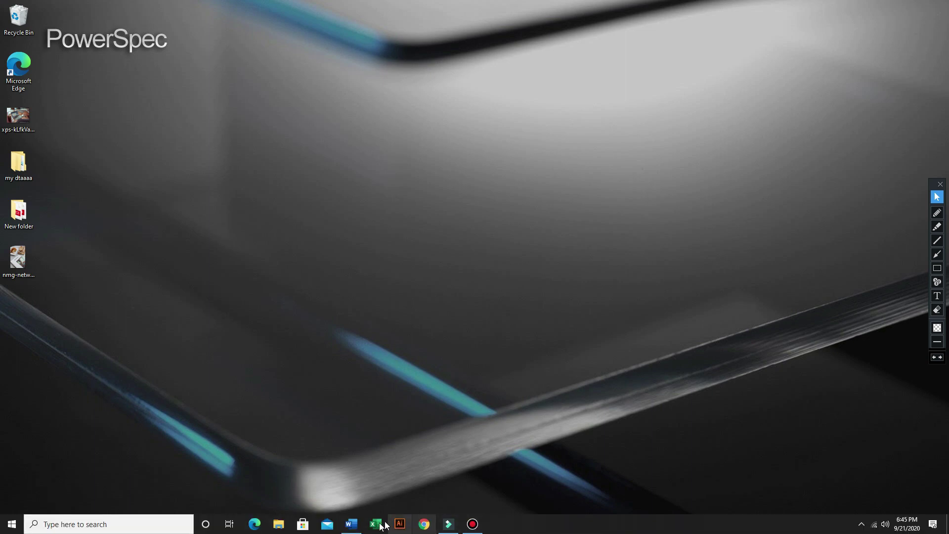
- Launch Word from the taskbar and bring up the New page with its templates
click(349, 524)
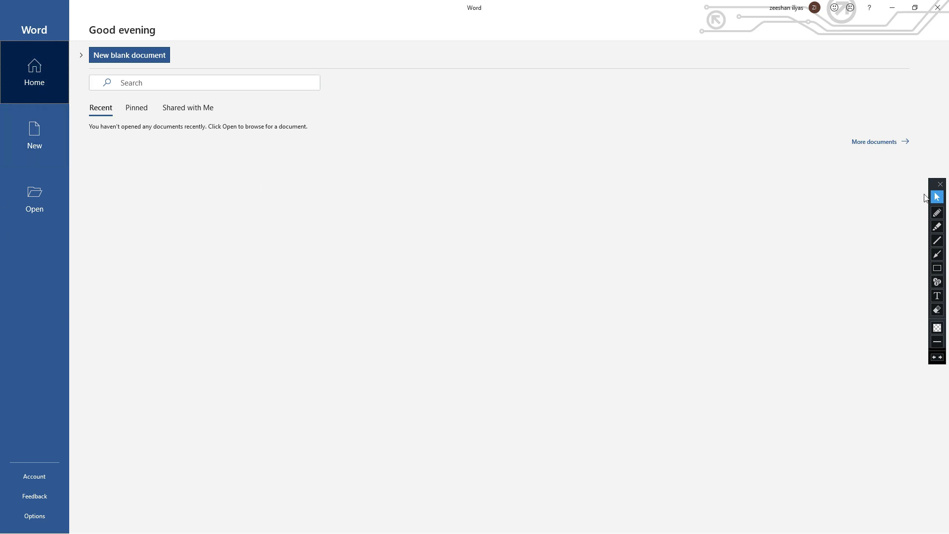
mouse_move(935, 186)
mouse_down()
mouse_move(712, 206)
mouse_move(700, 198)
mouse_move(942, 198)
mouse_move(931, 197)
mouse_up()
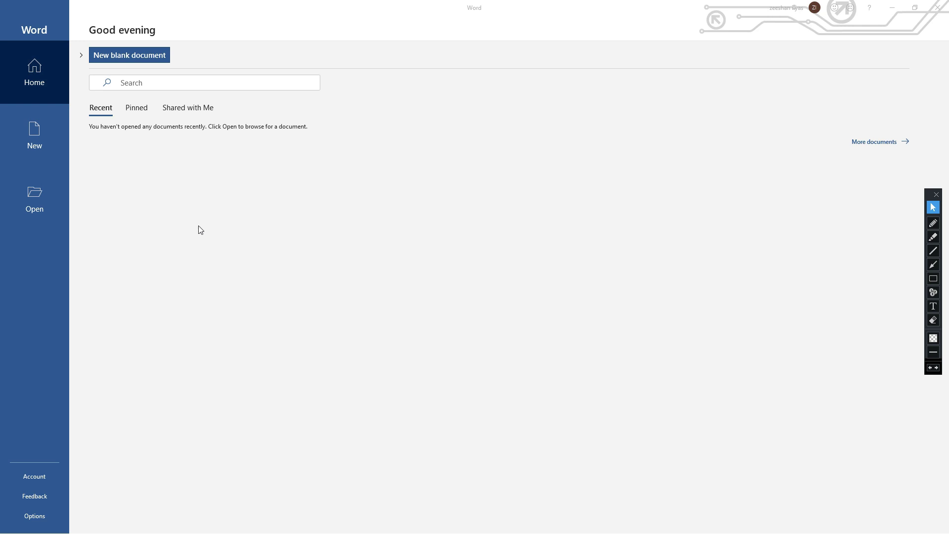
click(39, 146)
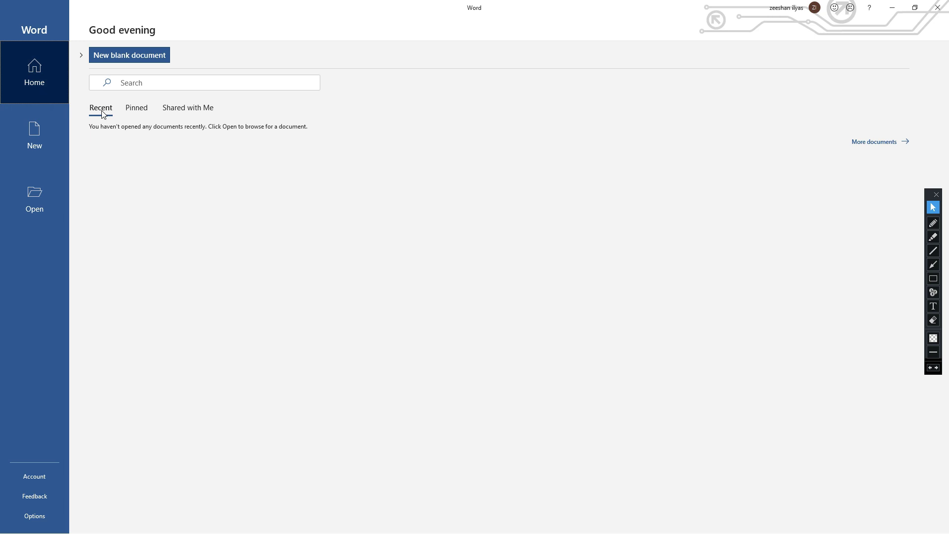
click(54, 141)
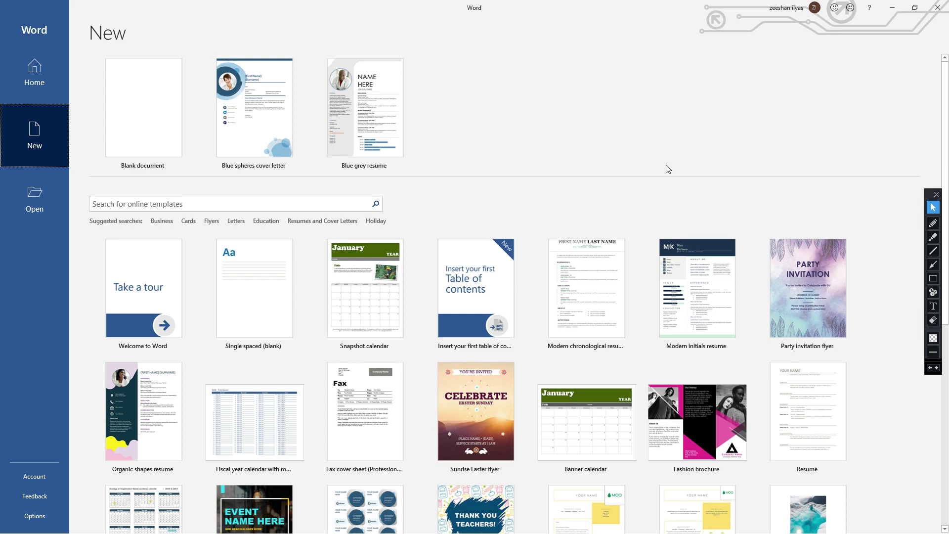
scroll(672, 166, down, 5)
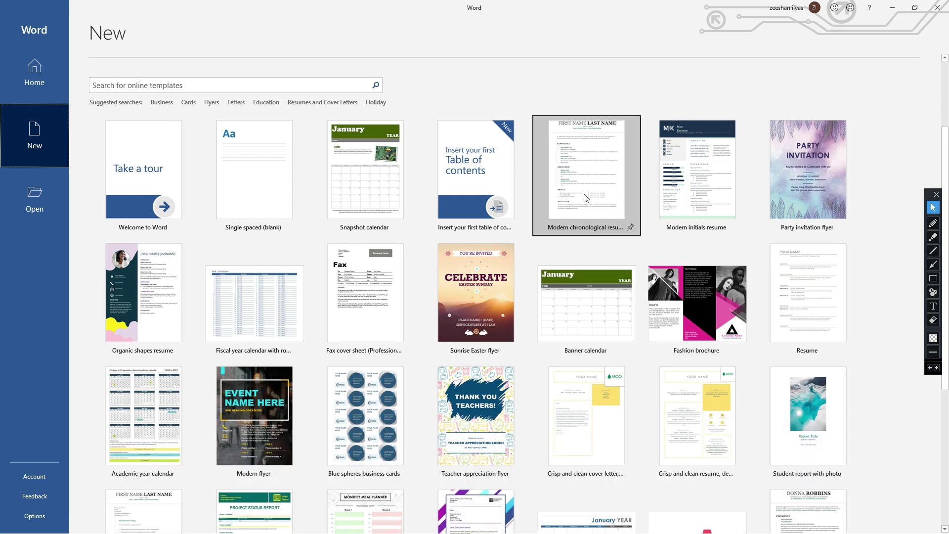
scroll(585, 197, up, 1)
scroll(504, 158, up, 4)
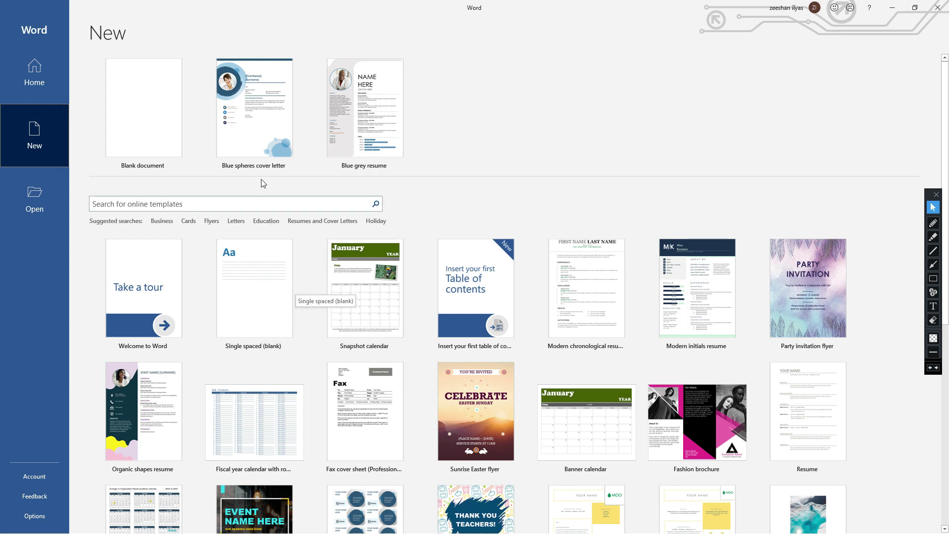
scroll(264, 197, down, 1)
- Search Business templates and create a document from the Architecture brochure template
click(162, 197)
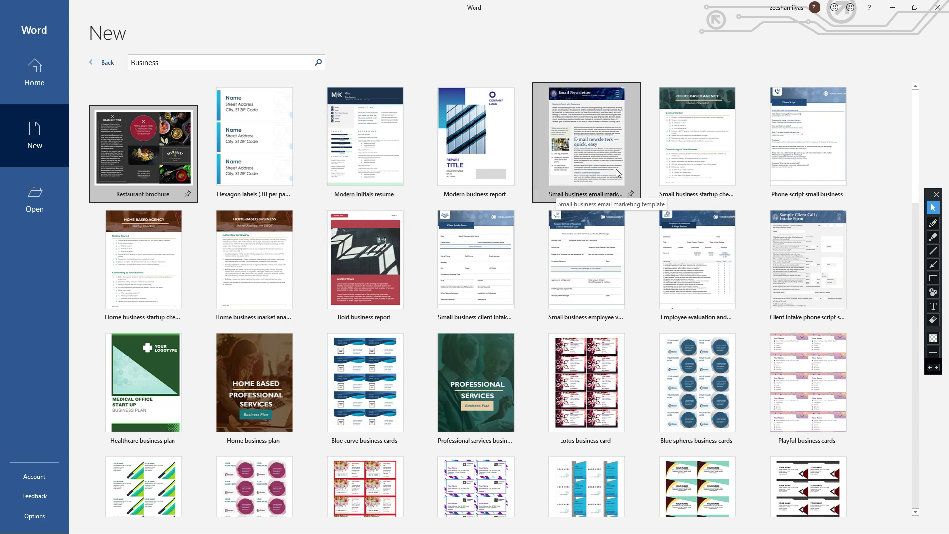
scroll(605, 181, down, 1)
scroll(470, 230, down, 6)
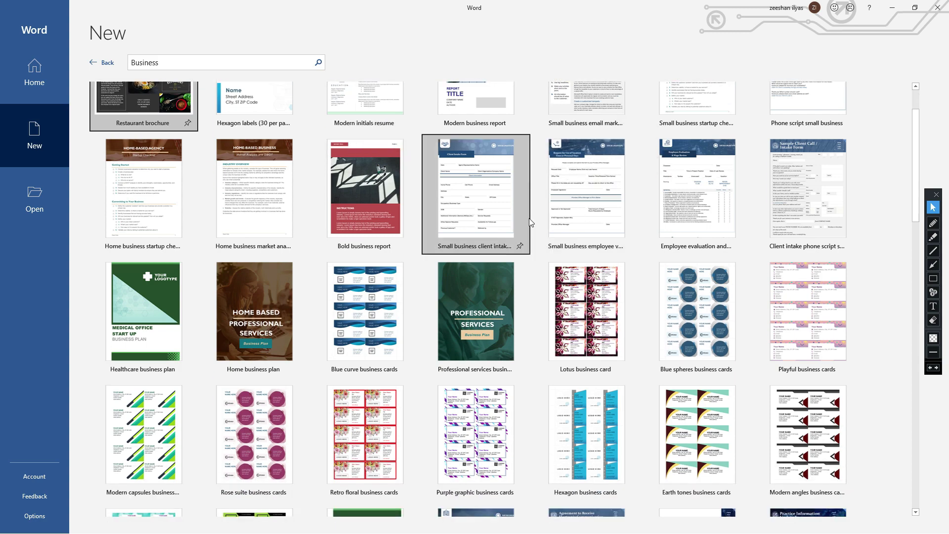
scroll(330, 268, down, 10)
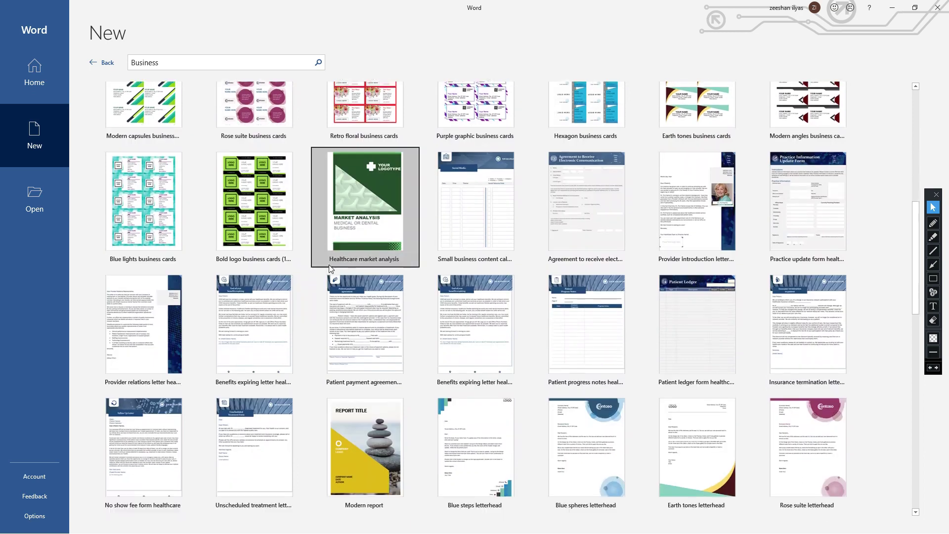
scroll(329, 265, down, 5)
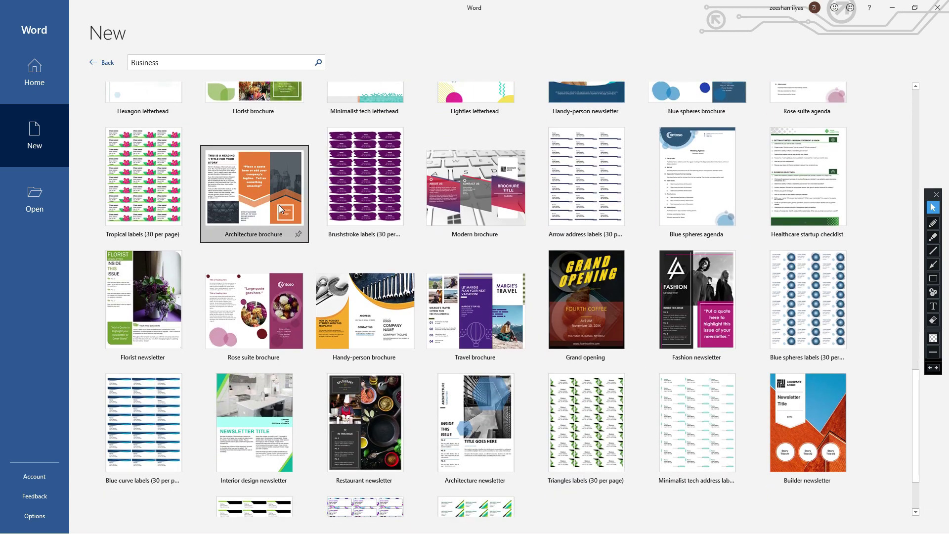
click(285, 206)
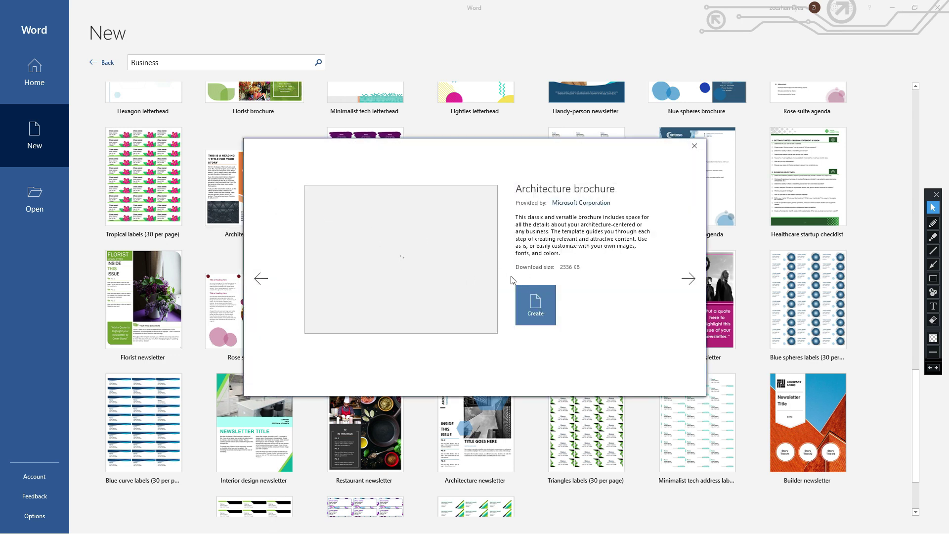
click(535, 306)
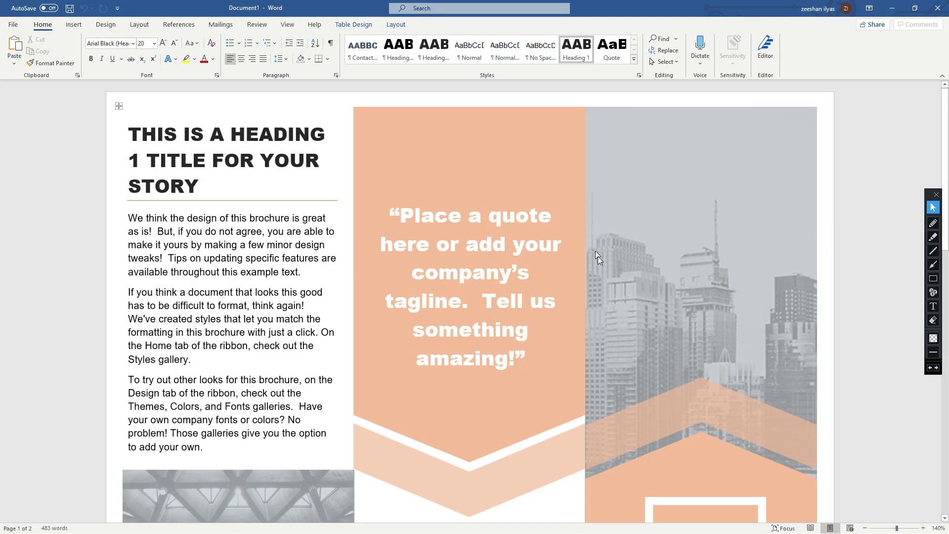
- Try selecting the brochure's heading, body paragraphs and quote placeholder text
click(205, 188)
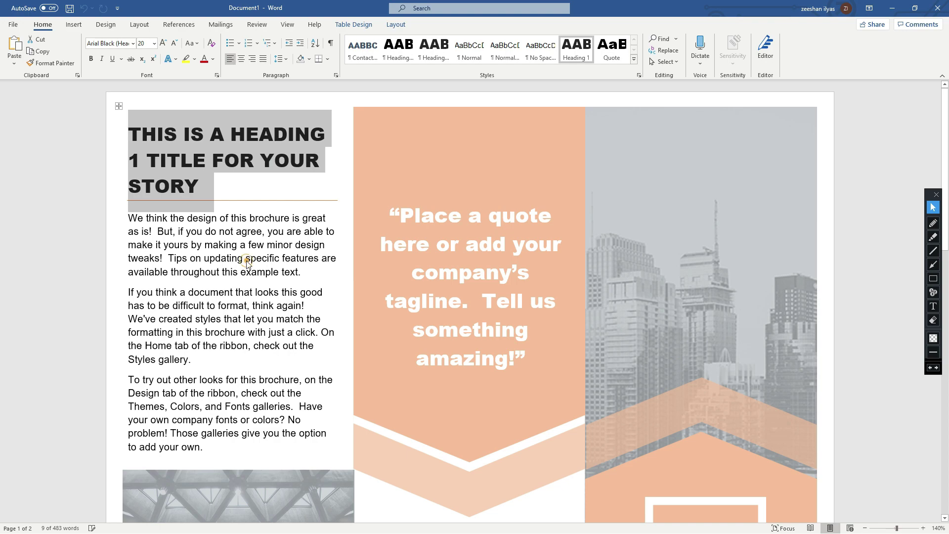
click(242, 258)
click(198, 162)
click(221, 268)
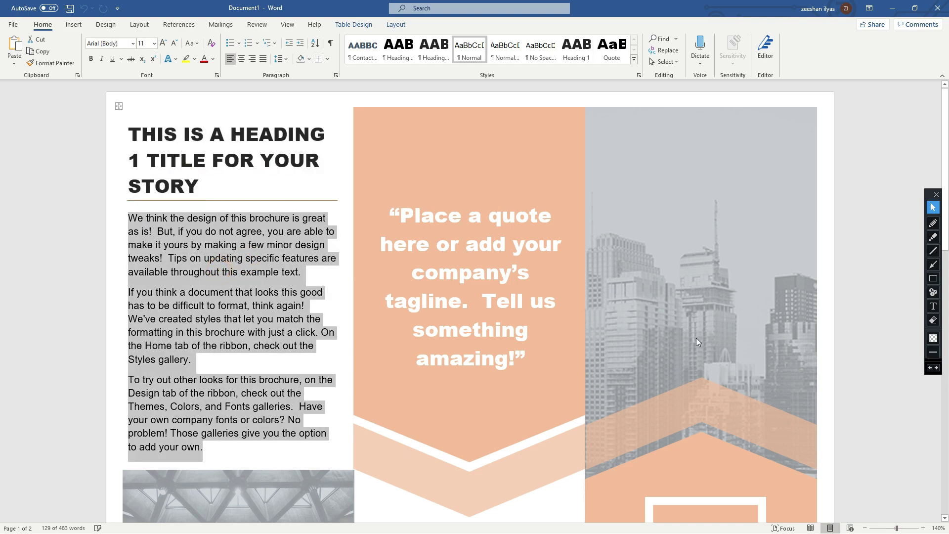
scroll(701, 343, down, 1)
scroll(701, 343, down, 15)
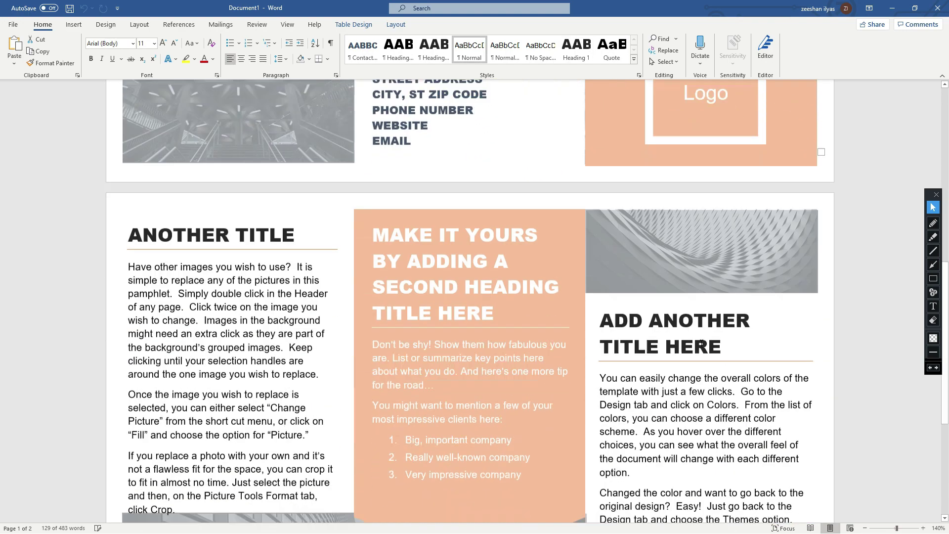
scroll(700, 341, up, 8)
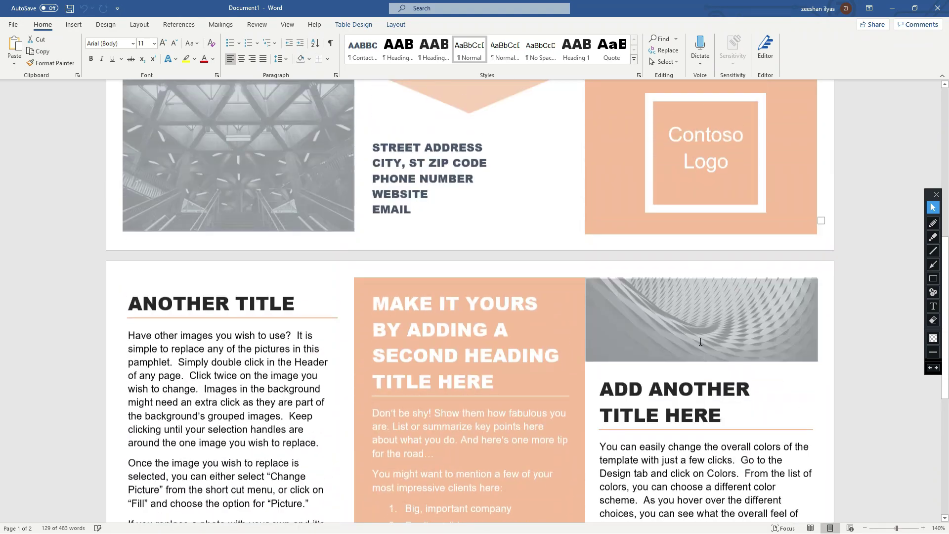
scroll(700, 341, up, 5)
click(554, 332)
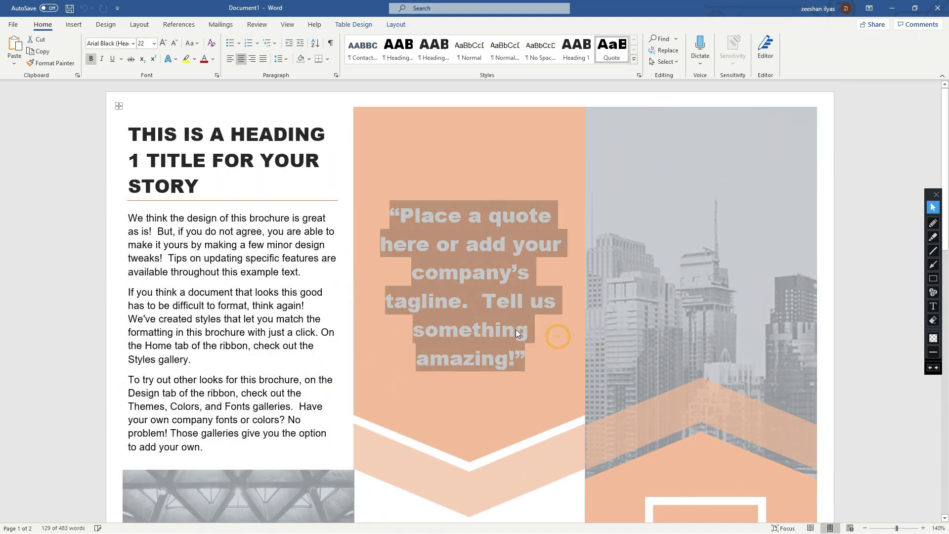
click(684, 330)
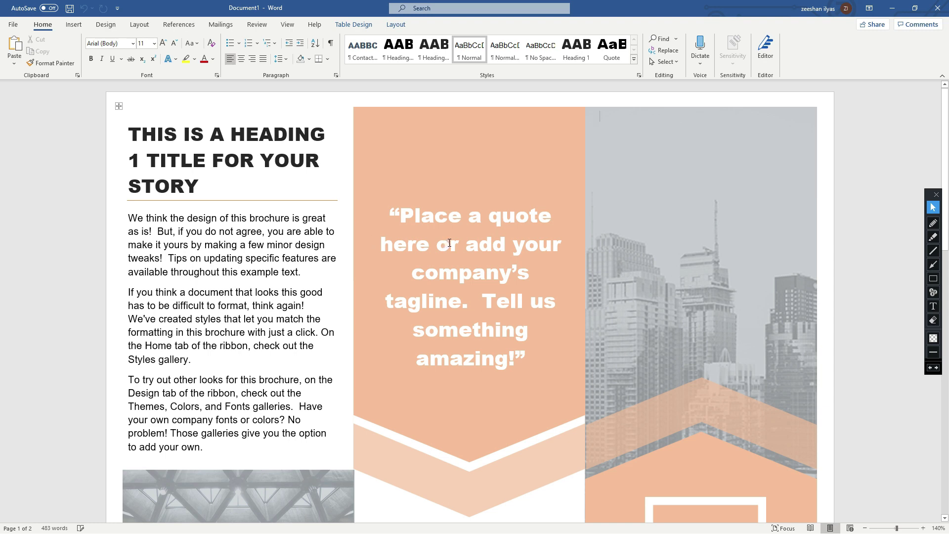
- Select the whole brochure layout table and delete its heading, body and quote text
click(119, 106)
key(Delete)
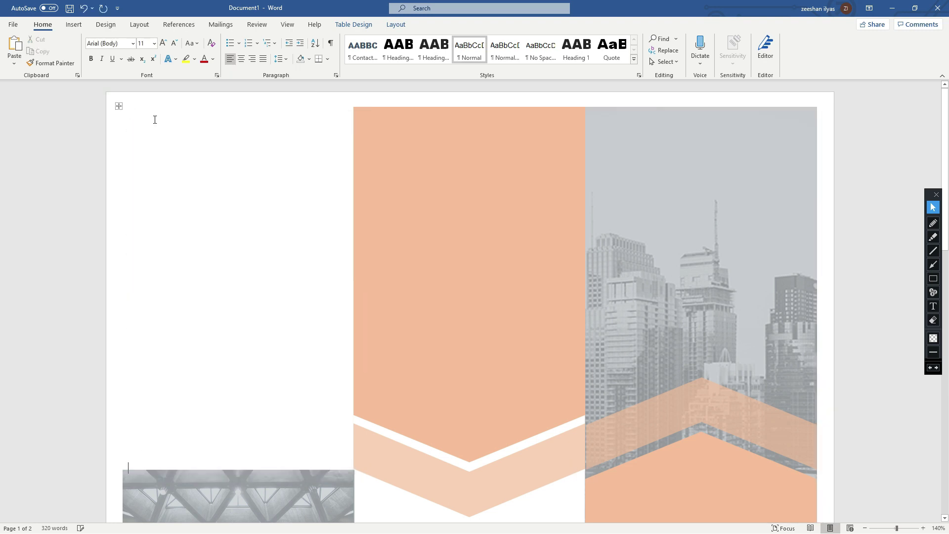
key(ctrl+z)
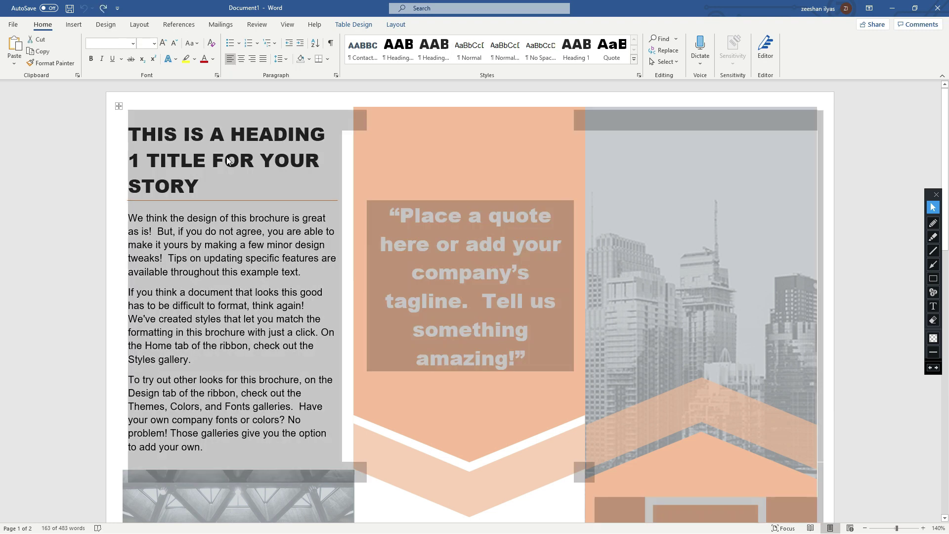
click(853, 140)
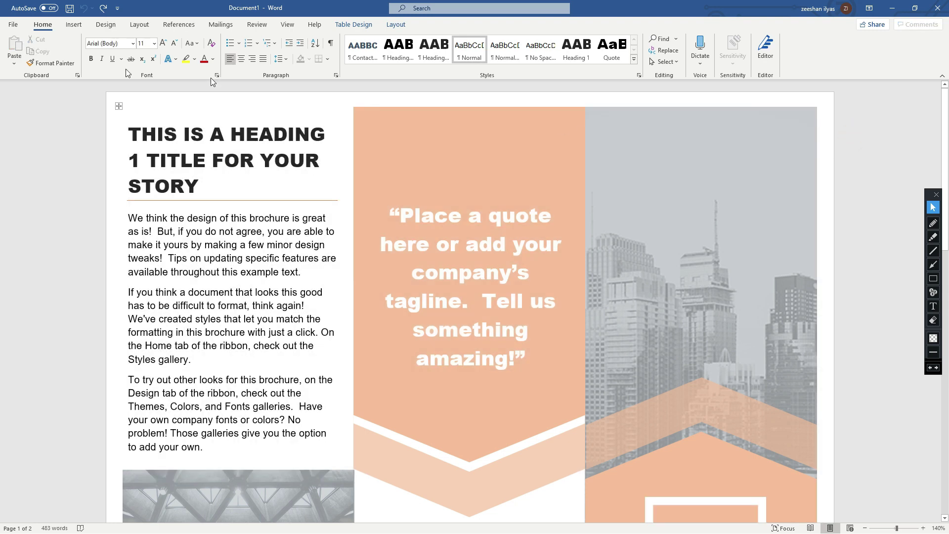
click(119, 105)
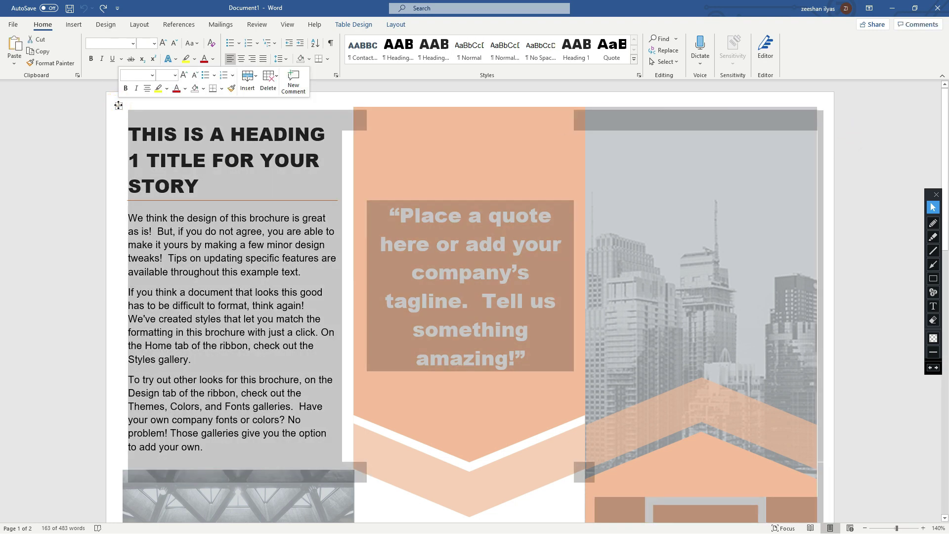
key(Delete)
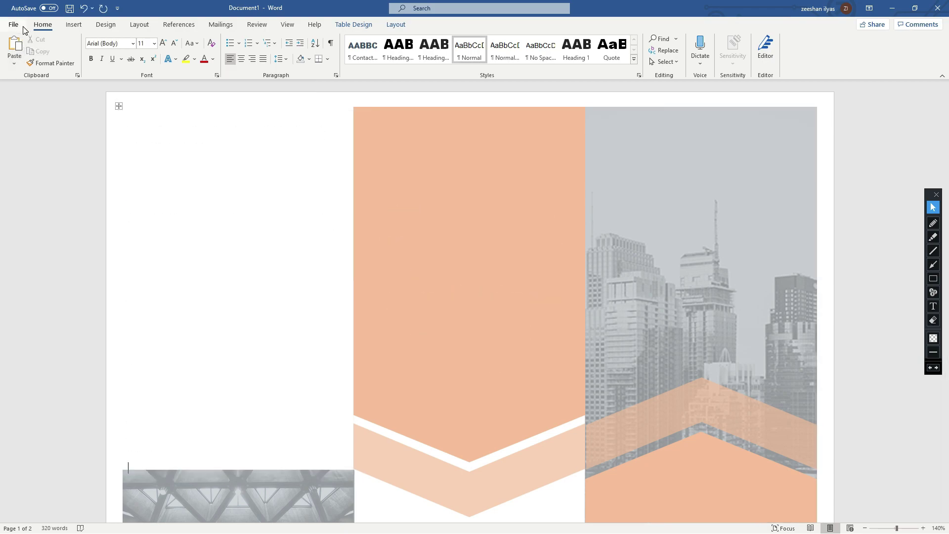
- Start a second blank document, Document2, from the File menu's New page
click(22, 28)
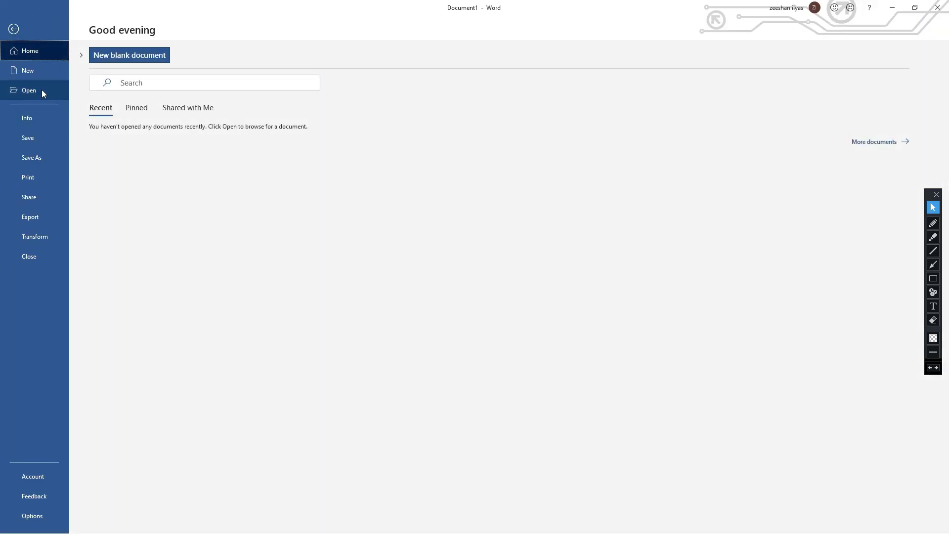
click(40, 75)
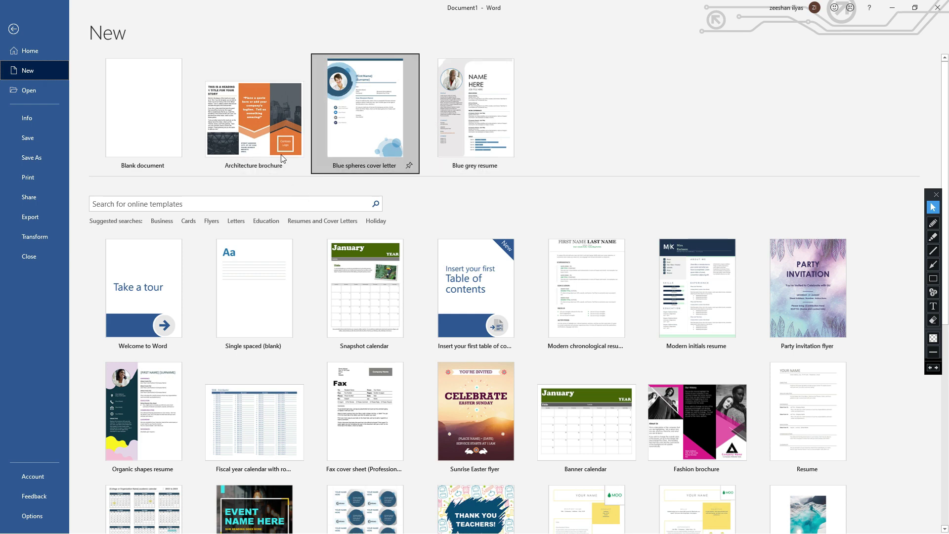
scroll(345, 234, down, 2)
scroll(344, 235, down, 2)
scroll(297, 222, up, 3)
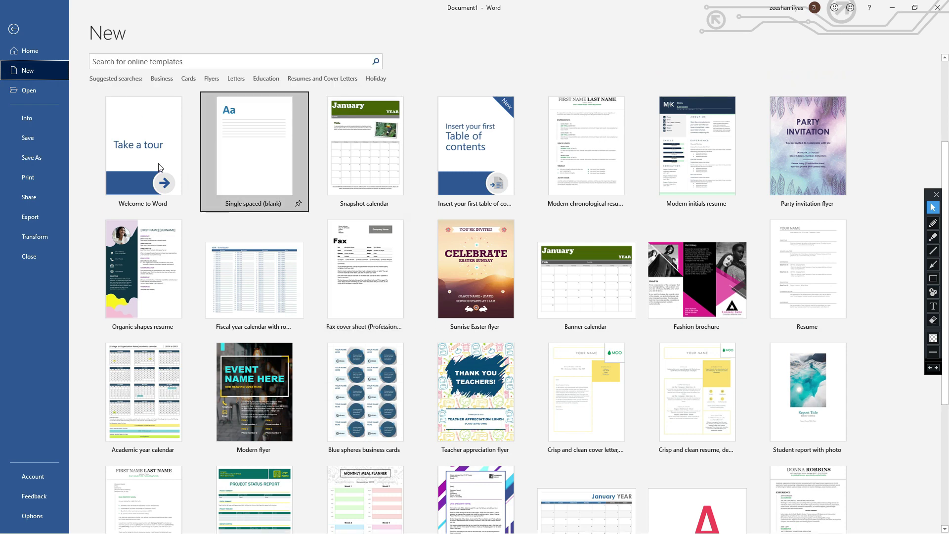
click(36, 69)
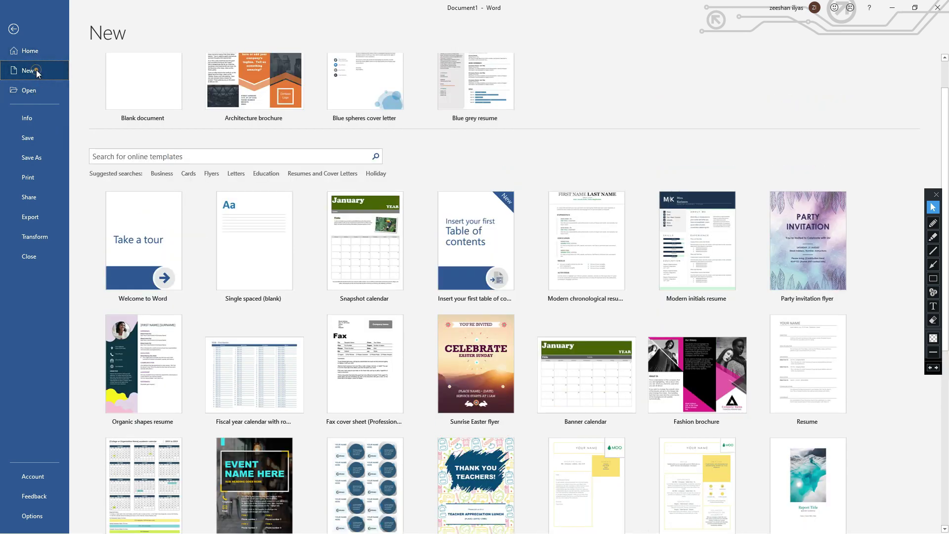
click(161, 122)
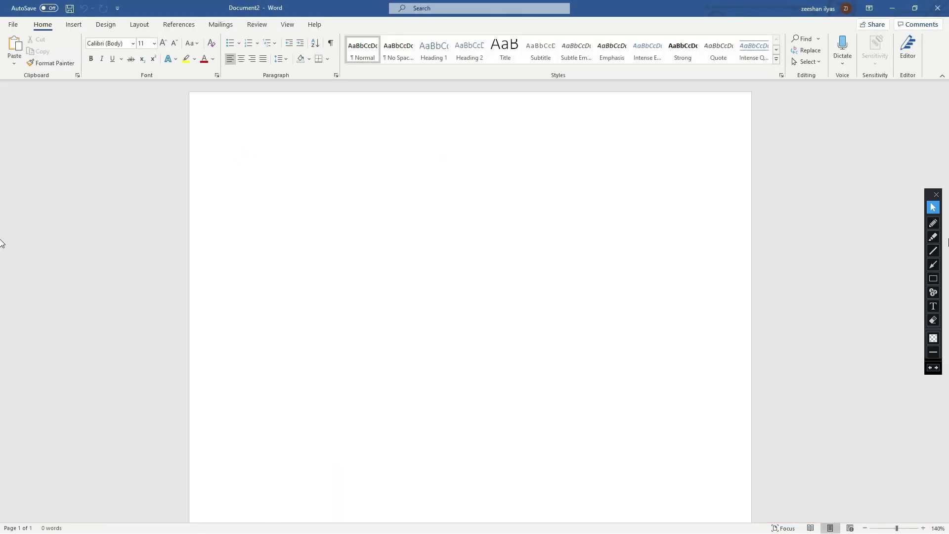
- Draw red attention boxes across the top and bottom of the screen, then erase them
click(936, 279)
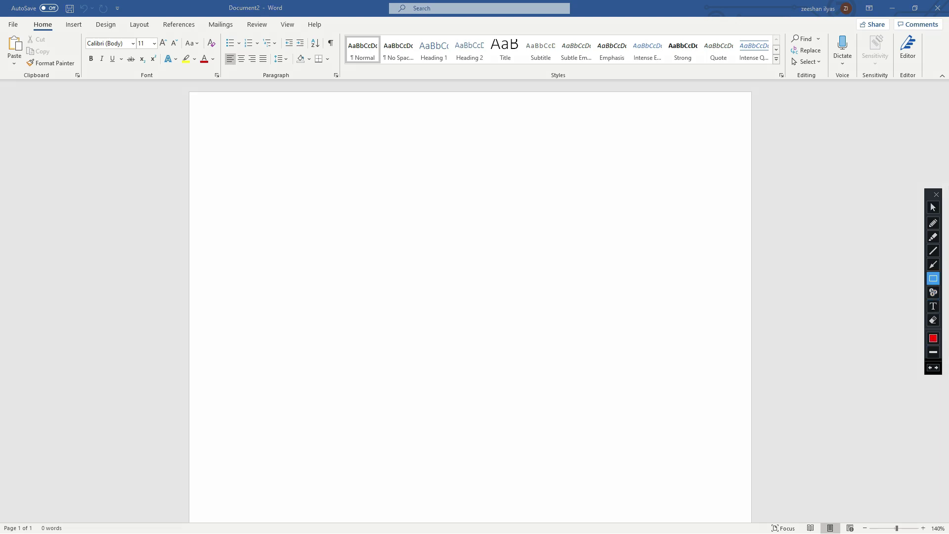
mouse_move(3, 20)
mouse_down()
mouse_move(88, 35)
mouse_move(340, 33)
mouse_up()
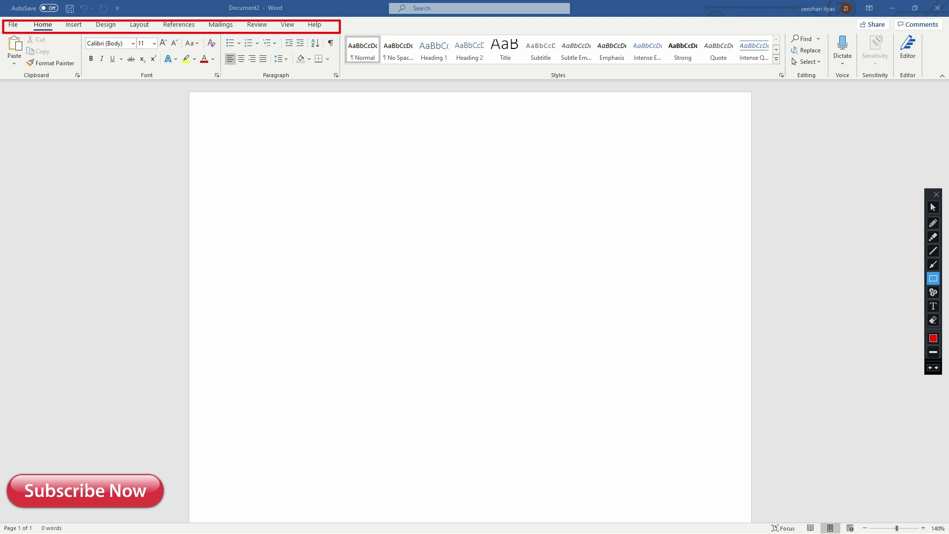
mouse_move(2, 34)
mouse_down()
mouse_move(141, 75)
mouse_move(937, 82)
mouse_up()
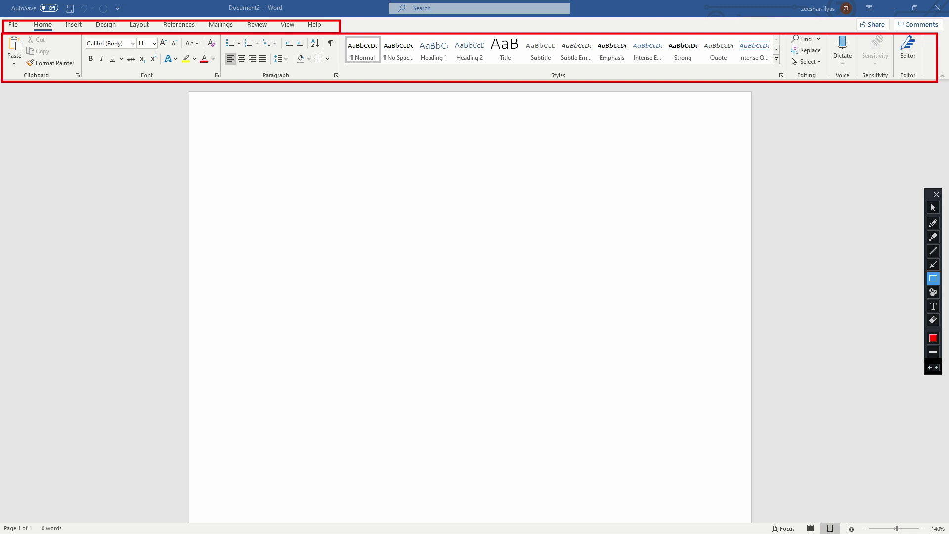
mouse_move(1, 523)
mouse_down()
mouse_move(25, 532)
mouse_move(948, 533)
mouse_up()
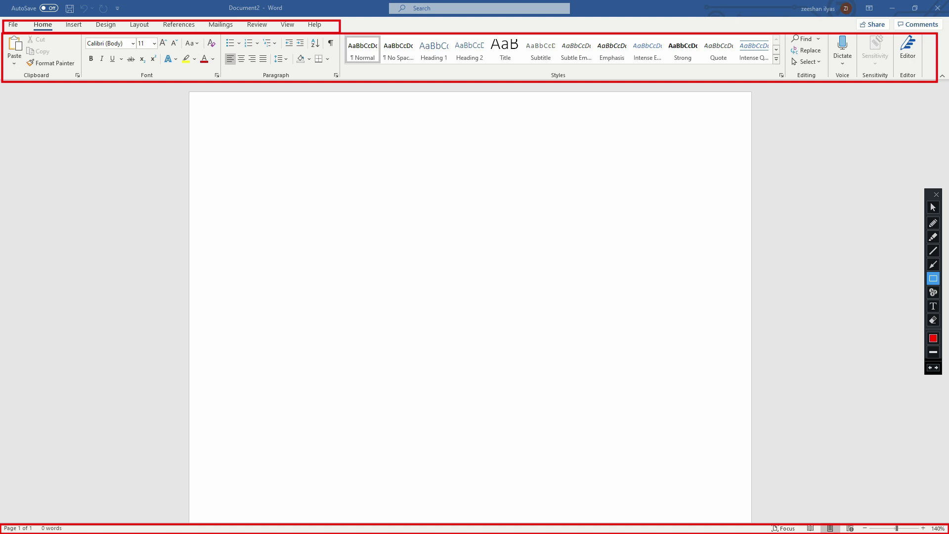
click(927, 320)
mouse_move(206, 15)
mouse_down()
mouse_move(169, 71)
mouse_move(0, 87)
mouse_up()
mouse_move(1, 19)
mouse_down()
mouse_move(381, 121)
mouse_move(948, 133)
mouse_up()
mouse_move(1, 487)
mouse_down()
mouse_move(242, 532)
mouse_move(948, 532)
mouse_up()
click(934, 208)
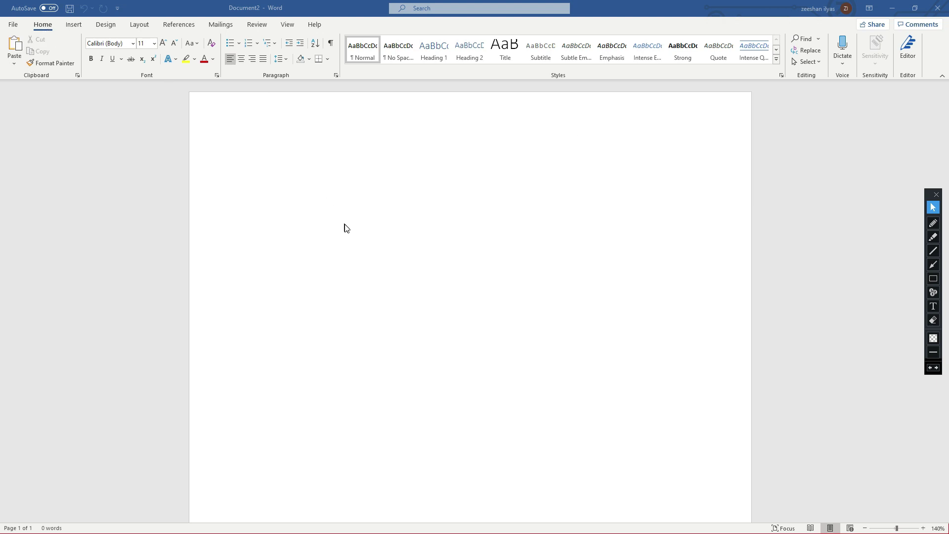
- Place the cursor on the blank page, outline the page in red, then erase the marks
click(350, 348)
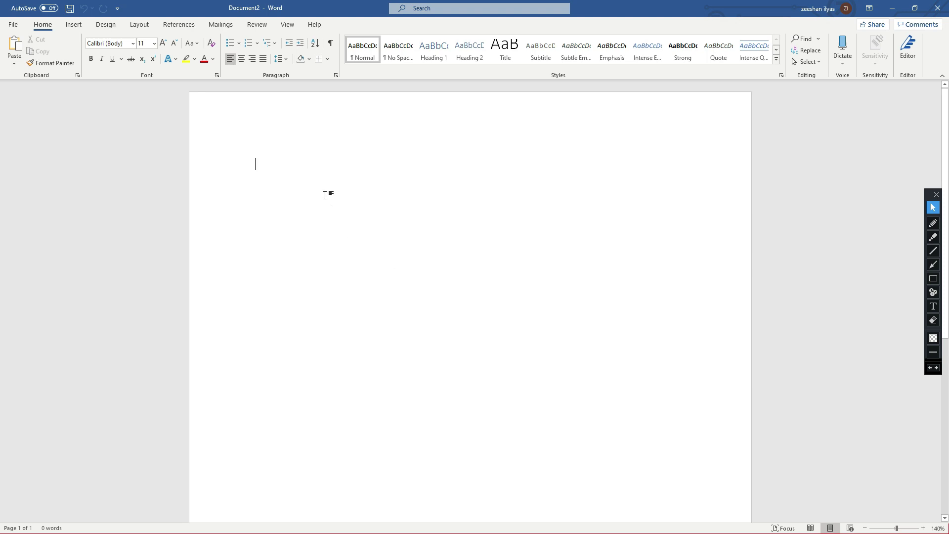
scroll(333, 213, down, 1)
scroll(334, 213, down, 5)
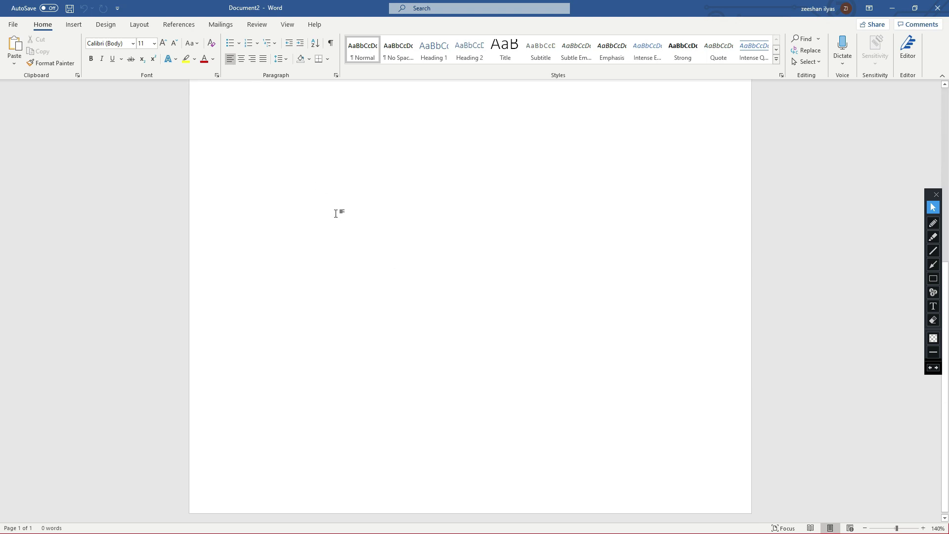
scroll(340, 225, up, 3)
scroll(340, 225, up, 2)
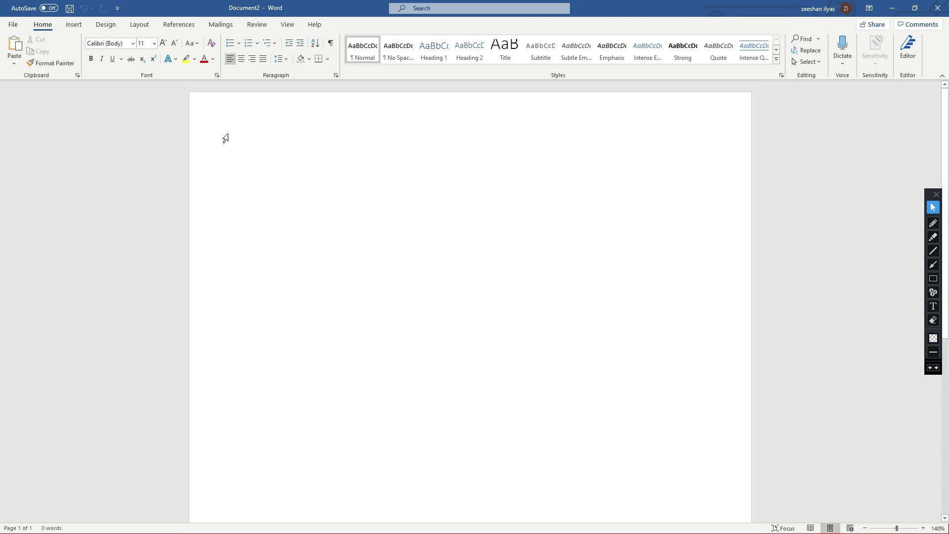
click(933, 278)
mouse_move(176, 91)
mouse_down()
mouse_move(396, 273)
mouse_move(680, 533)
mouse_move(770, 506)
mouse_move(765, 529)
mouse_up()
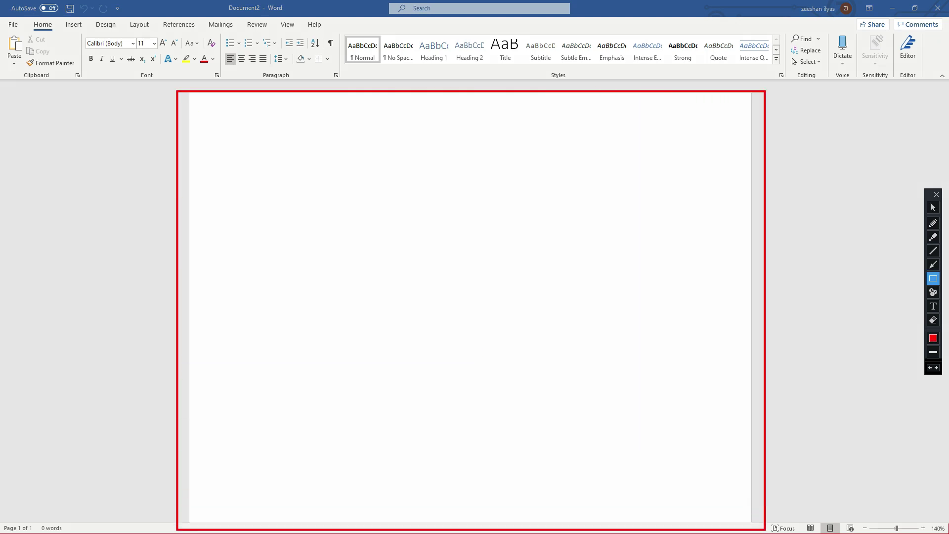
click(934, 320)
mouse_move(153, 81)
mouse_down()
mouse_move(581, 372)
mouse_move(864, 533)
mouse_move(816, 526)
mouse_up()
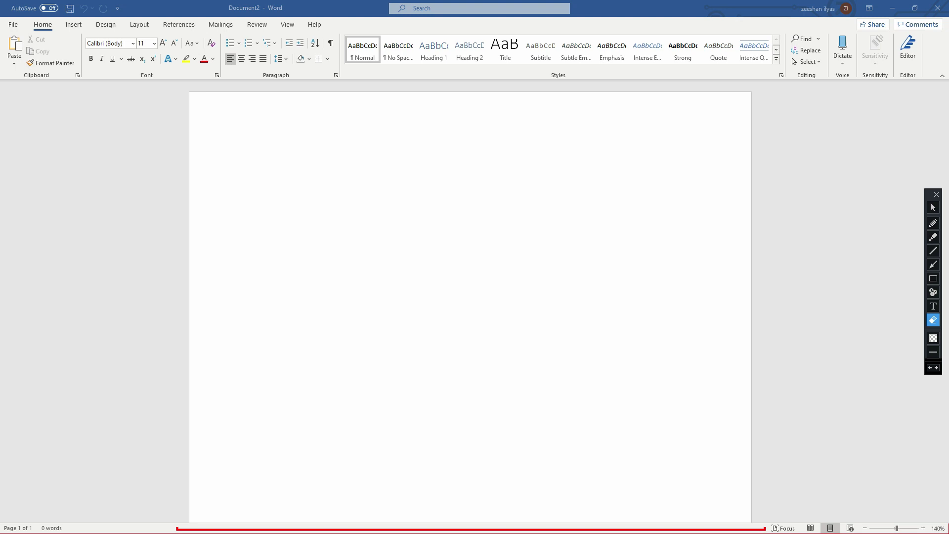
mouse_move(153, 513)
mouse_down()
mouse_move(309, 533)
mouse_move(804, 530)
mouse_move(778, 529)
mouse_up()
mouse_move(170, 521)
mouse_down()
mouse_move(187, 533)
mouse_move(783, 533)
mouse_up()
click(932, 208)
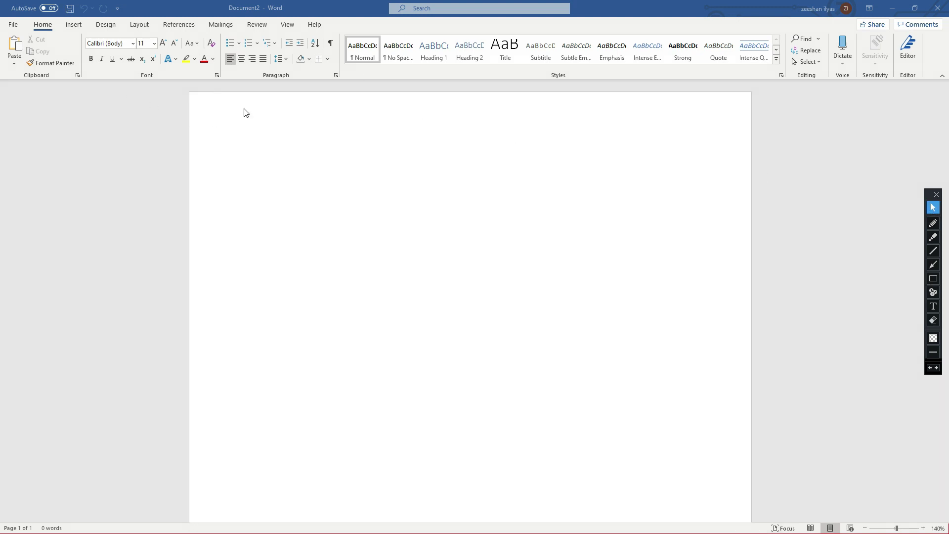
- Minimize Document2 and launch Google Chrome
click(892, 8)
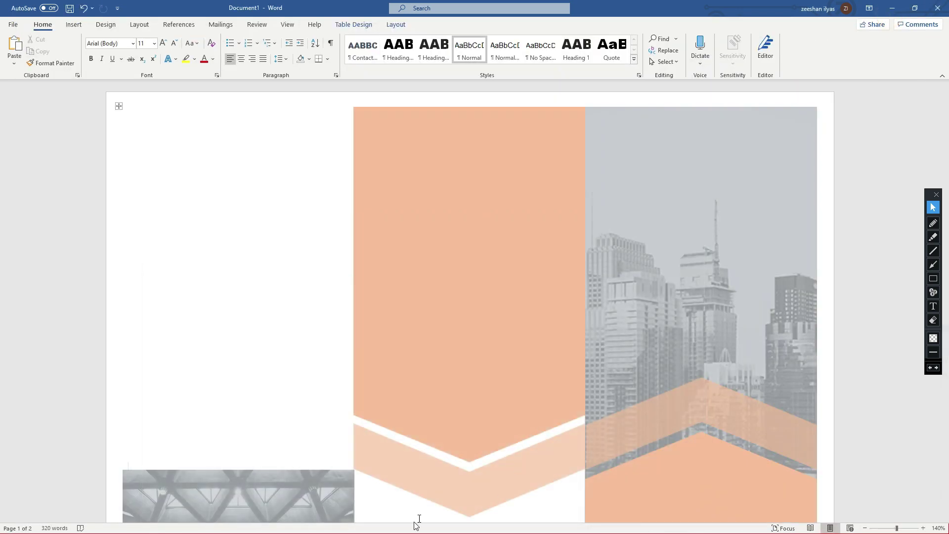
key(super)
click(430, 525)
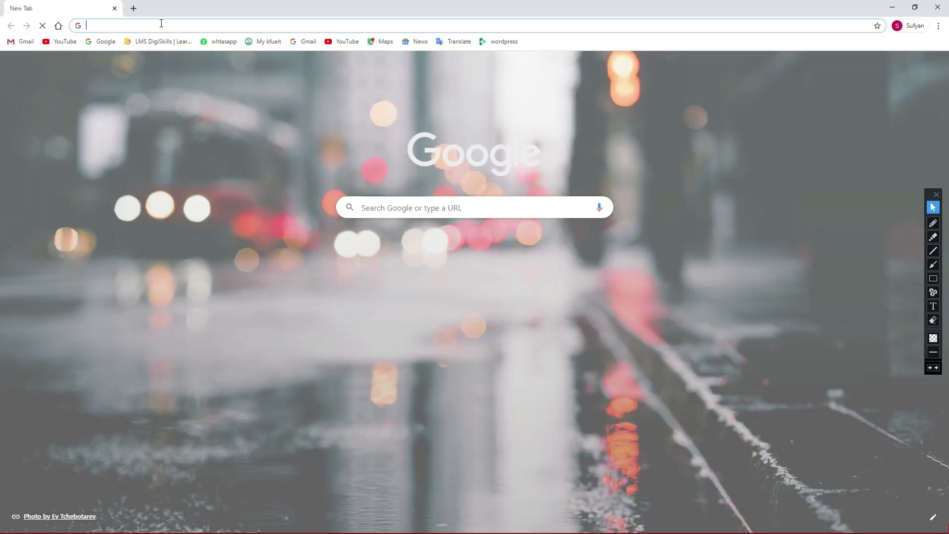
- Search for 'ipsum lorem' and open the lipsum.com generator site
click(161, 23)
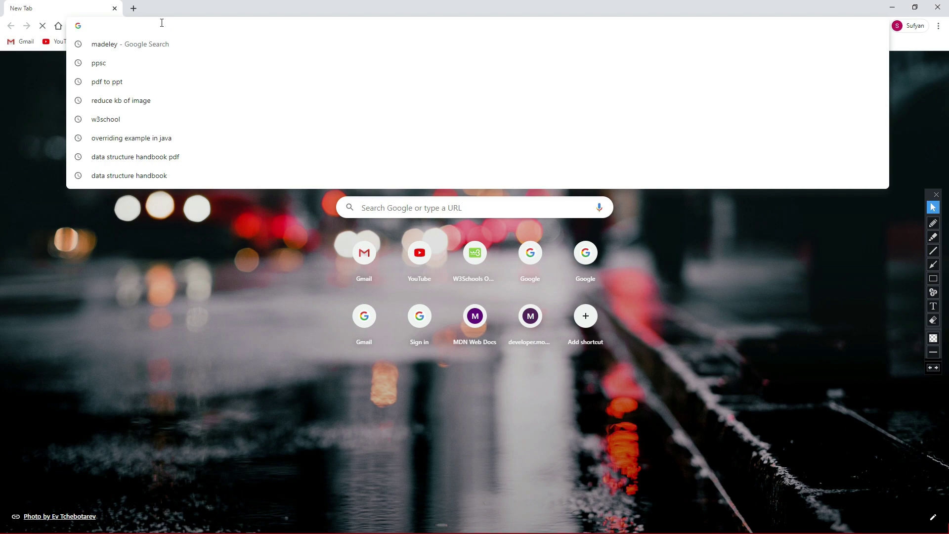
text(ip)
key(Return)
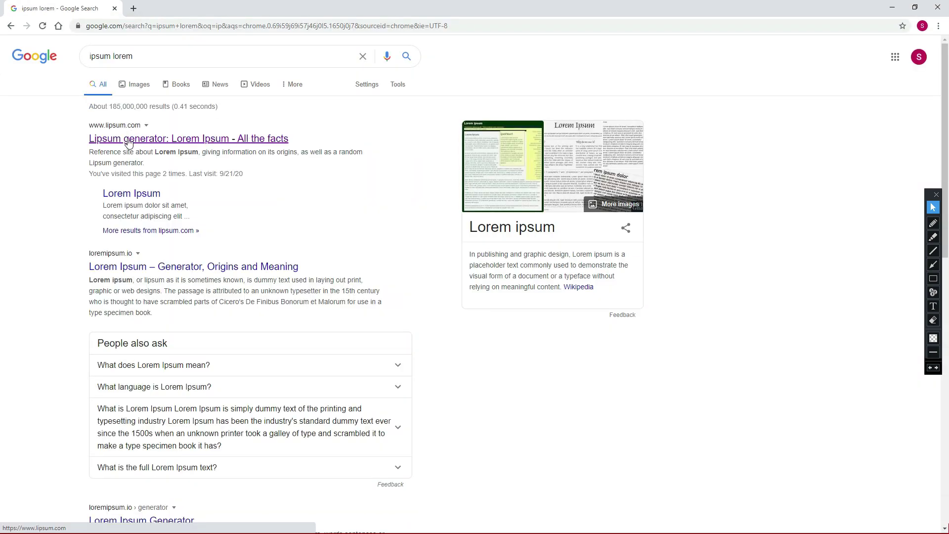
triple_click(131, 56)
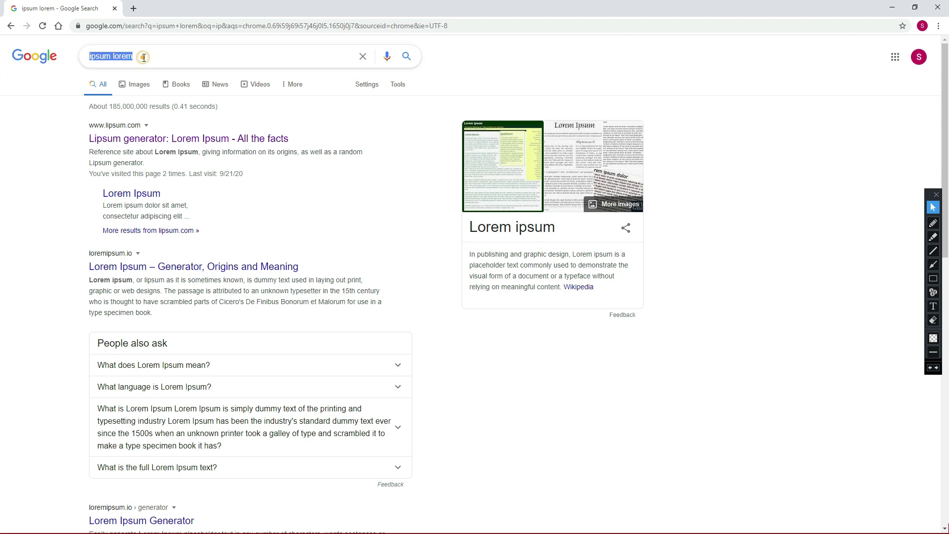
click(143, 58)
click(186, 57)
click(494, 58)
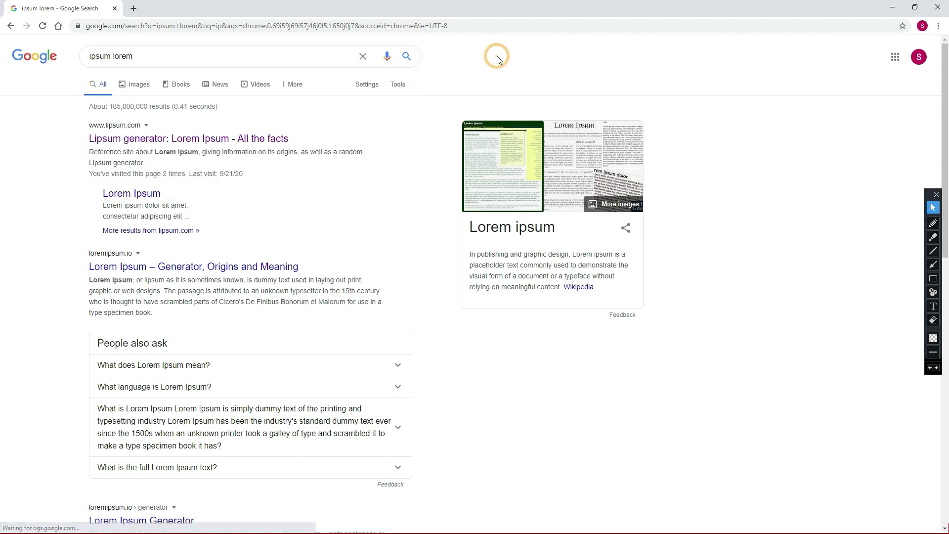
click(256, 139)
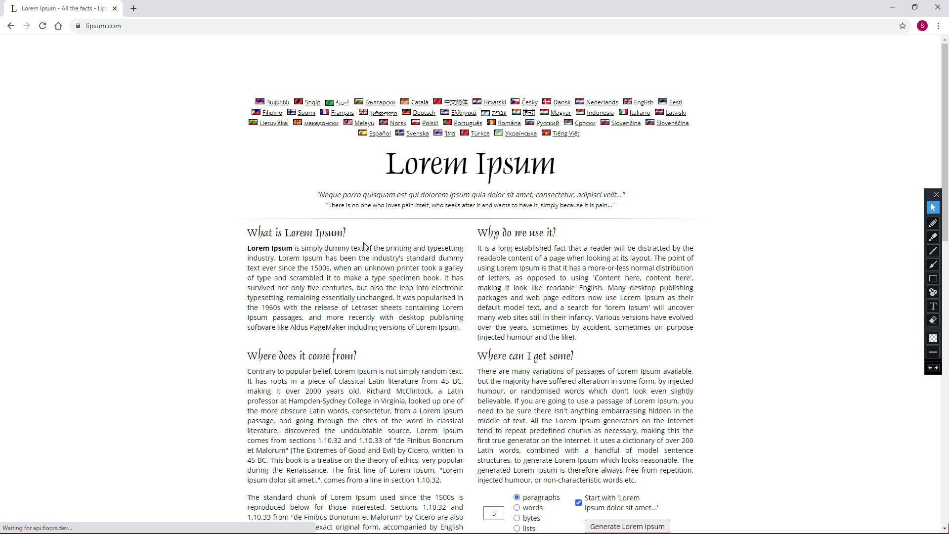
- Select and copy the first Lorem Ipsum sections, then return to Word
scroll(366, 247, down, 1)
drag(248, 182, 432, 490)
key(ctrl+c)
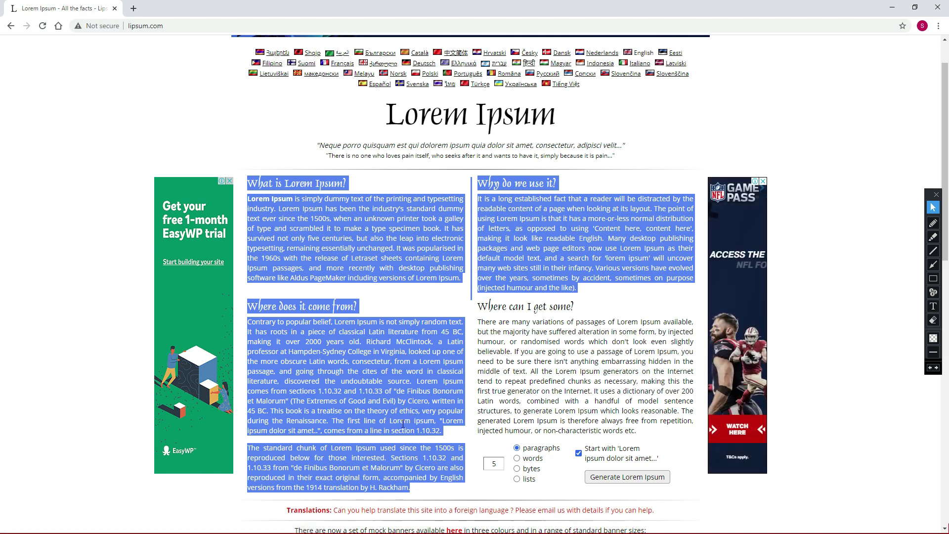
key(alt+Tab)
key(alt+Tab)
key(alt+Tab)
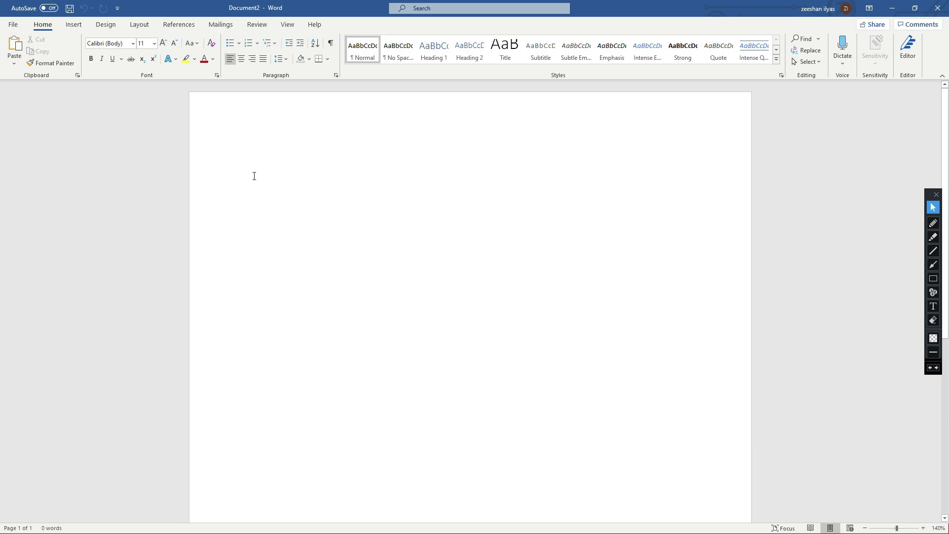
- Paste the copied Lorem Ipsum sections into Document2, beginning with 'What is Lorem Ipsum?'
key(ctrl+v)
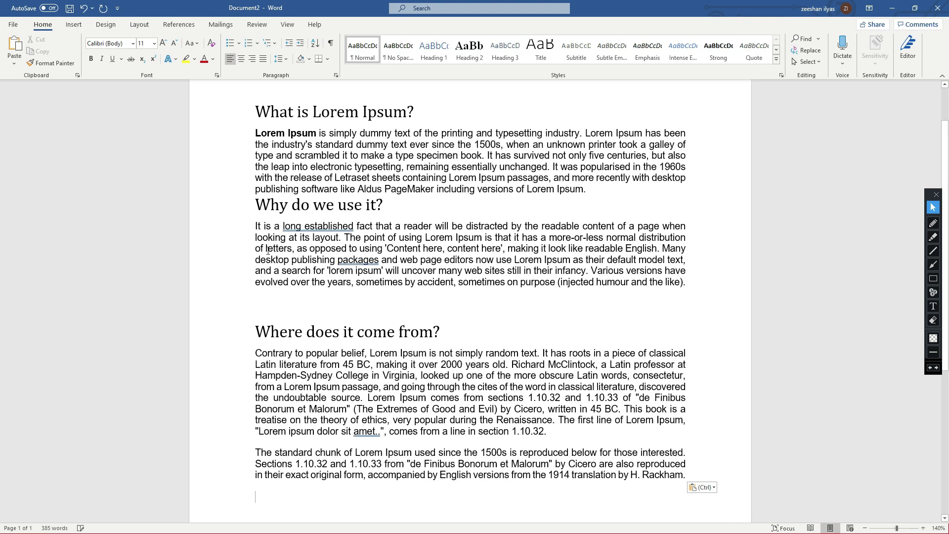
scroll(401, 218, up, 2)
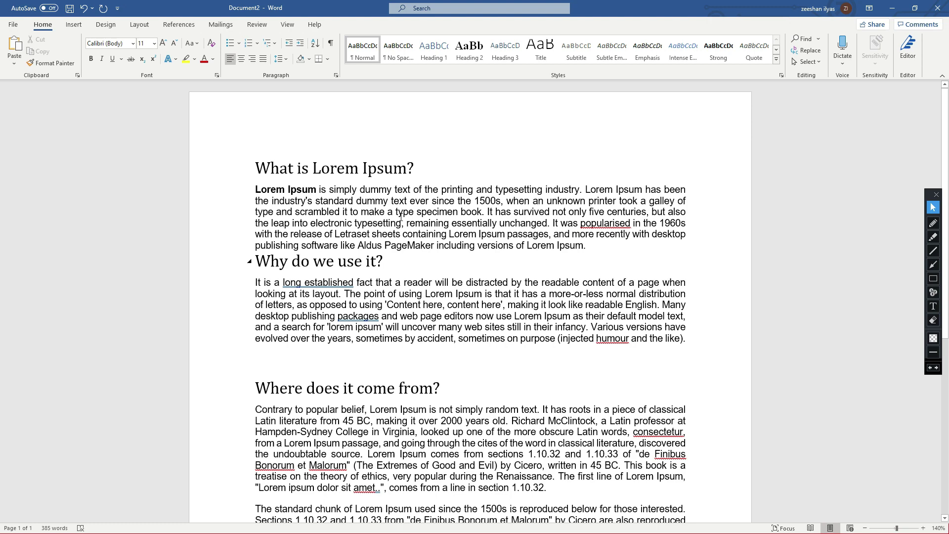
click(289, 140)
click(256, 174)
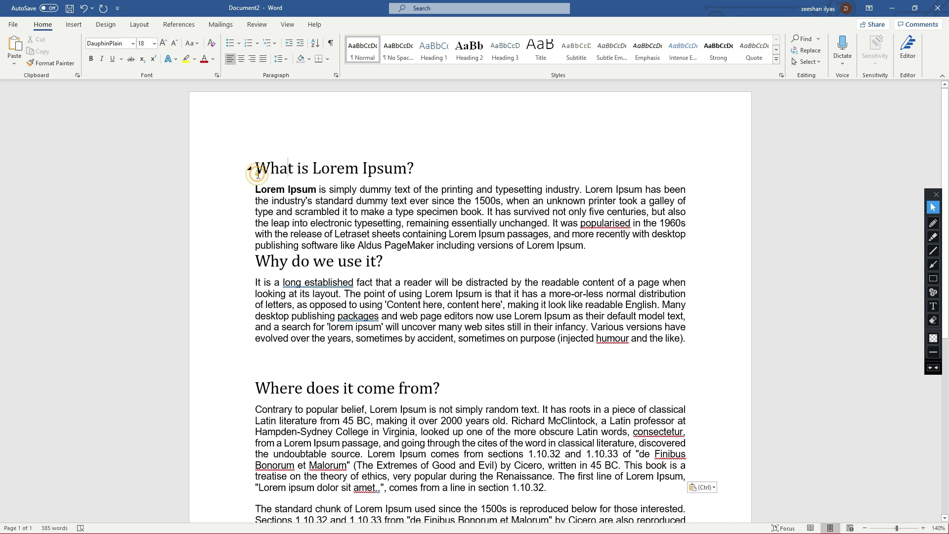
drag(255, 169, 280, 170)
click(428, 184)
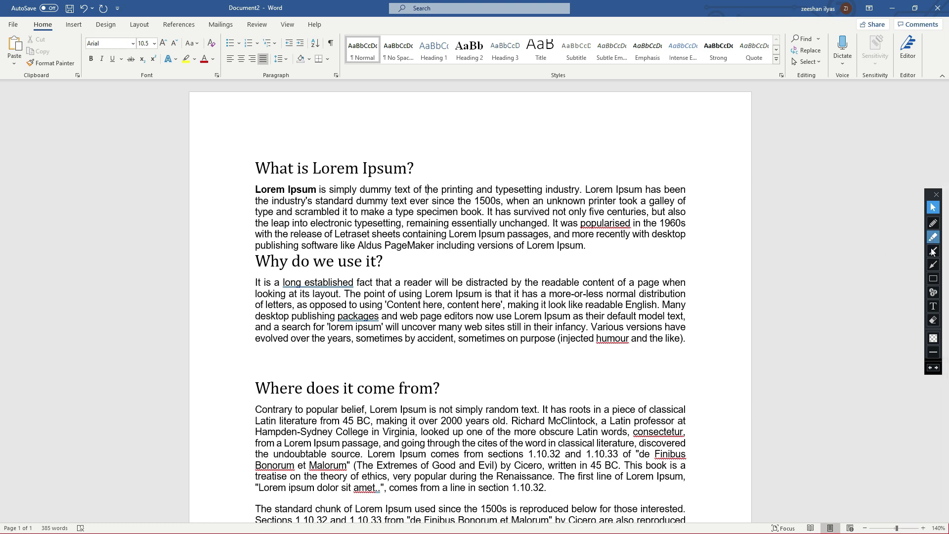
click(933, 278)
mouse_move(81, 37)
mouse_down()
mouse_move(110, 50)
mouse_move(157, 50)
mouse_move(138, 50)
mouse_up()
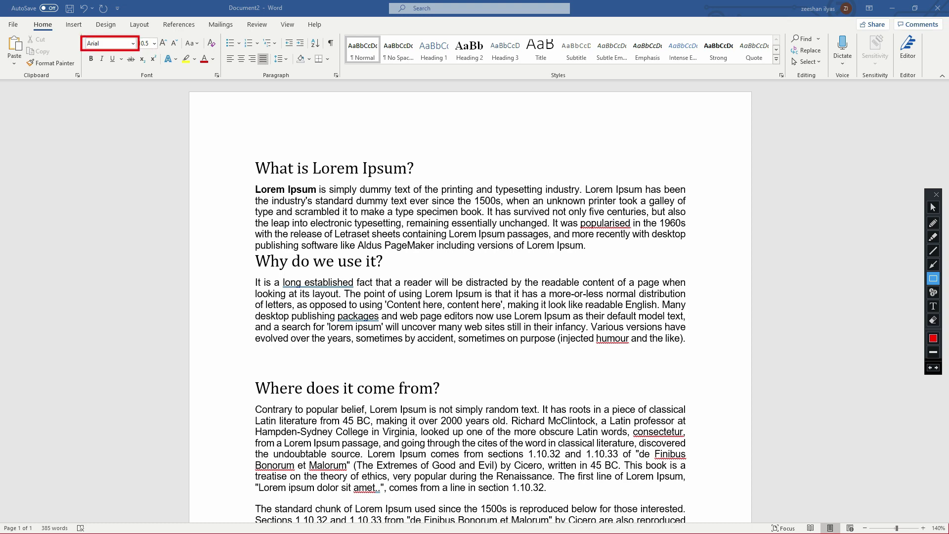
drag(144, 37, 158, 50)
drag(87, 61, 96, 69)
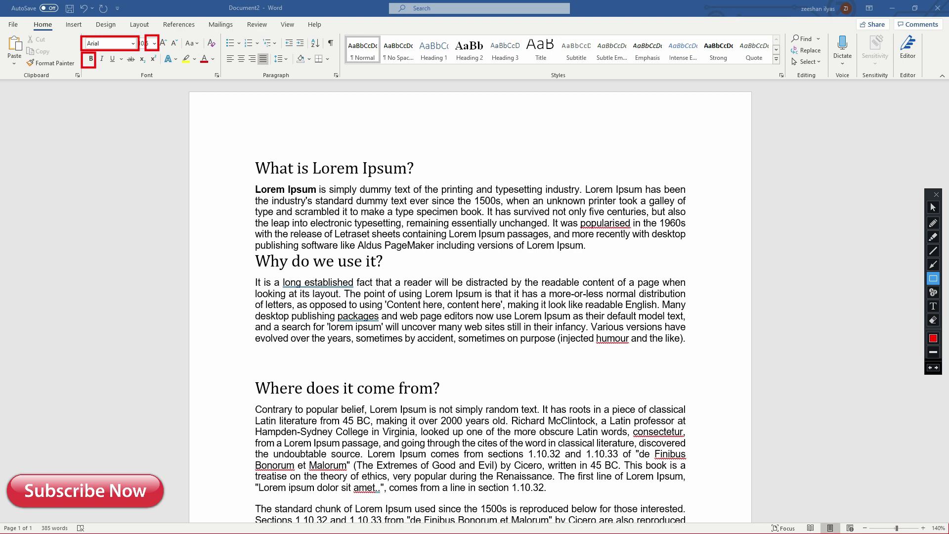
drag(96, 55, 108, 70)
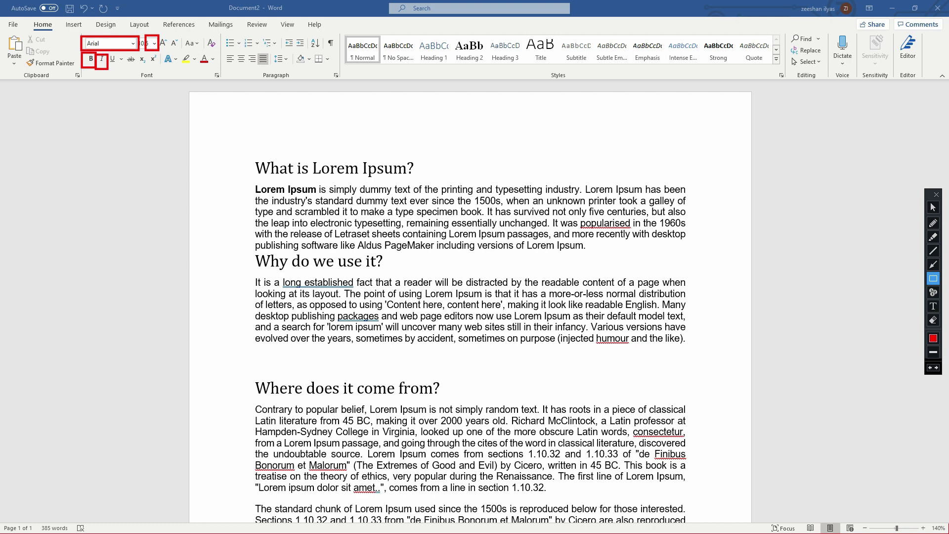
drag(109, 51, 119, 70)
click(932, 319)
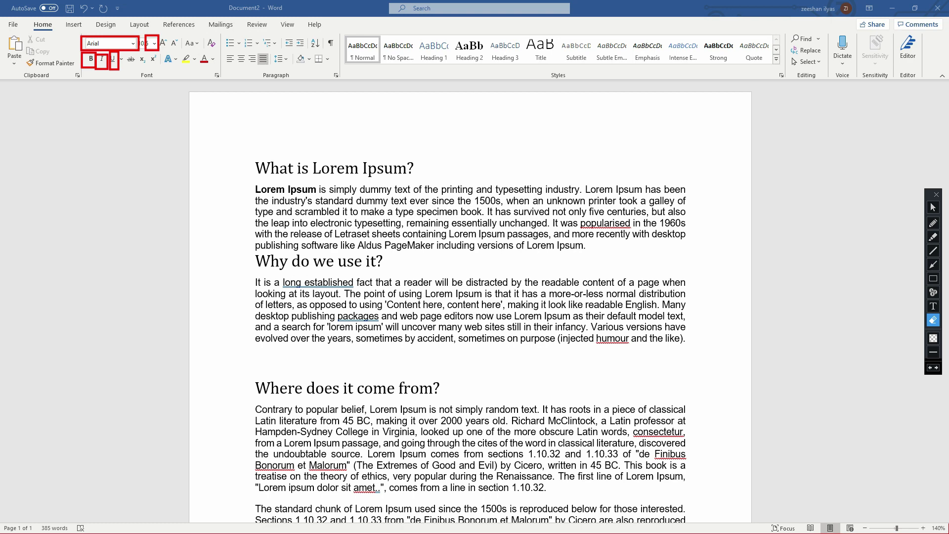
mouse_move(75, 34)
mouse_down()
mouse_move(150, 82)
mouse_move(190, 87)
mouse_up()
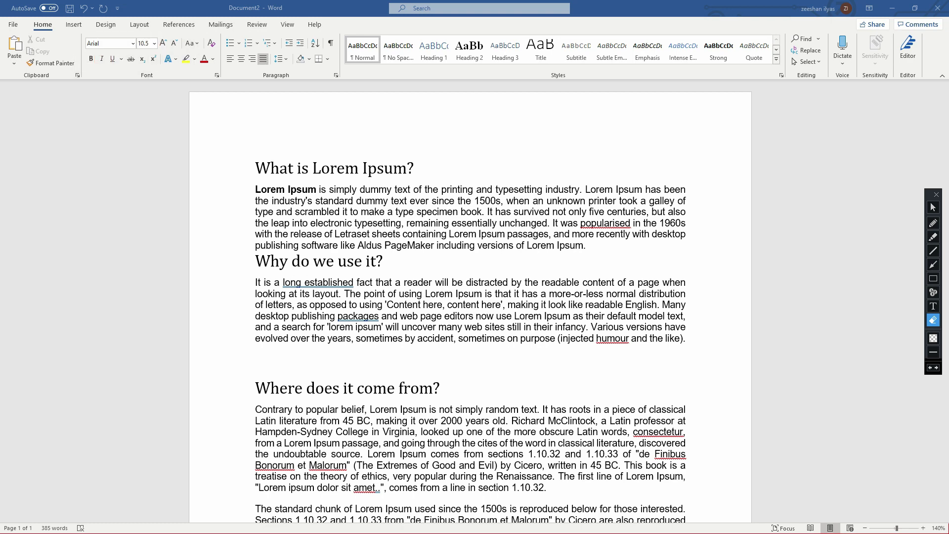
- Select the heading 'What is Lorem Ipsum?' and try the Berlin Sans FB Demi font
click(932, 207)
click(271, 168)
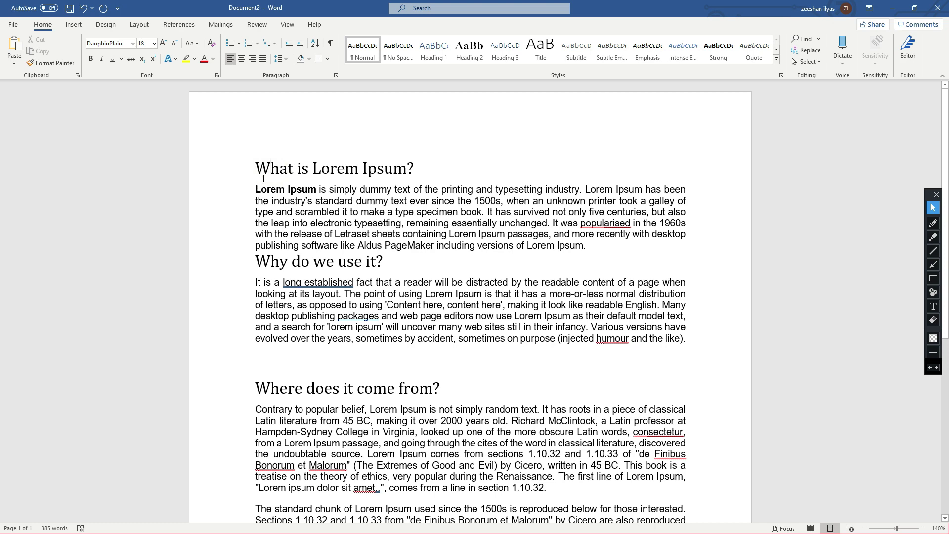
click(251, 165)
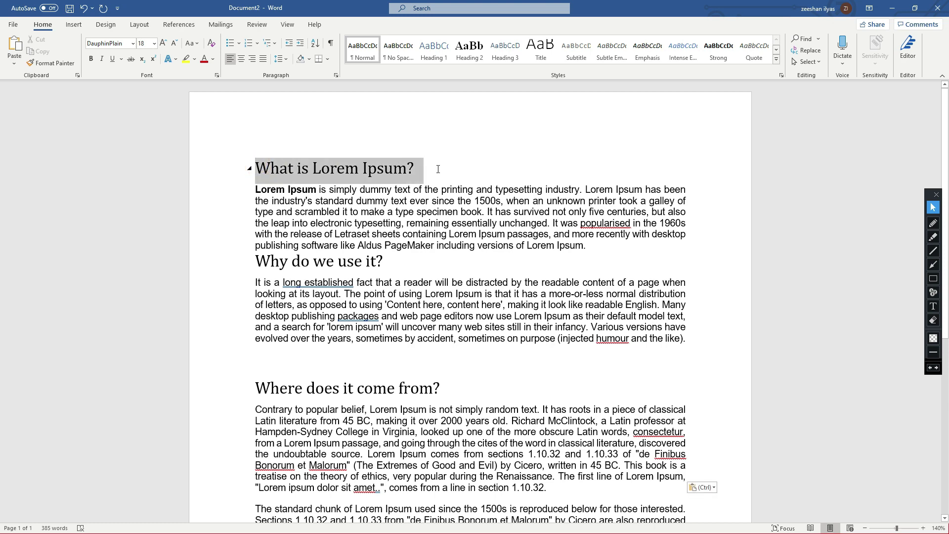
click(133, 44)
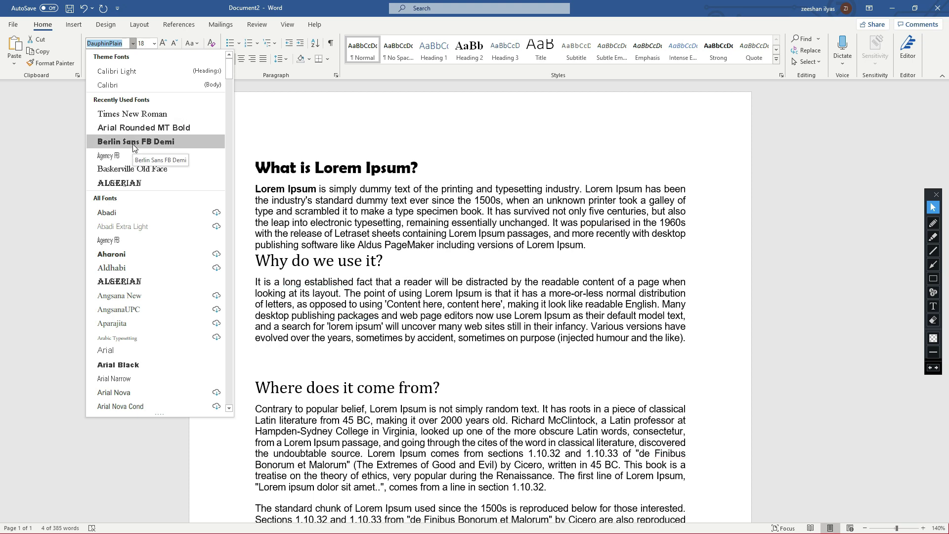
click(132, 144)
click(387, 188)
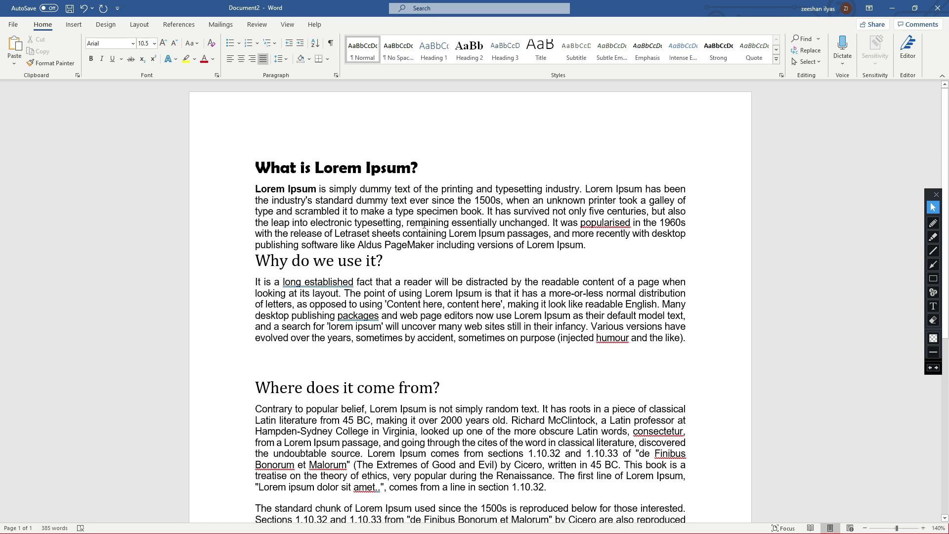
- Change the heading's font to Algerian instead
drag(421, 170, 253, 168)
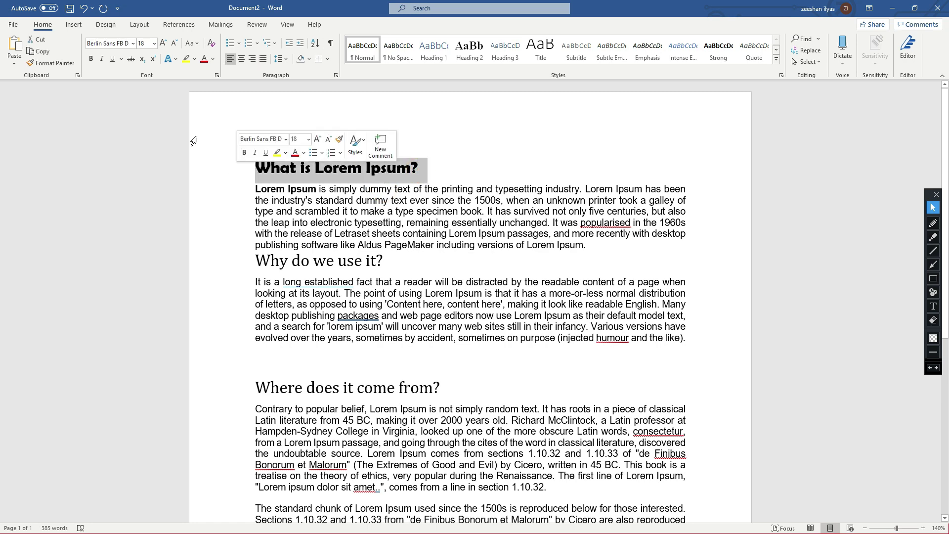
click(132, 44)
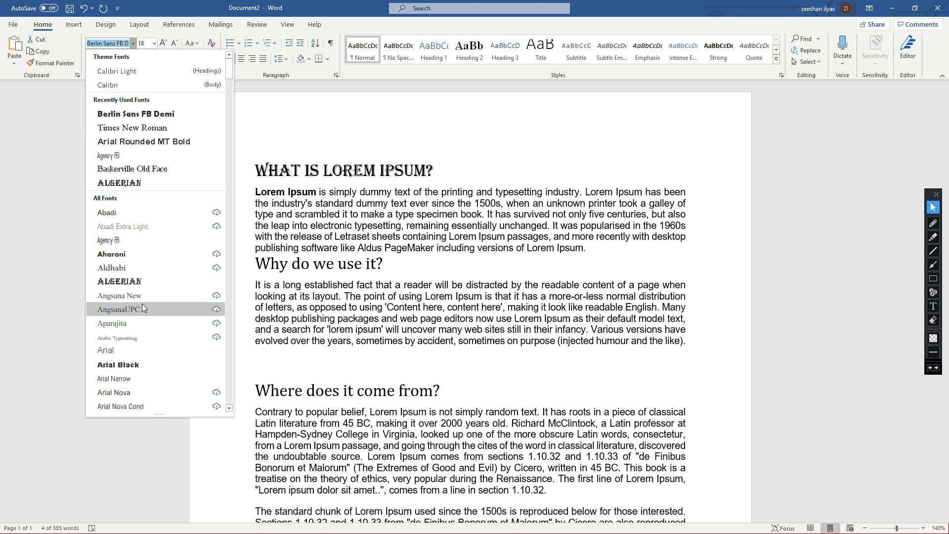
click(144, 283)
click(346, 201)
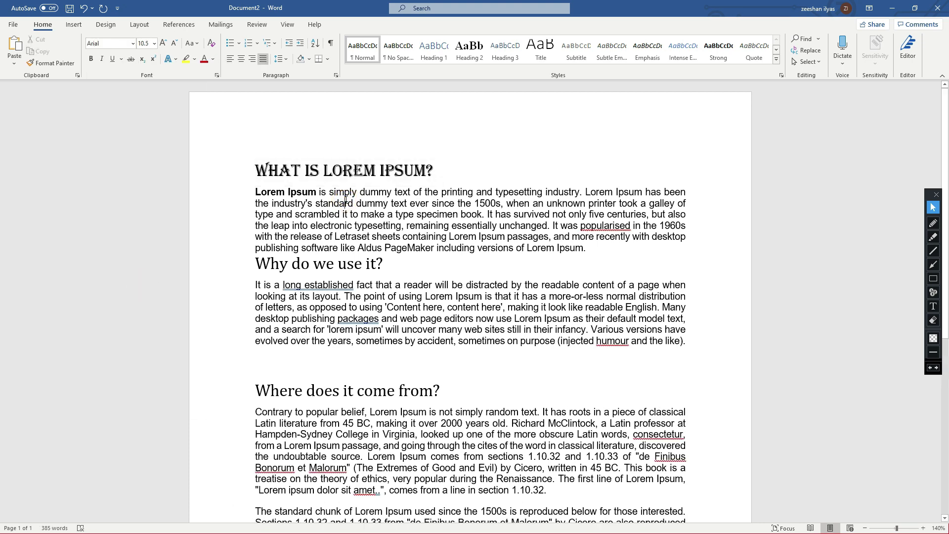
click(155, 44)
click(155, 43)
- Grow the Algerian heading to 28 pt, then undo back to 18 pt
drag(256, 170, 434, 167)
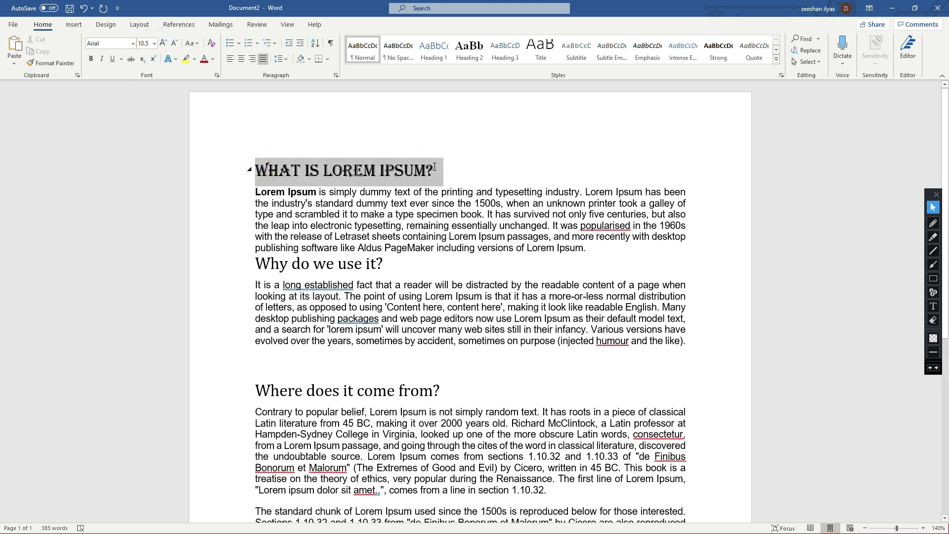
click(163, 44)
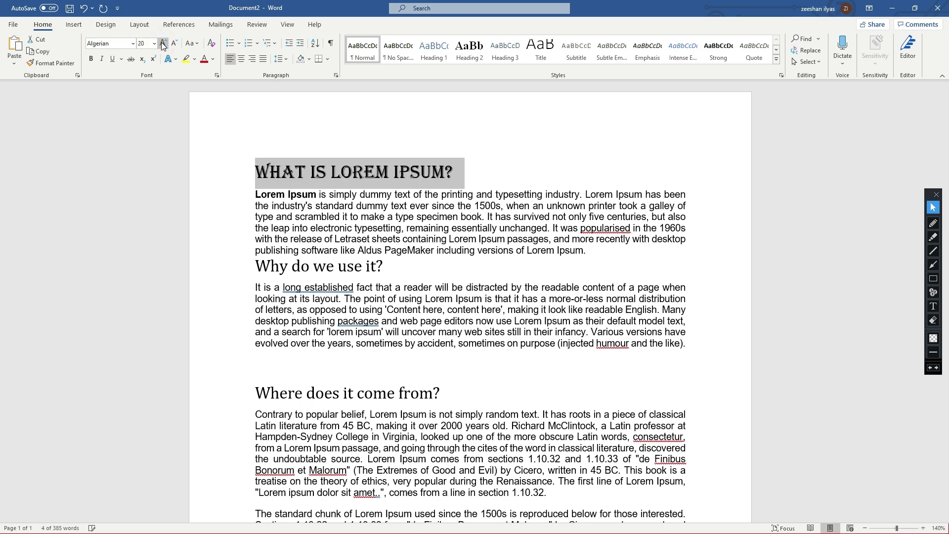
click(163, 44)
click(163, 44)
click(163, 44)
click(163, 44)
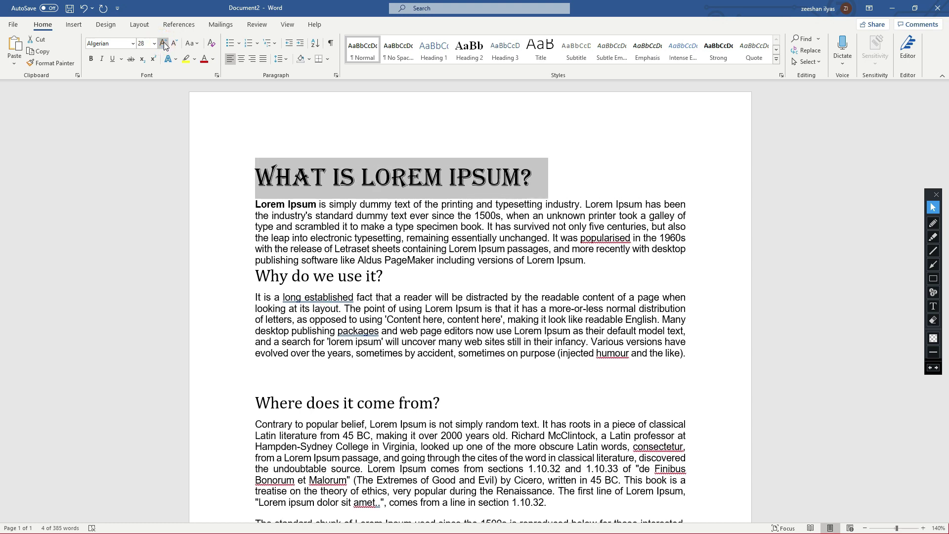
key(ctrl+z)
key(ctrl+z)
key(ctrl+z)
key(ctrl+z)
key(ctrl+z)
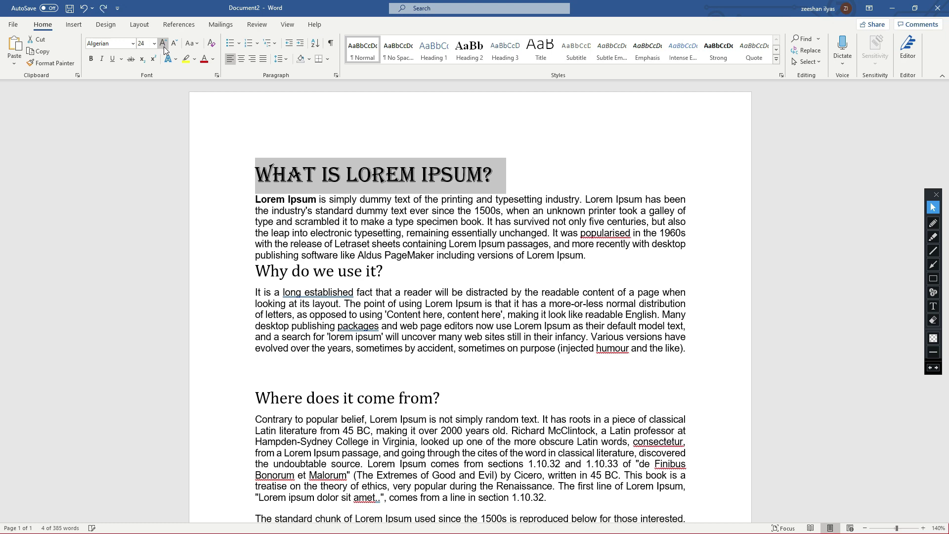
click(301, 191)
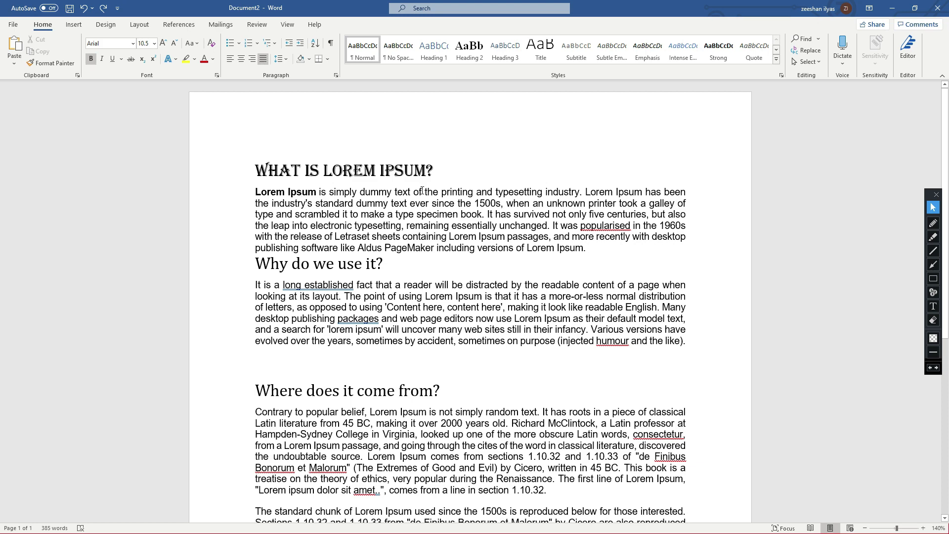
drag(254, 191, 589, 249)
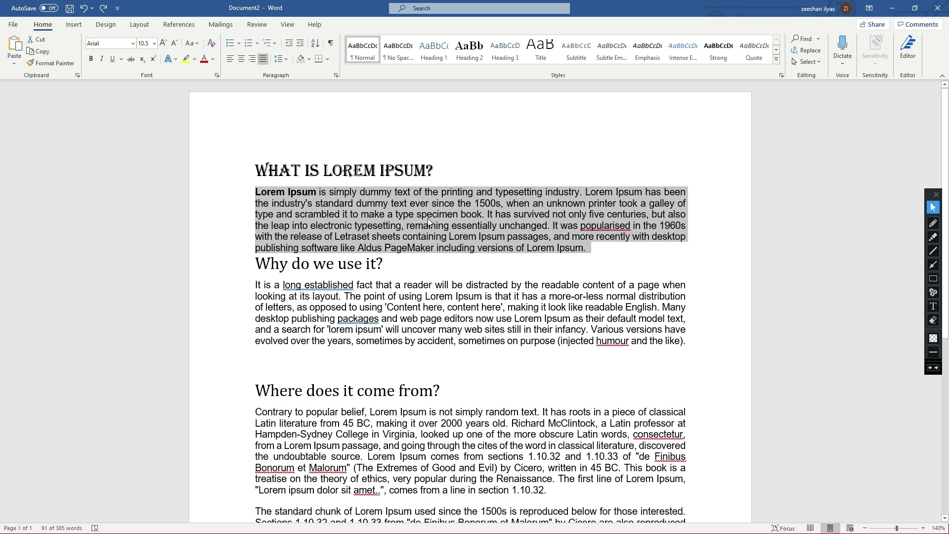
click(280, 172)
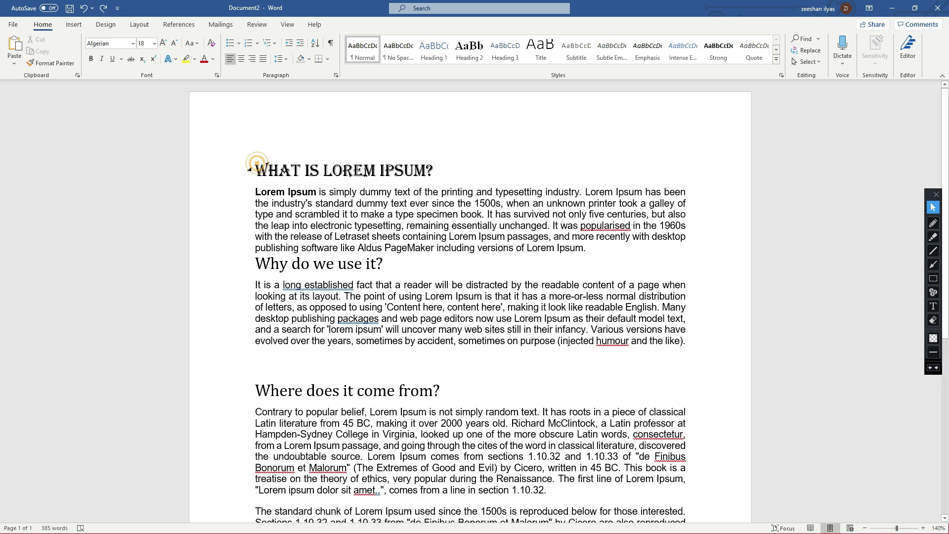
- Reselect the heading and shrink it to 16 pt
drag(255, 168, 439, 173)
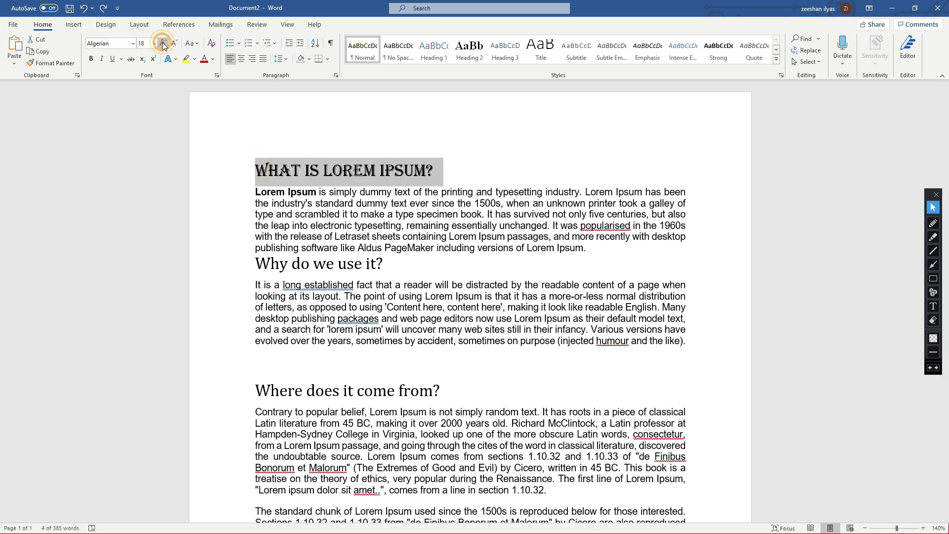
click(163, 44)
click(163, 44)
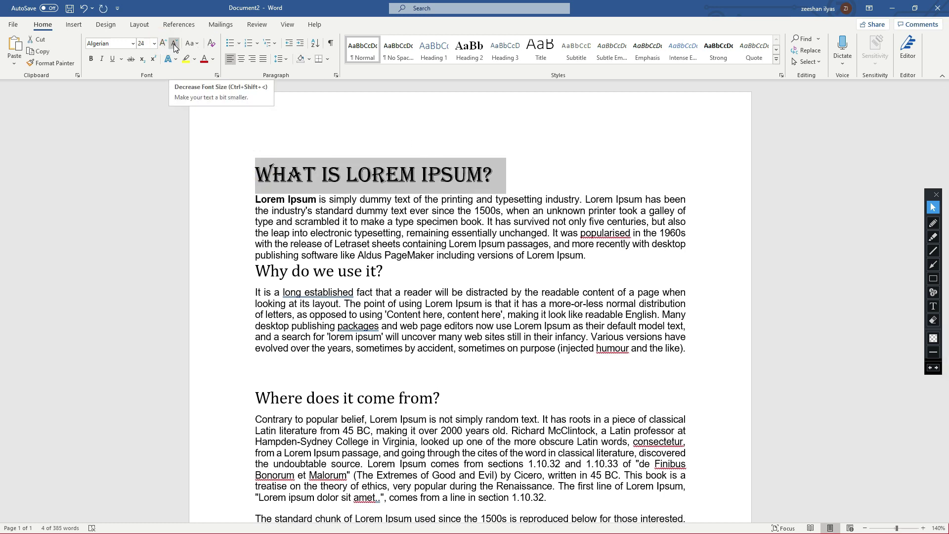
click(174, 43)
click(174, 44)
click(174, 44)
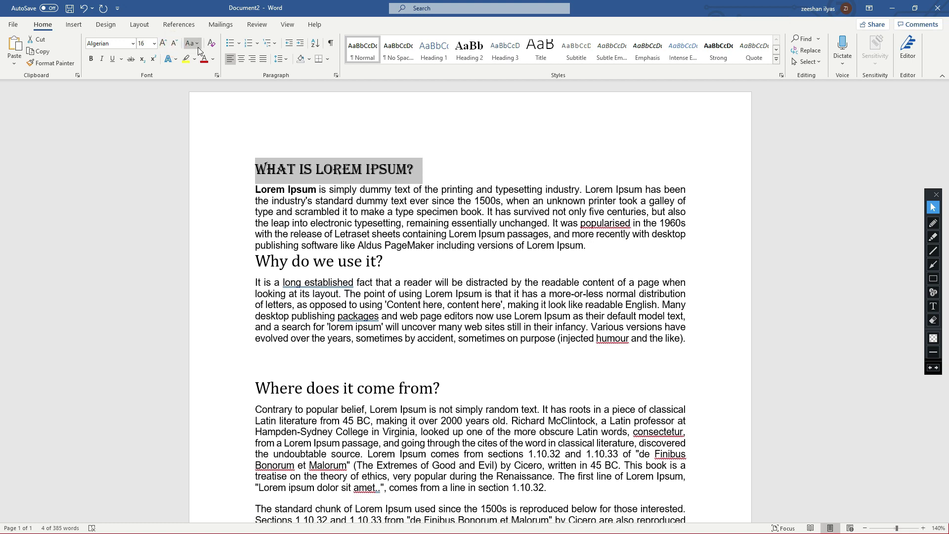
click(310, 214)
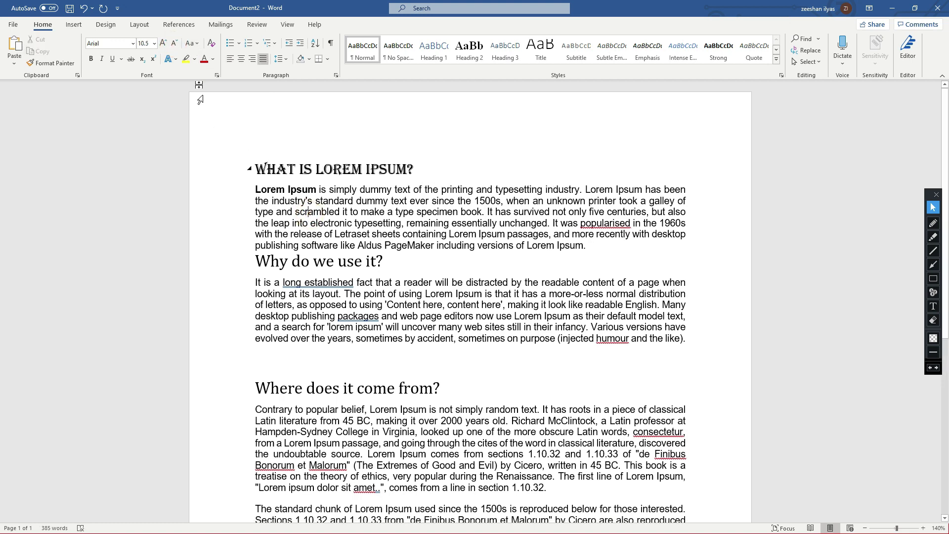
- Select the first body paragraph and try Sentence case, then lowercase
click(197, 45)
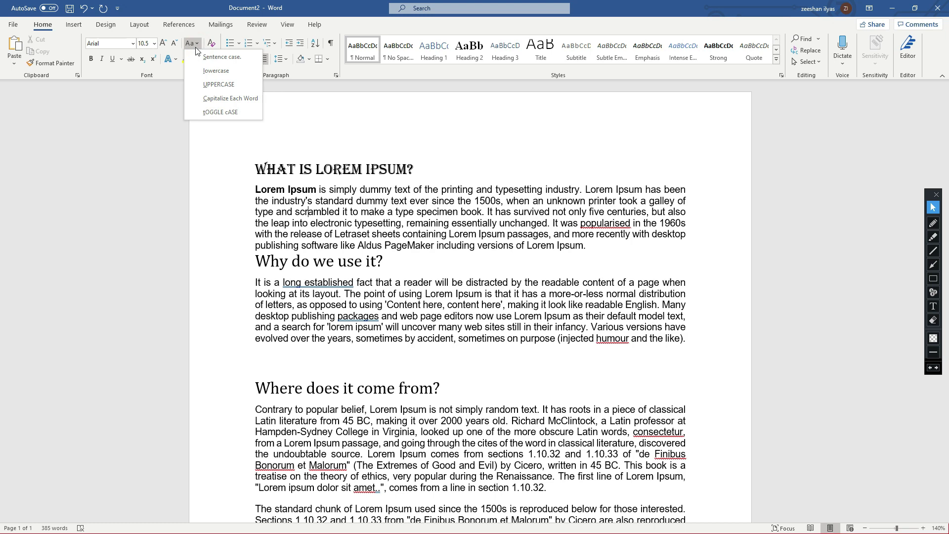
click(318, 131)
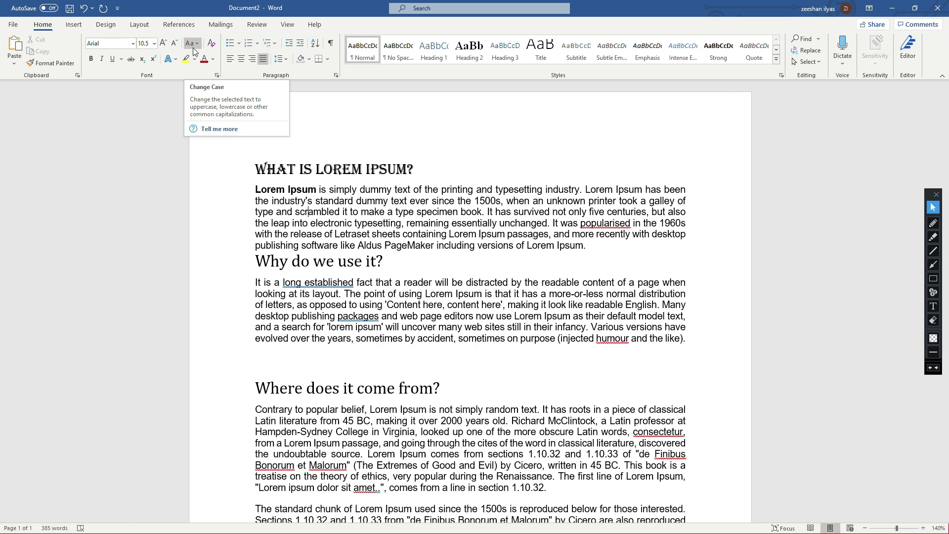
click(241, 174)
click(257, 190)
drag(257, 190, 600, 247)
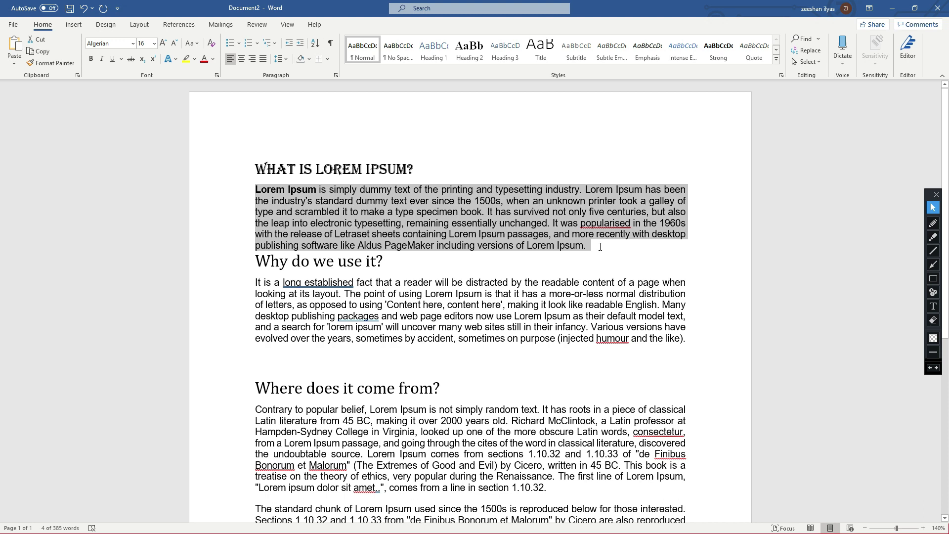
click(198, 46)
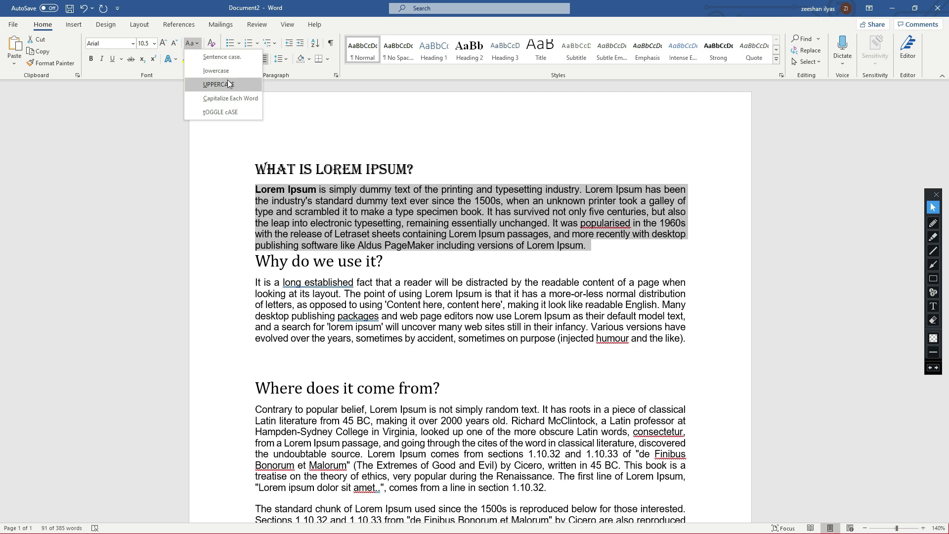
click(242, 57)
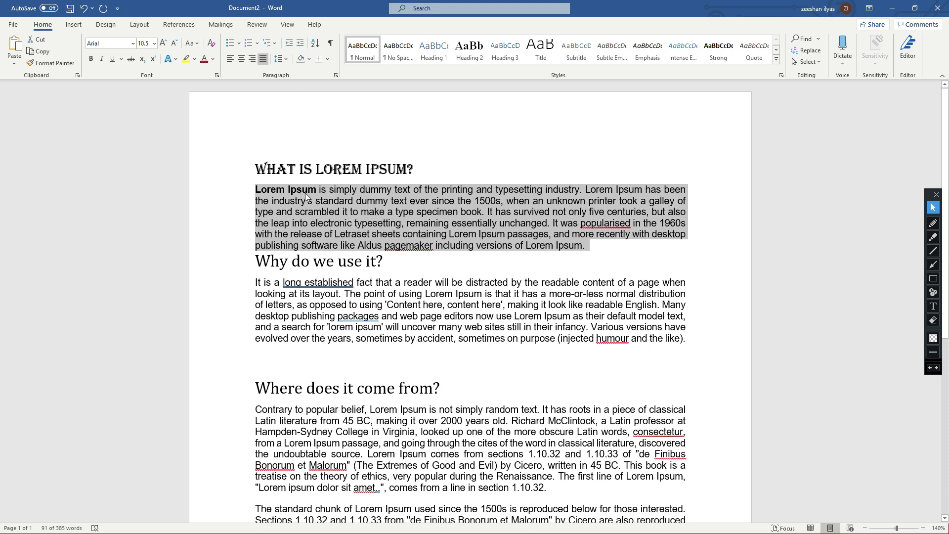
click(197, 44)
click(215, 72)
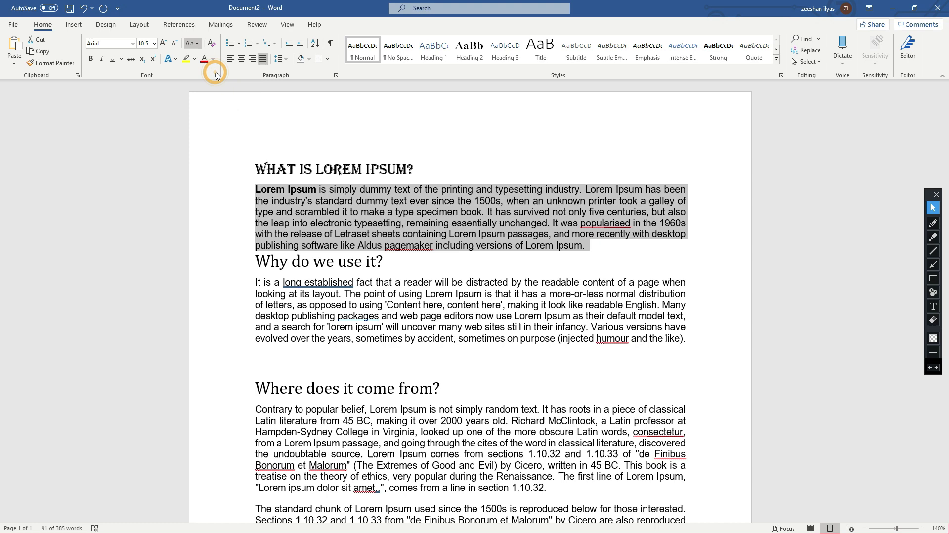
- Reselect the first paragraph and change it to UPPERCASE
click(342, 223)
drag(245, 192, 593, 251)
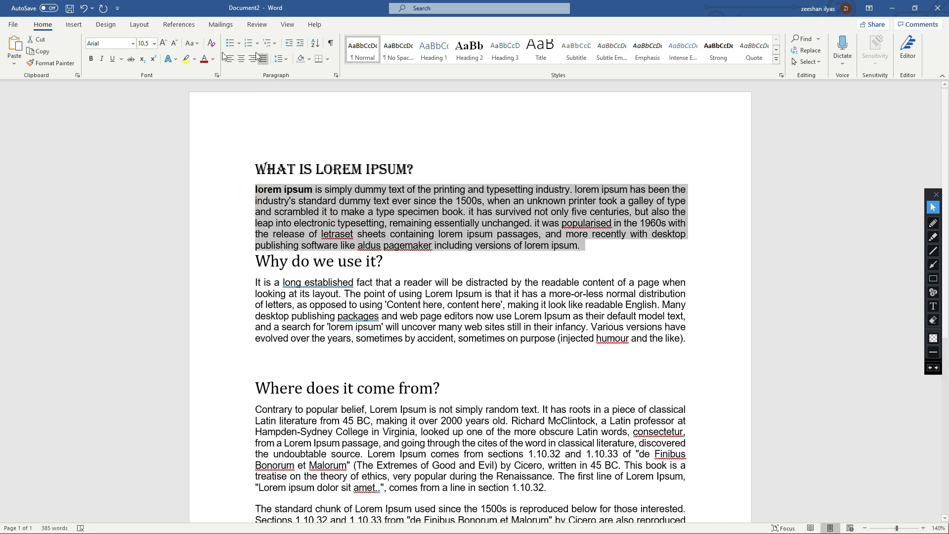
click(192, 44)
click(216, 87)
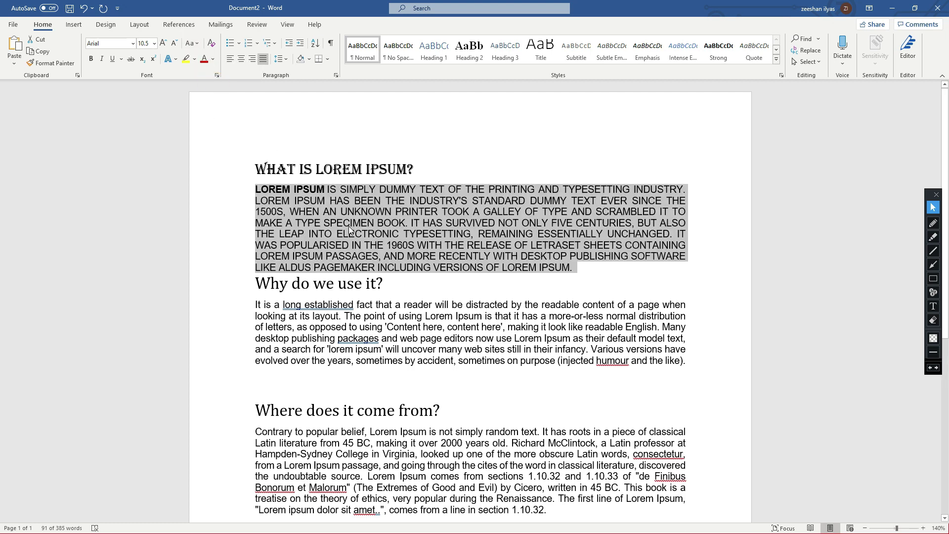
click(370, 218)
drag(255, 189, 589, 272)
- Undo the first paragraph's uppercase change, toggle bold on it, then remove the bold again
key(shift+F3)
click(274, 147)
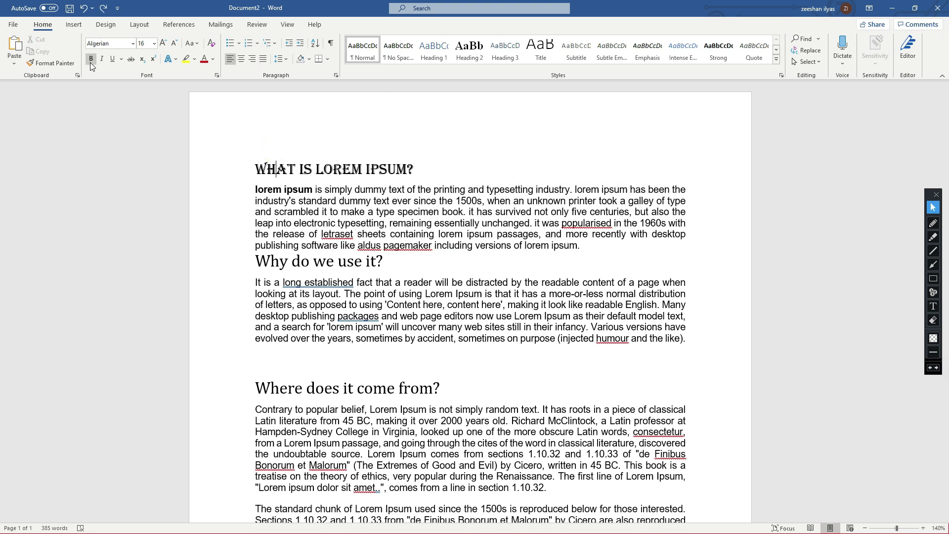
drag(255, 190, 588, 246)
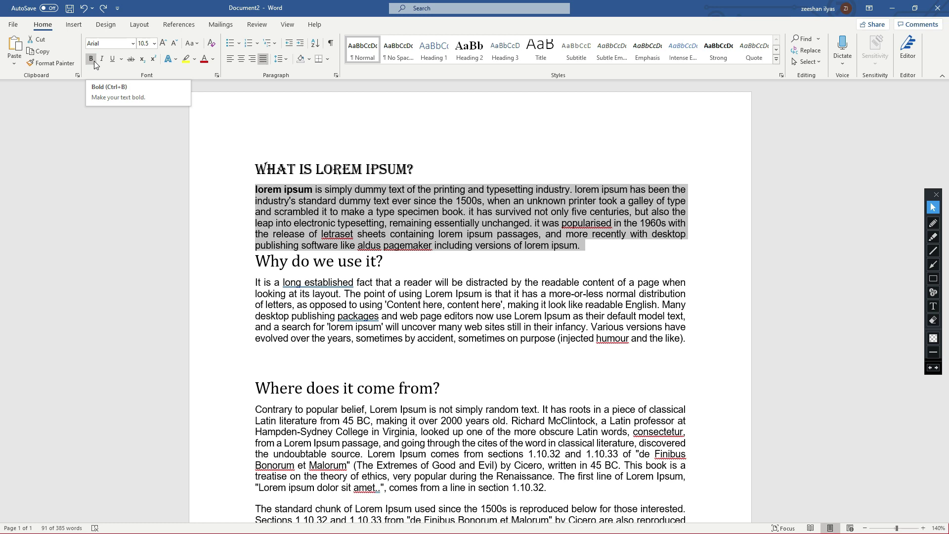
click(91, 59)
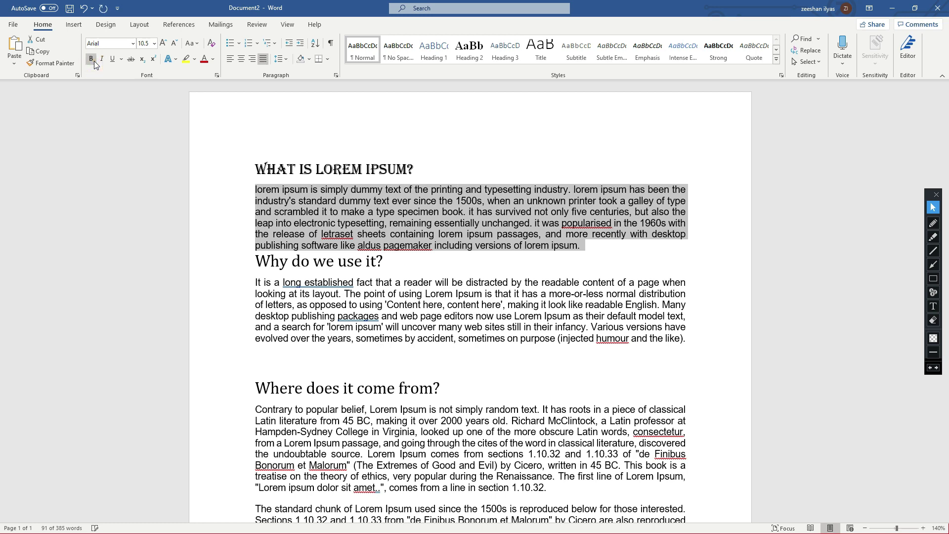
click(91, 60)
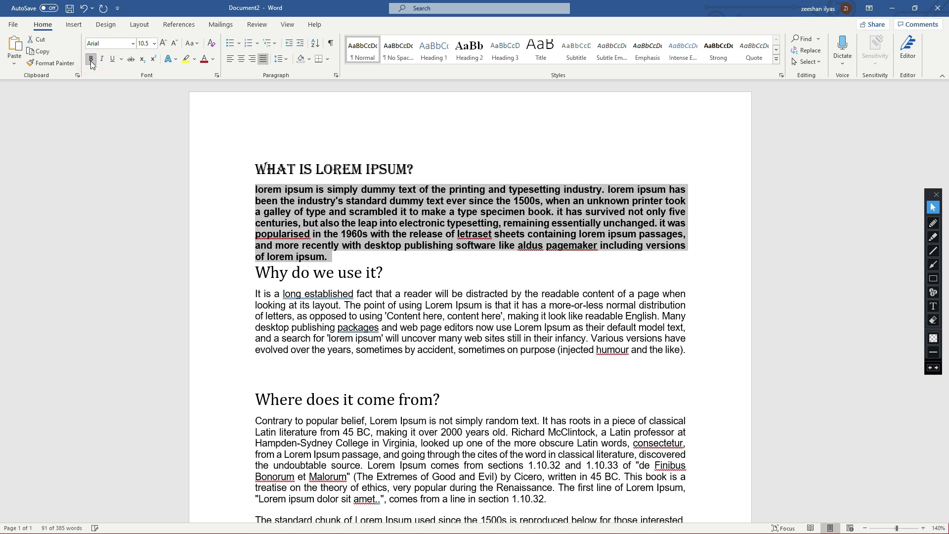
click(359, 260)
drag(255, 189, 331, 259)
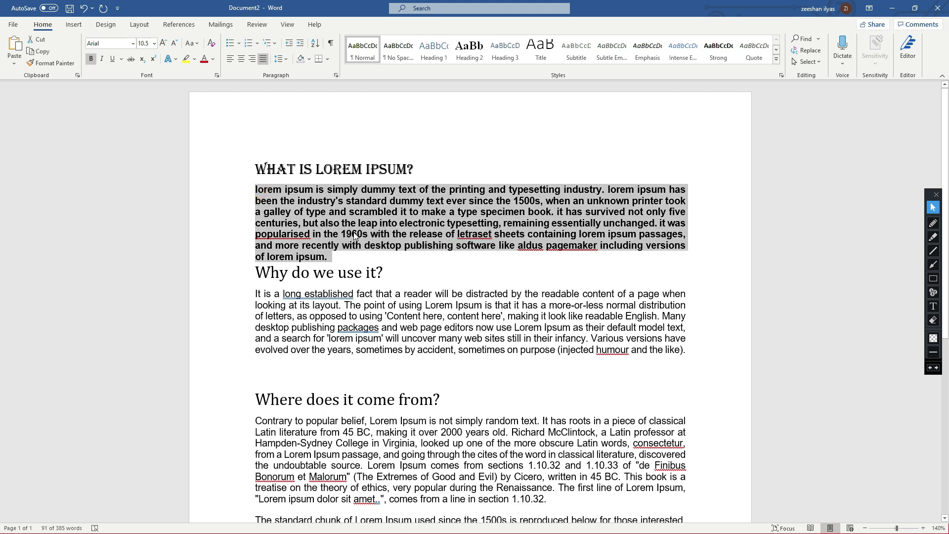
key(ctrl+b)
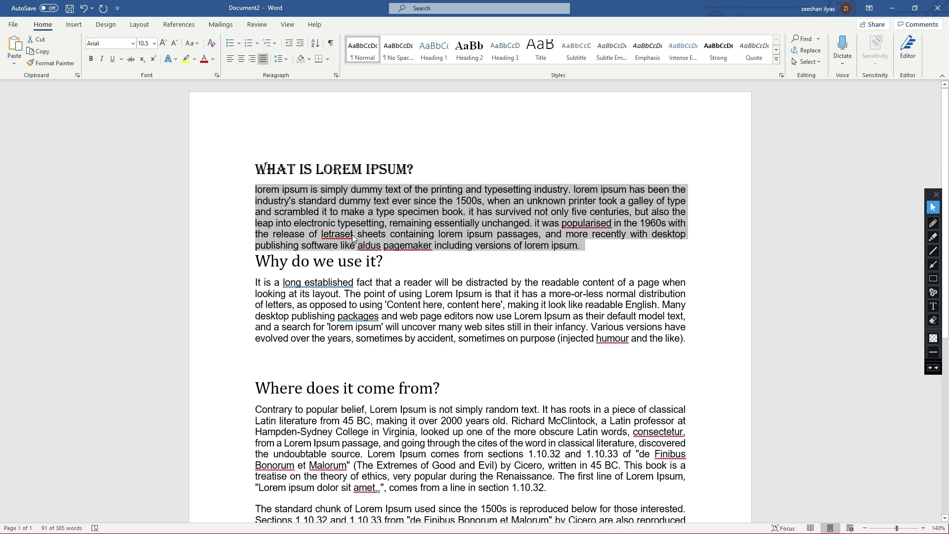
click(326, 222)
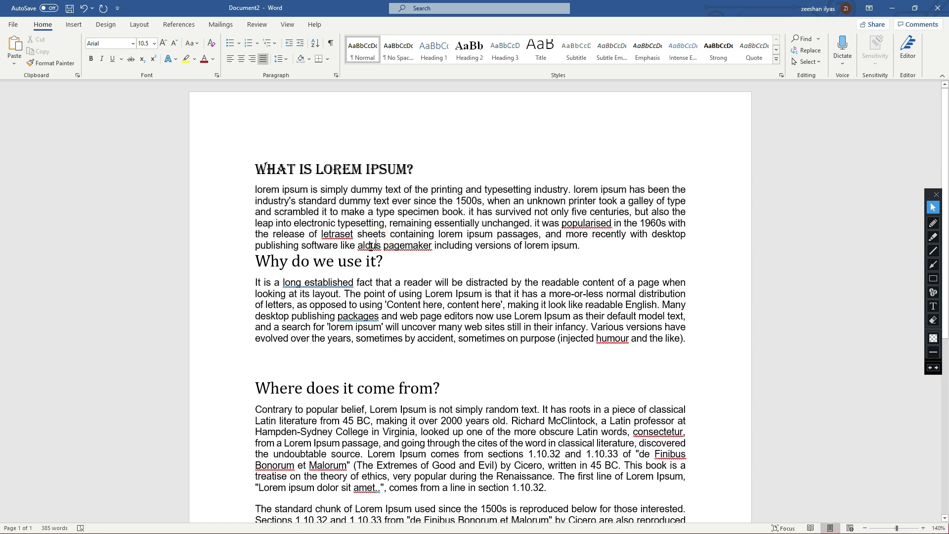
- Italicise the first paragraph, then return it to upright text
click(282, 199)
drag(256, 190, 587, 246)
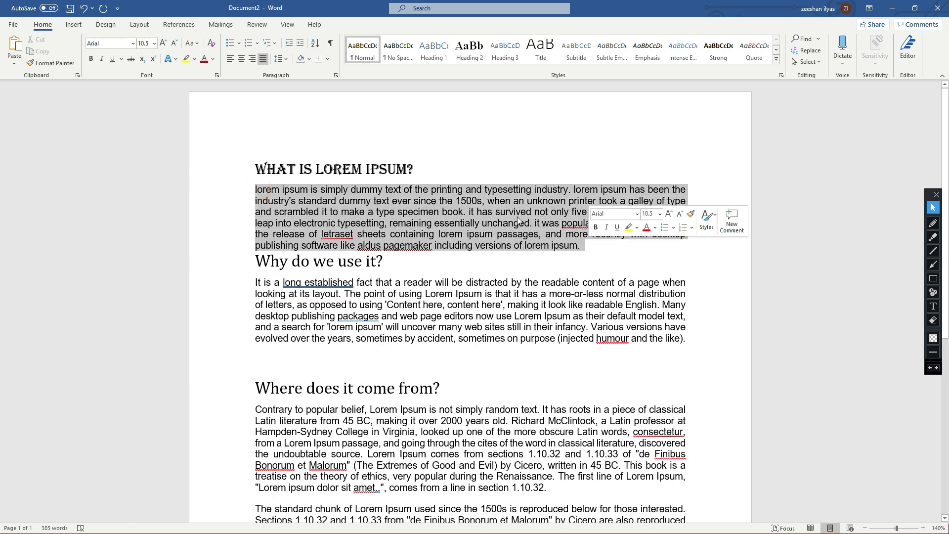
click(103, 63)
click(103, 62)
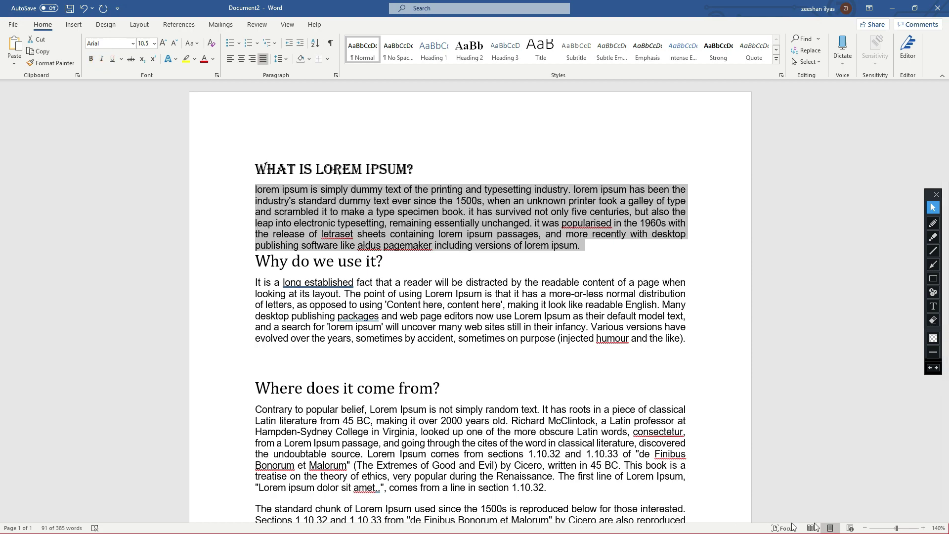
- Zoom the page view in to 190%
click(922, 528)
click(922, 528)
click(922, 527)
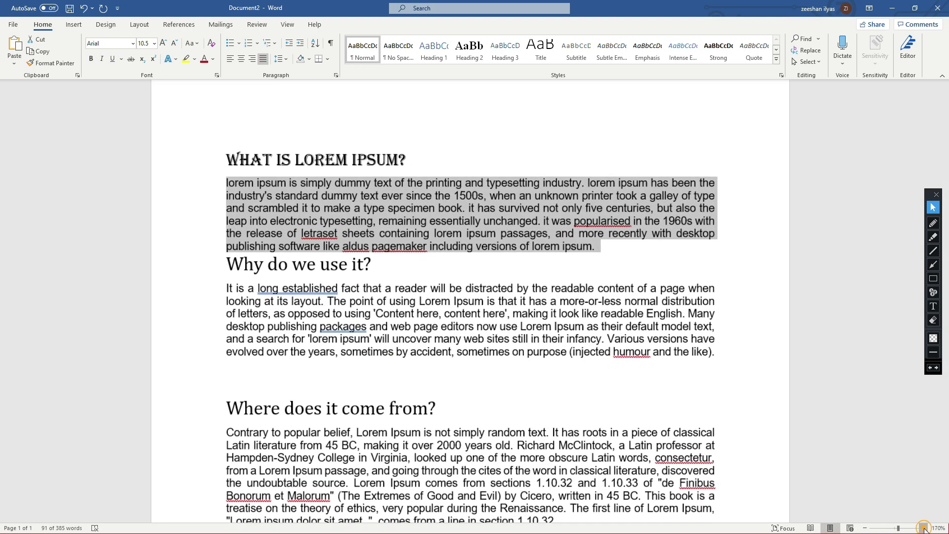
click(923, 528)
click(923, 528)
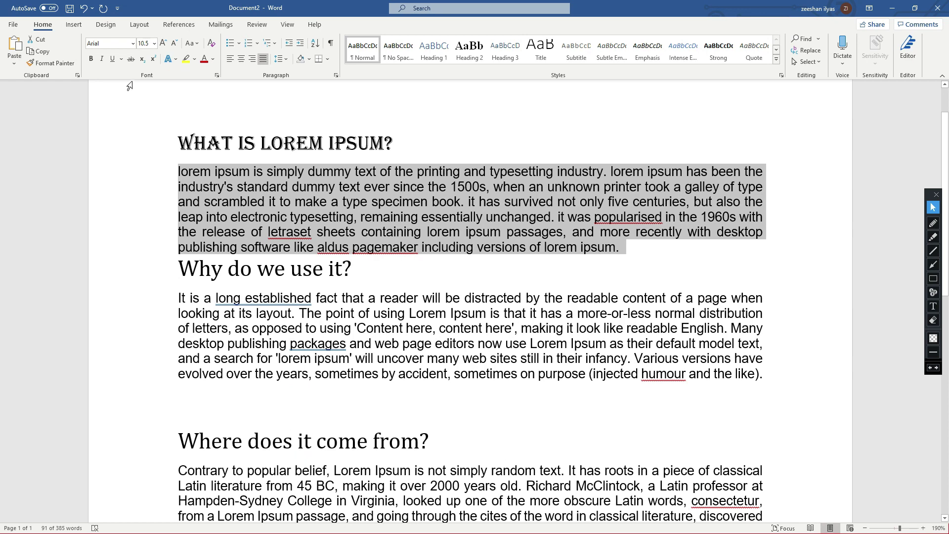
- Toggle italic on and back off for the selected paragraph
click(102, 60)
click(102, 60)
click(179, 170)
- Make the 'What is Lorem Ipsum?' heading italic, underlined and bold, then reselect it
drag(179, 141, 399, 143)
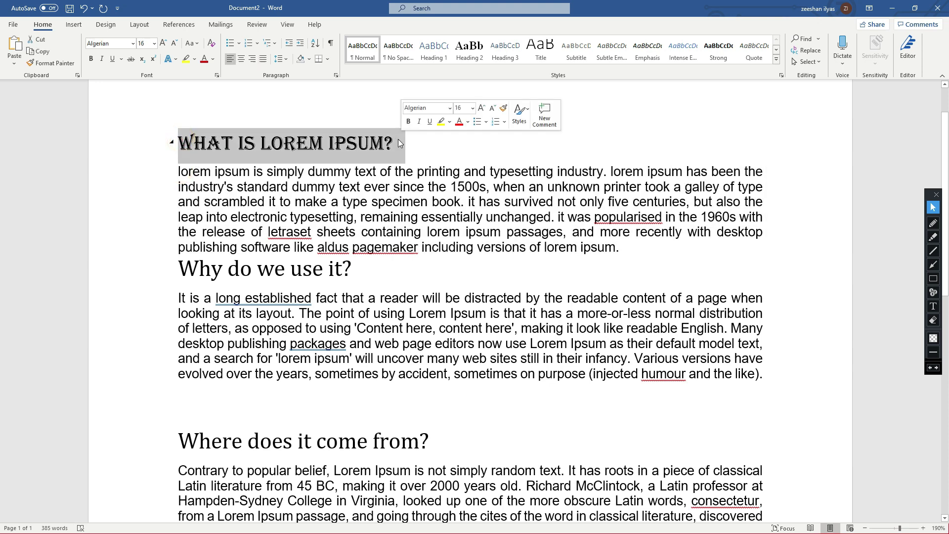
click(103, 60)
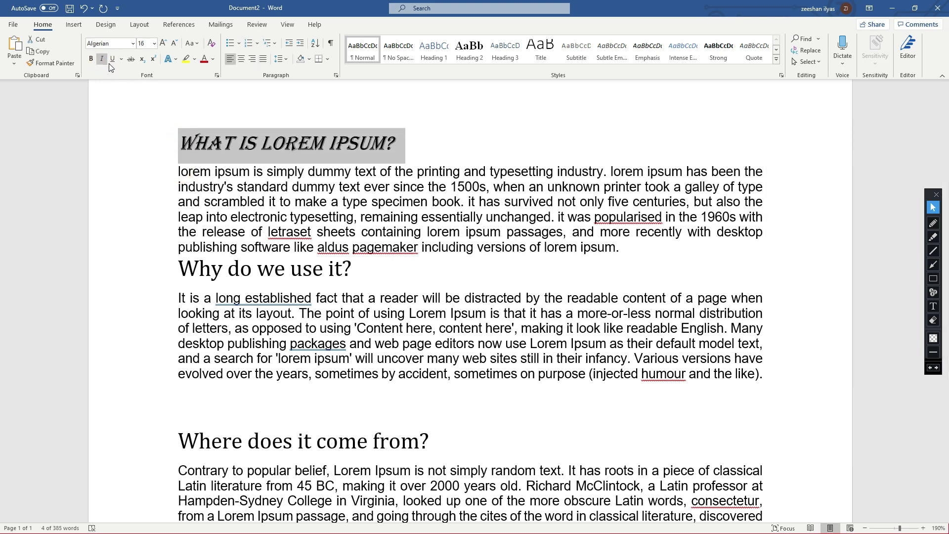
click(110, 62)
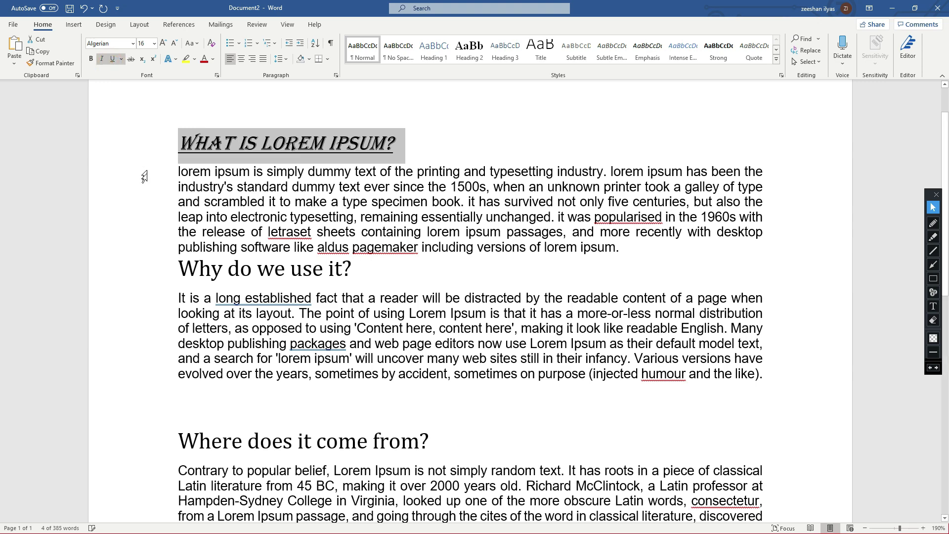
click(91, 60)
click(232, 220)
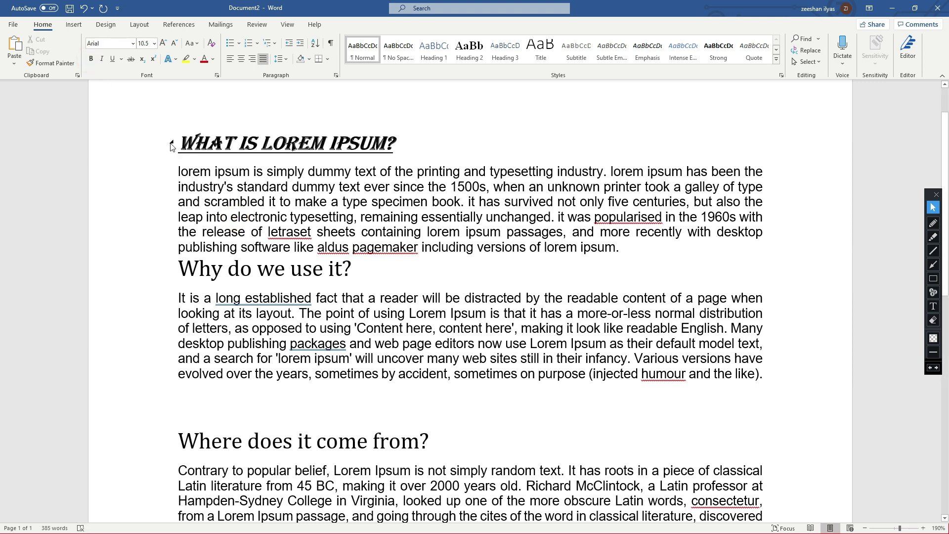
drag(175, 146, 414, 145)
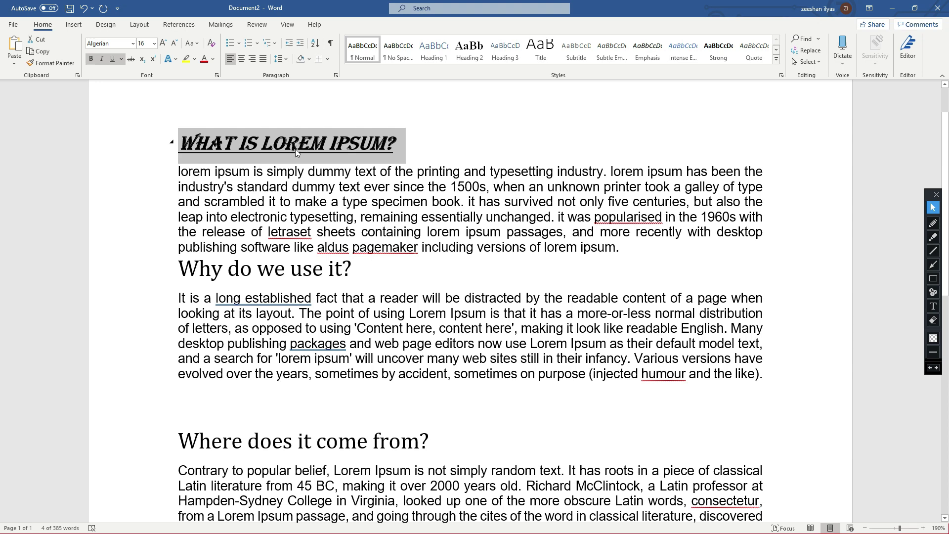
- Clear all formatting from the 'What is Lorem Ipsum?' heading
click(211, 44)
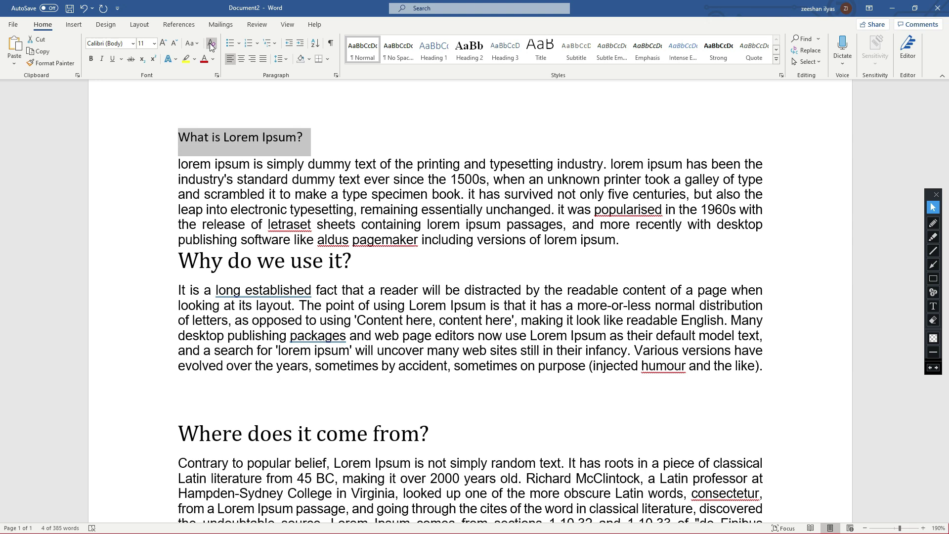
click(318, 132)
click(180, 137)
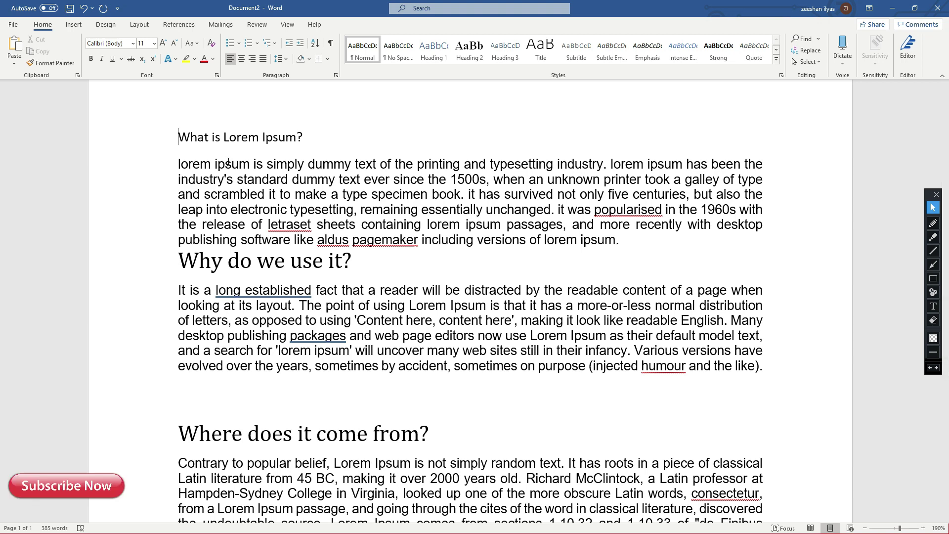
- Select the whole document and clear all formatting to plain Calibri 11
key(ctrl+a)
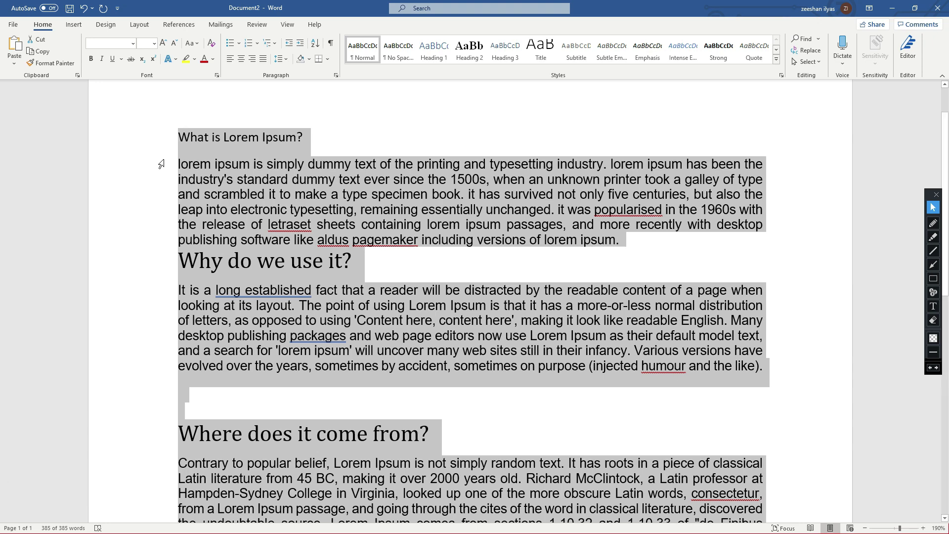
click(214, 44)
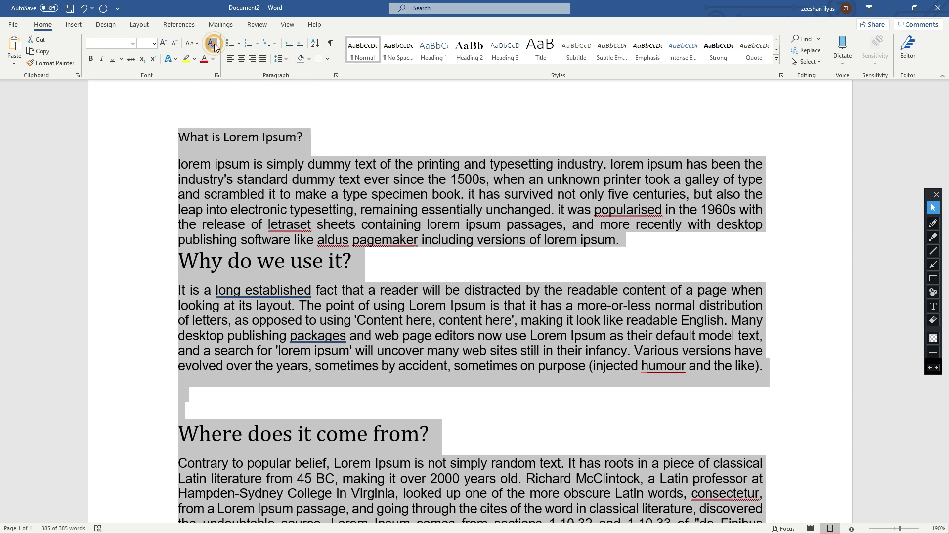
click(298, 277)
click(362, 366)
scroll(335, 262, up, 2)
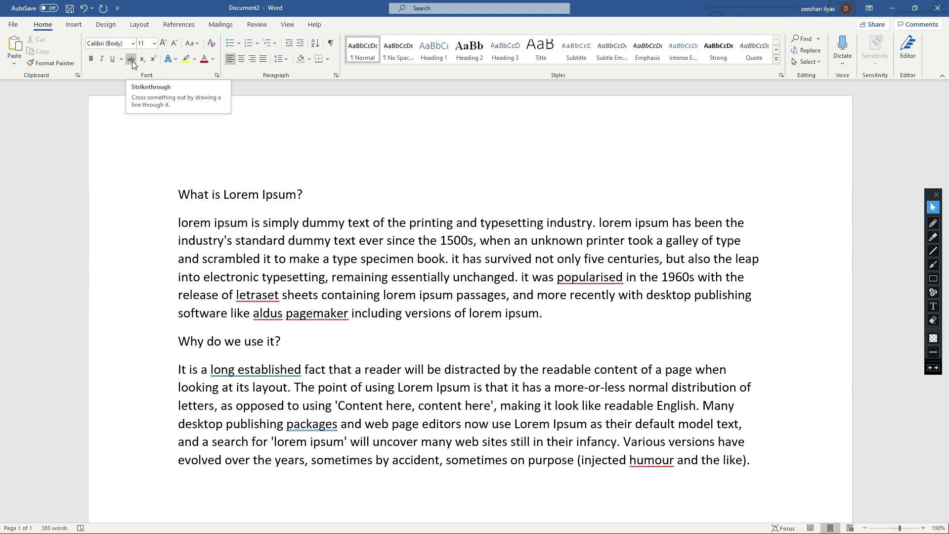
drag(179, 222, 270, 220)
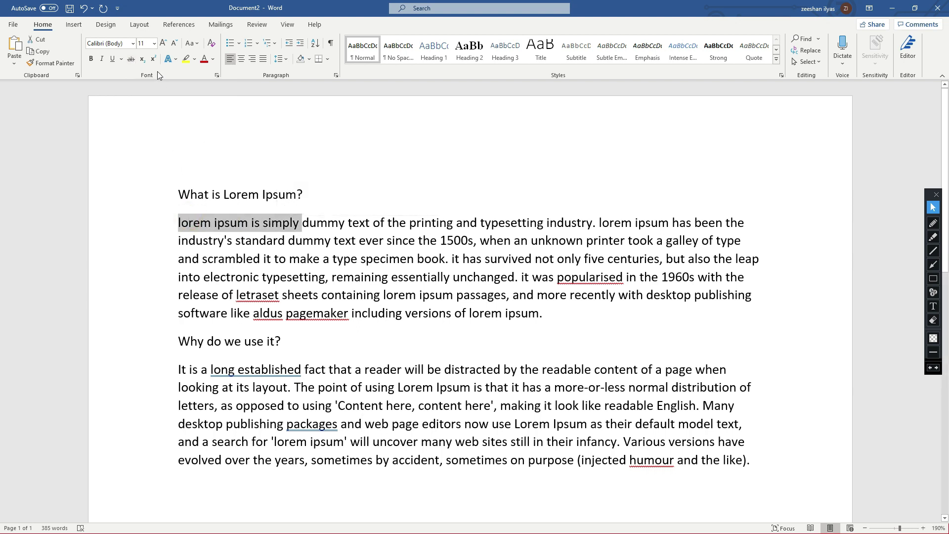
click(131, 59)
click(242, 258)
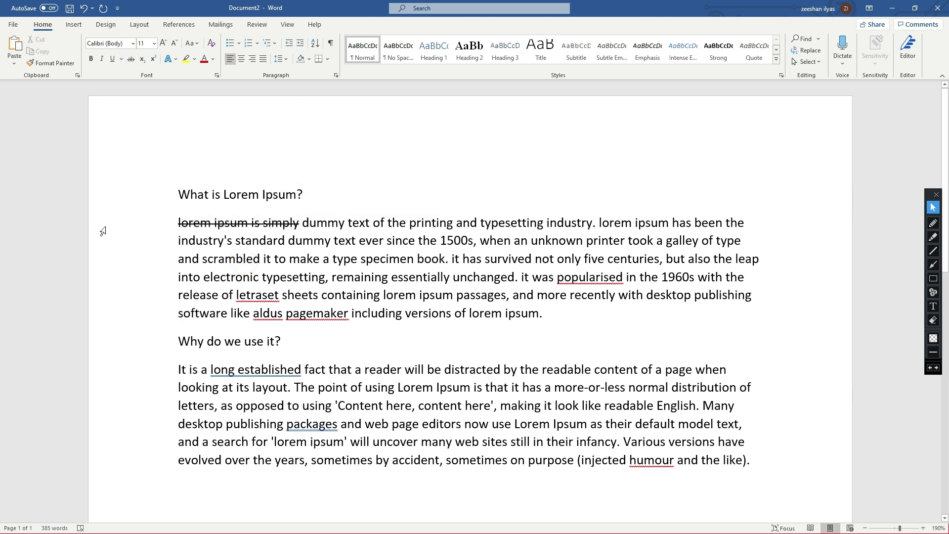
drag(301, 228, 262, 226)
key(ctrl+z)
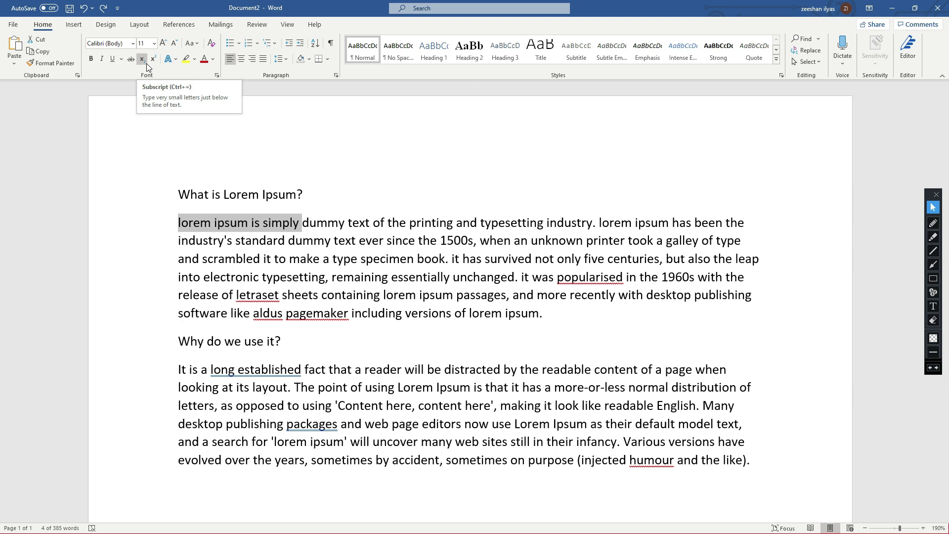
click(310, 197)
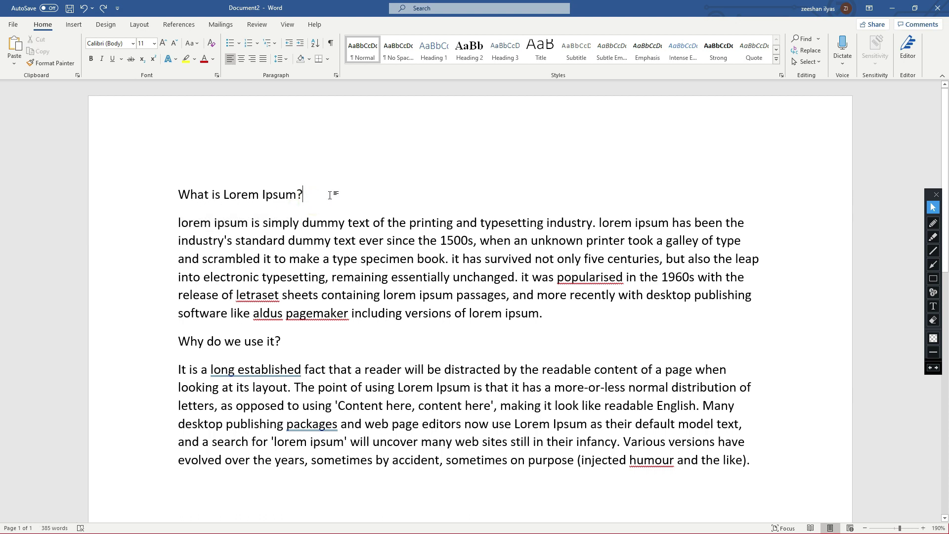
text(A2)
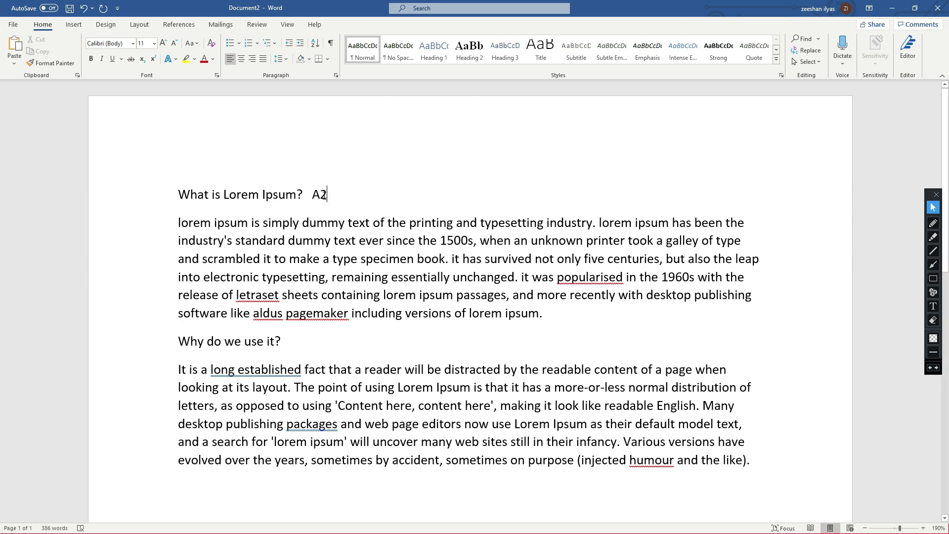
drag(328, 194, 320, 194)
click(142, 63)
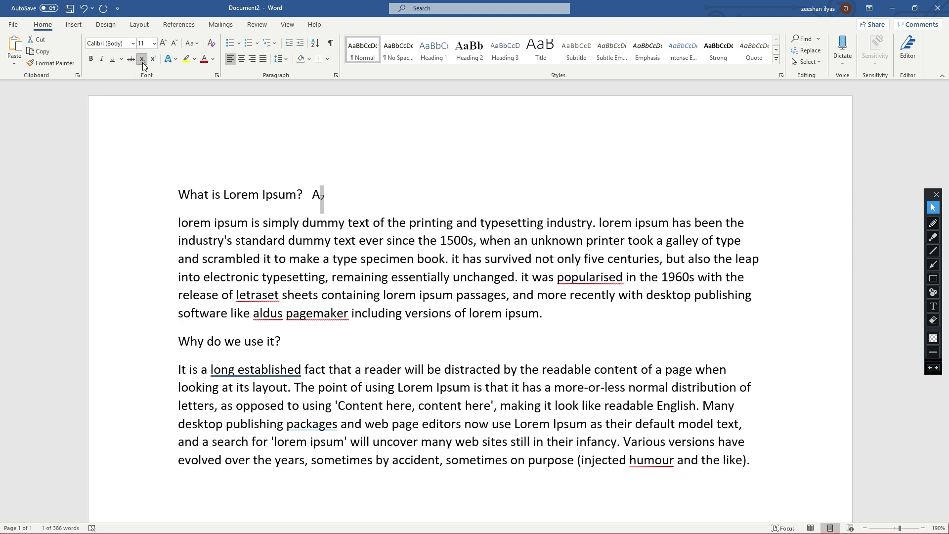
click(387, 189)
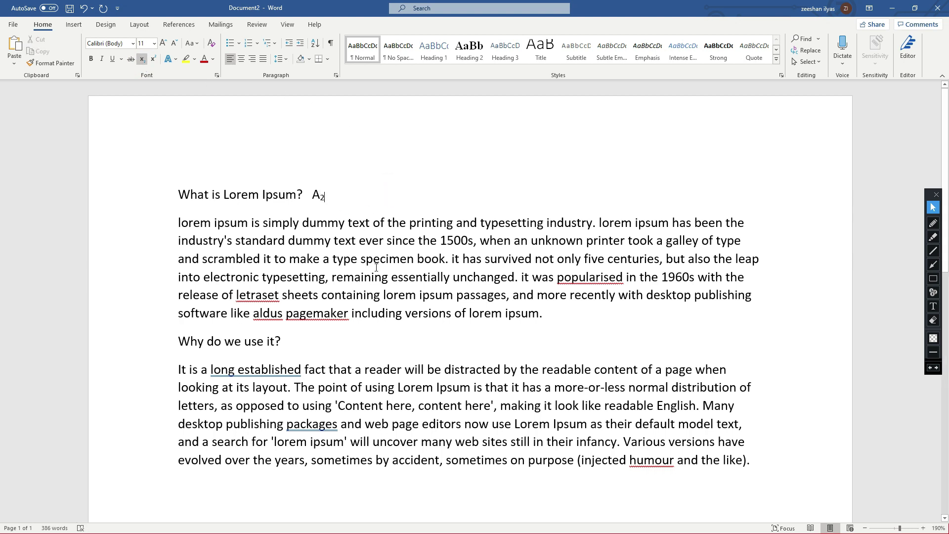
drag(327, 197, 320, 198)
click(155, 62)
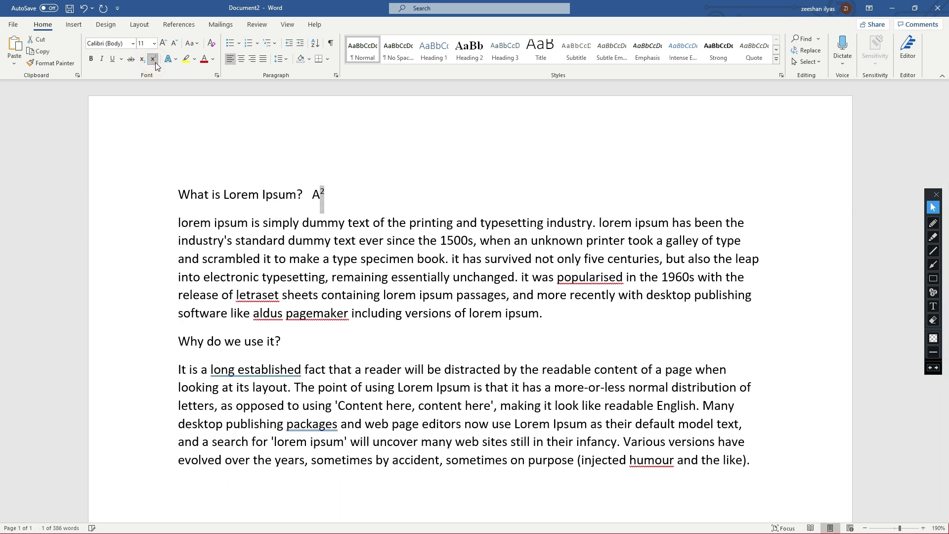
click(360, 195)
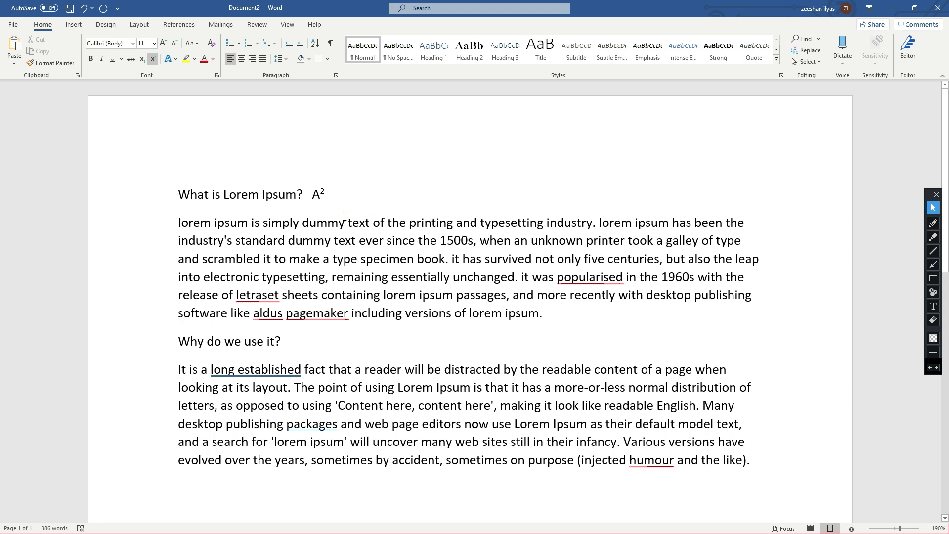
key(BackSpace)
key(BackSpace)
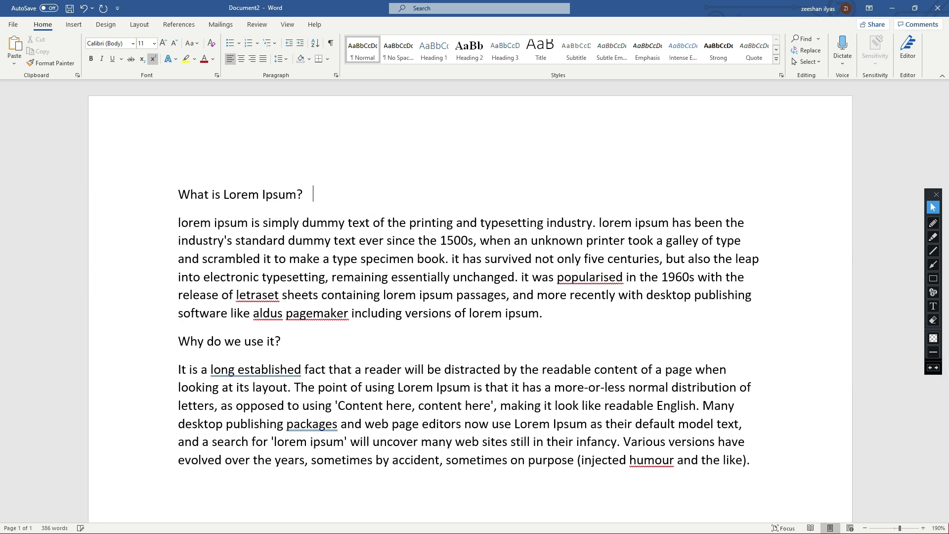
text(!s)
key(BackSpace)
click(333, 193)
key(BackSpace)
key(BackSpace)
key(BackSpace)
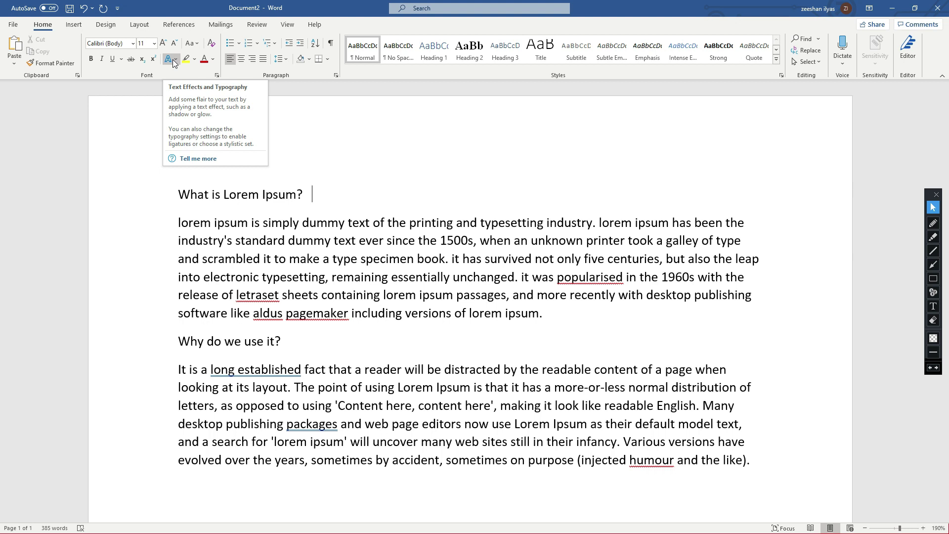
- Apply a blue reflected text effect to the 'What is Lorem Ipsum?' heading
drag(179, 195, 321, 196)
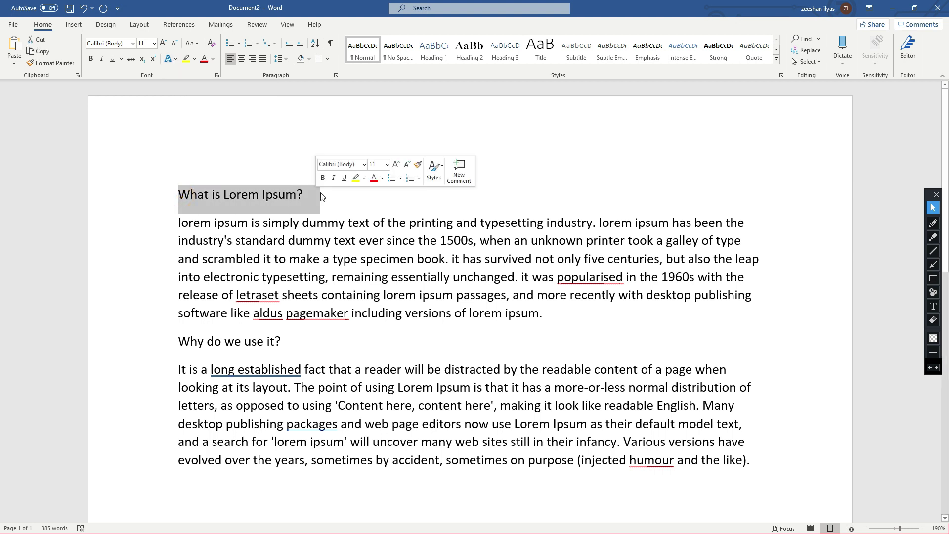
click(169, 60)
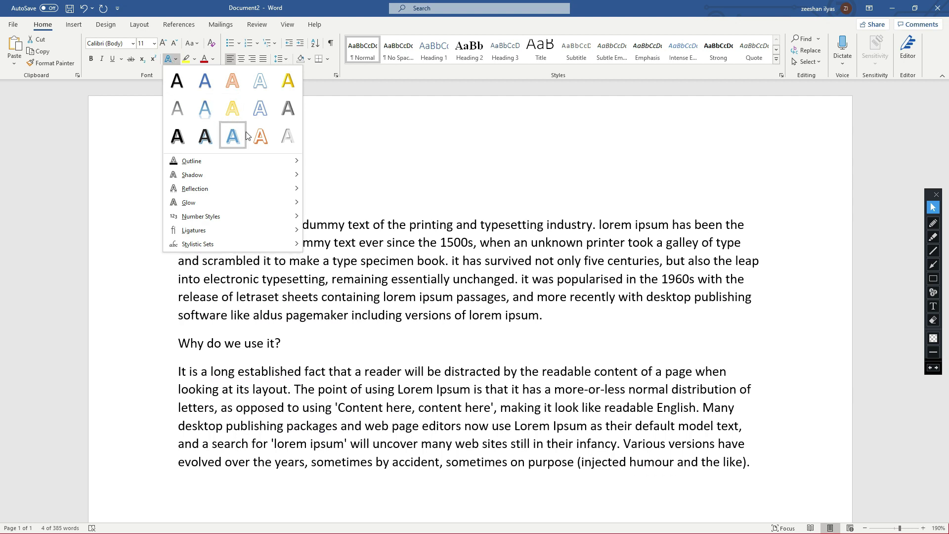
click(212, 112)
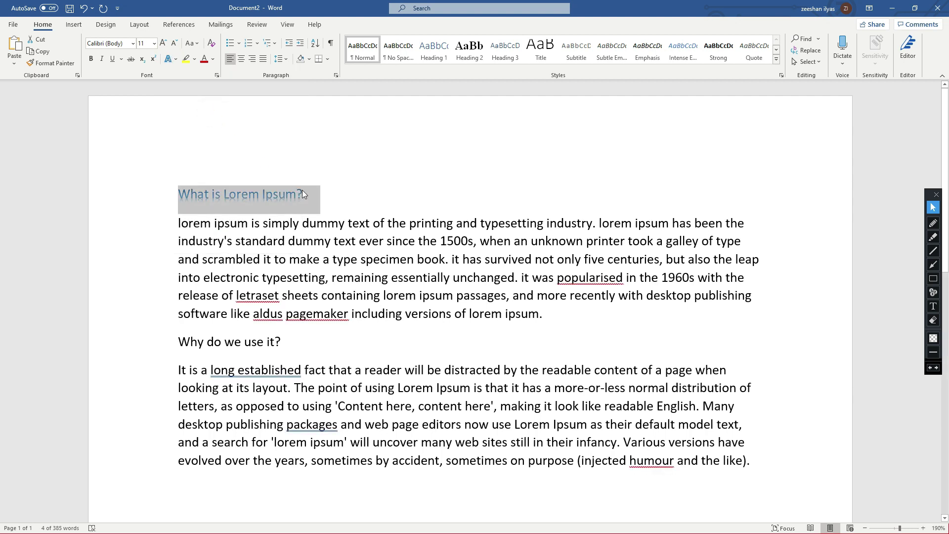
click(316, 208)
- Grow the heading's font size to 20 pt
triple_click(303, 193)
click(163, 43)
click(163, 43)
click(162, 43)
click(163, 43)
click(162, 43)
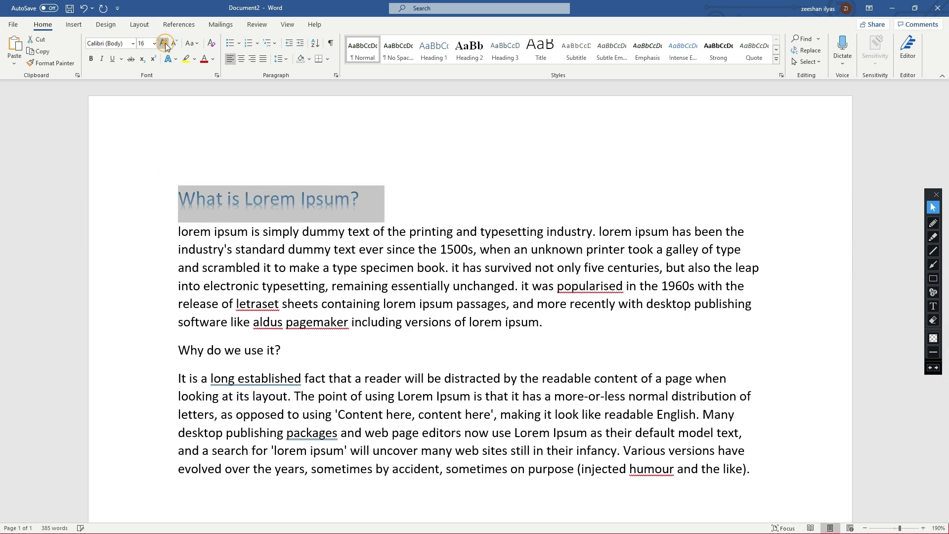
click(373, 203)
drag(181, 198, 413, 202)
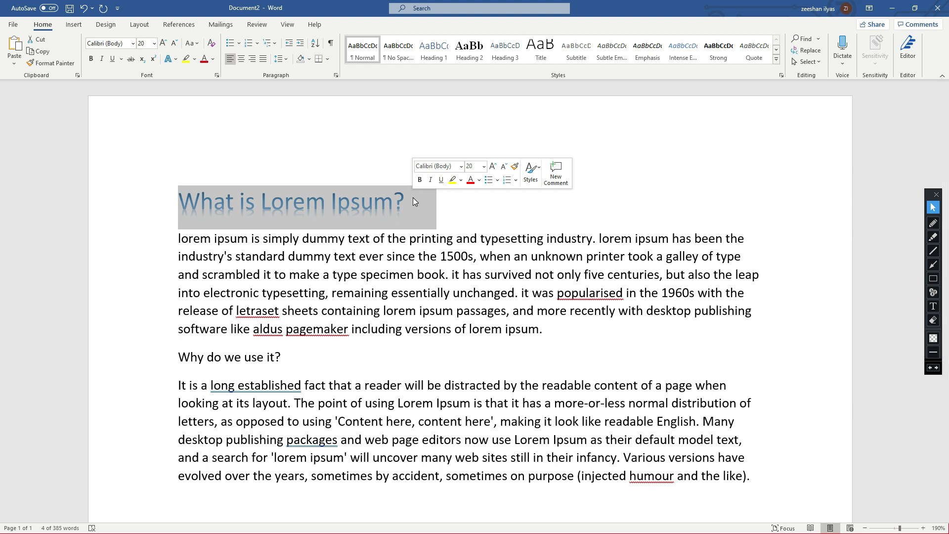
- Apply a preset text effect to the 'What is Lorem Ipsum?' heading
click(169, 59)
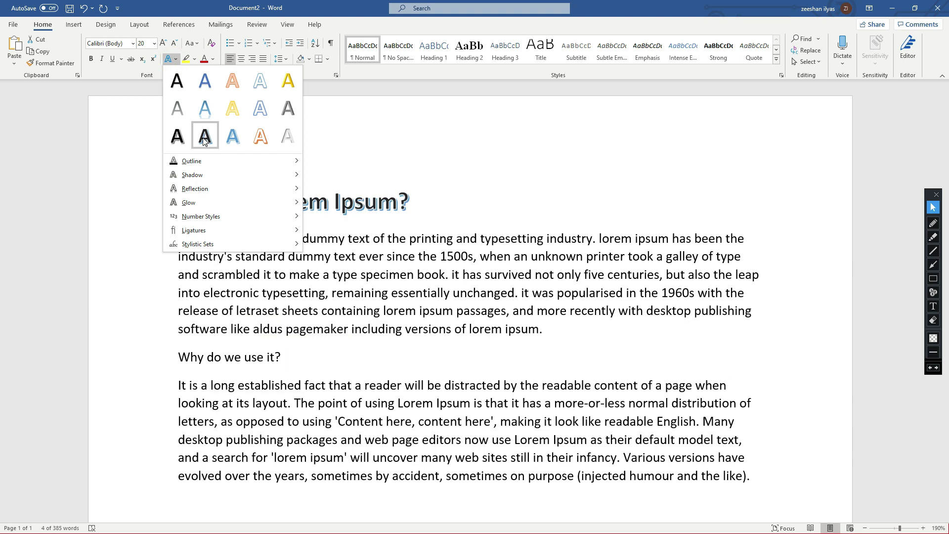
click(203, 137)
click(286, 210)
- Add a soft Shadow preset beneath the heading
drag(421, 205, 123, 184)
click(176, 59)
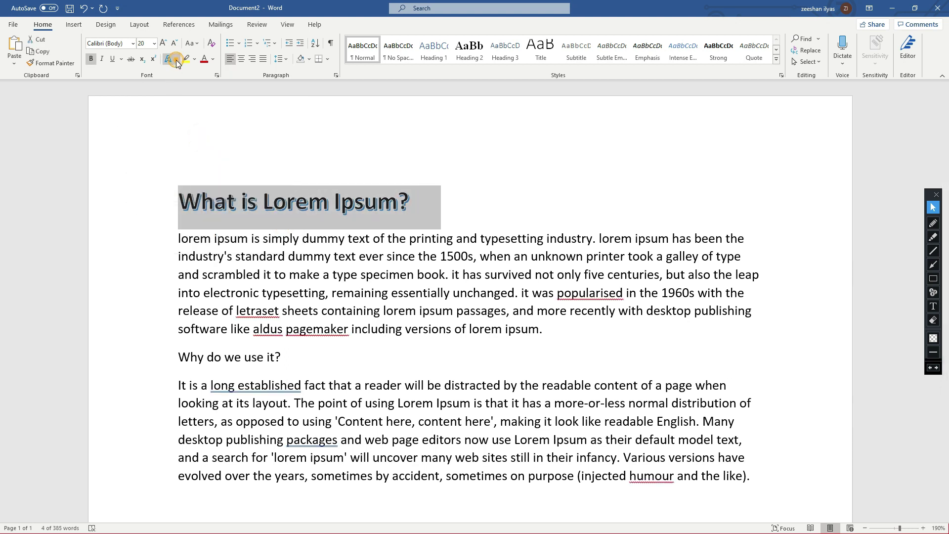
mouse_move(301, 178)
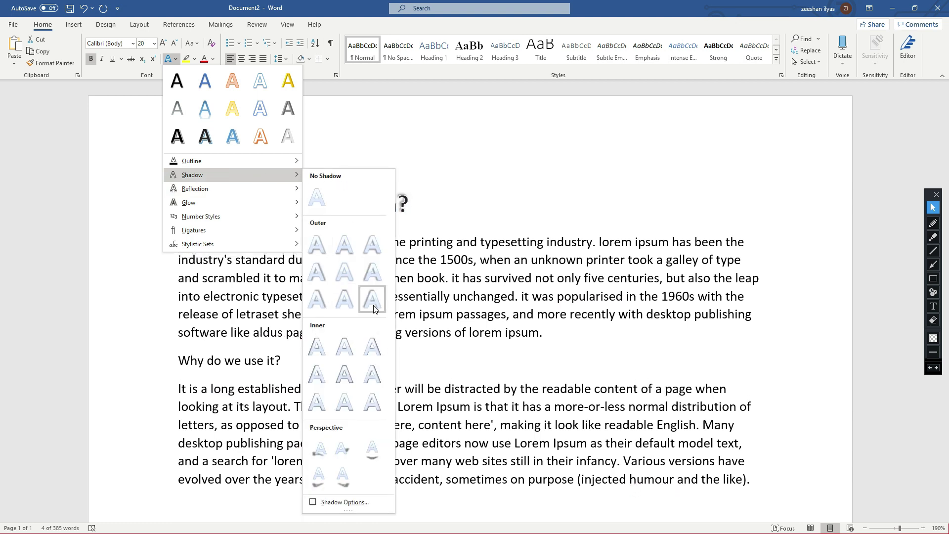
click(344, 244)
click(435, 223)
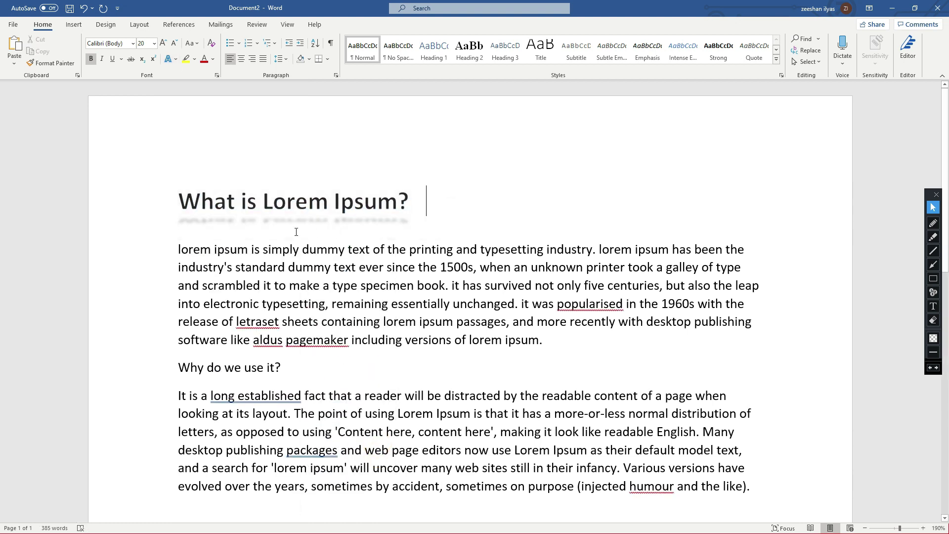
- Give the heading a yellow Glow variation
double_click(187, 218)
drag(449, 201, 141, 192)
click(168, 58)
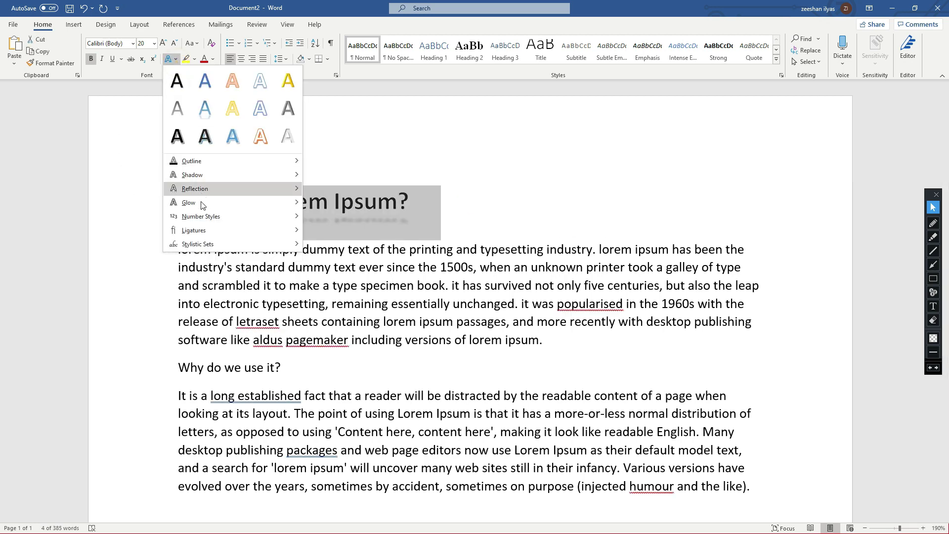
mouse_move(209, 197)
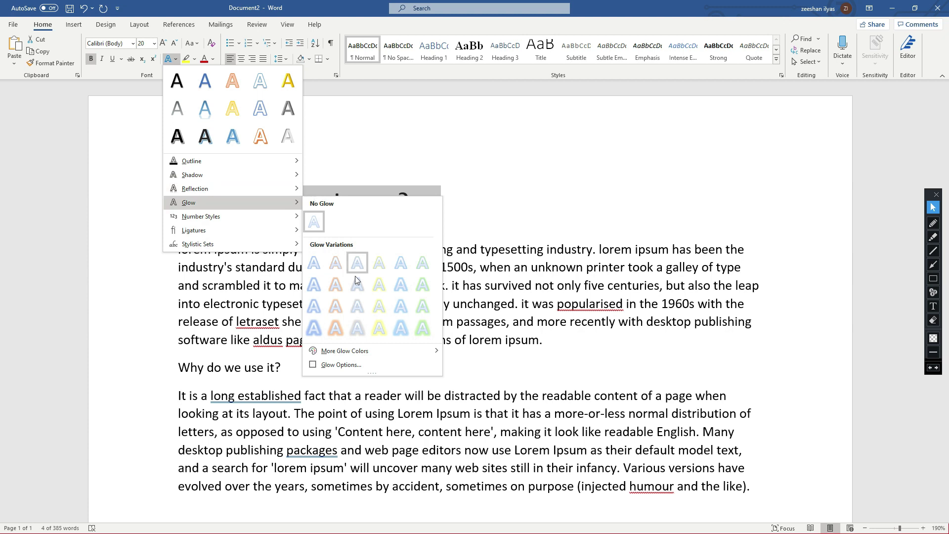
click(379, 328)
- Review the heading's text effects and the highlight colours, leaving both unchanged
click(447, 223)
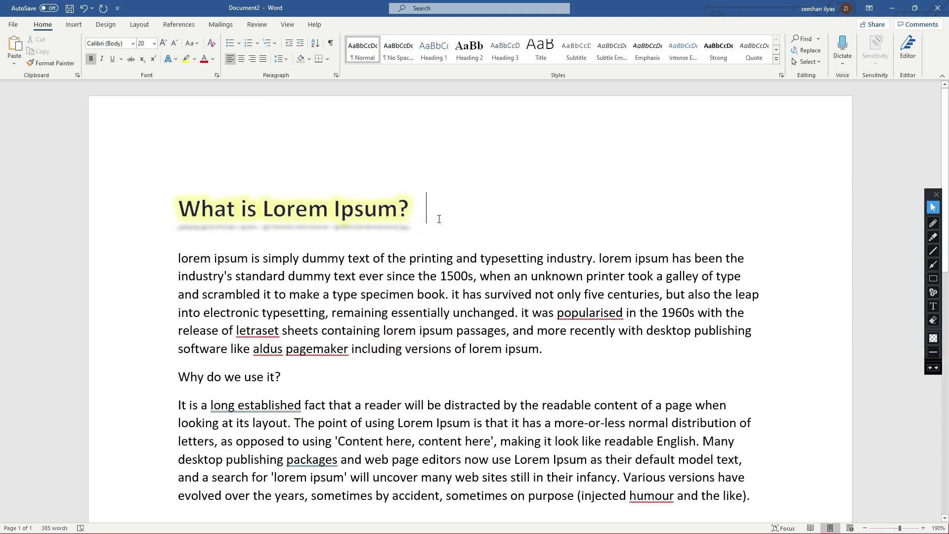
drag(425, 211, 148, 197)
click(176, 59)
click(173, 60)
click(267, 241)
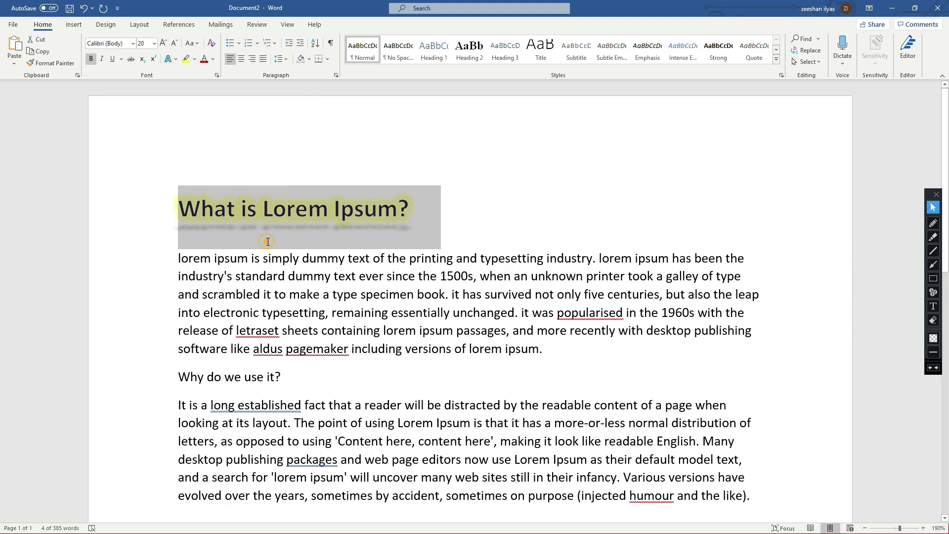
click(195, 60)
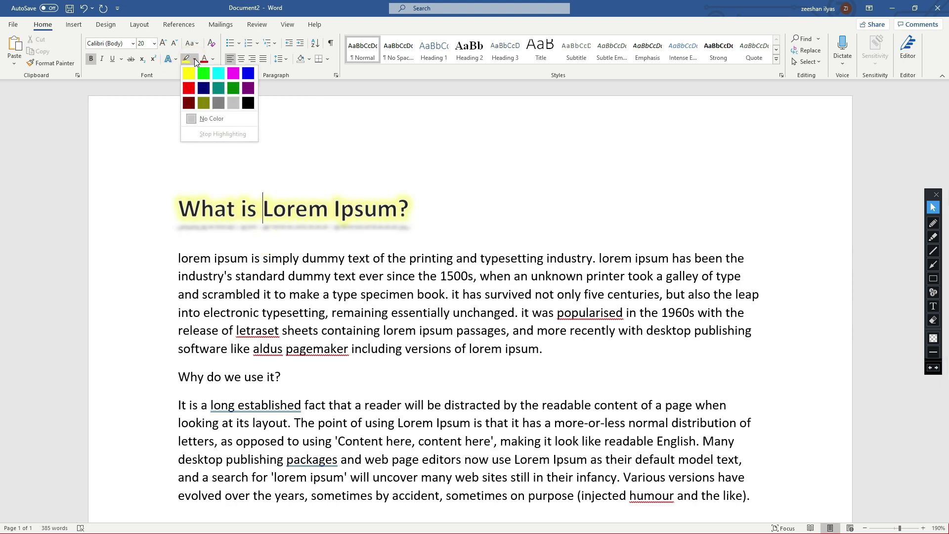
click(401, 131)
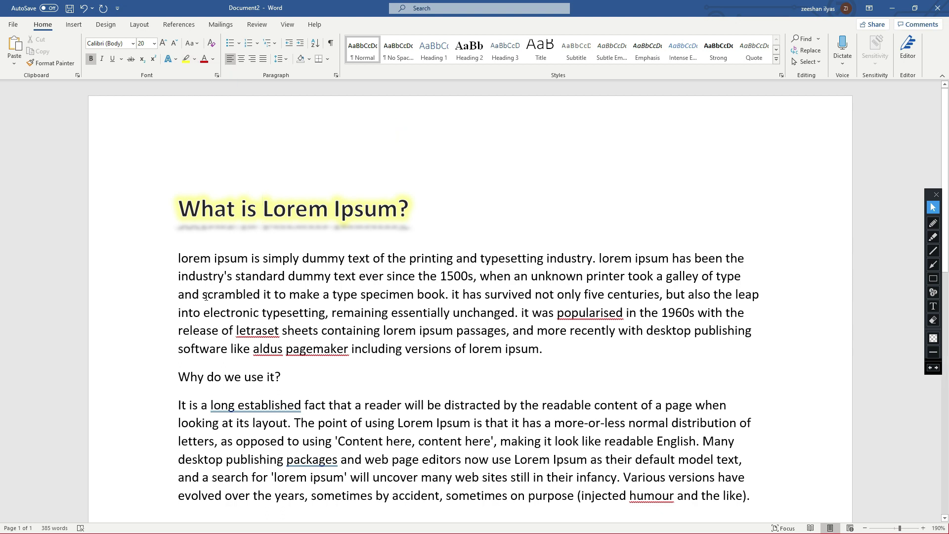
- Highlight 'scrambled it to make a type specimen book.' in yellow and set red as highlighter
drag(203, 296, 448, 297)
click(185, 59)
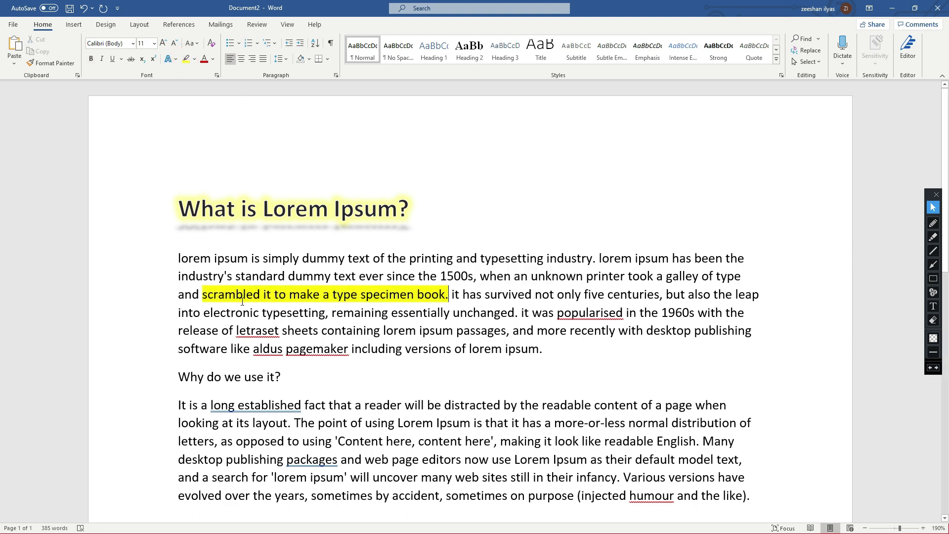
click(194, 60)
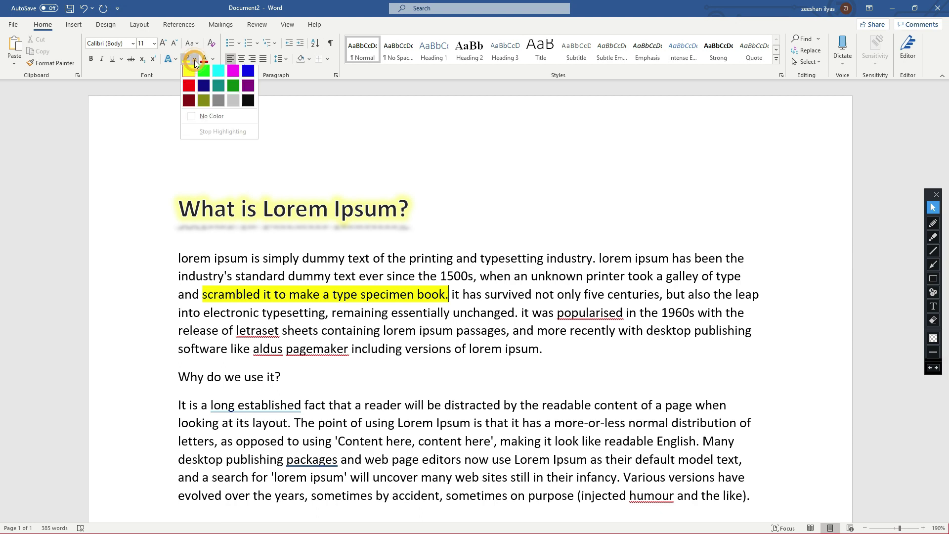
click(189, 86)
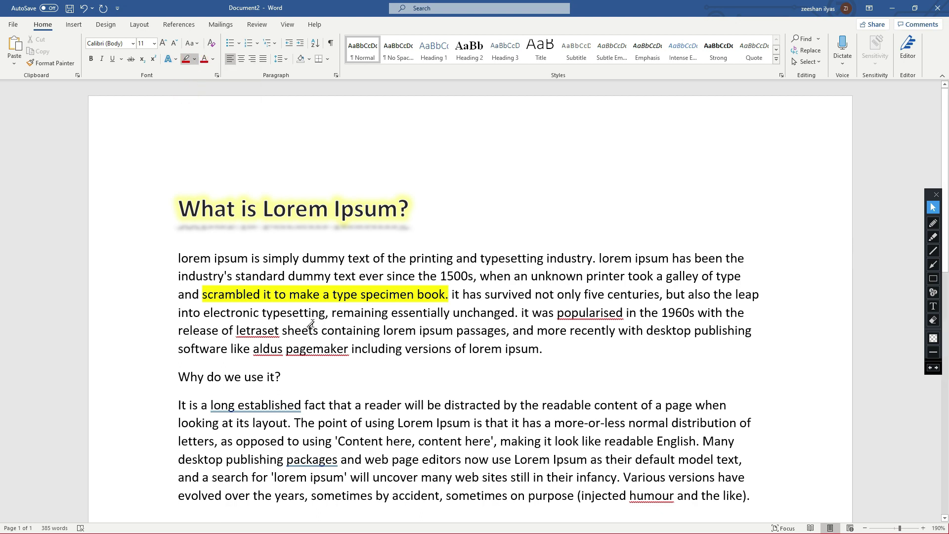
- Highlight six phrases in red, e.g. 'typesetting industry. Lorem Ipsum', 'look like readable English'
drag(283, 330, 517, 328)
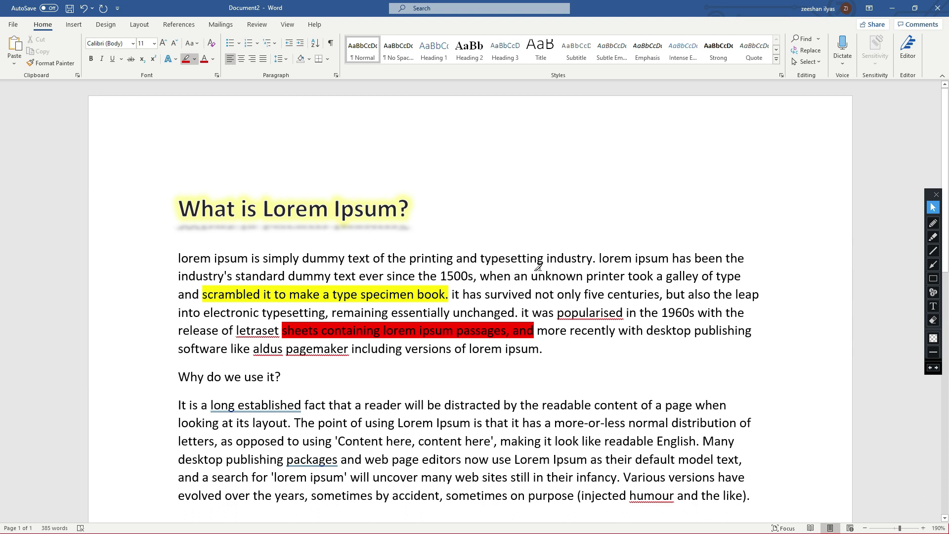
drag(481, 258, 669, 258)
drag(436, 423, 508, 423)
drag(288, 441, 346, 441)
drag(555, 440, 696, 441)
drag(542, 405, 693, 405)
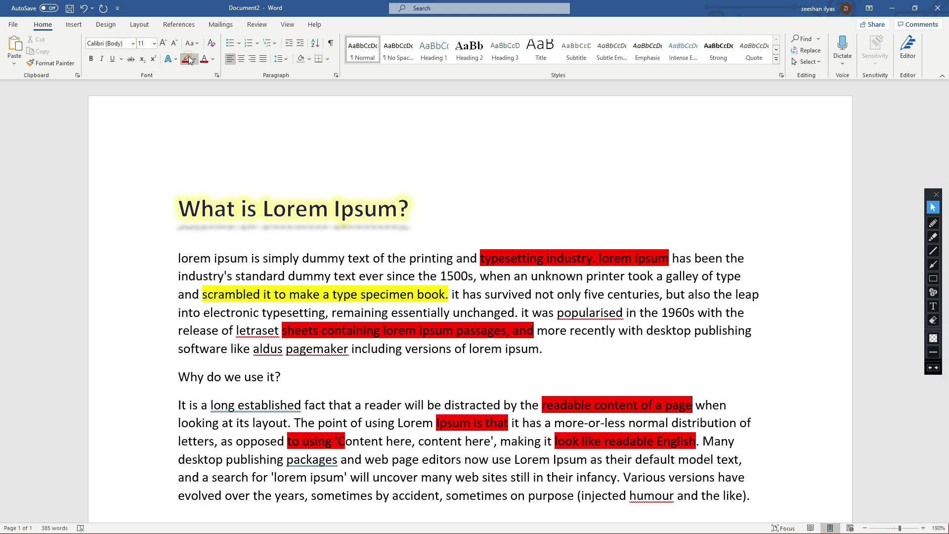
- Red-highlight the passage ending 'evolved over the years' plus 'centuries…1960s' and 'software like Aldus'
scroll(247, 277, down, 3)
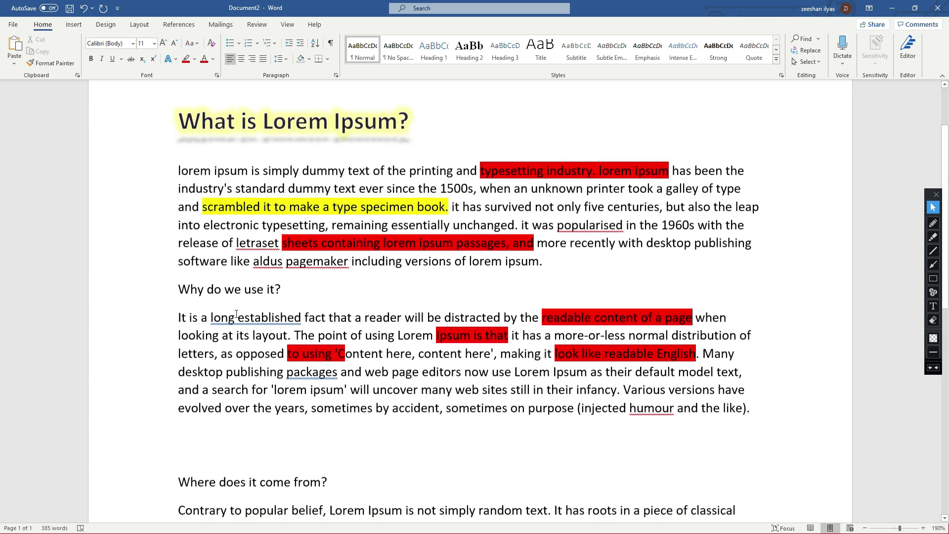
drag(180, 352, 304, 410)
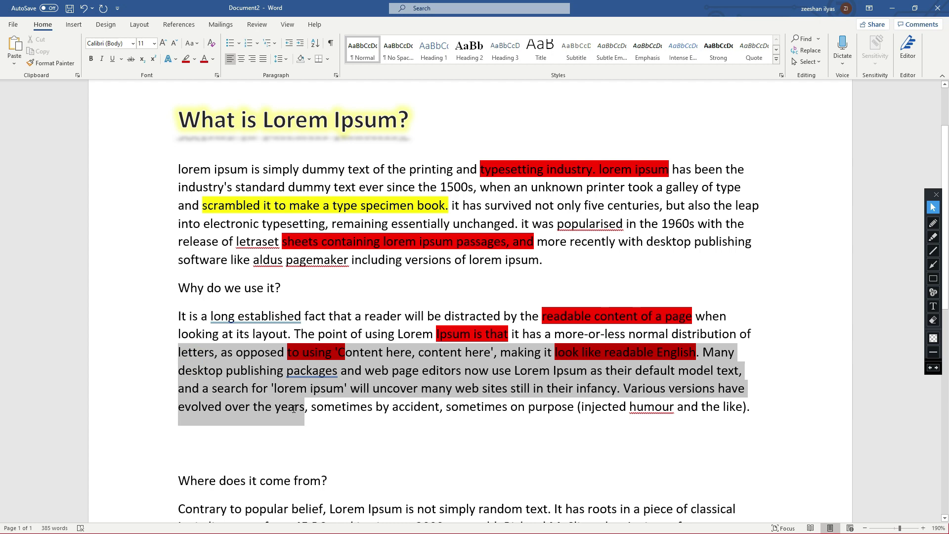
click(185, 61)
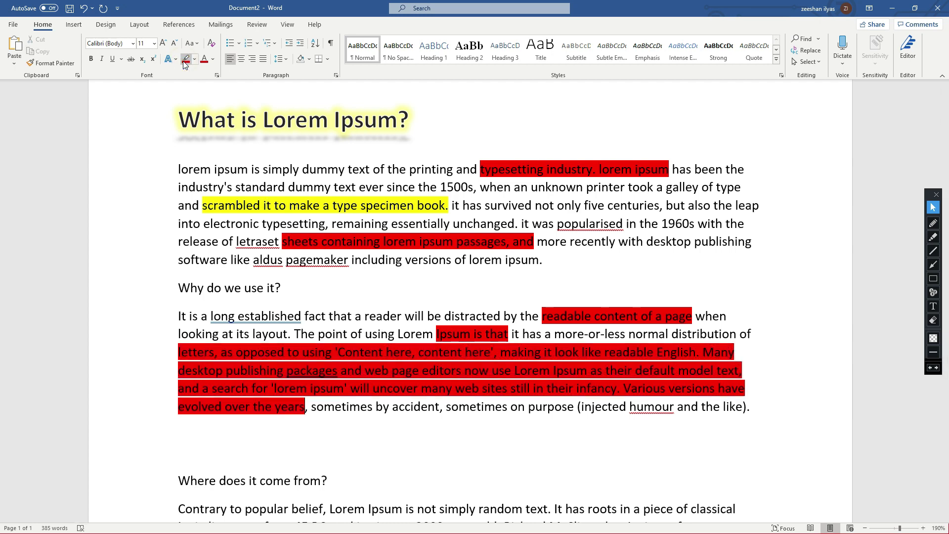
click(184, 62)
drag(608, 206, 695, 225)
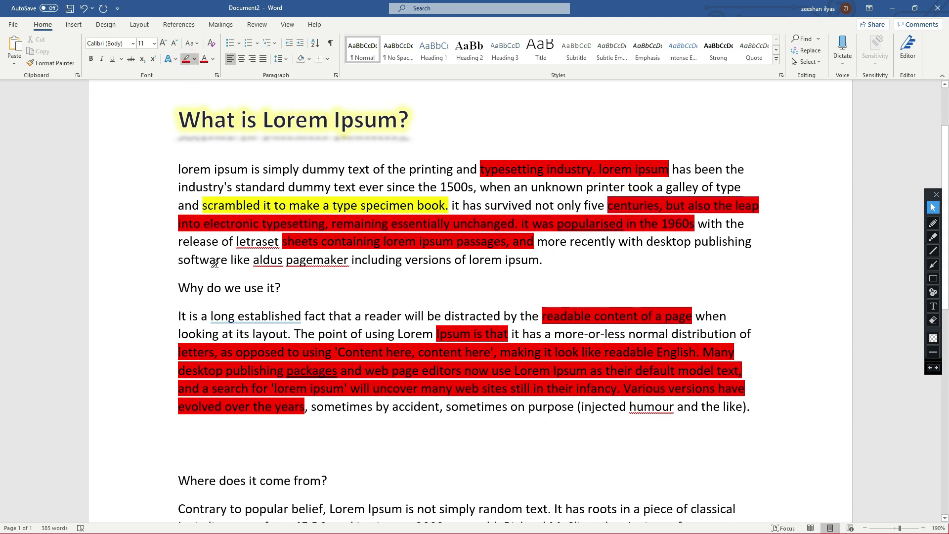
drag(215, 262, 276, 262)
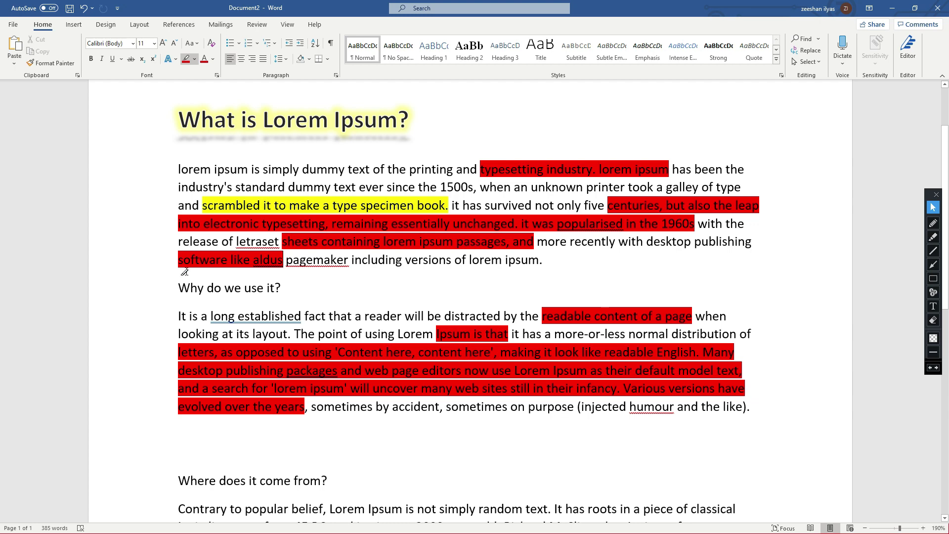
scroll(184, 271, up, 1)
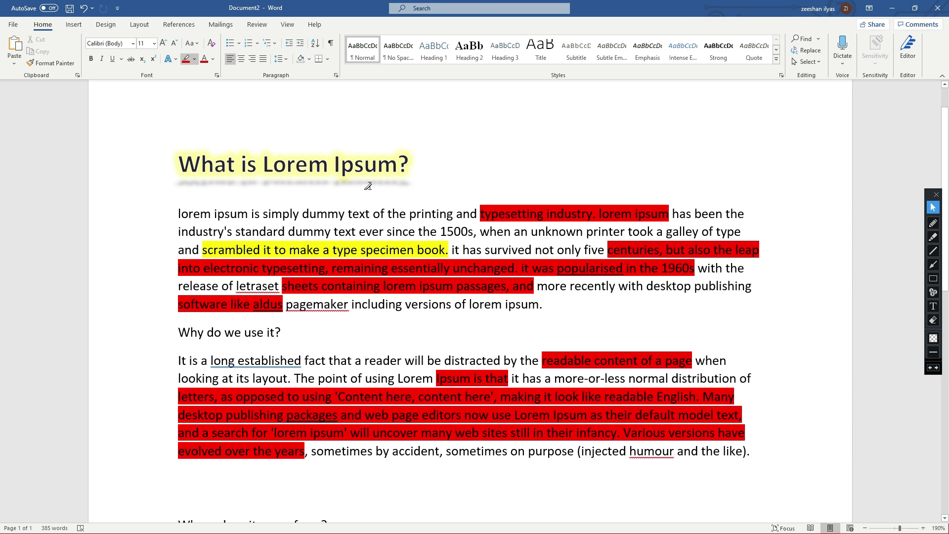
- Undo the red highlights, redo several of them, then undo them all again
key(ctrl+z)
key(ctrl+z)
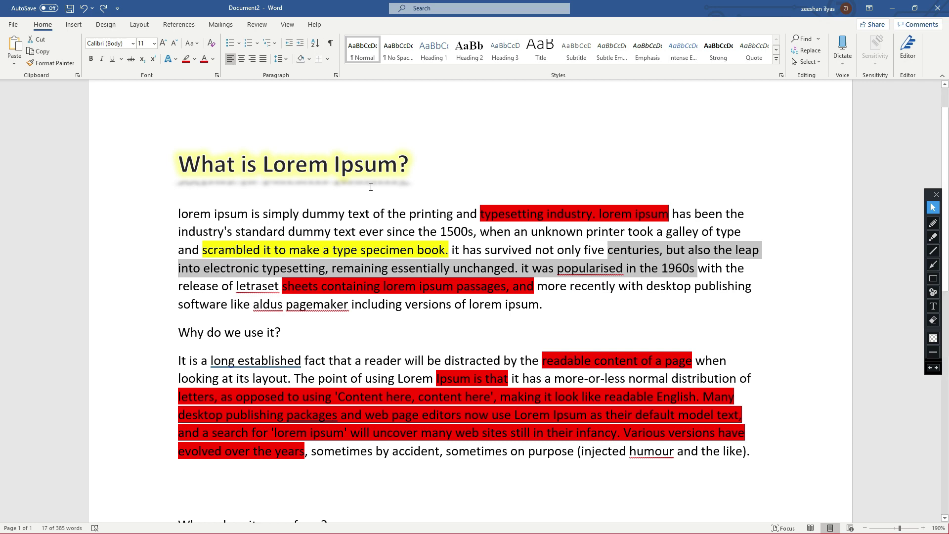
key(ctrl+z)
key(ctrl+z)
key(ctrl+z)
key(ctrl+z)
key(ctrl+z)
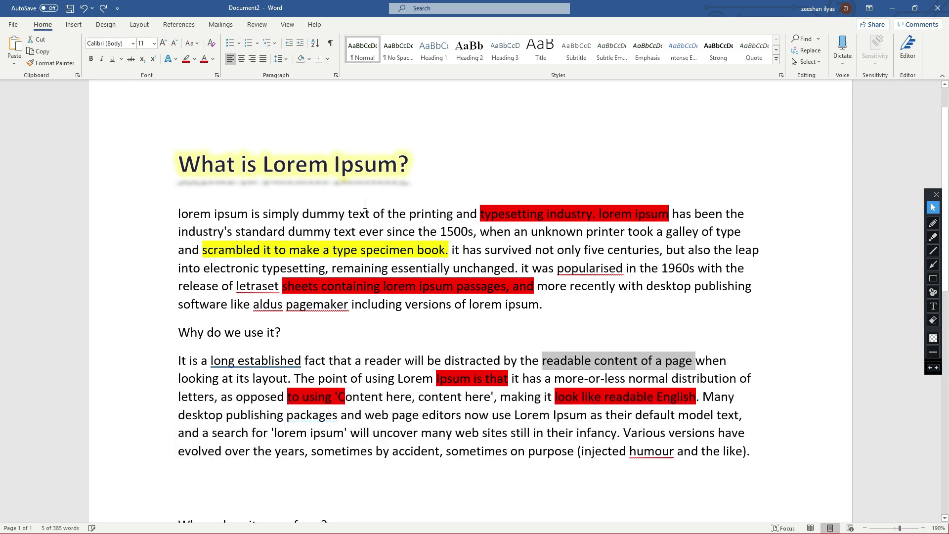
key(ctrl+z)
key(ctrl+z)
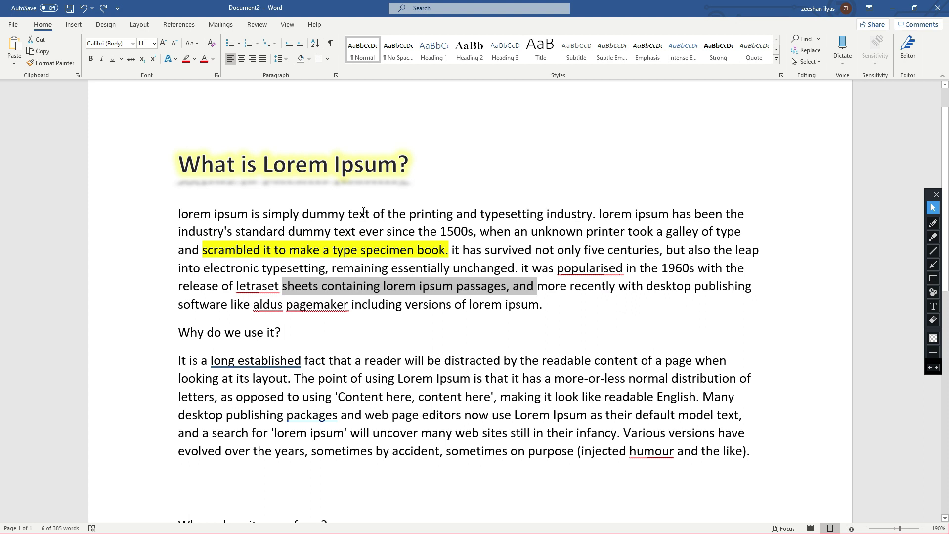
key(ctrl+y)
click(363, 214)
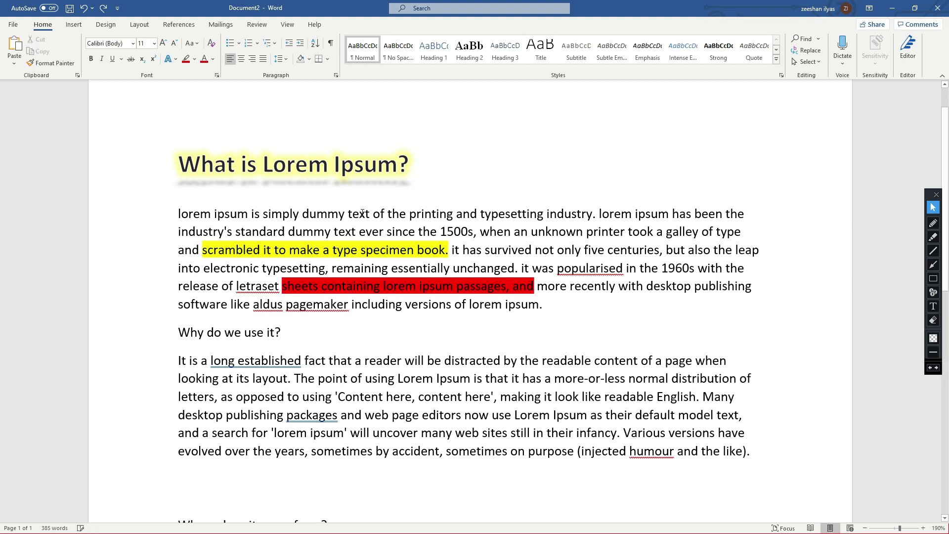
key(ctrl+y)
key(ctrl+y)
key(ctrl+y)
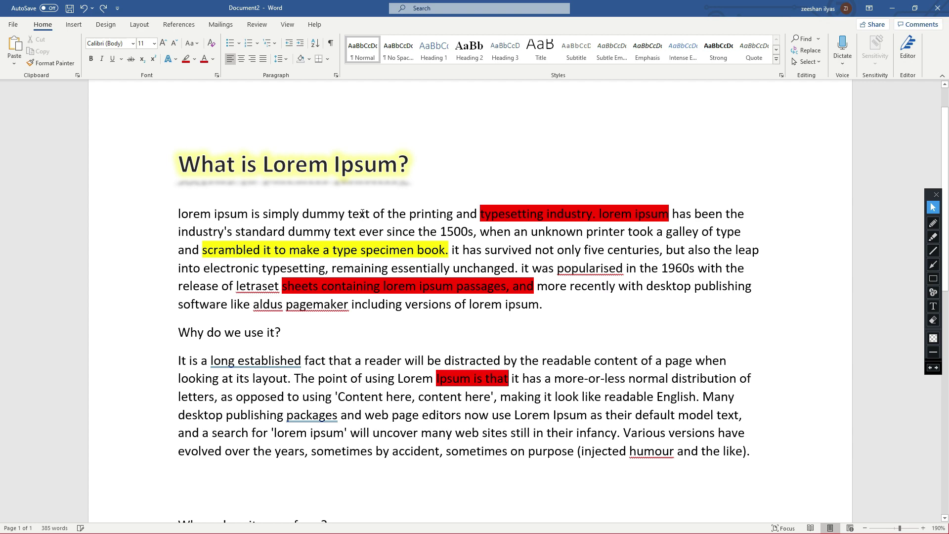
key(ctrl+y)
key(ctrl+y)
key(ctrl+y)
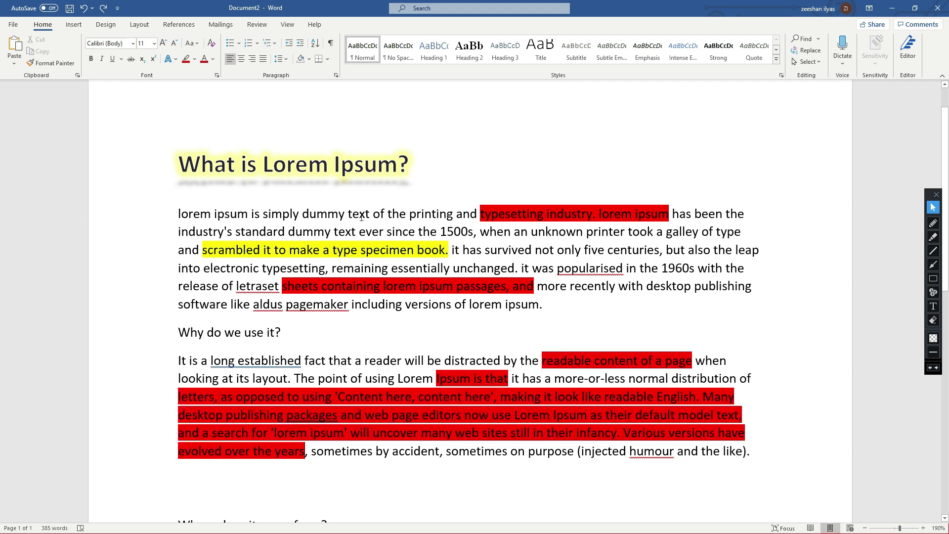
key(ctrl+z)
key(ctrl+z)
key(ctrl+z)
key(ctrl+z)
key(ctrl+z)
key(ctrl+z)
key(ctrl+z)
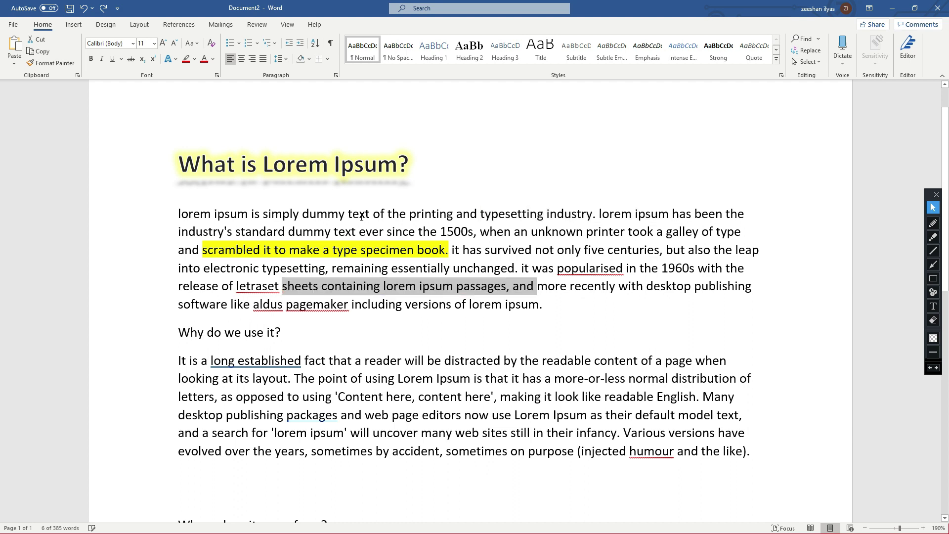
key(ctrl+z)
key(ctrl+z)
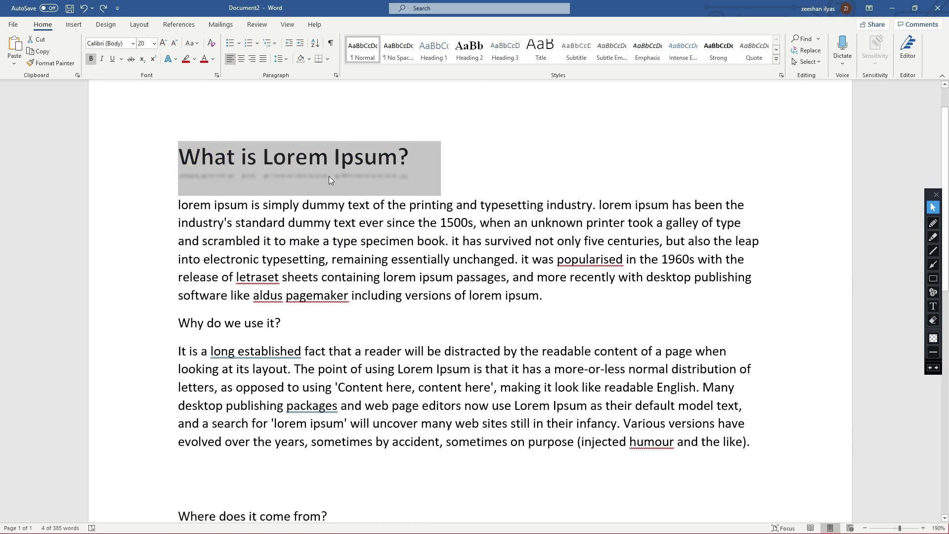
- Reselect the full 'What is Lorem Ipsum?' heading line from start to end
click(416, 165)
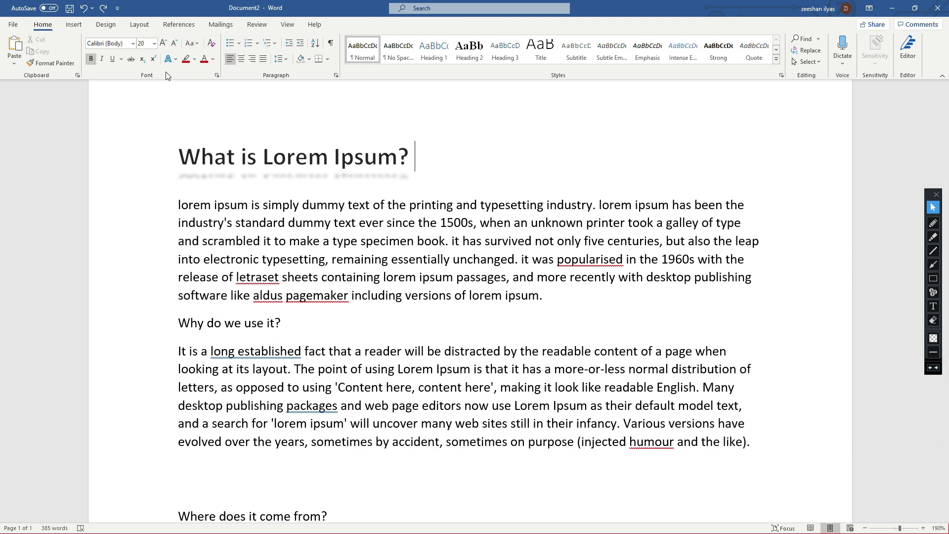
click(291, 208)
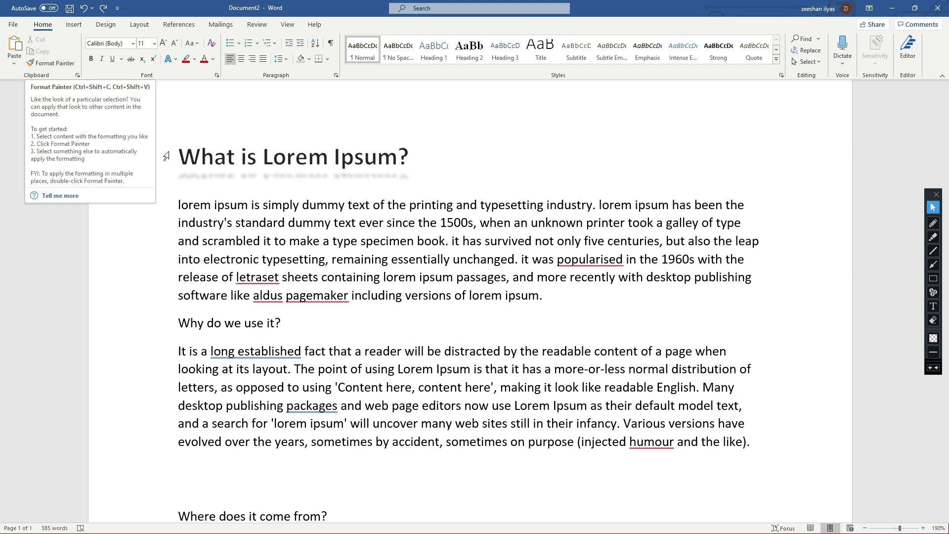
drag(180, 150, 415, 146)
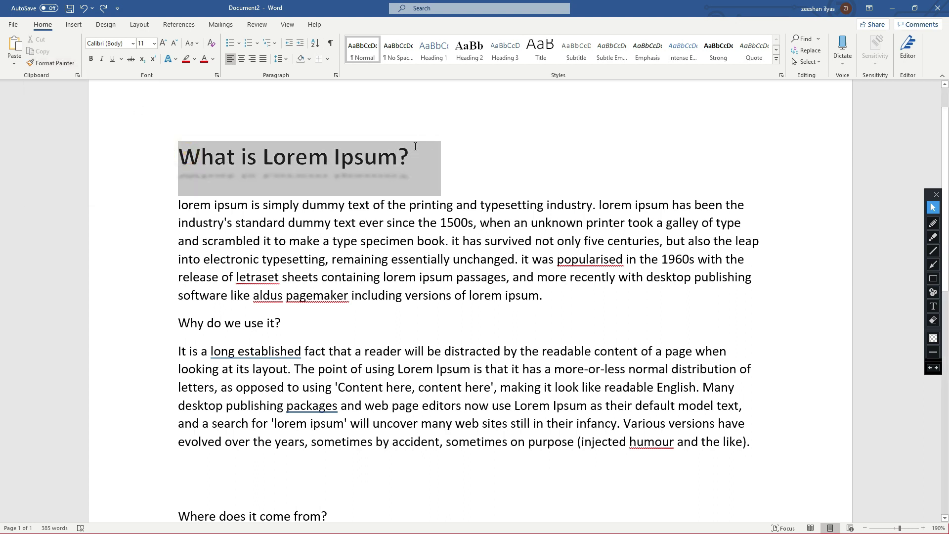
click(399, 169)
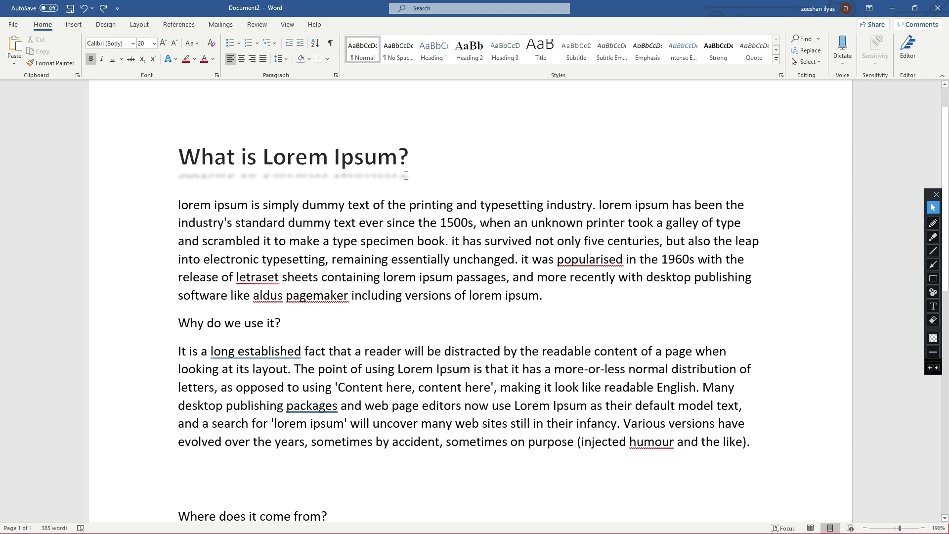
drag(179, 155, 437, 157)
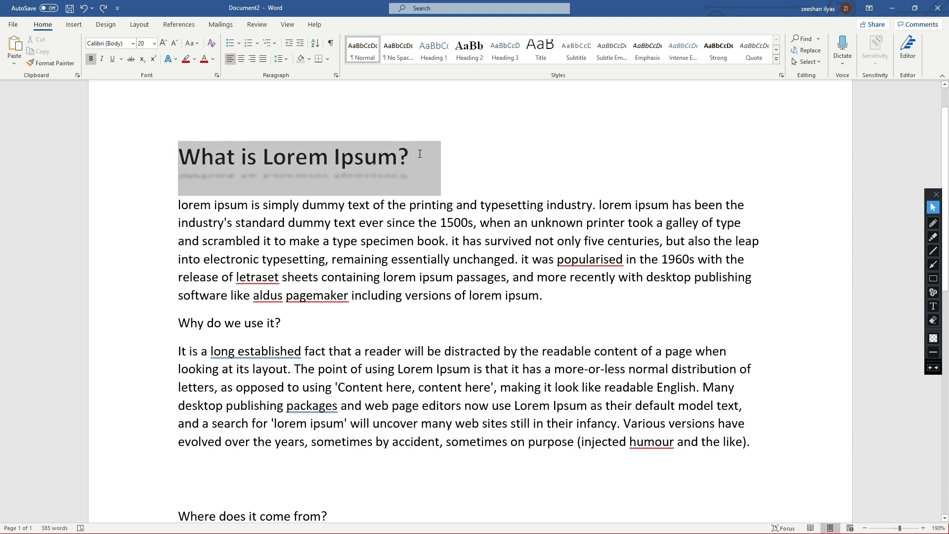
- Format-paint the first heading's enlarged, reflected style onto 'Why do we use it?'
click(61, 65)
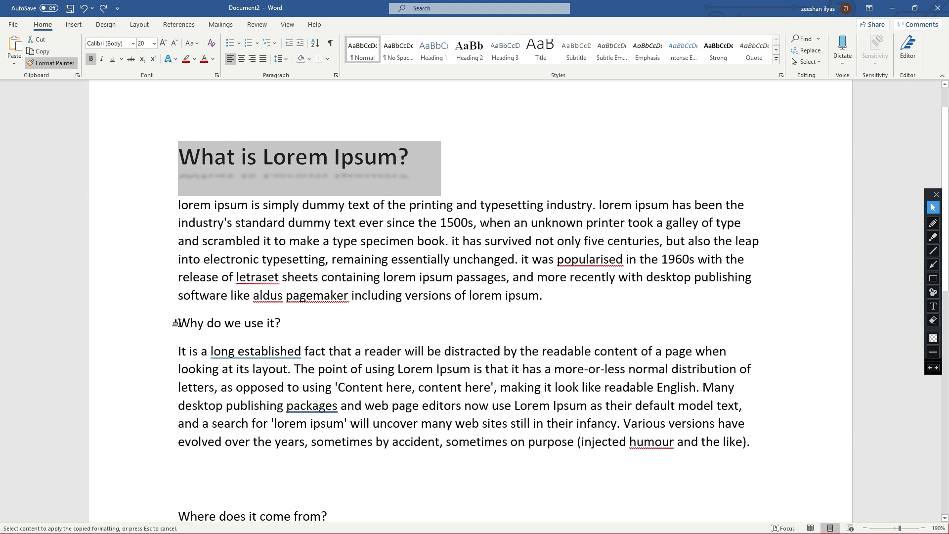
drag(177, 323, 294, 326)
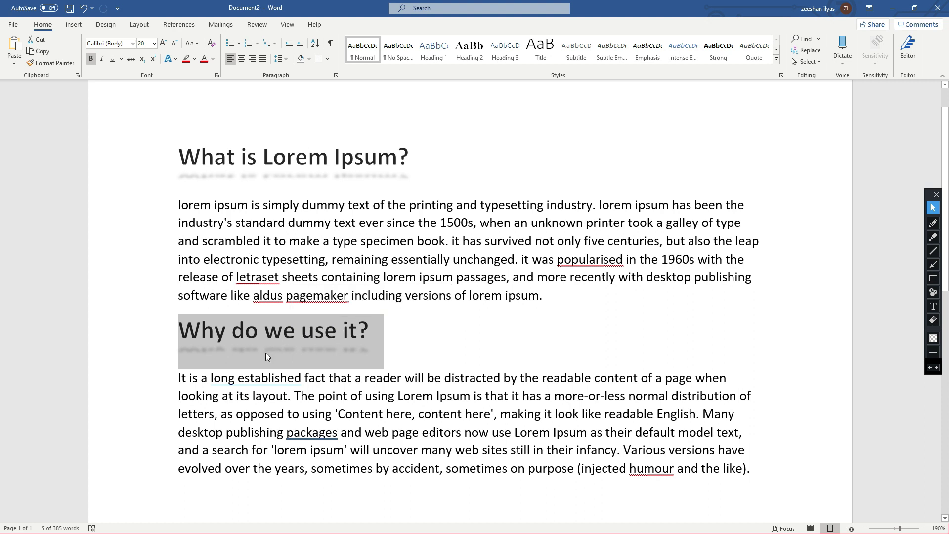
click(265, 336)
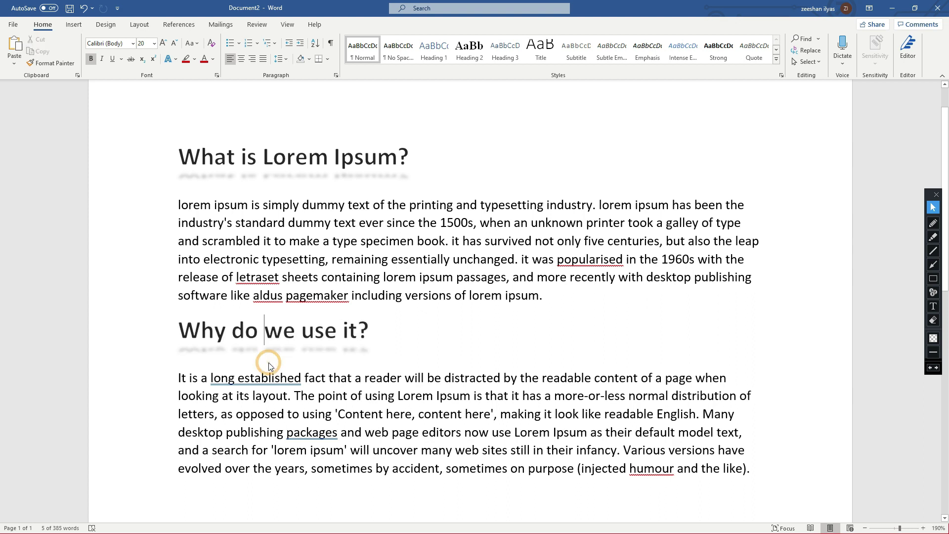
drag(375, 336, 303, 329)
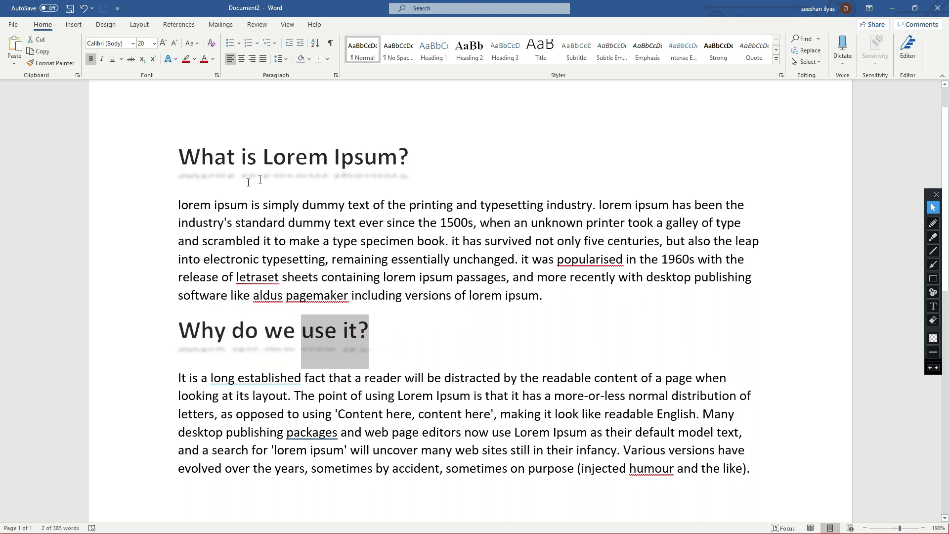
click(296, 159)
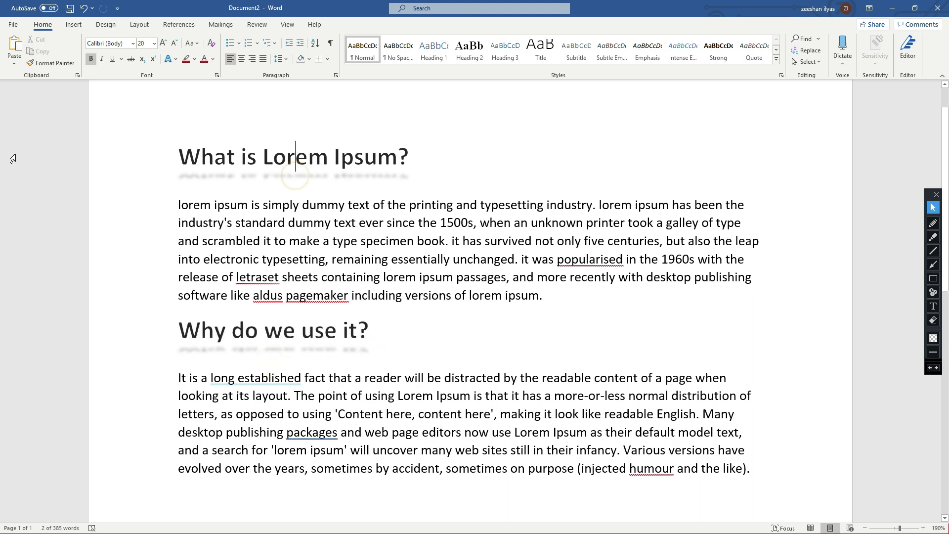
click(14, 65)
click(238, 157)
drag(179, 156, 410, 148)
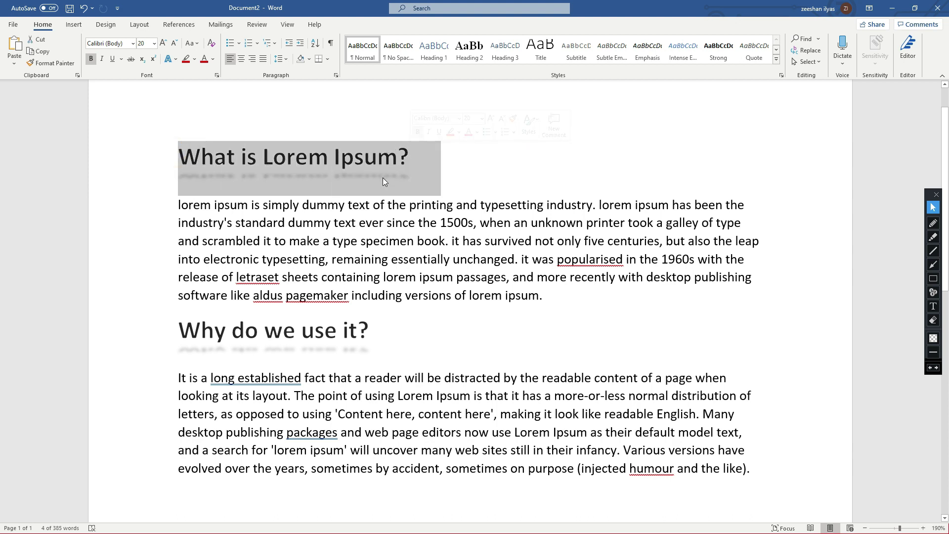
click(383, 336)
click(173, 332)
click(183, 339)
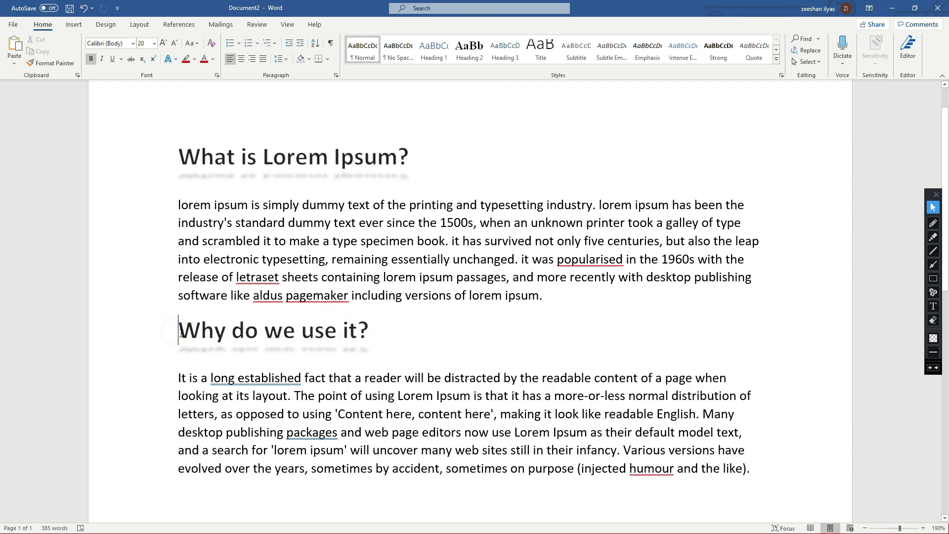
key(Return)
key(Return)
click(185, 341)
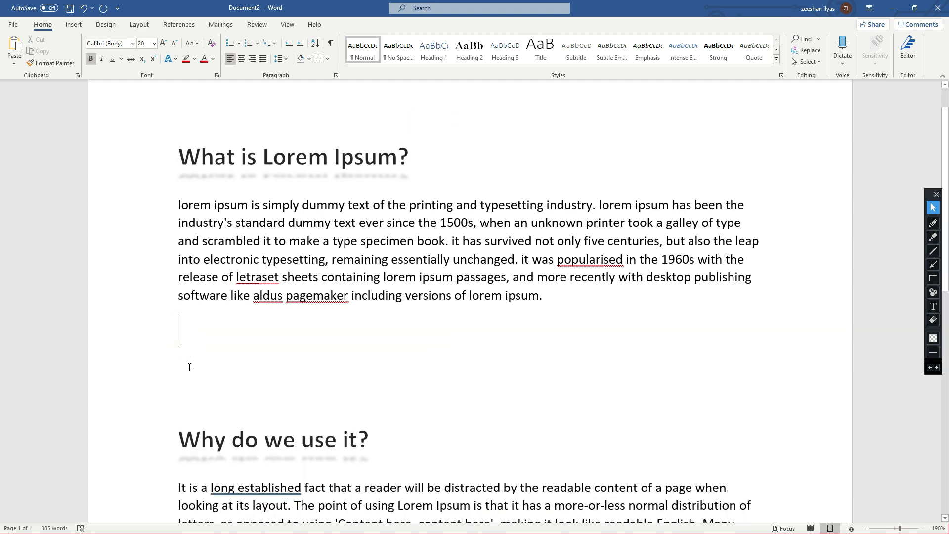
drag(414, 160, 176, 168)
key(ctrl+c)
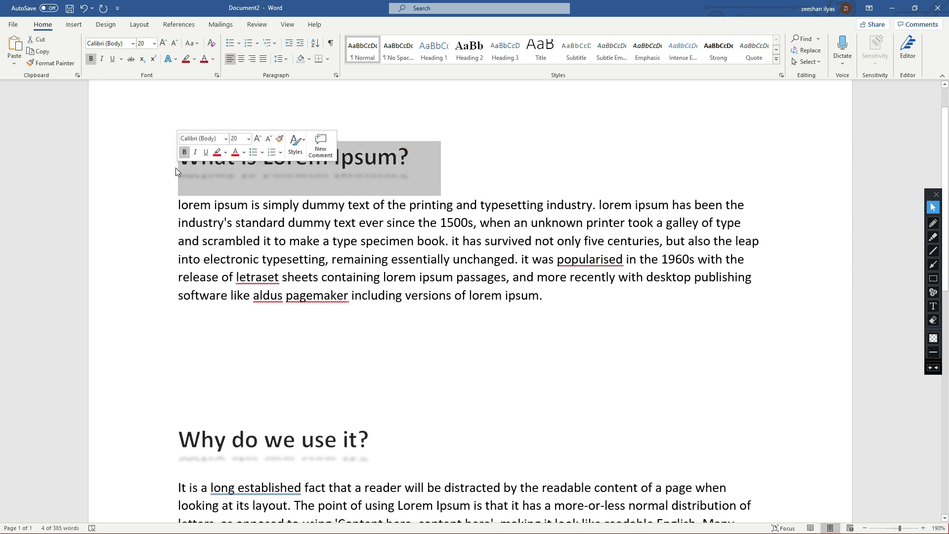
key(Delete)
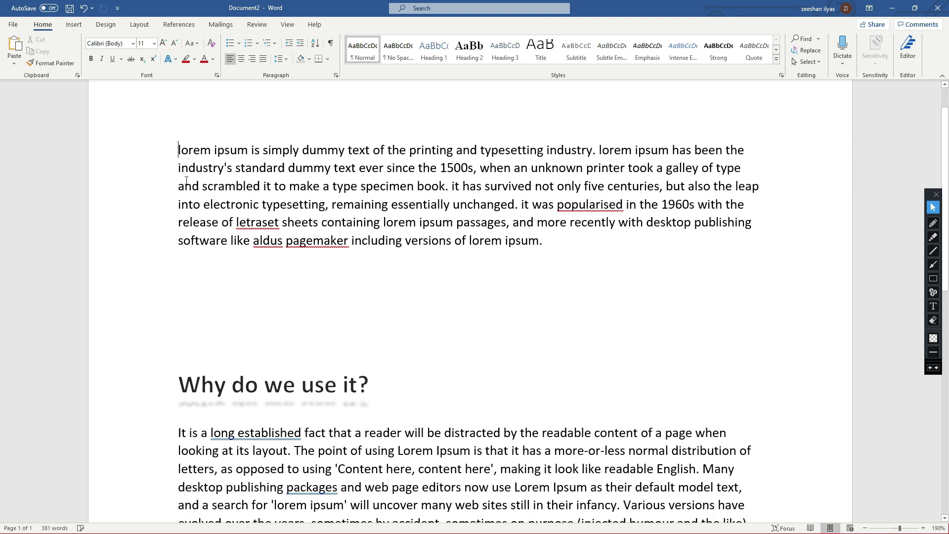
click(191, 320)
key(ctrl+v)
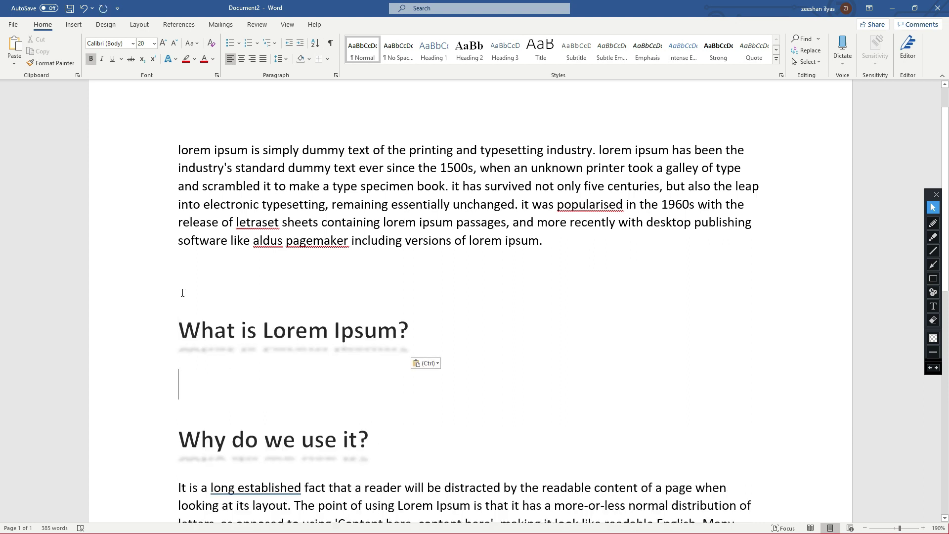
click(411, 334)
drag(409, 334, 192, 338)
key(ctrl+c)
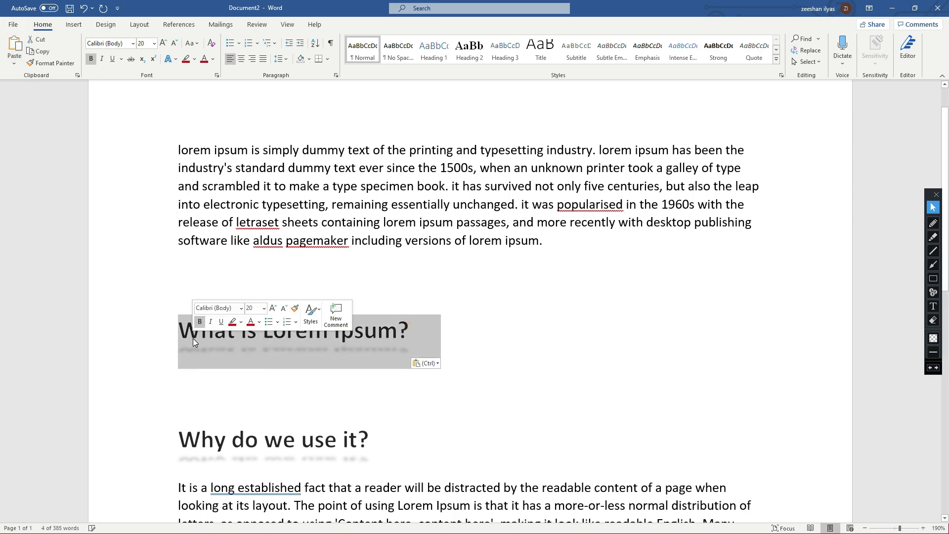
key(ctrl+z)
key(ctrl+z)
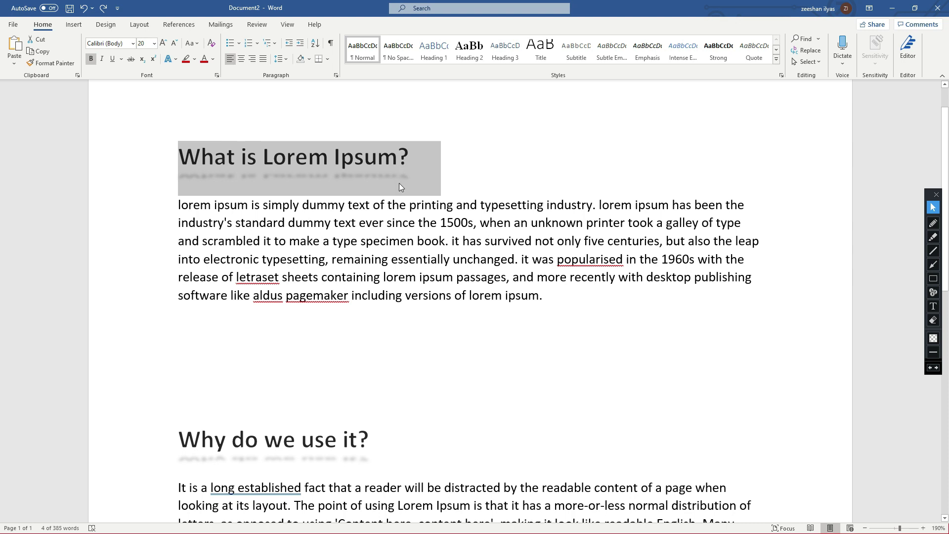
click(200, 394)
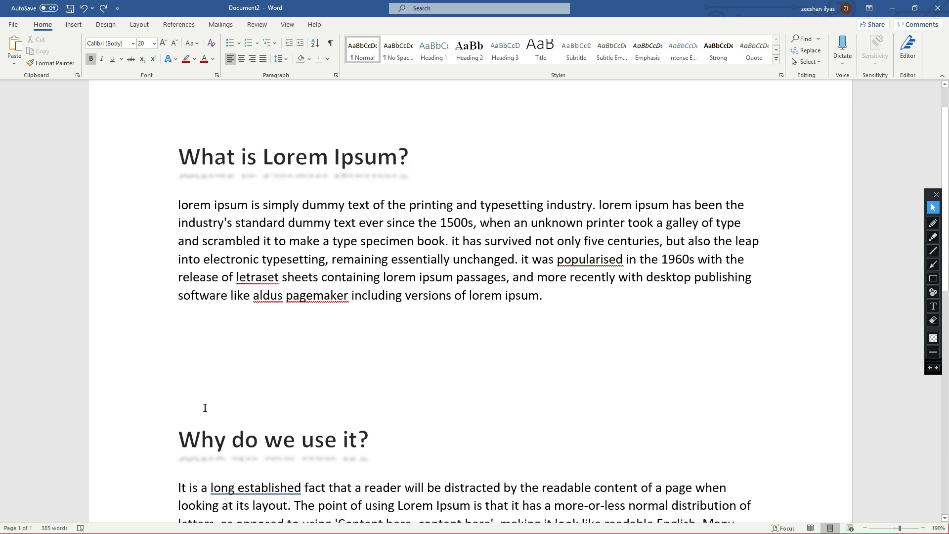
key(ctrl+v)
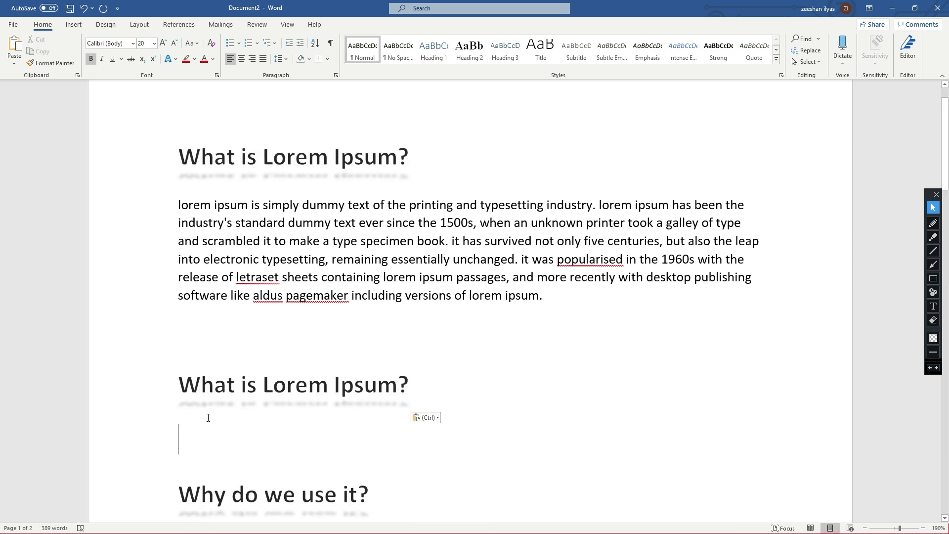
key(ctrl+z)
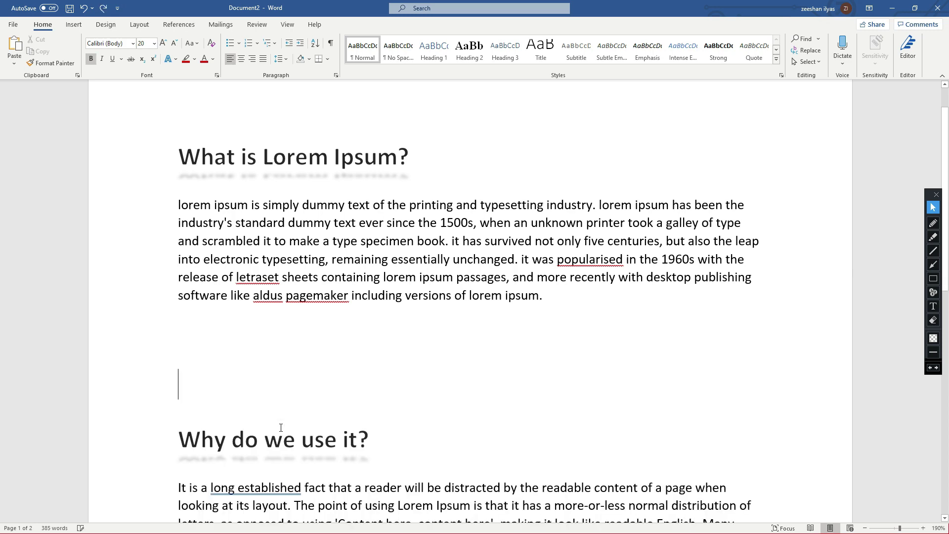
key(ctrl+z)
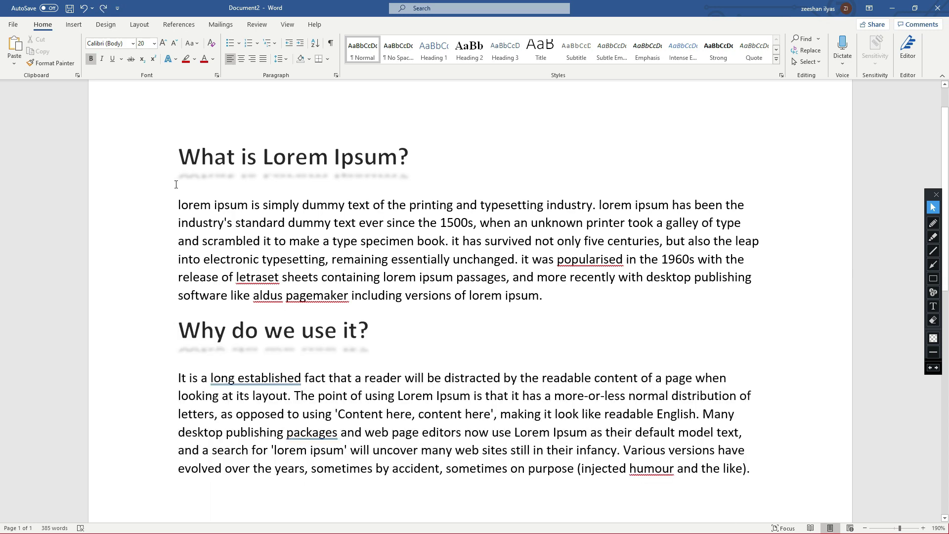
click(241, 222)
click(178, 203)
click(544, 295)
- Add a 'Types:' line below the first paragraph
key(Return)
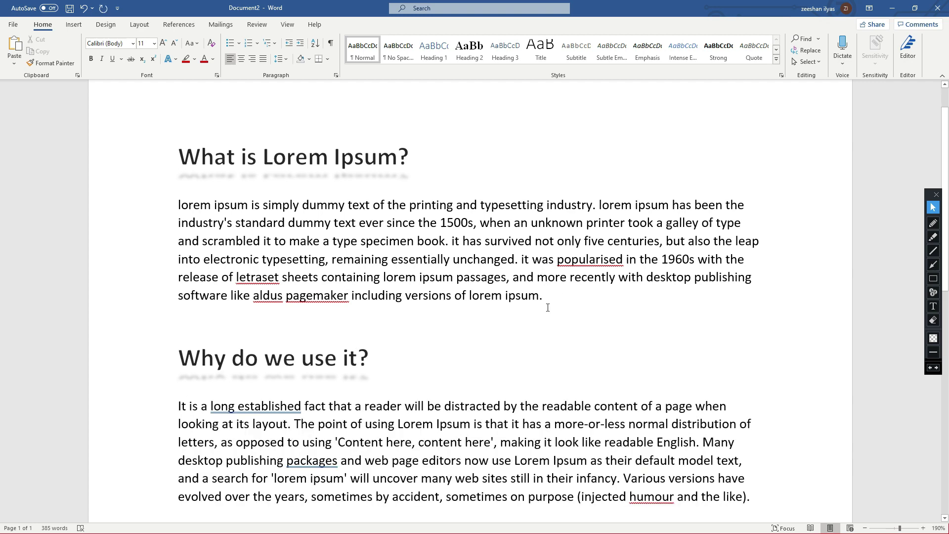
text(type)
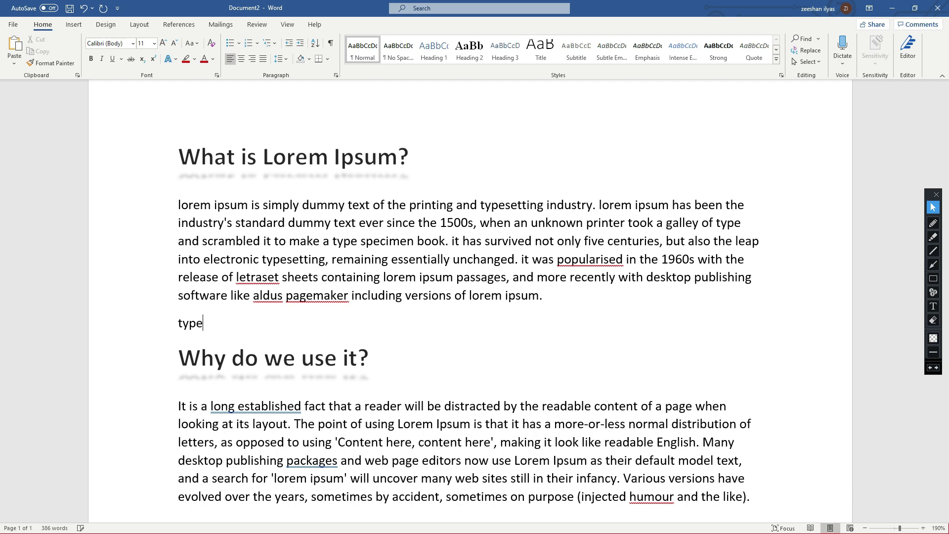
text(s:)
key(Return)
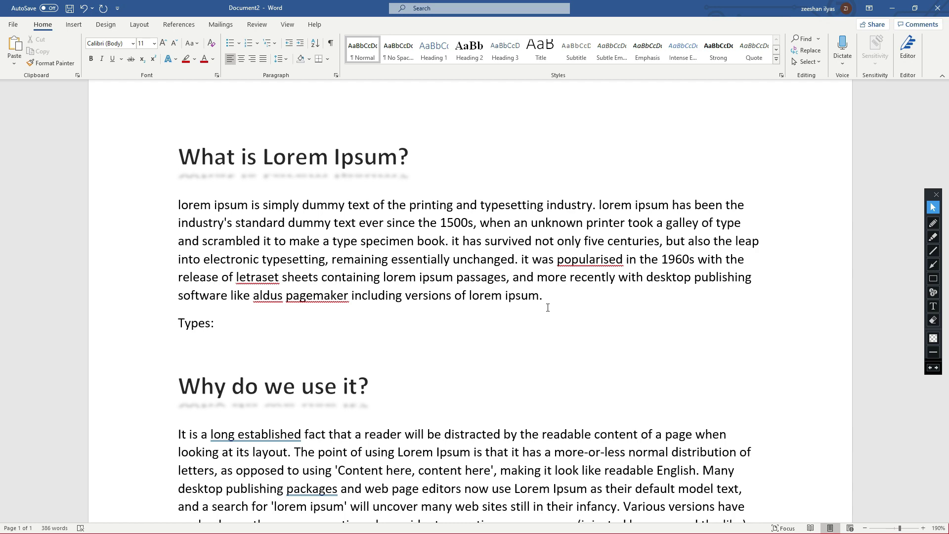
- List Word, Excel and Powerpoint on separate lines under Types:, fixing the typos
text(Owrd)
key(Return)
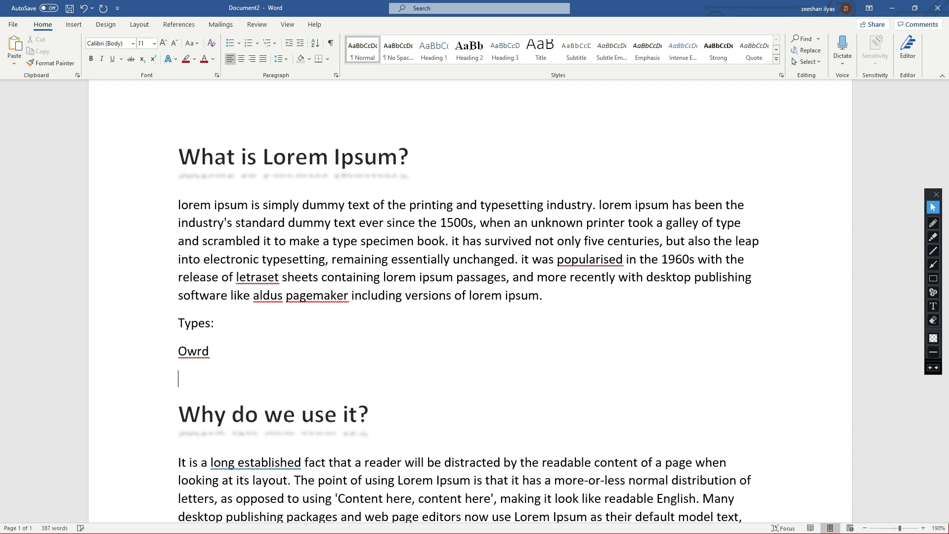
key(BackSpace)
key(BackSpace)
key(BackSpace)
key(BackSpace)
key(BackSpace)
text(wp)
key(BackSpace)
text(ordf)
key(BackSpace)
key(Return)
text(Excel)
key(Return)
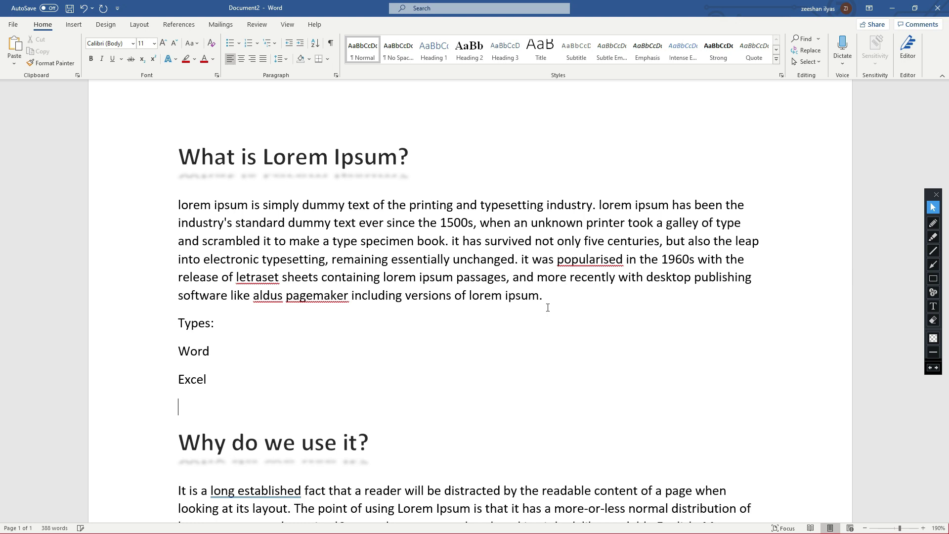
text(Powerpoint)
click(356, 350)
click(210, 349)
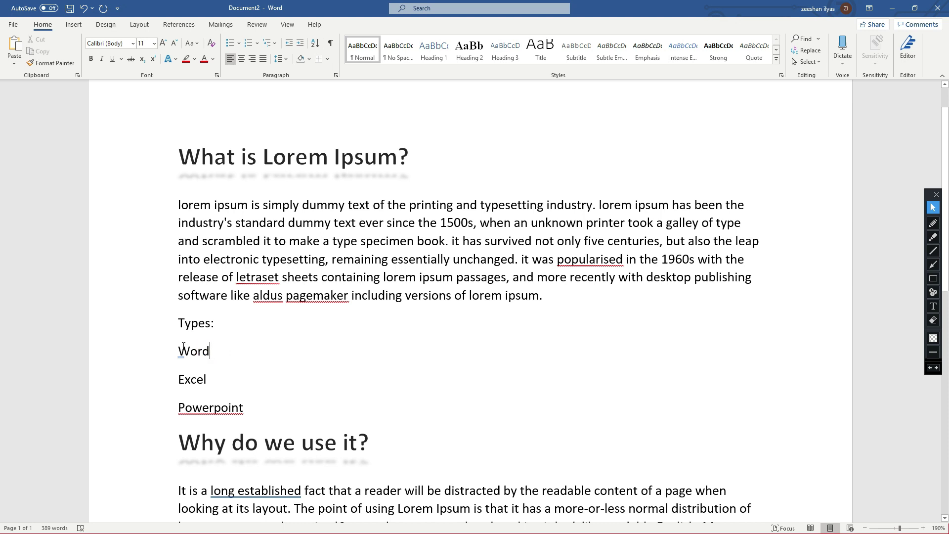
- Format the Word, Excel and Powerpoint lines as a filled-dot bulleted list from the Bullet Library
drag(179, 349, 245, 409)
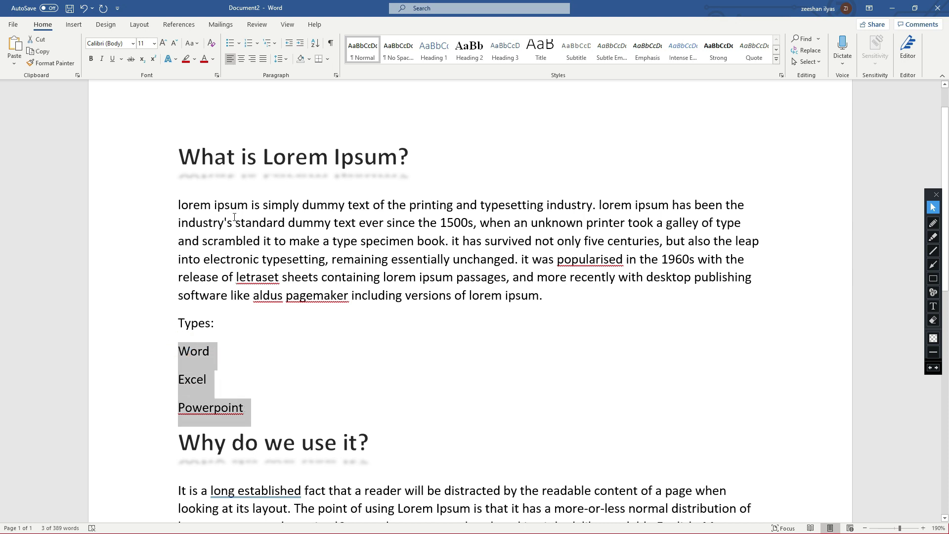
click(239, 43)
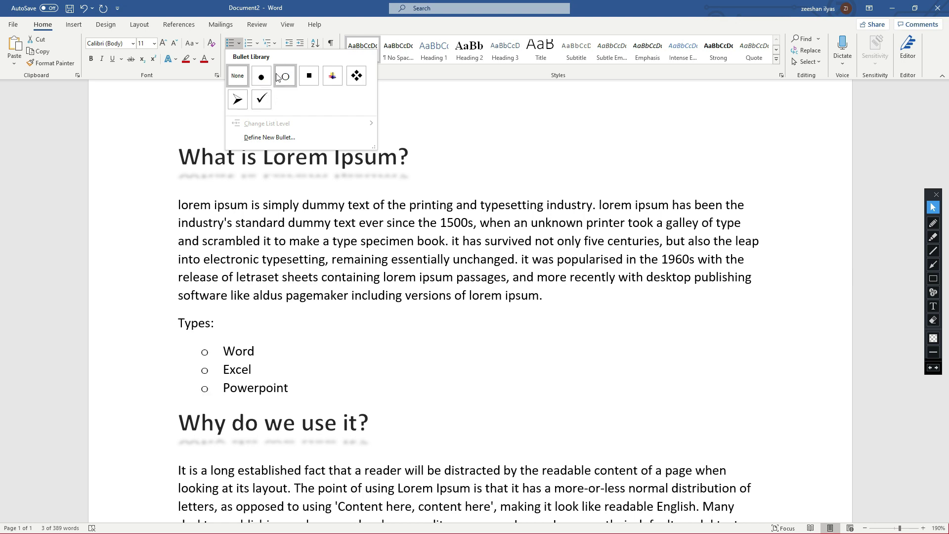
click(261, 77)
click(305, 365)
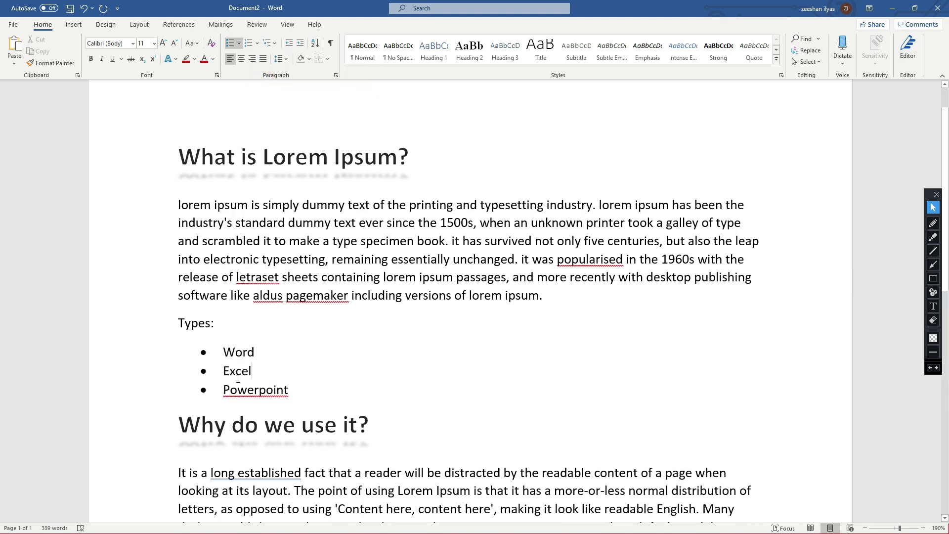
drag(218, 352, 293, 396)
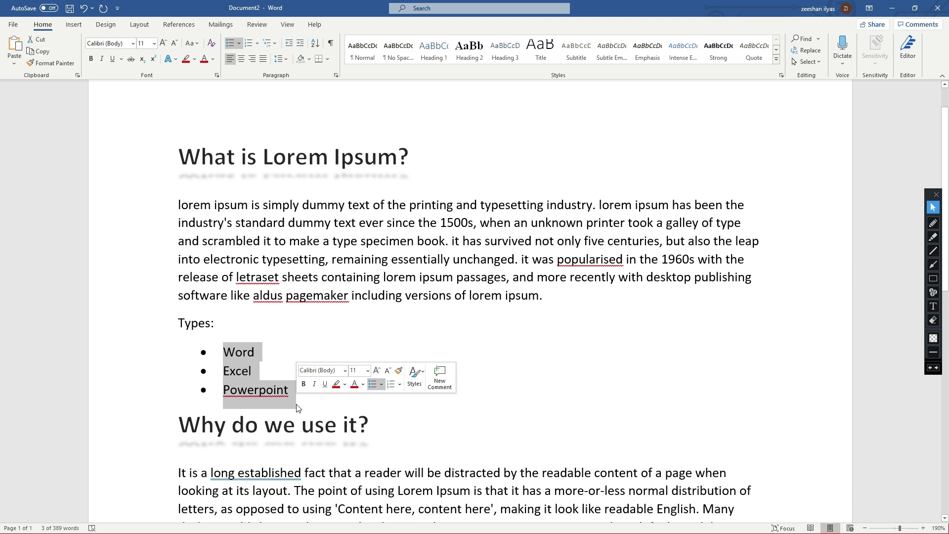
click(248, 379)
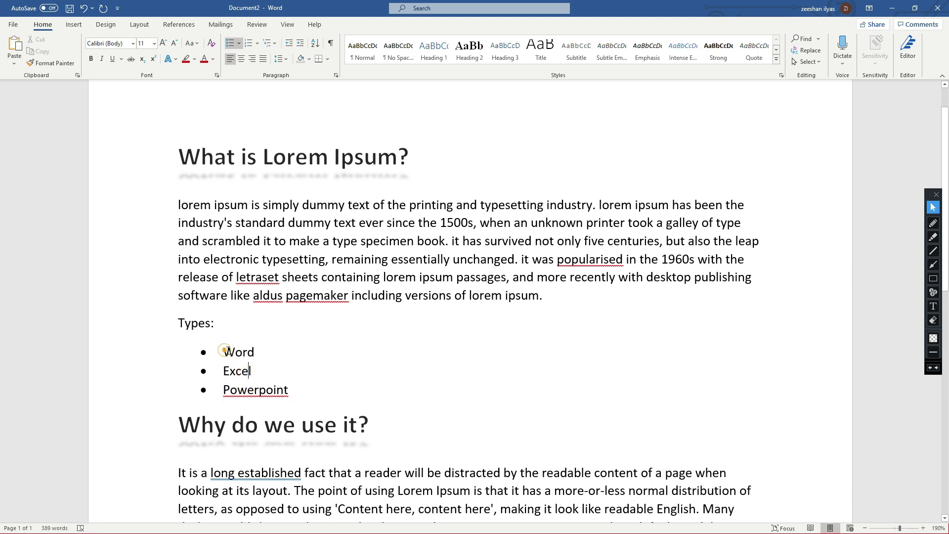
drag(222, 351, 292, 391)
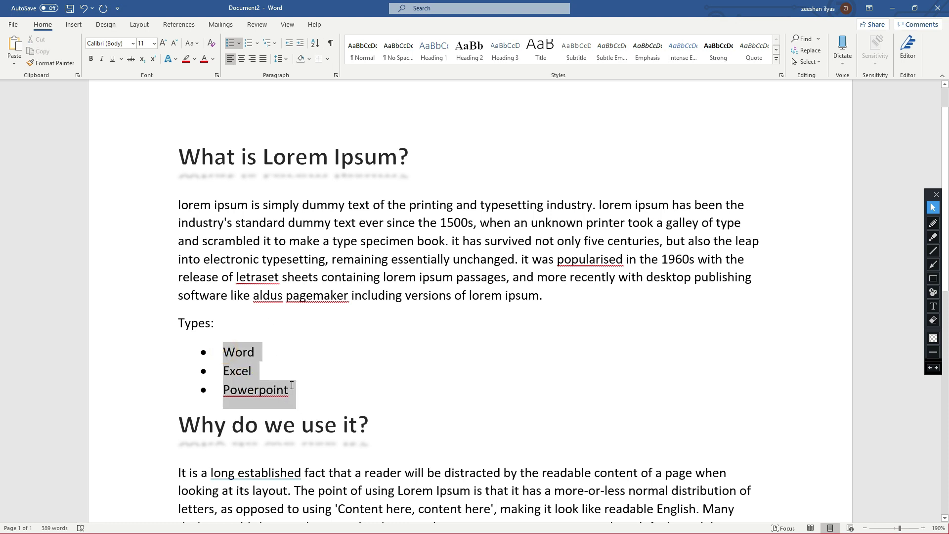
- Replace the bullets on the three items with 1), 2), 3) numbering
click(230, 43)
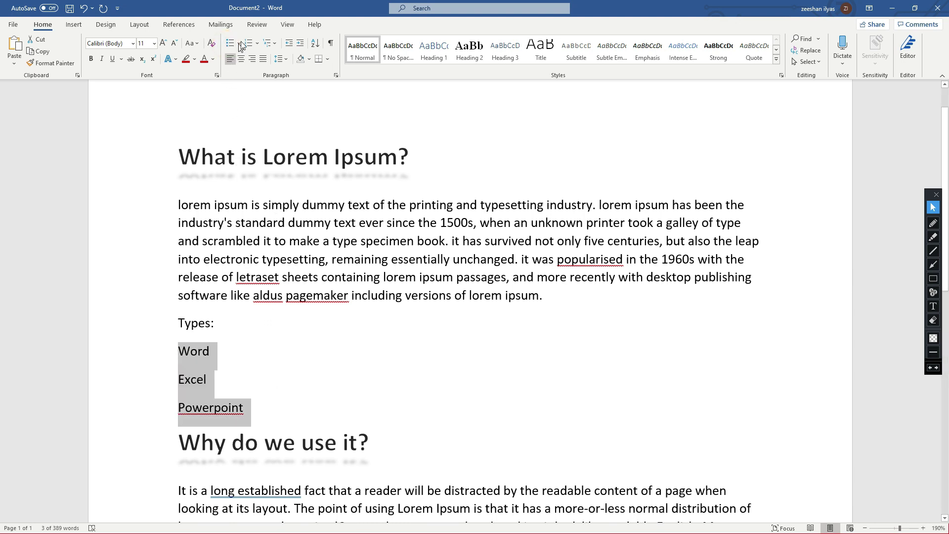
click(255, 44)
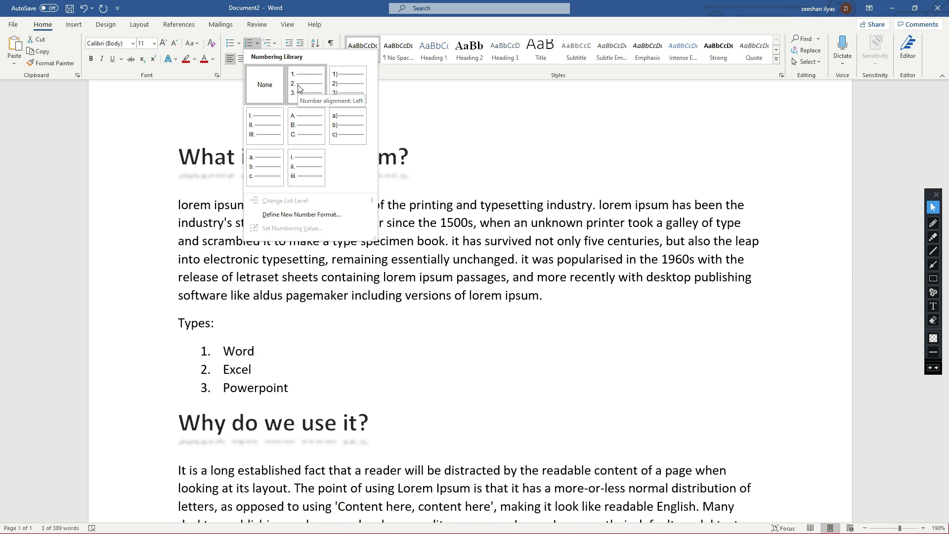
click(345, 93)
click(253, 369)
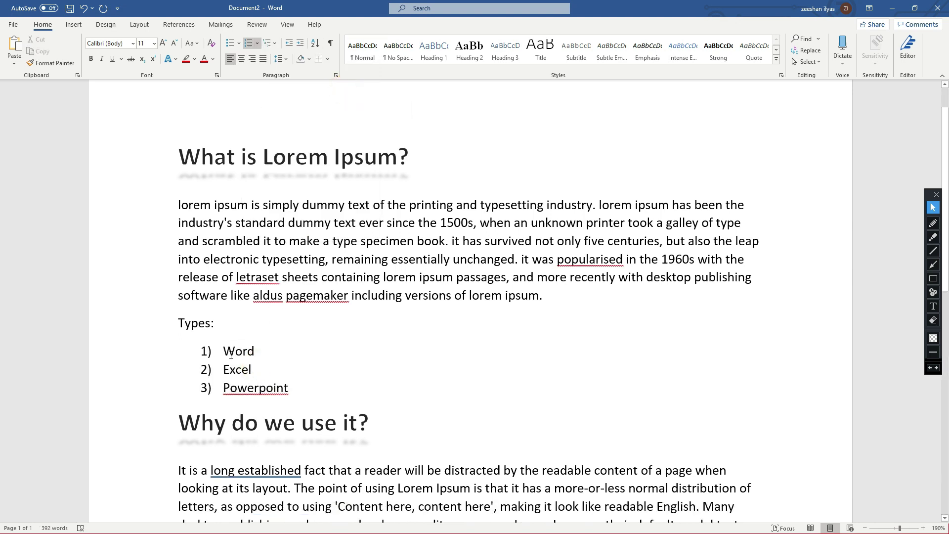
- Switch the list numbering to Roman numerals I., II., III
drag(225, 350, 287, 391)
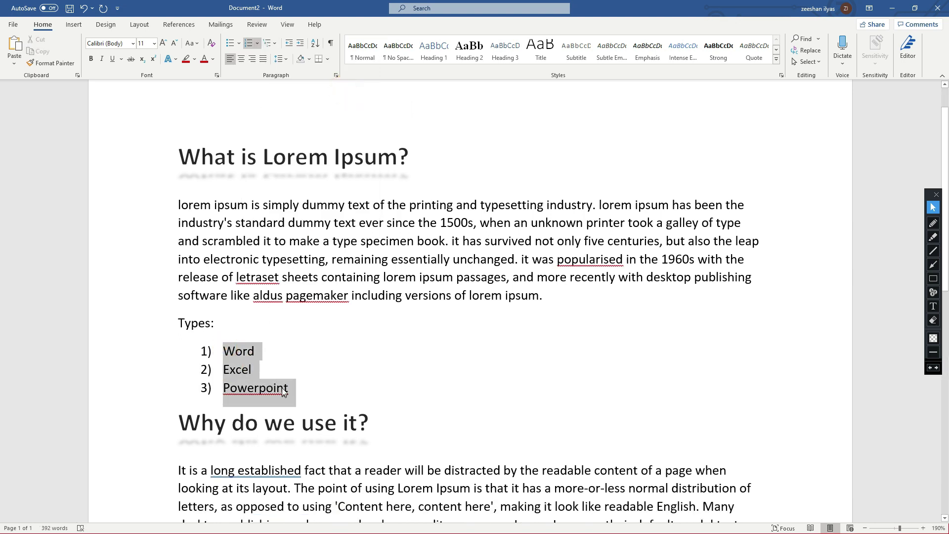
click(258, 44)
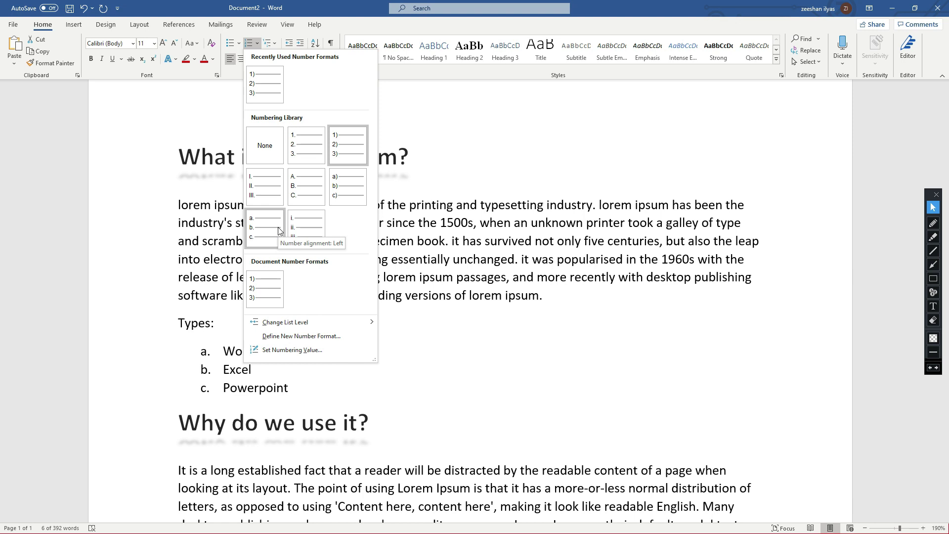
click(259, 195)
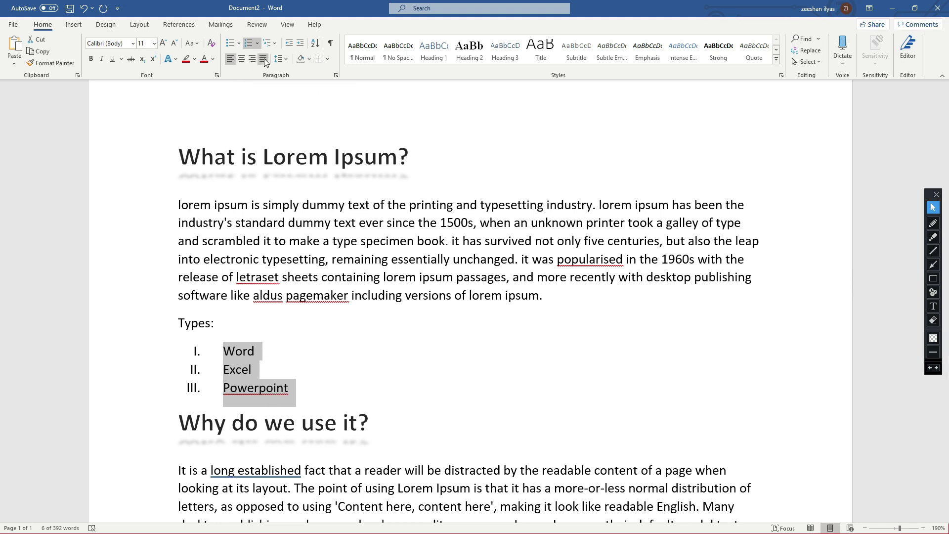
- Delete the Roman-numbered Word, Excel and Powerpoint items, leaving Types: above 'Why do we use it?'
click(221, 351)
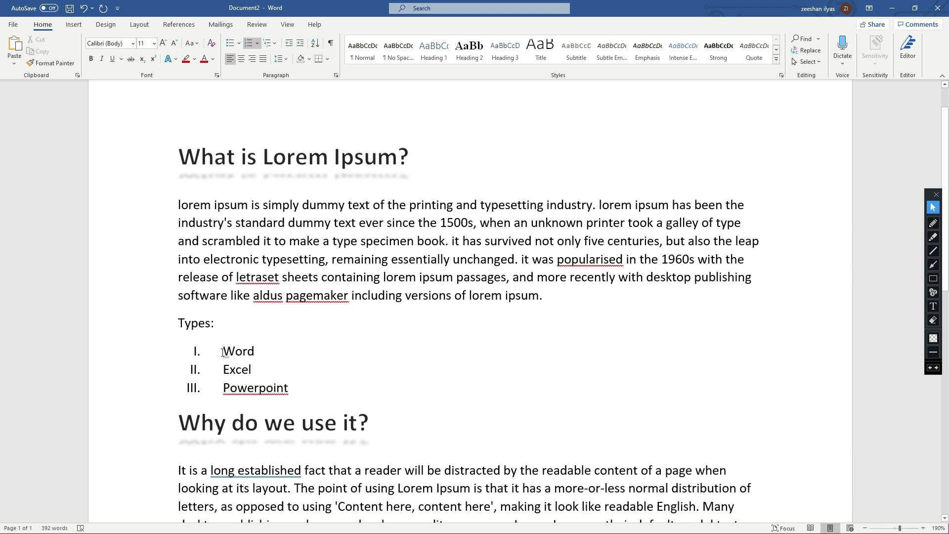
drag(286, 369, 307, 387)
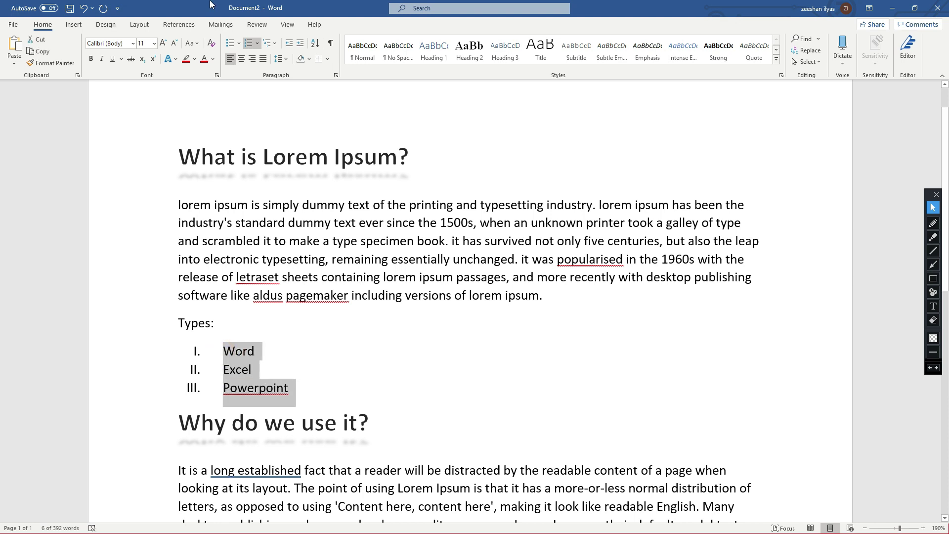
click(275, 45)
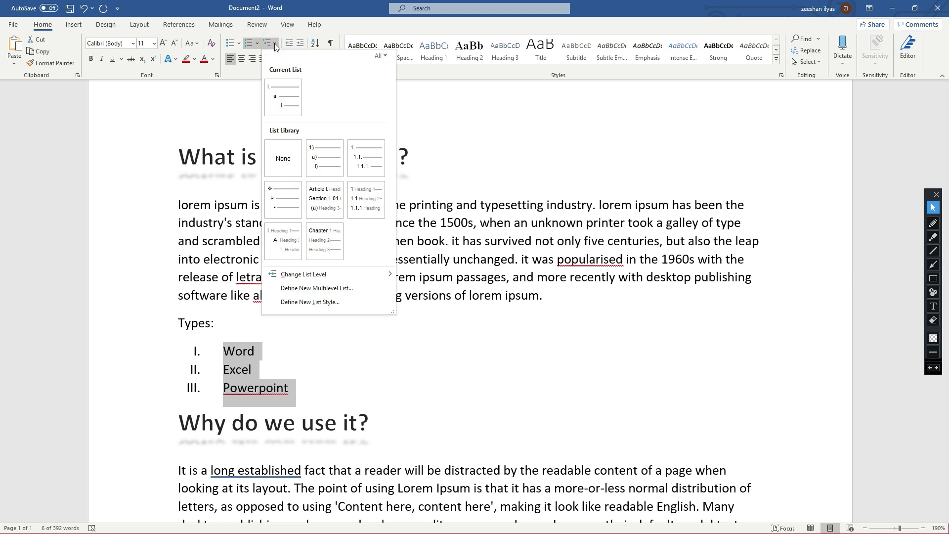
mouse_move(345, 163)
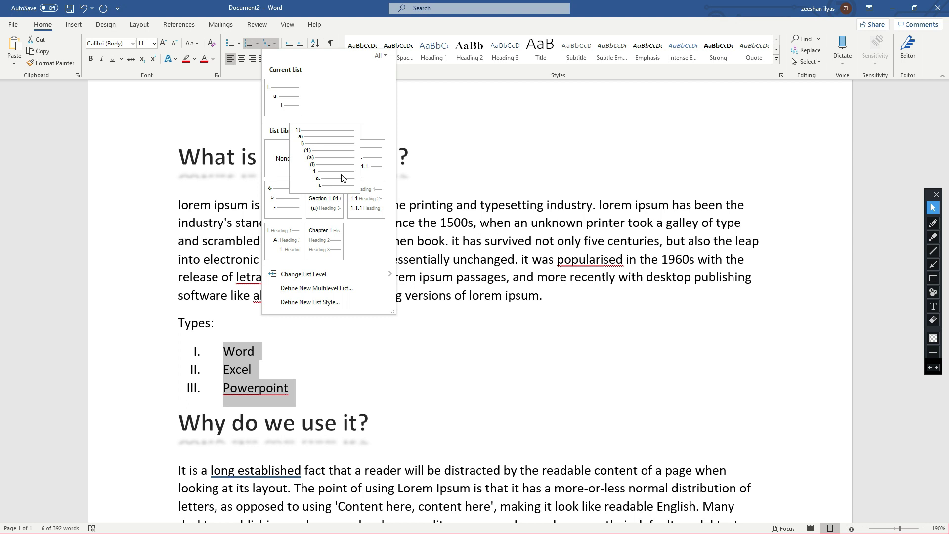
mouse_move(337, 249)
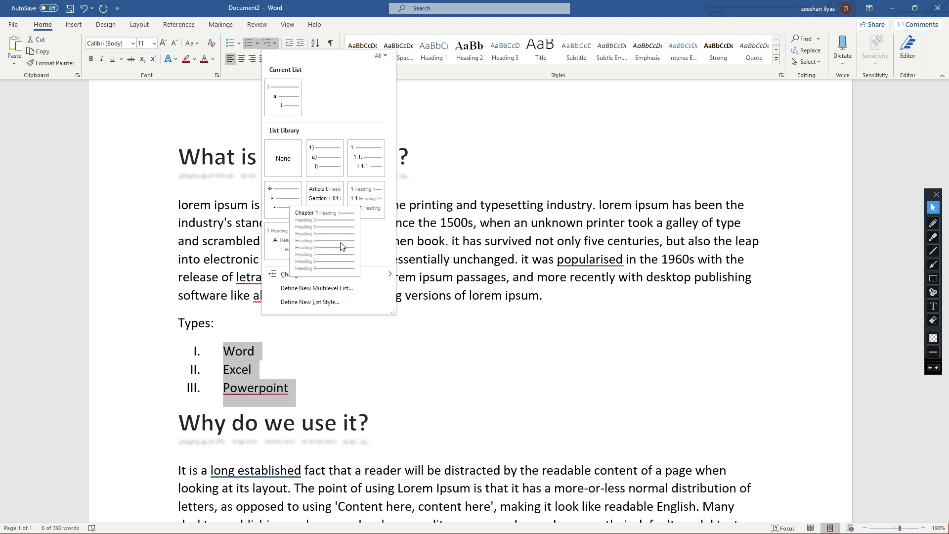
click(291, 399)
key(Delete)
click(243, 358)
click(275, 223)
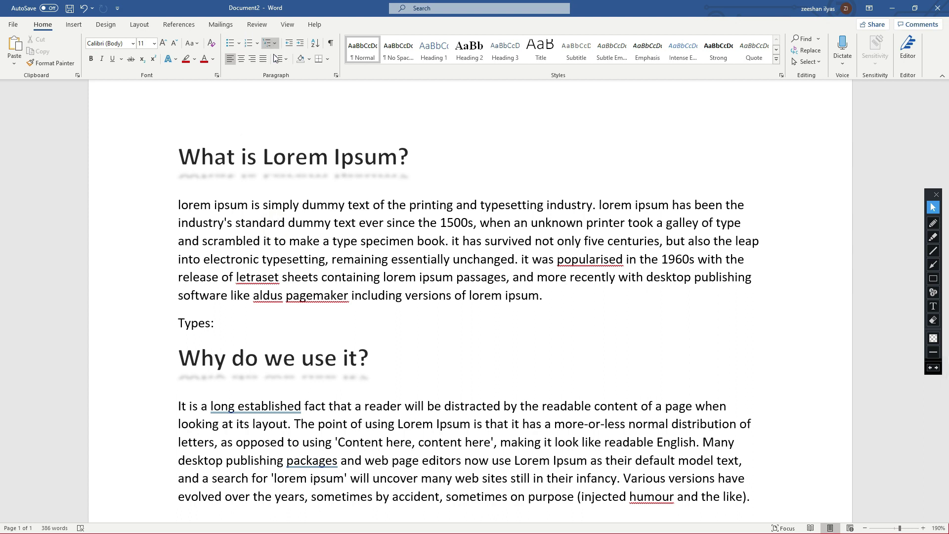
- Number 'What is Lorem Ipsum?' as 1. with the 1. 1.1. 1.1.1. multilevel style, then add item 2
drag(181, 162, 435, 158)
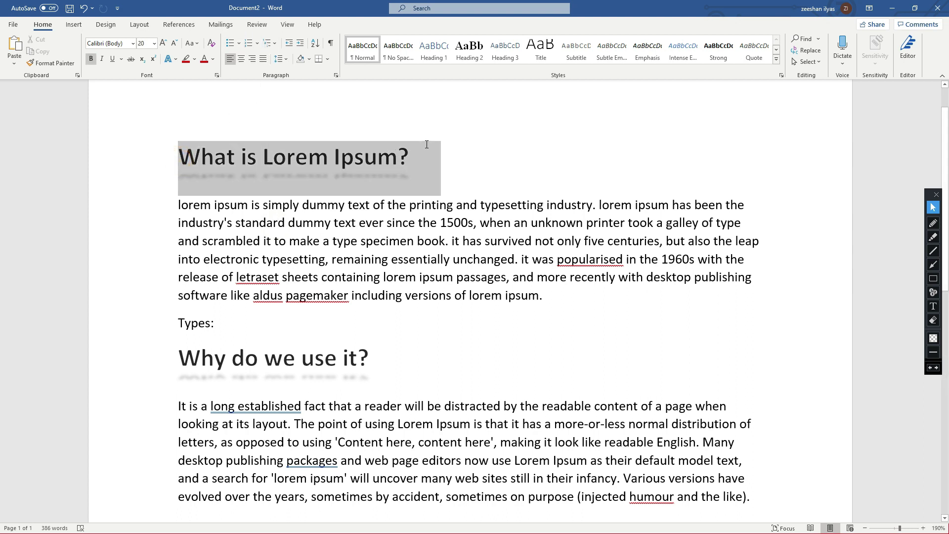
click(275, 44)
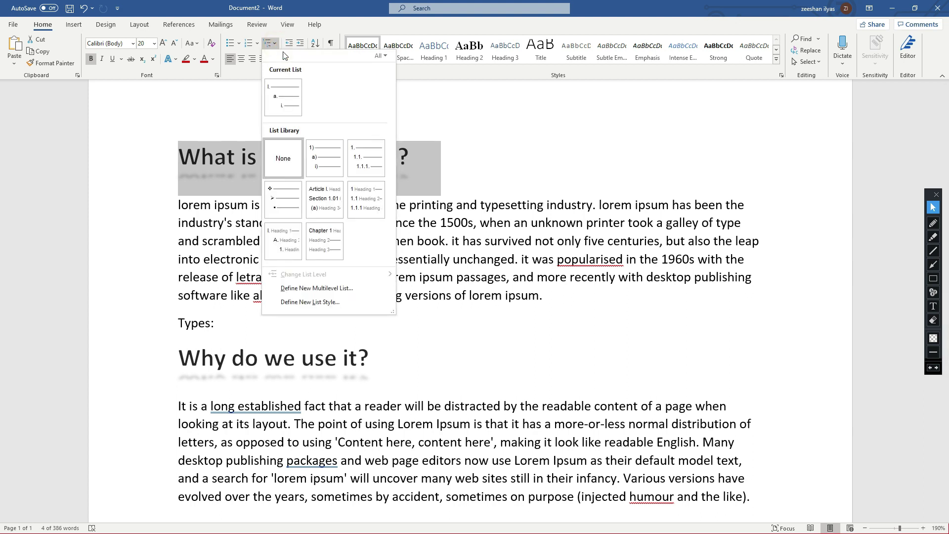
click(366, 163)
click(193, 171)
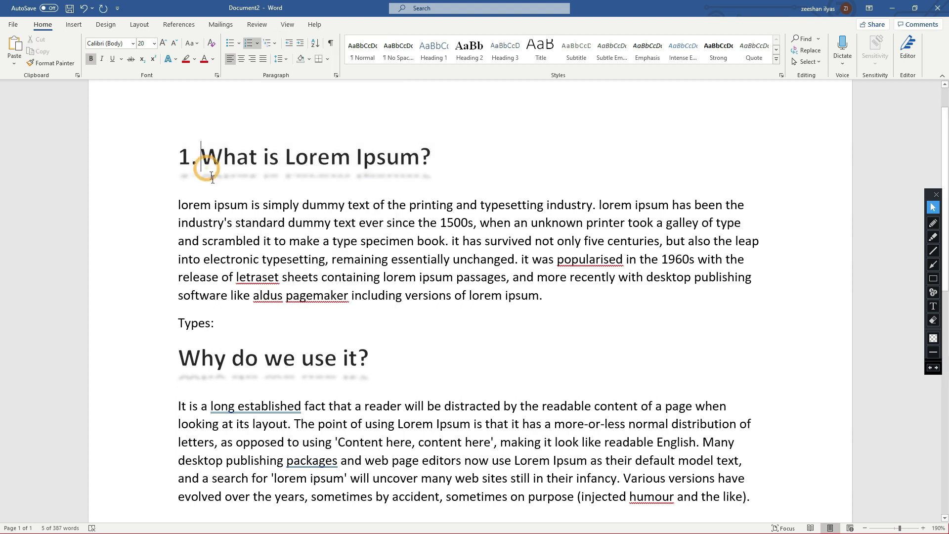
click(448, 154)
key(Return)
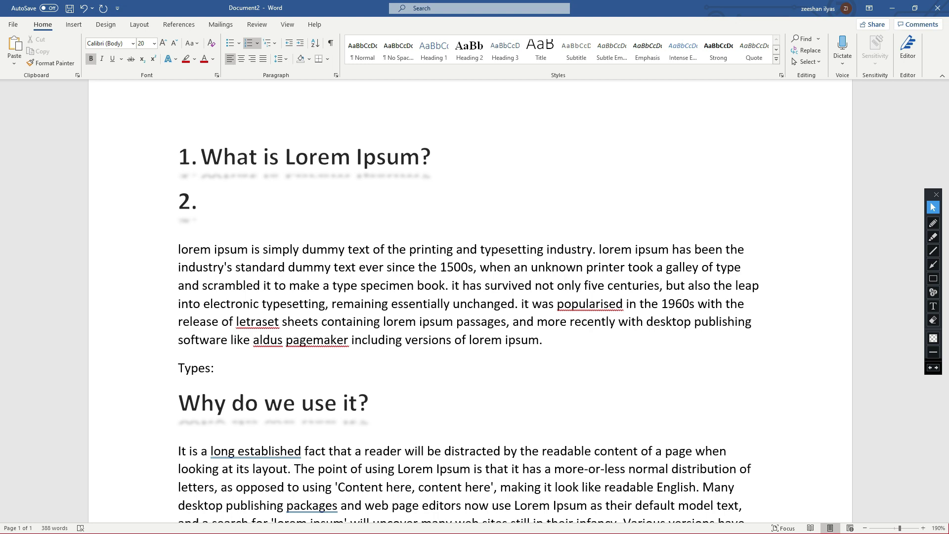
- Name heading 2 'introduction' and demote the next line to sub-level 2.1
text(introduction)
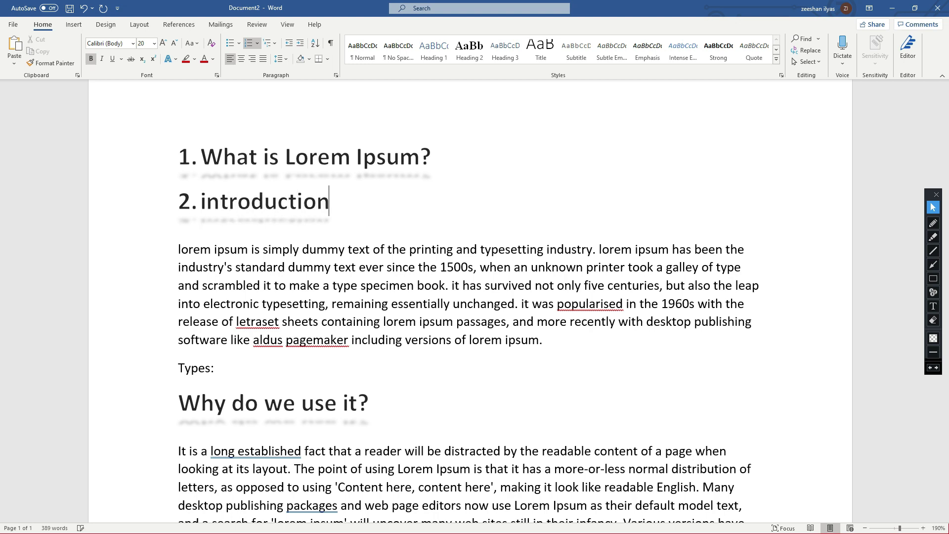
key(Return)
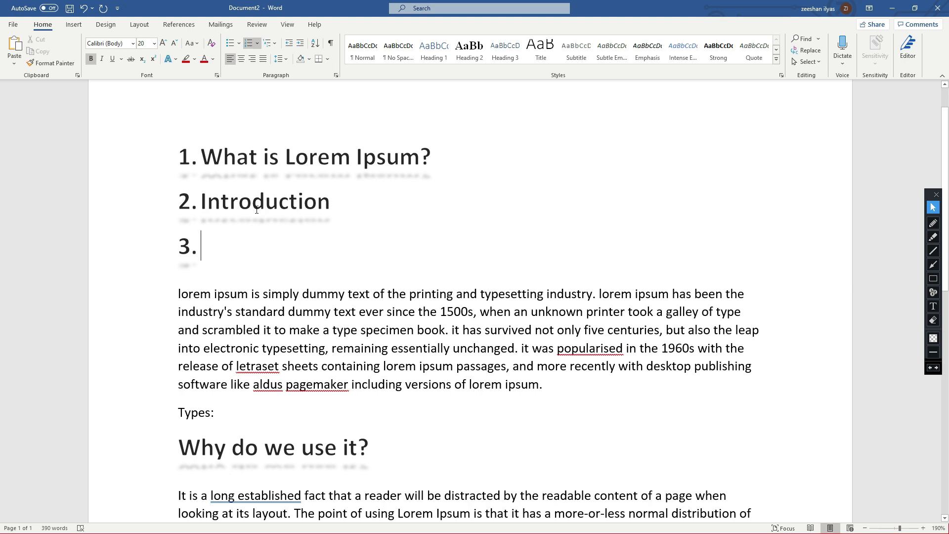
key(Tab)
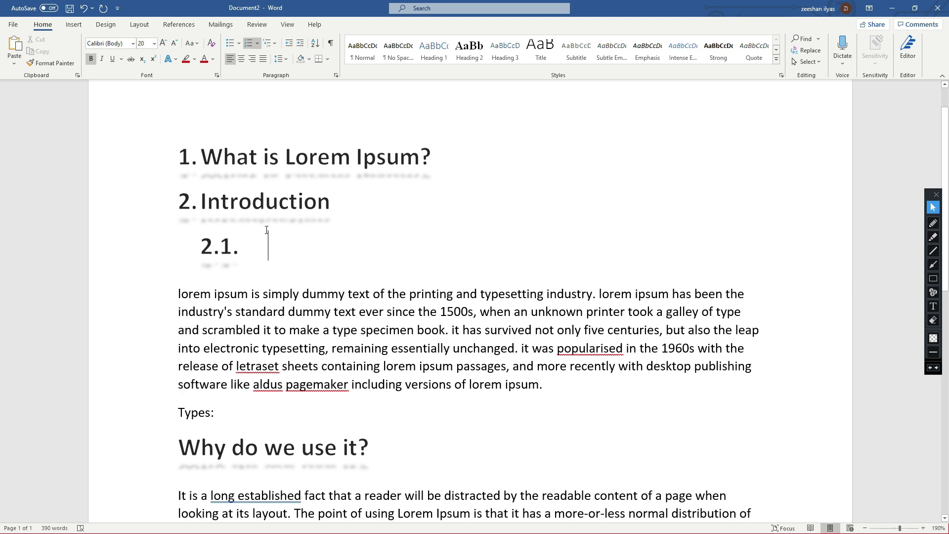
- Enter 'dffas' as item 2.1. and start an empty sub-item 2.2
click(276, 43)
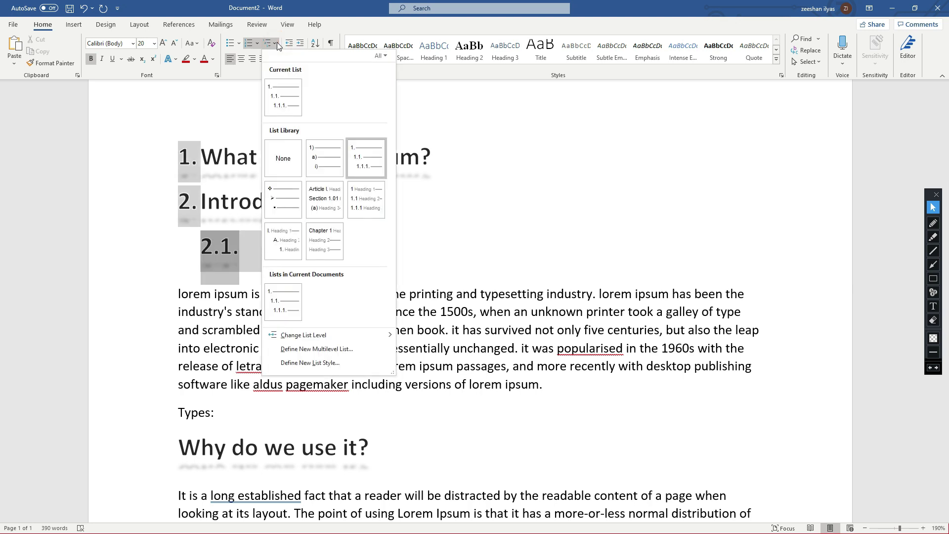
mouse_move(363, 157)
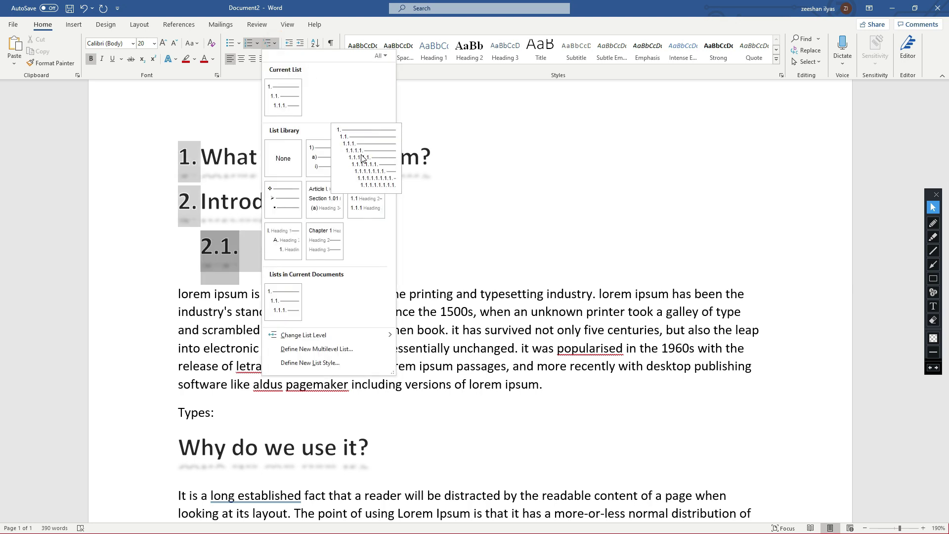
click(342, 94)
click(177, 263)
click(236, 254)
click(259, 252)
text(dffas)
key(Return)
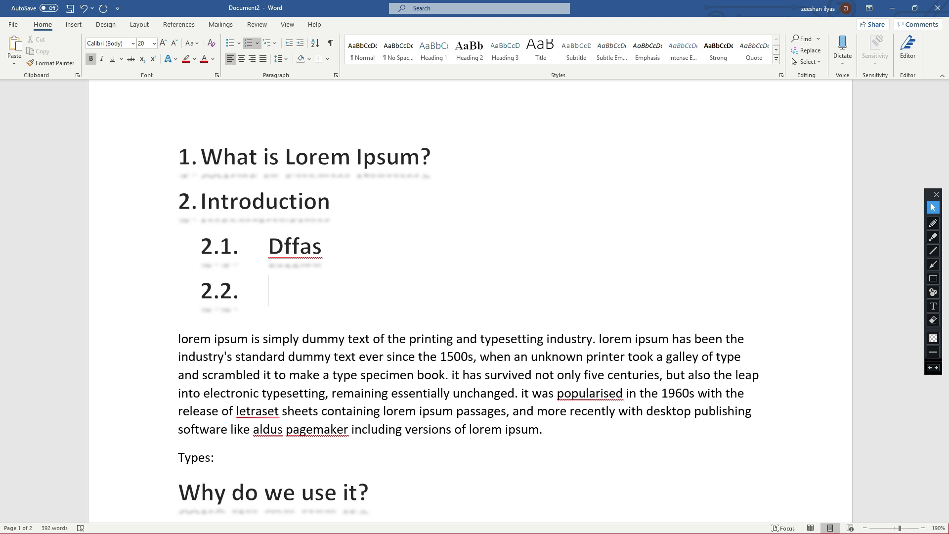
- Add a test sub-item 'dgdfgdg', then delete the Introduction, Dffas and dgdfgdg headings
key(Tab)
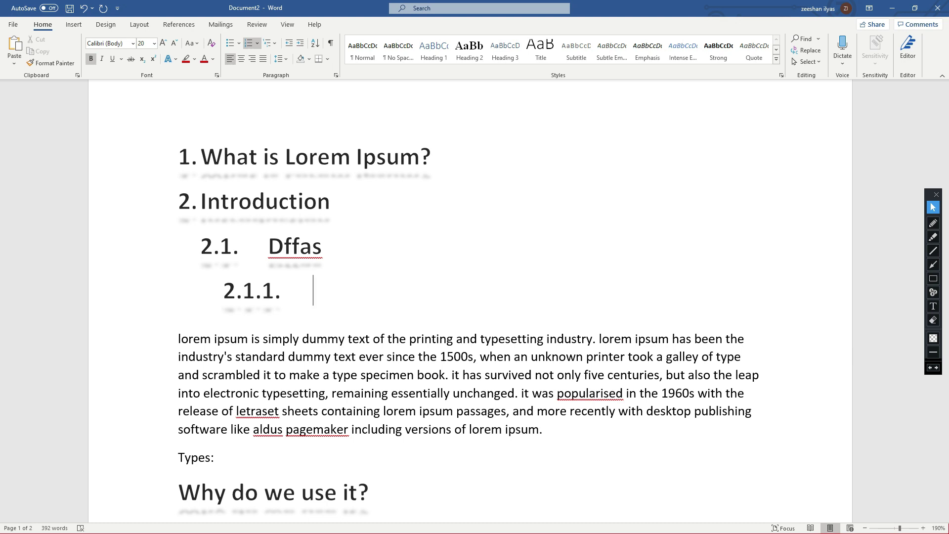
text(dgdfgdg)
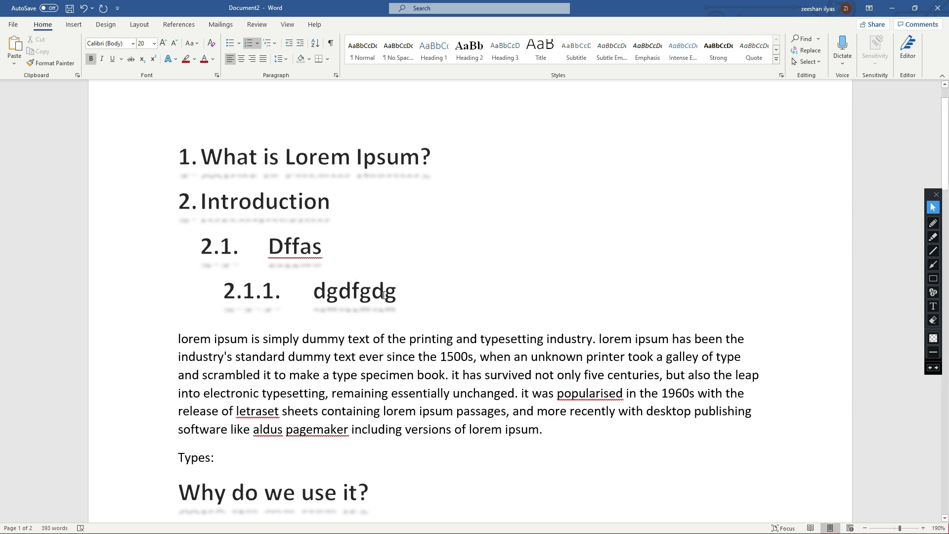
click(280, 291)
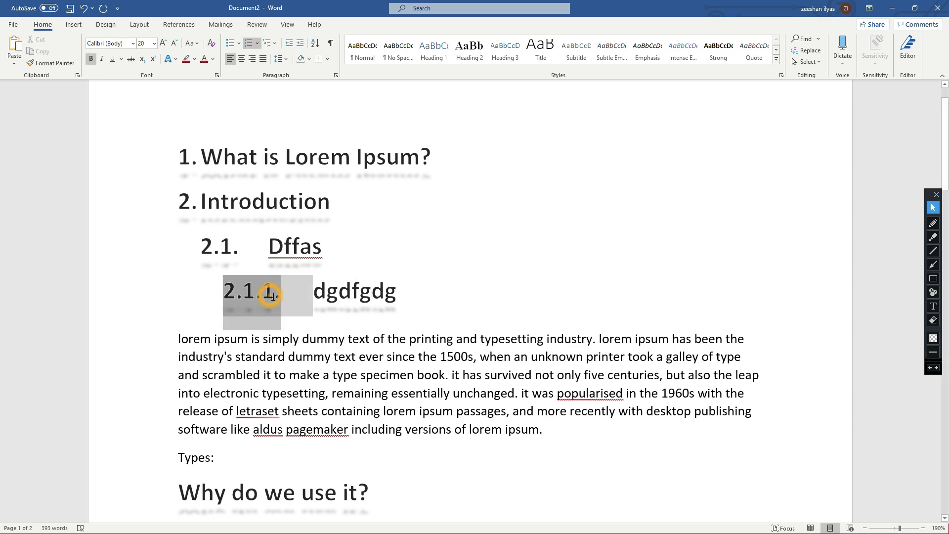
drag(398, 295, 191, 217)
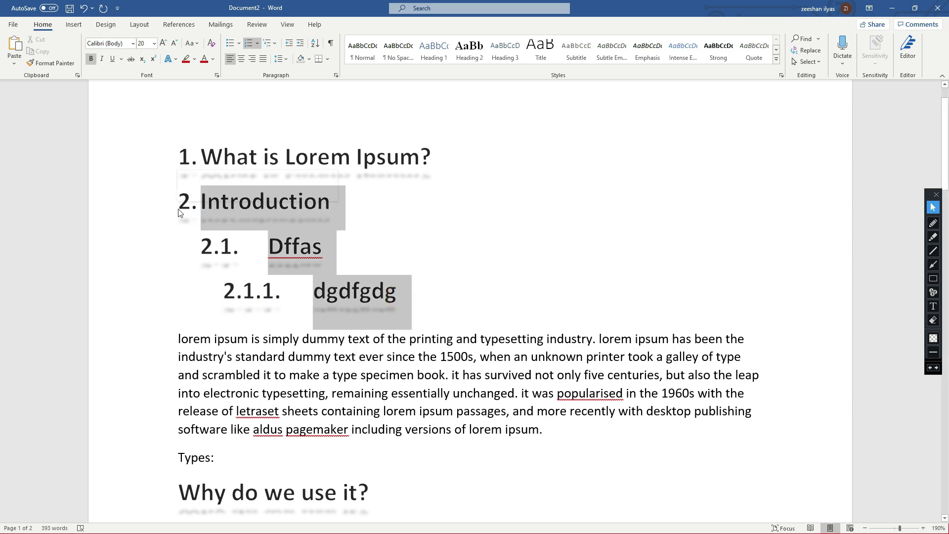
key(Delete)
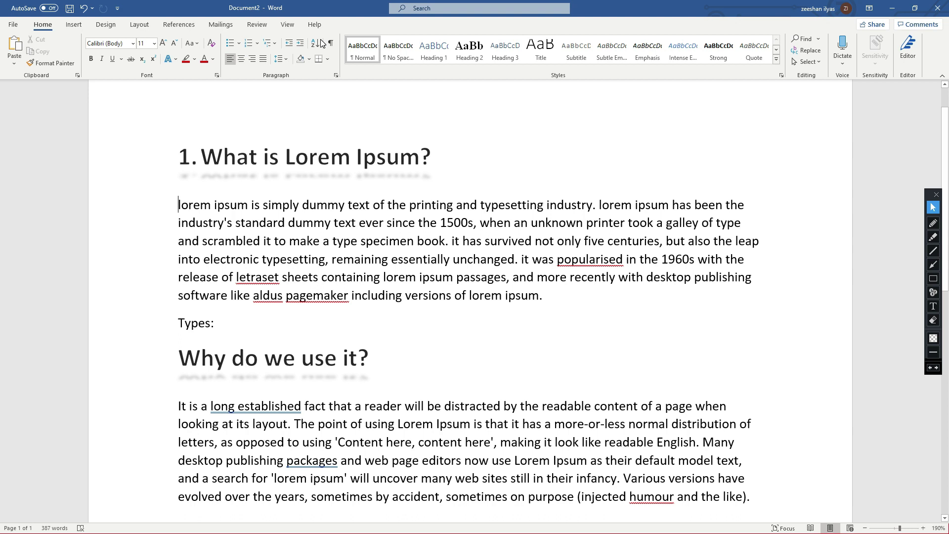
click(274, 44)
click(206, 106)
click(243, 209)
click(439, 159)
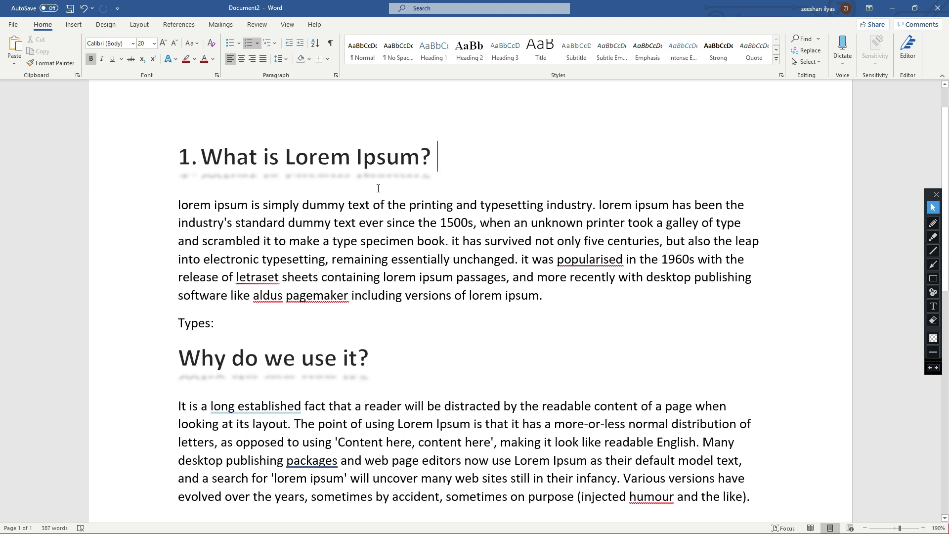
click(206, 188)
click(177, 154)
drag(177, 155, 440, 153)
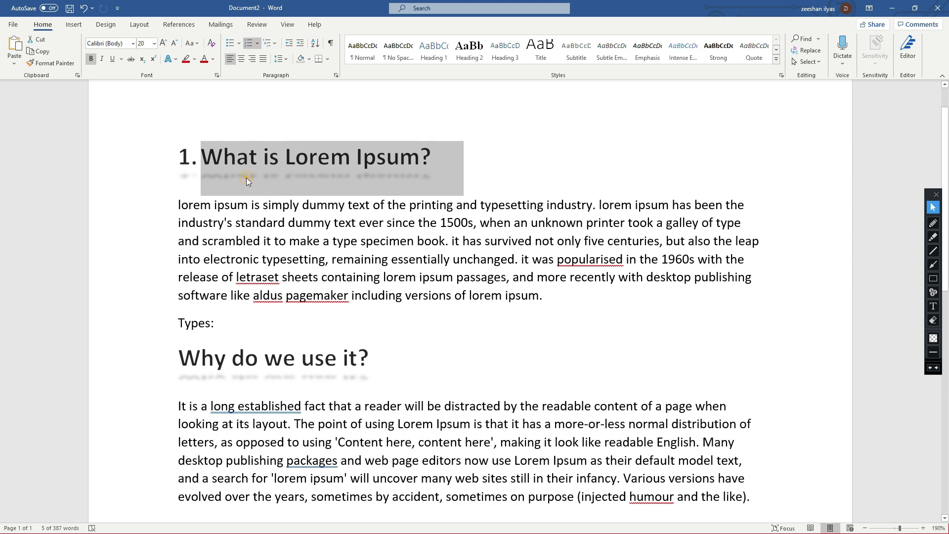
click(249, 157)
drag(207, 152, 438, 159)
click(431, 58)
click(933, 279)
drag(415, 39, 453, 75)
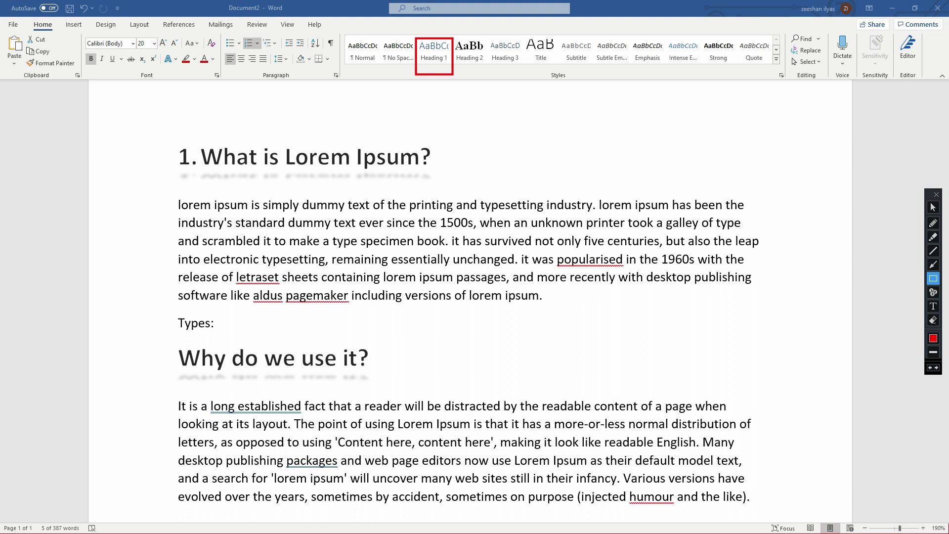
click(933, 320)
mouse_move(404, 28)
mouse_down()
mouse_move(427, 61)
mouse_move(458, 78)
mouse_up()
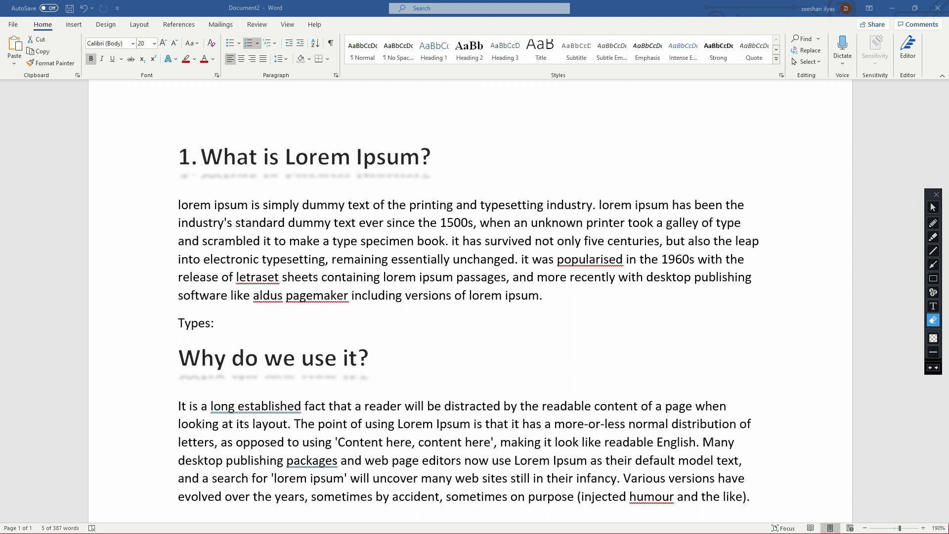
click(933, 208)
click(173, 158)
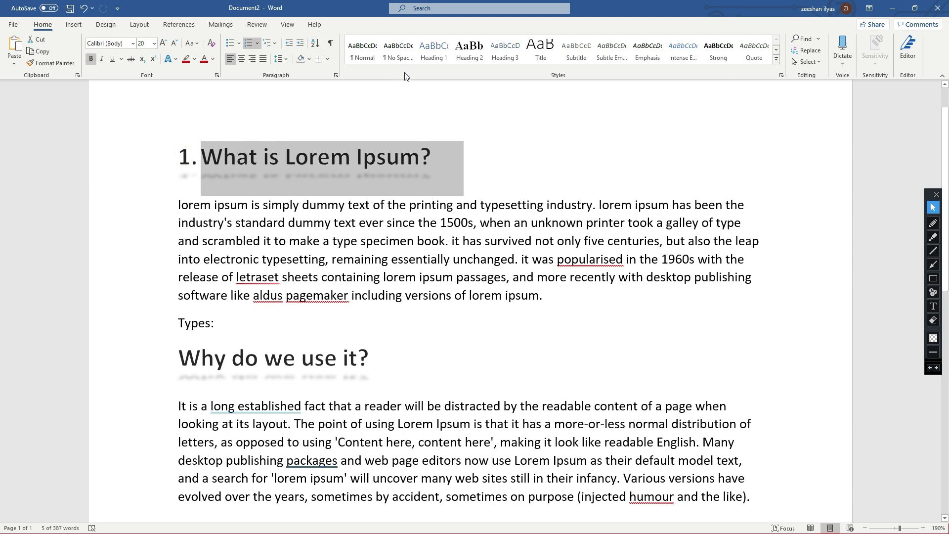
- Apply Heading 1 to 'What is Lorem Ipsum?' and make it black, bold Times New Roman
click(428, 60)
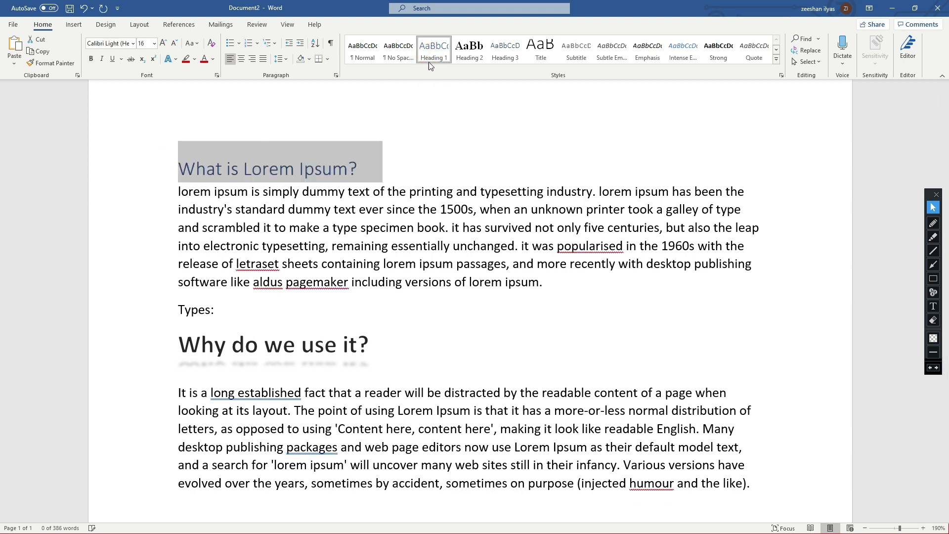
click(375, 175)
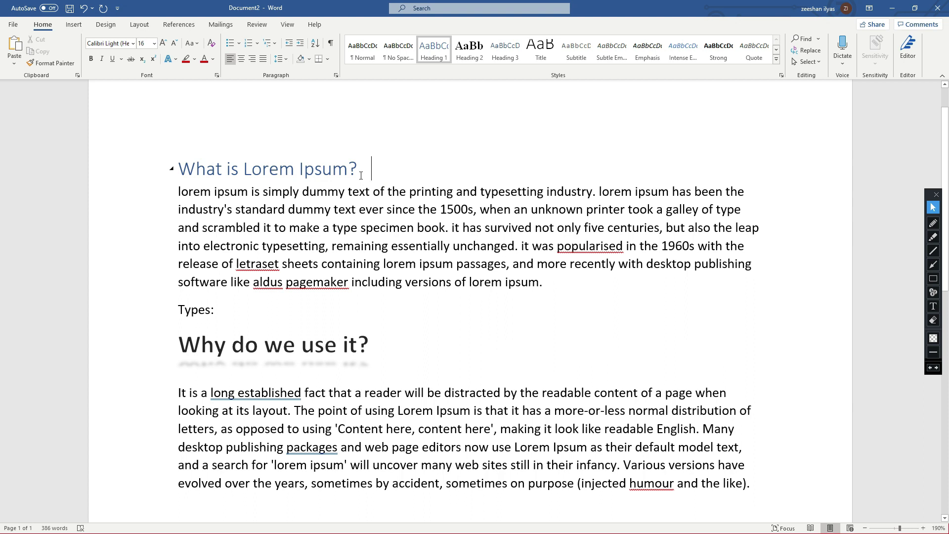
drag(370, 170, 160, 156)
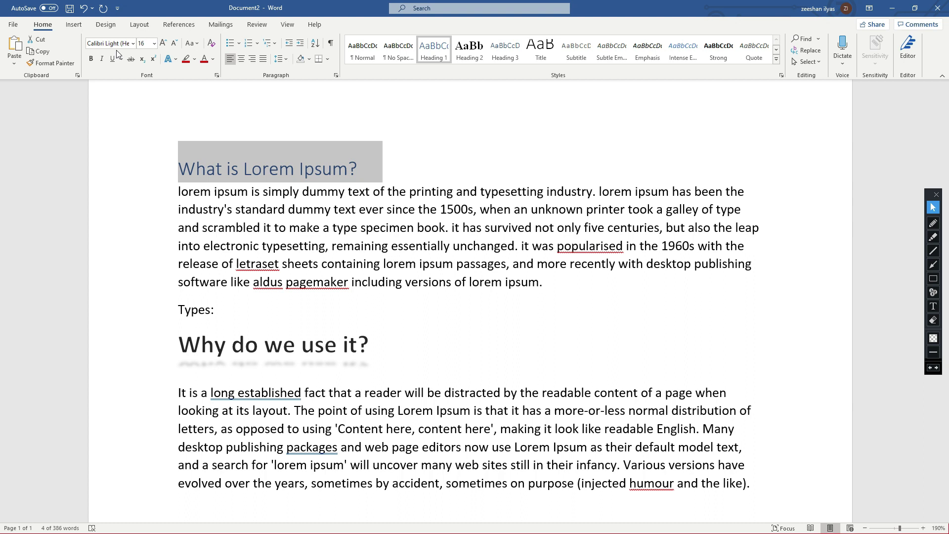
click(213, 60)
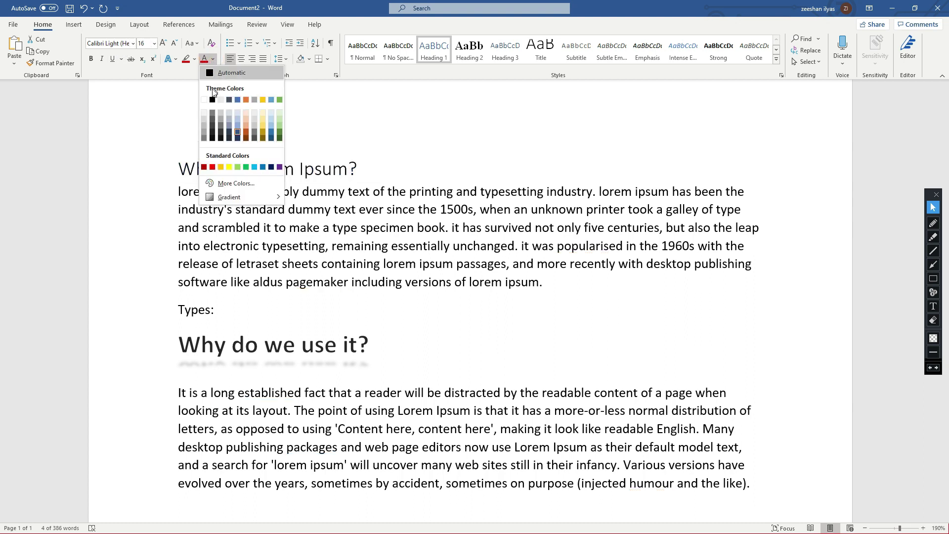
click(213, 101)
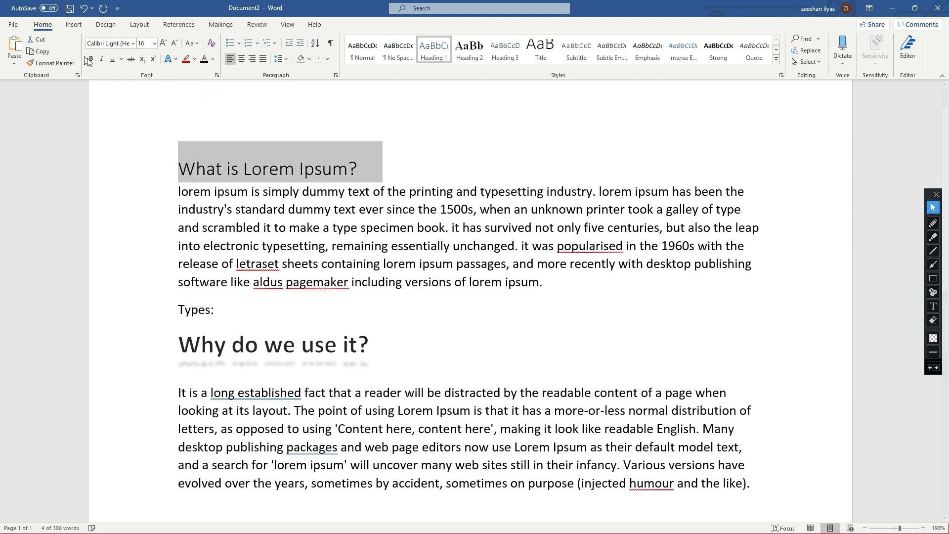
click(91, 59)
click(133, 44)
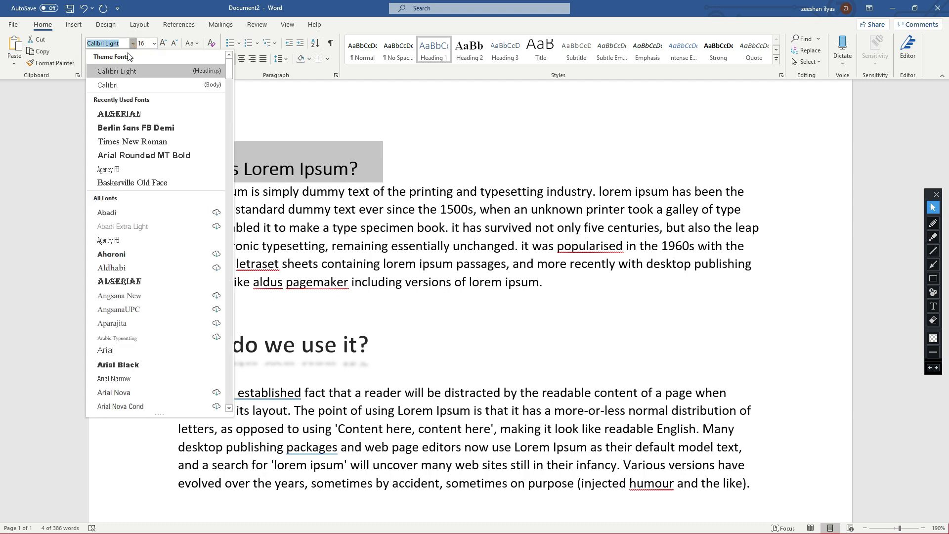
text(Times New Rom)
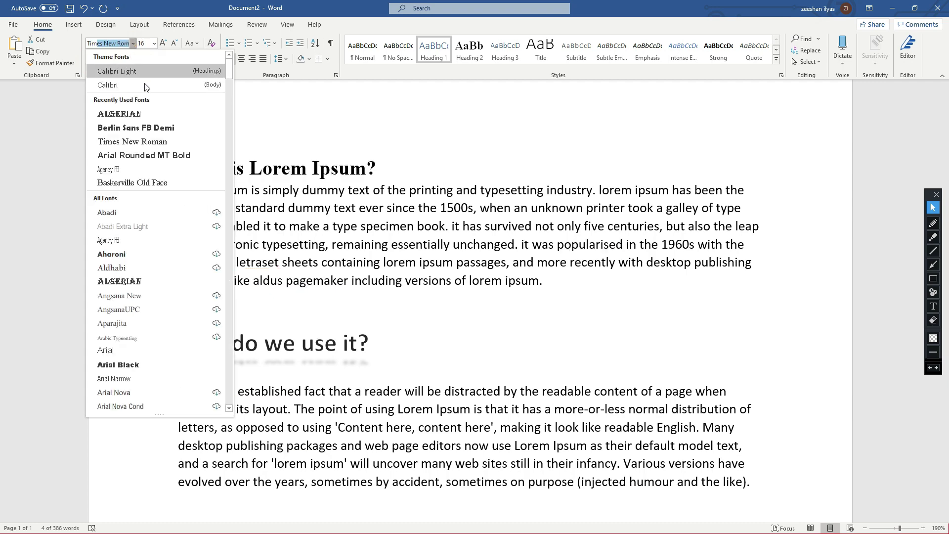
key(Return)
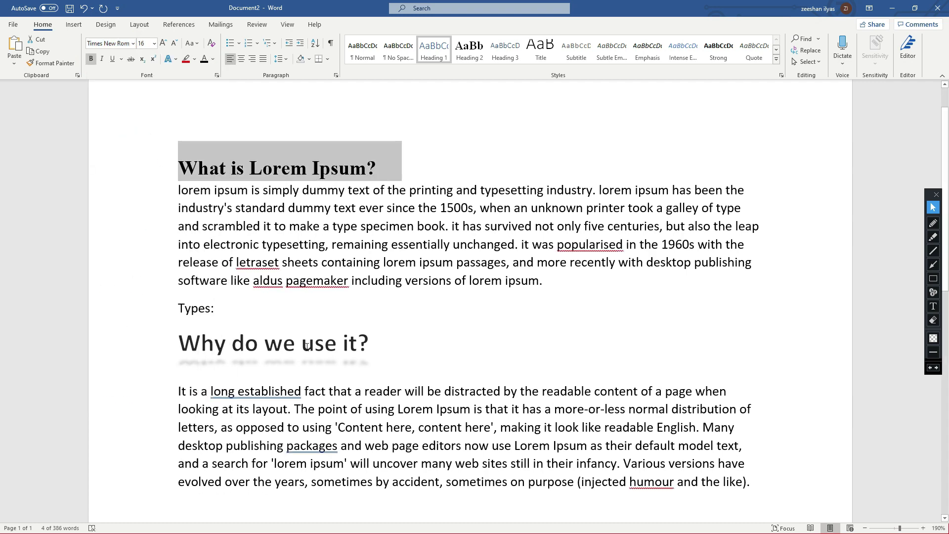
drag(179, 345, 384, 346)
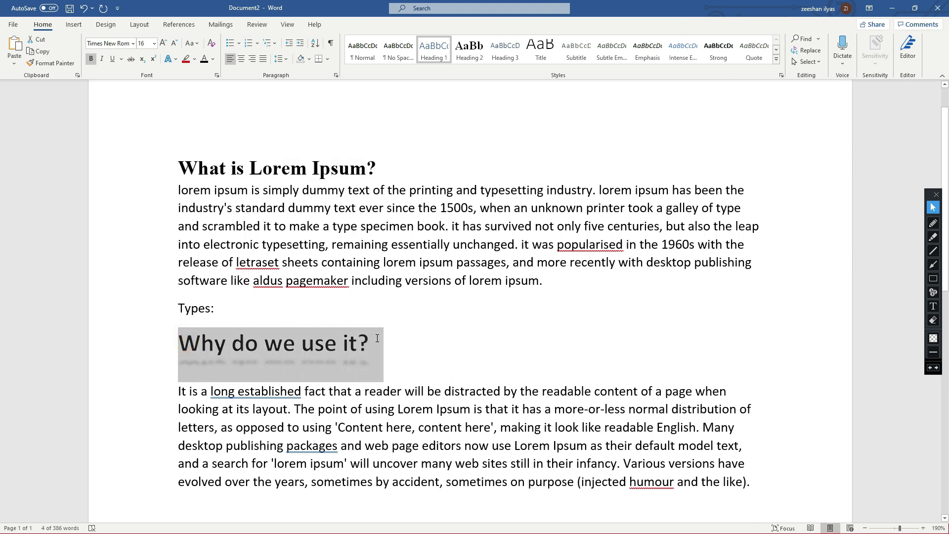
- Apply Heading 1 to 'Why do we use it?', pasting back its earlier formatting, and begin modifying Heading 1
click(434, 50)
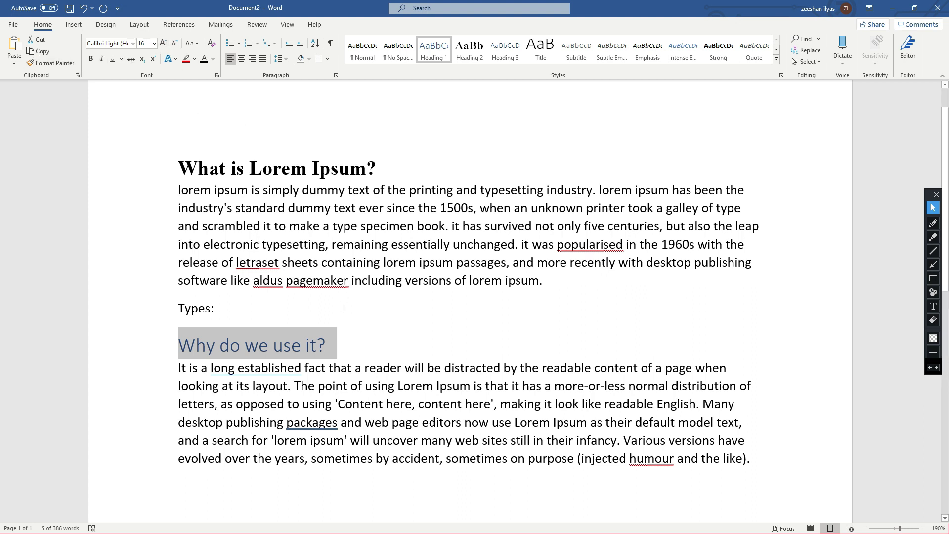
text(Why do we use it?)
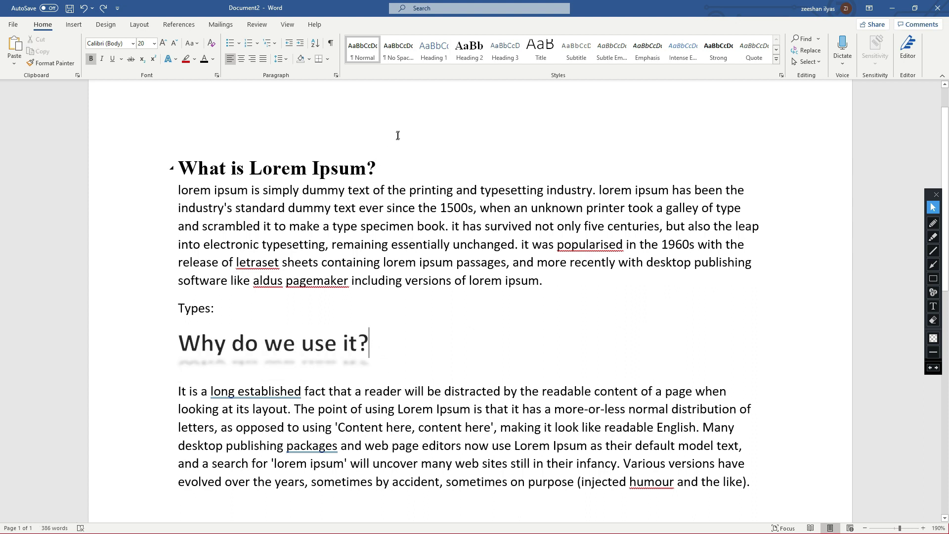
right_click(437, 58)
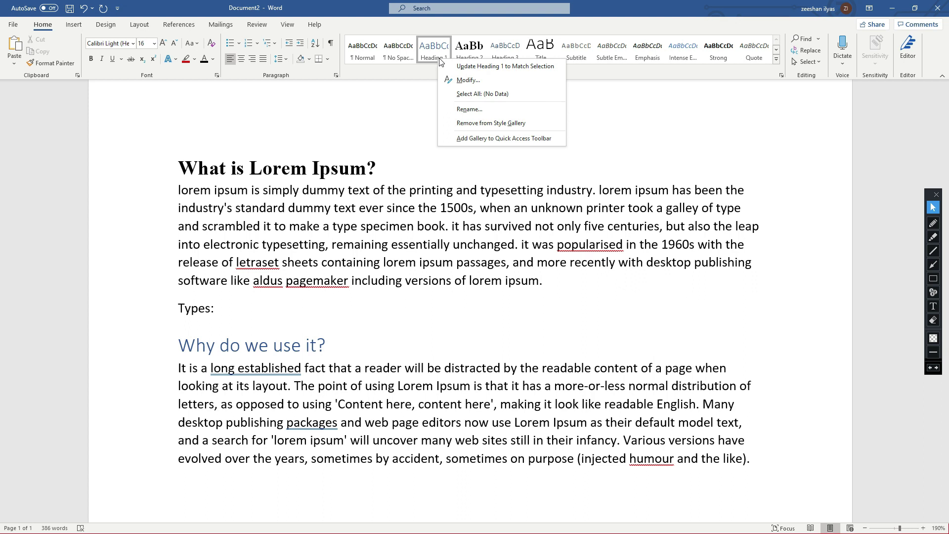
click(461, 79)
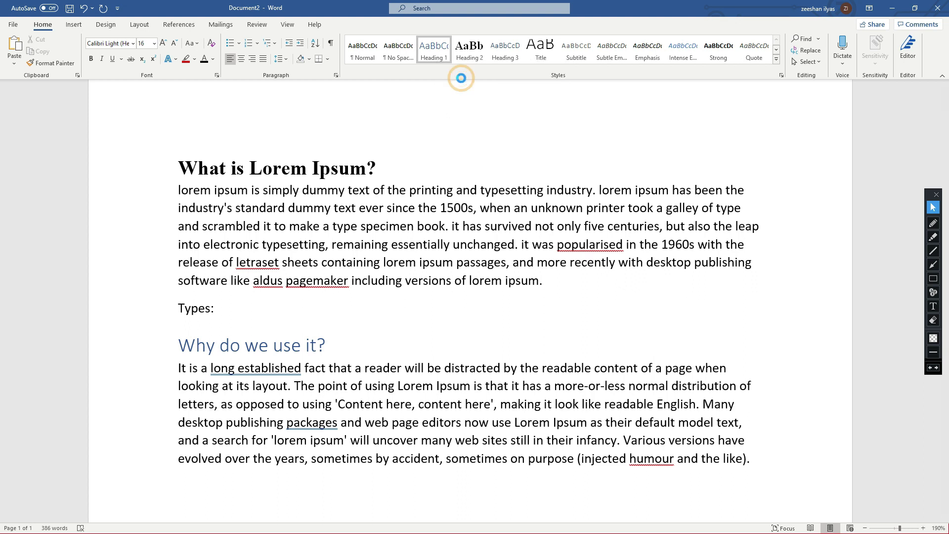
- Redefine the Heading 1 style as black Times New Roman, 14 pt
drag(536, 22, 517, 52)
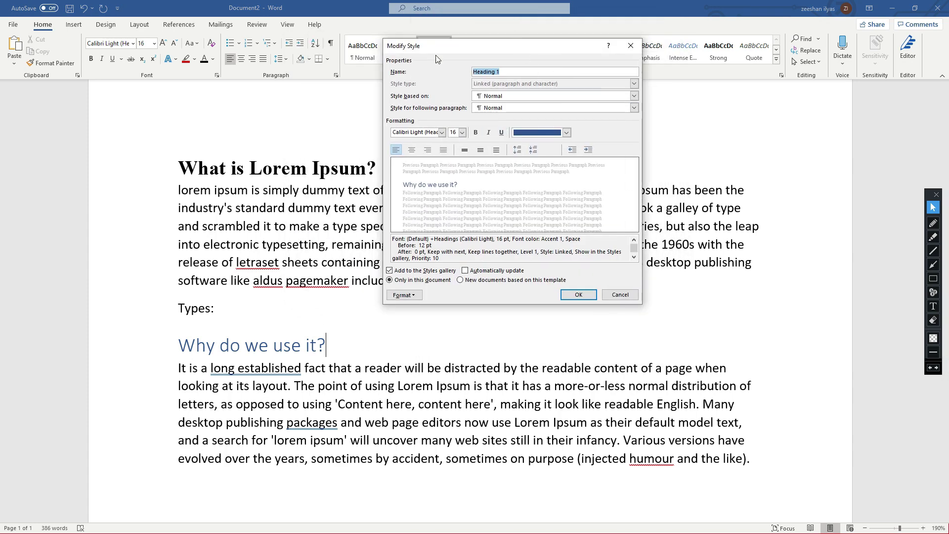
click(504, 69)
click(566, 132)
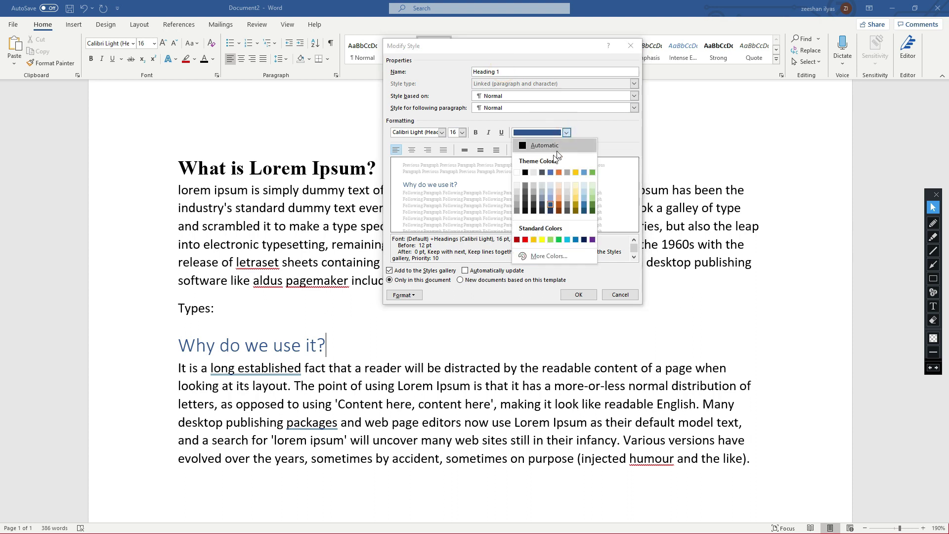
click(525, 173)
click(441, 132)
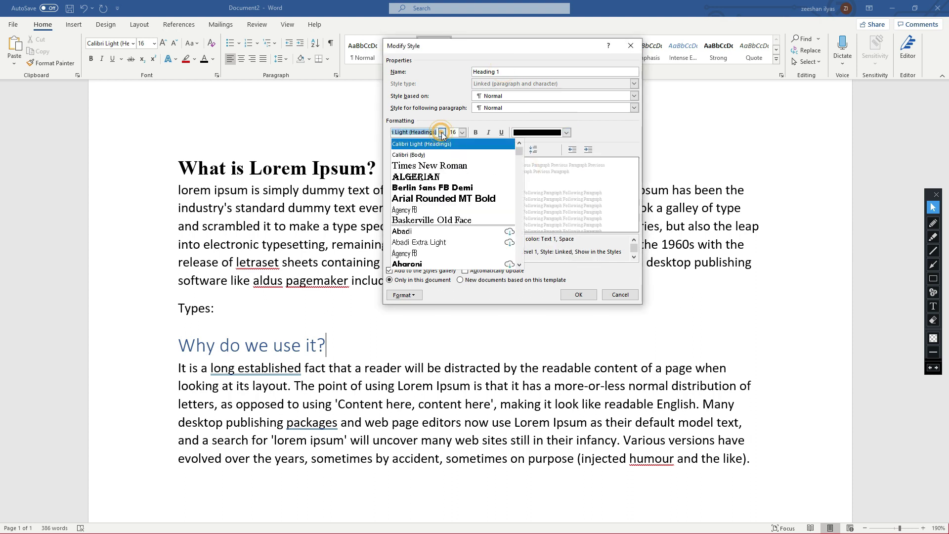
click(444, 165)
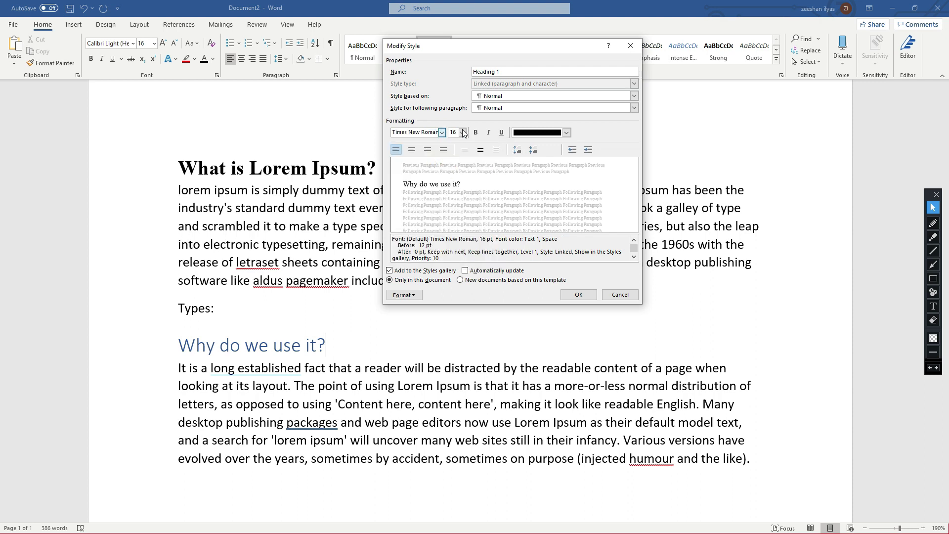
click(463, 132)
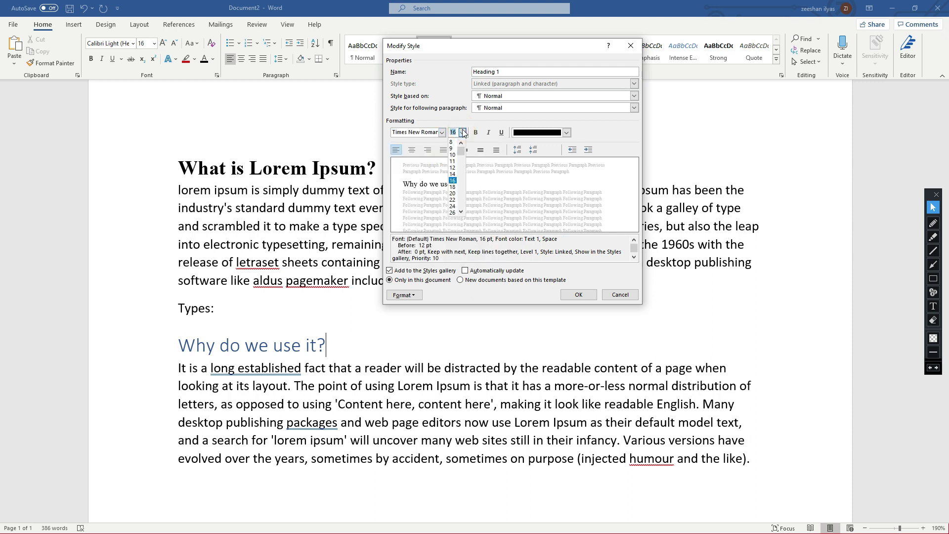
click(456, 175)
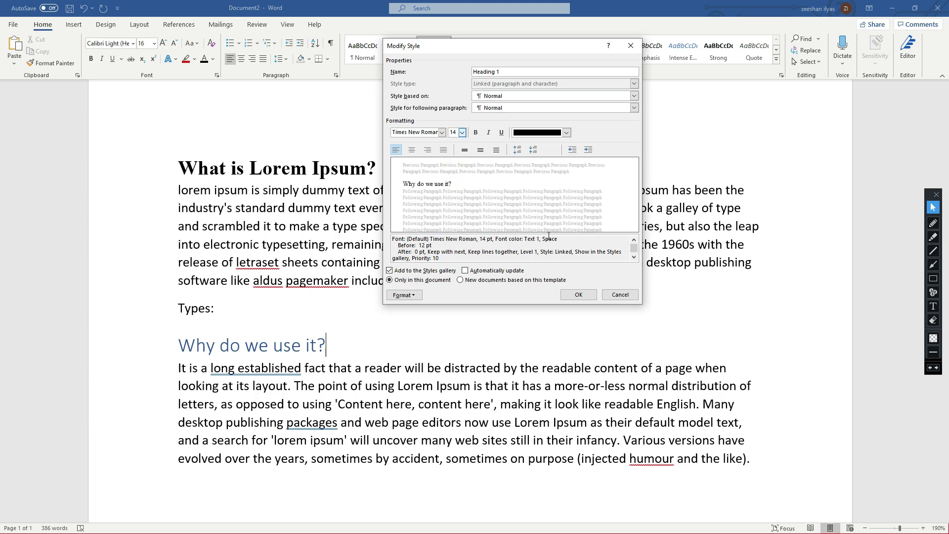
click(588, 292)
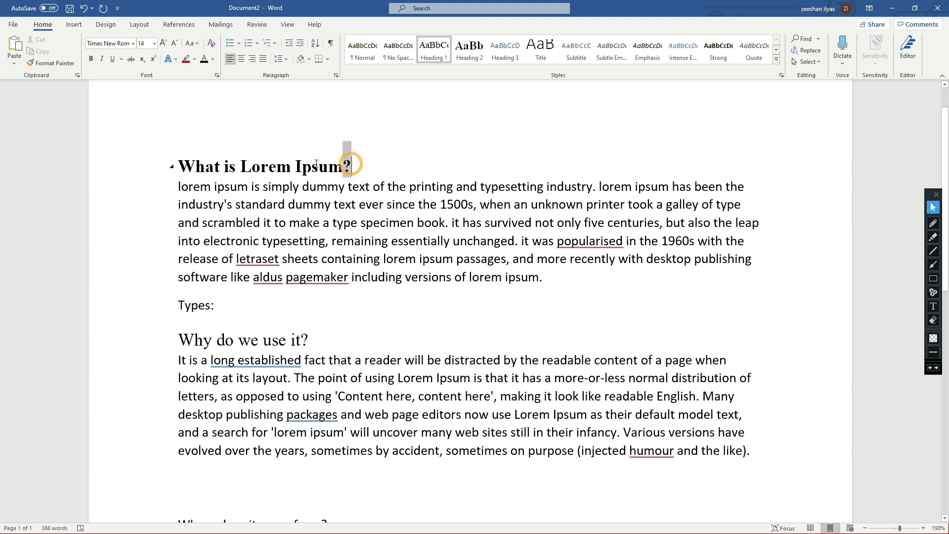
- Select the 'What is Lorem Ipsum?' heading and turn on Bold in the Heading 1 style
triple_click(352, 164)
click(275, 168)
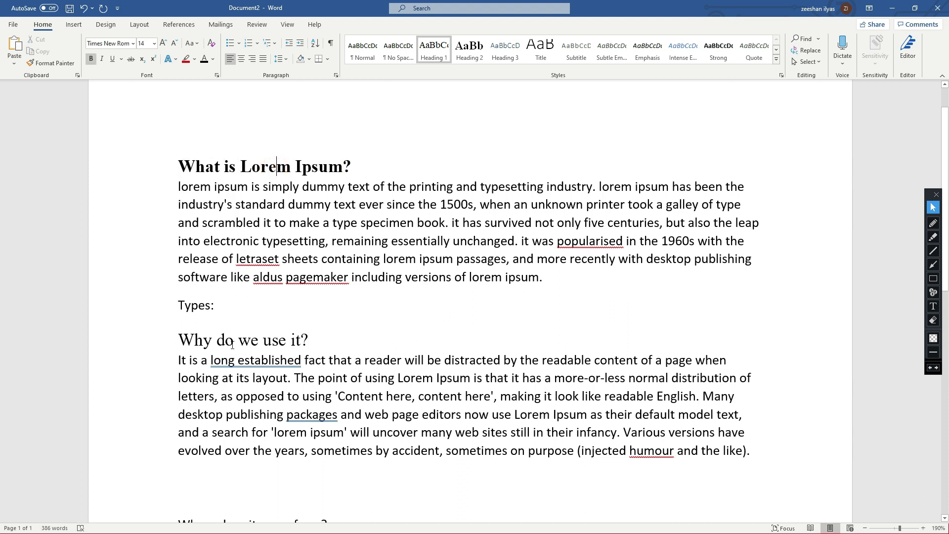
drag(179, 340, 313, 327)
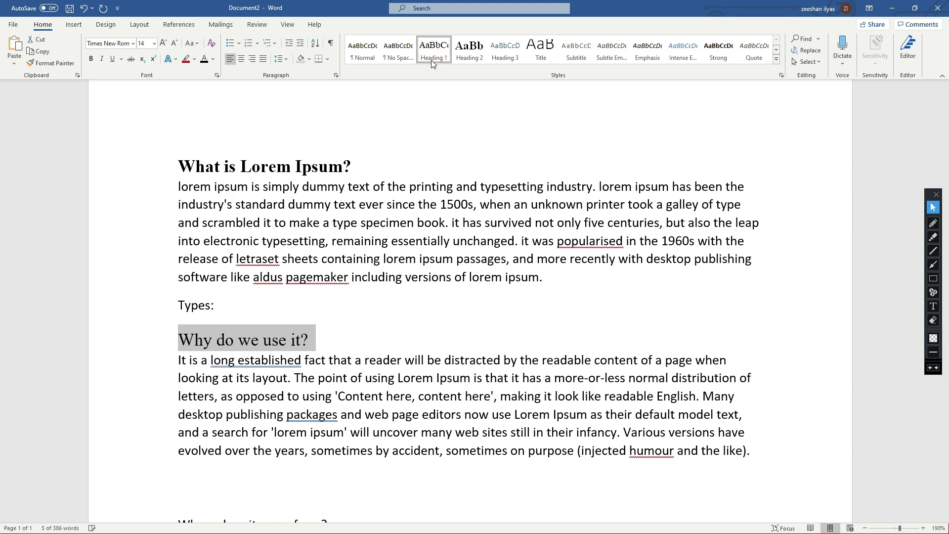
click(296, 168)
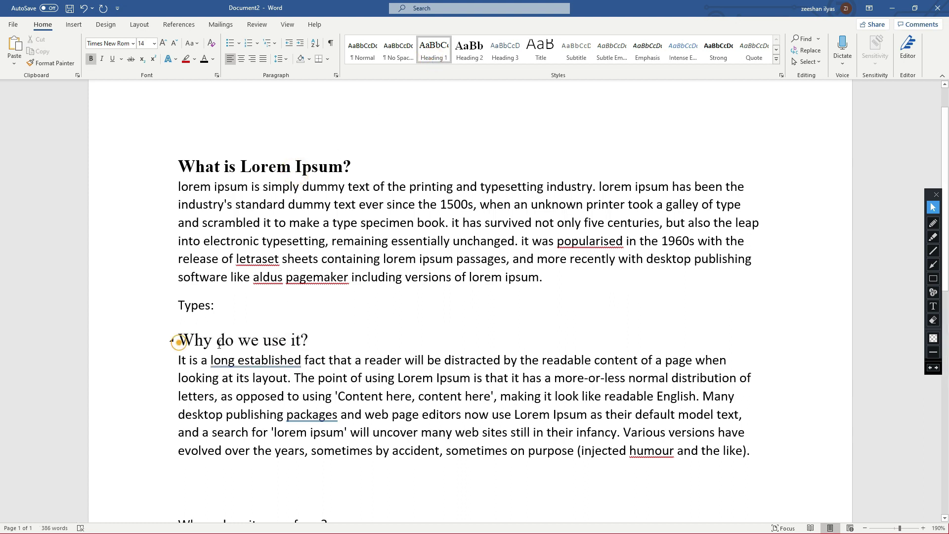
drag(179, 340, 311, 340)
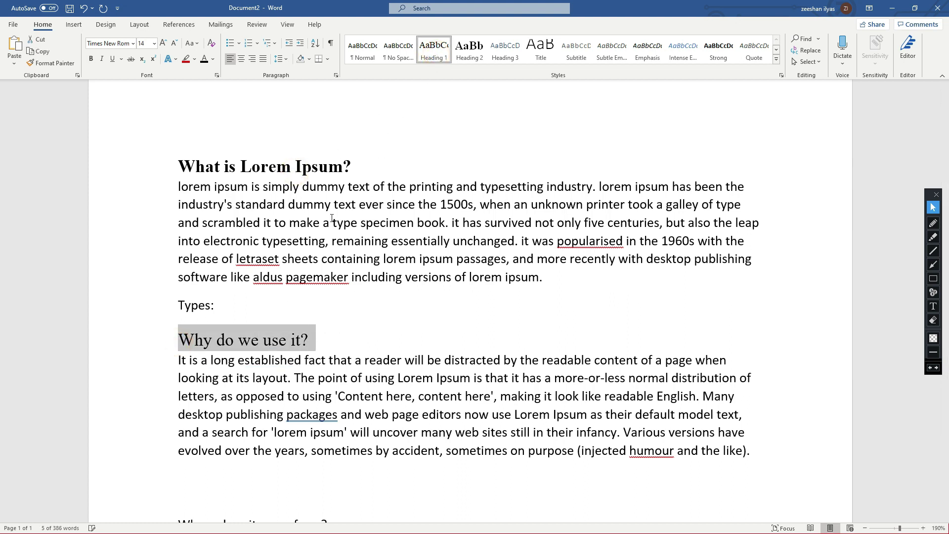
click(328, 167)
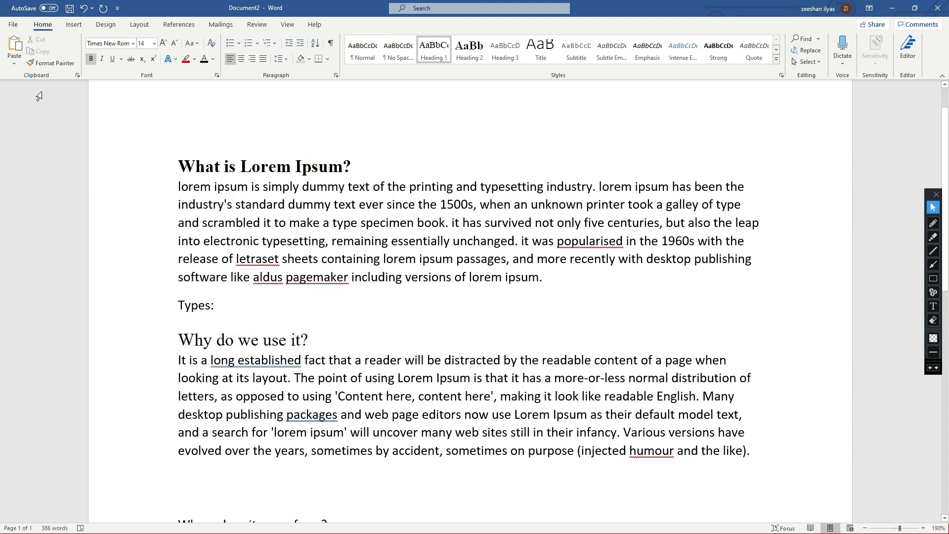
triple_click(351, 161)
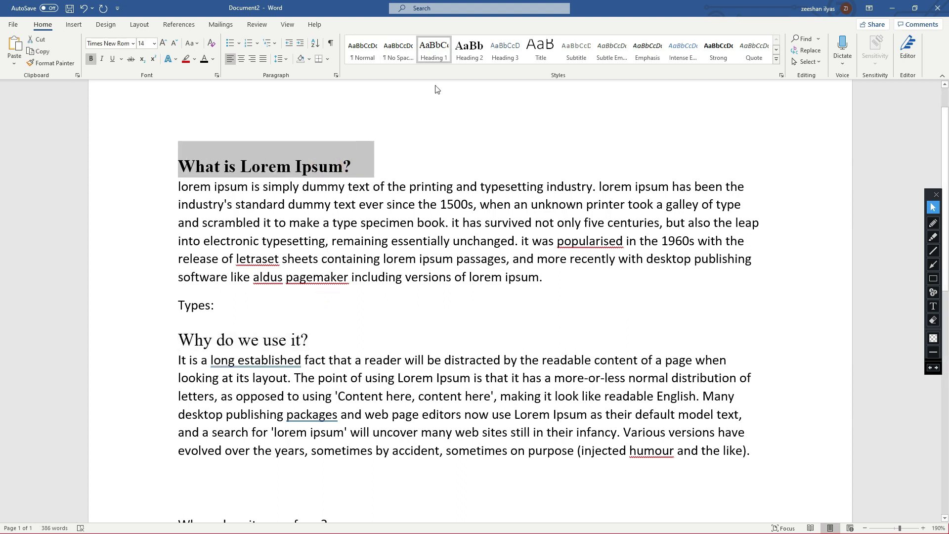
right_click(430, 57)
click(470, 77)
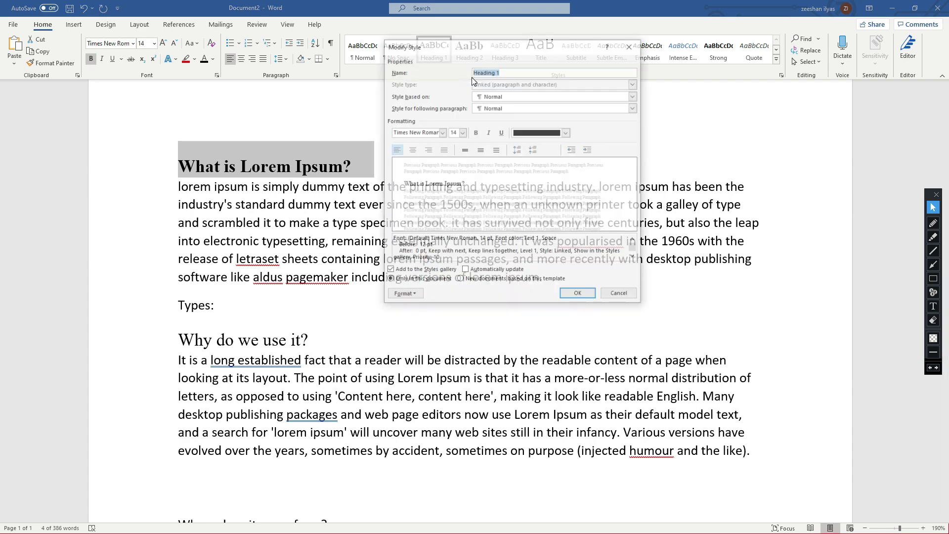
click(477, 132)
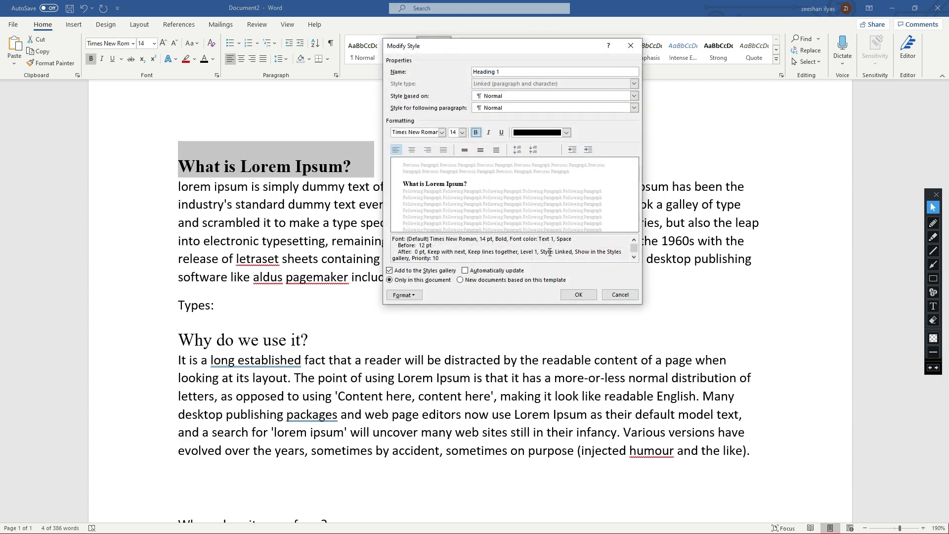
click(573, 295)
- Reapply Heading 1 to 'What is Lorem Ipsum?' and place the cursor in the body text
click(343, 296)
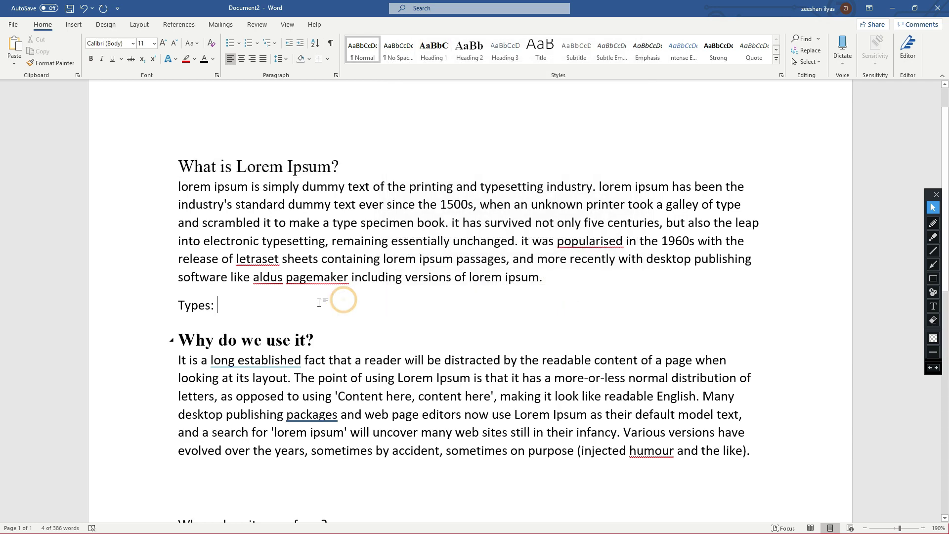
drag(352, 163, 173, 161)
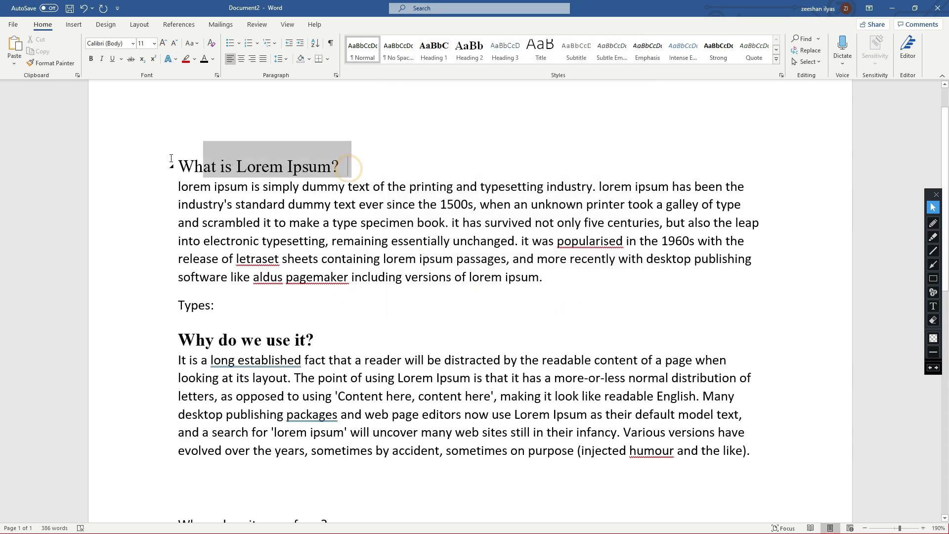
click(434, 50)
click(317, 346)
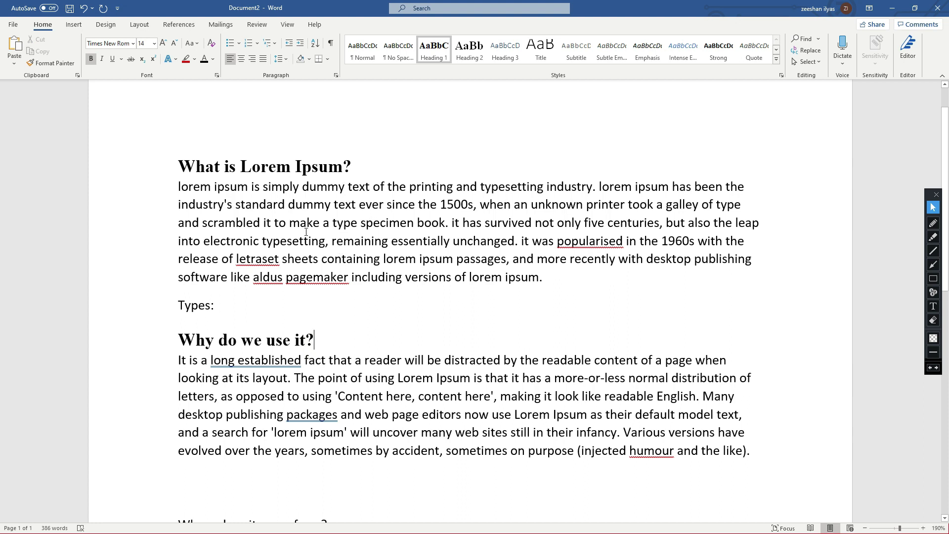
click(339, 226)
click(327, 334)
- Split the first paragraph before 'it has survived' and type 'introduction' on a new line between
click(360, 166)
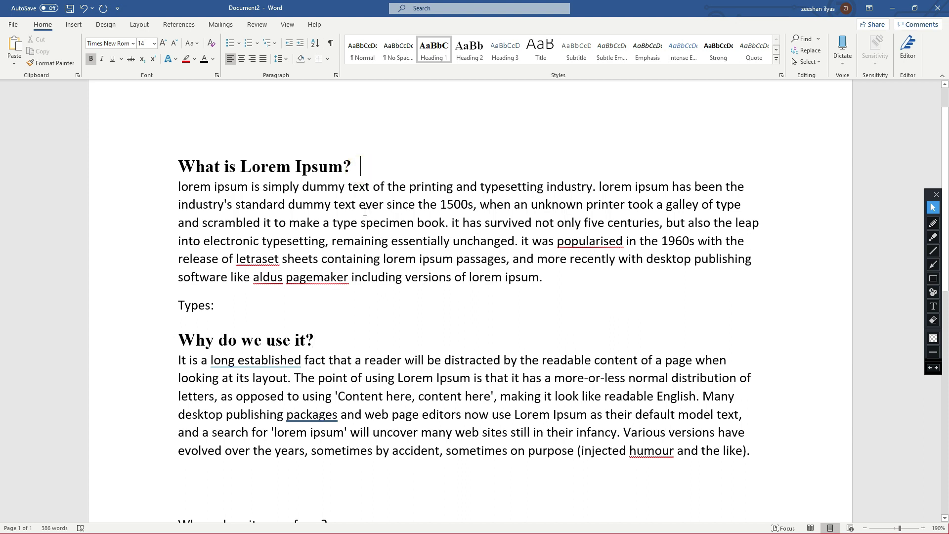
click(450, 224)
key(Return)
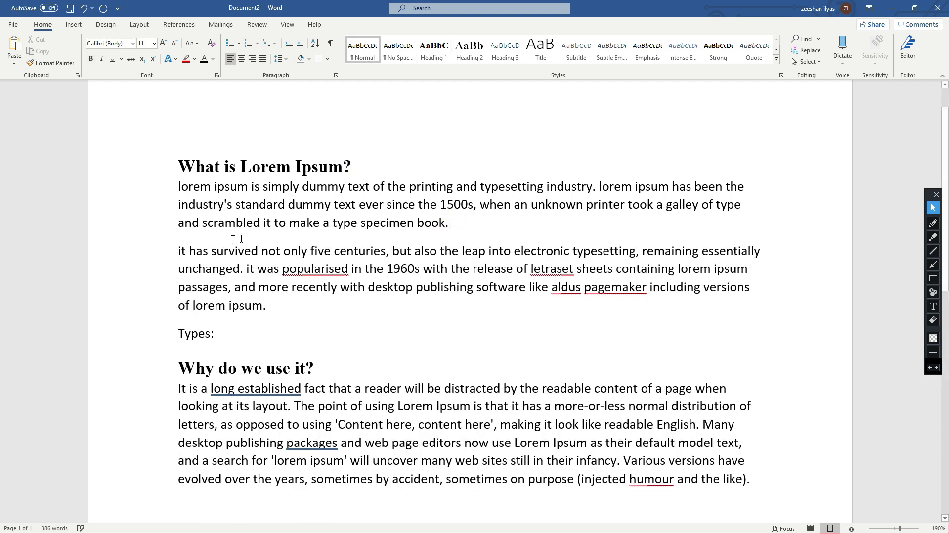
click(181, 250)
key(Return)
click(186, 249)
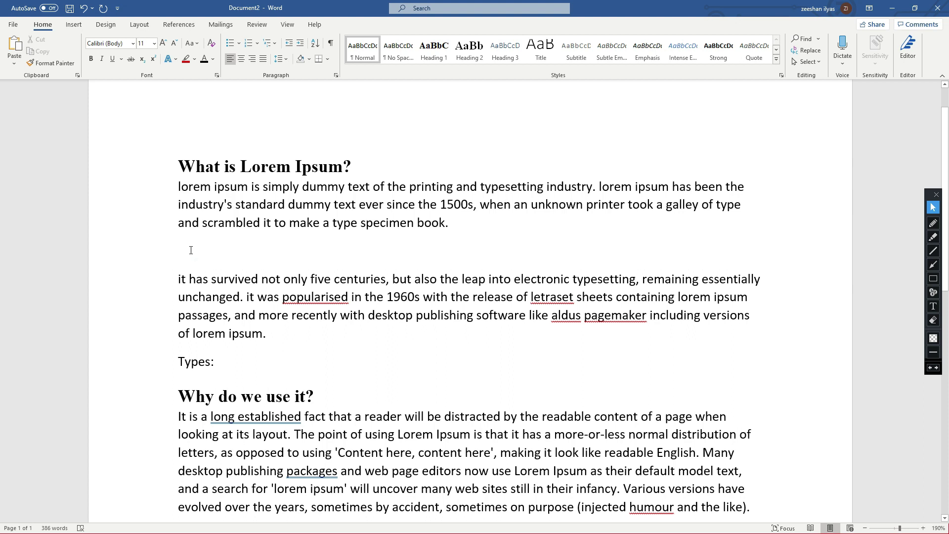
text(introduc)
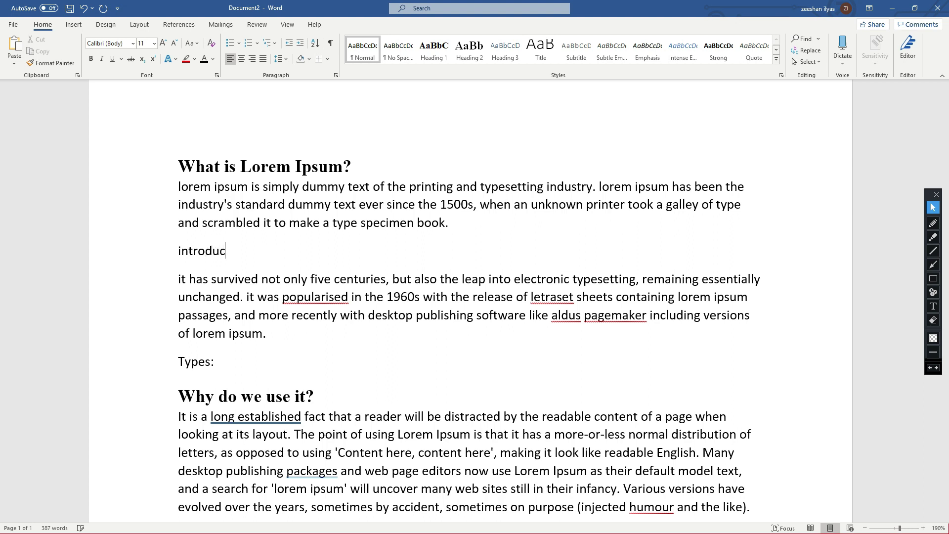
text(tion)
- Apply Heading 2 to 'introduction' and set the Heading 2 style size to 12 pt
drag(176, 251, 259, 249)
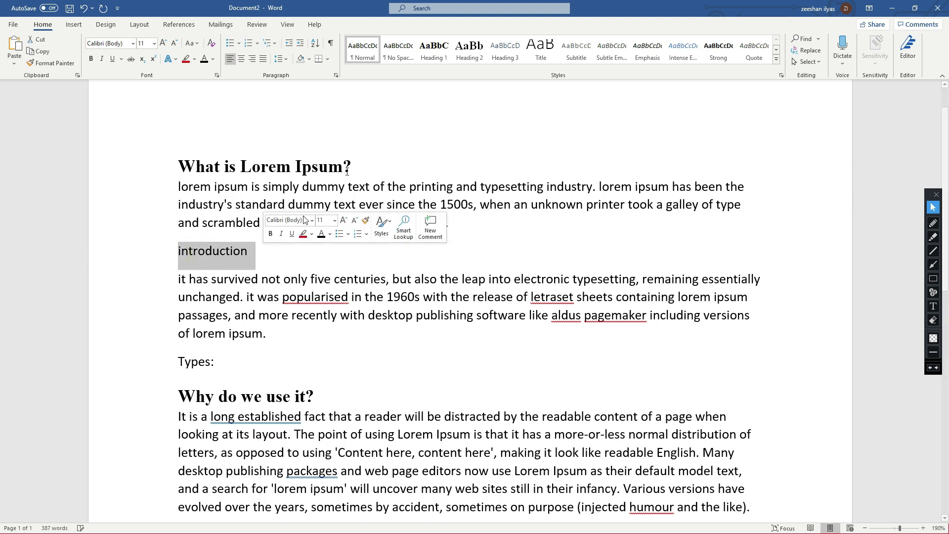
click(458, 60)
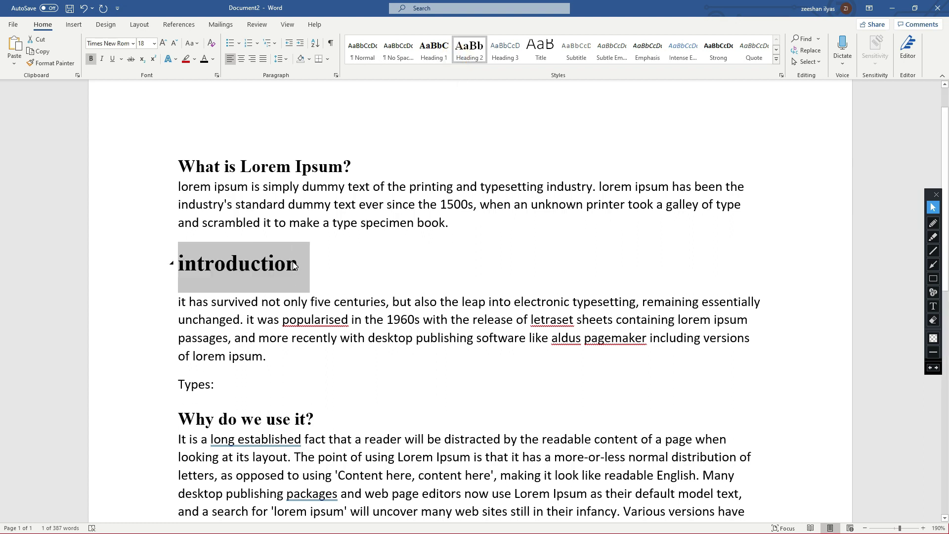
right_click(476, 51)
click(496, 78)
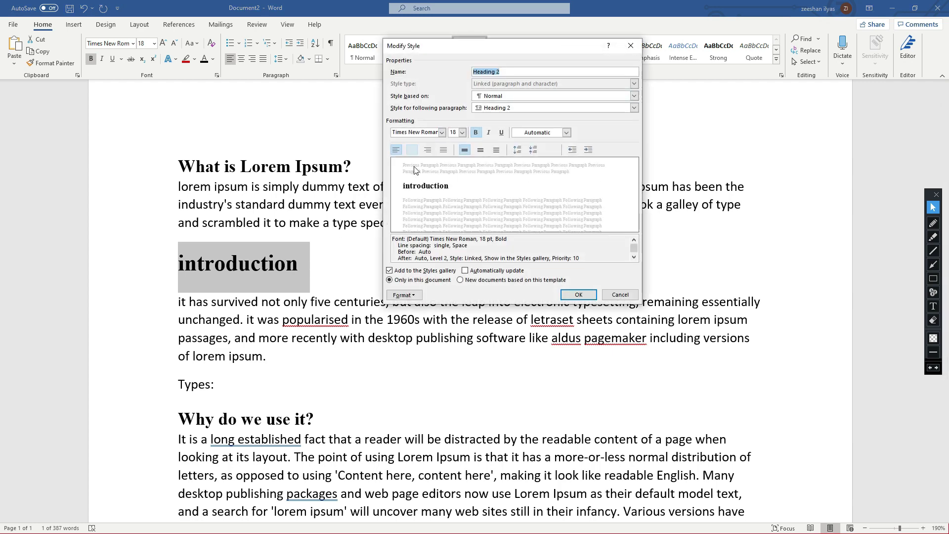
click(462, 133)
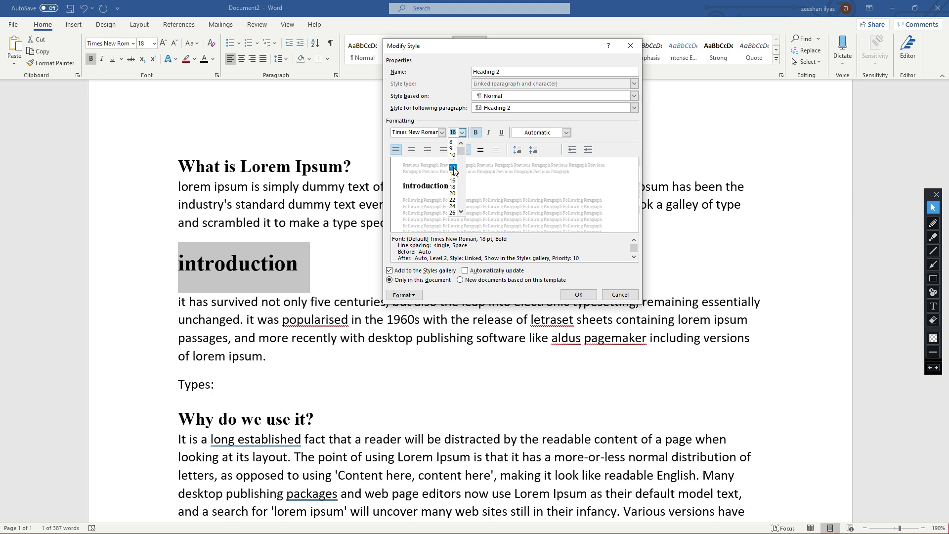
click(453, 167)
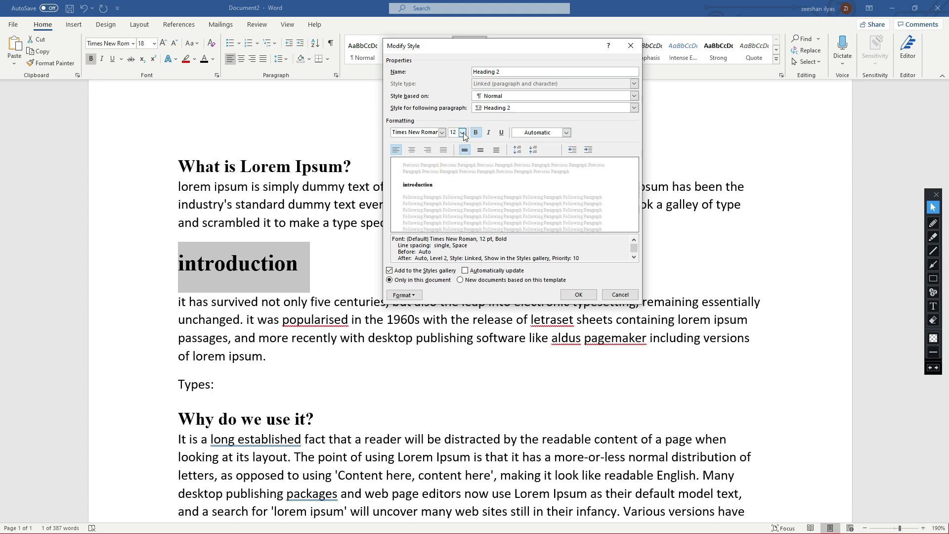
click(584, 295)
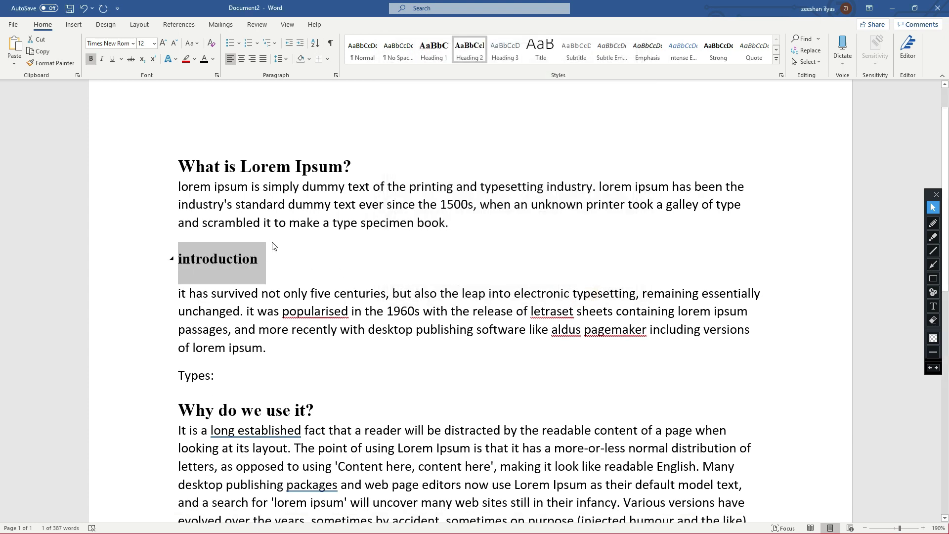
- Make the Heading 2 style italic
right_click(467, 49)
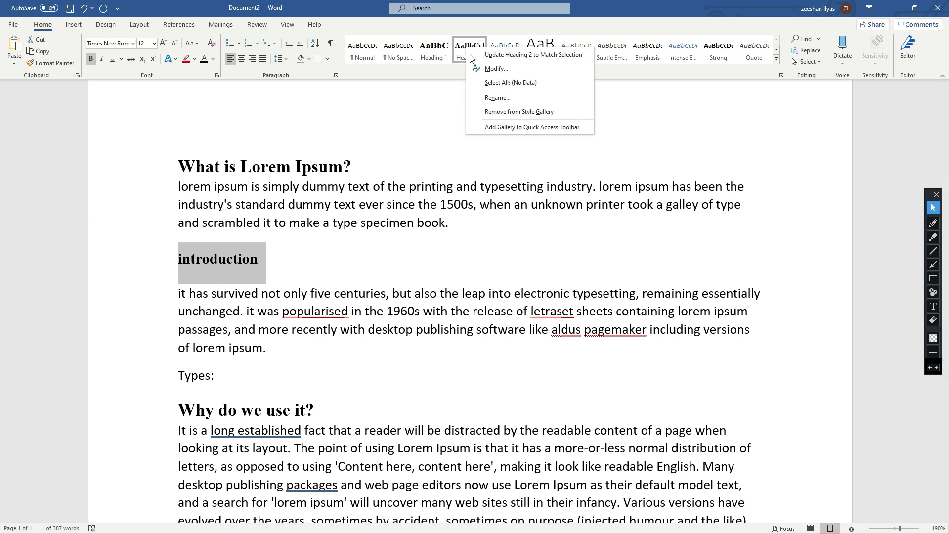
click(493, 69)
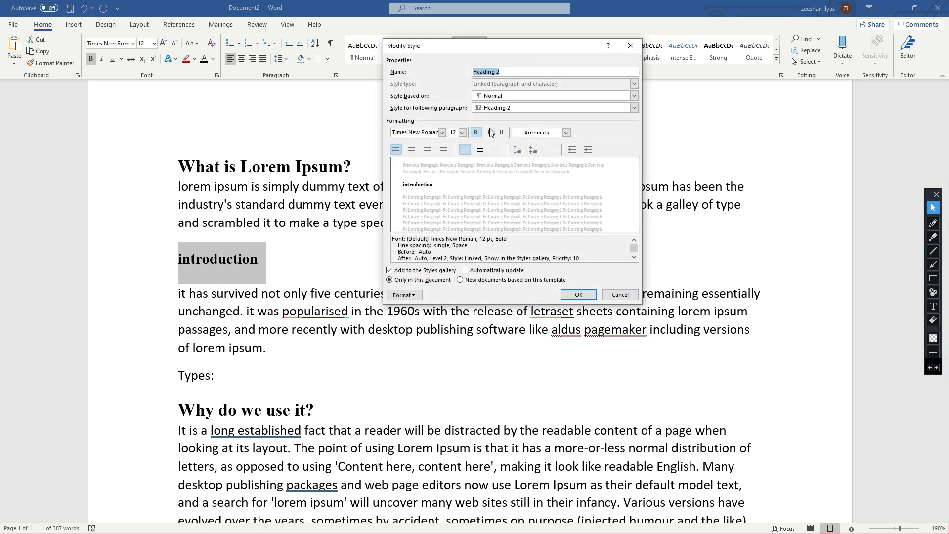
click(489, 133)
click(578, 295)
click(359, 279)
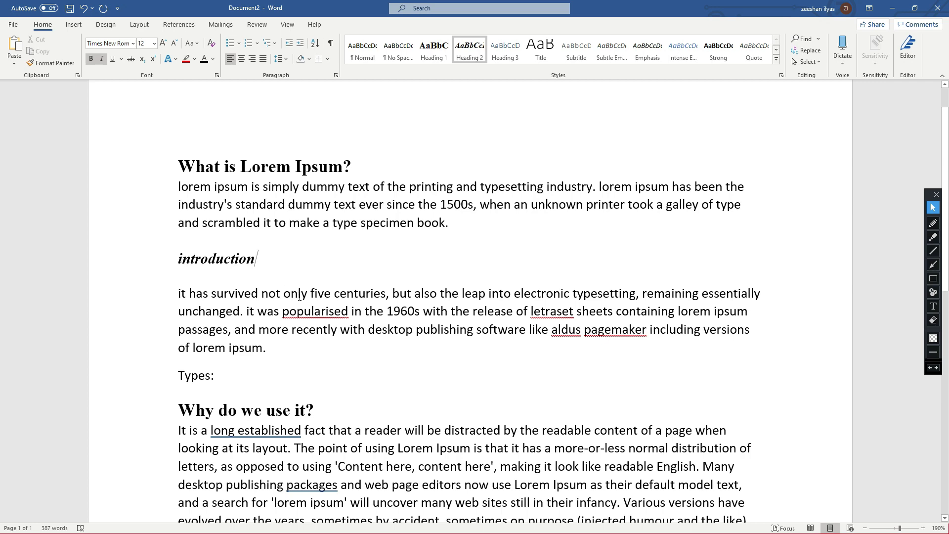
- Add a new 'Background' line below Introduction and select it
key(Return)
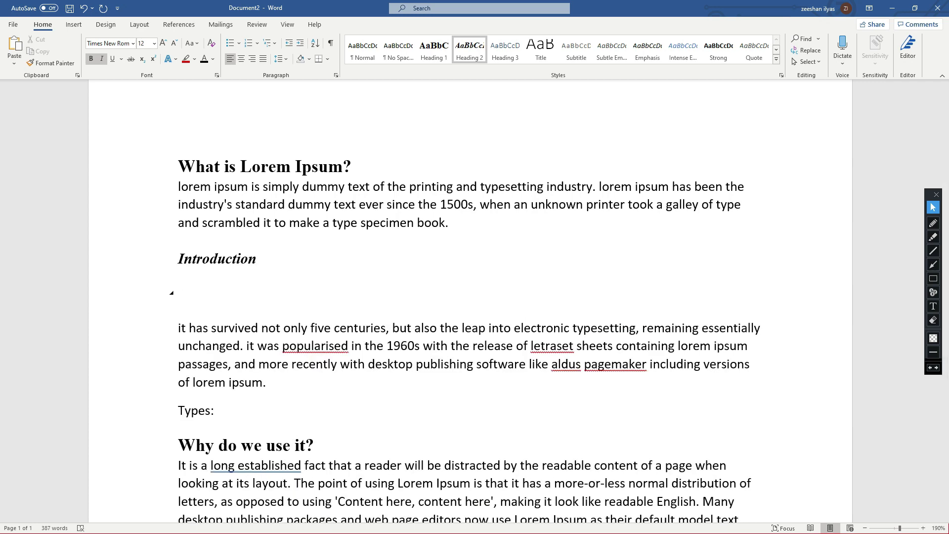
text(BAckgri)
key(BackSpace)
key(BackSpace)
key(BackSpace)
key(BackSpace)
key(BackSpace)
text(ackground)
drag(178, 293, 257, 293)
click(179, 293)
drag(181, 292, 272, 297)
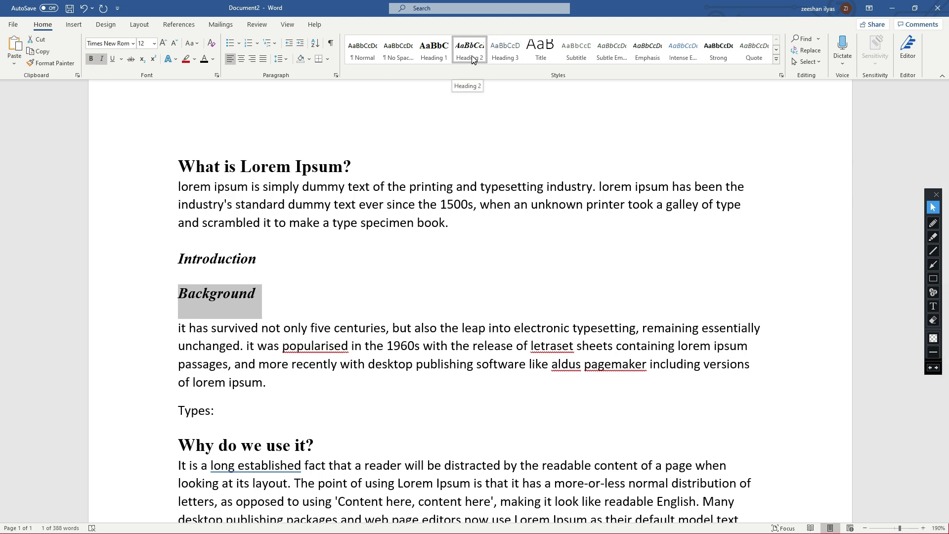
- Modify the Heading 3 style to be bold with a new font colour
right_click(502, 59)
click(530, 78)
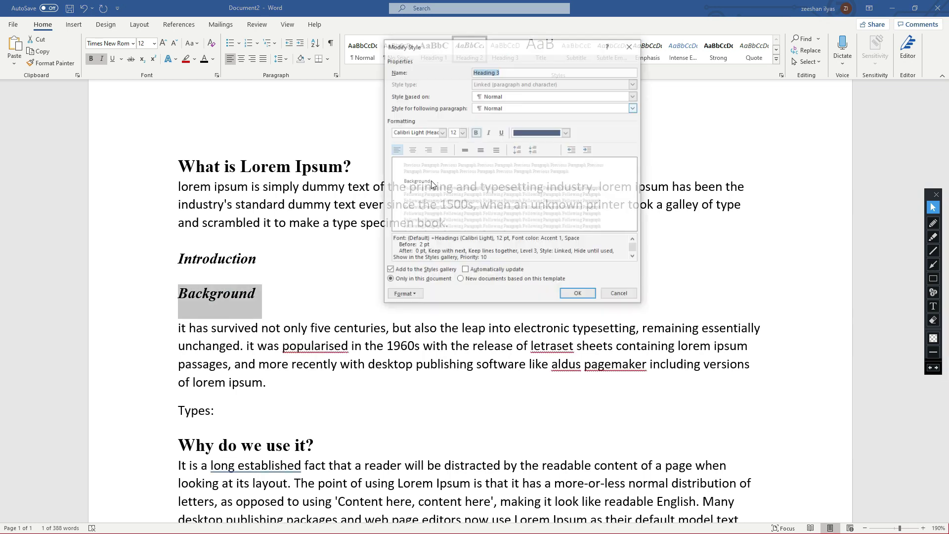
click(476, 133)
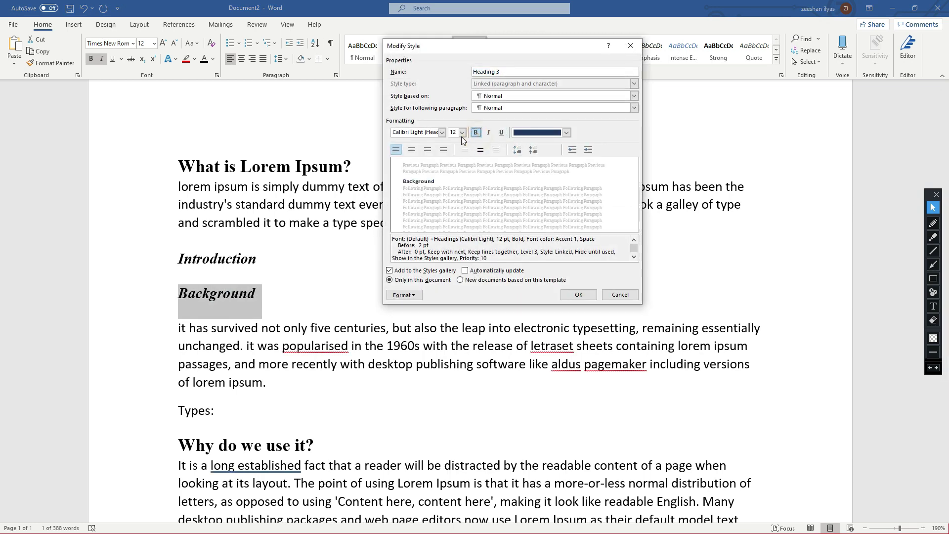
click(566, 132)
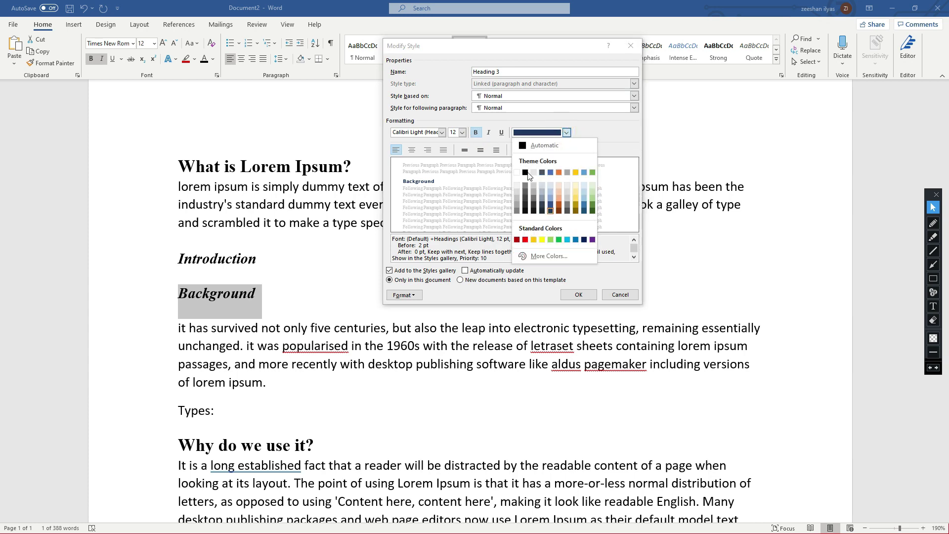
click(526, 160)
click(593, 295)
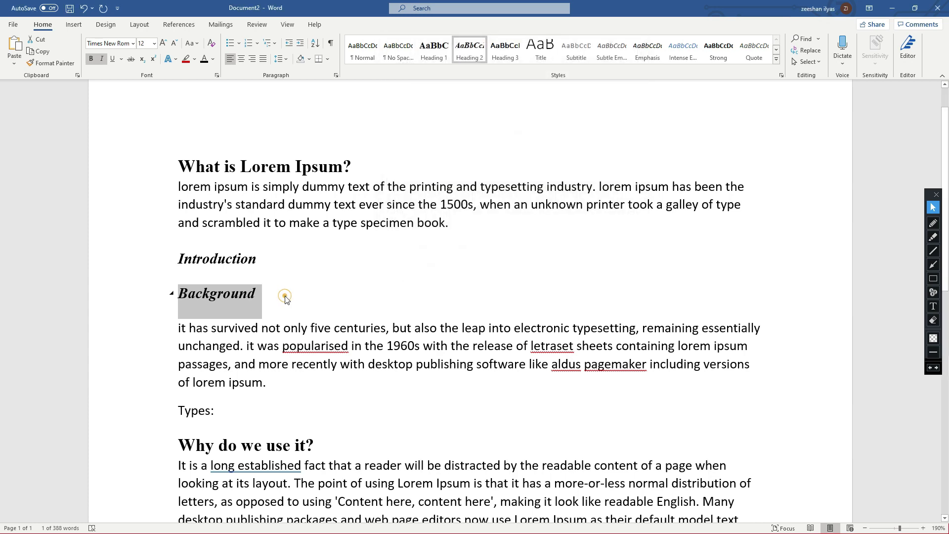
click(285, 296)
drag(182, 258, 198, 259)
click(195, 292)
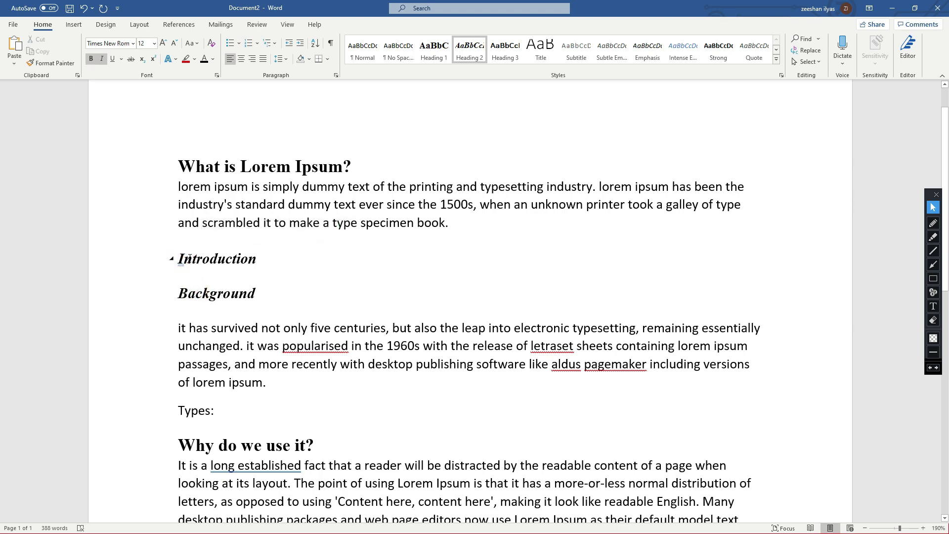
- Turn off Italic in the Heading 2 style so Introduction and Background become plain bold
drag(179, 259, 262, 264)
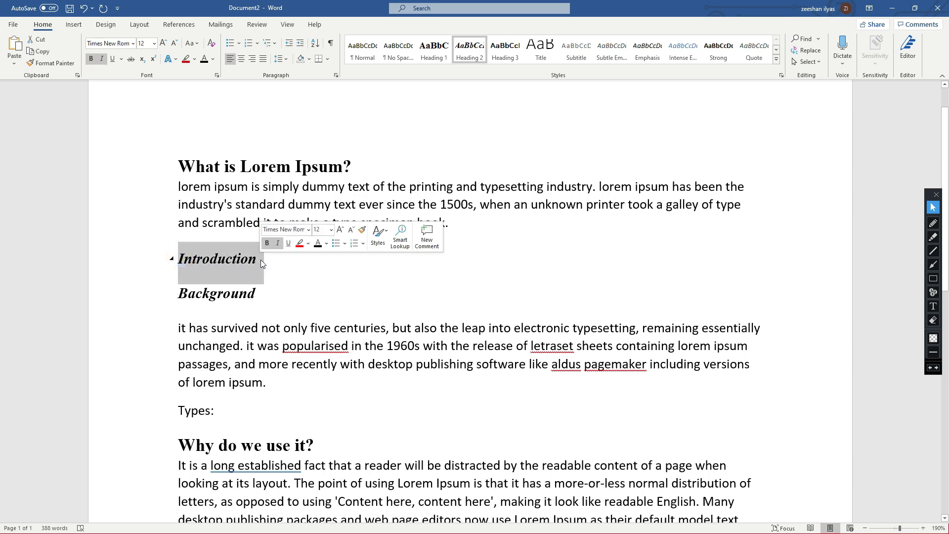
right_click(471, 51)
click(501, 69)
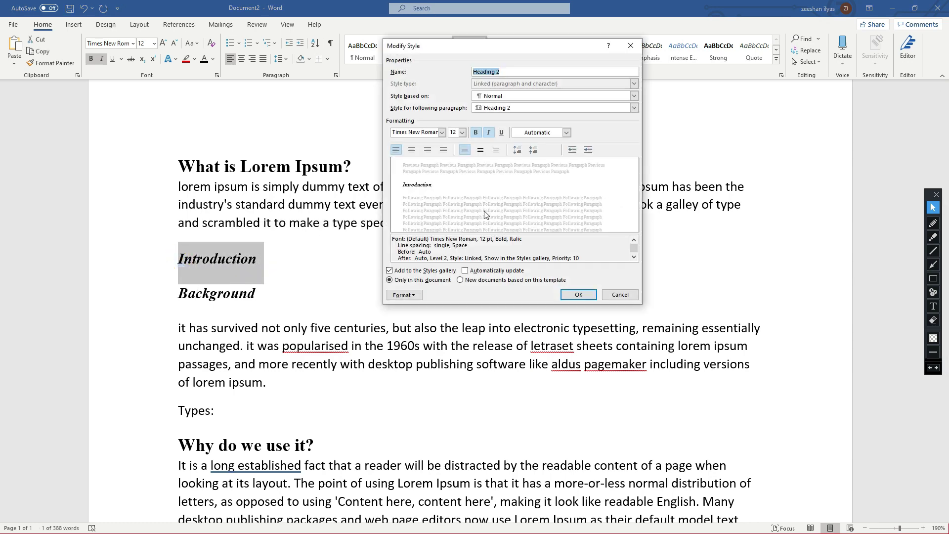
click(488, 132)
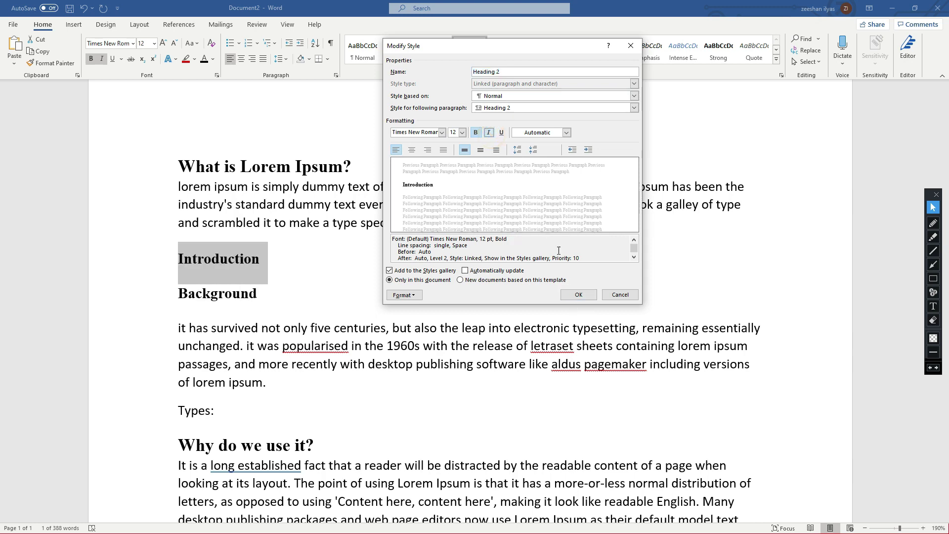
click(577, 295)
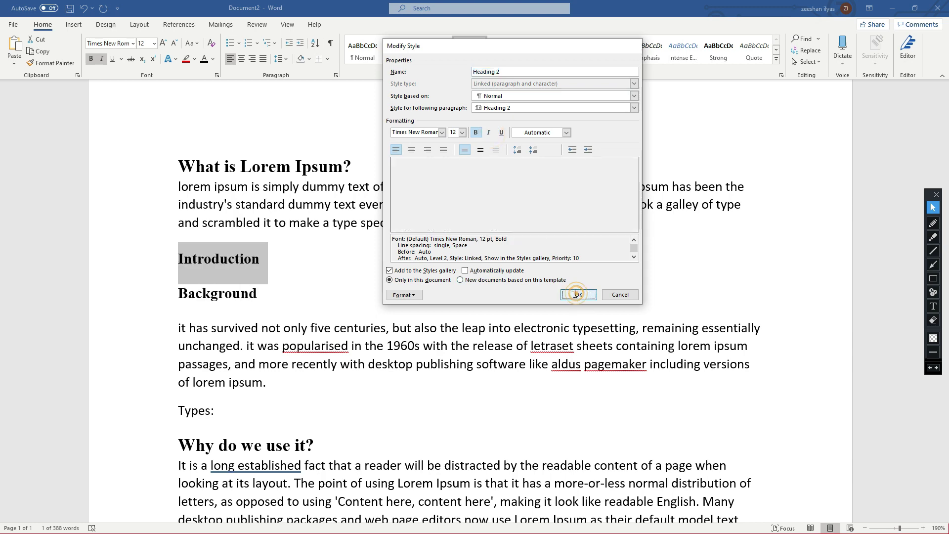
click(232, 301)
drag(264, 295, 175, 296)
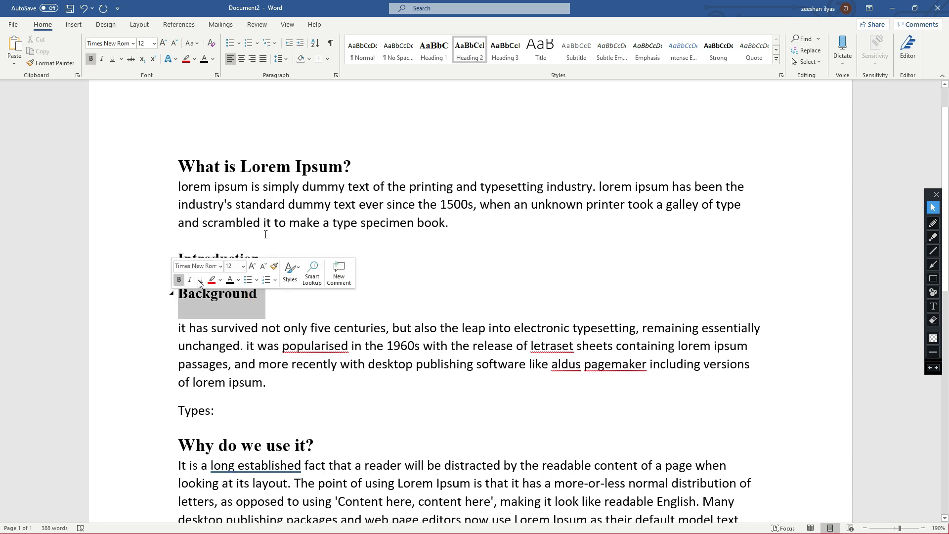
- Modify the Heading 3 style so that it is bold
right_click(512, 63)
click(533, 80)
click(475, 133)
click(578, 294)
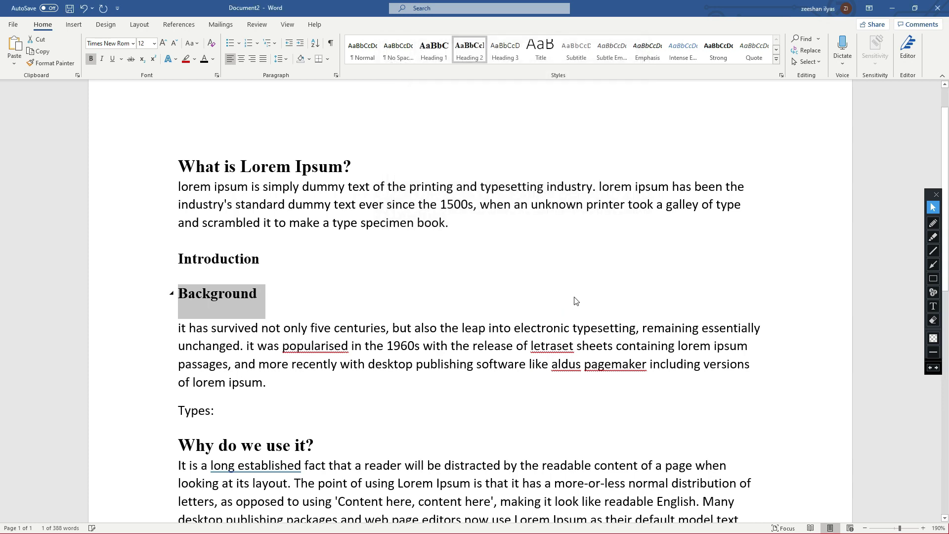
- Remove bold from the Background line and apply the Heading 3 style to it
click(90, 58)
click(282, 263)
click(245, 291)
drag(181, 292, 285, 295)
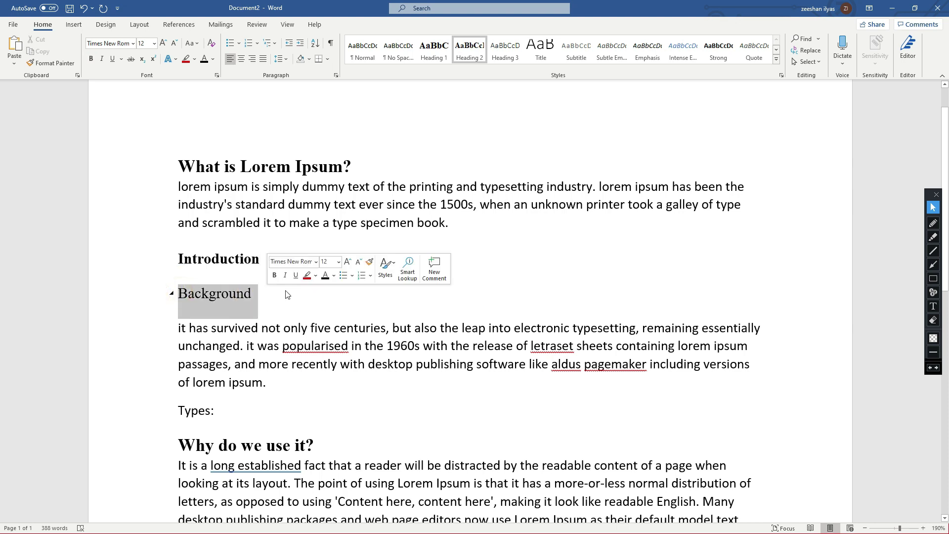
right_click(469, 55)
click(505, 50)
click(254, 292)
drag(255, 294, 178, 294)
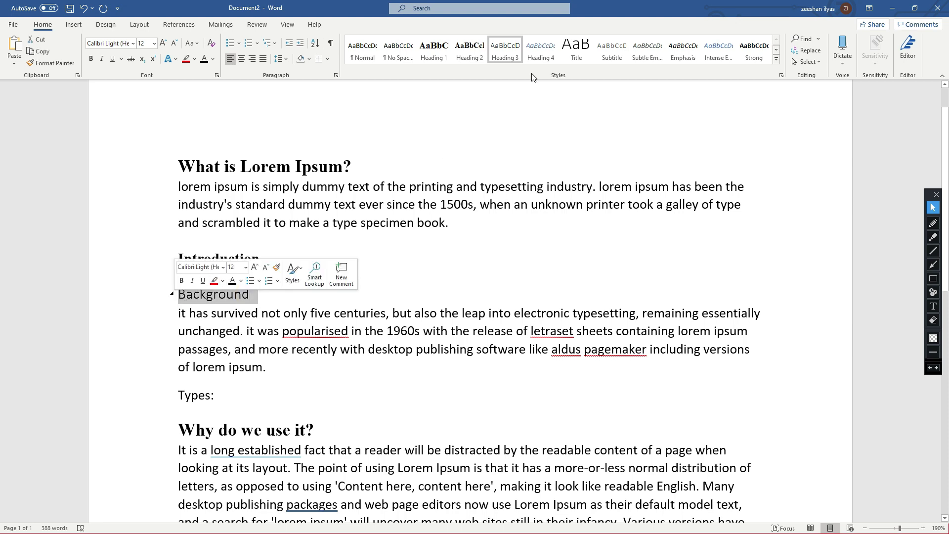
click(256, 299)
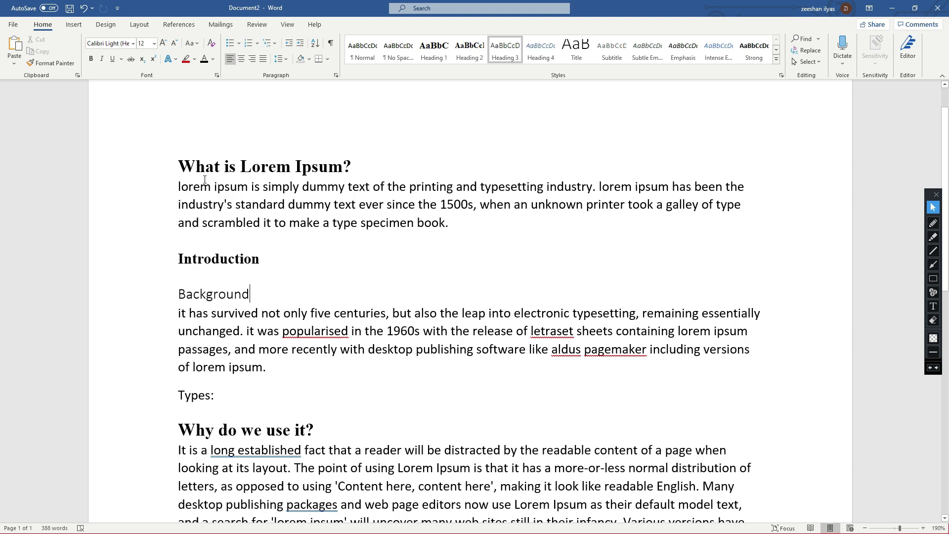
- Collapse the 'Why do we use it?' heading so its body paragraph is hidden
drag(192, 166, 308, 173)
drag(214, 256, 280, 272)
click(268, 314)
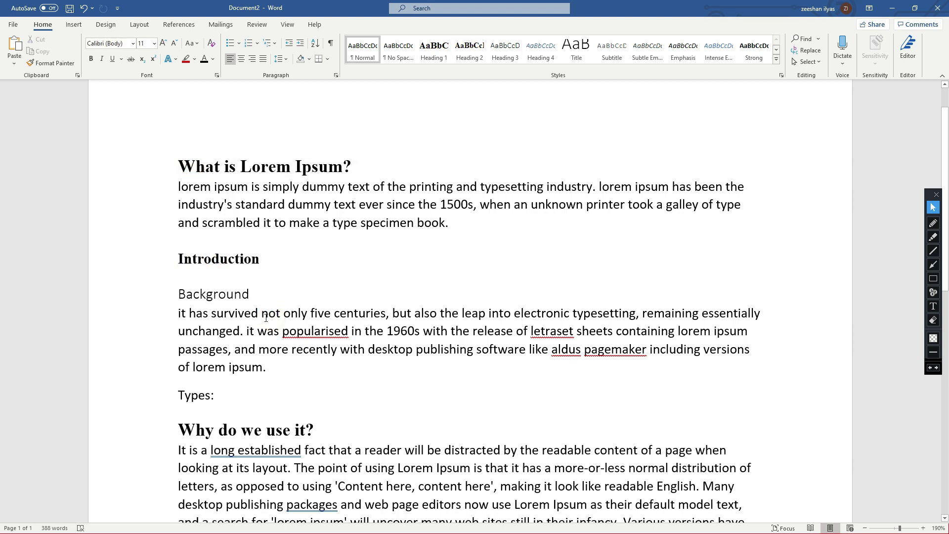
click(256, 293)
click(266, 430)
click(172, 430)
click(216, 431)
- Select the first body paragraph under 'What is Lorem Ipsum?'
scroll(254, 375, down, 3)
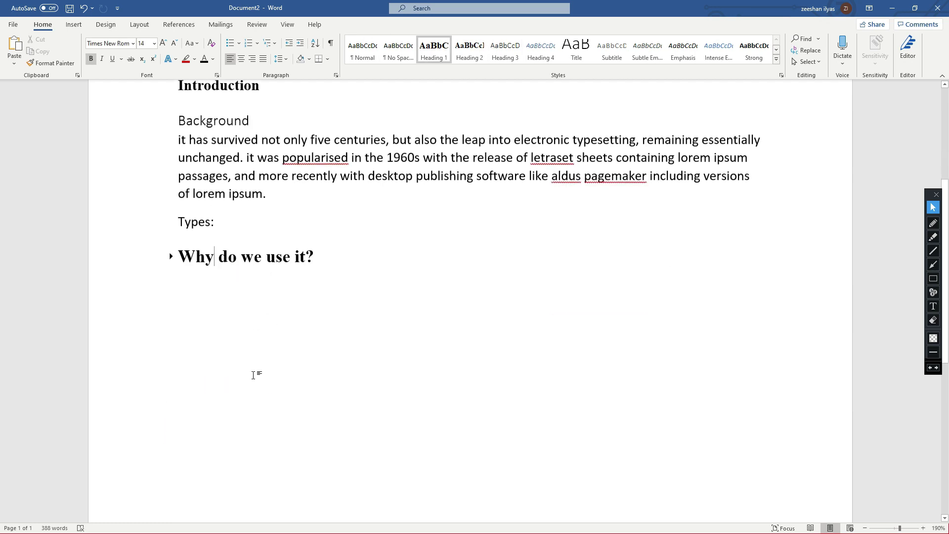
drag(199, 257, 282, 257)
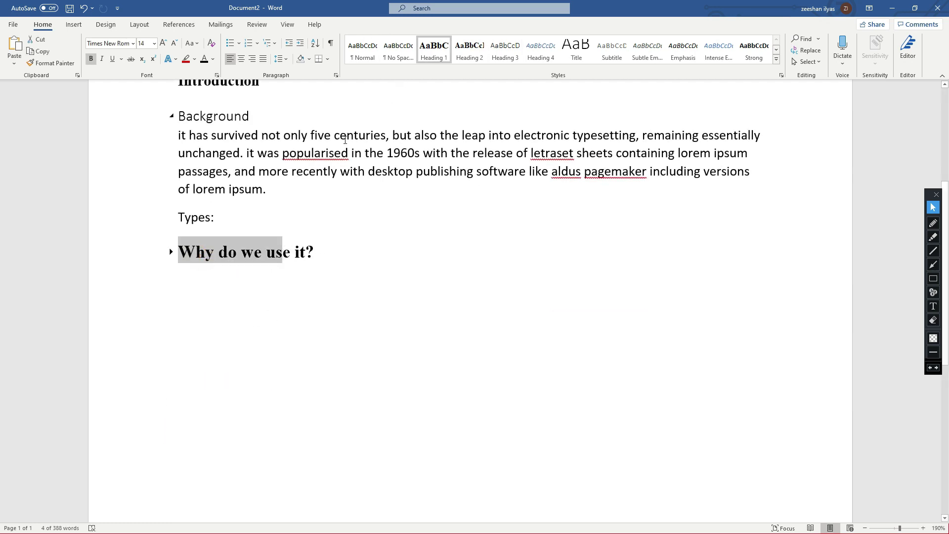
scroll(329, 156, up, 2)
scroll(329, 155, up, 2)
drag(179, 233, 454, 277)
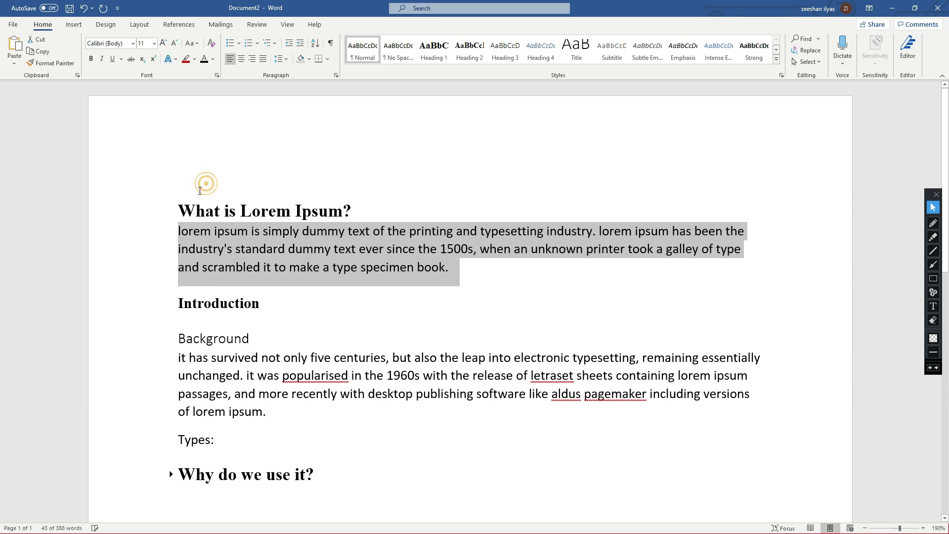
- Insert a Title-style line reading 'Word Tutorial' above 'What is Lorem Ipsum?'
click(205, 210)
click(179, 207)
key(Return)
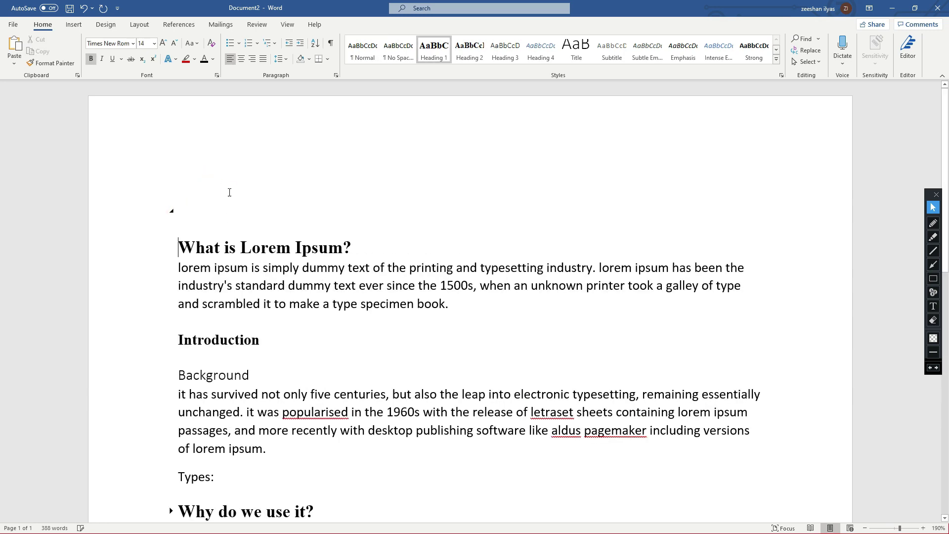
click(578, 61)
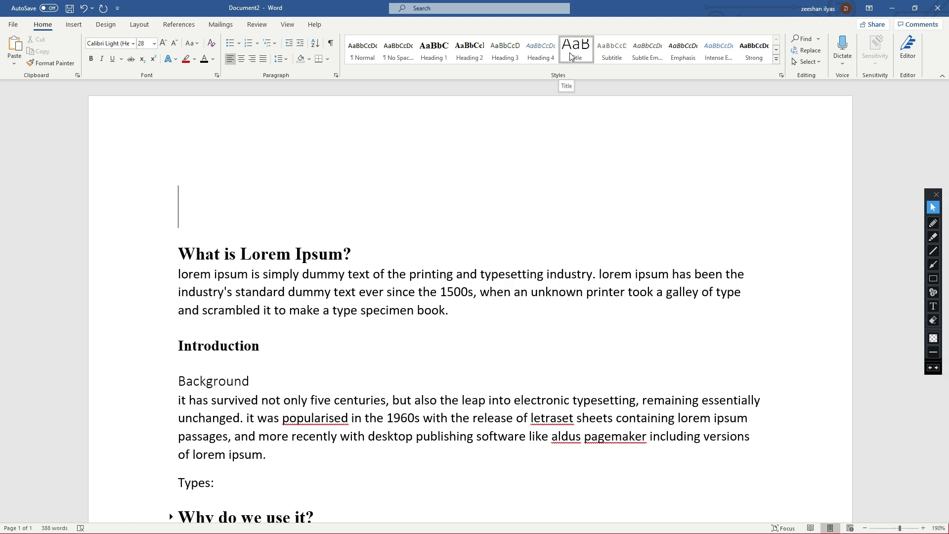
text(W)
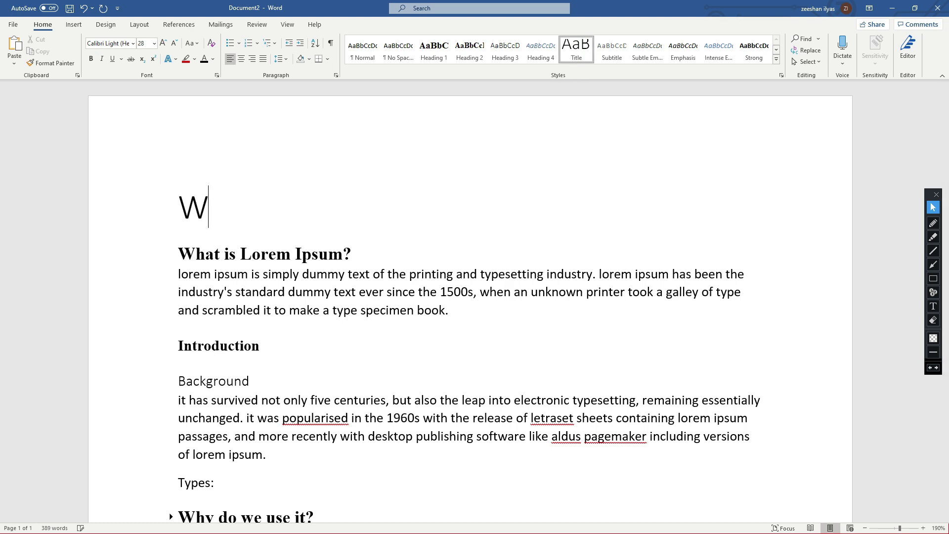
text(ord Tu)
text(torail)
key(BackSpace)
key(BackSpace)
key(BackSpace)
text(ial)
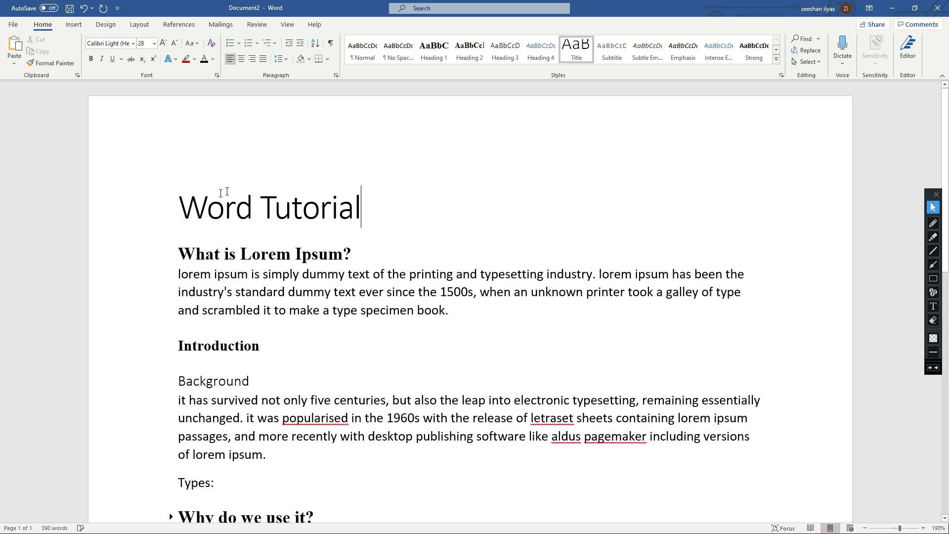
- Make the 'Word Tutorial' title bold
drag(187, 204, 380, 208)
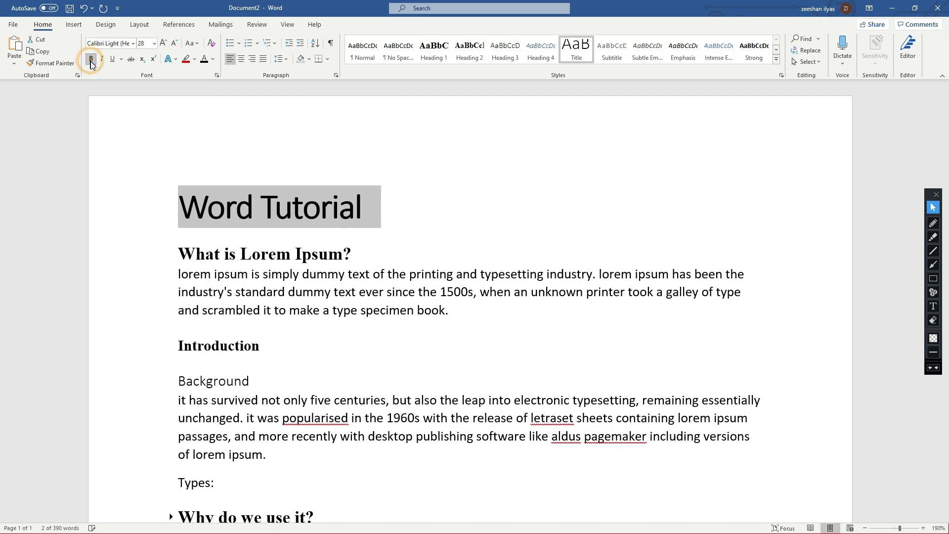
click(277, 214)
click(371, 218)
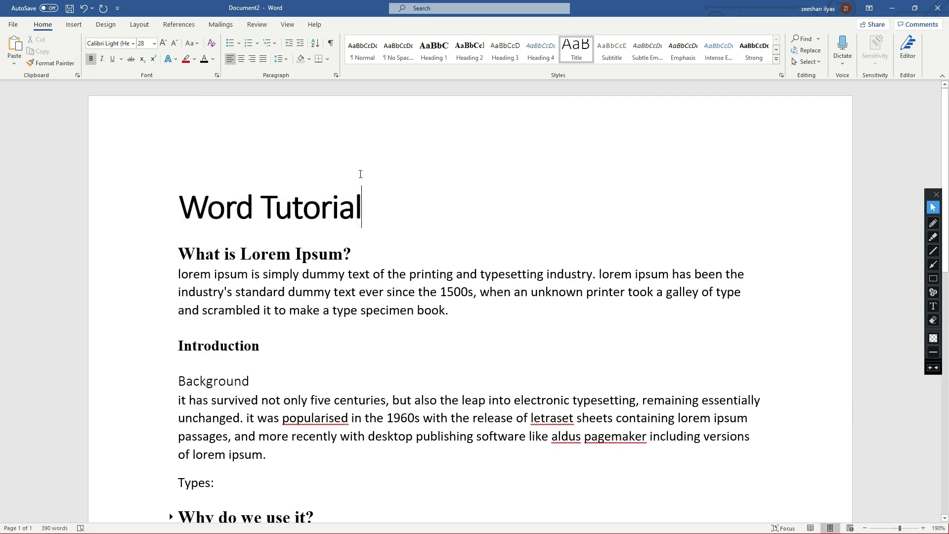
scroll(346, 182, down, 3)
scroll(279, 159, up, 1)
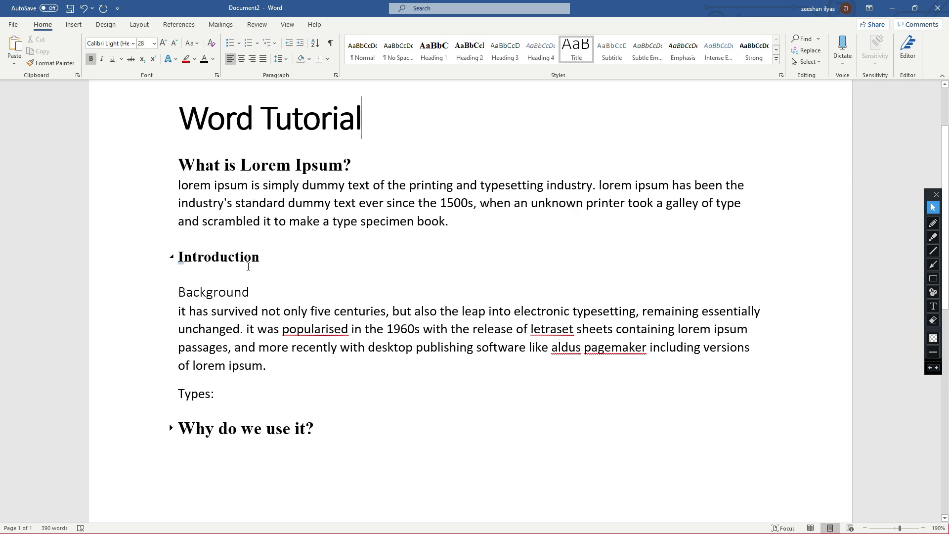
- Expand 'Why do we use it?' and make the 'A' line a Heading 1
scroll(282, 363, down, 10)
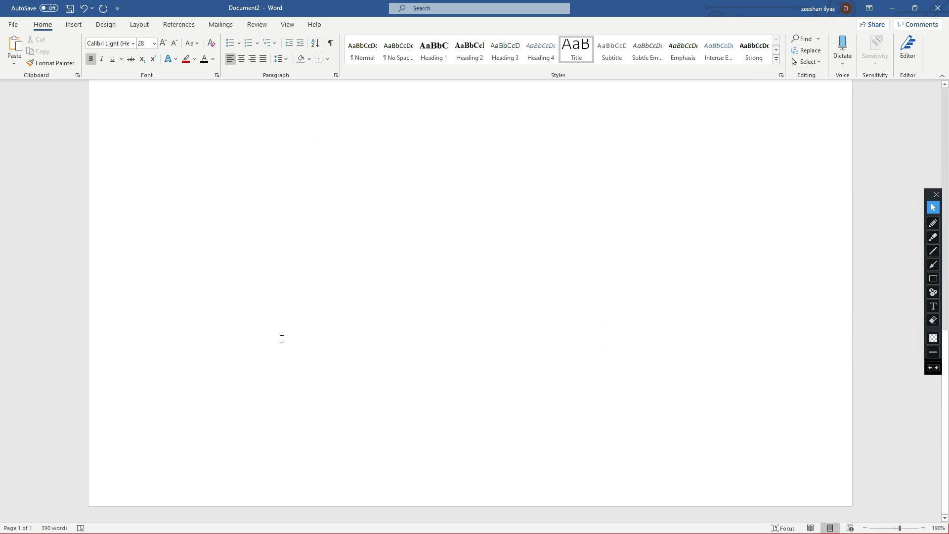
scroll(282, 345, up, 5)
click(320, 301)
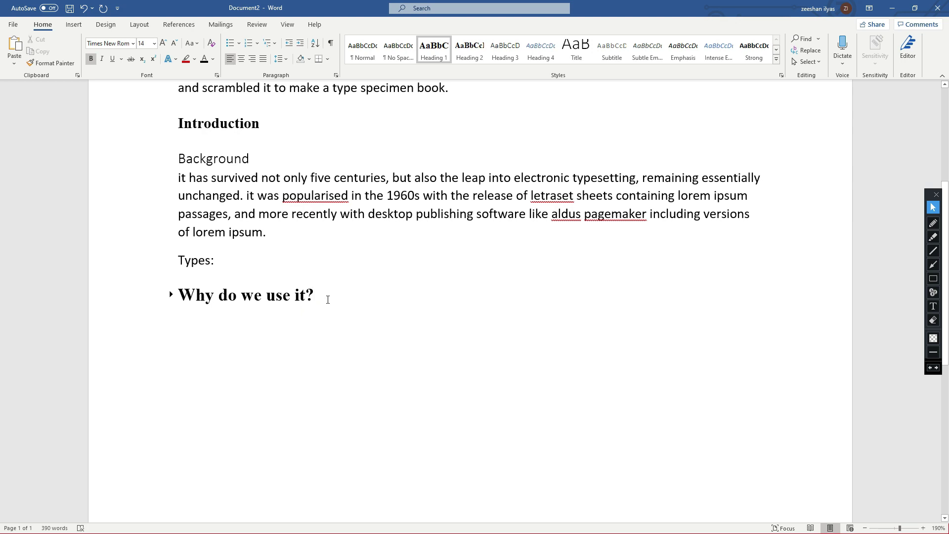
key(Return)
click(247, 435)
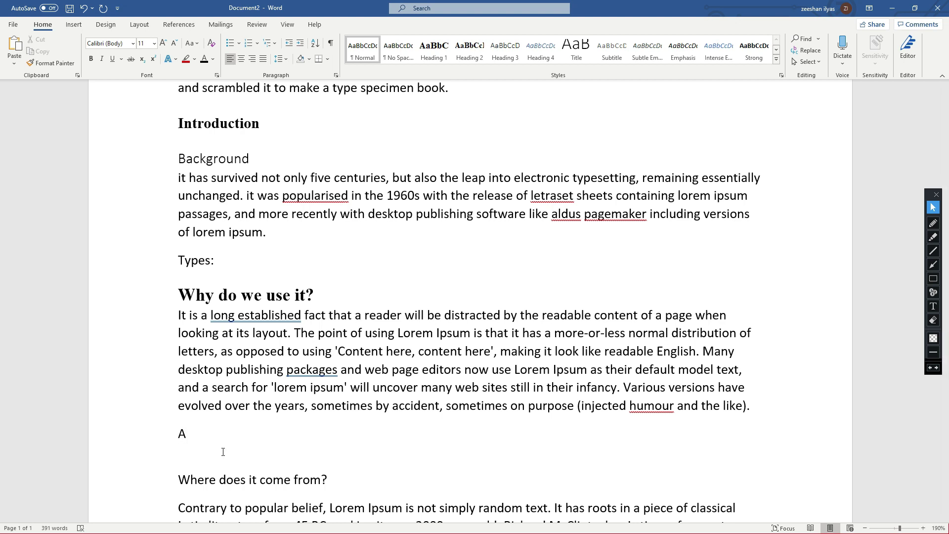
double_click(183, 431)
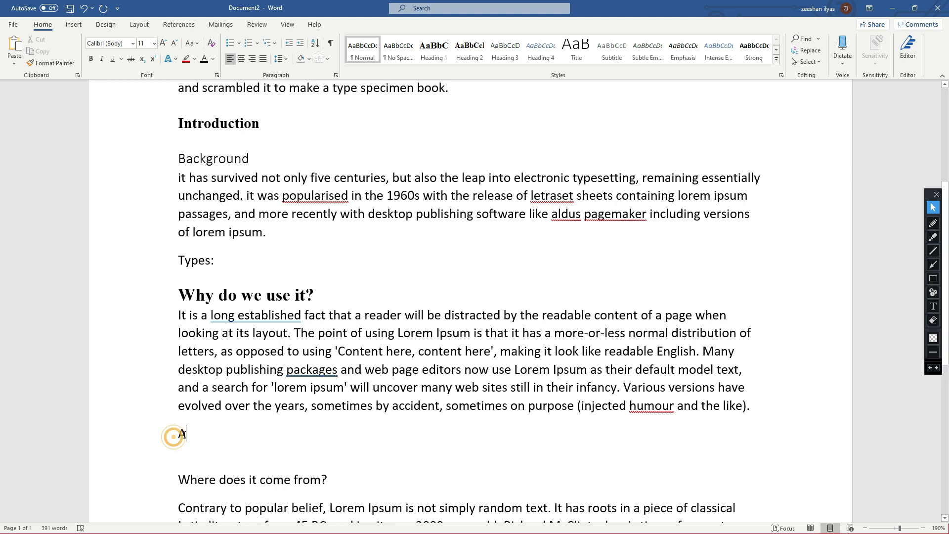
click(438, 58)
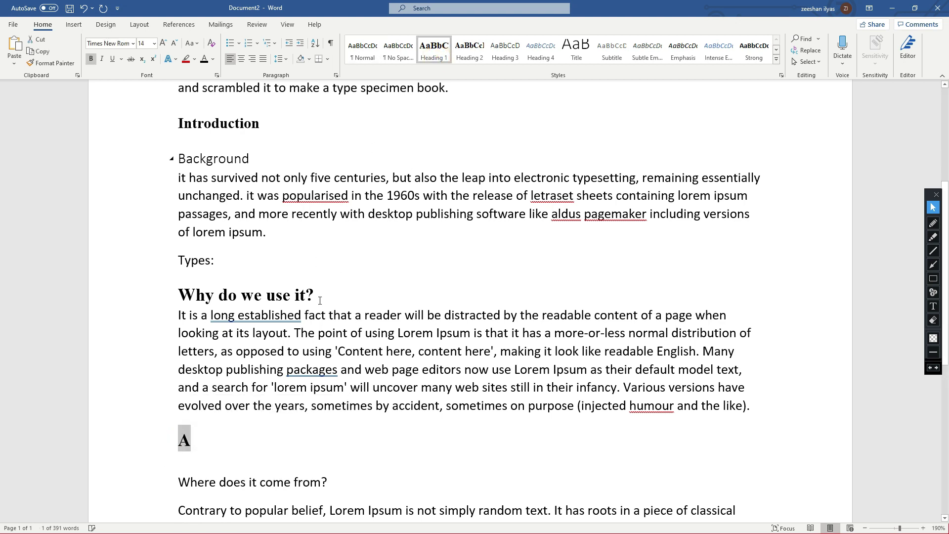
- Add a line 'aa' below A and style it Heading 2
click(246, 441)
key(Return)
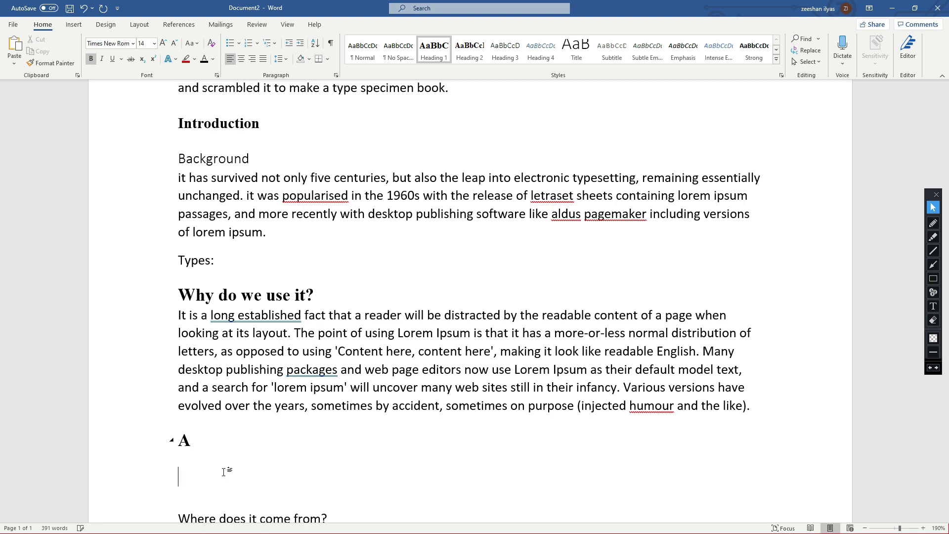
text(aa)
double_click(188, 475)
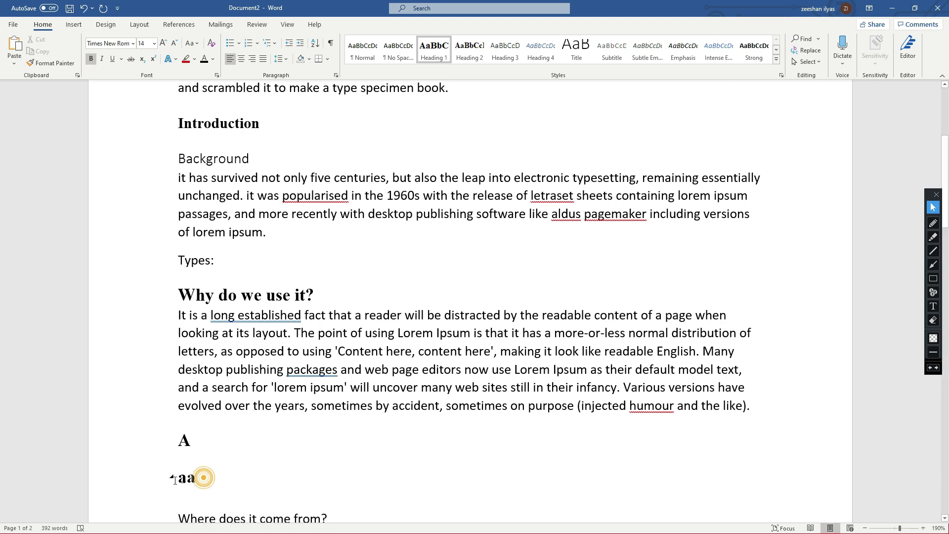
click(469, 49)
- Add empty lines after aa and set that text to the Normal style
scroll(346, 297, down, 5)
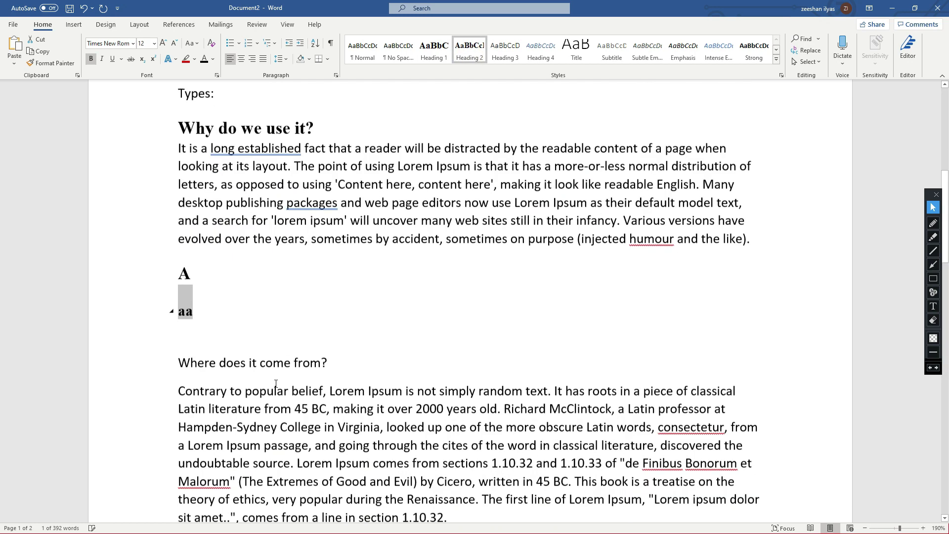
click(224, 327)
key(Return)
key(Return)
key(Return)
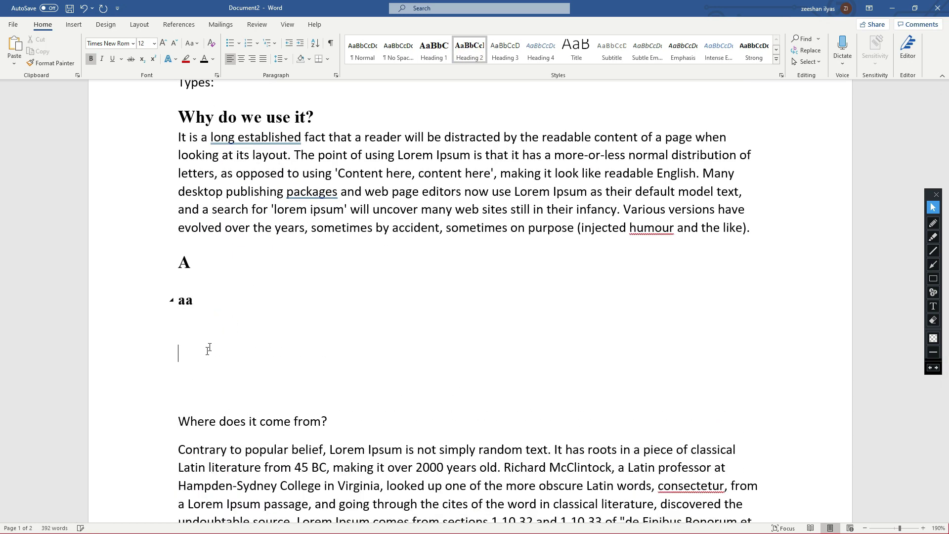
drag(178, 320, 185, 395)
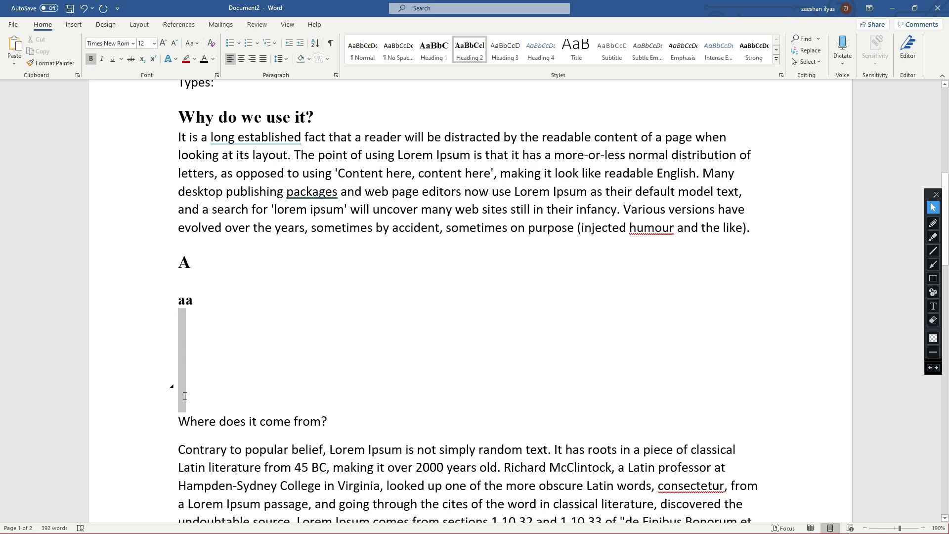
click(363, 51)
click(179, 333)
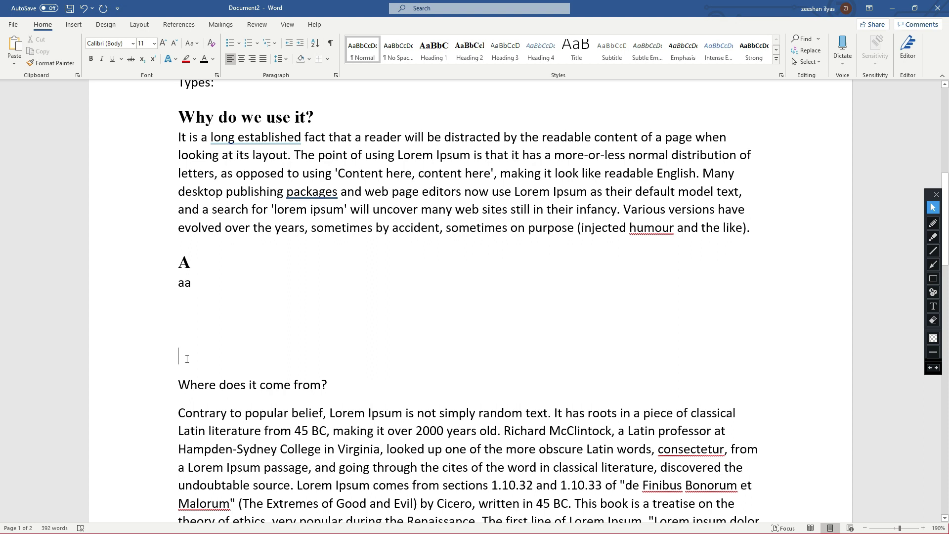
- Type 'B' as a Heading 1 and start a new line below it
text(B)
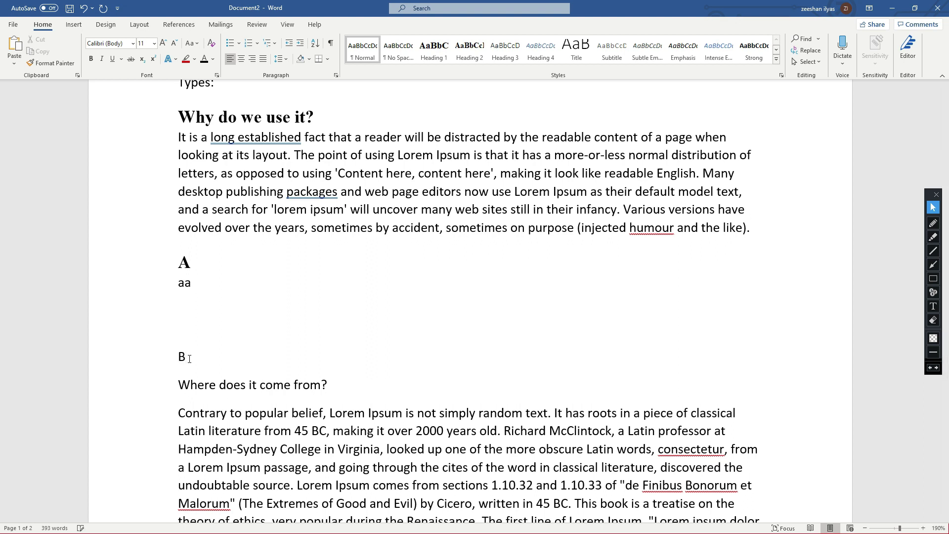
click(439, 54)
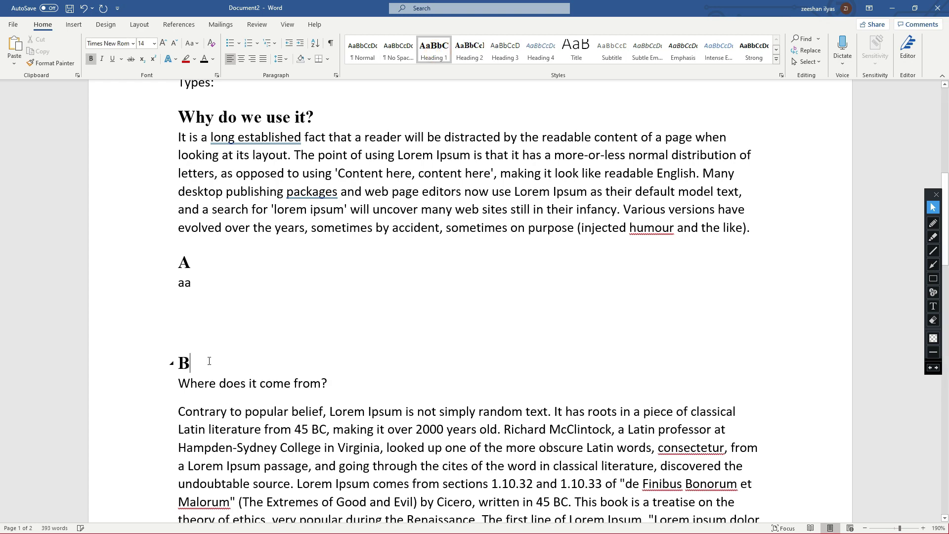
key(Return)
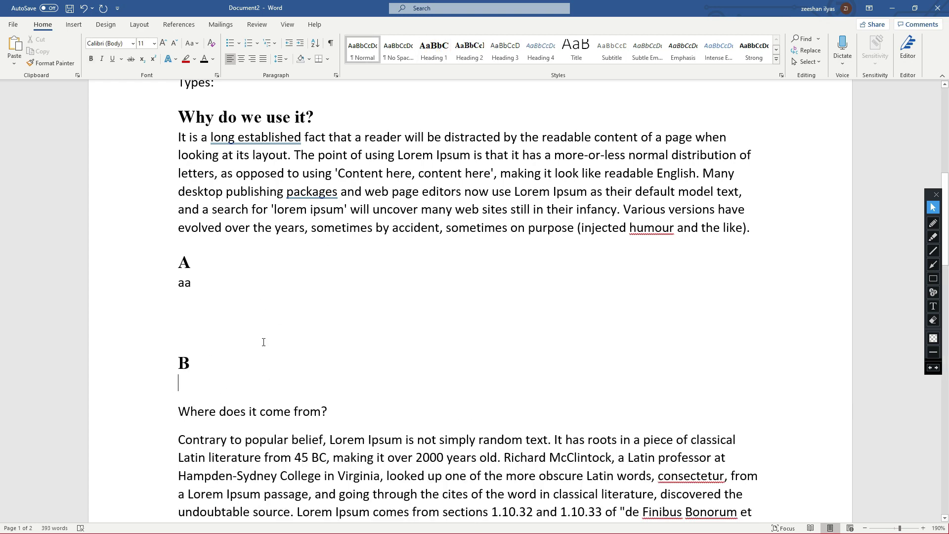
text(bb)
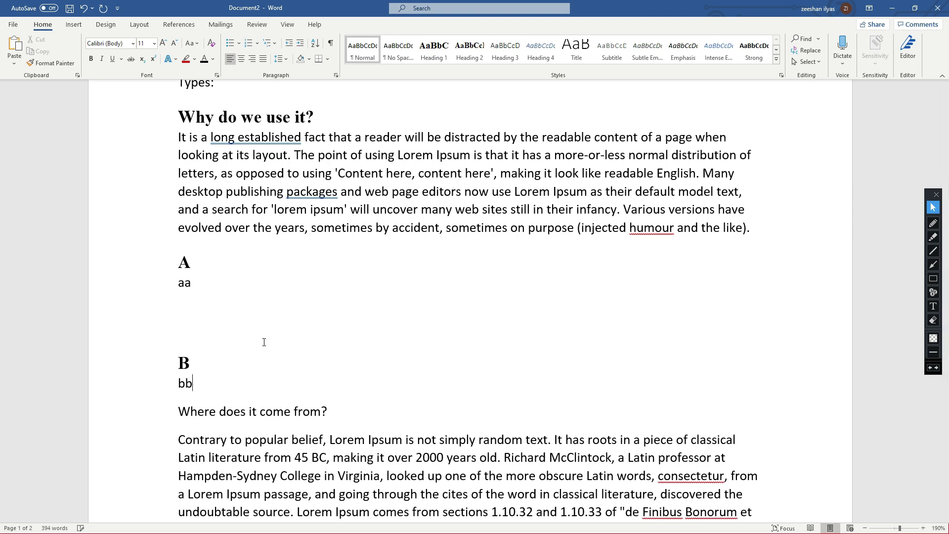
- Make 'bb' a Heading 2 and add 'bbbbb' as a Heading 3
click(481, 57)
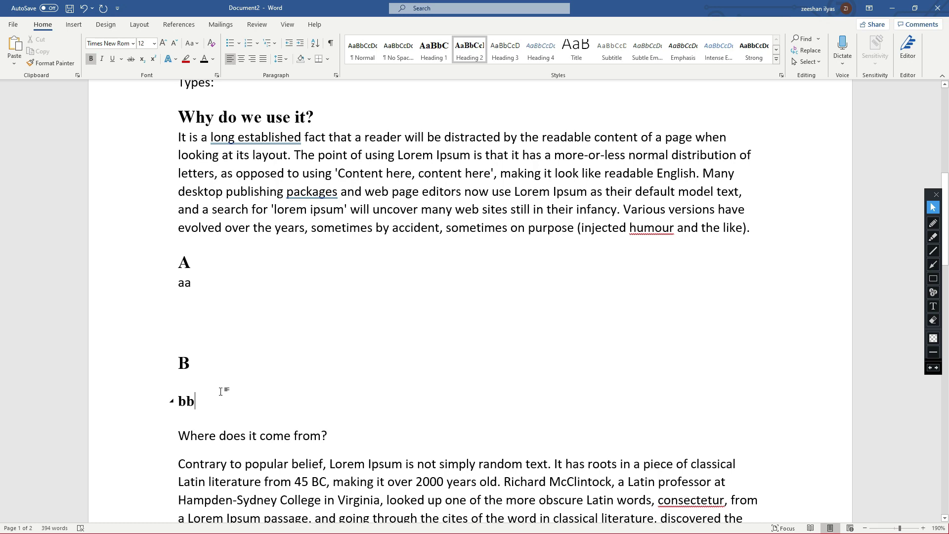
key(Return)
text(bbbbb)
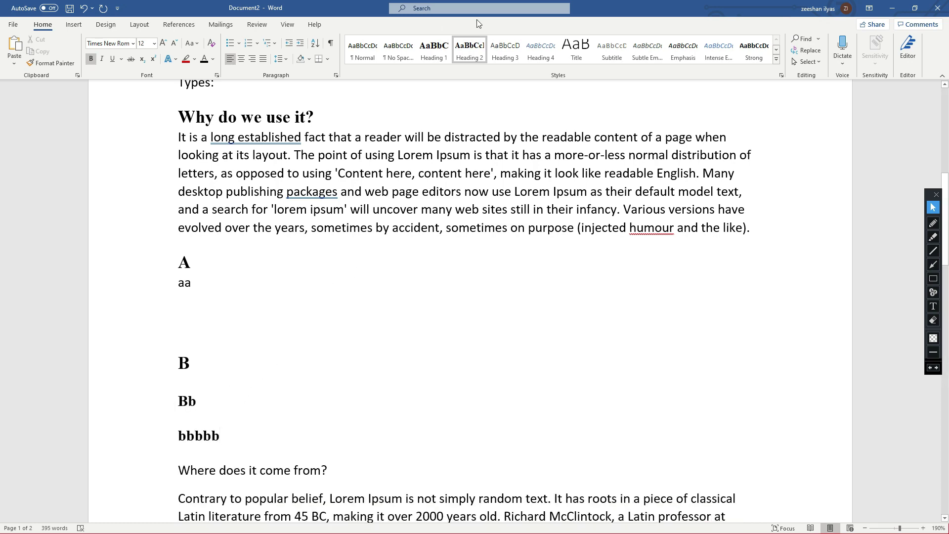
click(506, 54)
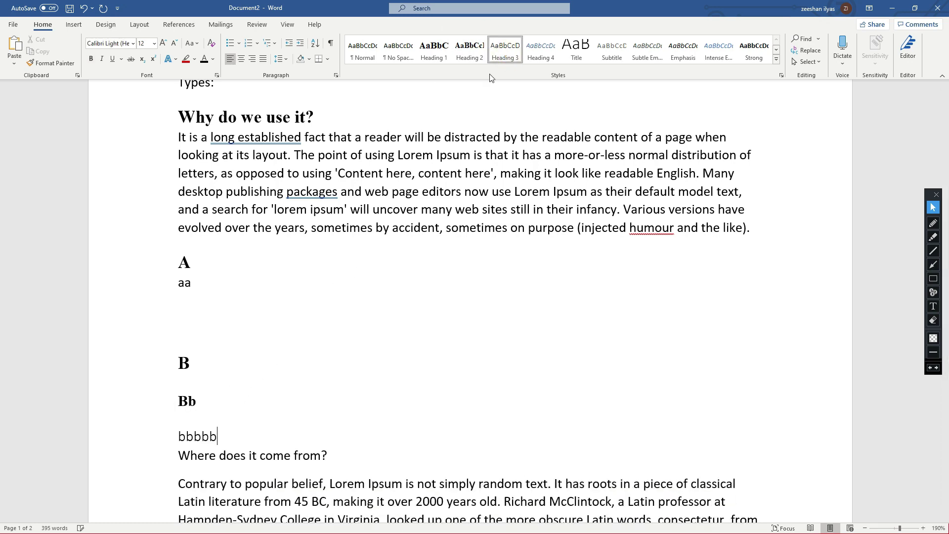
scroll(235, 321, up, 1)
scroll(237, 189, up, 1)
- Add blank lines after 'Types:' and split the paragraph after 'and a search'
click(230, 170)
key(Return)
key(Return)
key(Return)
key(Return)
key(Return)
key(Return)
key(Return)
key(Return)
key(Return)
key(Return)
key(Return)
key(Return)
key(Return)
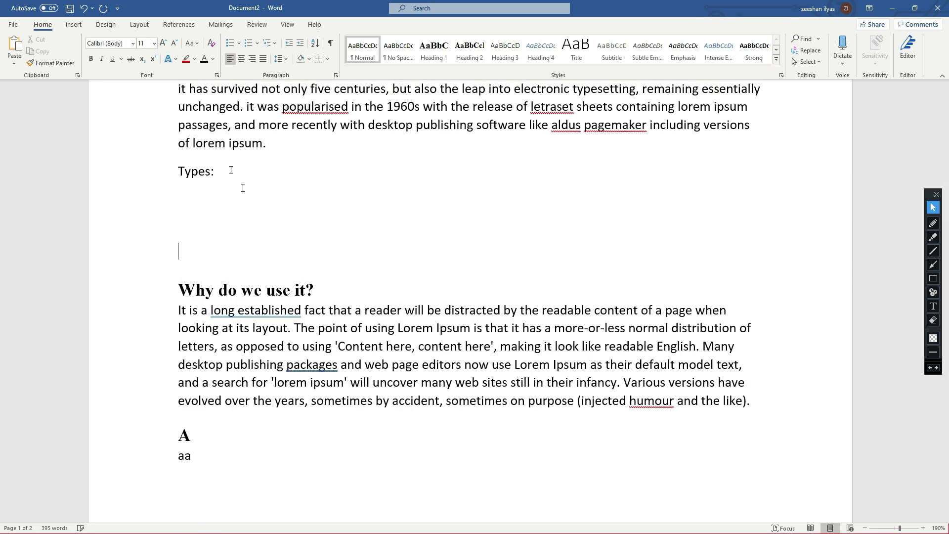
scroll(248, 248, down, 6)
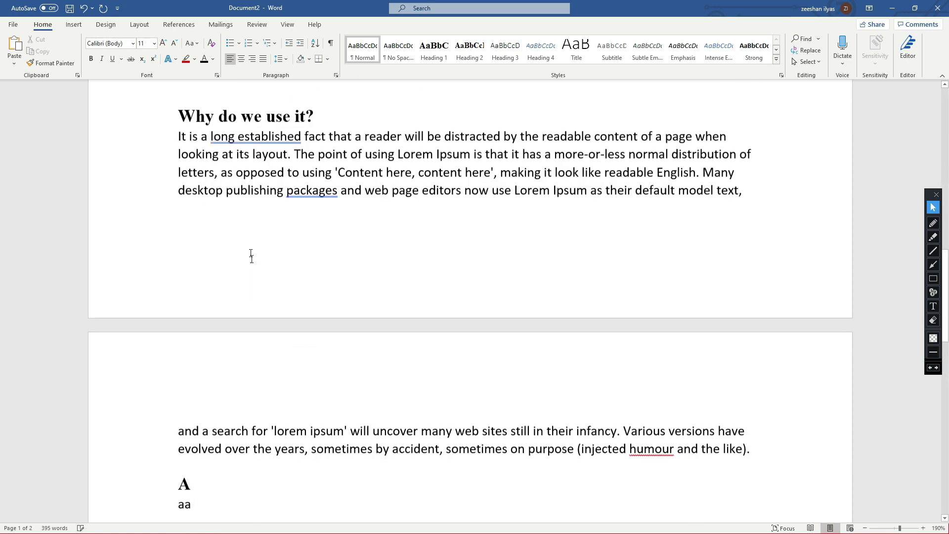
click(249, 295)
key(Return)
key(Return)
key(Return)
key(Return)
key(Return)
- Split the line after the word 'the' to add more blank lines below aa
key(Return)
key(Return)
key(Return)
key(Return)
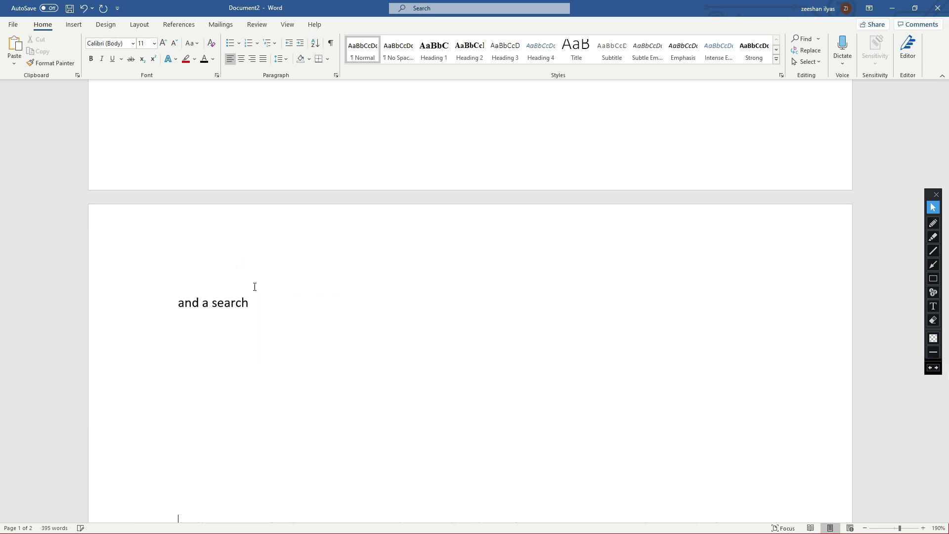
scroll(248, 297, down, 10)
scroll(240, 173, up, 3)
click(230, 170)
click(197, 105)
key(Return)
key(Return)
key(Return)
key(Return)
key(Return)
key(Return)
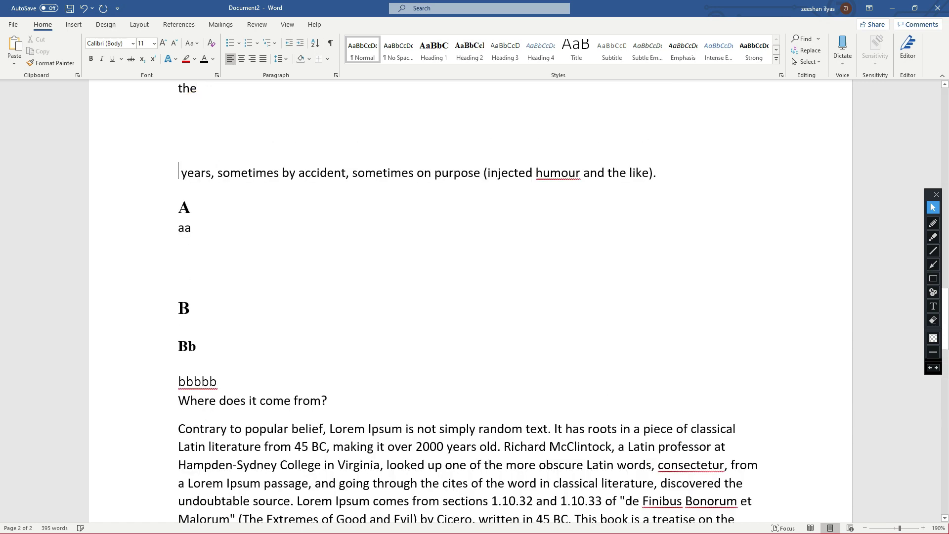
scroll(191, 237, down, 1)
click(187, 326)
key(Return)
key(Return)
key(Return)
key(Return)
key(Return)
key(Return)
key(Return)
key(Return)
key(Return)
key(Return)
key(Return)
key(Return)
key(Return)
key(Return)
key(Return)
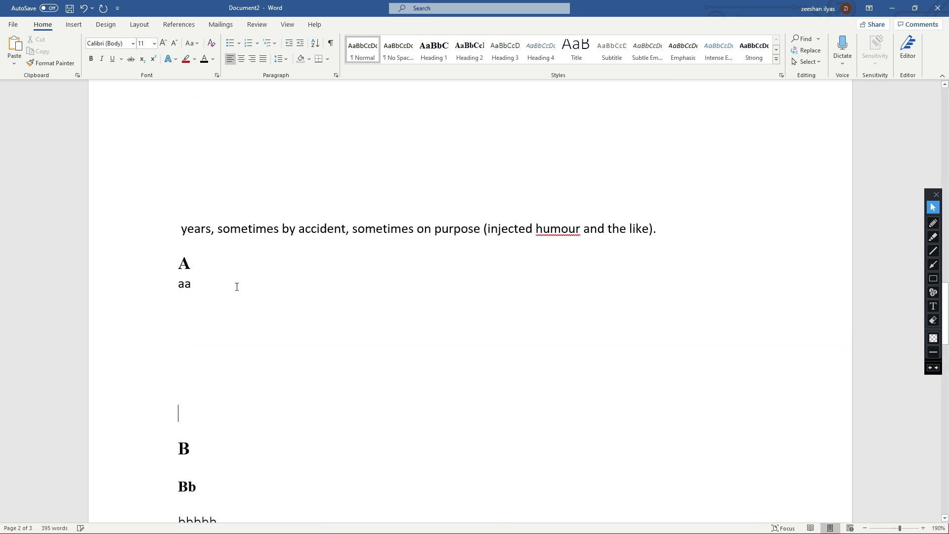
scroll(312, 269, up, 10)
scroll(313, 269, down, 10)
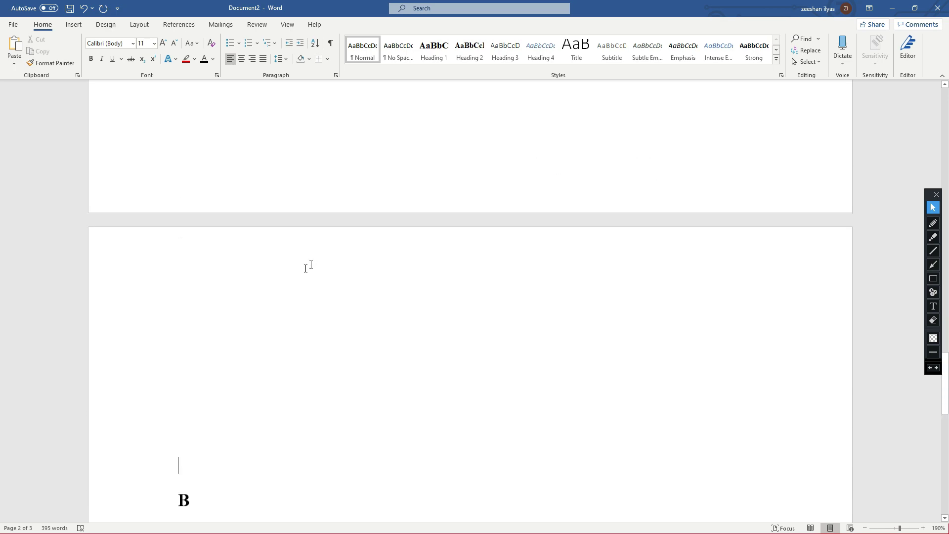
- Collapse the content under heading B
click(205, 255)
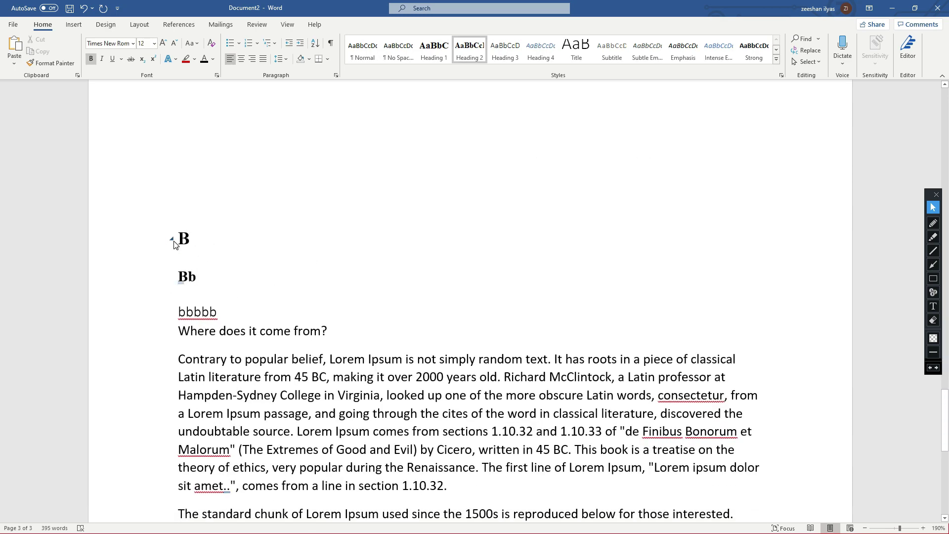
click(171, 239)
click(187, 212)
click(193, 269)
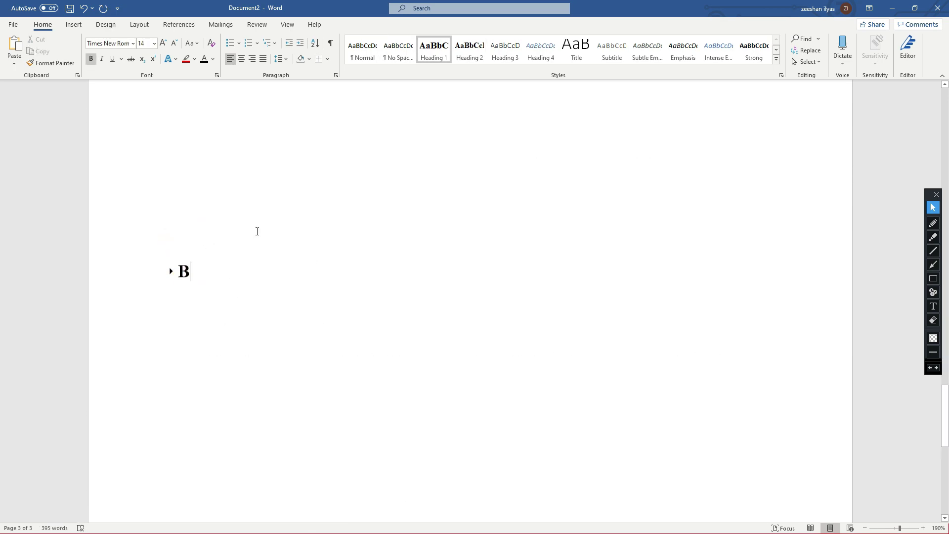
- Insert empty lines above the 'Word Tutorial' title
scroll(258, 233, up, 15)
scroll(258, 237, up, 15)
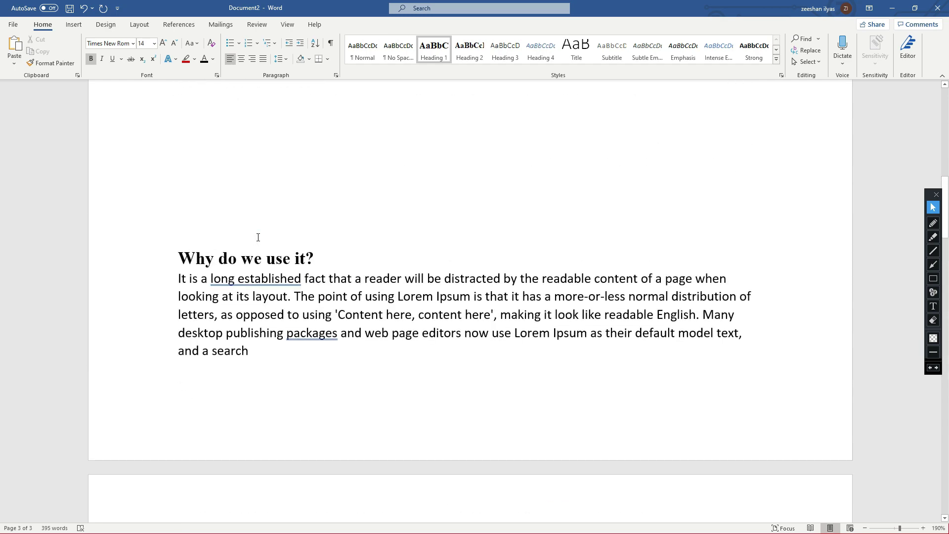
click(181, 208)
key(Return)
key(Return)
click(189, 190)
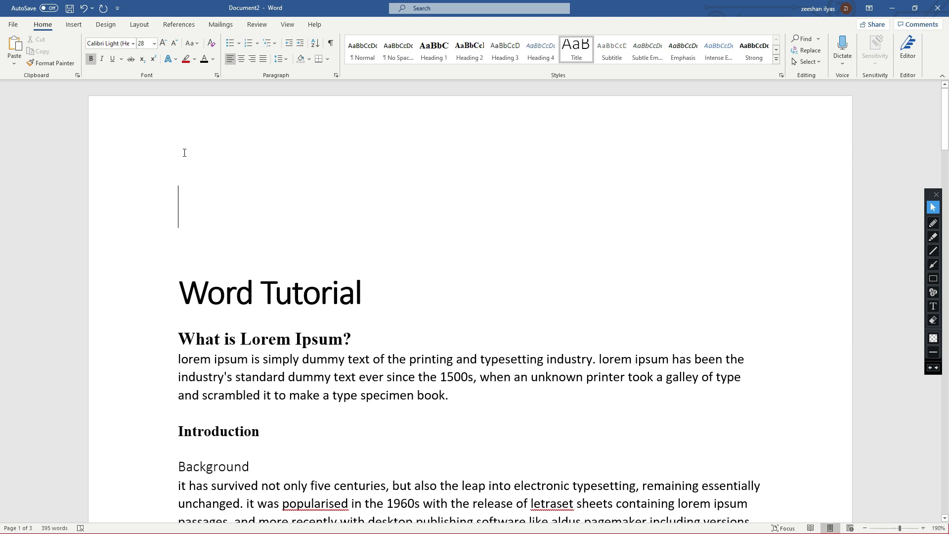
- Set the empty top line's font size to 12
click(155, 47)
click(149, 103)
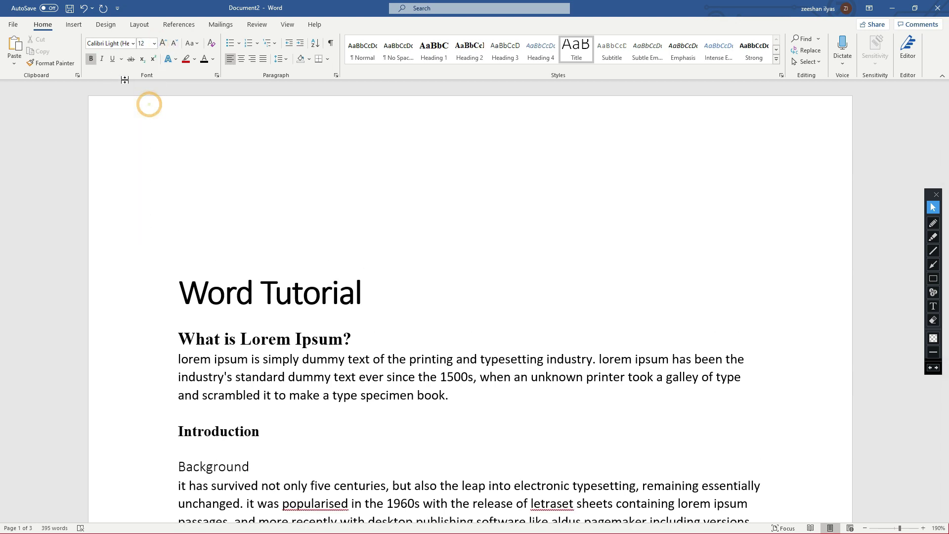
click(190, 198)
click(189, 195)
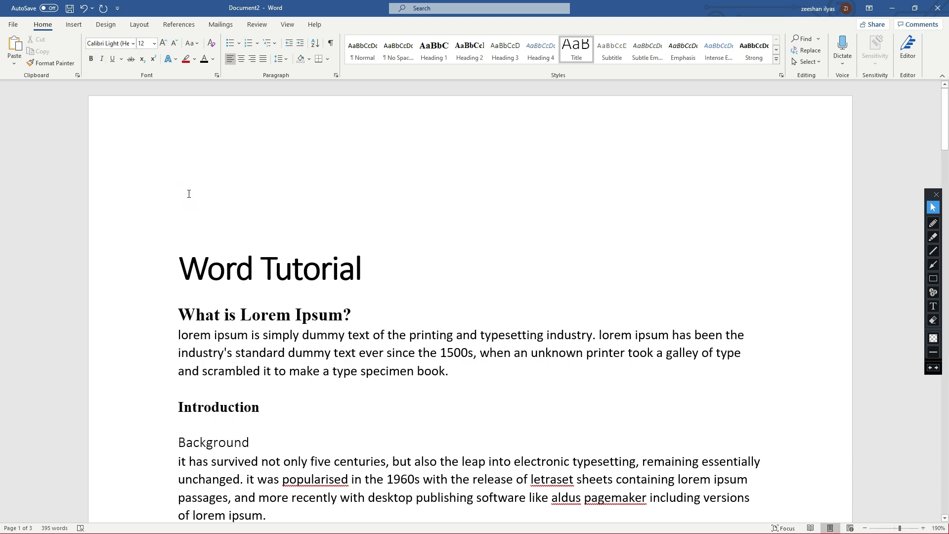
- Insert Automatic Table 1 from References > Table of Contents
click(140, 24)
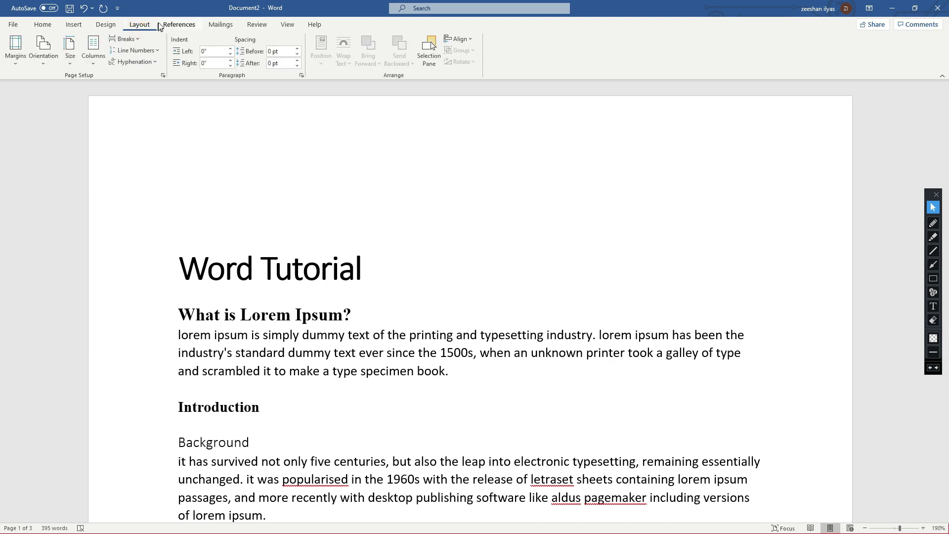
click(75, 25)
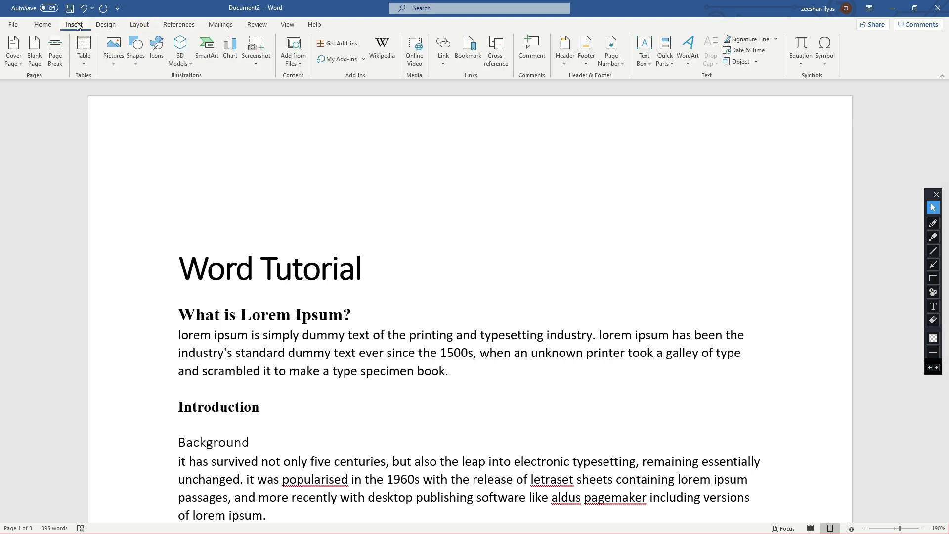
click(172, 26)
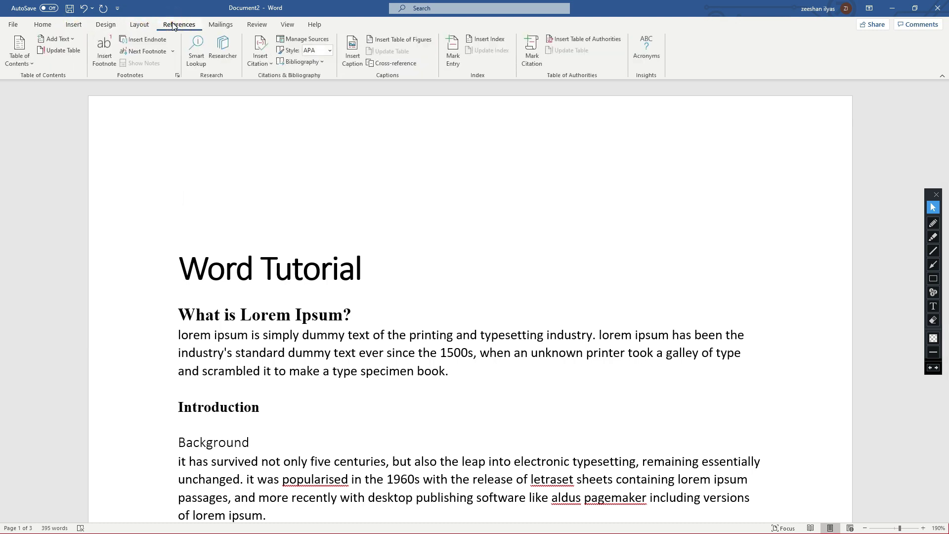
click(24, 63)
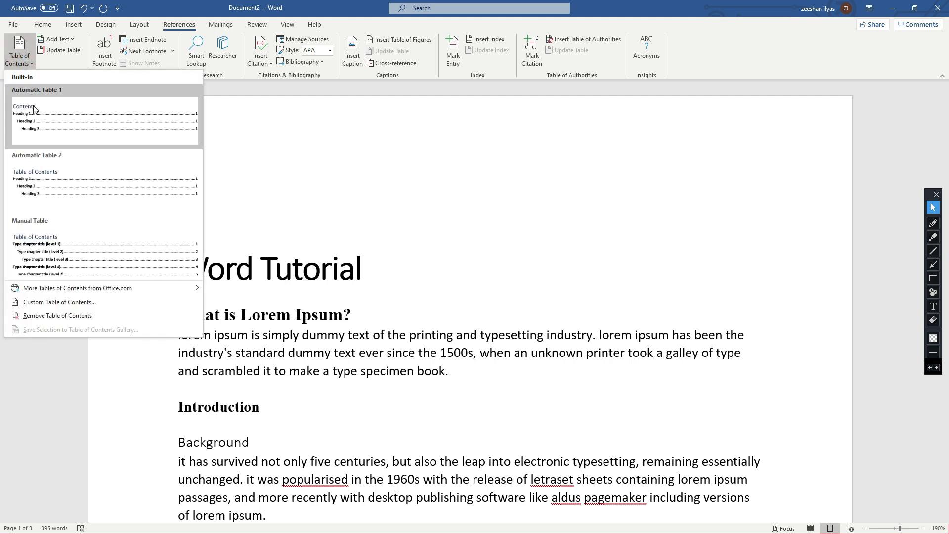
click(63, 124)
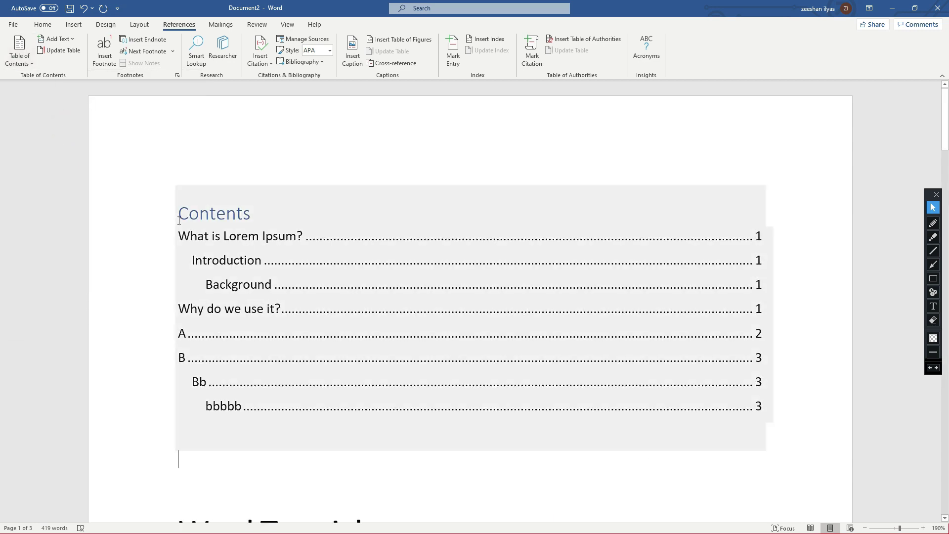
- Scroll the document and select the table of contents entries to inspect them
scroll(180, 218, down, 3)
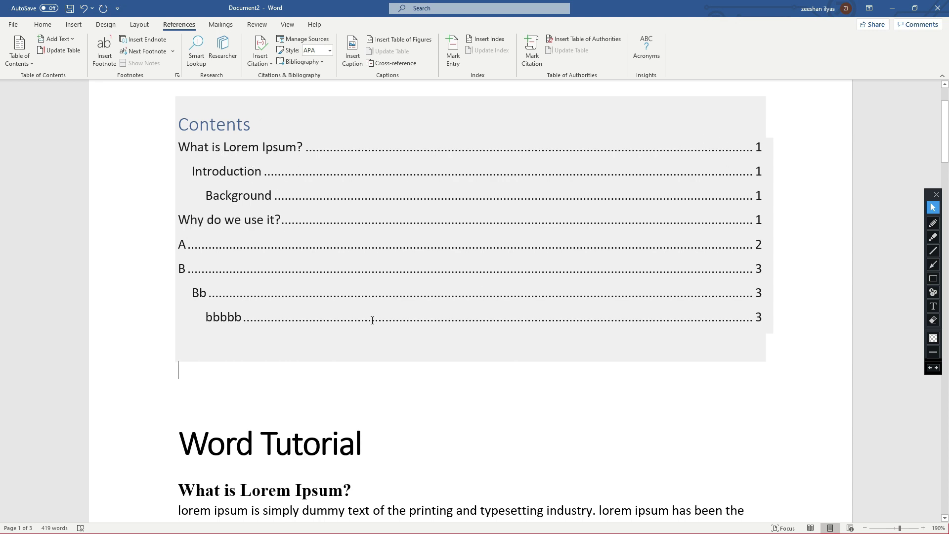
scroll(394, 308, down, 3)
drag(179, 401, 342, 401)
click(384, 412)
scroll(599, 227, up, 4)
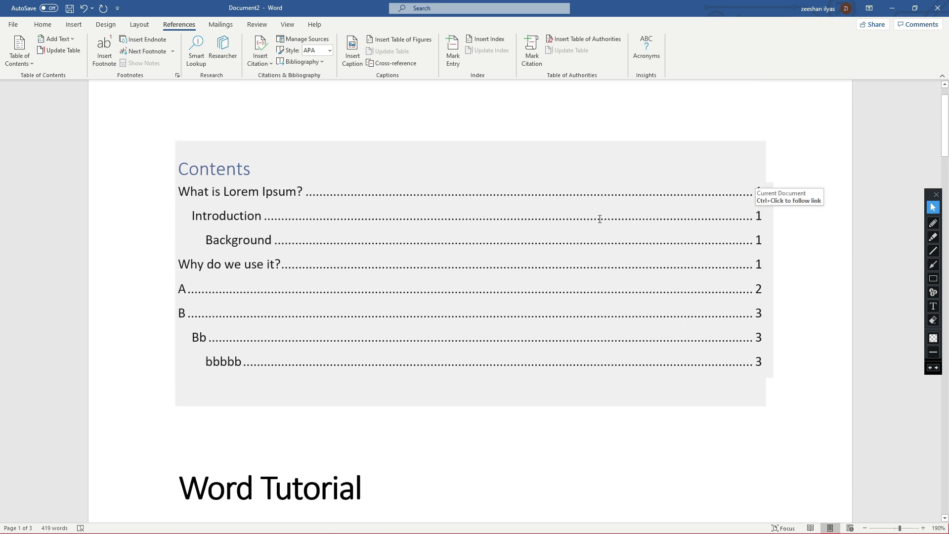
double_click(218, 190)
drag(217, 191, 229, 220)
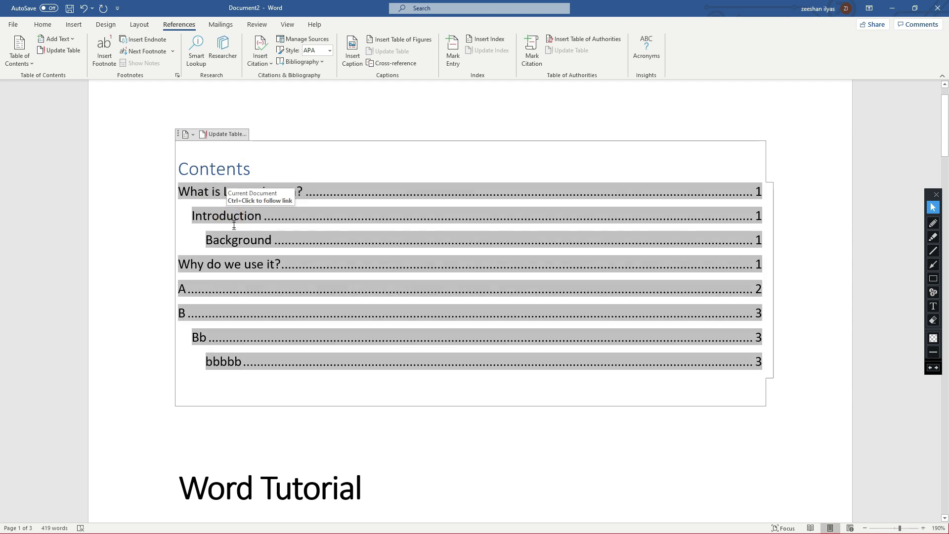
click(239, 240)
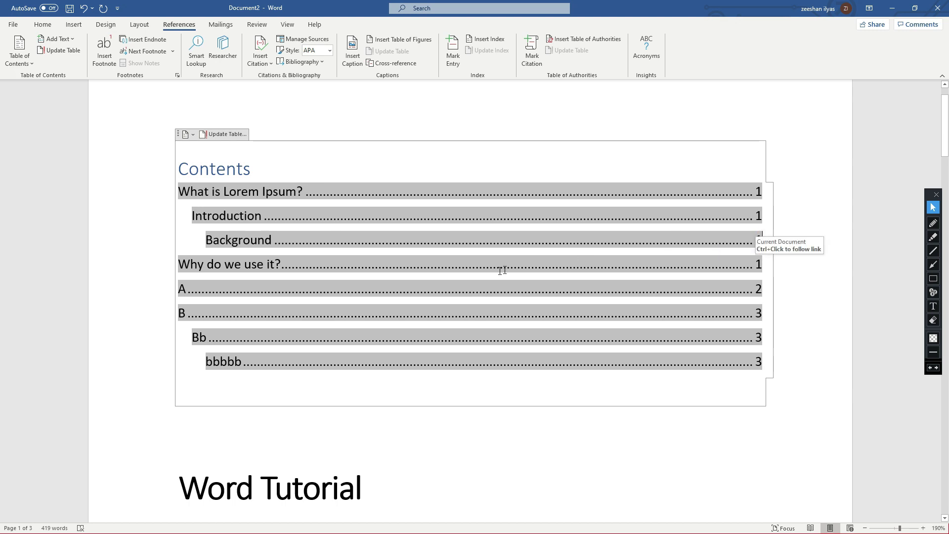
click(276, 269)
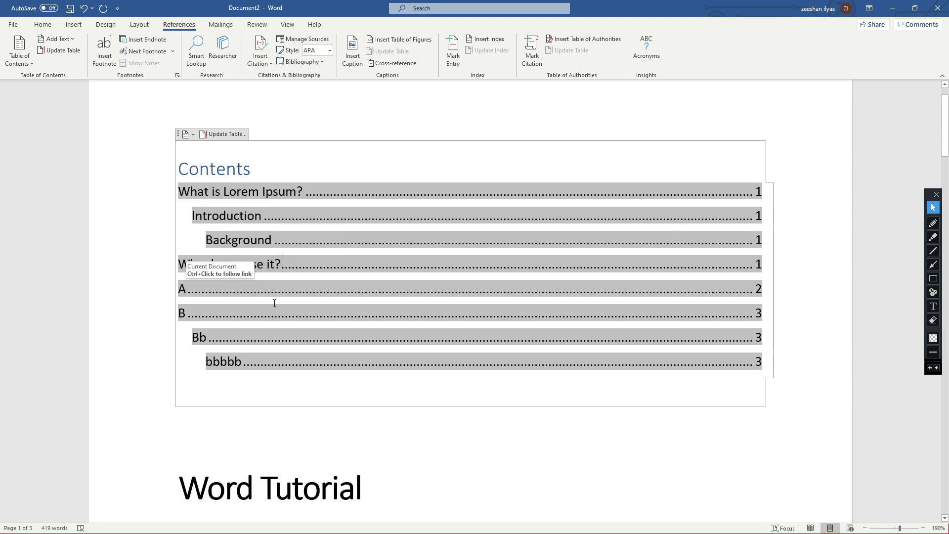
- Select 'aa' on page 3 and apply the Heading 2 style from the Home tab
scroll(285, 281, down, 15)
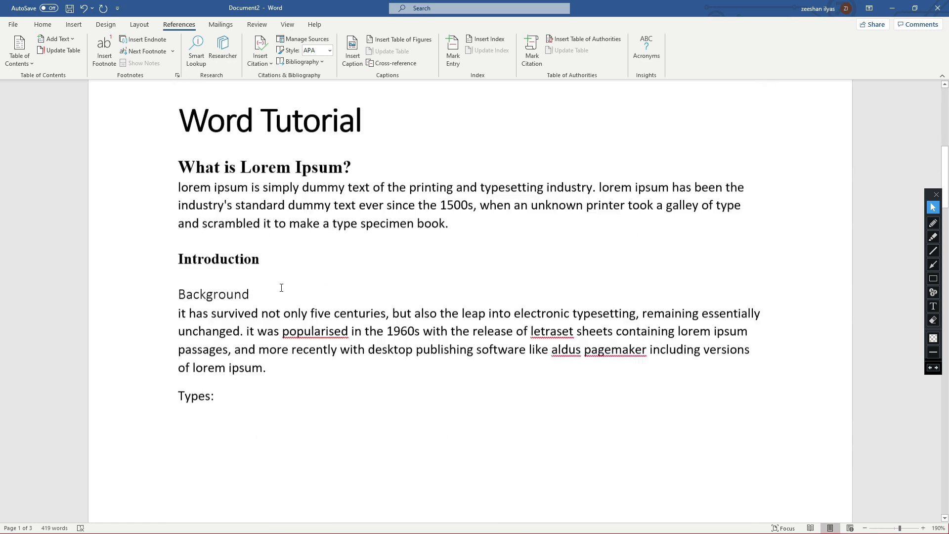
scroll(280, 284, down, 18)
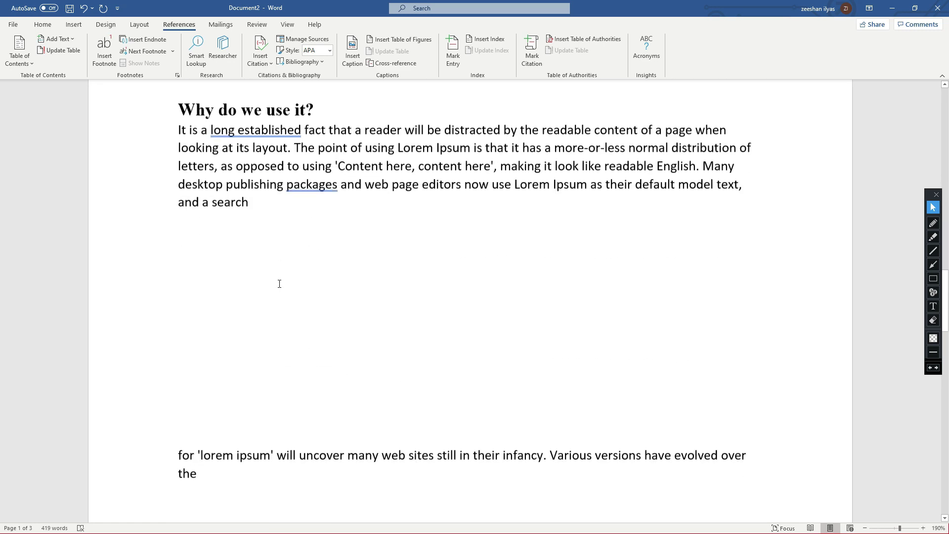
drag(178, 265, 199, 267)
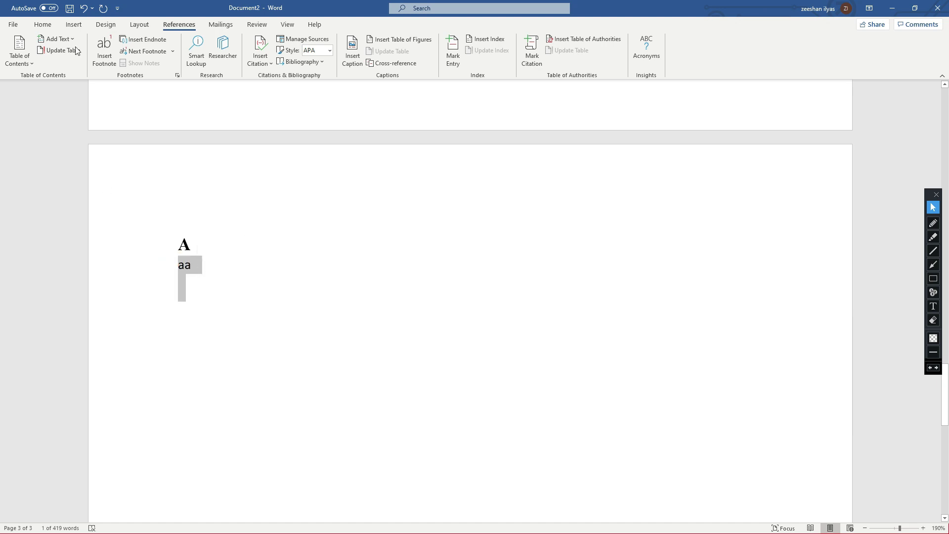
click(49, 30)
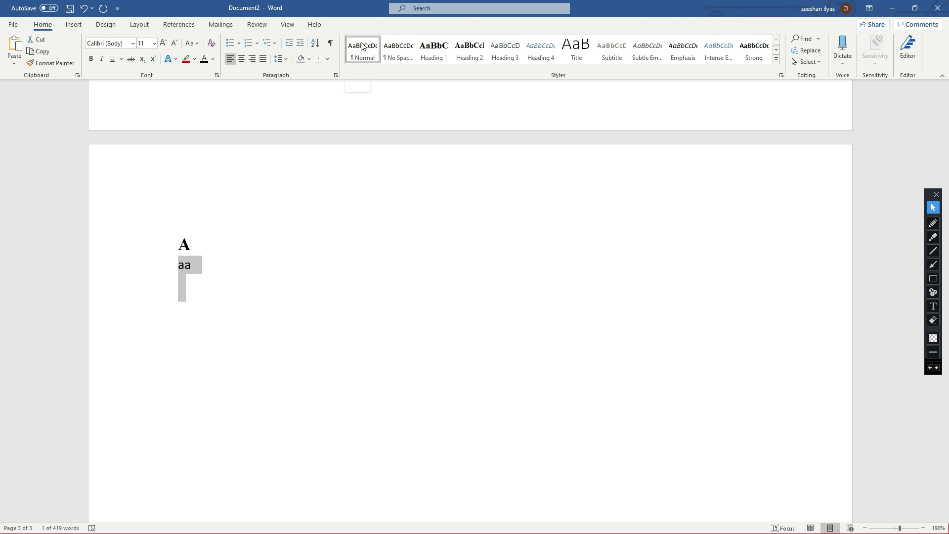
click(472, 55)
click(288, 265)
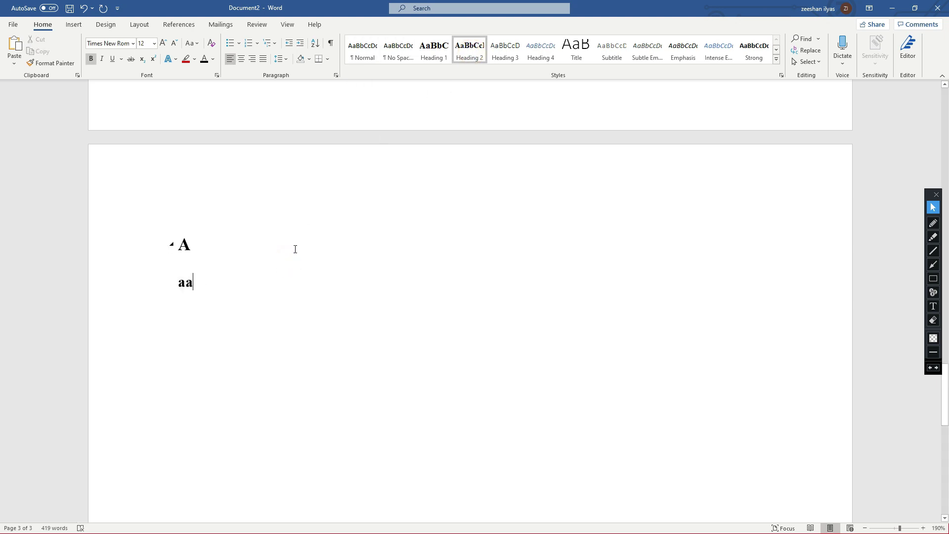
scroll(214, 278, up, 20)
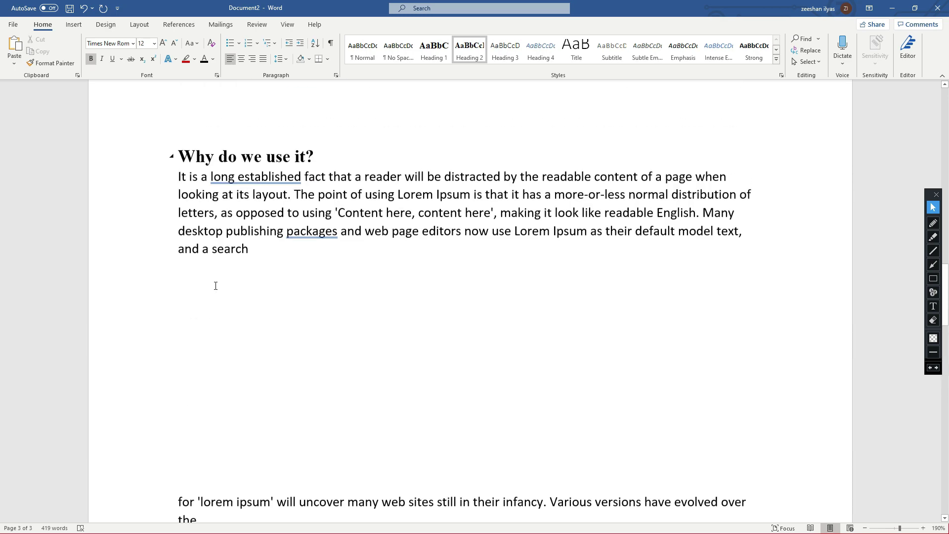
scroll(216, 285, up, 7)
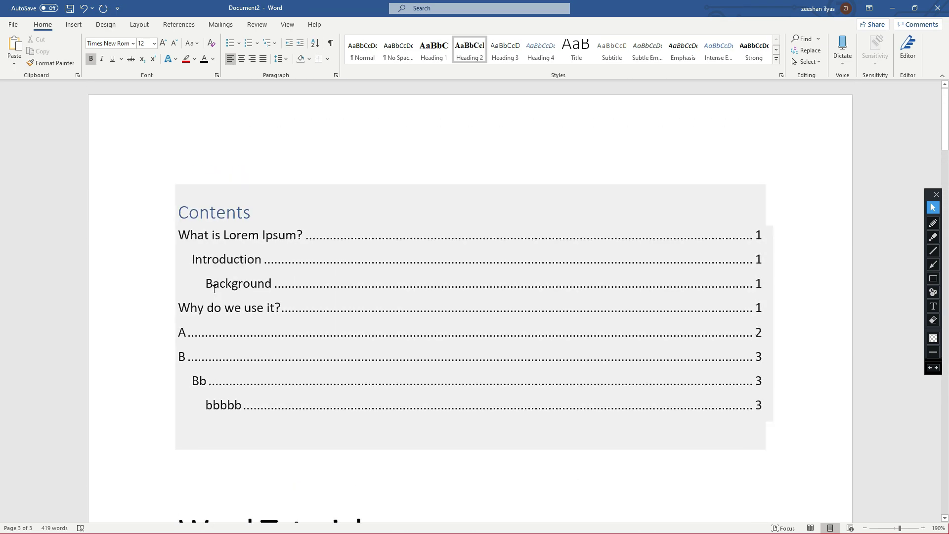
scroll(233, 284, down, 3)
scroll(228, 275, up, 2)
scroll(228, 274, up, 1)
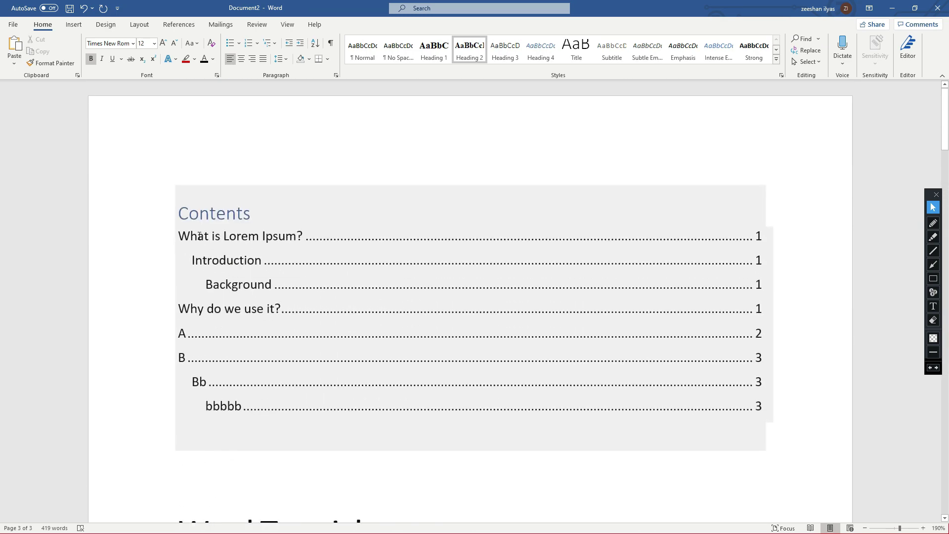
- Run Update Table with 'Update entire table' and check the new 'aa' entry
click(202, 214)
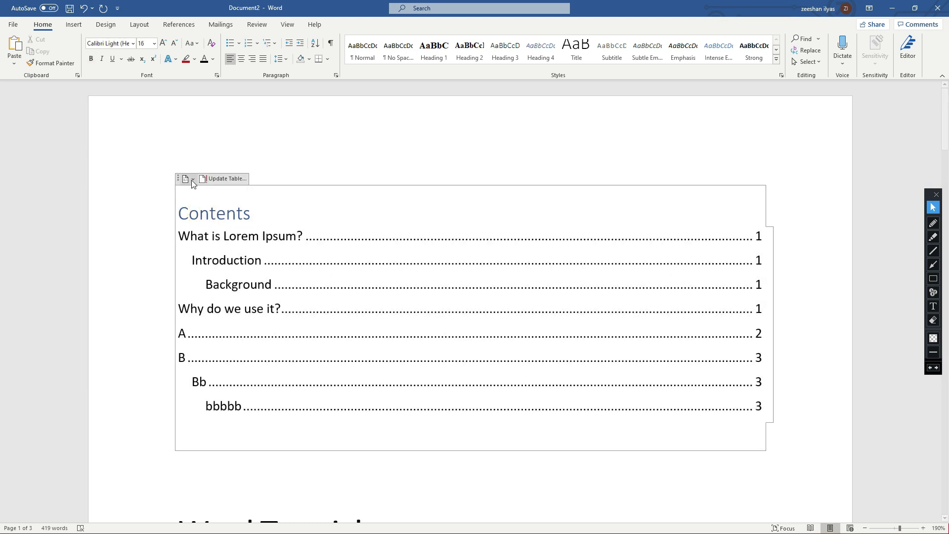
click(227, 178)
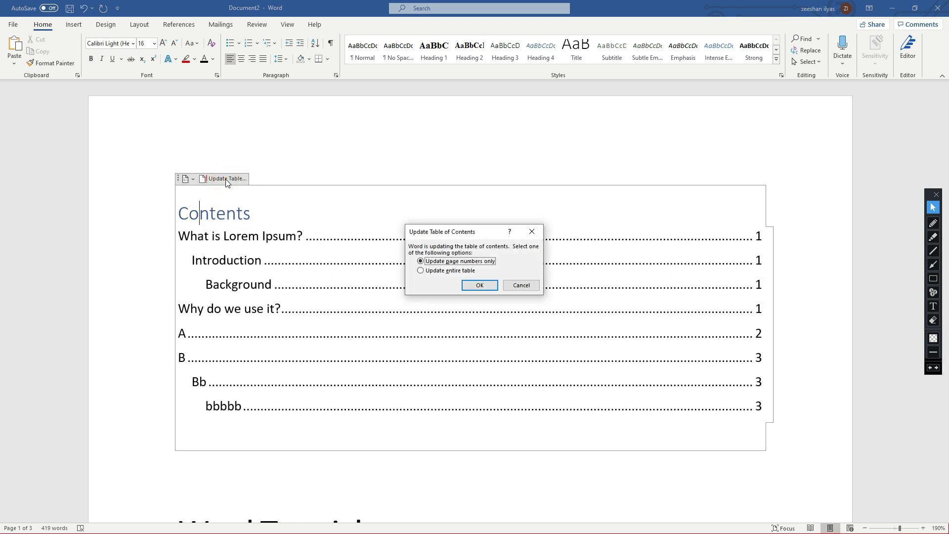
click(448, 272)
click(470, 285)
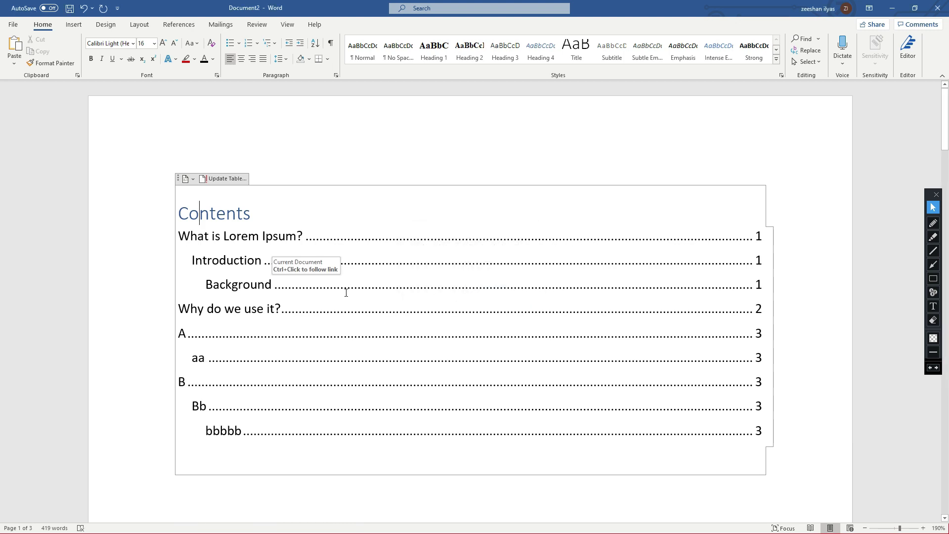
triple_click(199, 364)
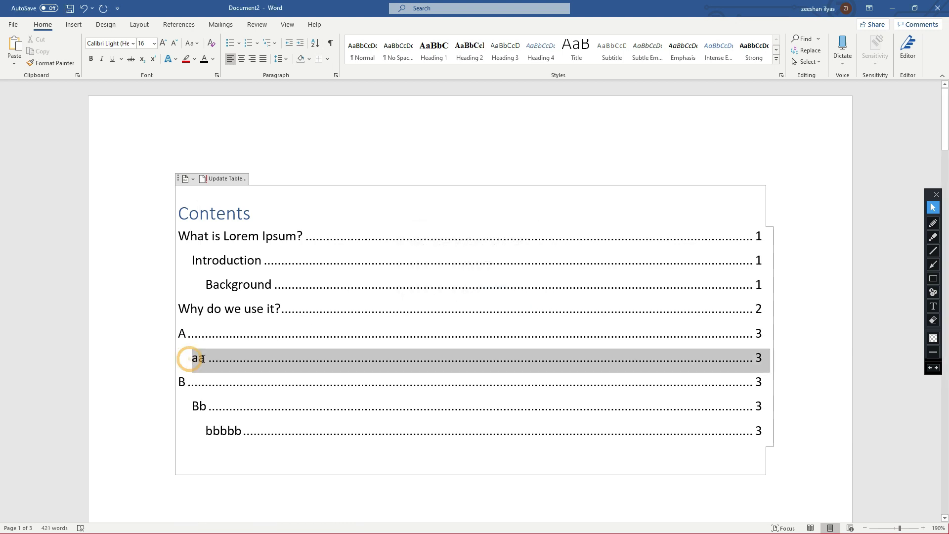
click(211, 364)
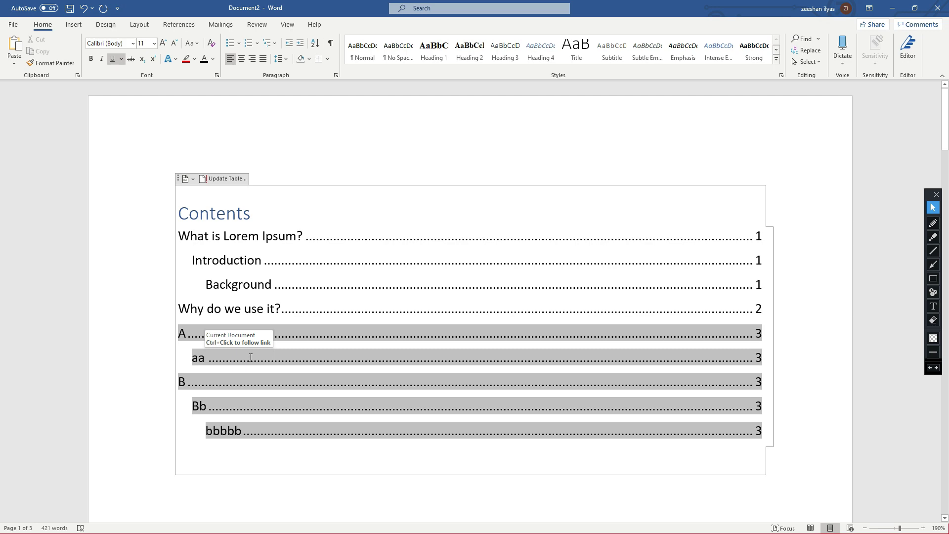
scroll(259, 370, down, 1)
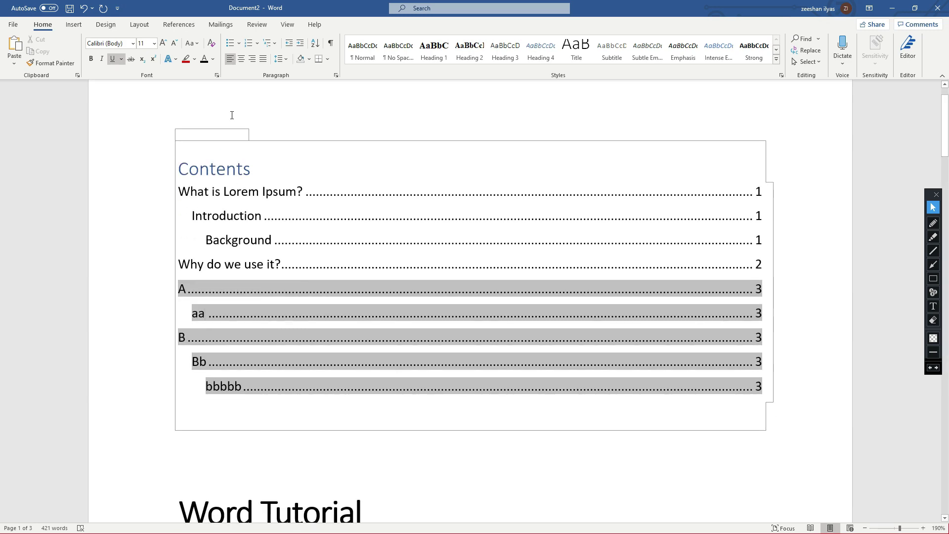
- Adjust the spacing before 'Contents' to move it toward the centre of the line
scroll(264, 203, down, 12)
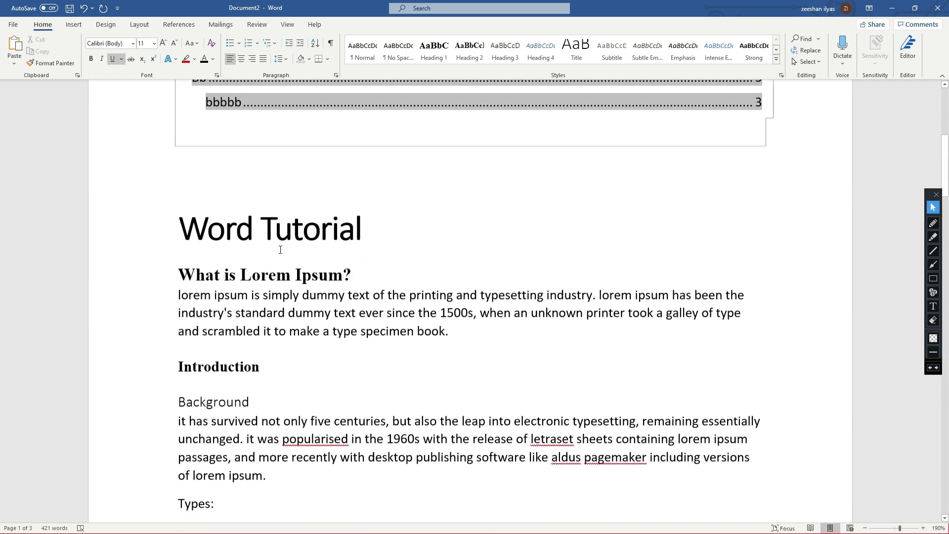
scroll(282, 271, up, 12)
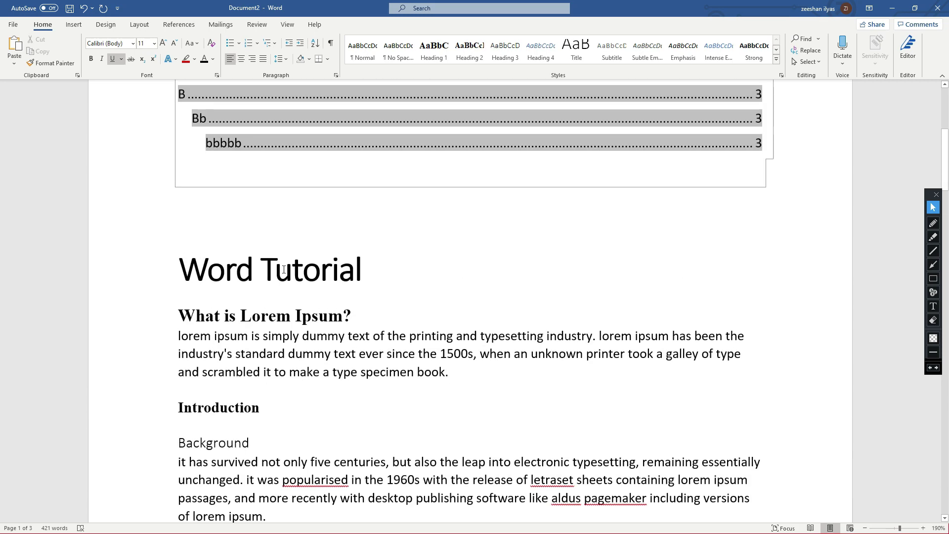
click(237, 214)
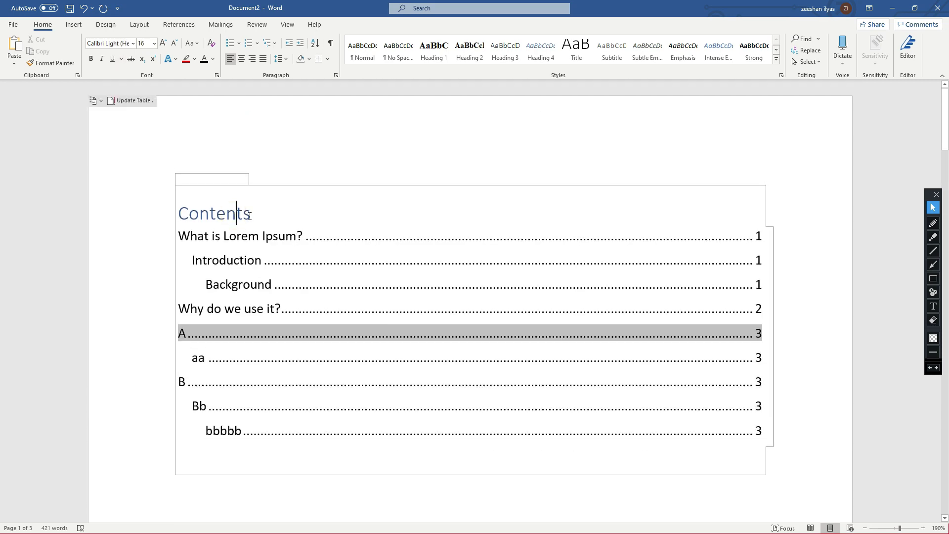
click(181, 214)
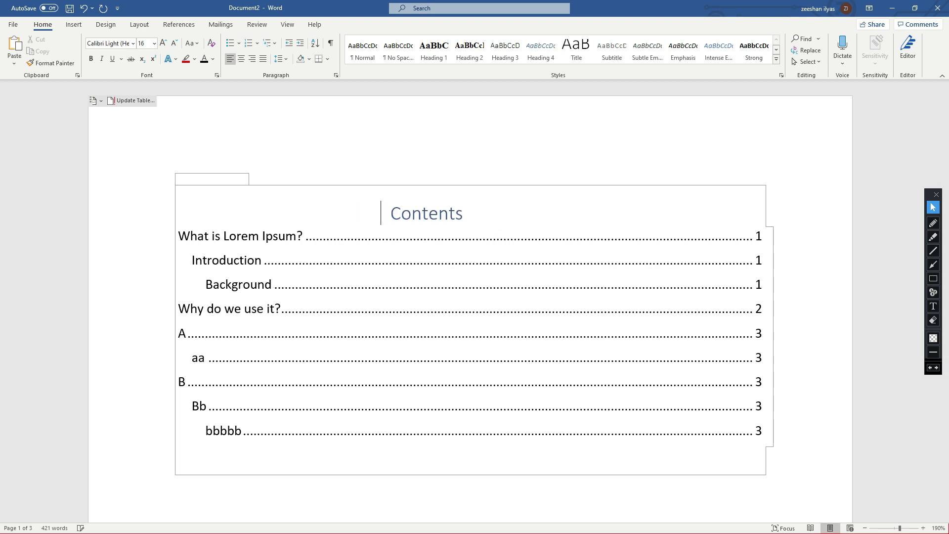
key(BackSpace)
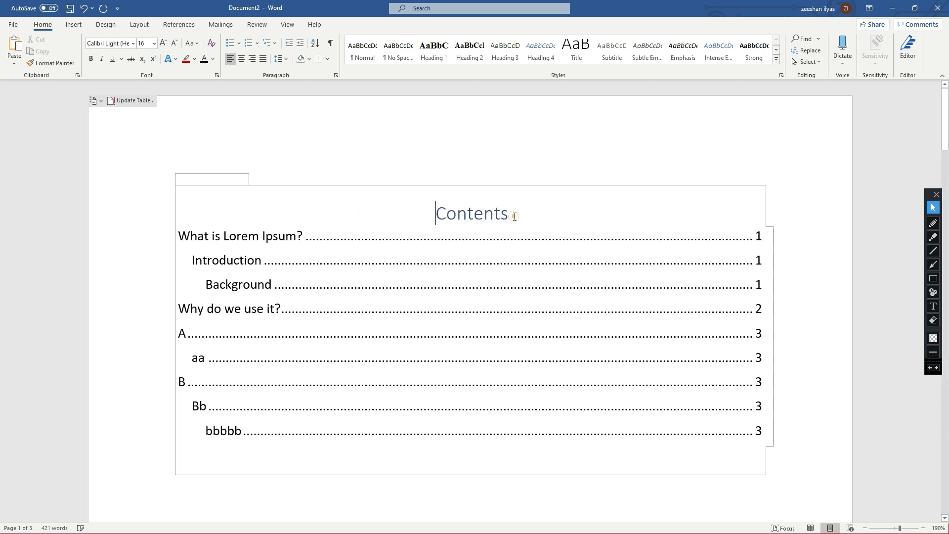
- Change the 'Contents' heading colour from blue to black
drag(511, 218, 415, 211)
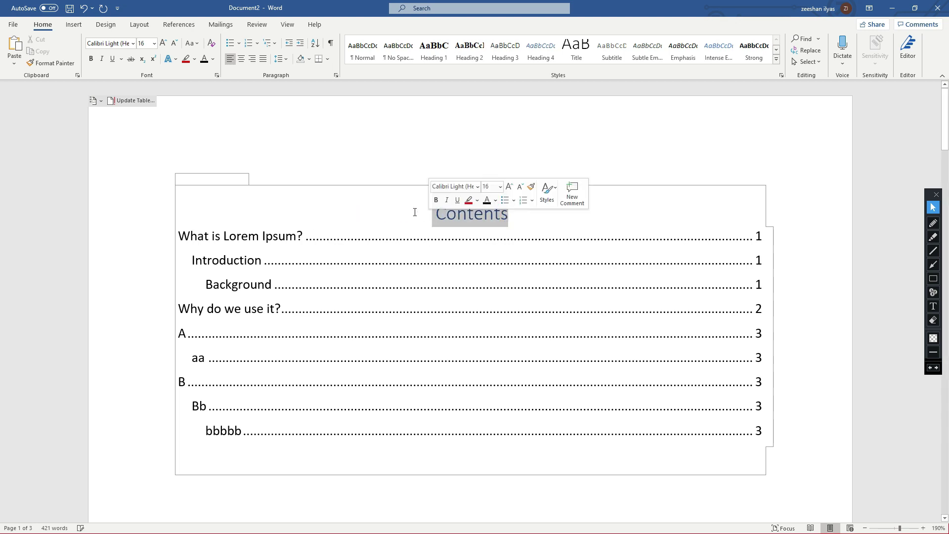
click(204, 58)
click(334, 224)
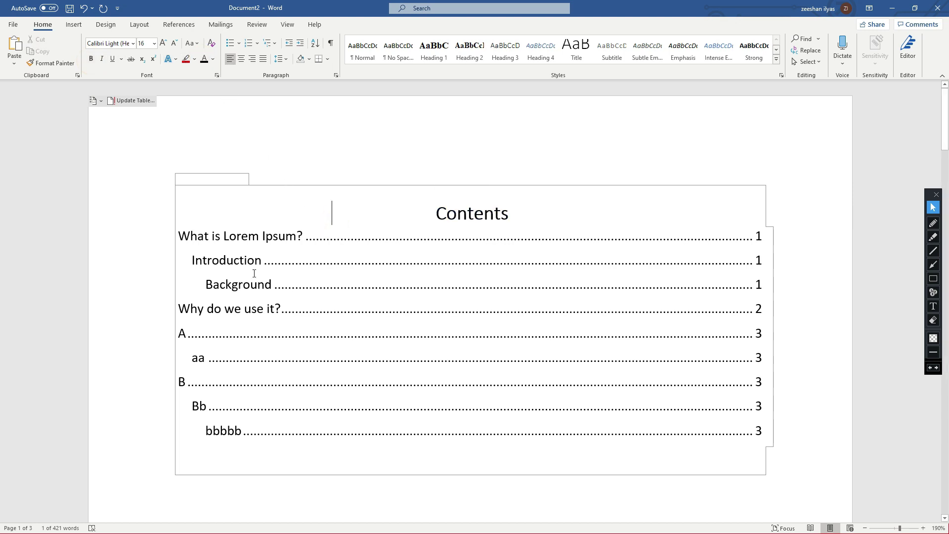
drag(215, 234, 252, 280)
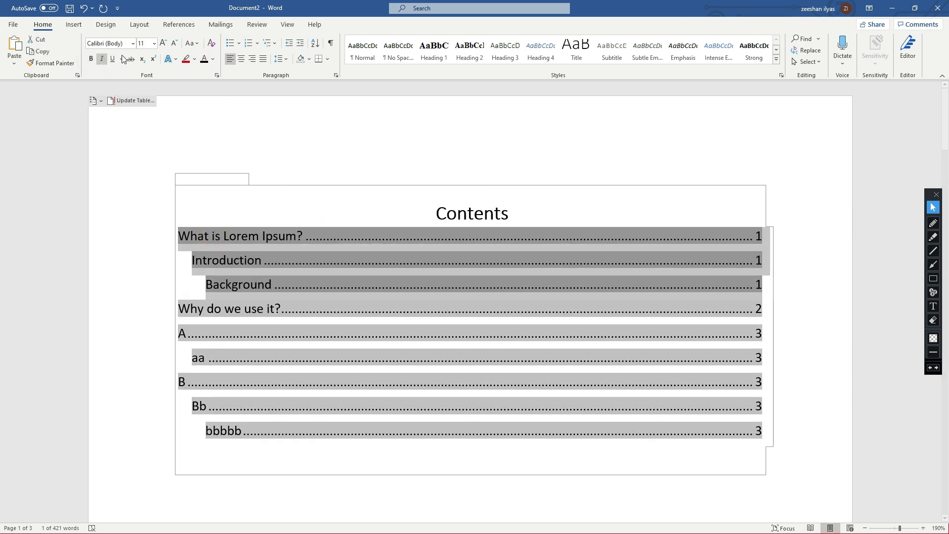
click(132, 44)
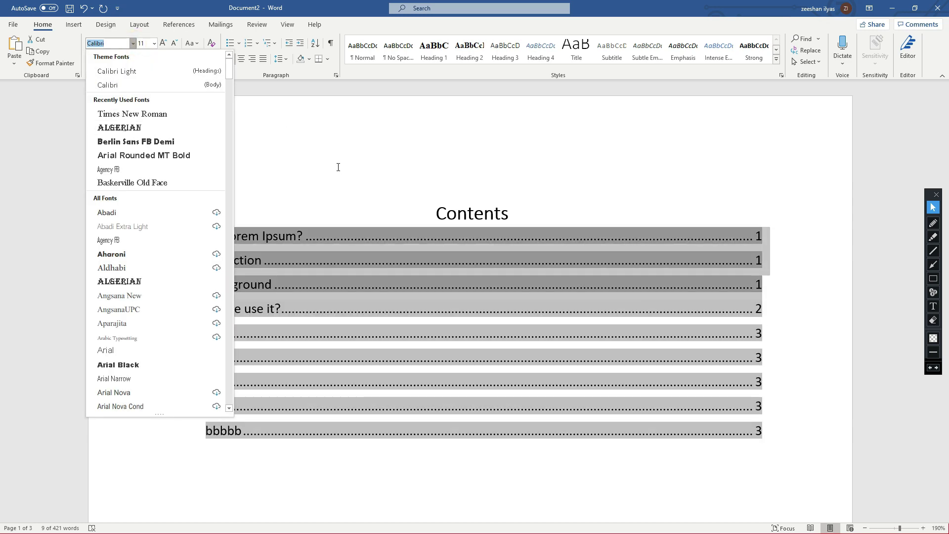
click(336, 166)
click(265, 236)
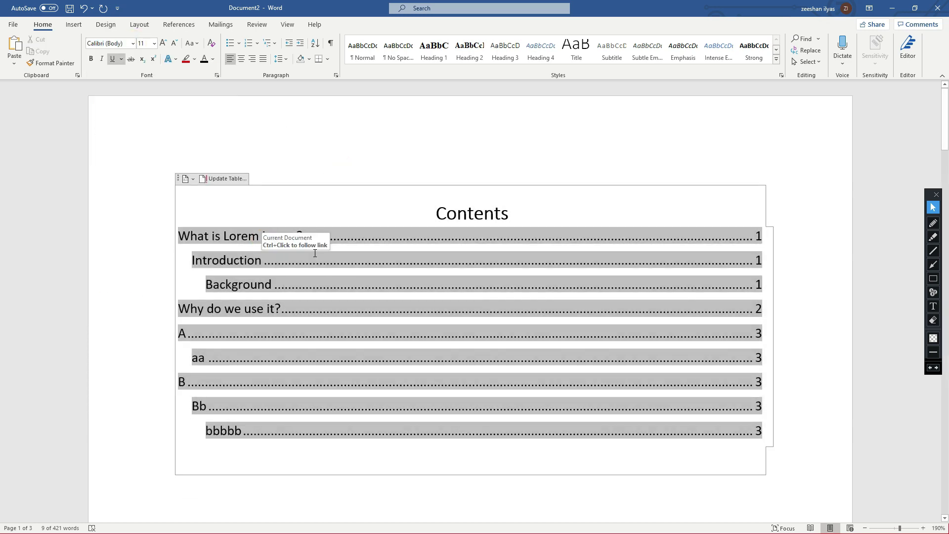
scroll(317, 310, down, 10)
scroll(310, 262, down, 10)
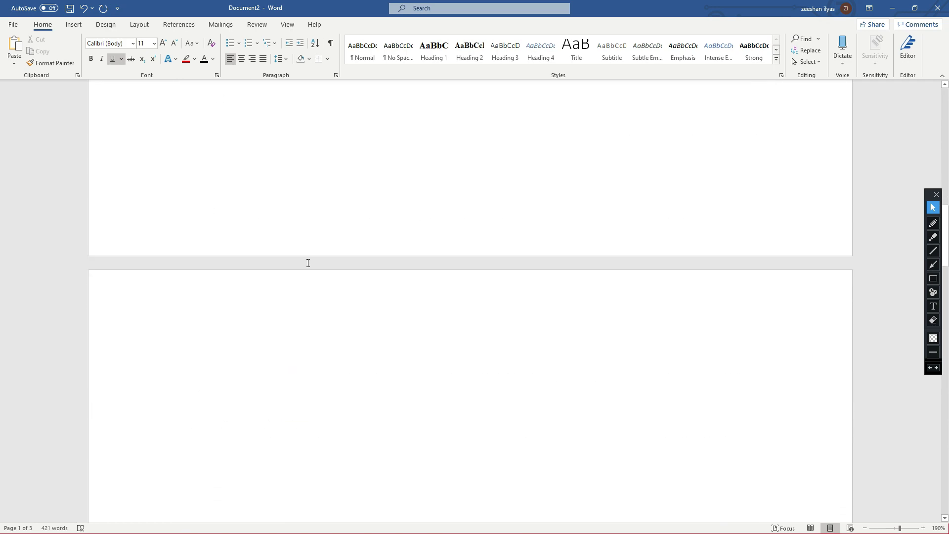
scroll(282, 257, down, 6)
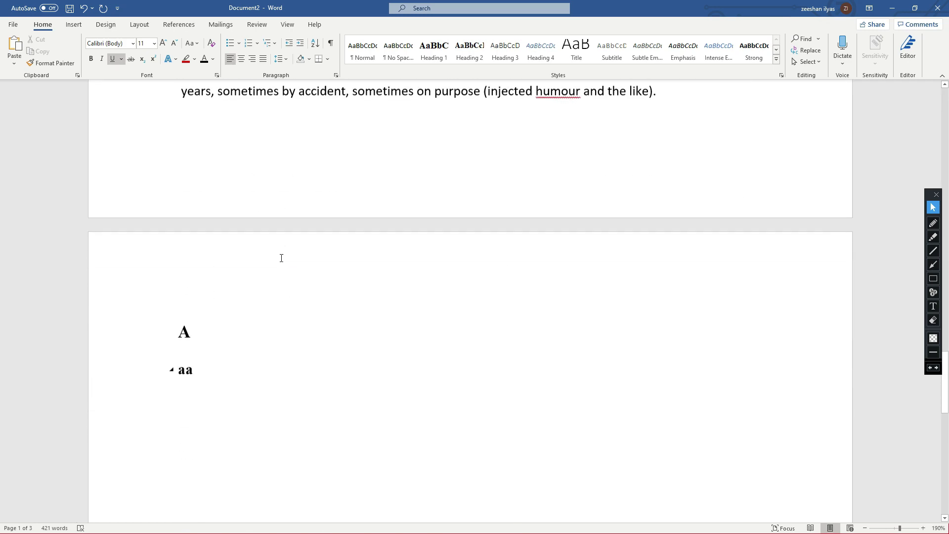
scroll(280, 257, up, 10)
scroll(281, 257, up, 10)
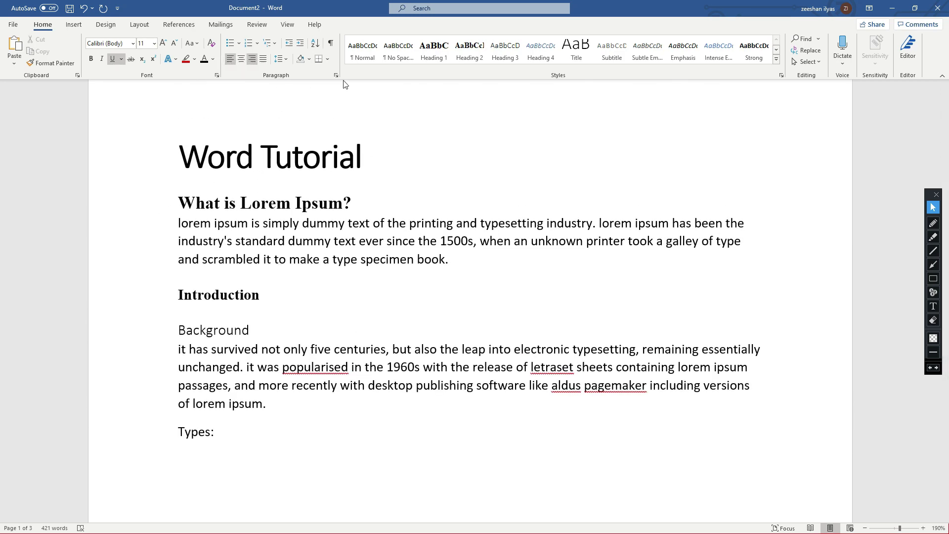
- Mark the paragraph alignment buttons with a red annotation box, then erase it
click(932, 279)
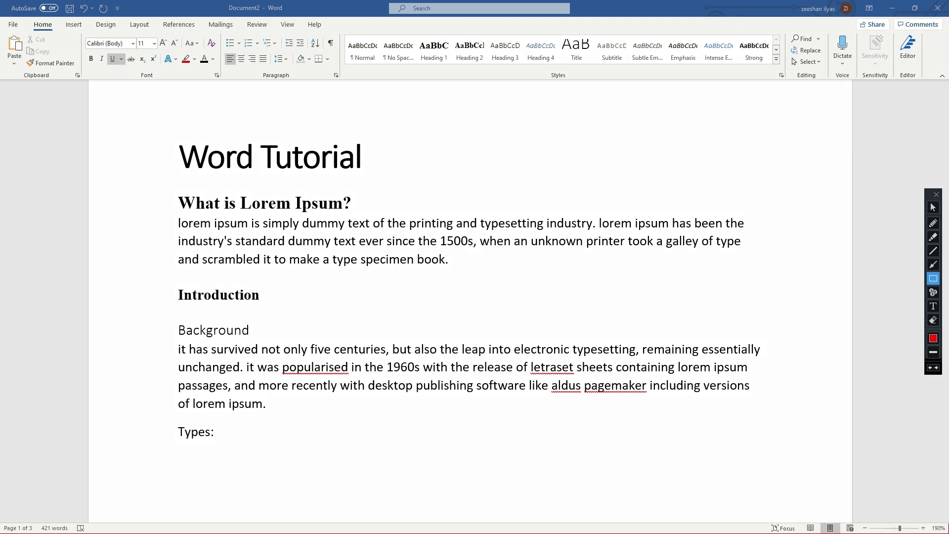
drag(220, 52, 271, 72)
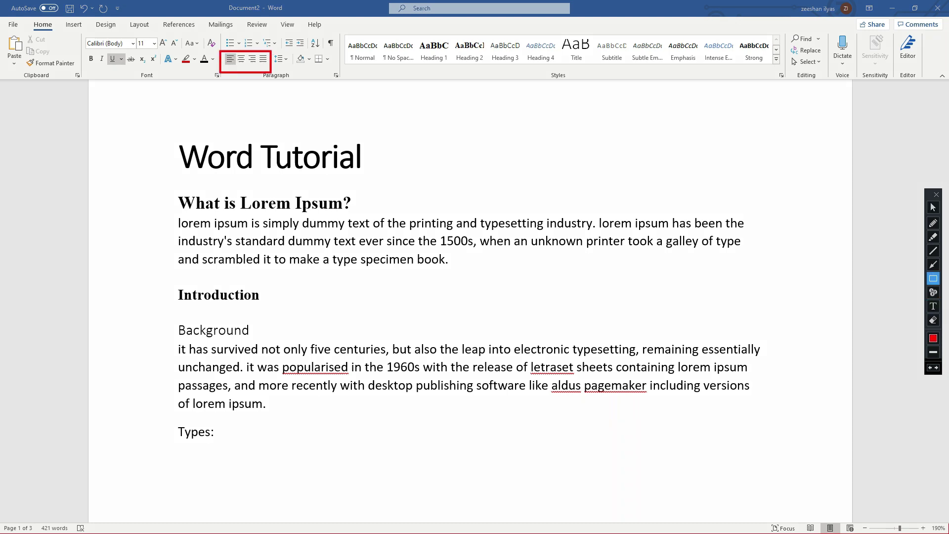
click(933, 322)
mouse_move(216, 46)
mouse_down()
mouse_move(247, 71)
mouse_move(279, 77)
mouse_up()
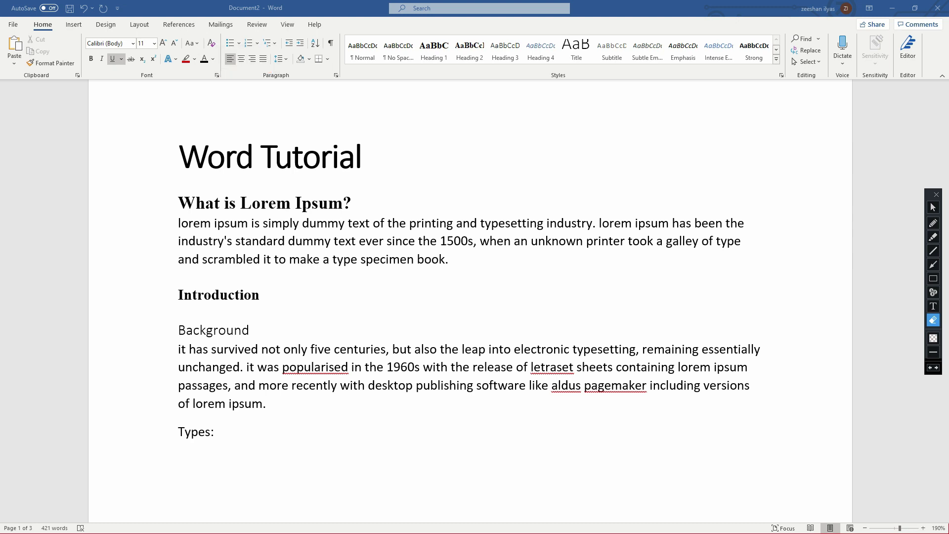
click(933, 207)
- Try Justify, Align Right and Center on the 'What is Lorem Ipsum?' heading, then return it left
drag(181, 204, 369, 204)
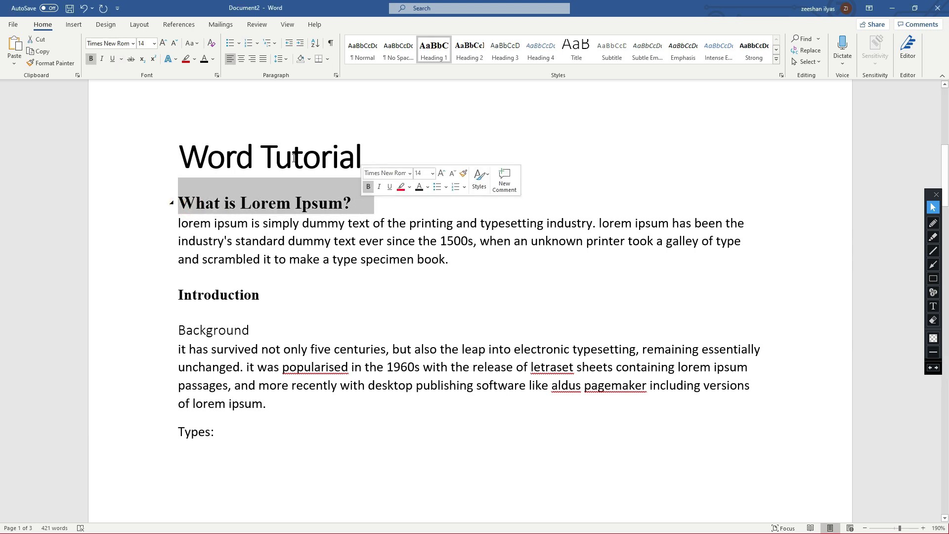
click(229, 60)
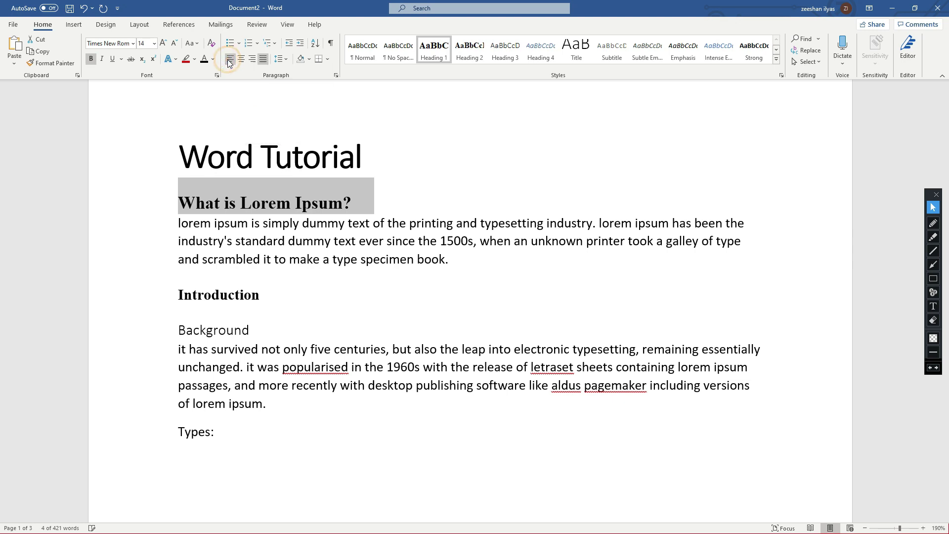
click(253, 60)
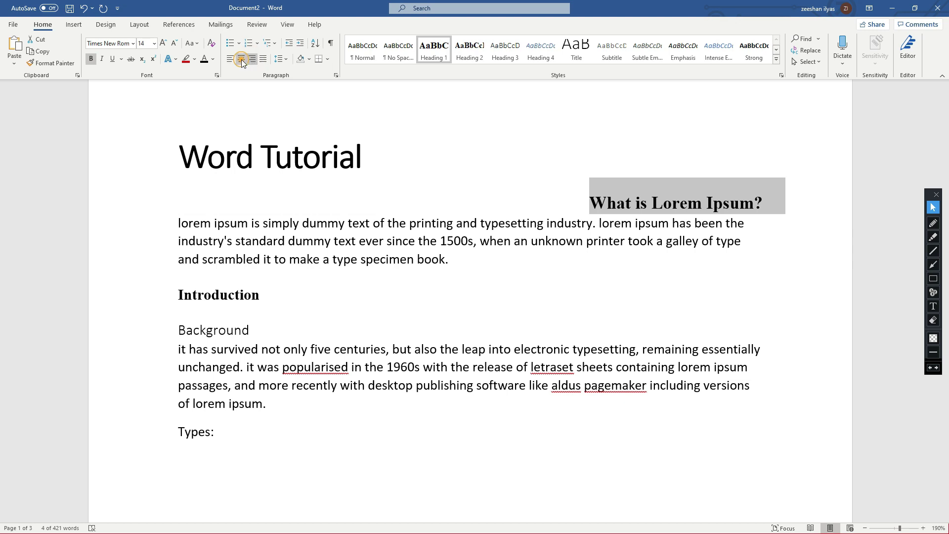
click(241, 59)
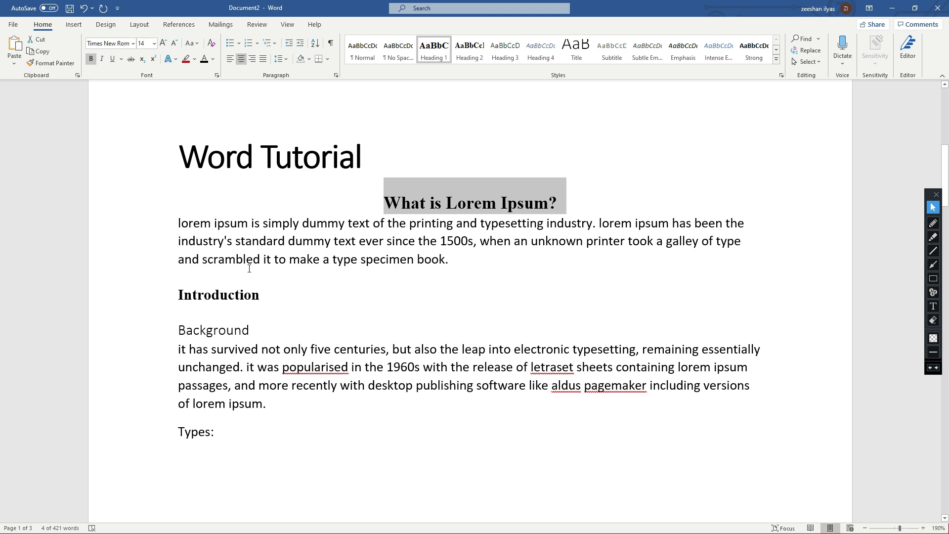
key(ctrl+j)
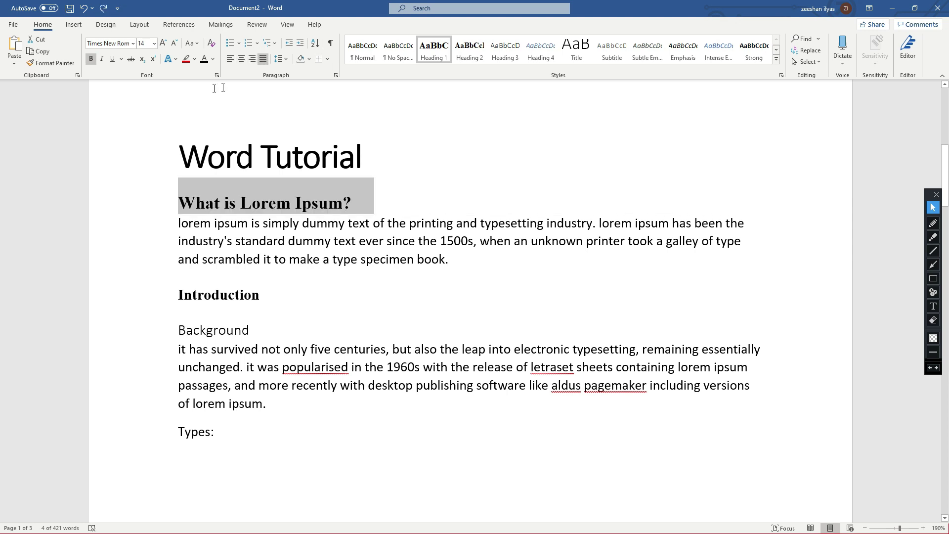
- Center the 'Word Tutorial' title on the page
click(302, 157)
drag(179, 157, 365, 145)
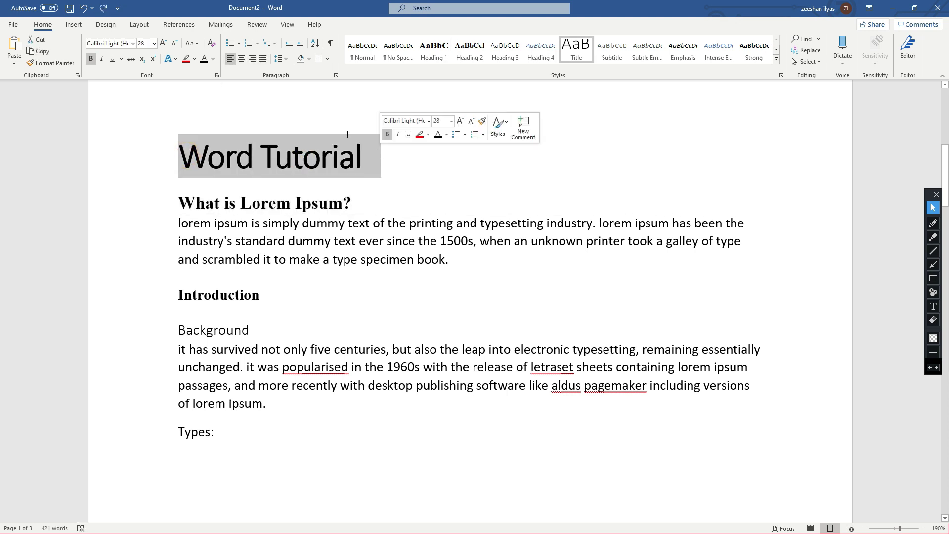
click(241, 60)
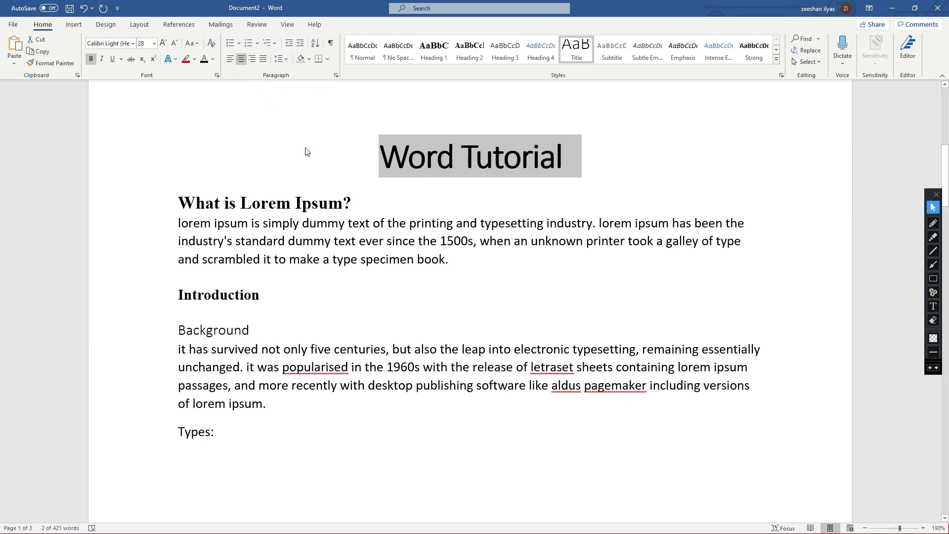
click(263, 223)
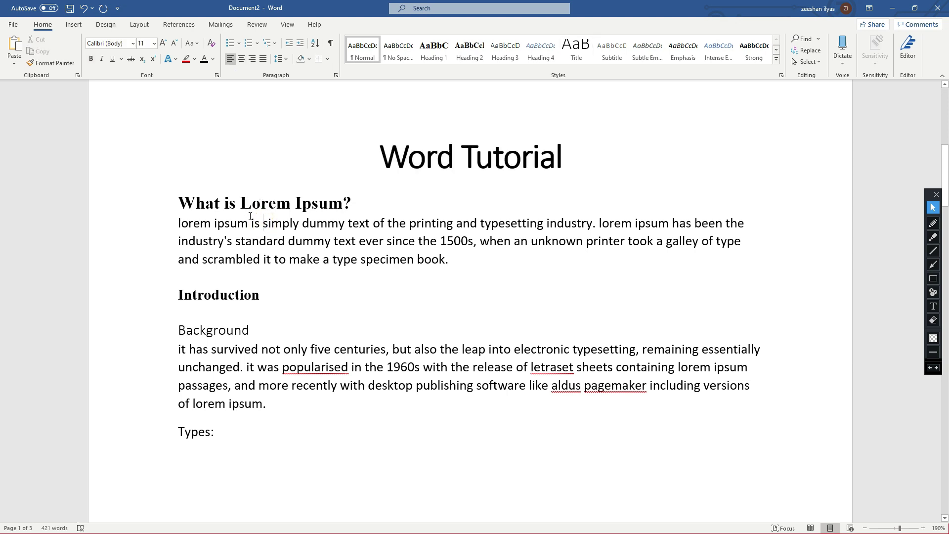
drag(180, 223, 480, 269)
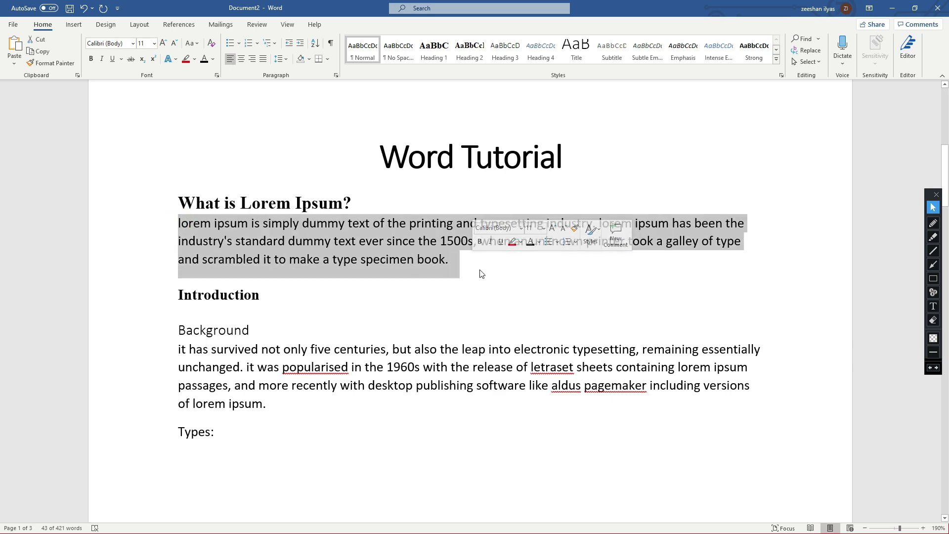
scroll(437, 309, down, 3)
click(763, 264)
click(750, 296)
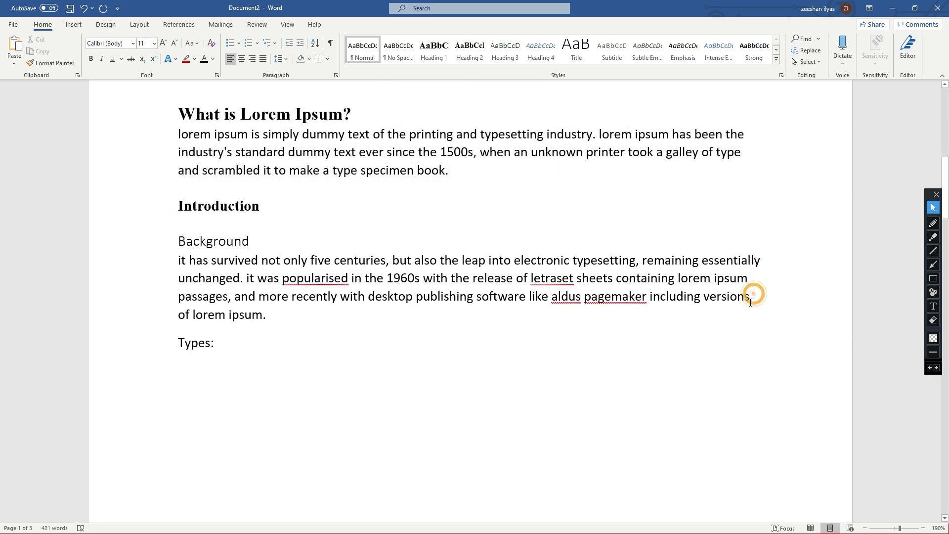
drag(177, 261, 280, 322)
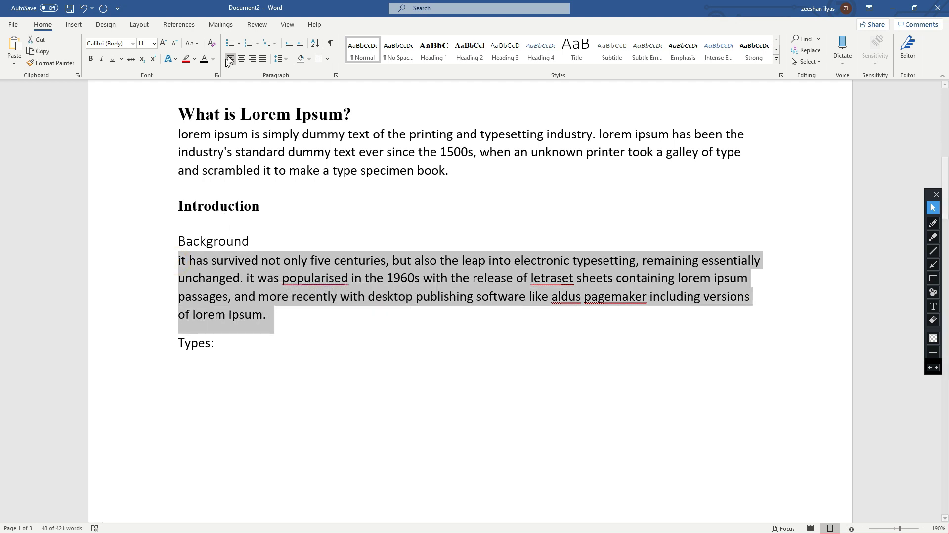
key(ctrl+j)
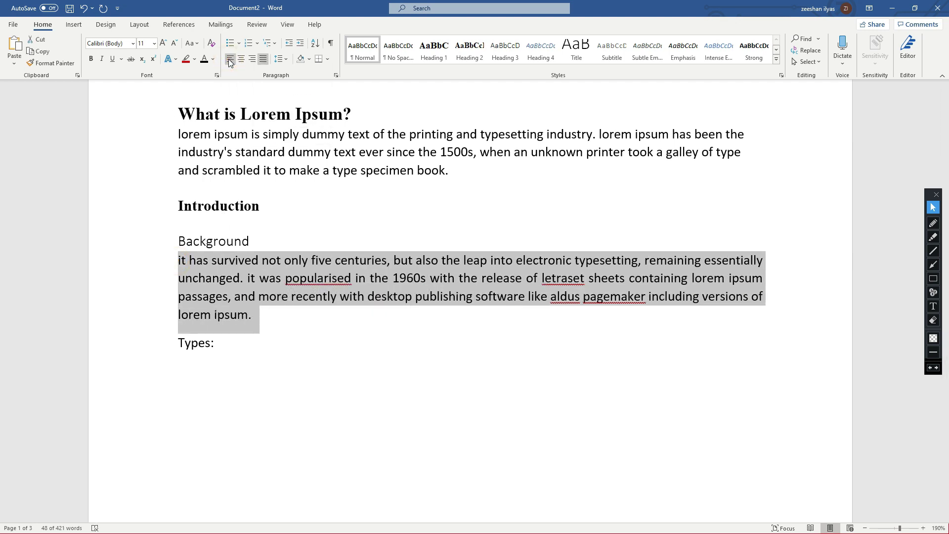
click(229, 60)
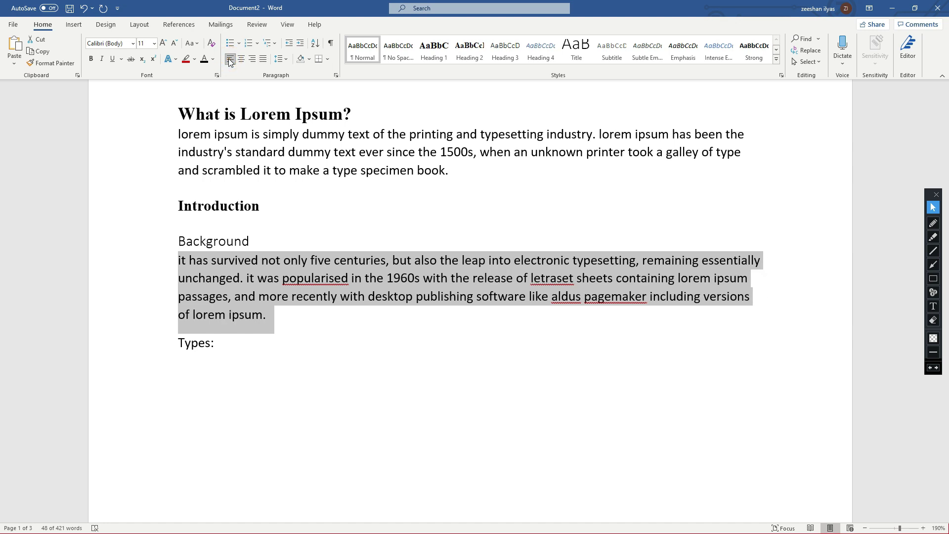
click(759, 264)
click(752, 280)
click(752, 300)
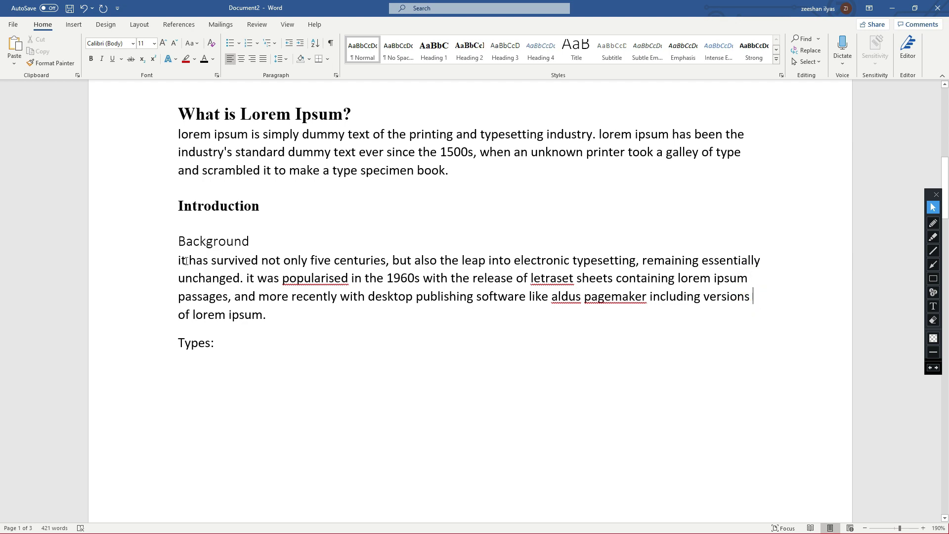
drag(178, 260, 265, 326)
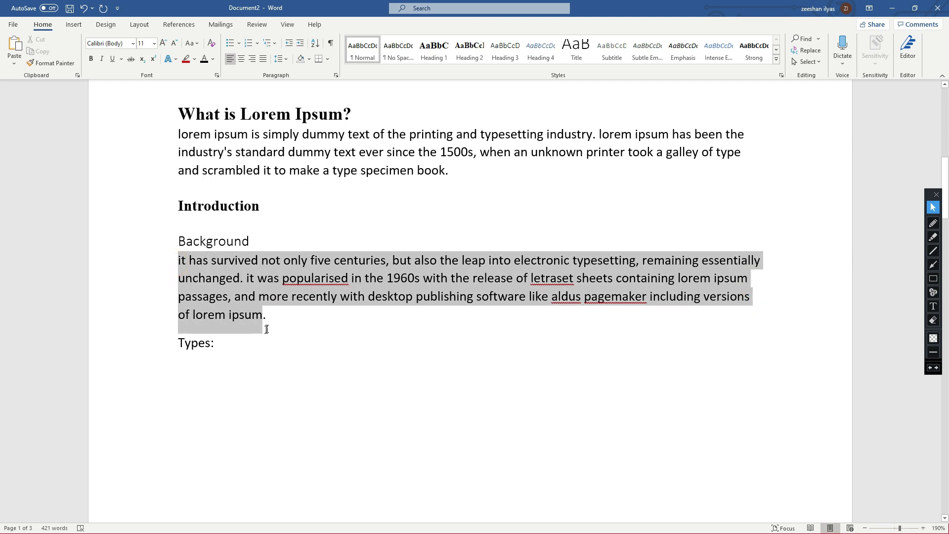
click(264, 60)
click(712, 330)
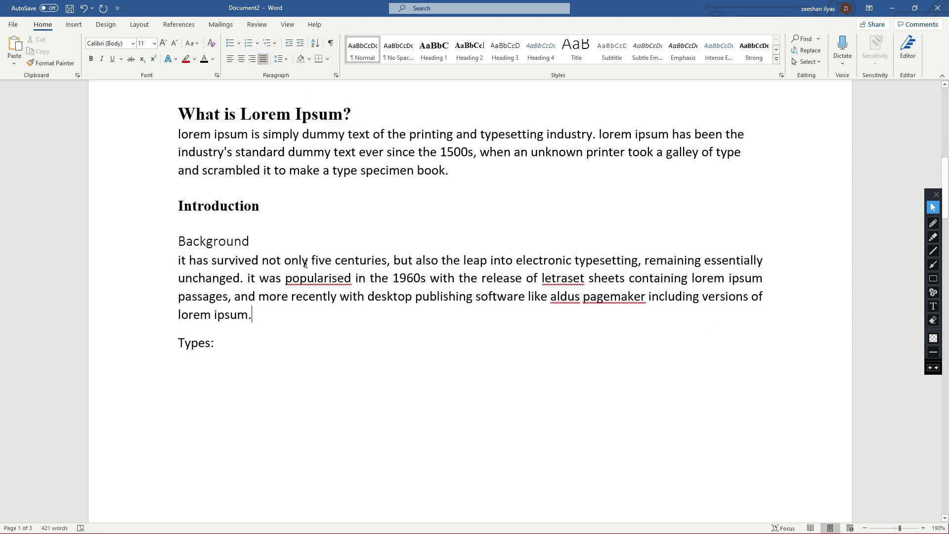
triple_click(176, 262)
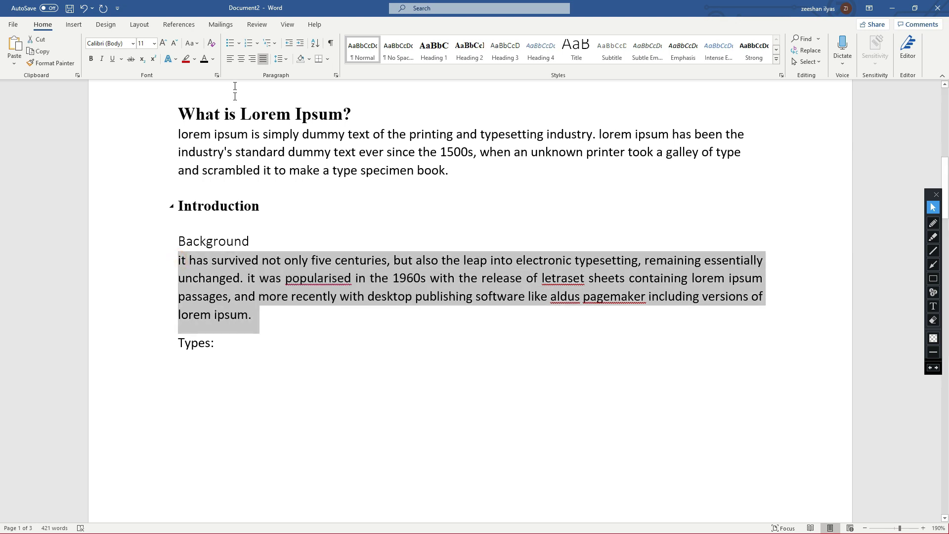
click(253, 61)
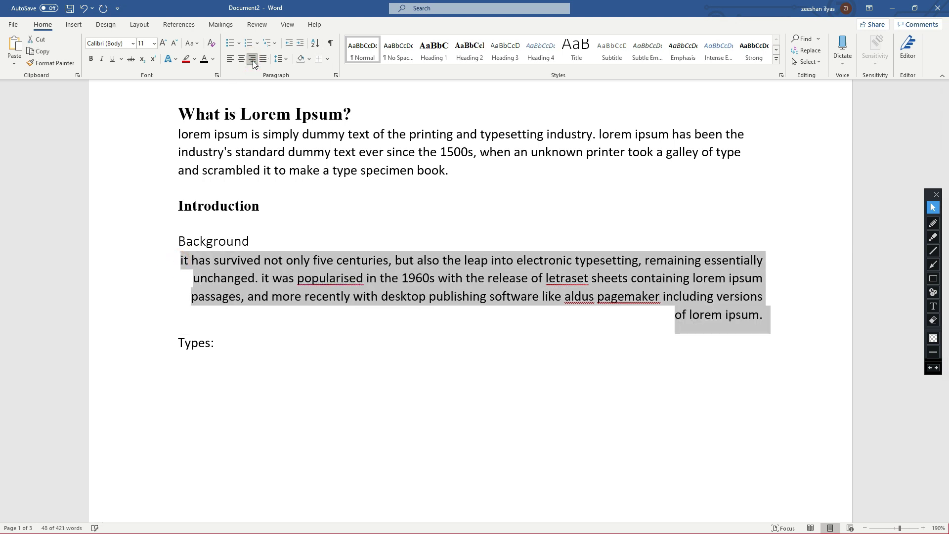
click(241, 59)
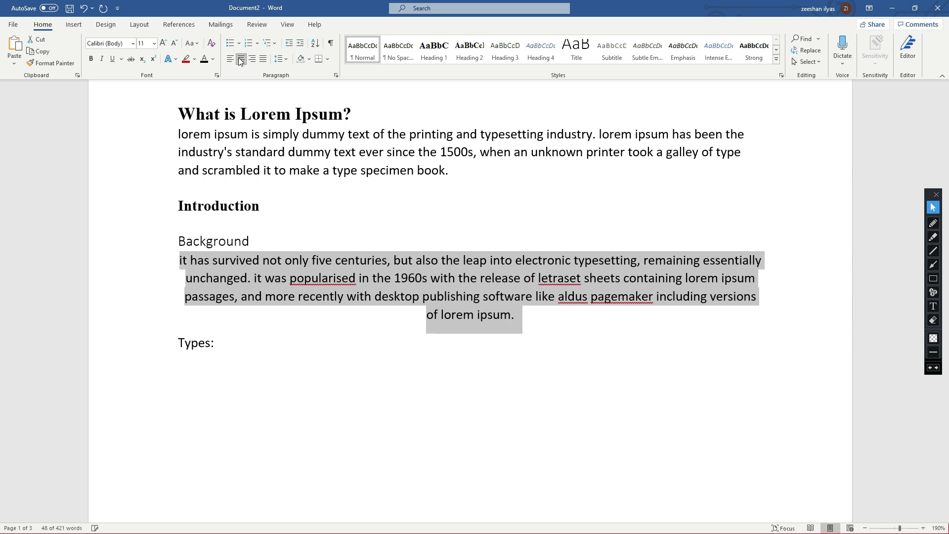
click(232, 59)
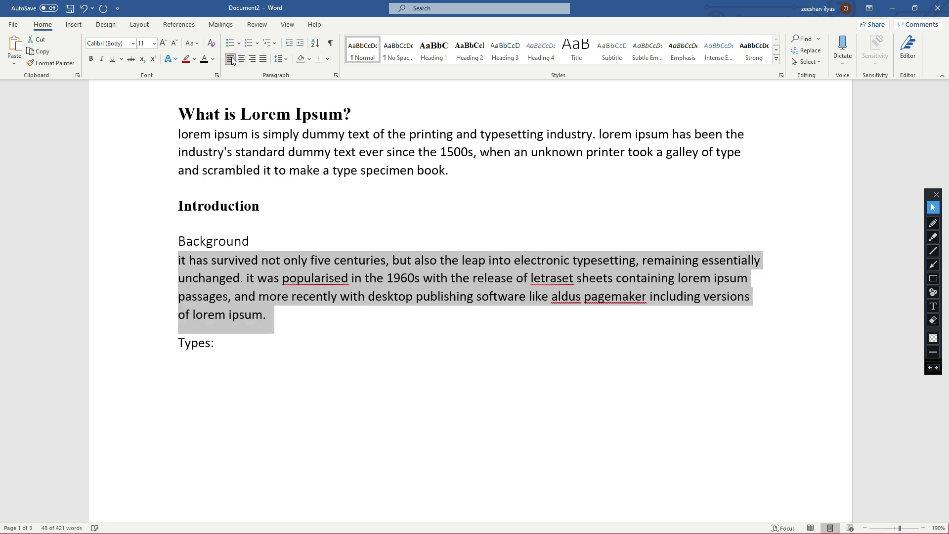
click(286, 297)
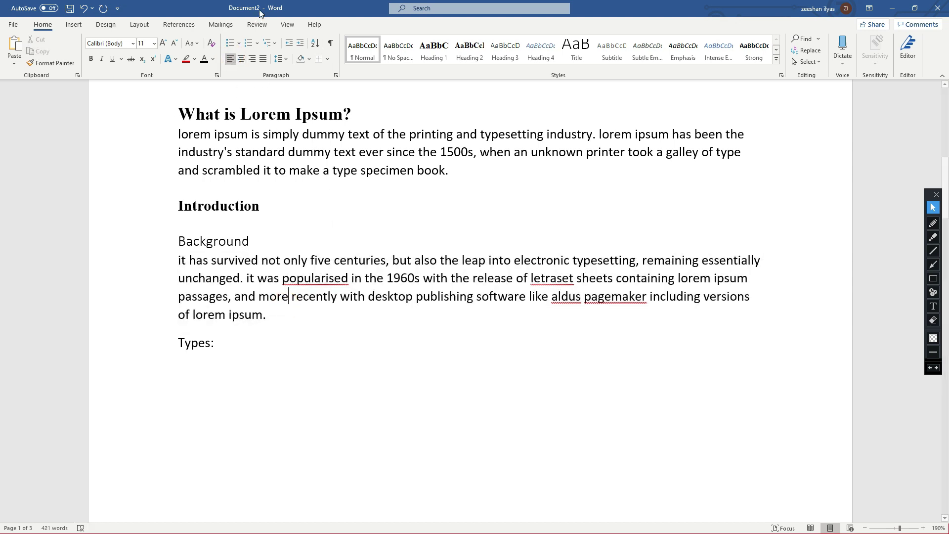
- Check line spacing choices for the Background paragraph and trial-shade a few of its words
click(286, 59)
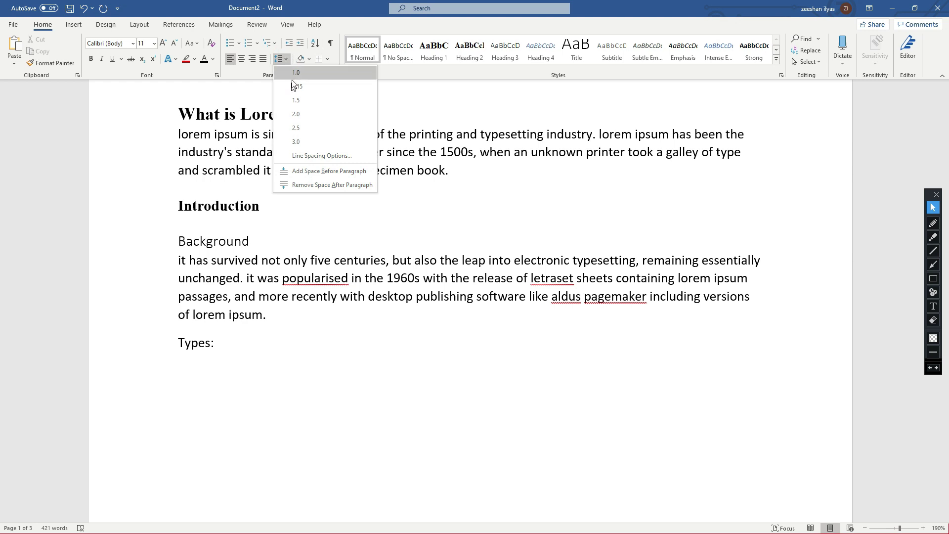
click(250, 253)
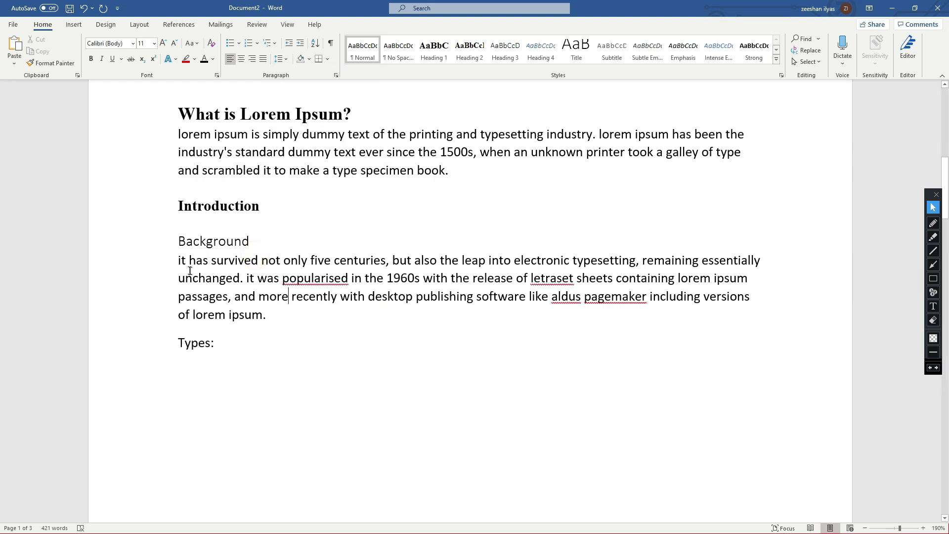
drag(179, 261, 279, 320)
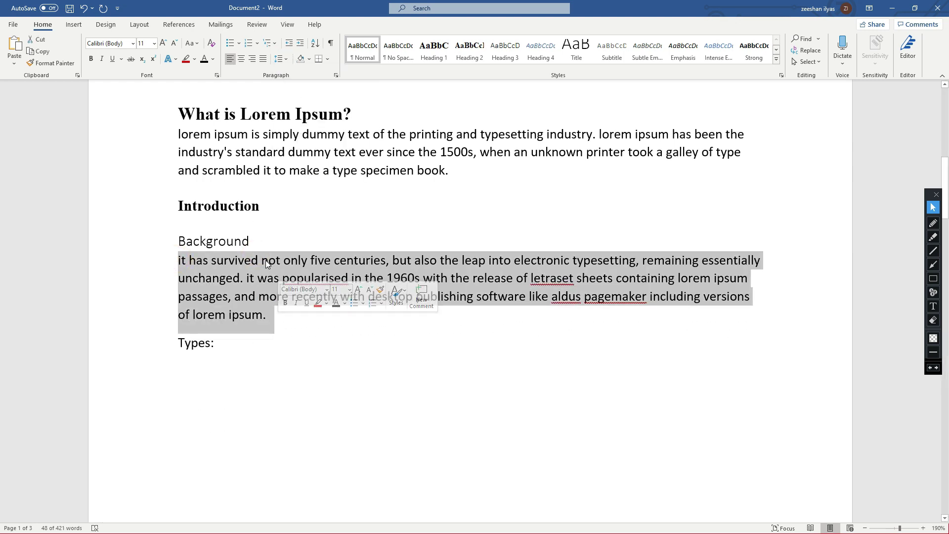
click(280, 59)
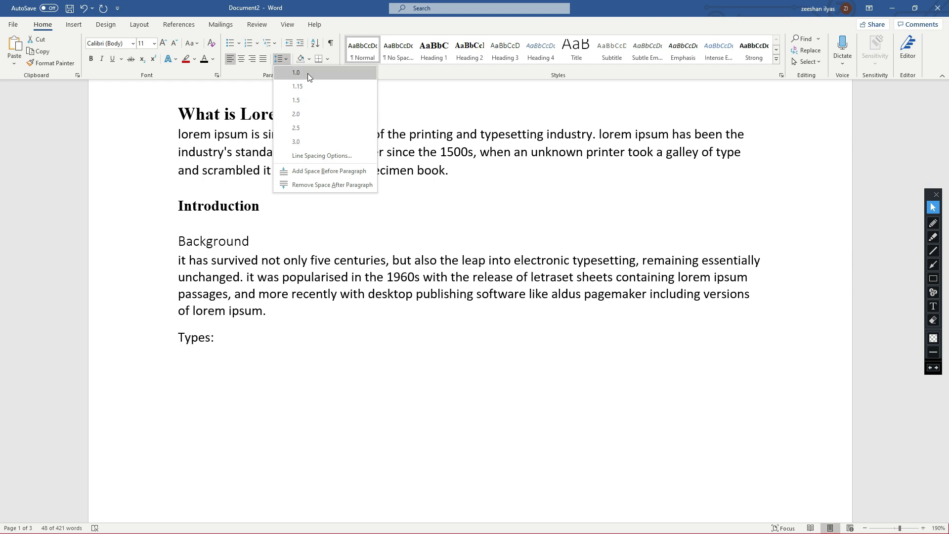
click(279, 62)
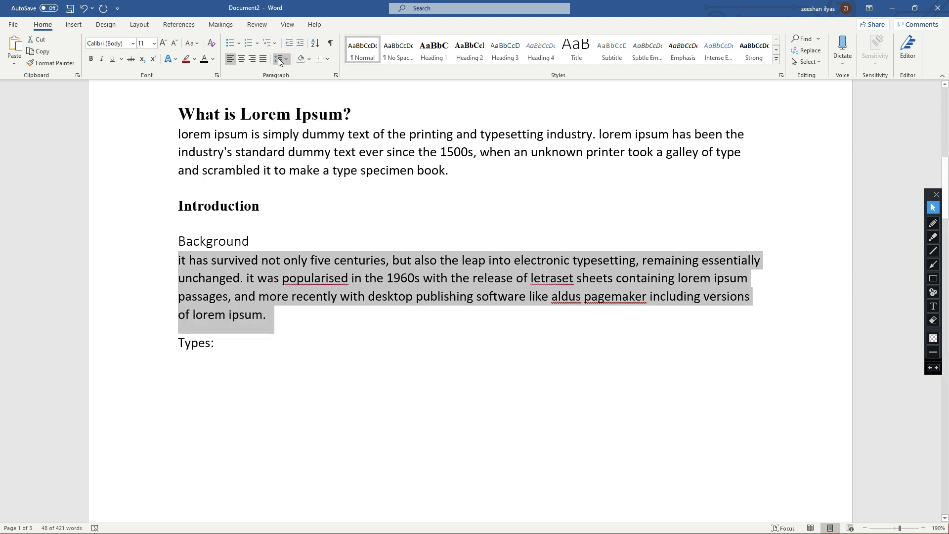
click(344, 101)
drag(189, 260, 238, 260)
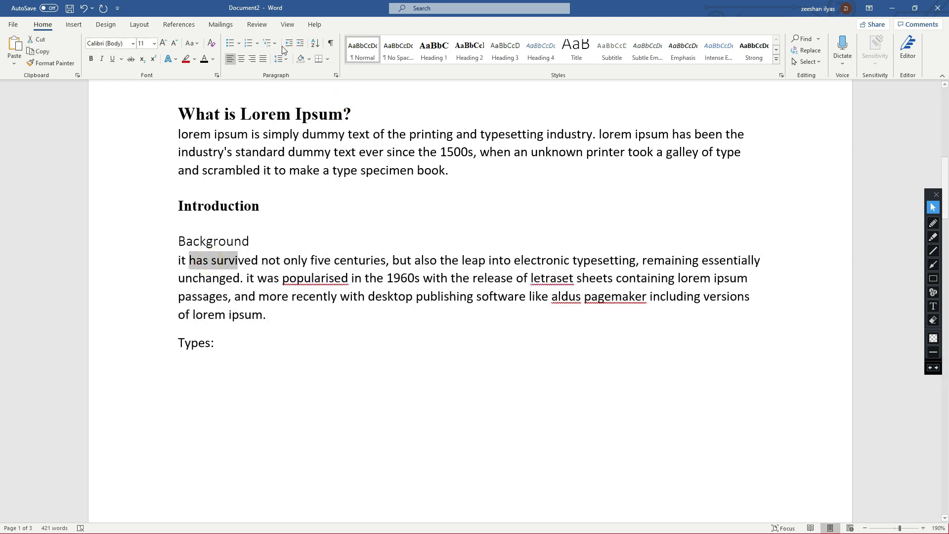
click(302, 63)
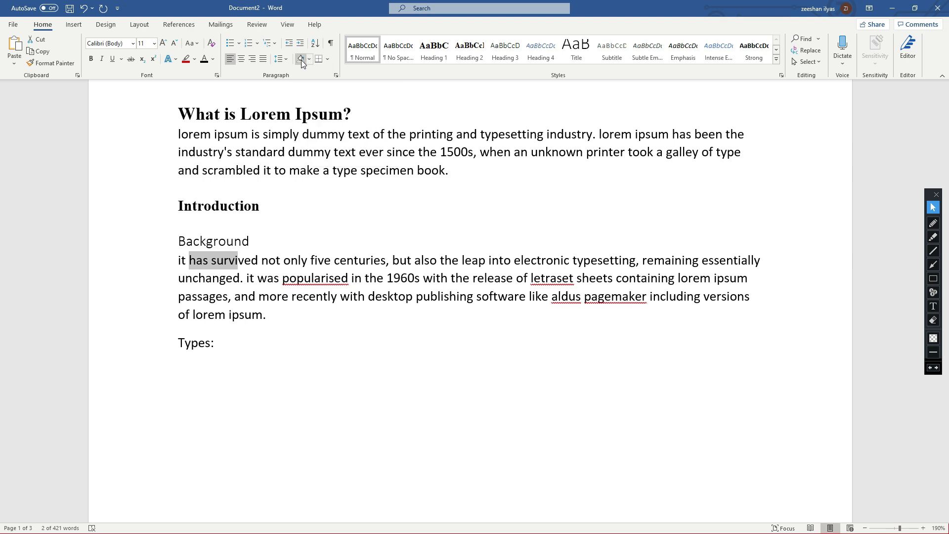
click(227, 201)
- Shade the Introduction heading yellow
click(200, 205)
triple_click(273, 206)
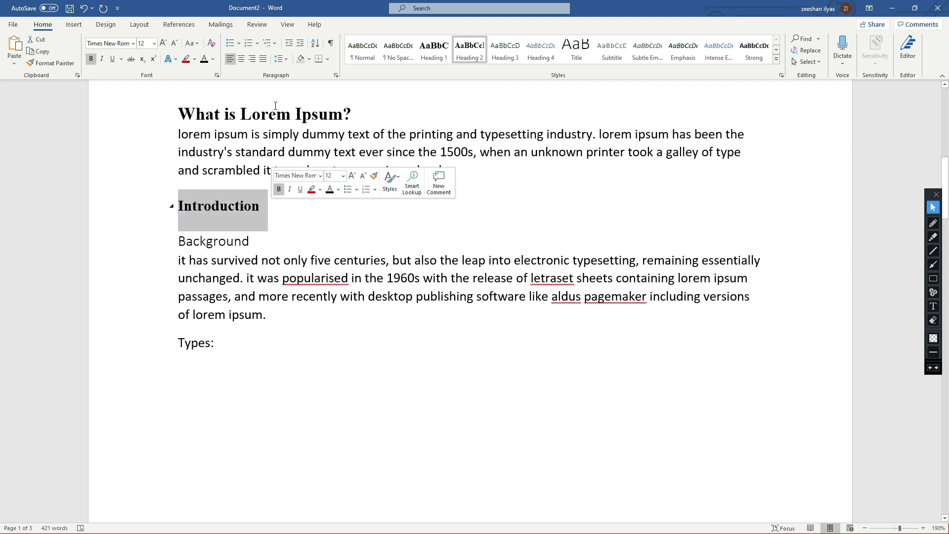
click(308, 59)
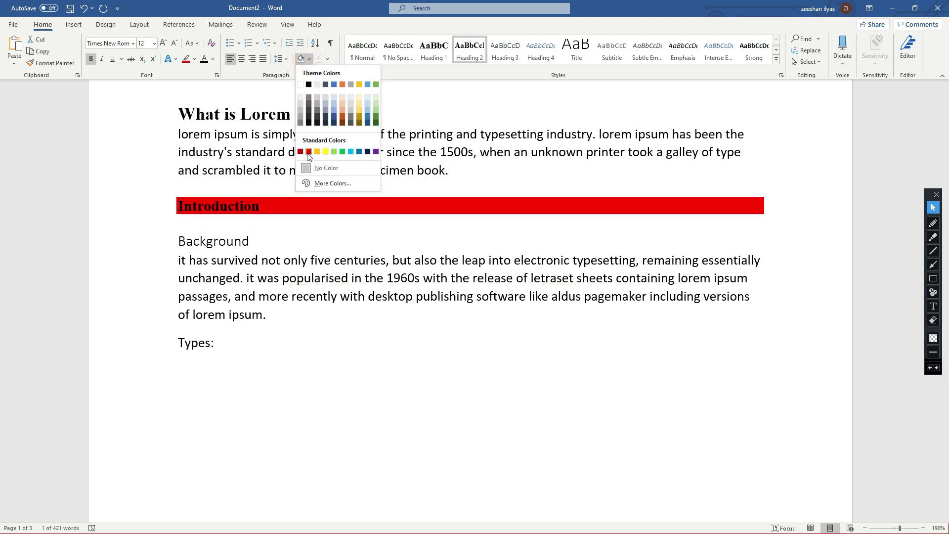
click(326, 152)
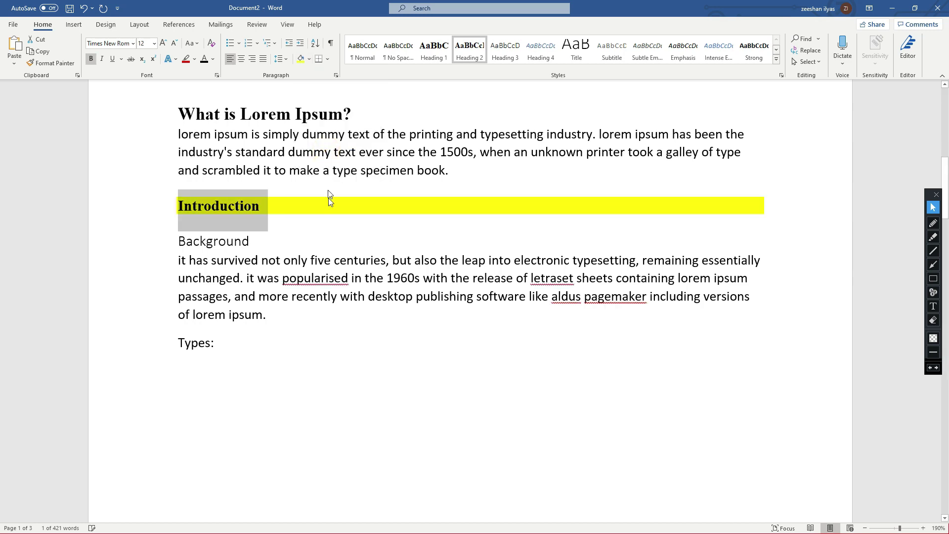
click(317, 232)
scroll(257, 219, up, 2)
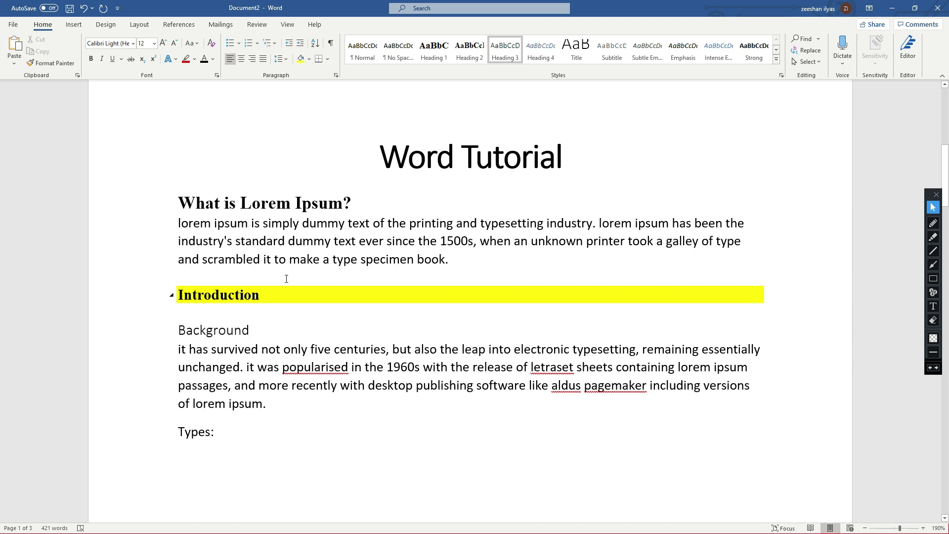
- Shade the 'What is Lorem Ipsum?' heading light blue
drag(189, 201, 365, 200)
click(309, 59)
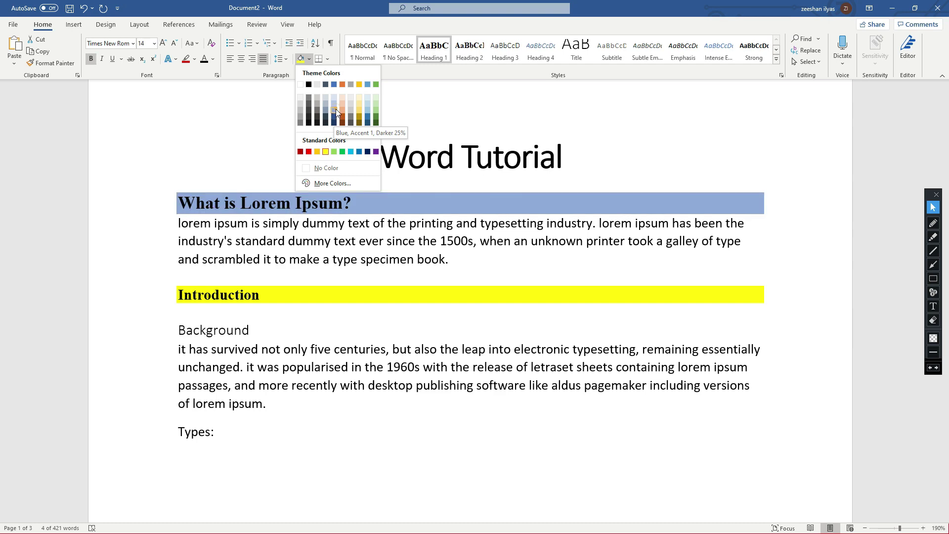
click(334, 109)
click(337, 228)
- Shade the 'Word Tutorial' title line gold
scroll(412, 211, down, 1)
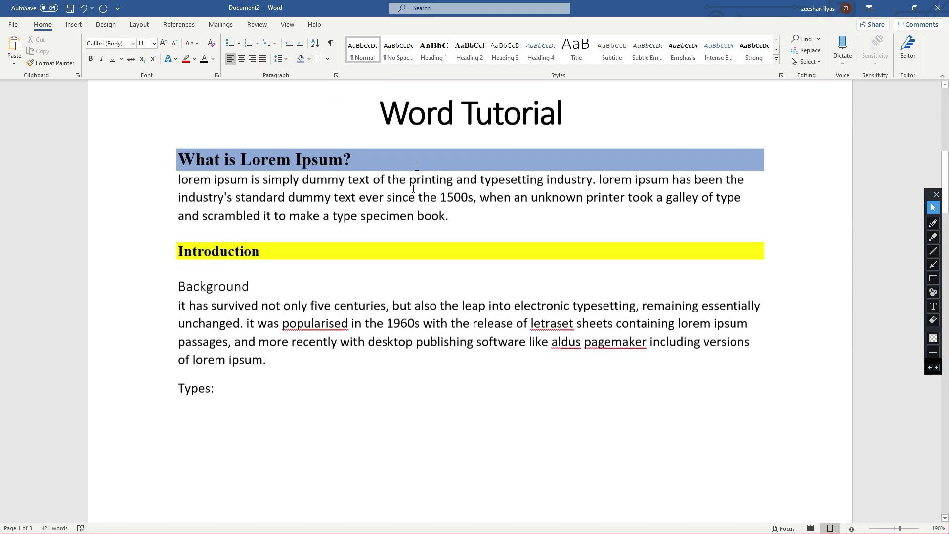
scroll(405, 198, up, 2)
drag(380, 197, 453, 200)
drag(538, 194, 563, 196)
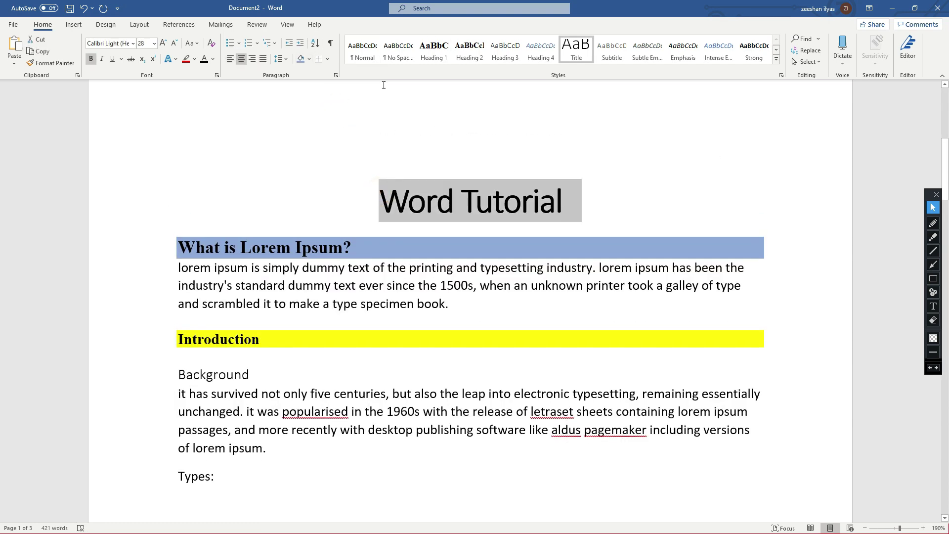
click(310, 61)
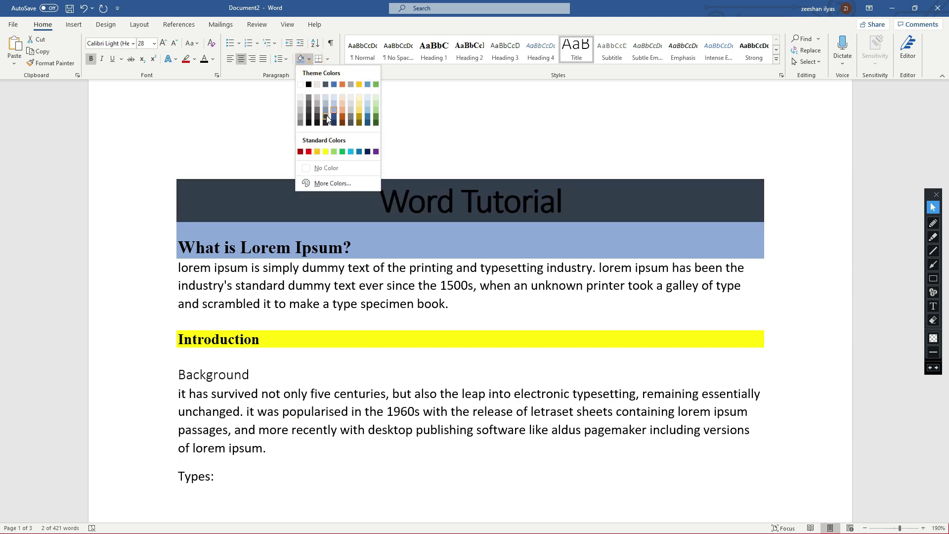
click(358, 117)
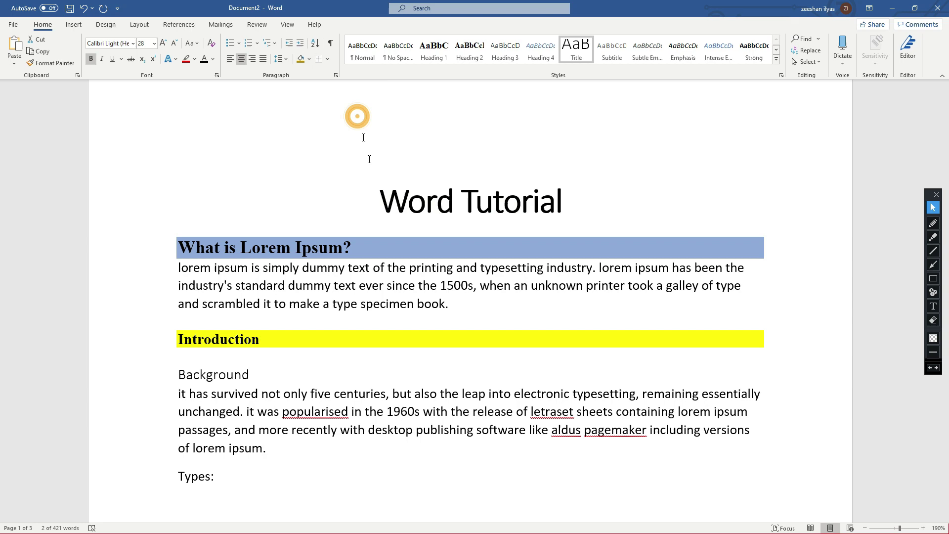
- Shade the 'Why do we use it?' paragraph on page 2 gold
scroll(346, 232, down, 5)
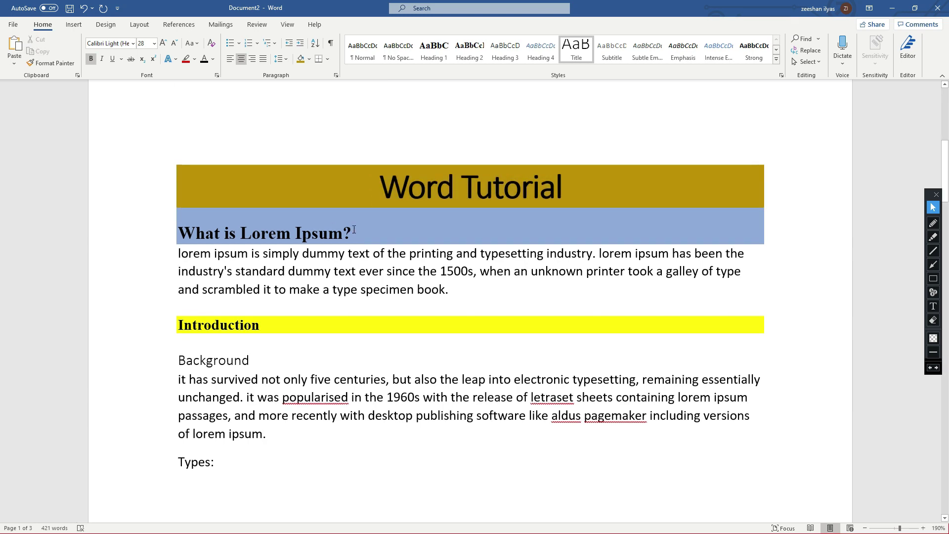
scroll(340, 241, down, 15)
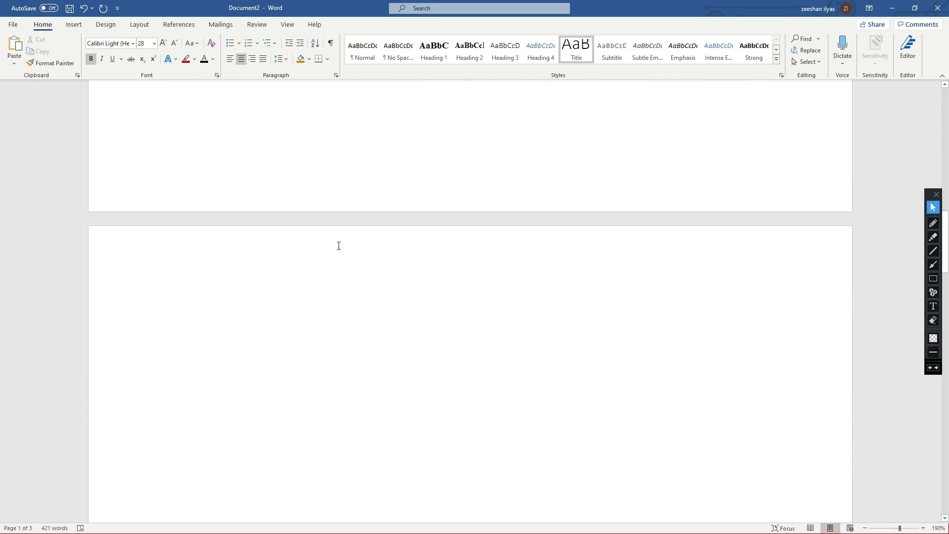
drag(181, 339, 268, 410)
click(309, 59)
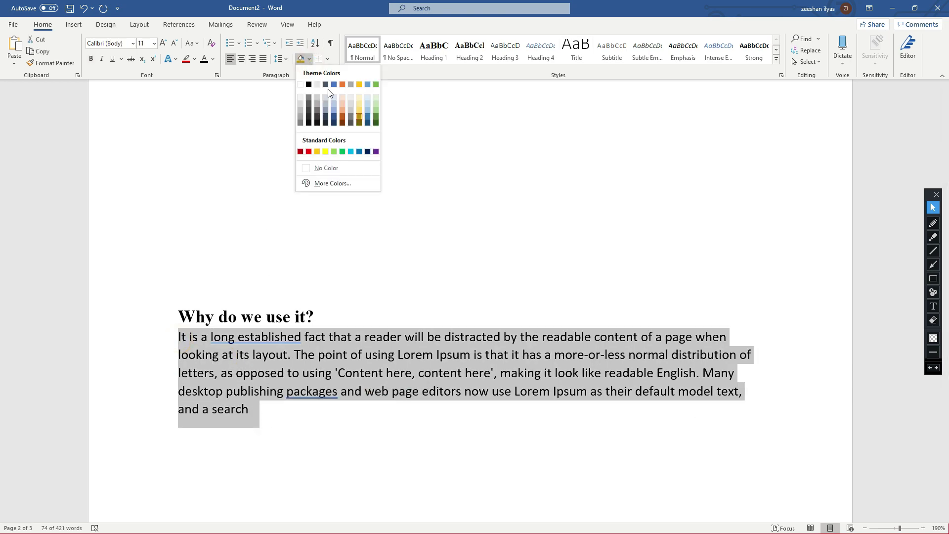
click(359, 113)
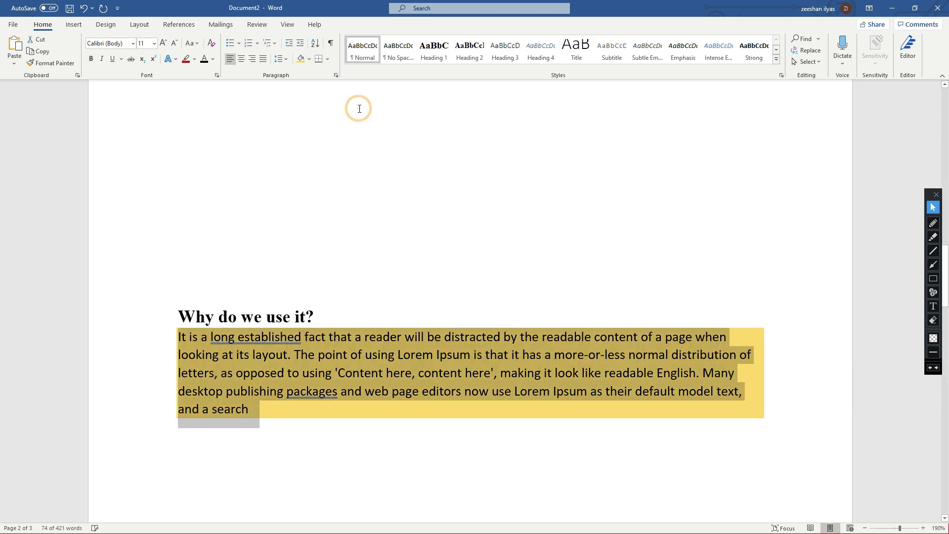
click(329, 314)
scroll(329, 303, down, 4)
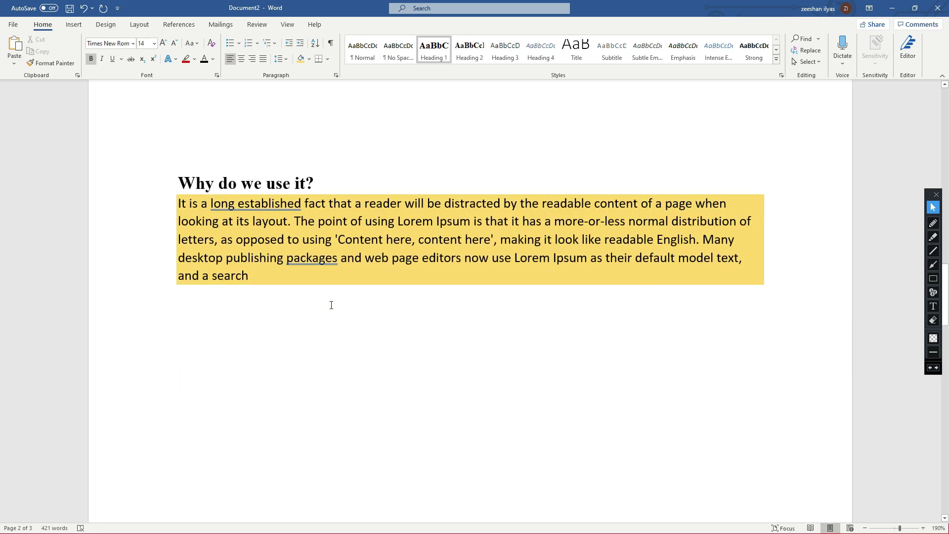
scroll(331, 305, up, 6)
scroll(337, 308, up, 5)
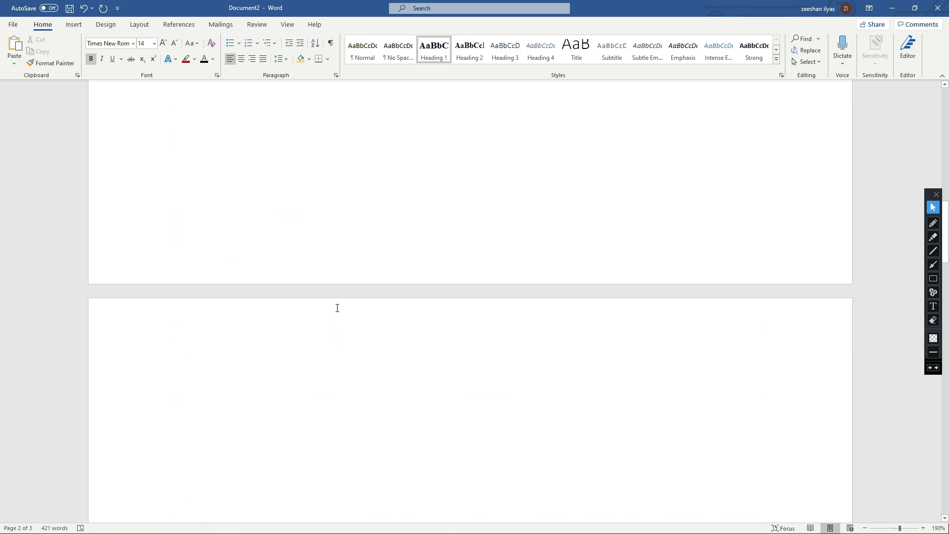
scroll(322, 272, up, 6)
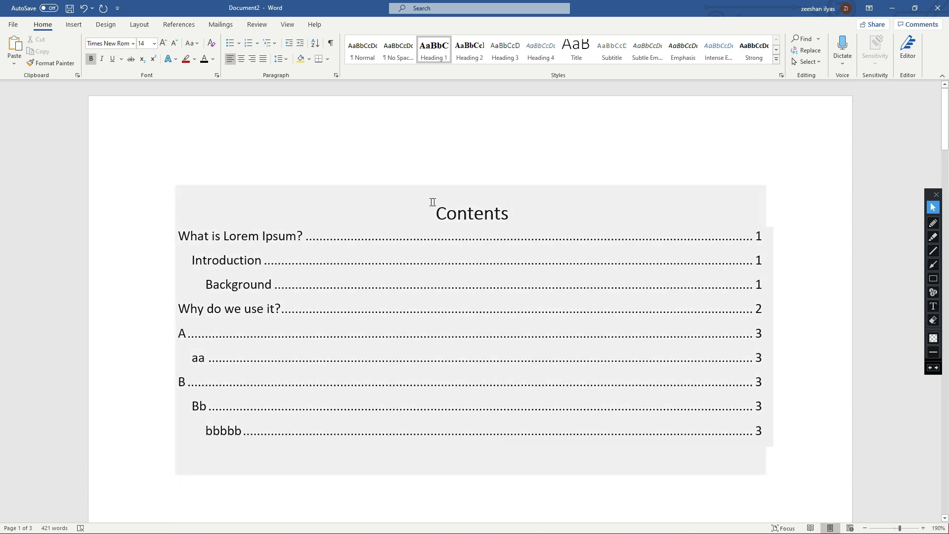
scroll(425, 213, down, 2)
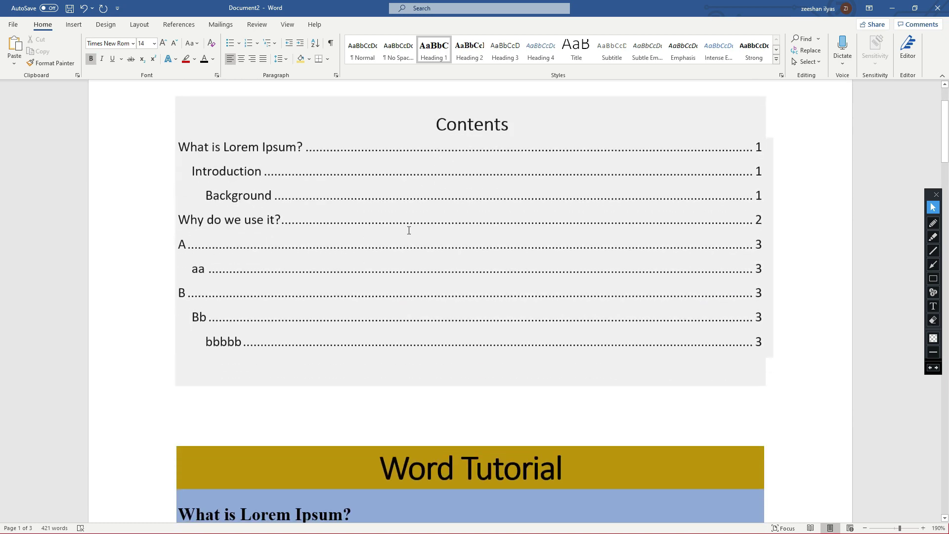
scroll(409, 231, down, 3)
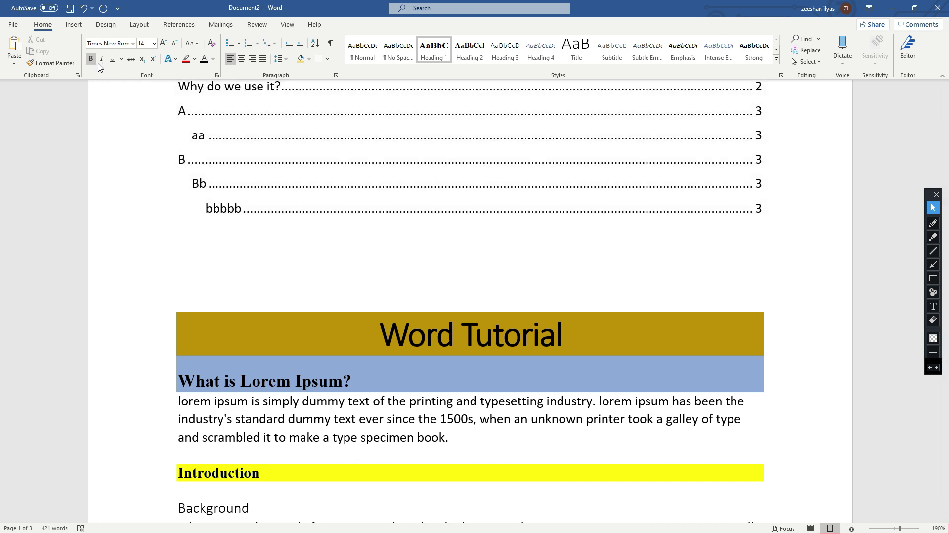
click(328, 60)
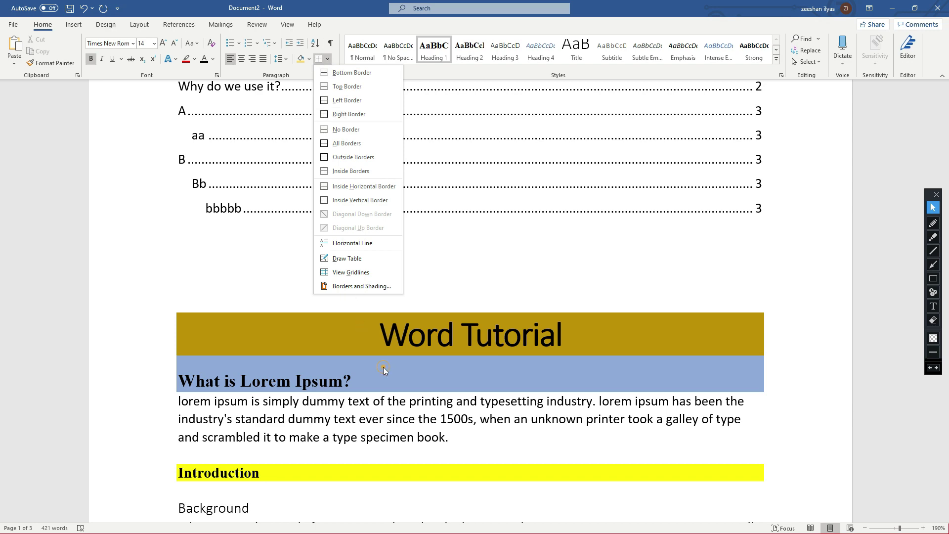
click(173, 382)
scroll(174, 384, down, 4)
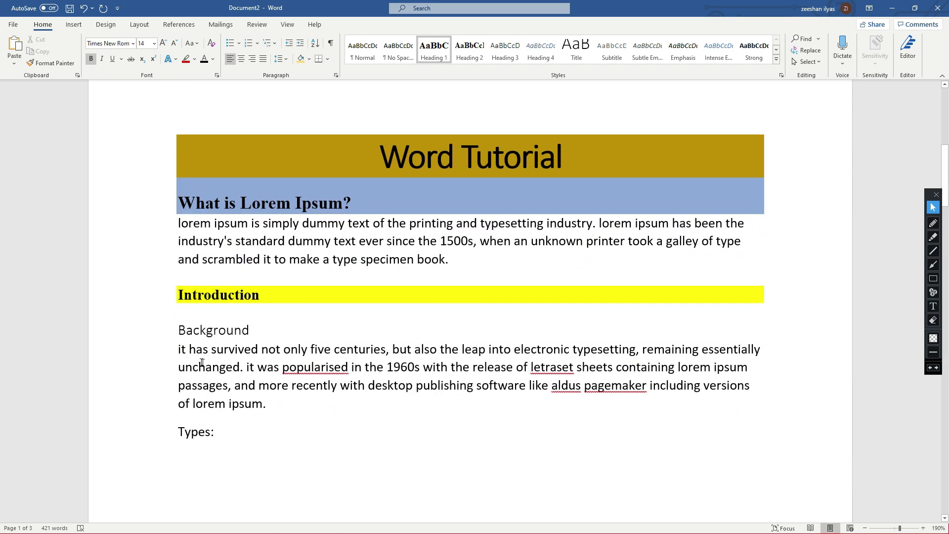
drag(180, 350, 271, 404)
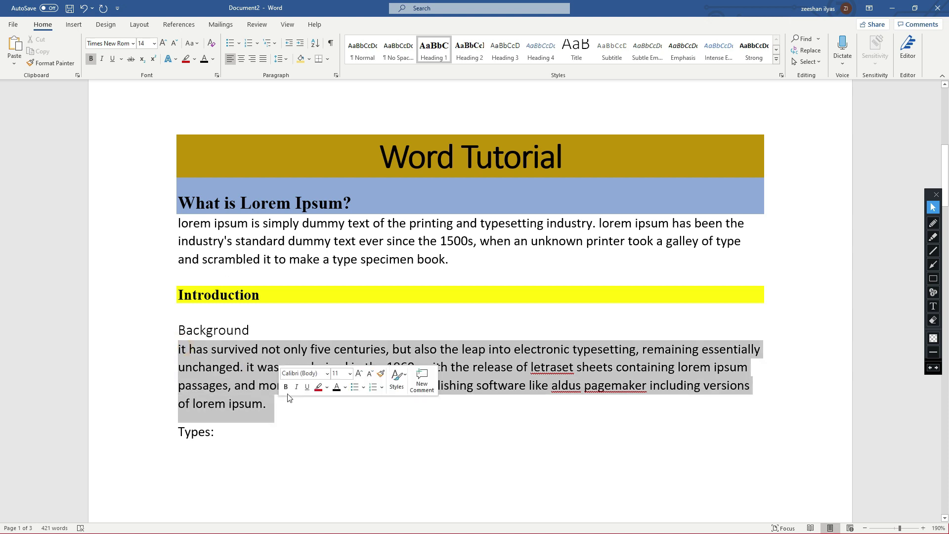
click(327, 59)
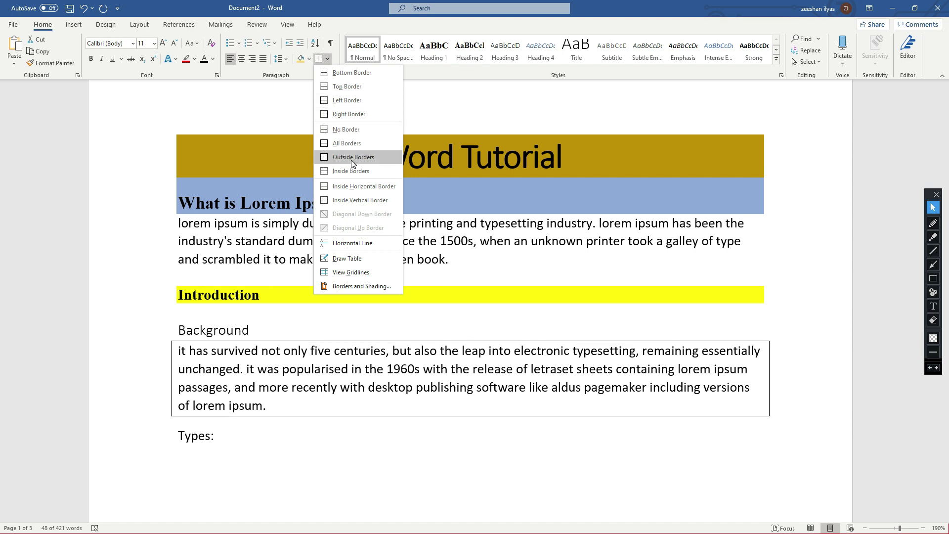
click(353, 161)
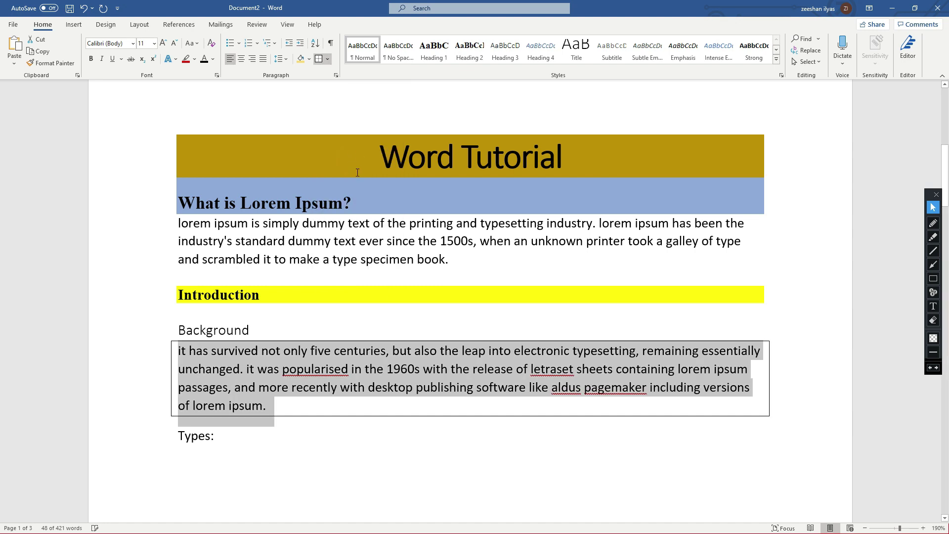
click(370, 393)
scroll(344, 391, down, 2)
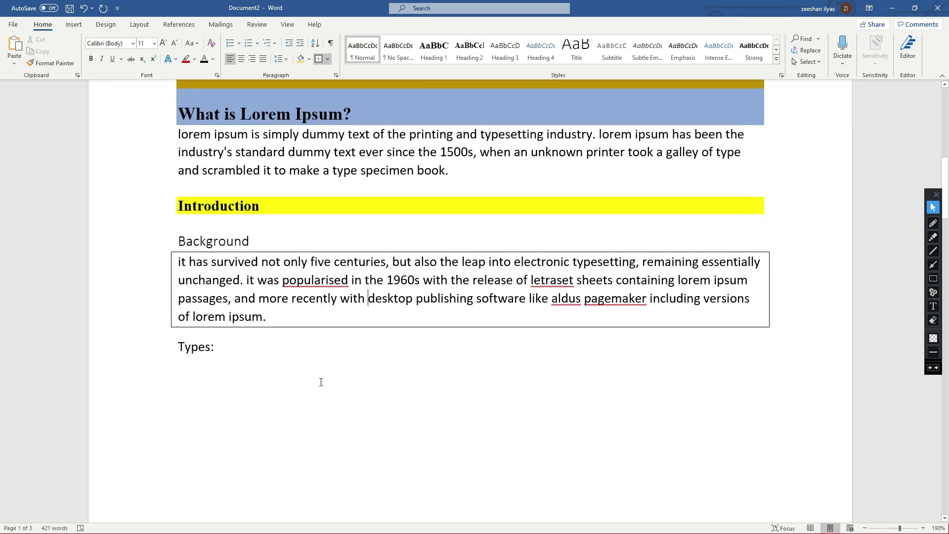
drag(181, 262, 295, 329)
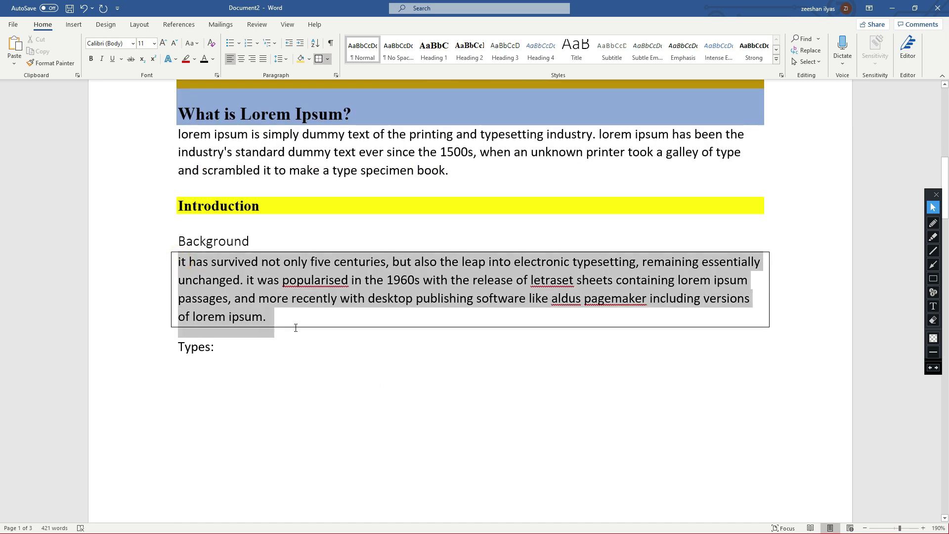
click(289, 349)
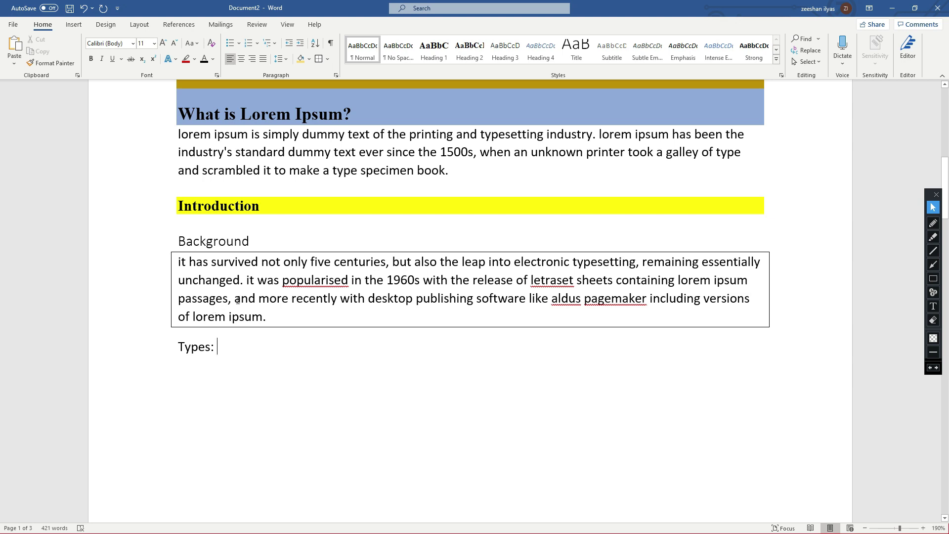
drag(179, 258, 273, 316)
click(300, 59)
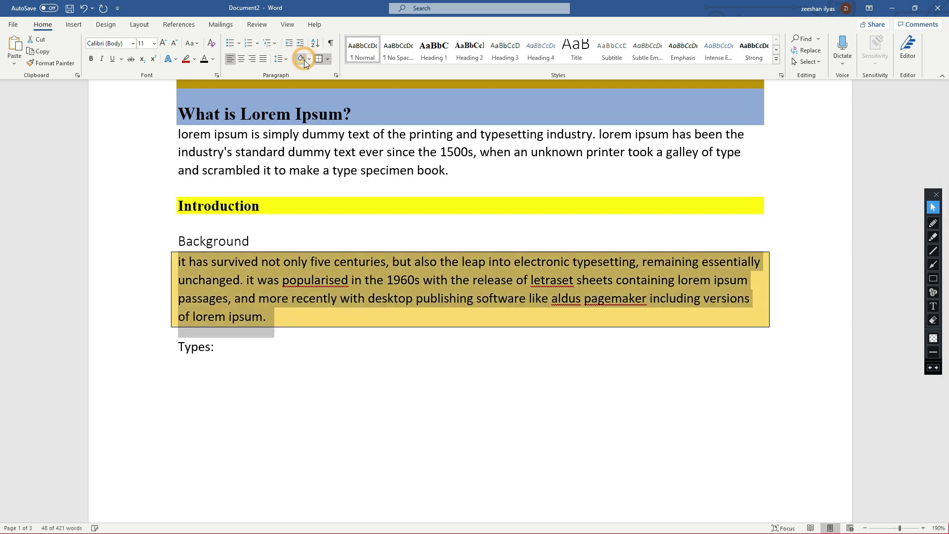
click(309, 60)
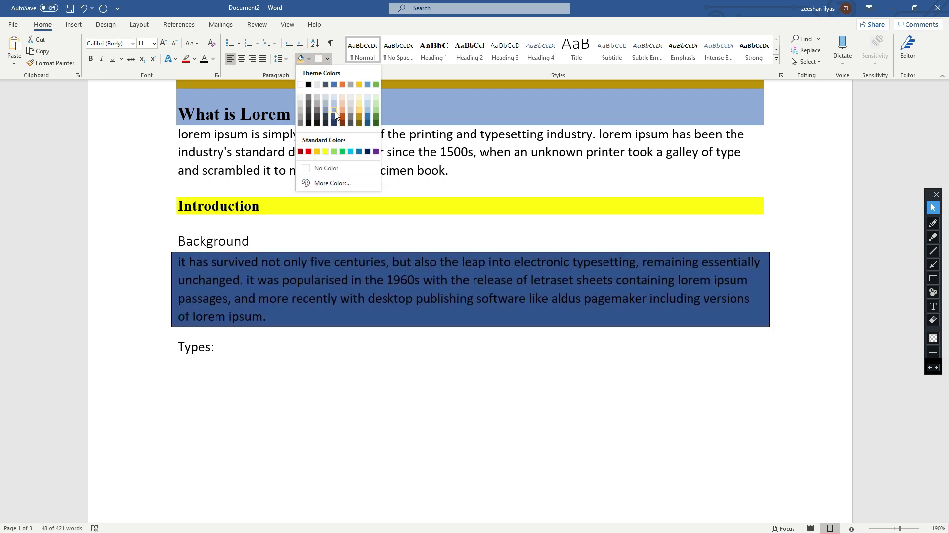
click(376, 116)
click(254, 302)
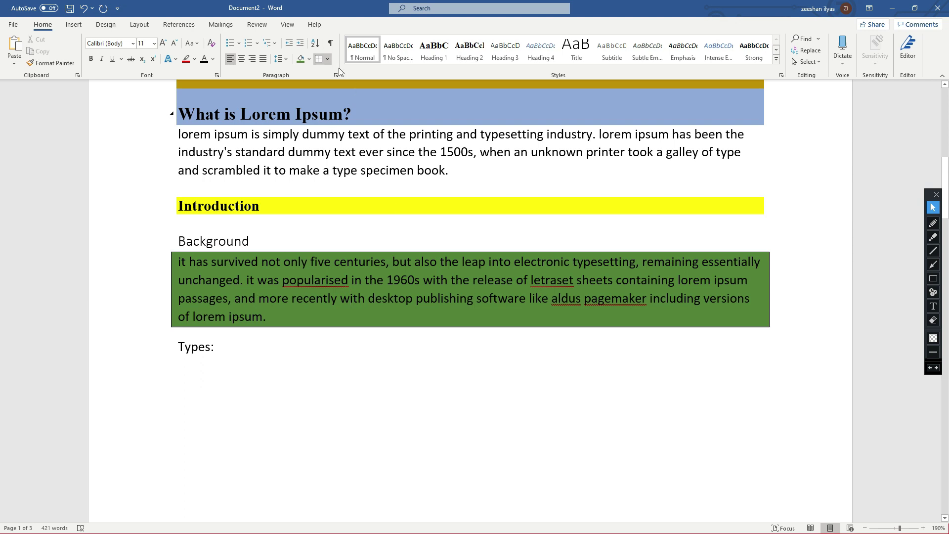
click(309, 244)
click(328, 60)
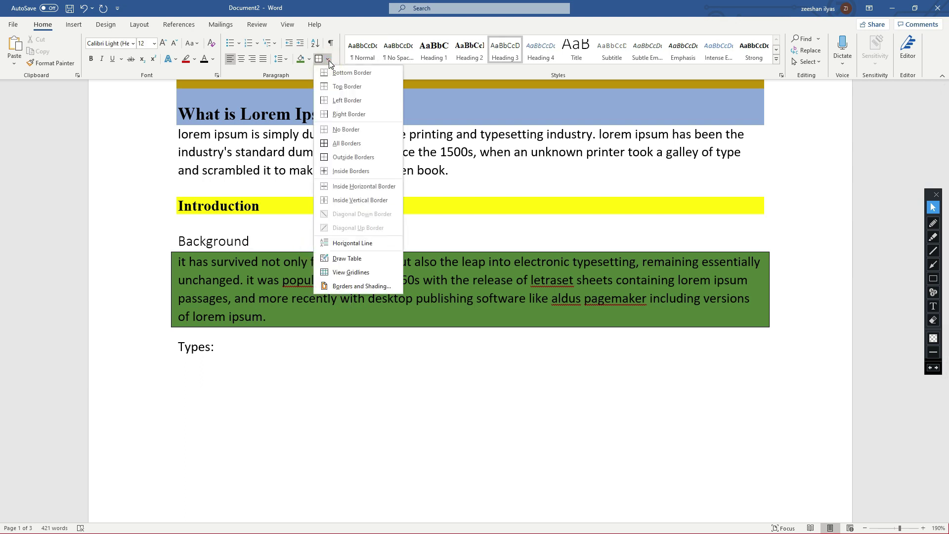
click(328, 60)
key(ctrl+z)
key(ctrl+z)
key(ctrl+z)
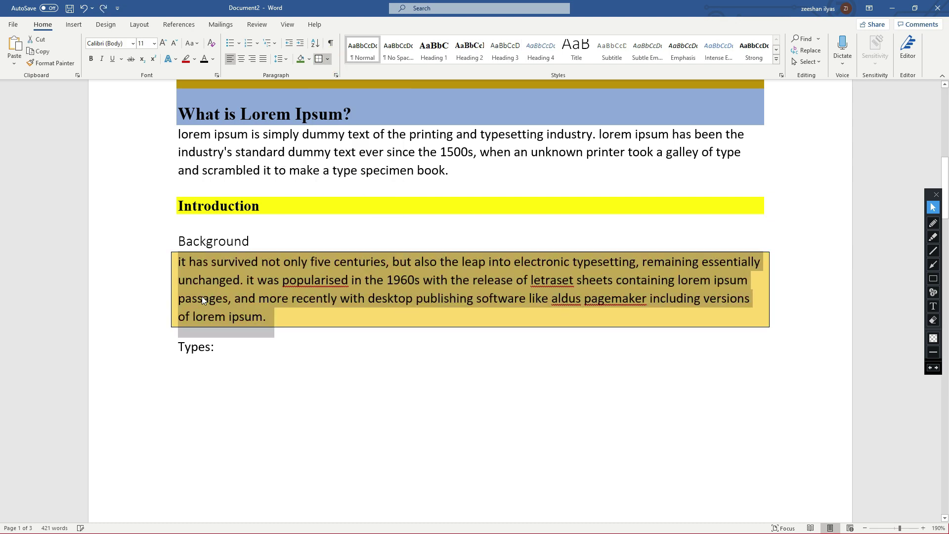
click(385, 414)
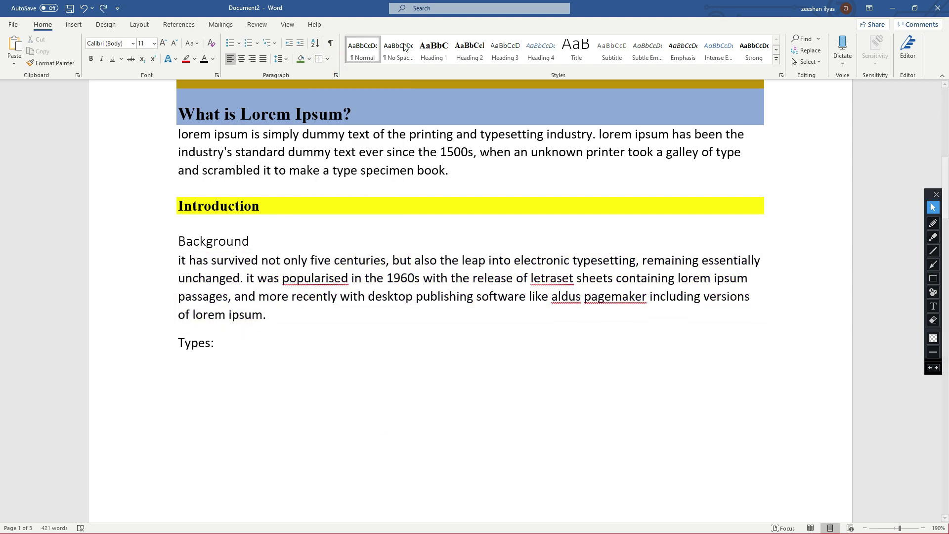
- Open the Find search options dropdown and dismiss it without searching
click(818, 38)
scroll(563, 216, up, 5)
scroll(564, 216, up, 1)
scroll(472, 229, down, 4)
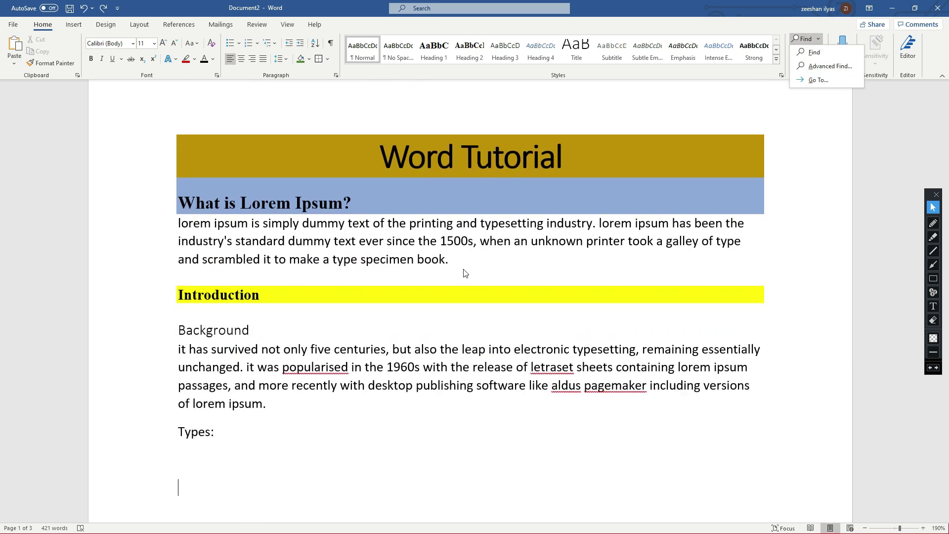
click(484, 244)
- Type 'kacs' before 'when', after 'release', after 'content here' and after 'purpose'
click(485, 249)
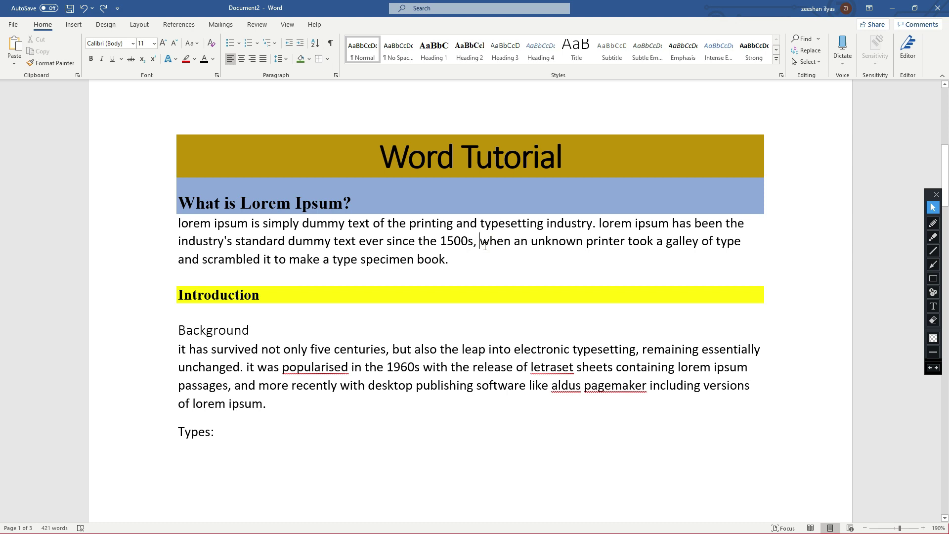
text(kacs)
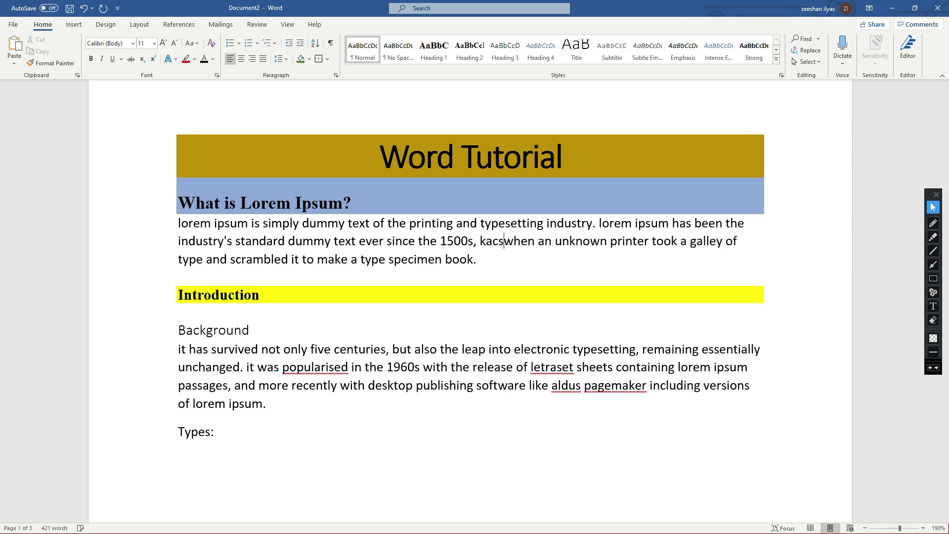
click(514, 369)
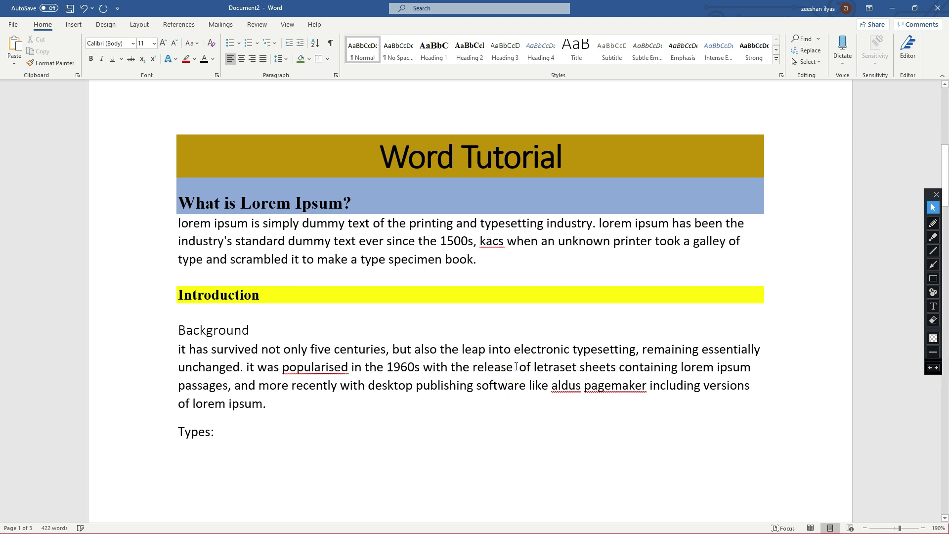
text(kacs)
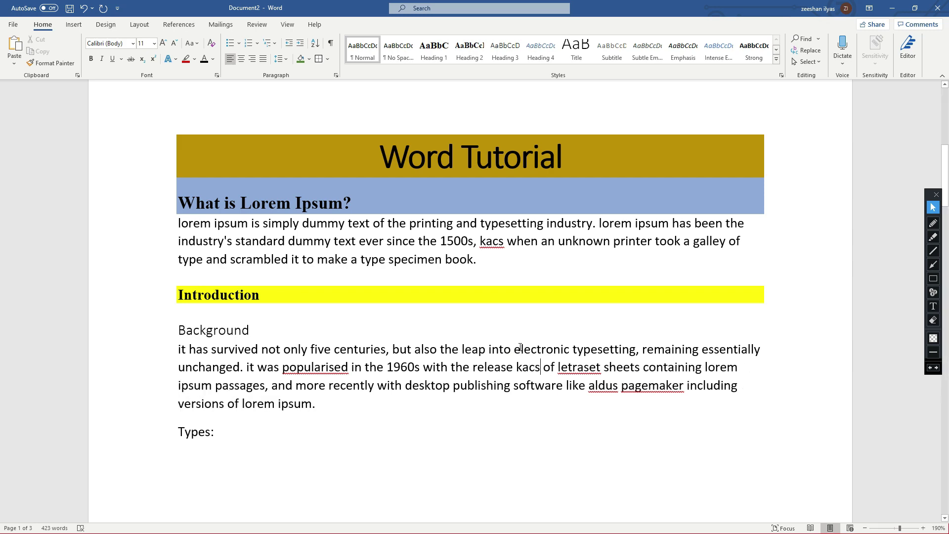
scroll(521, 349, down, 10)
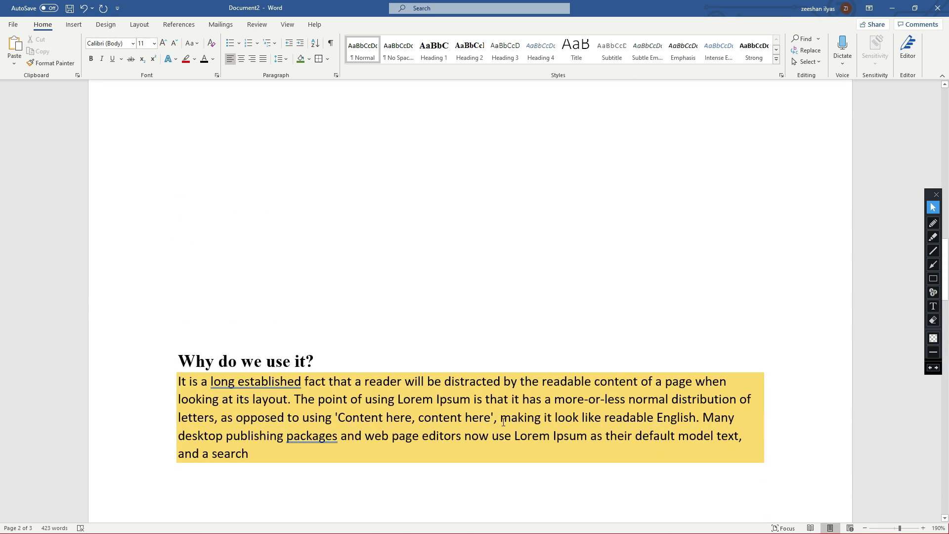
text(kacs)
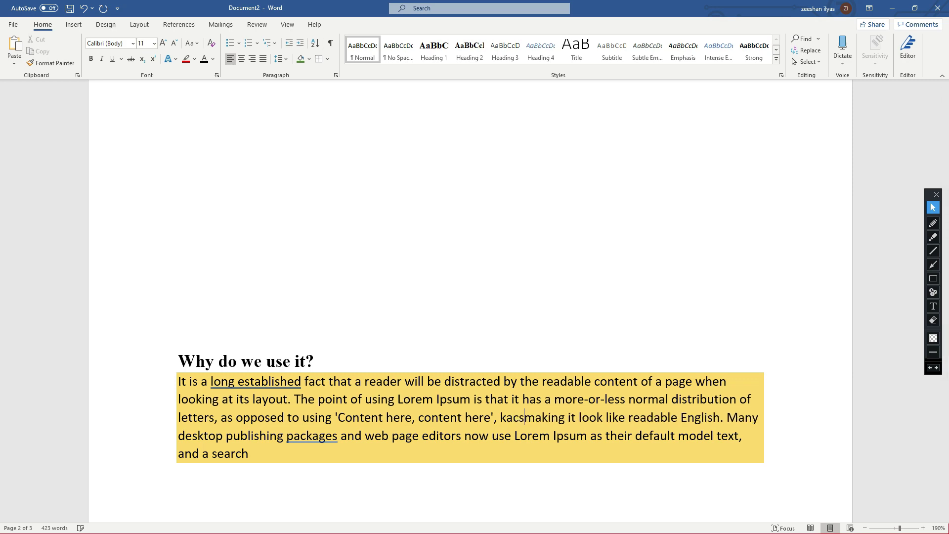
scroll(511, 426, down, 2)
scroll(512, 426, down, 9)
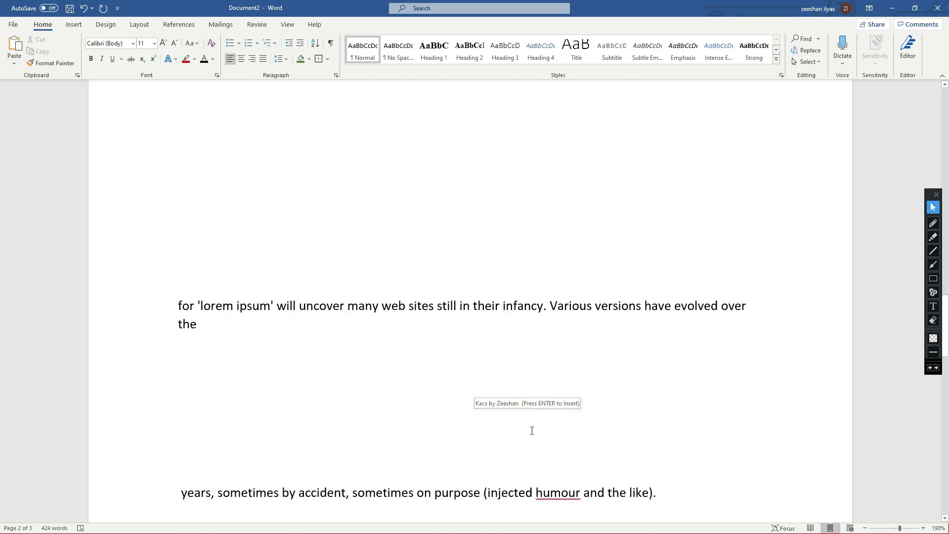
text(kacs)
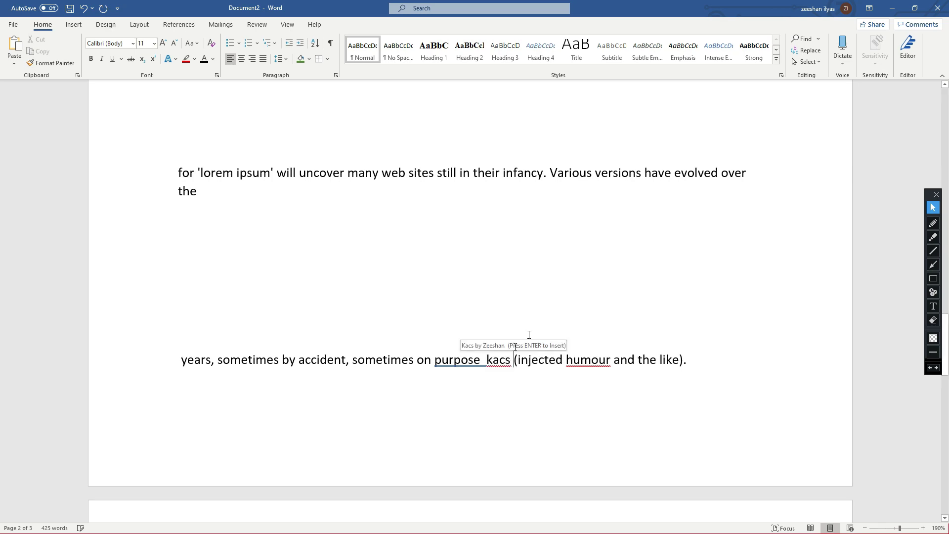
scroll(540, 318, up, 9)
- Search 'kacs' in the Navigation pane, review its four results, and clear the search box
click(814, 38)
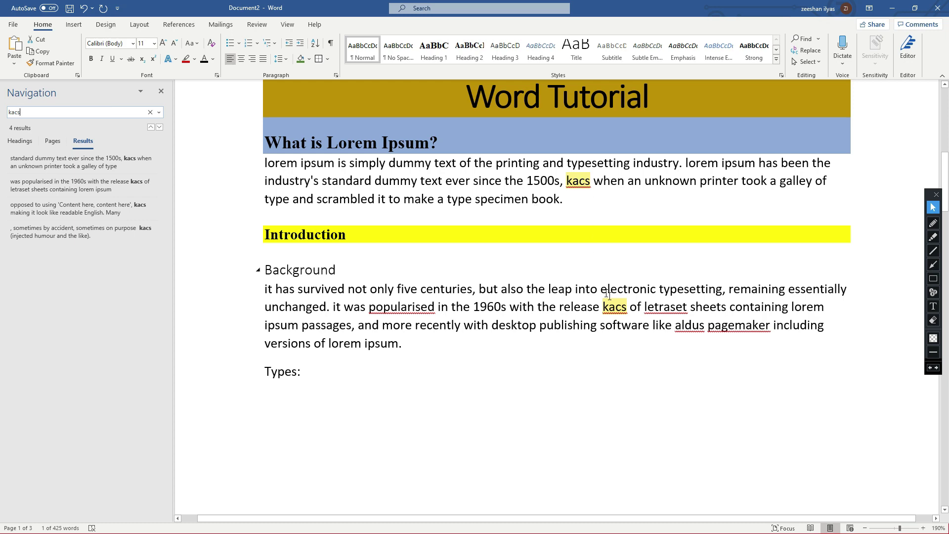
scroll(608, 296, down, 10)
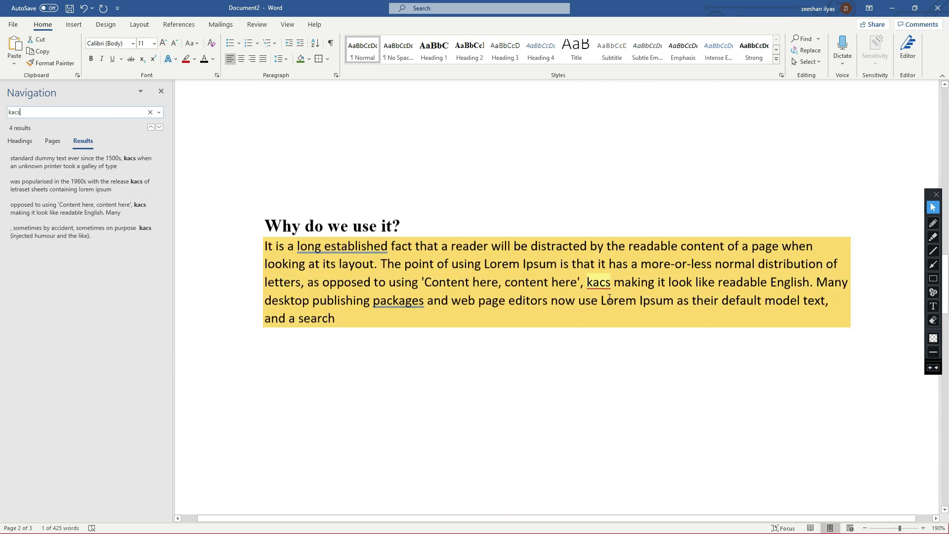
scroll(609, 298, down, 2)
scroll(630, 318, down, 4)
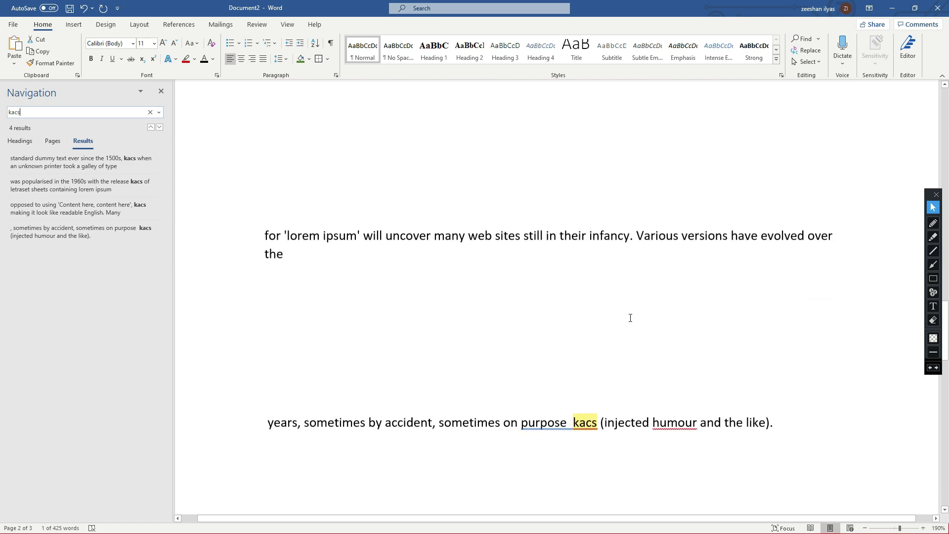
scroll(635, 322, up, 15)
scroll(638, 328, up, 8)
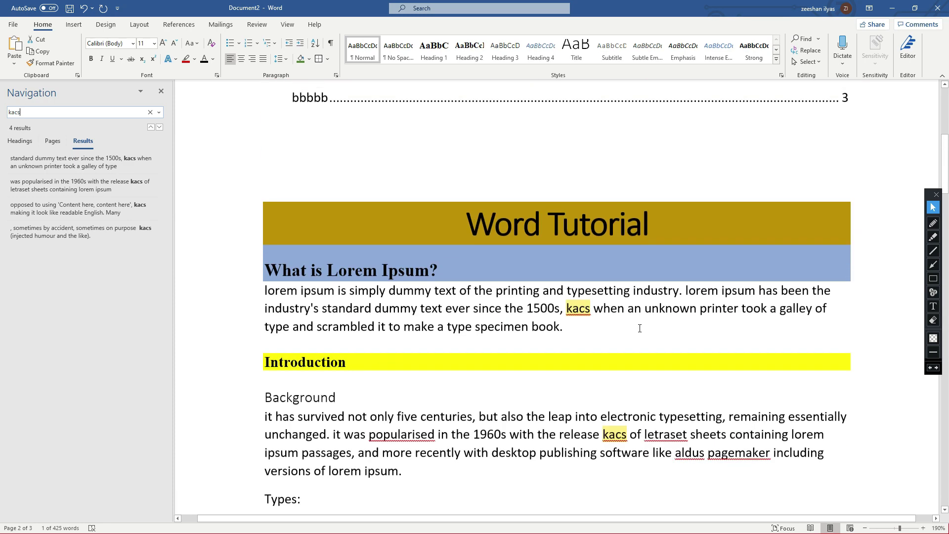
drag(81, 112, 0, 115)
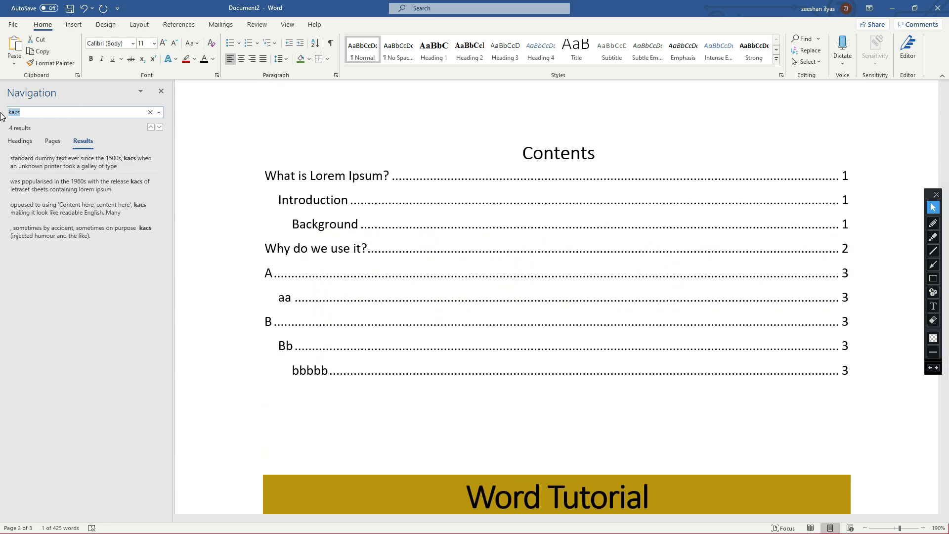
click(811, 49)
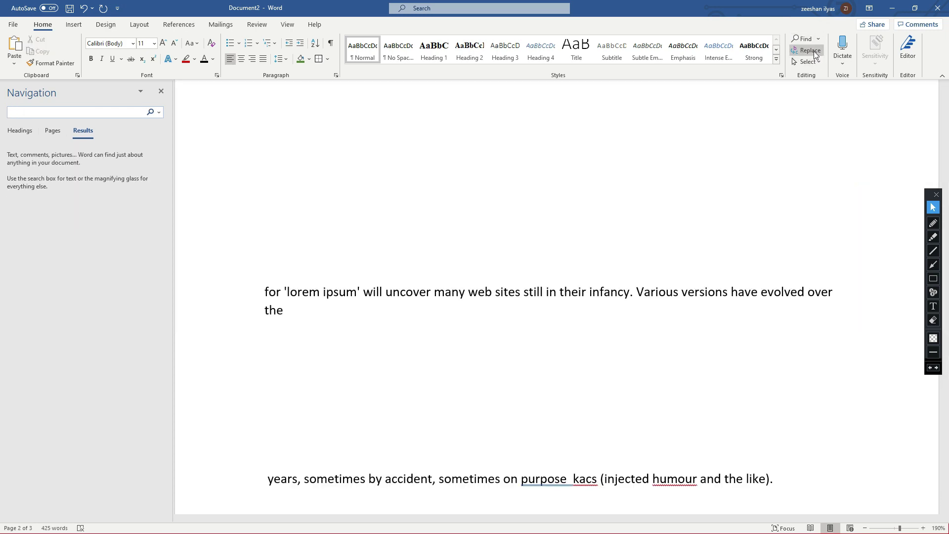
- Replace all four 'kacs' occurrences with 'The Kacs' using Replace All, then close the dialog
click(813, 50)
drag(701, 116, 779, 107)
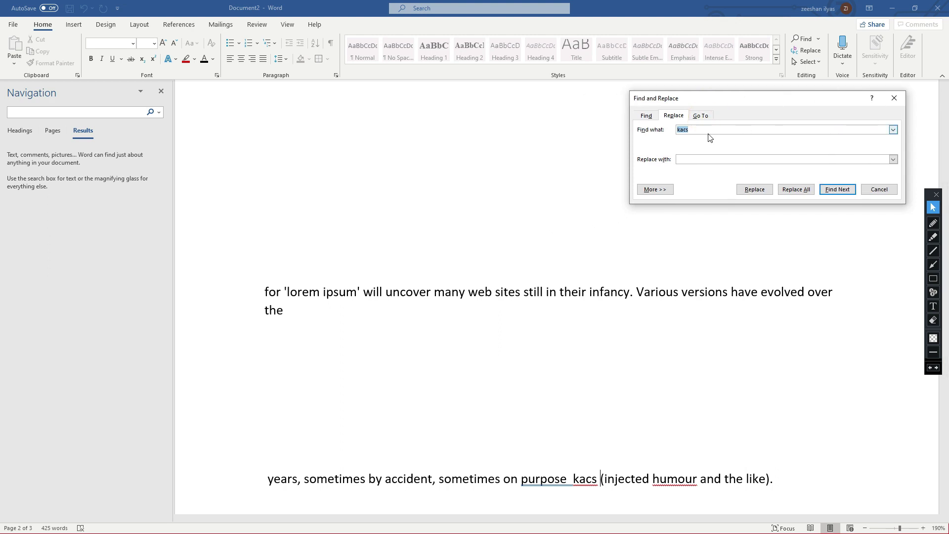
click(679, 131)
click(704, 156)
click(791, 194)
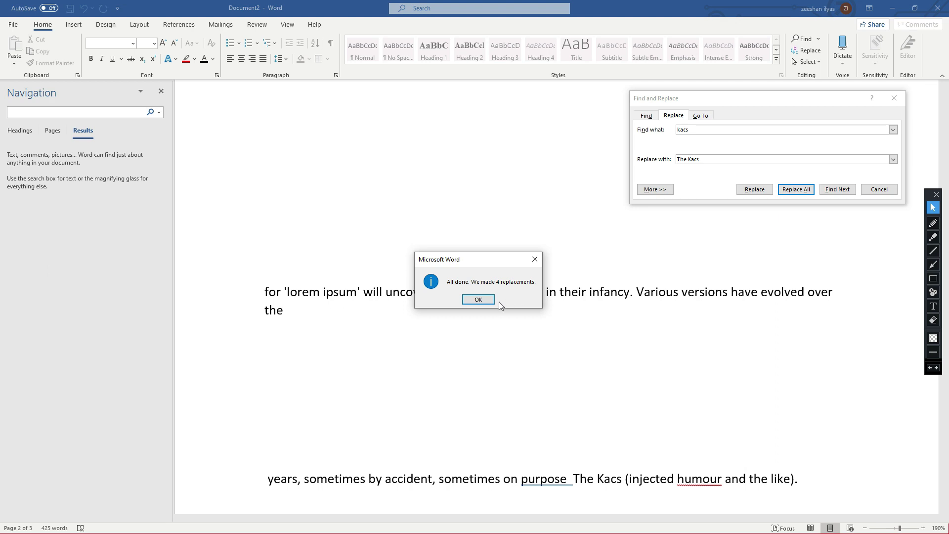
click(479, 299)
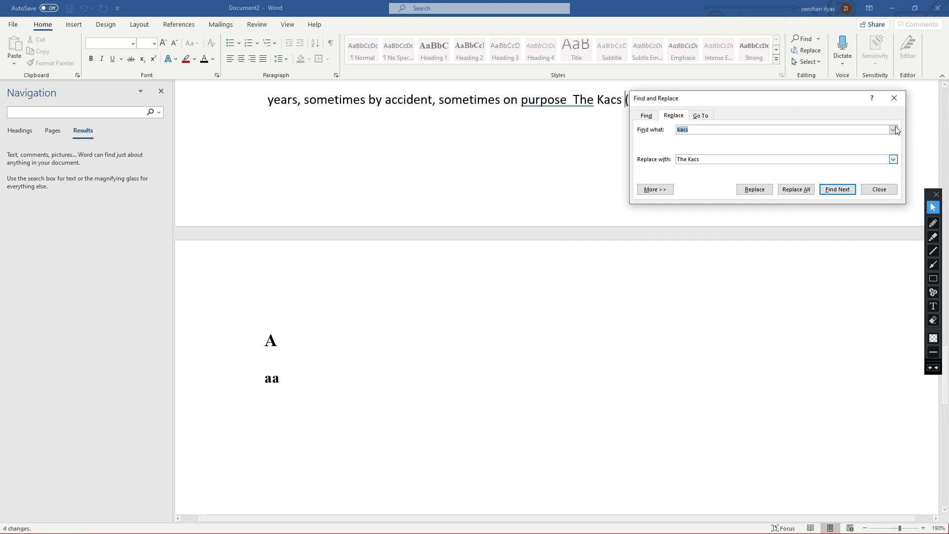
click(892, 100)
scroll(550, 216, up, 2)
- Deselect 'The Kacs' and close the Navigation pane
drag(572, 233, 626, 267)
scroll(630, 282, up, 8)
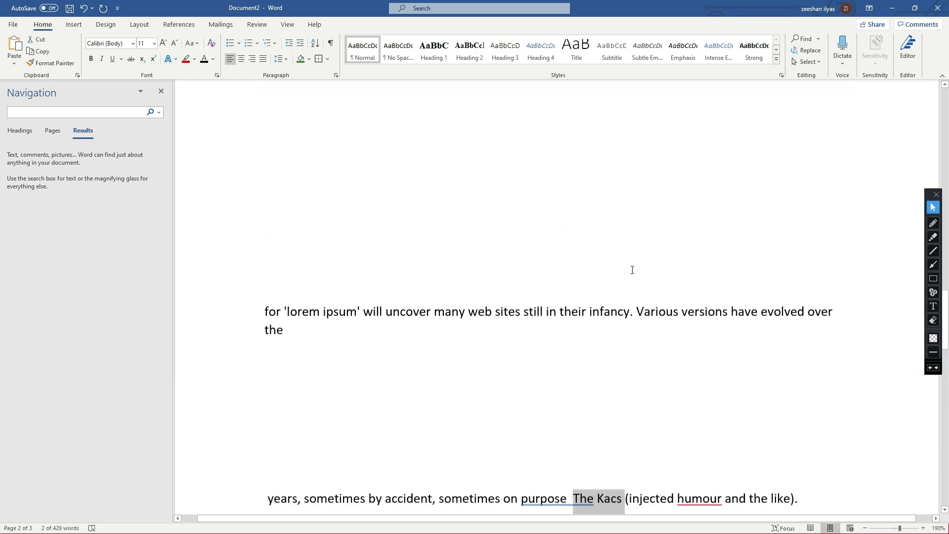
scroll(638, 303, down, 15)
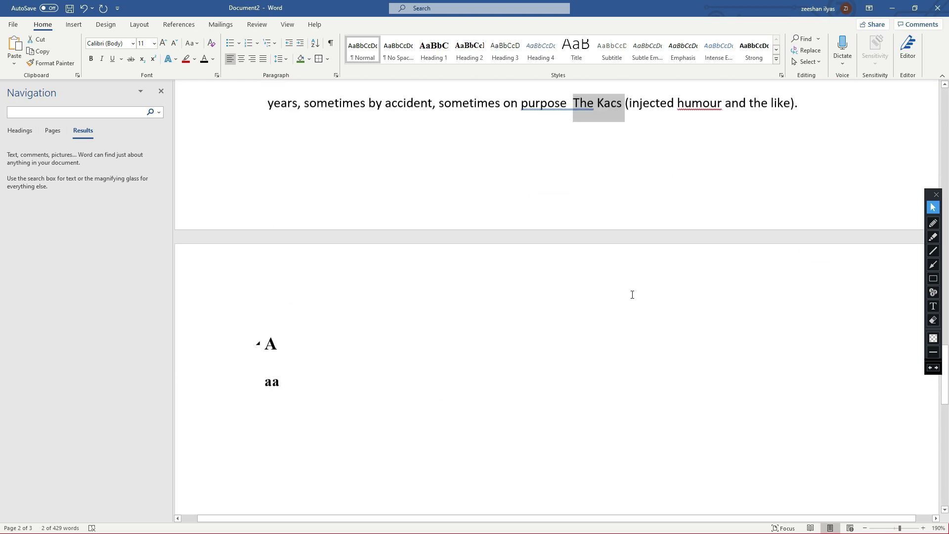
scroll(633, 292, up, 10)
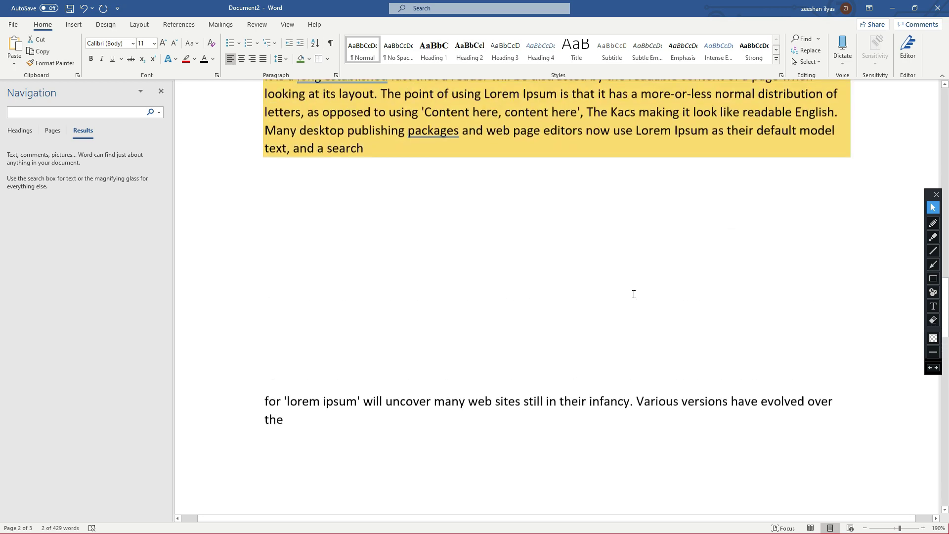
click(630, 260)
scroll(630, 259, up, 5)
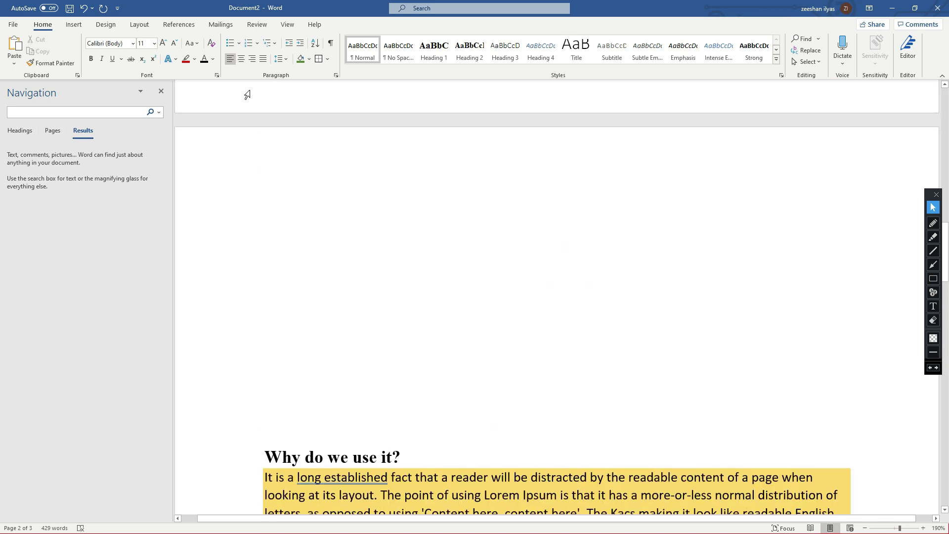
click(161, 91)
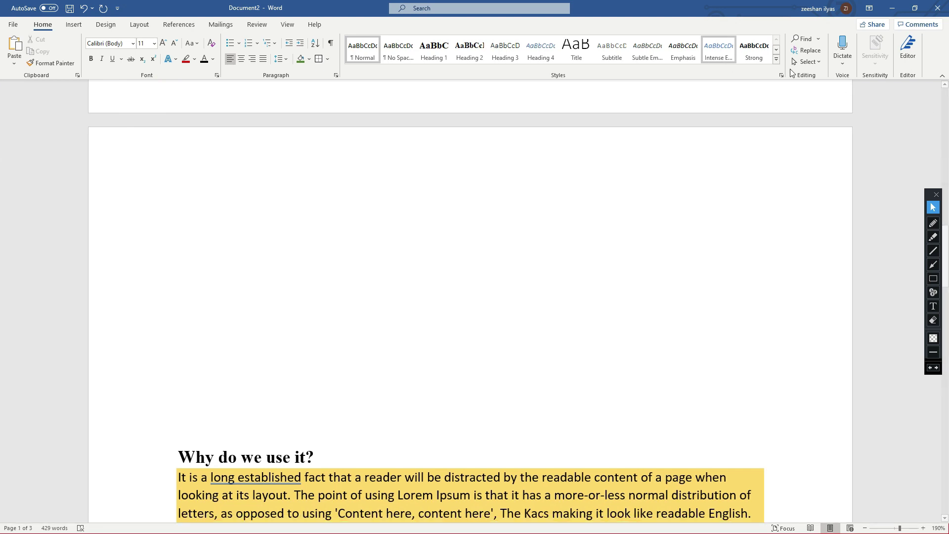
click(815, 62)
click(512, 208)
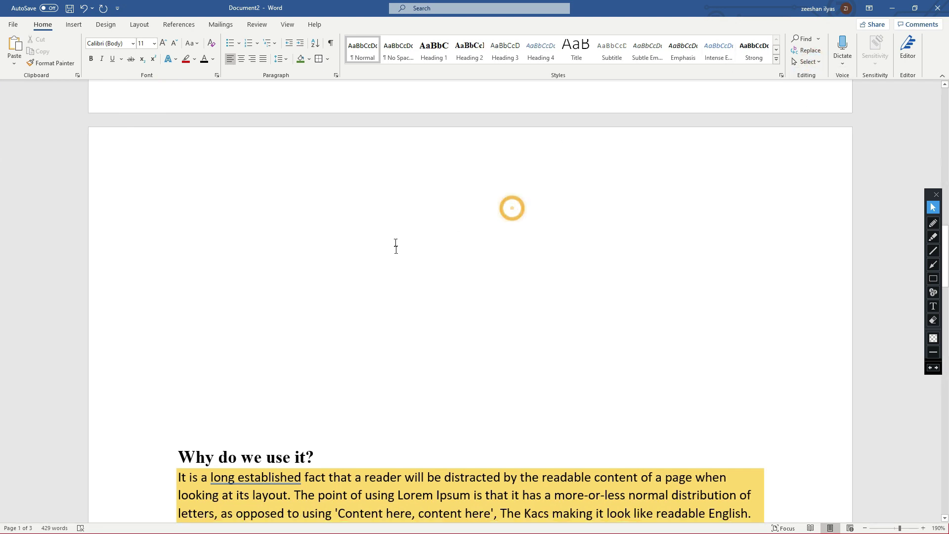
- Select the whole document with Ctrl+A and Select All, then clear the selection
scroll(404, 241, up, 3)
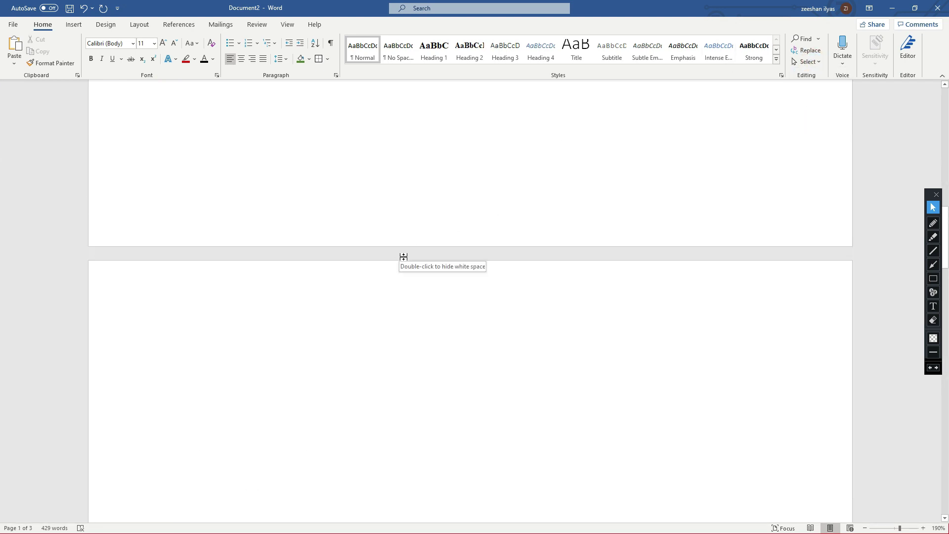
key(ctrl+a)
scroll(403, 306, up, 10)
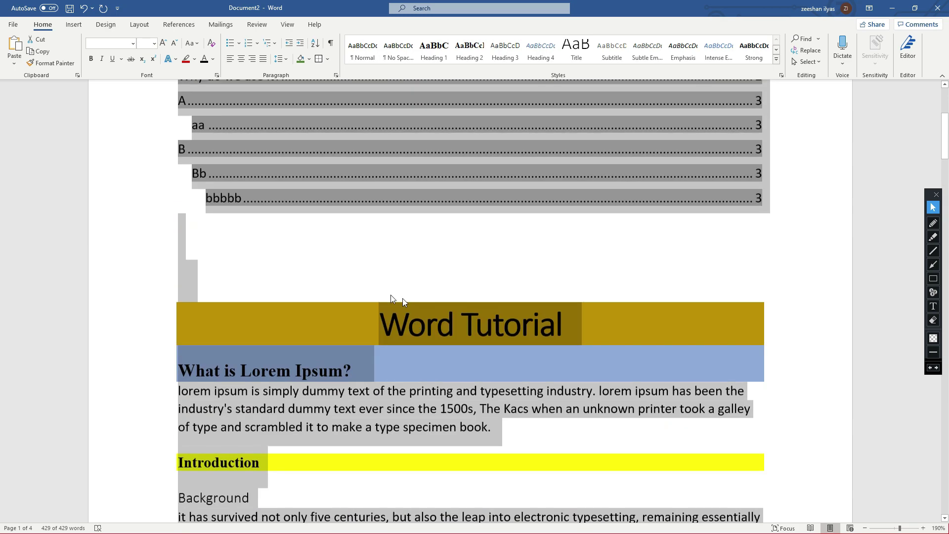
scroll(409, 301, down, 3)
click(390, 303)
drag(236, 234, 479, 249)
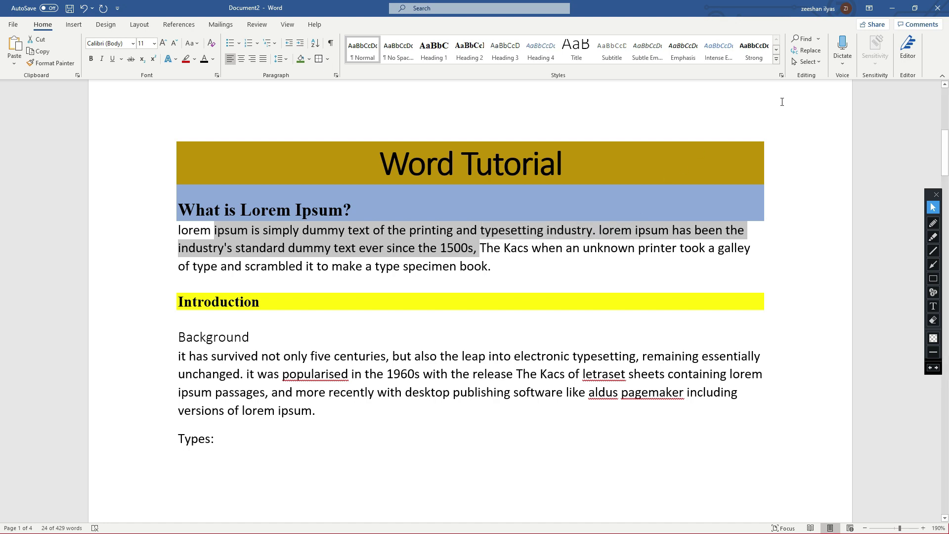
click(818, 66)
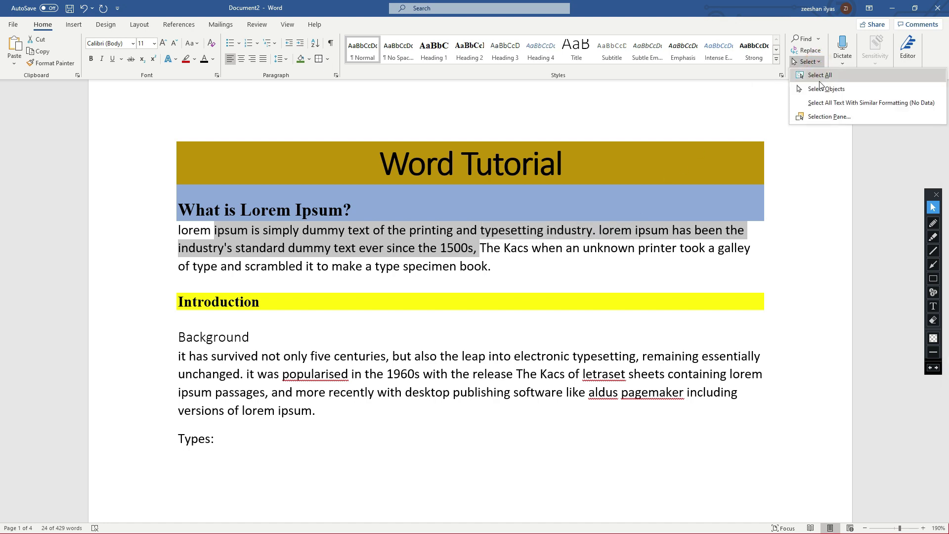
click(820, 76)
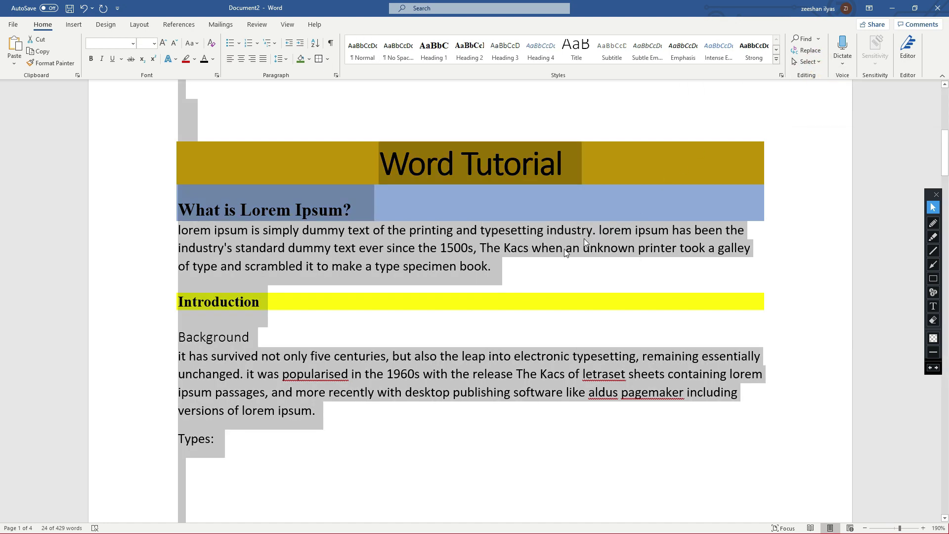
click(532, 297)
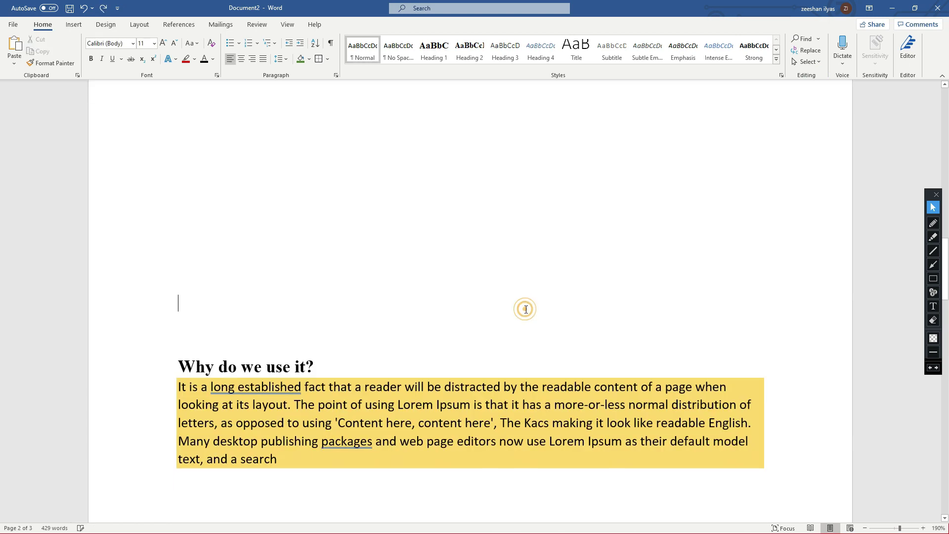
- Scroll to the Contents page and click into and out of the table of contents
scroll(549, 267, up, 10)
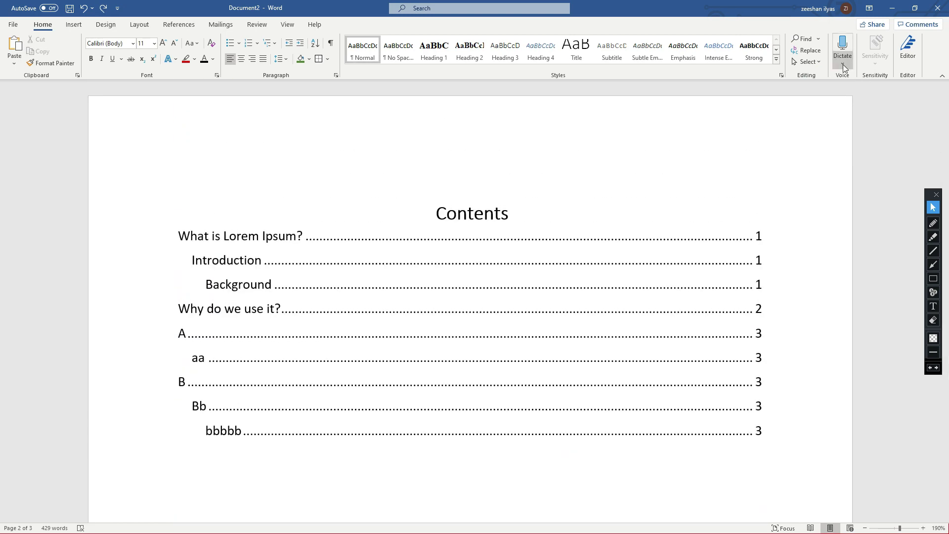
click(521, 227)
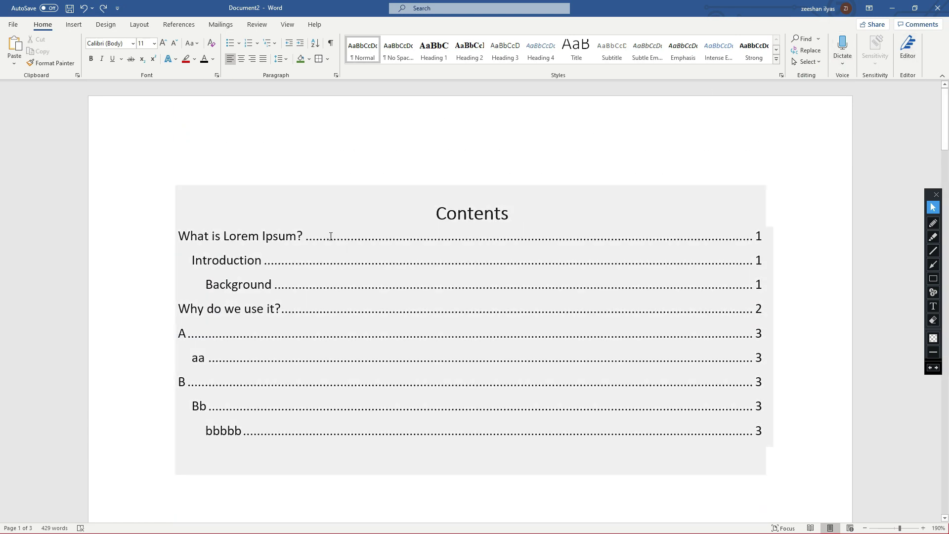
click(305, 159)
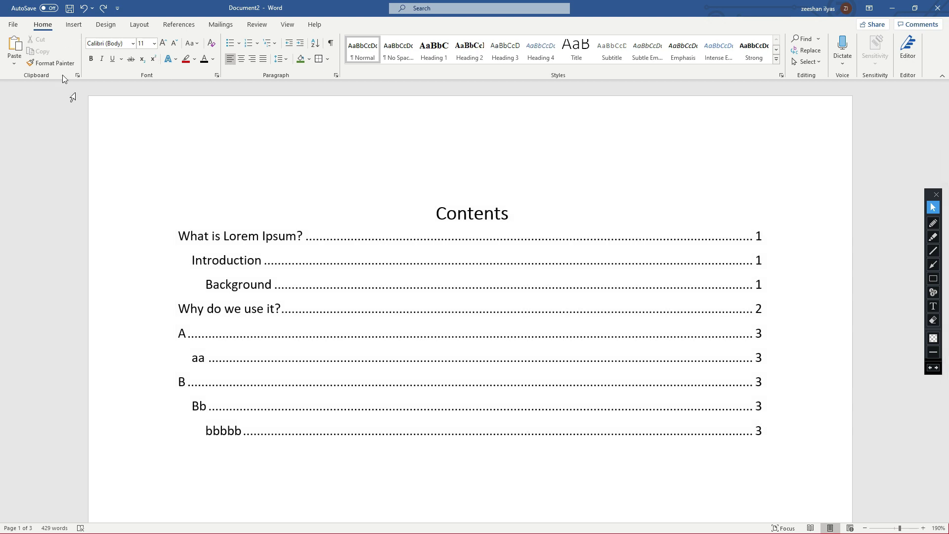
- Insert the nmg-network coffee JPG from the Desktop via Pictures > This Device
click(72, 25)
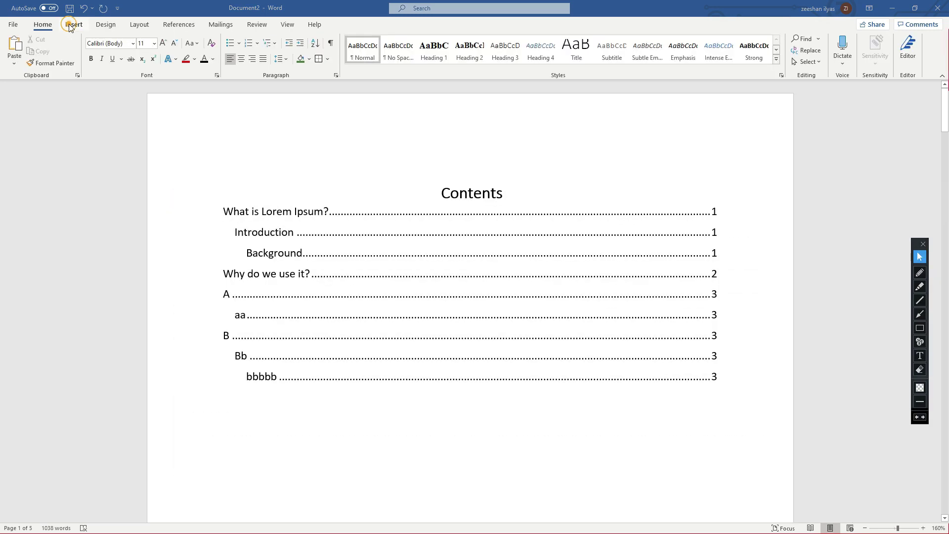
click(72, 24)
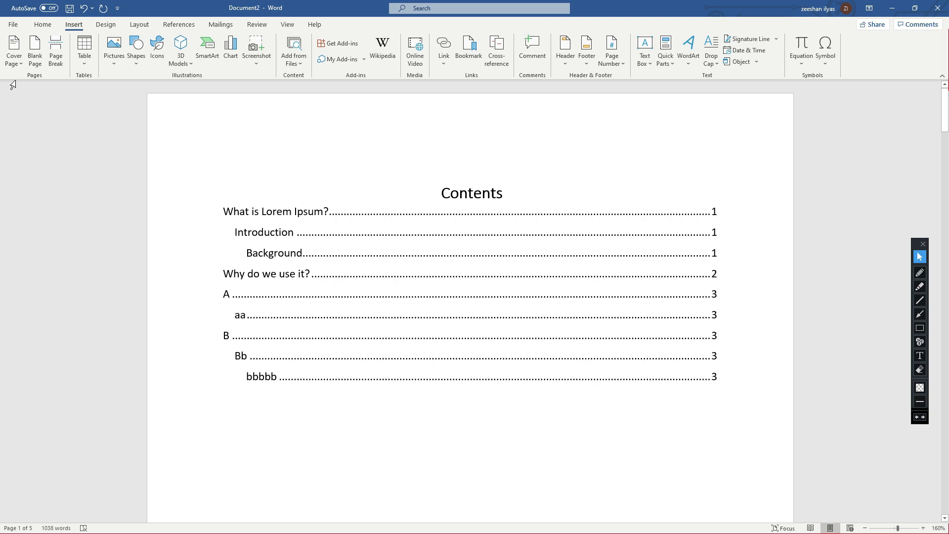
click(14, 52)
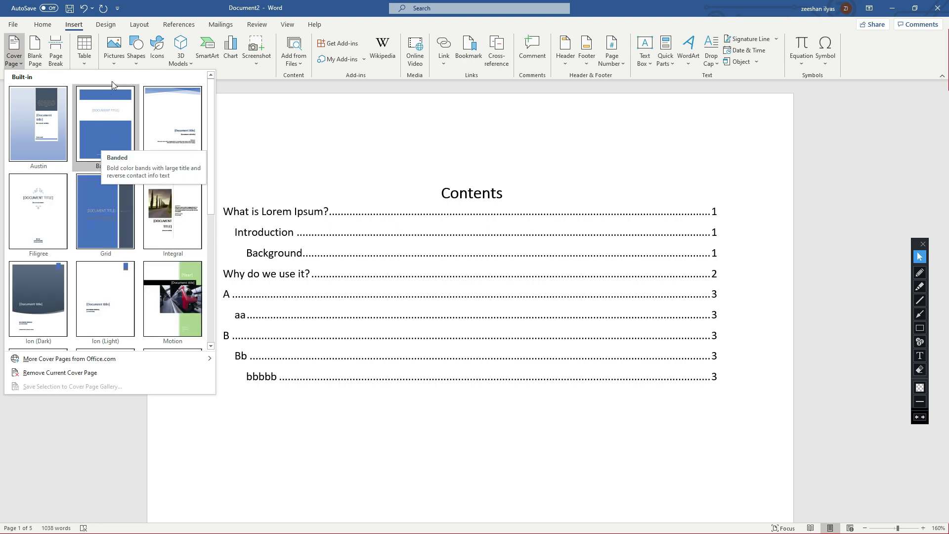
click(114, 61)
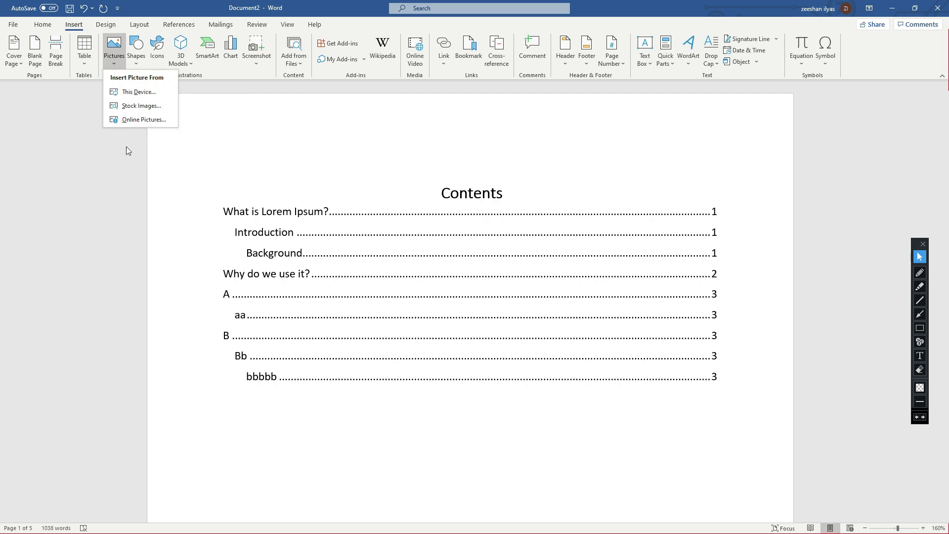
click(132, 91)
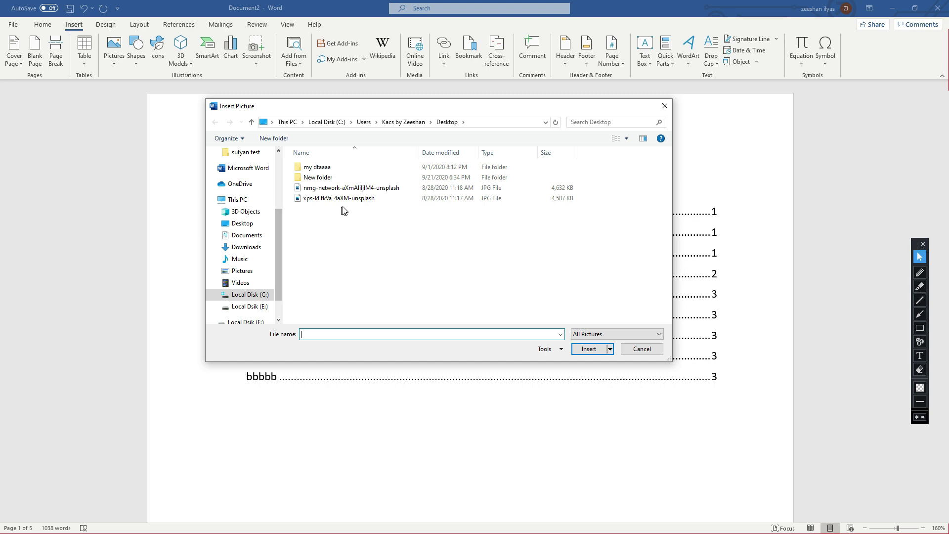
click(349, 188)
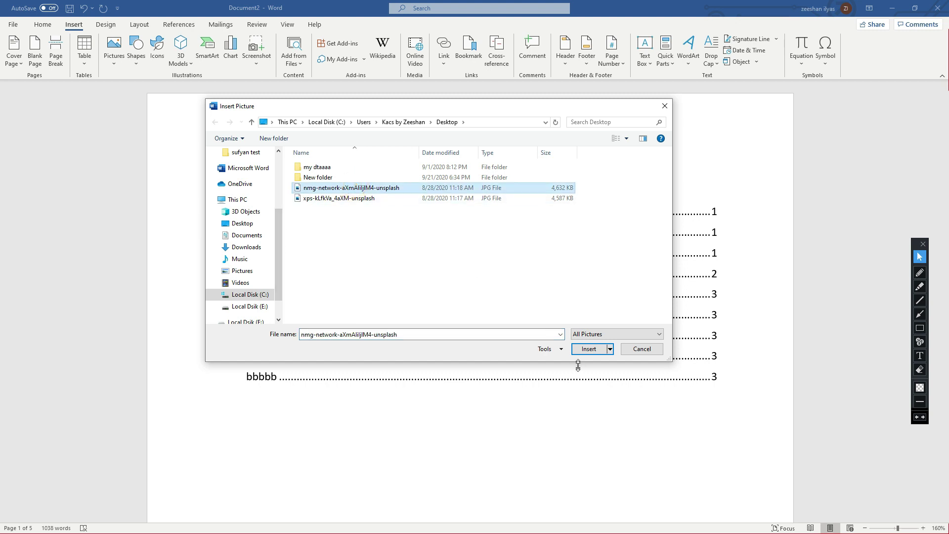
click(588, 349)
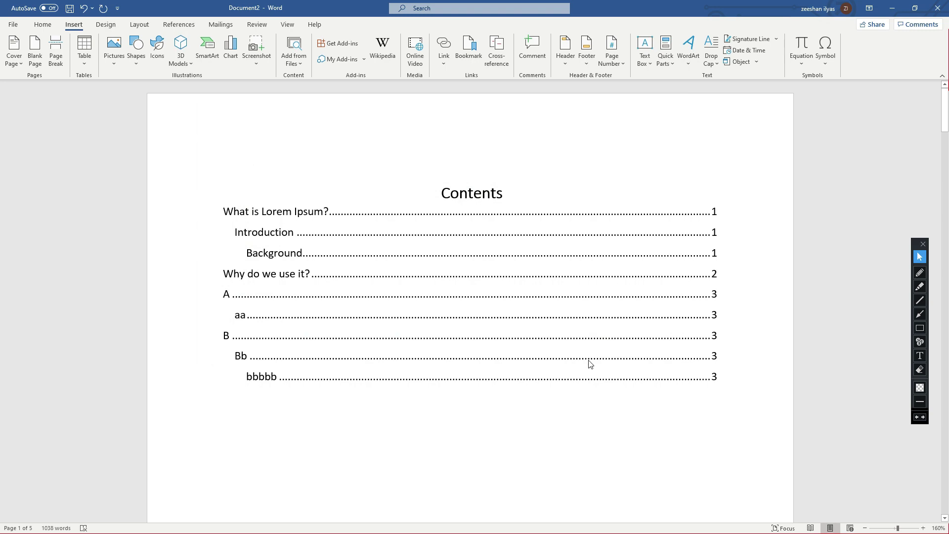
- Undo the misplaced coffee picture insertion with Ctrl+Z
scroll(526, 364, up, 6)
scroll(525, 360, down, 6)
scroll(525, 360, down, 10)
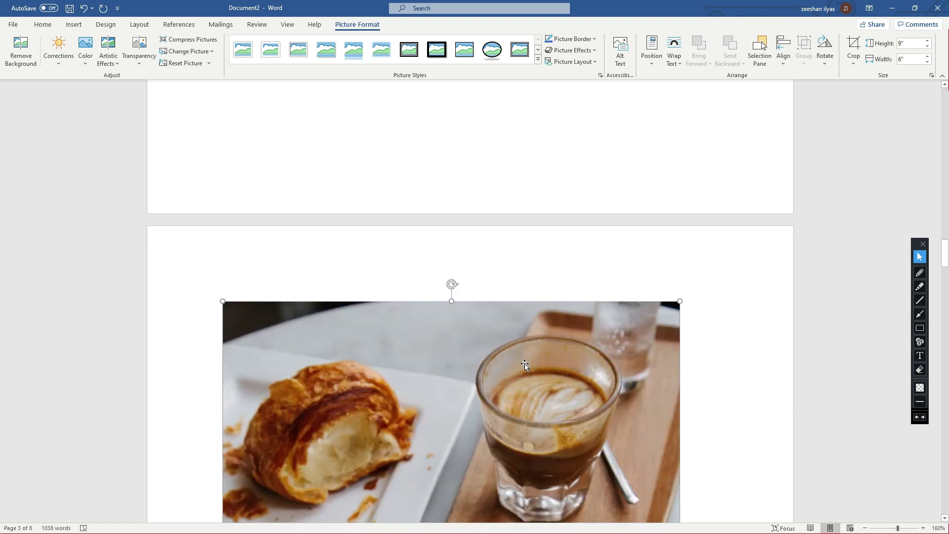
scroll(524, 363, down, 6)
key(ctrl+z)
- Delete the extra blank paragraphs and add one empty line above 'it has survived'
scroll(524, 356, up, 3)
click(219, 320)
click(252, 267)
key(Delete)
key(BackSpace)
key(BackSpace)
key(BackSpace)
key(BackSpace)
key(BackSpace)
key(BackSpace)
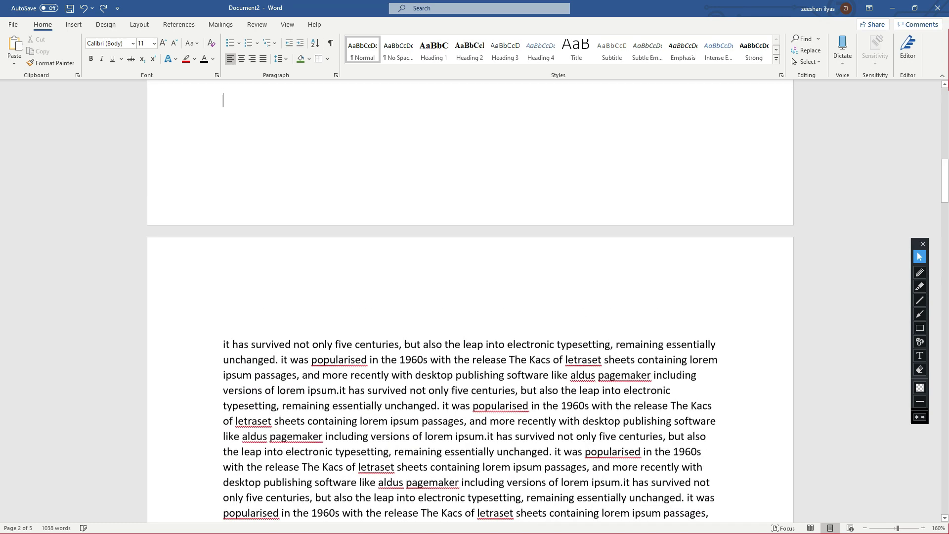
click(221, 343)
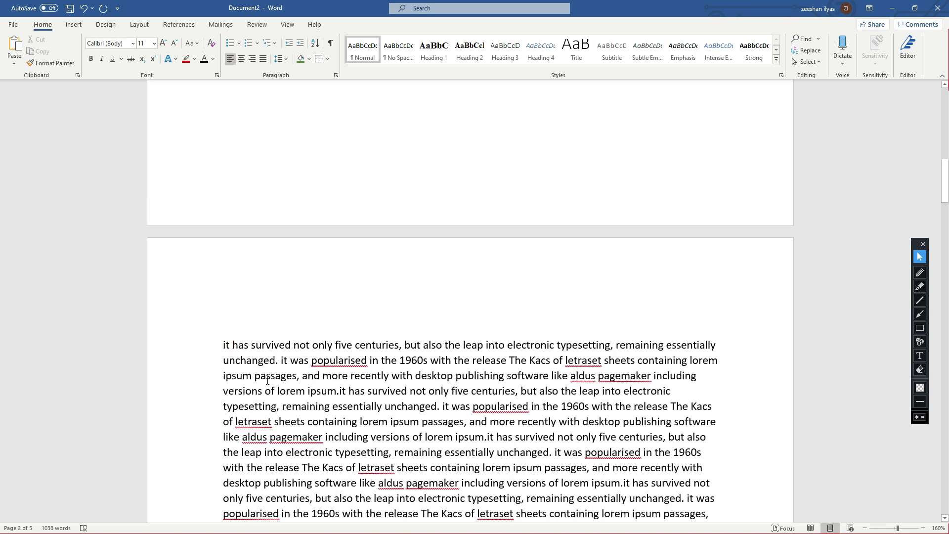
key(Return)
click(229, 330)
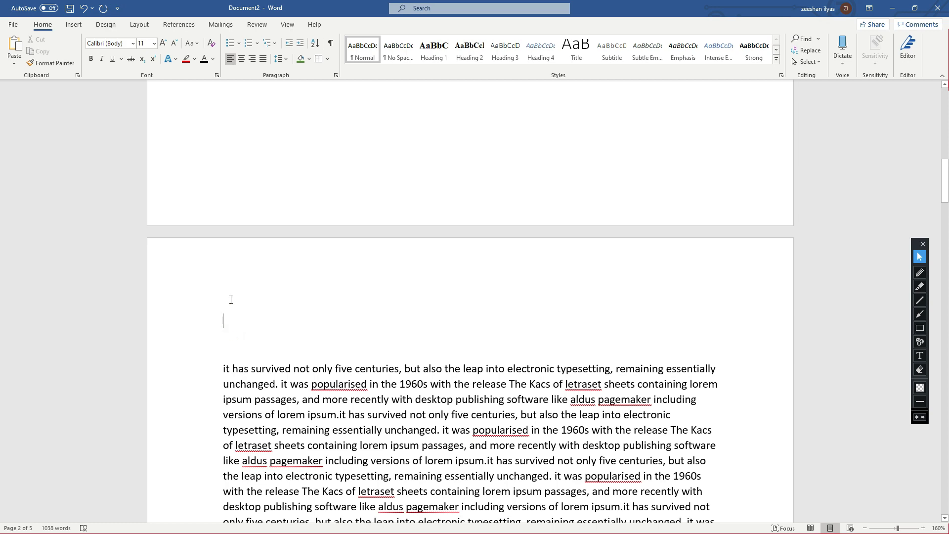
- Insert the nmg-network coffee JPG on the empty line at the top of page 2
click(74, 25)
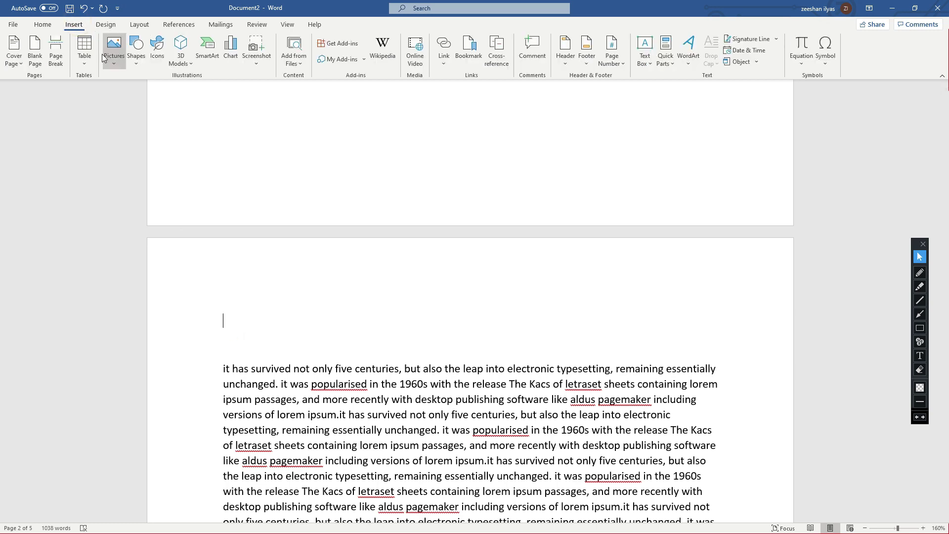
click(105, 65)
click(133, 92)
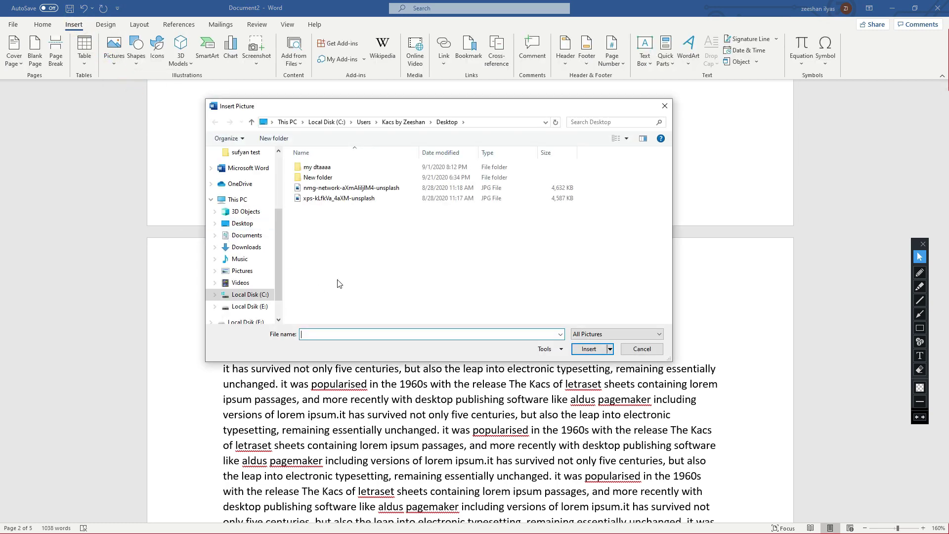
click(344, 191)
click(588, 348)
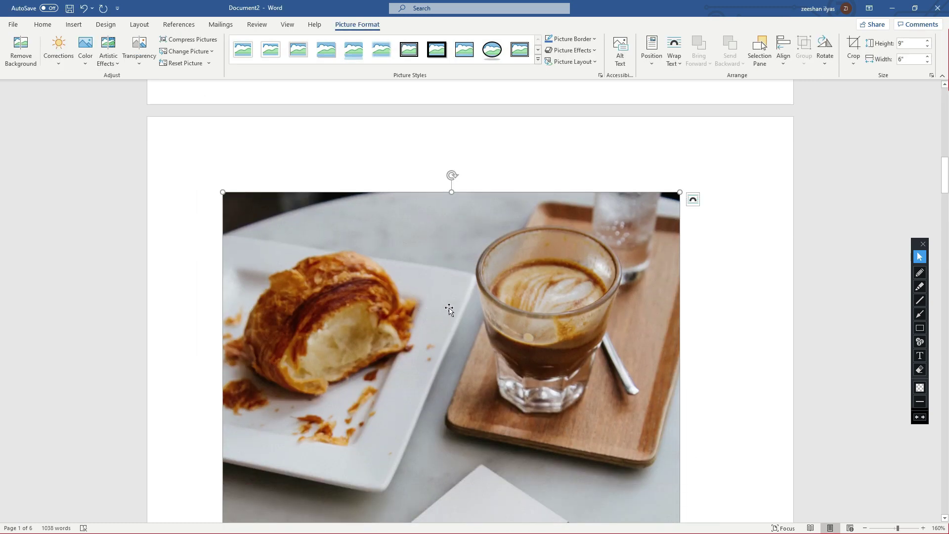
- Zoom out to 110% to view the whole inserted coffee picture
scroll(476, 344, down, 1)
scroll(473, 336, down, 3)
click(865, 527)
click(866, 528)
click(865, 528)
click(866, 528)
click(865, 528)
drag(513, 278, 456, 274)
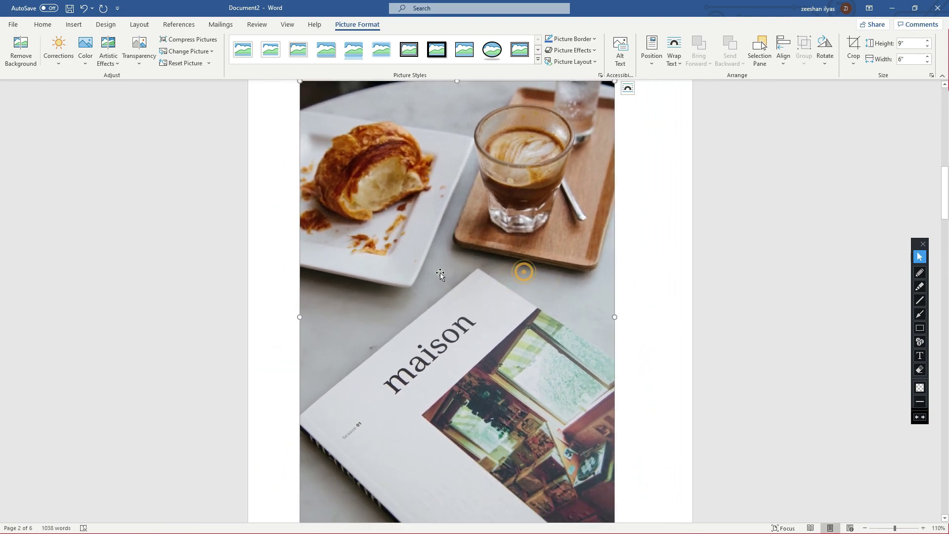
scroll(499, 271, up, 2)
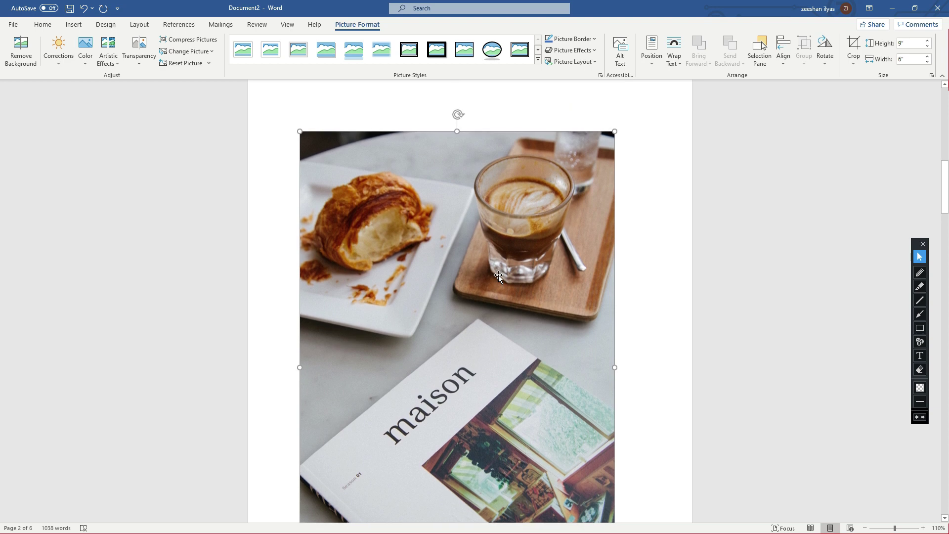
scroll(498, 275, up, 2)
scroll(498, 297, down, 1)
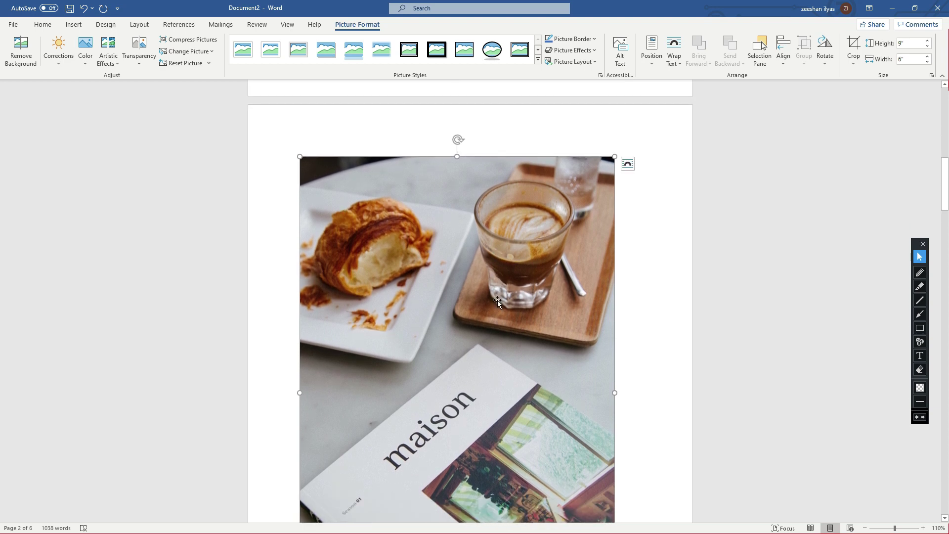
drag(498, 304, 520, 295)
- Set the coffee photo's height to 3 inches so it scales to 2 inches wide
click(920, 328)
drag(868, 34, 941, 72)
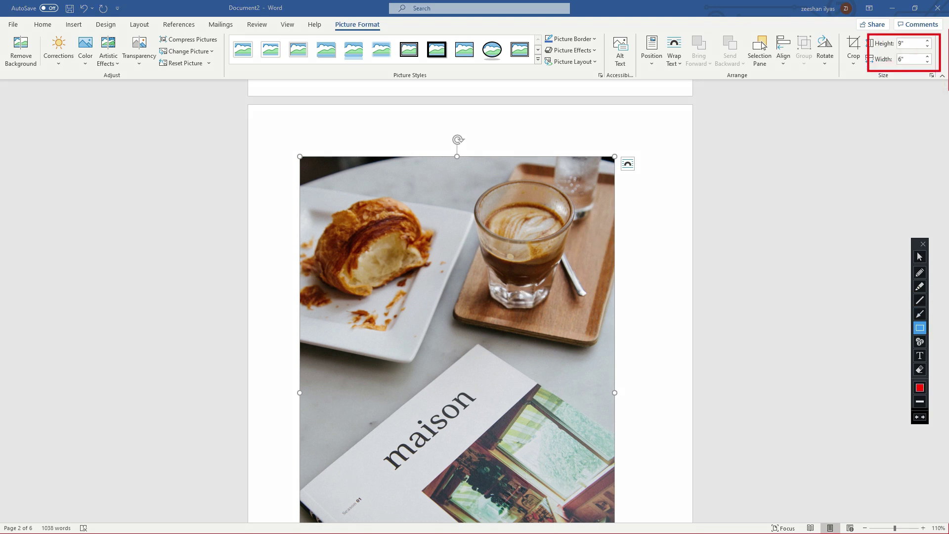
click(919, 369)
drag(857, 32, 948, 90)
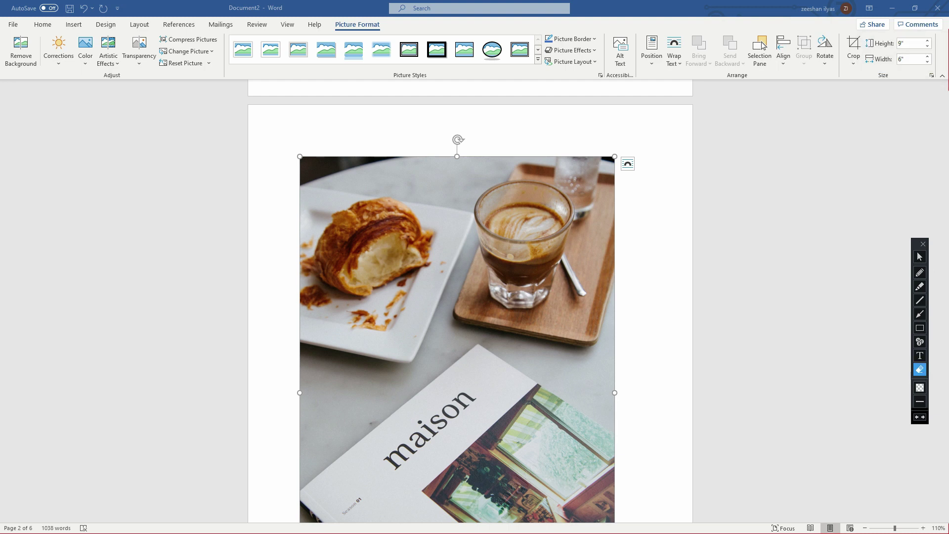
click(919, 257)
click(904, 43)
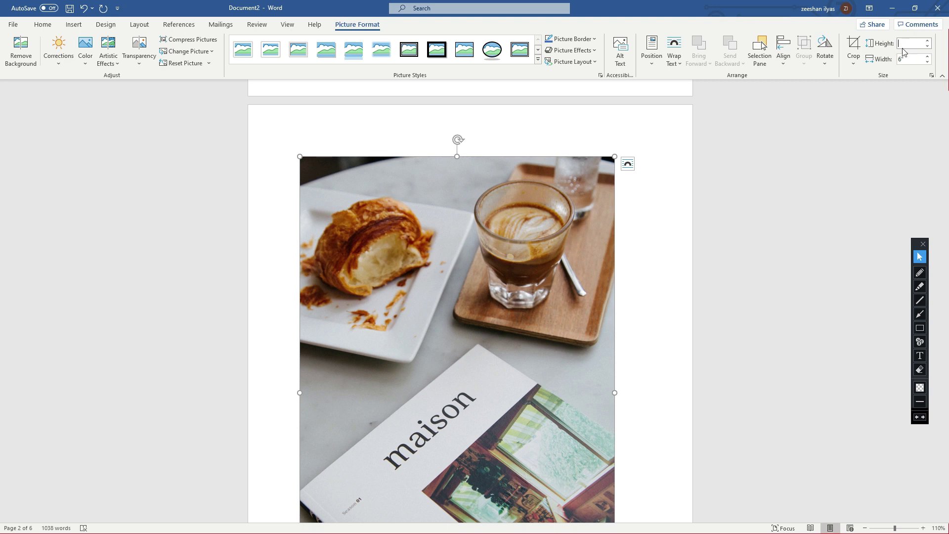
text(3)
key(Return)
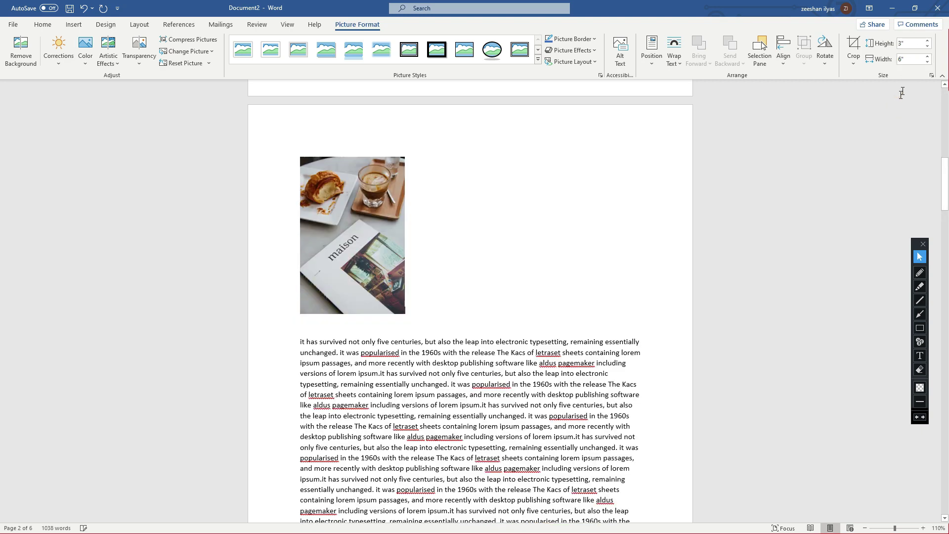
- Reselect the resized photo, zoom in, and show its Layout Options wrapping choices
click(646, 142)
click(374, 232)
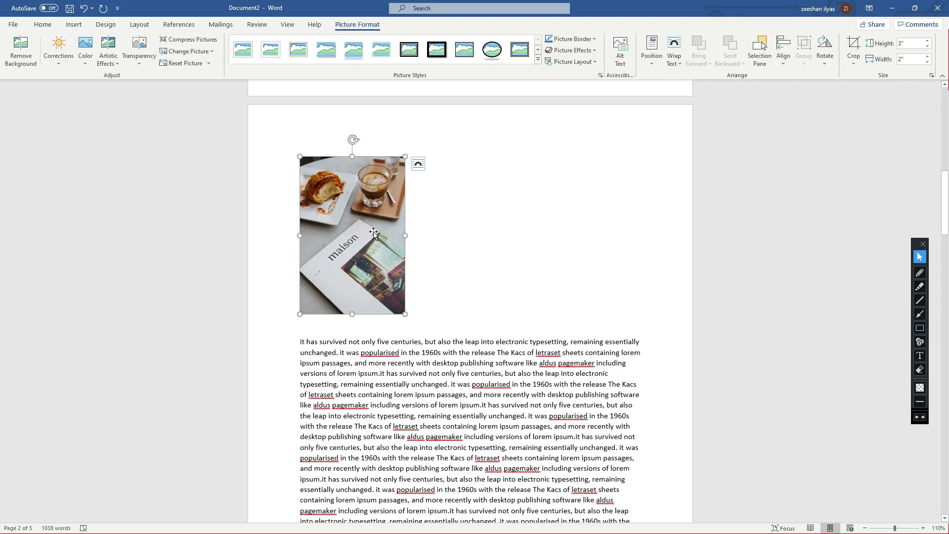
click(922, 528)
click(923, 528)
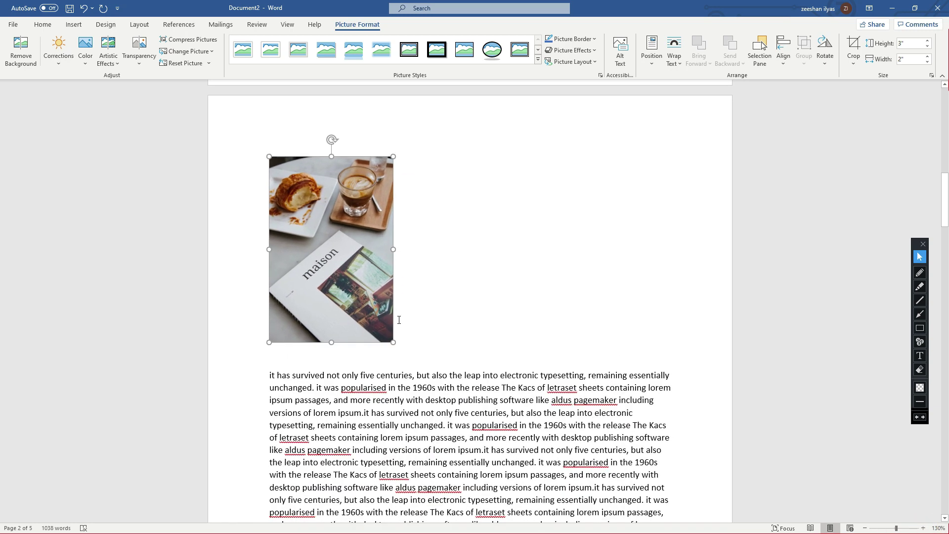
click(923, 528)
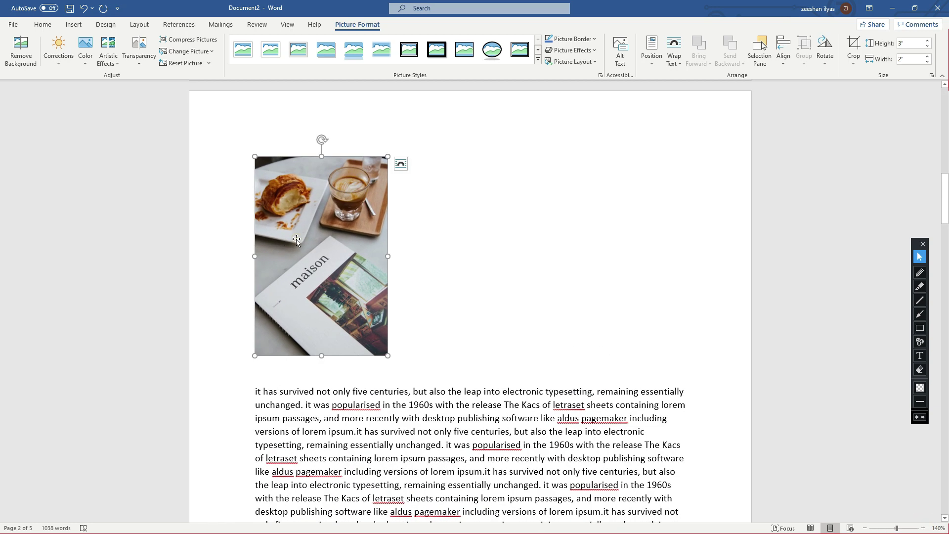
click(401, 165)
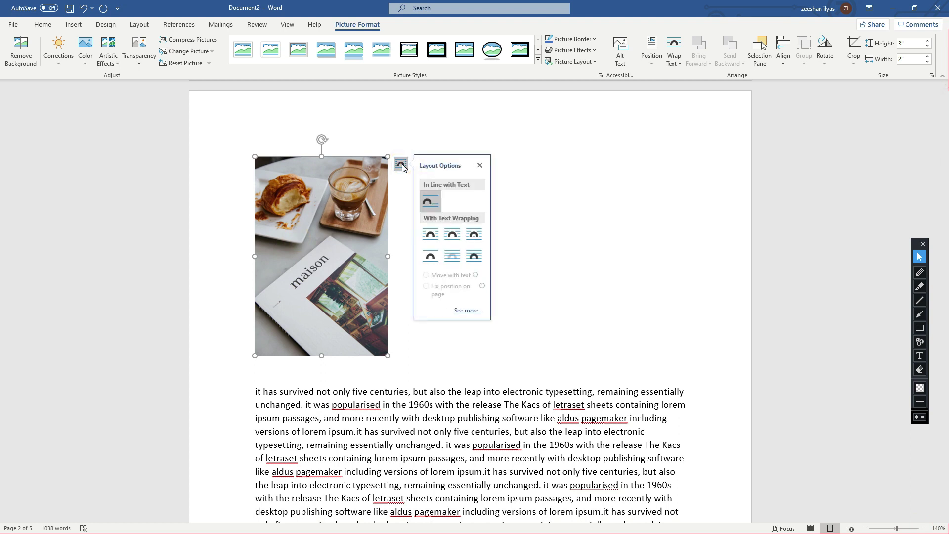
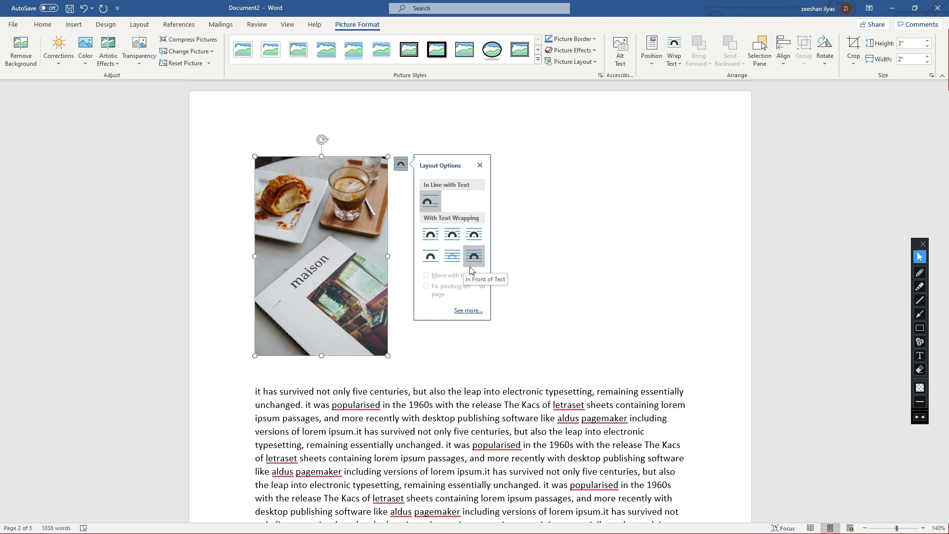
- Set the café photo to Square wrapping and drag it into the middle of the paragraph
click(428, 240)
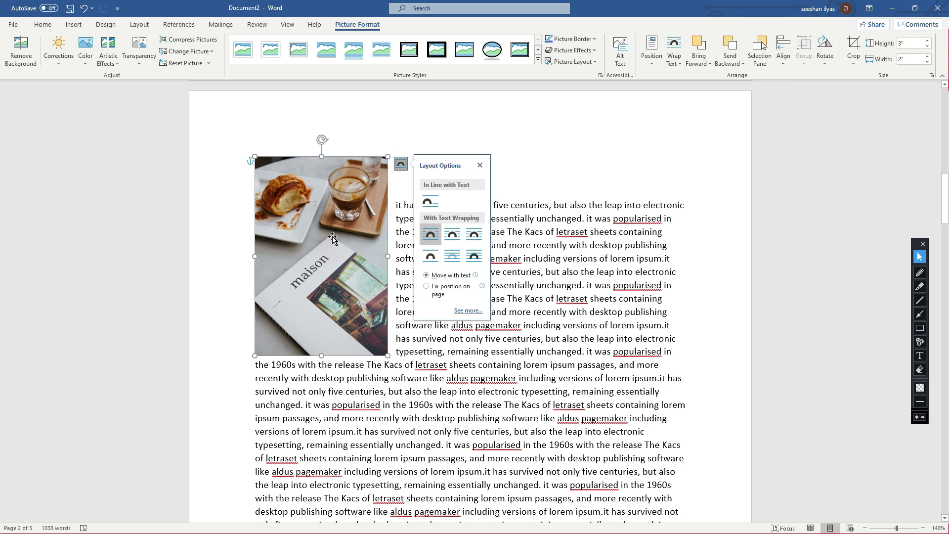
click(576, 139)
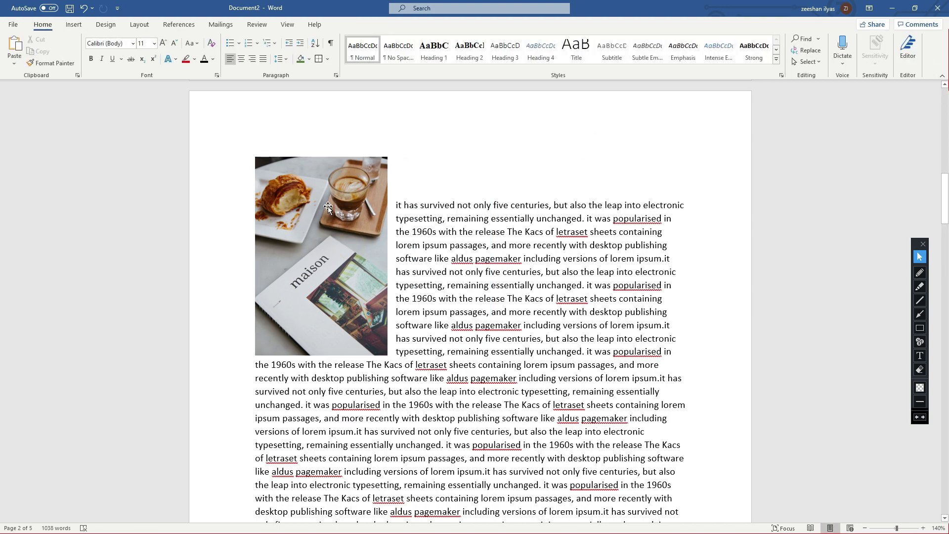
drag(328, 207, 459, 332)
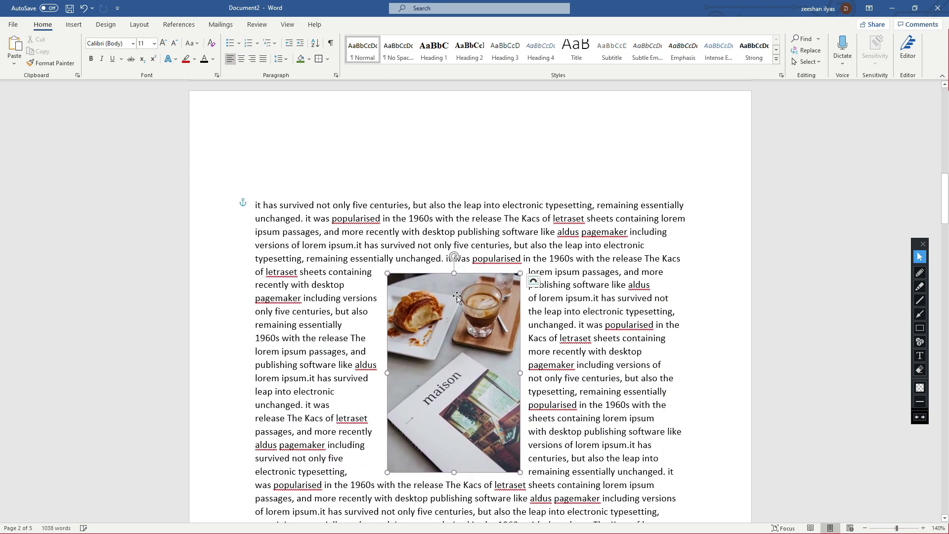
scroll(452, 189, down, 3)
drag(465, 271, 459, 276)
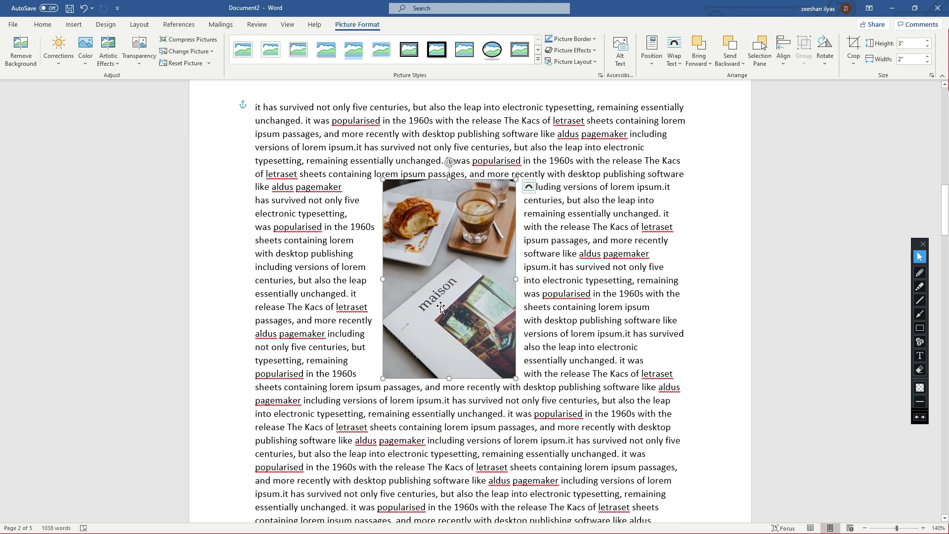
- Try Tight and Through wrapping on the photo, then settle on Top and Bottom
click(529, 186)
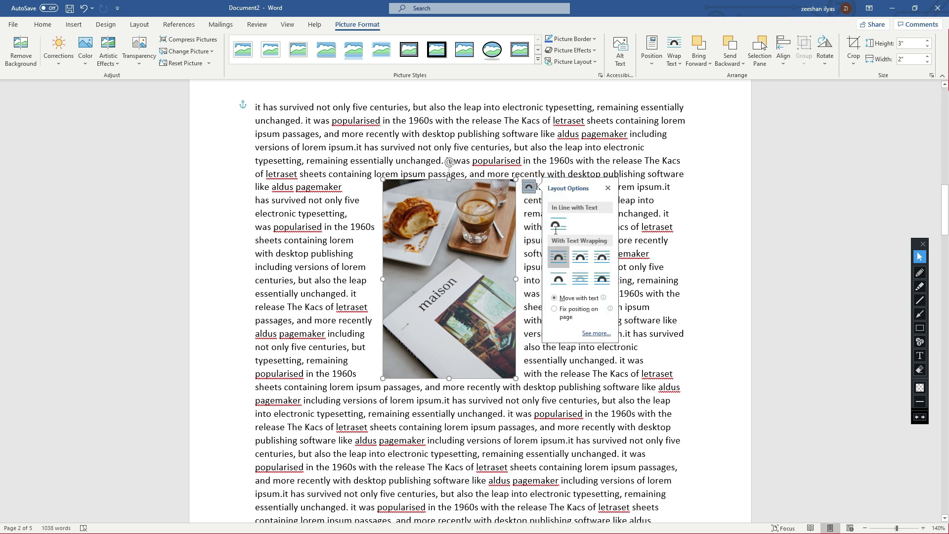
click(579, 257)
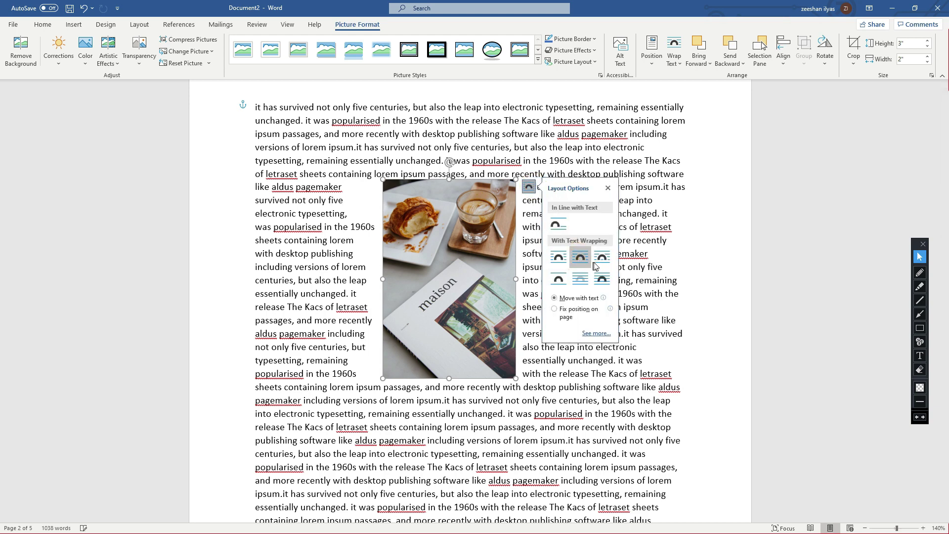
click(602, 259)
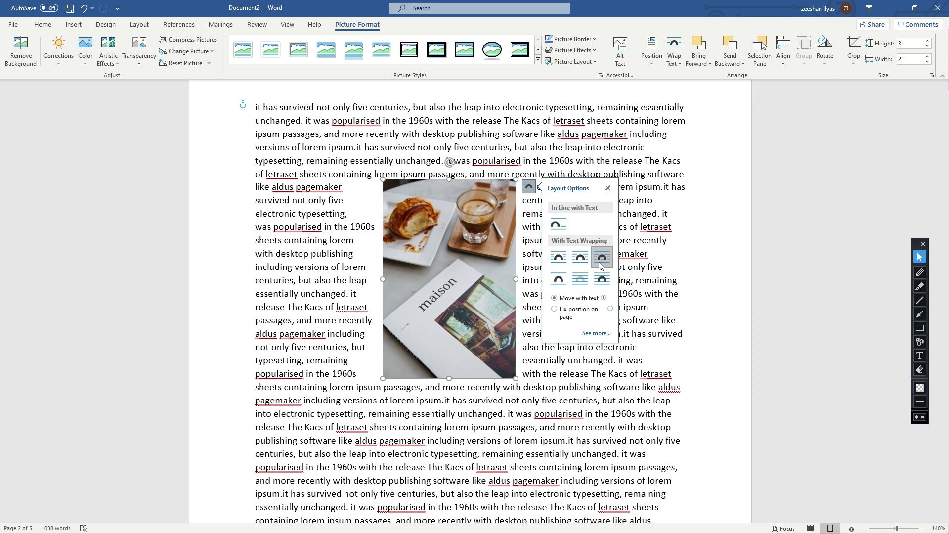
click(557, 280)
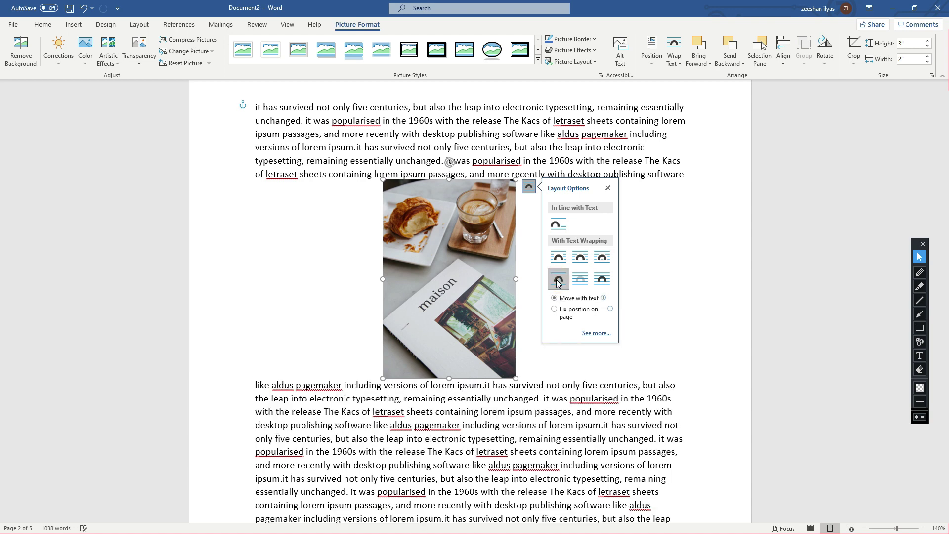
click(657, 254)
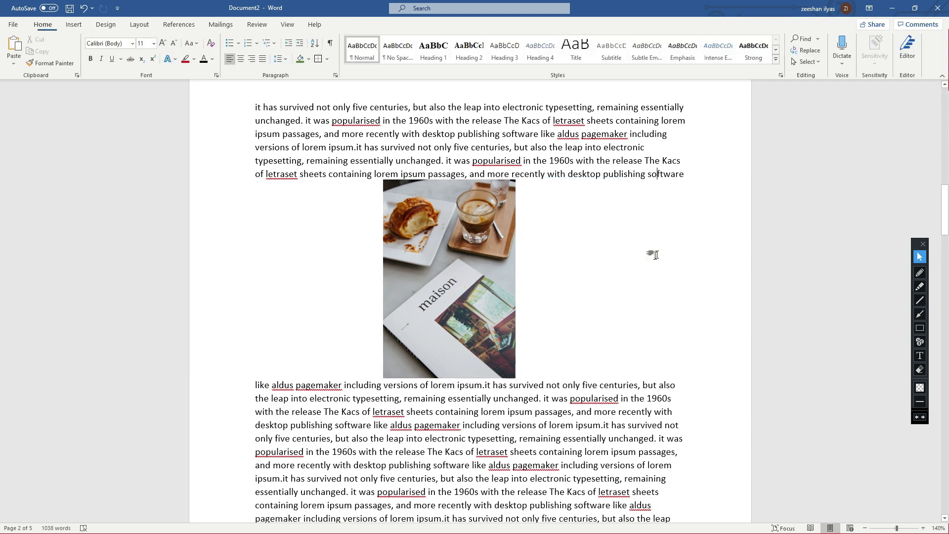
click(443, 310)
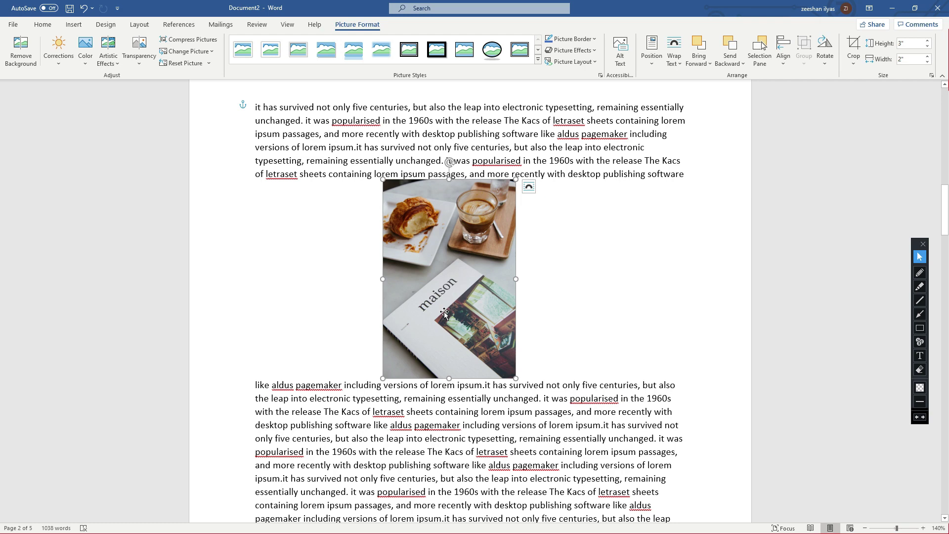
click(533, 375)
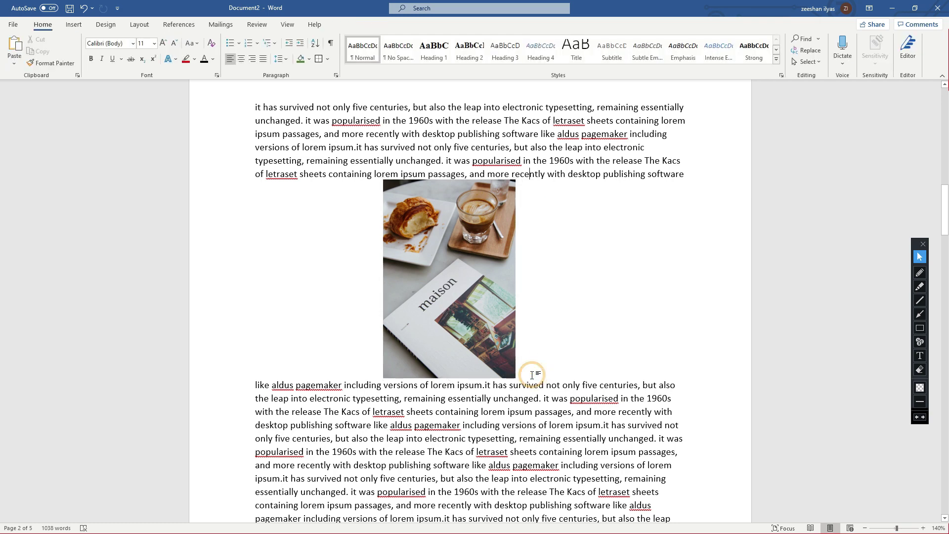
- Add a new line beneath the photo and type the caption 'Figure 1: Work Space'
click(252, 384)
key(Return)
click(265, 384)
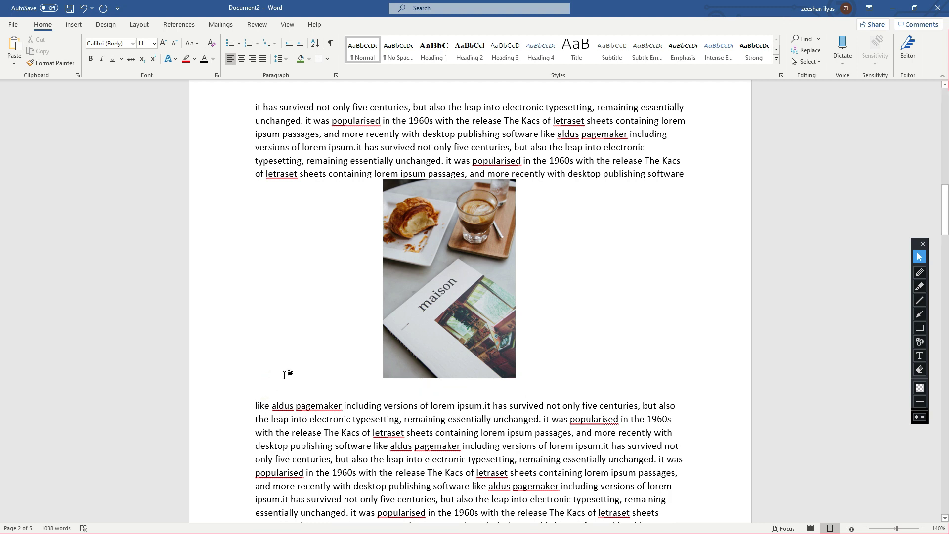
text(Fug)
key(BackSpace)
key(BackSpace)
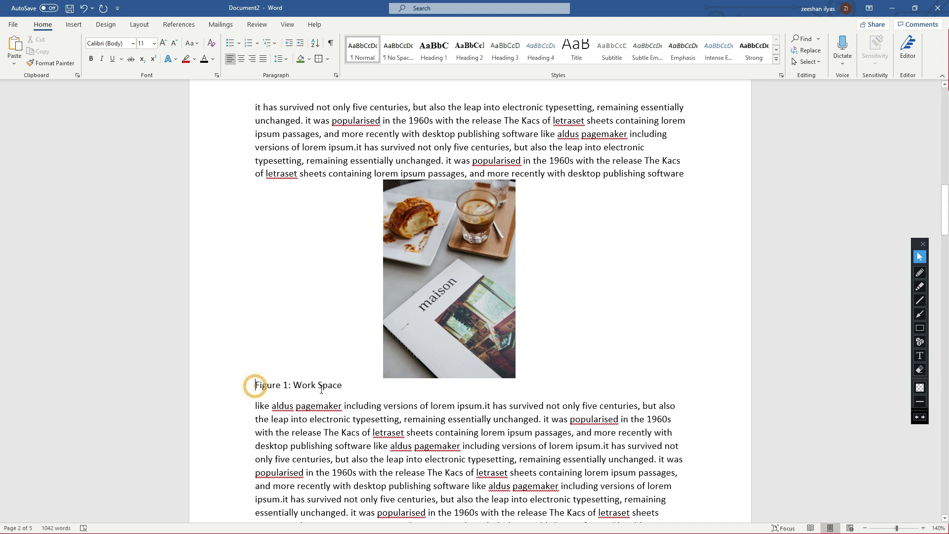
- Make the caption bold and centred, and nudge the photo right to sit above it
drag(255, 385, 348, 390)
click(91, 59)
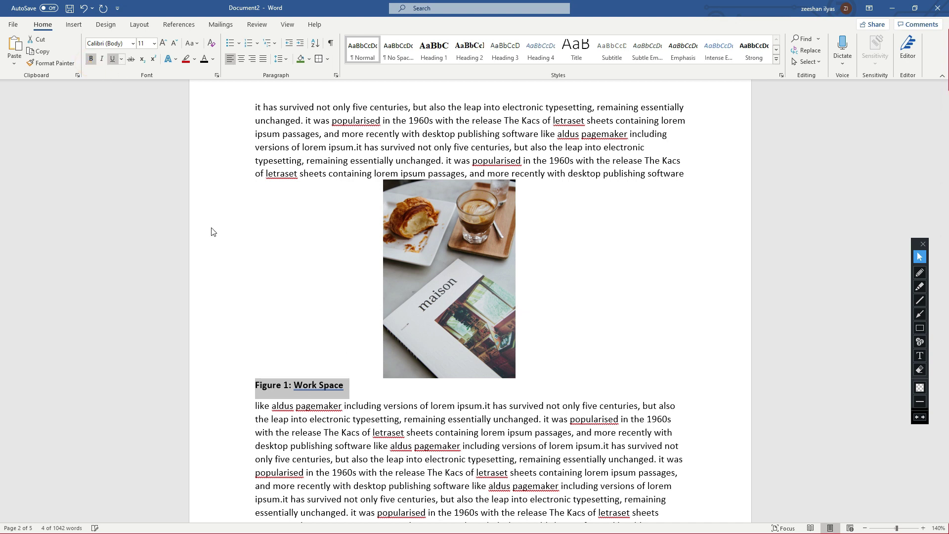
click(242, 59)
drag(433, 286, 480, 300)
click(615, 313)
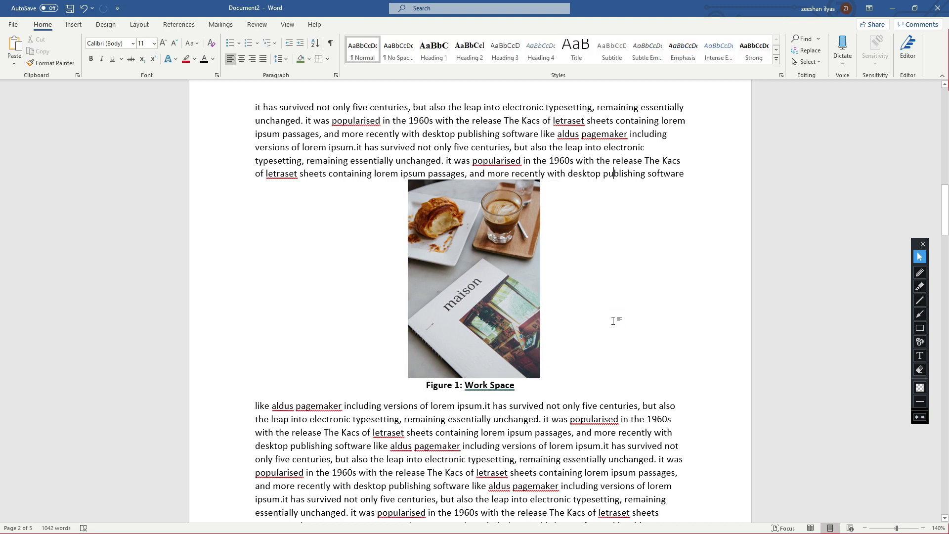
click(472, 220)
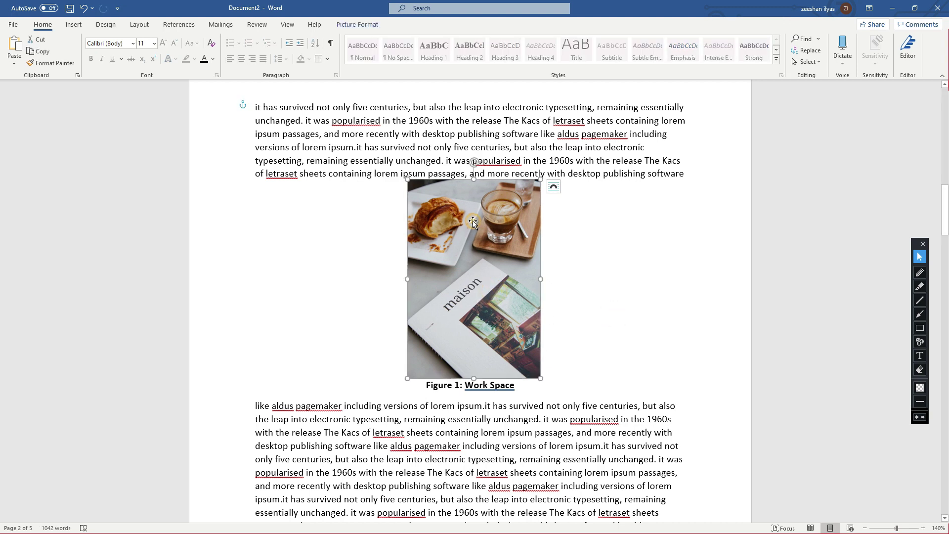
click(607, 263)
drag(420, 383, 518, 389)
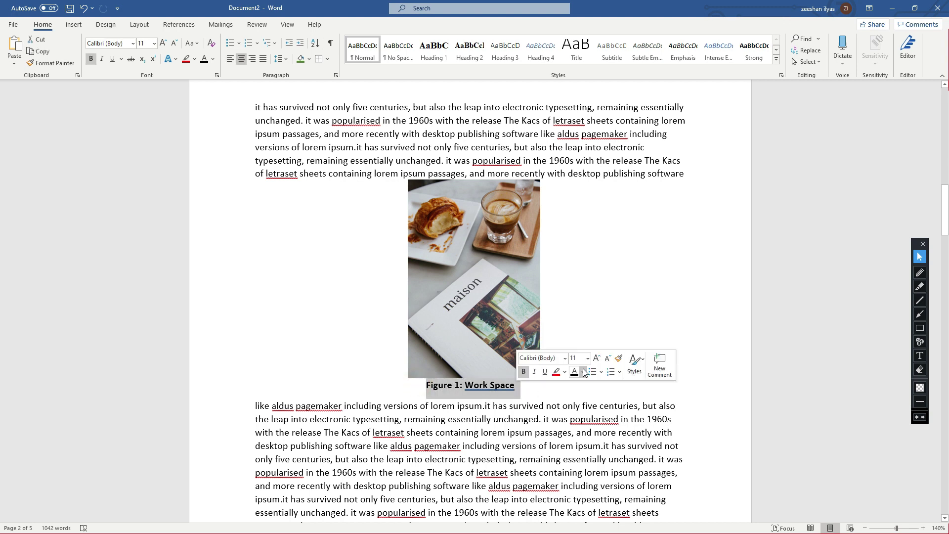
click(583, 308)
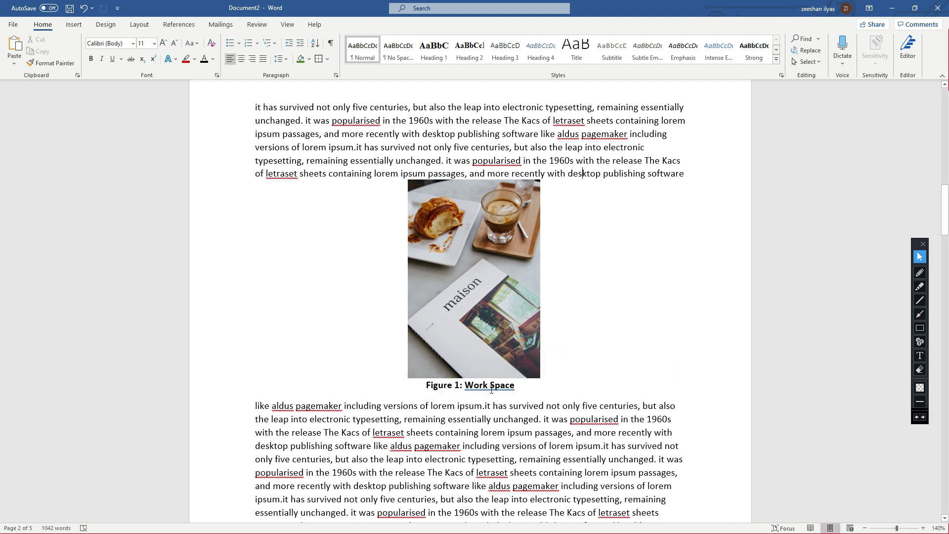
click(500, 254)
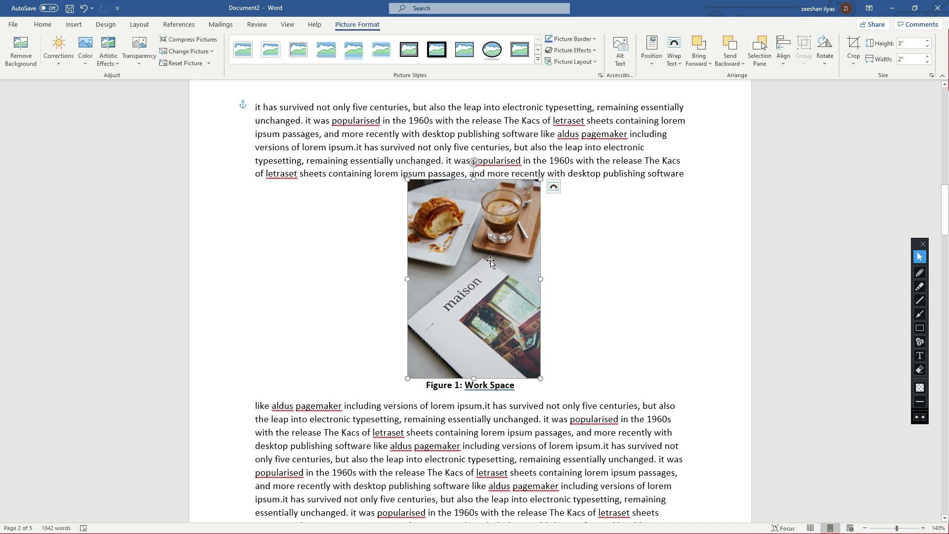
- Set the photo to Behind Text wrapping and move it down below the caption
click(555, 187)
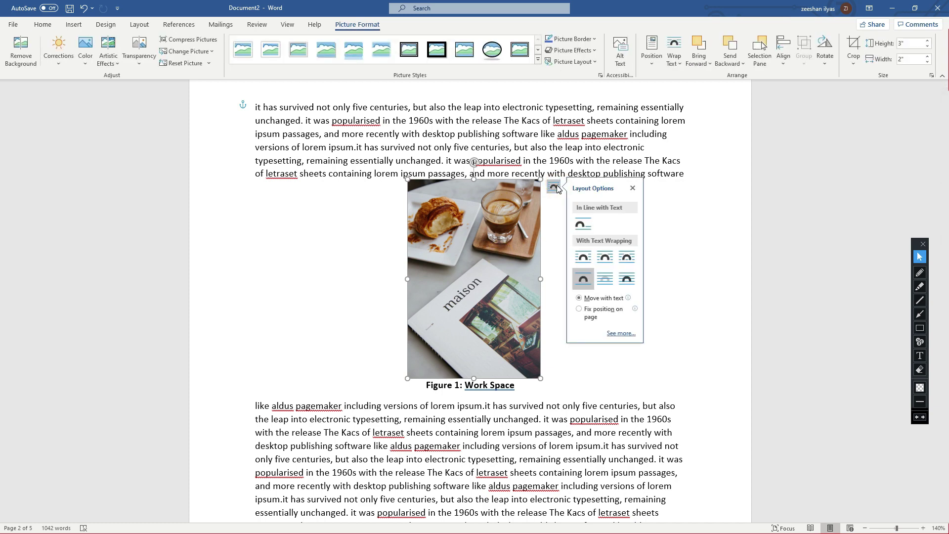
click(605, 279)
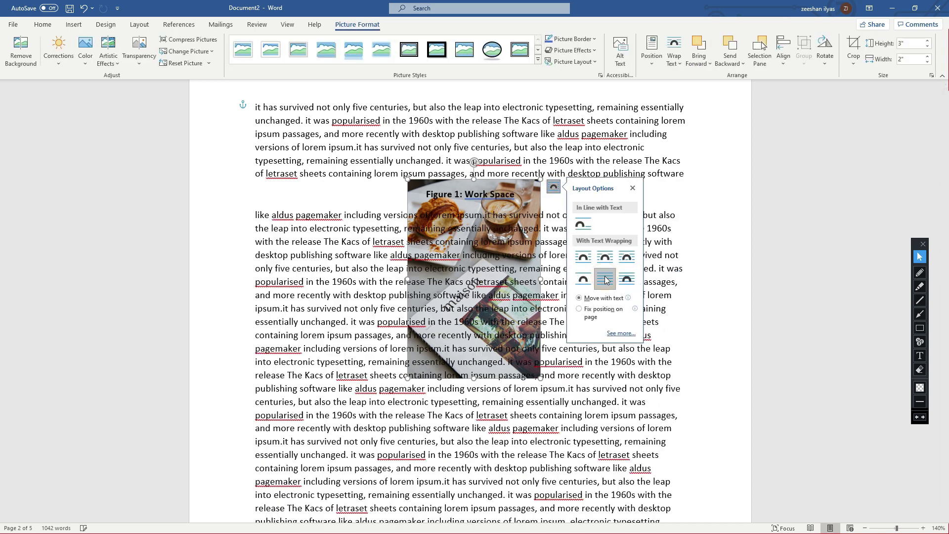
click(489, 271)
drag(527, 188, 492, 314)
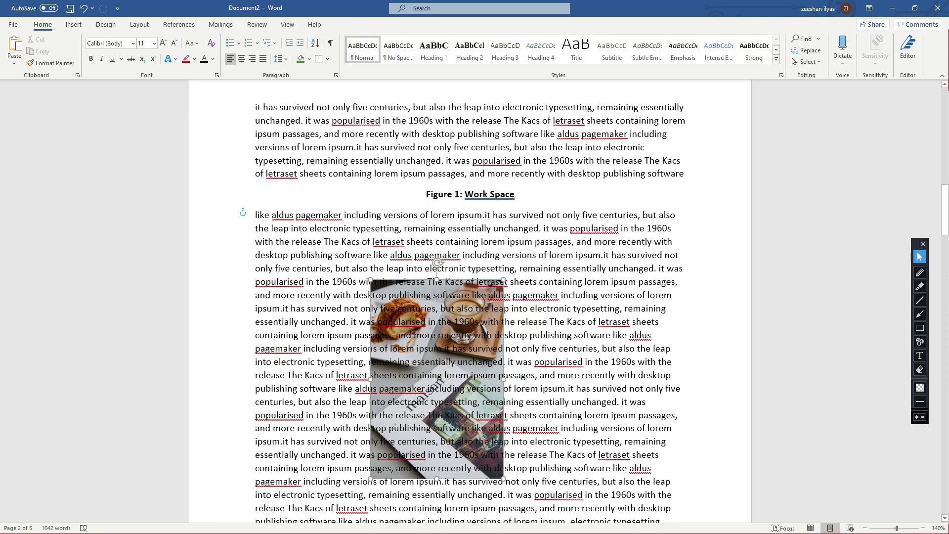
click(493, 287)
scroll(468, 288, down, 2)
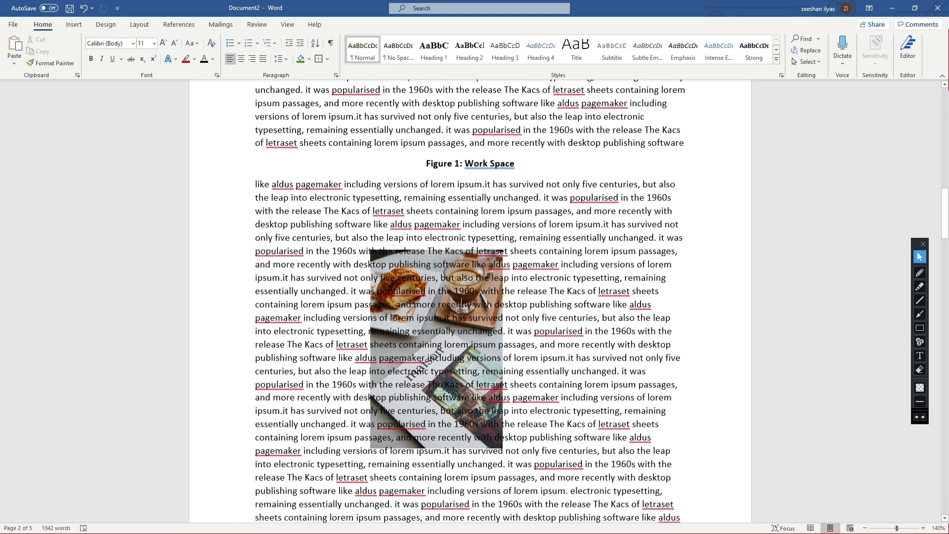
scroll(468, 288, down, 3)
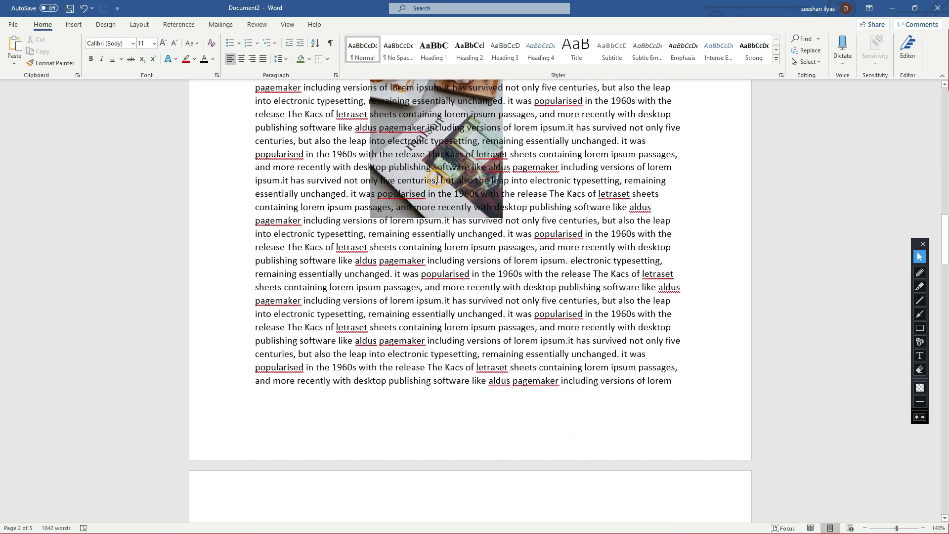
scroll(458, 158, up, 2)
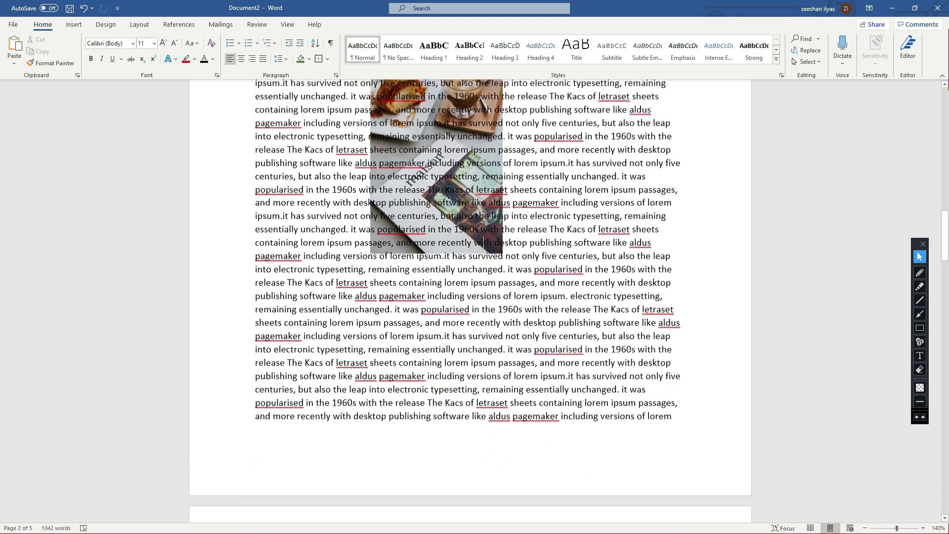
triple_click(394, 159)
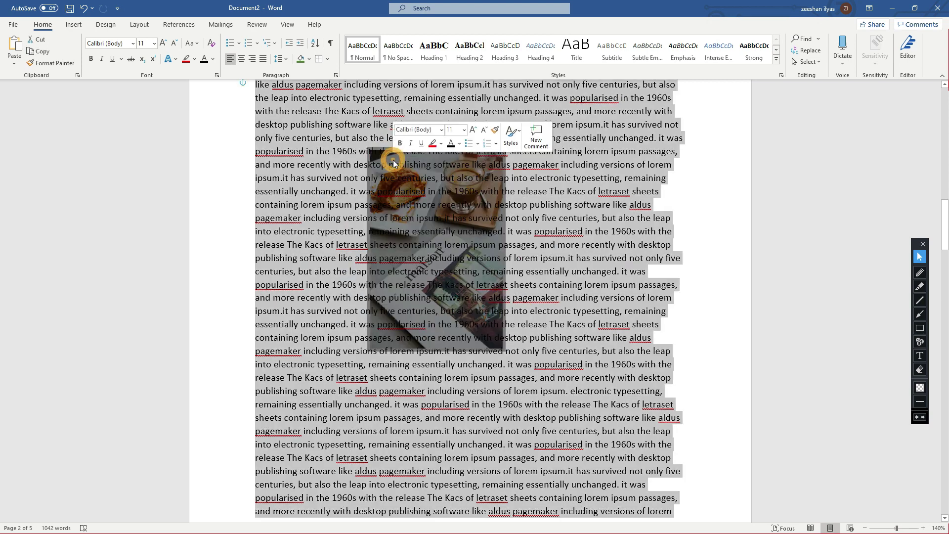
click(440, 184)
drag(499, 349, 641, 478)
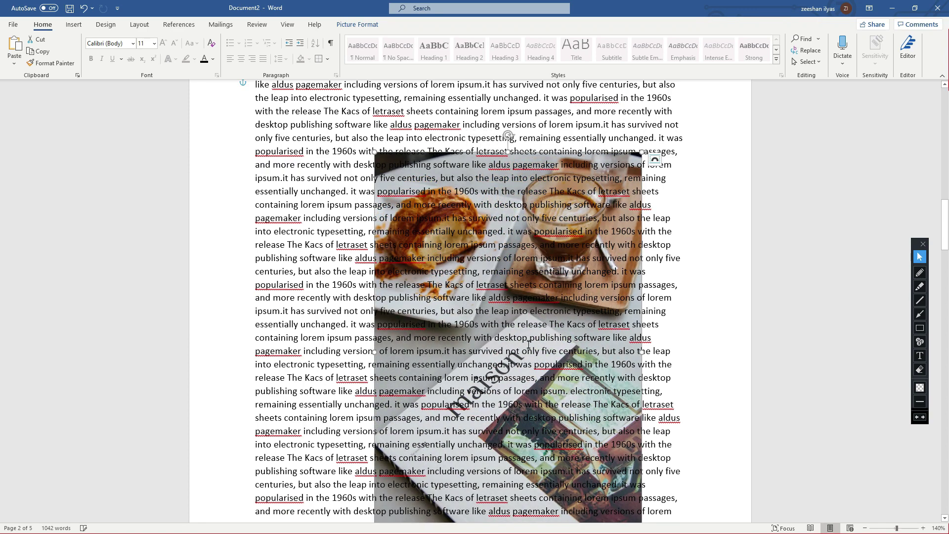
- Enlarge the photo out to both page edges and stretch it down to the page bottom
drag(372, 150, 280, 124)
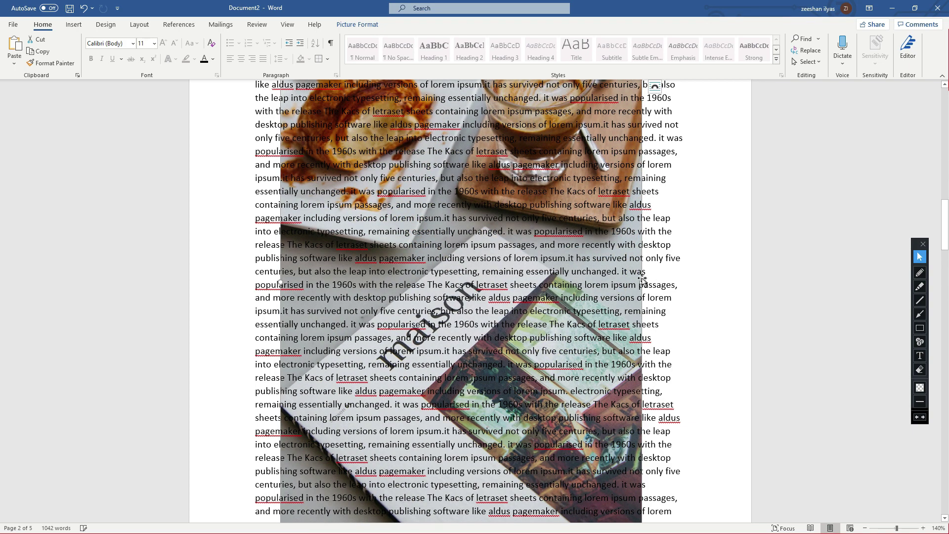
drag(640, 283, 749, 279)
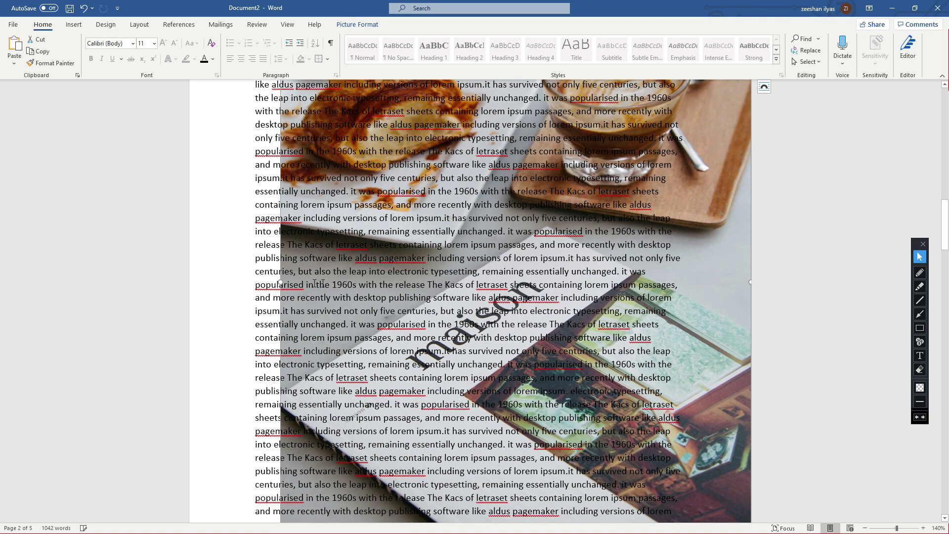
drag(278, 284, 186, 280)
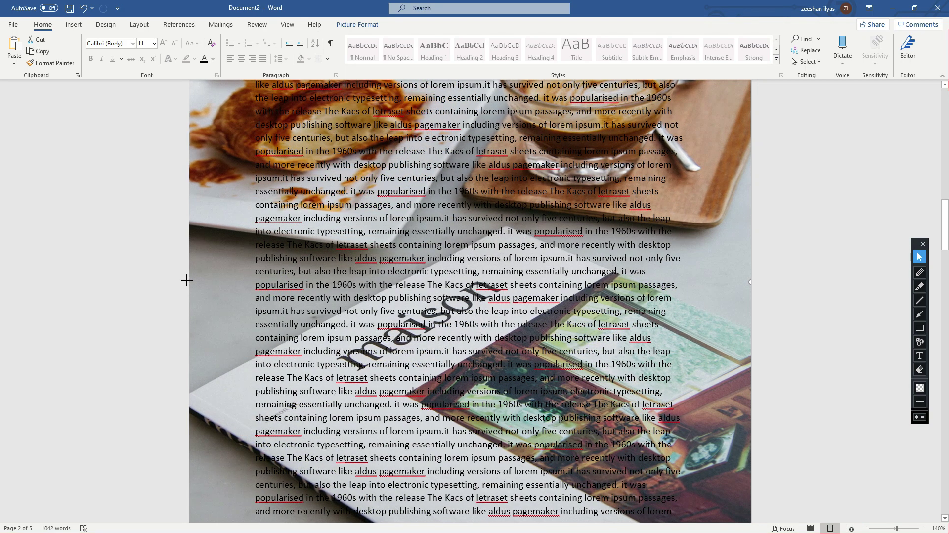
scroll(444, 247, up, 5)
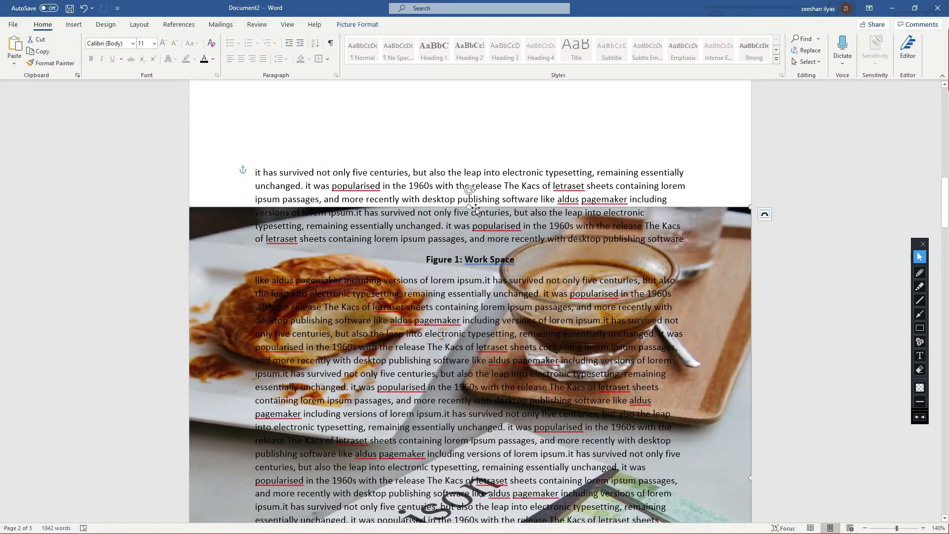
drag(464, 171, 462, 69)
scroll(464, 185, up, 3)
drag(469, 231, 468, 219)
scroll(472, 231, down, 6)
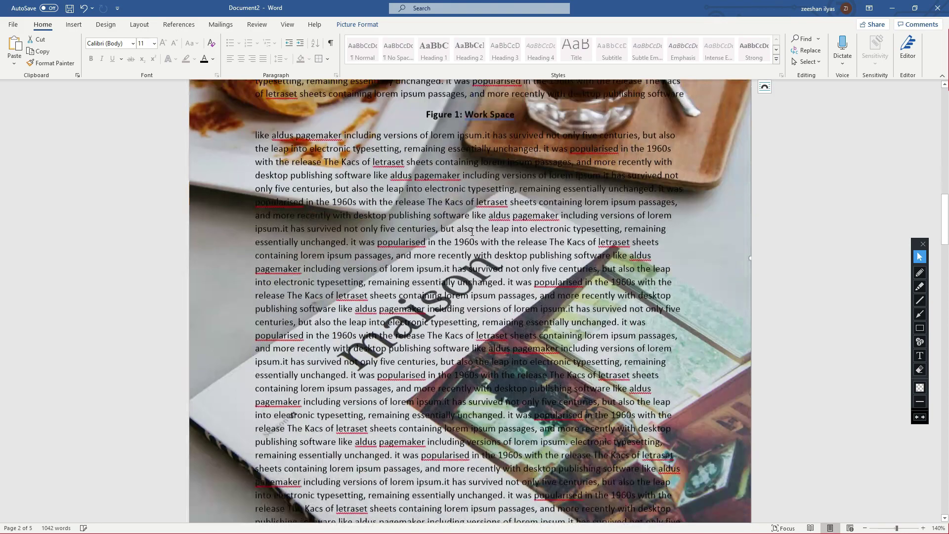
scroll(472, 232, down, 5)
drag(465, 375, 462, 379)
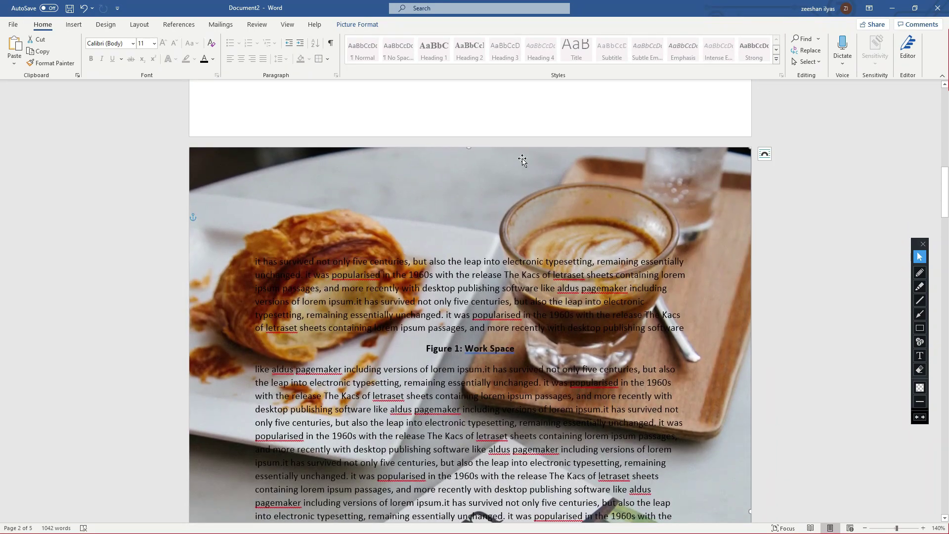
- Undo the resizing and caption edits until the full-size upright photo returns without its caption
click(863, 529)
click(864, 528)
click(863, 529)
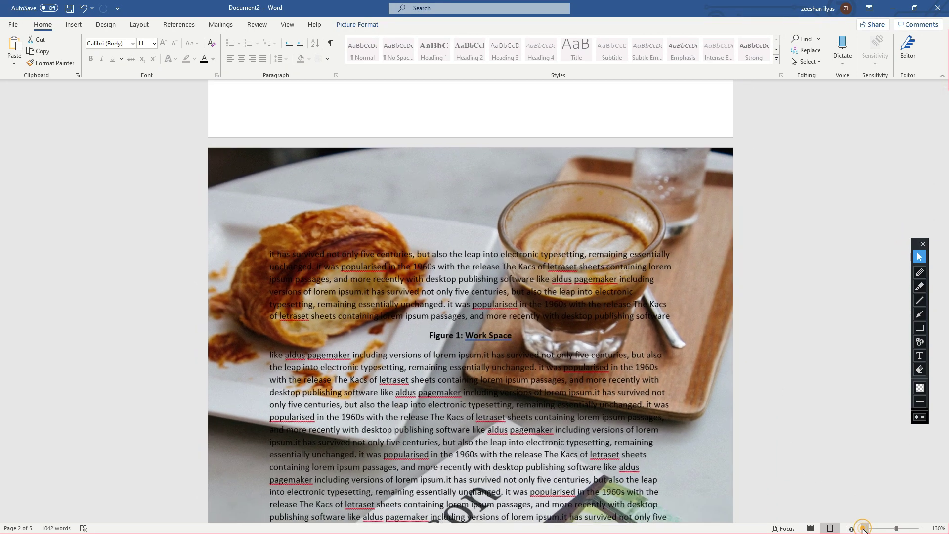
click(863, 528)
click(863, 529)
click(863, 528)
click(864, 528)
click(864, 528)
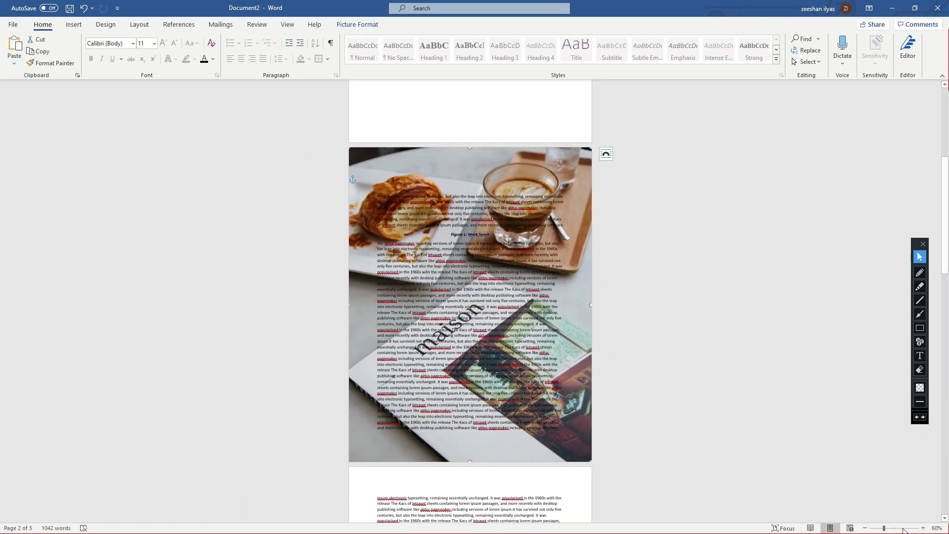
click(922, 528)
click(923, 528)
click(923, 528)
click(923, 527)
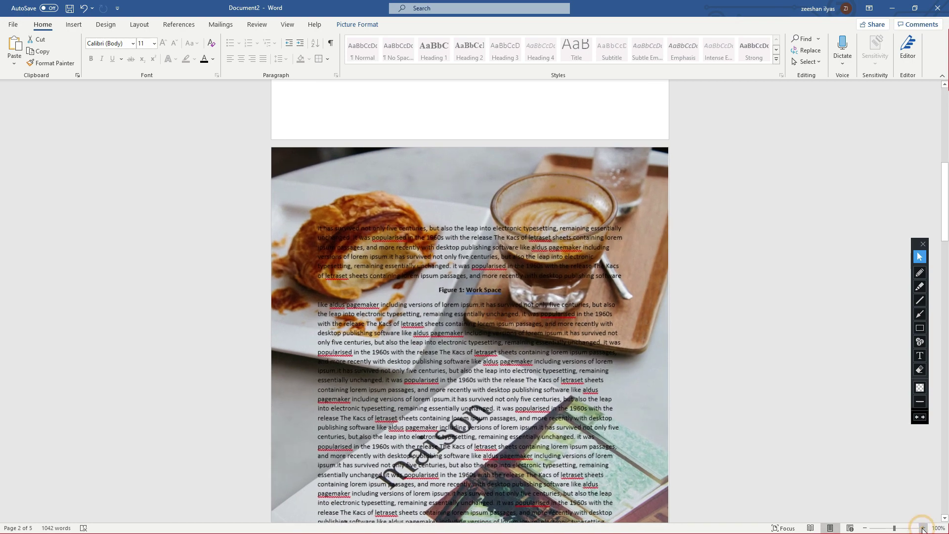
key(ctrl+z)
key(ctrl+z)
key(ctrl+z)
key(ctrl+z)
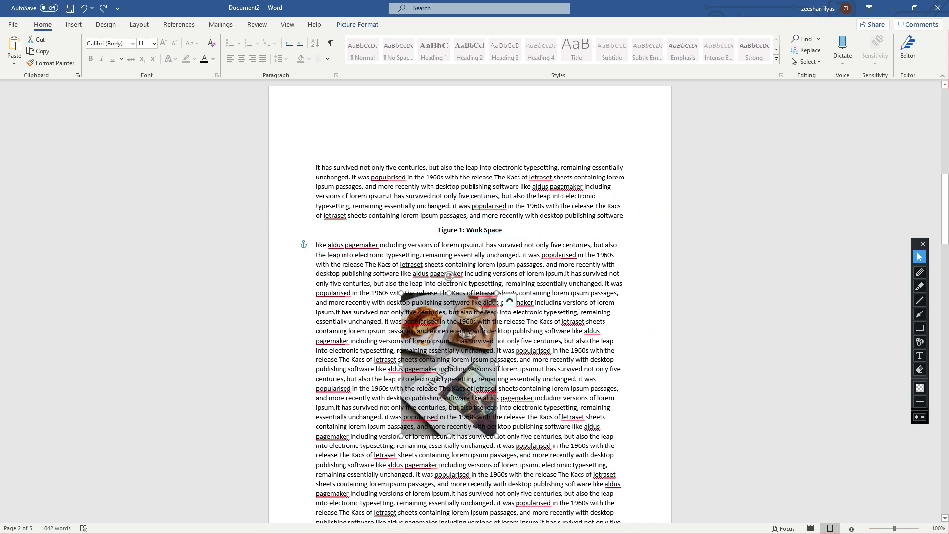
key(ctrl+z)
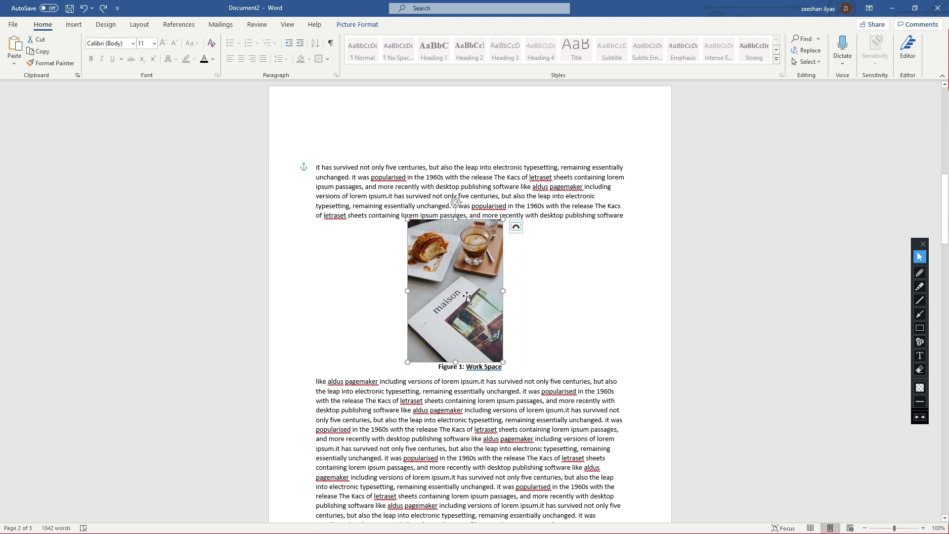
key(ctrl+z)
key(ctrl+z)
key(ctrl+z)
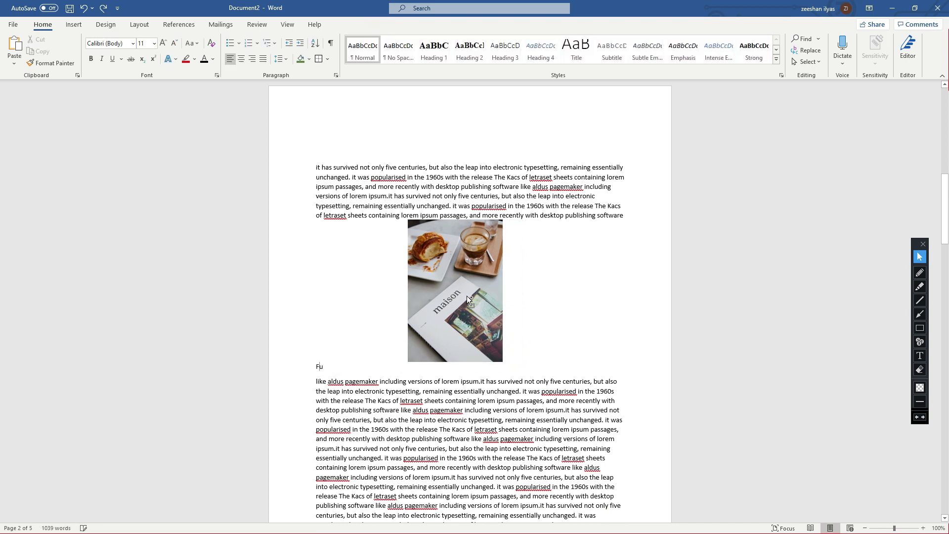
key(ctrl+z)
key(ctrl+z)
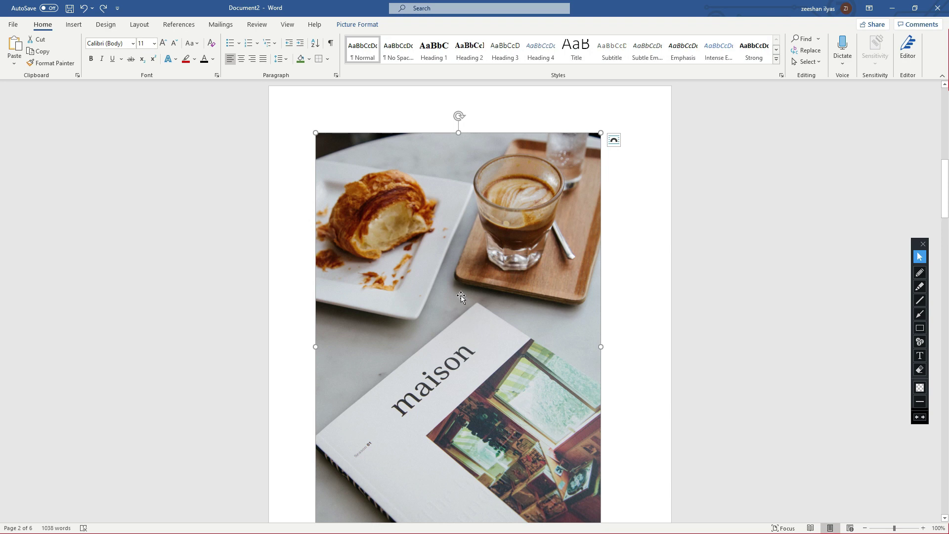
- Apply Square wrapping and drag the corner handle to shrink the photo to a small top-left image
click(613, 140)
click(644, 211)
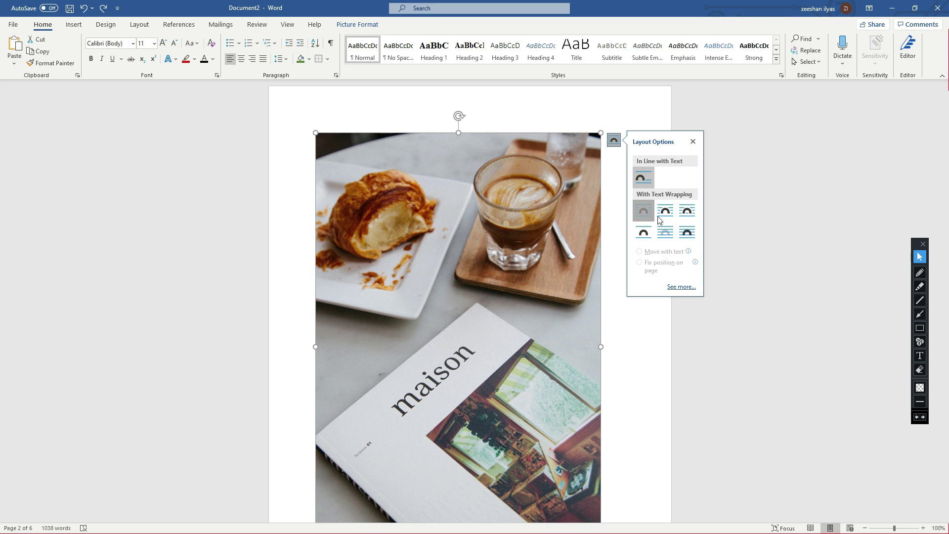
click(412, 224)
scroll(412, 225, down, 3)
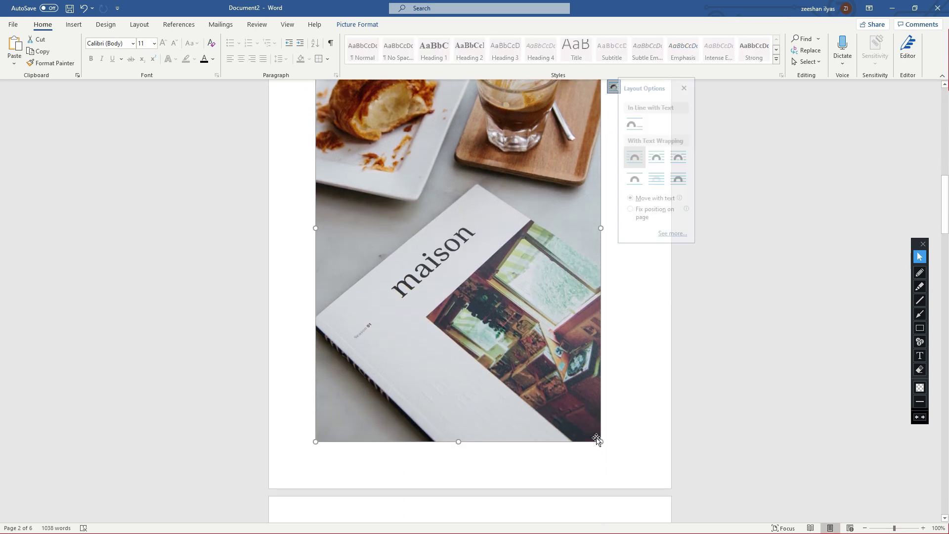
drag(595, 435, 418, 164)
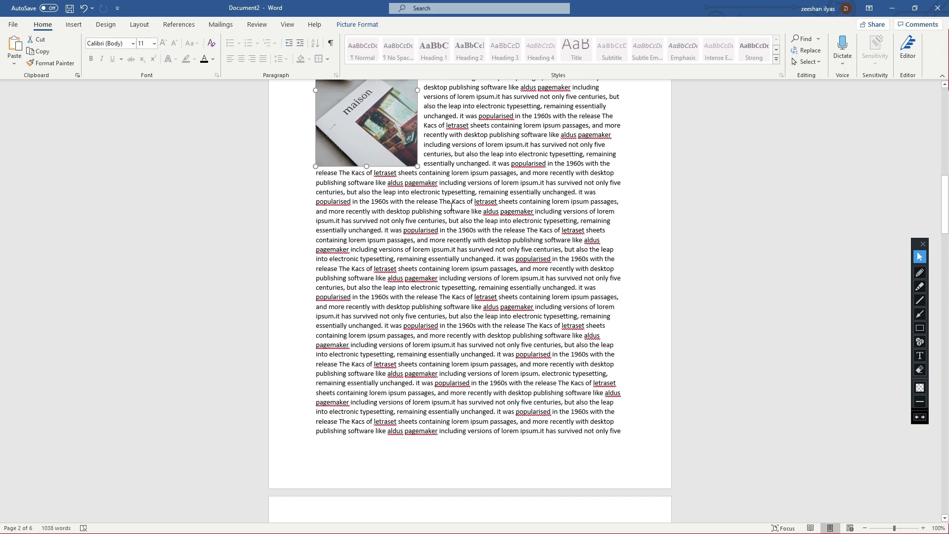
scroll(454, 213, up, 5)
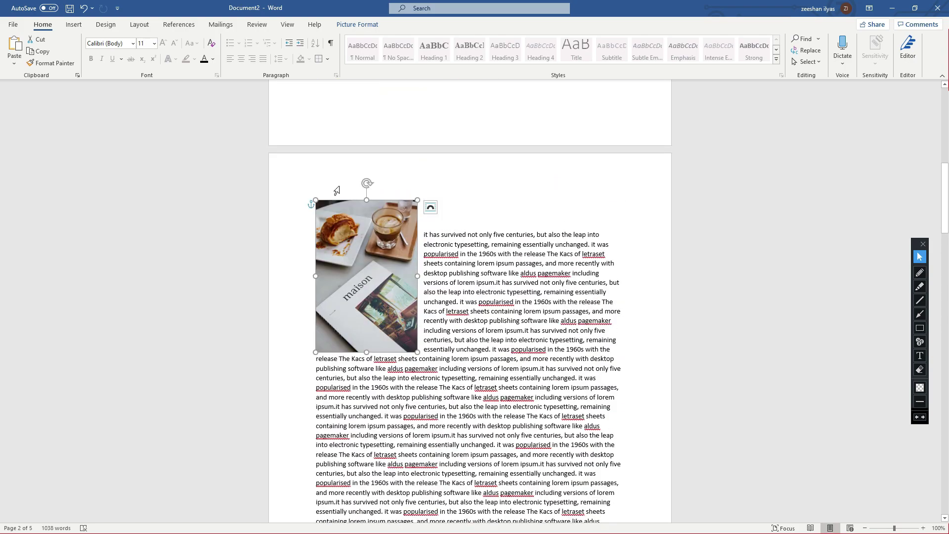
- Apply the Soft Edge Oval picture style to the photo, moving it slightly lower
double_click(377, 273)
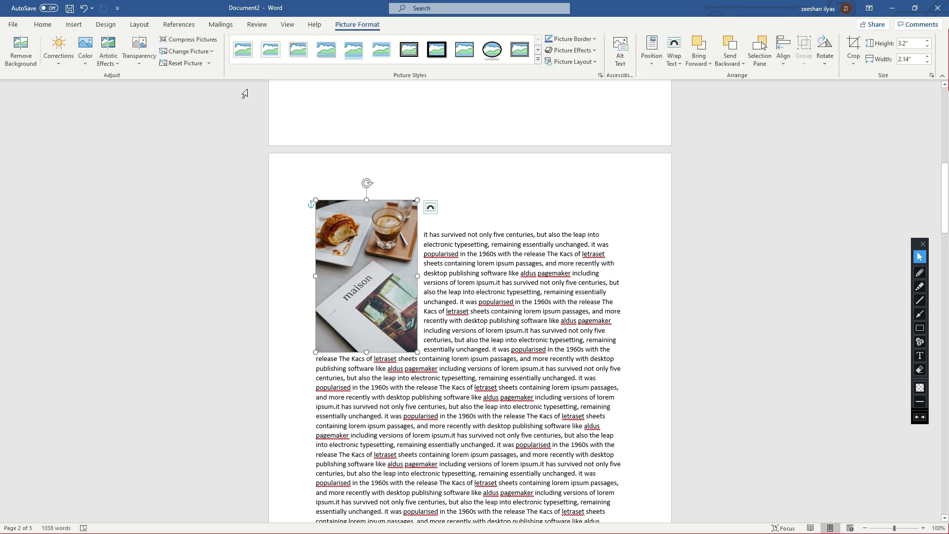
click(354, 51)
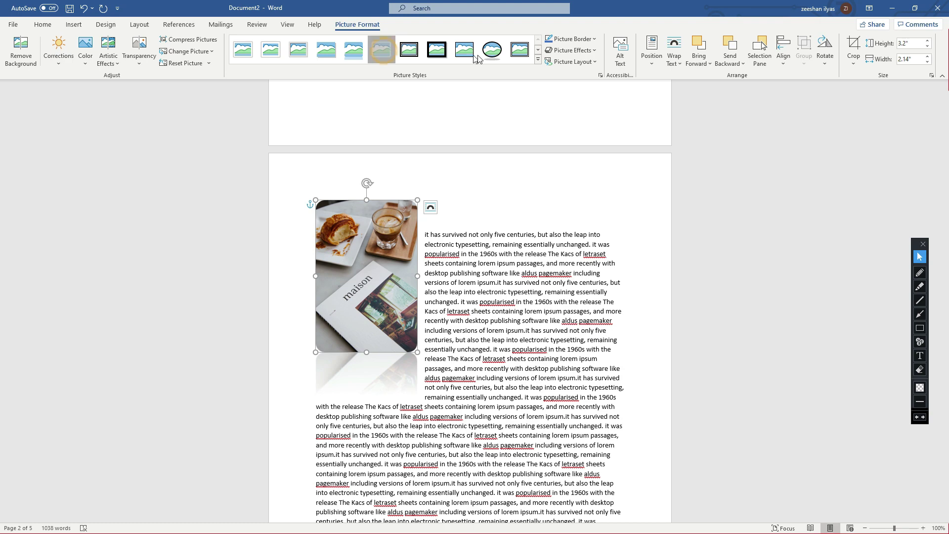
click(491, 57)
drag(397, 285, 398, 317)
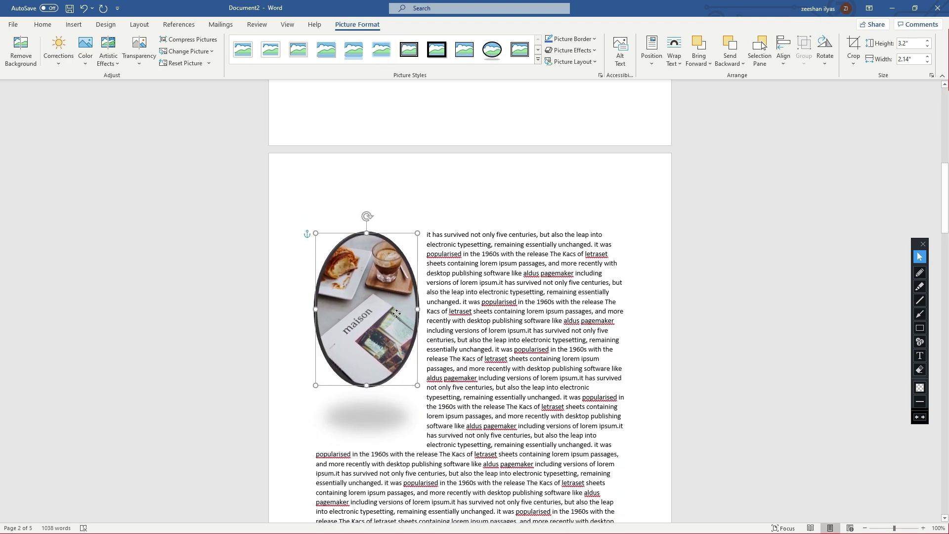
click(537, 59)
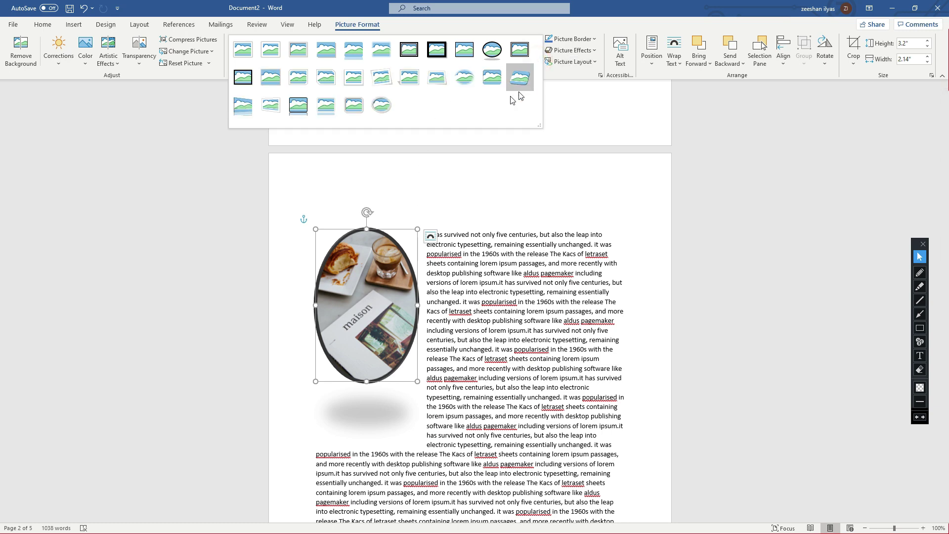
click(472, 78)
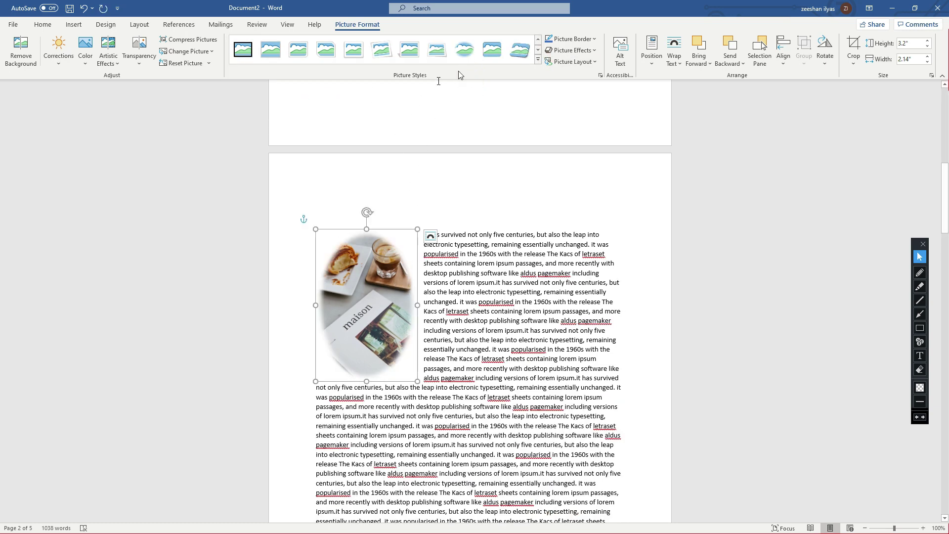
- Try Through wrapping on the oval photo, then switch it back to Square
click(430, 237)
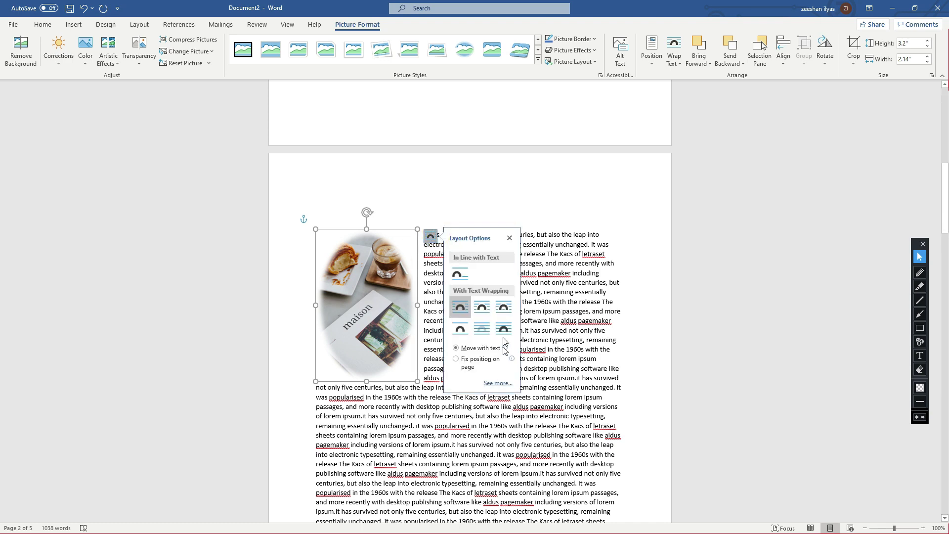
click(504, 309)
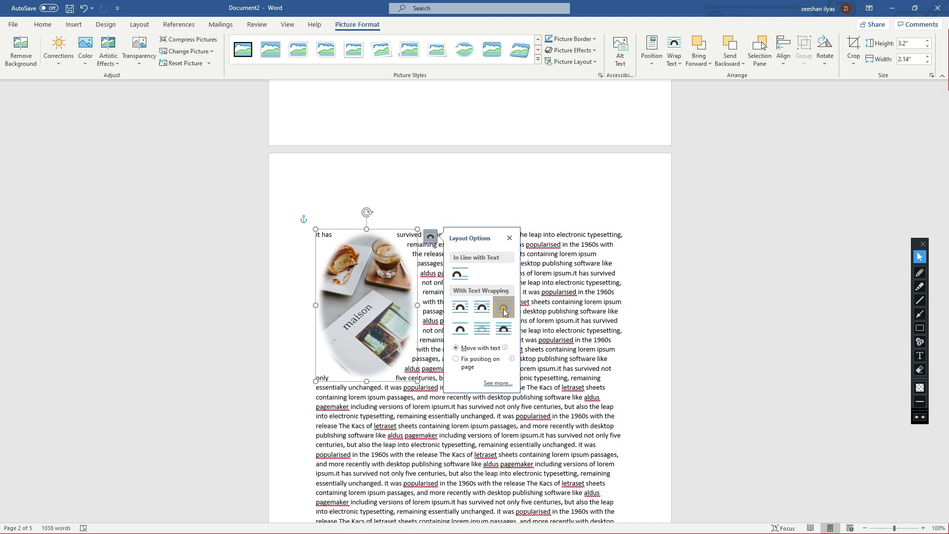
click(359, 435)
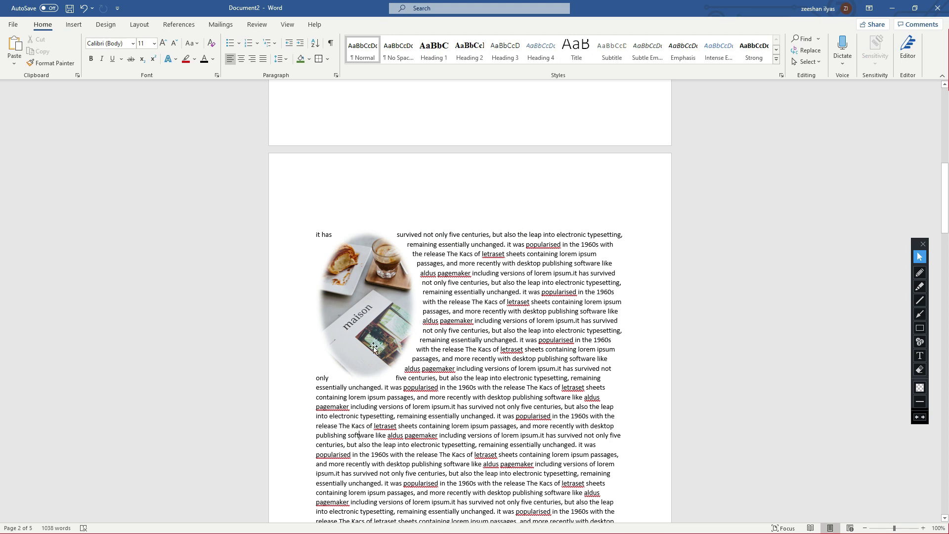
right_click(355, 263)
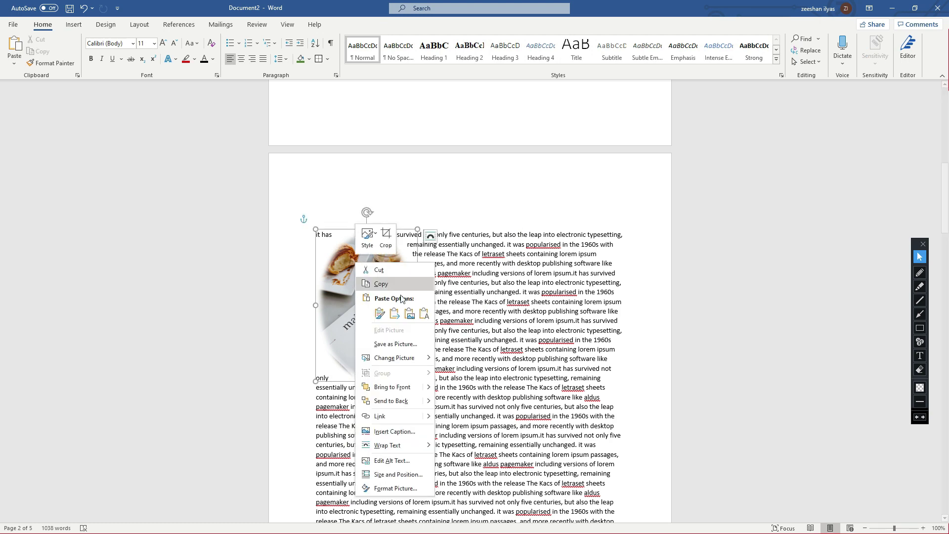
click(430, 237)
click(457, 307)
click(359, 305)
click(435, 194)
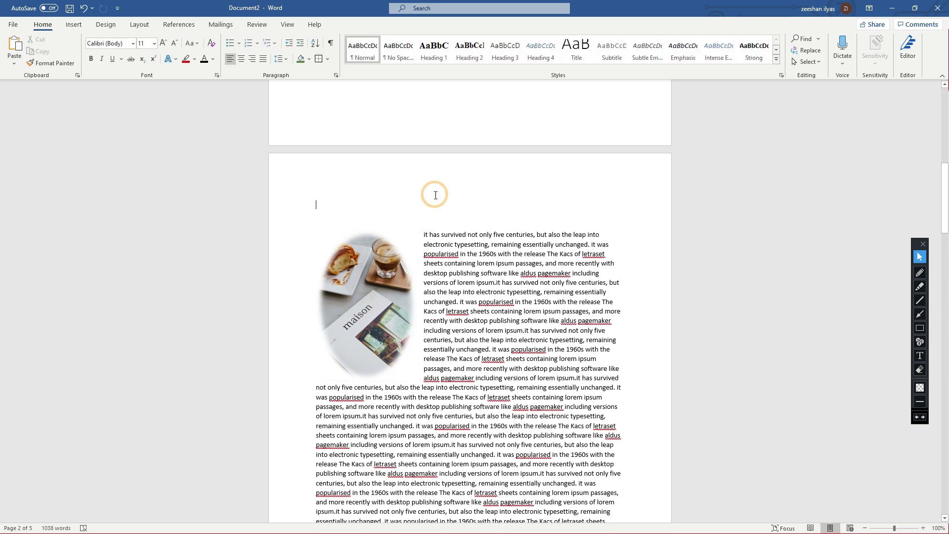
scroll(489, 330, down, 5)
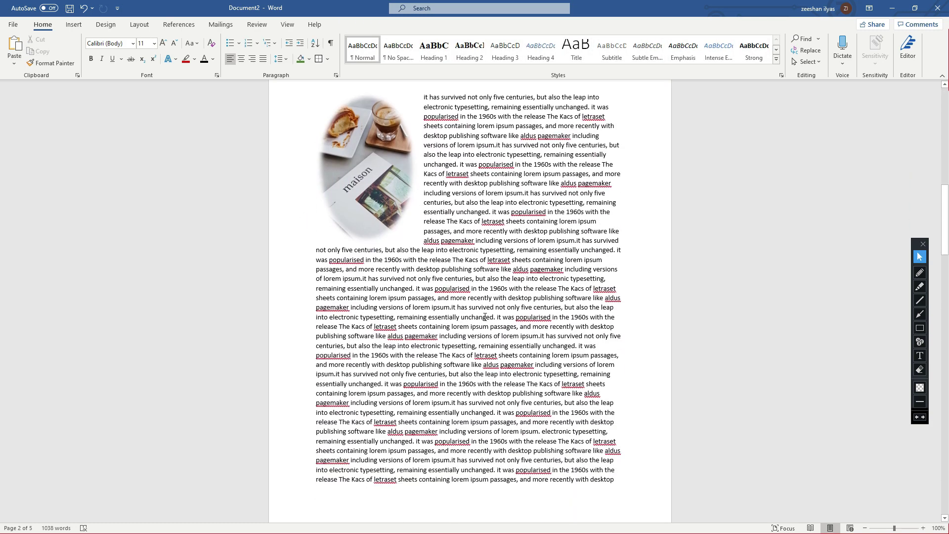
scroll(404, 311, up, 5)
click(394, 270)
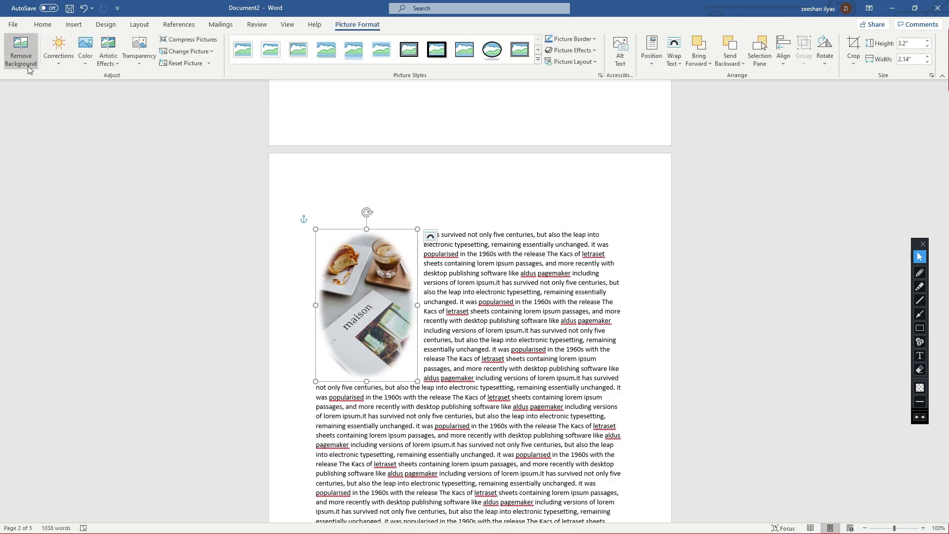
- Apply a brighter Brightness/Contrast preset from Corrections to the photo
click(55, 68)
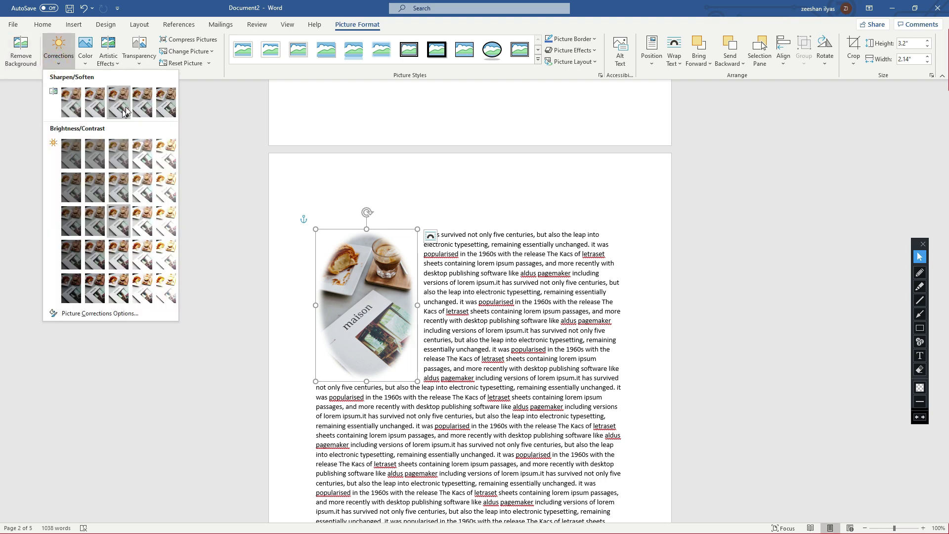
click(143, 180)
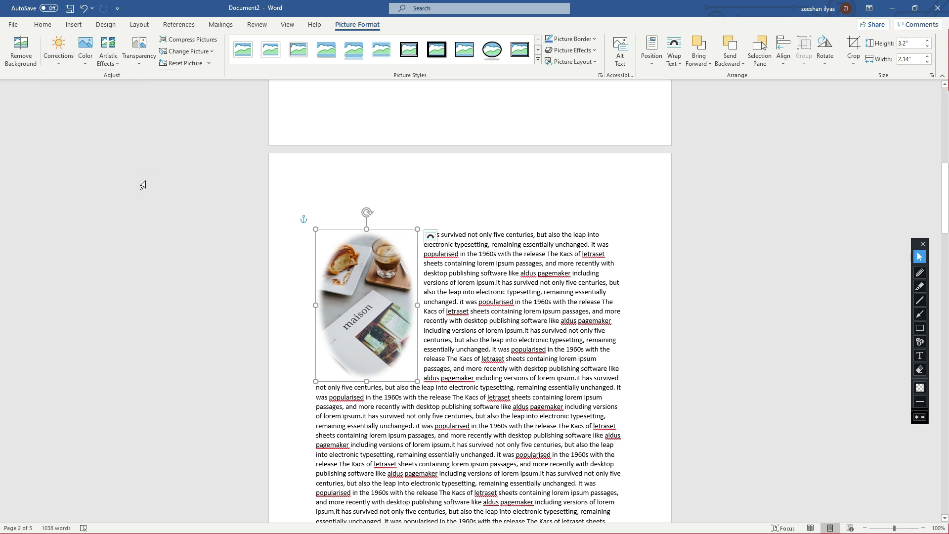
key(ctrl+z)
click(58, 55)
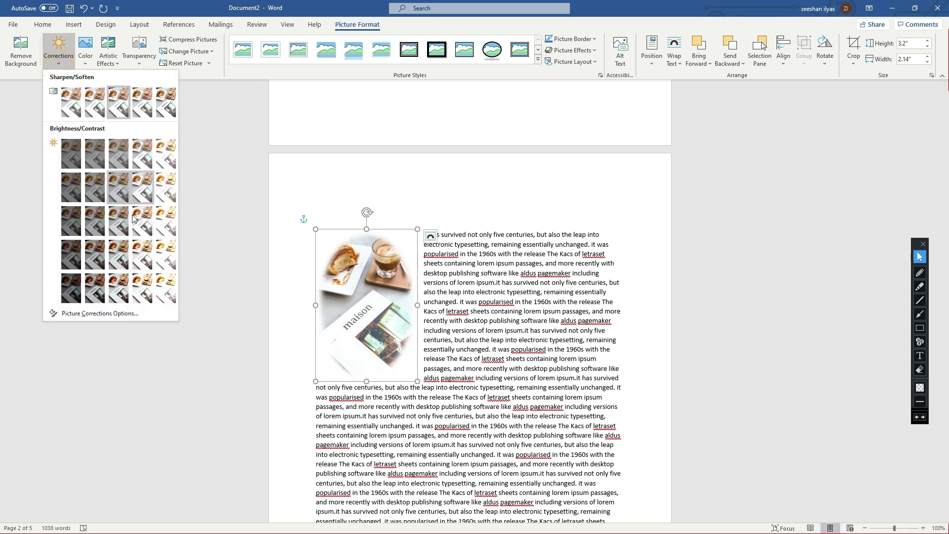
click(107, 160)
- Recolour the photo yellow, leaving artistic effects unapplied
click(85, 49)
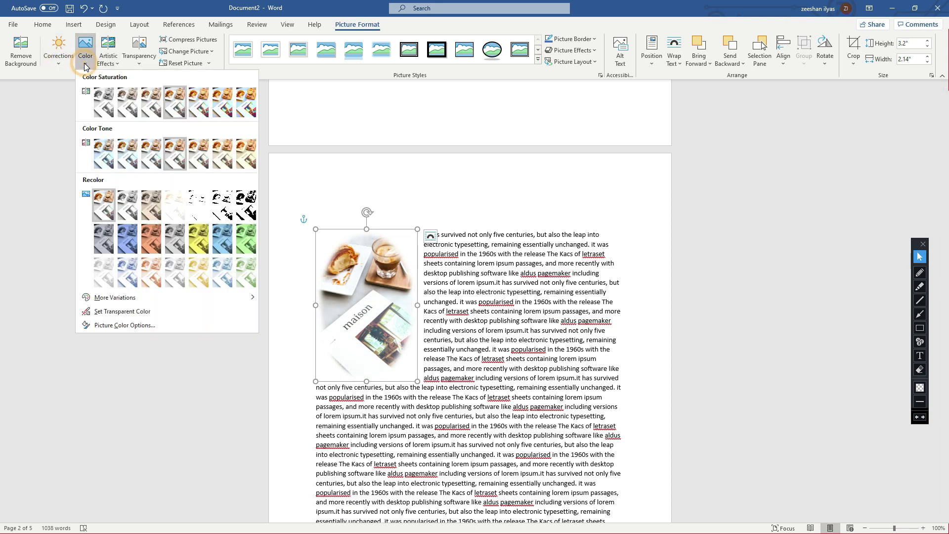
click(210, 243)
click(114, 67)
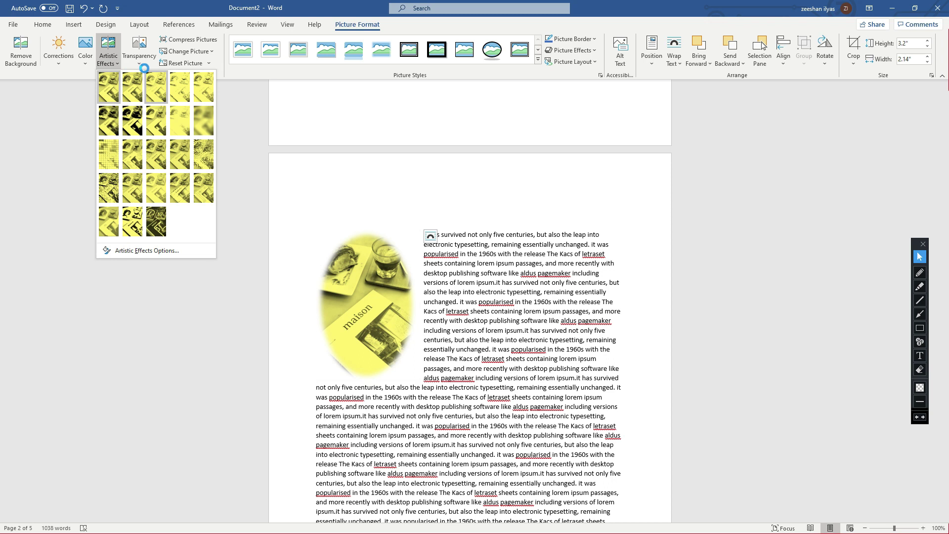
click(386, 271)
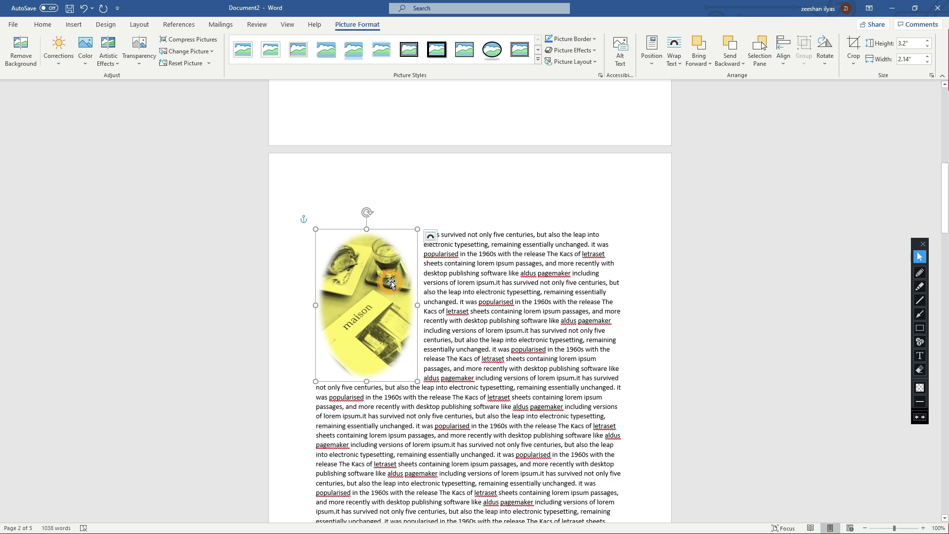
- Give the picture a 3 pt red border
click(595, 39)
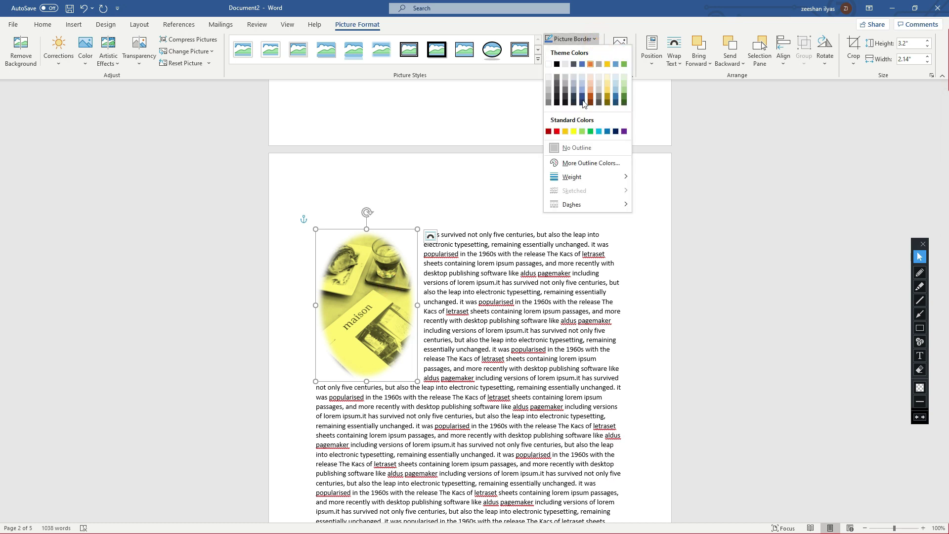
mouse_move(578, 176)
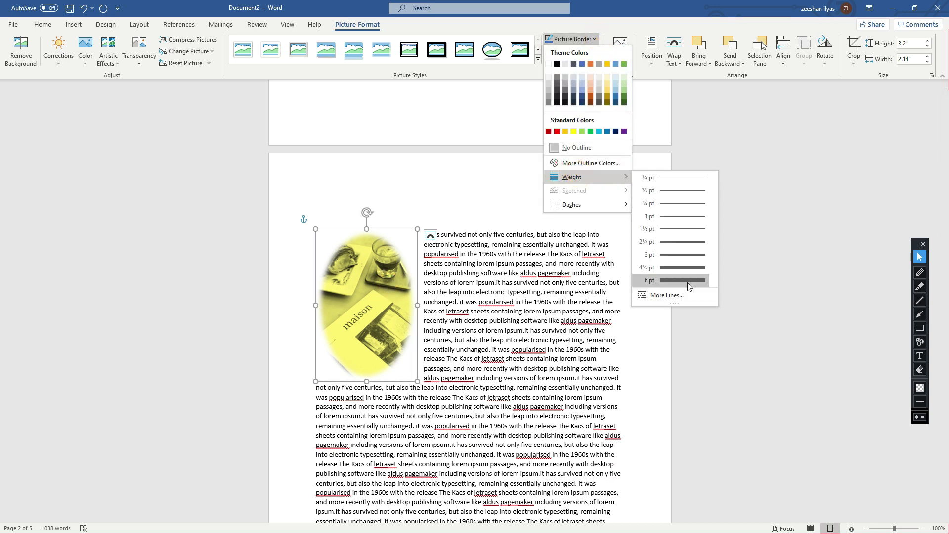
click(677, 257)
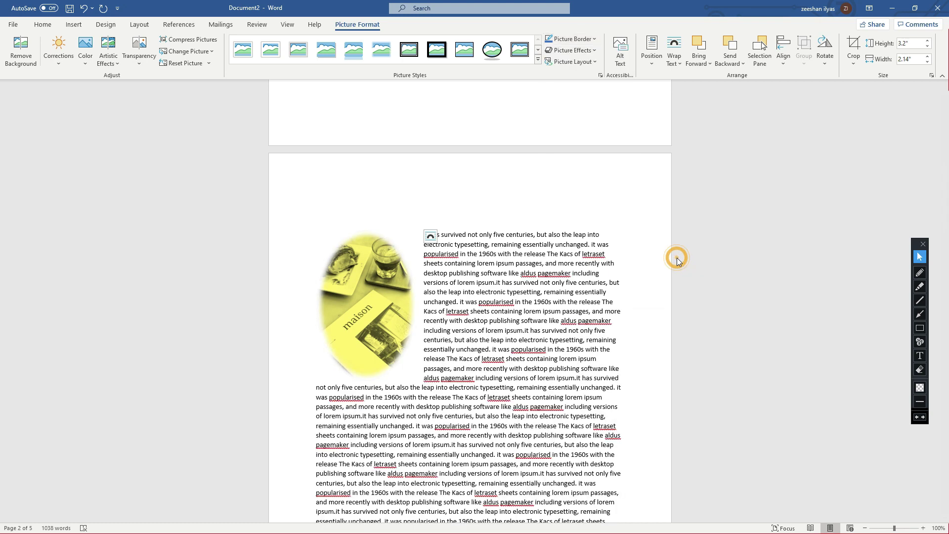
click(594, 39)
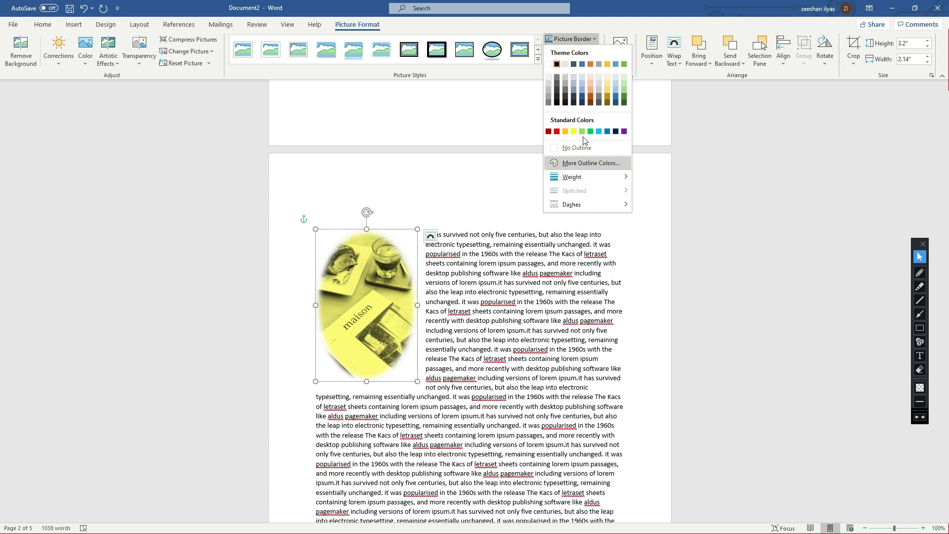
click(556, 131)
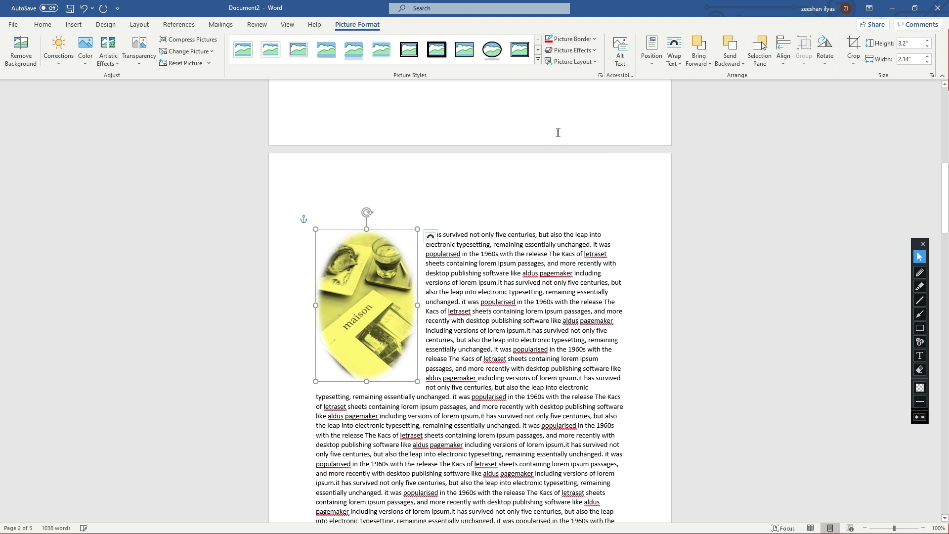
- Add a bevel effect, then replace the look with the Simple Frame, White picture style
click(583, 51)
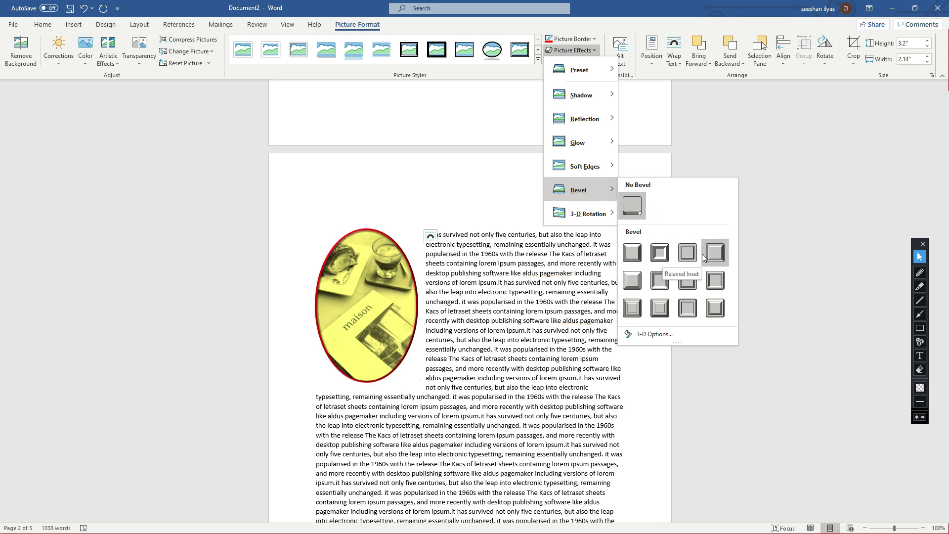
click(686, 253)
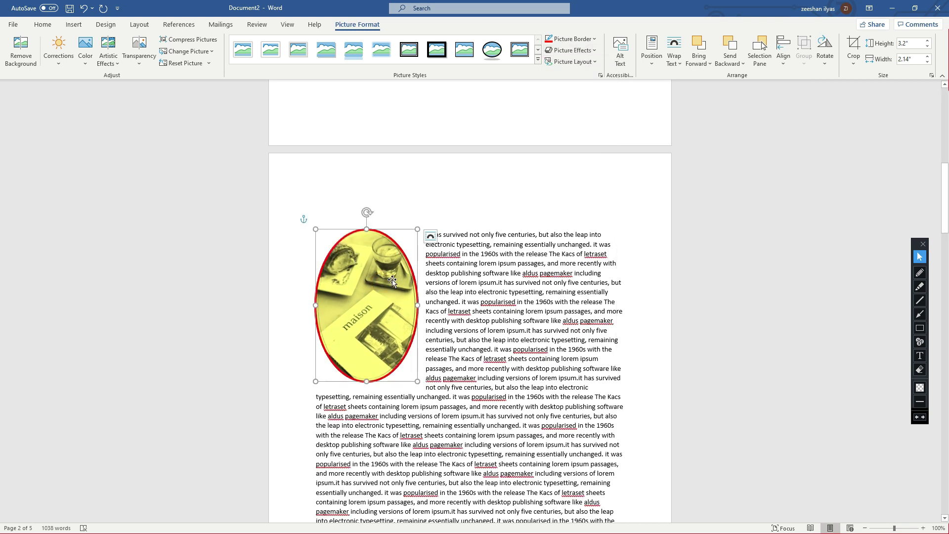
click(242, 49)
click(370, 289)
click(446, 203)
- Apply the Angle bevel from Picture Effects to the white-framed photo and reselect it
click(383, 303)
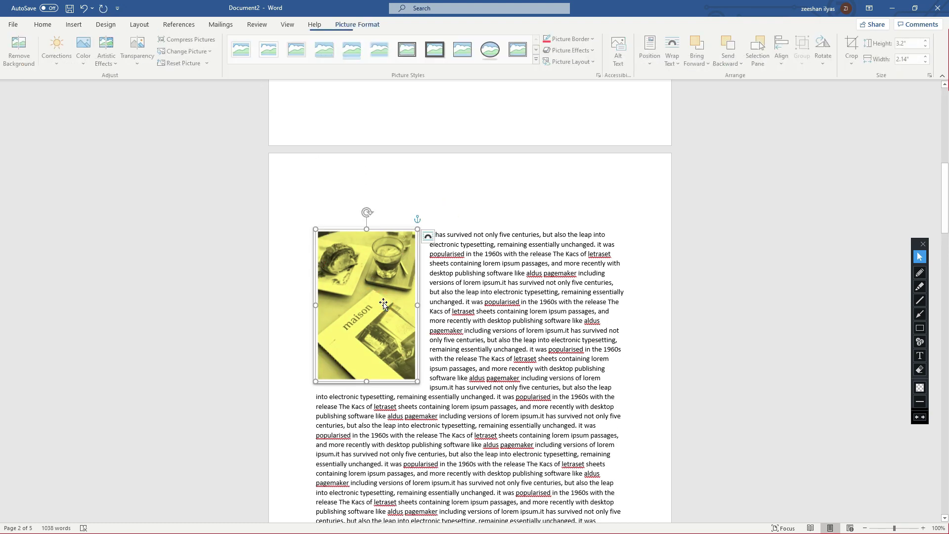
click(923, 528)
click(923, 528)
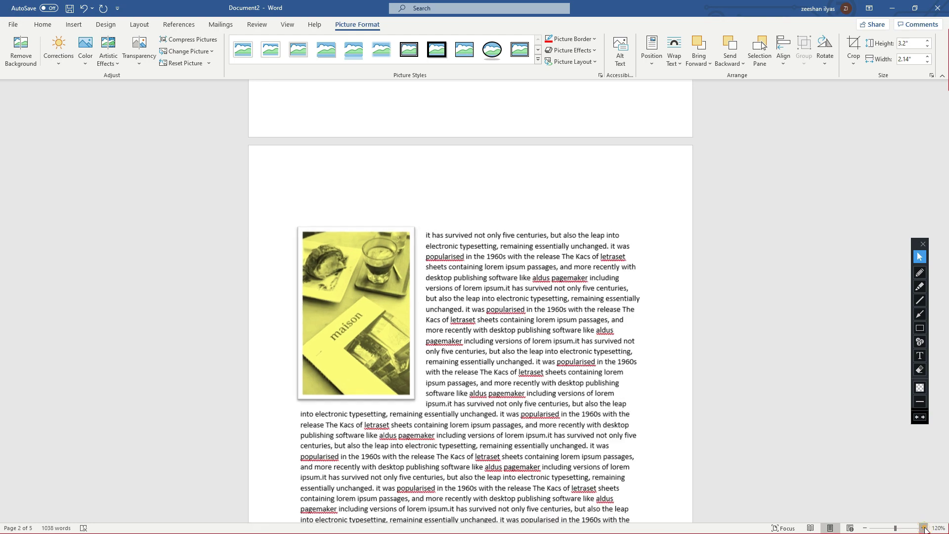
click(923, 528)
click(922, 528)
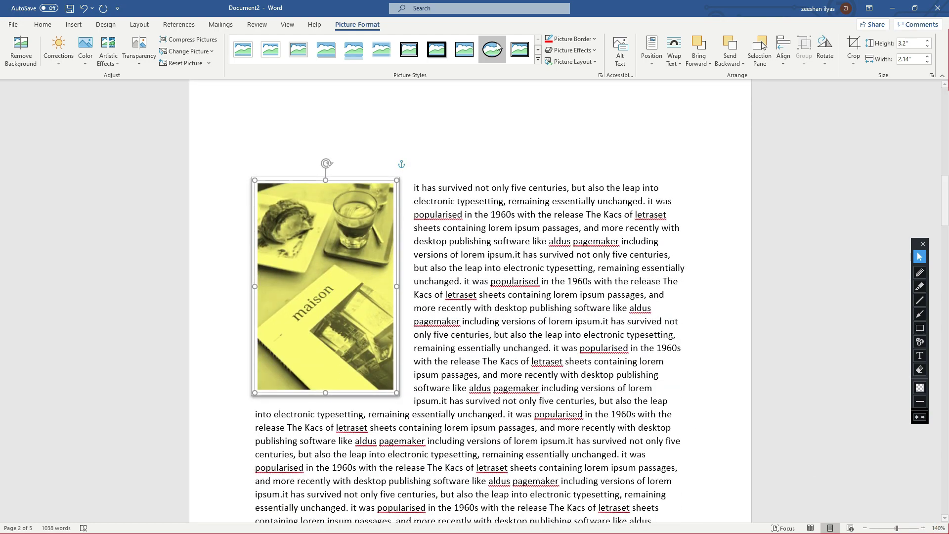
click(593, 55)
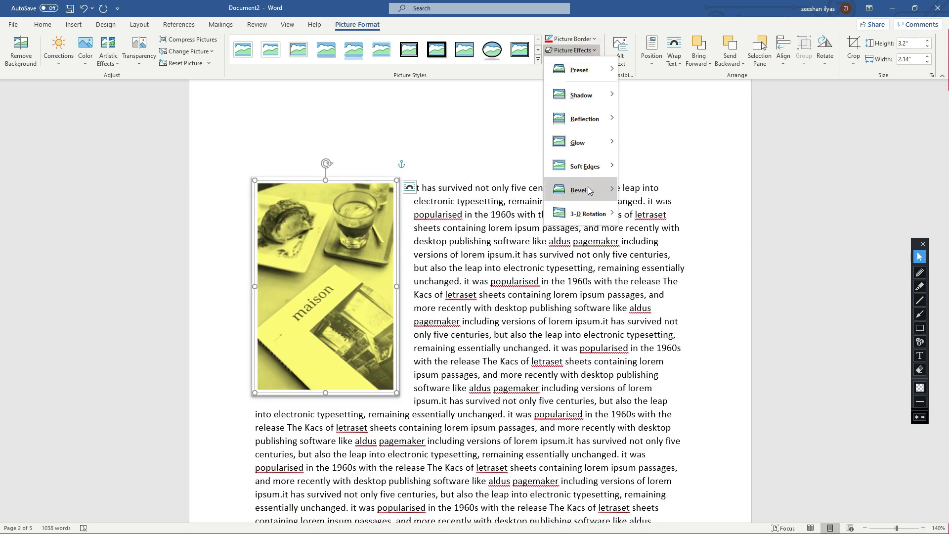
mouse_move(581, 190)
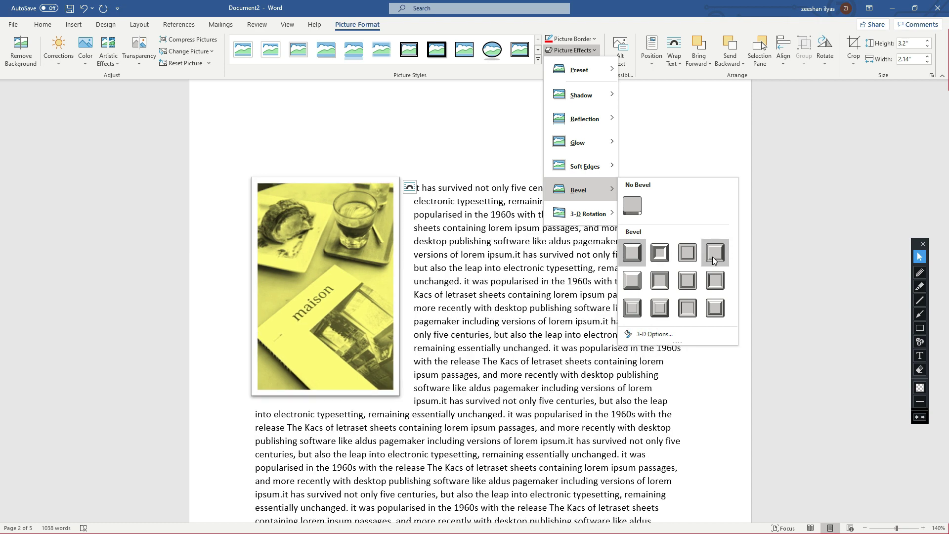
click(644, 284)
click(409, 326)
click(398, 328)
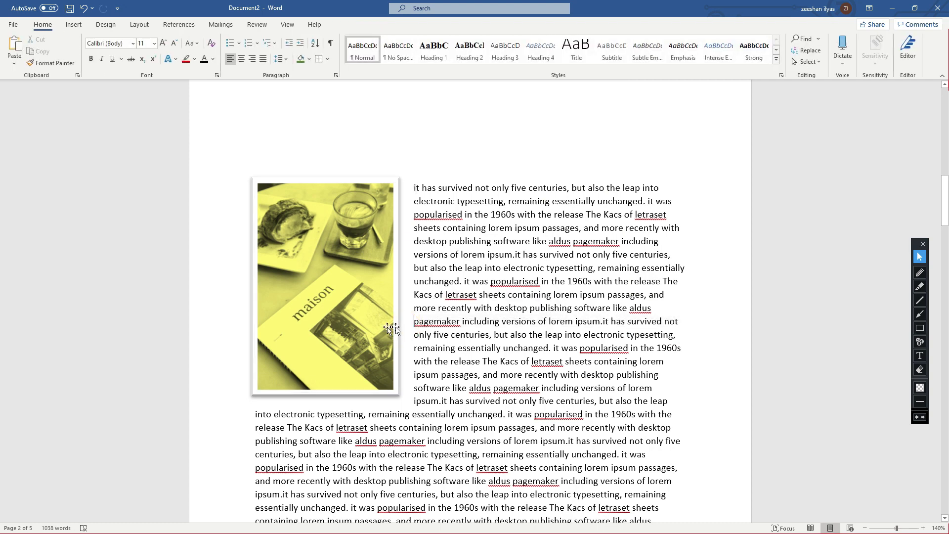
click(357, 300)
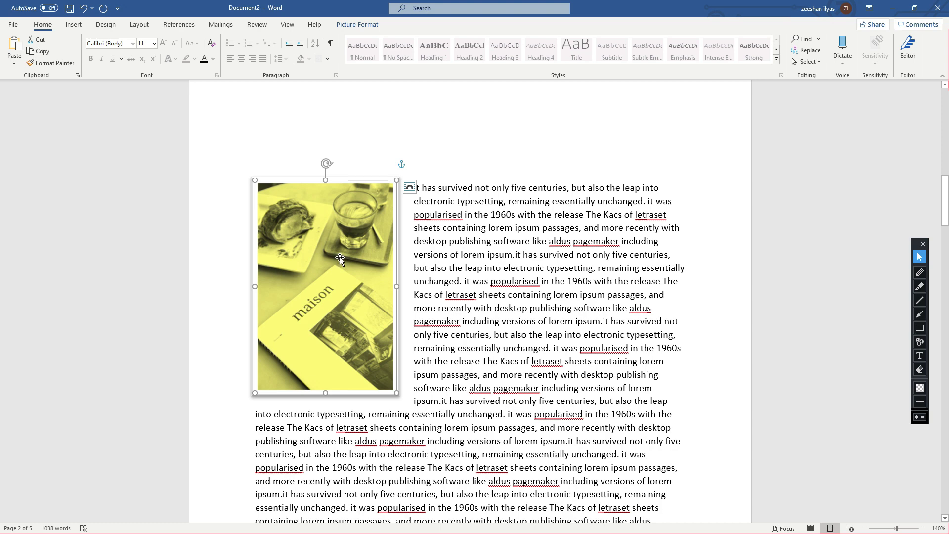
double_click(331, 279)
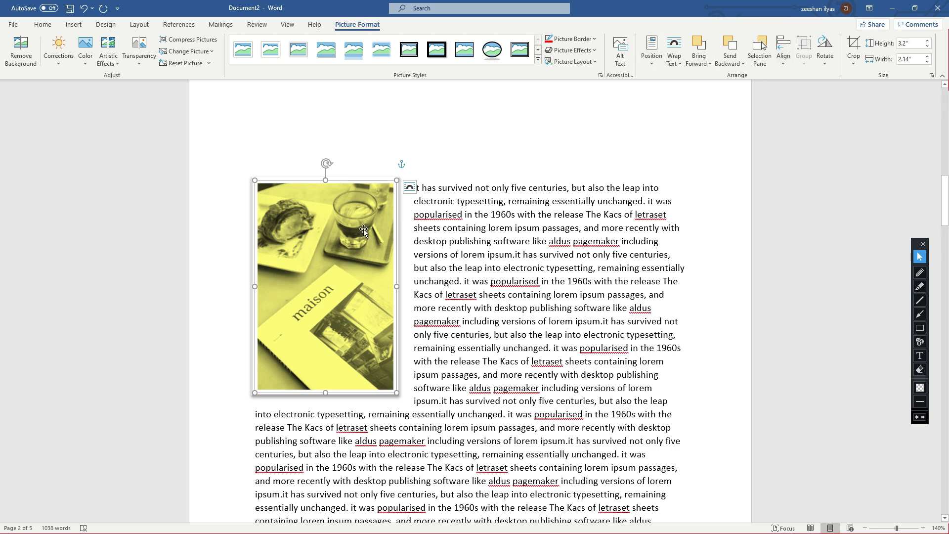
- Delete the selected picture, then the table of contents and its leftover empty contents block
key(Delete)
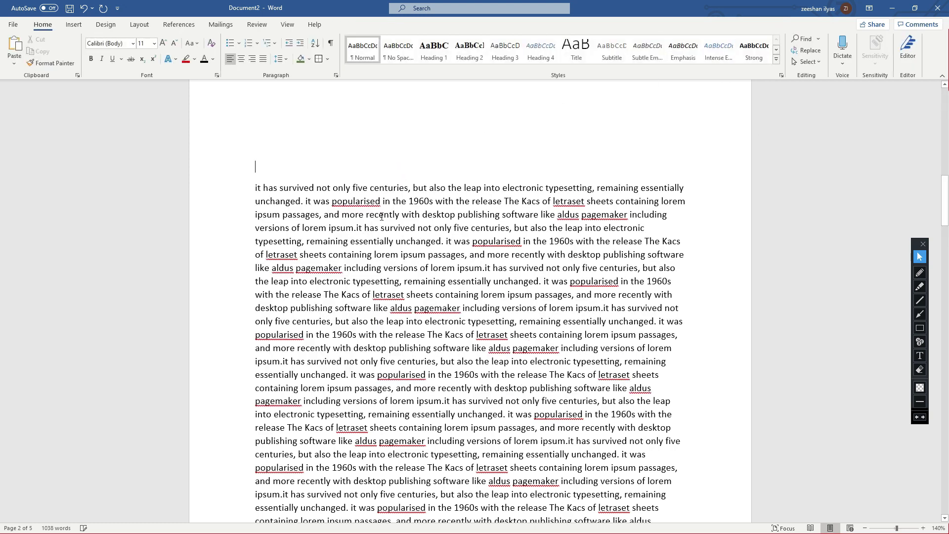
scroll(317, 142, up, 15)
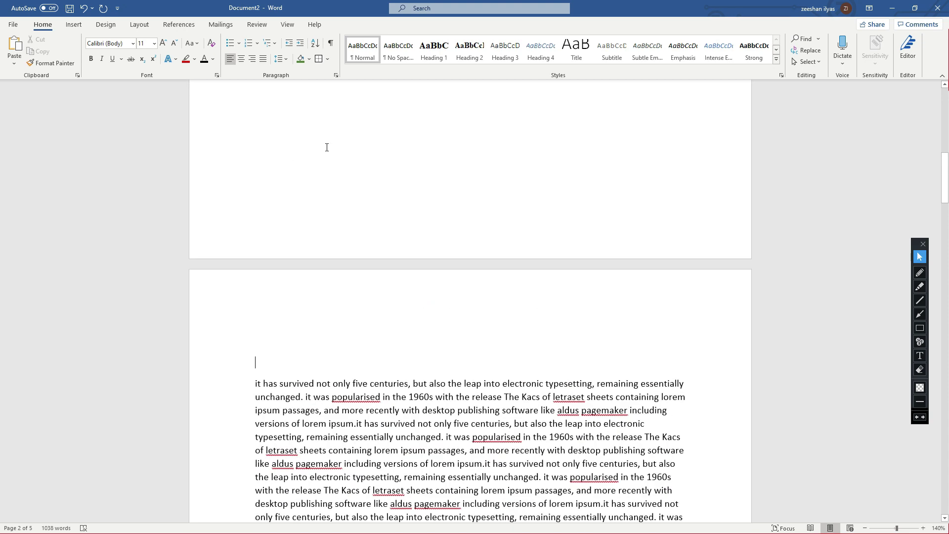
scroll(305, 161, up, 2)
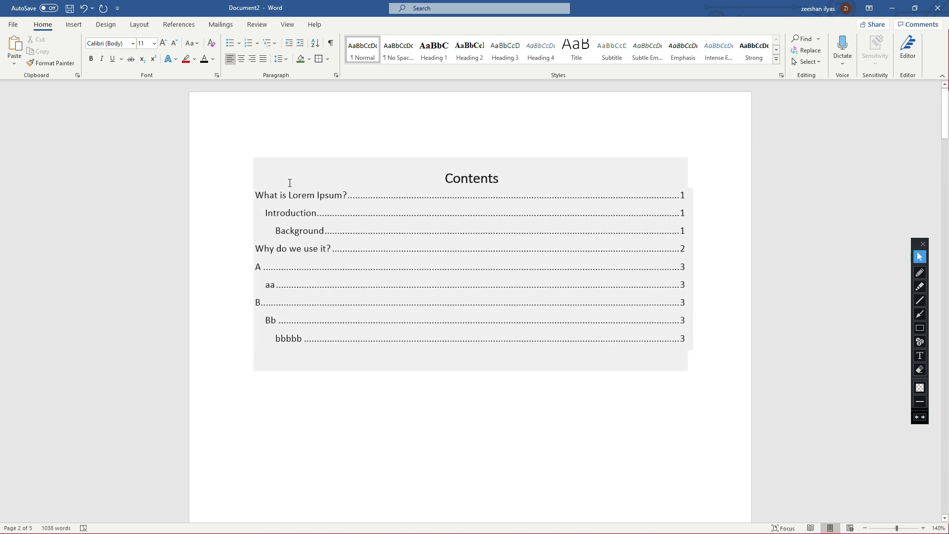
click(255, 151)
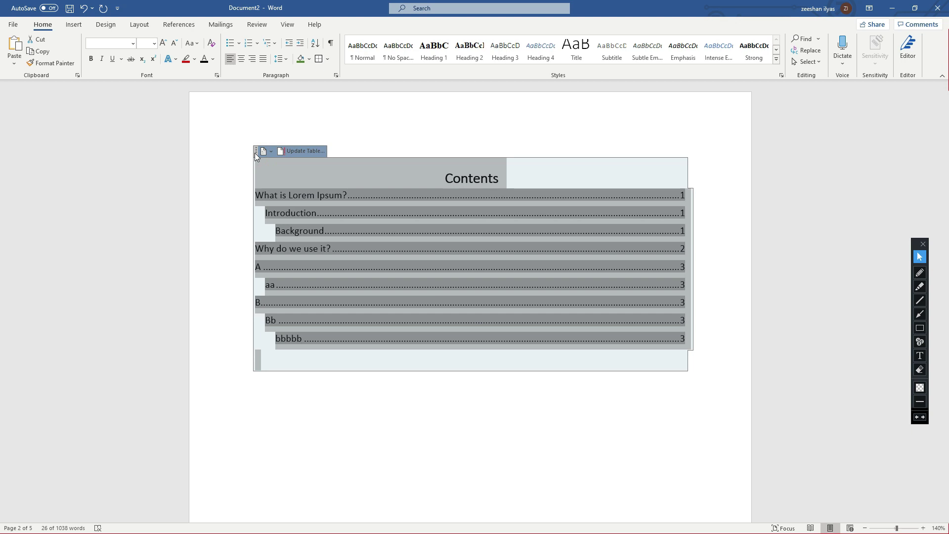
key(Delete)
click(254, 154)
key(Delete)
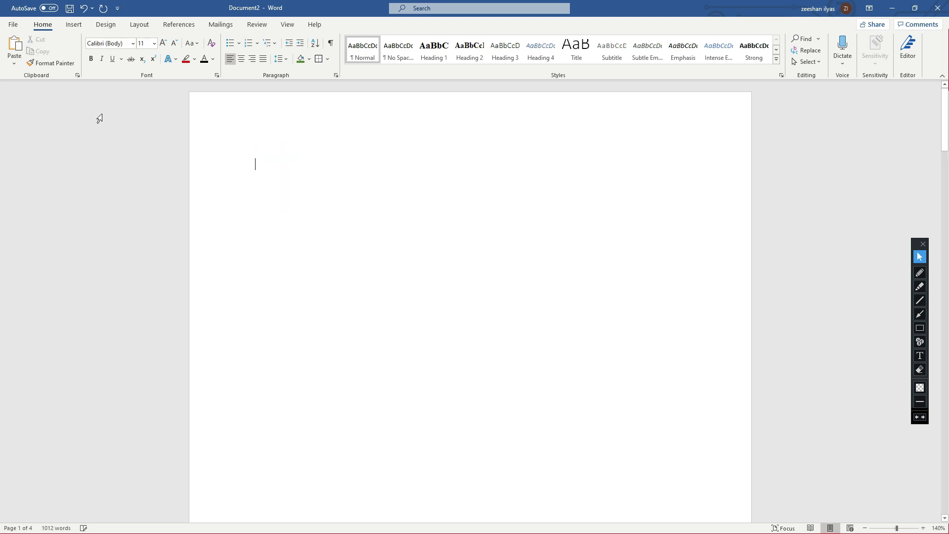
- Insert the Grid cover page design at the front of the document
click(74, 24)
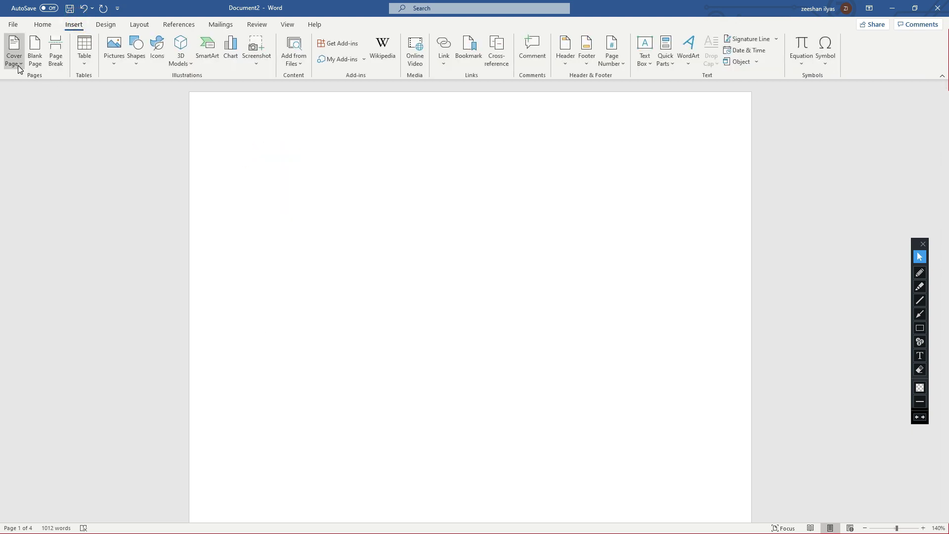
click(18, 68)
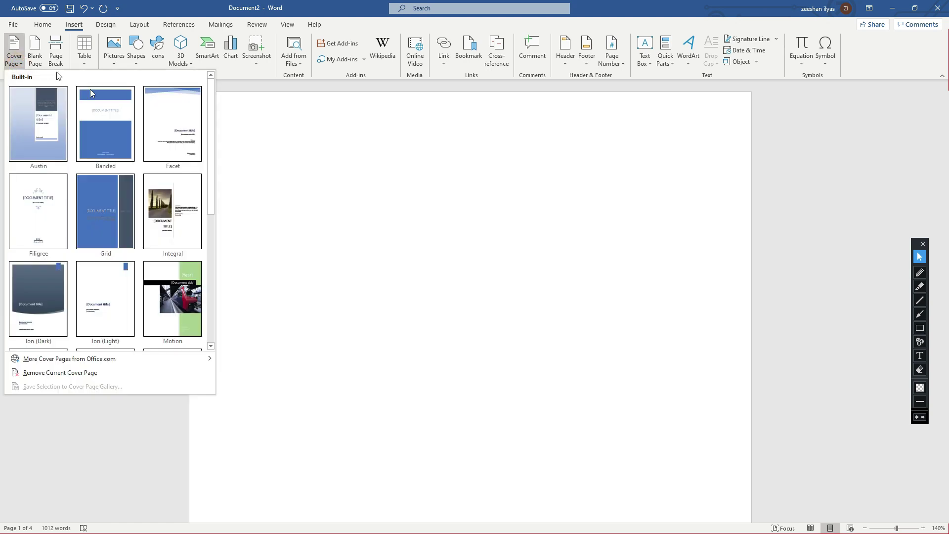
click(118, 229)
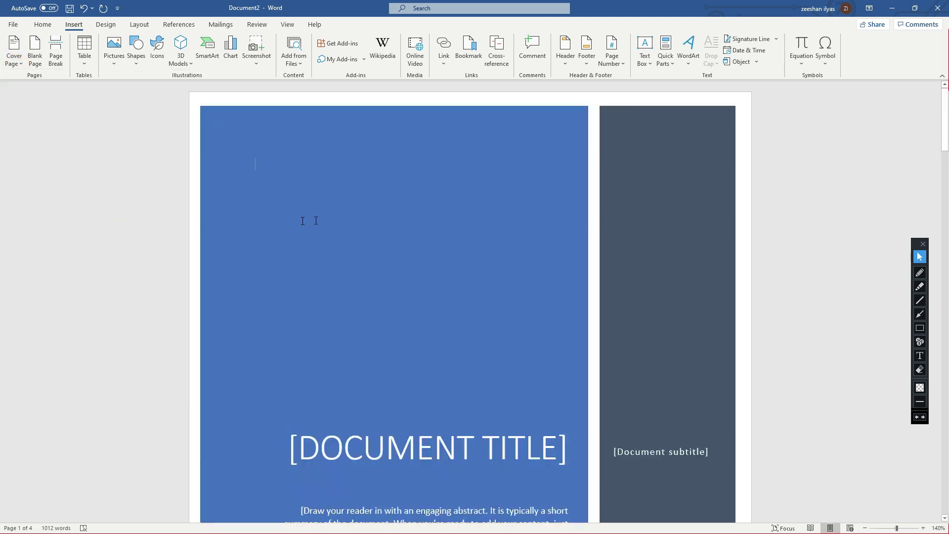
scroll(325, 217, down, 8)
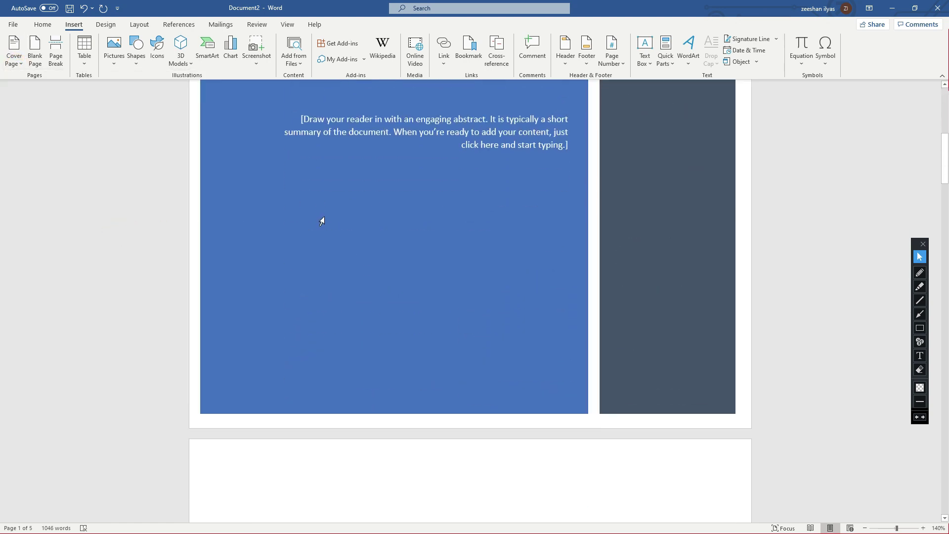
scroll(410, 281, up, 10)
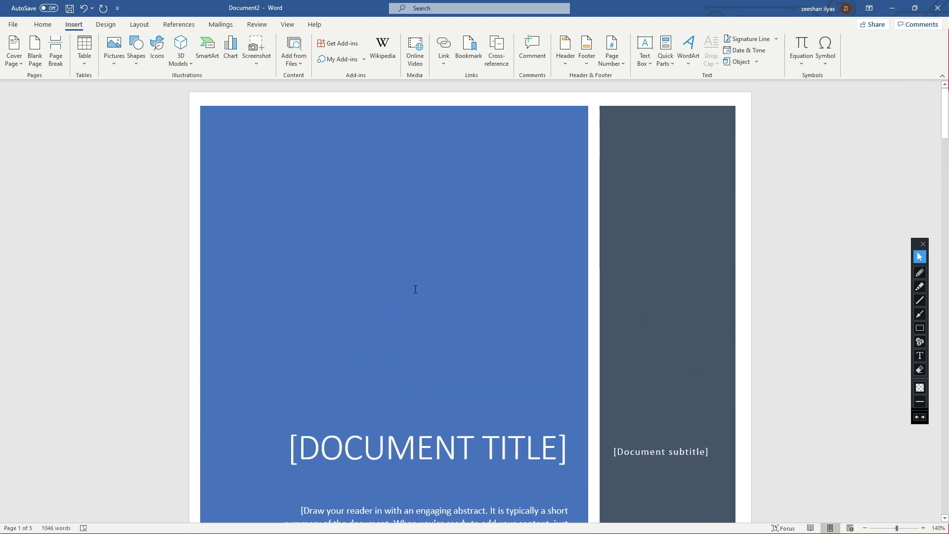
scroll(426, 279, down, 5)
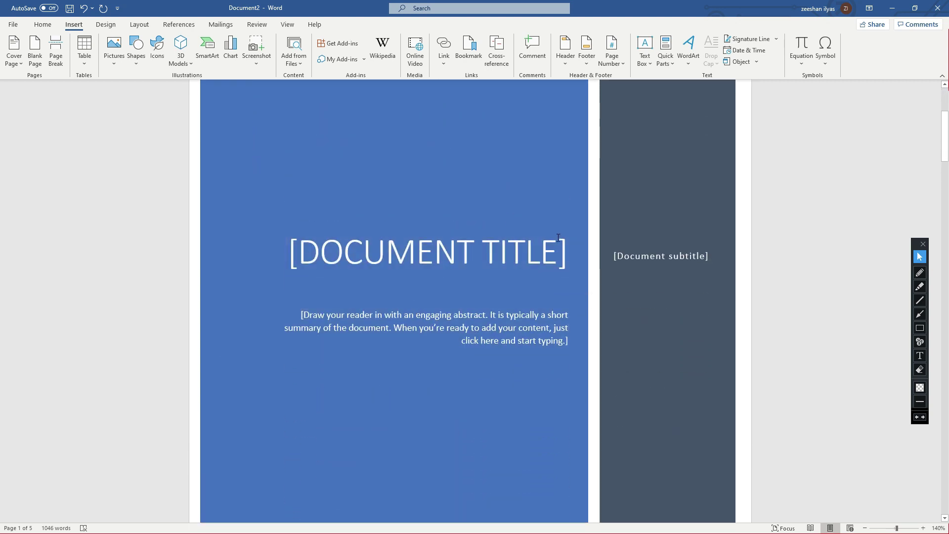
- Replace the cover page title placeholder with 'SMART CITY'
click(559, 254)
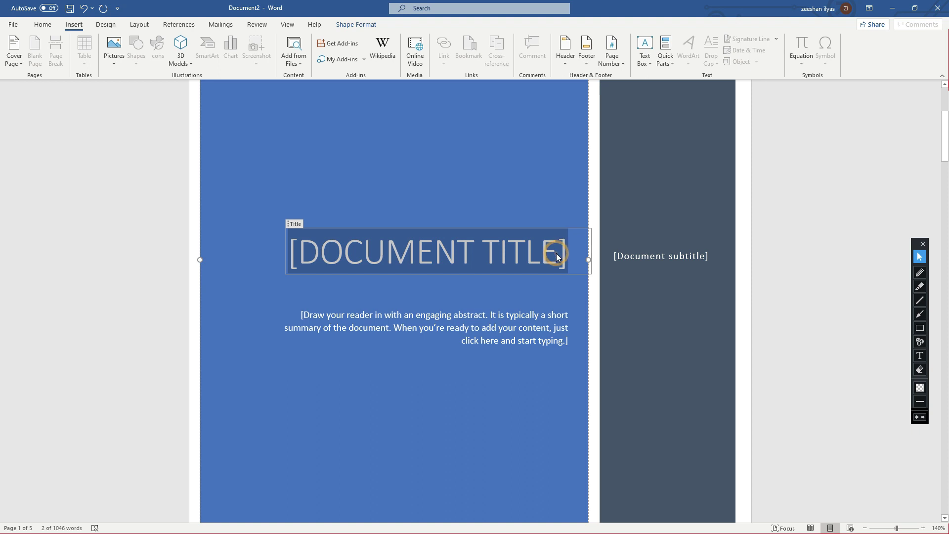
click(530, 364)
click(557, 252)
key(Delete)
text(SMART CITY)
- Select the subtitle placeholder, then briefly visit the File view and return
right_click(573, 248)
click(448, 317)
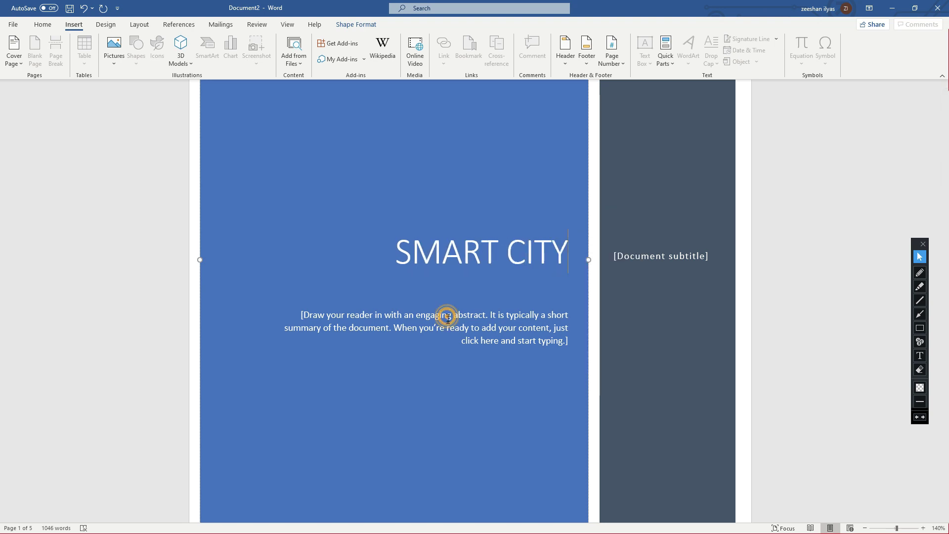
click(635, 260)
scroll(541, 283, down, 3)
scroll(540, 282, up, 6)
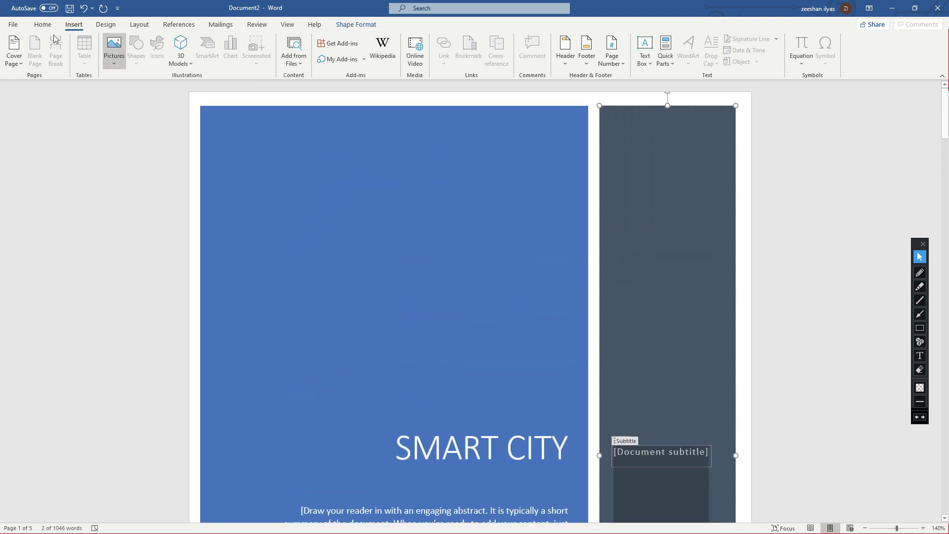
click(13, 25)
click(12, 25)
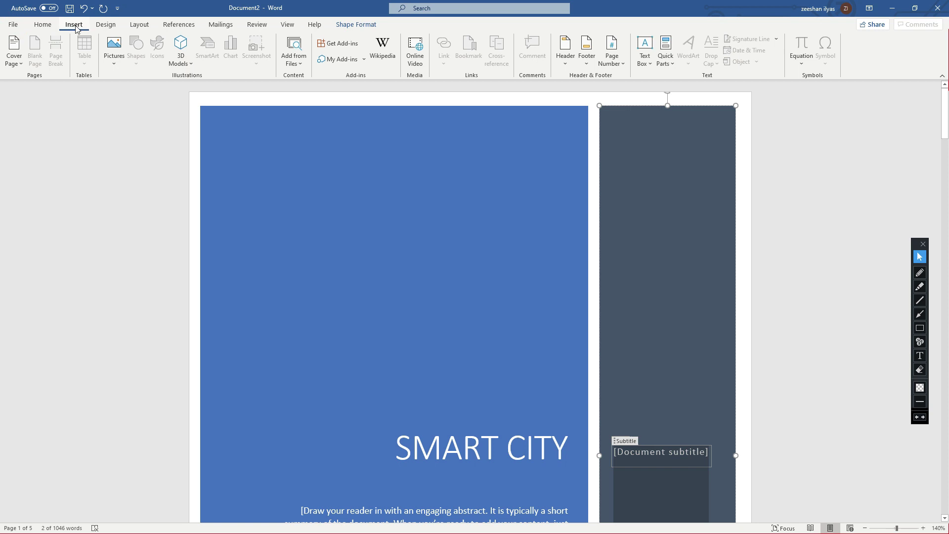
click(14, 51)
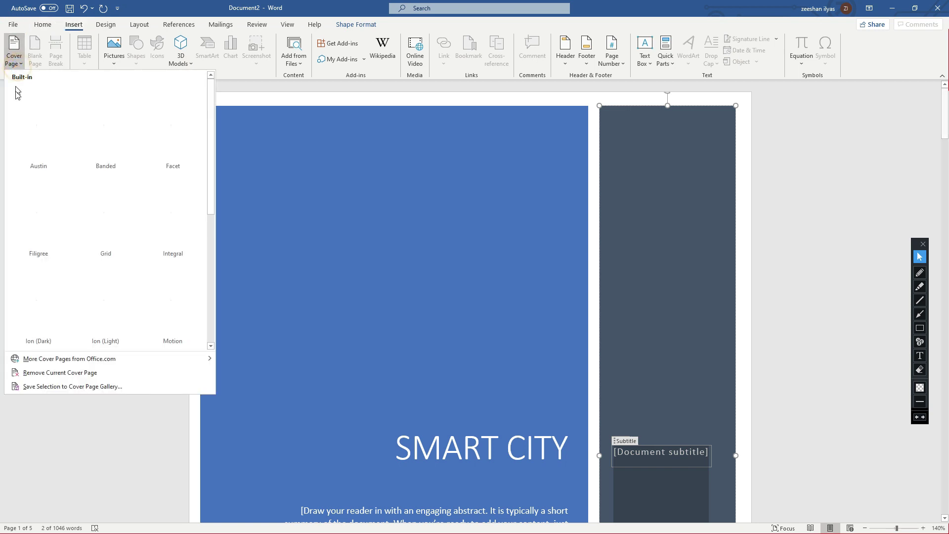
click(64, 374)
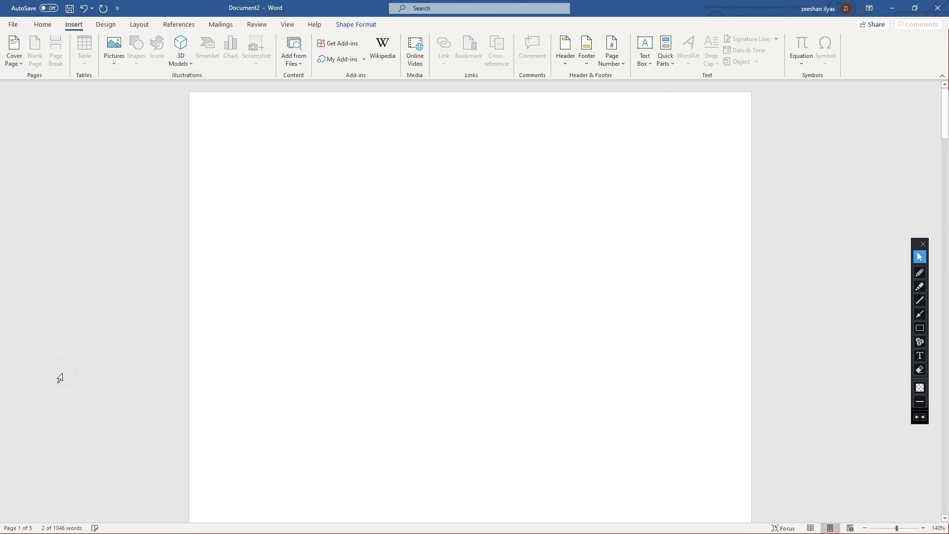
click(23, 64)
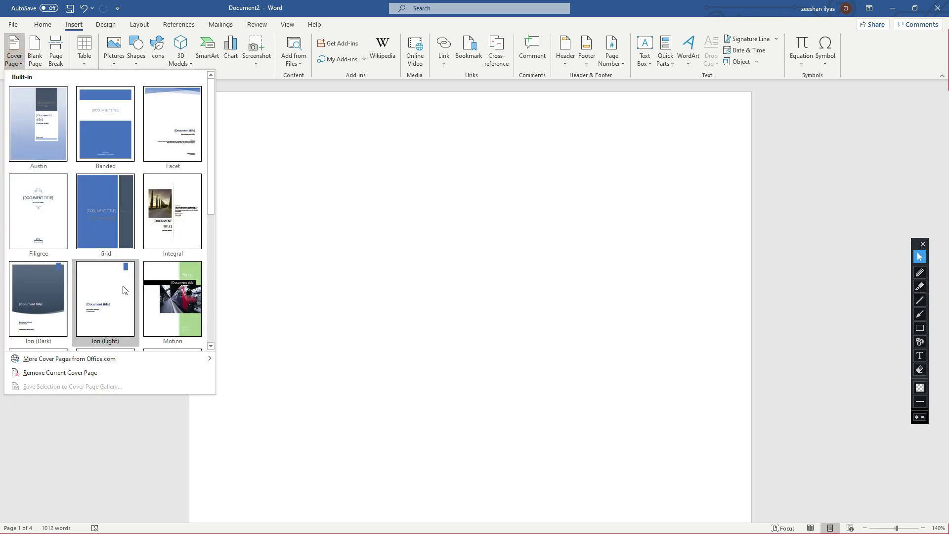
click(178, 212)
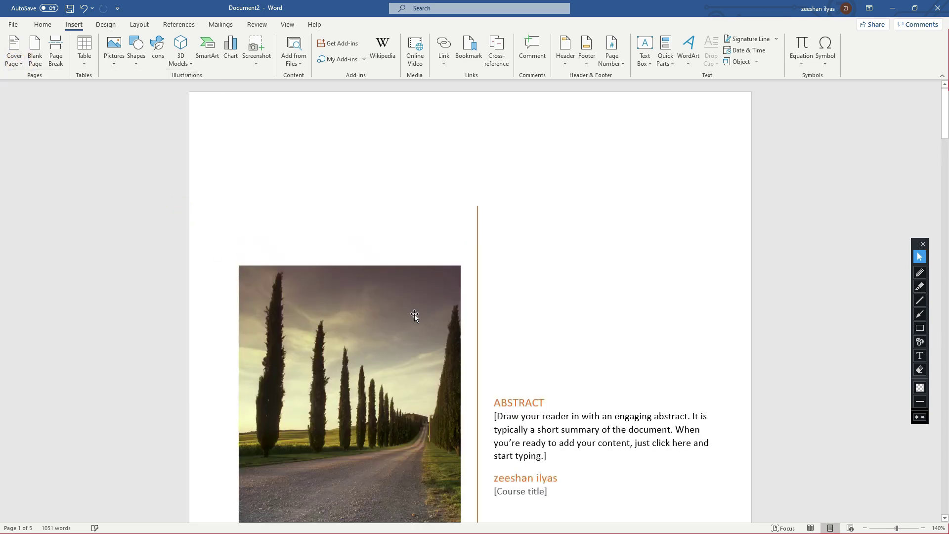
scroll(412, 313, down, 5)
scroll(411, 316, down, 2)
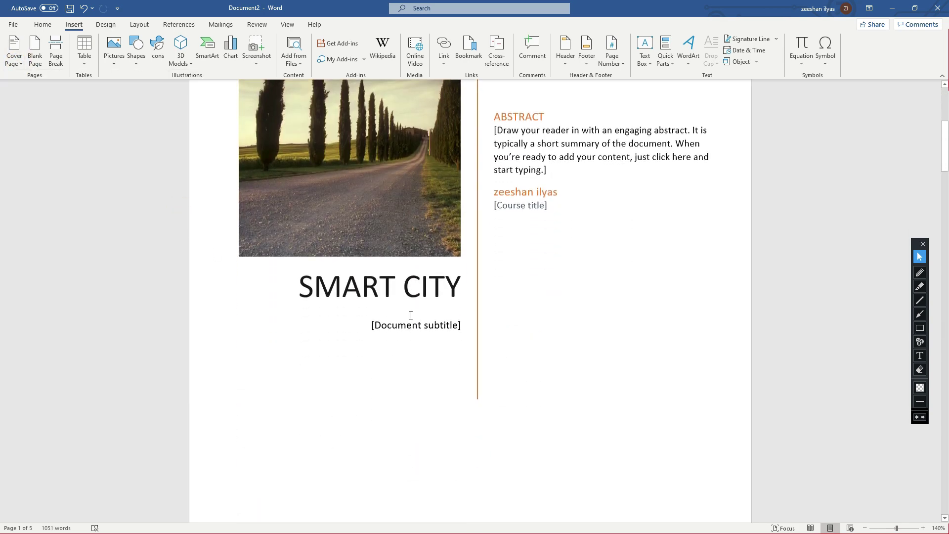
click(408, 288)
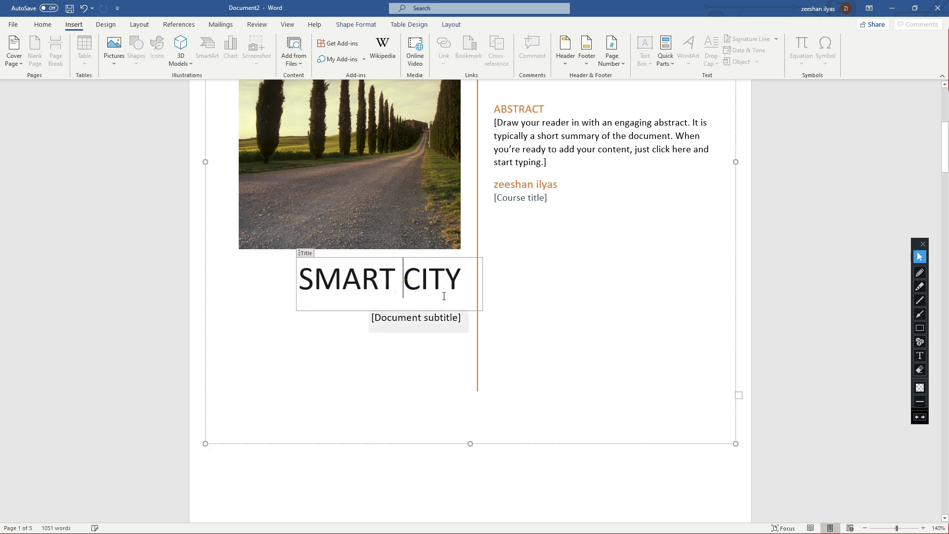
scroll(508, 259, up, 3)
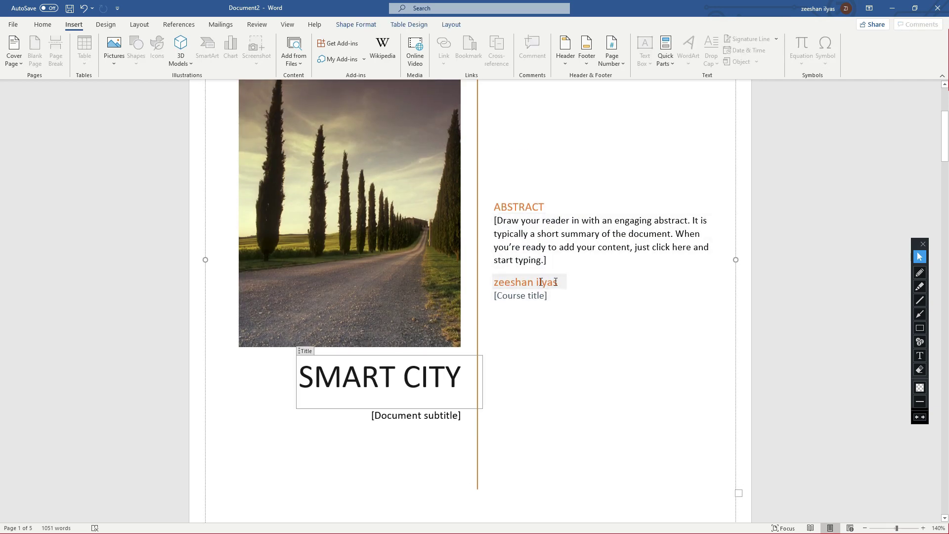
scroll(510, 263, up, 1)
click(367, 251)
scroll(367, 250, up, 5)
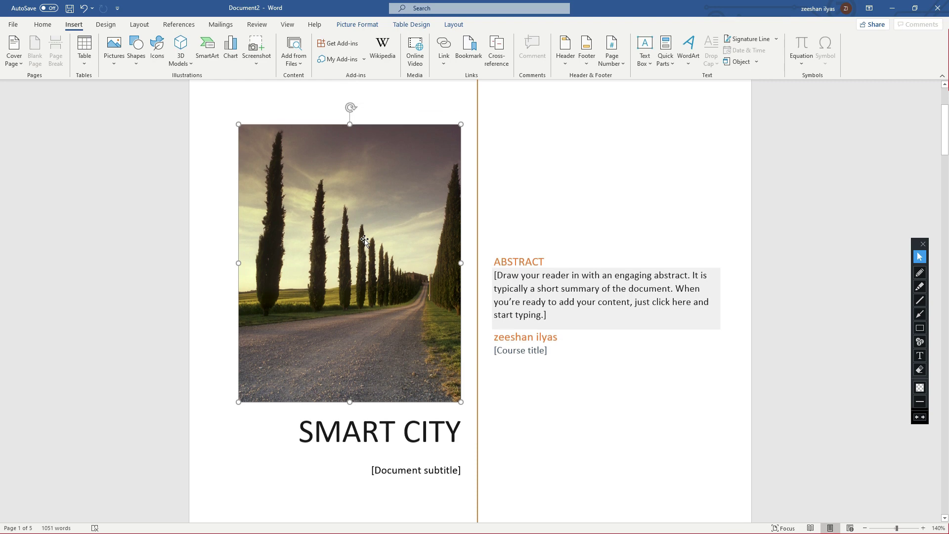
scroll(384, 203, up, 1)
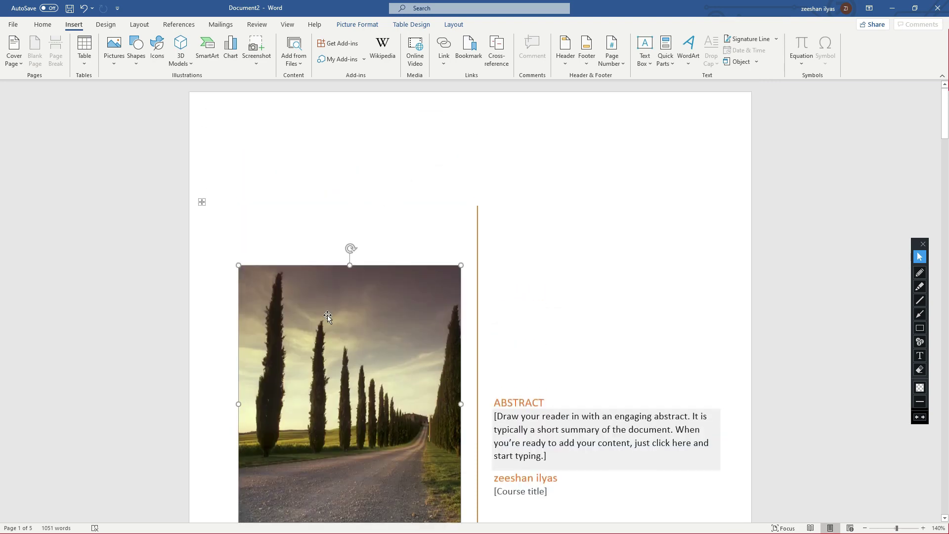
scroll(348, 306, down, 1)
click(358, 310)
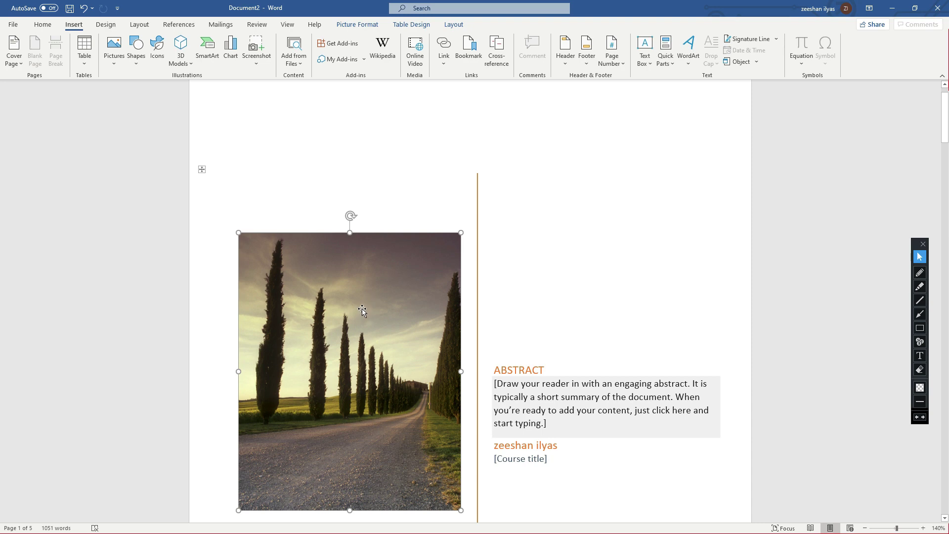
key(ctrl+z)
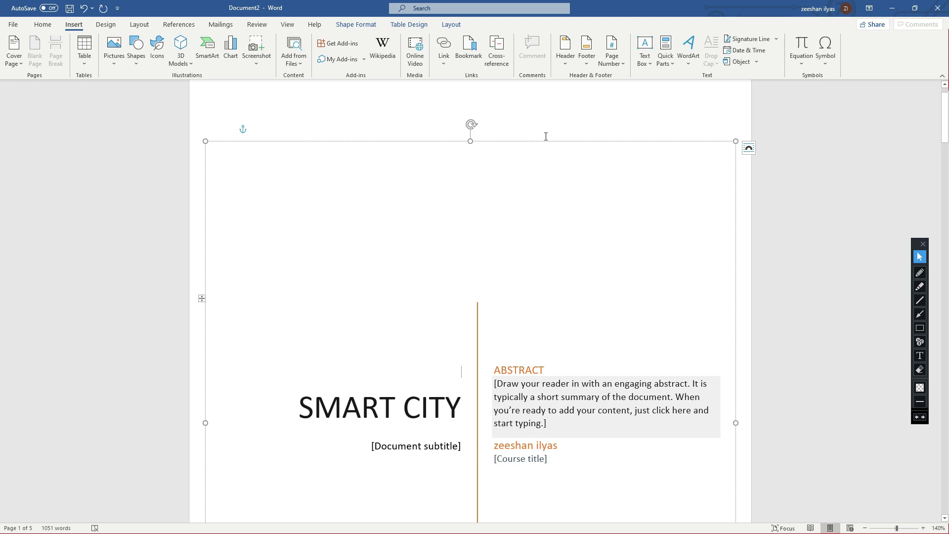
click(481, 211)
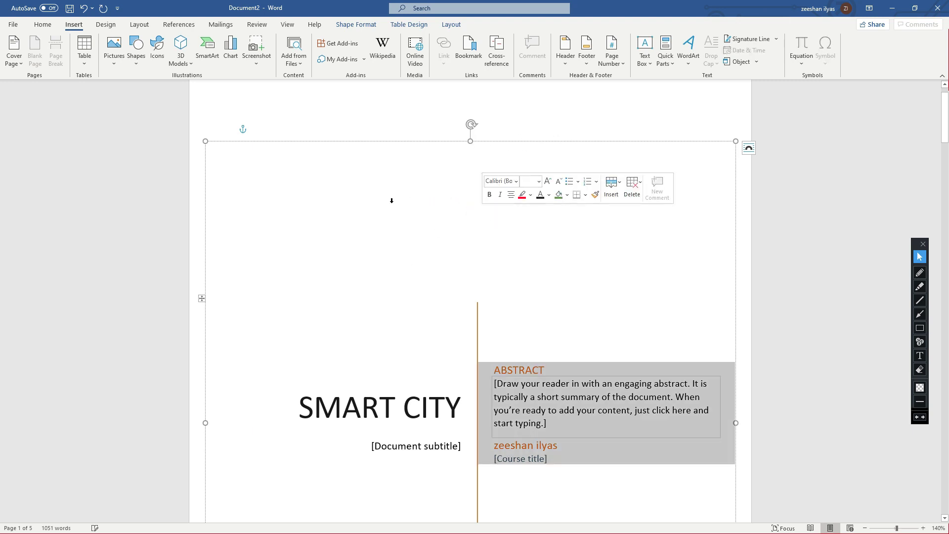
click(328, 212)
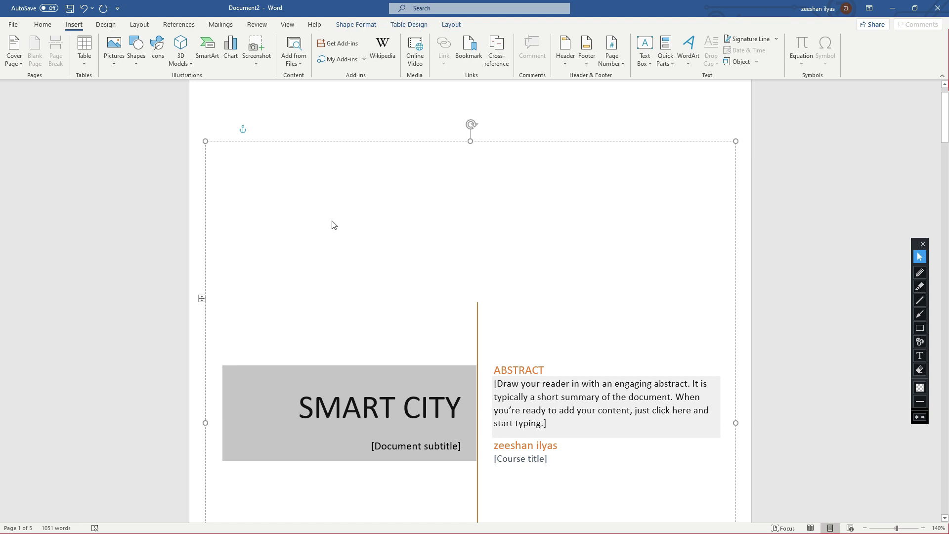
key(ctrl+z)
key(ctrl+z)
scroll(321, 195, up, 1)
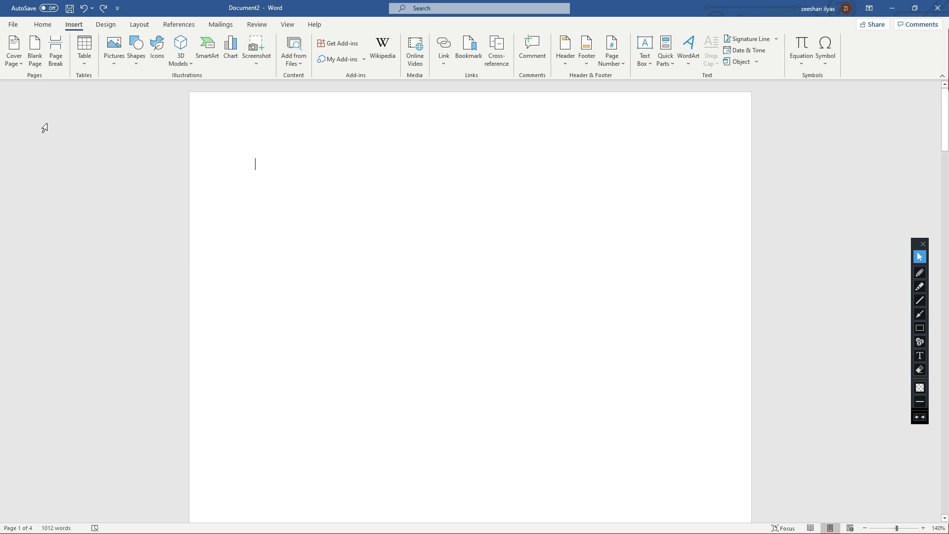
- Insert a blank page after the word 'aldus'
scroll(158, 179, down, 8)
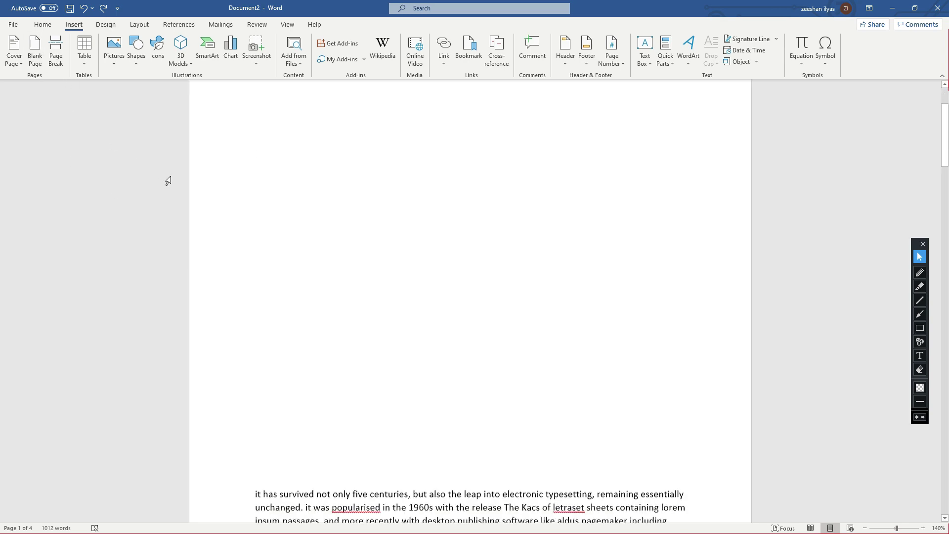
scroll(462, 321, down, 5)
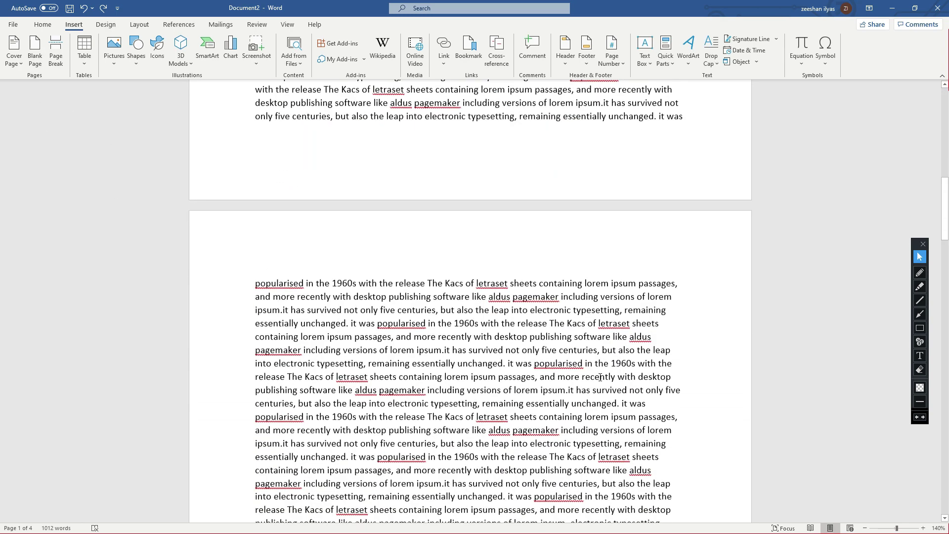
scroll(588, 366, down, 6)
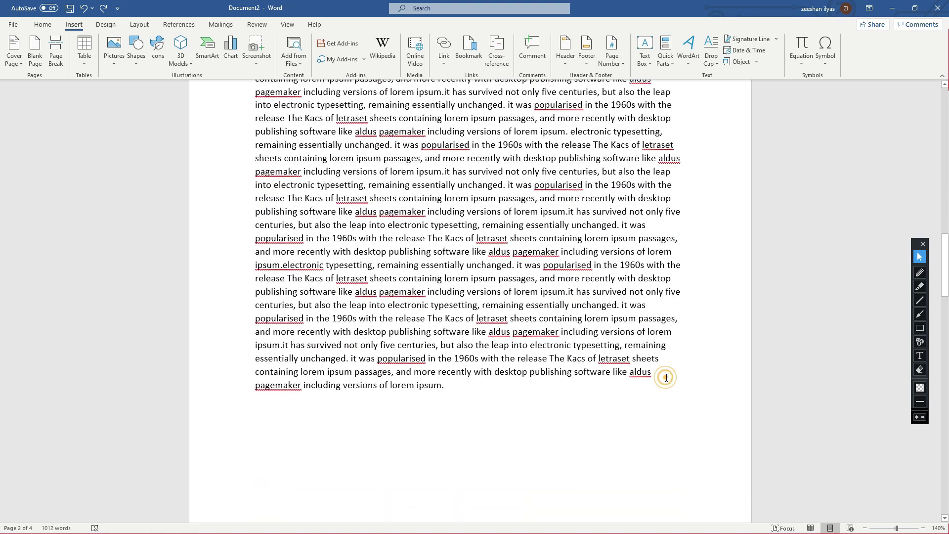
click(41, 52)
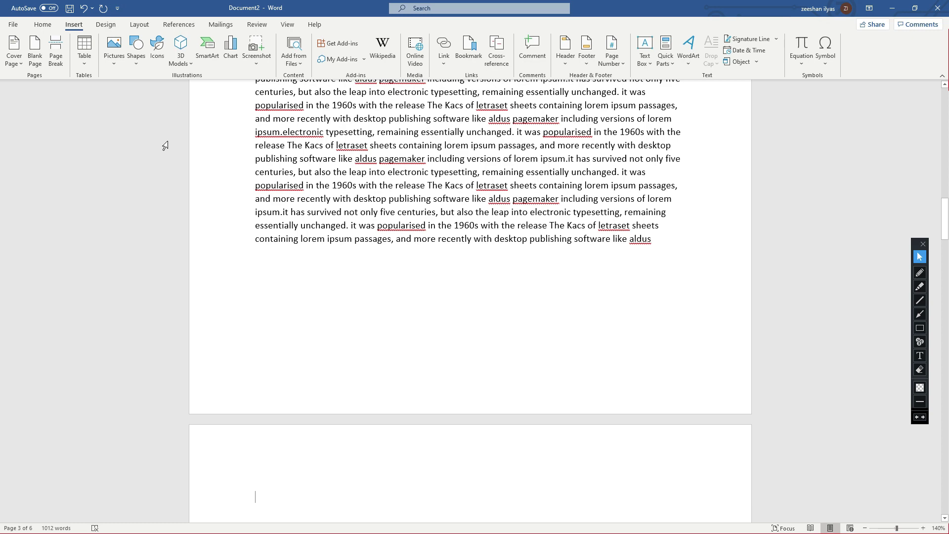
scroll(165, 145, down, 1)
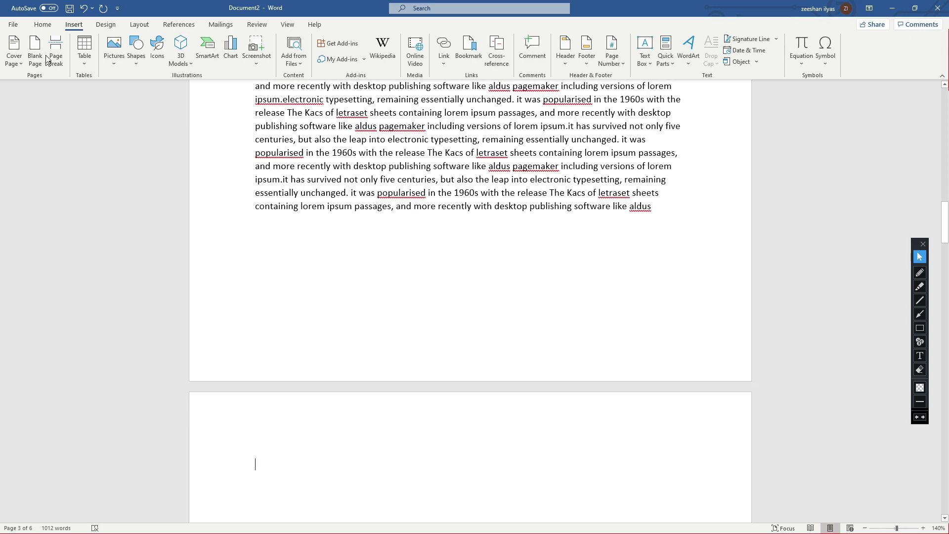
scroll(391, 252, down, 10)
scroll(397, 242, up, 5)
scroll(396, 252, up, 7)
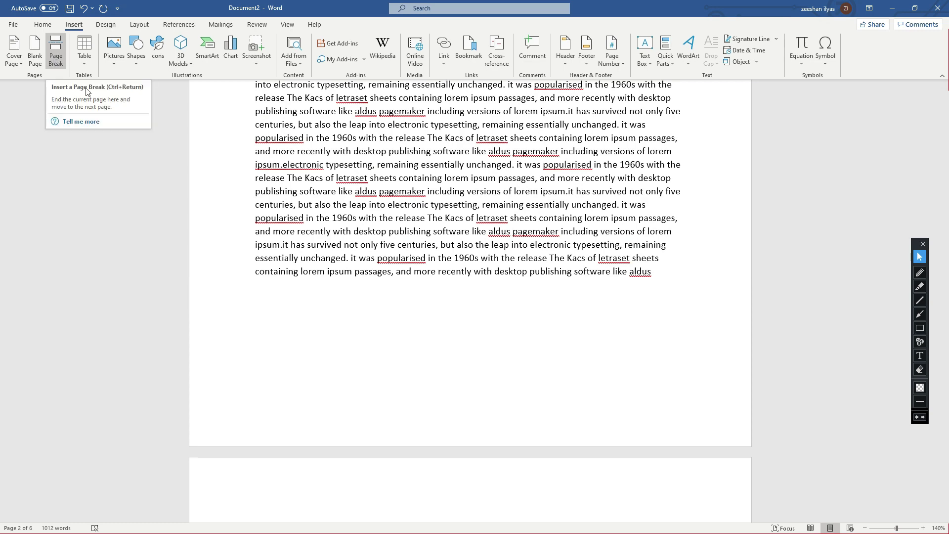
- Add a page break after 'aldus' and return to the blank first page
click(656, 272)
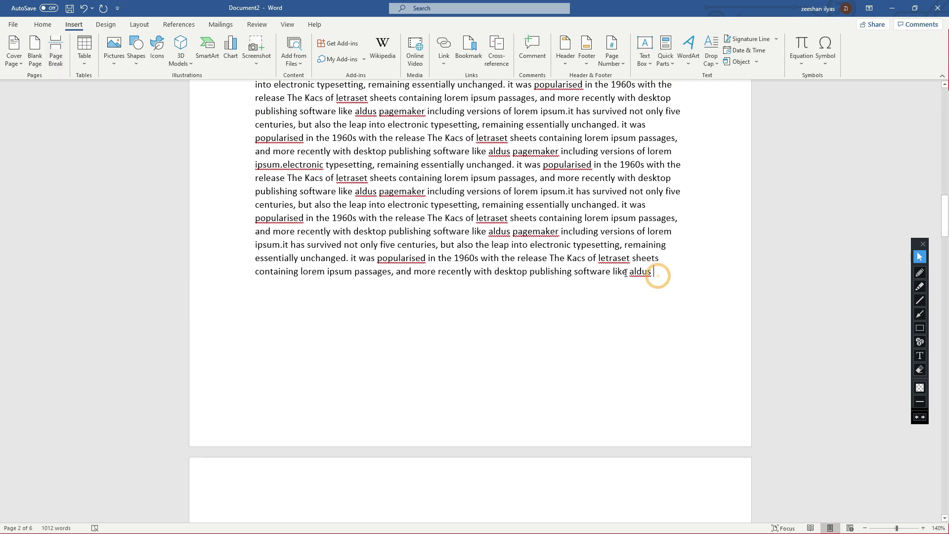
click(51, 63)
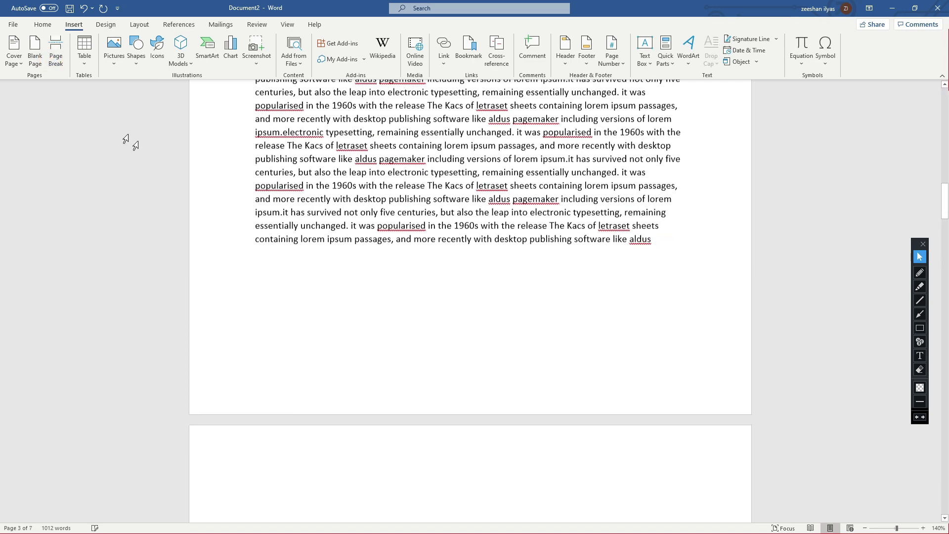
scroll(190, 205, up, 3)
scroll(190, 206, up, 1)
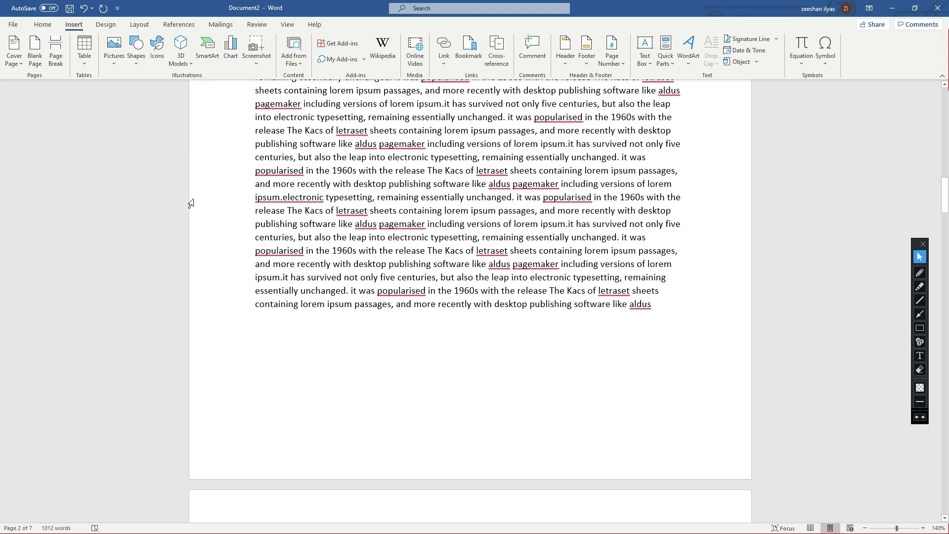
scroll(114, 164, up, 15)
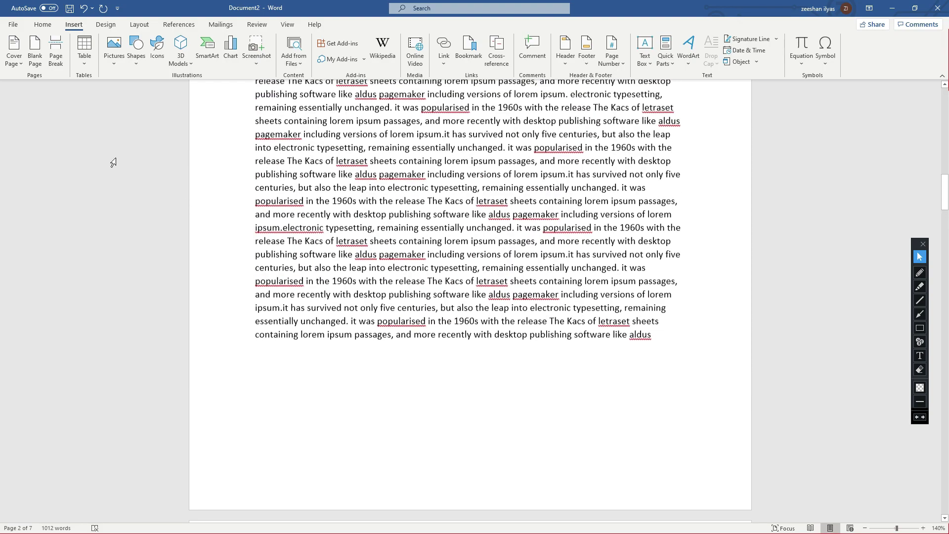
scroll(114, 165, up, 6)
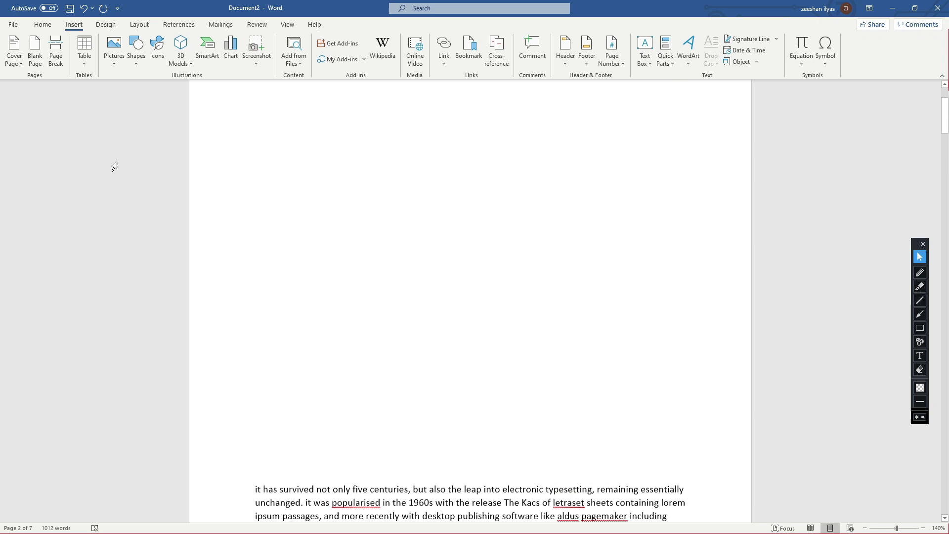
double_click(234, 199)
click(271, 224)
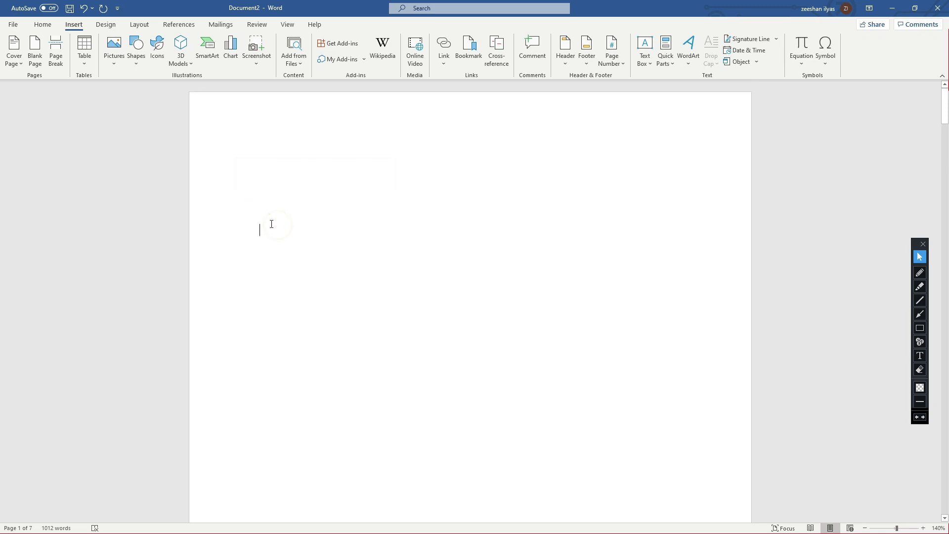
- Insert a 4-column, 2-row table on the blank first page and widen it
click(260, 203)
click(82, 62)
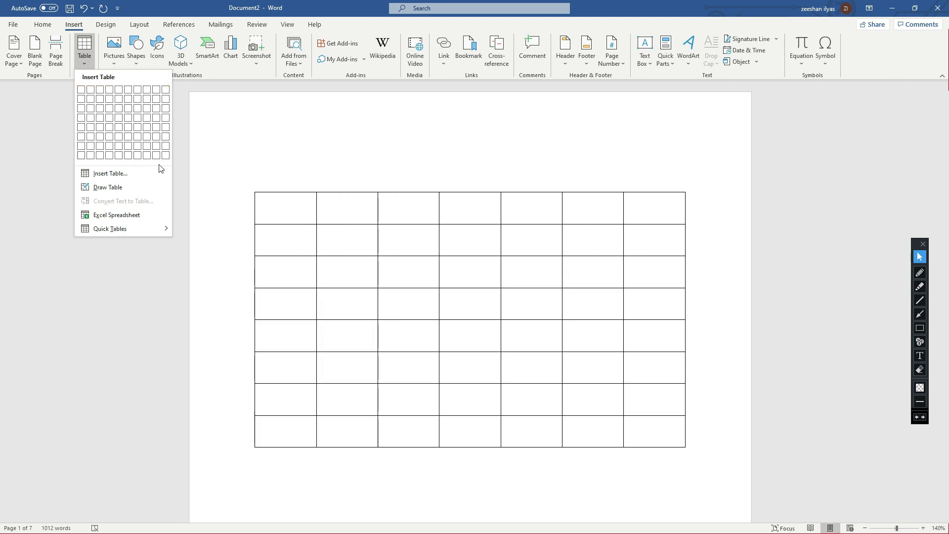
click(108, 101)
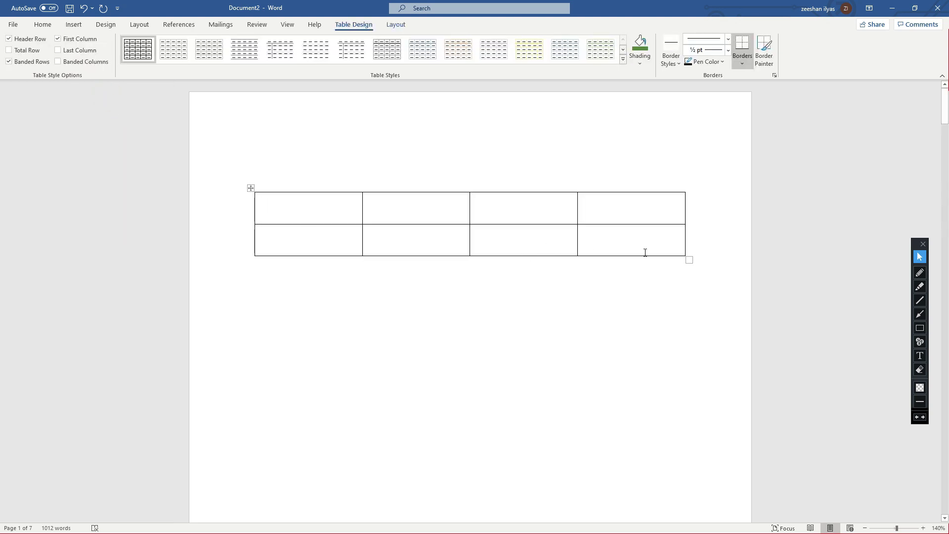
drag(689, 262, 694, 225)
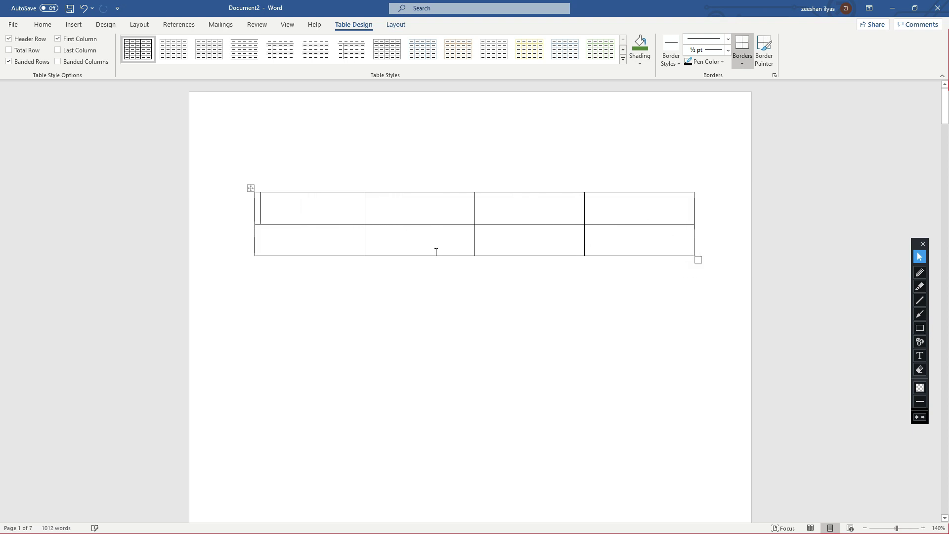
click(337, 224)
click(391, 269)
- Try several table styles, settling on a light grid style
click(250, 189)
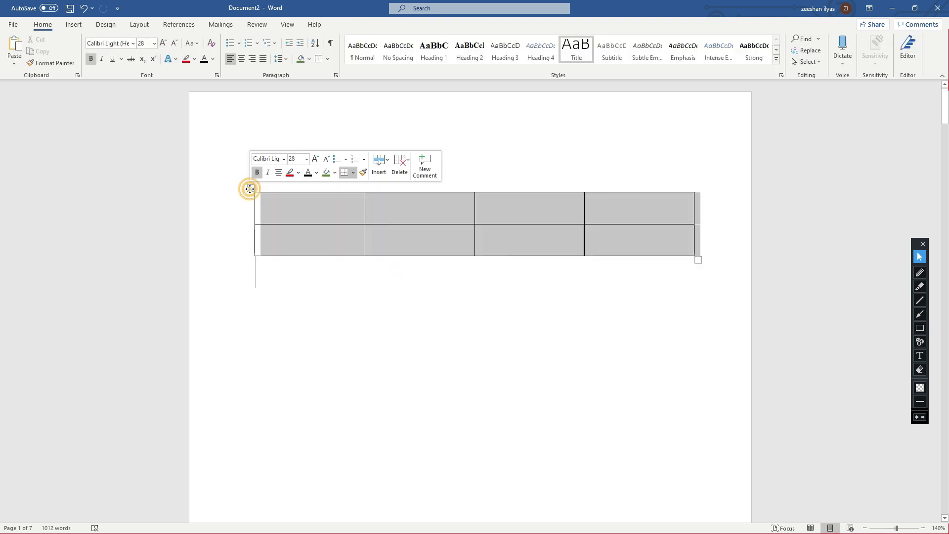
click(183, 56)
click(215, 53)
click(246, 51)
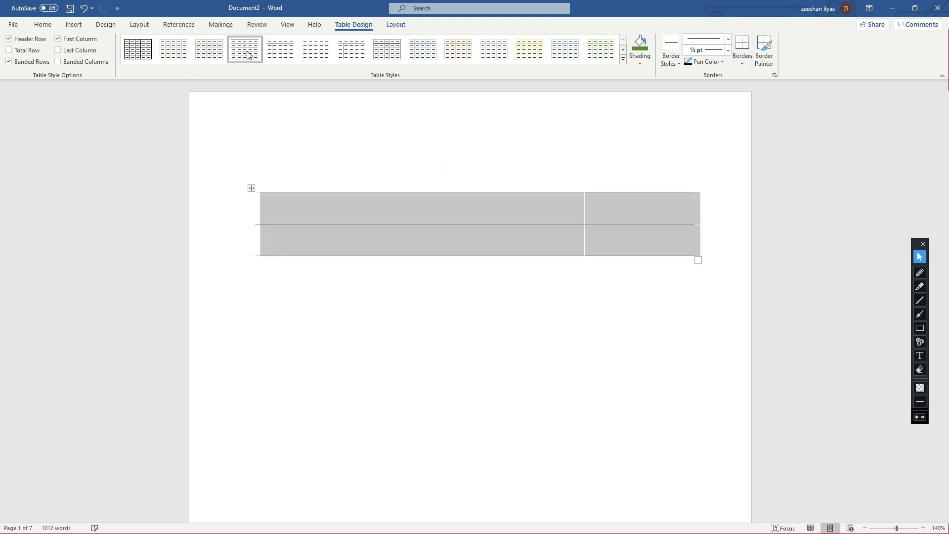
click(318, 306)
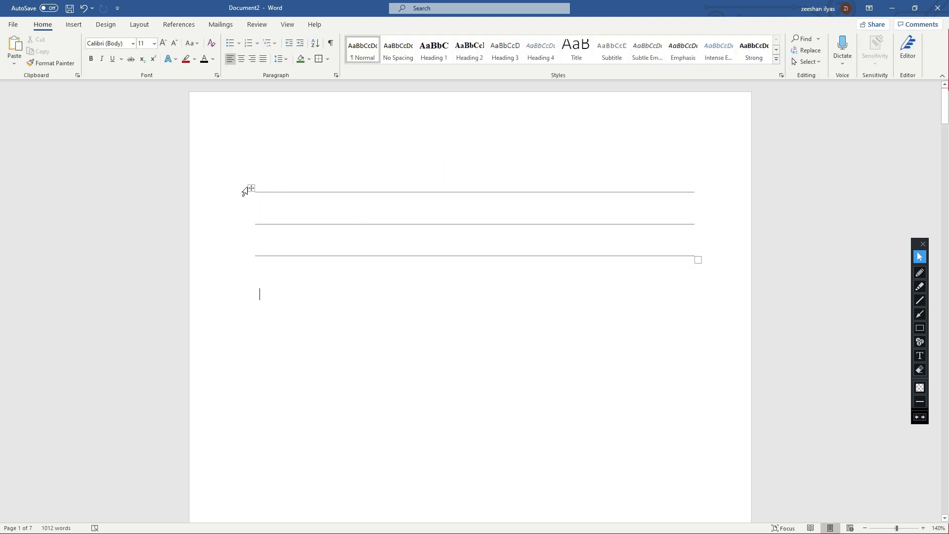
click(250, 188)
click(460, 58)
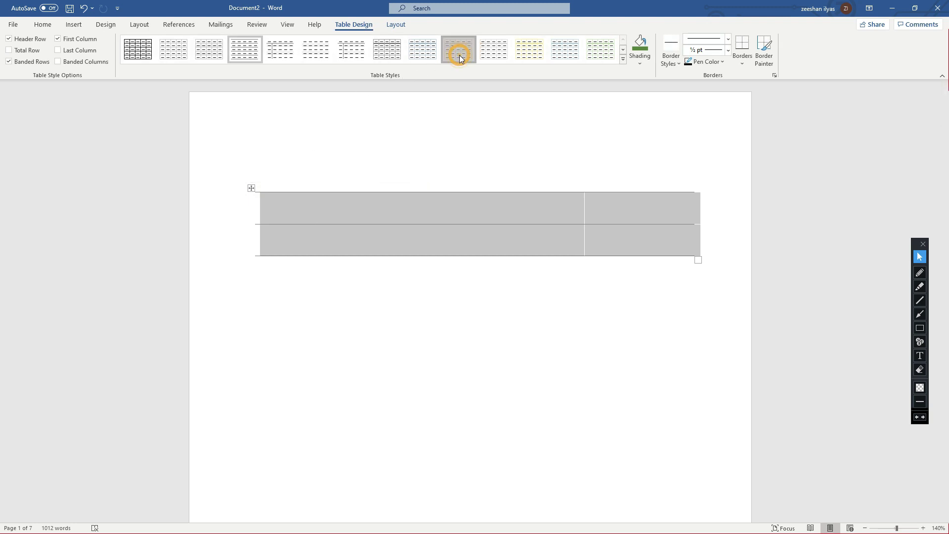
click(399, 313)
click(301, 208)
- Fill the header cells with Name, Roll, marks and Total Marks
text(NA)
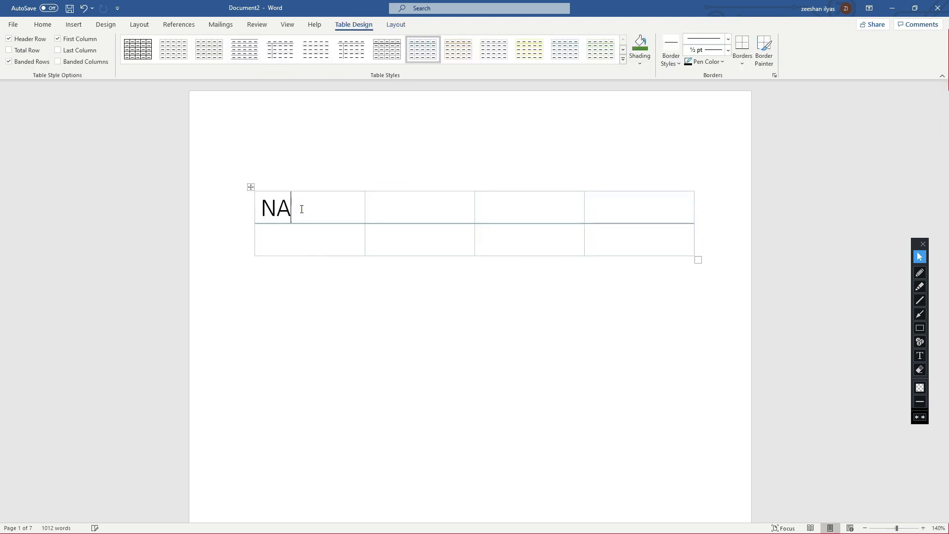
text(me)
click(383, 211)
text(Ro)
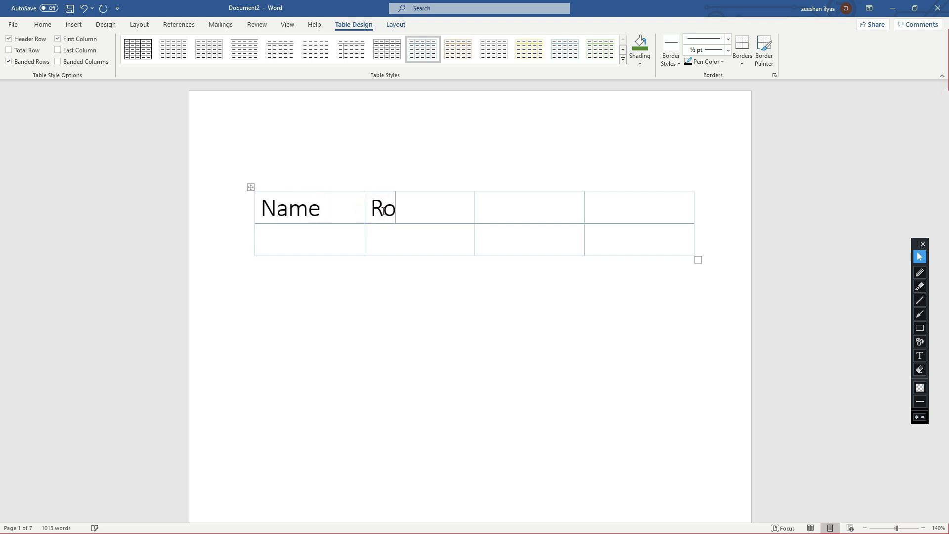
text(ll)
click(498, 213)
text(marks)
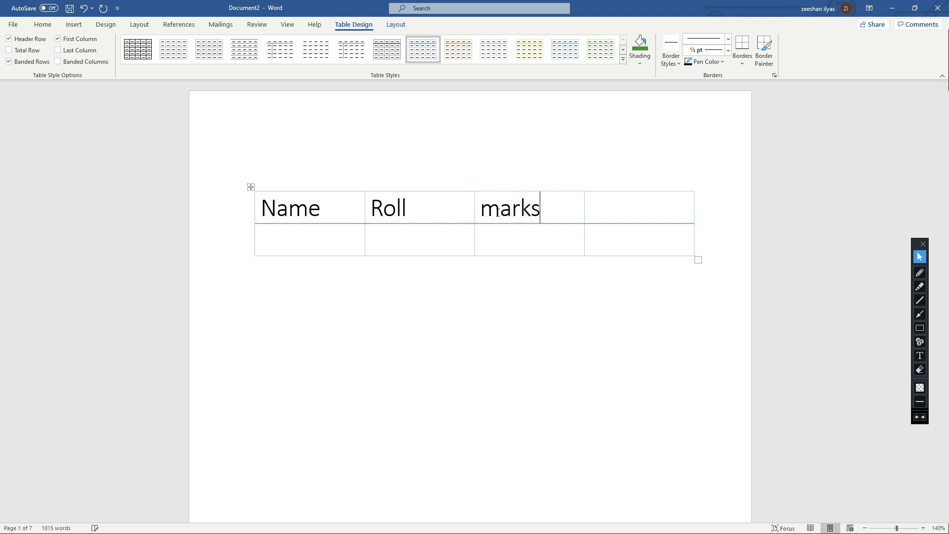
click(593, 207)
click(597, 209)
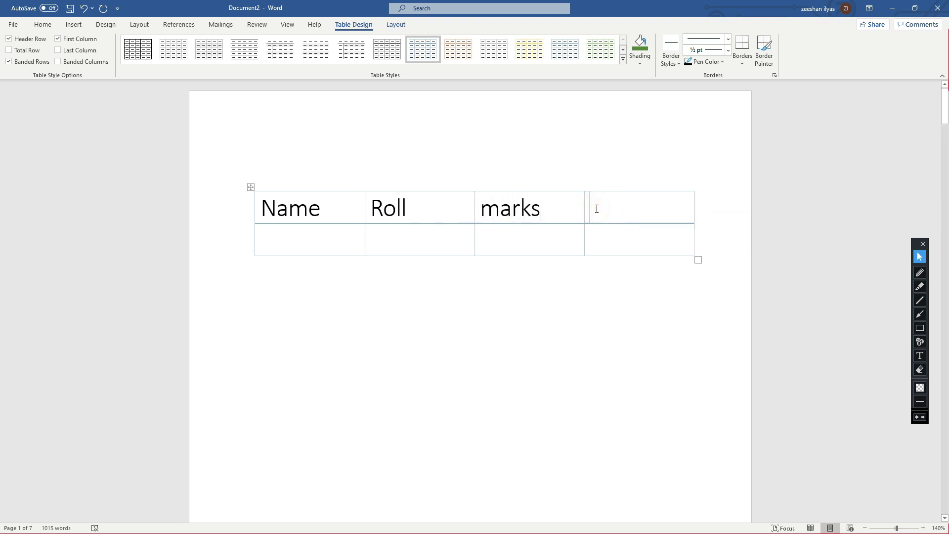
text(Total )
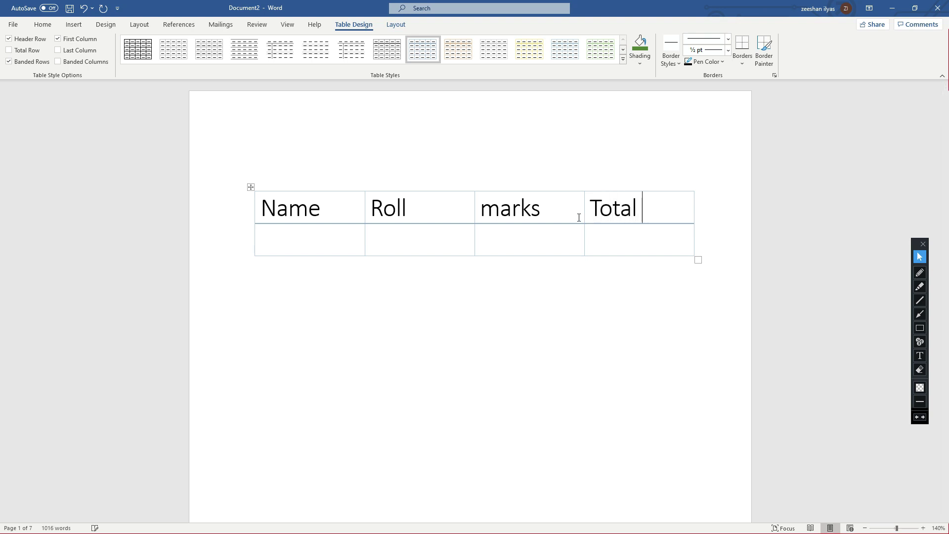
text(Marks)
click(558, 320)
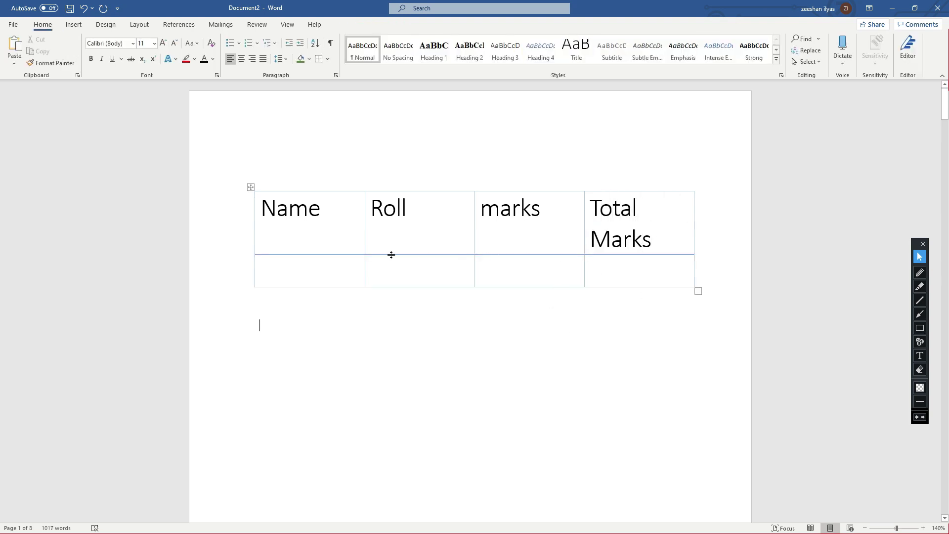
click(314, 252)
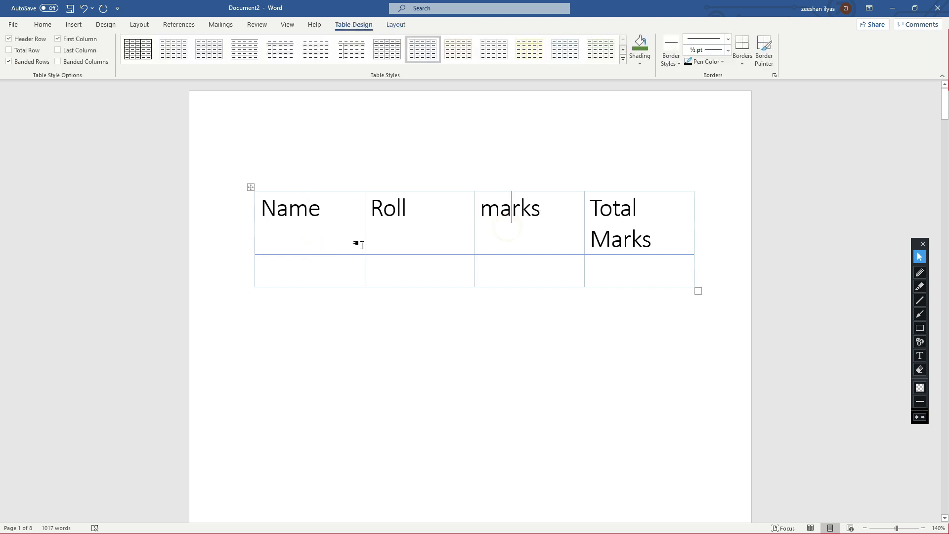
- Apply the blue List Table style to the table
drag(301, 211, 622, 265)
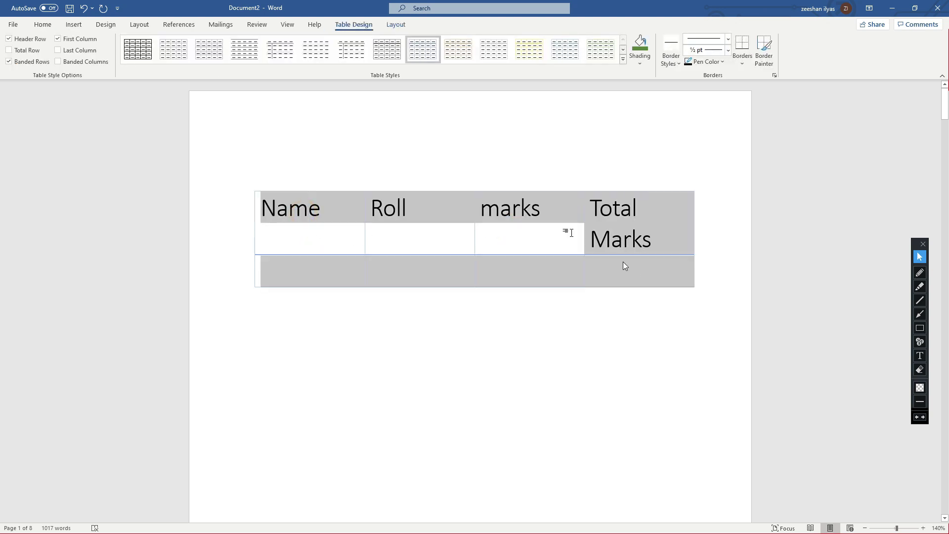
click(623, 59)
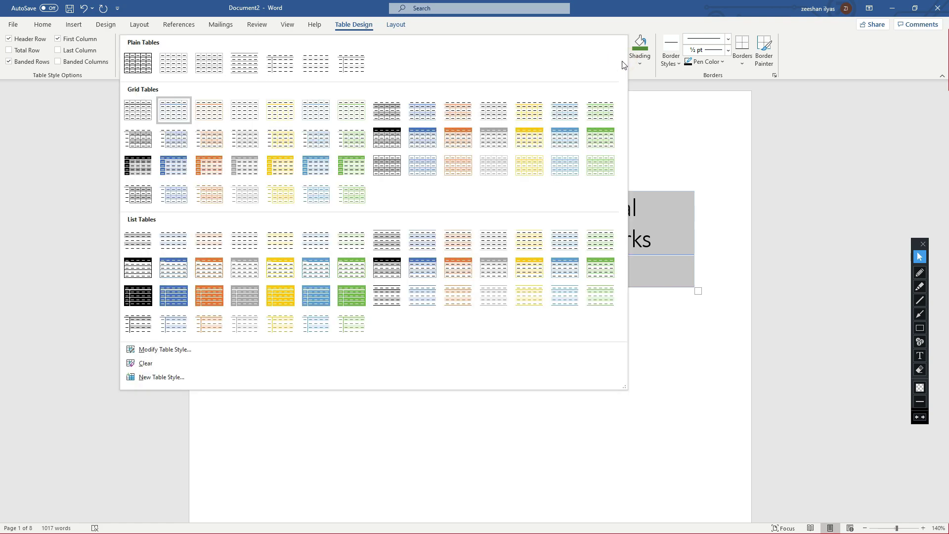
click(174, 296)
click(585, 357)
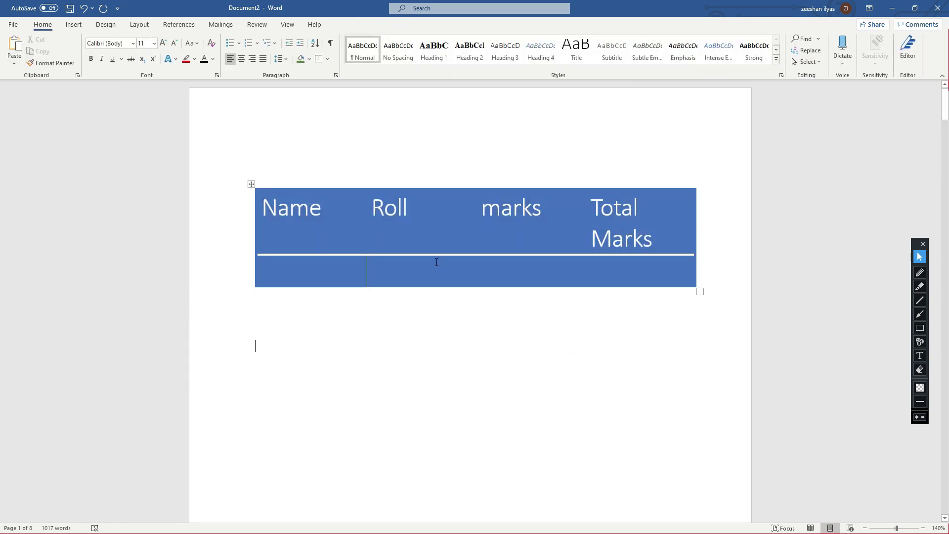
click(436, 262)
- Make the header row text red
drag(277, 207, 686, 221)
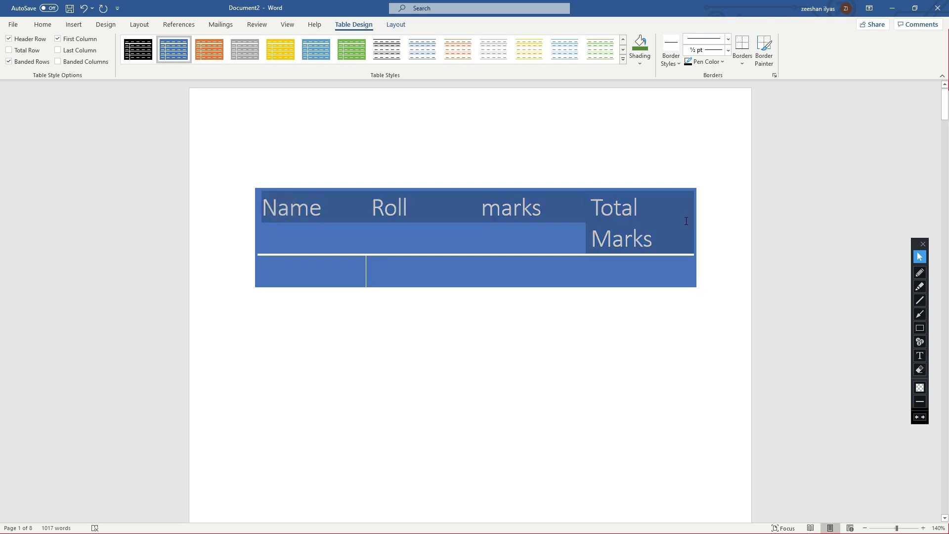
click(42, 24)
click(213, 62)
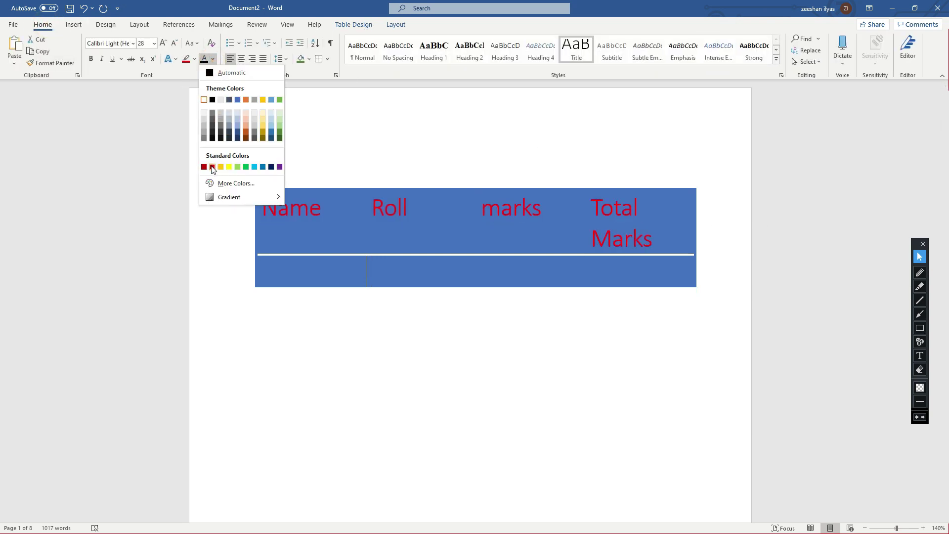
click(212, 168)
click(432, 290)
- Shade the whole table green
click(338, 270)
click(251, 183)
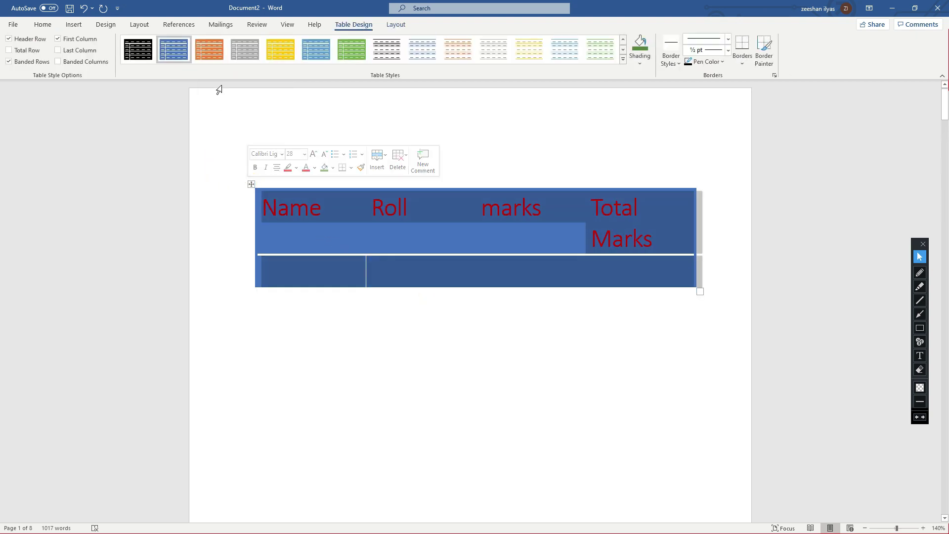
click(639, 63)
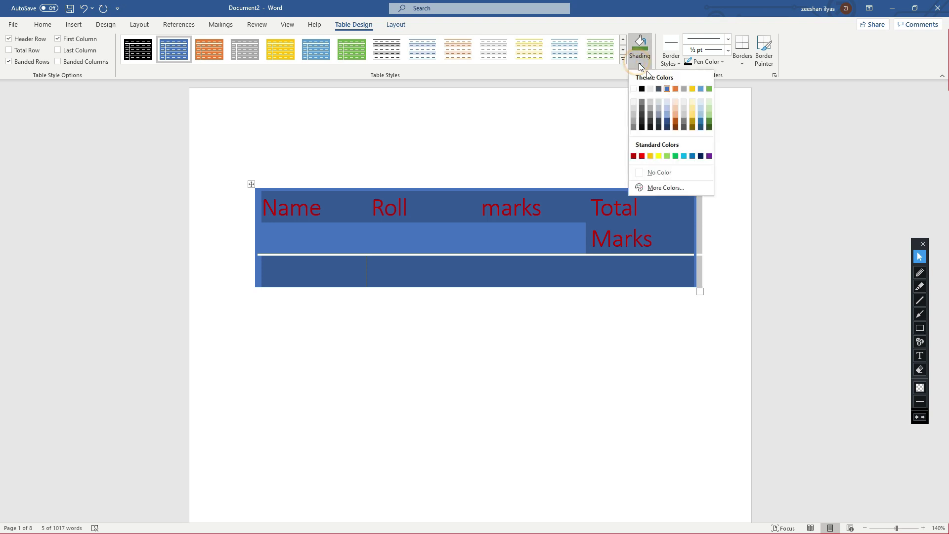
click(675, 157)
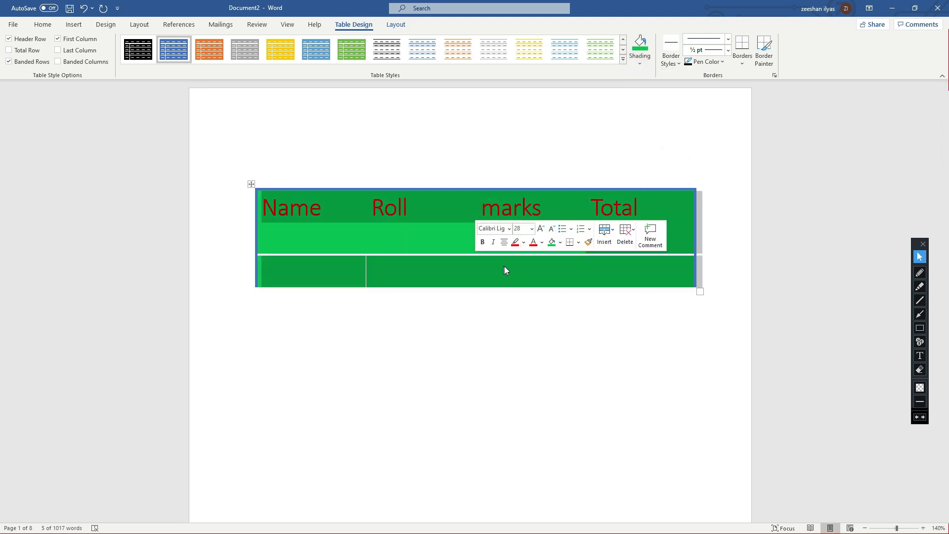
click(483, 305)
- Clear the table's text and delete the whole table, leaving the page blank
click(319, 280)
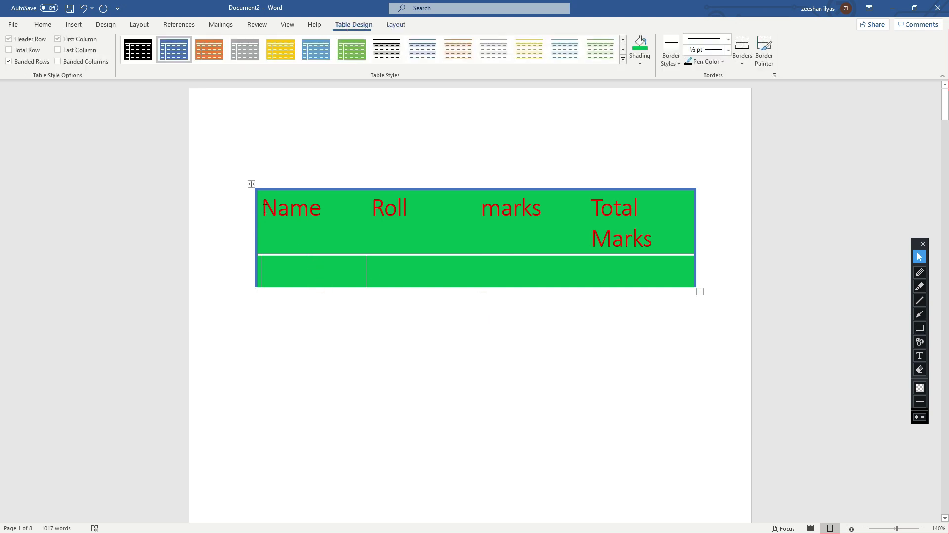
click(250, 186)
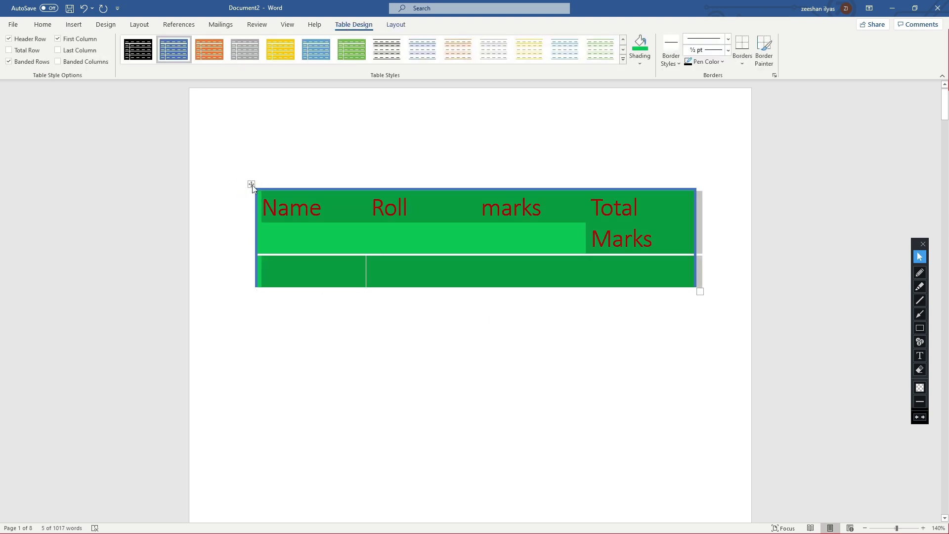
key(Delete)
click(252, 186)
click(252, 186)
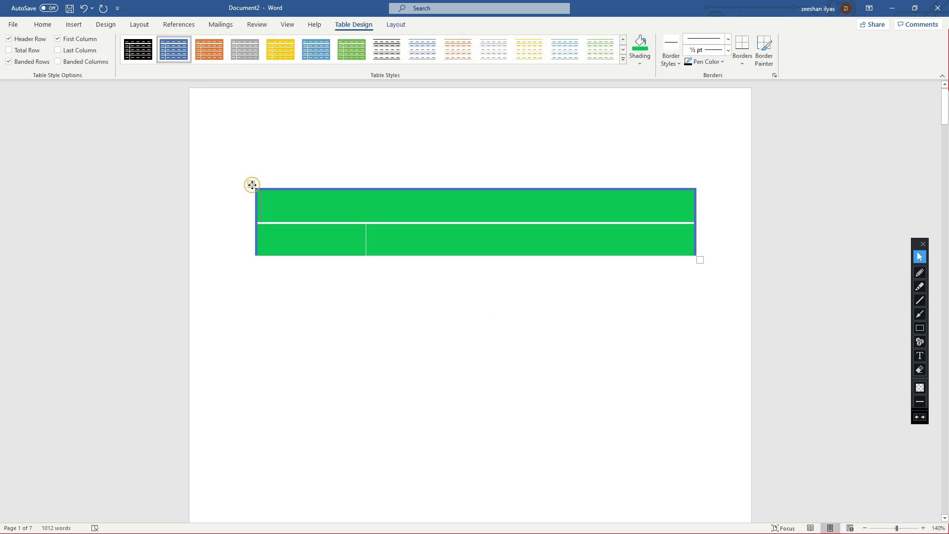
click(252, 186)
click(252, 185)
click(251, 185)
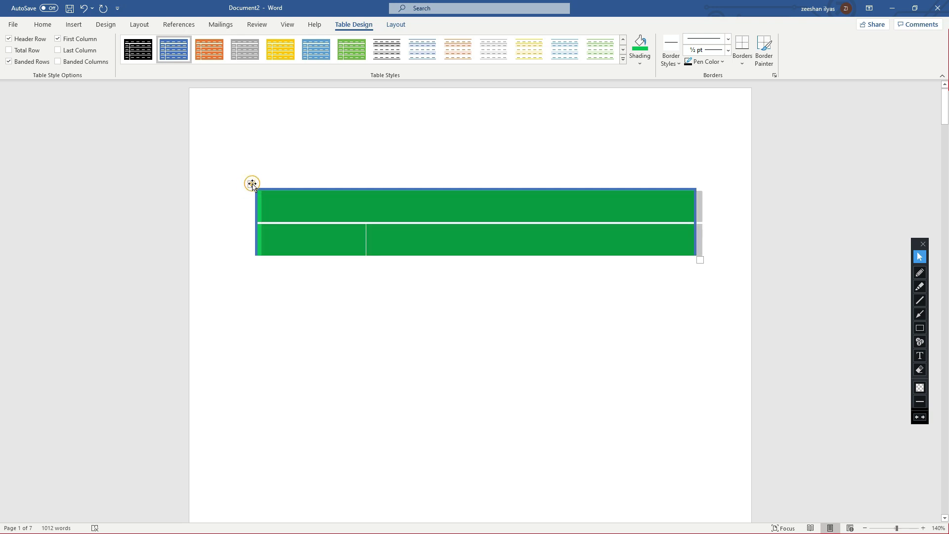
click(252, 185)
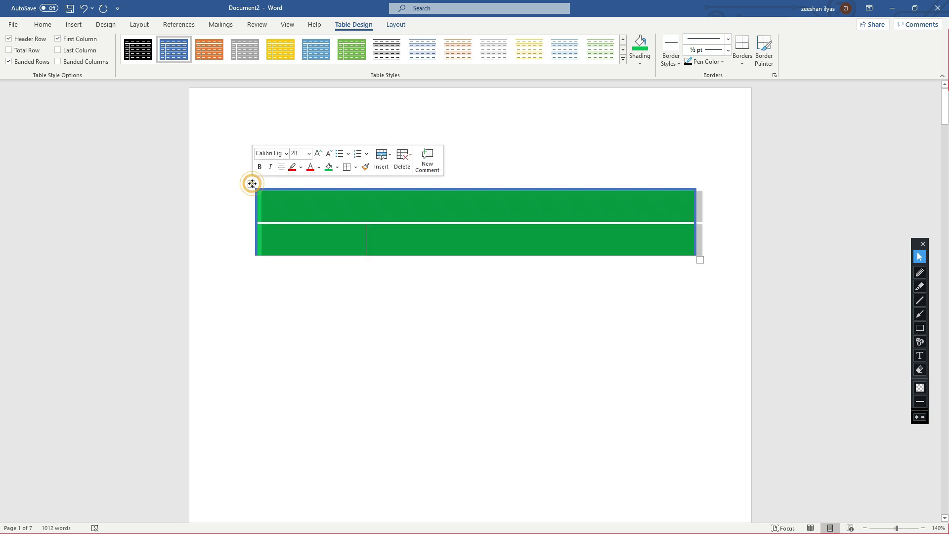
click(402, 157)
key(BackSpace)
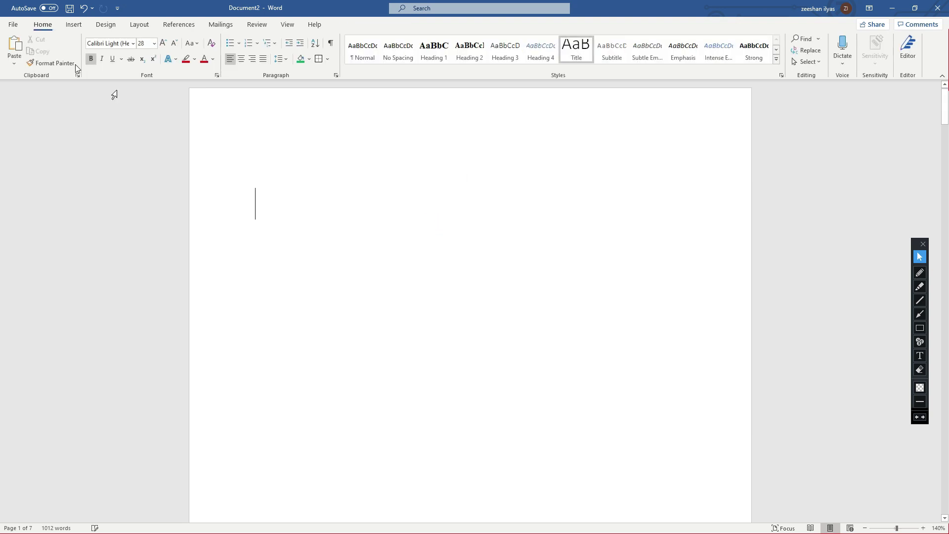
- Insert a 3-column, 4-row table on the page
click(74, 26)
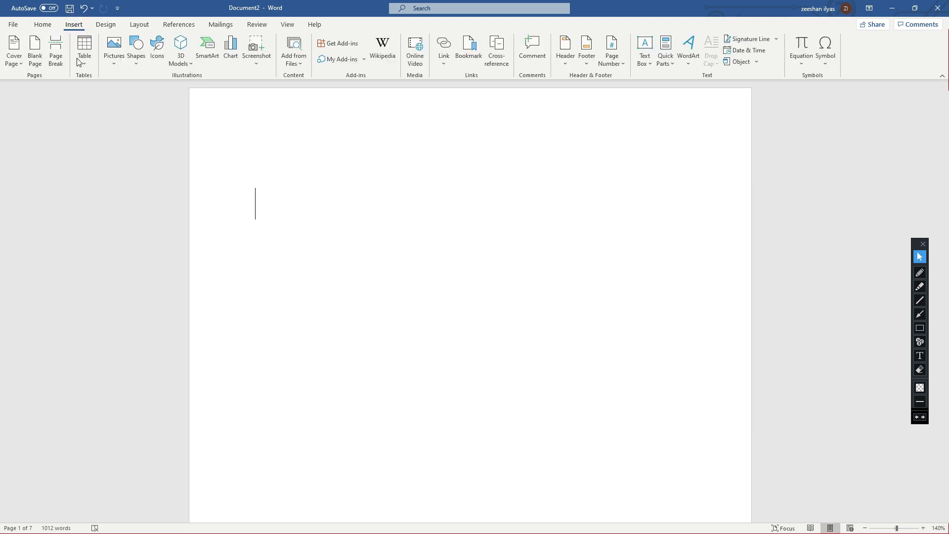
click(83, 61)
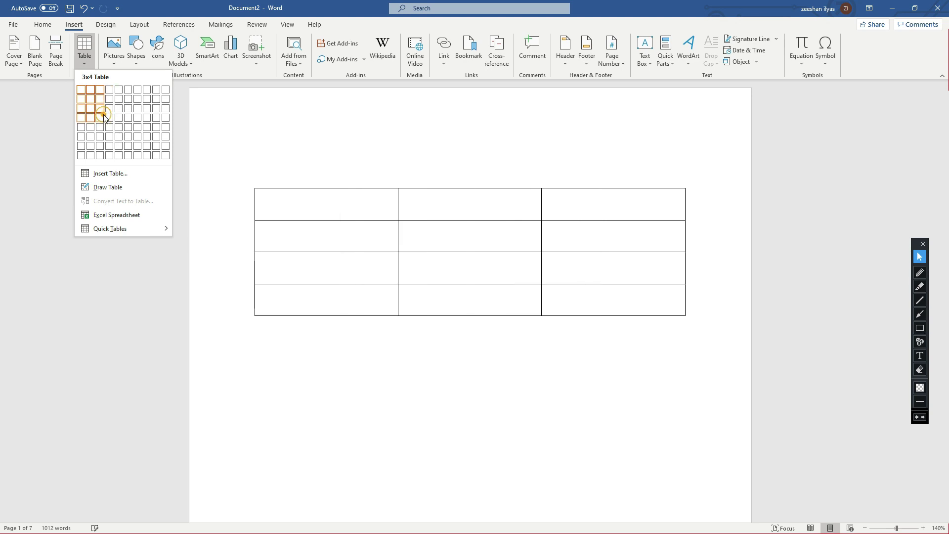
click(104, 116)
click(474, 292)
click(381, 223)
click(400, 222)
- Add columns until the table has six
mouse_move(398, 187)
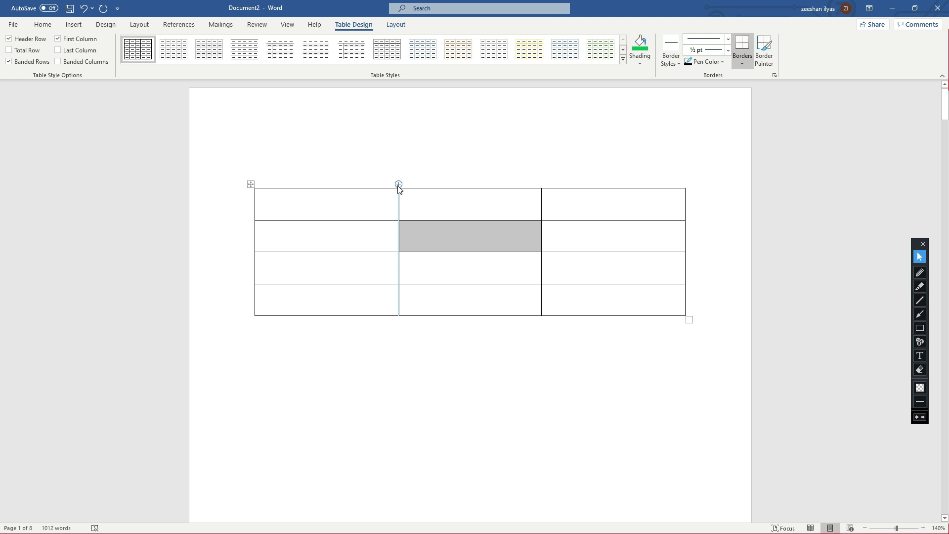
click(399, 183)
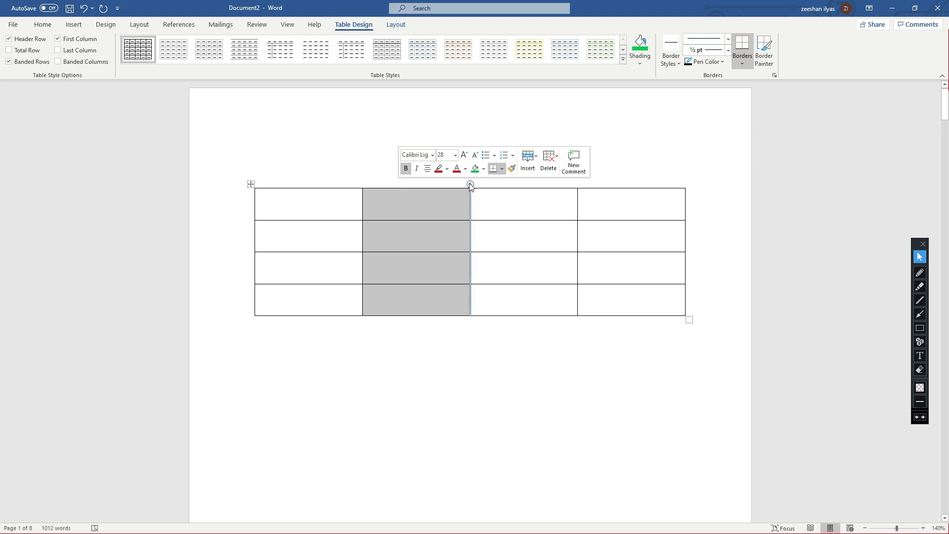
click(470, 184)
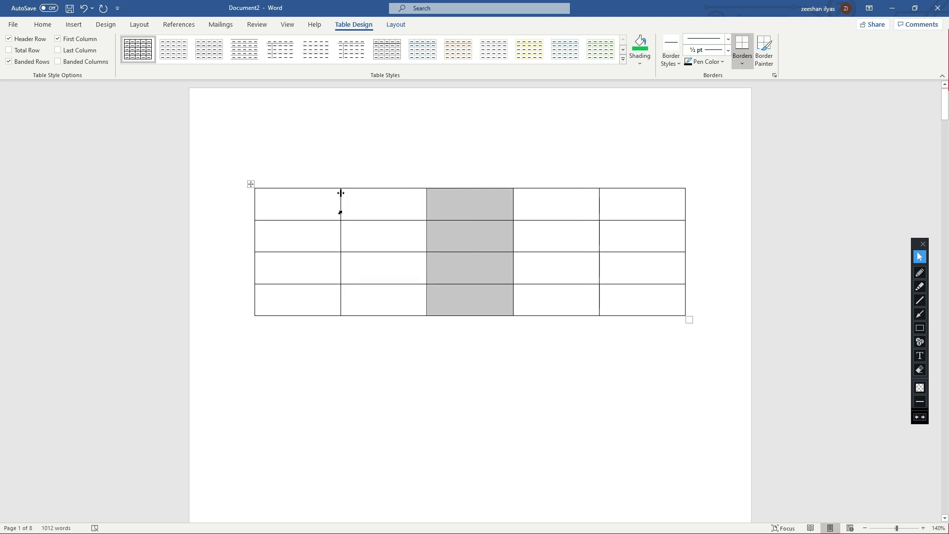
click(342, 223)
click(341, 184)
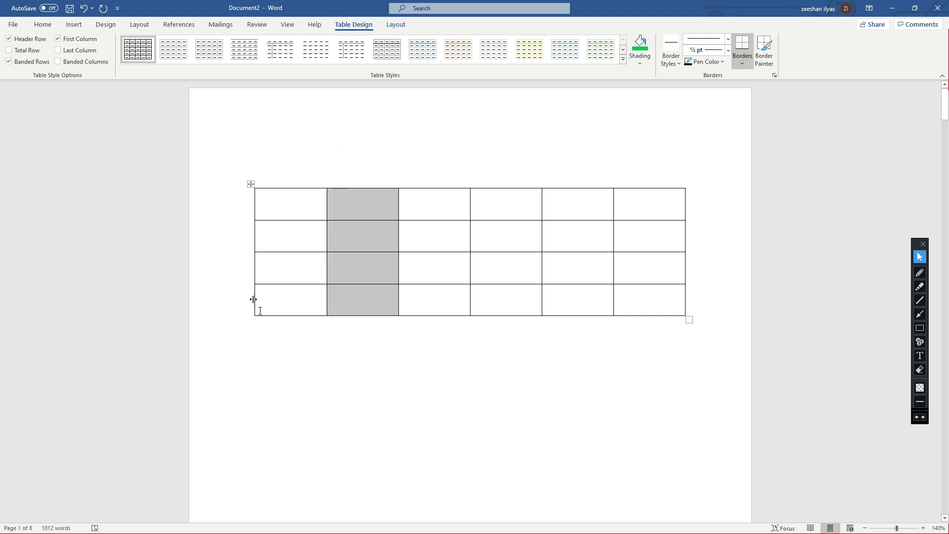
click(255, 284)
click(260, 284)
- Add four rows to grow the table to eight rows
mouse_move(253, 287)
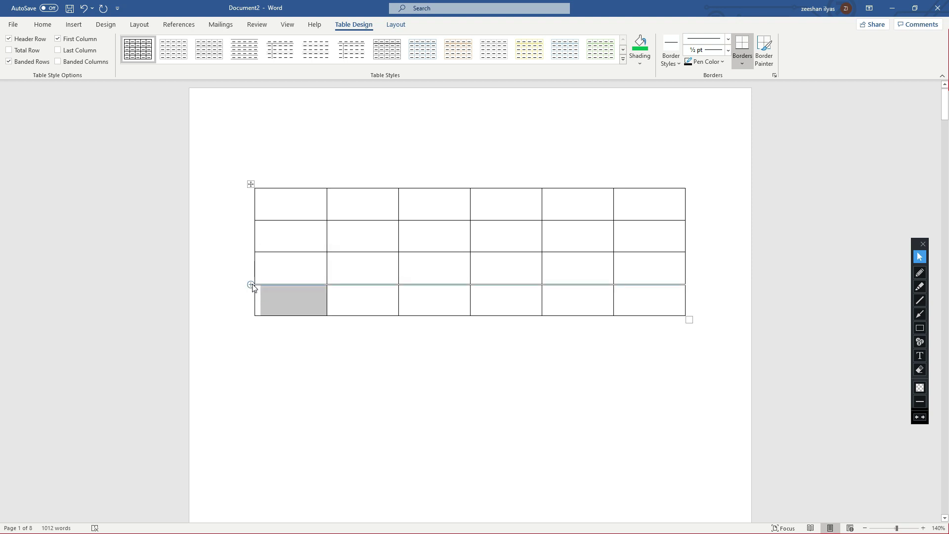
click(252, 285)
click(251, 284)
click(251, 285)
click(251, 284)
scroll(302, 328, down, 1)
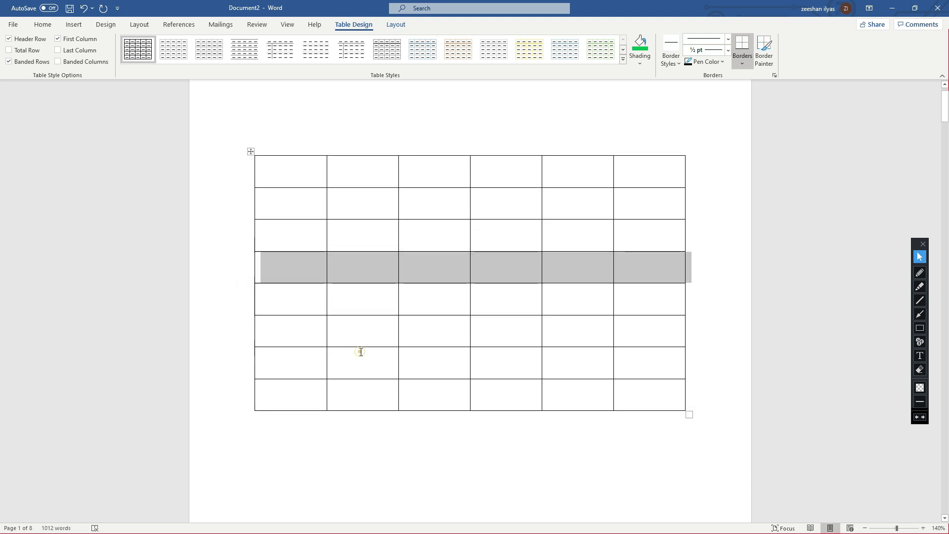
click(364, 350)
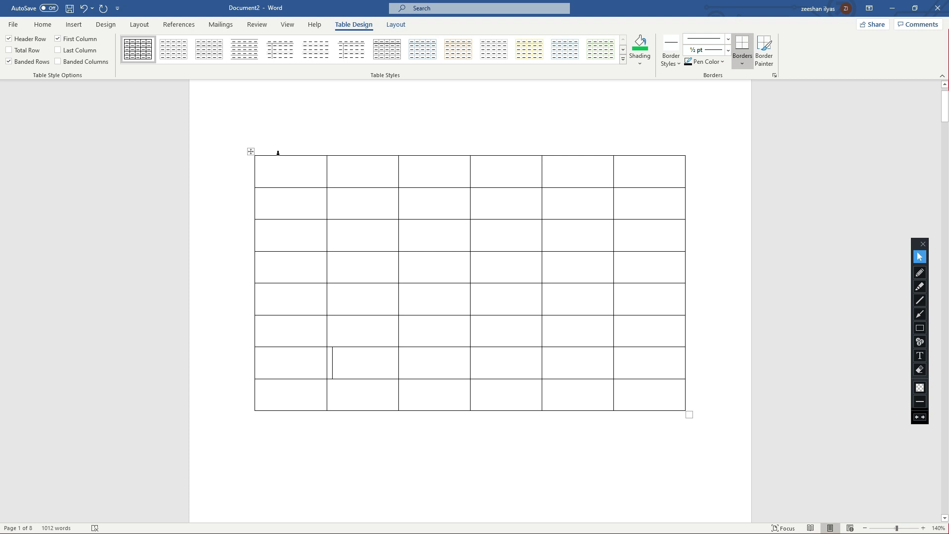
- Paint double-line borders on the top, bottom and right edges of the first top-row cell
click(413, 209)
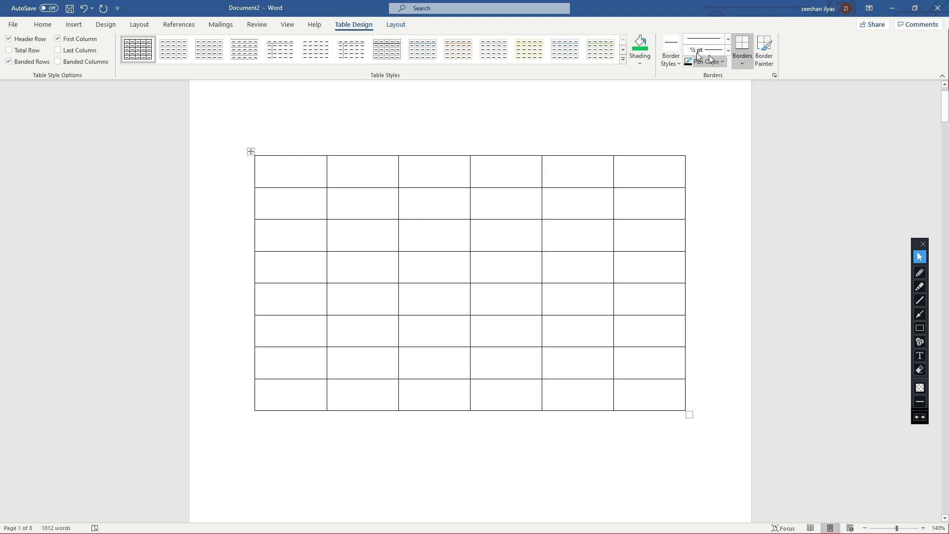
click(668, 64)
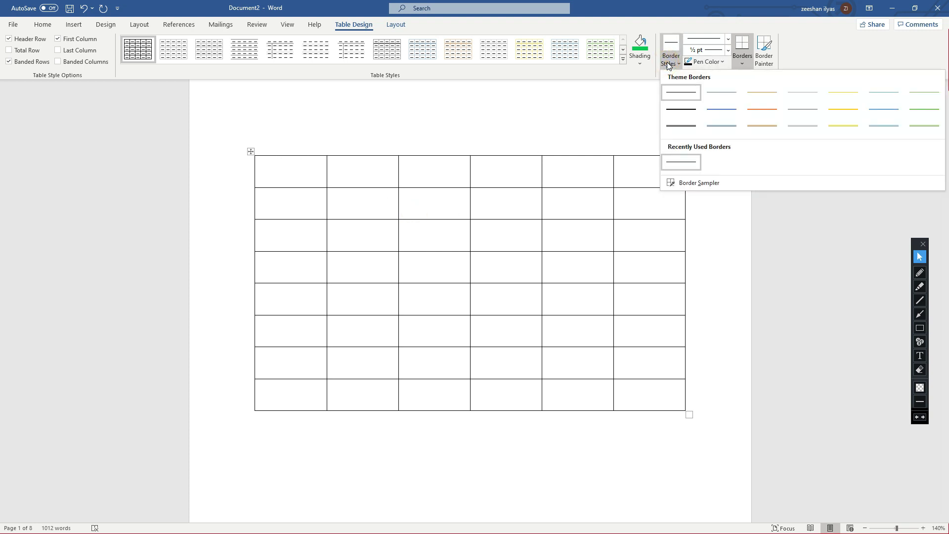
click(694, 127)
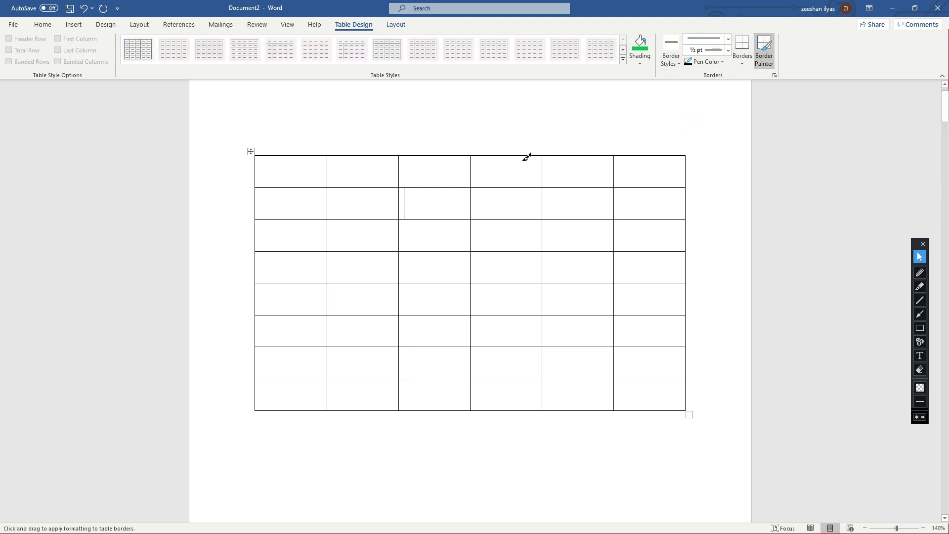
click(299, 155)
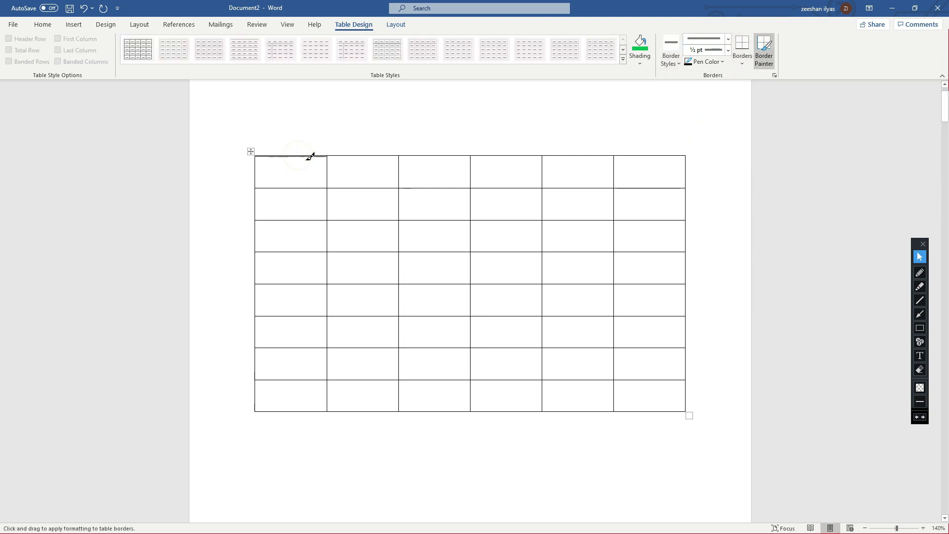
click(314, 188)
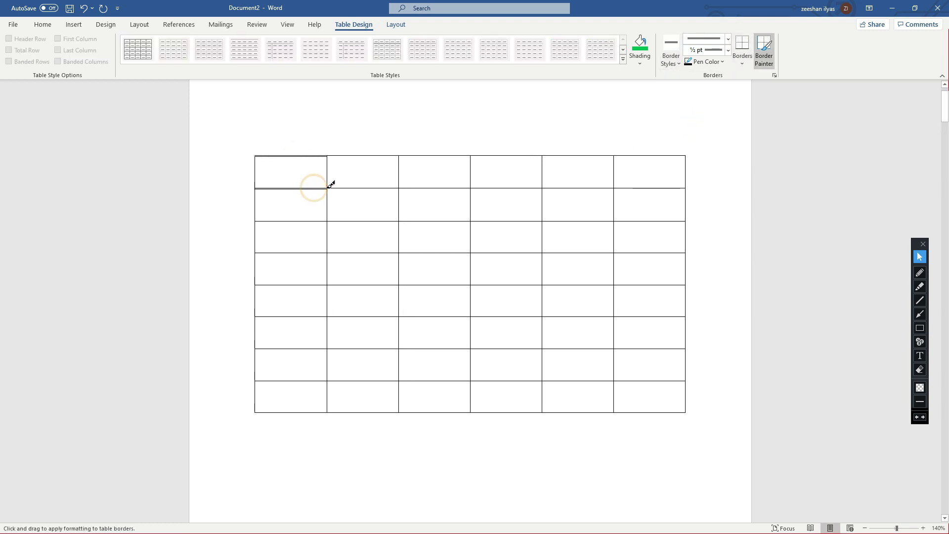
click(325, 181)
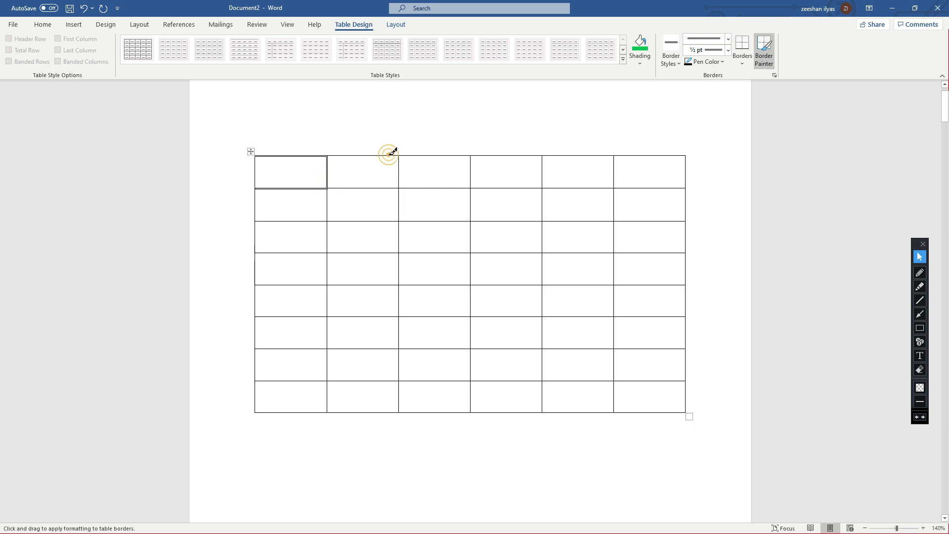
key(Escape)
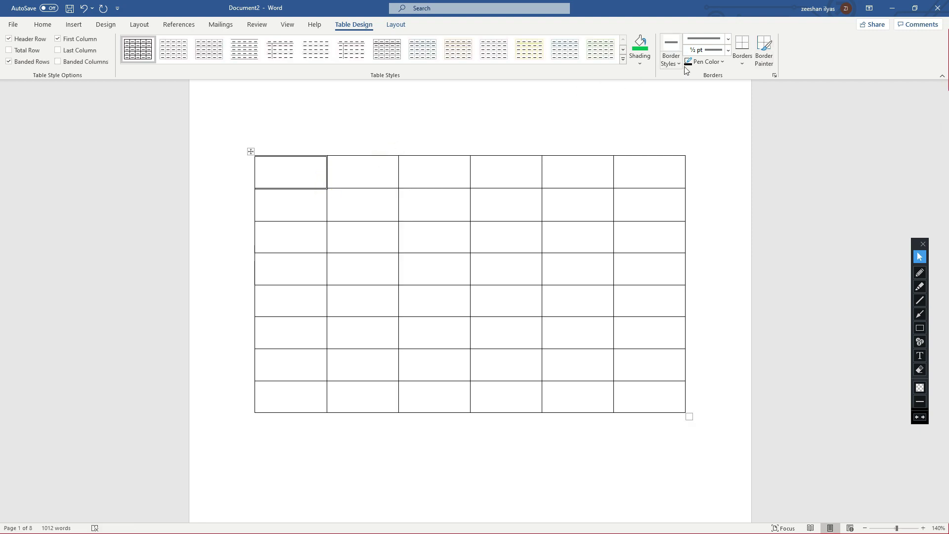
- Paint double-line borders on the edges of the second and third top-row cells
click(671, 57)
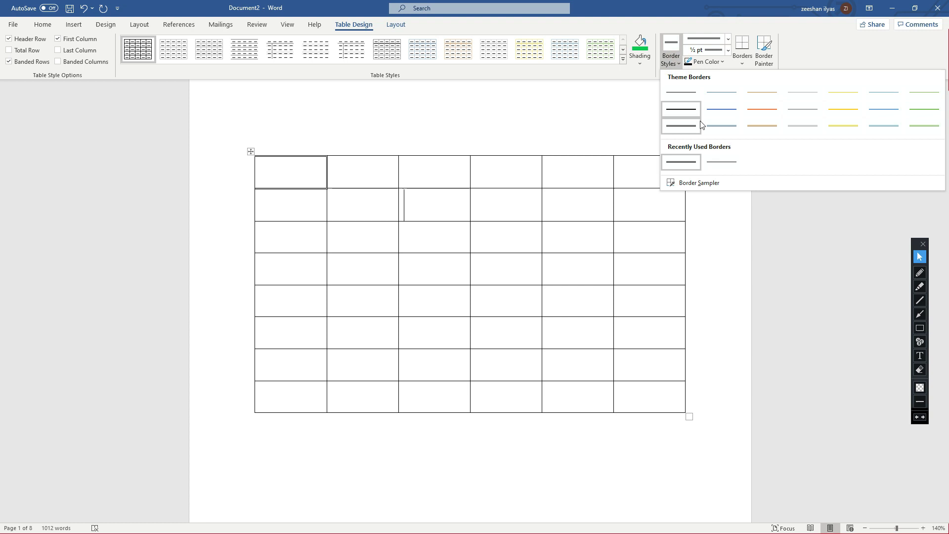
click(681, 161)
click(366, 152)
click(384, 187)
click(399, 178)
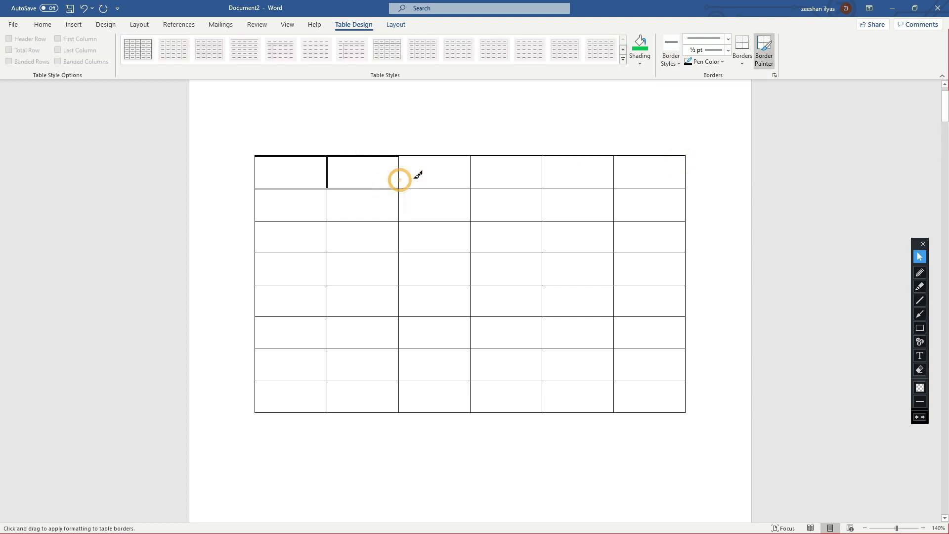
click(445, 155)
click(469, 178)
click(455, 188)
click(535, 154)
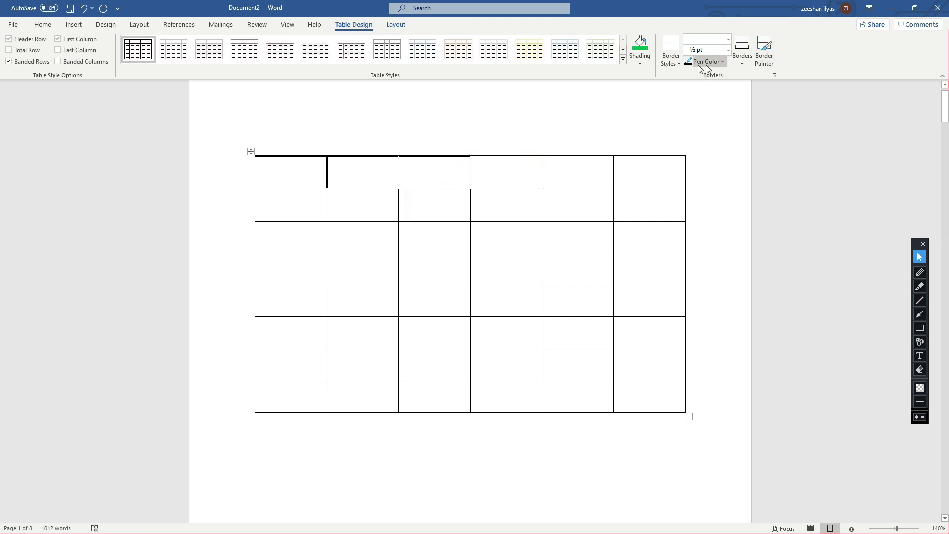
- Try 3 pt double borders on the fourth and fifth top cells, then undo them
click(728, 51)
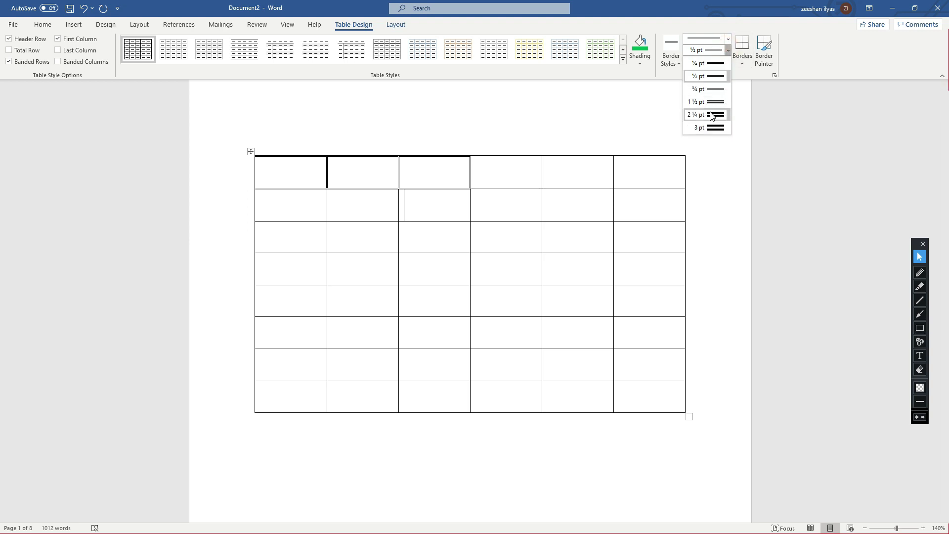
click(714, 127)
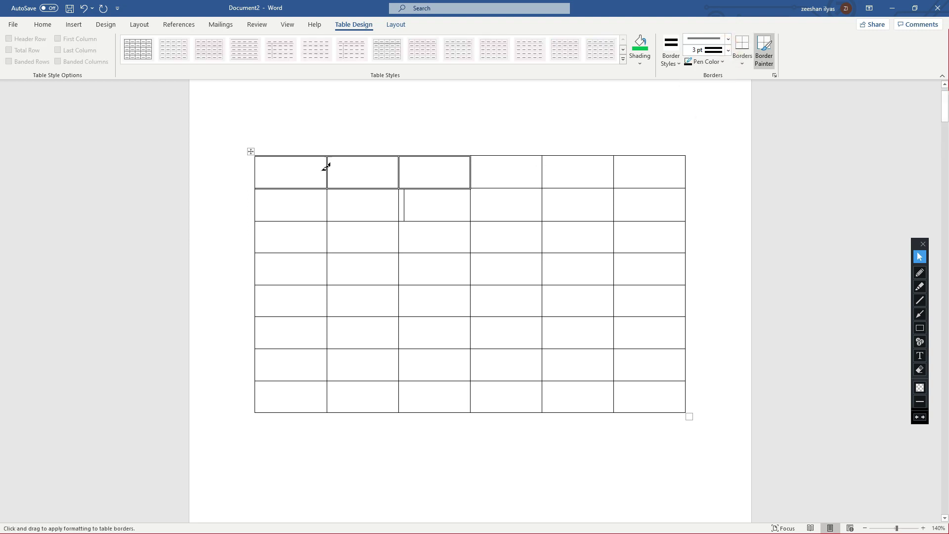
click(523, 155)
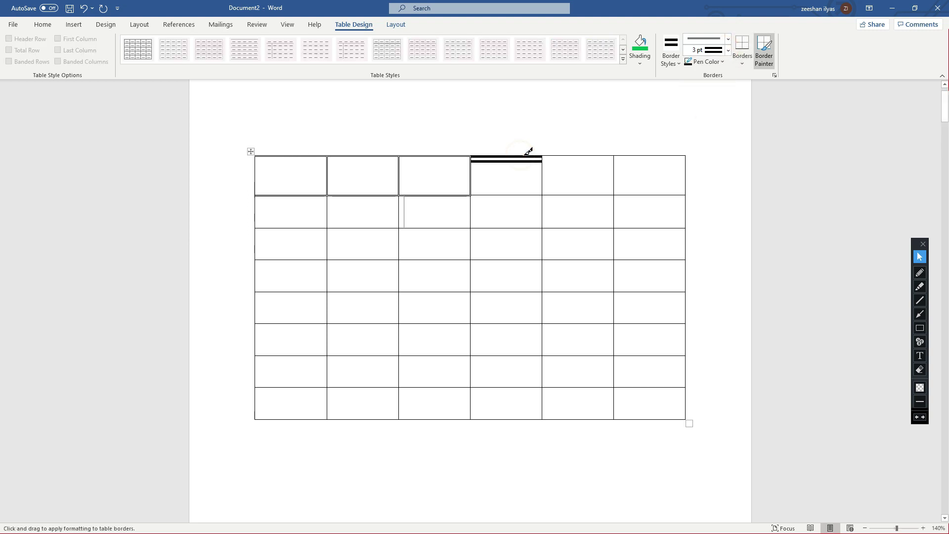
click(527, 194)
click(558, 155)
click(573, 194)
click(572, 195)
key(Escape)
click(580, 155)
click(445, 163)
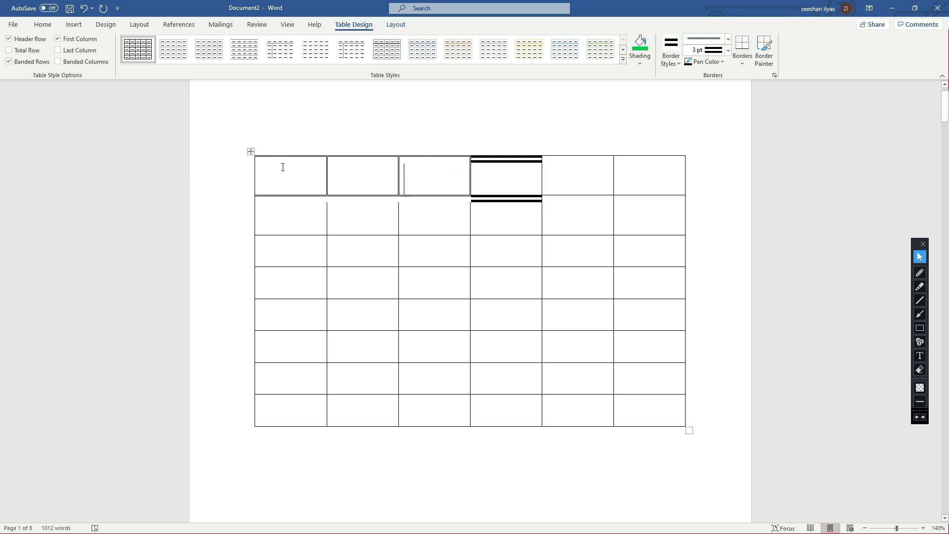
key(ctrl+z)
key(ctrl+z)
- Select the whole six-column table and delete it
click(250, 151)
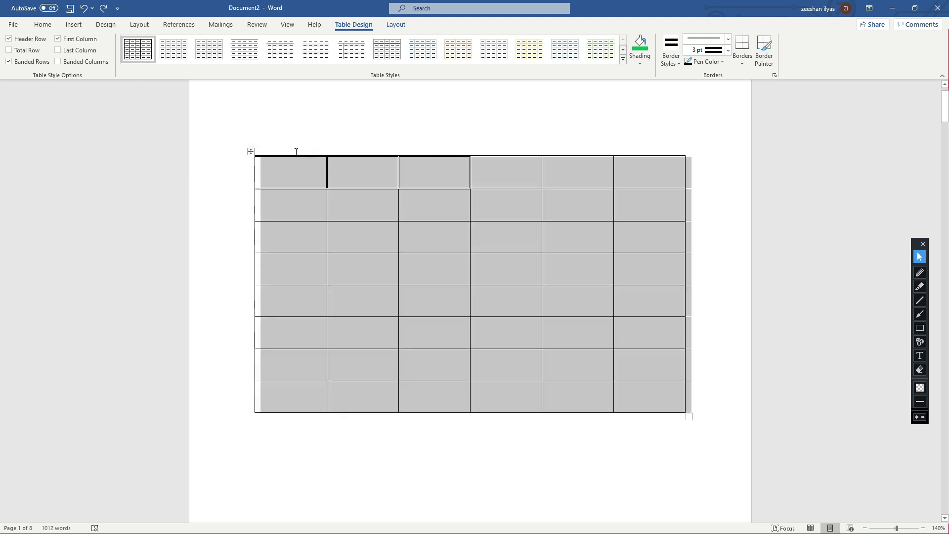
click(250, 153)
click(251, 153)
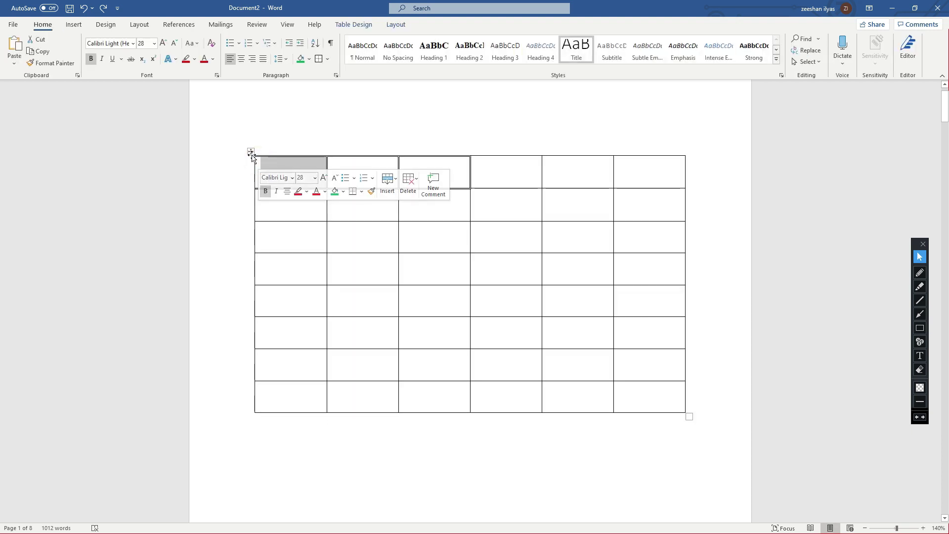
click(402, 135)
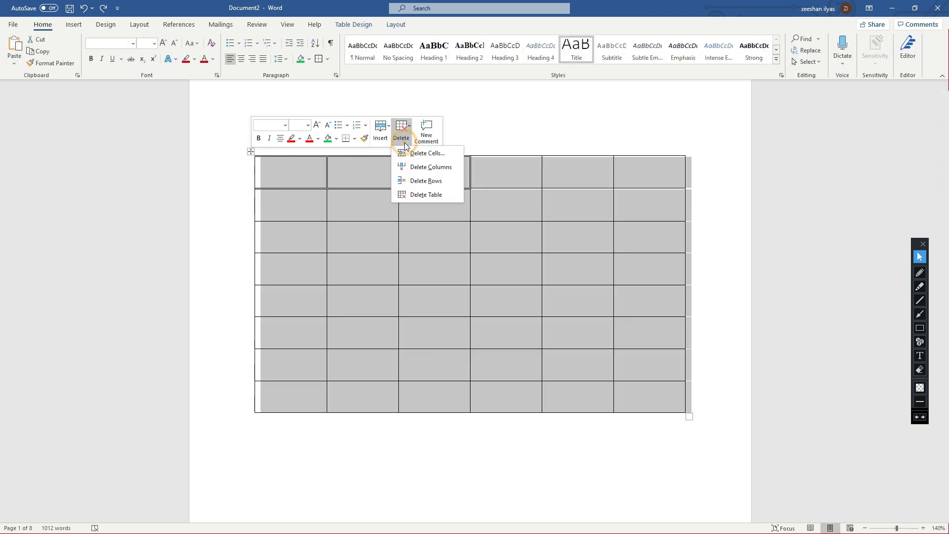
click(425, 194)
- Insert a new empty 4-column, 3-row table and select it
click(74, 25)
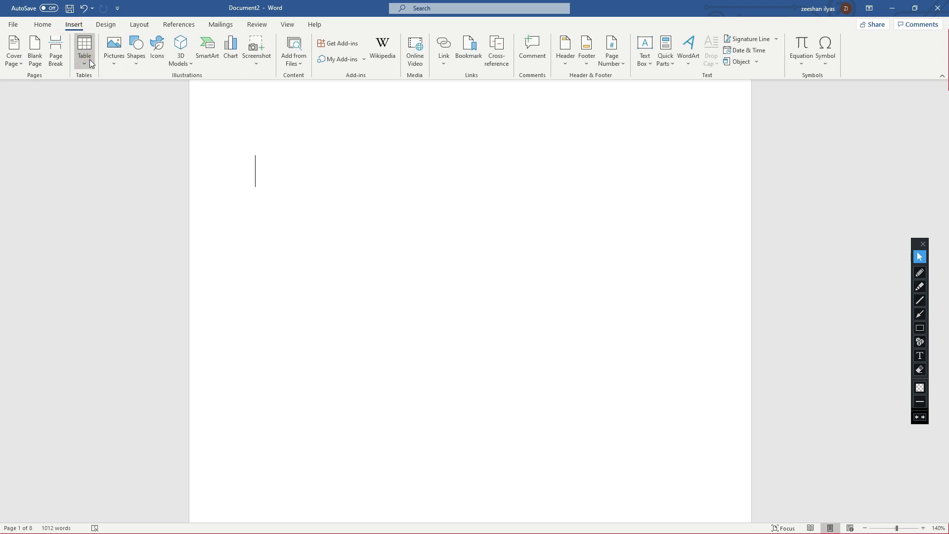
click(86, 58)
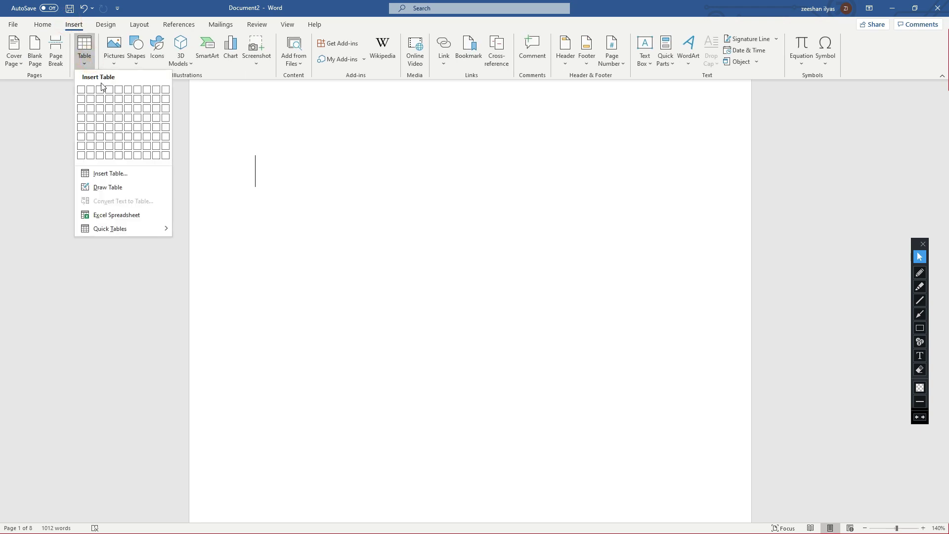
click(108, 109)
click(250, 151)
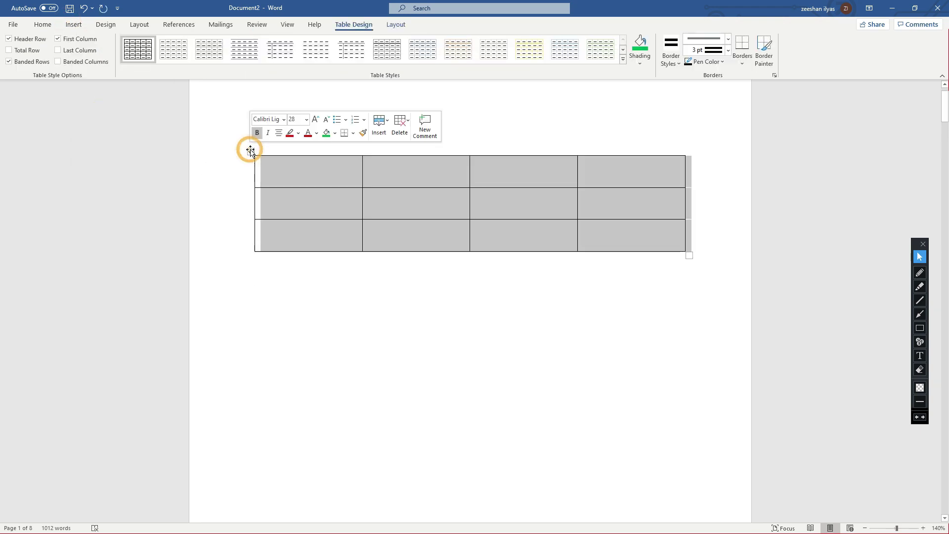
- Add three rows above, three rows below and four columns left, making an 8-by-9 grid
click(386, 134)
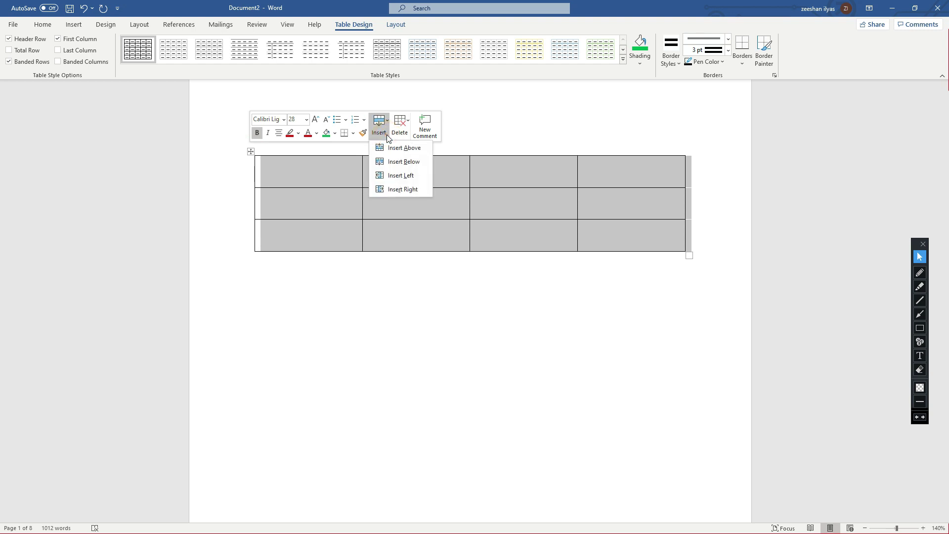
click(426, 152)
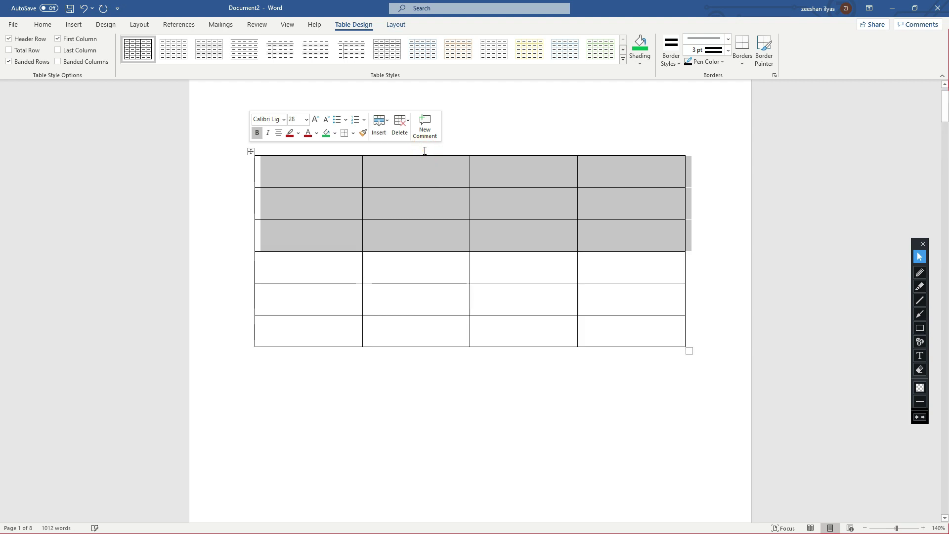
click(379, 131)
click(389, 162)
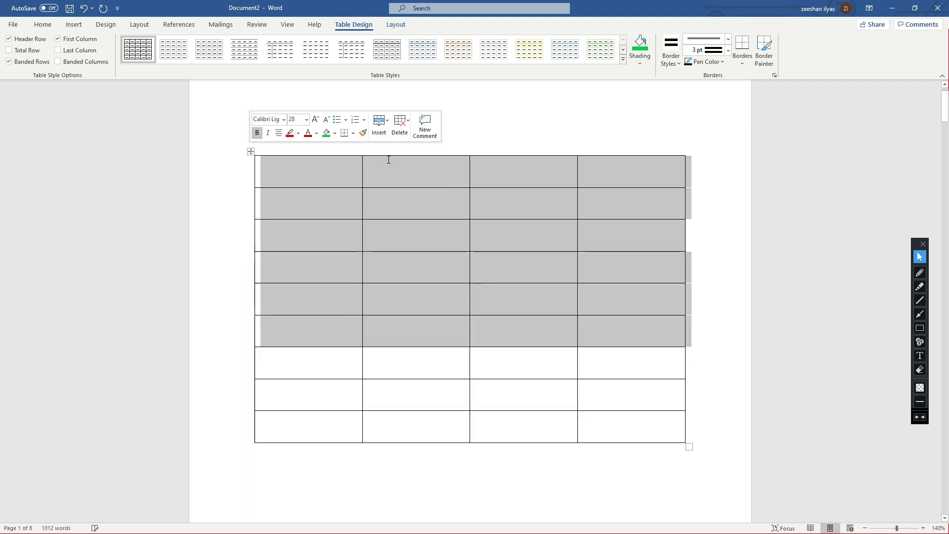
click(385, 133)
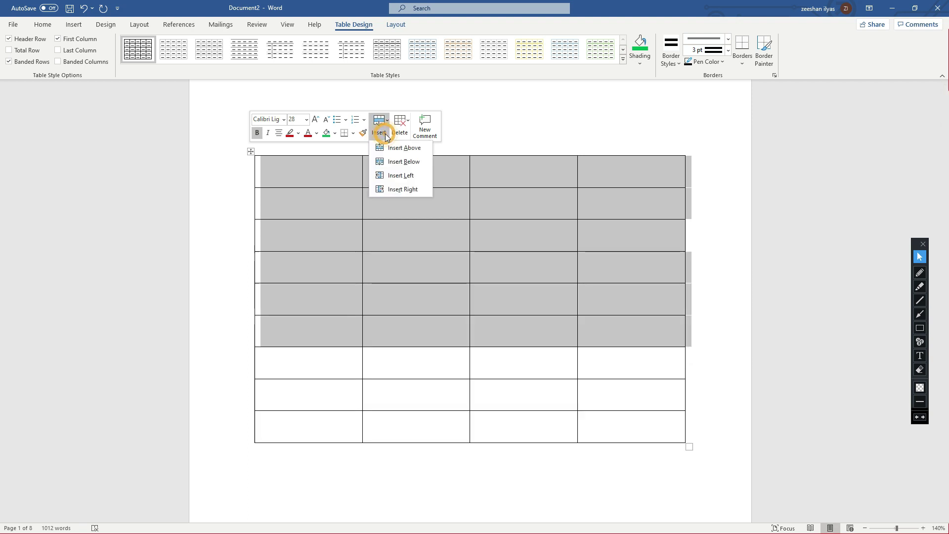
click(399, 174)
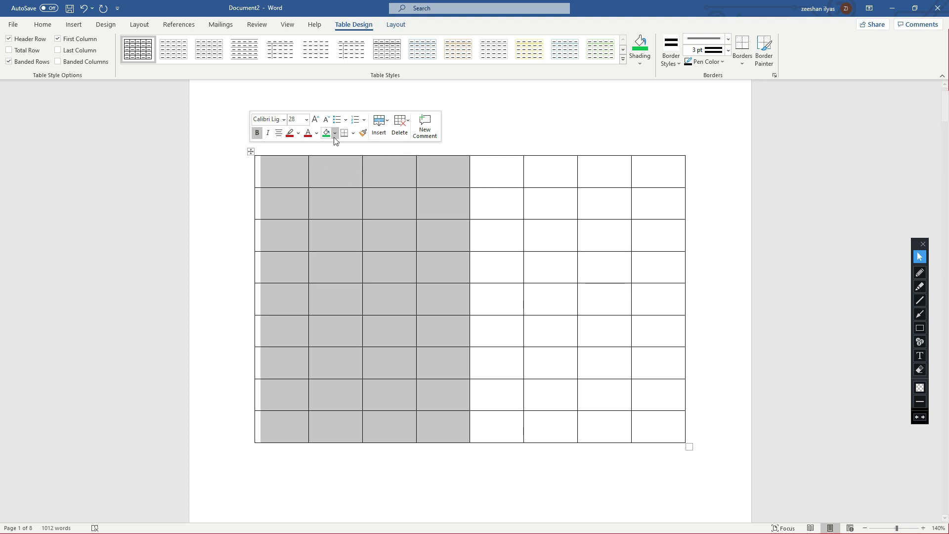
click(353, 134)
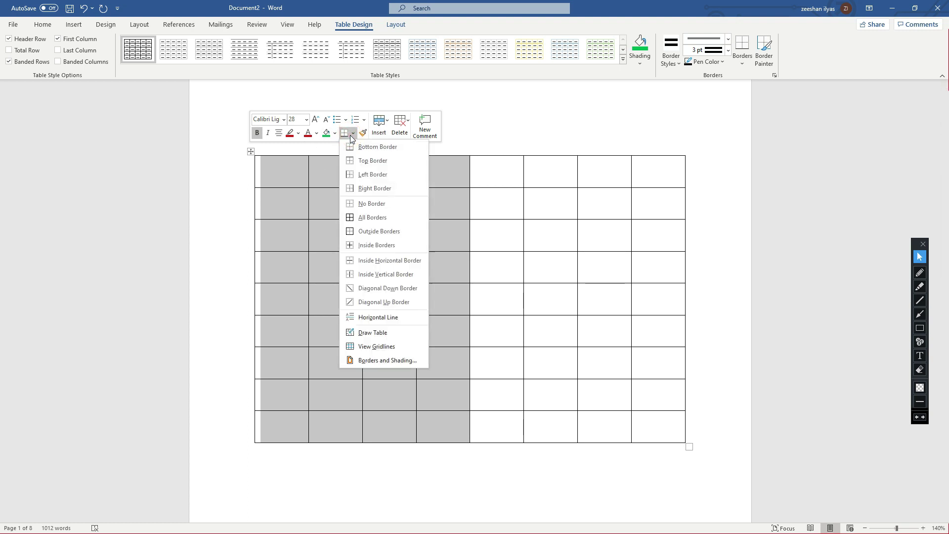
click(364, 217)
scroll(455, 218, down, 3)
click(511, 265)
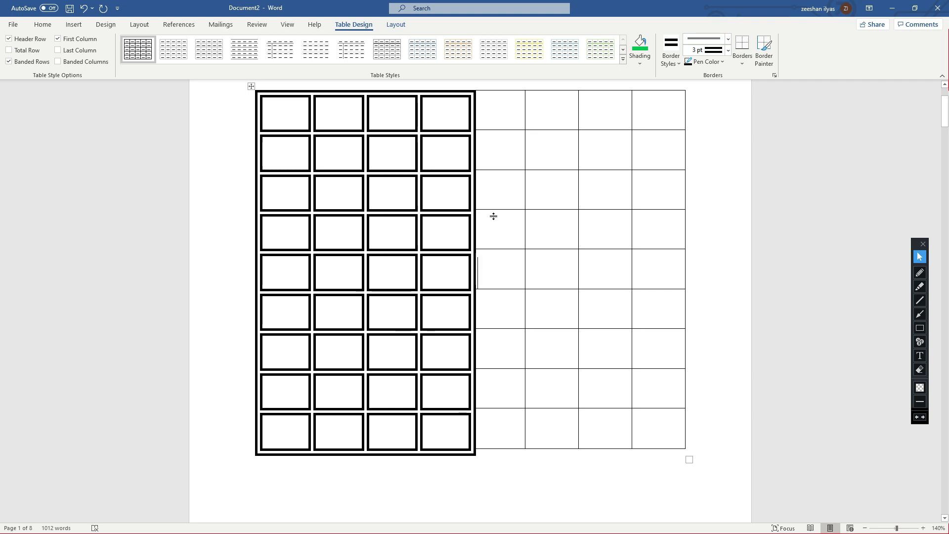
key(ctrl+z)
drag(269, 95, 652, 337)
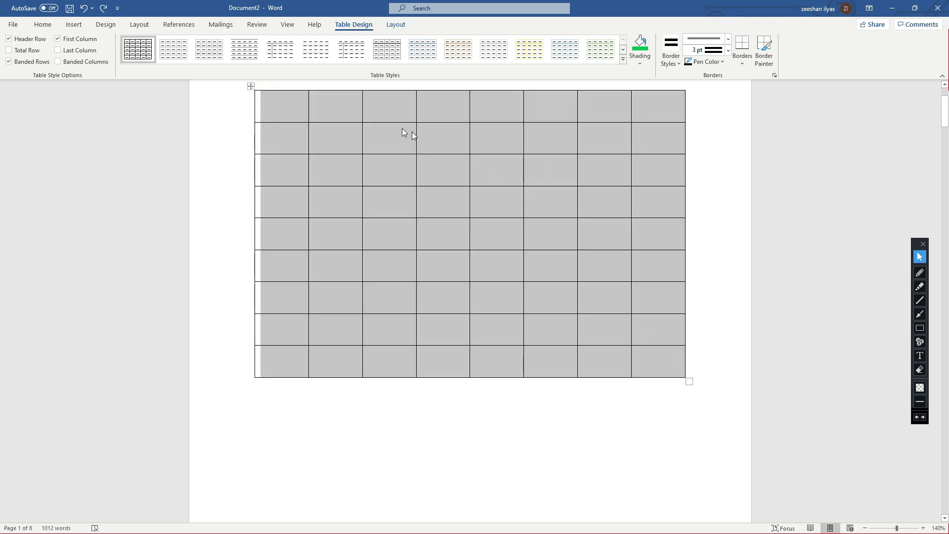
scroll(584, 131, up, 2)
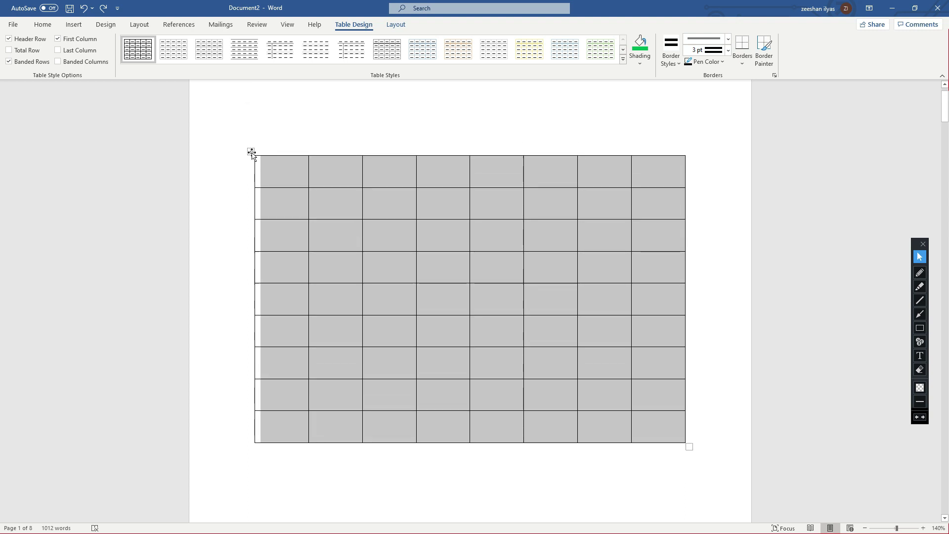
click(251, 151)
click(359, 137)
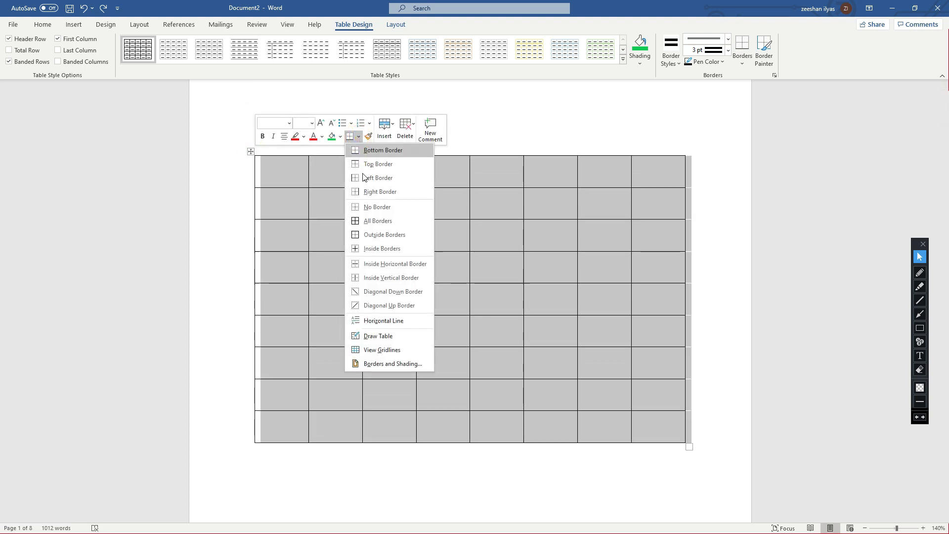
click(372, 222)
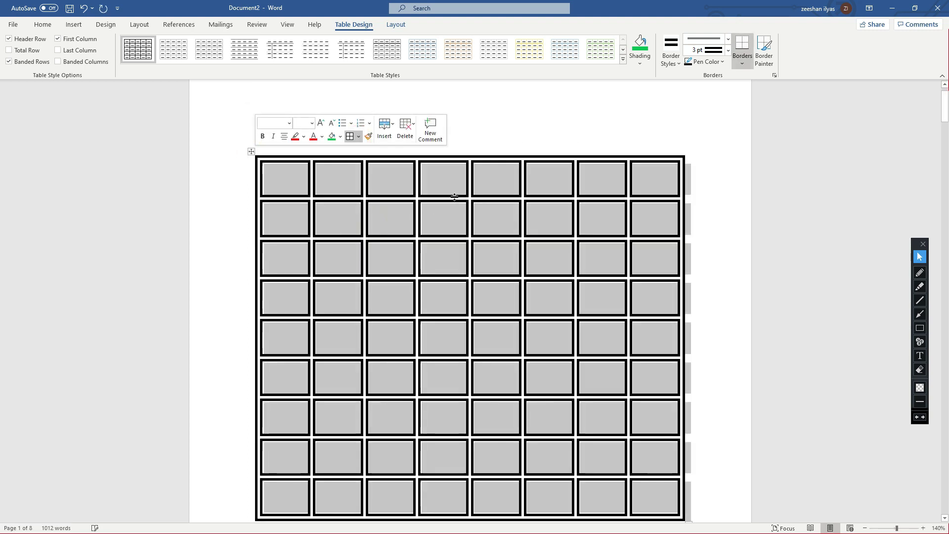
scroll(469, 234, down, 2)
click(420, 269)
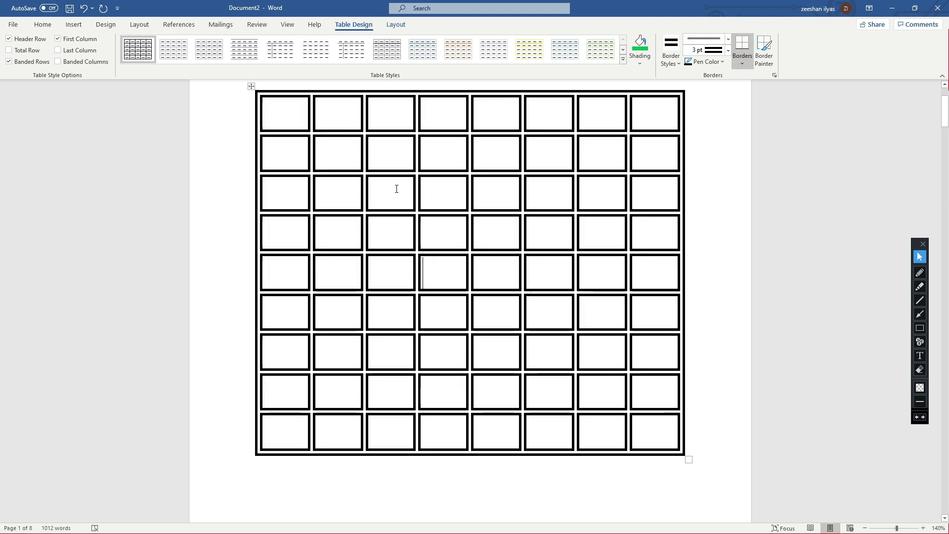
scroll(350, 180, up, 2)
click(287, 179)
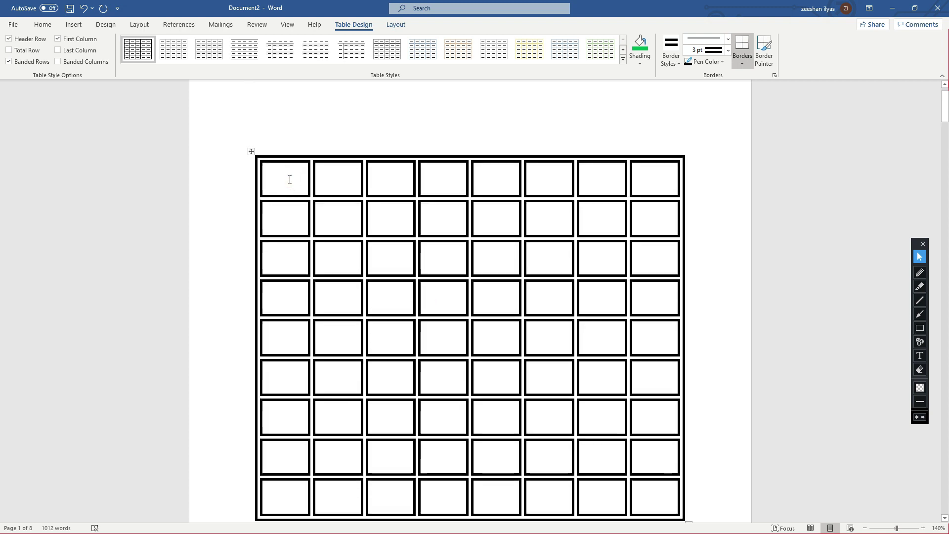
text(sdffsdf)
click(351, 184)
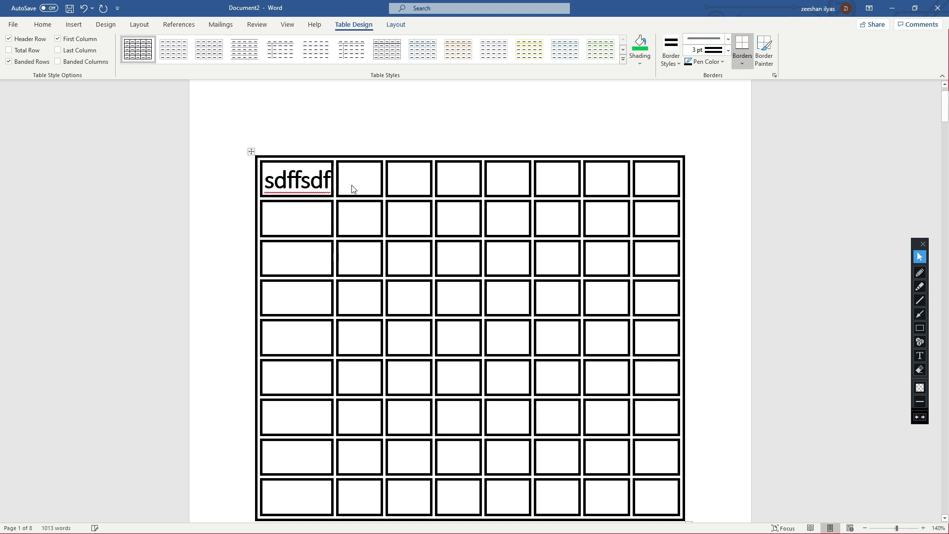
text(asdfas)
click(443, 185)
text(asdfdf)
key(ctrl+z)
key(ctrl+z)
key(ctrl+z)
key(ctrl+z)
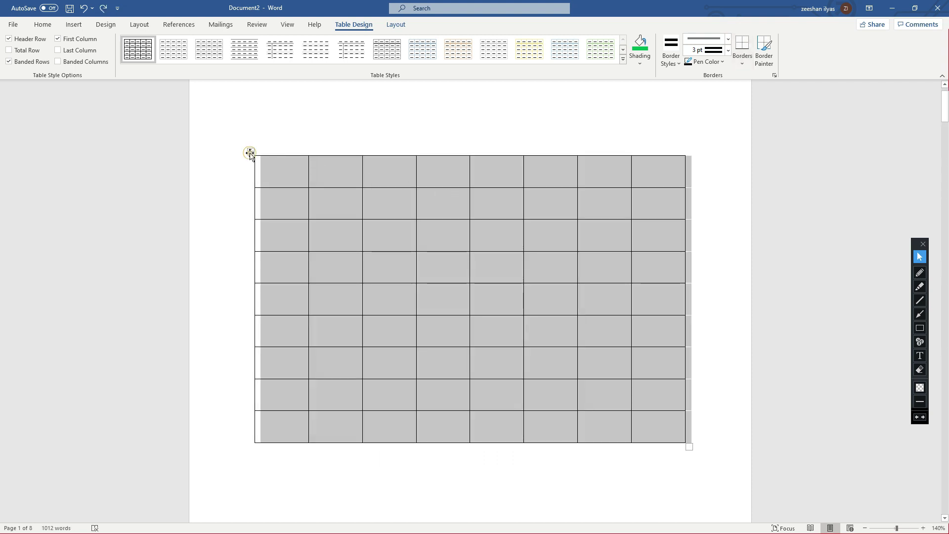
- Remove all borders from the whole table
click(319, 236)
drag(294, 182, 561, 169)
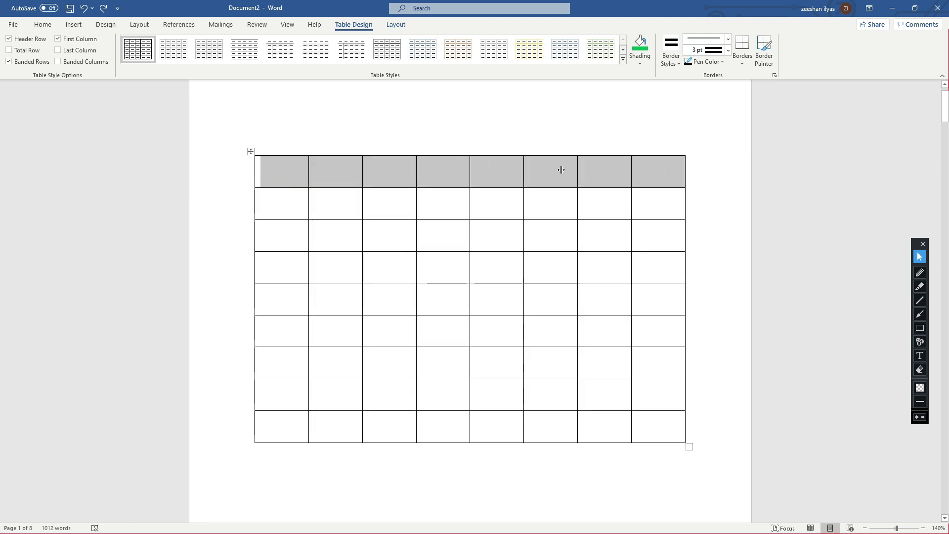
click(250, 155)
click(353, 137)
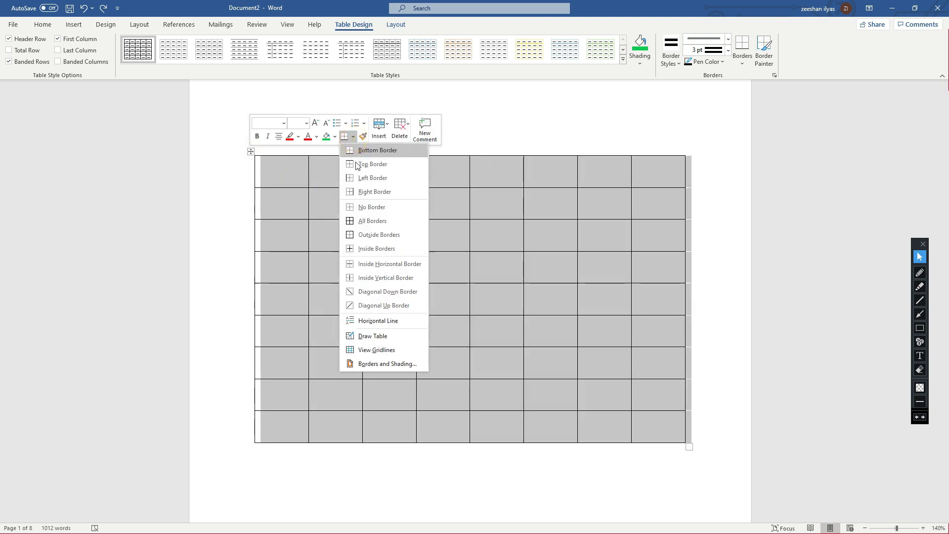
click(372, 203)
- Select the eight top-row cells and apply thick 3 pt double All Borders to them
drag(291, 170, 596, 170)
click(251, 152)
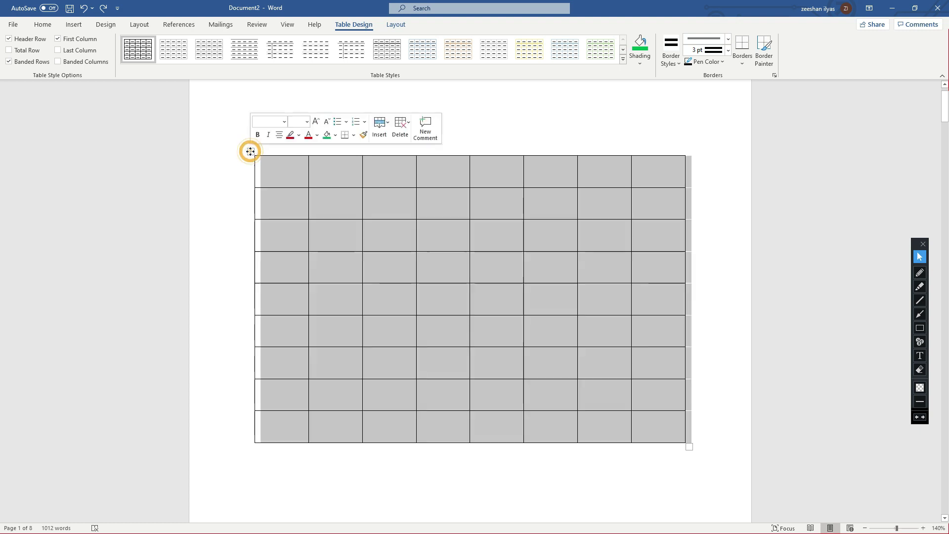
click(256, 152)
drag(275, 165, 684, 184)
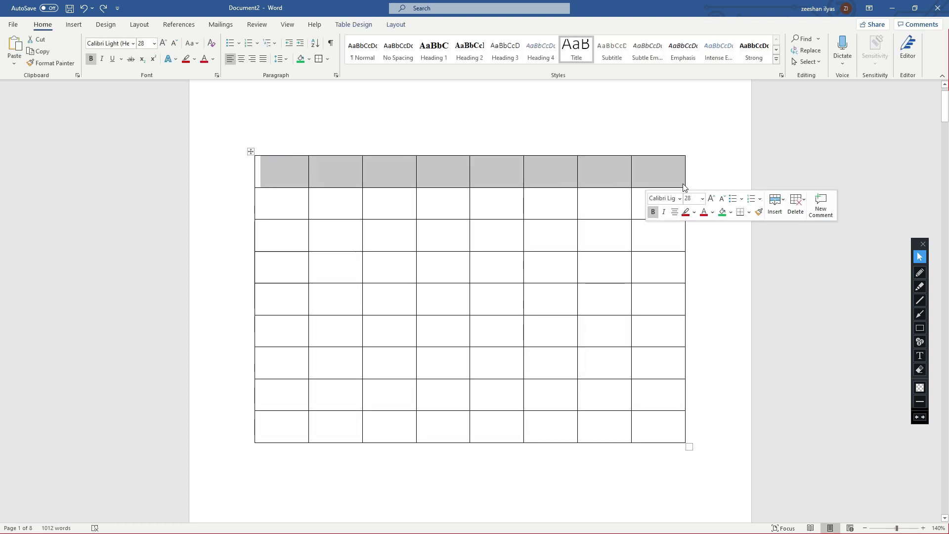
click(749, 212)
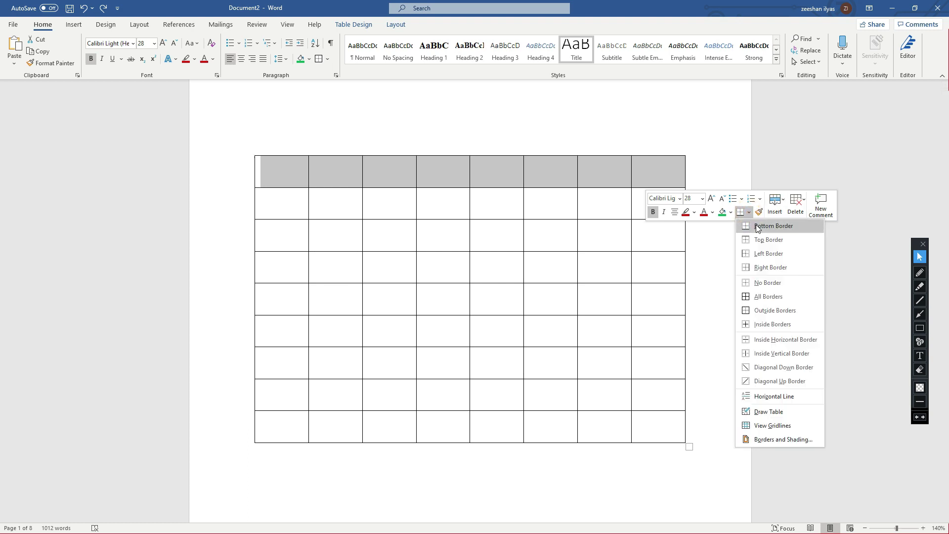
click(761, 295)
click(514, 261)
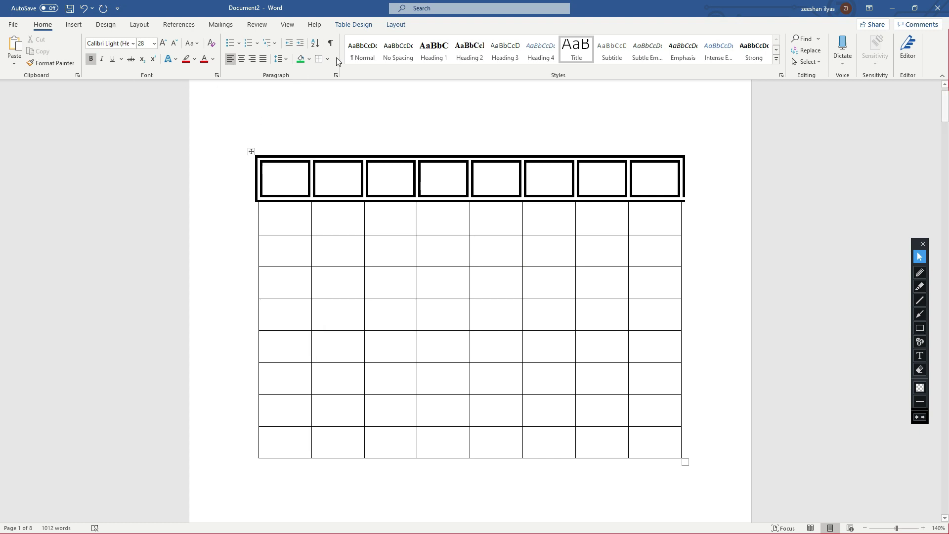
click(251, 151)
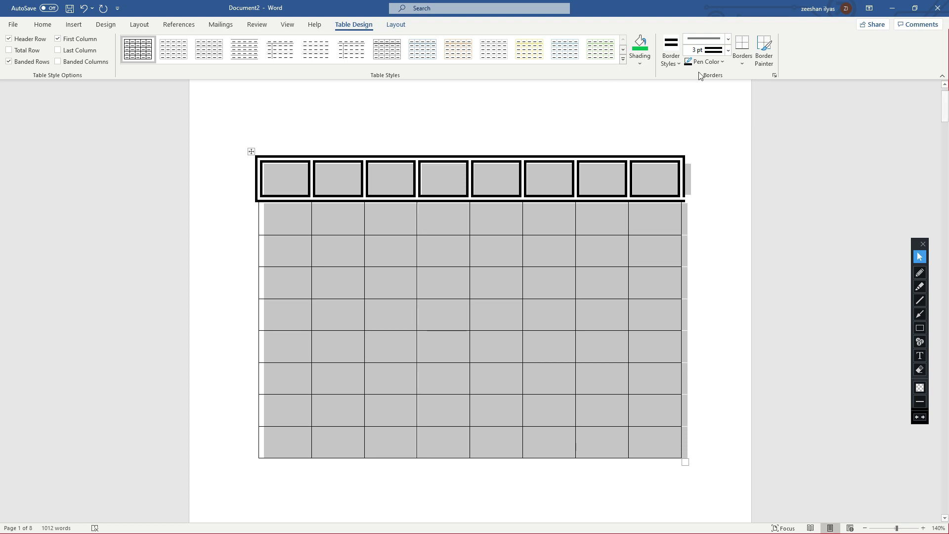
- Paint thick borders on a right-hand row-2 cell, then undo until the table is gone
click(765, 58)
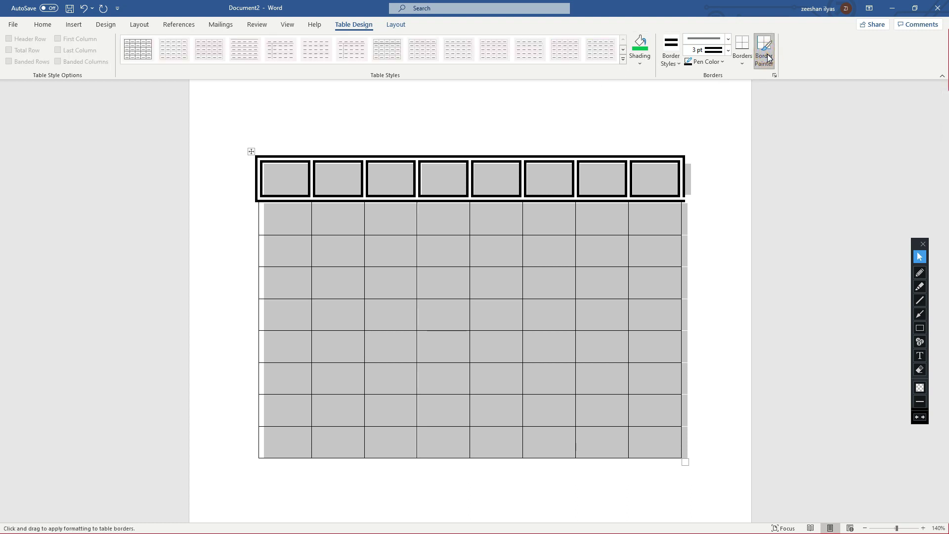
click(627, 245)
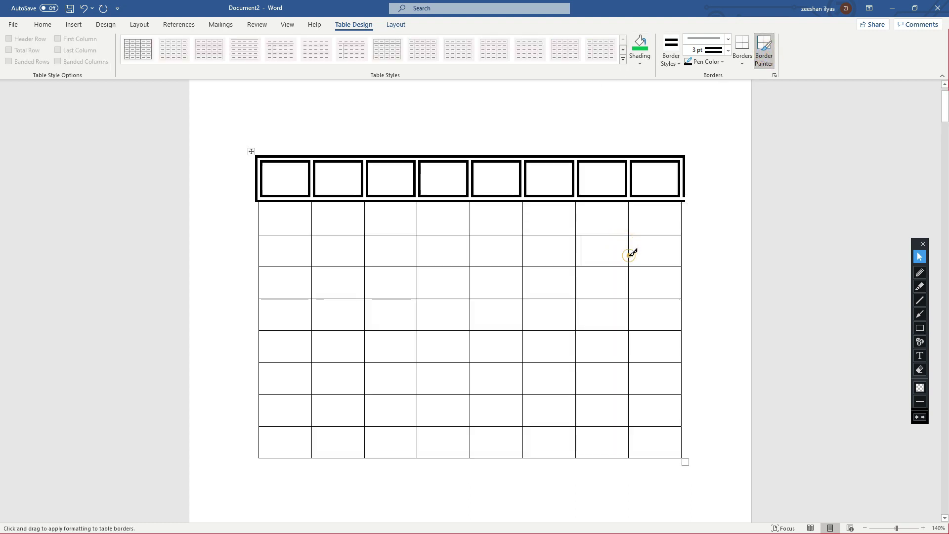
click(666, 268)
click(669, 235)
click(683, 243)
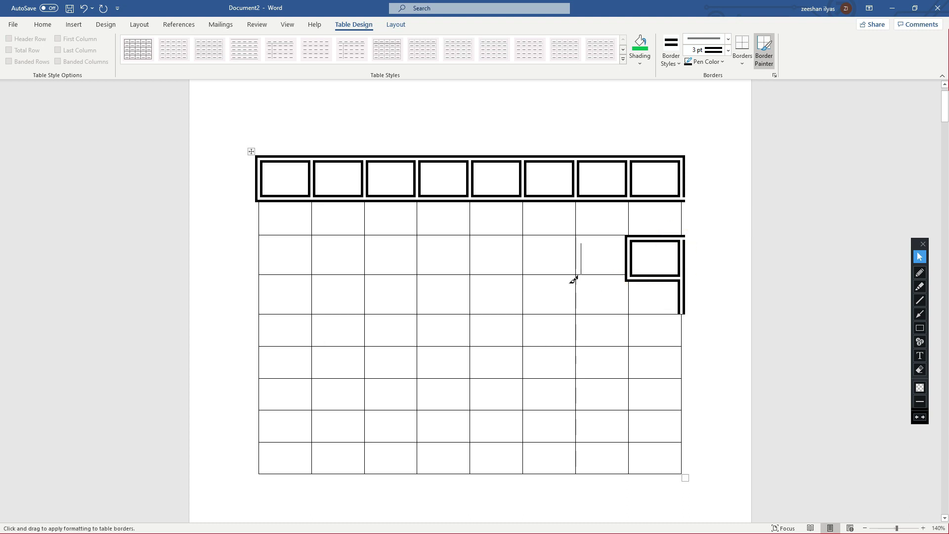
key(ctrl+z)
key(ctrl+z)
key(ctrl+z)
key(ctrl+z)
key(ctrl+z)
key(ctrl+z)
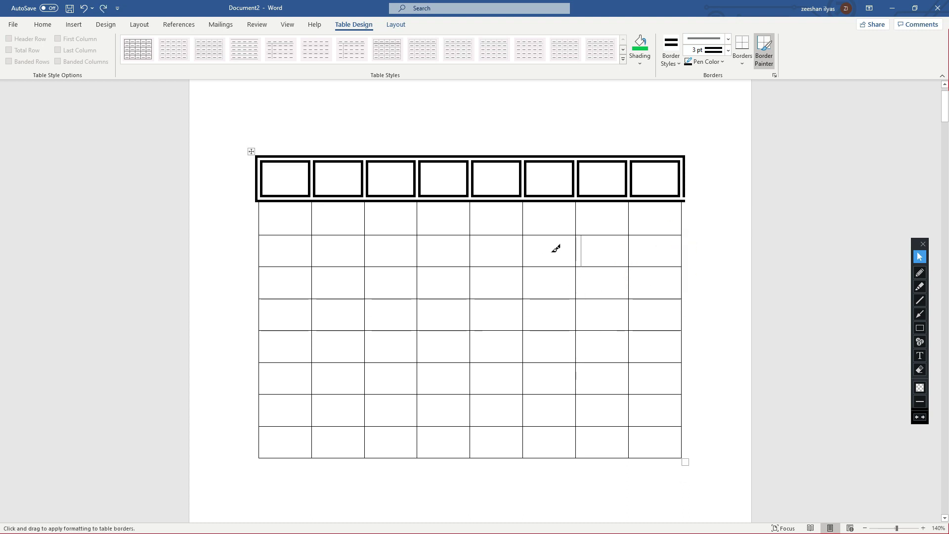
key(ctrl+z)
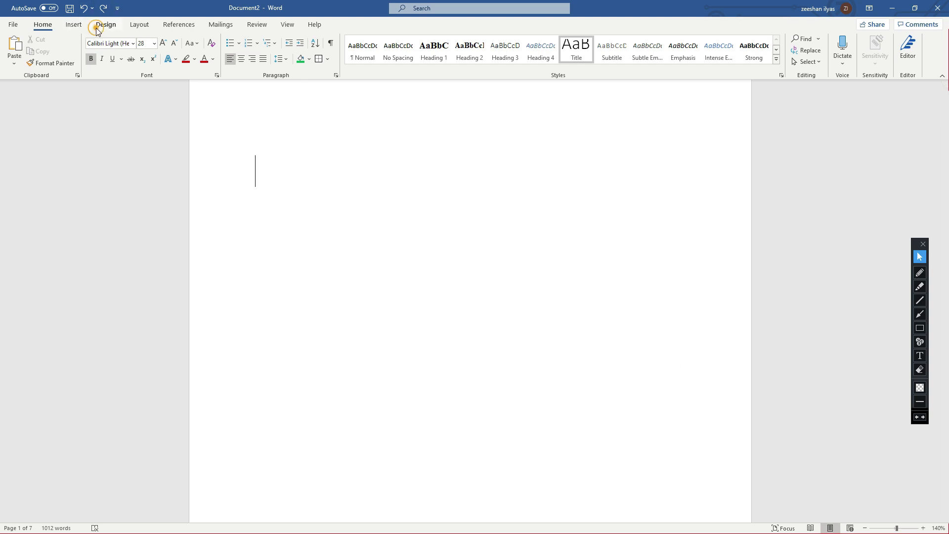
- Draw a Rectangle: Rounded Corners shape, about 6.78" by 2.12", from the page's top-left corner
click(73, 25)
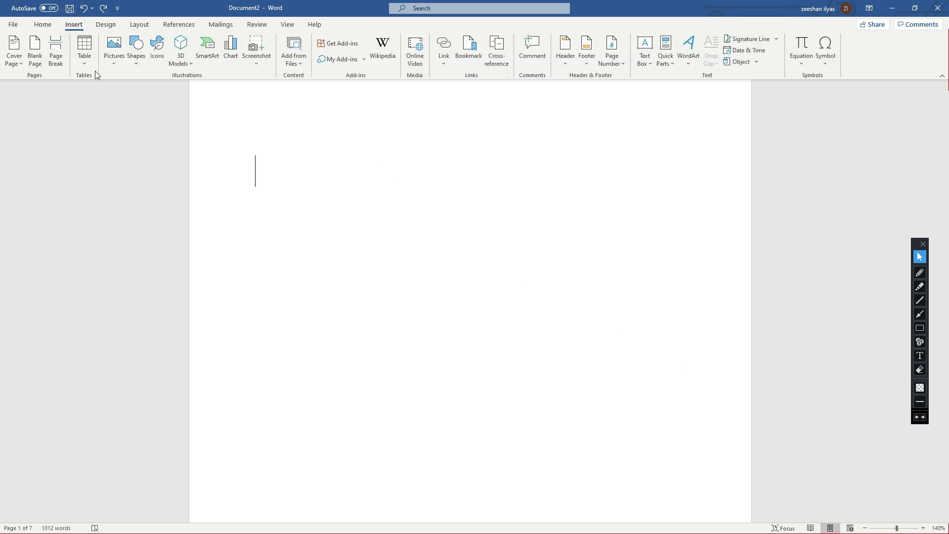
click(134, 66)
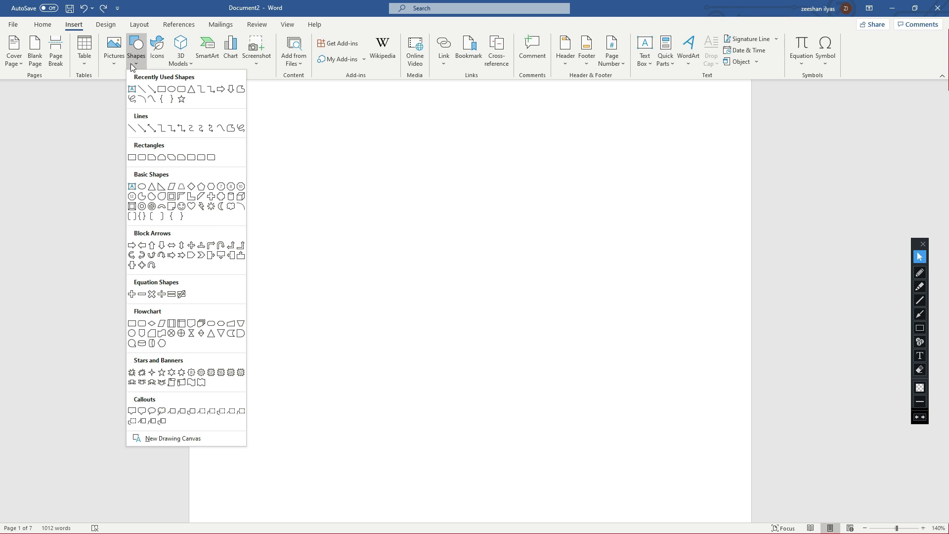
click(181, 91)
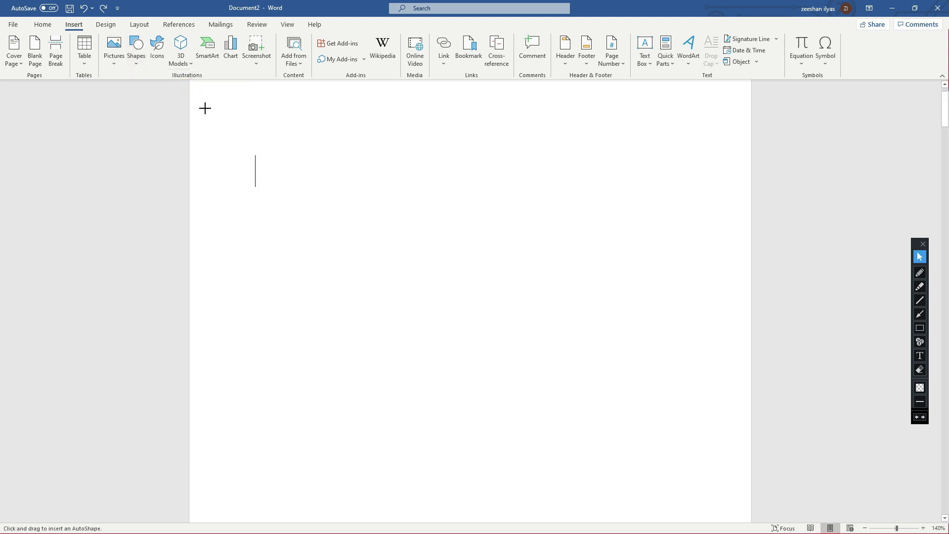
scroll(205, 107, up, 1)
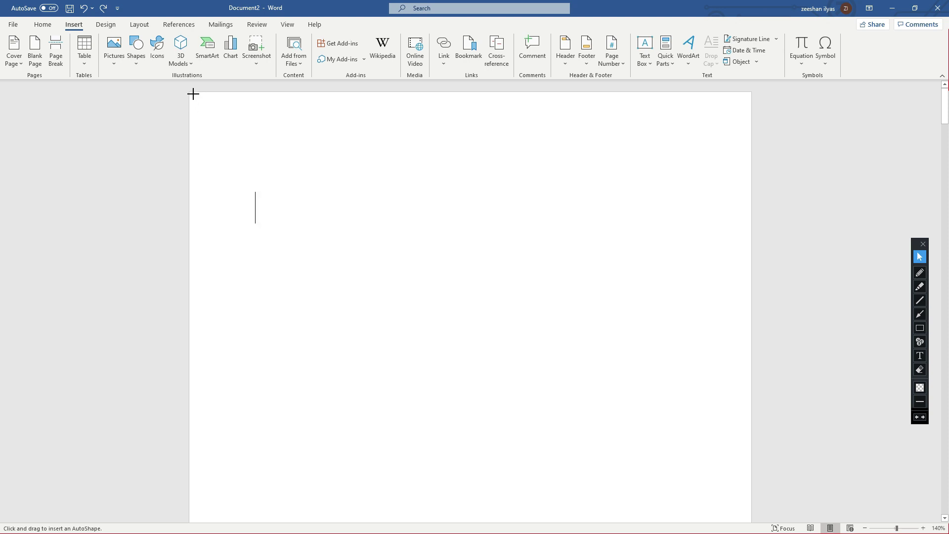
mouse_move(195, 102)
mouse_down()
mouse_move(262, 259)
mouse_move(297, 310)
mouse_move(315, 428)
mouse_move(310, 525)
mouse_move(326, 495)
mouse_move(333, 519)
mouse_up()
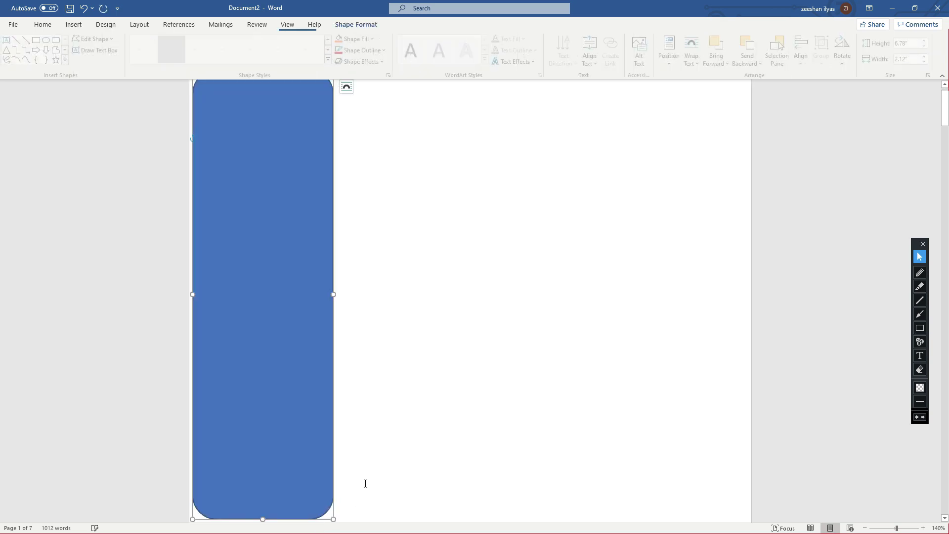
- Zoom out and stretch the blue shape down to 11.1 inches tall
click(865, 527)
click(865, 527)
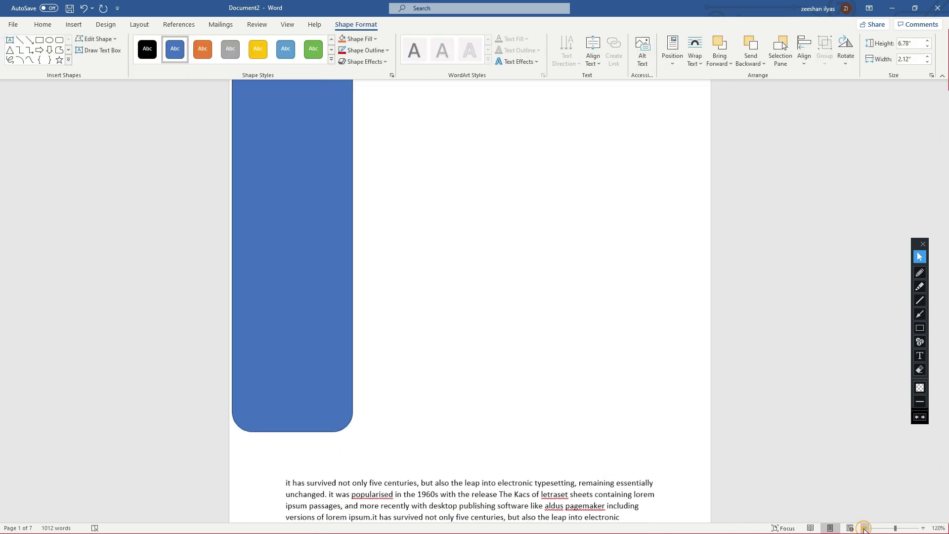
click(865, 528)
click(864, 528)
click(864, 528)
drag(337, 349, 324, 527)
- Delete the two paragraphs beside the shape and push the remaining text onto the next page
scroll(371, 443, down, 2)
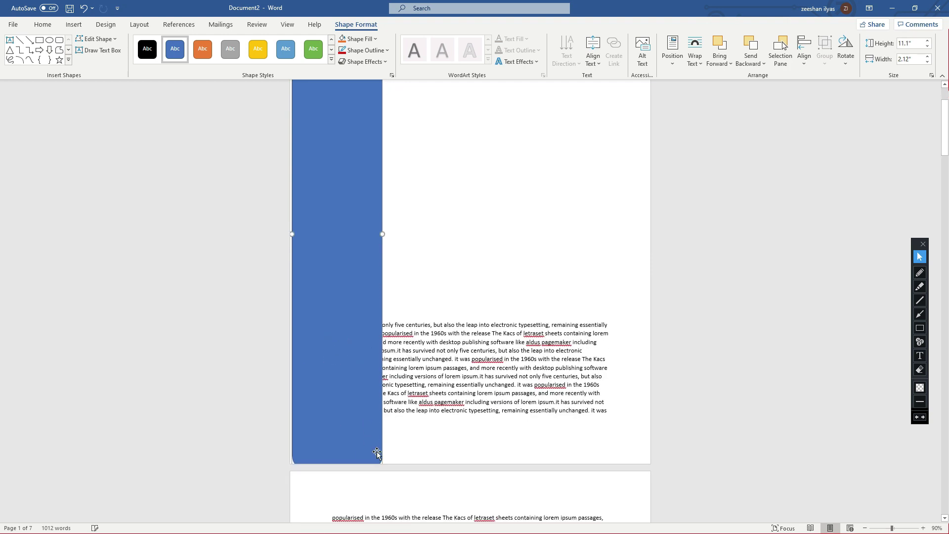
click(445, 378)
drag(385, 323, 636, 448)
key(Delete)
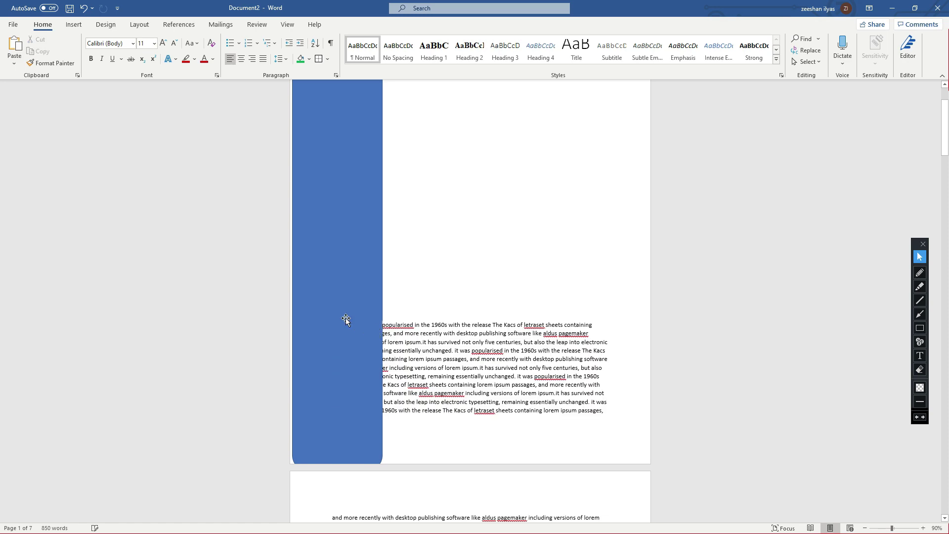
drag(388, 326, 608, 447)
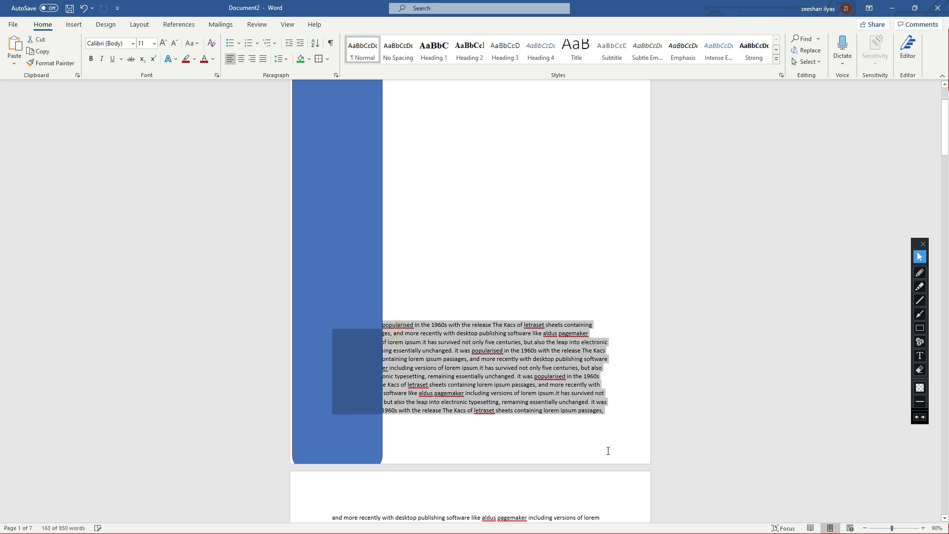
key(Delete)
key(Return)
key(Return)
key(Return)
key(Return)
key(Return)
key(Return)
key(Return)
key(Return)
key(Return)
key(Return)
key(Return)
key(Return)
key(Return)
key(Return)
key(Return)
key(Return)
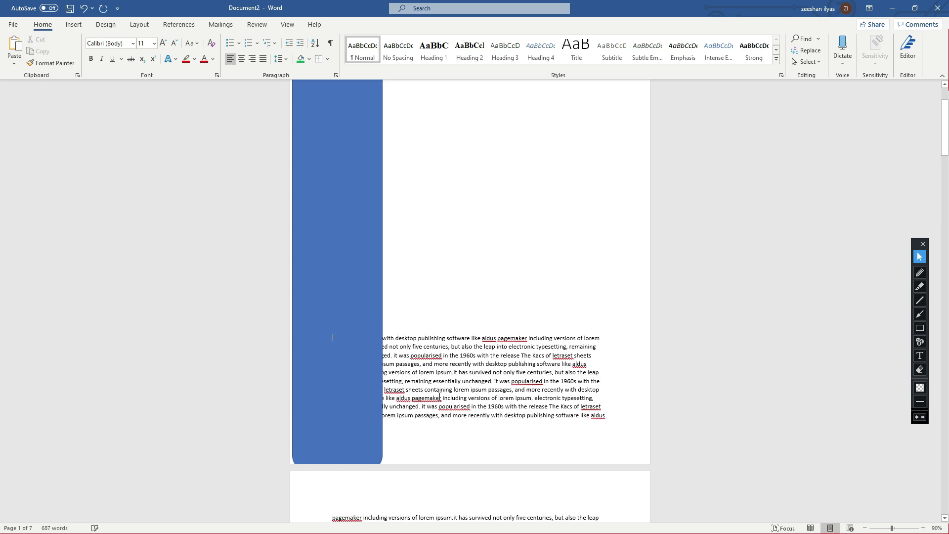
- Stretch the blue rectangle up to the page's top edge
scroll(337, 324, up, 2)
click(336, 324)
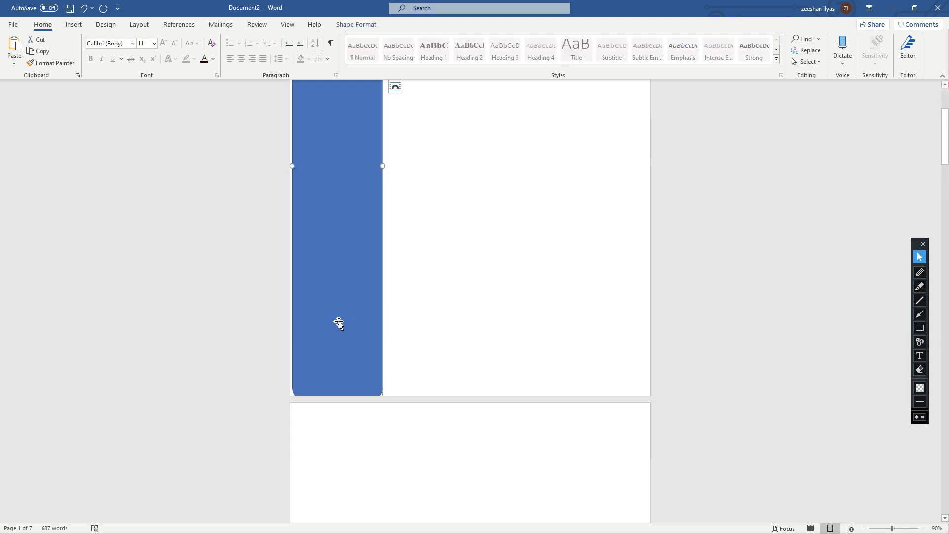
scroll(340, 323, up, 3)
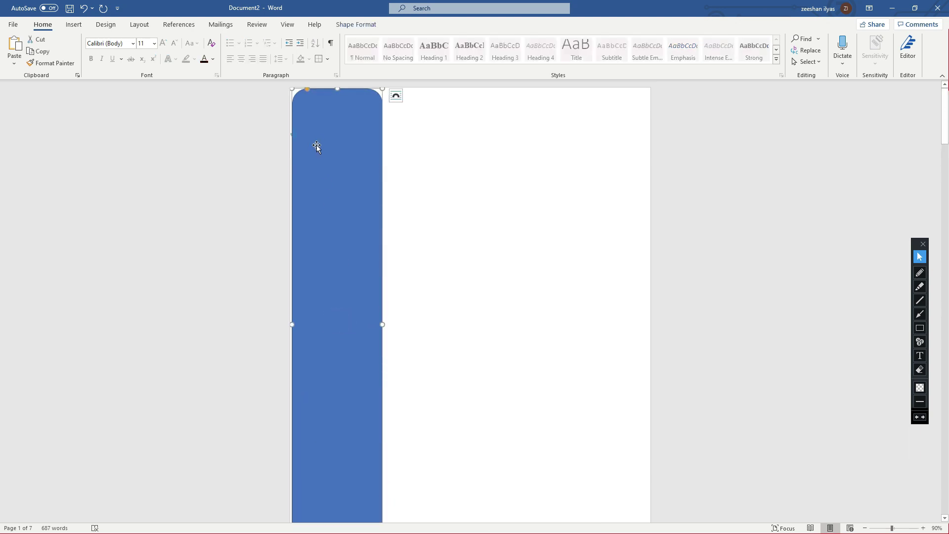
drag(337, 88, 336, 76)
scroll(348, 257, down, 3)
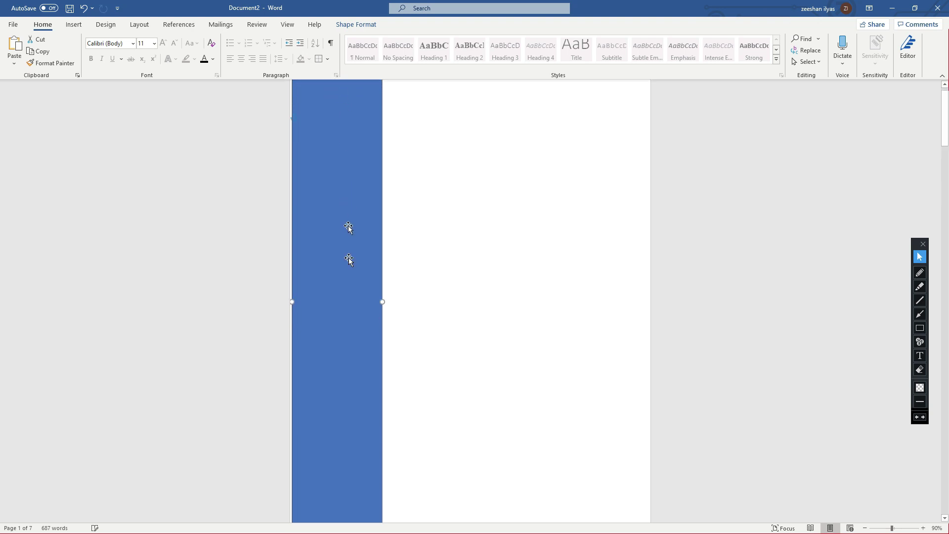
scroll(352, 324, up, 3)
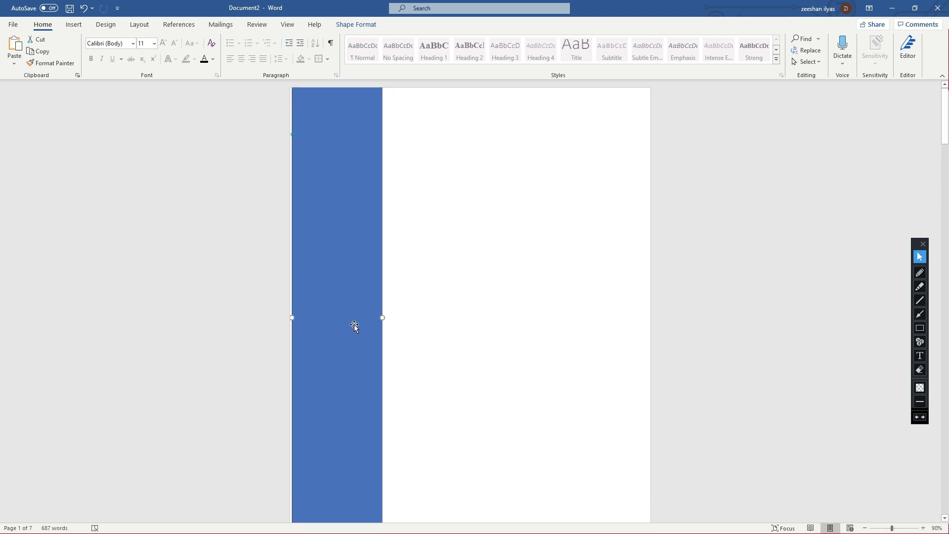
- Choose the Oval from the Insert Shapes gallery
click(74, 25)
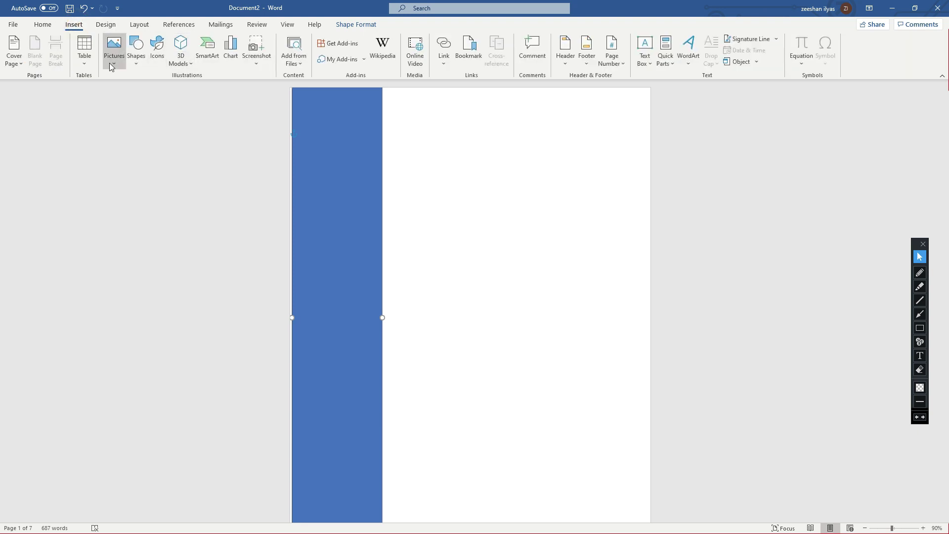
click(136, 50)
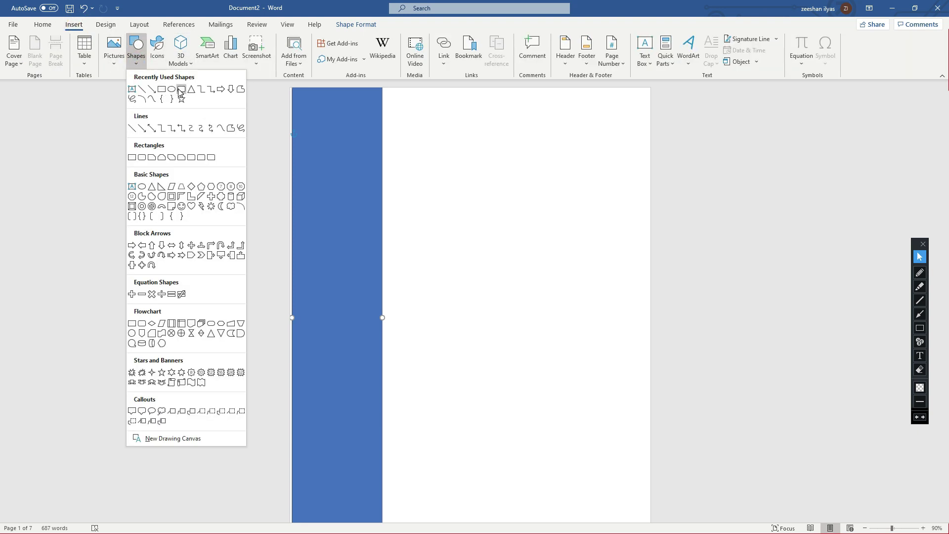
click(172, 89)
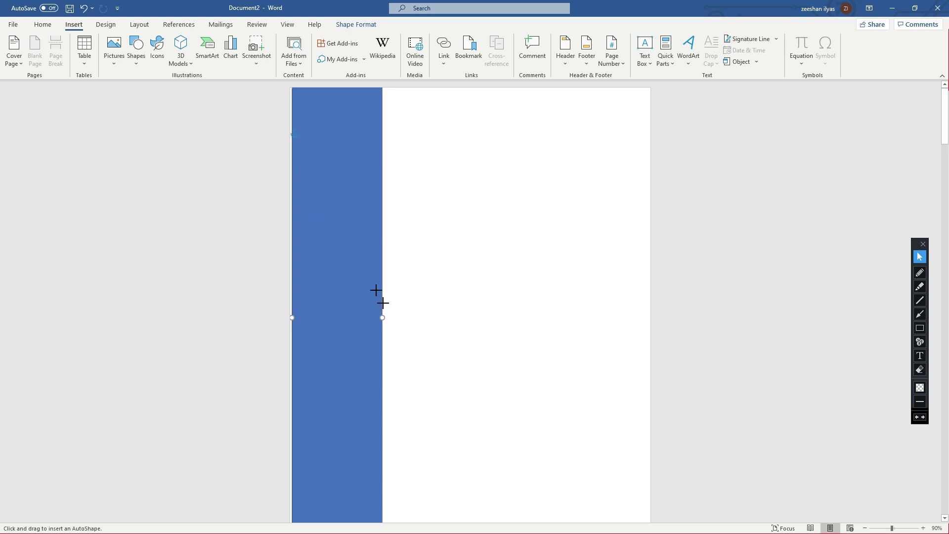
- Draw a blue circle over the tall blue bar's right edge, shifting it slightly right
drag(322, 247, 433, 358)
drag(396, 297, 431, 297)
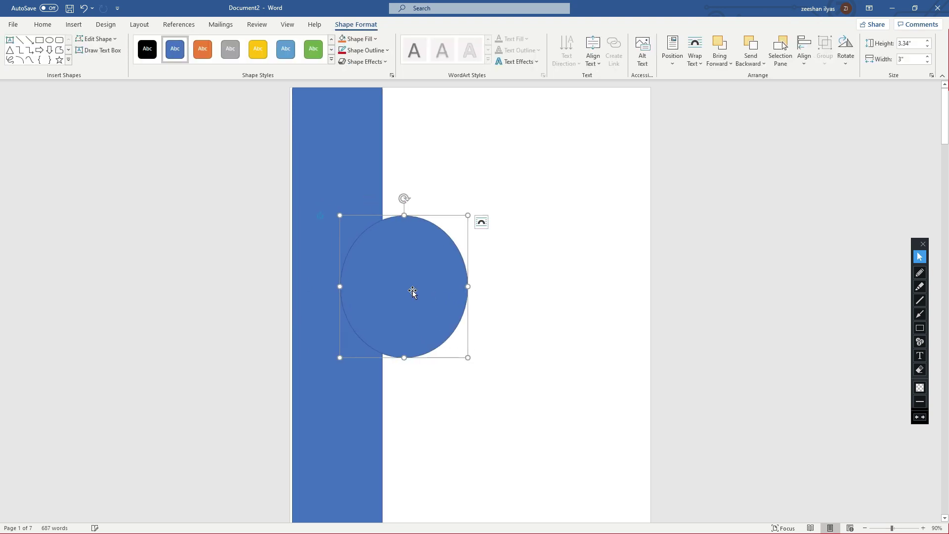
right_click(413, 292)
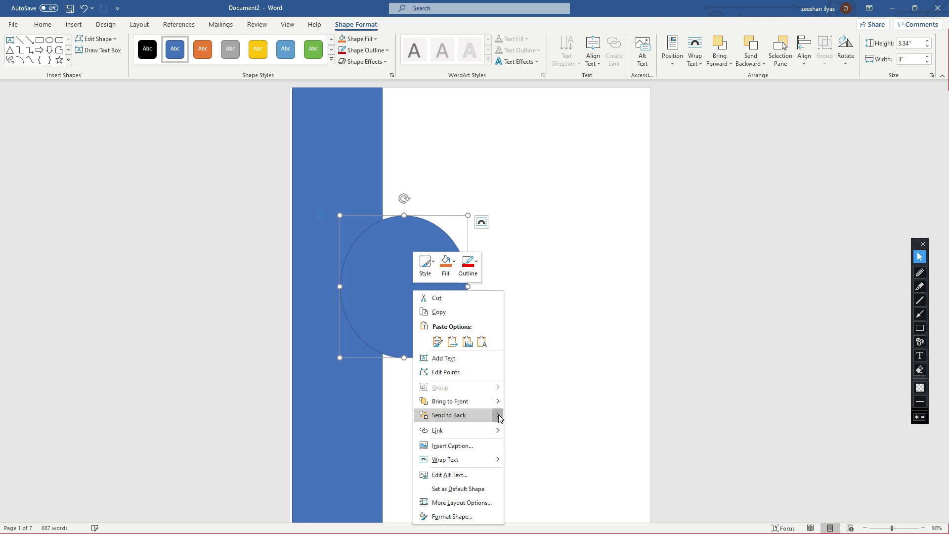
click(350, 182)
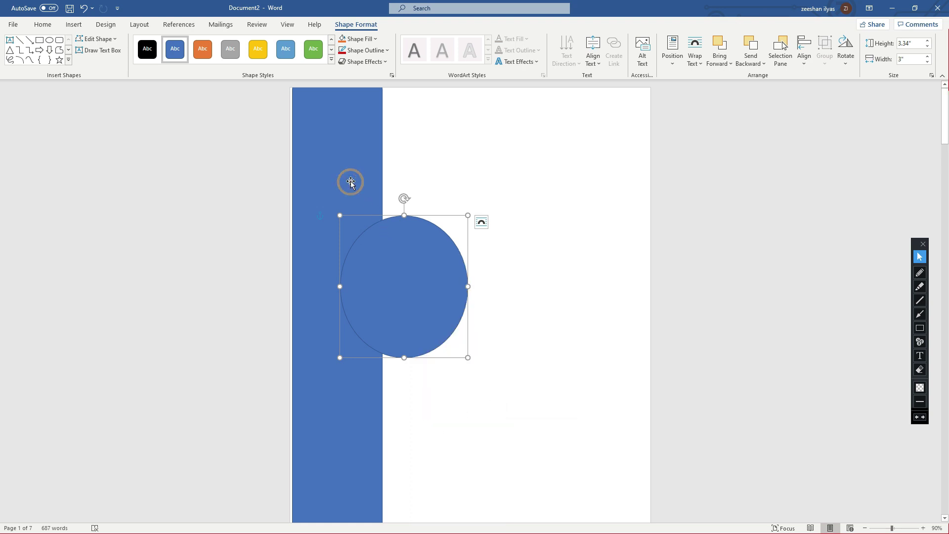
click(351, 181)
click(431, 287)
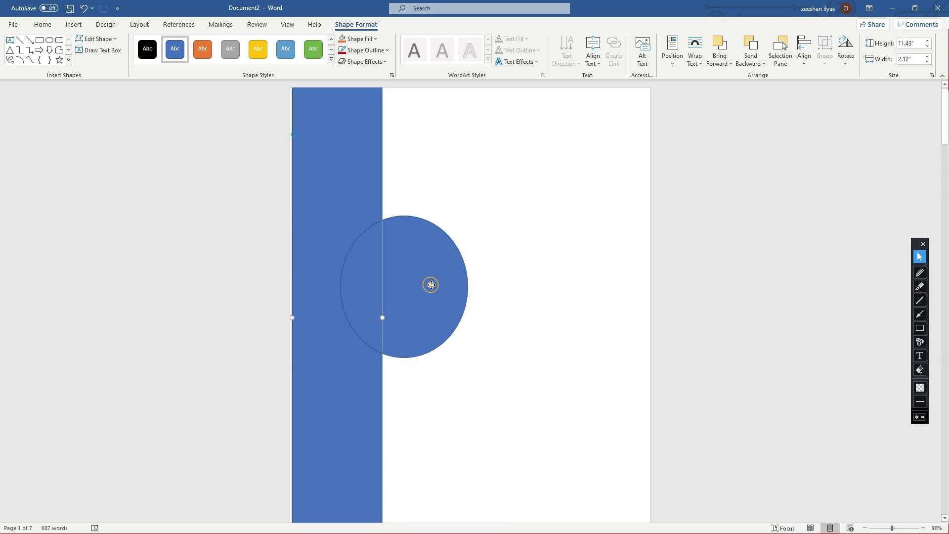
- Send the circle backward behind the bar so only its right half shows
right_click(432, 286)
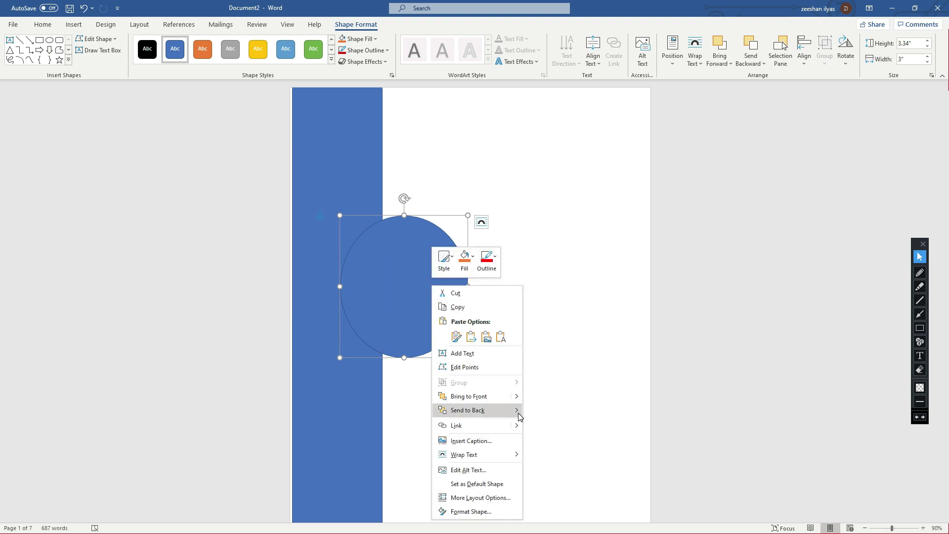
mouse_move(518, 416)
click(552, 423)
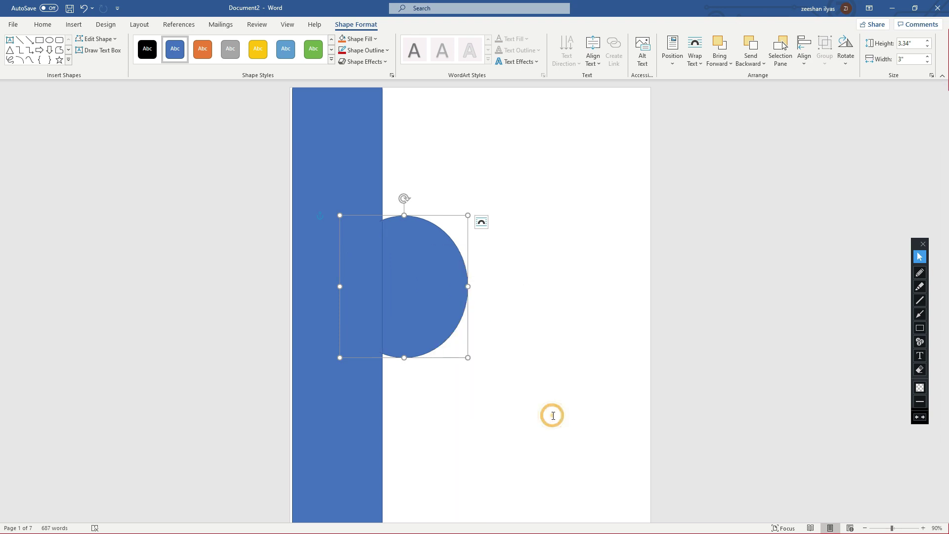
click(507, 388)
click(360, 274)
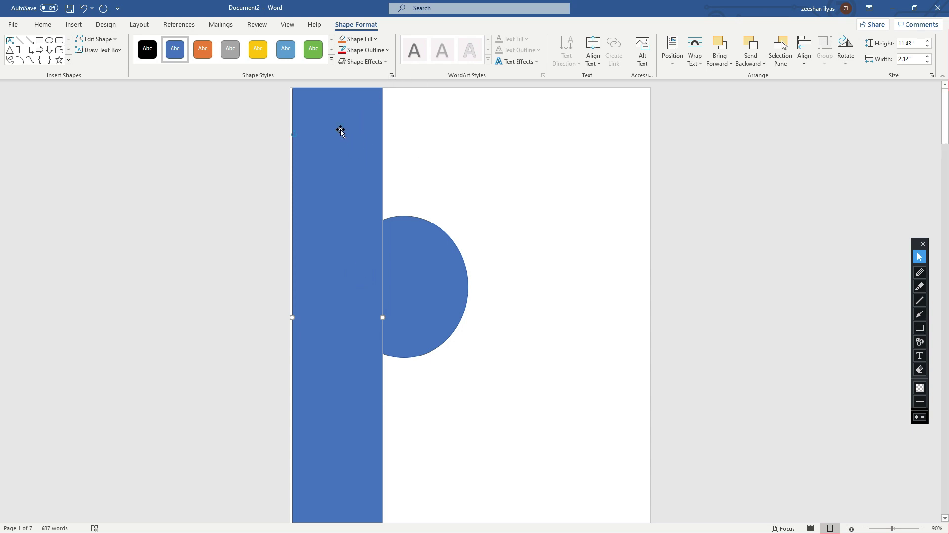
- Fill the tall bar with green and remove its outline
click(357, 39)
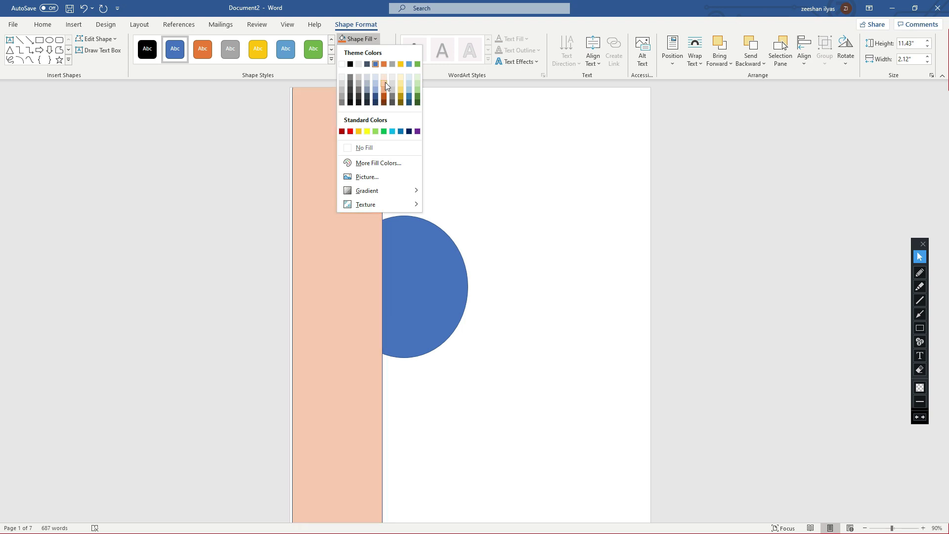
click(382, 131)
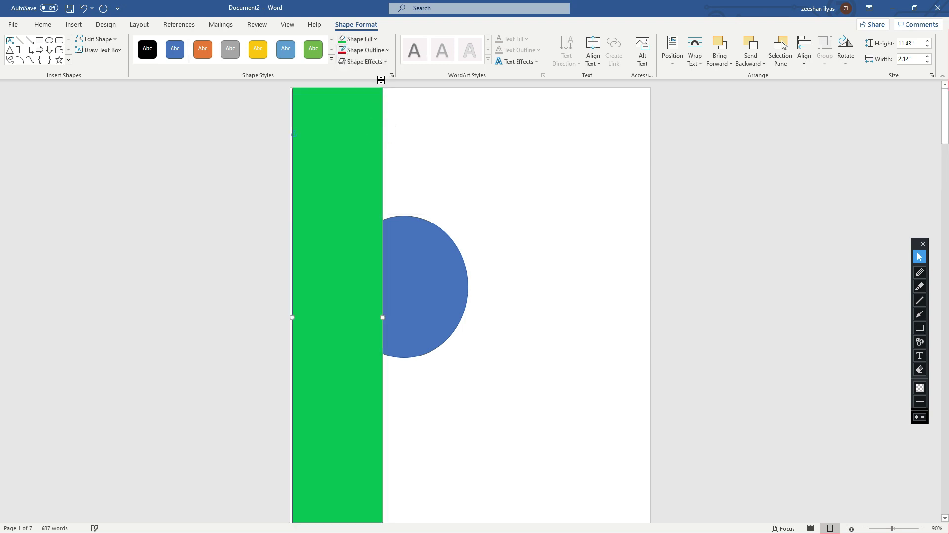
click(385, 51)
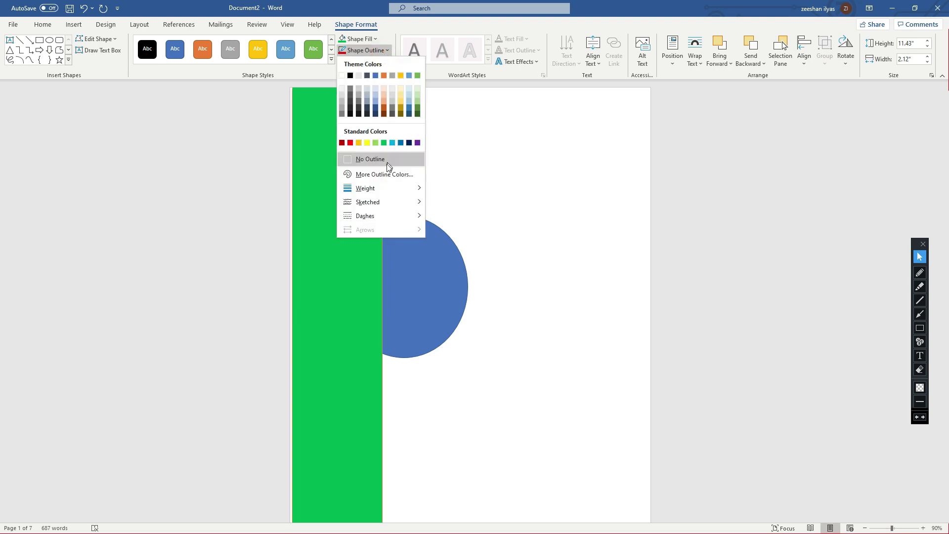
click(361, 159)
click(451, 191)
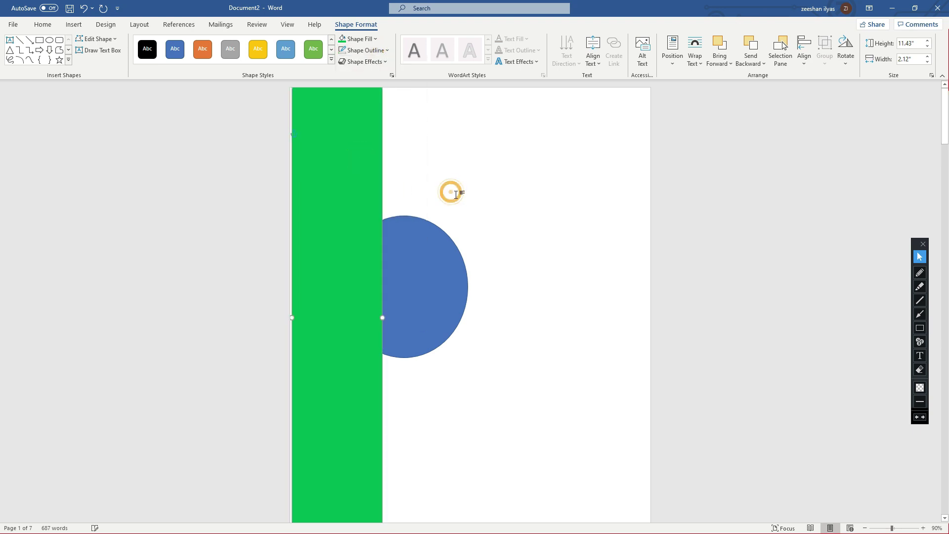
- Reposition the blue half-circle slightly lower along the green bar's right edge
click(433, 249)
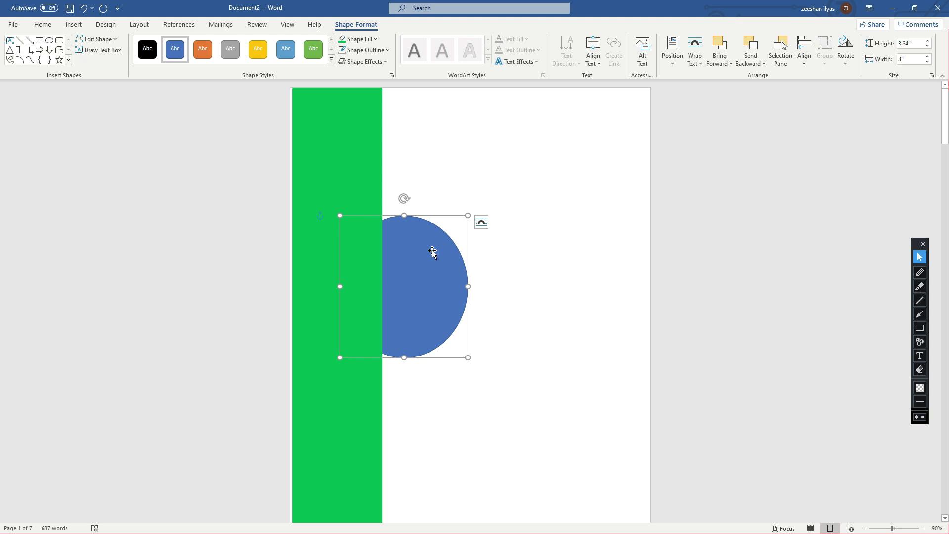
drag(447, 252, 408, 237)
click(526, 280)
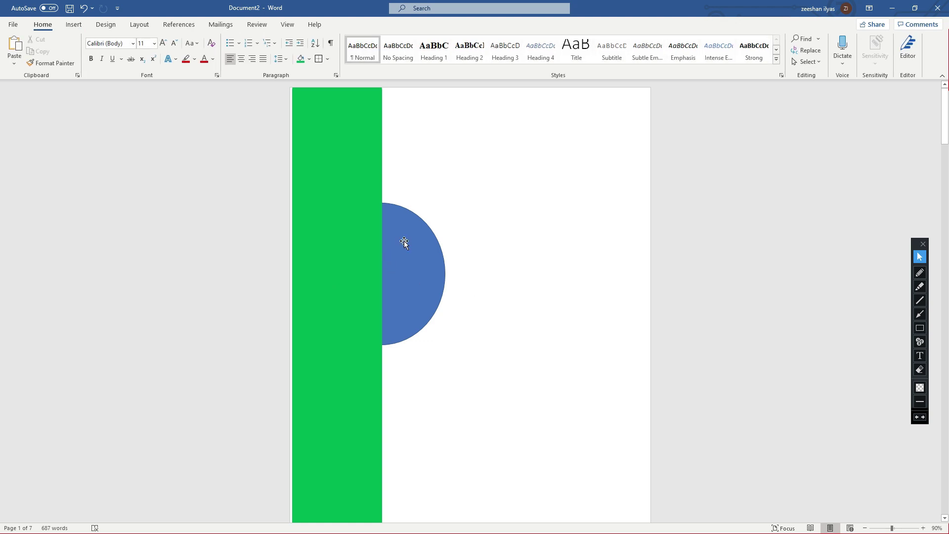
scroll(404, 242, down, 1)
drag(398, 247, 396, 142)
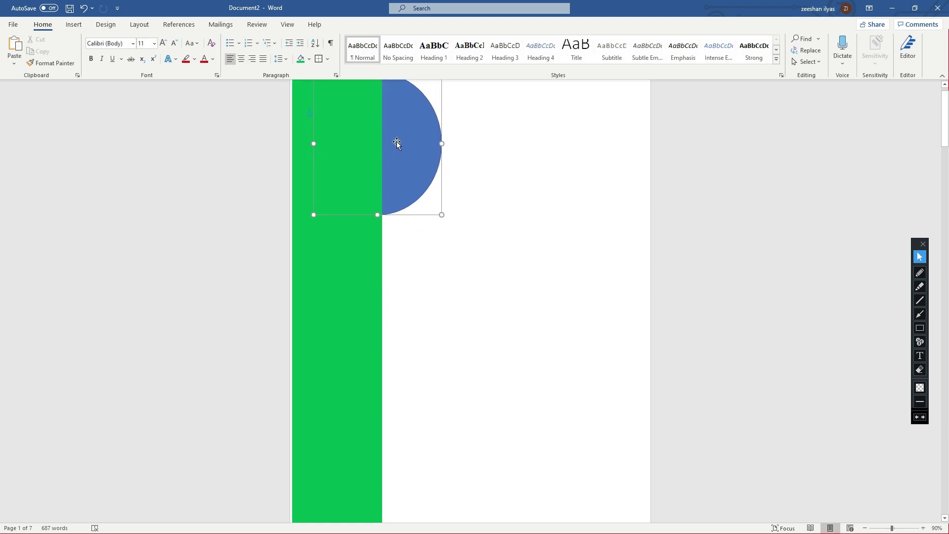
scroll(437, 236, up, 1)
drag(418, 268, 415, 307)
click(492, 307)
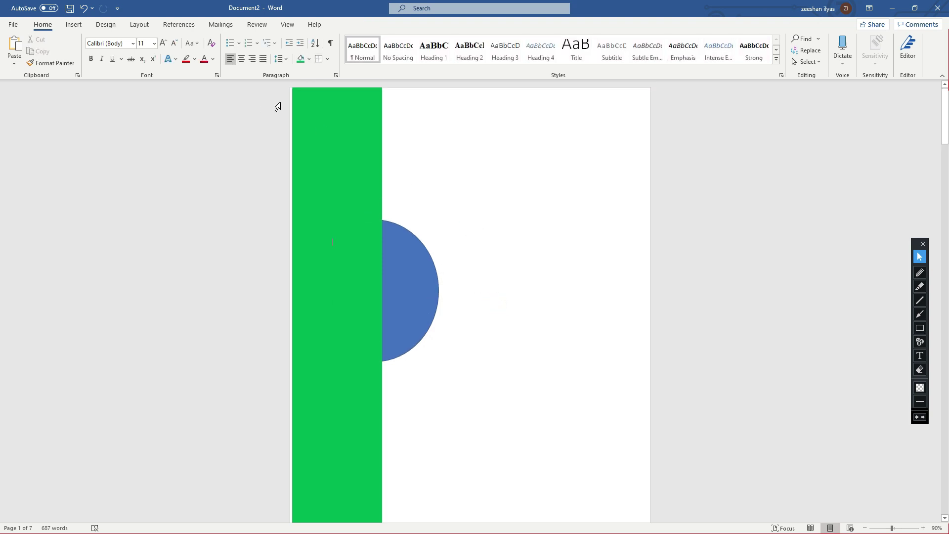
click(74, 24)
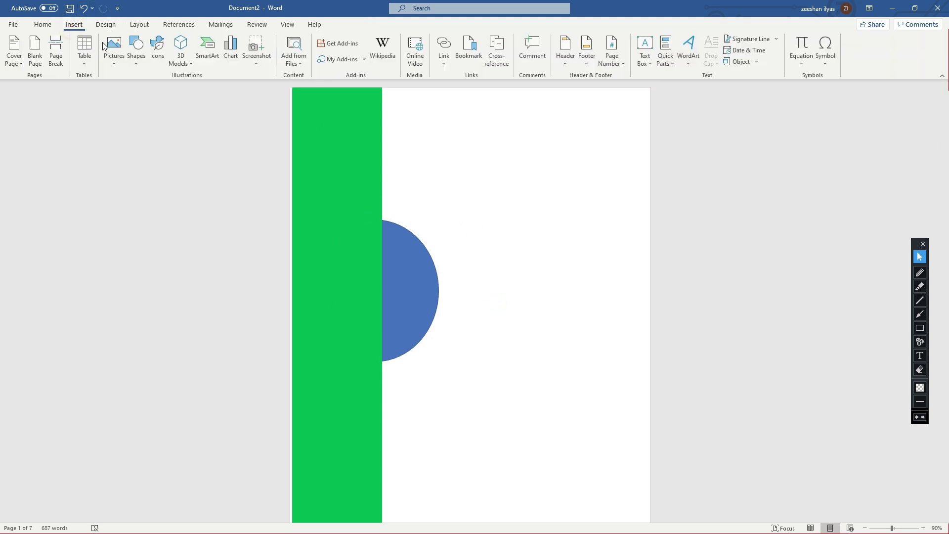
click(136, 58)
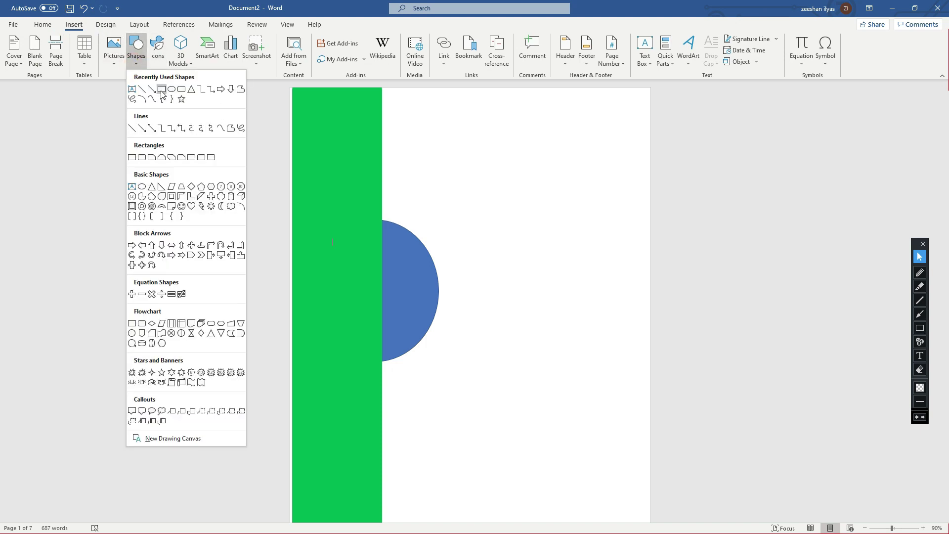
click(172, 187)
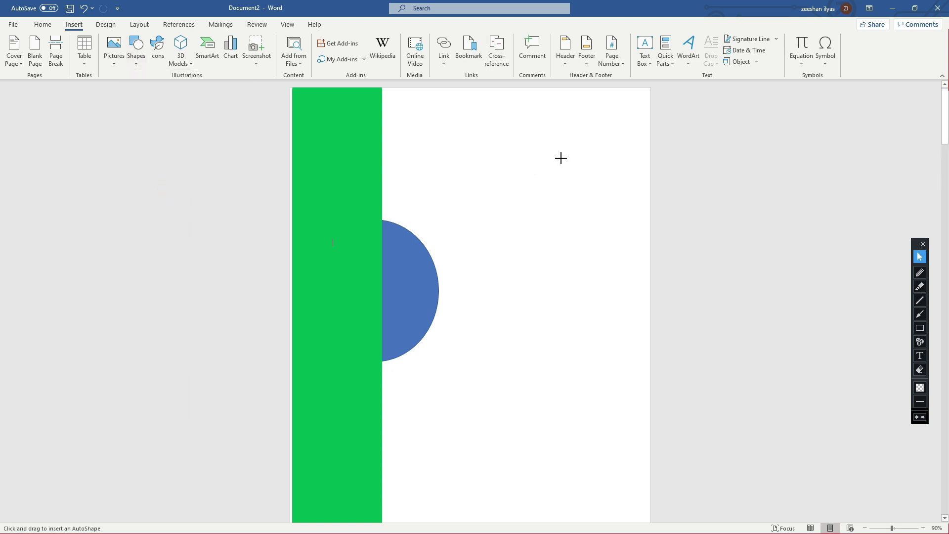
drag(573, 144, 657, 343)
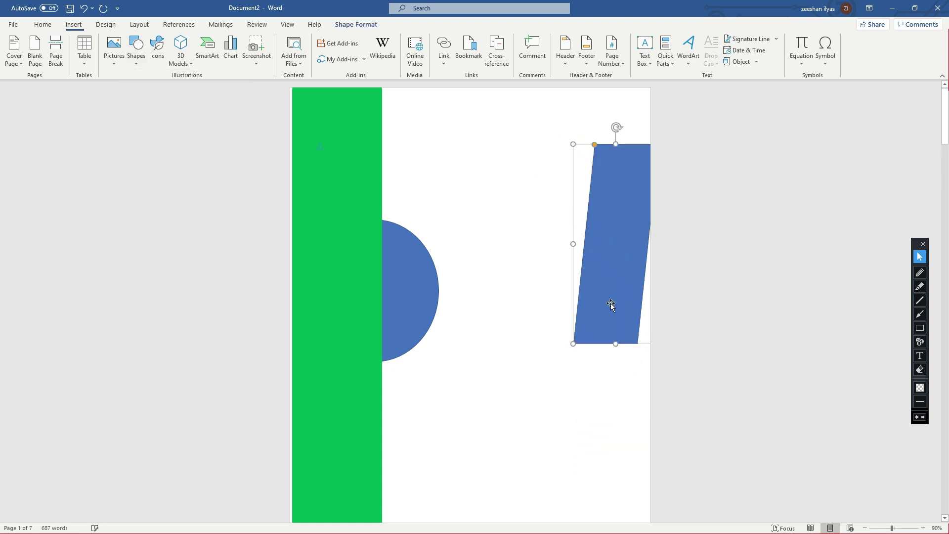
click(616, 297)
drag(601, 314, 602, 263)
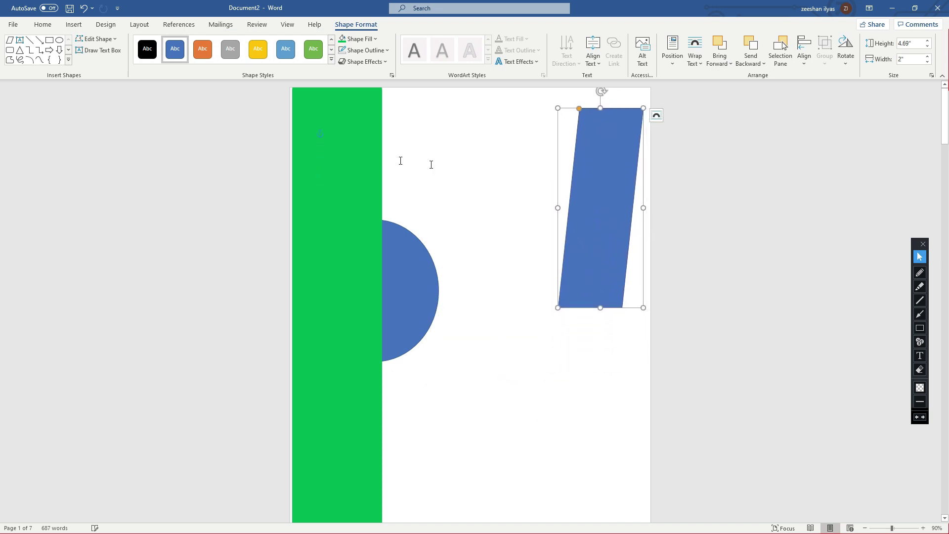
click(258, 49)
click(331, 59)
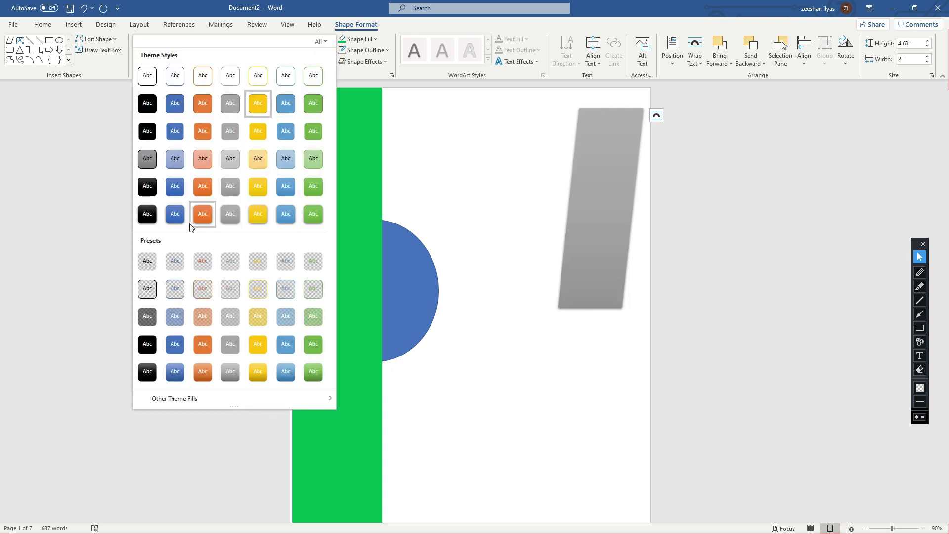
click(288, 163)
click(516, 309)
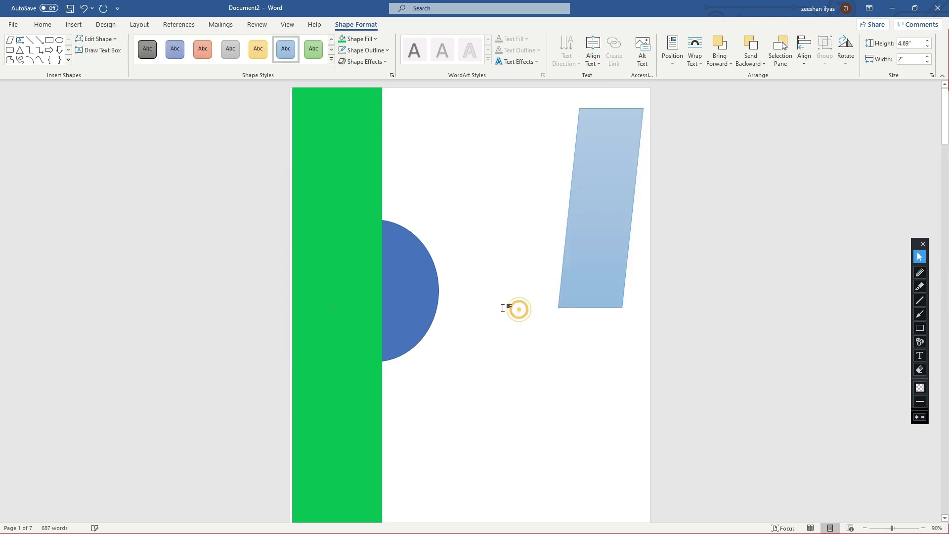
scroll(501, 306, down, 5)
scroll(501, 307, up, 5)
drag(579, 264, 487, 328)
key(Delete)
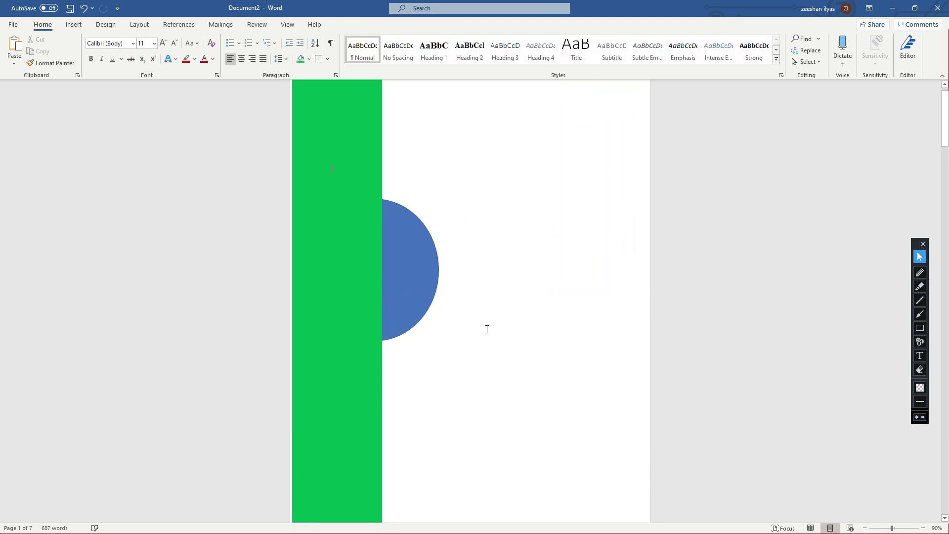
scroll(447, 316, up, 1)
click(360, 238)
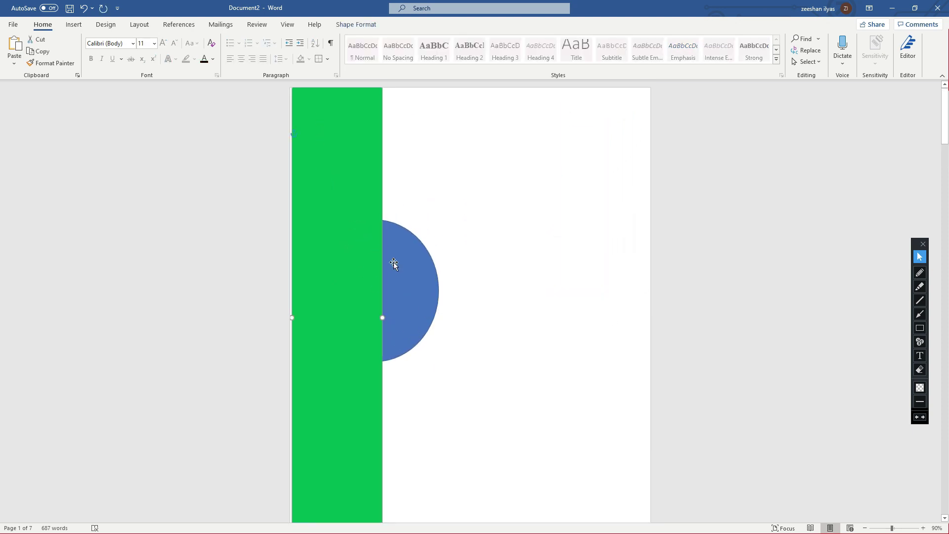
- Draw a pie shape on the page beside the green bar
click(73, 24)
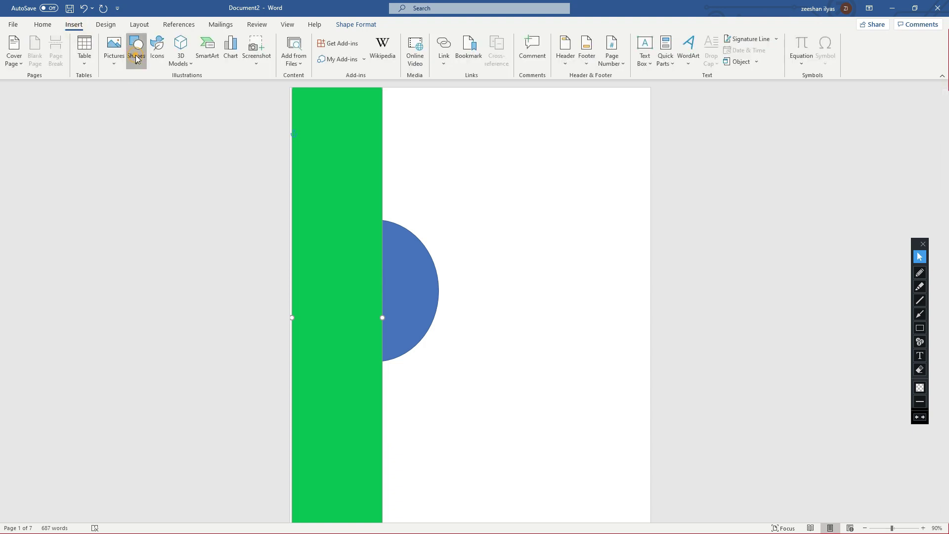
click(136, 49)
click(197, 94)
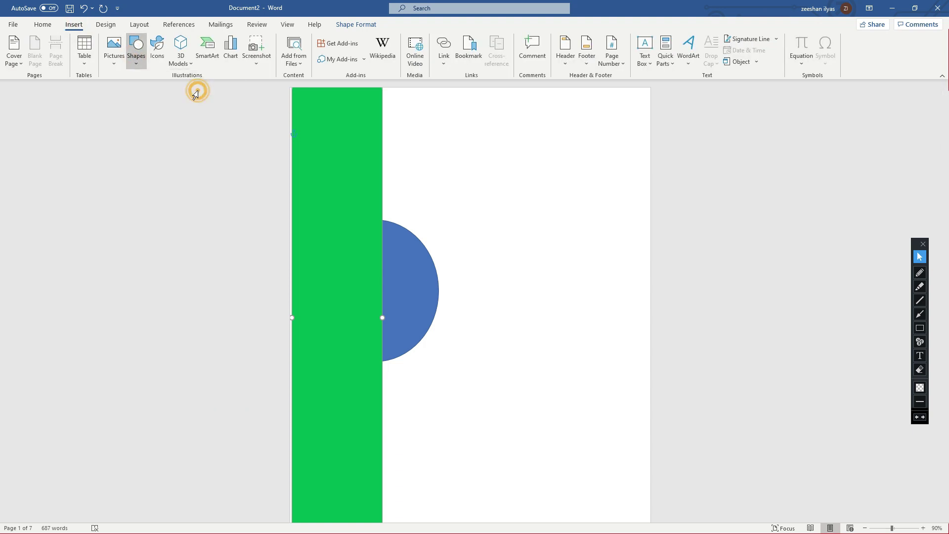
click(134, 64)
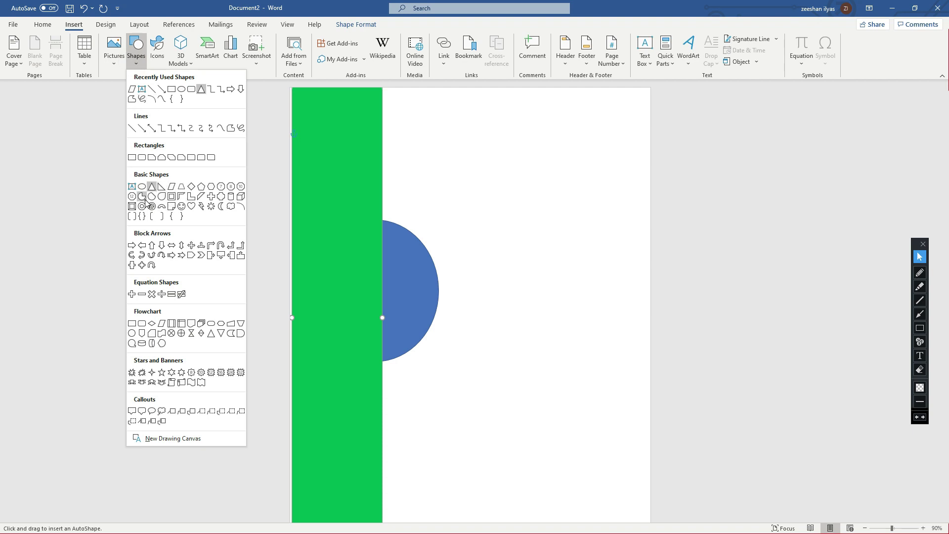
click(145, 199)
drag(466, 155, 637, 326)
drag(578, 282, 573, 240)
- Delete the half-circle, then give the pie a pale blue fill and no outline
click(413, 311)
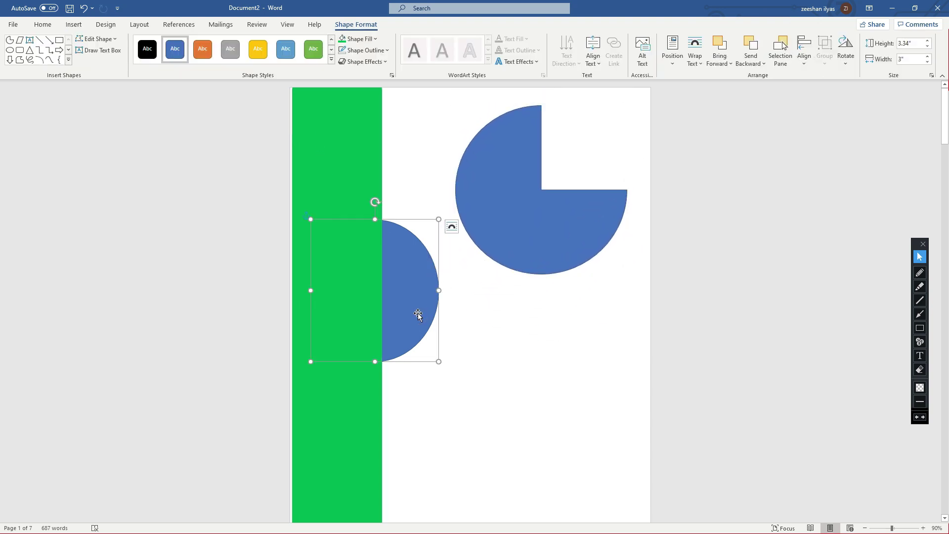
key(Delete)
click(518, 323)
click(518, 234)
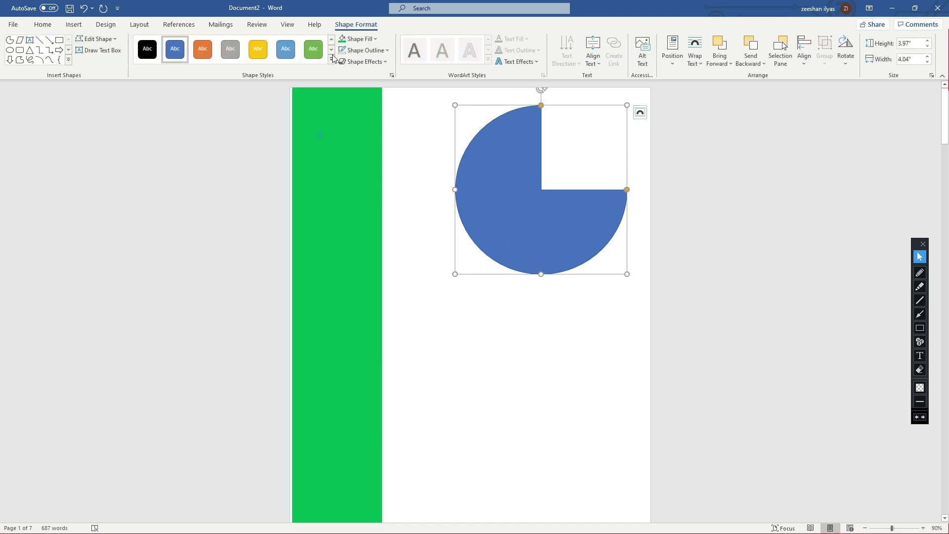
click(386, 50)
click(358, 39)
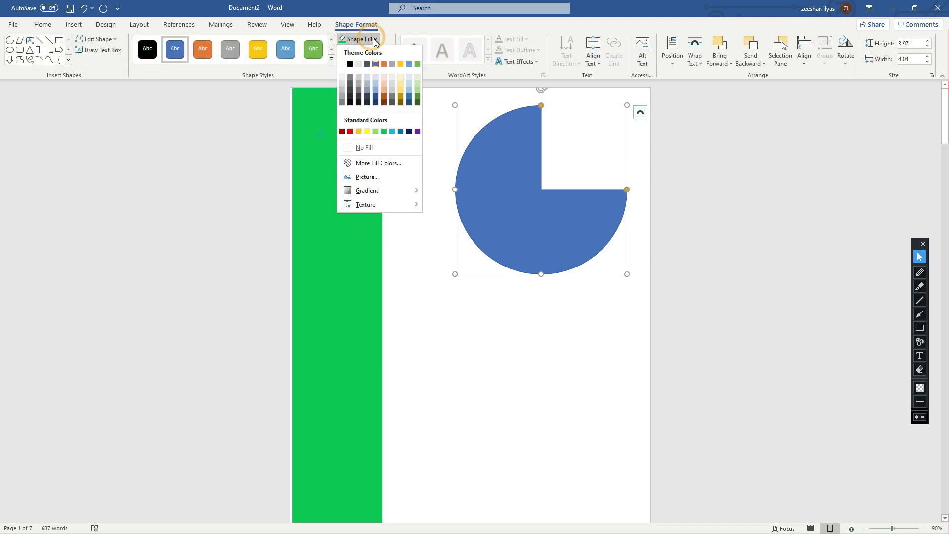
click(373, 76)
click(387, 50)
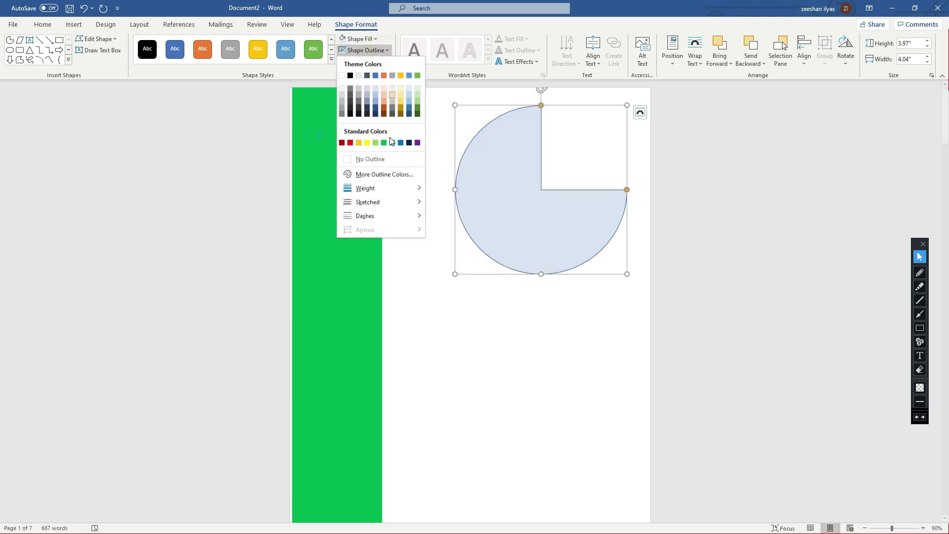
click(381, 156)
click(501, 342)
- Scroll down to page 2 and place the insertion point there
scroll(502, 336, down, 1)
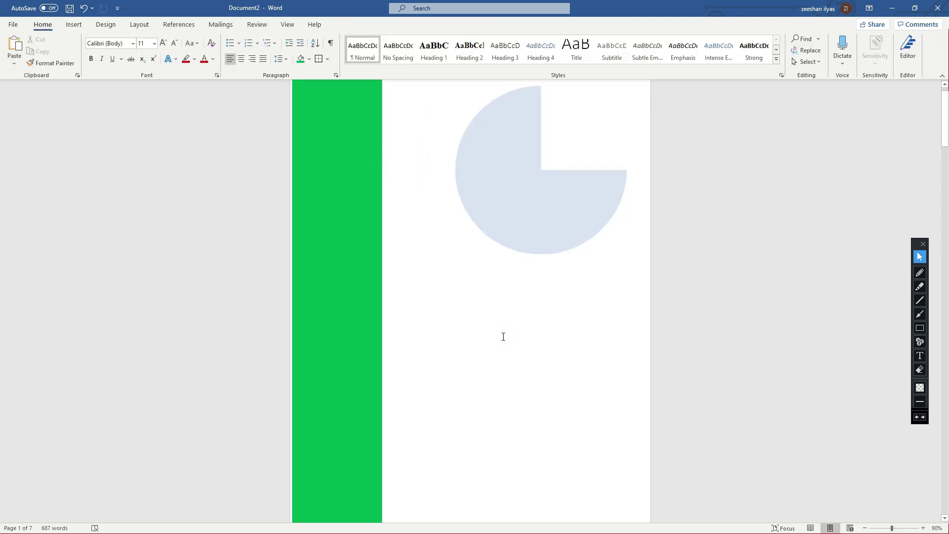
scroll(481, 276, down, 5)
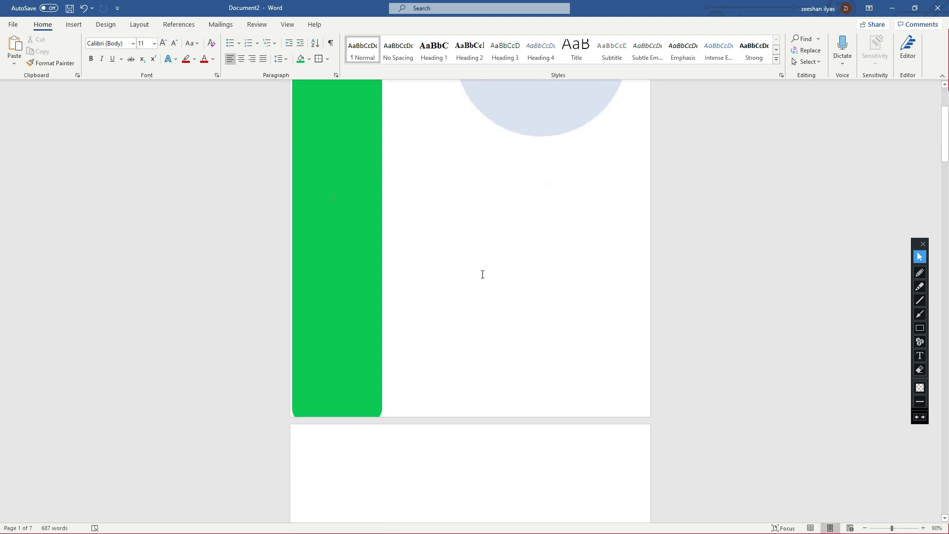
scroll(483, 273, up, 6)
scroll(486, 286, down, 1)
click(486, 297)
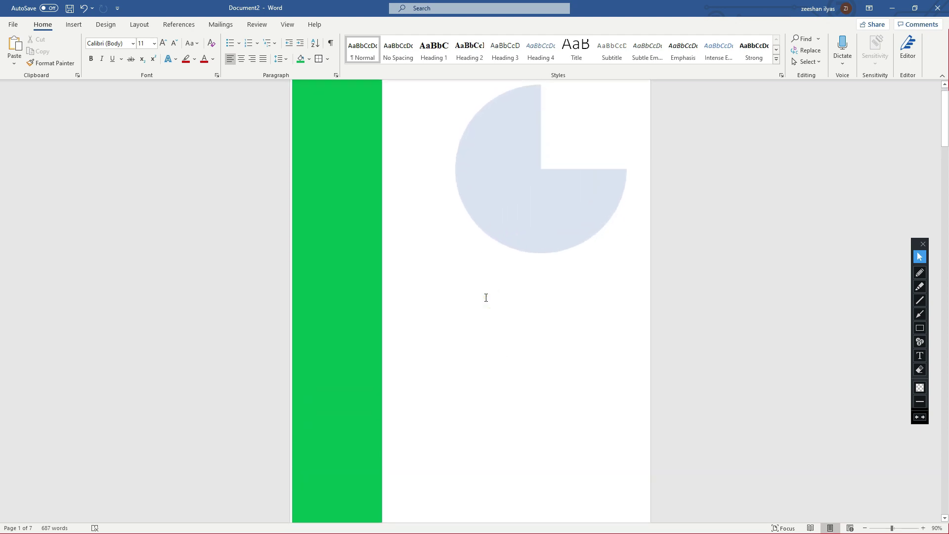
scroll(407, 277, up, 1)
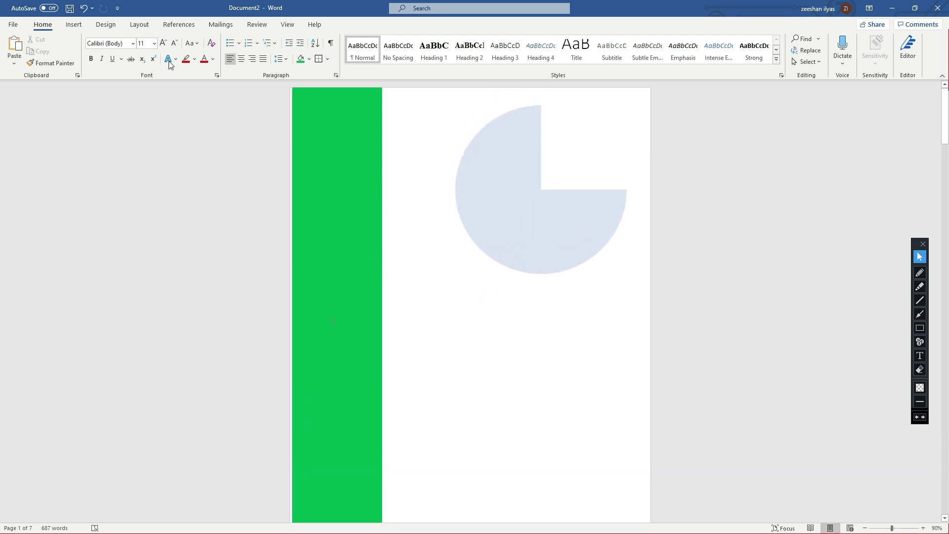
click(75, 24)
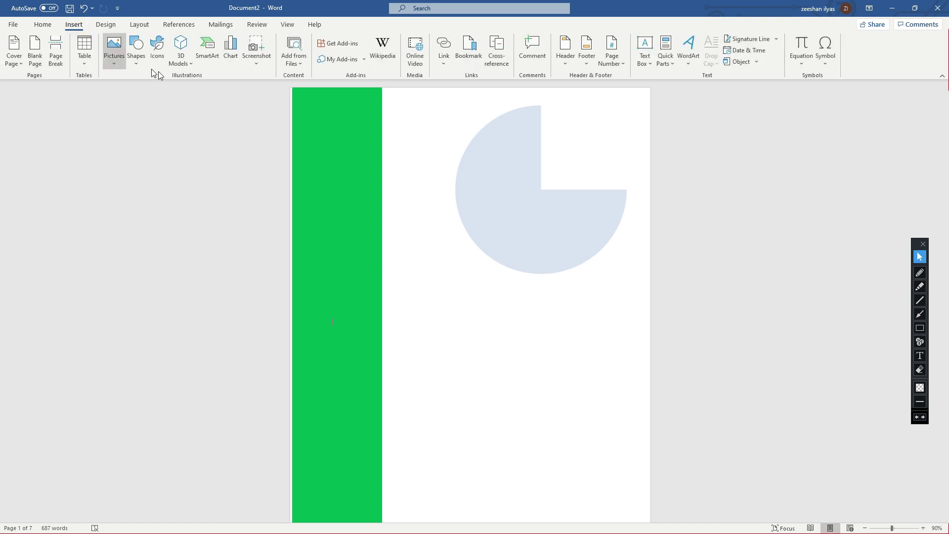
scroll(195, 142, down, 8)
scroll(341, 324, down, 2)
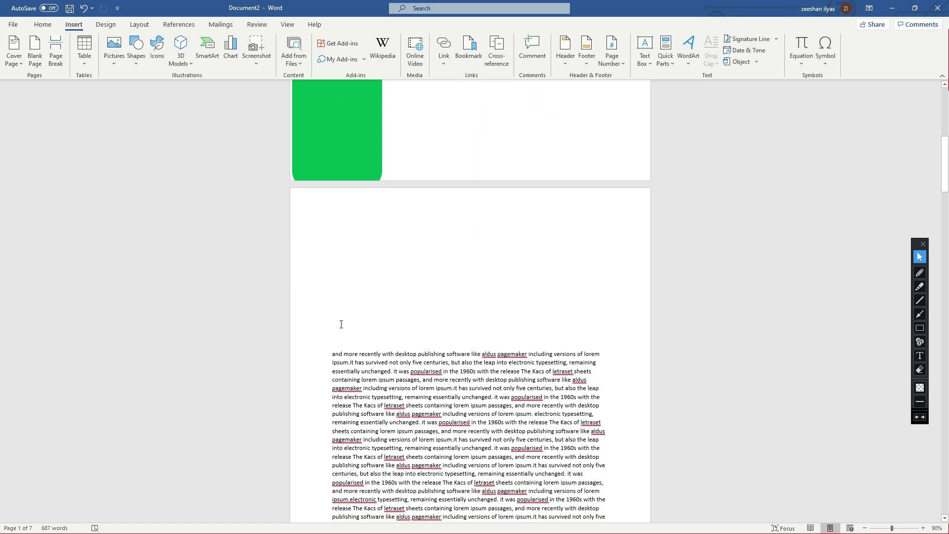
- Zoom to 140% and draw a small oval near the top of page 2
click(922, 528)
click(922, 528)
click(923, 529)
click(922, 529)
click(922, 529)
click(374, 372)
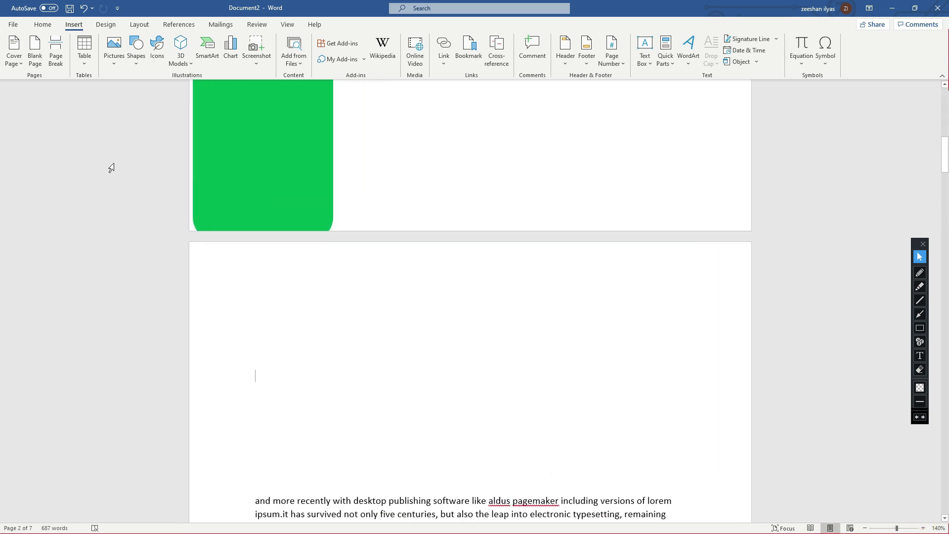
click(136, 50)
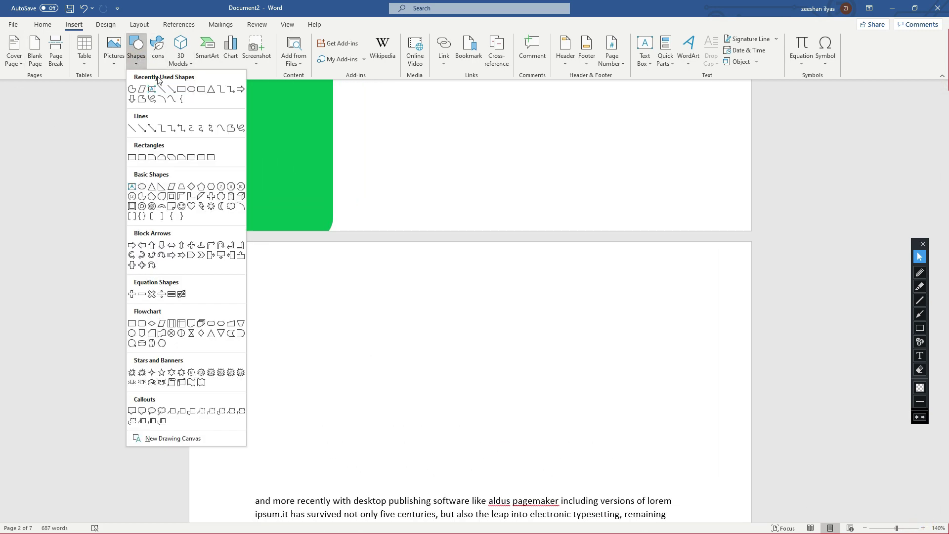
click(191, 90)
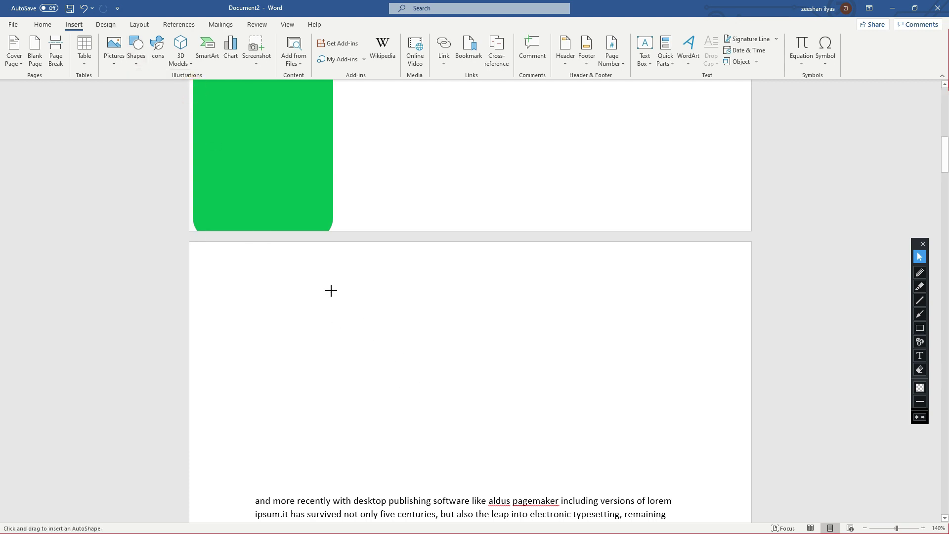
drag(353, 288, 387, 328)
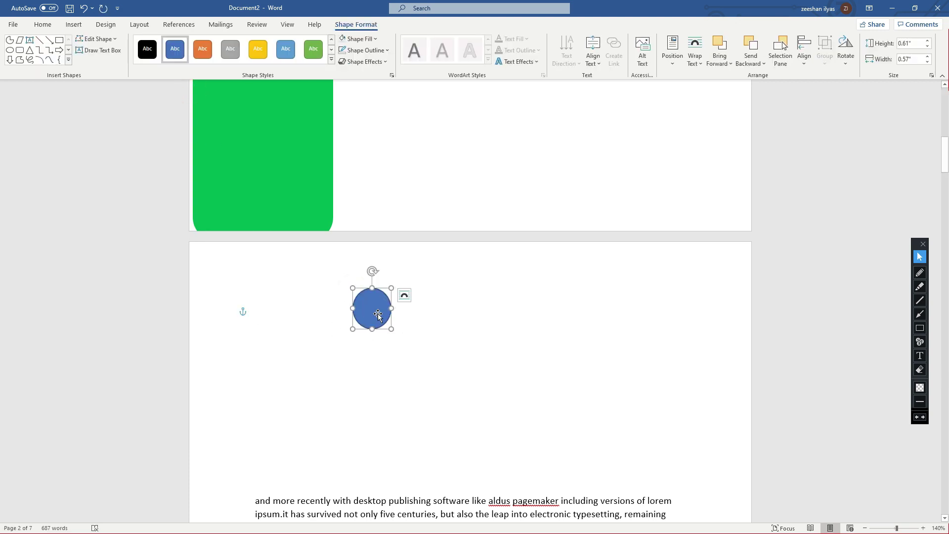
- Label the circle 'Start' and resize it so the word fits on one line
text(sdf sdf)
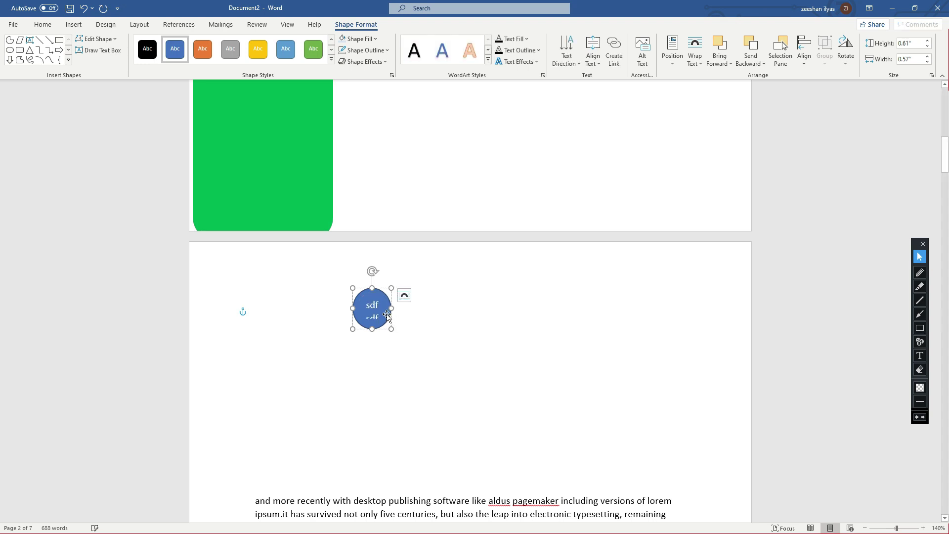
drag(392, 327, 368, 304)
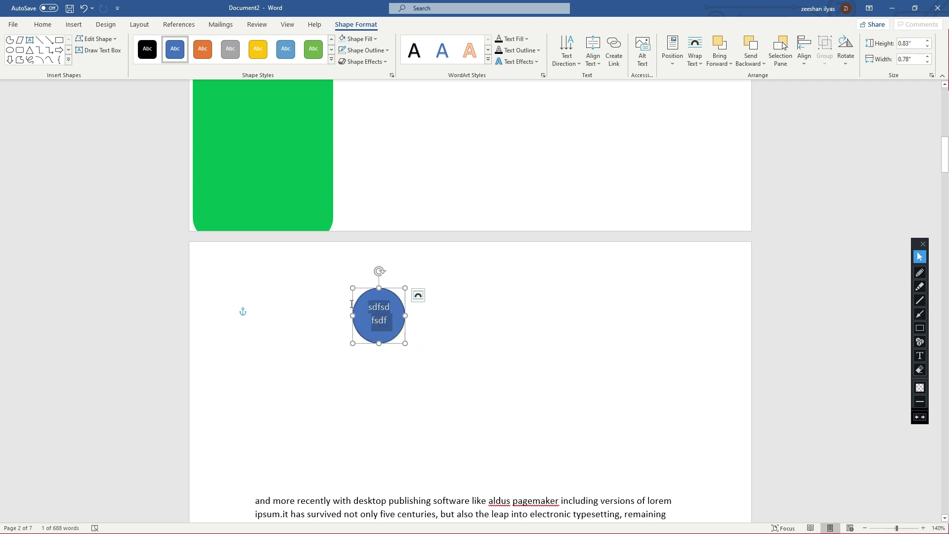
key(BackSpace)
text(Star)
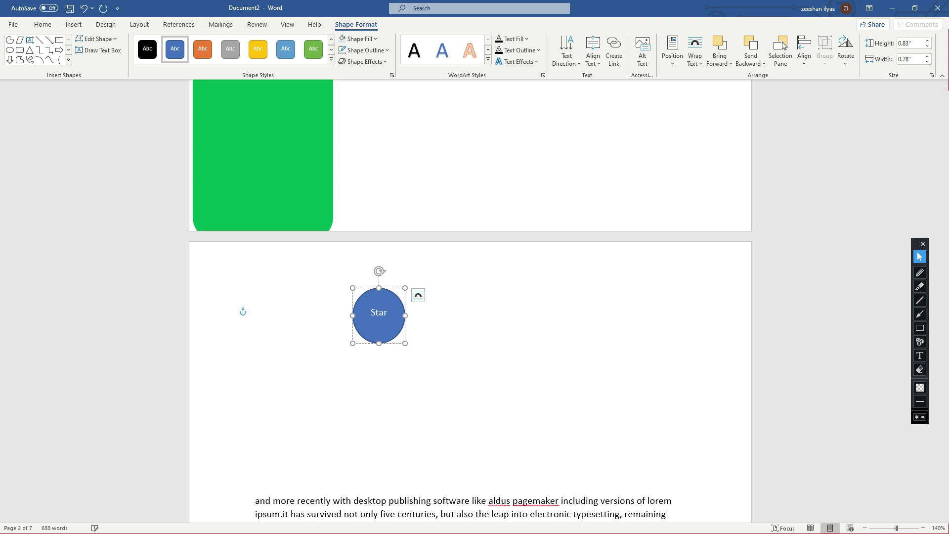
mouse_move(404, 343)
mouse_down()
mouse_move(398, 321)
mouse_move(392, 335)
mouse_up()
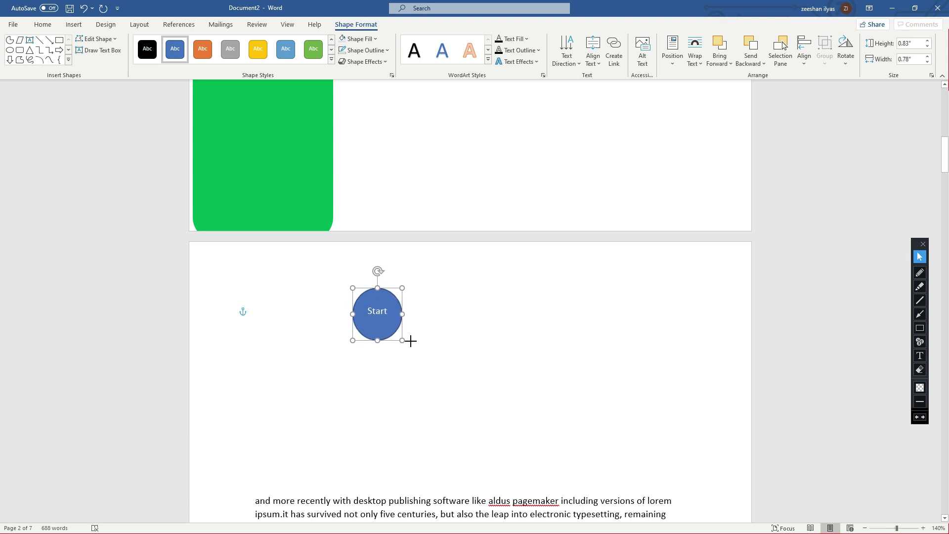
drag(410, 341, 406, 337)
drag(400, 337, 402, 335)
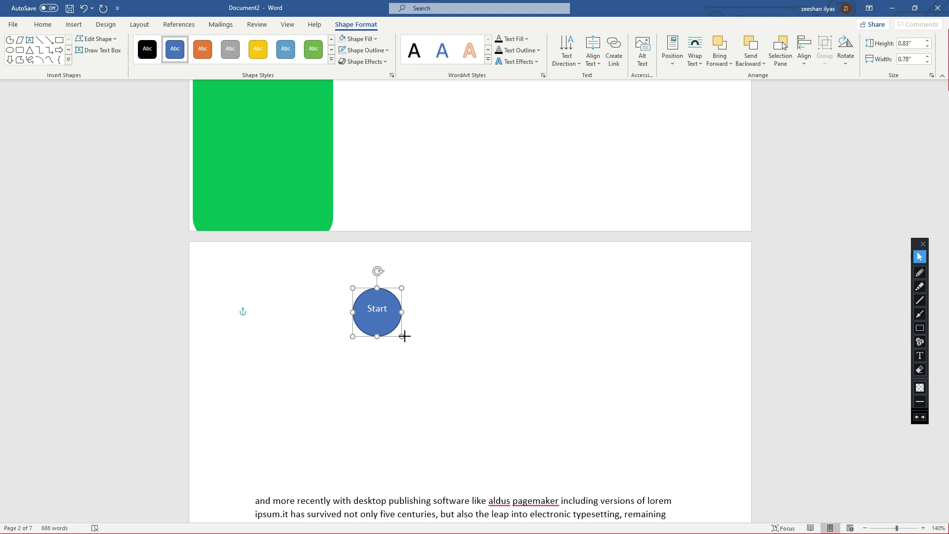
click(402, 346)
scroll(401, 349, down, 1)
scroll(401, 348, down, 1)
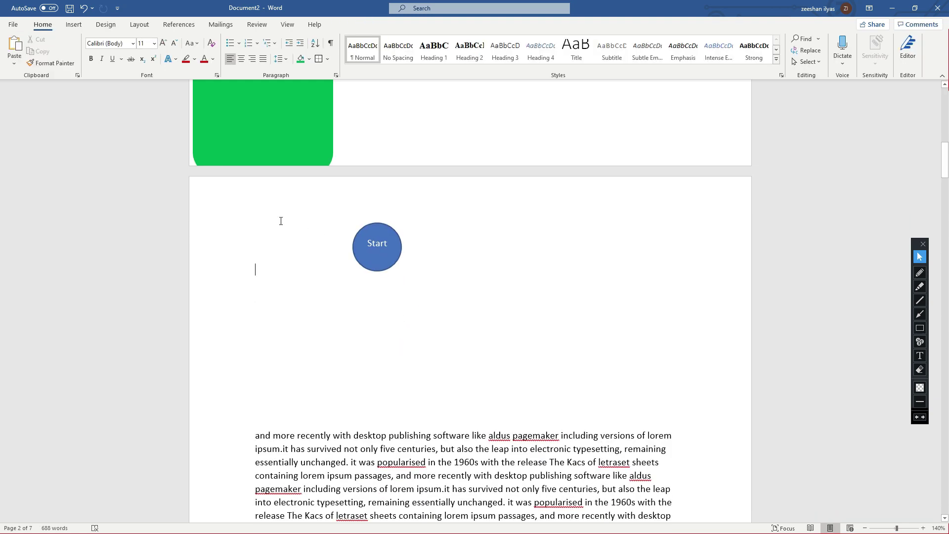
- Draw a rectangle just below the Start circle and label it 'A+b'
click(75, 24)
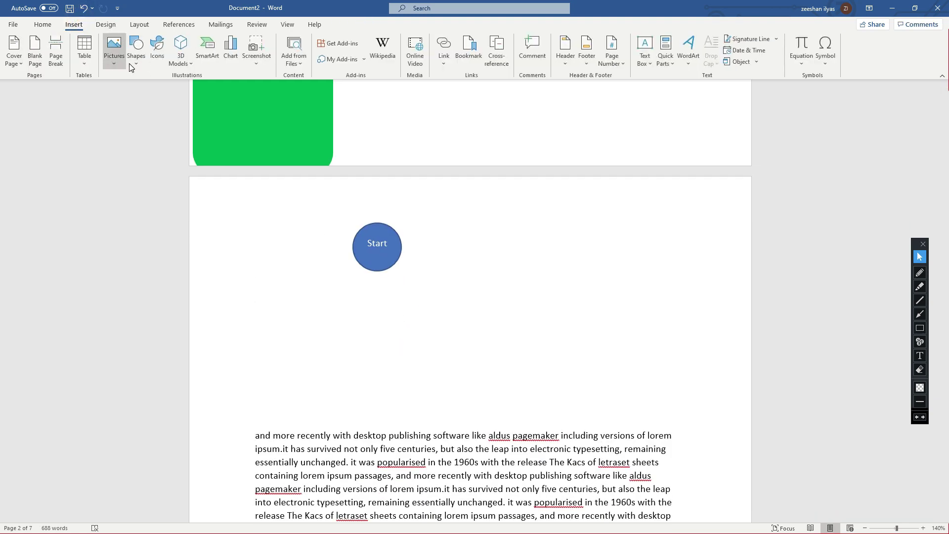
click(134, 59)
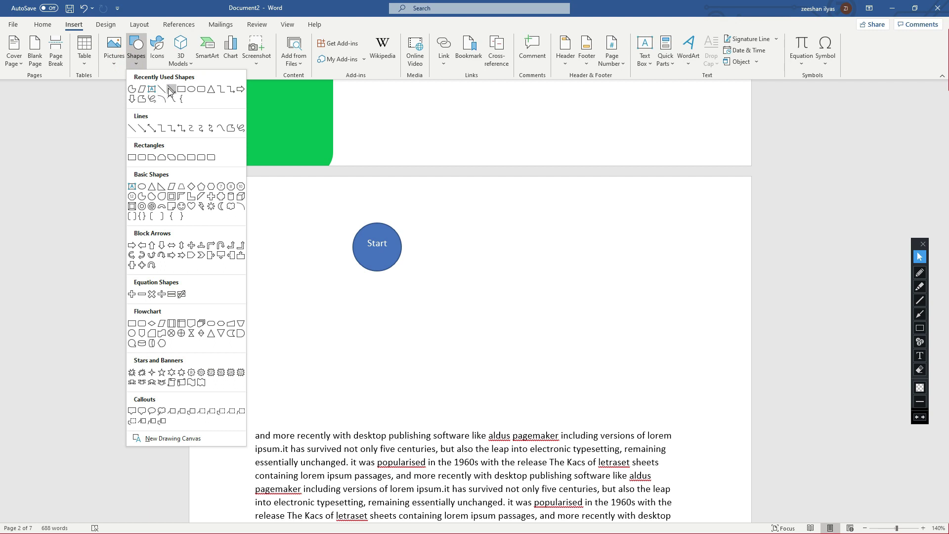
click(181, 90)
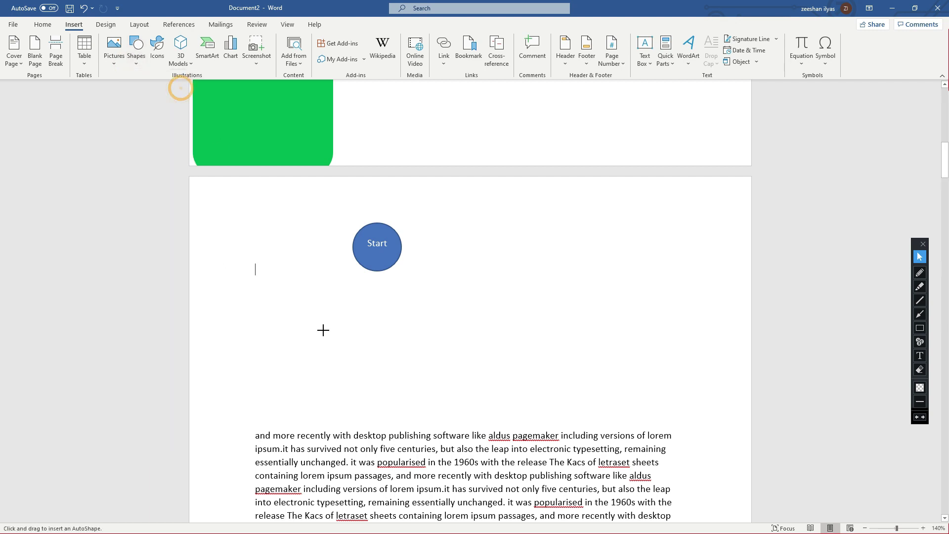
drag(345, 311, 440, 351)
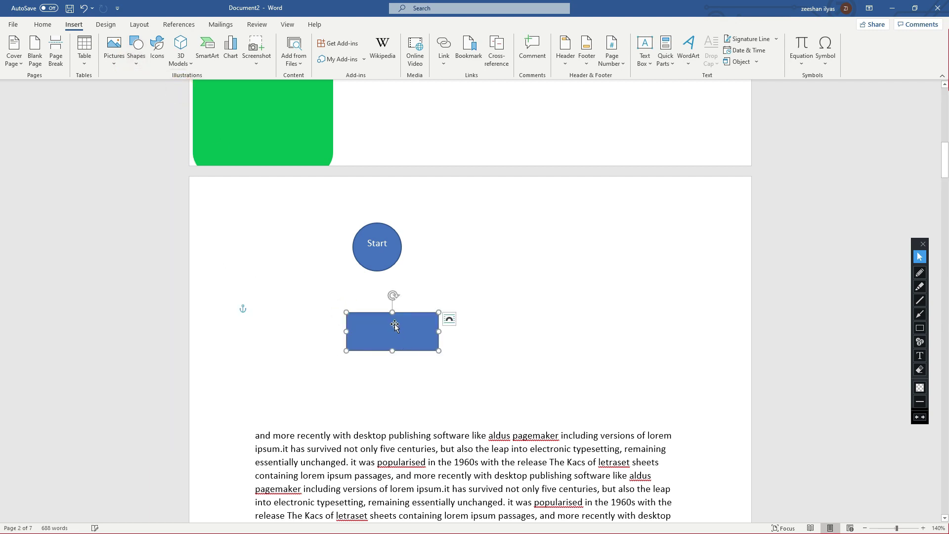
drag(392, 318, 379, 325)
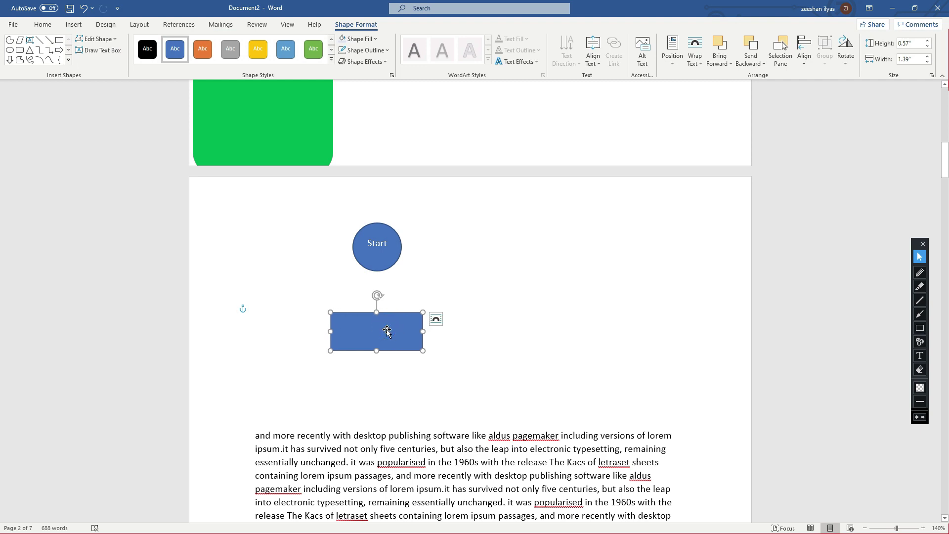
text(A+b)
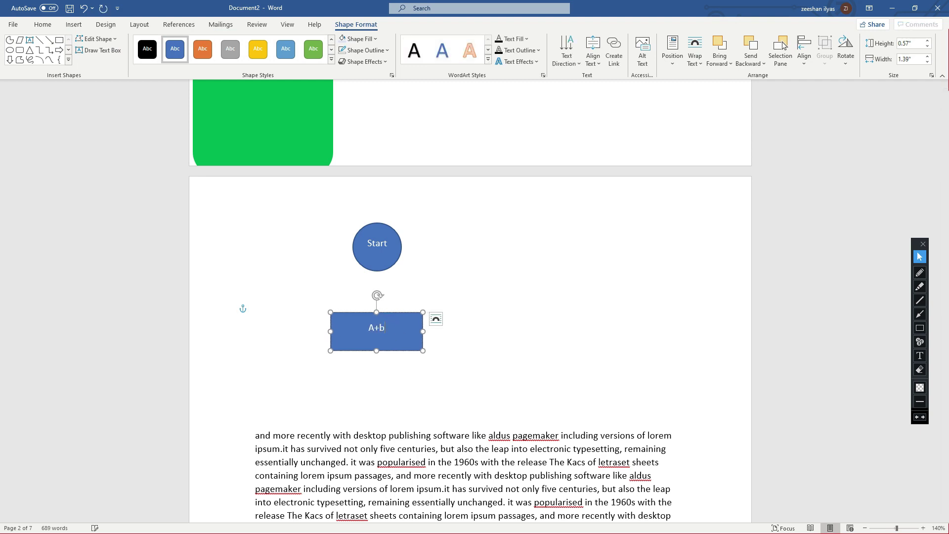
click(430, 275)
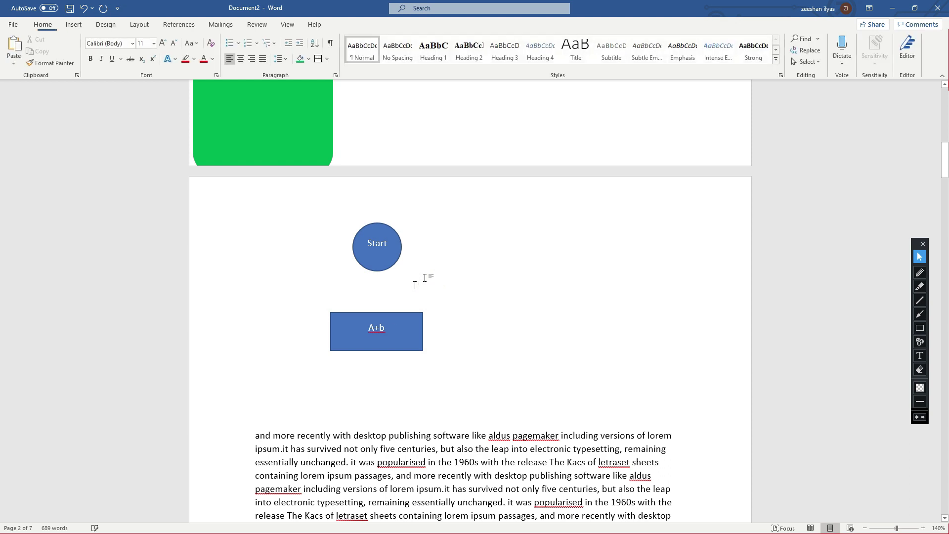
click(410, 310)
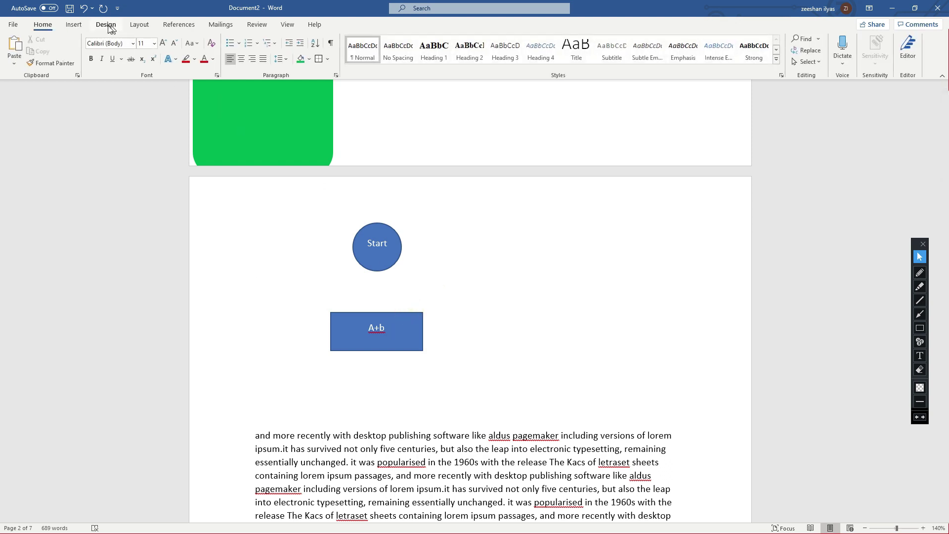
click(74, 24)
- Draw a straight arrow from the Start circle down to the A+b box
click(136, 52)
click(163, 94)
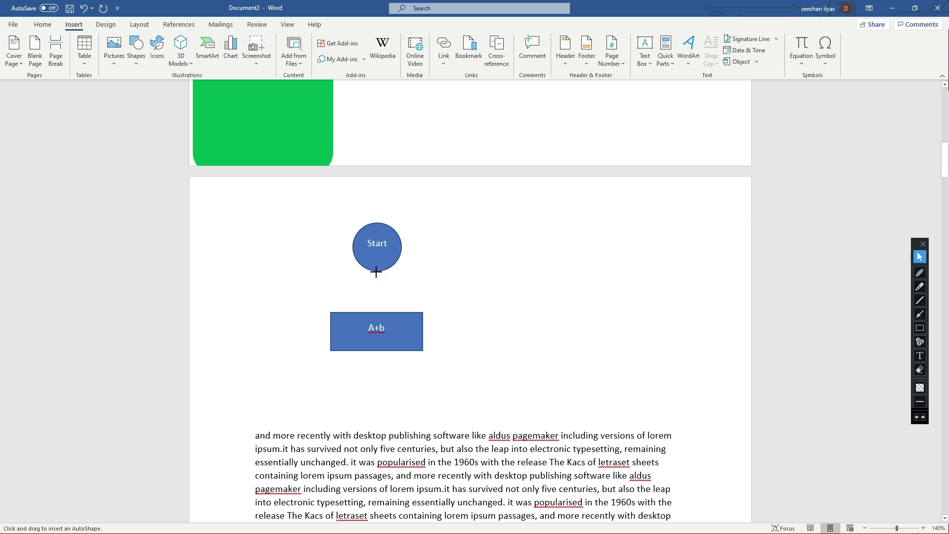
drag(376, 271, 443, 336)
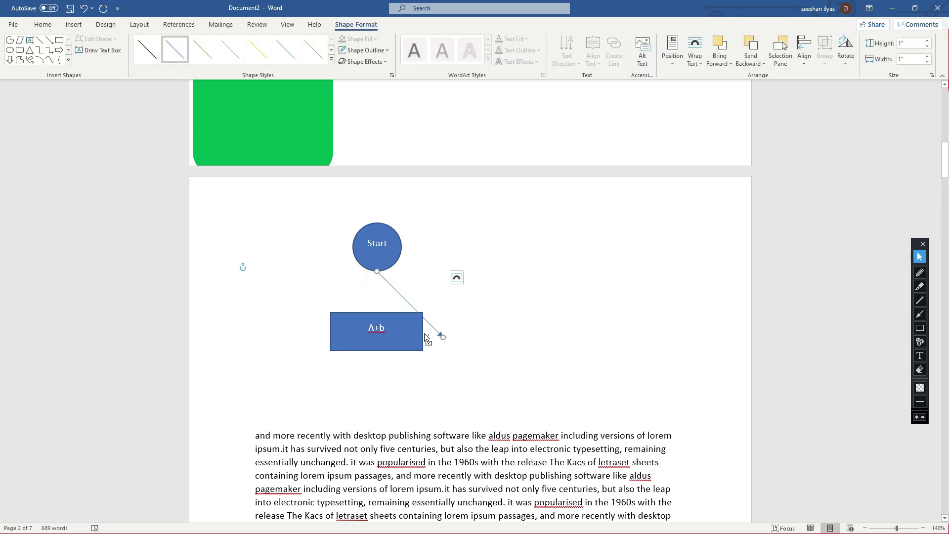
key(Delete)
click(74, 24)
click(113, 52)
click(135, 52)
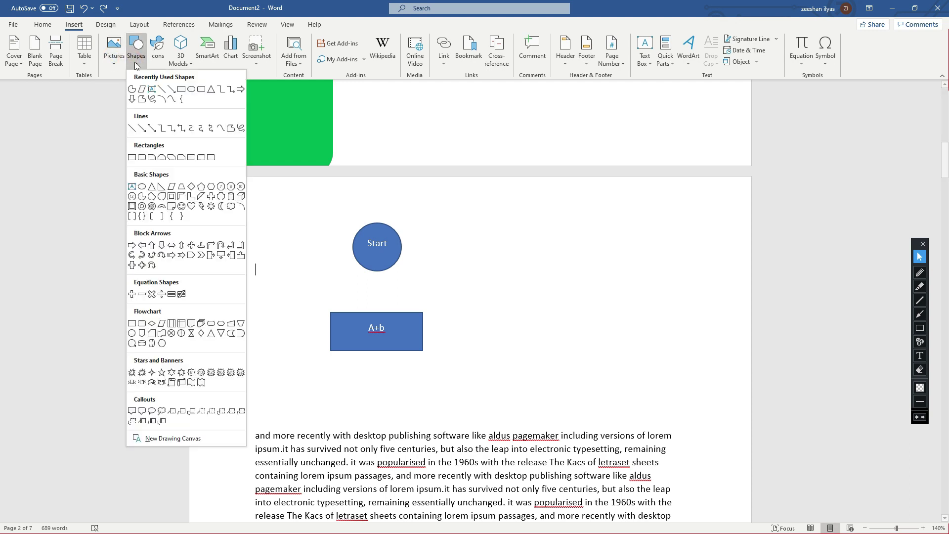
click(171, 89)
drag(379, 270, 379, 312)
- Nudge the A+b box and Start circle slightly right to align with the arrow
click(440, 371)
click(405, 323)
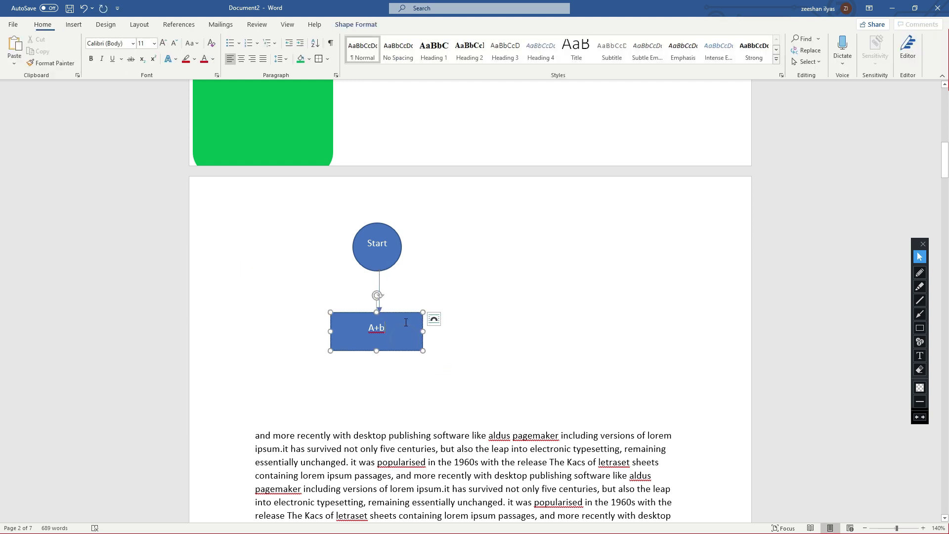
drag(401, 317, 405, 316)
click(399, 288)
click(397, 254)
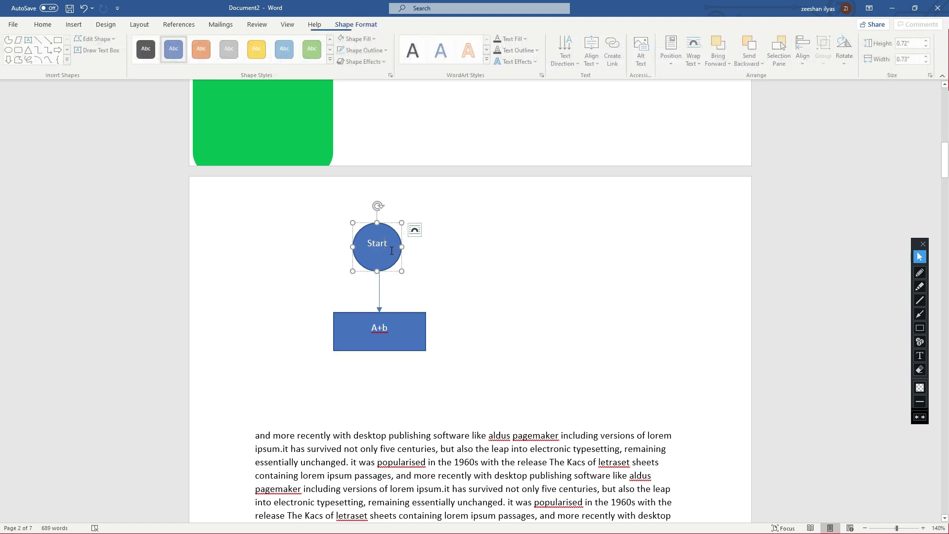
drag(398, 242, 400, 242)
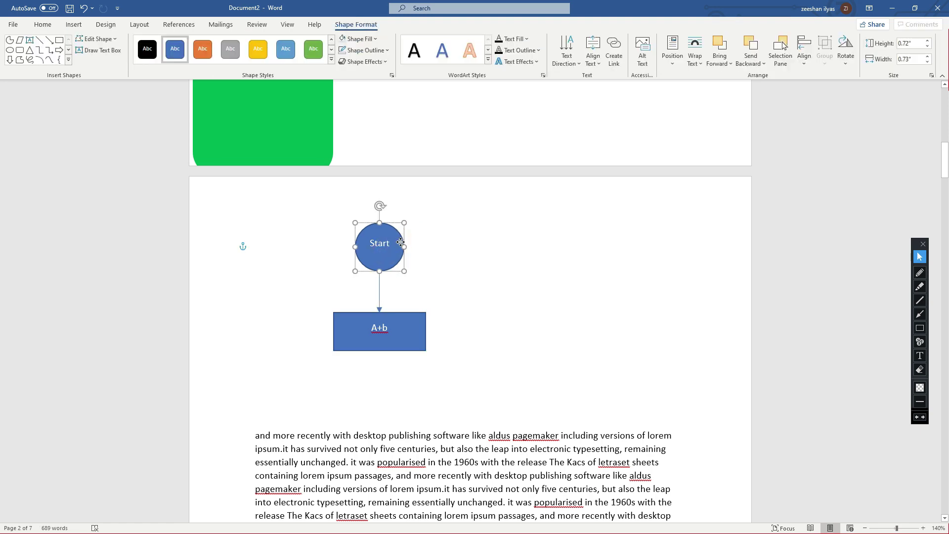
click(501, 282)
scroll(445, 311, down, 1)
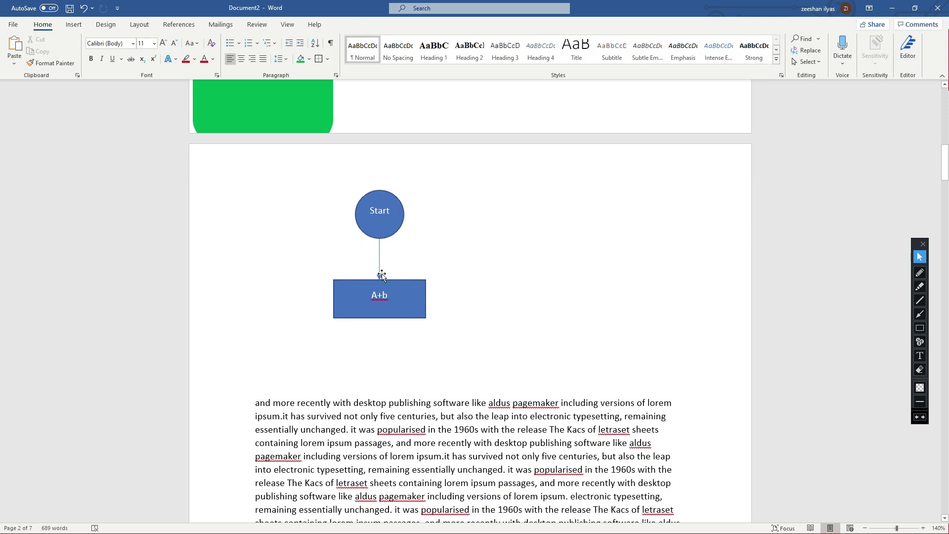
- Set the arrow's outline weight to 2¼ pt
click(380, 274)
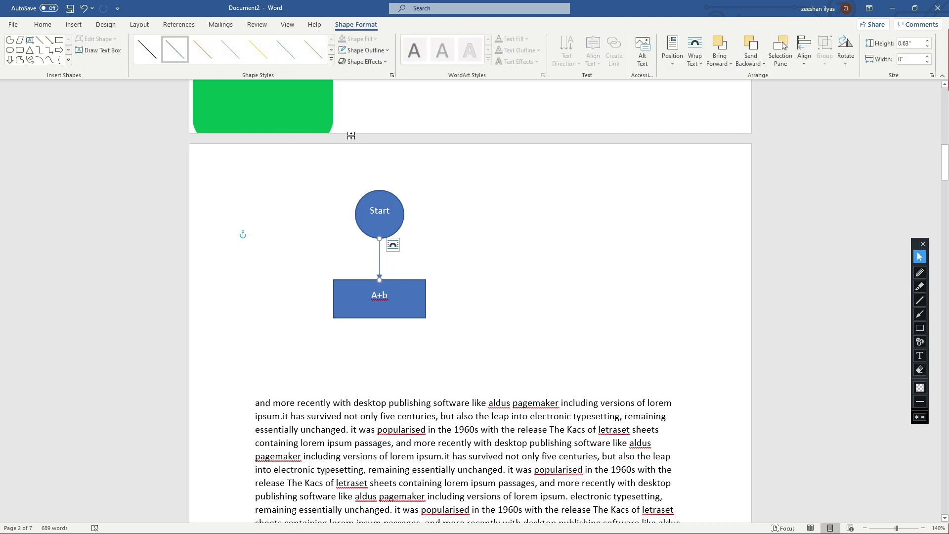
click(389, 52)
mouse_move(366, 188)
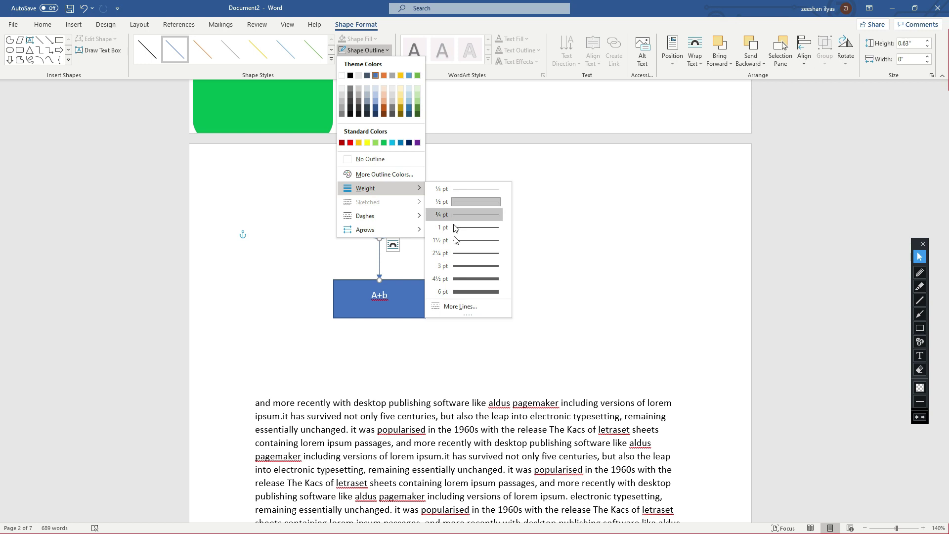
click(461, 260)
click(434, 259)
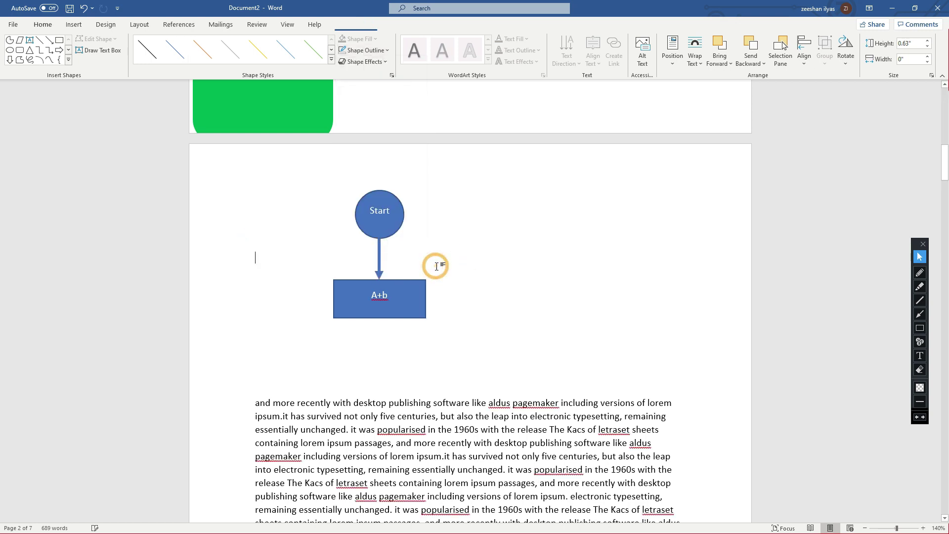
click(398, 296)
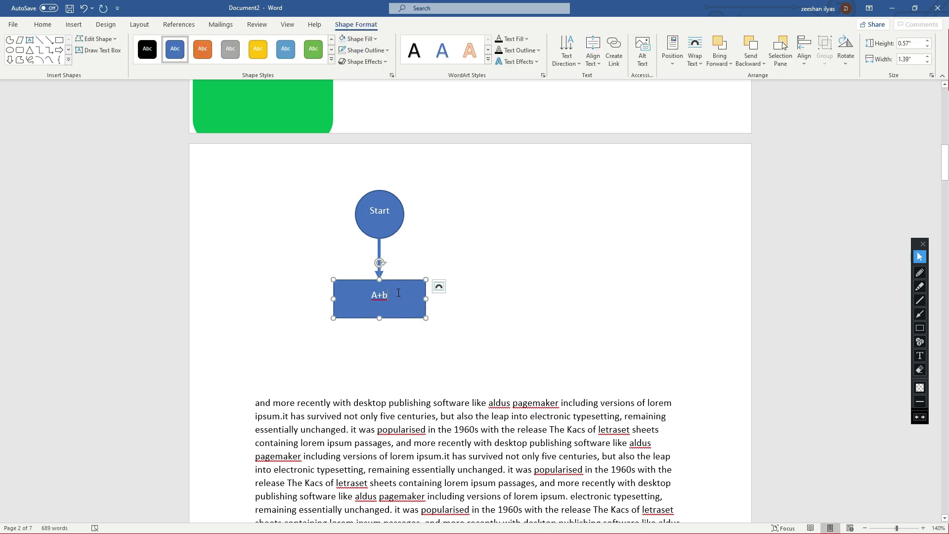
click(399, 276)
click(512, 275)
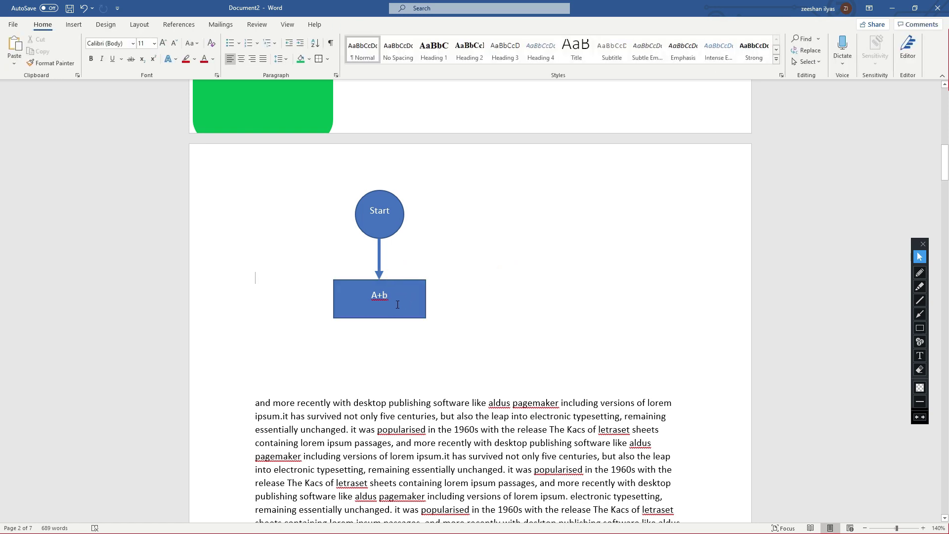
scroll(376, 297, down, 1)
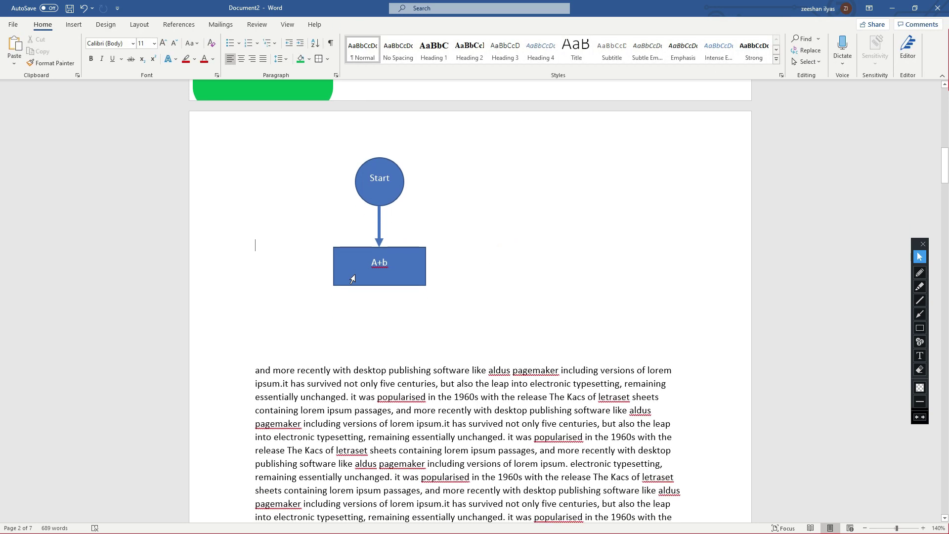
click(75, 25)
- Draw an elbow arrow connector from the A+b box's right side up to the Start circle's level
click(136, 59)
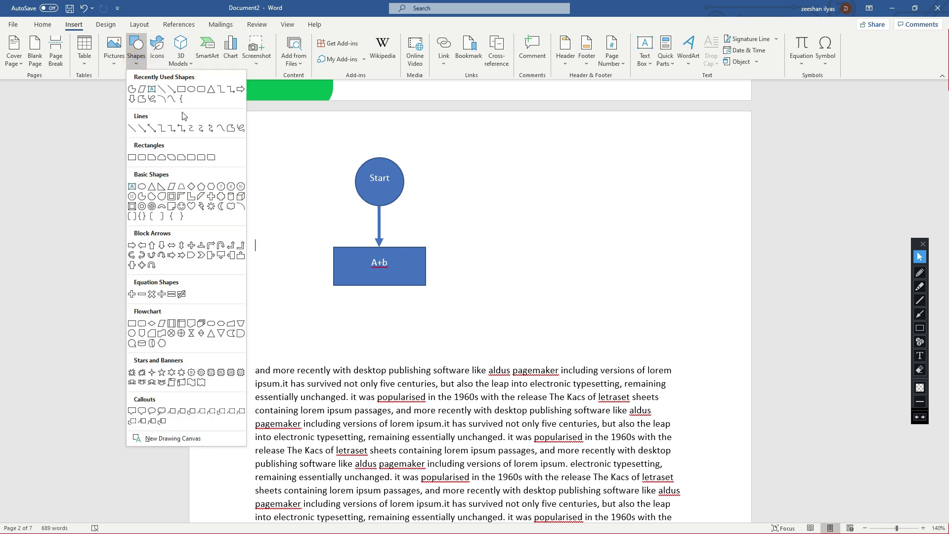
click(232, 91)
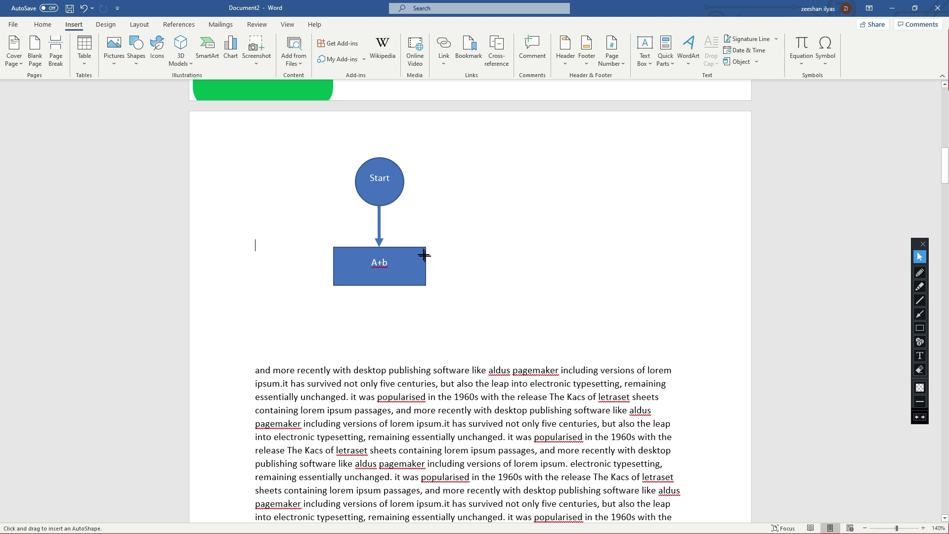
drag(425, 267, 447, 266)
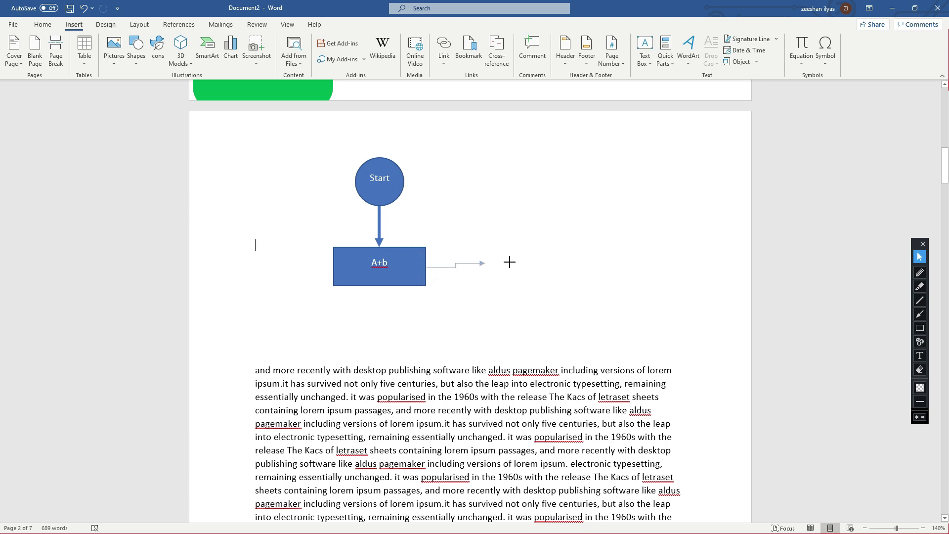
drag(541, 262, 525, 187)
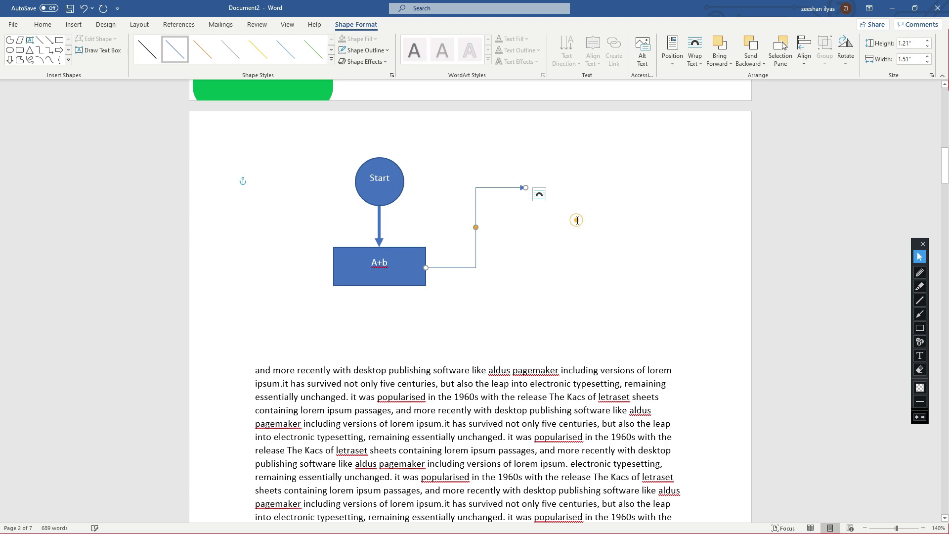
click(577, 220)
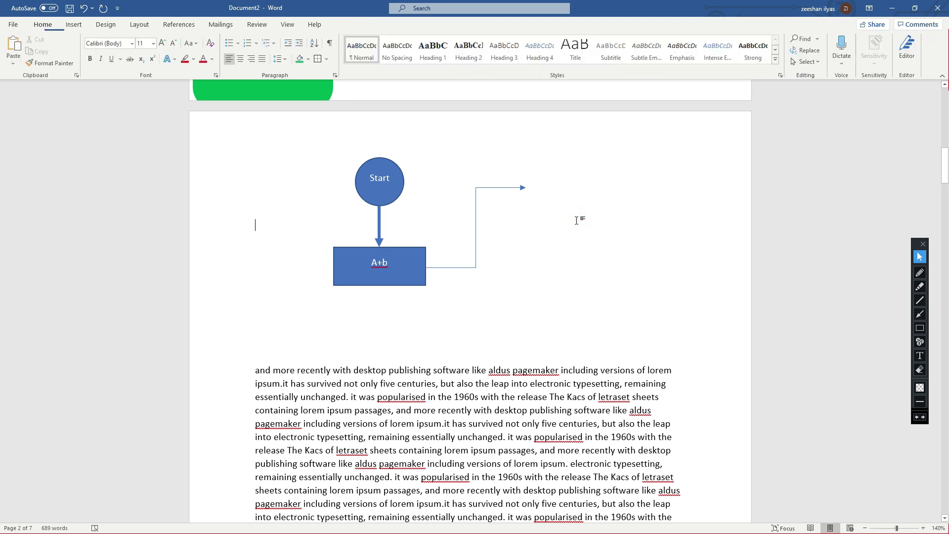
click(403, 283)
- Copy the A+b box to the arrow tip, relabel it 'Input', narrow it, style it orange
key(ctrl+v)
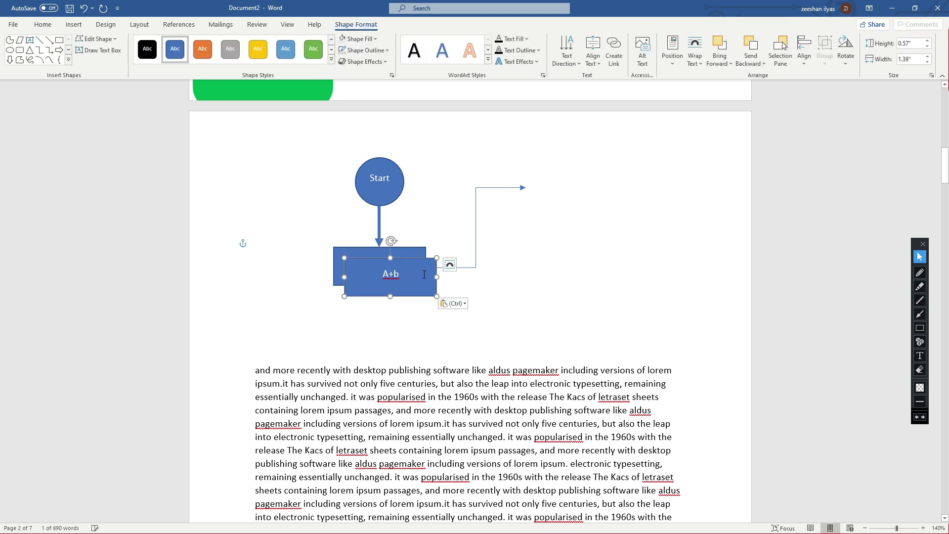
drag(426, 261, 572, 190)
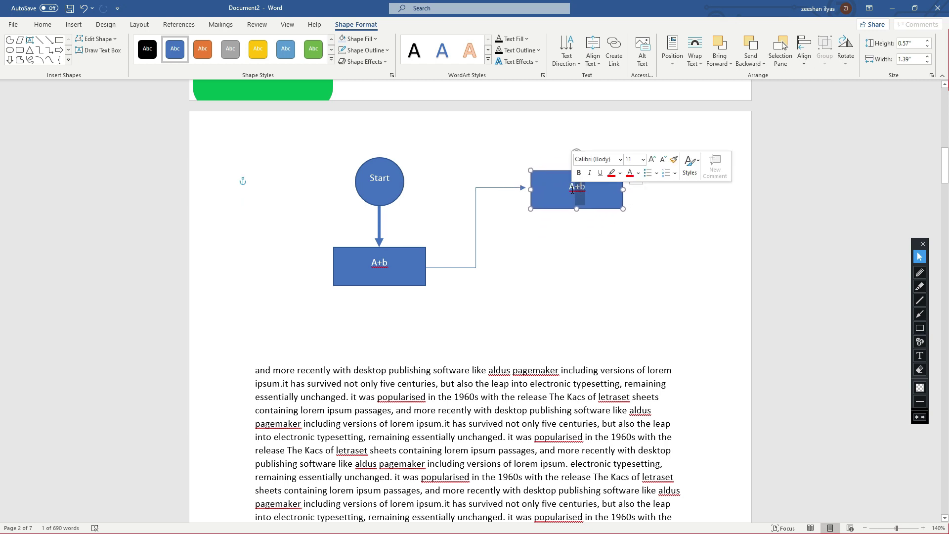
key(Delete)
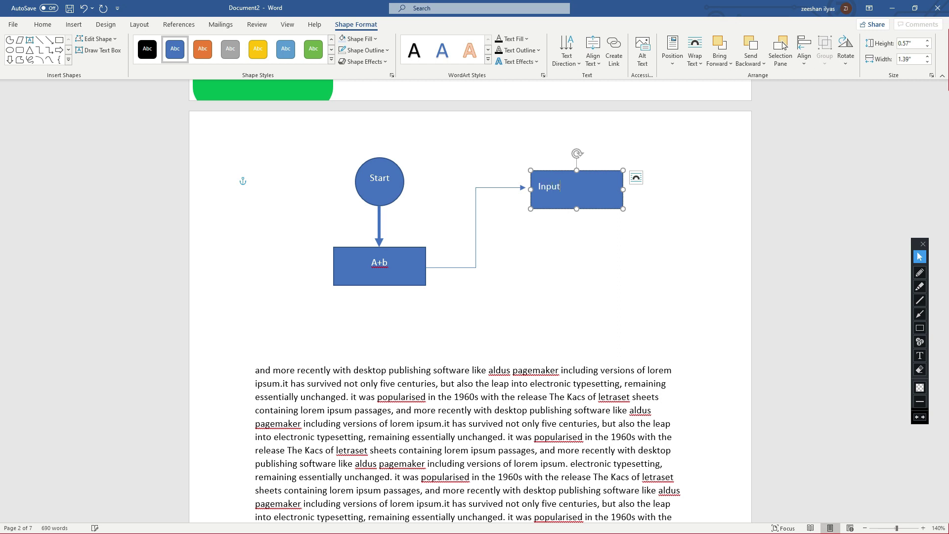
drag(623, 191, 544, 174)
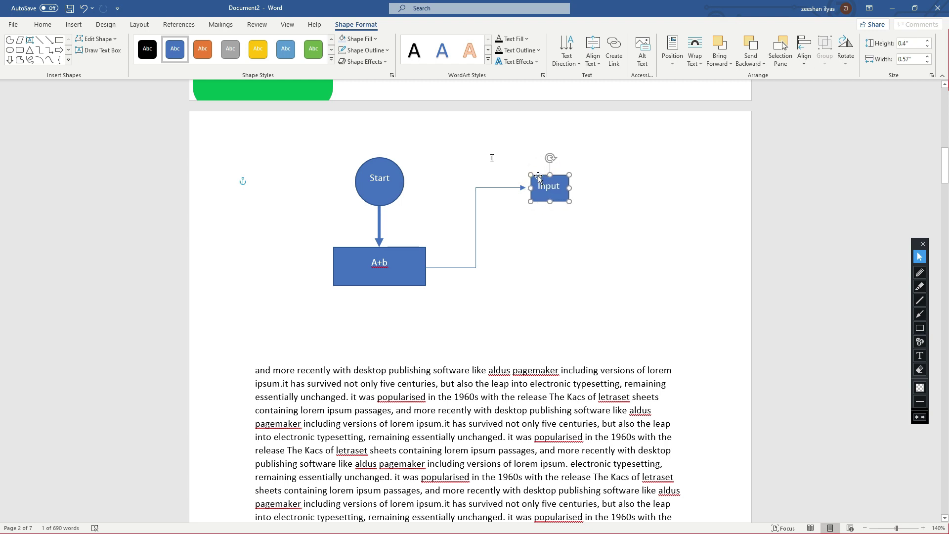
click(203, 48)
click(481, 264)
scroll(377, 291, down, 1)
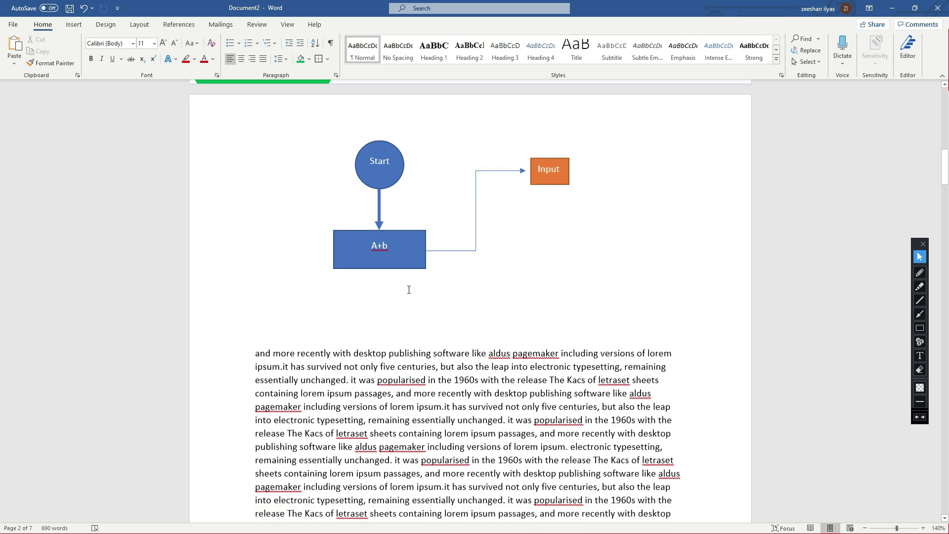
- Draw a trial curved arrow beside the Input box, delete it, and switch to Chrome
click(405, 289)
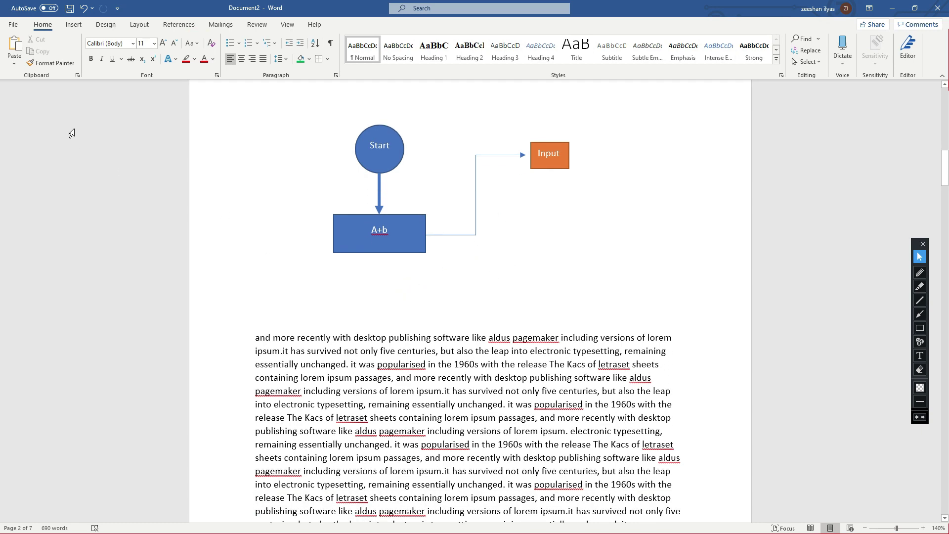
click(74, 25)
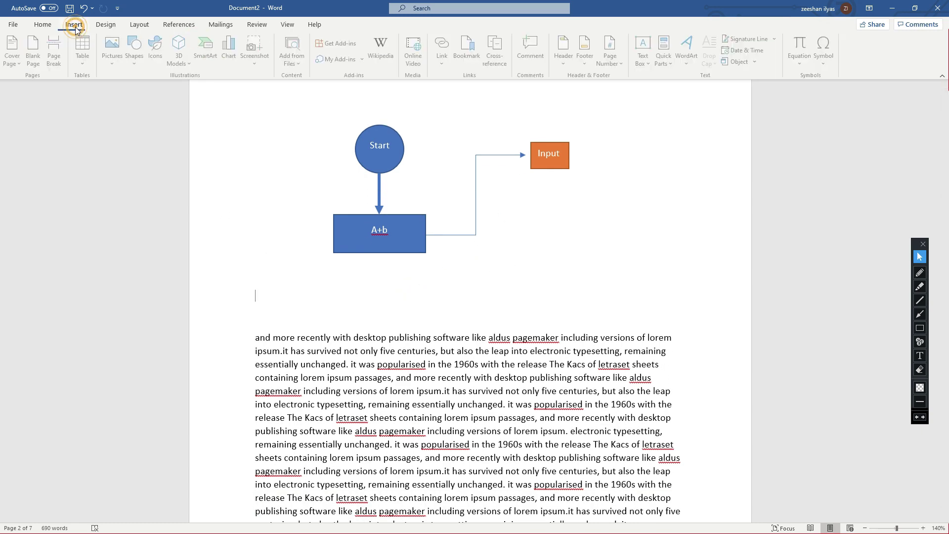
click(141, 65)
click(143, 255)
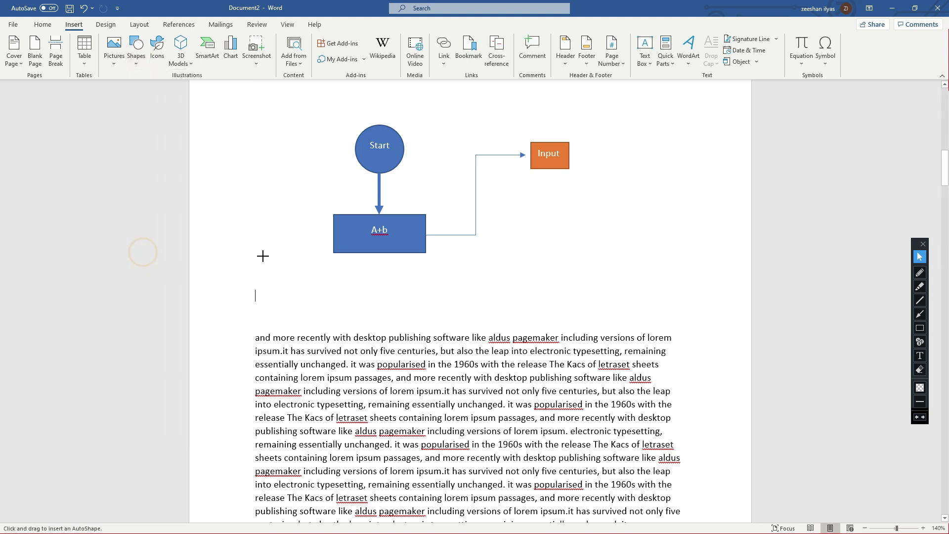
drag(641, 164, 678, 261)
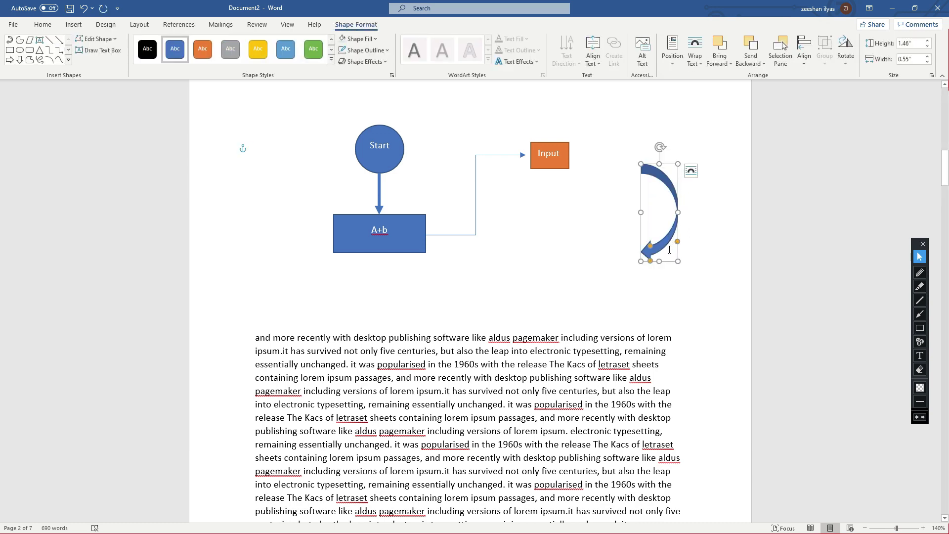
key(Delete)
click(892, 9)
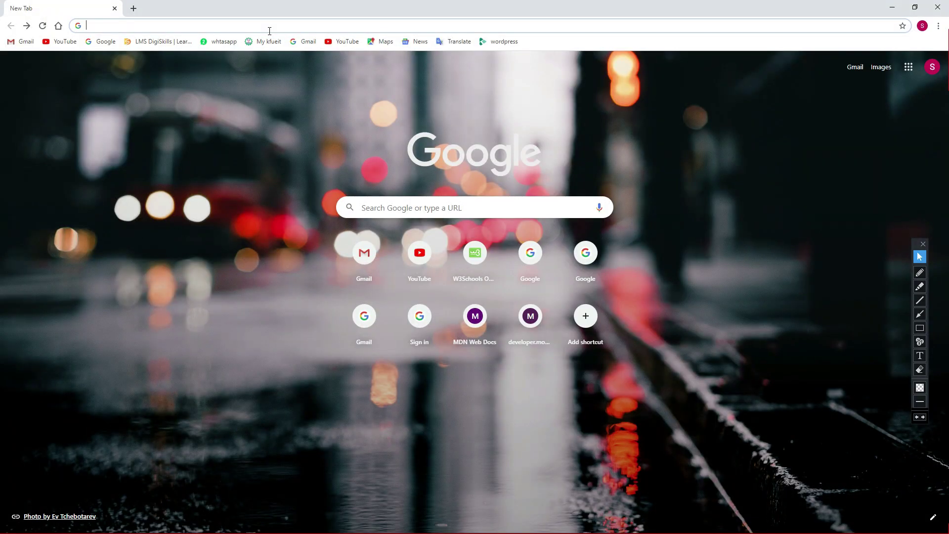
- Search Google for a researcher's ResearchGate profile and open it
click(270, 31)
text(zees)
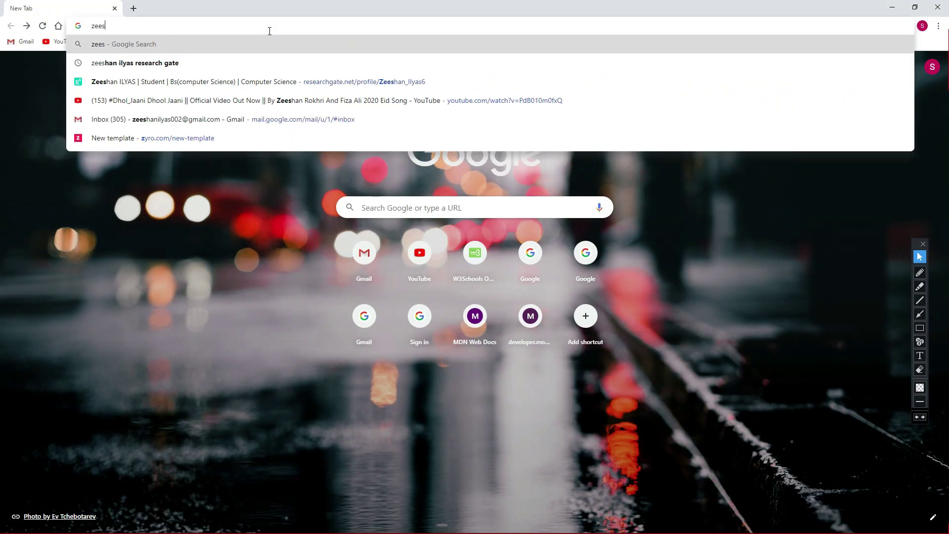
text(han ilya)
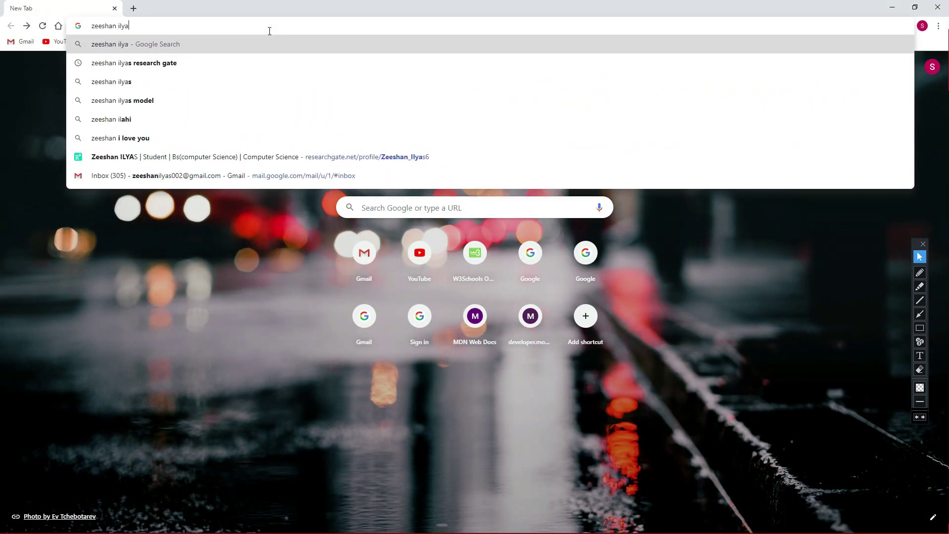
text(s re)
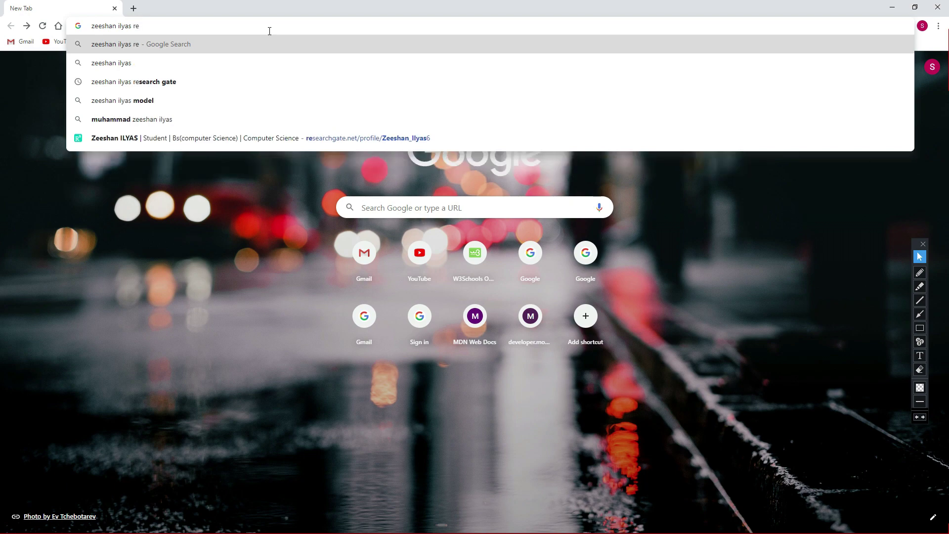
text(searc)
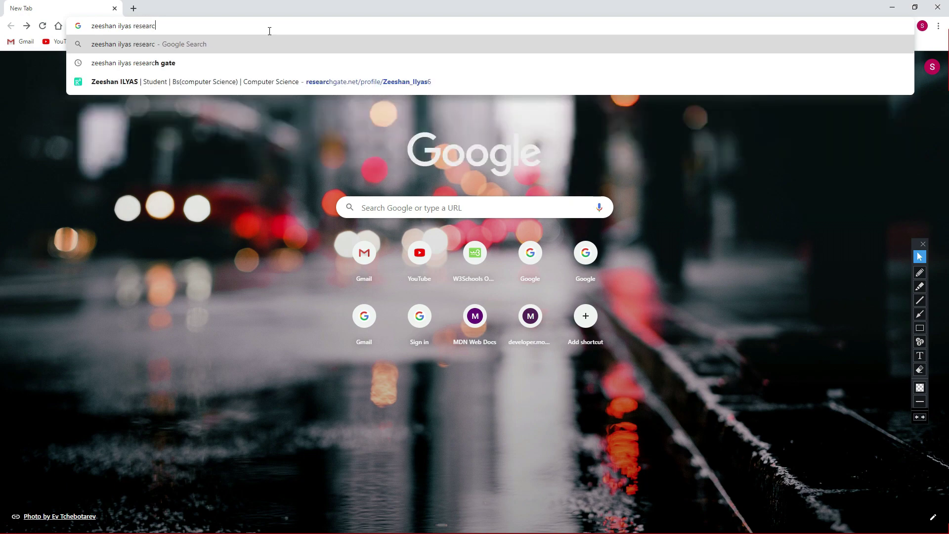
text(h gate)
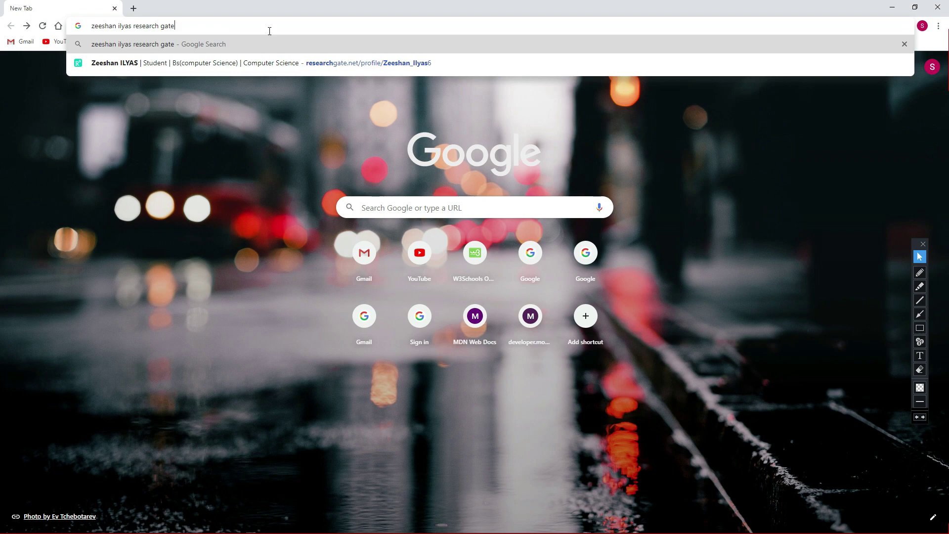
key(Return)
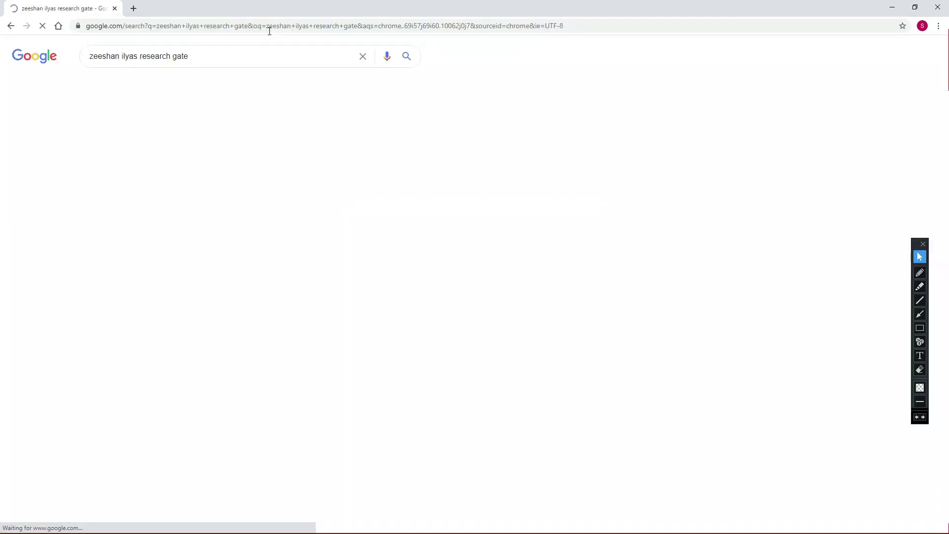
click(210, 154)
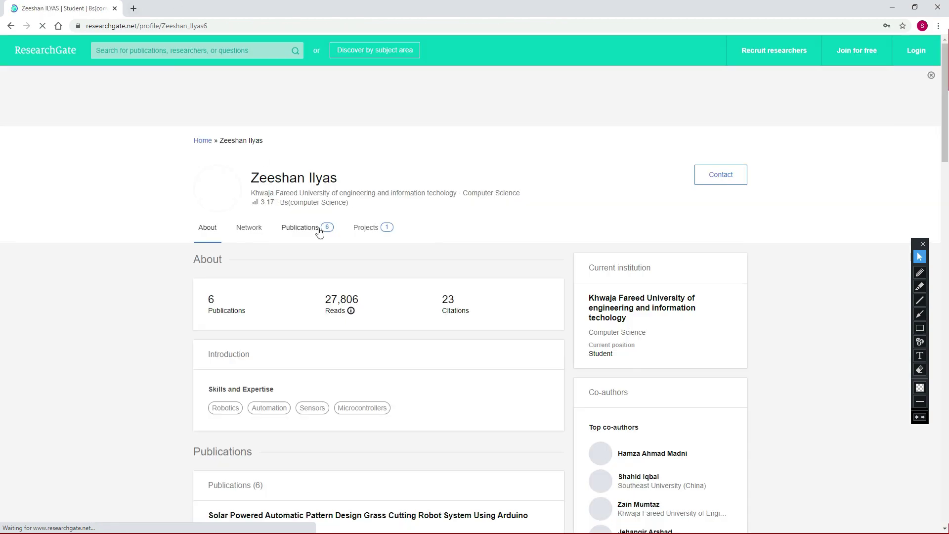
- View the greenhouse WSN deployment figure, then close the browser window
scroll(336, 232, down, 5)
scroll(350, 232, down, 7)
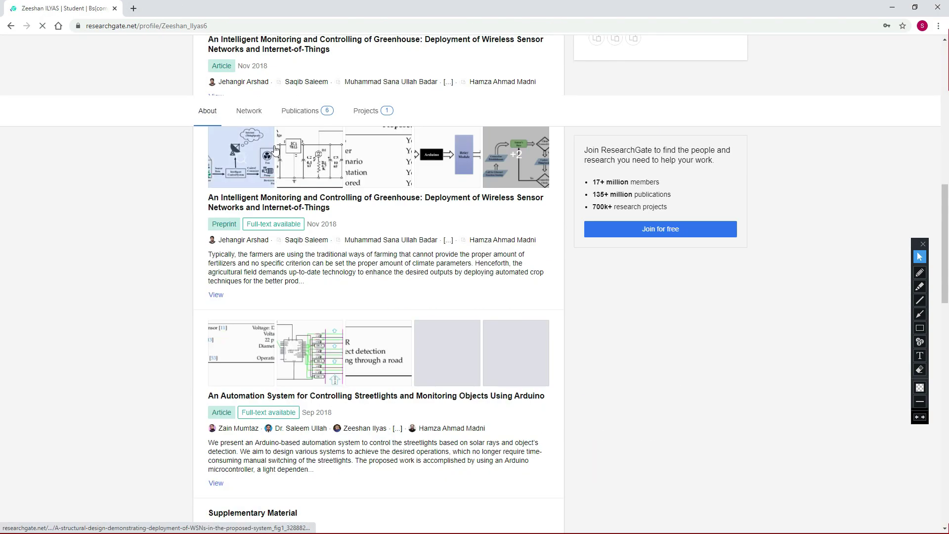
click(262, 156)
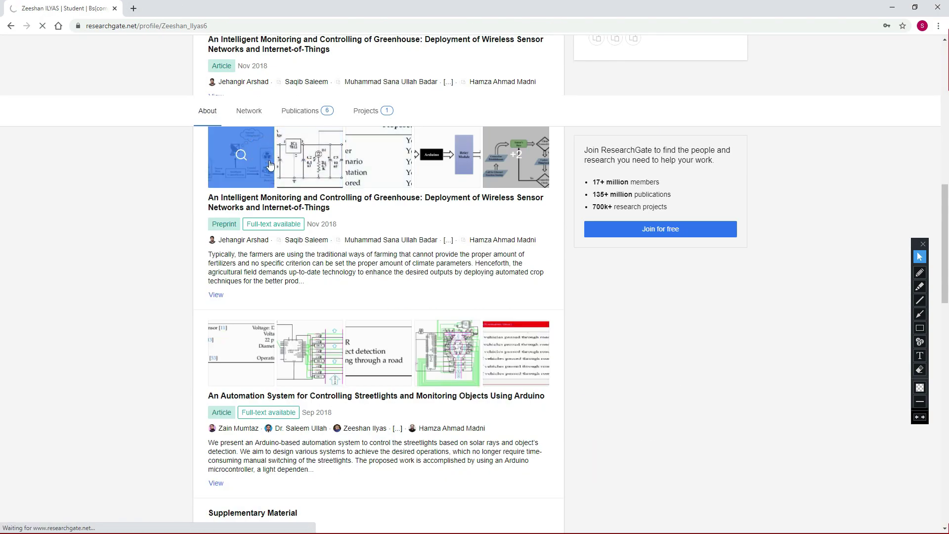
scroll(398, 271, down, 2)
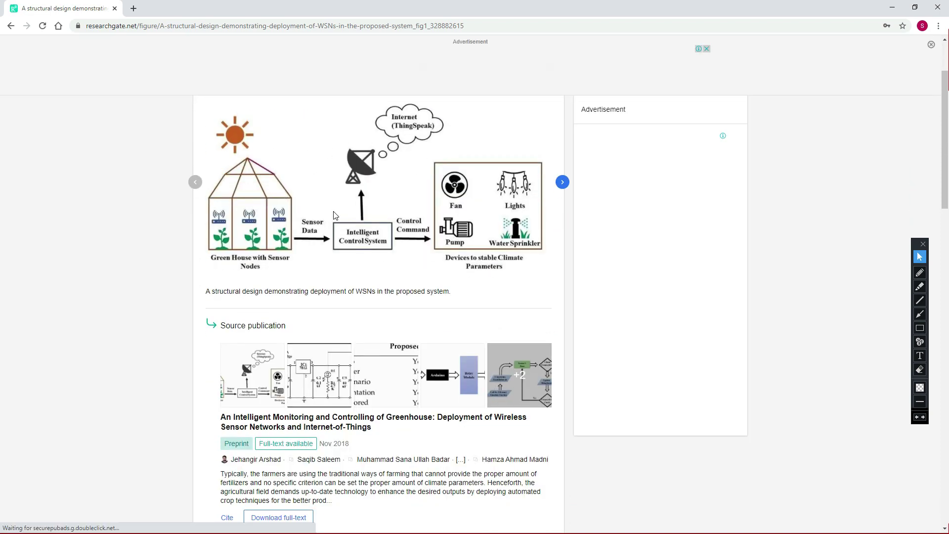
scroll(256, 262, down, 3)
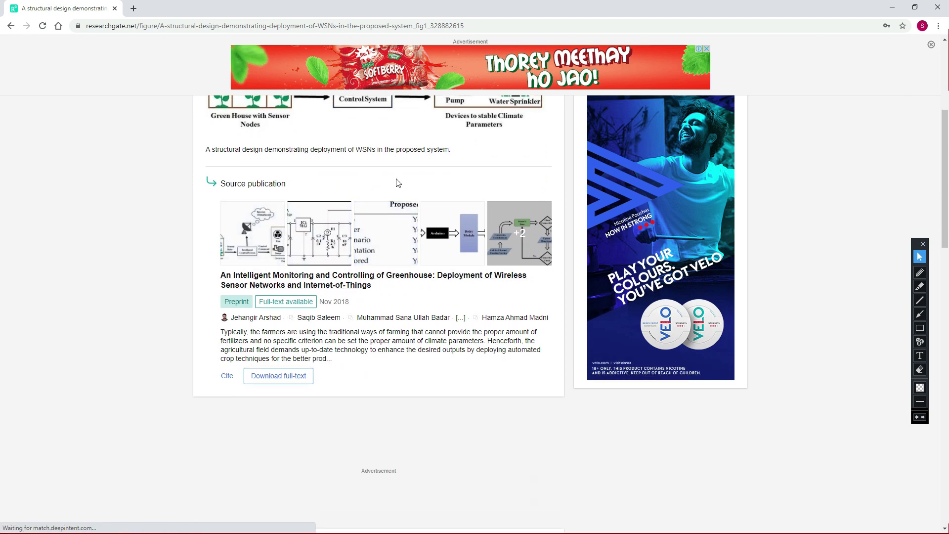
scroll(339, 228, up, 3)
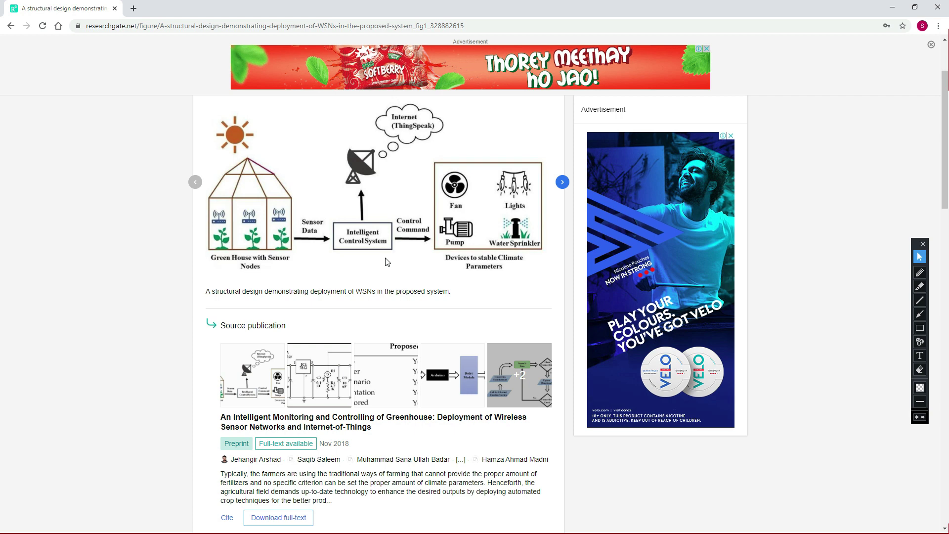
click(937, 7)
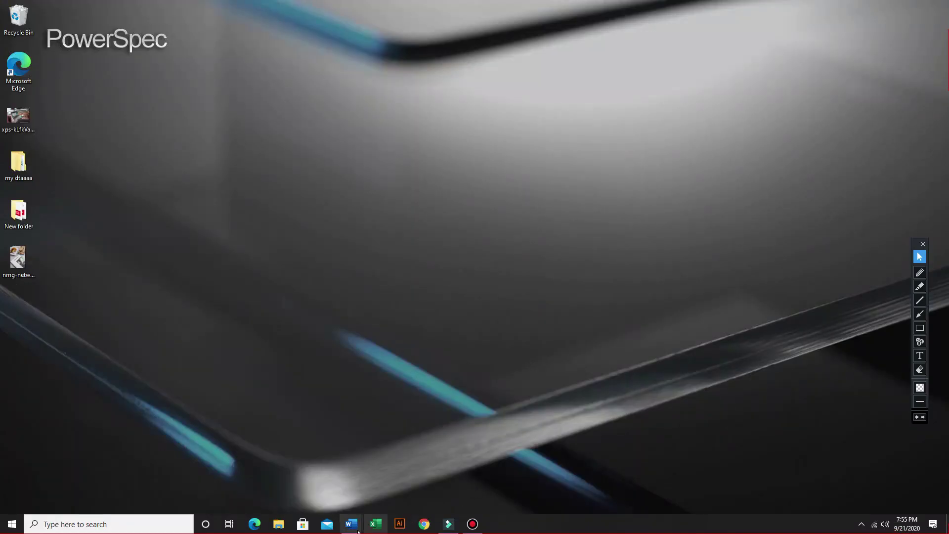
- Bring the Document2 flowchart window back to the front
mouse_move(351, 524)
click(403, 488)
scroll(428, 227, down, 2)
scroll(387, 208, up, 3)
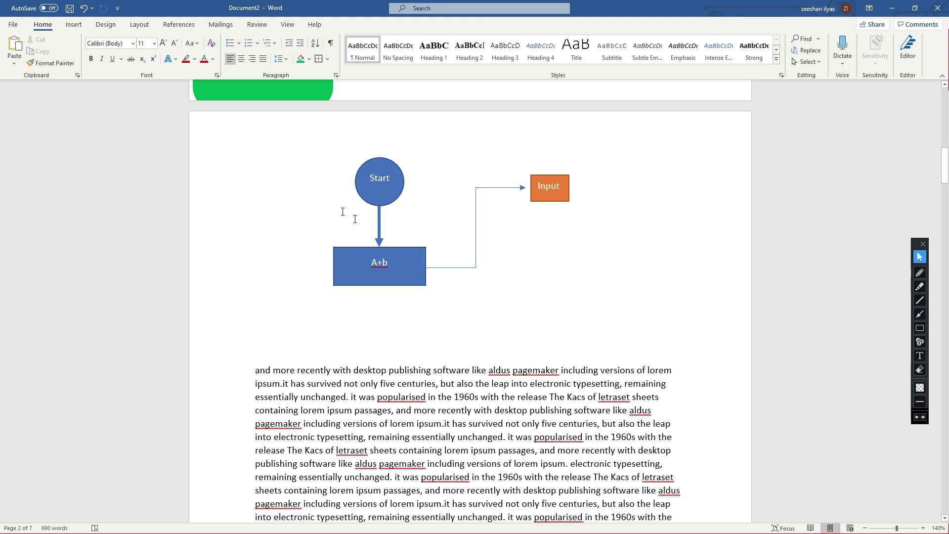
- Scroll through the Insert Icons gallery, then close it without inserting any icon
click(73, 25)
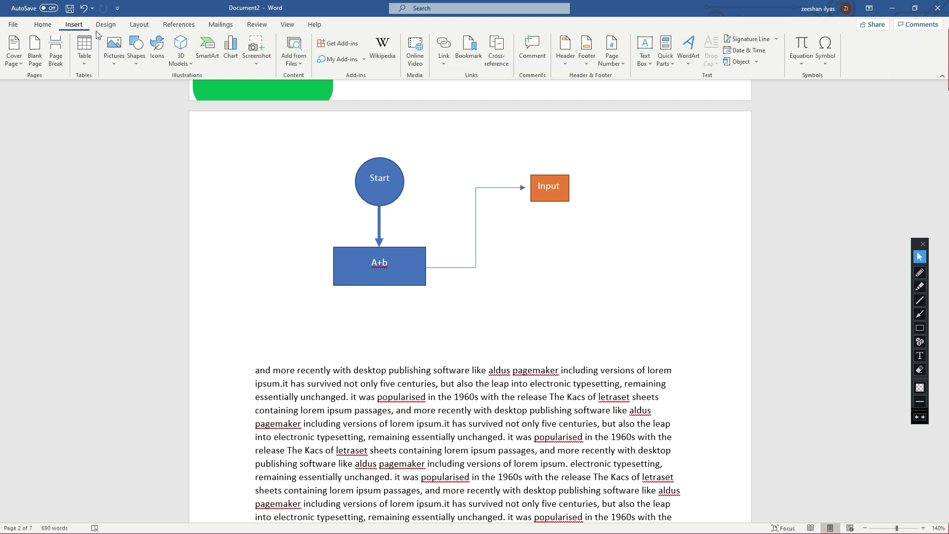
click(165, 64)
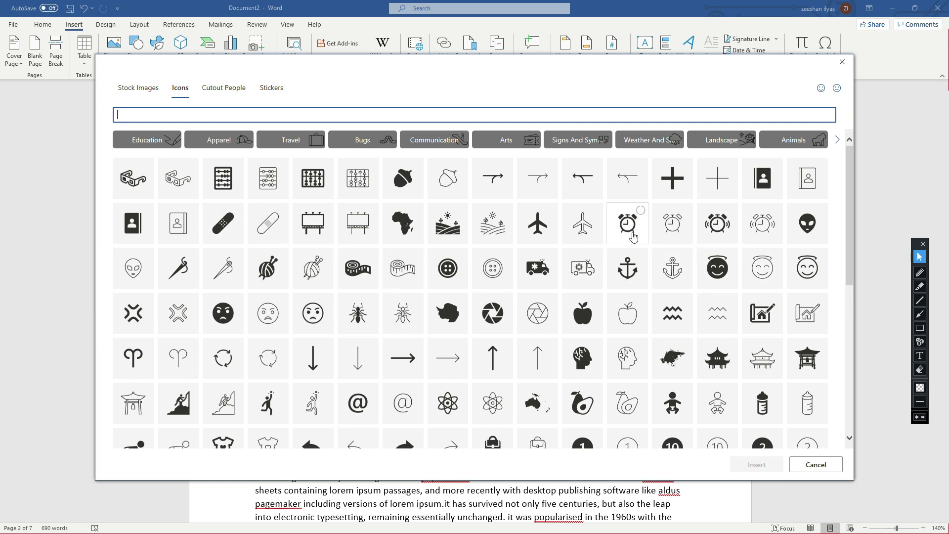
scroll(717, 314, down, 2)
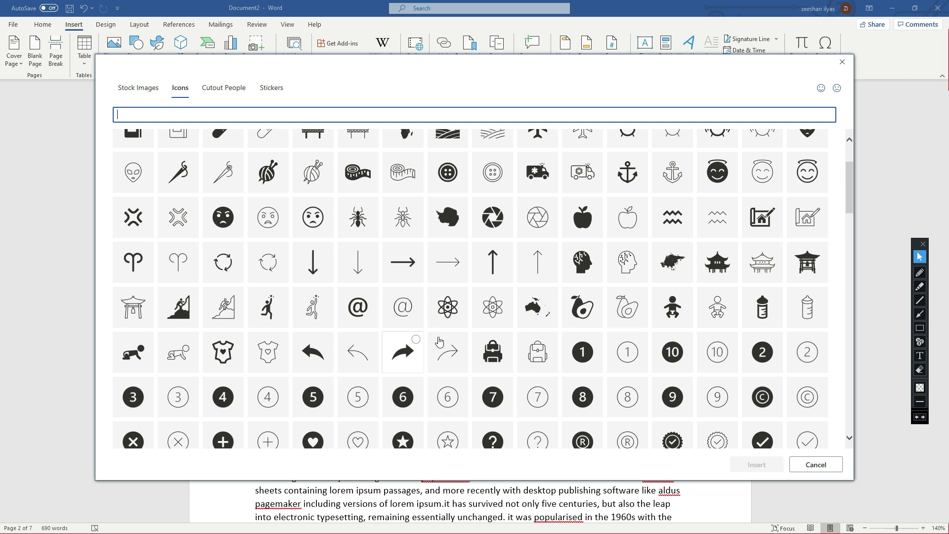
scroll(435, 342, down, 6)
scroll(526, 348, down, 4)
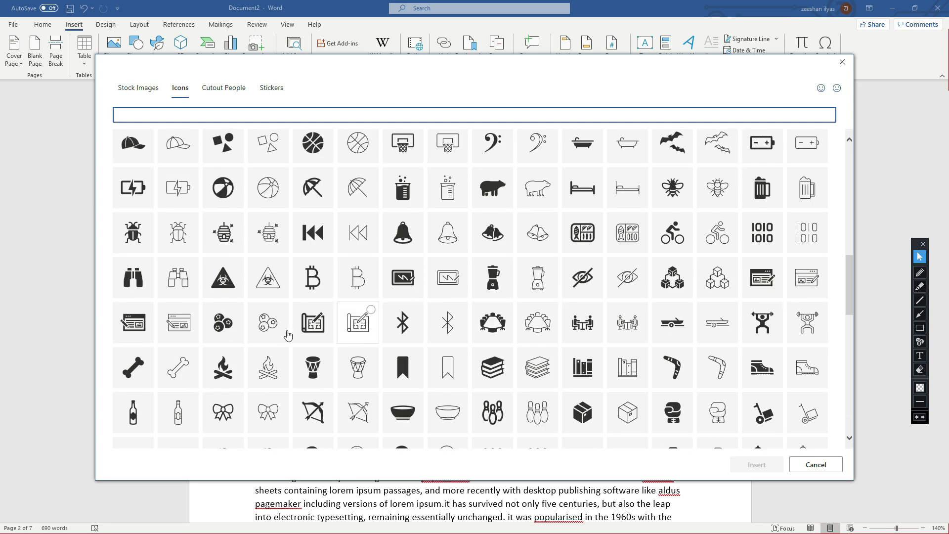
scroll(277, 346, down, 3)
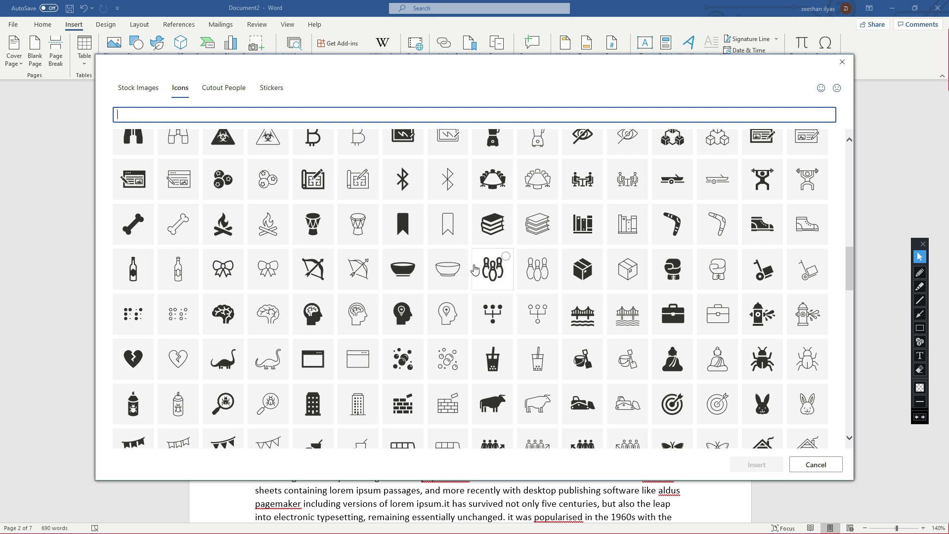
scroll(622, 301, up, 15)
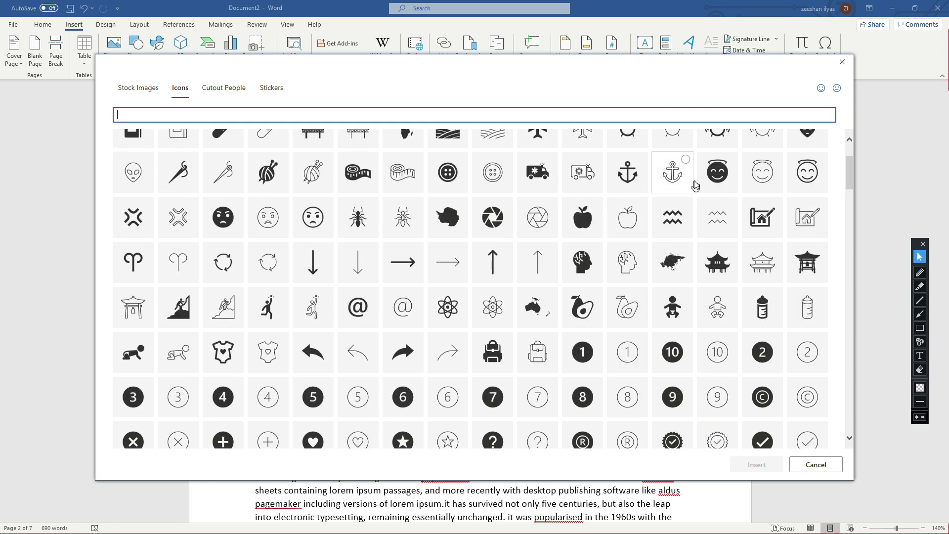
scroll(692, 185, down, 10)
click(842, 63)
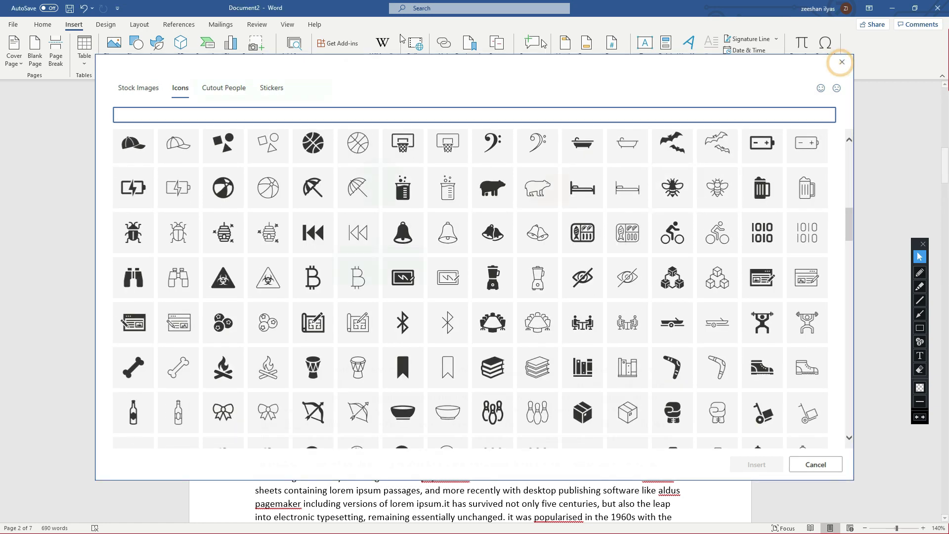
- Insert the drone from All Animated Models stock 3D models, placed below-right of the A+b box
click(192, 66)
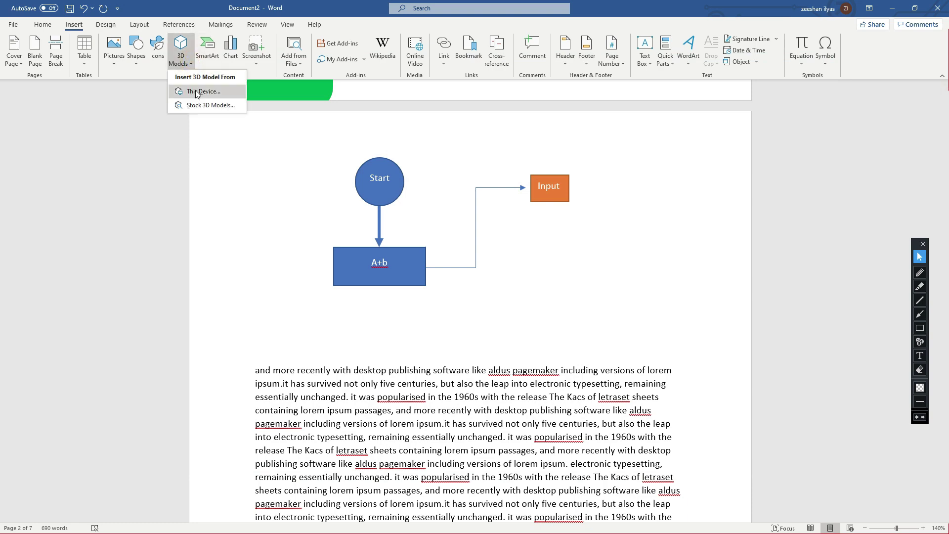
click(201, 106)
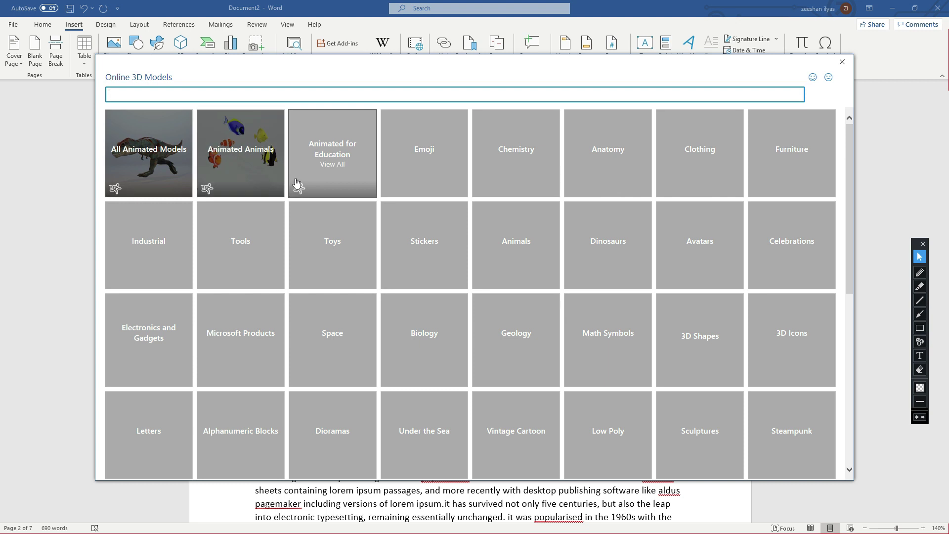
click(157, 173)
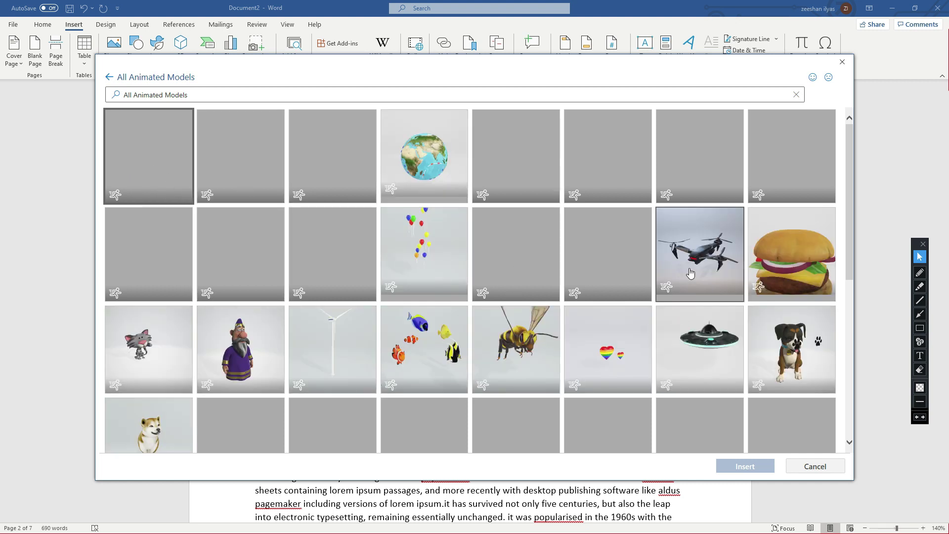
click(690, 273)
click(745, 466)
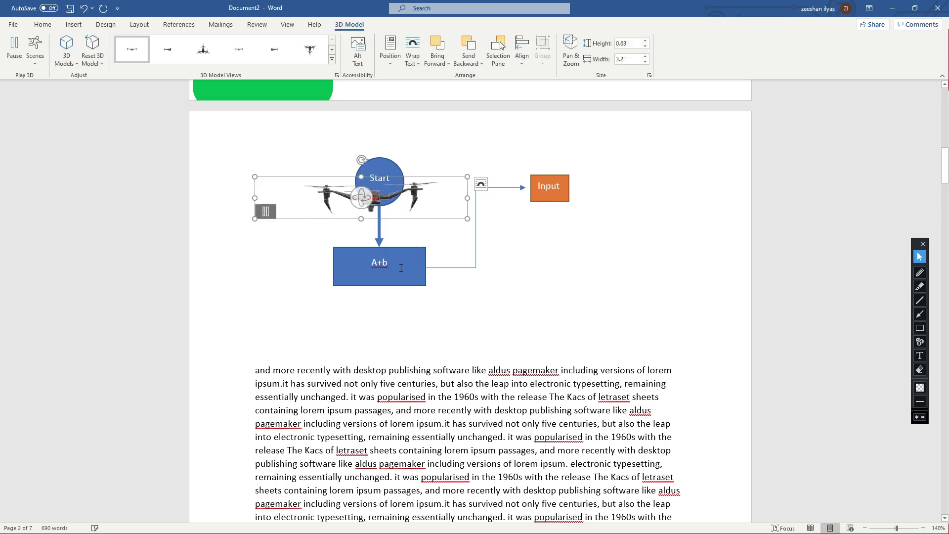
drag(373, 181, 593, 319)
click(610, 265)
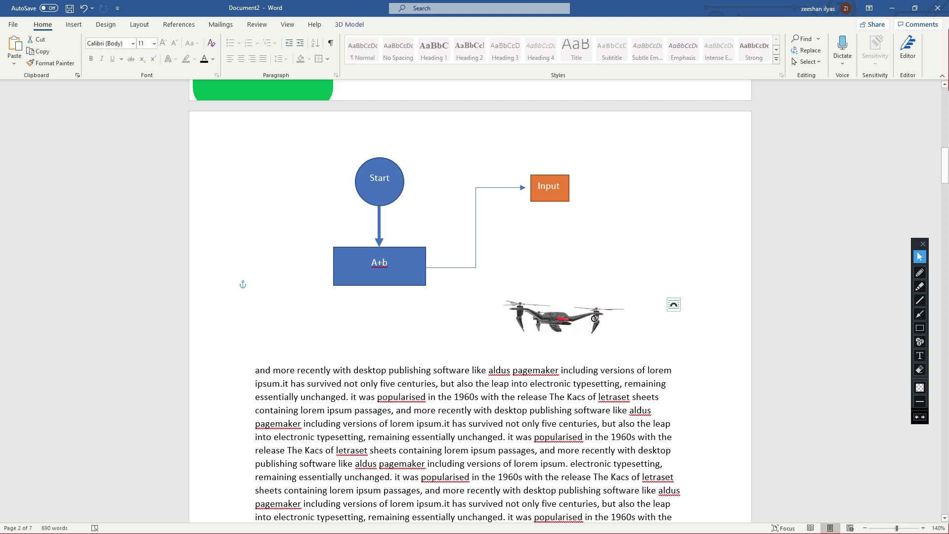
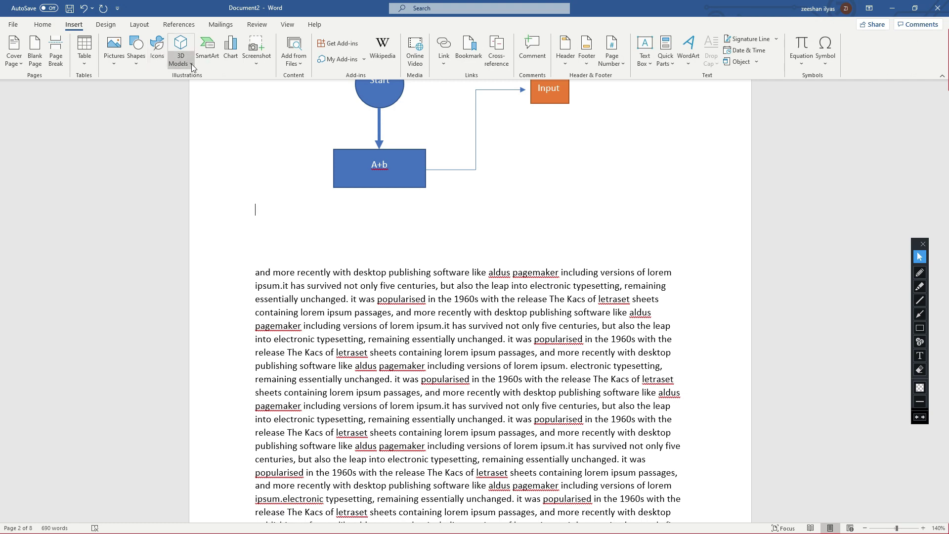
- Try out a hexagon cycle SmartArt diagram, edit its text, then delete it
click(210, 60)
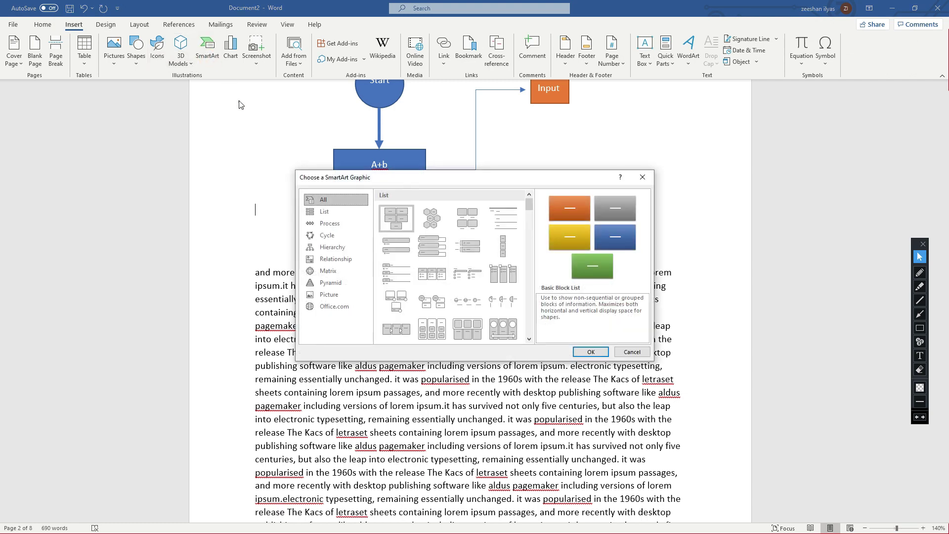
click(329, 236)
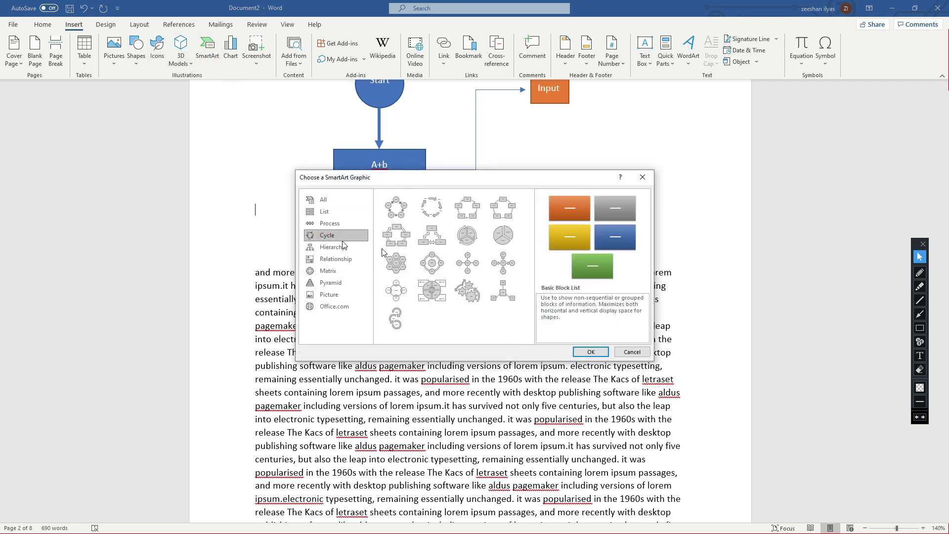
click(431, 216)
click(407, 217)
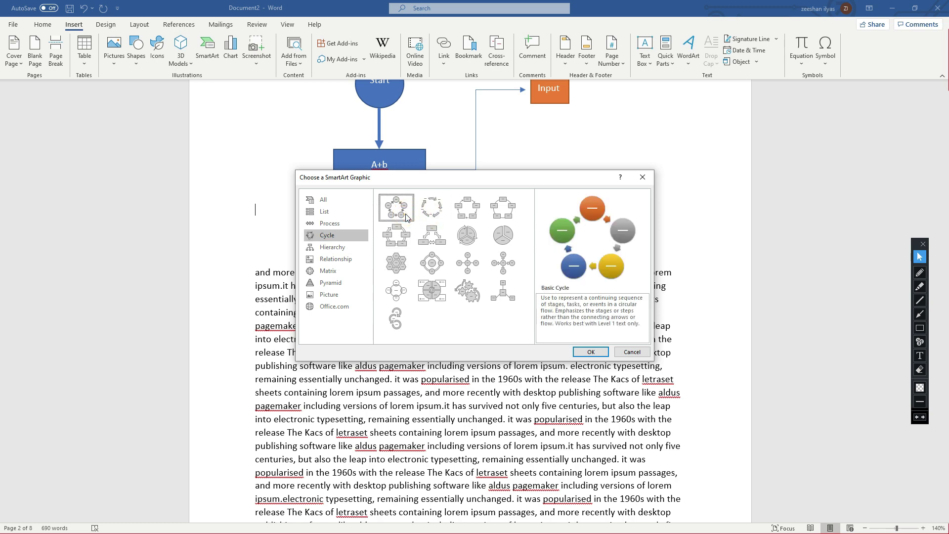
click(396, 263)
click(590, 352)
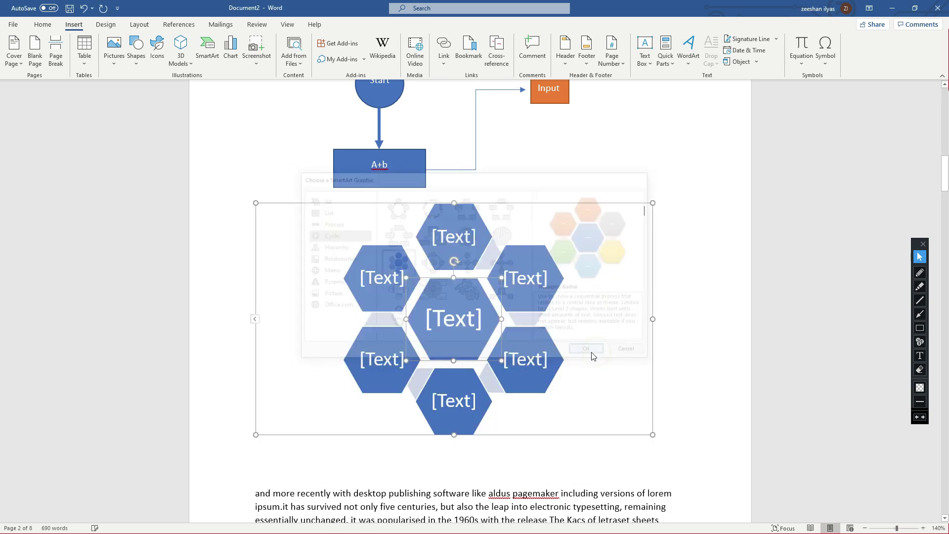
click(447, 297)
click(440, 321)
click(457, 246)
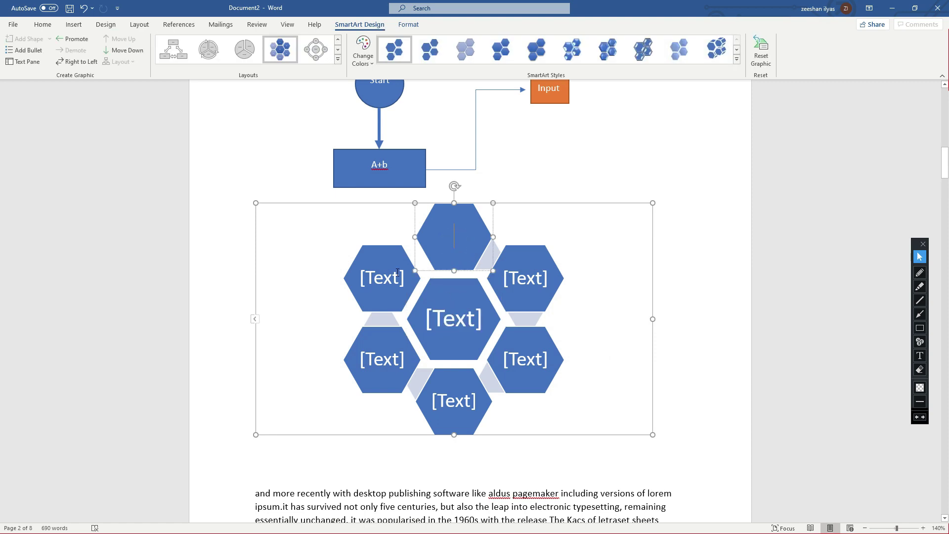
click(544, 201)
key(Delete)
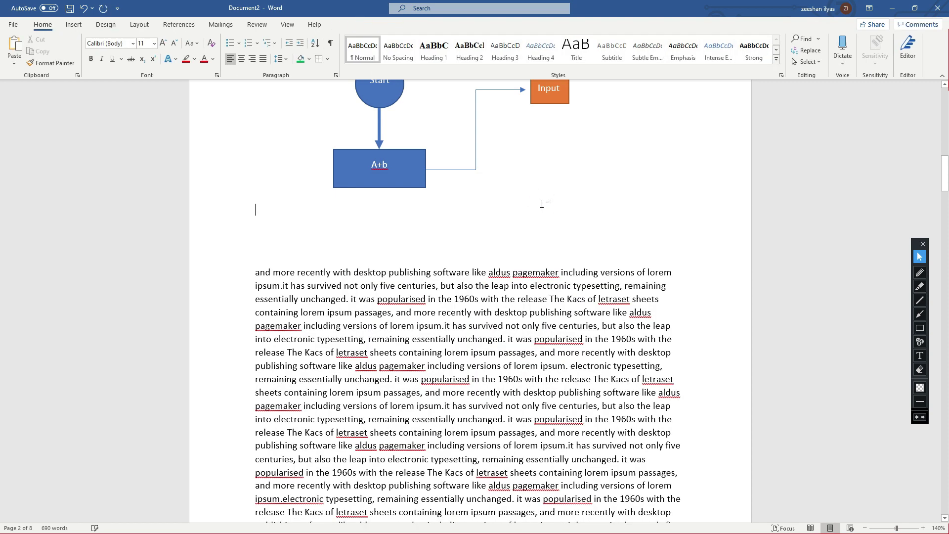
- Add blank lines below the A+b flowchart box
click(74, 25)
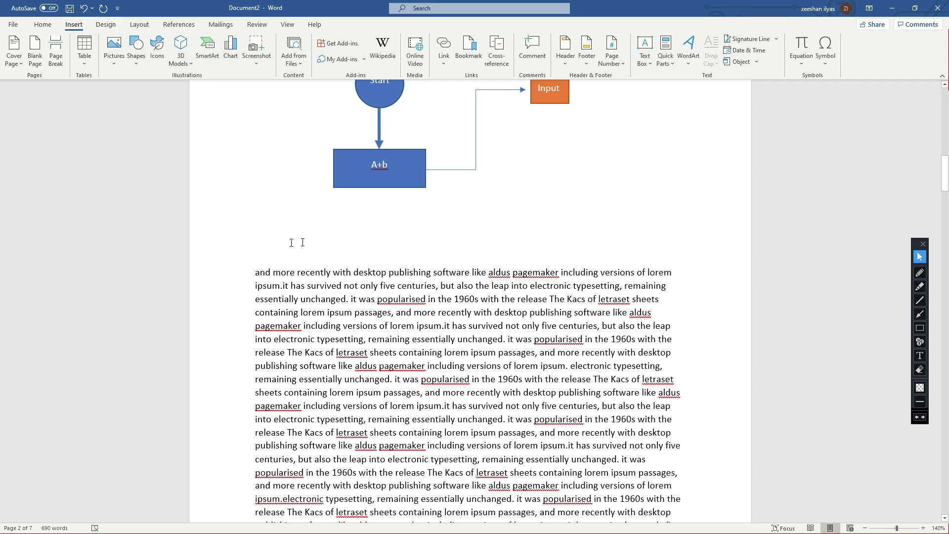
click(268, 253)
key(Return)
key(Return)
key(Return)
click(269, 232)
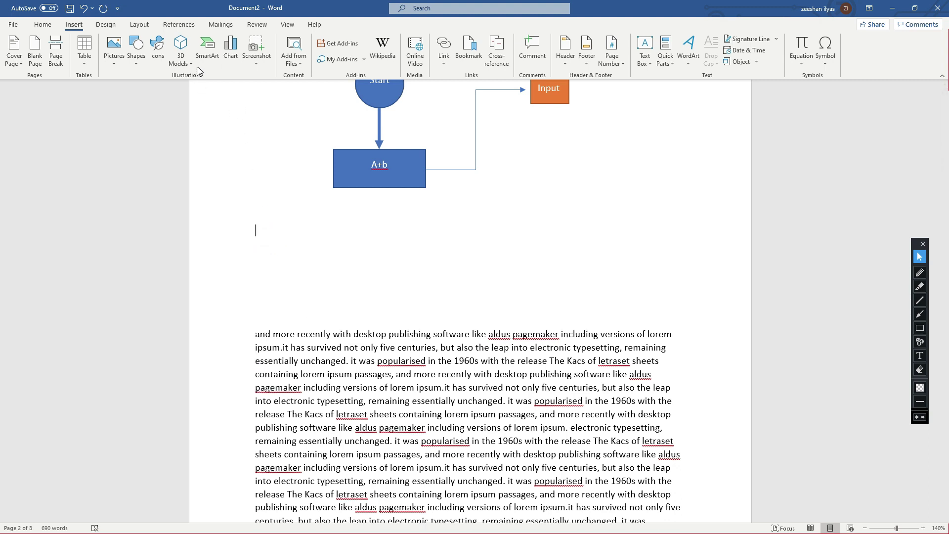
- Insert a clustered column chart on the upper empty line
click(230, 63)
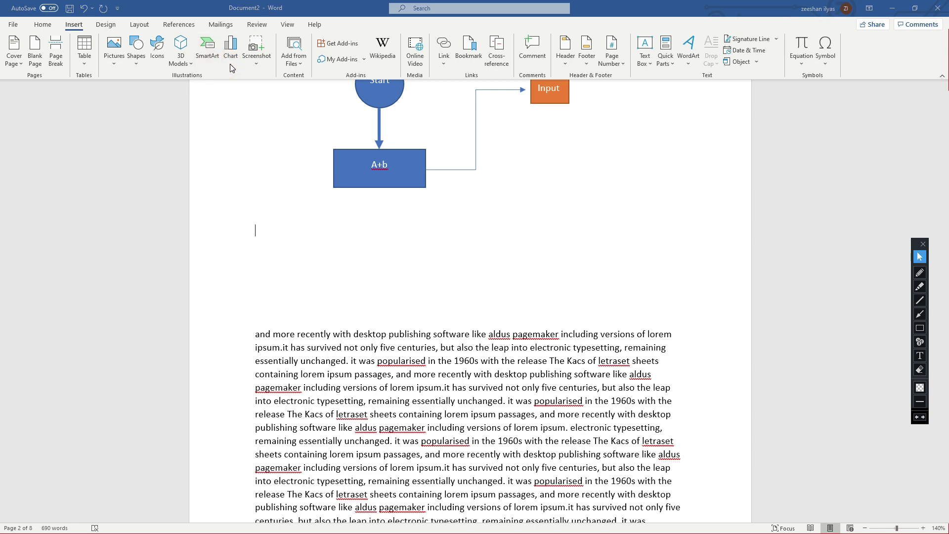
drag(416, 126, 686, 106)
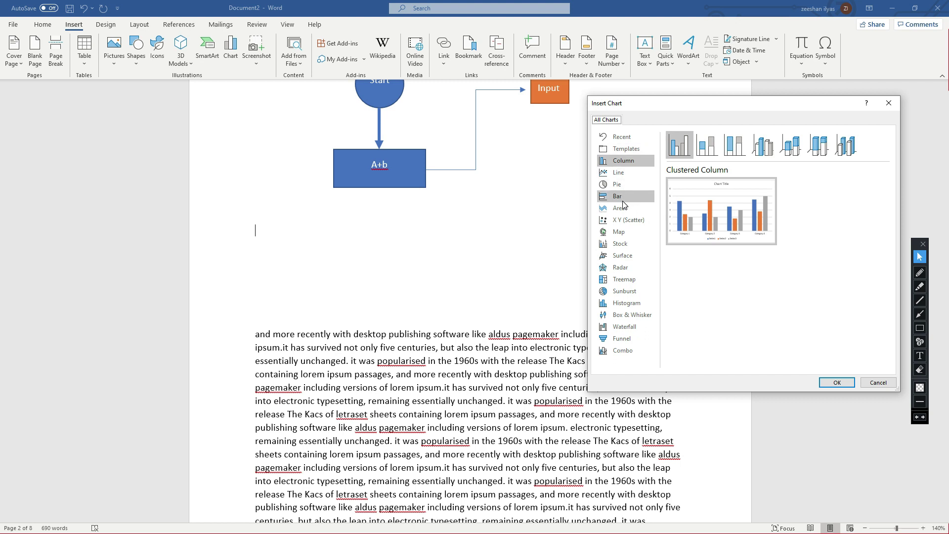
click(635, 163)
click(839, 383)
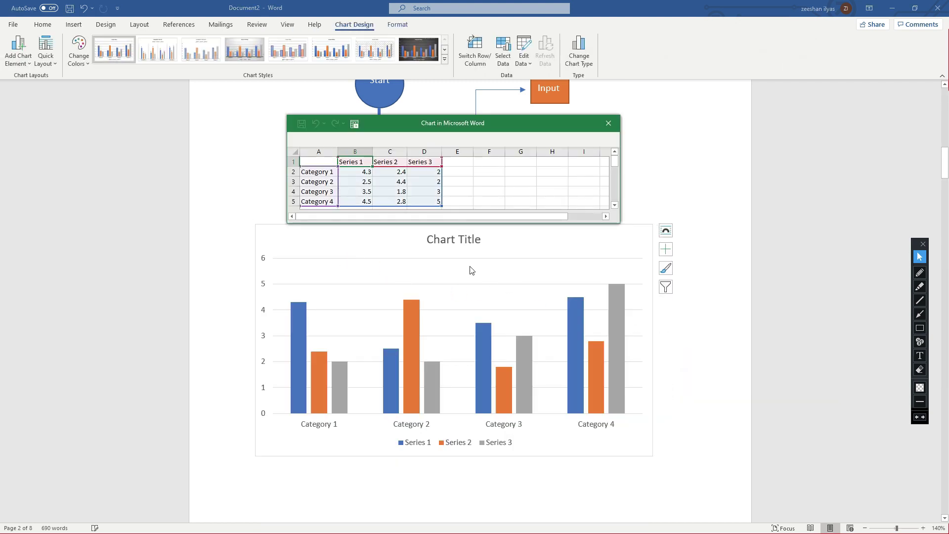
- Rename the chart categories to male, female and children, and clear Category 4
drag(520, 120, 841, 101)
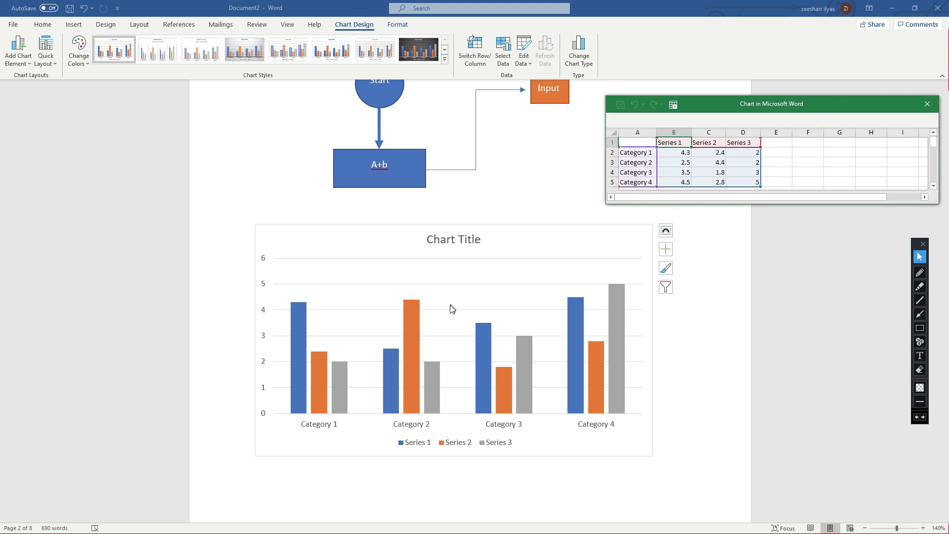
scroll(452, 306, down, 1)
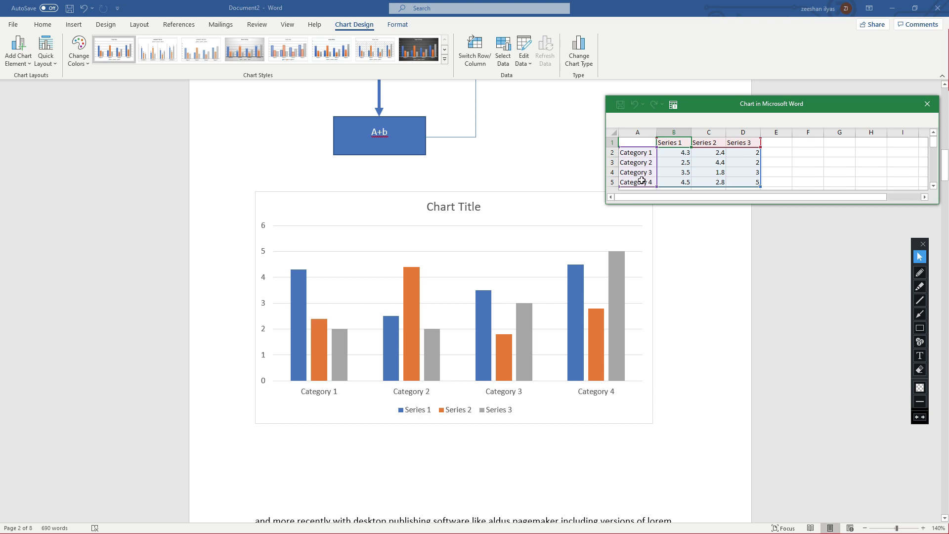
drag(643, 151, 644, 182)
click(411, 391)
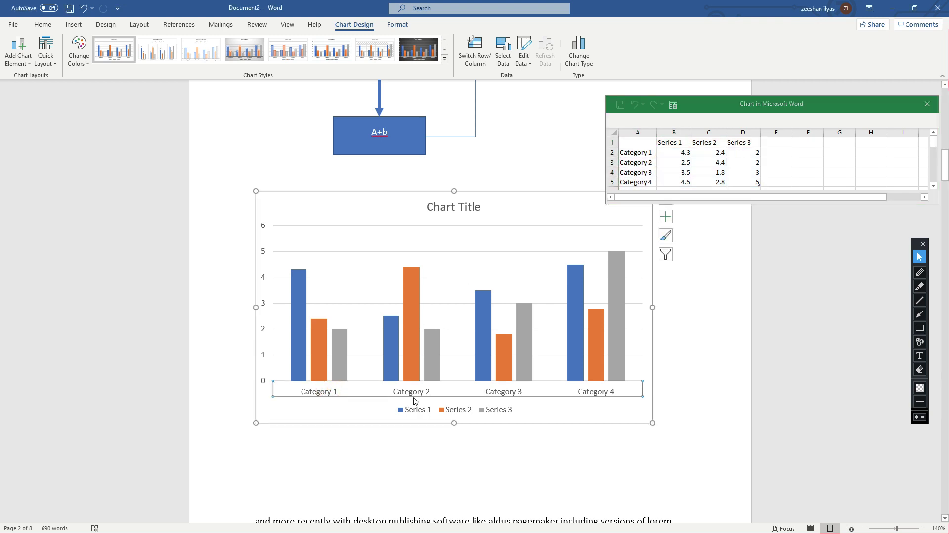
click(651, 153)
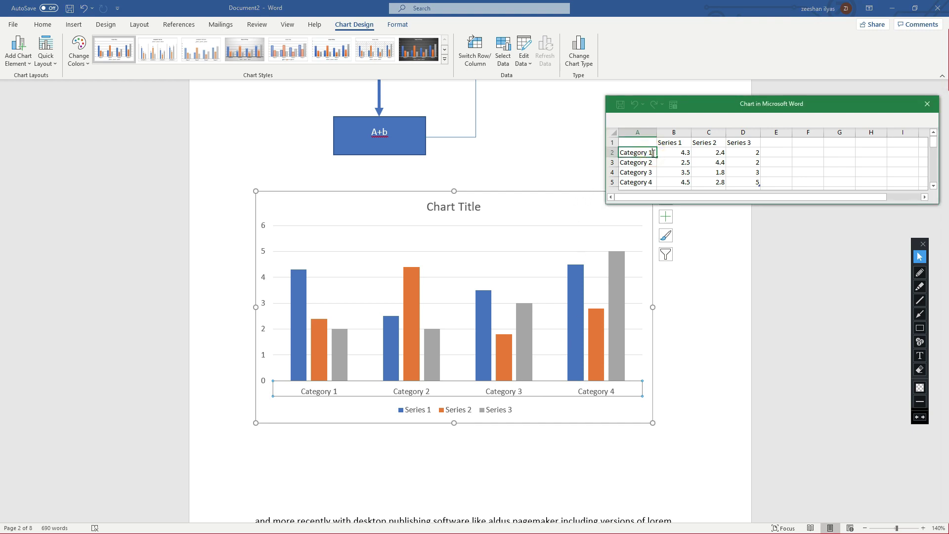
key(BackSpace)
double_click(648, 163)
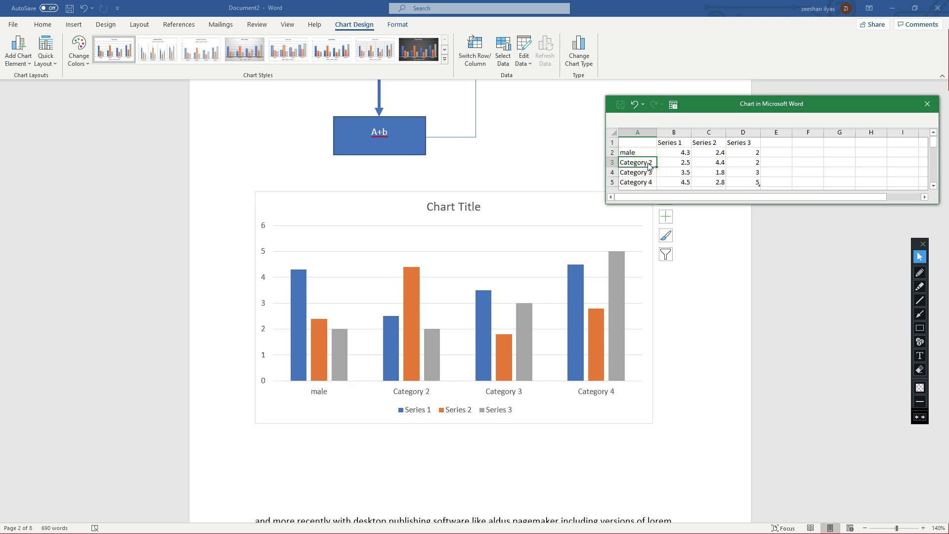
drag(656, 164, 618, 164)
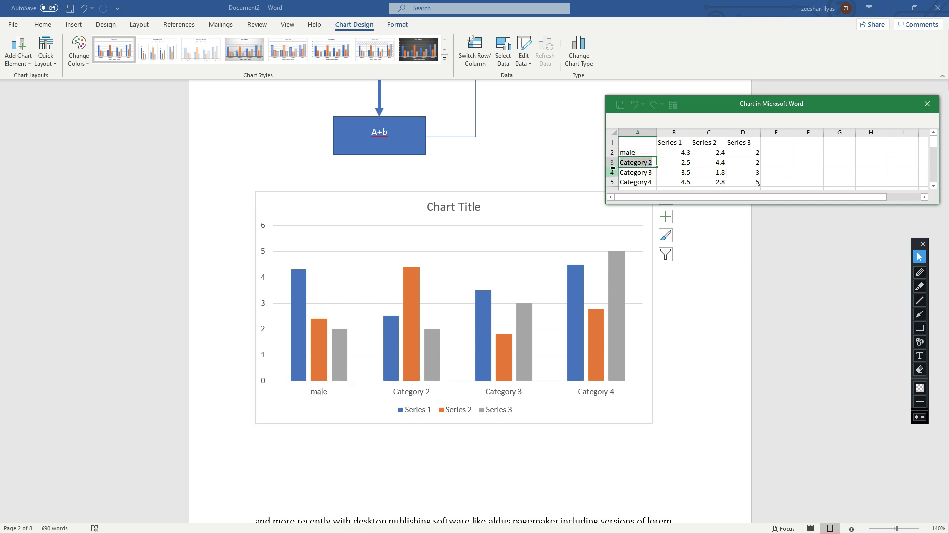
key(BackSpace)
click(649, 174)
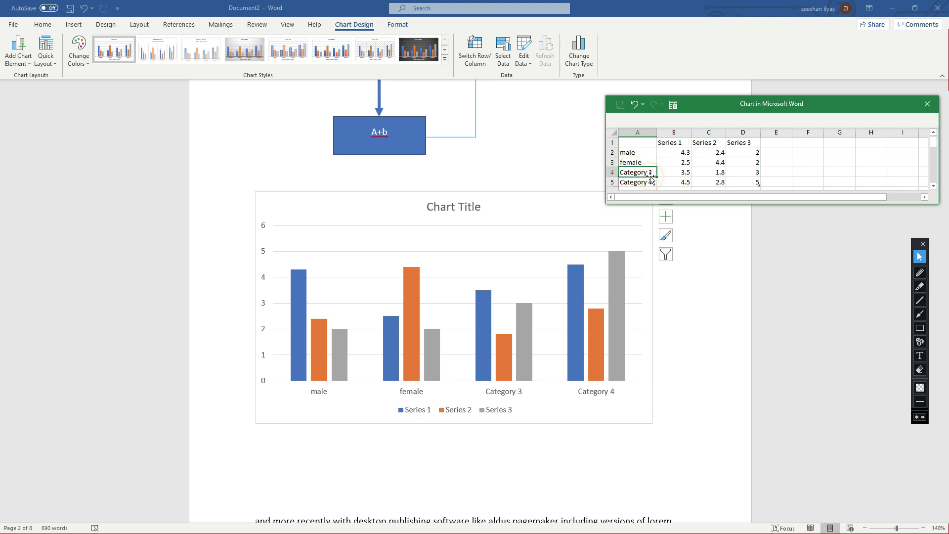
text(children)
click(670, 181)
click(646, 179)
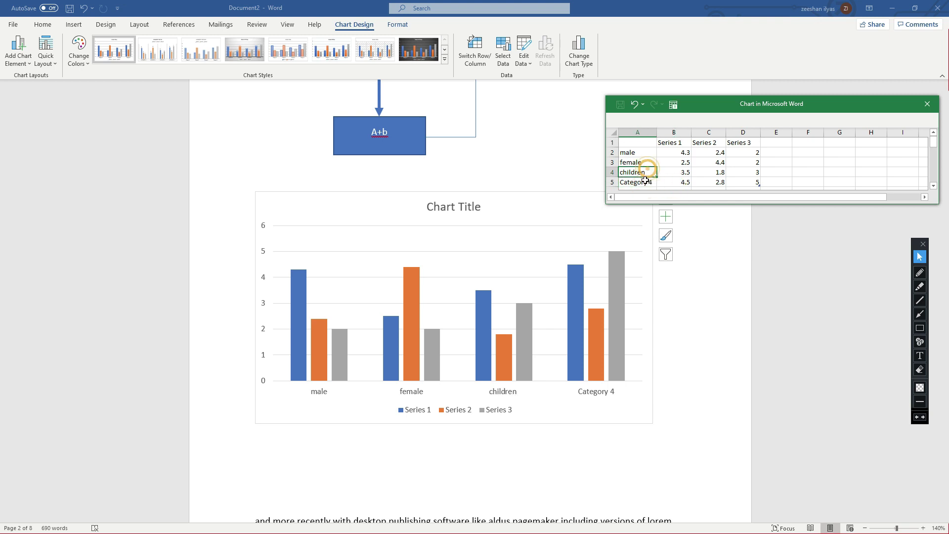
key(BackSpace)
key(Tab)
- Change male's Series 1 value to 50 and check the taller bar
click(670, 162)
click(681, 152)
click(681, 164)
click(678, 179)
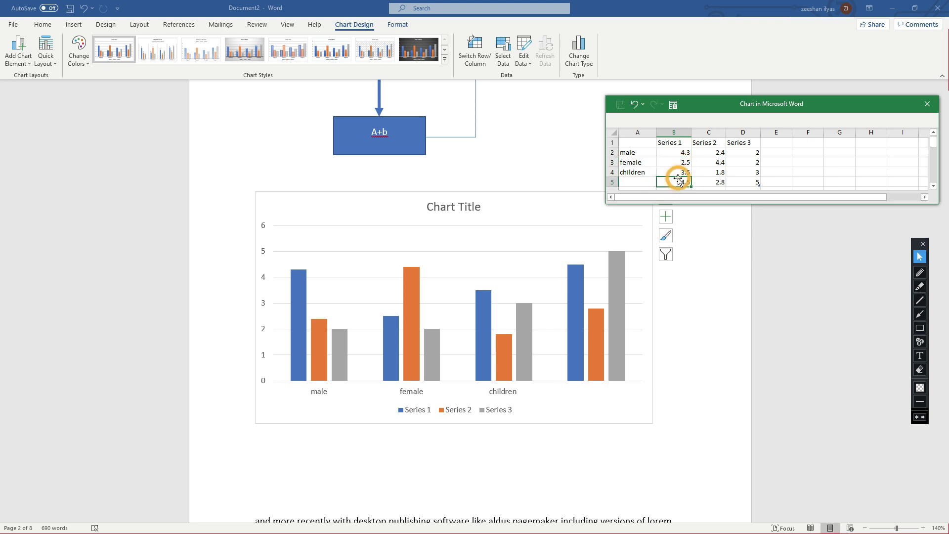
click(682, 161)
click(686, 153)
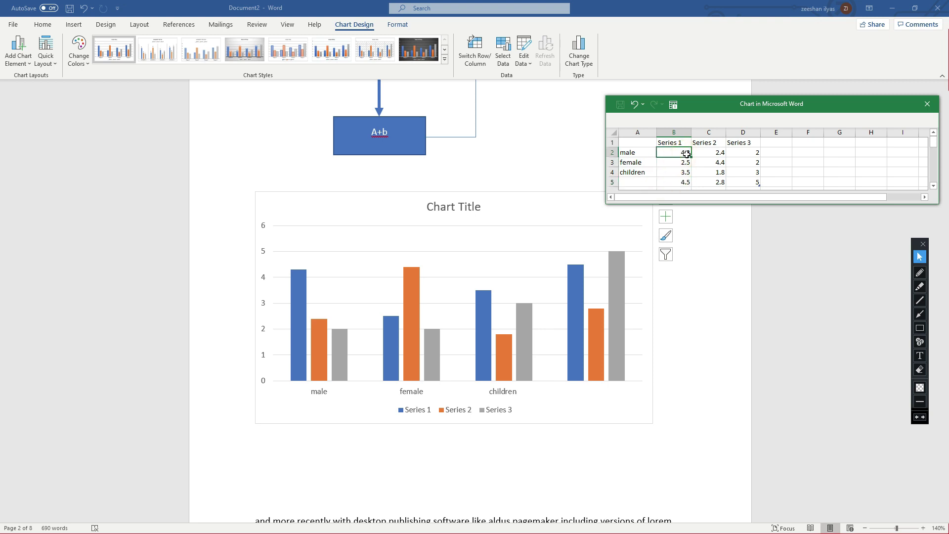
key(BackSpace)
click(686, 152)
text(50)
click(694, 172)
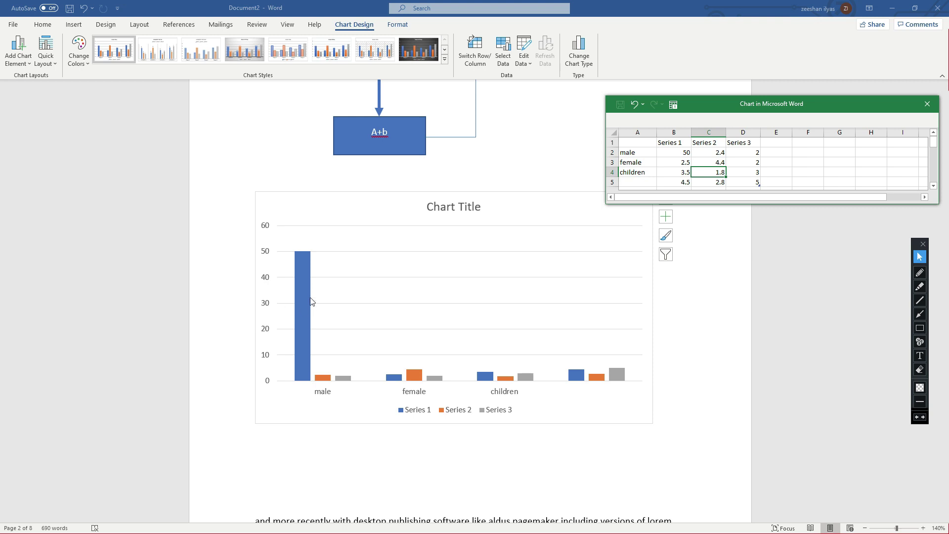
click(296, 358)
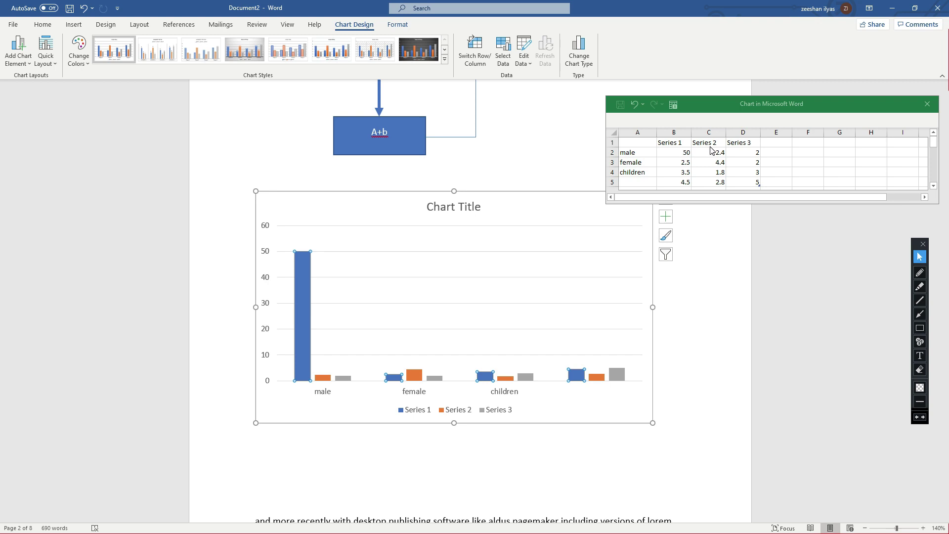
- Change the chart categories to the years 1993, 1999 and 2002
click(634, 153)
click(645, 182)
click(643, 153)
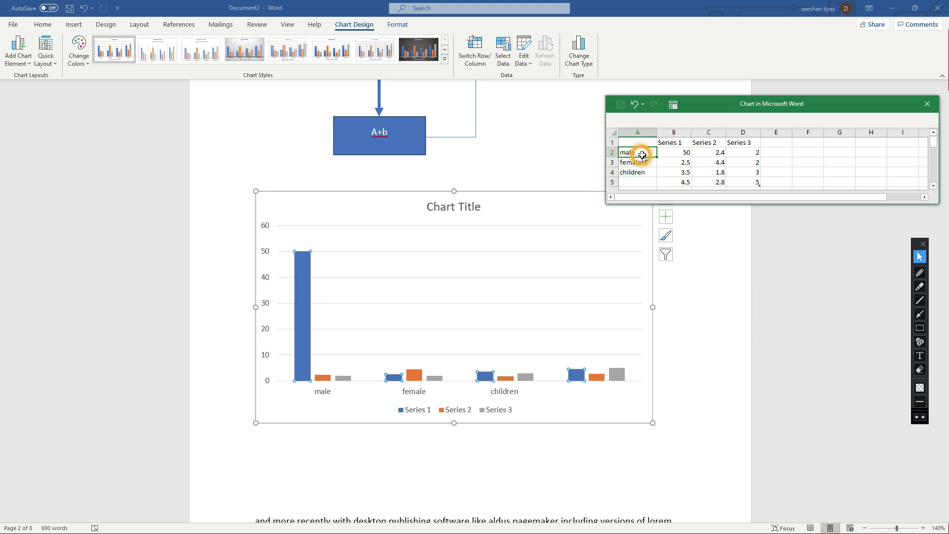
key(BackSpace)
text(1993)
click(650, 160)
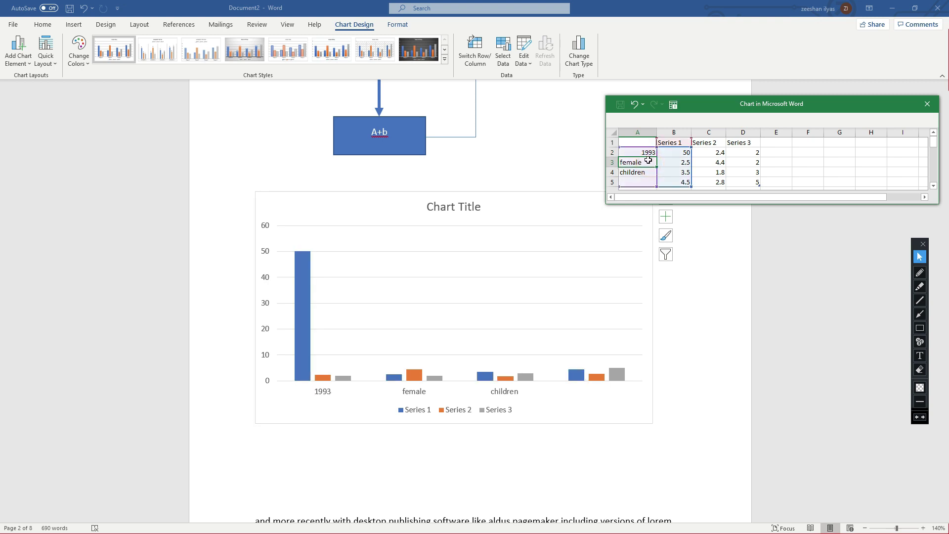
double_click(648, 161)
key(BackSpace)
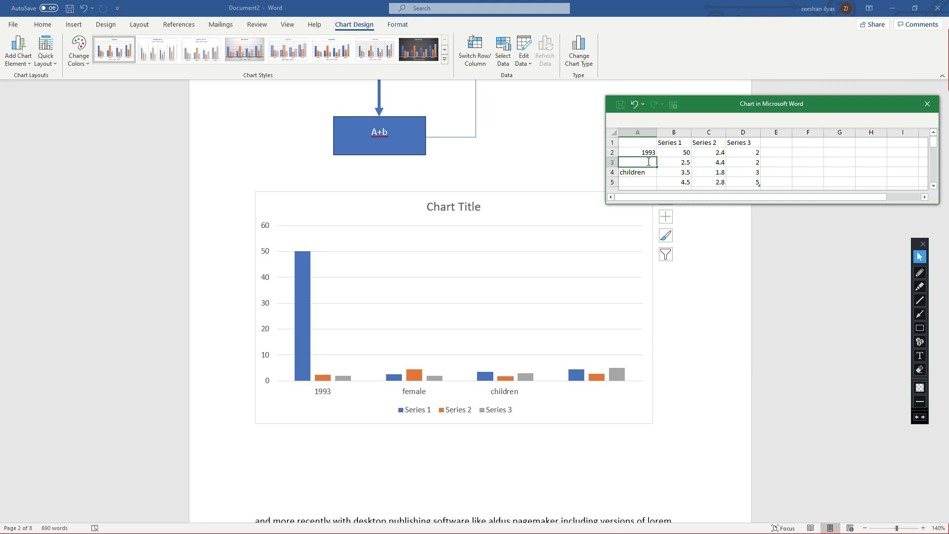
text(1999)
click(647, 172)
key(BackSpace)
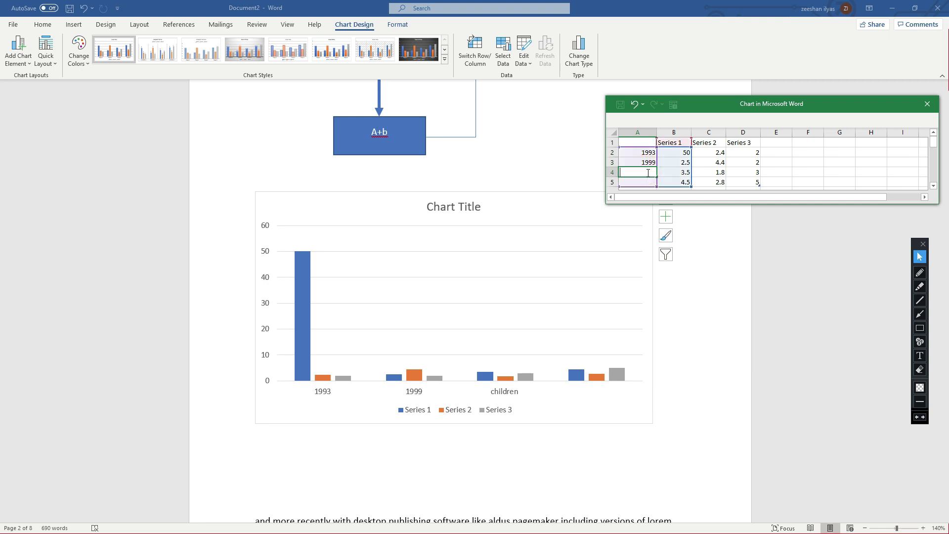
text(2002)
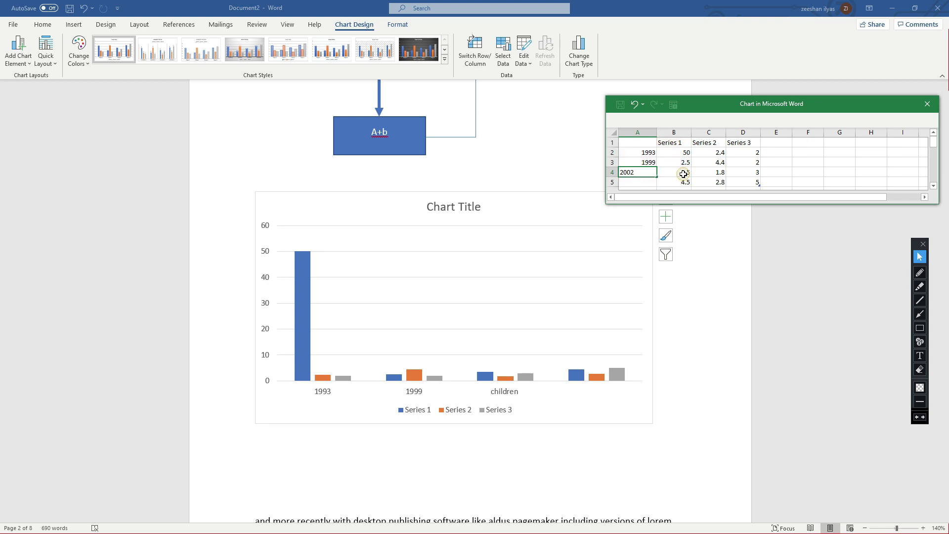
drag(682, 176, 692, 145)
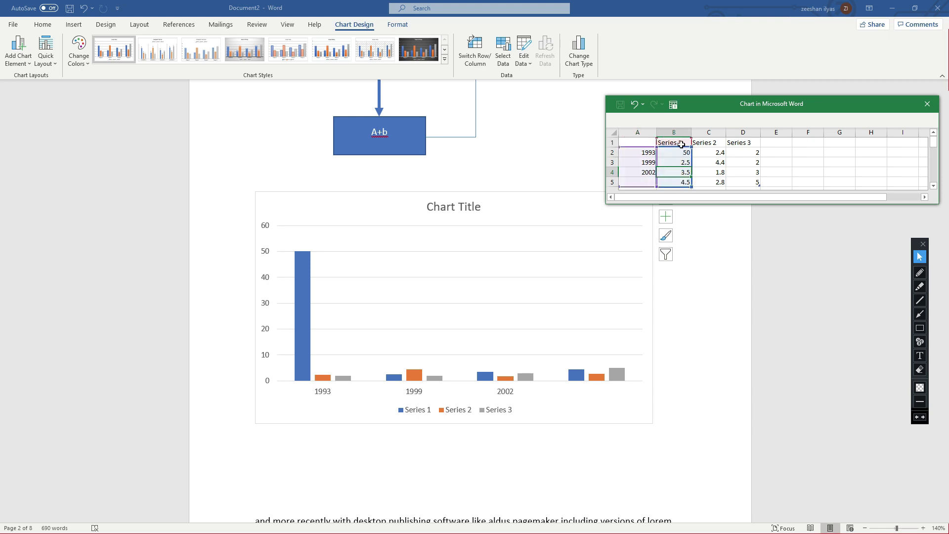
- Rename Series 1, 2 and 3 to male, female and old age
key(BackSpace)
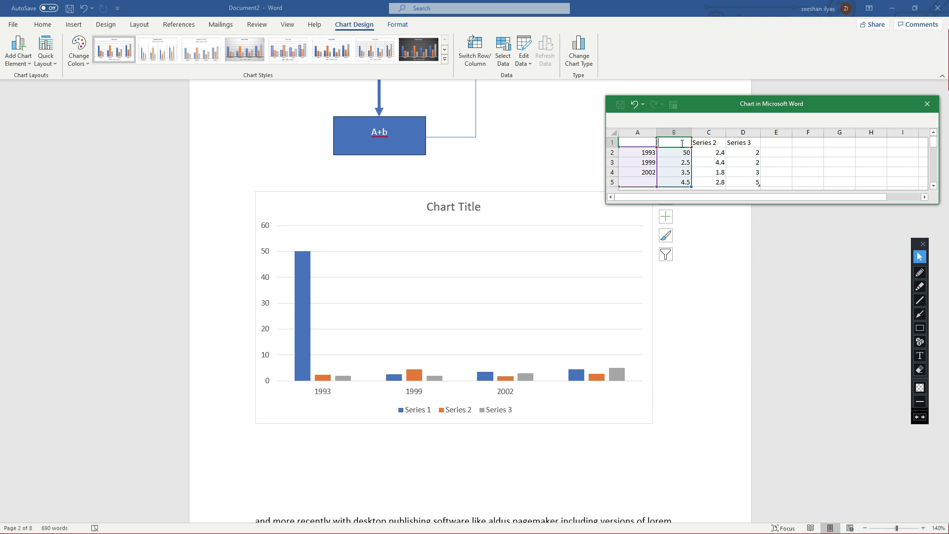
text(ma)
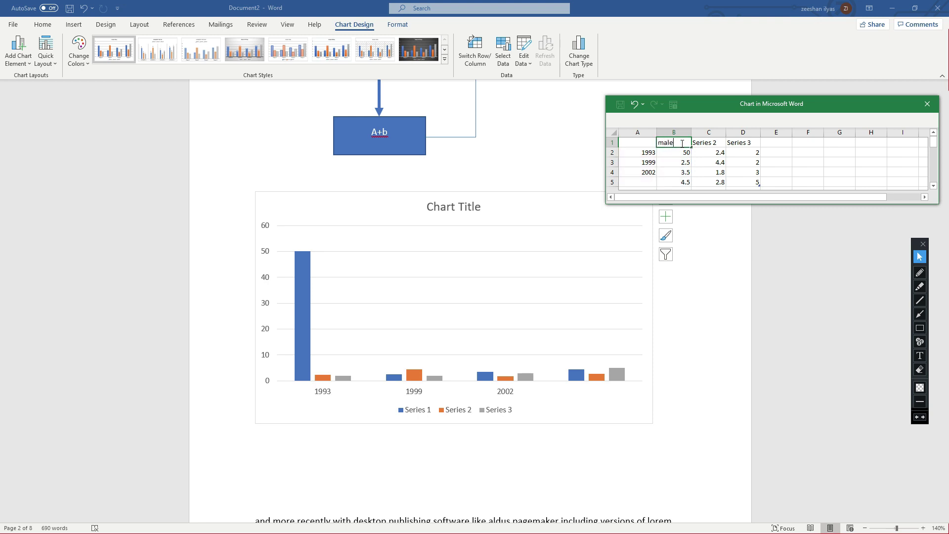
text(le)
click(715, 142)
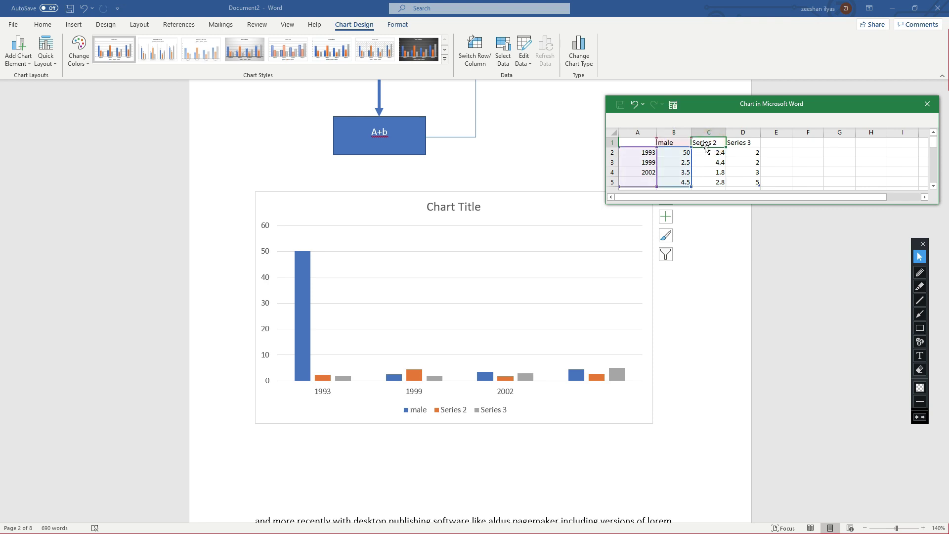
text(frm)
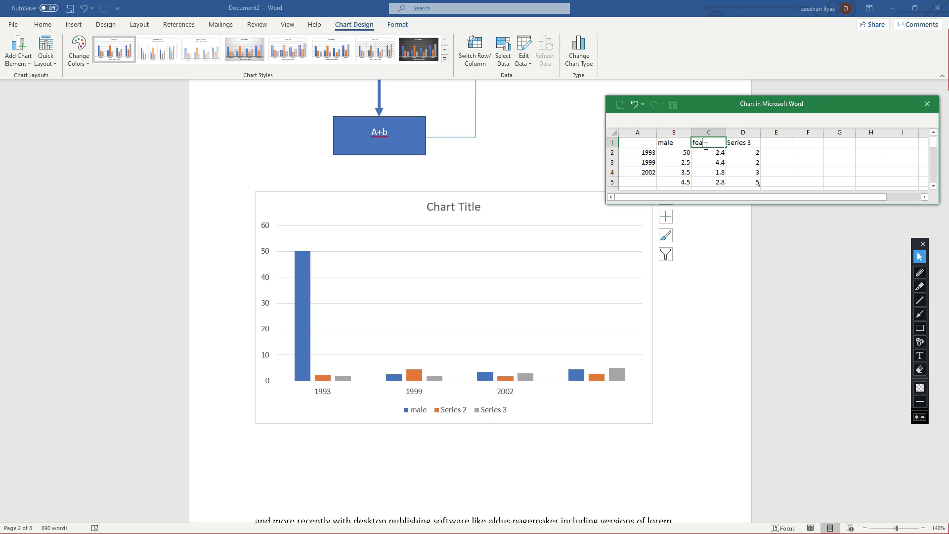
click(730, 145)
key(BackSpace)
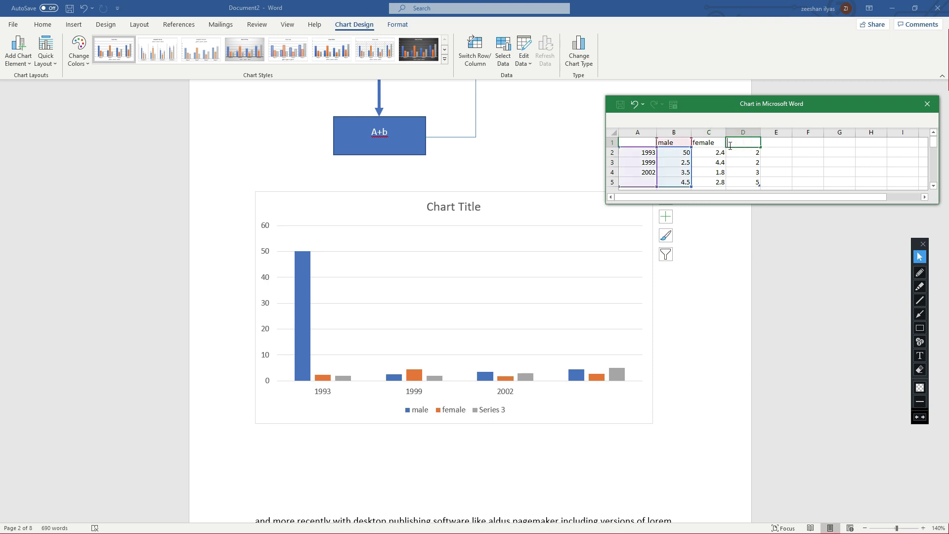
text(c)
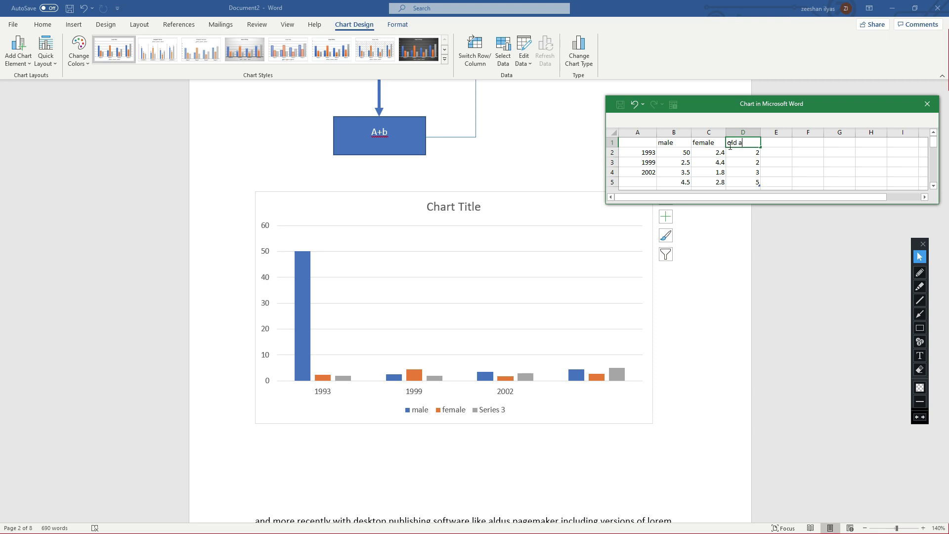
text(ld age)
click(725, 157)
click(721, 172)
click(492, 409)
click(675, 380)
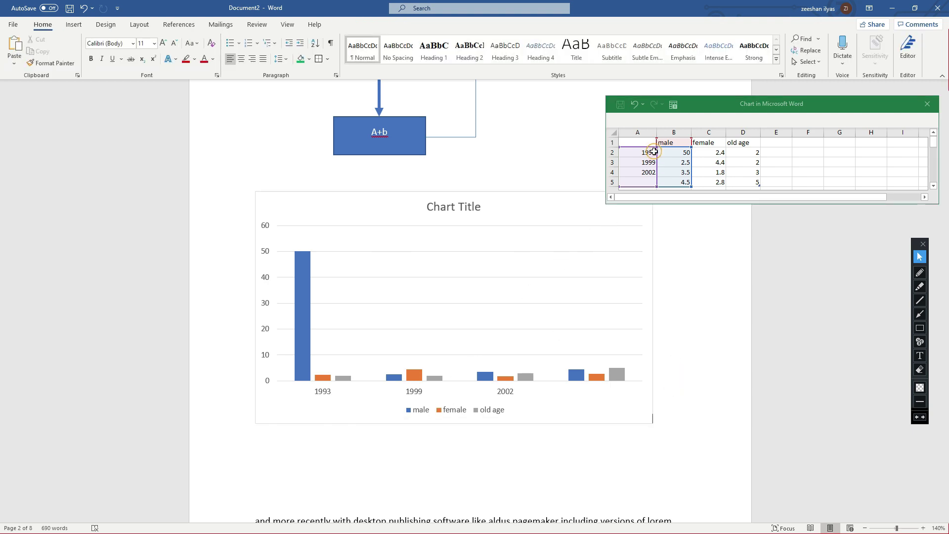
- Enter the 1993 values 30, 40 and 30 for male, female and old age
click(686, 153)
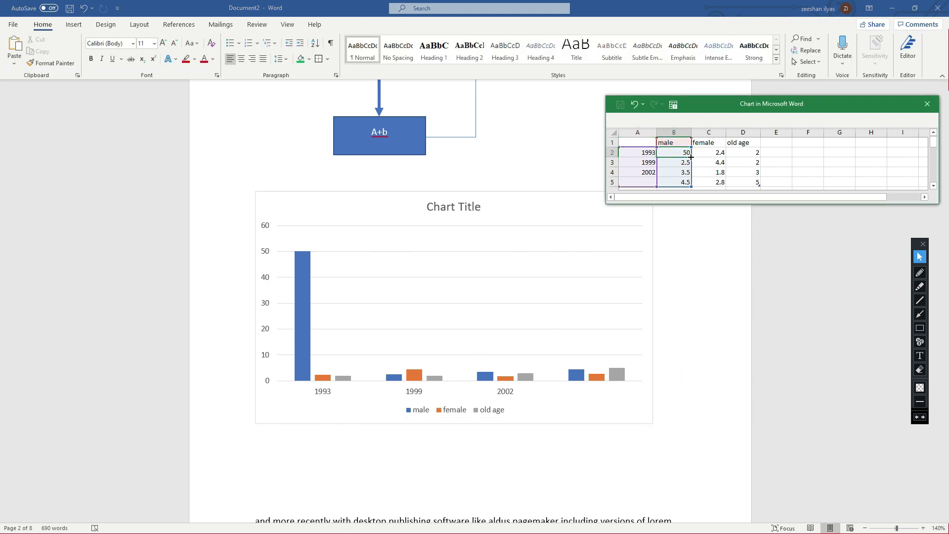
double_click(690, 154)
double_click(688, 153)
key(BackSpace)
text(30)
click(712, 156)
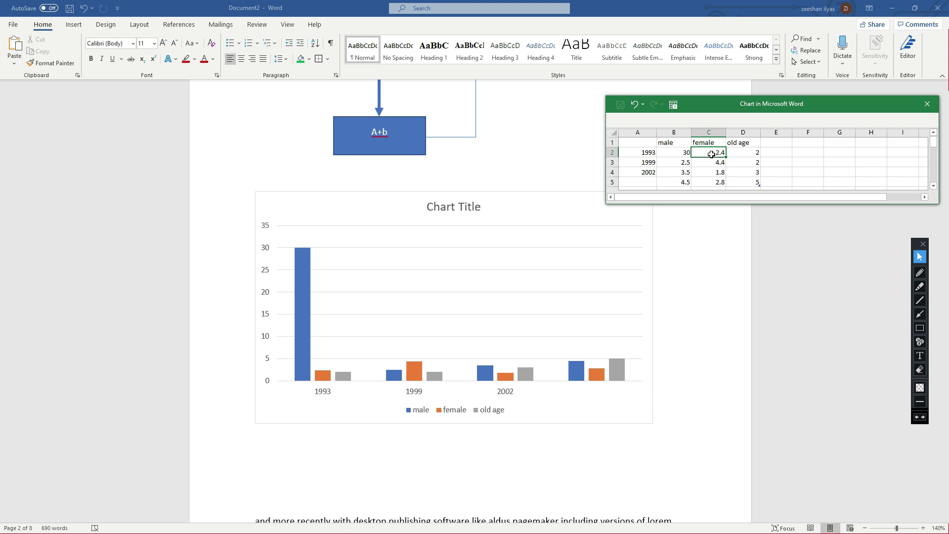
click(737, 156)
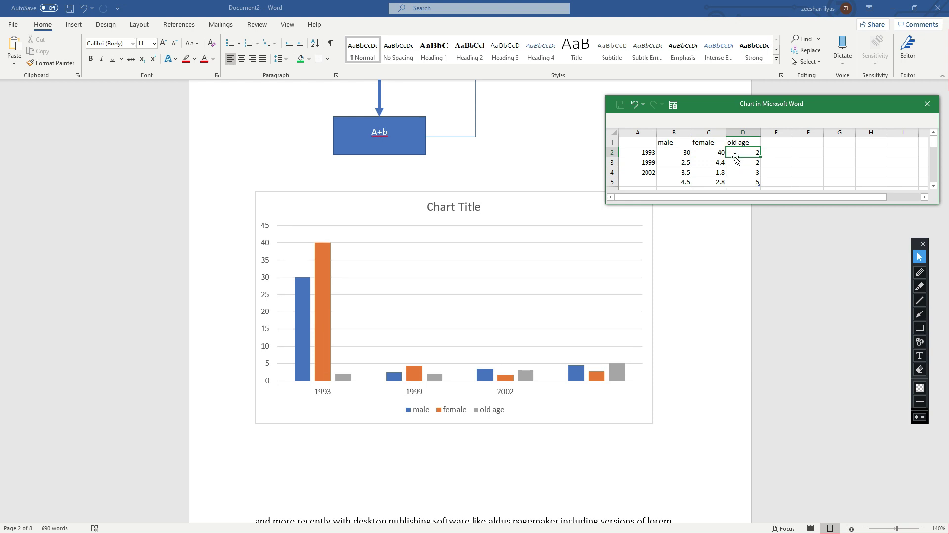
text(30)
click(734, 165)
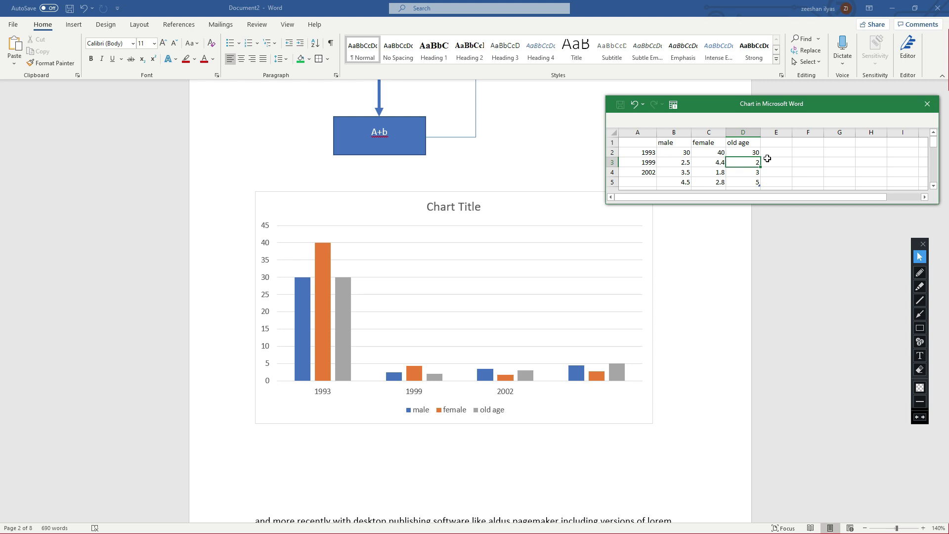
- Enter the 1999 values 50, 20 and 30 for male, female and old age
click(688, 162)
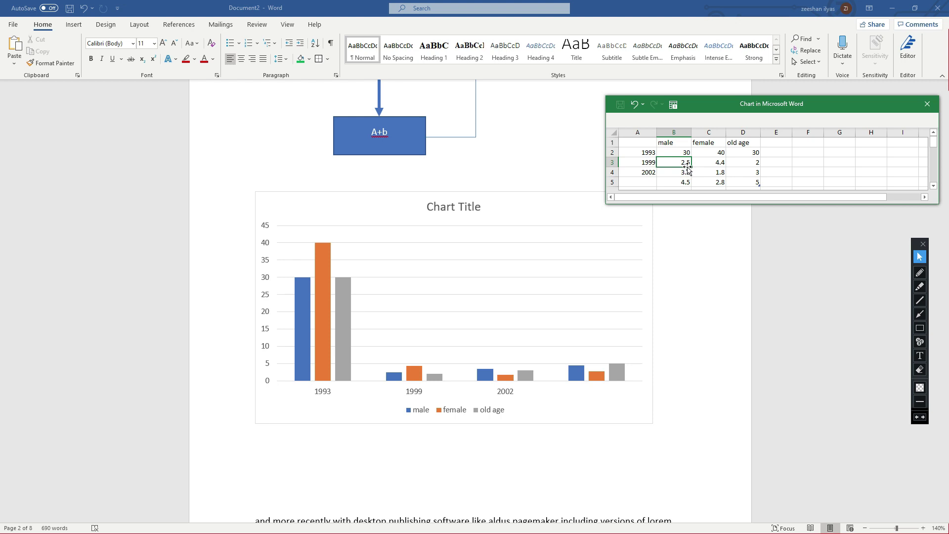
key(BackSpace)
text(50)
click(720, 168)
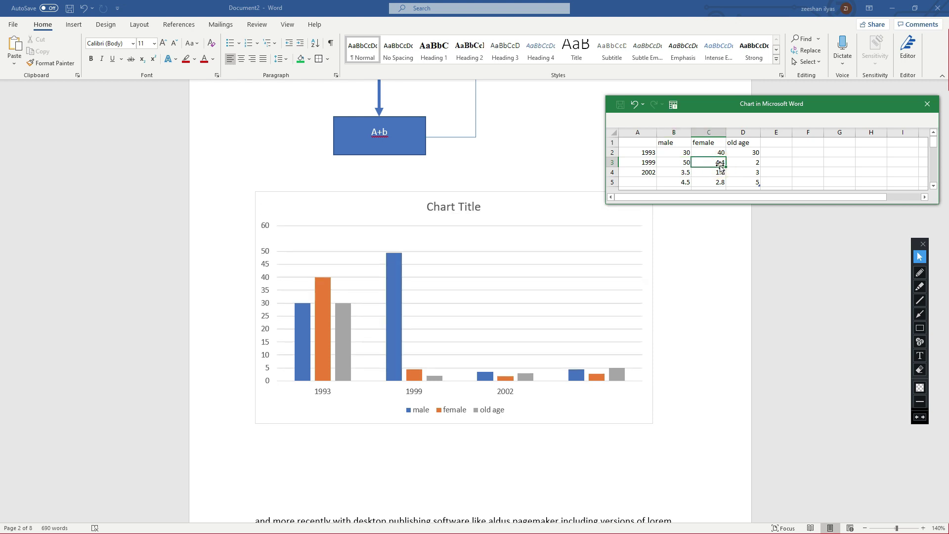
text(20)
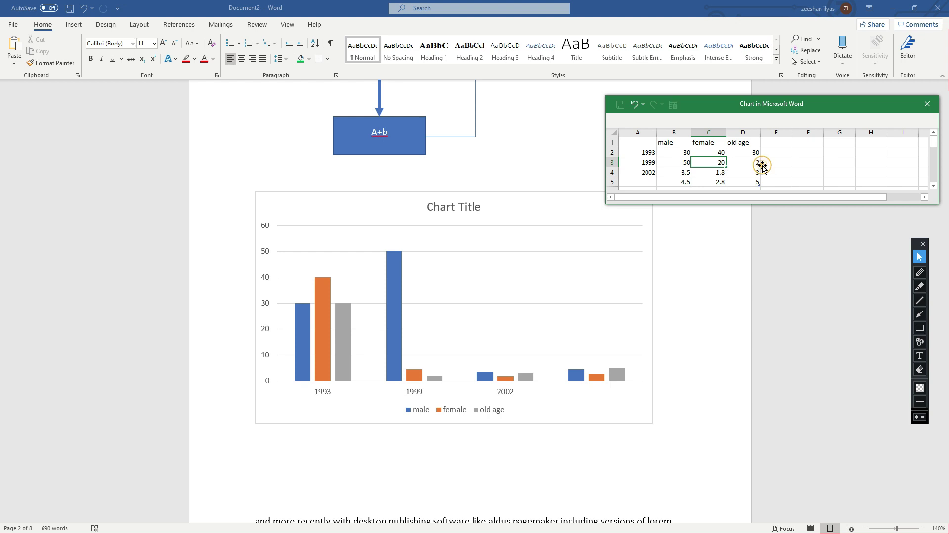
click(763, 166)
click(756, 164)
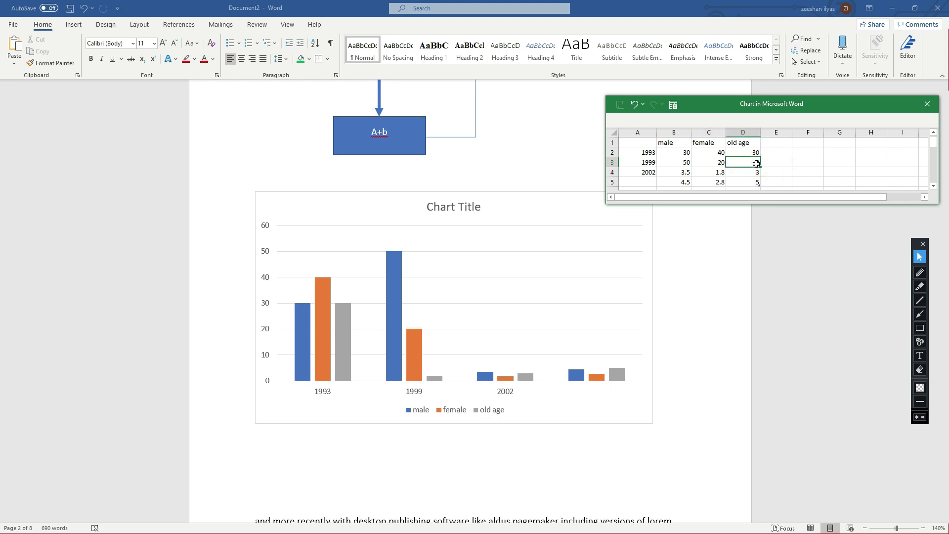
text(30)
key(Return)
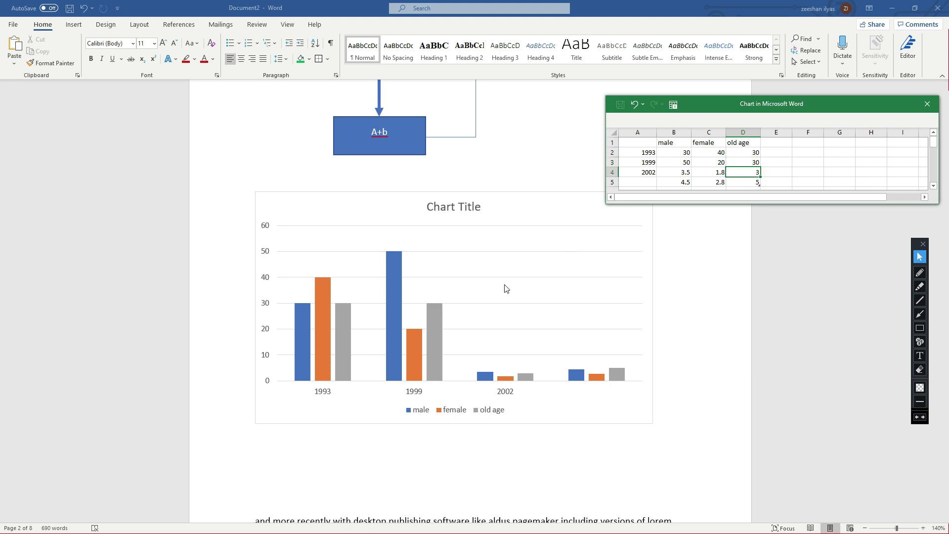
- Close the chart data window
click(464, 313)
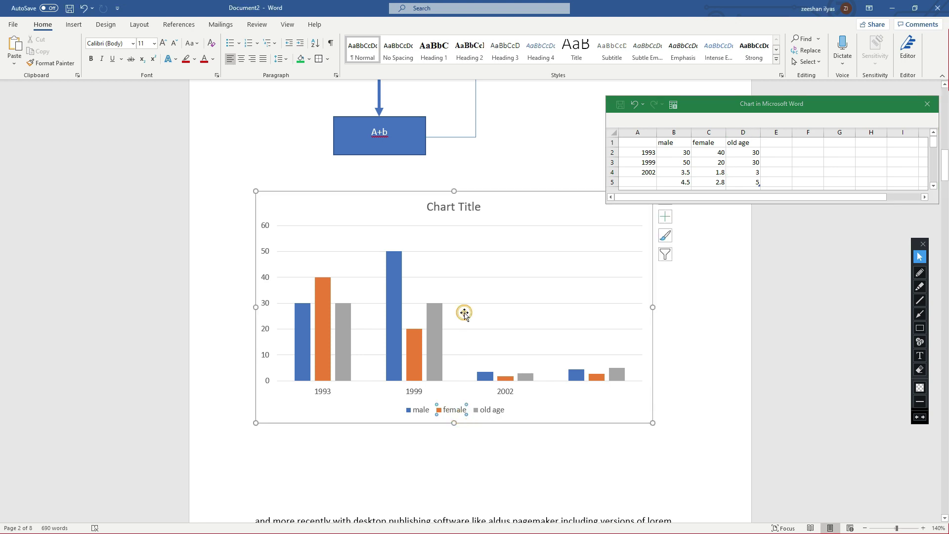
click(492, 196)
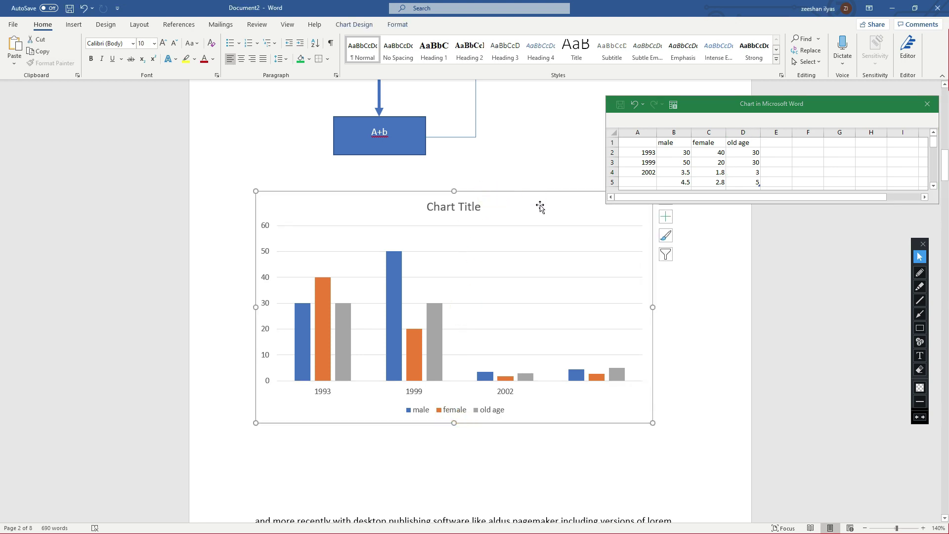
double_click(882, 104)
click(937, 7)
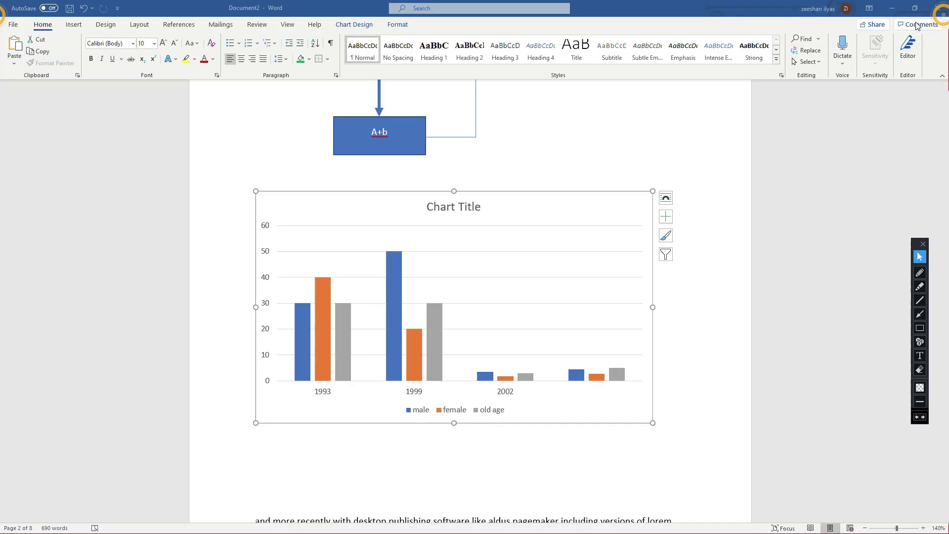
- Apply the dark chart style with outlined bars
click(665, 199)
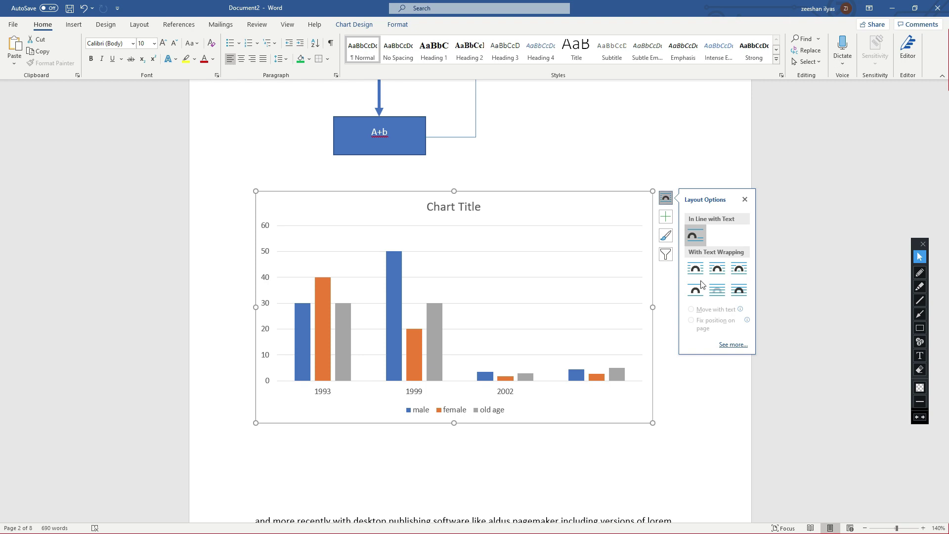
click(715, 167)
click(648, 194)
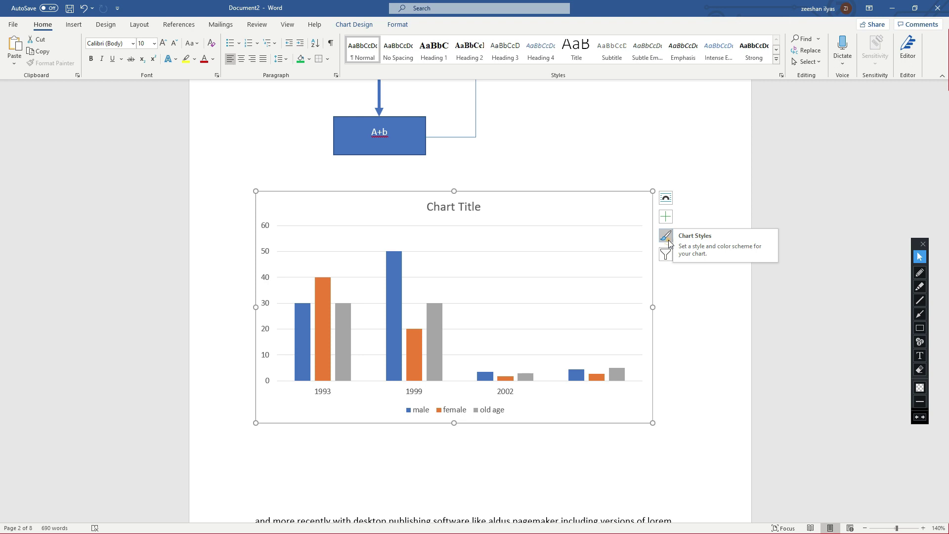
click(668, 239)
scroll(729, 312, down, 5)
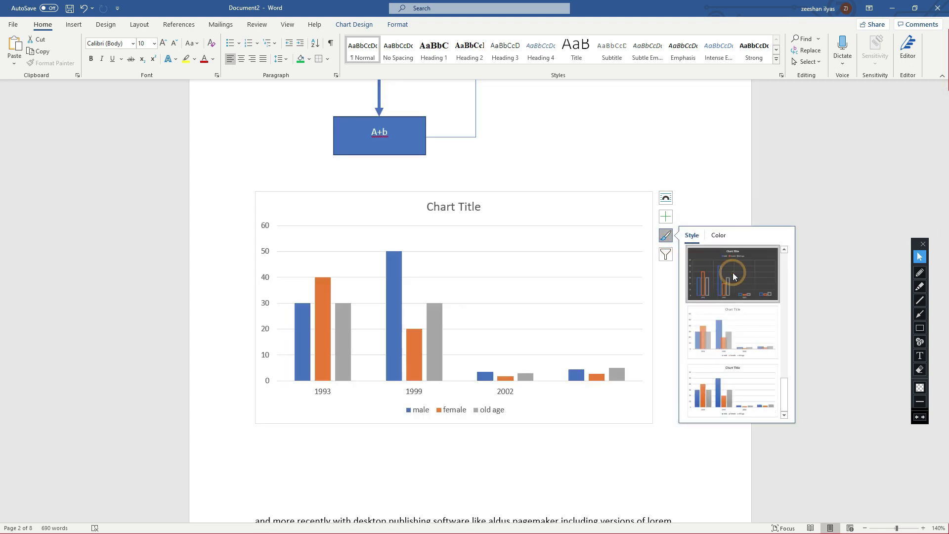
click(733, 271)
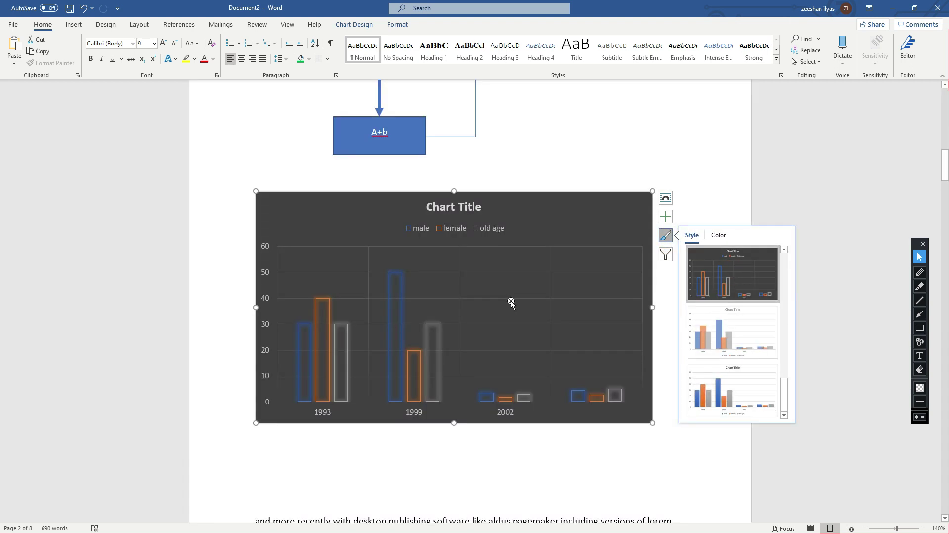
- Open the Format Chart Area settings for the chart
click(526, 274)
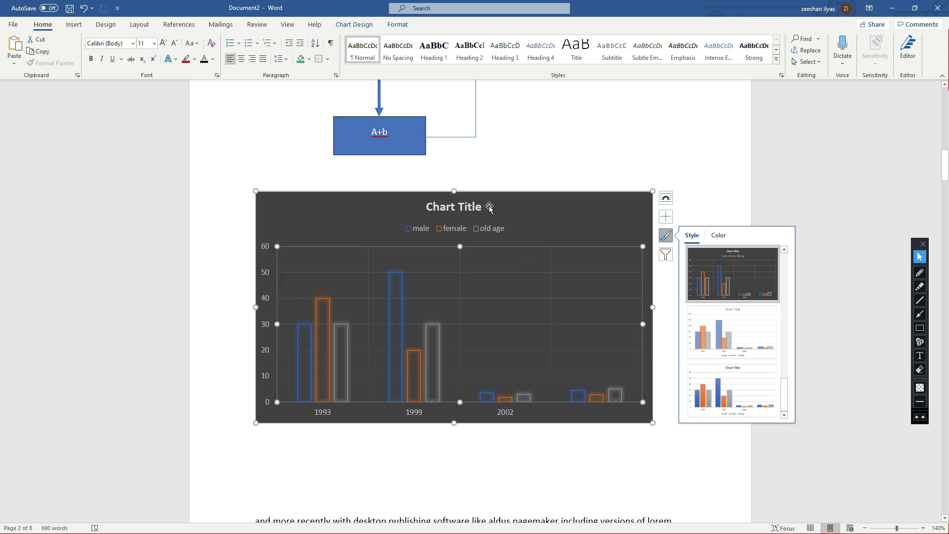
click(665, 255)
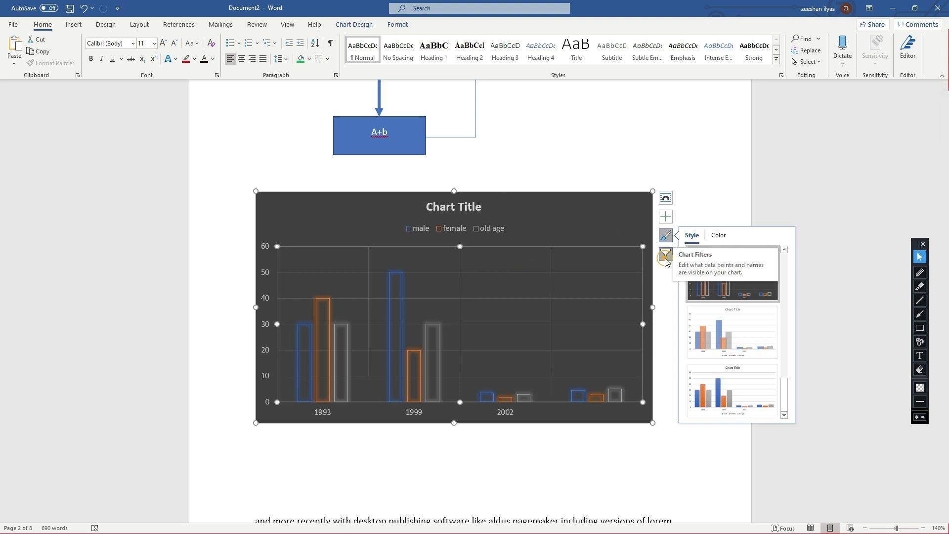
click(679, 239)
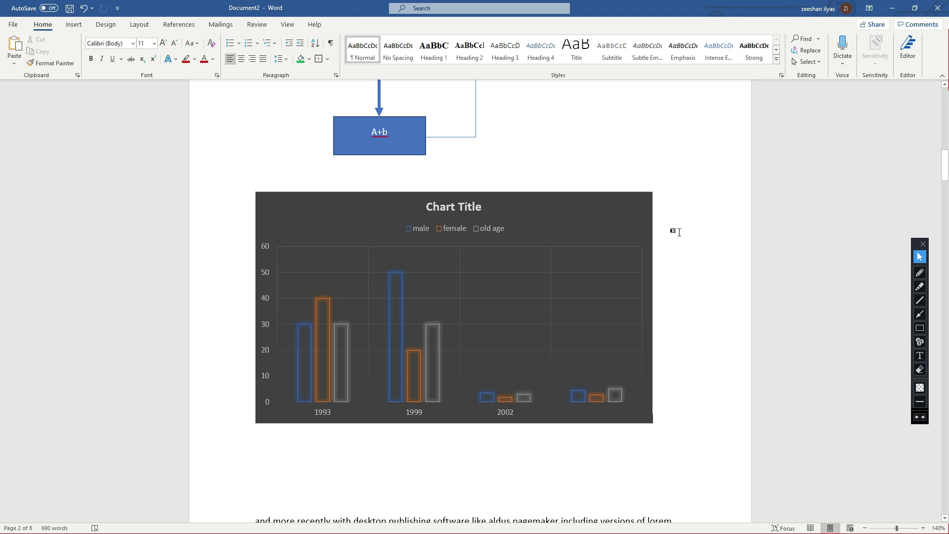
click(621, 225)
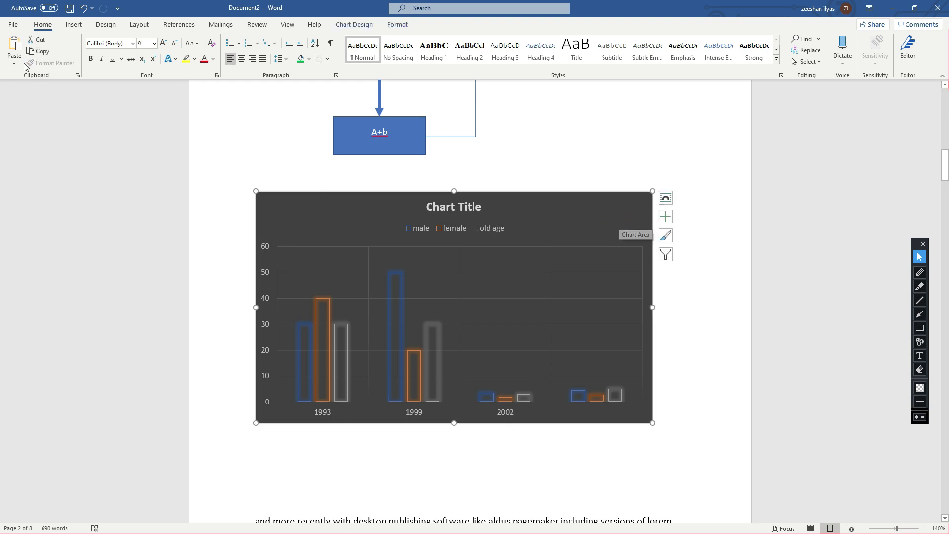
double_click(385, 201)
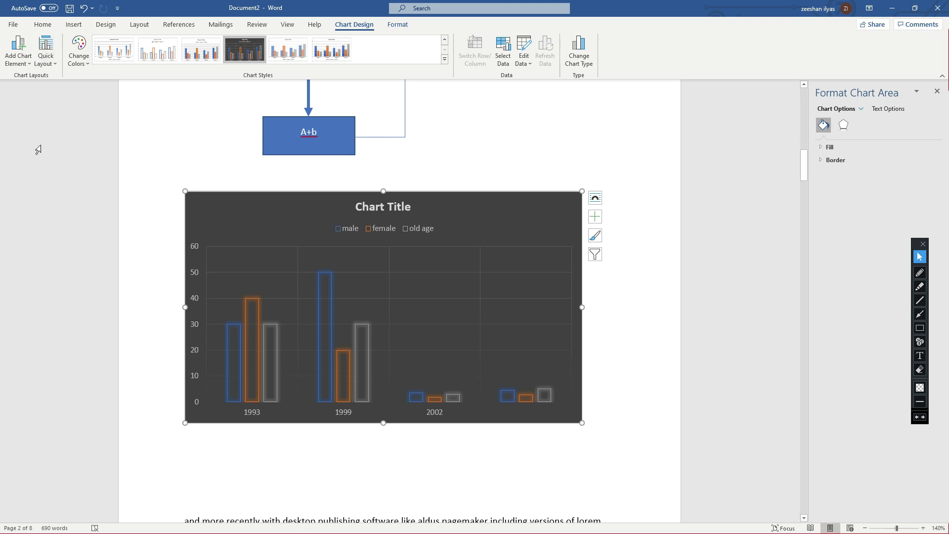
- Add Primary Minor Horizontal gridlines through Add Chart Element > Gridlines
click(28, 66)
mouse_move(37, 107)
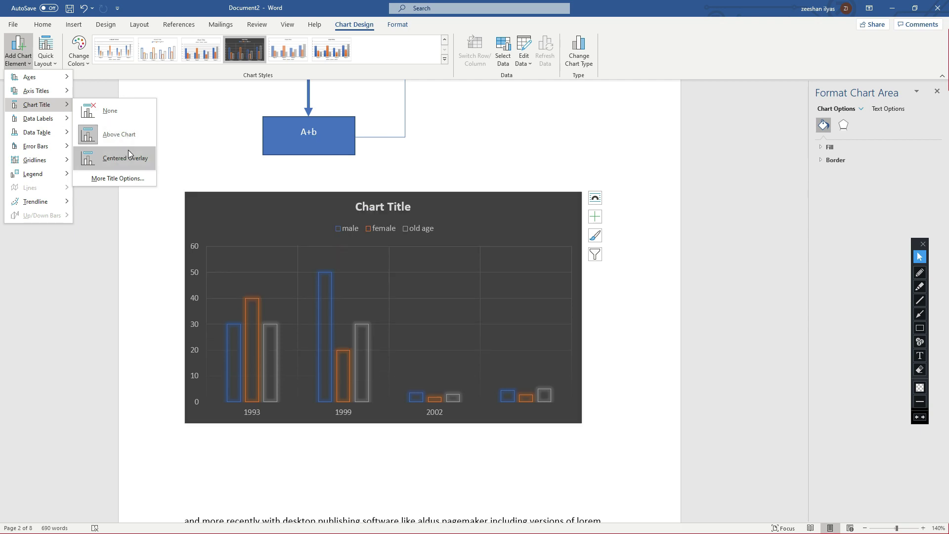
mouse_move(54, 91)
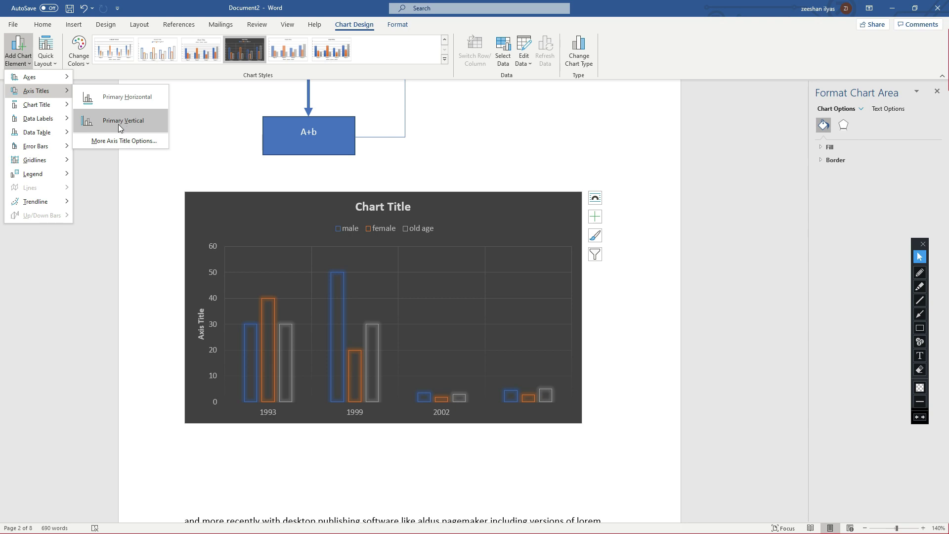
mouse_move(58, 133)
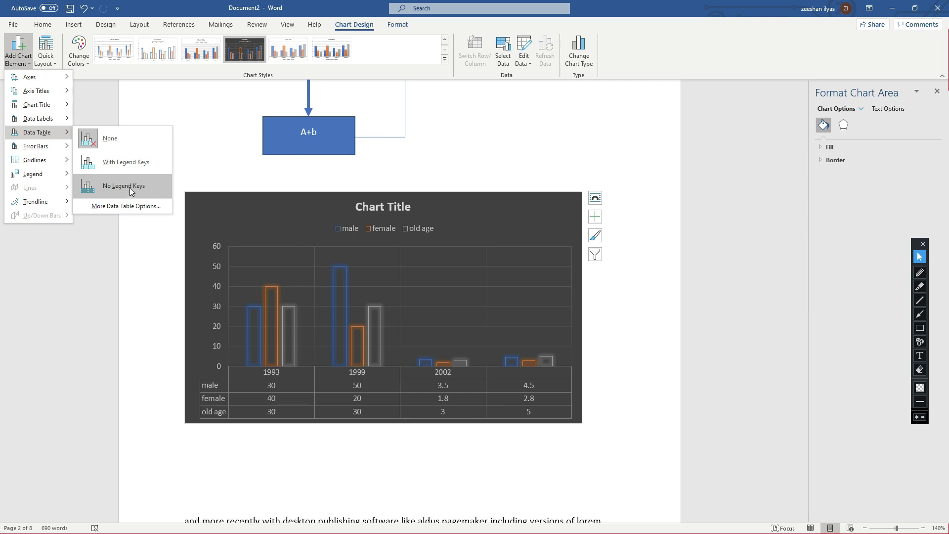
mouse_move(63, 164)
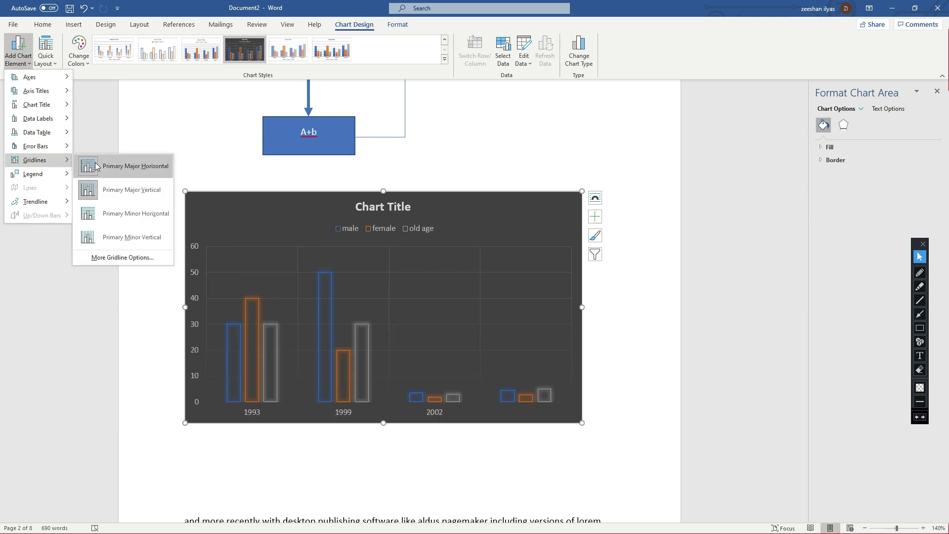
click(132, 214)
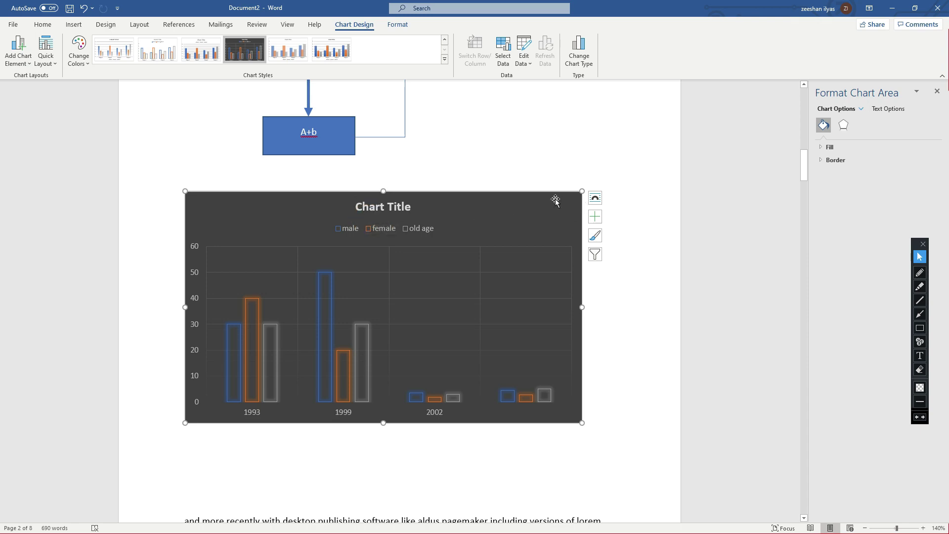
- Delete the column chart, insert a default Sales pie chart, and move its data sheet aside
key(Delete)
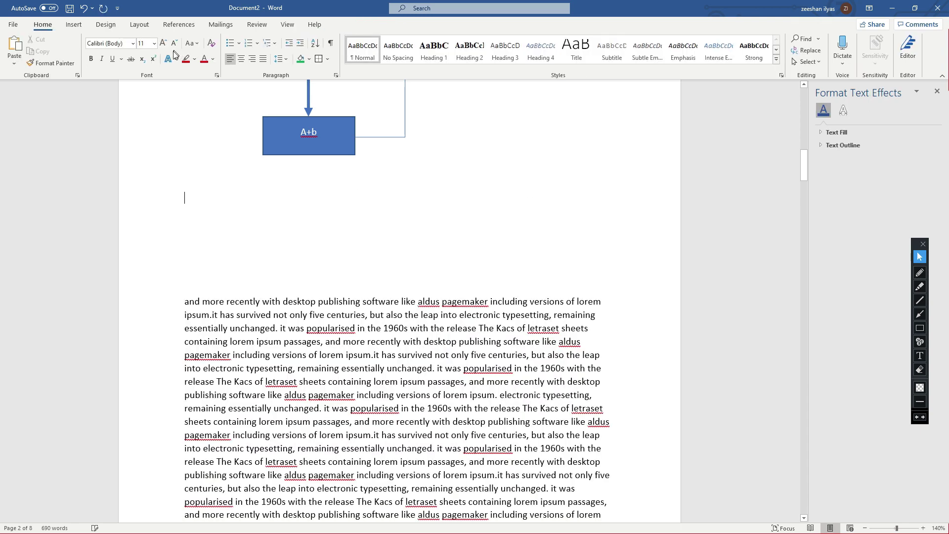
click(75, 25)
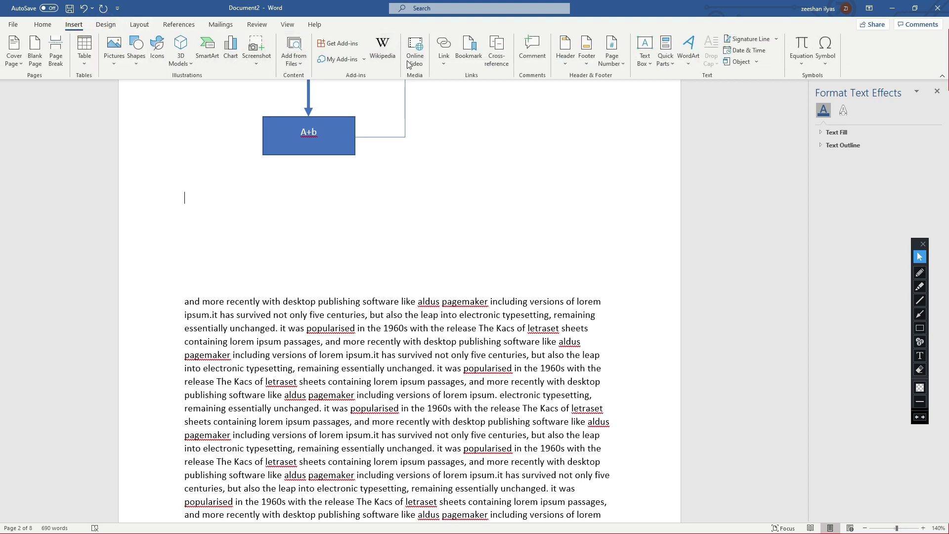
click(228, 64)
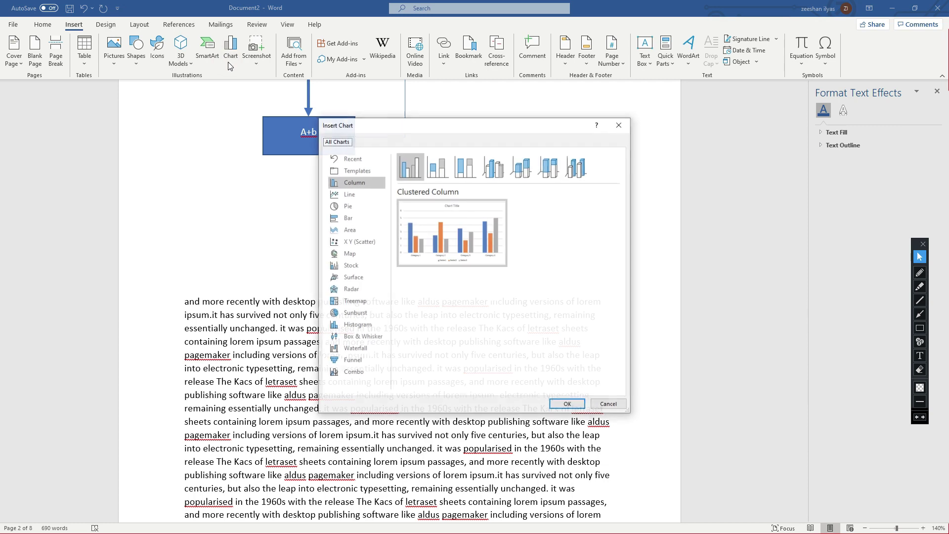
click(354, 206)
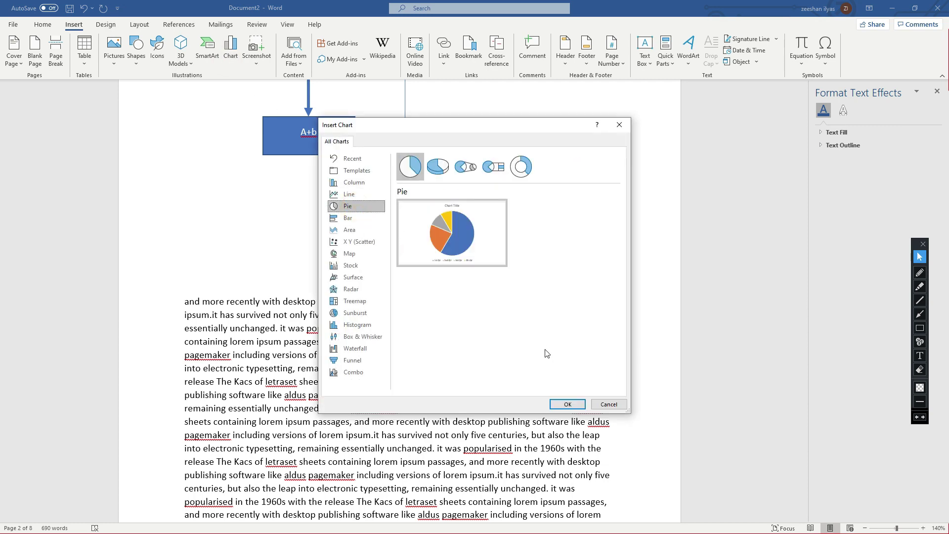
click(569, 403)
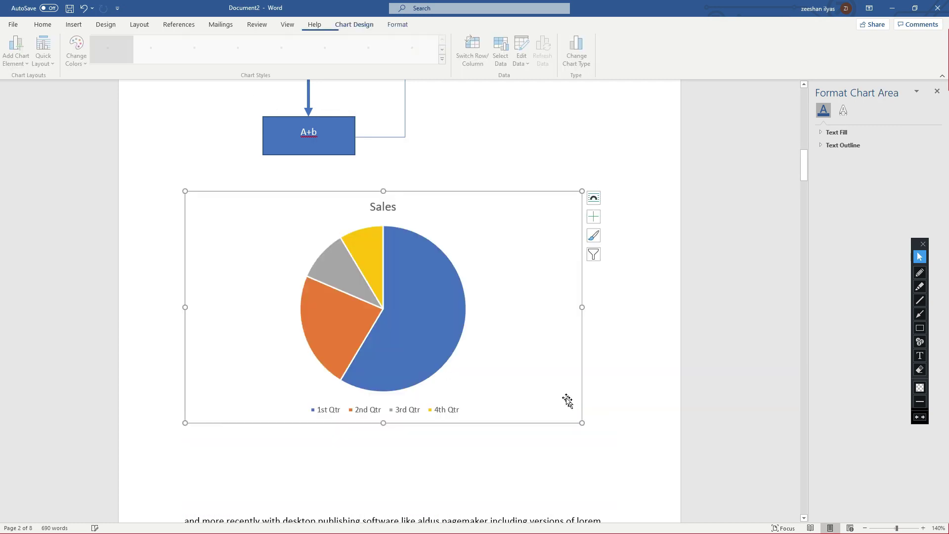
click(406, 275)
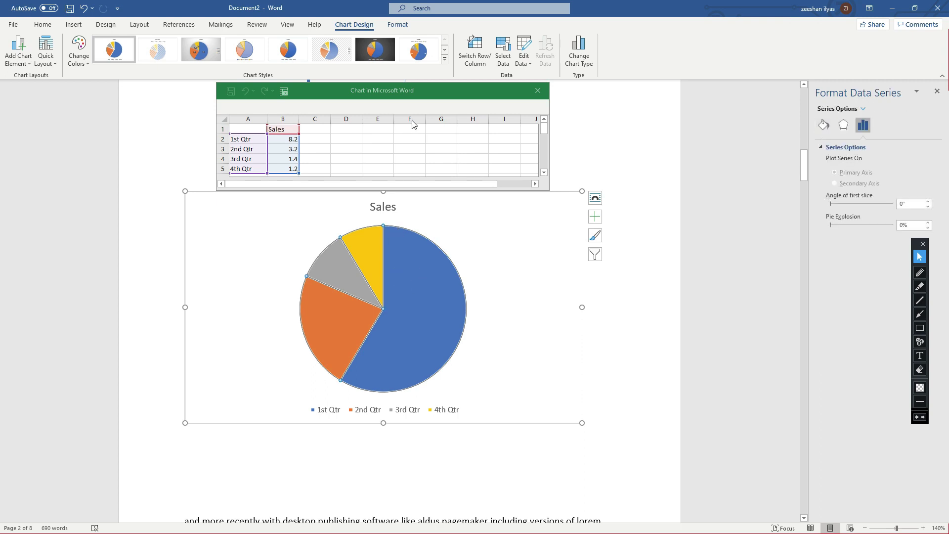
drag(454, 87, 745, 86)
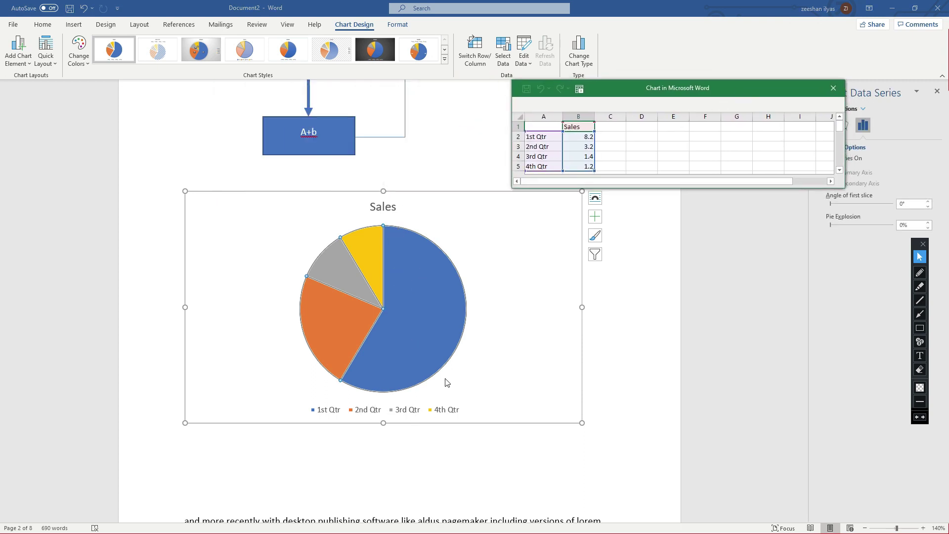
- Relabel the pie categories young male, aged male, women young and old women
click(547, 140)
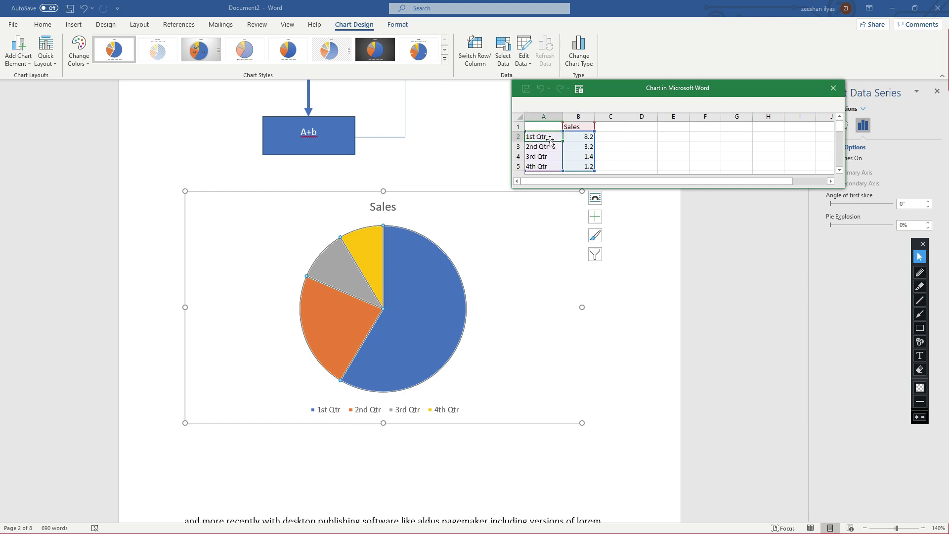
key(Delete)
double_click(550, 139)
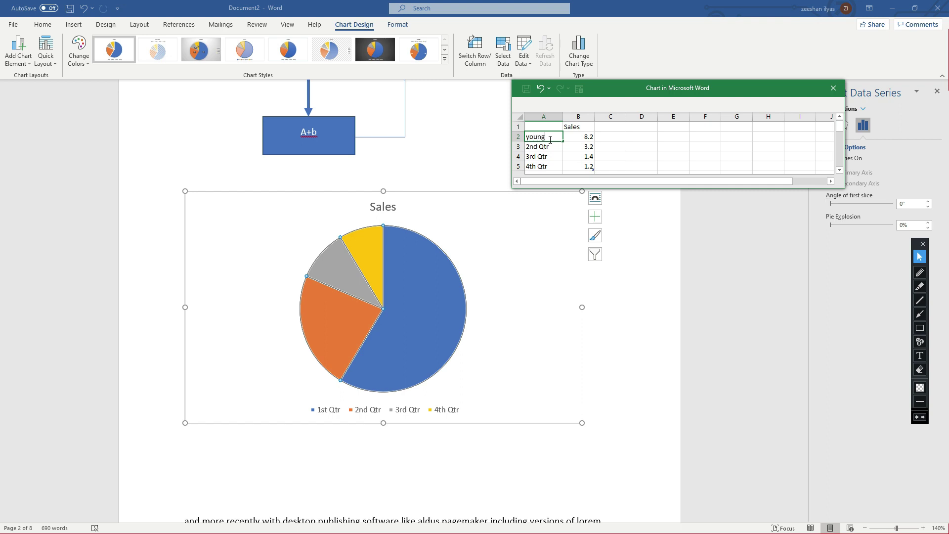
text(young male)
click(550, 146)
key(BackSpace)
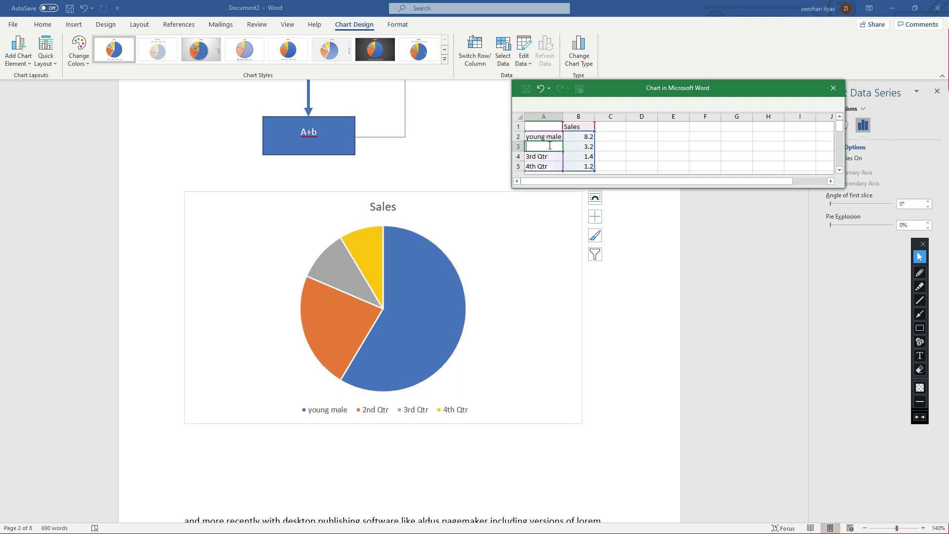
text(o)
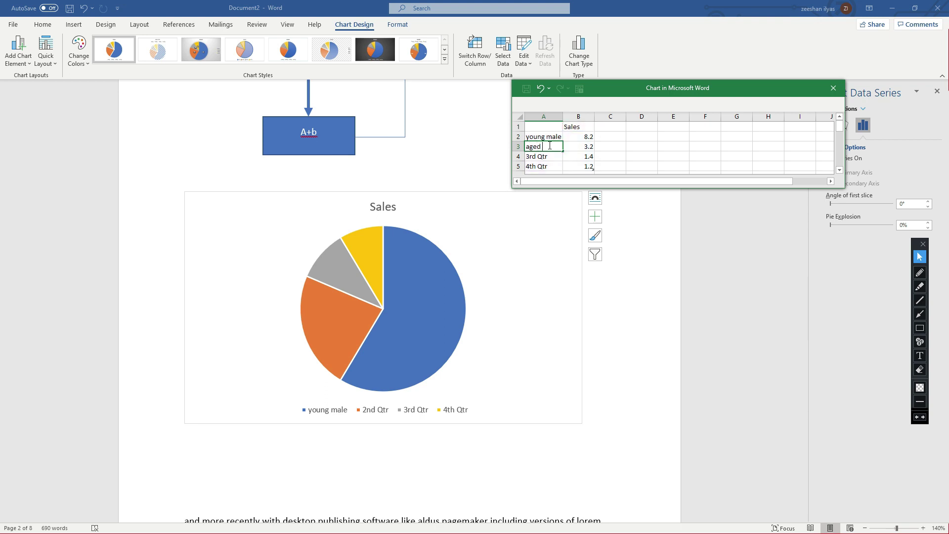
click(545, 157)
key(BackSpace)
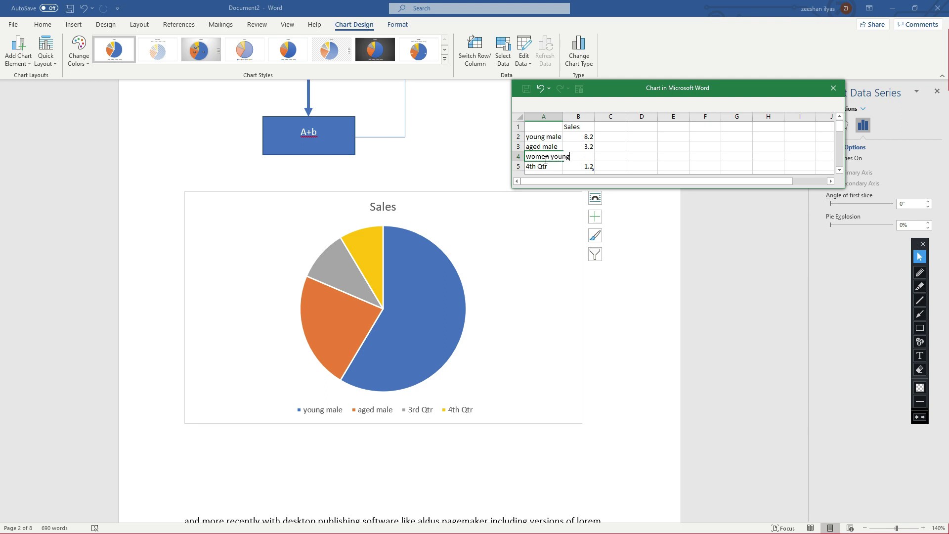
click(544, 168)
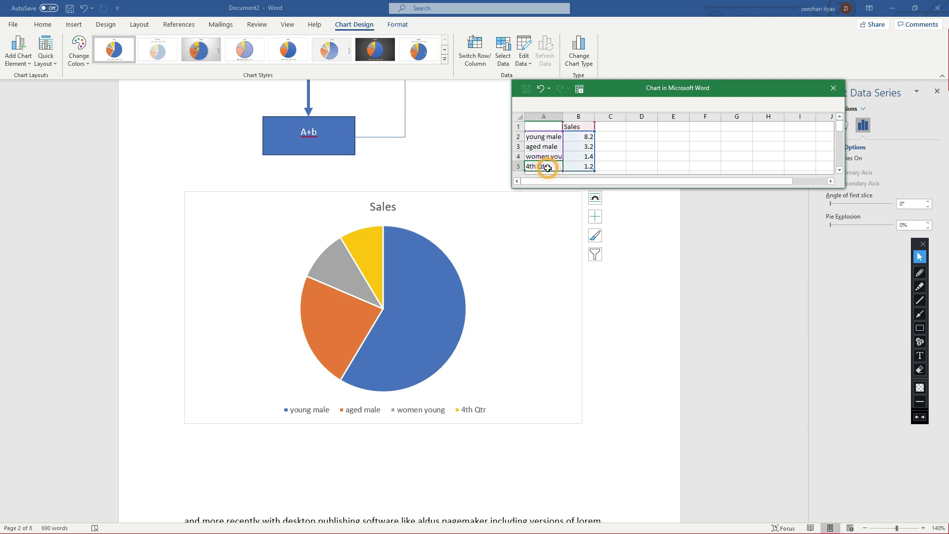
text(old w)
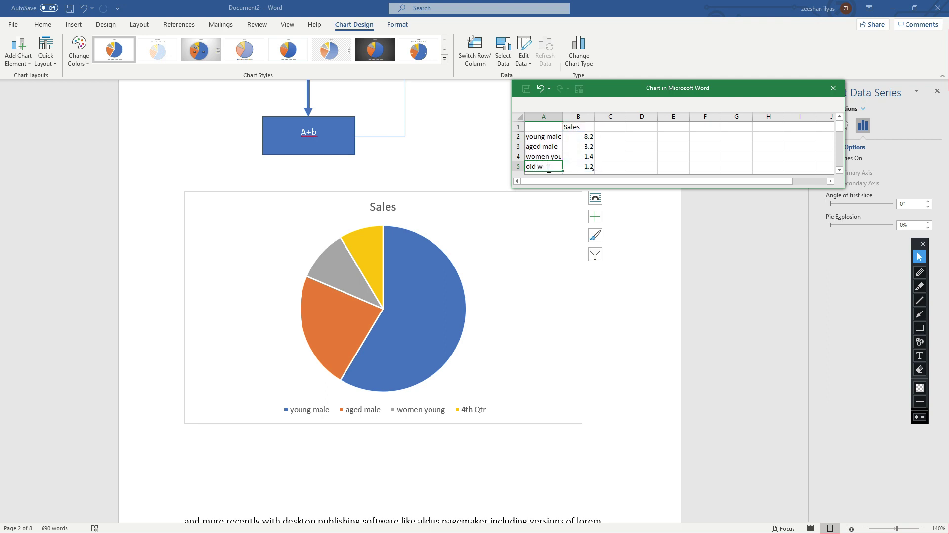
text(omen)
click(564, 167)
- Change young male's value from 8.2 to 50
click(610, 155)
click(555, 156)
click(552, 140)
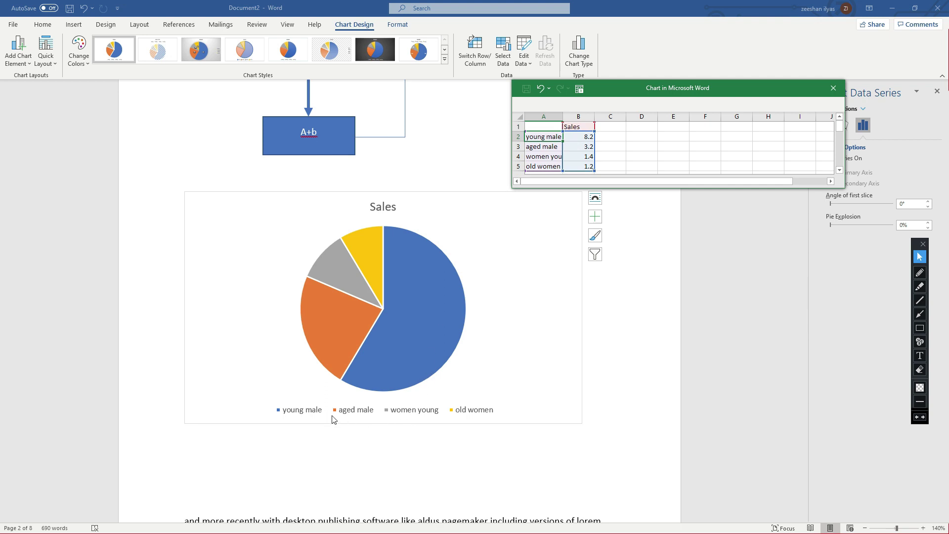
double_click(336, 301)
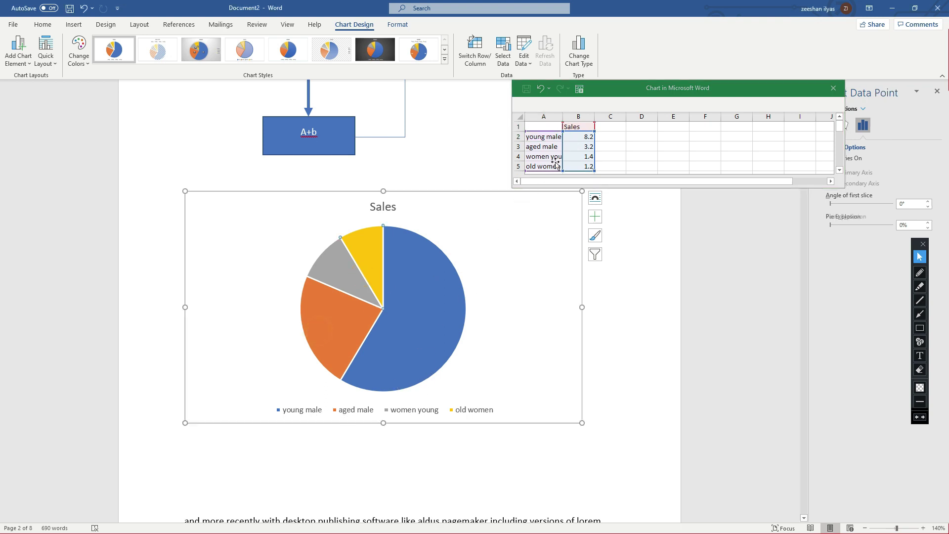
click(589, 138)
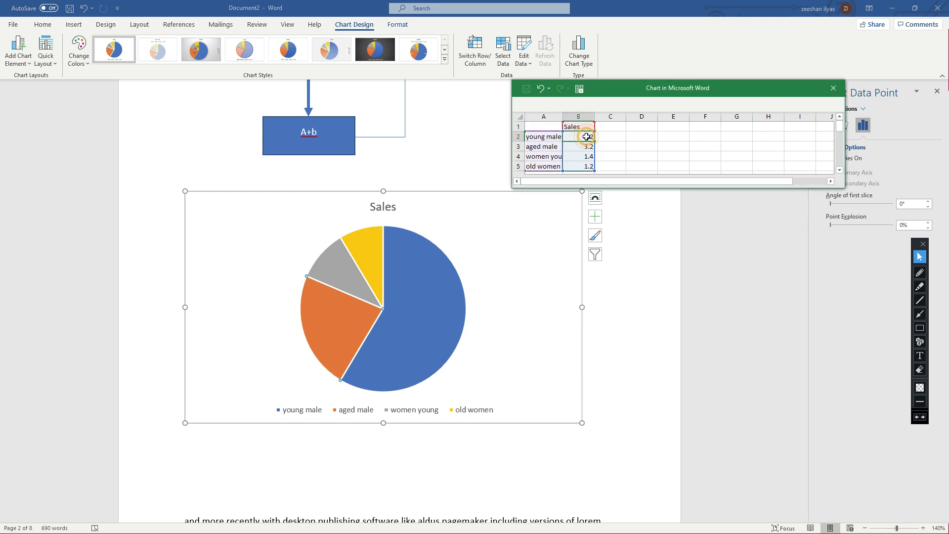
click(578, 151)
text(50)
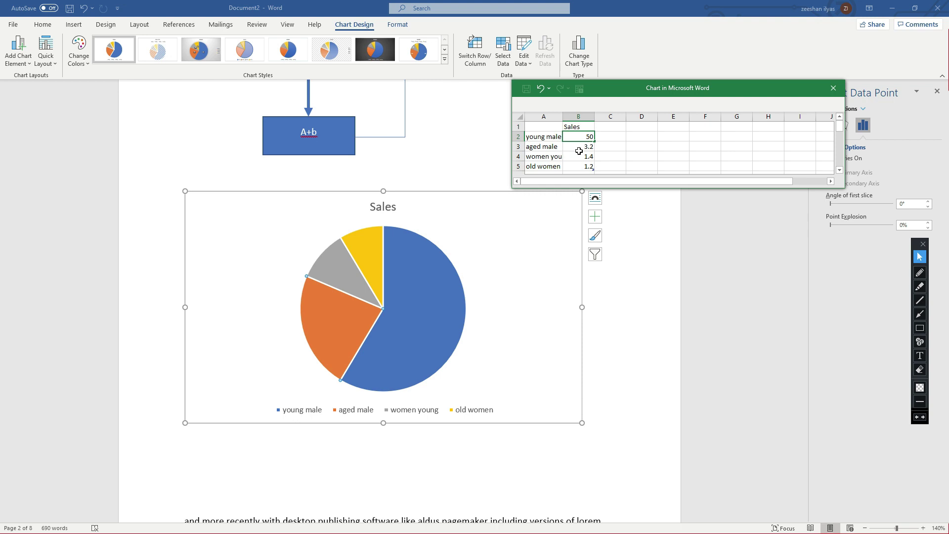
click(582, 153)
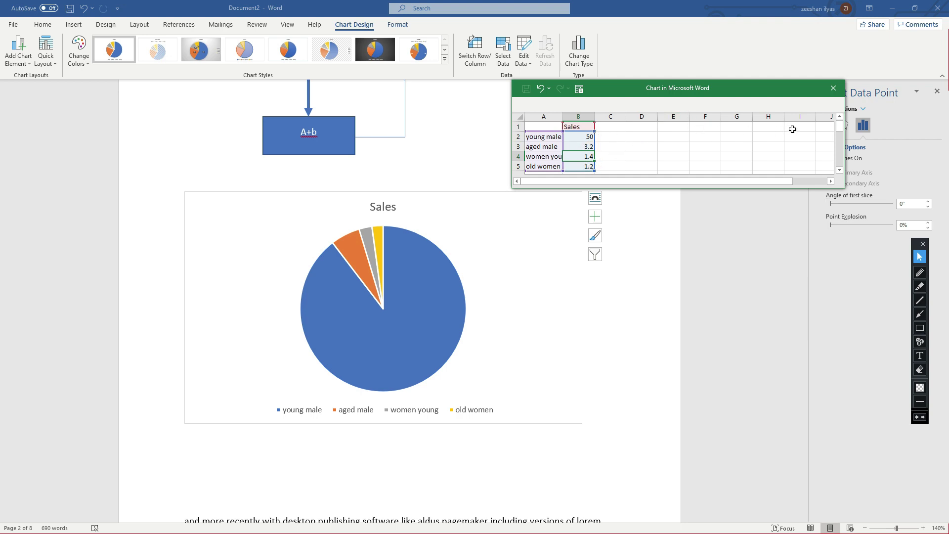
- Close the chart data sheet and preview chart styles from the Chart Styles gallery
click(833, 89)
click(280, 52)
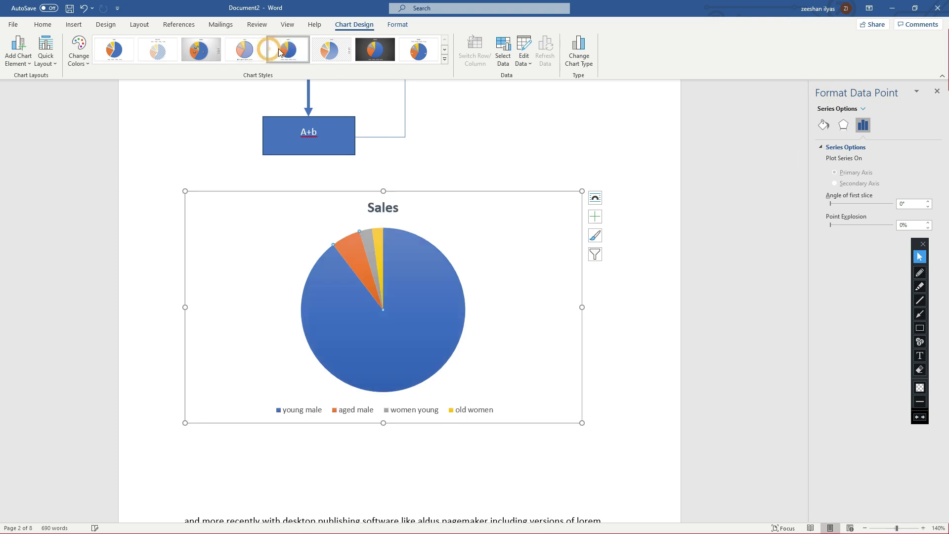
click(333, 47)
click(444, 59)
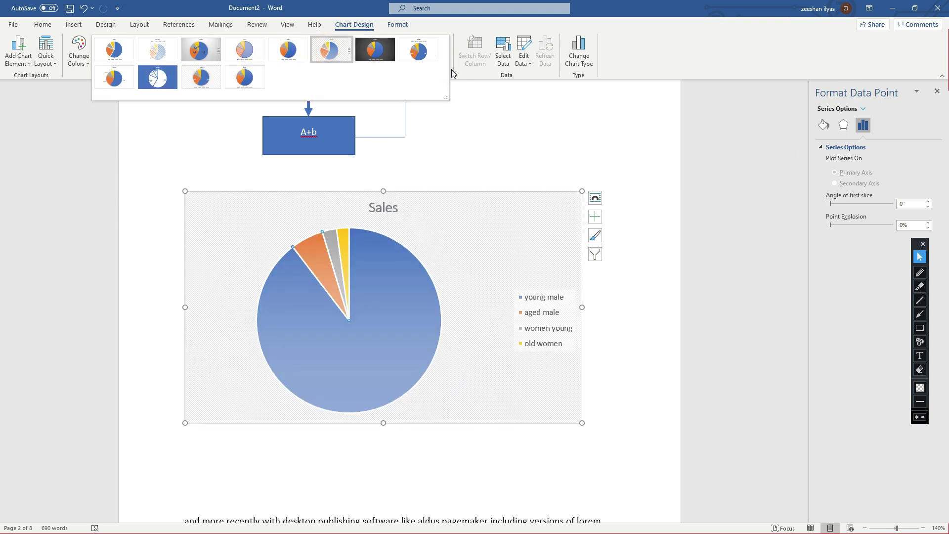
click(499, 127)
- Apply the blue SALES chart style from the style brush, then delete the pie chart
click(595, 235)
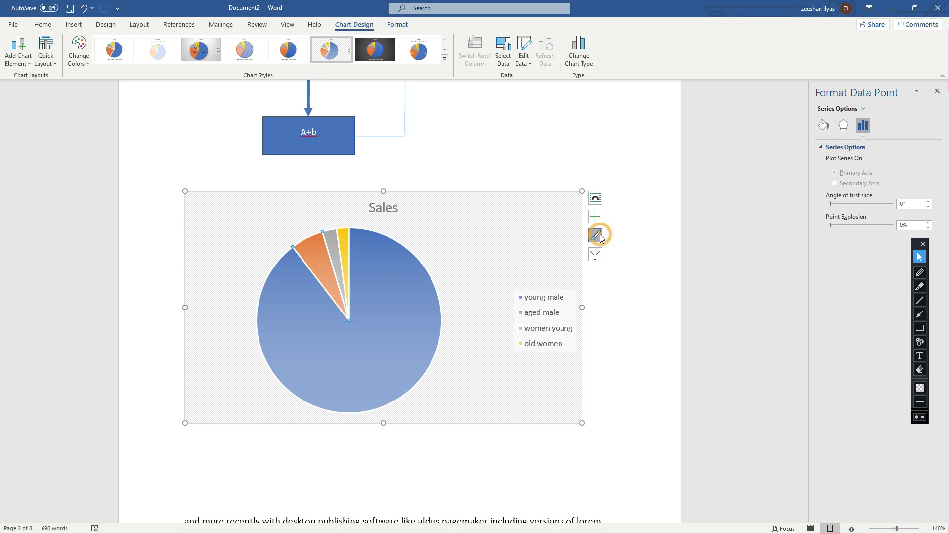
scroll(650, 309, down, 2)
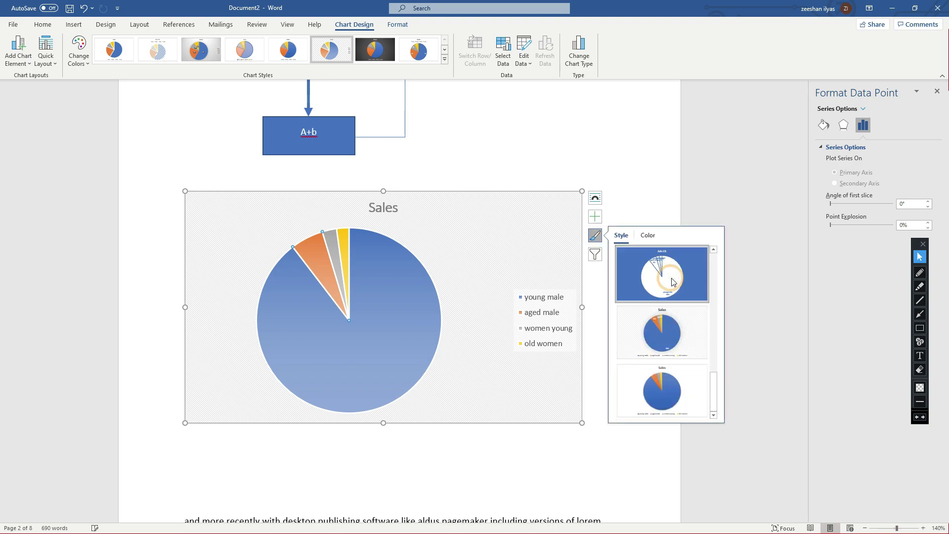
click(665, 287)
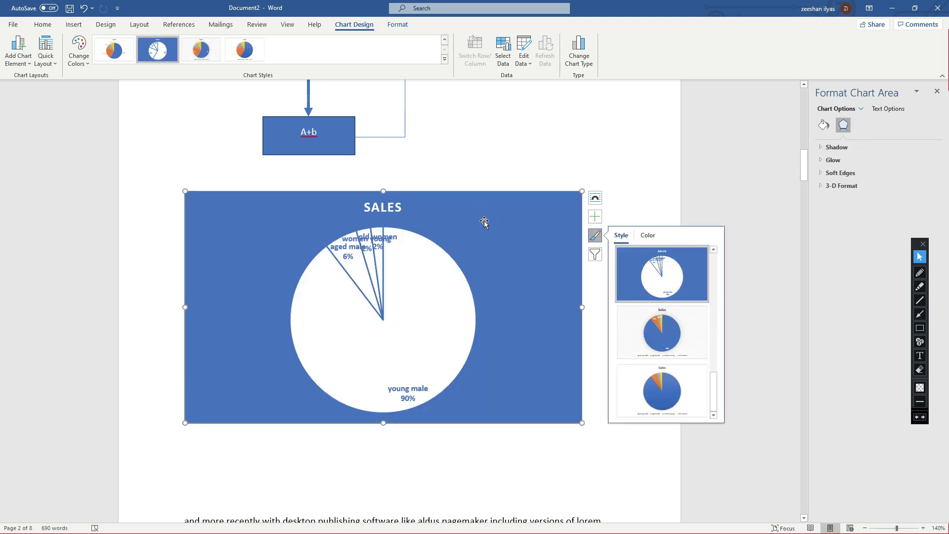
key(Delete)
click(72, 25)
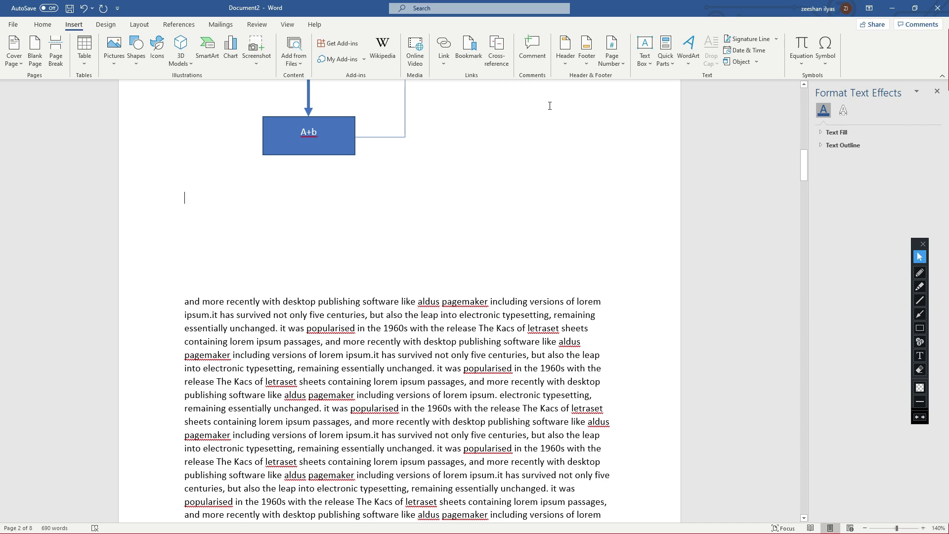
- Insert a test comment with 'sdf' at the blank line, then discard it
click(532, 50)
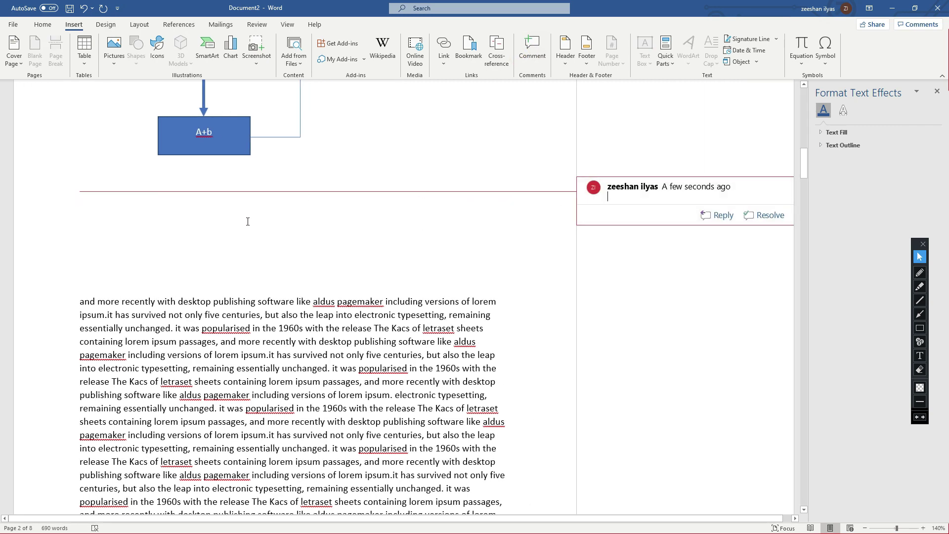
click(668, 196)
text(sdf)
key(BackSpace)
key(BackSpace)
key(BackSpace)
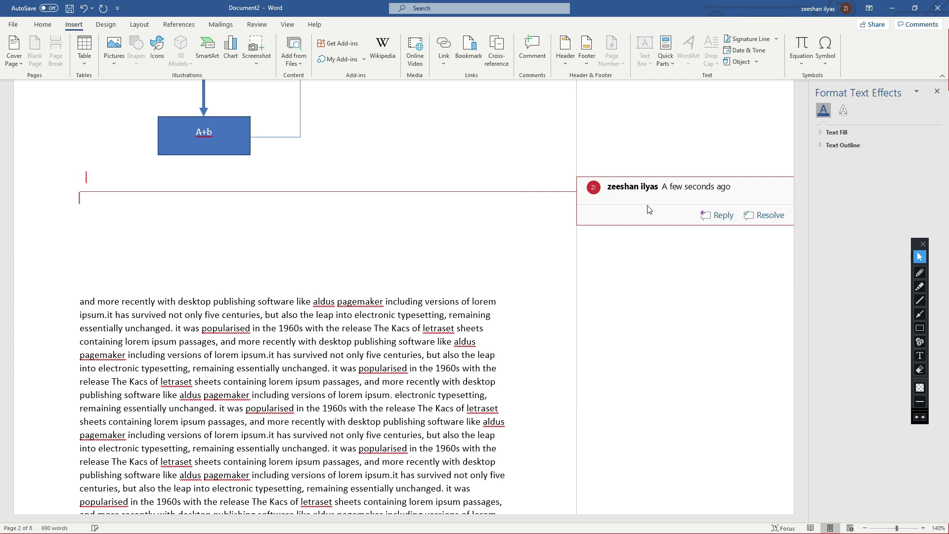
key(BackSpace)
key(Escape)
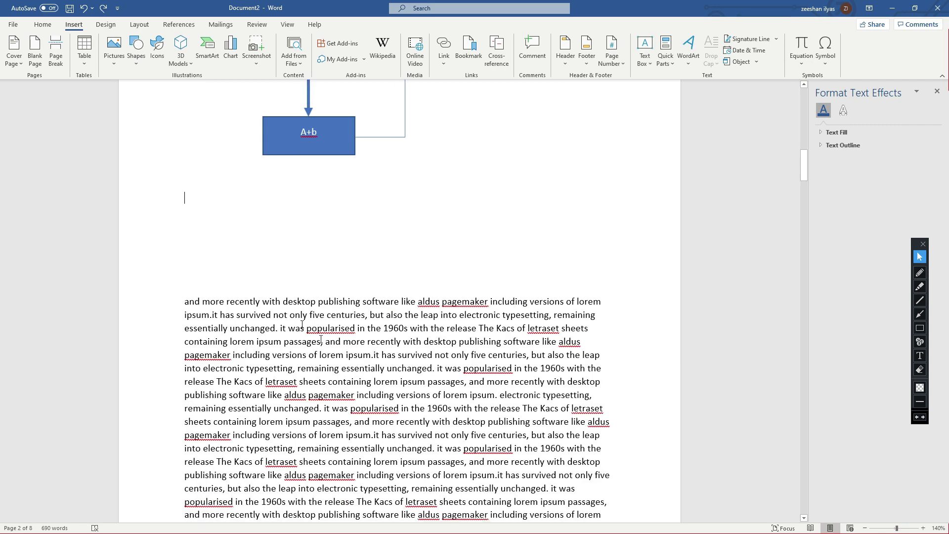
- Comment 'dfgsdgsdg' on the word versions, then delete the SALES pie chart
click(185, 303)
click(203, 303)
click(533, 303)
click(532, 49)
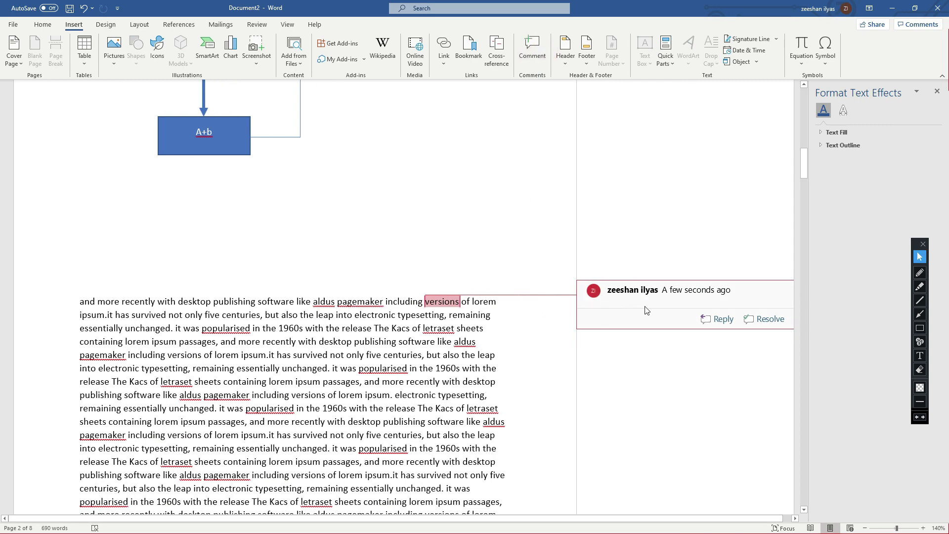
click(662, 301)
text(dfgsdgsdg)
key(BackSpace)
key(BackSpace)
key(BackSpace)
key(BackSpace)
key(BackSpace)
key(BackSpace)
key(BackSpace)
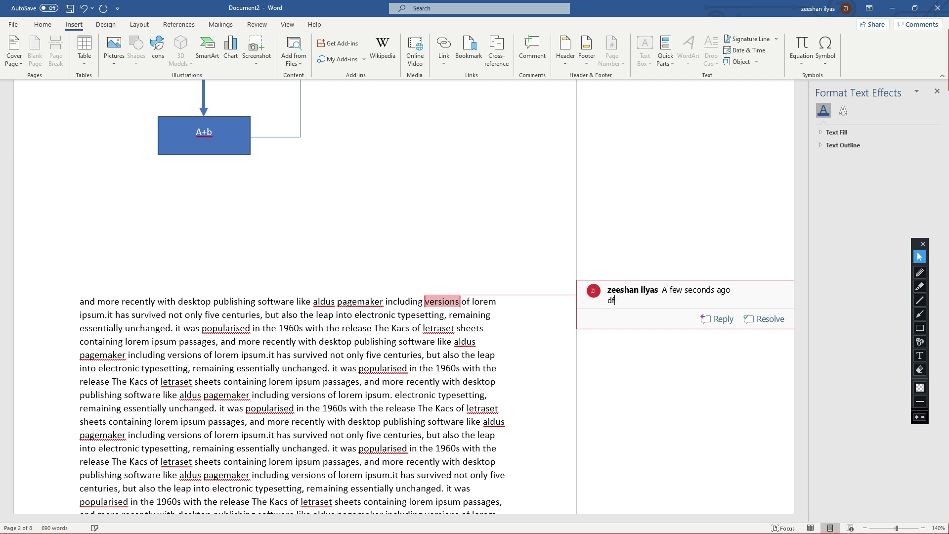
key(BackSpace)
text(dfgsdgsdg)
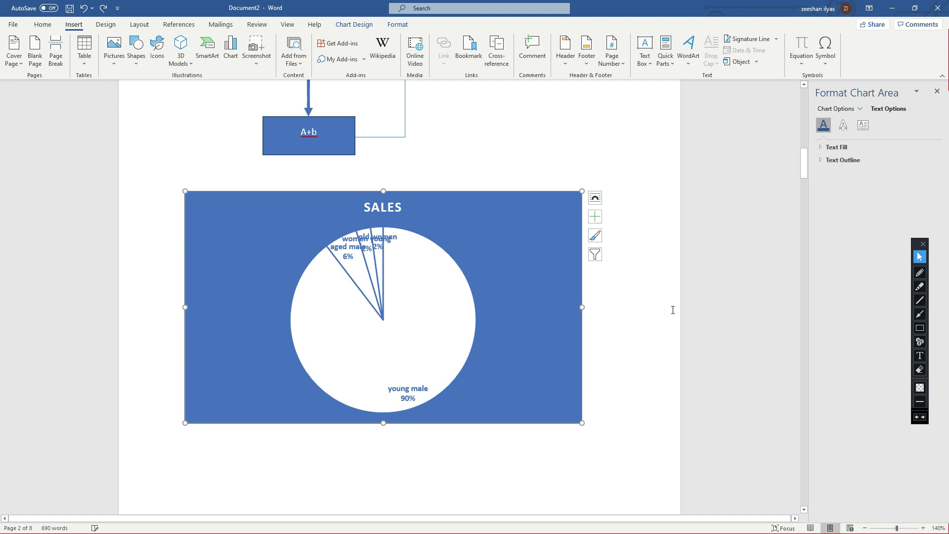
key(Delete)
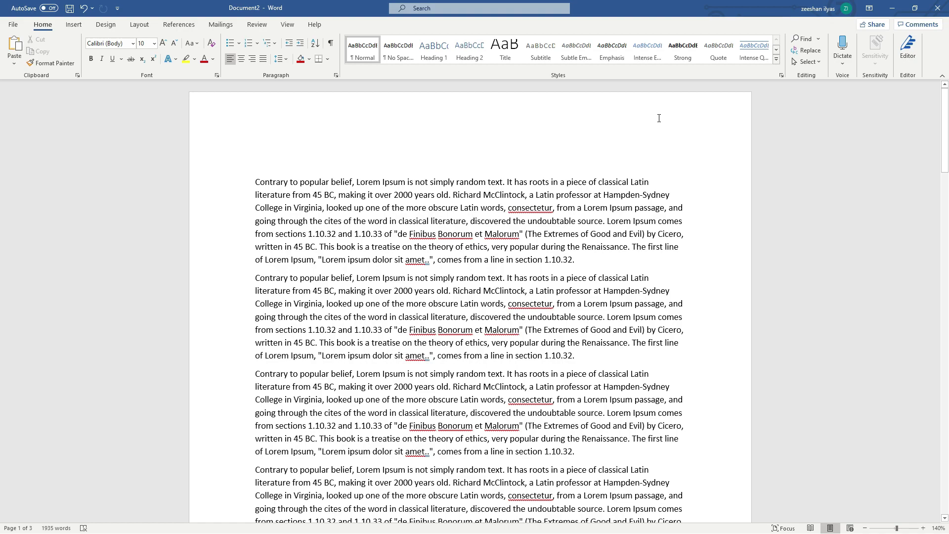
scroll(326, 112, down, 8)
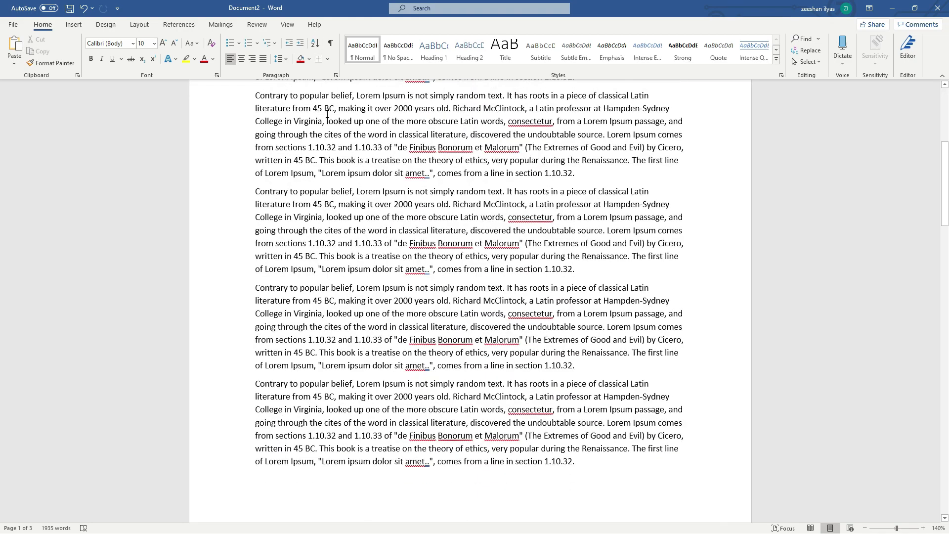
scroll(330, 133, up, 8)
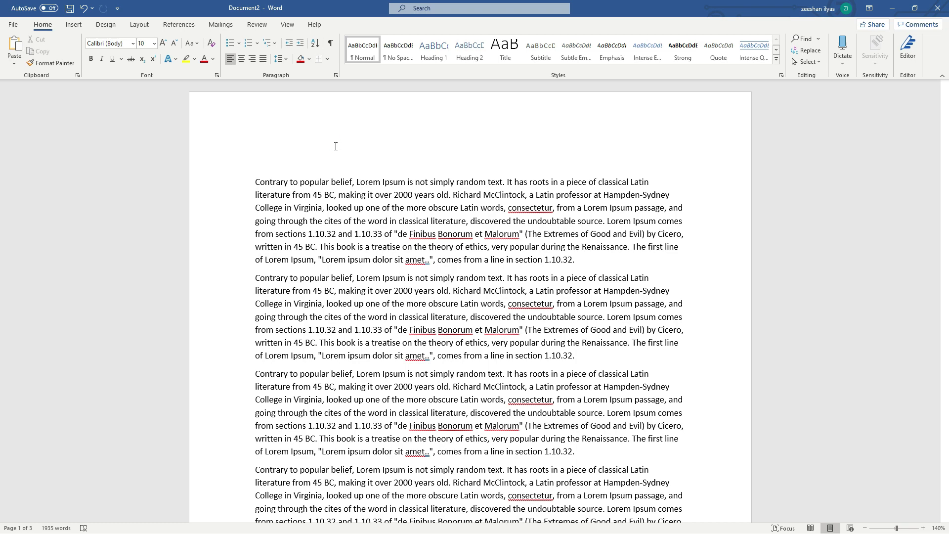
click(274, 114)
click(327, 135)
click(297, 174)
click(336, 109)
click(457, 117)
click(558, 111)
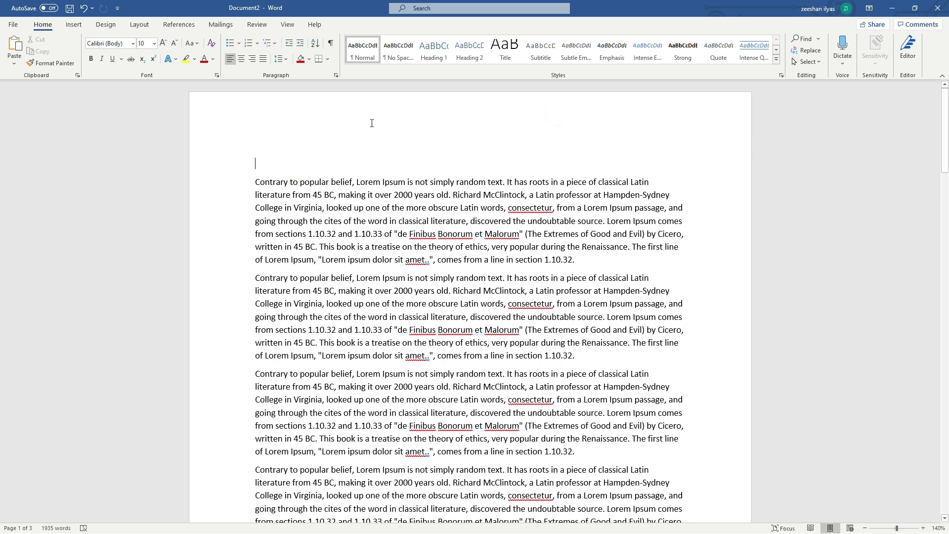
- Type 'The Kacs Academy' into the page header and select the text
double_click(317, 107)
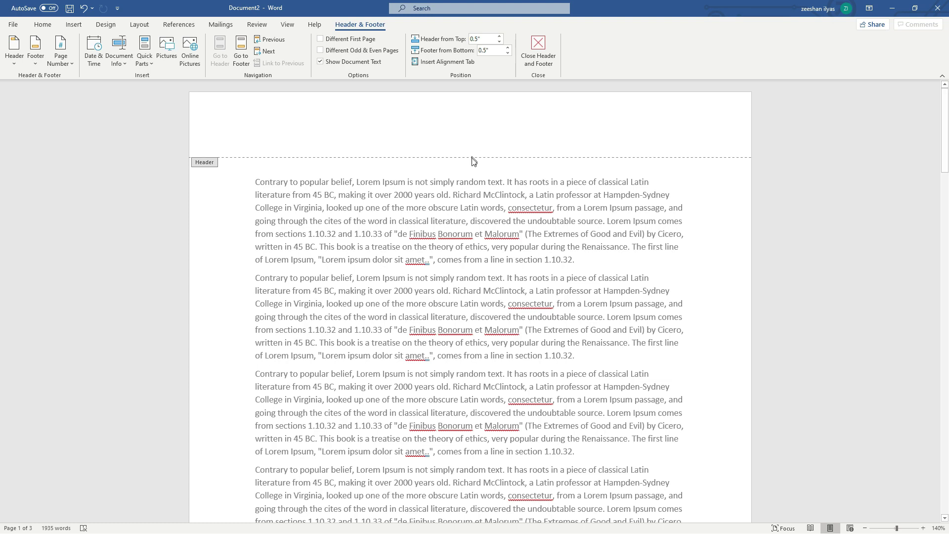
scroll(470, 198, down, 7)
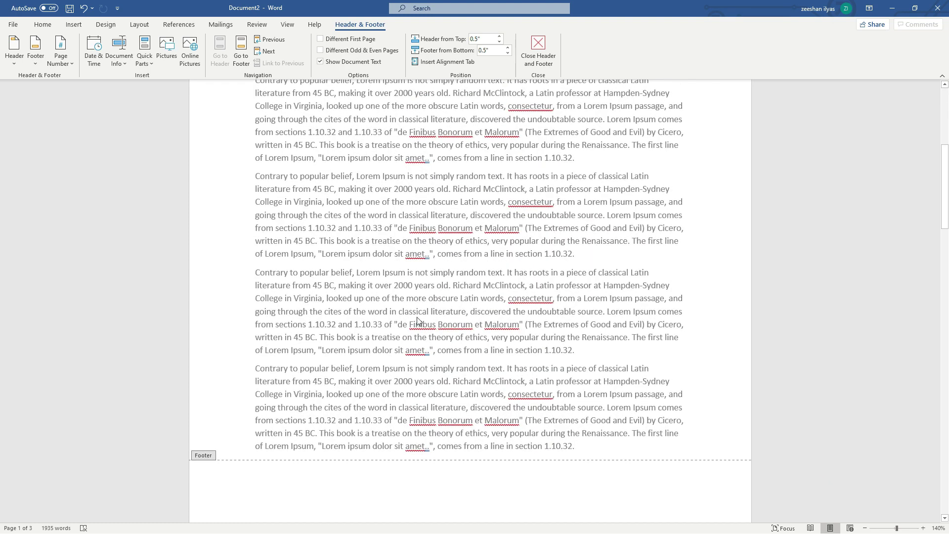
scroll(417, 325, up, 7)
scroll(353, 188, up, 1)
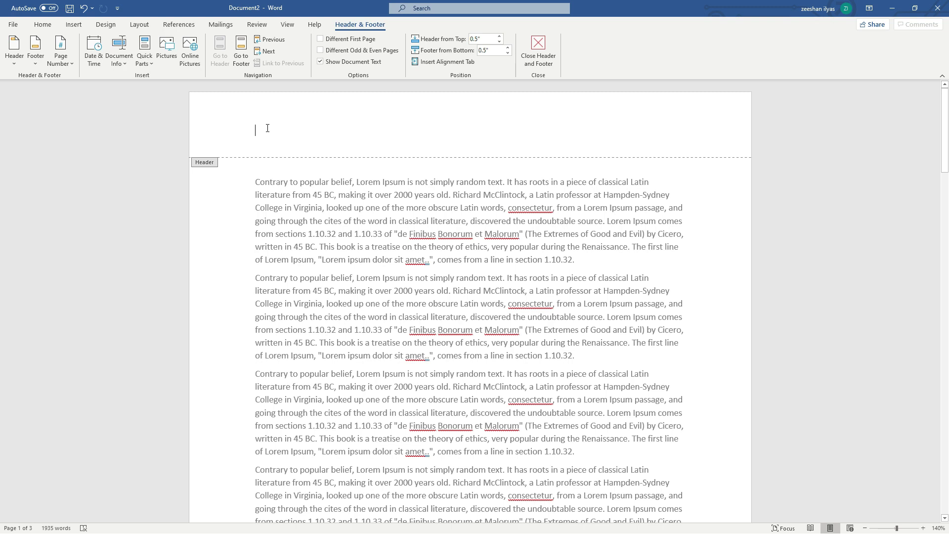
text(The)
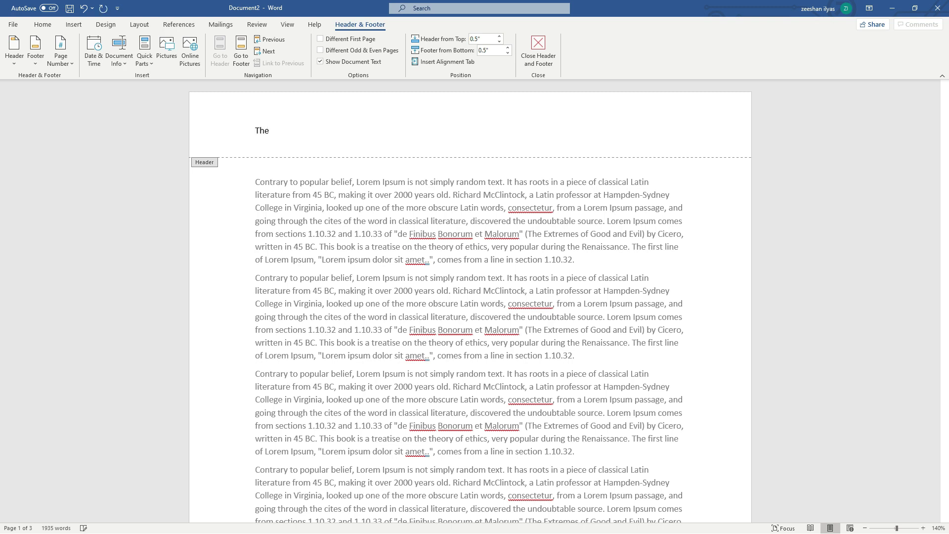
text( Kacs)
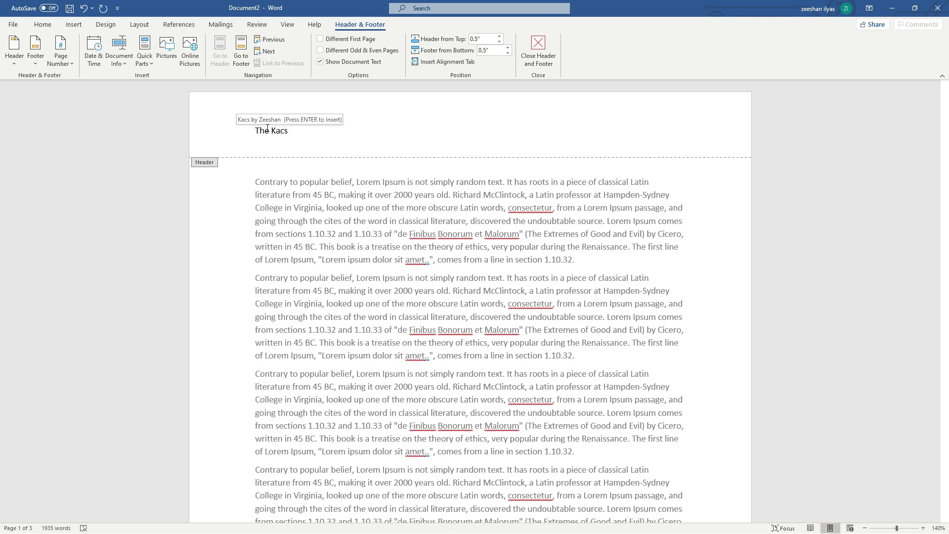
text( Academy)
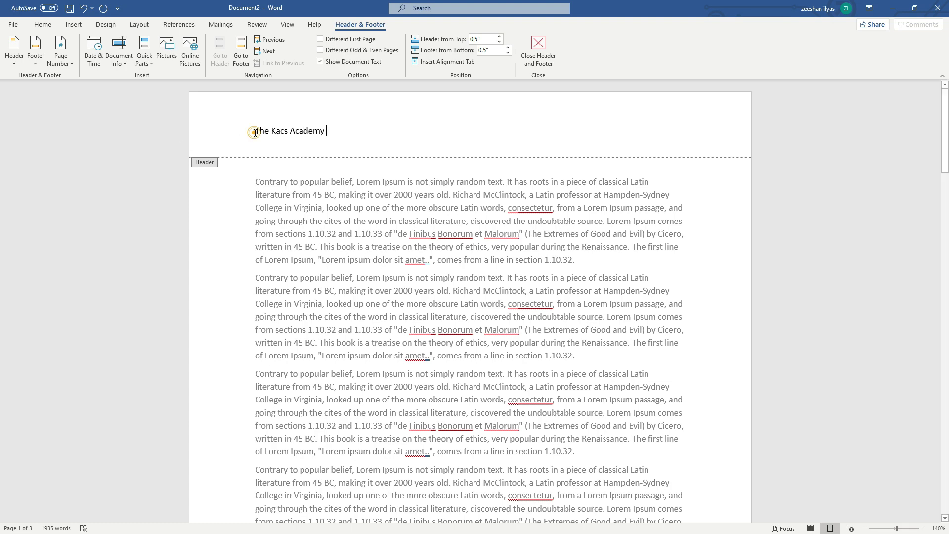
drag(254, 131, 354, 140)
click(42, 25)
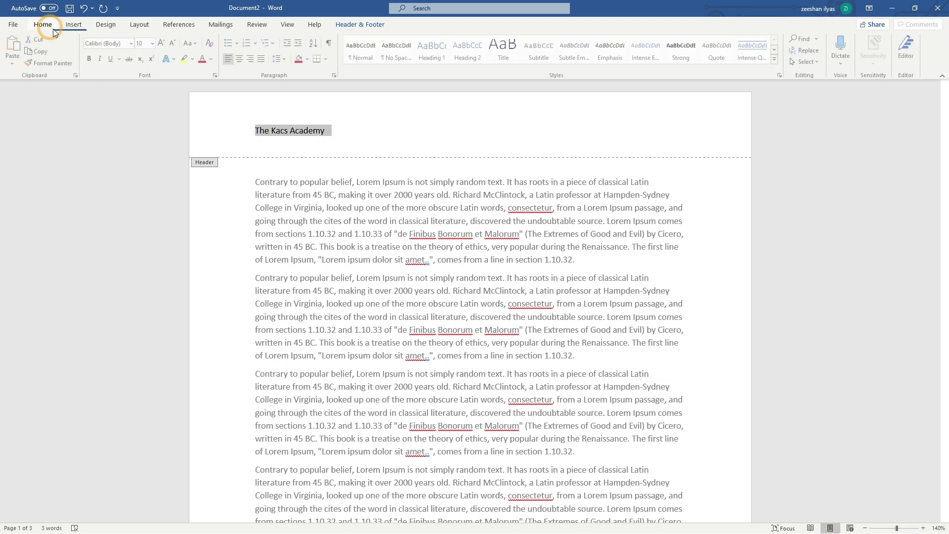
- Grow the header title The Kacs Academy to 22 pt and centre it
click(163, 43)
click(163, 43)
click(163, 44)
click(163, 43)
click(163, 44)
click(163, 43)
click(163, 44)
drag(262, 136, 417, 138)
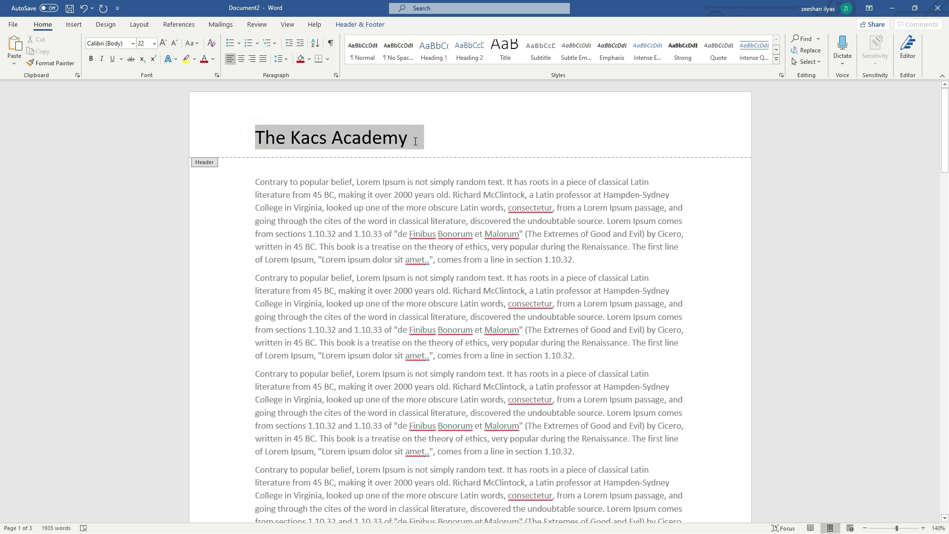
click(242, 59)
click(378, 121)
- Add an 'Address' line below the title and decrease its font size
click(553, 137)
key(Return)
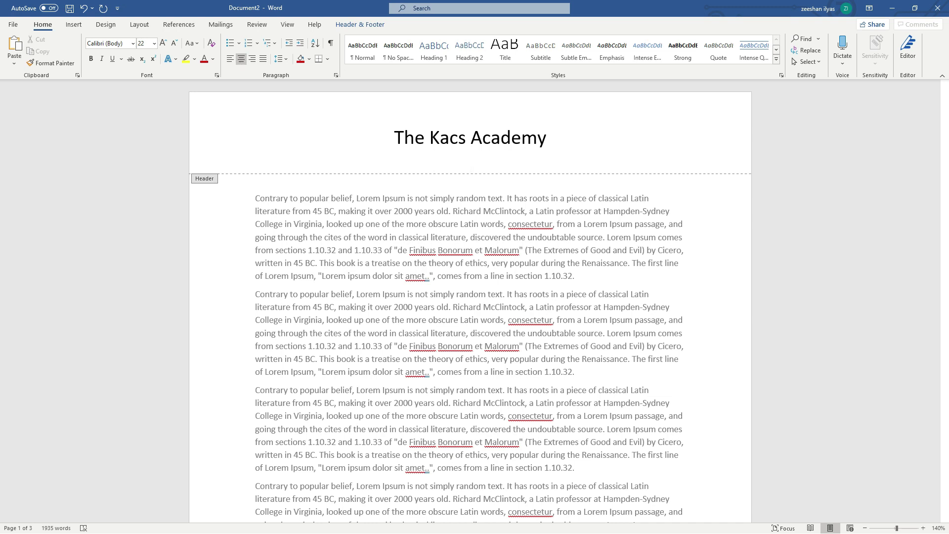
text(address)
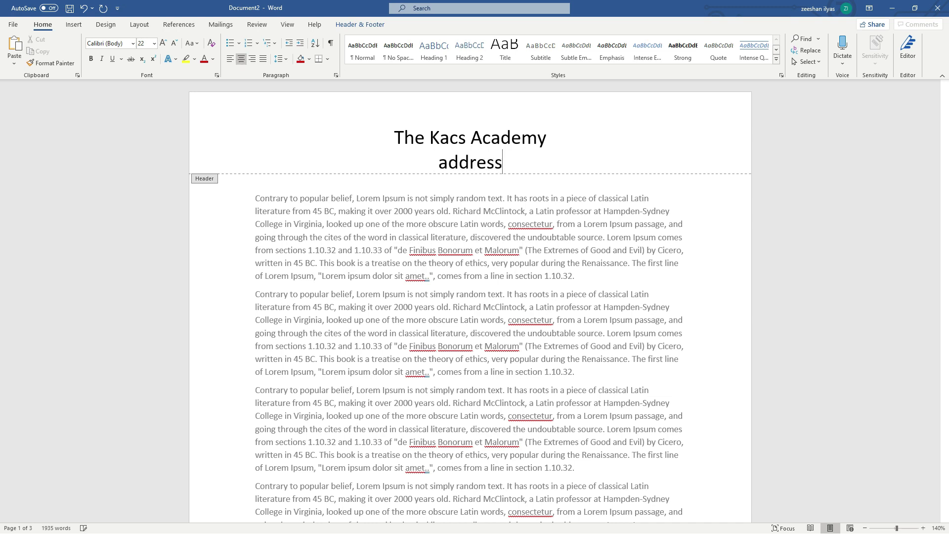
click(449, 163)
key(BackSpace)
text(A)
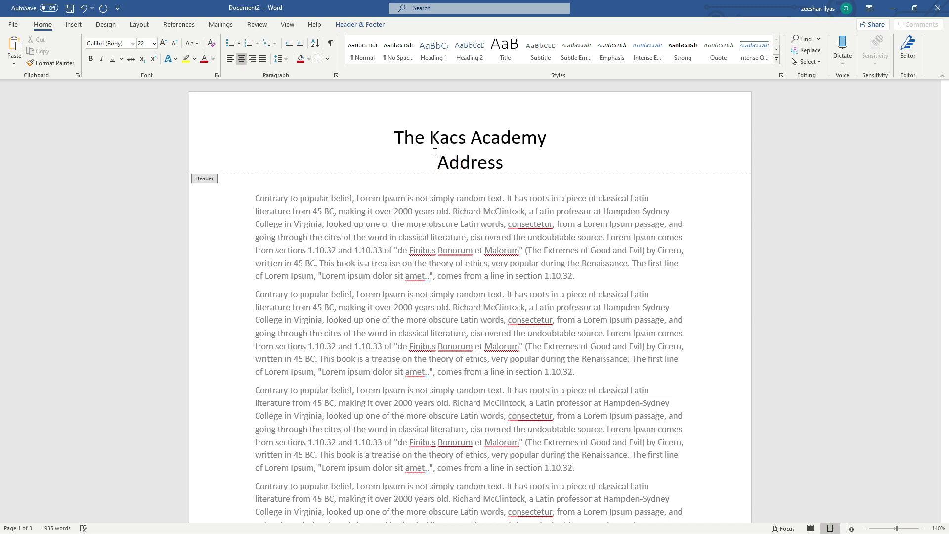
drag(435, 161, 512, 164)
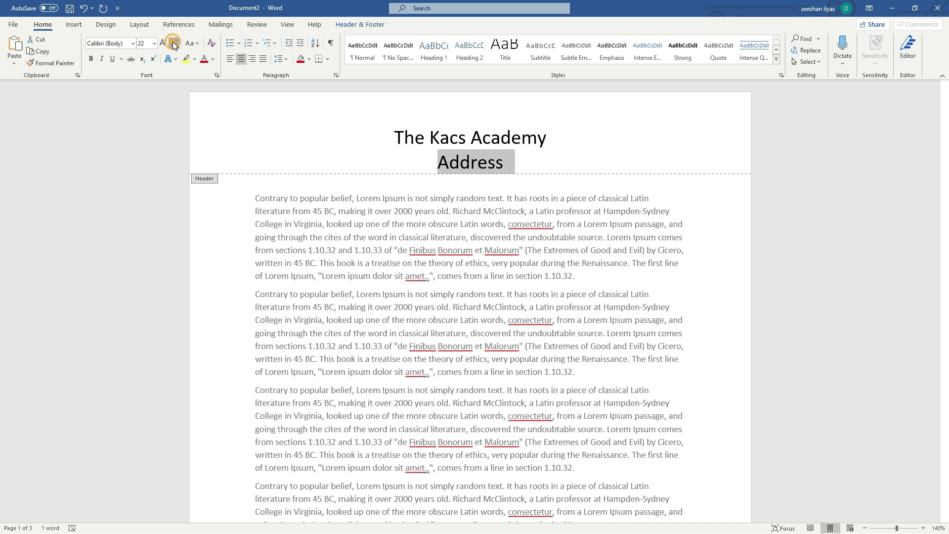
click(174, 43)
click(174, 43)
click(174, 44)
click(174, 43)
- Complete the line as 'Address email:' and close the header
click(489, 182)
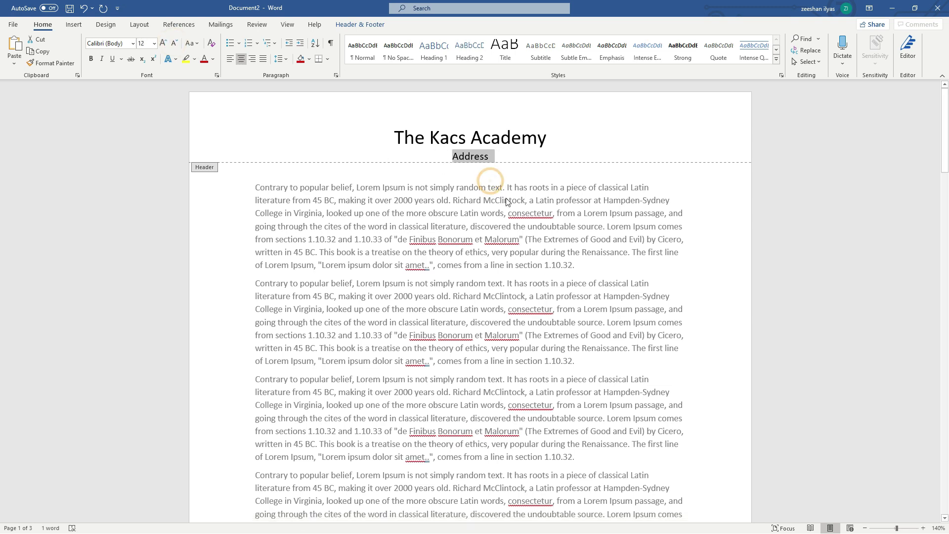
click(426, 146)
drag(441, 154, 496, 158)
click(510, 159)
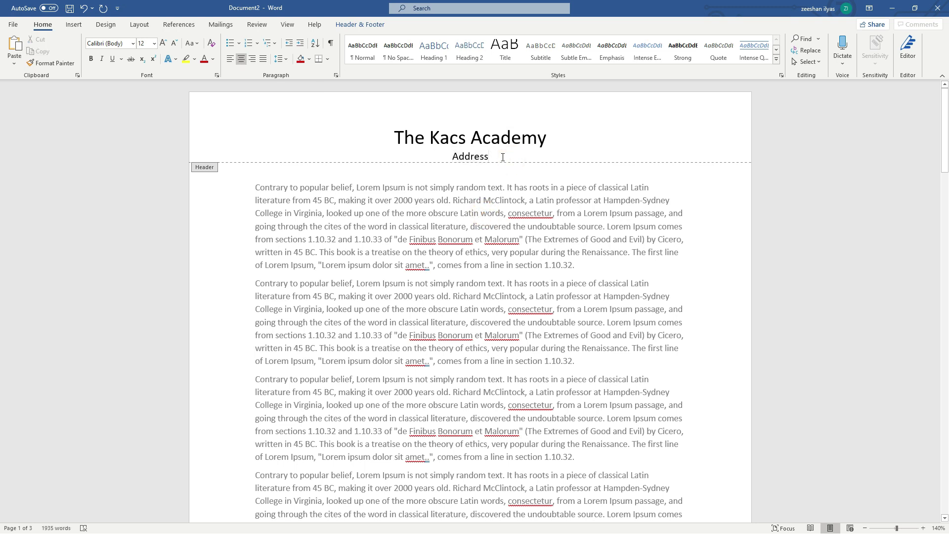
text(email:)
double_click(529, 182)
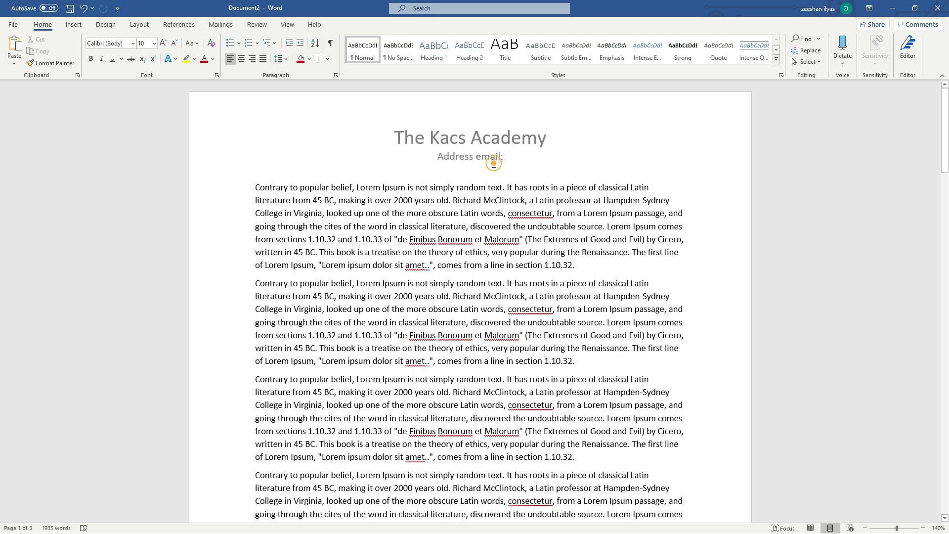
- Colour the header title The Kacs Academy red, leaving Text Effects unapplied
double_click(516, 144)
drag(390, 138, 554, 140)
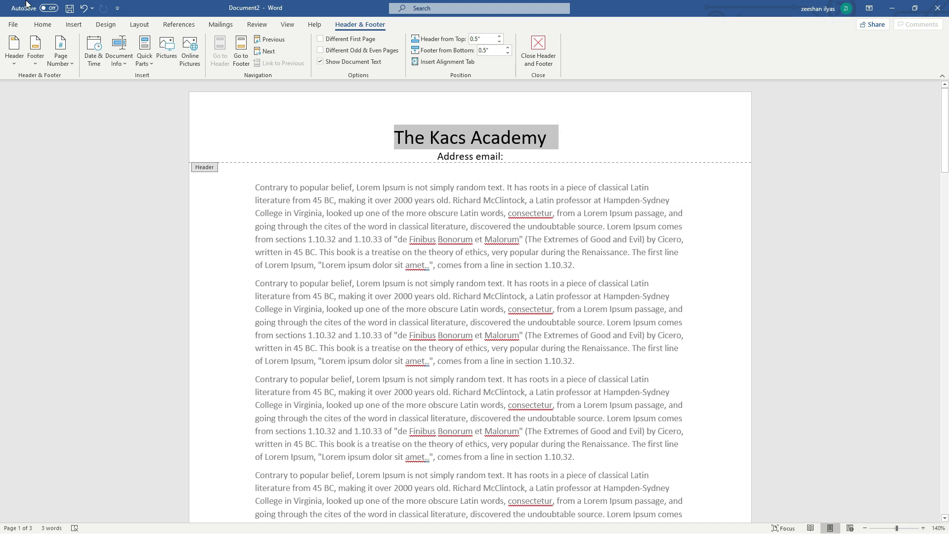
click(43, 25)
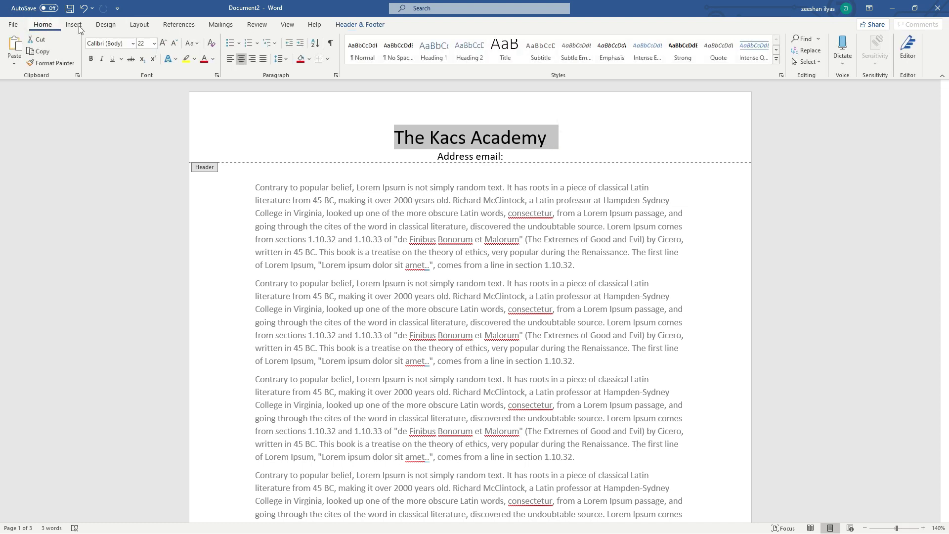
click(213, 59)
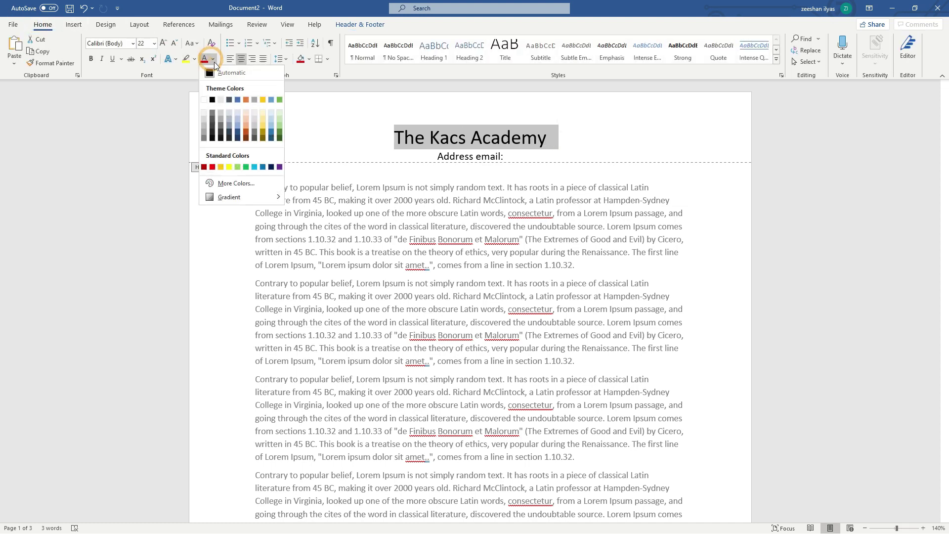
click(216, 169)
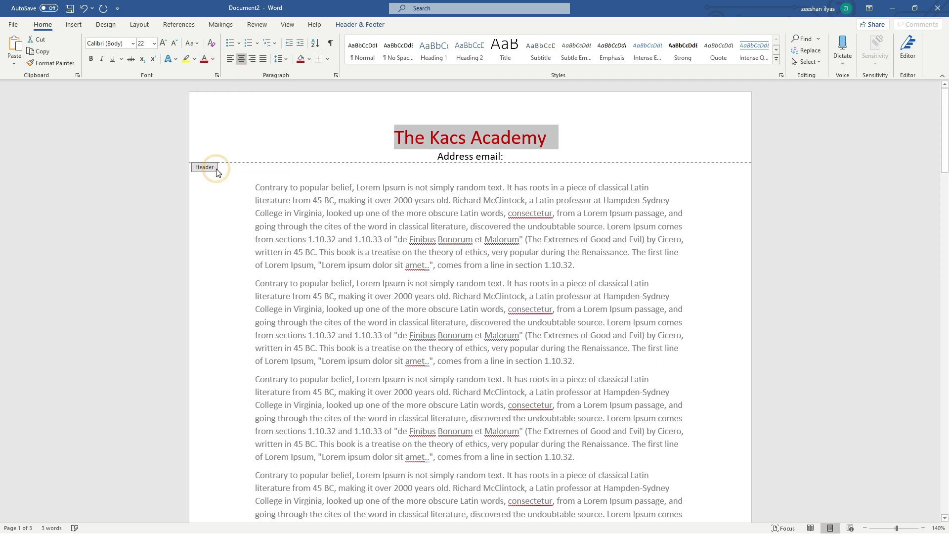
click(177, 59)
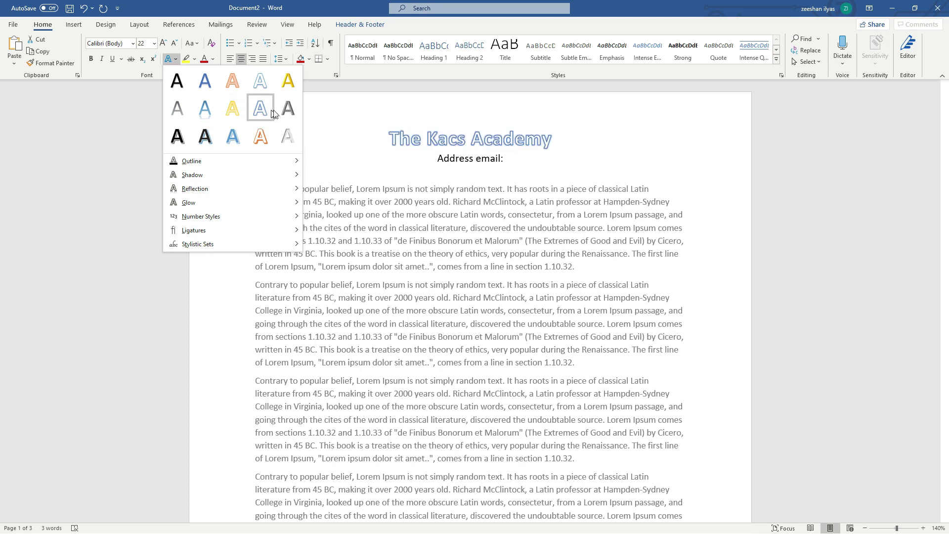
click(392, 123)
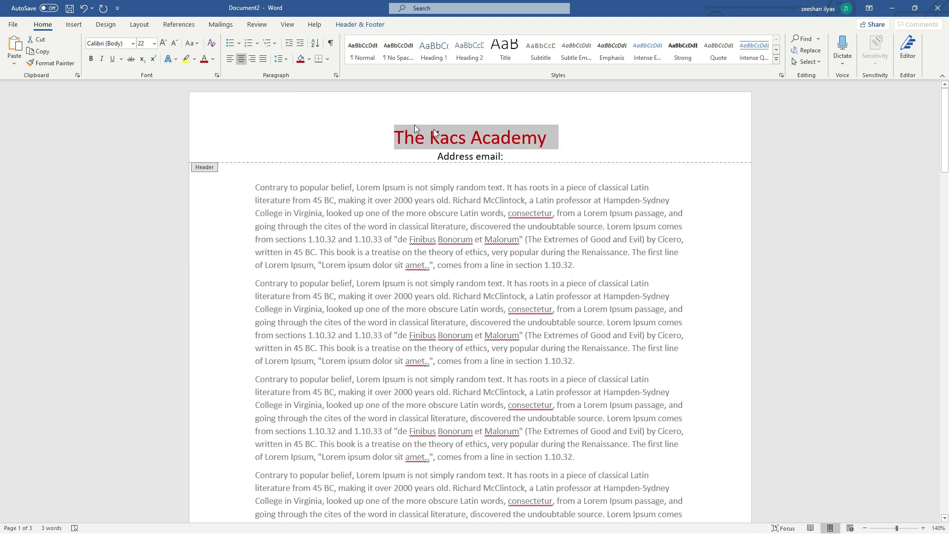
- Shade the title line light green instead of dark orange
click(309, 61)
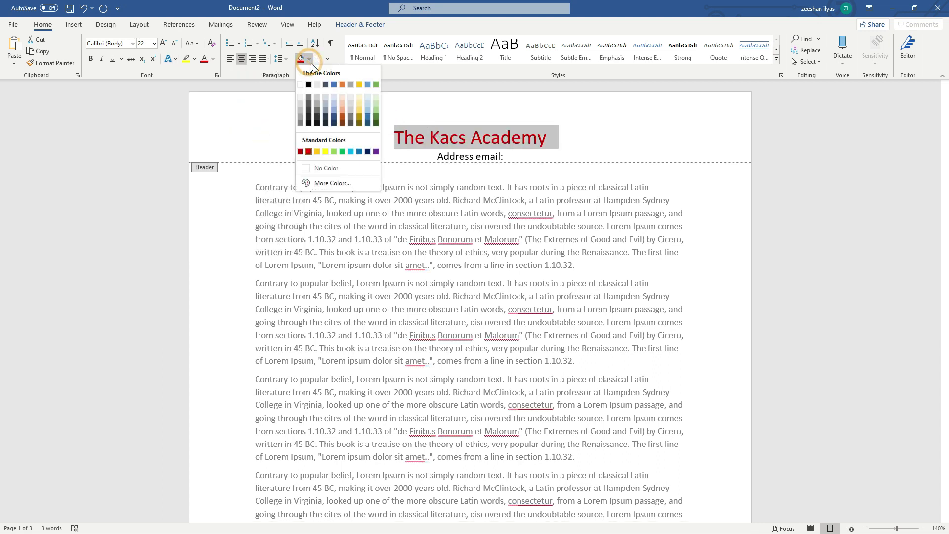
click(343, 118)
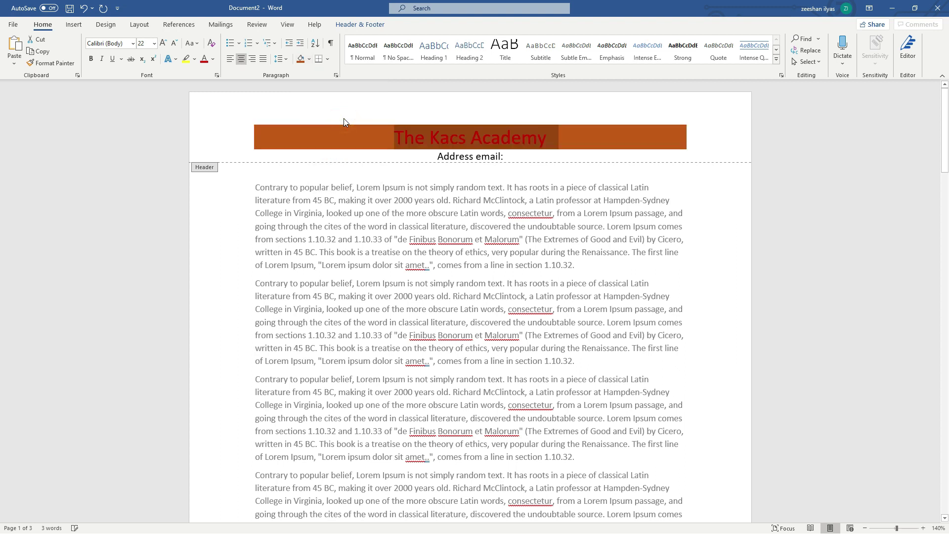
click(307, 62)
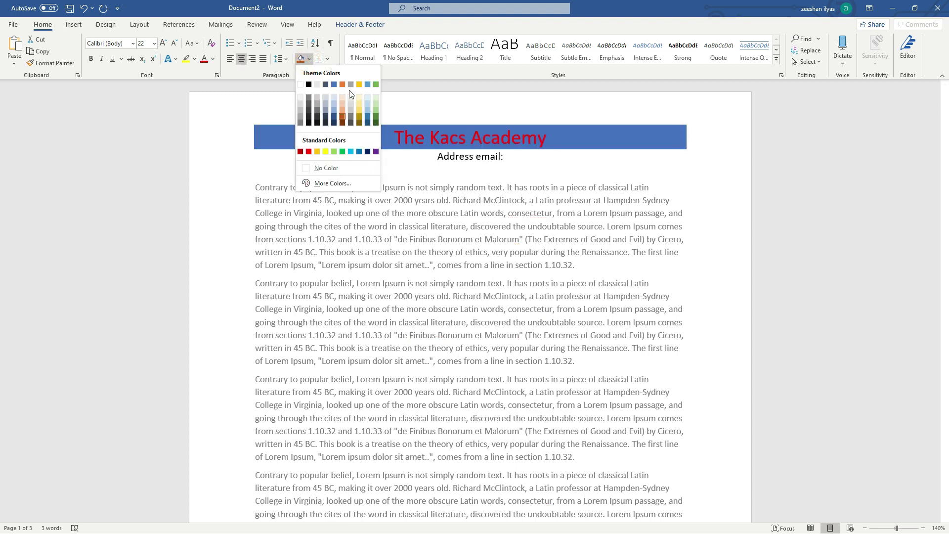
click(376, 109)
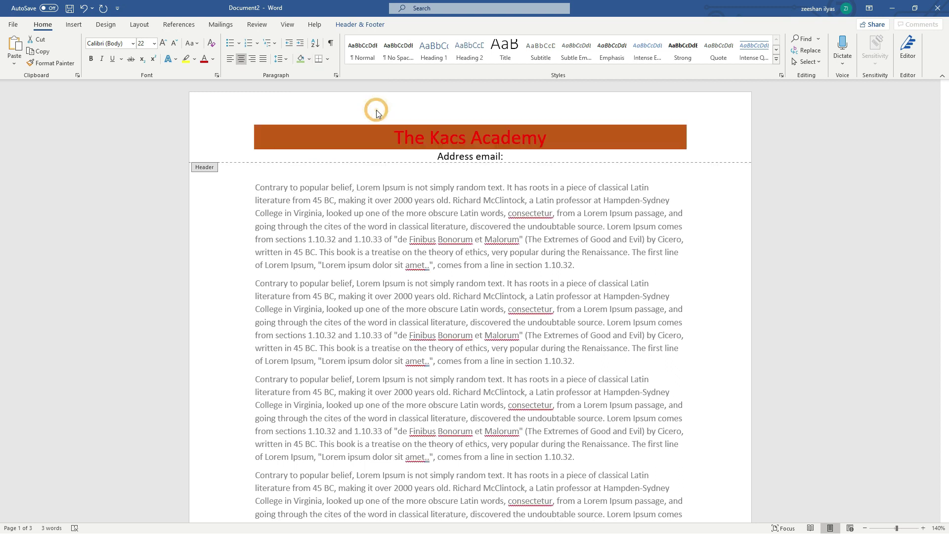
- Shade the Address email line blue
click(526, 153)
drag(512, 155, 427, 154)
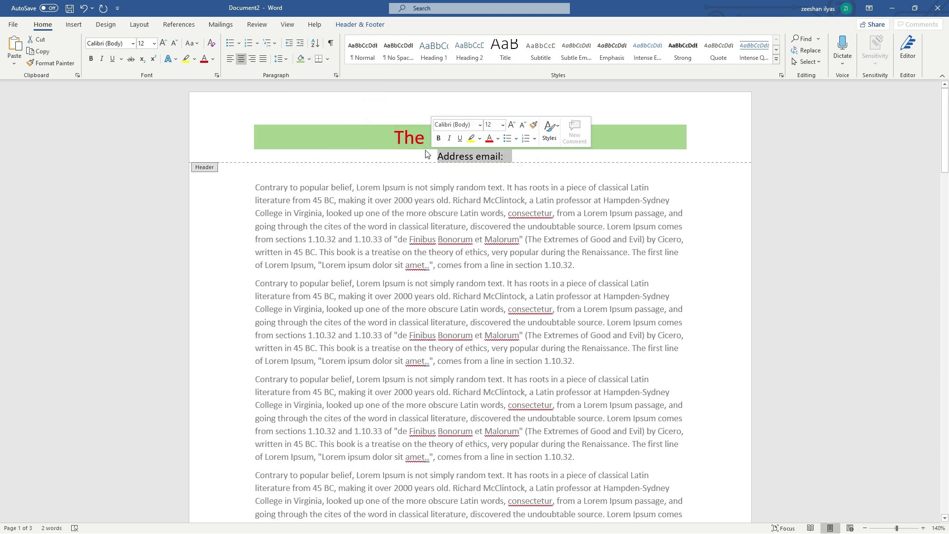
click(308, 59)
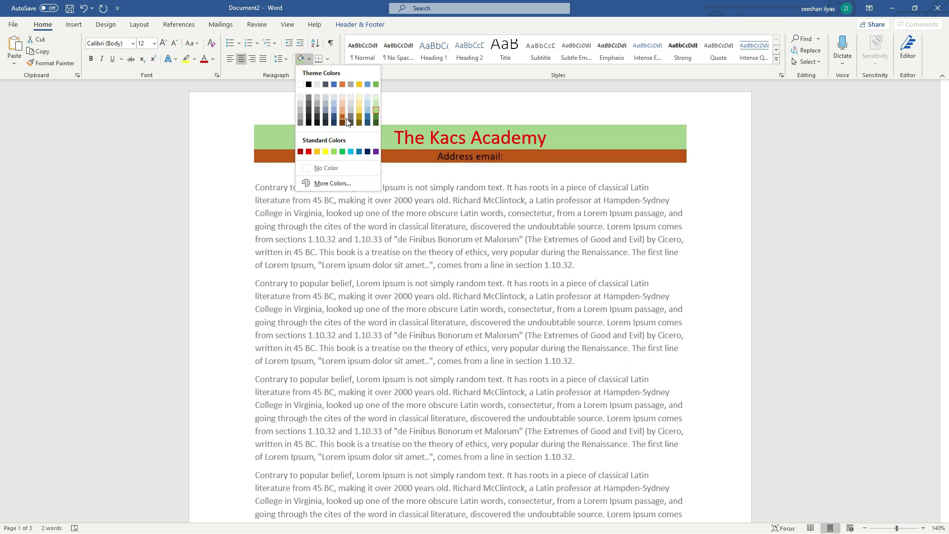
click(359, 152)
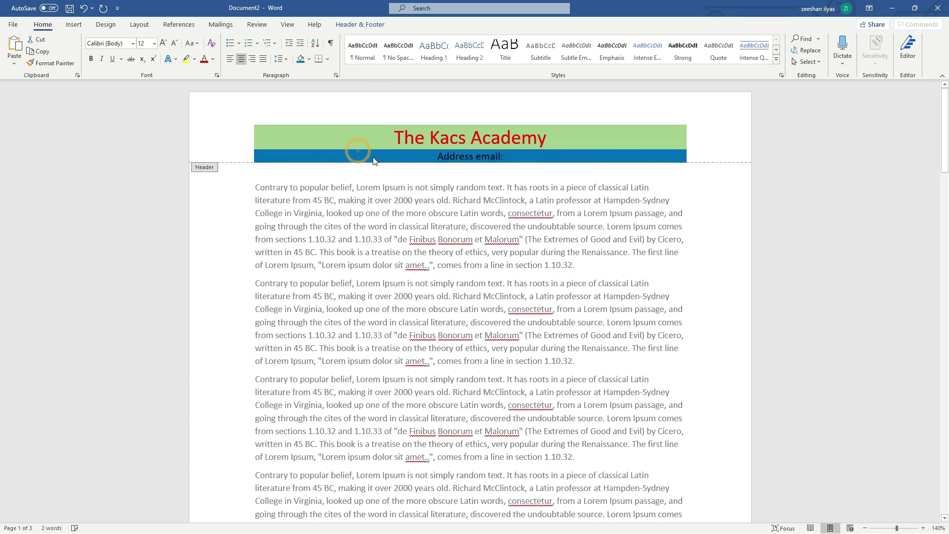
click(538, 138)
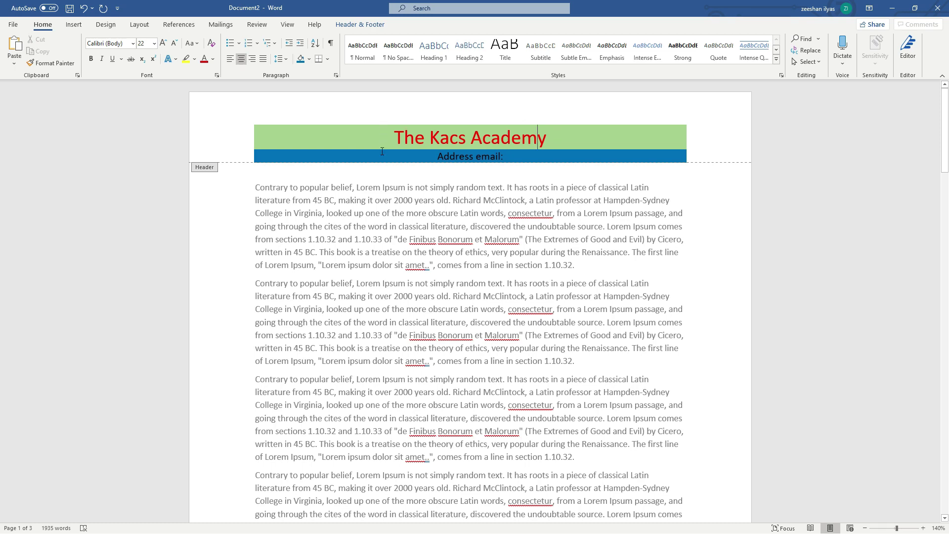
- Leave the header, scroll to page 2 to confirm the header repeats, then reopen it
double_click(363, 237)
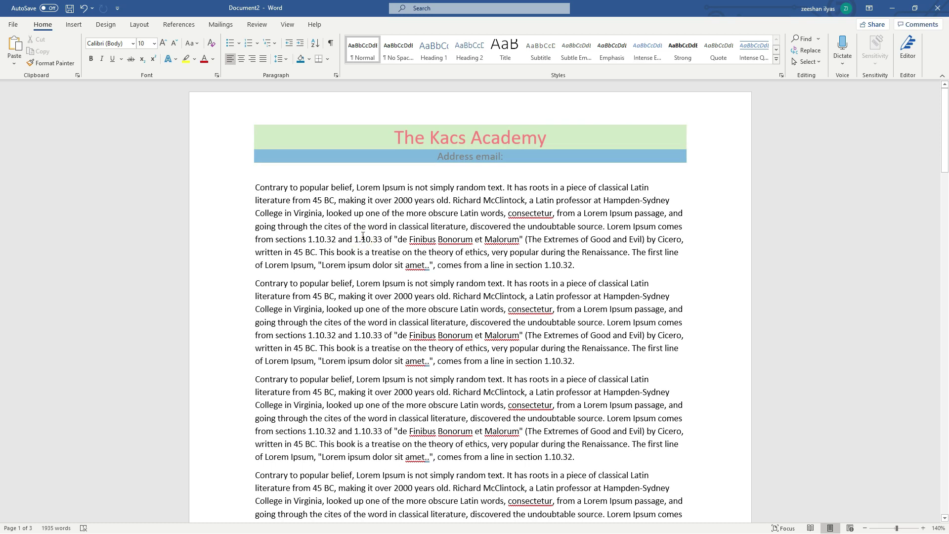
scroll(365, 232, down, 10)
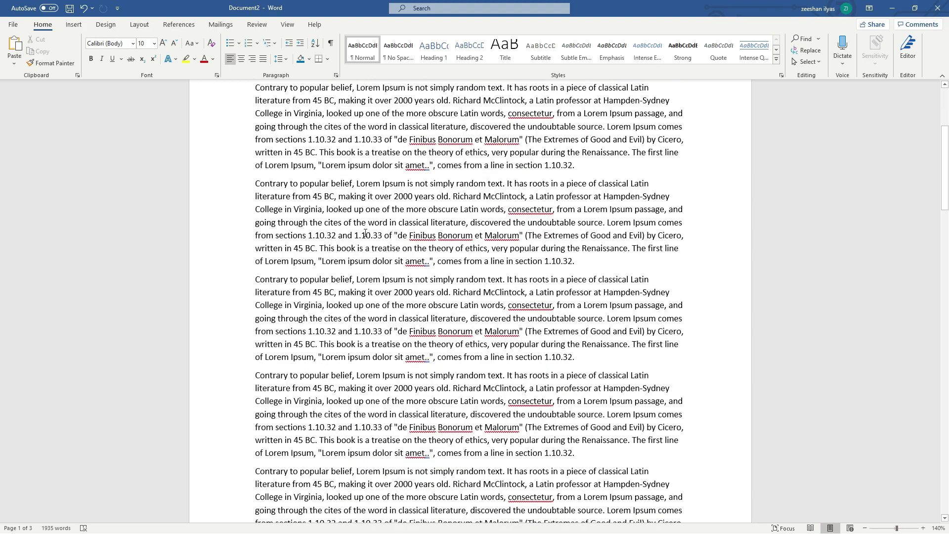
scroll(366, 237, down, 15)
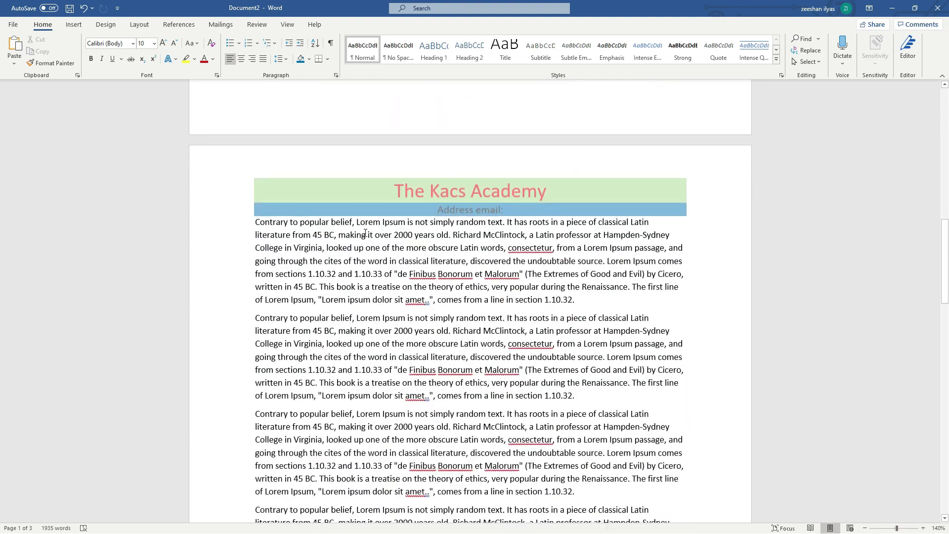
scroll(367, 236, down, 3)
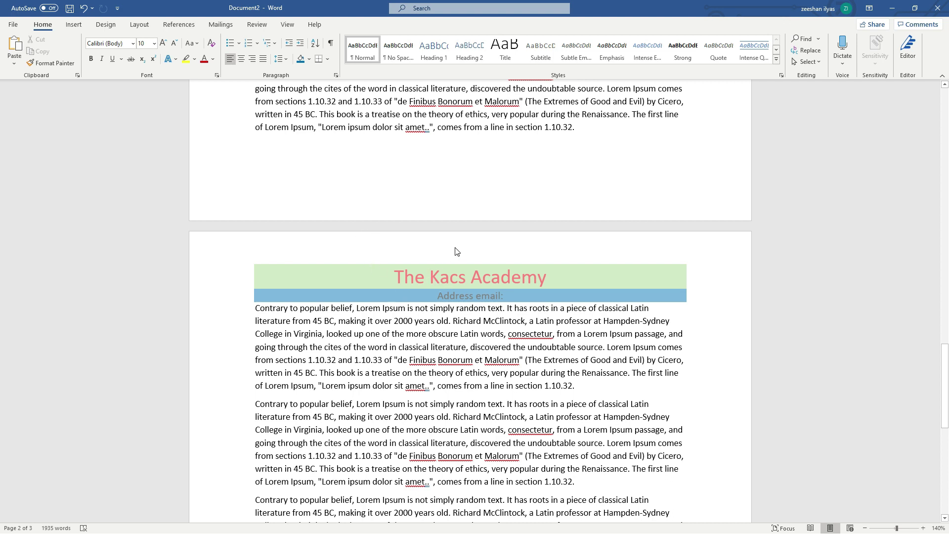
scroll(453, 251, up, 5)
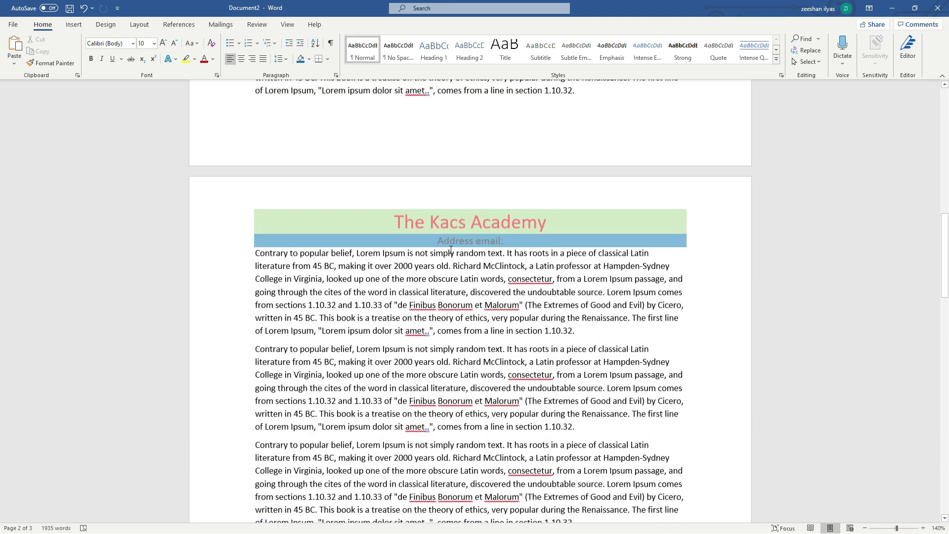
scroll(450, 250, down, 10)
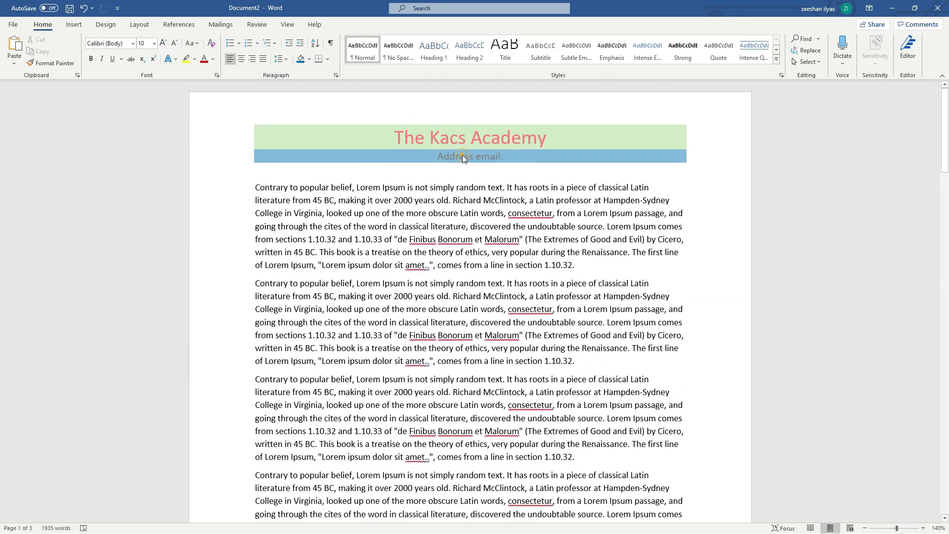
double_click(502, 152)
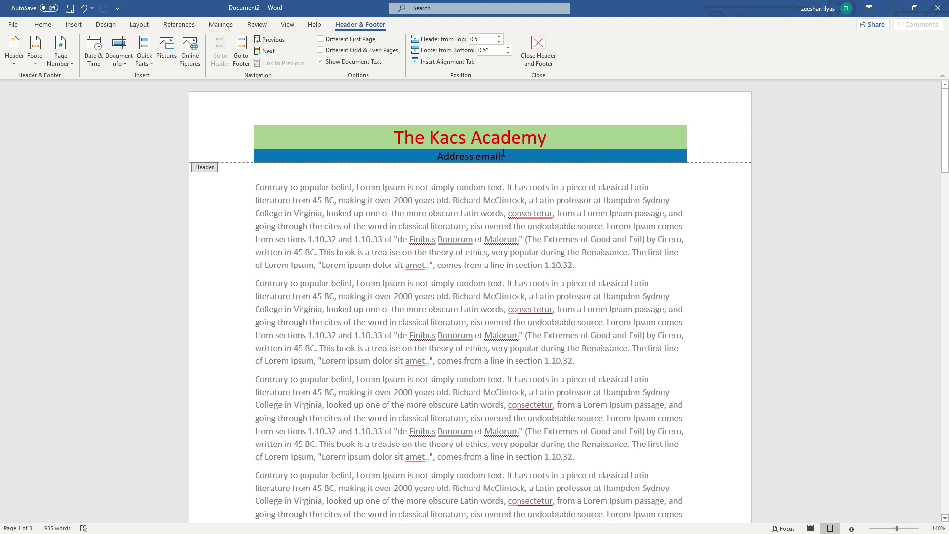
- Clear all formatting from both header lines, then delete them
drag(424, 136, 507, 155)
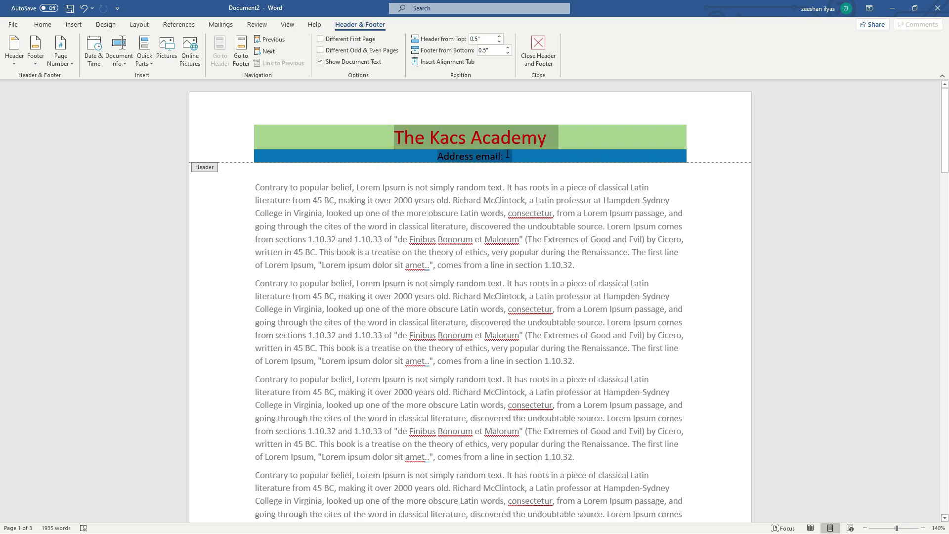
click(43, 24)
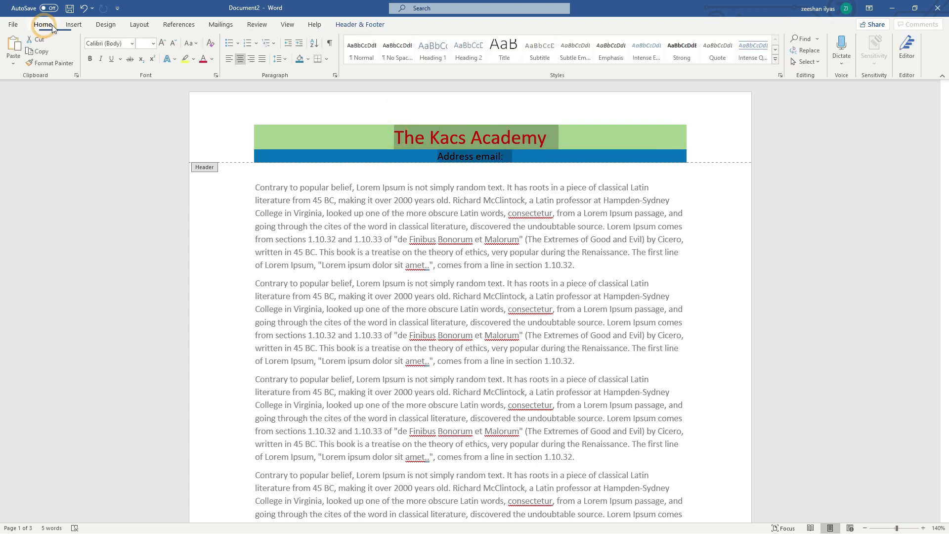
click(212, 44)
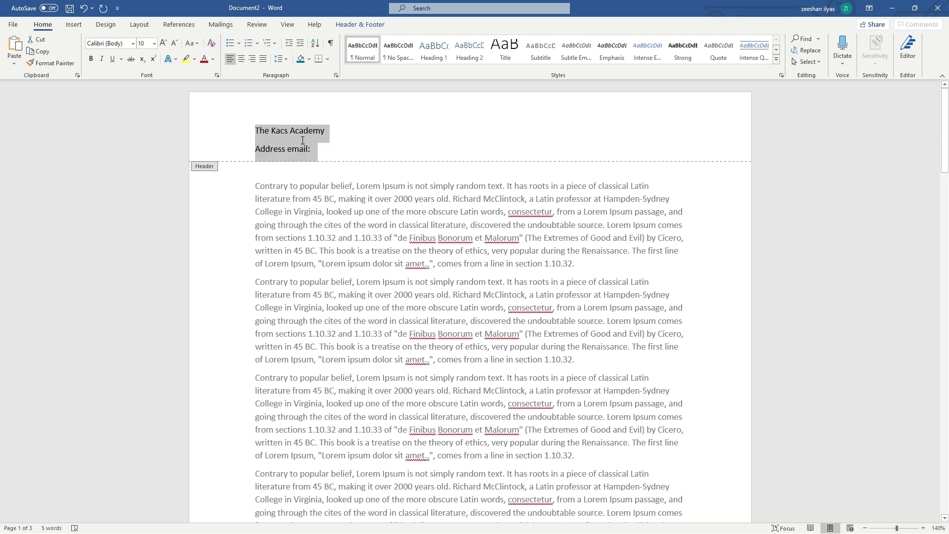
key(Delete)
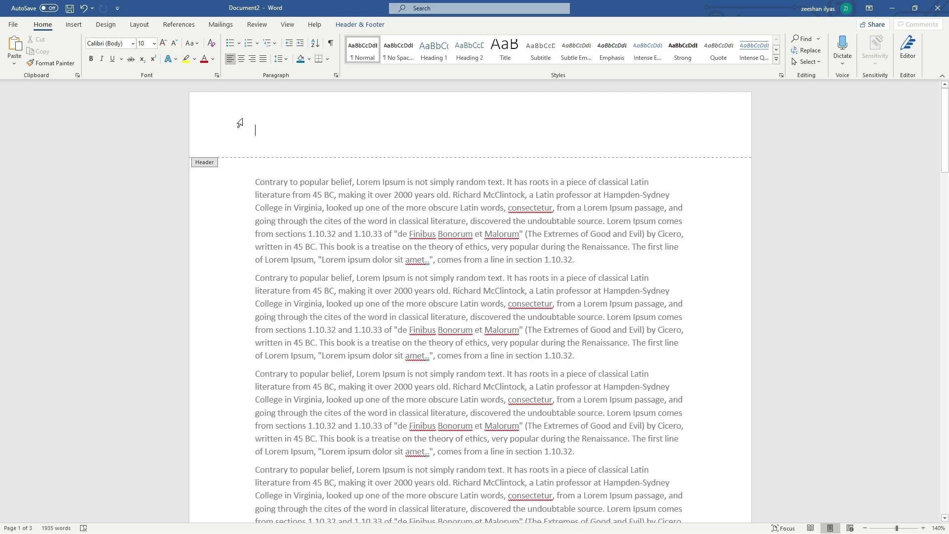
- Insert the Filigree built-in header design into the empty header
double_click(239, 181)
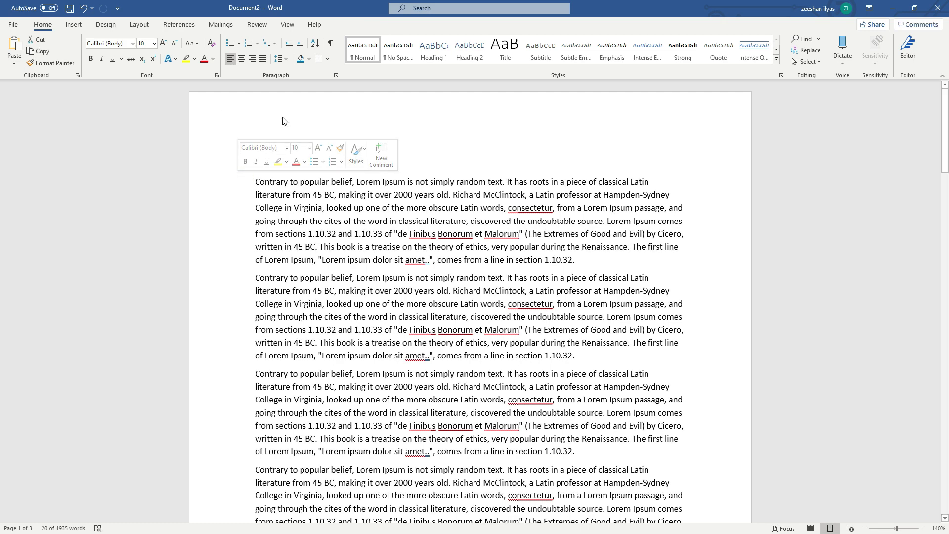
click(305, 107)
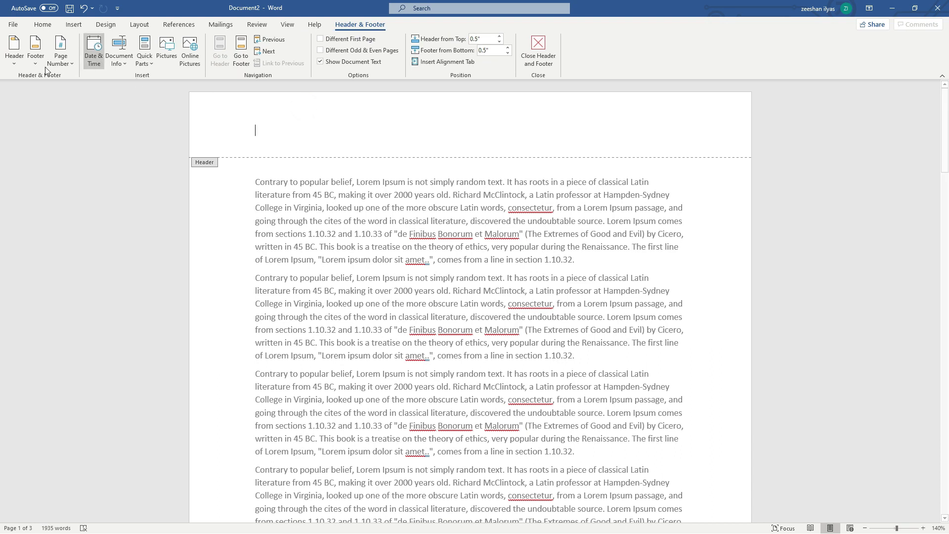
click(22, 63)
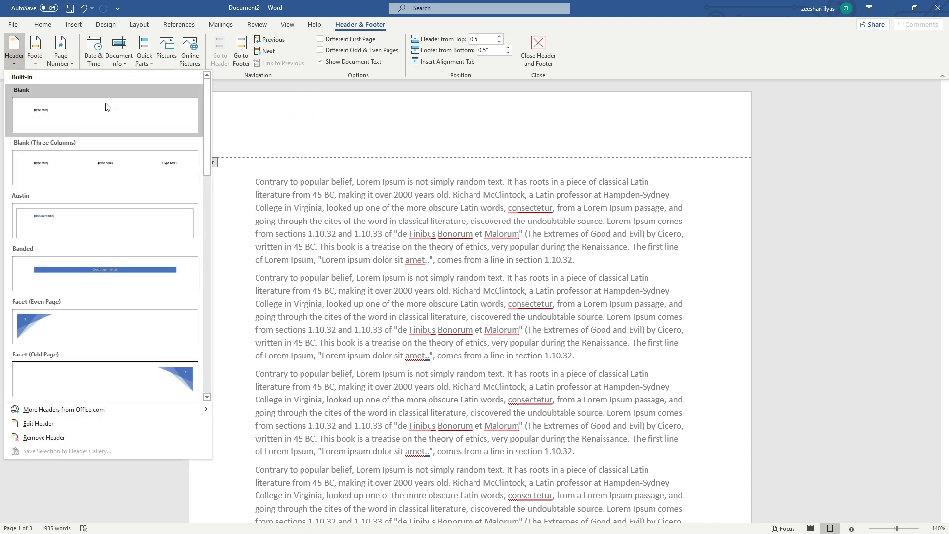
scroll(118, 186, down, 3)
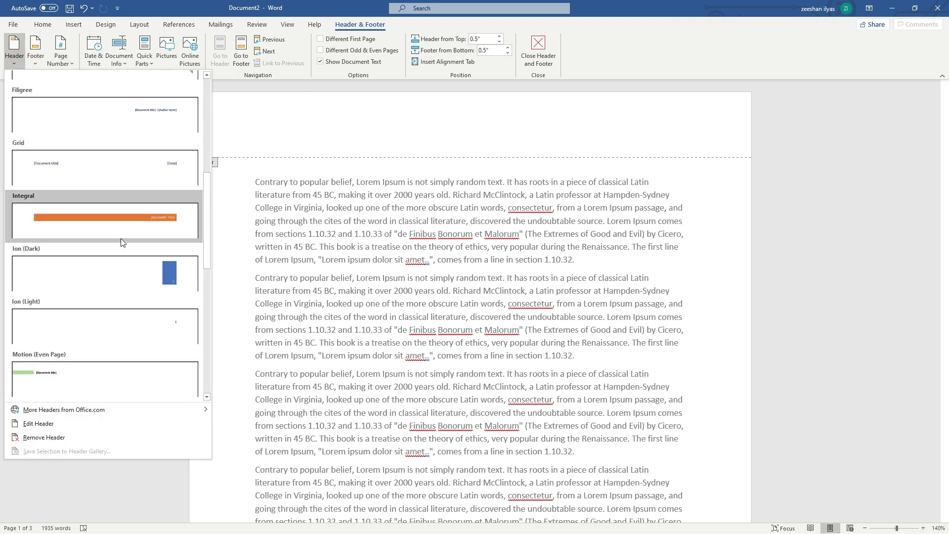
scroll(119, 286, down, 5)
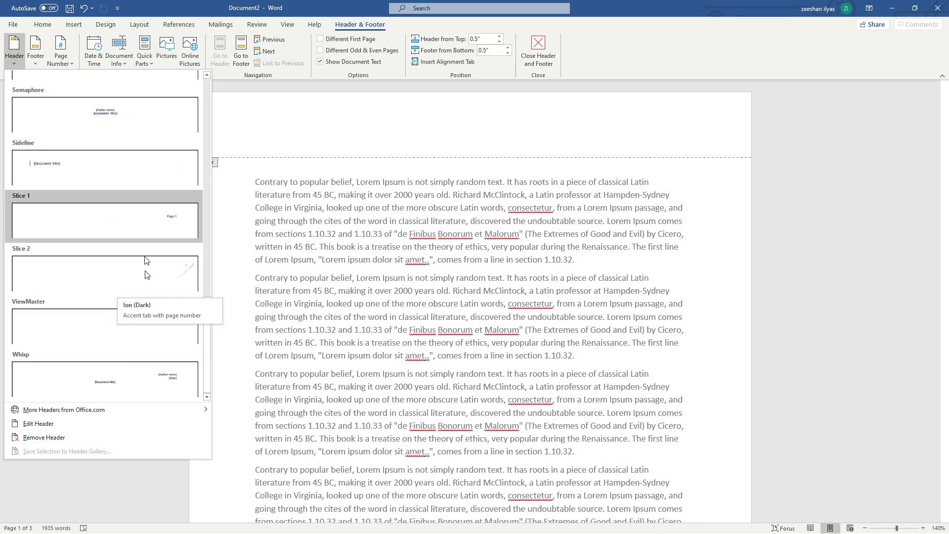
scroll(146, 280, up, 5)
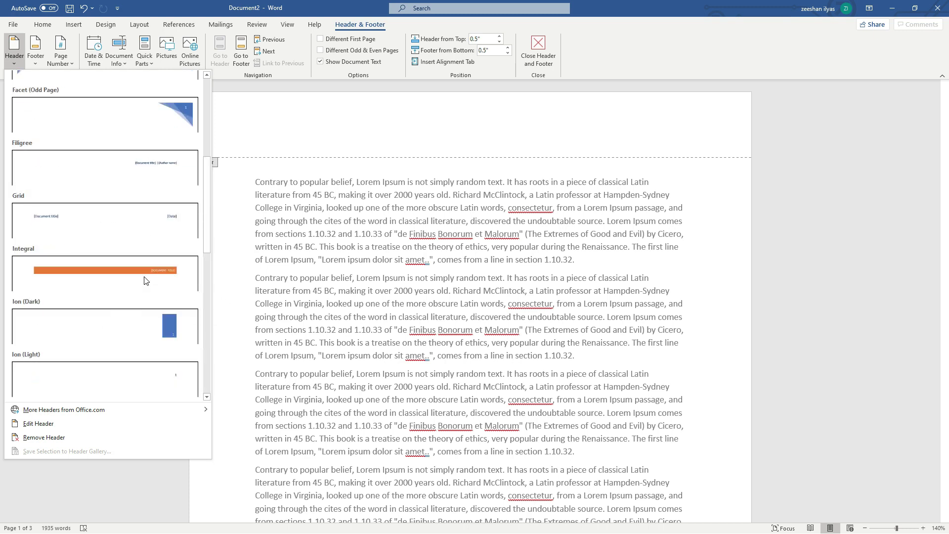
click(163, 143)
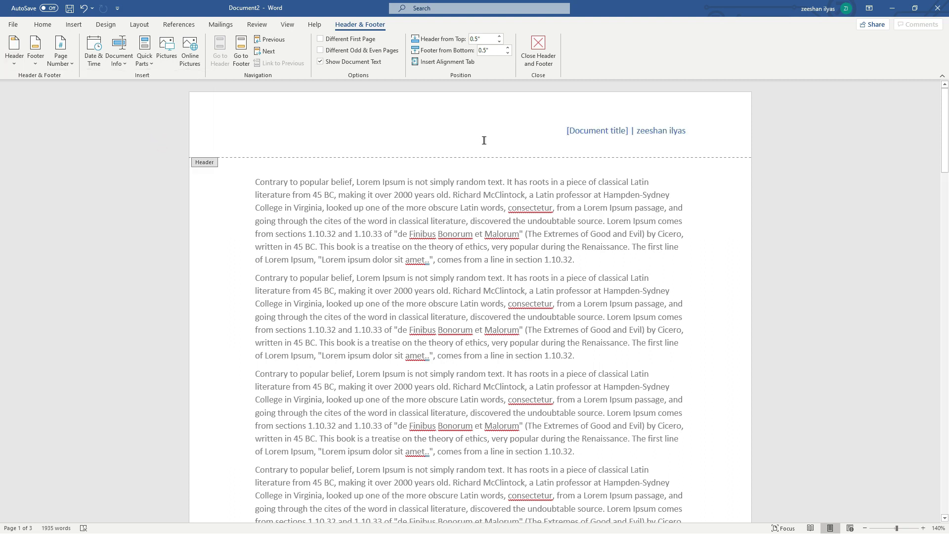
- Select the whole '[Document title] | author' header line and delete it
click(590, 132)
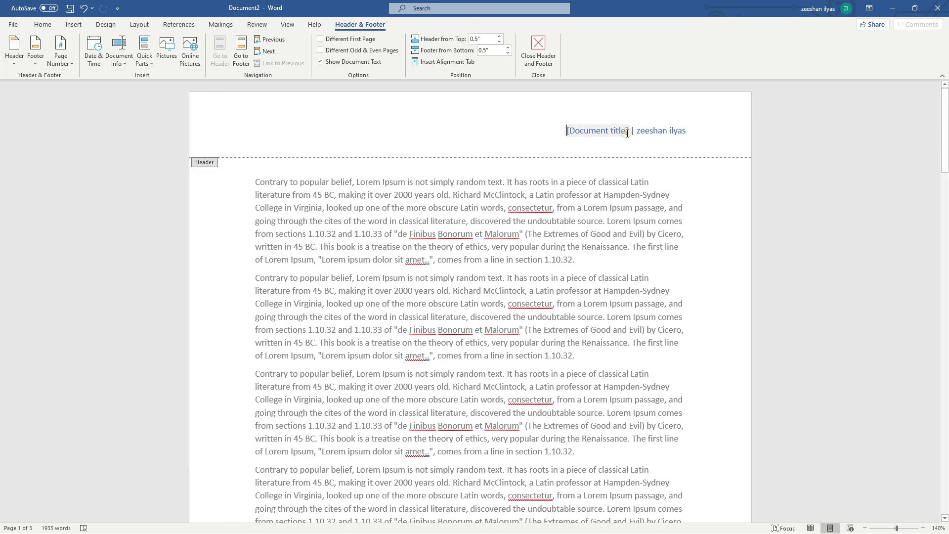
click(681, 131)
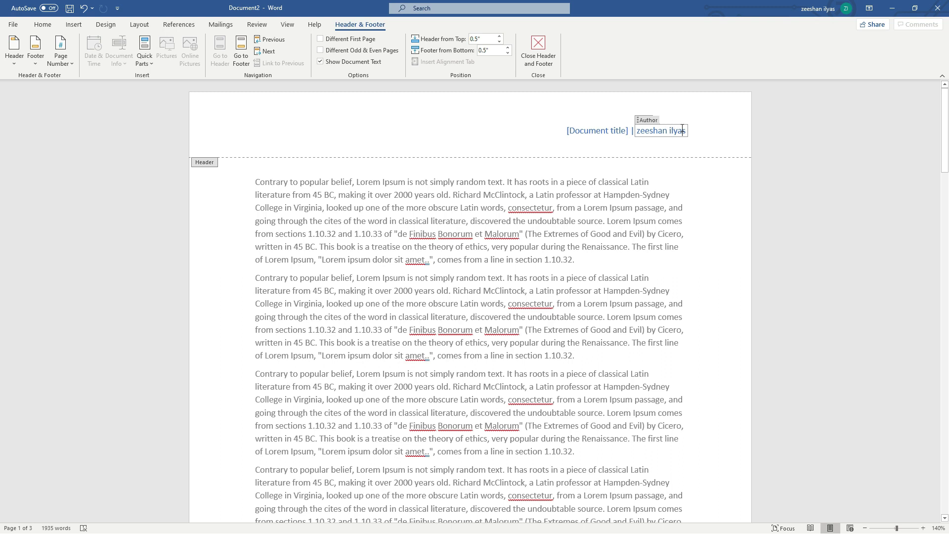
double_click(688, 132)
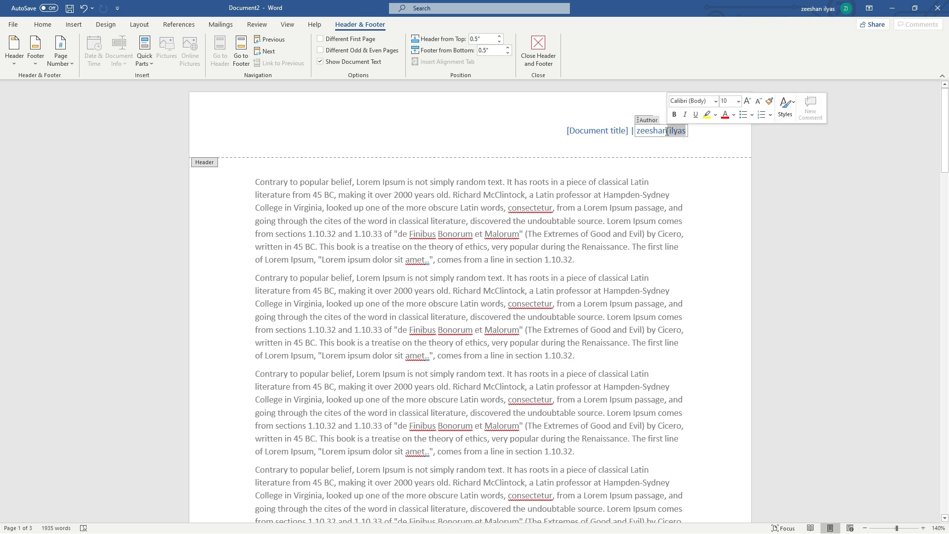
click(503, 132)
click(519, 133)
drag(710, 131, 530, 140)
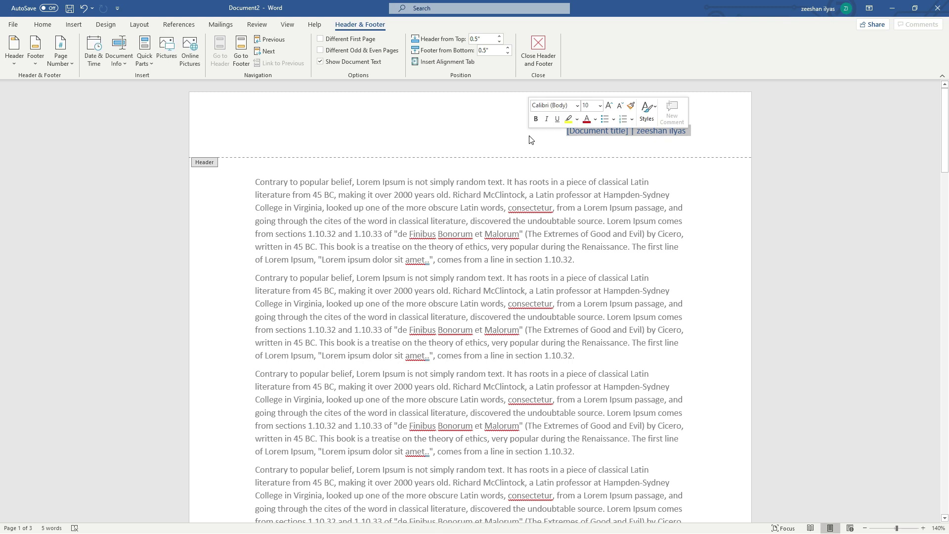
key(Delete)
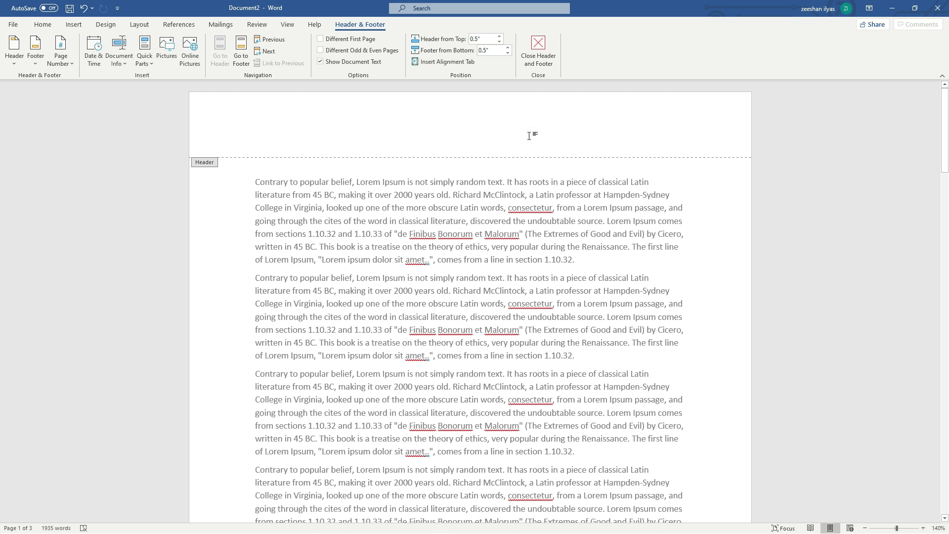
click(14, 54)
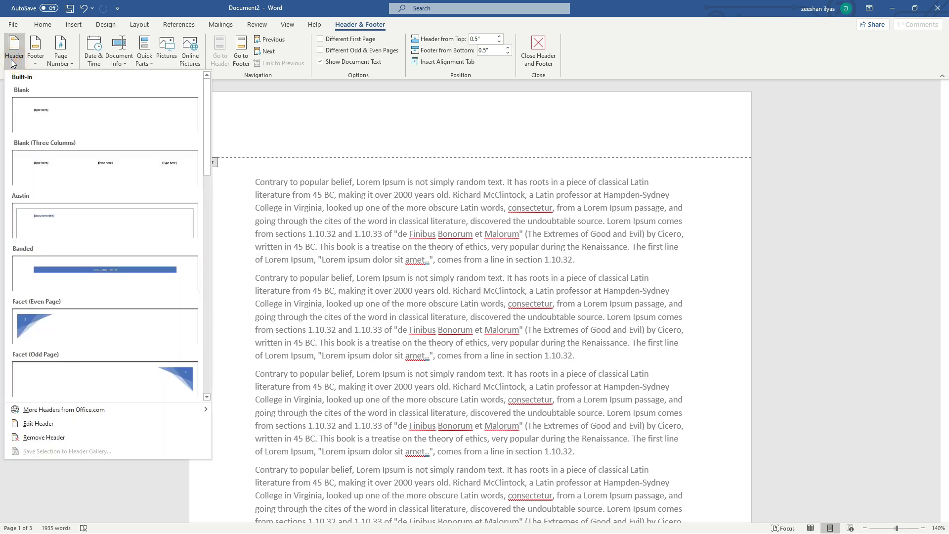
- Remove the existing header and insert the Facet (Even Page) header design
click(44, 438)
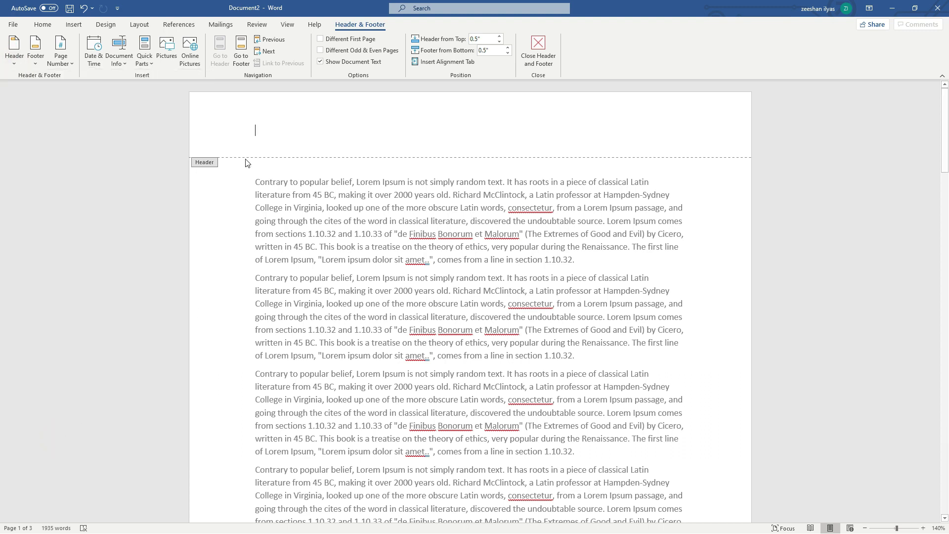
double_click(242, 192)
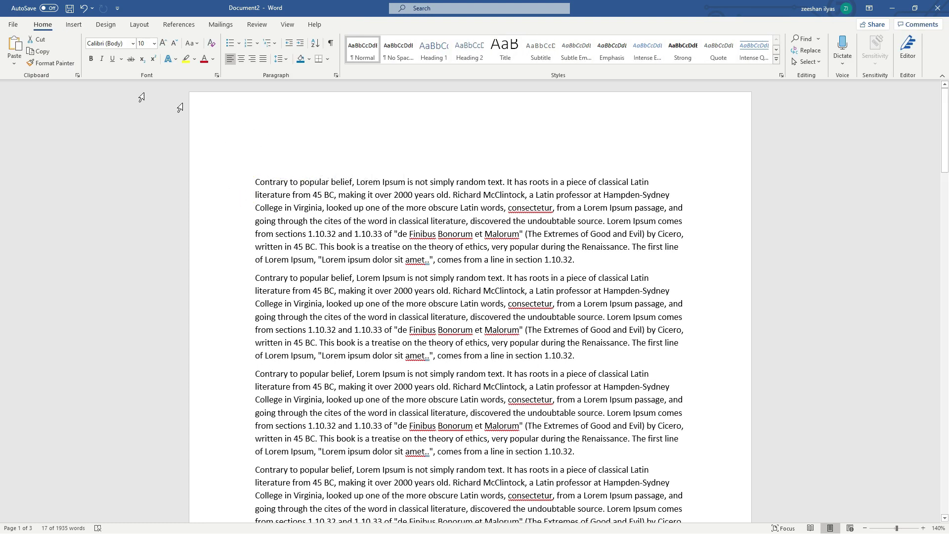
click(77, 27)
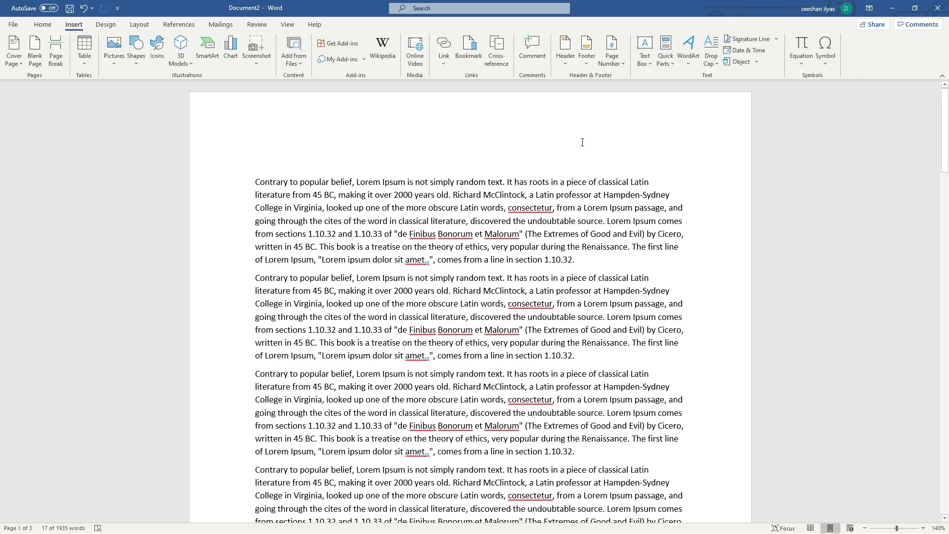
click(565, 62)
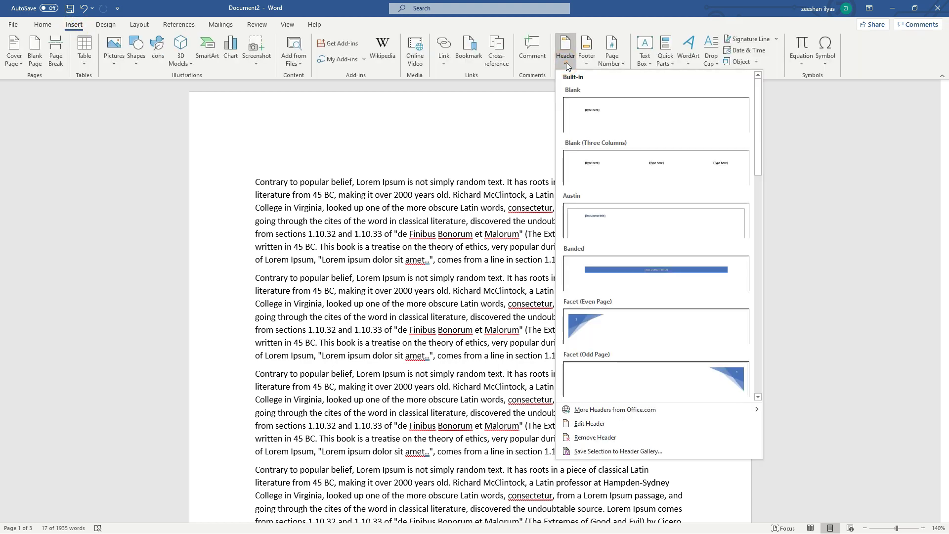
click(392, 141)
double_click(392, 141)
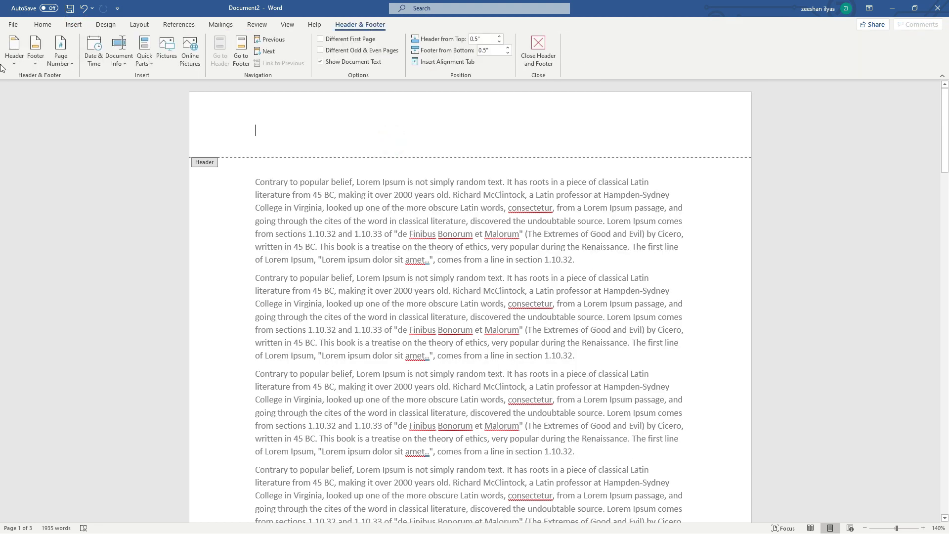
click(14, 52)
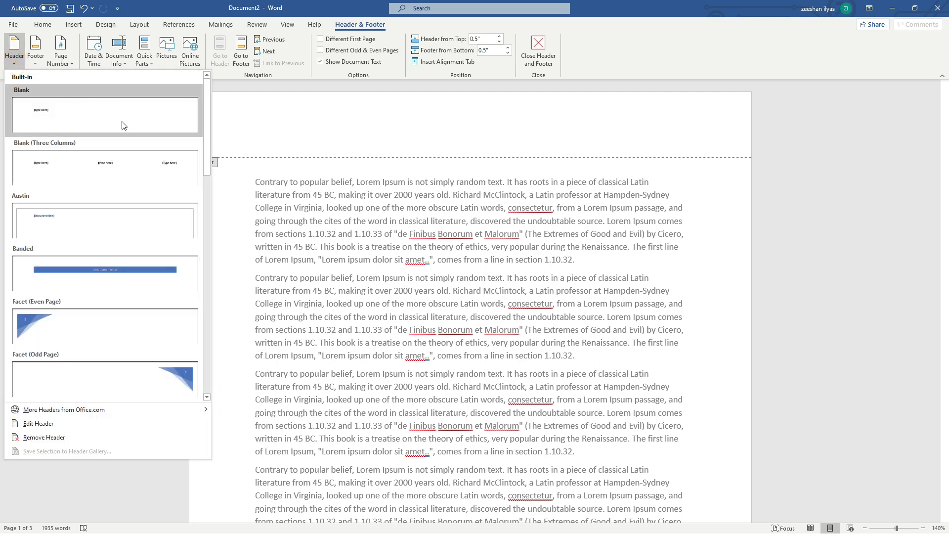
click(43, 327)
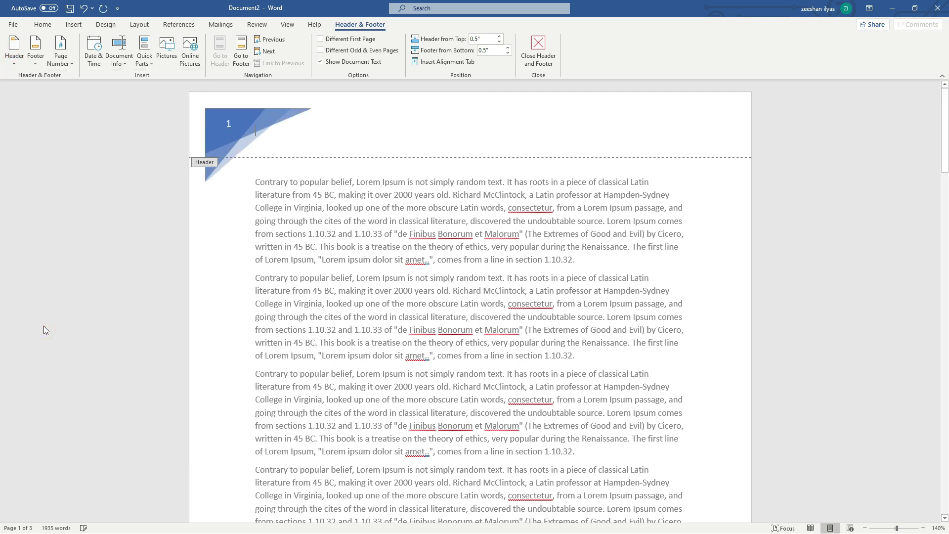
- Move the blue triangle graphic to the top-left corner and shrink it slightly
click(248, 126)
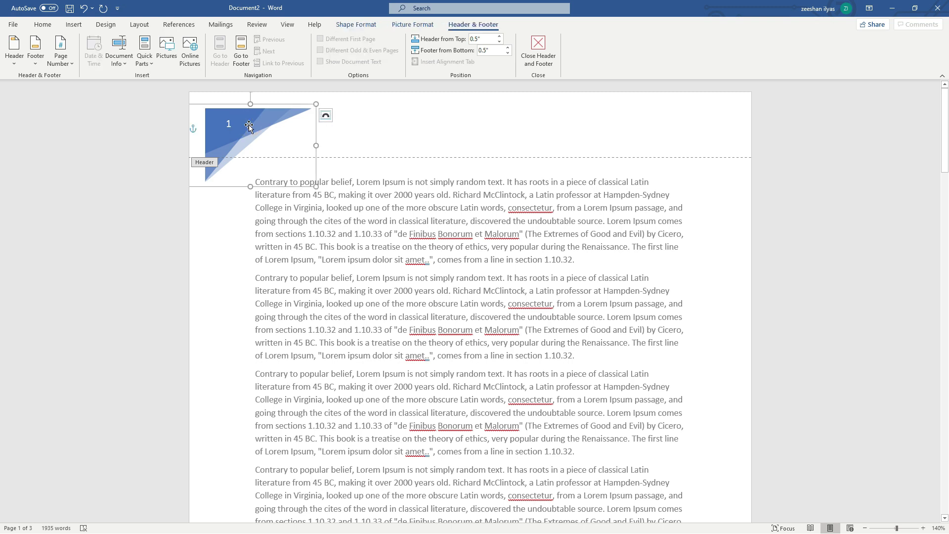
click(377, 125)
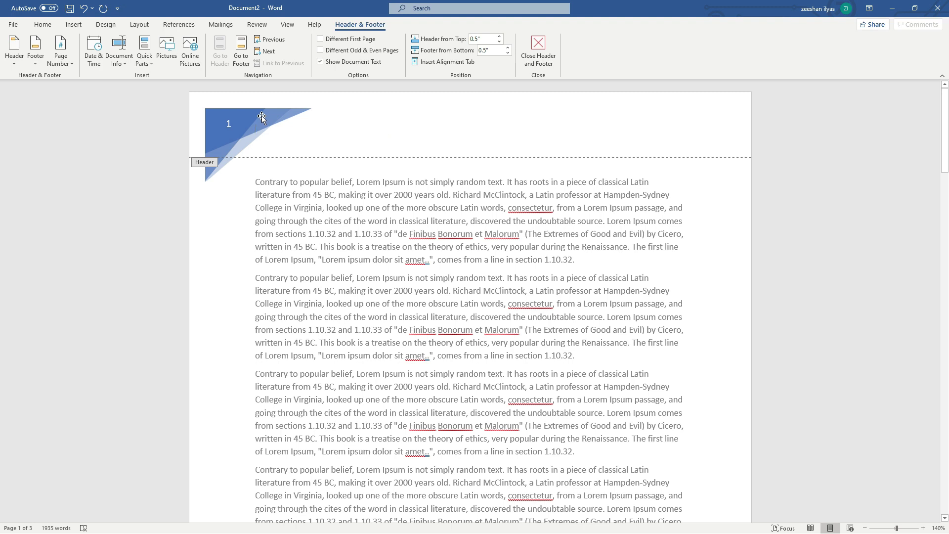
drag(262, 124, 237, 105)
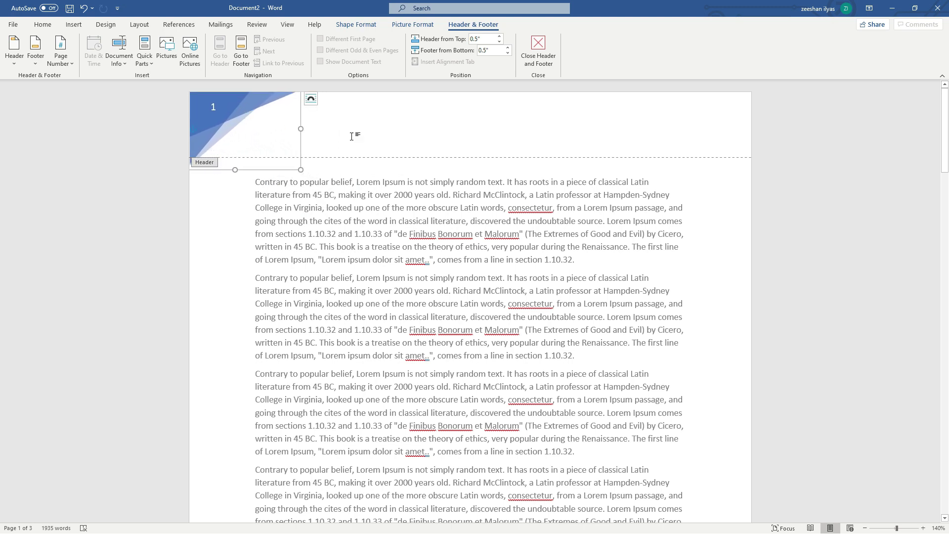
mouse_move(298, 169)
mouse_down()
mouse_move(271, 146)
mouse_move(292, 159)
mouse_up()
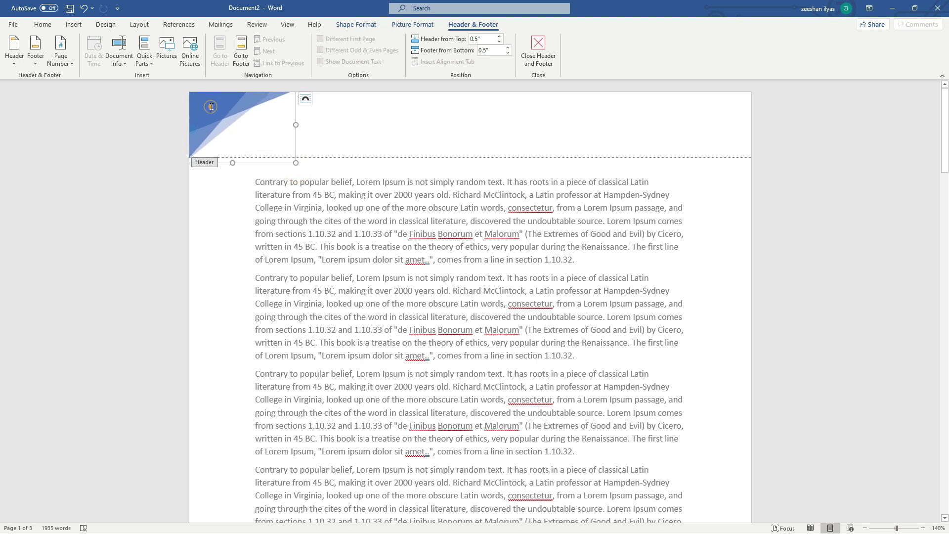
- Delete the page number 1 box from the header
click(215, 116)
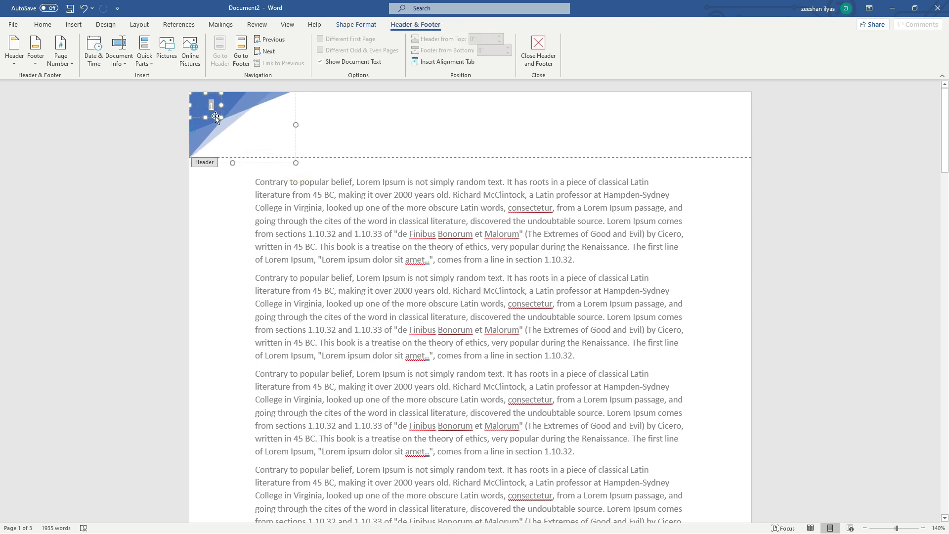
drag(216, 117, 235, 128)
key(Delete)
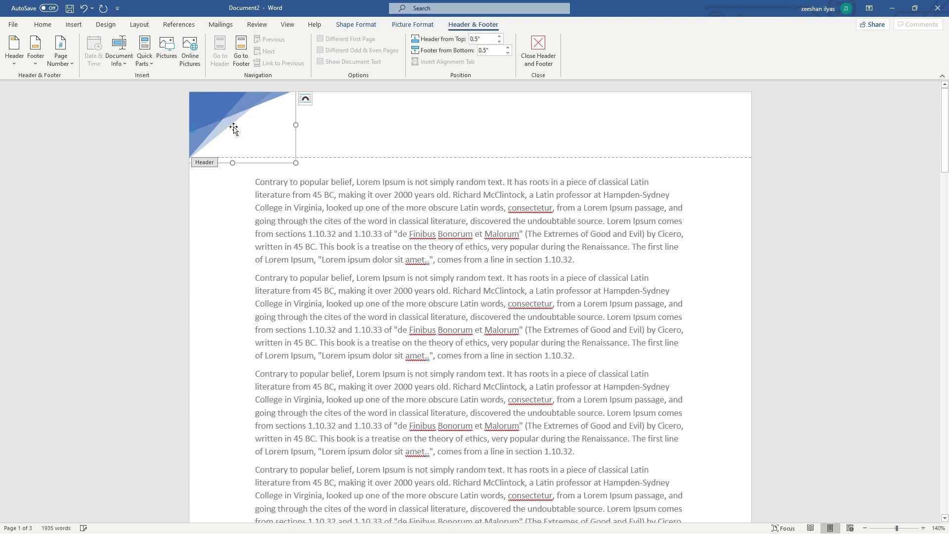
- Shrink the triangle graphic and move it to the page's top-right corner
drag(295, 162, 286, 152)
drag(213, 104, 743, 103)
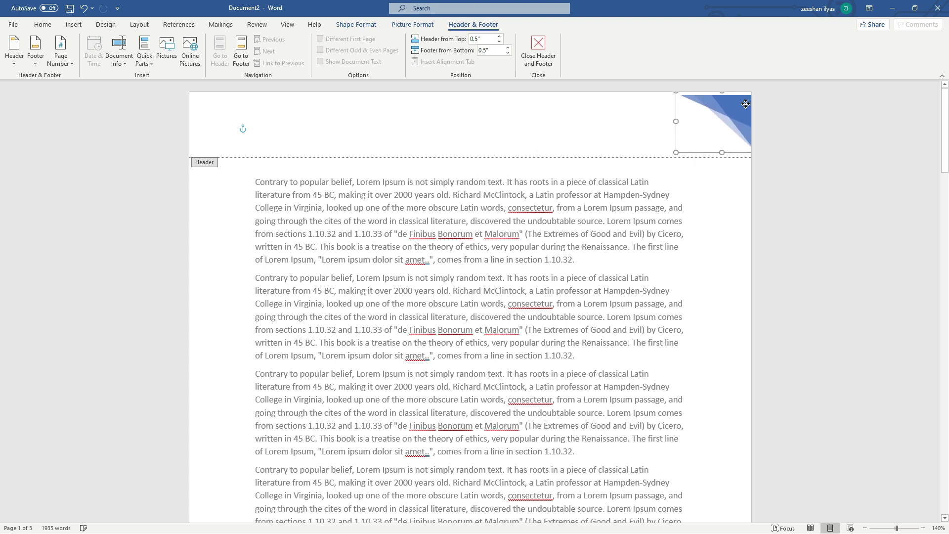
click(631, 115)
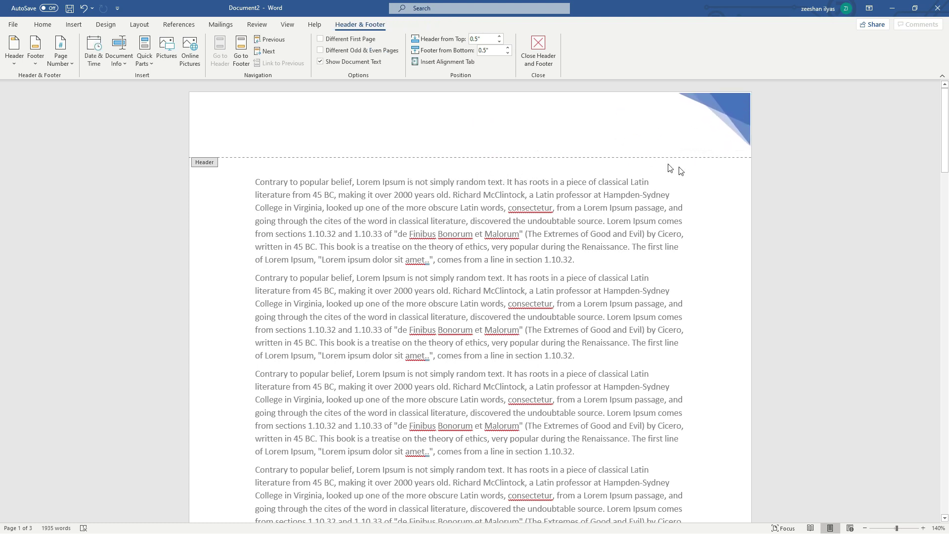
- Leave and reopen header editing, then select the blue Facet header graphic
scroll(684, 171, down, 10)
double_click(681, 165)
scroll(682, 165, down, 5)
scroll(683, 166, up, 15)
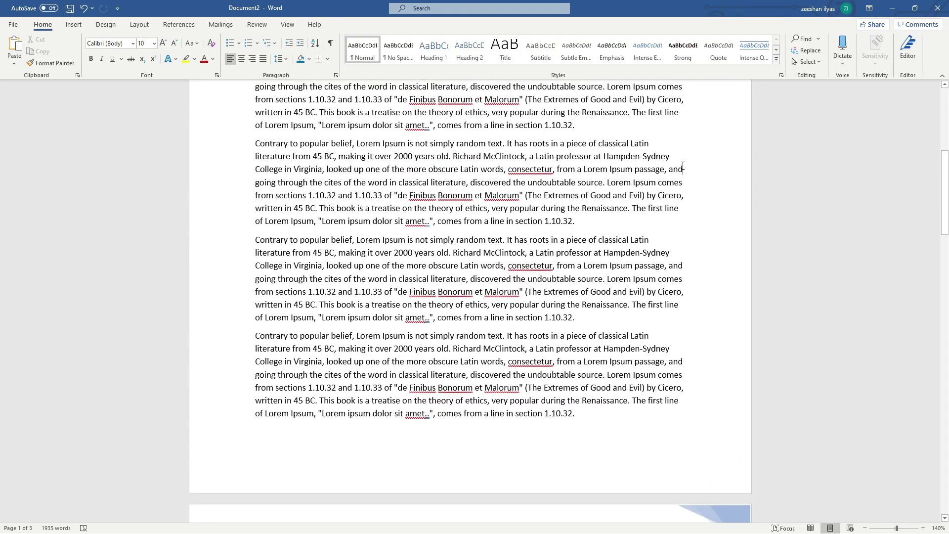
double_click(657, 123)
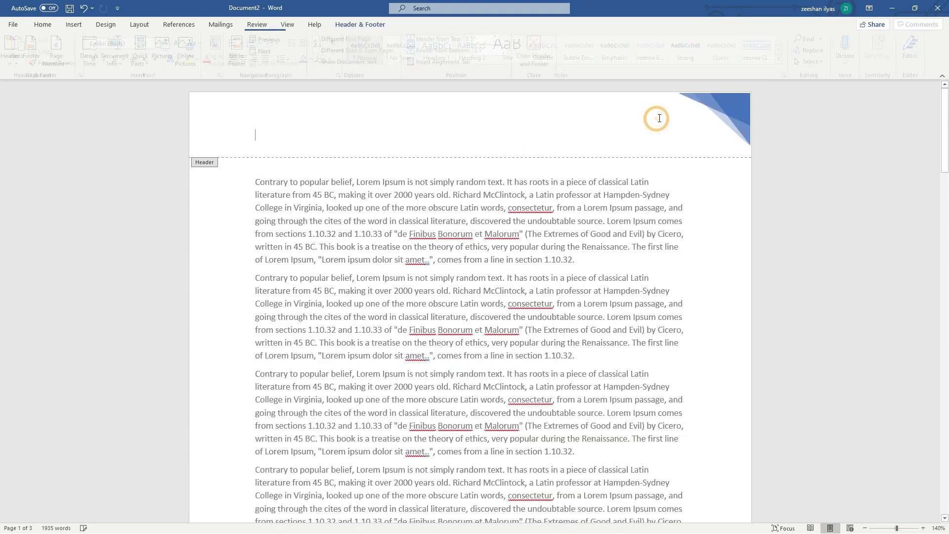
click(733, 120)
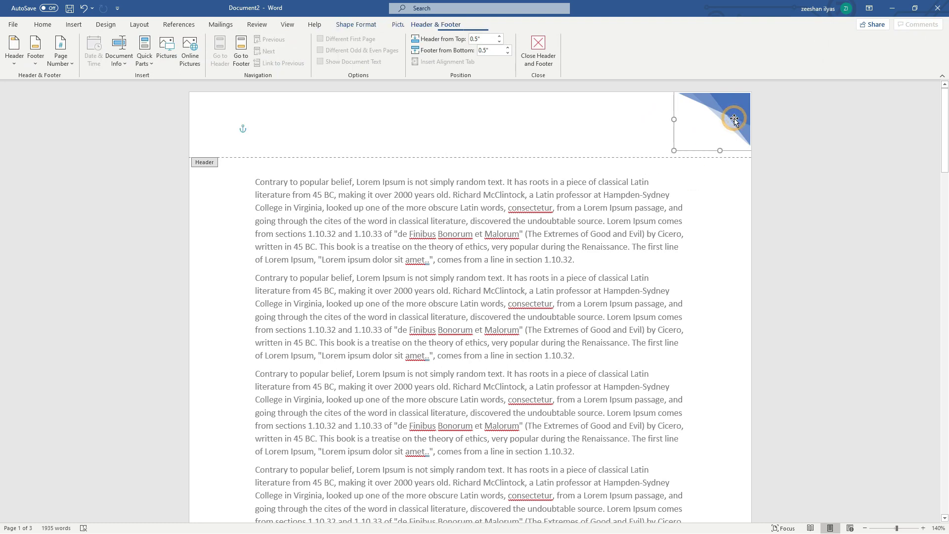
- View the inner triangle's Shape Fill colours, change nothing, and scroll to page 1's footer
double_click(733, 120)
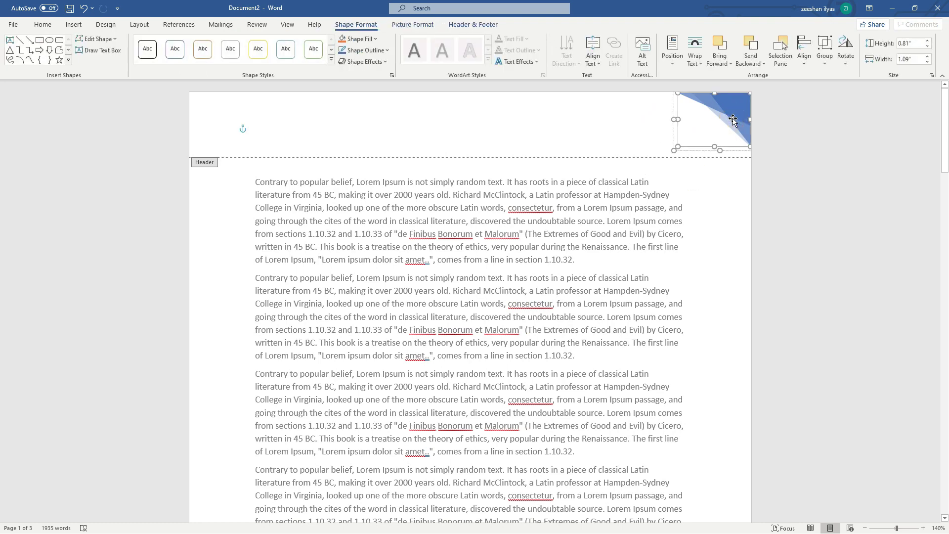
click(357, 39)
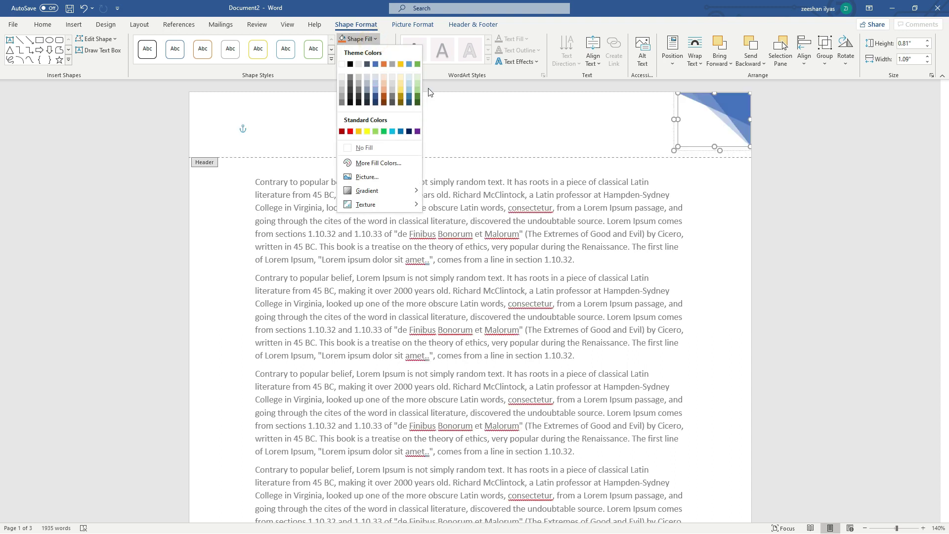
click(722, 116)
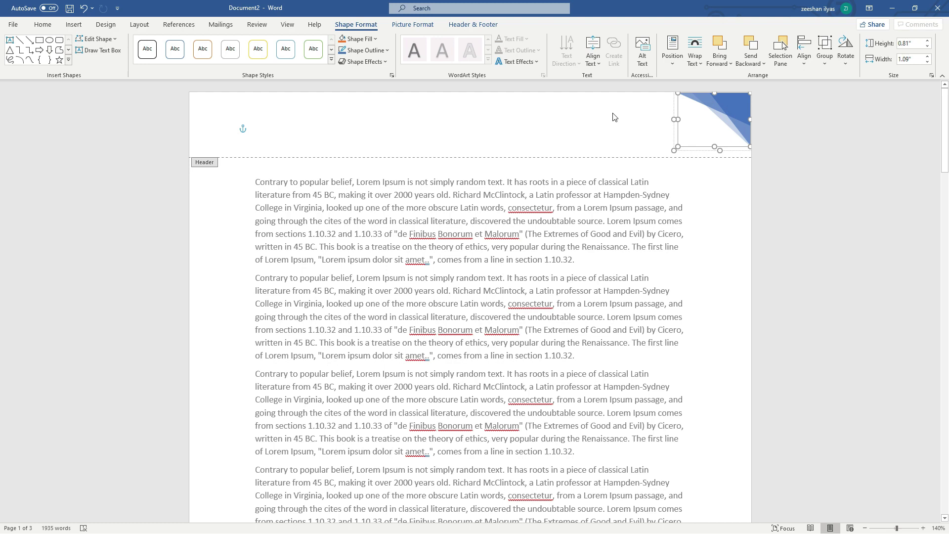
click(594, 130)
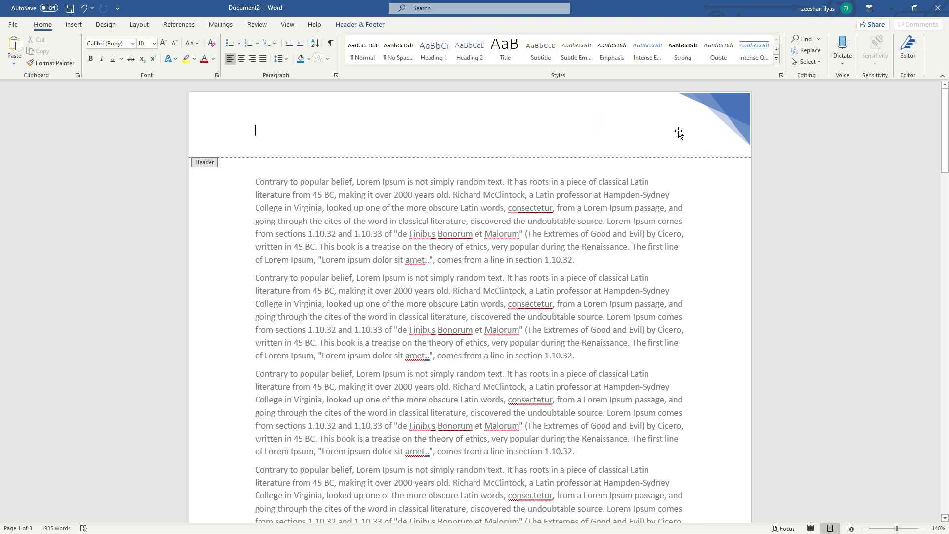
scroll(475, 149, down, 10)
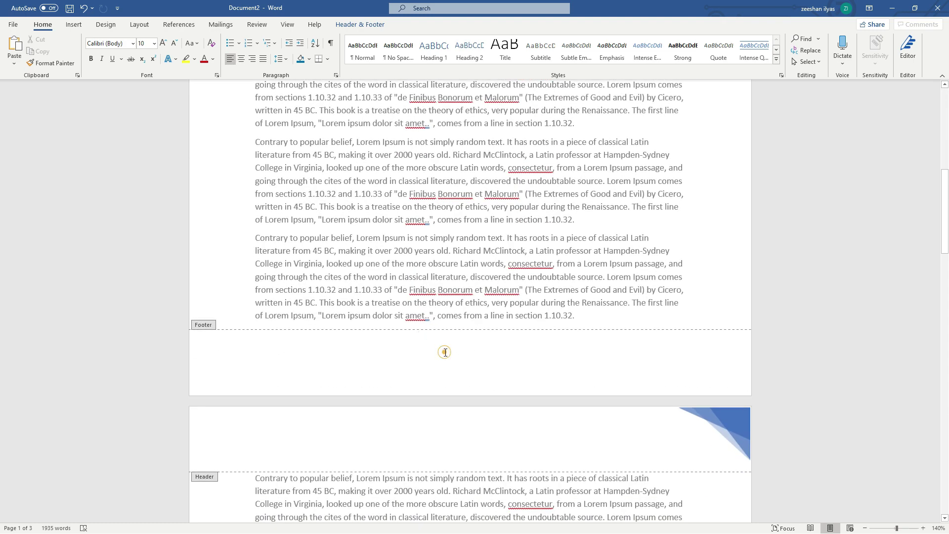
- Insert the ViewMaster (Horizontal) footer into page one's footer
click(368, 352)
click(74, 24)
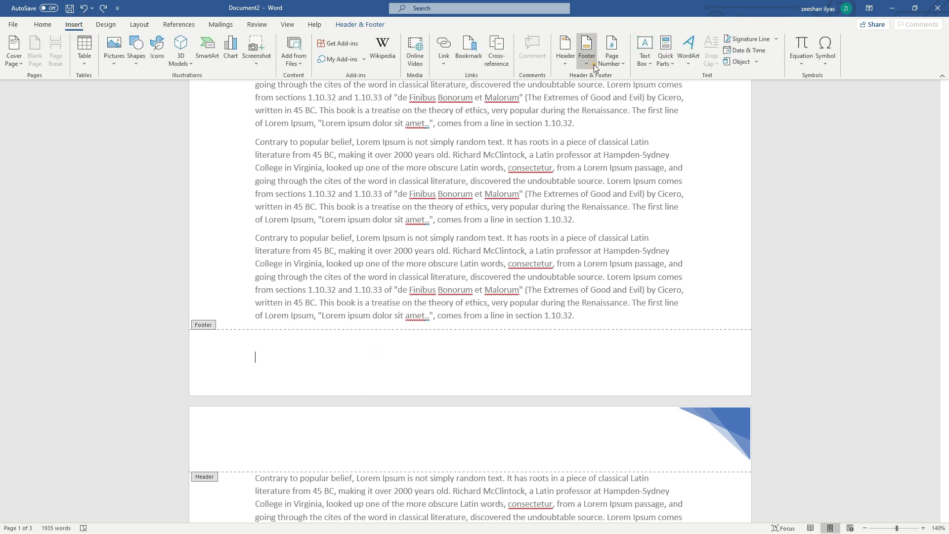
click(587, 49)
scroll(638, 199, down, 10)
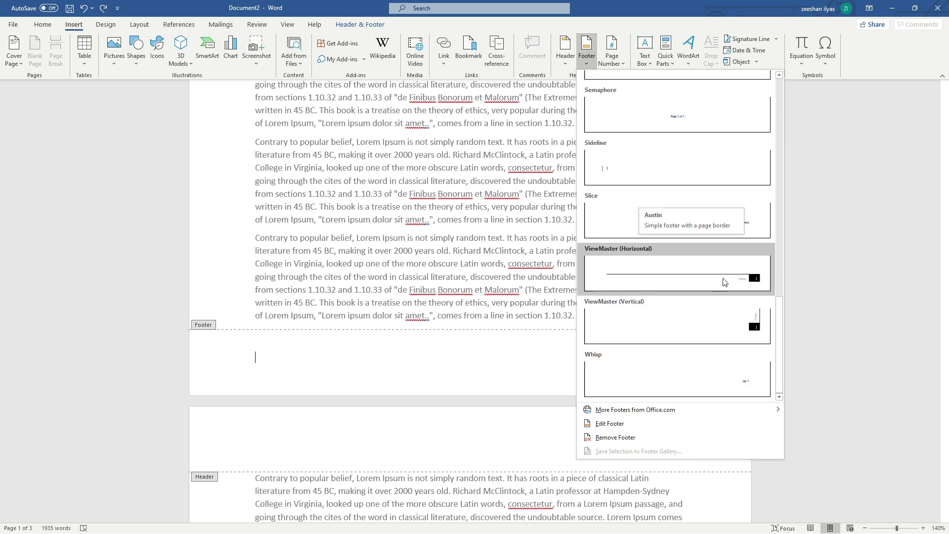
click(694, 278)
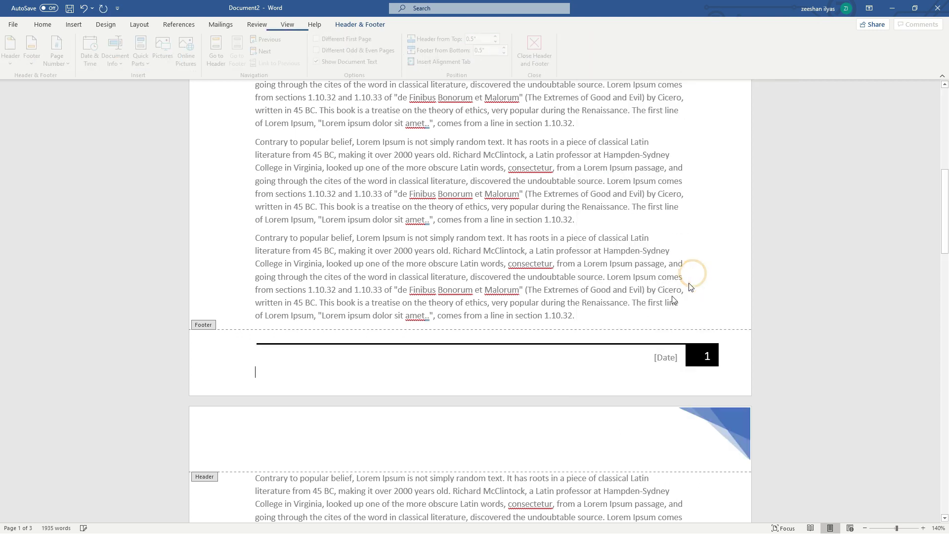
- Check the footer's [Date] placeholder and page-number box, then review the following pages
click(665, 356)
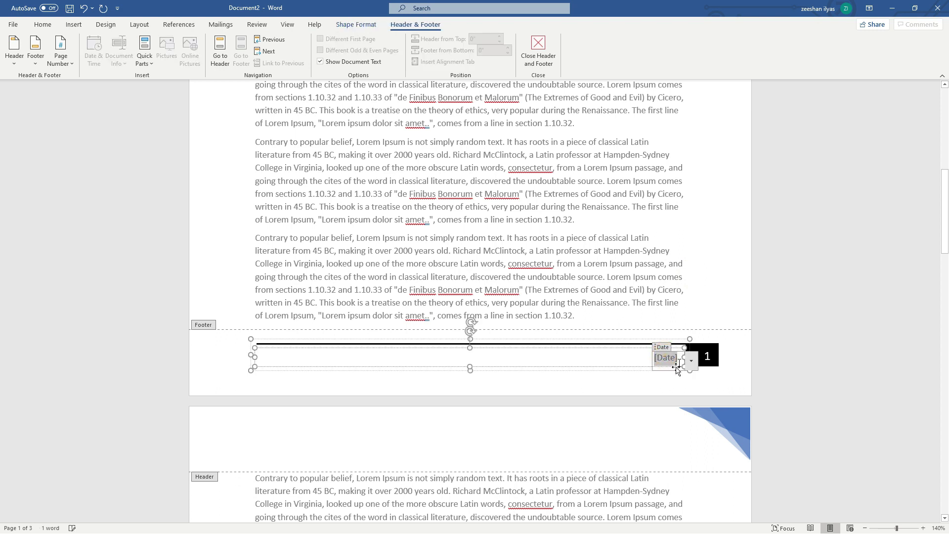
click(709, 356)
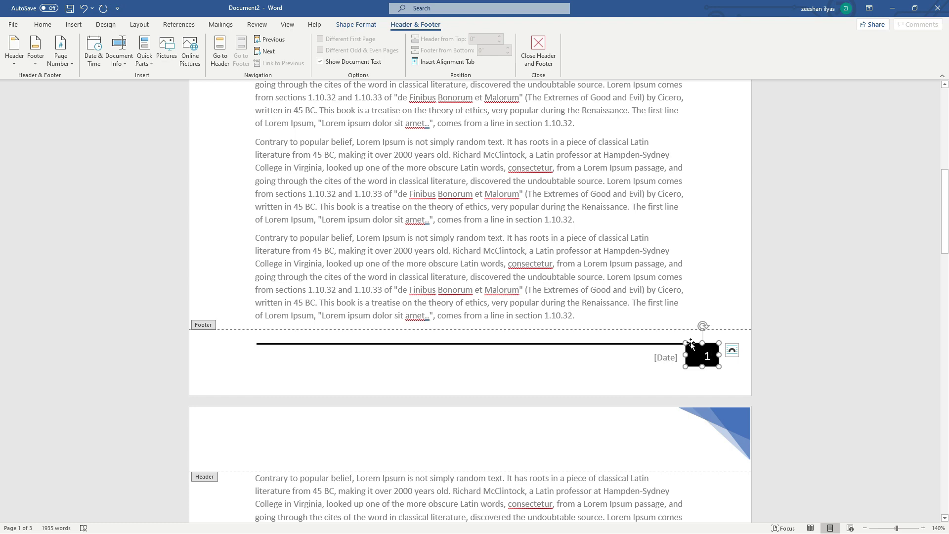
key(Escape)
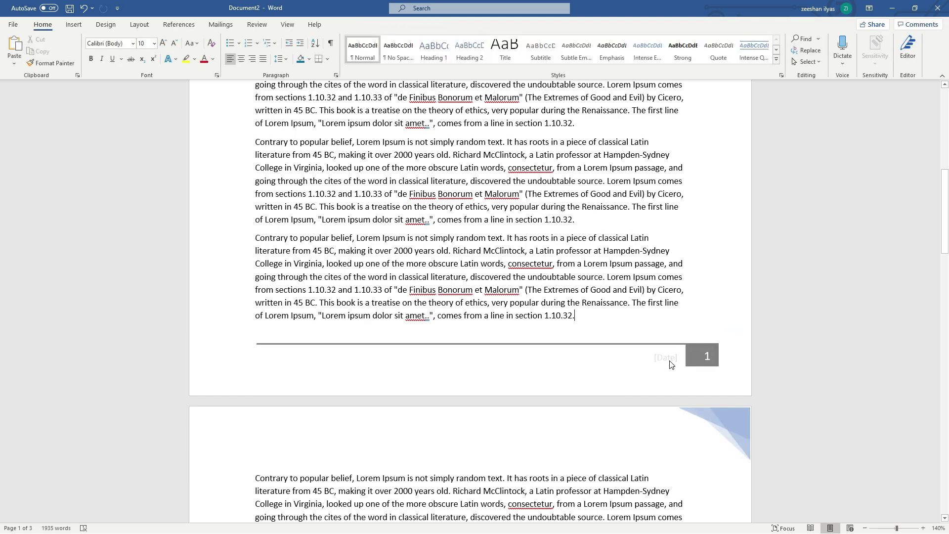
scroll(670, 364, down, 2)
scroll(670, 364, up, 2)
double_click(668, 329)
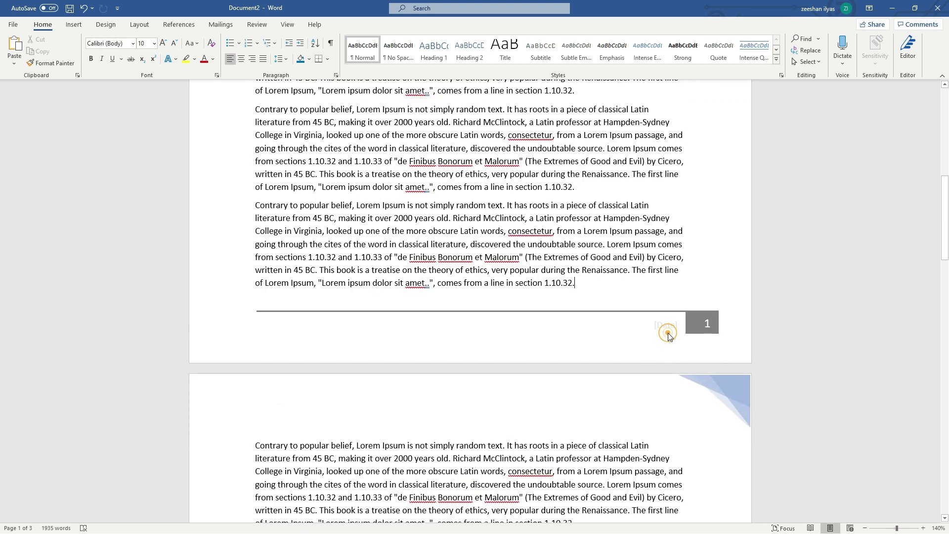
click(670, 327)
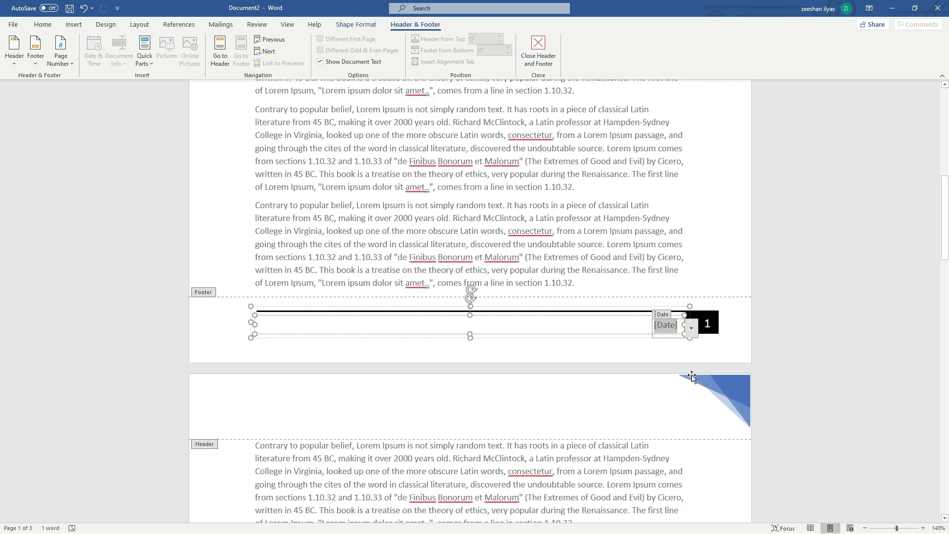
click(625, 355)
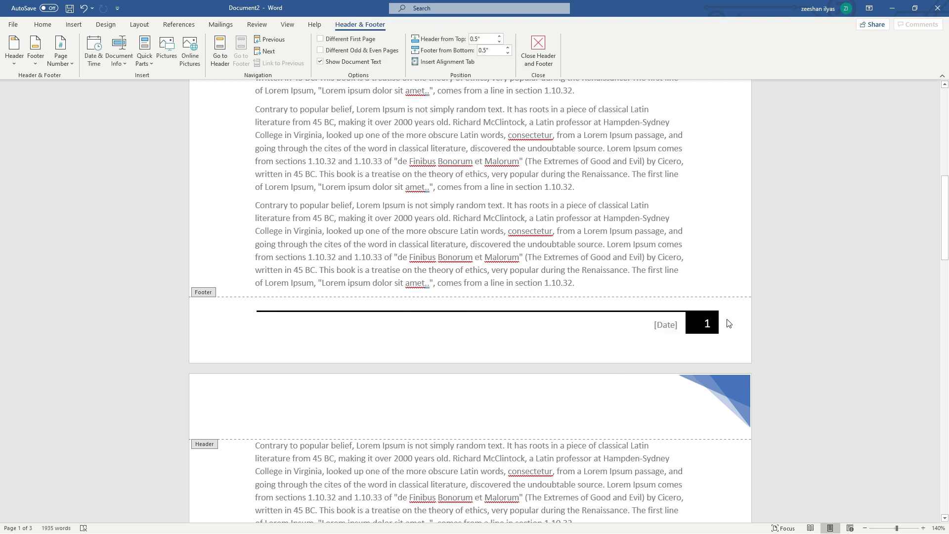
scroll(726, 322, down, 3)
scroll(697, 301, down, 8)
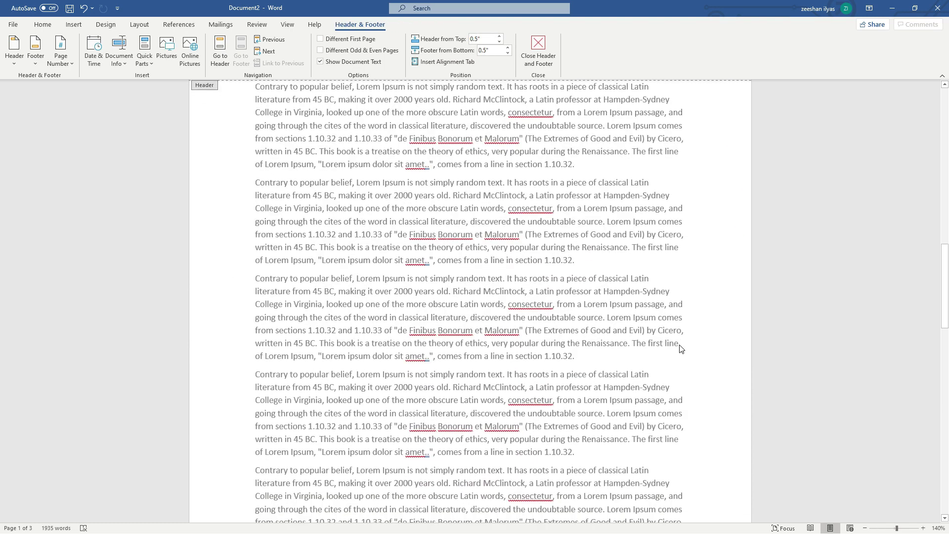
scroll(681, 349, down, 12)
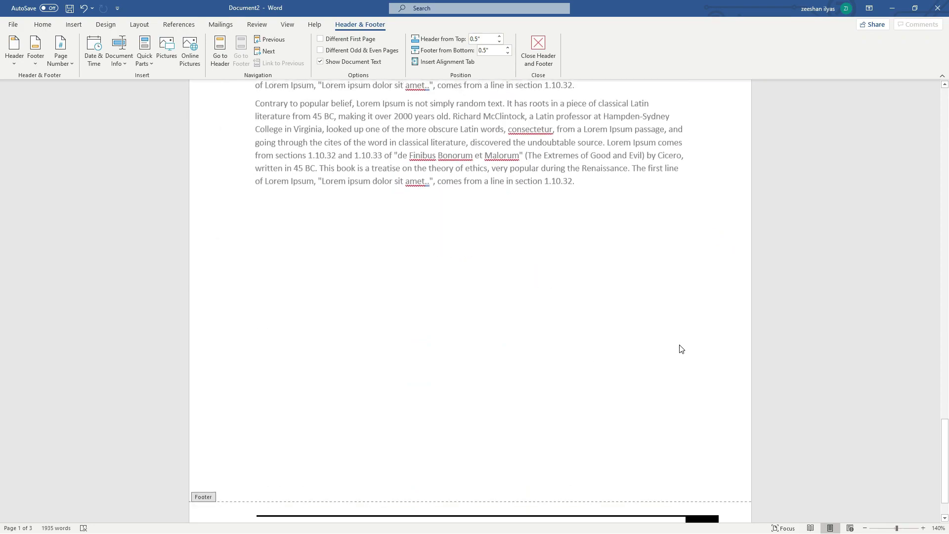
scroll(681, 348, up, 12)
scroll(683, 346, down, 6)
scroll(680, 346, up, 10)
scroll(681, 342, down, 10)
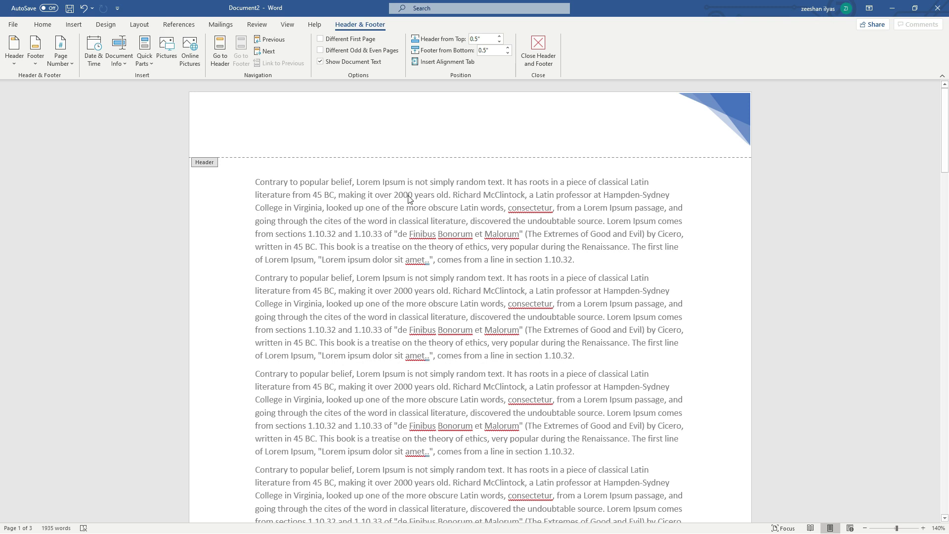
- Type 'Chapter 1' into the header beside the Facet graphic, then return to page 2's body text
click(398, 144)
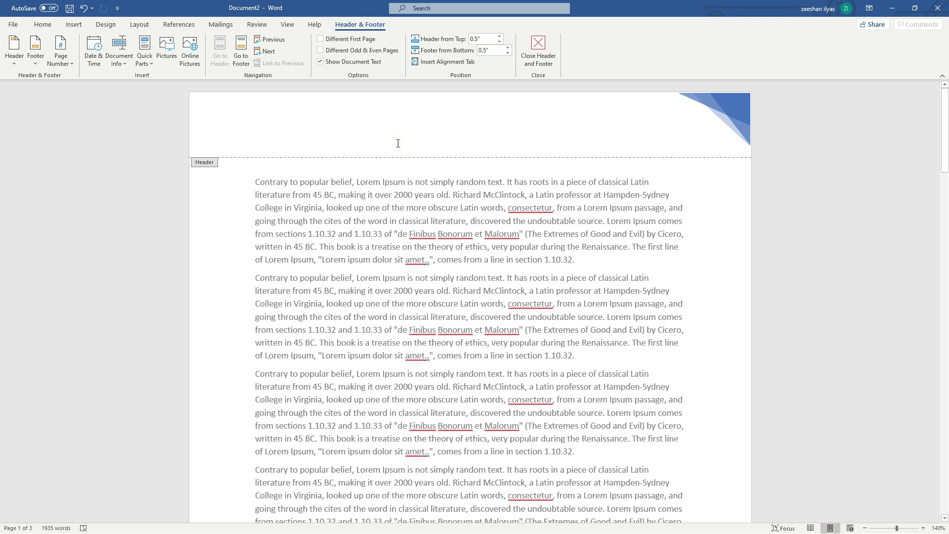
text(Chapter 1)
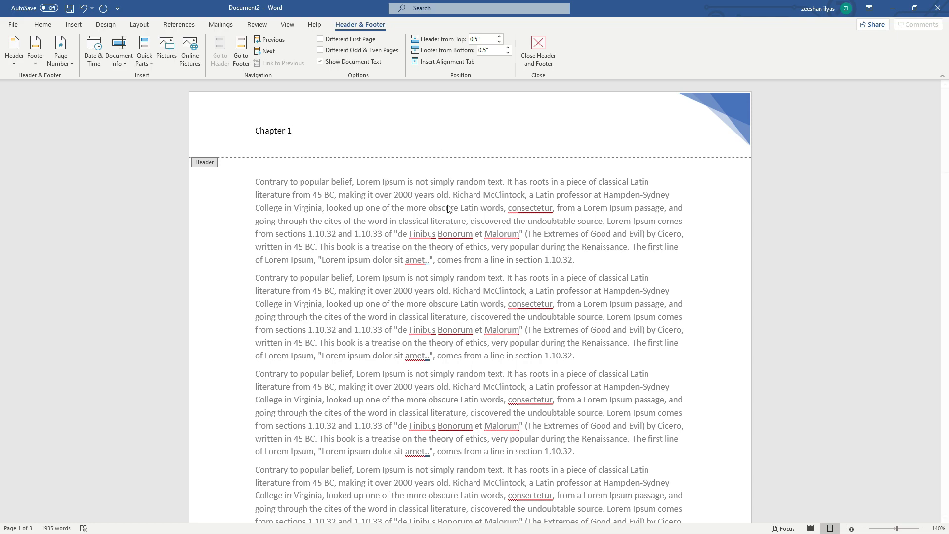
double_click(430, 193)
scroll(430, 199, down, 10)
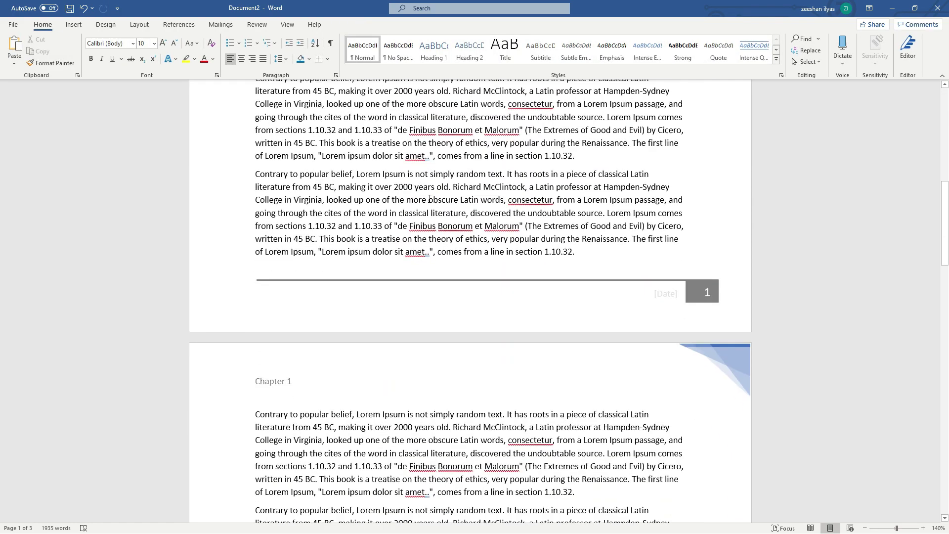
scroll(429, 199, down, 2)
scroll(299, 310, down, 6)
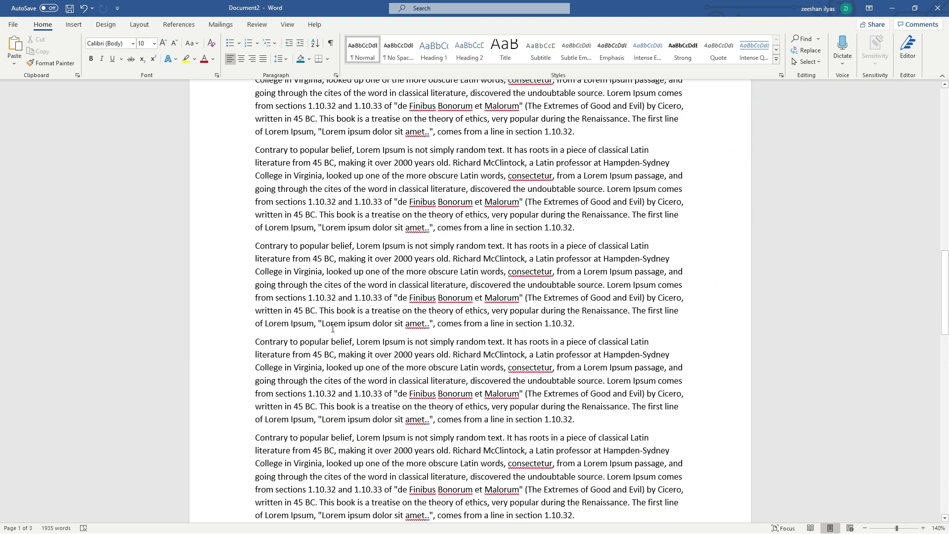
scroll(333, 329, up, 8)
click(257, 272)
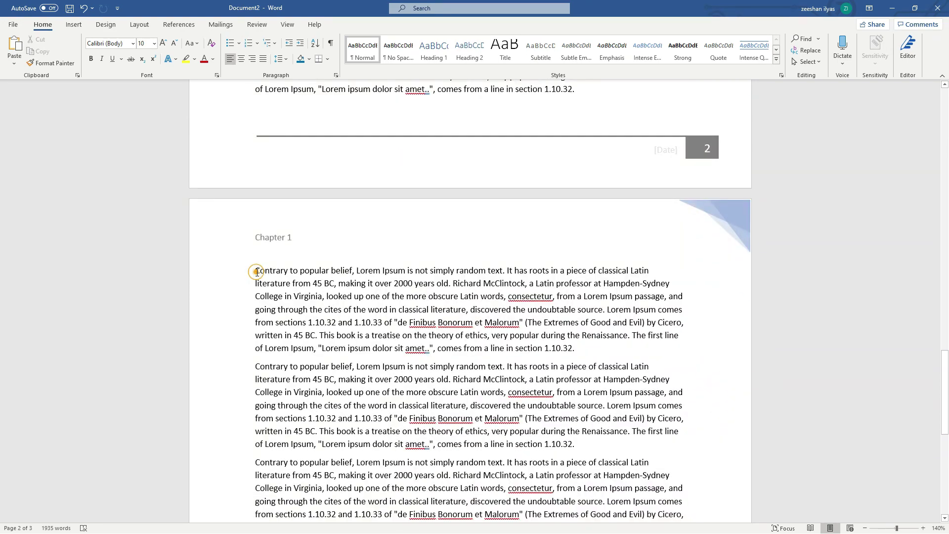
- Copy page 2's first 'Contrary to popular belief' paragraph and paste it repeatedly at the document's end
drag(257, 272, 493, 320)
key(ctrl+z)
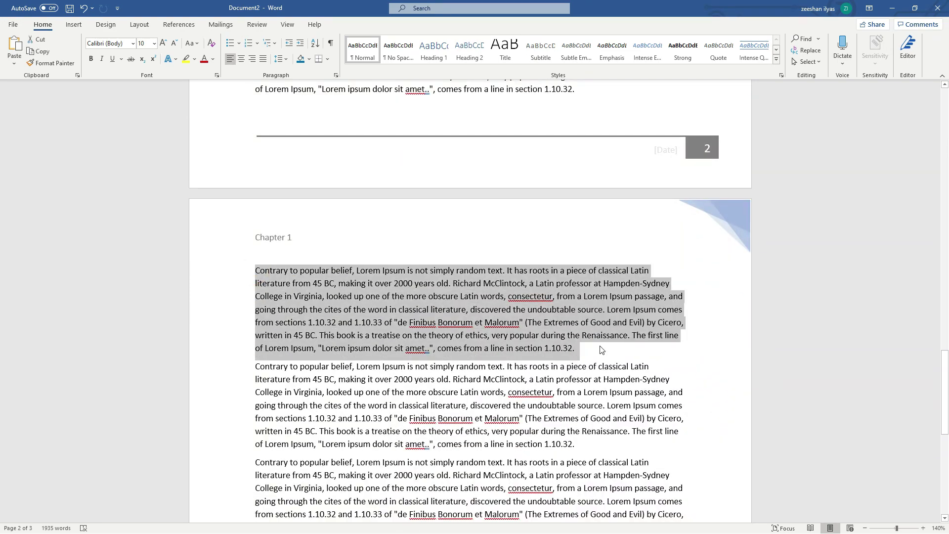
click(247, 263)
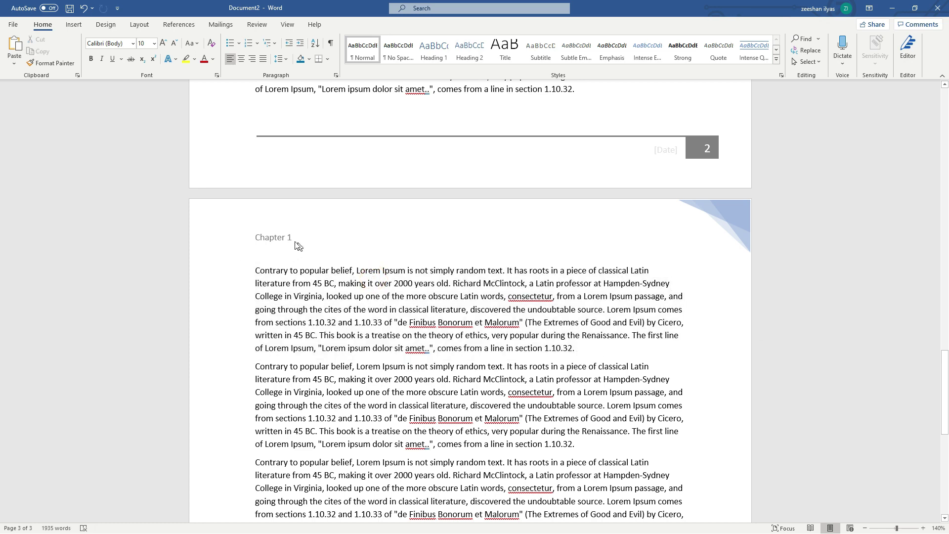
scroll(413, 244, down, 8)
click(598, 134)
key(ctrl+v)
key(ctrl+v)
key(ctrl+v)
key(ctrl+v)
key(ctrl+v)
key(ctrl+v)
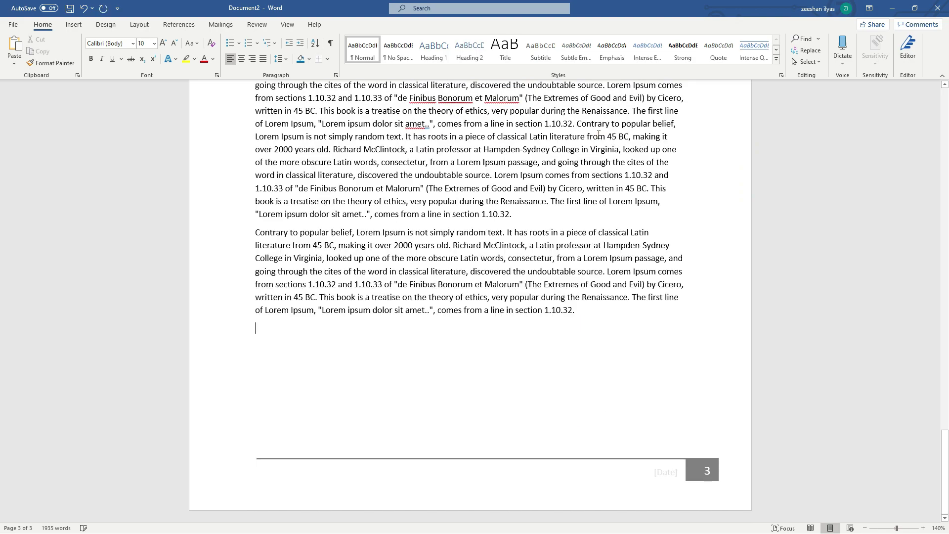
key(ctrl)
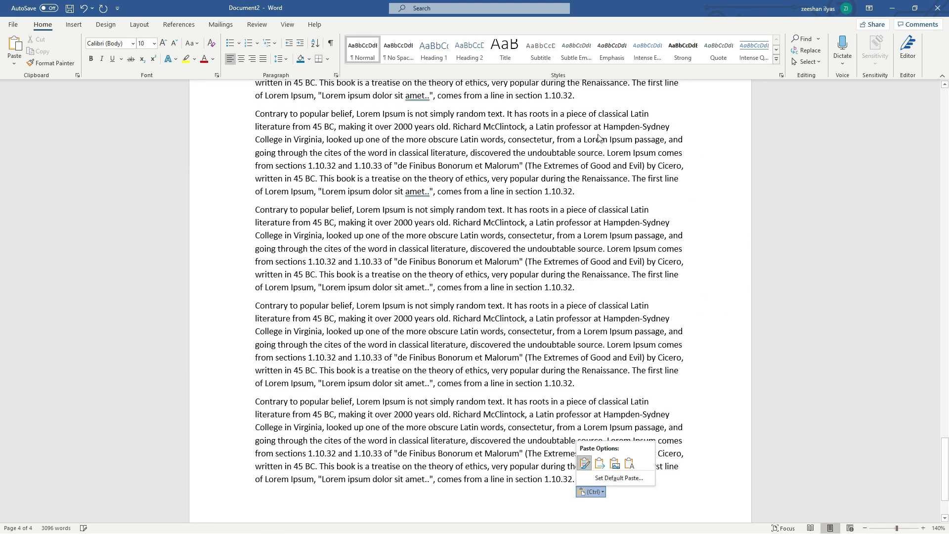
key(Escape)
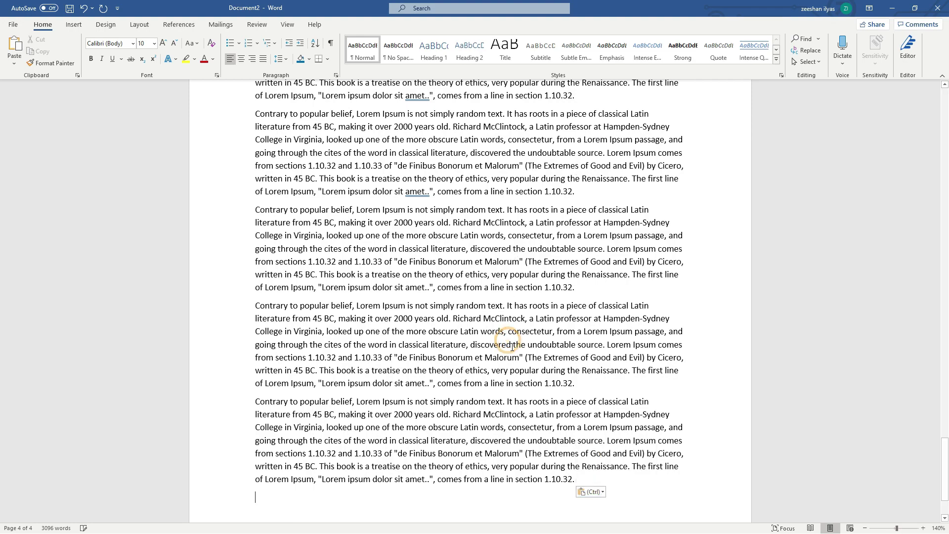
scroll(535, 473, up, 10)
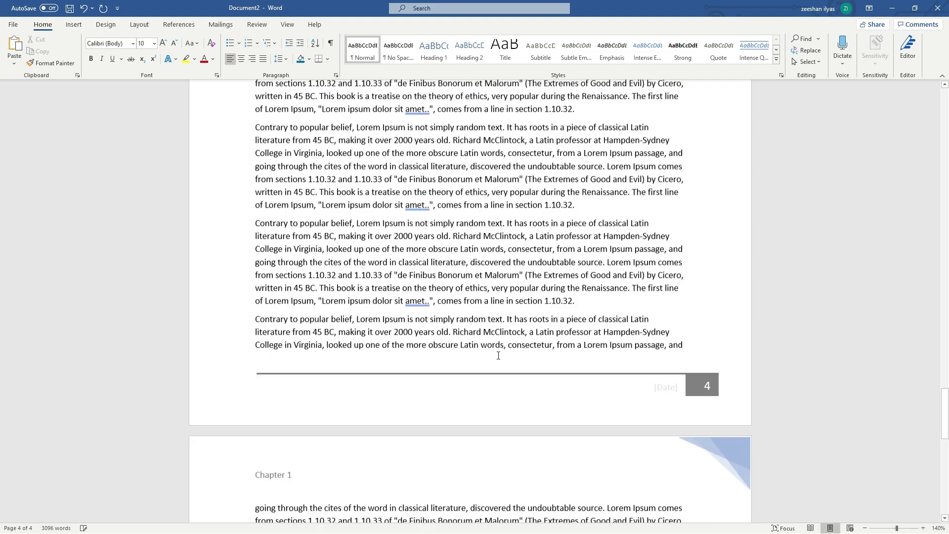
scroll(499, 354, up, 15)
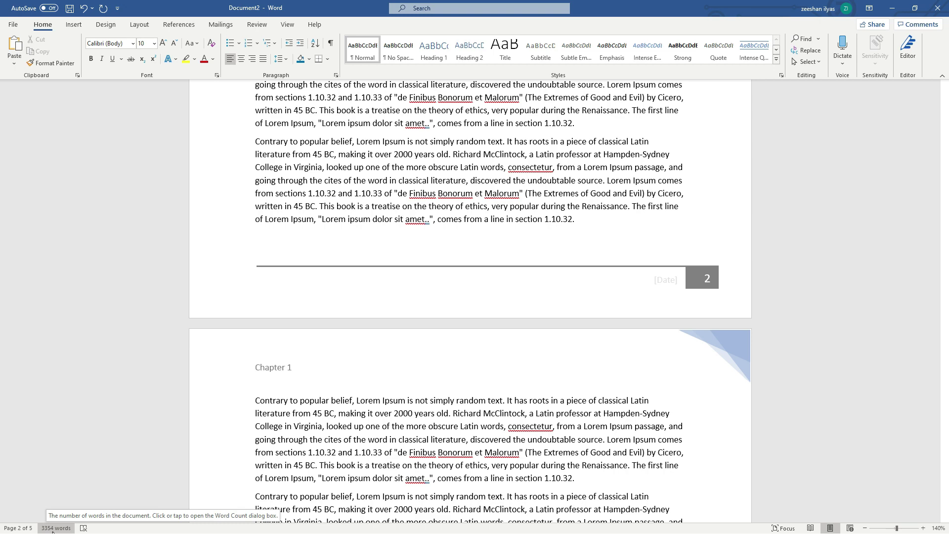
scroll(356, 373, up, 6)
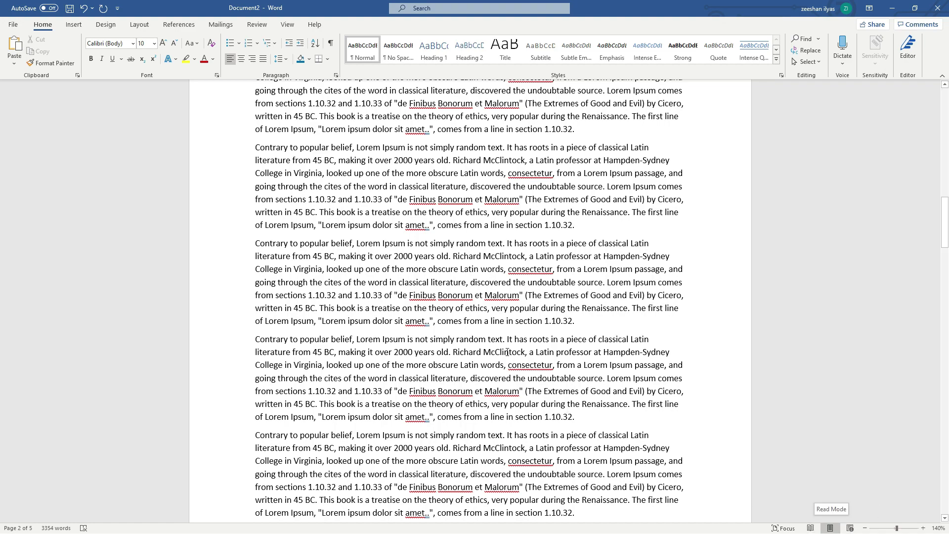
scroll(454, 351, down, 6)
scroll(453, 351, down, 3)
scroll(448, 328, up, 3)
scroll(448, 329, down, 6)
scroll(448, 328, up, 1)
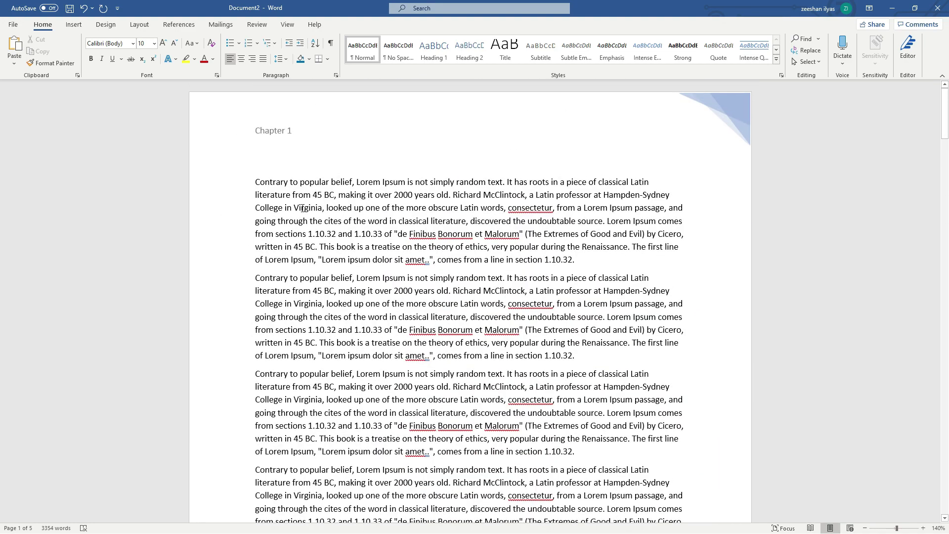
scroll(318, 200, down, 10)
scroll(321, 296, up, 5)
scroll(322, 307, down, 1)
scroll(322, 306, down, 5)
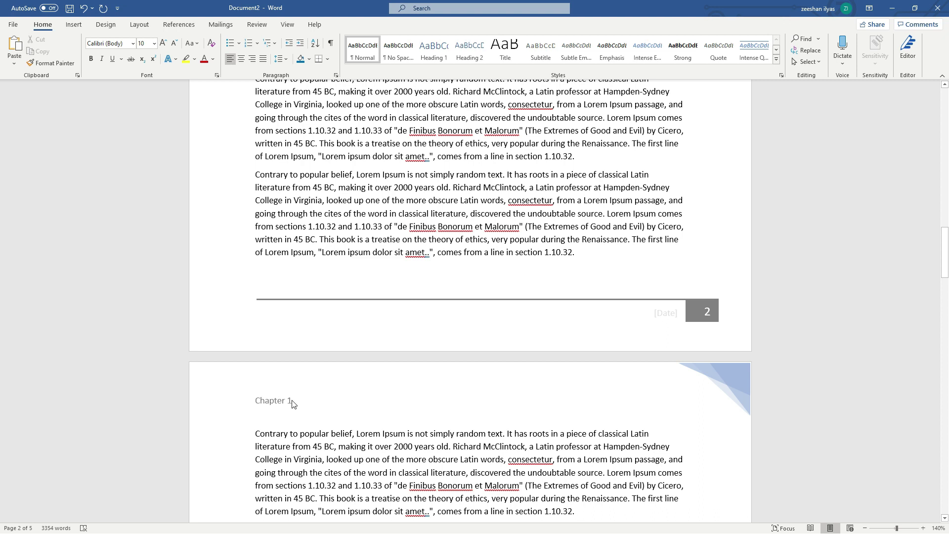
click(580, 256)
click(140, 24)
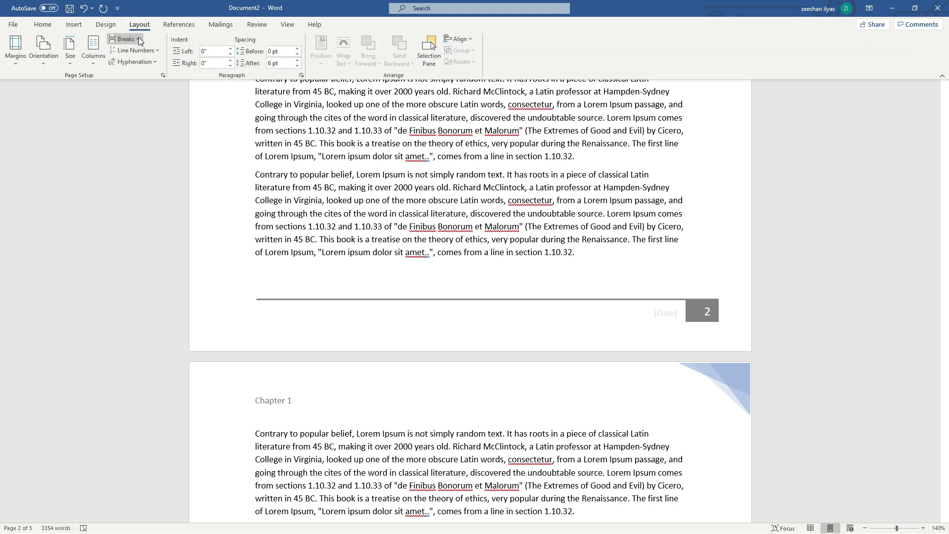
- Insert a Next Page section break so page 3 starts section 2, and open its header
click(139, 39)
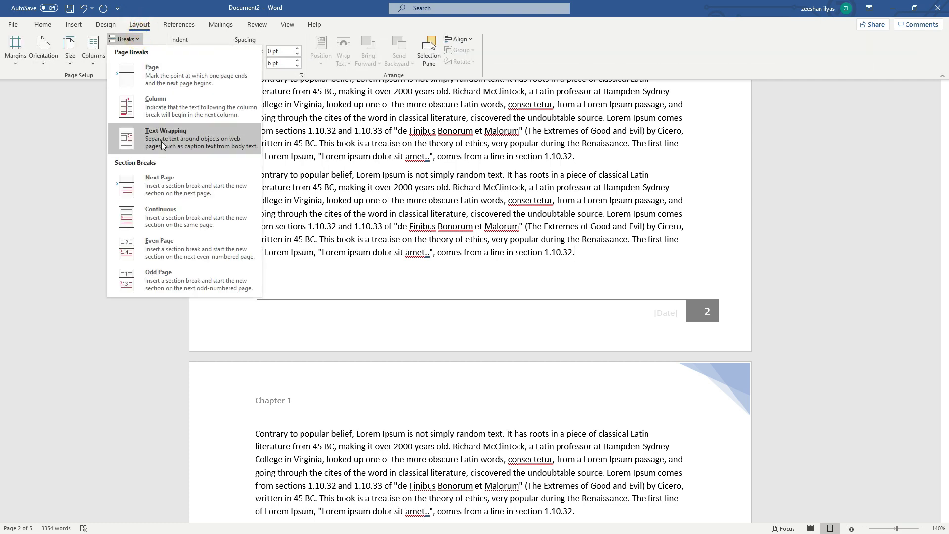
click(165, 185)
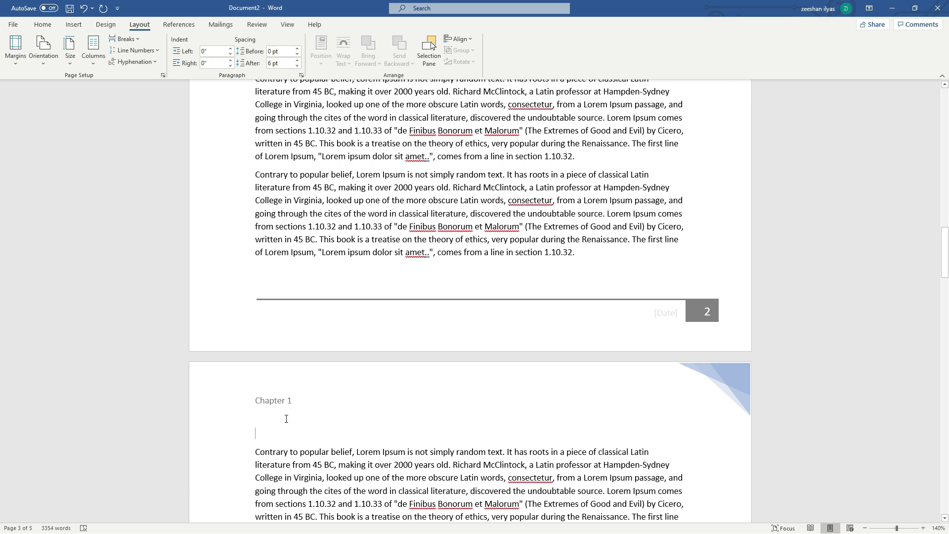
scroll(286, 418, down, 2)
double_click(252, 366)
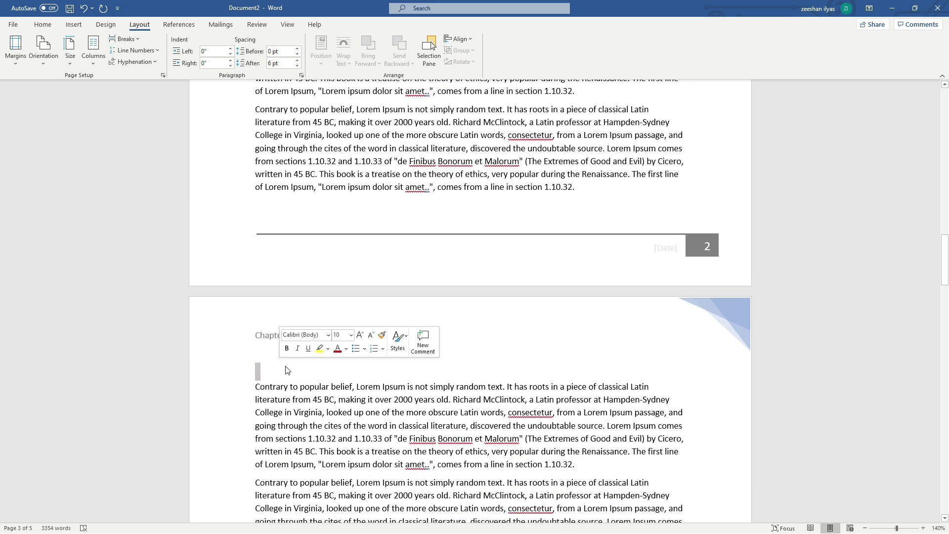
click(266, 367)
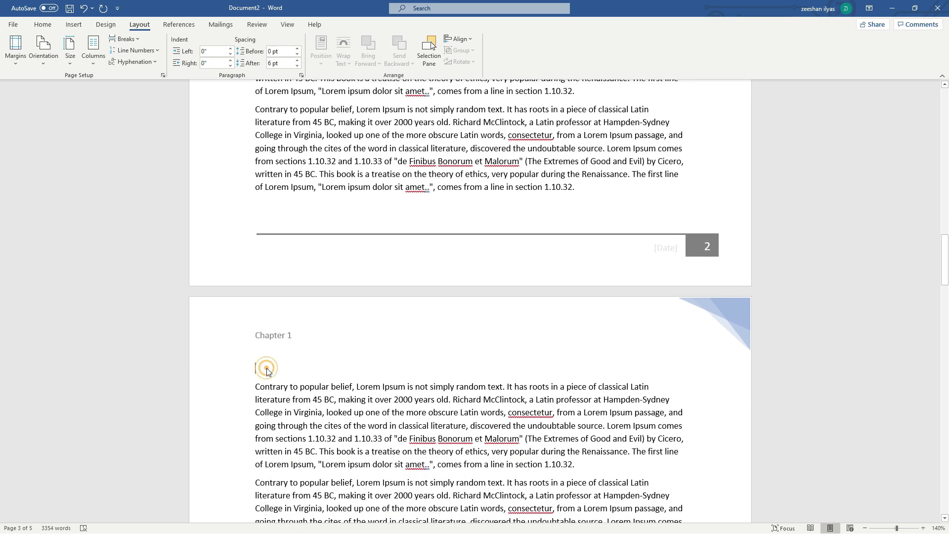
double_click(301, 335)
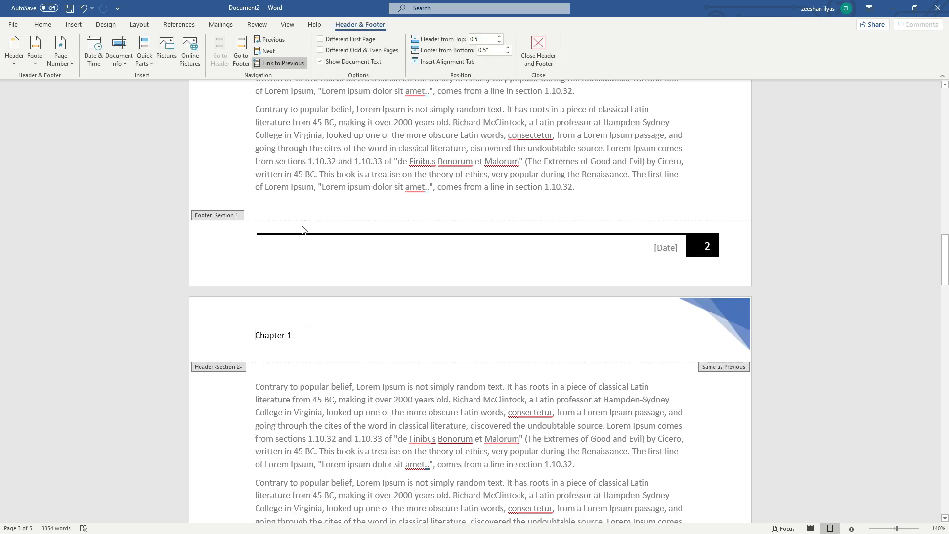
- Unlink section 2's header from the previous section and change its text to 'Chapter 2'
click(291, 67)
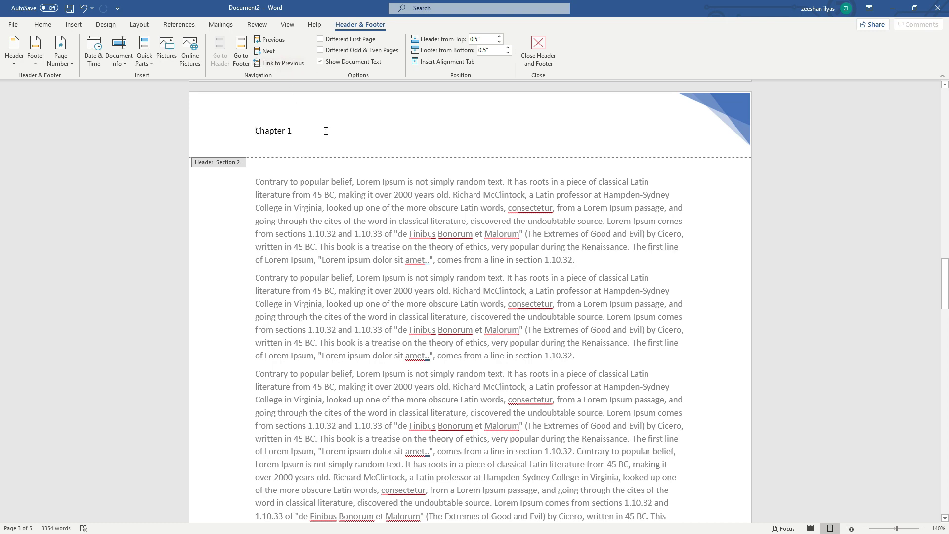
scroll(334, 155, up, 2)
click(304, 194)
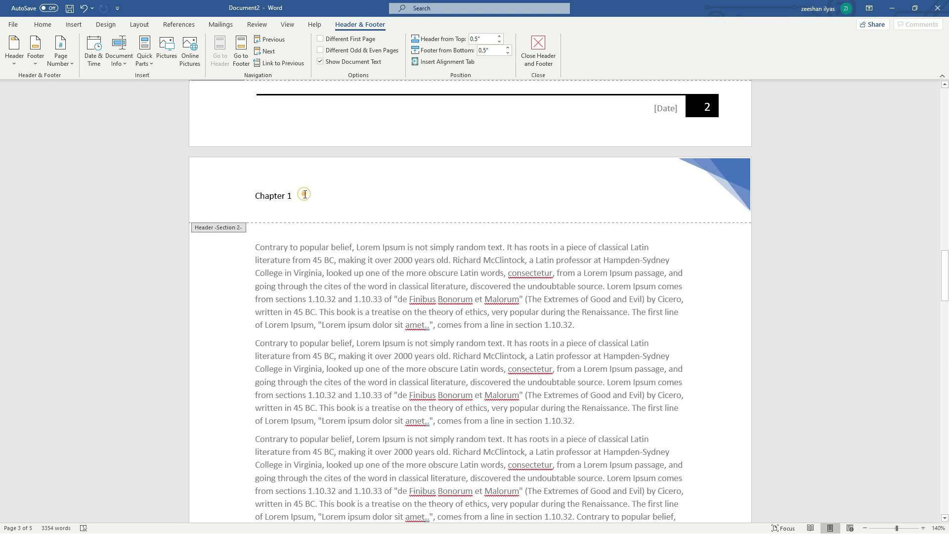
key(ctrl+z)
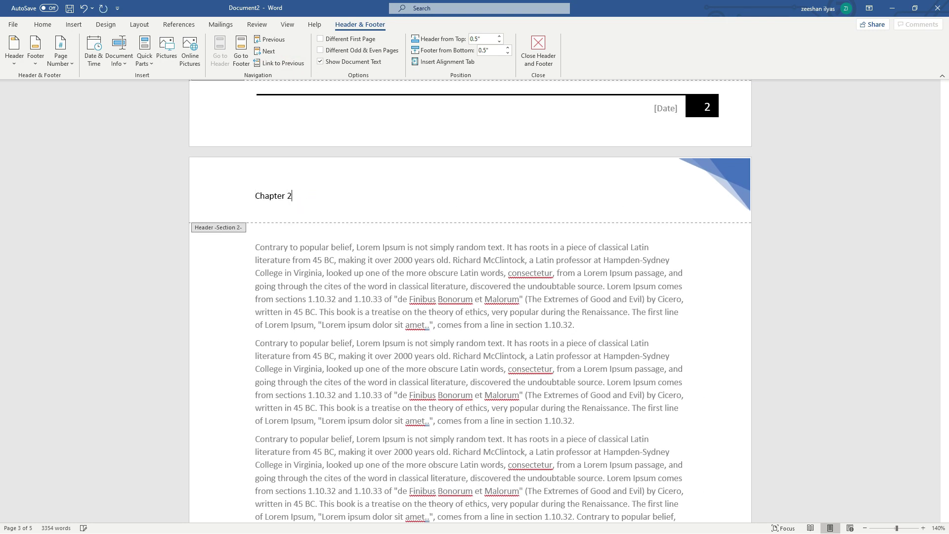
double_click(304, 231)
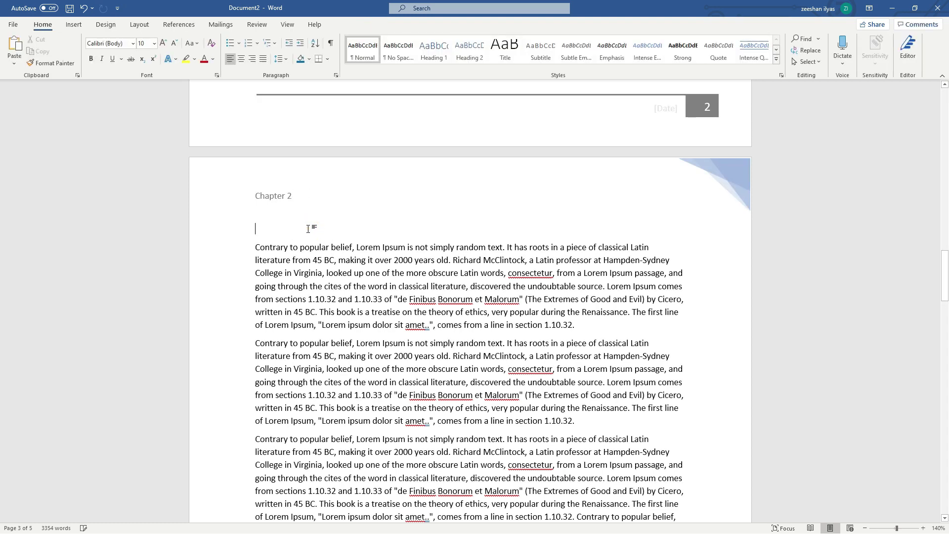
scroll(311, 227, up, 12)
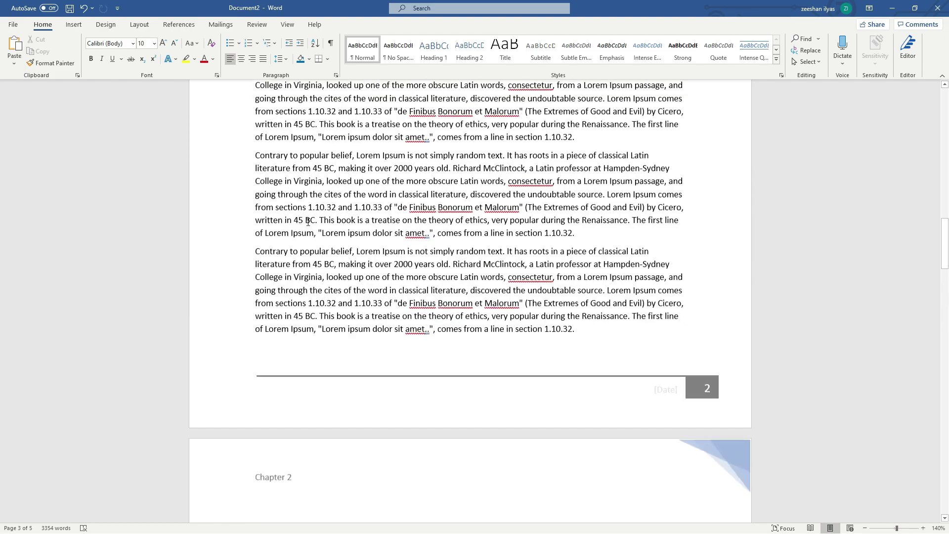
scroll(285, 199, up, 10)
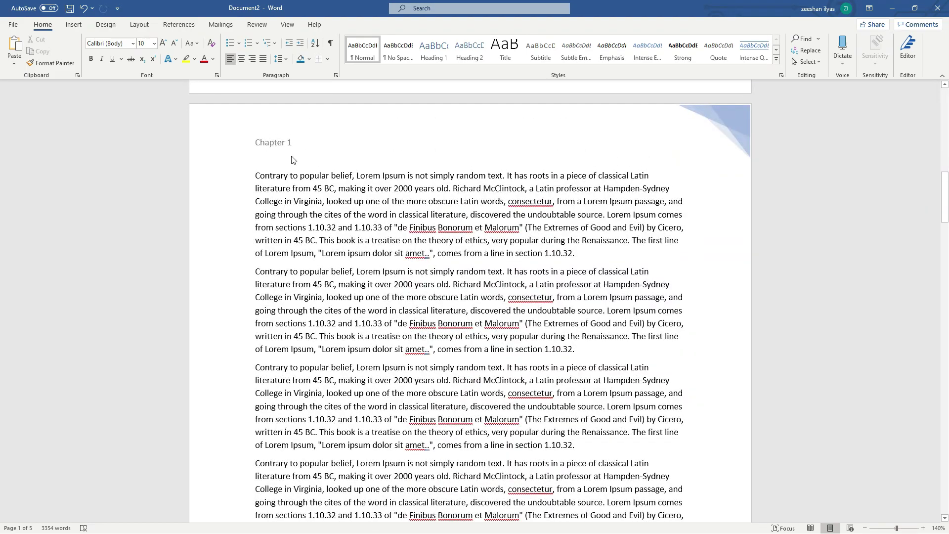
scroll(296, 161, up, 15)
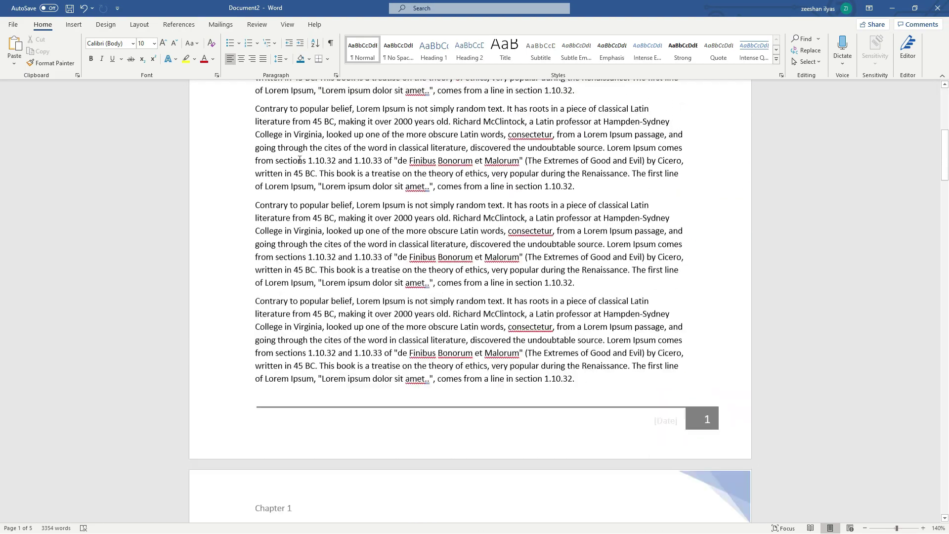
scroll(299, 158, down, 4)
scroll(299, 158, down, 15)
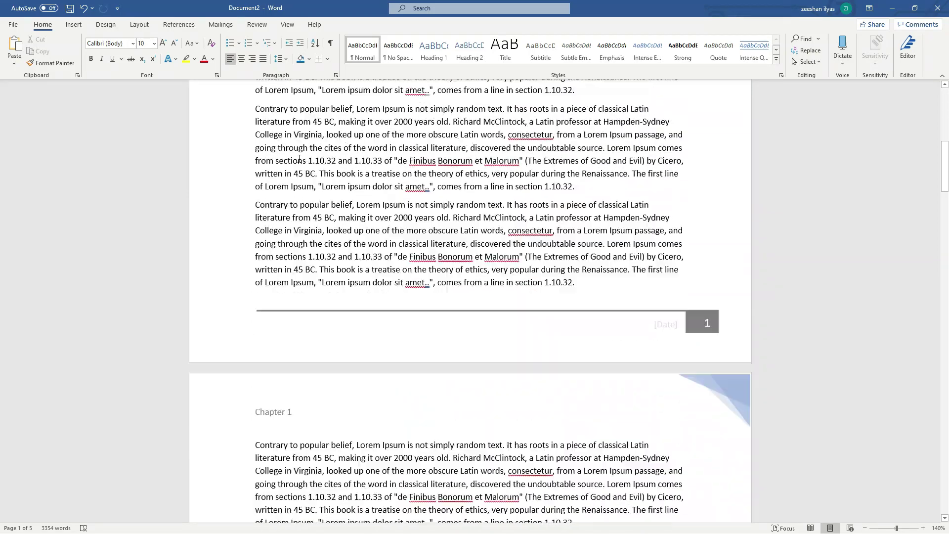
scroll(300, 159, down, 15)
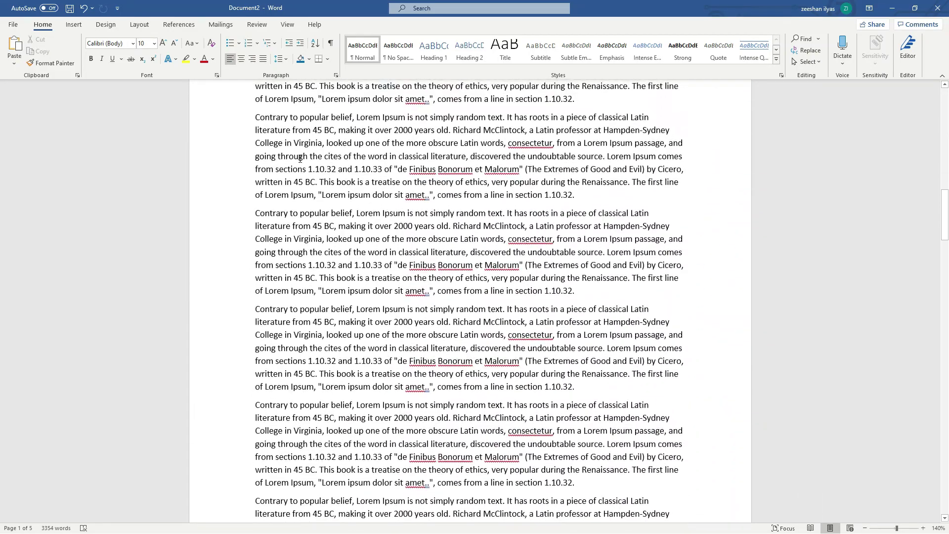
scroll(299, 159, down, 10)
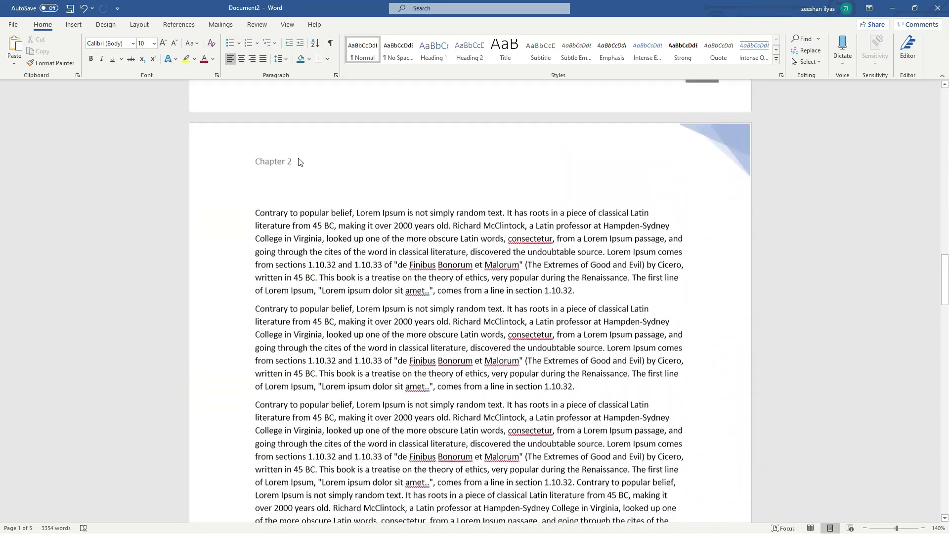
scroll(296, 189, down, 14)
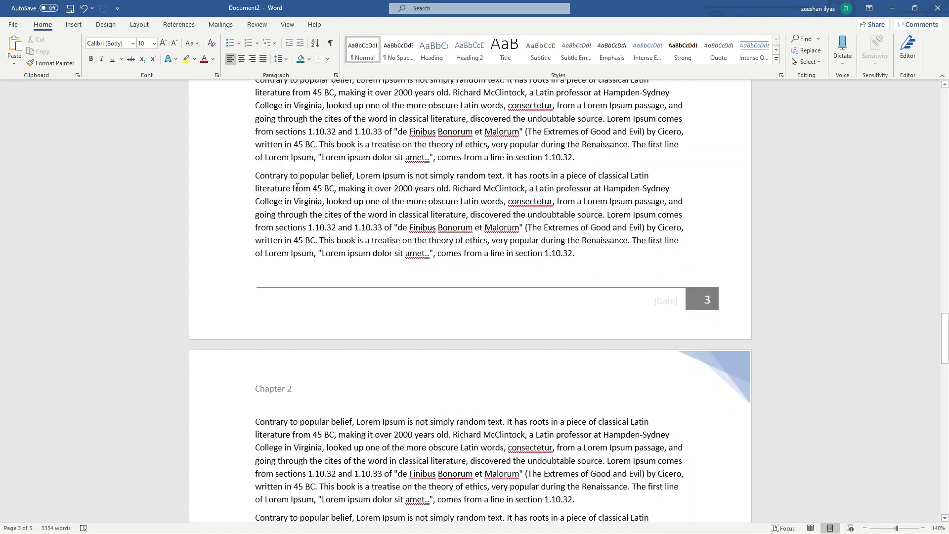
scroll(298, 187, down, 12)
scroll(298, 187, down, 10)
click(291, 311)
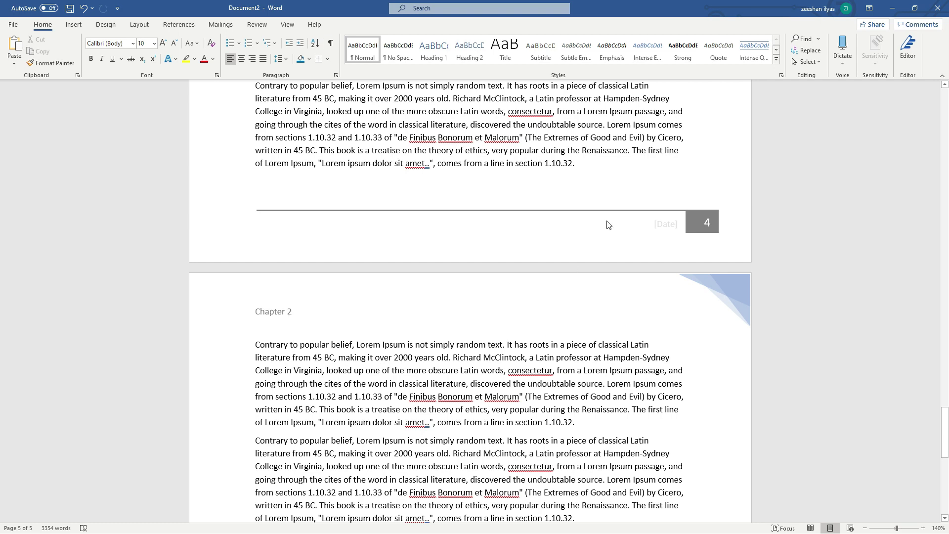
click(583, 166)
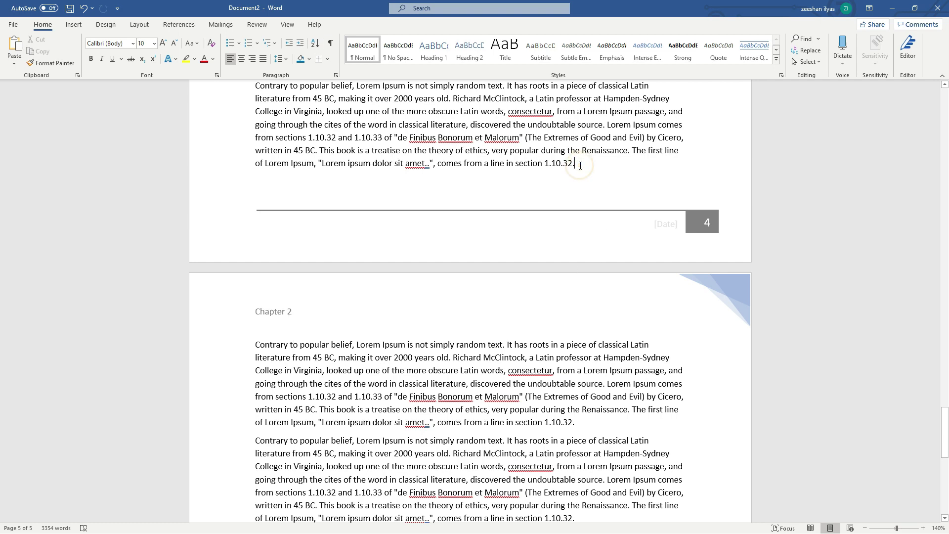
- Insert a Next Page section break so page 5 begins a new section
click(138, 26)
click(123, 39)
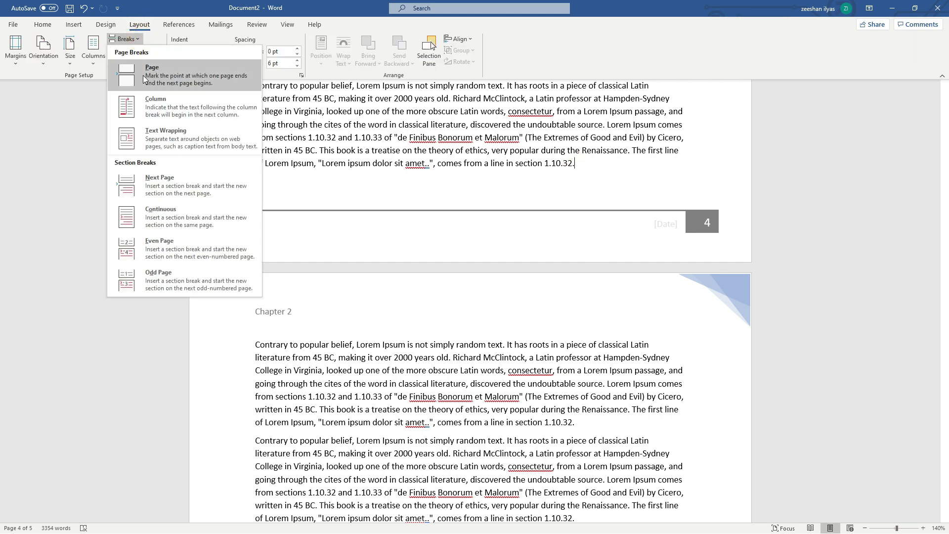
click(167, 182)
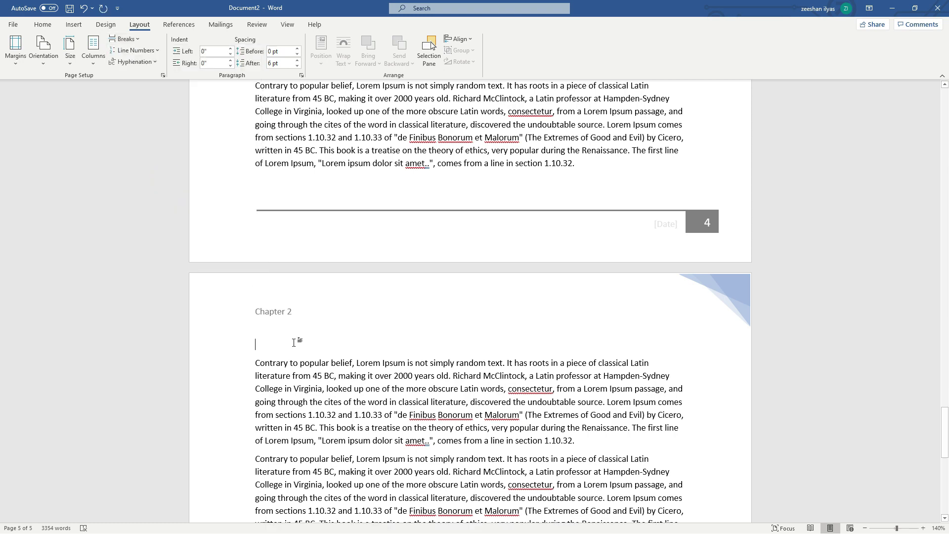
- Unlink page 5's header from section 2 and change it to 'Chapter 3'
double_click(298, 313)
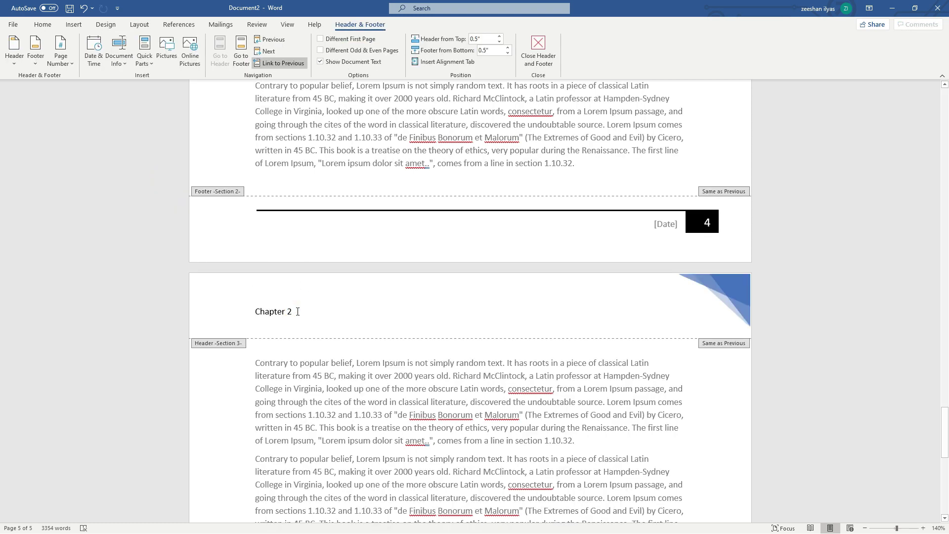
click(281, 63)
double_click(296, 135)
text(3)
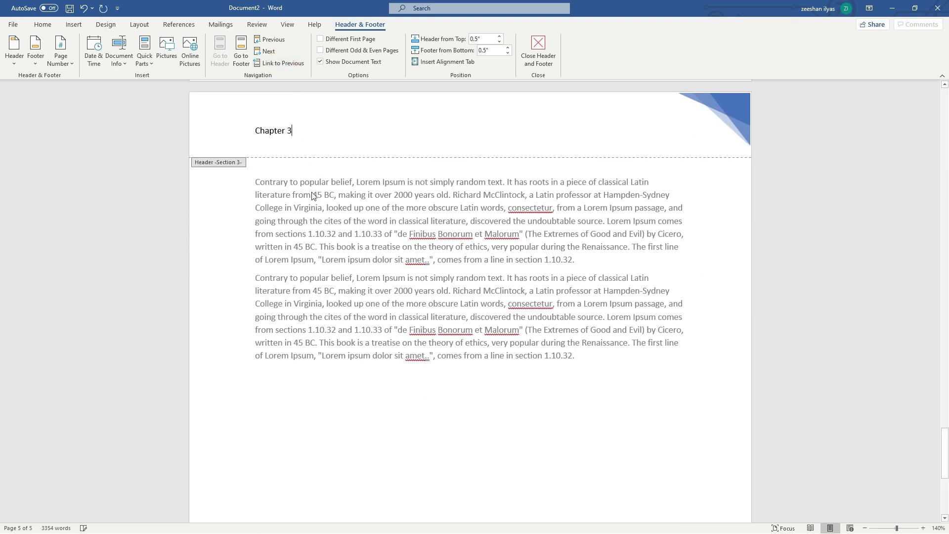
double_click(312, 195)
scroll(319, 148, up, 5)
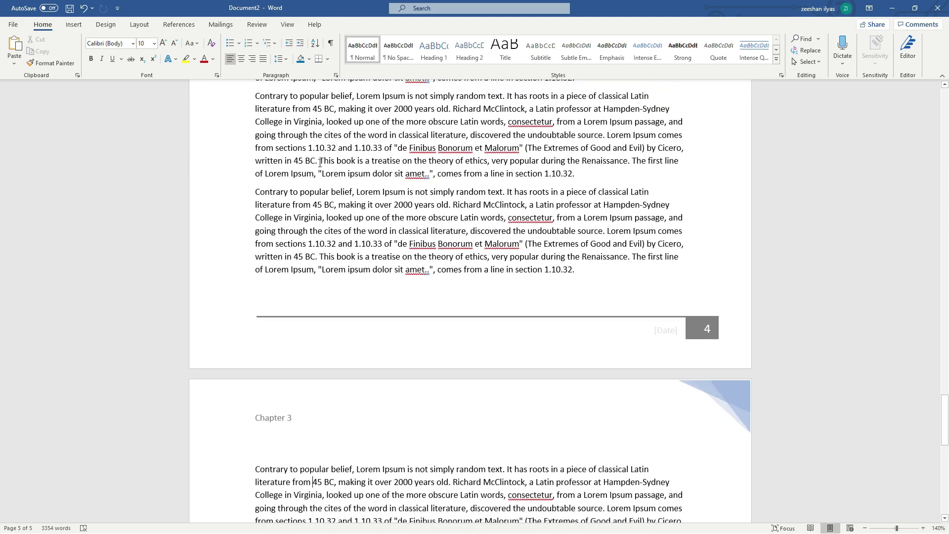
scroll(320, 161, up, 12)
scroll(322, 168, up, 14)
scroll(323, 160, up, 15)
scroll(330, 170, up, 10)
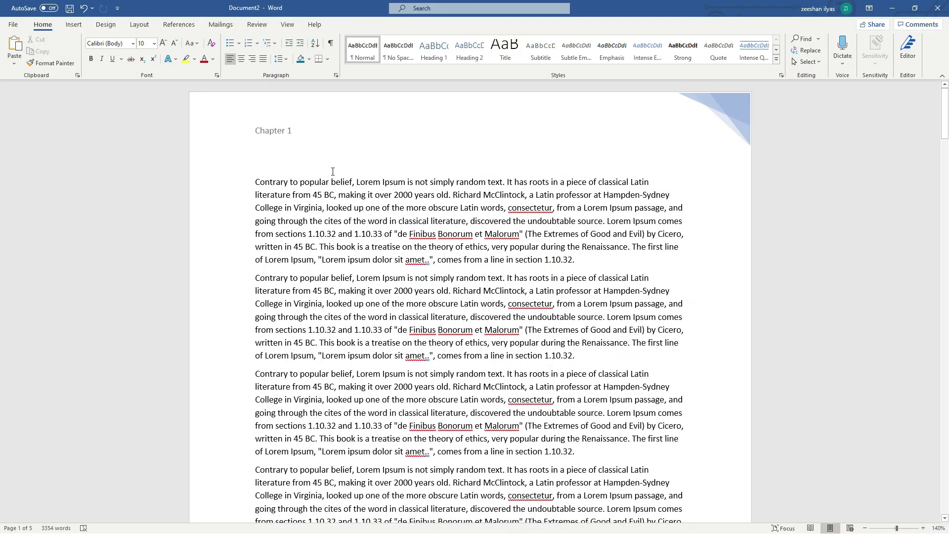
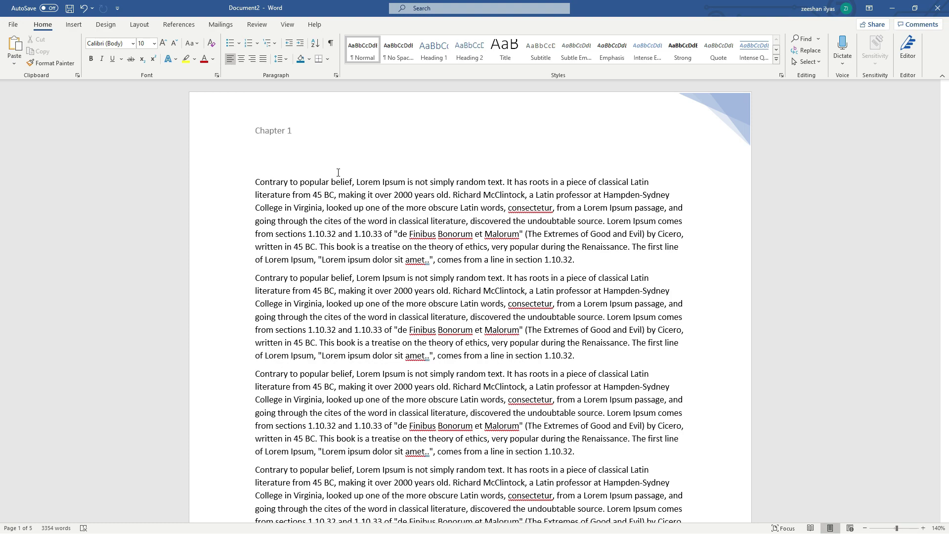
- Insert a Next Page section break at the end of page 3's text
scroll(700, 413, down, 10)
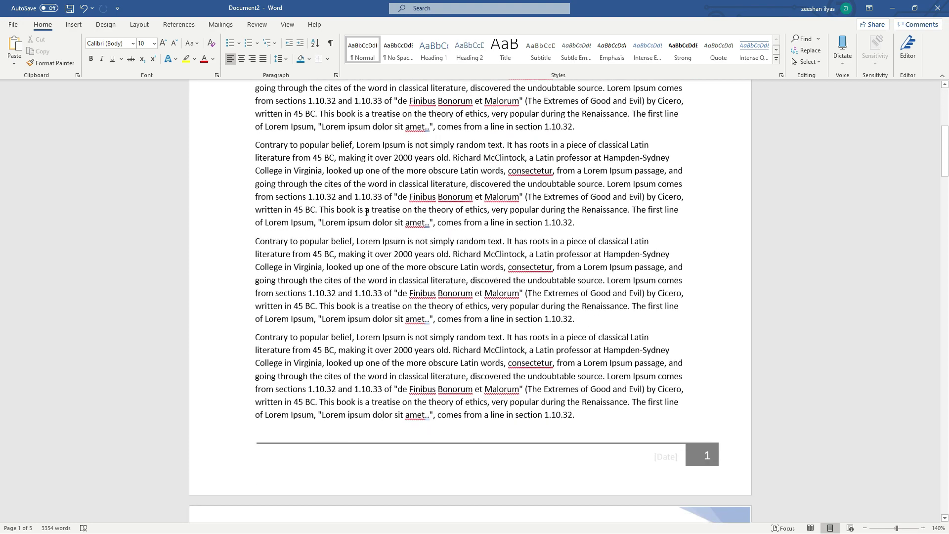
scroll(662, 331, down, 9)
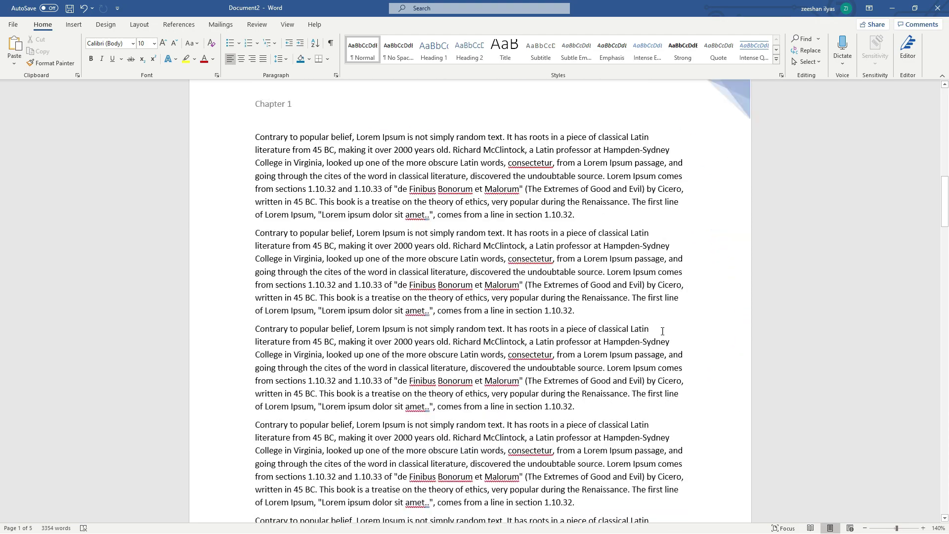
scroll(662, 331, down, 9)
scroll(670, 324, up, 5)
scroll(670, 324, up, 15)
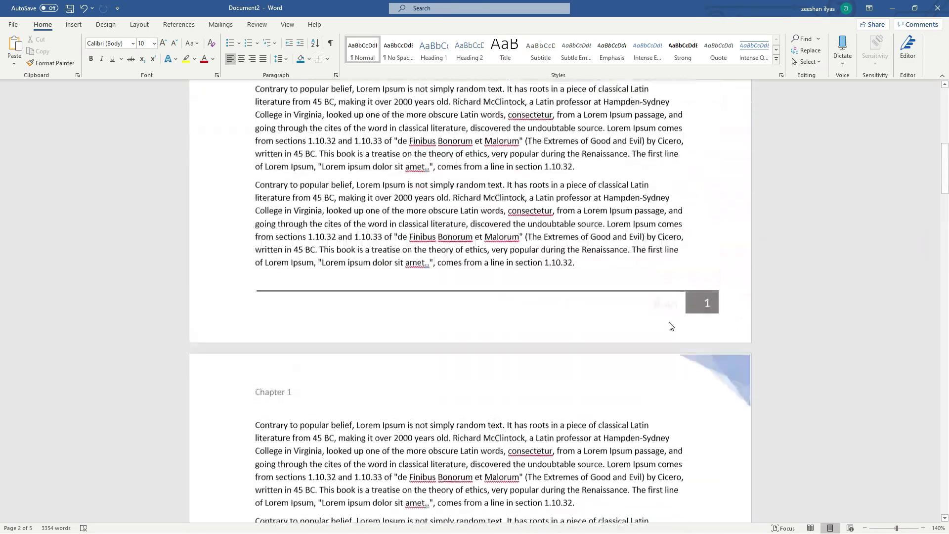
scroll(668, 320, up, 6)
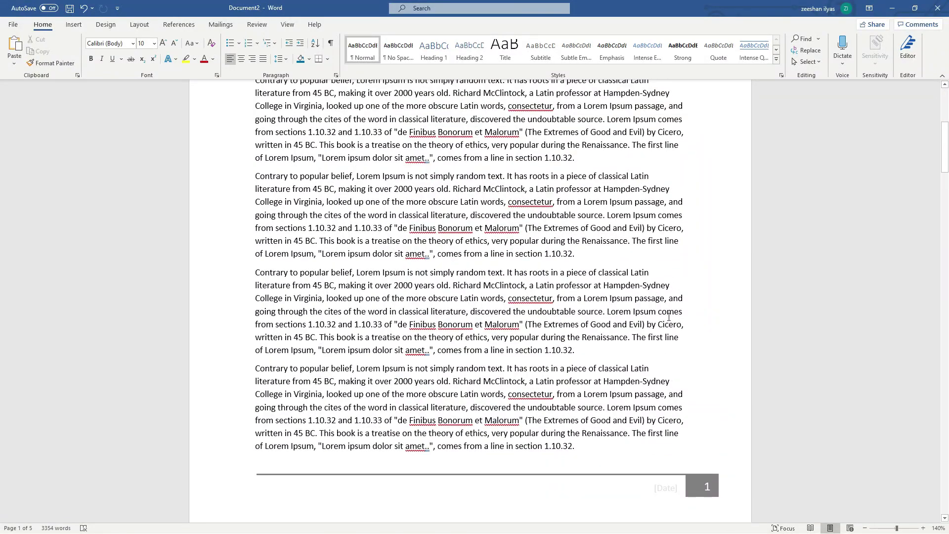
scroll(670, 316, up, 3)
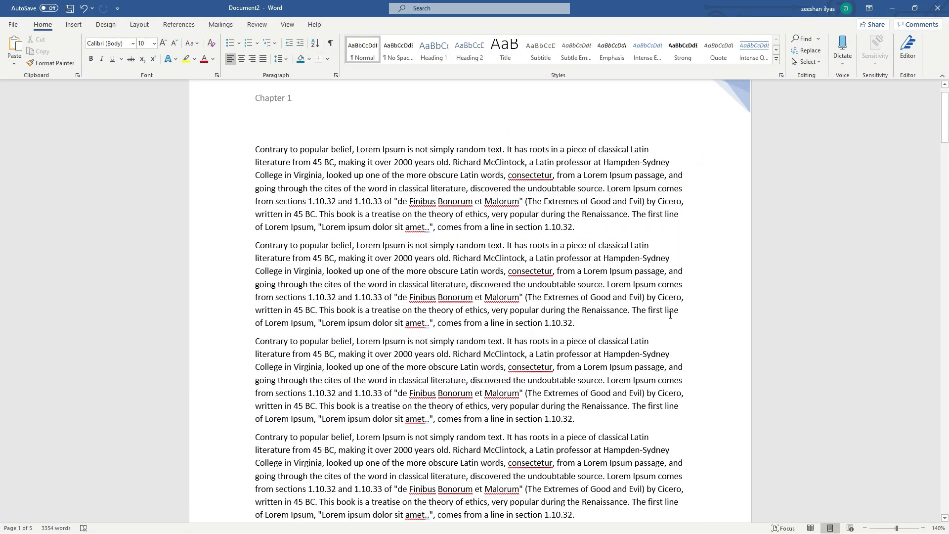
scroll(670, 314, down, 2)
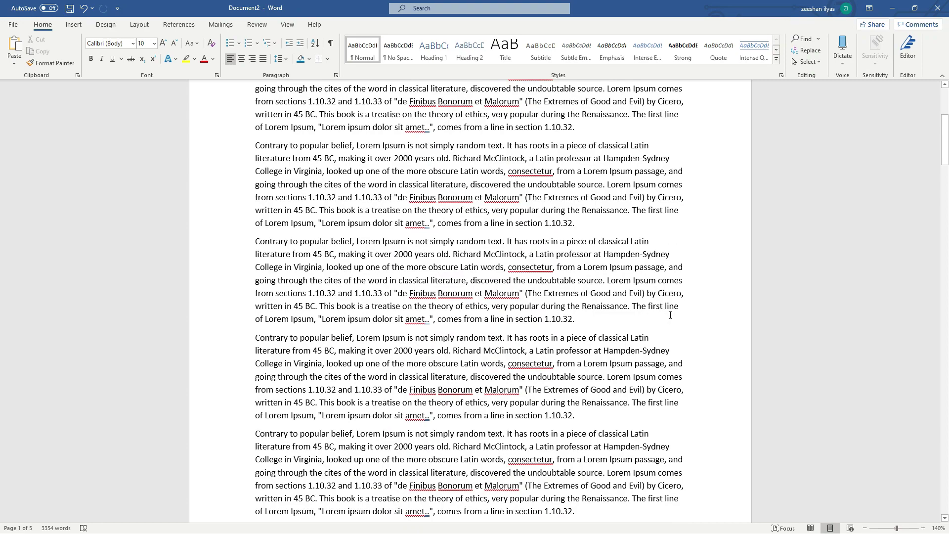
scroll(668, 318, down, 4)
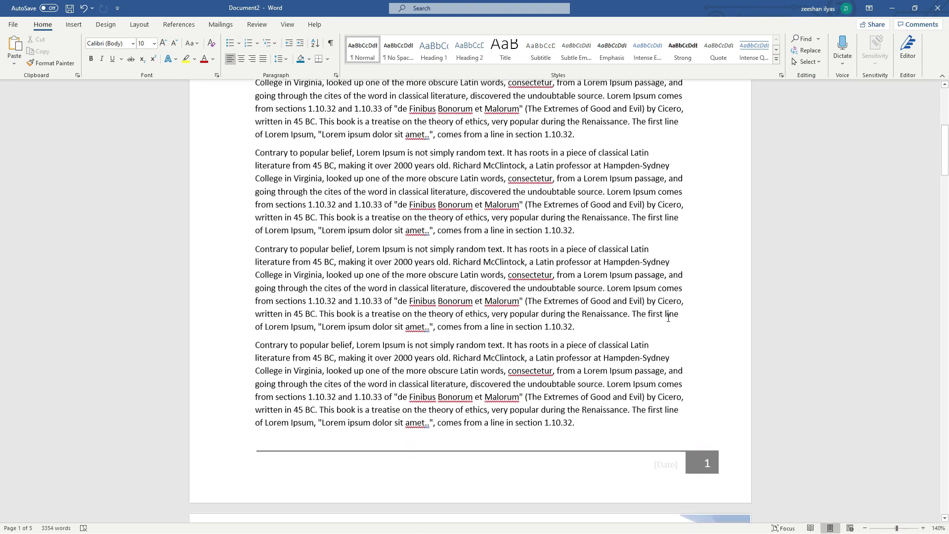
scroll(670, 321, down, 12)
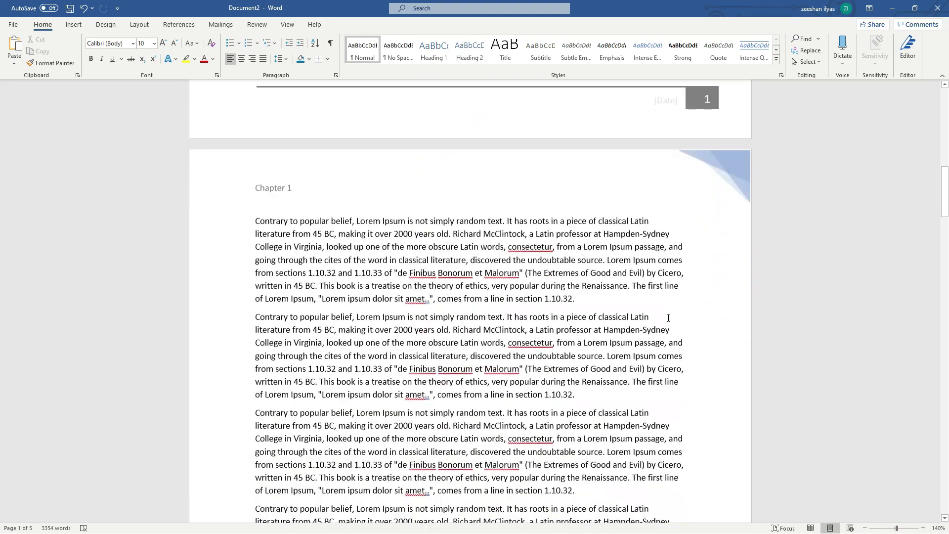
scroll(668, 318, down, 12)
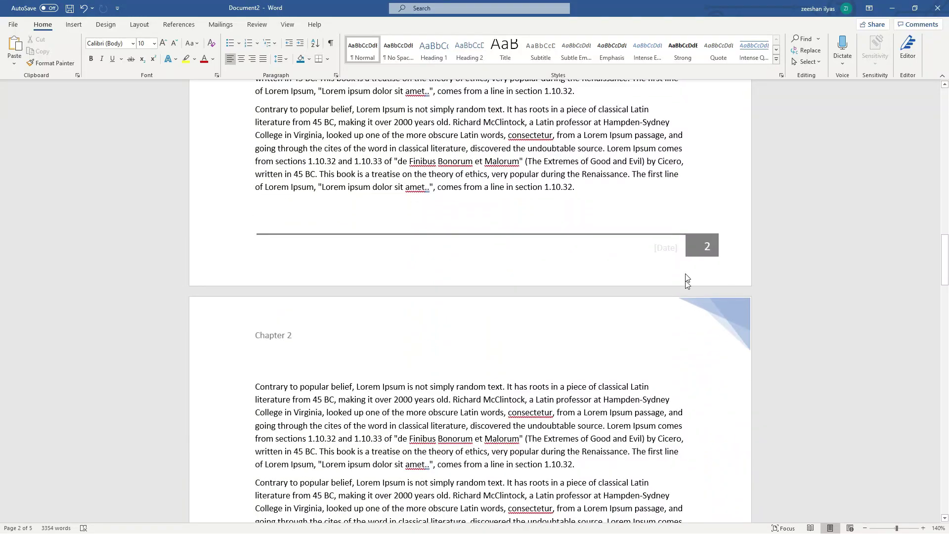
scroll(687, 267, down, 10)
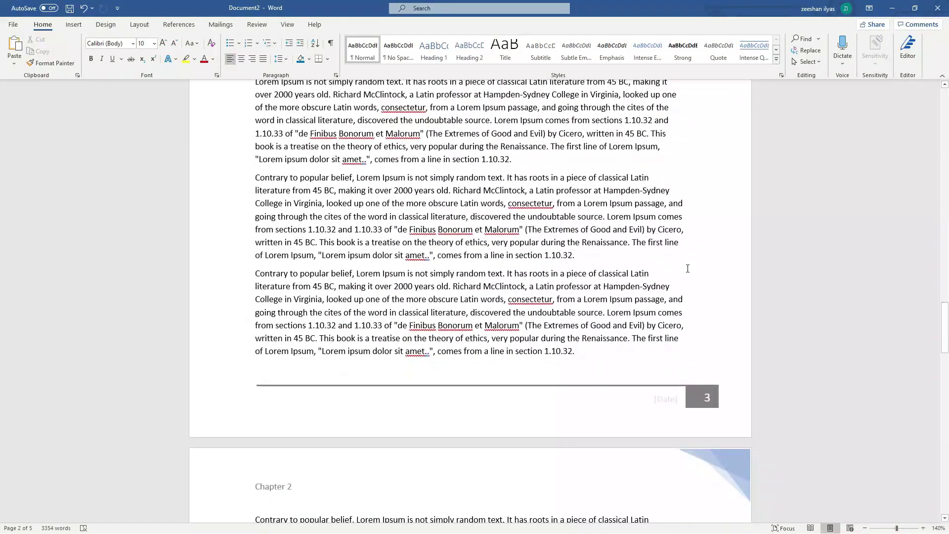
click(589, 158)
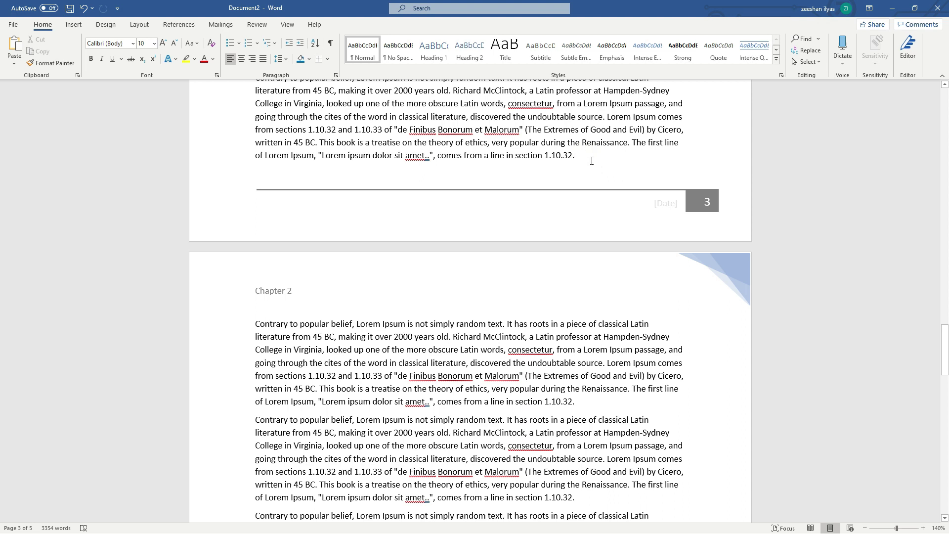
click(146, 27)
click(125, 39)
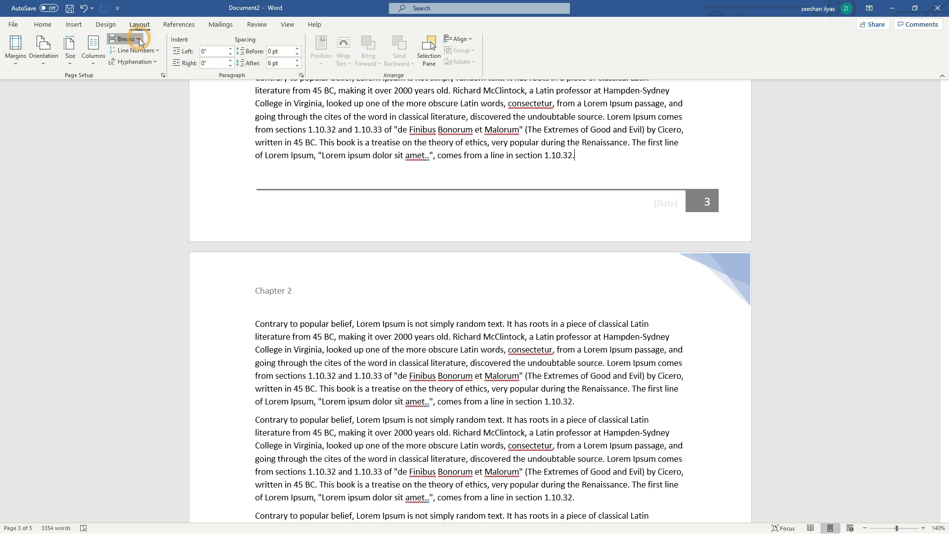
key(ctrl+z)
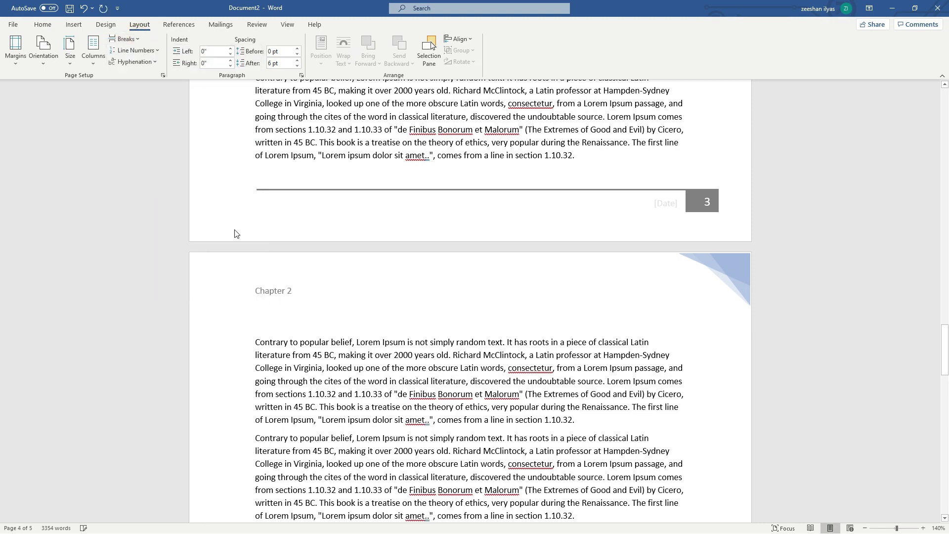
scroll(333, 274, down, 6)
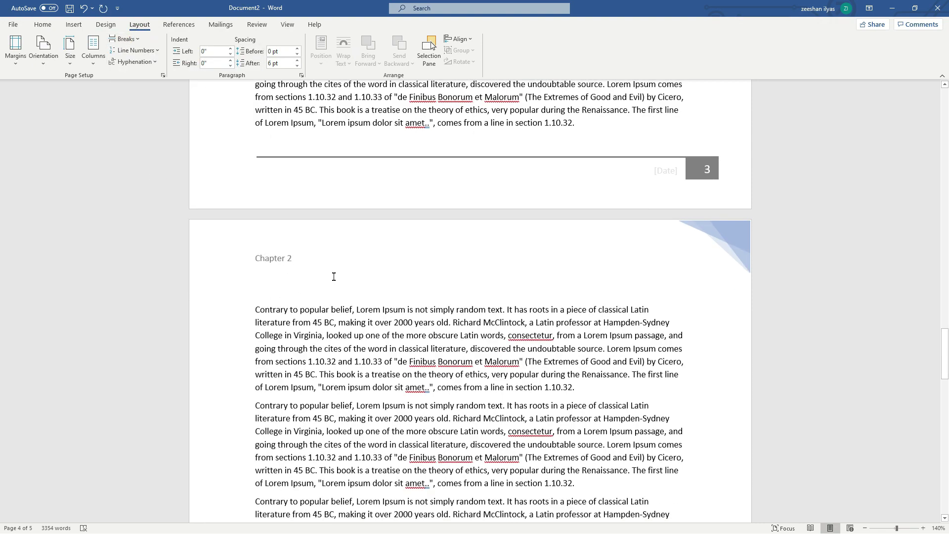
scroll(338, 272, down, 5)
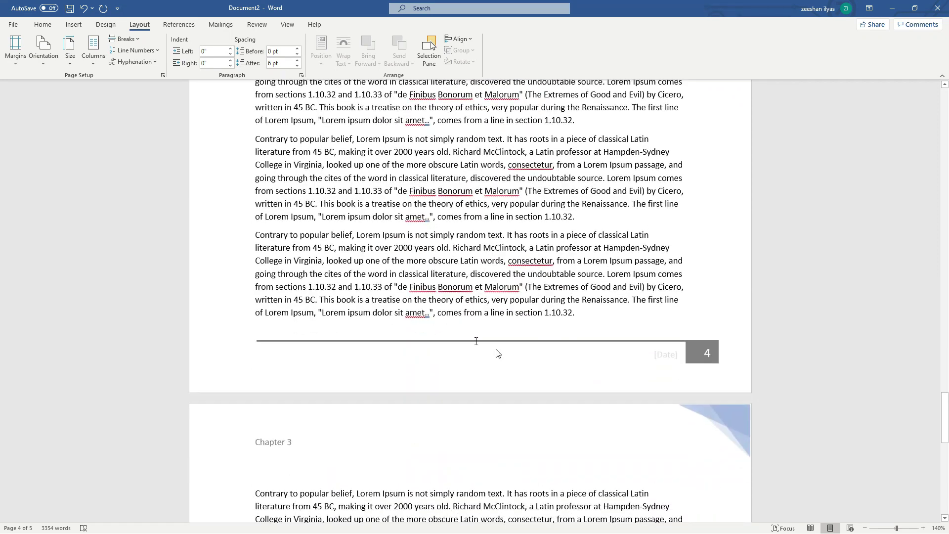
- Unlink page 4's footer from the previous section and select its line and date box
double_click(515, 345)
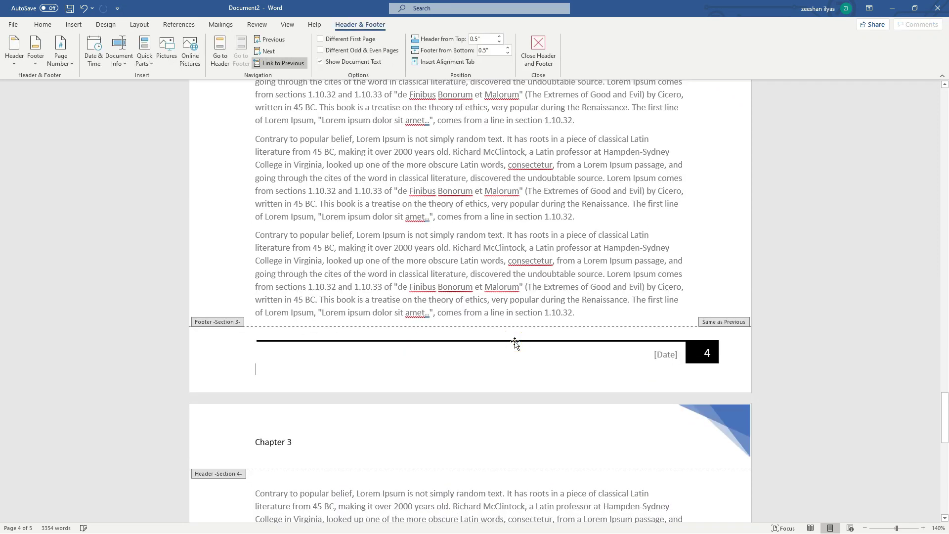
click(284, 65)
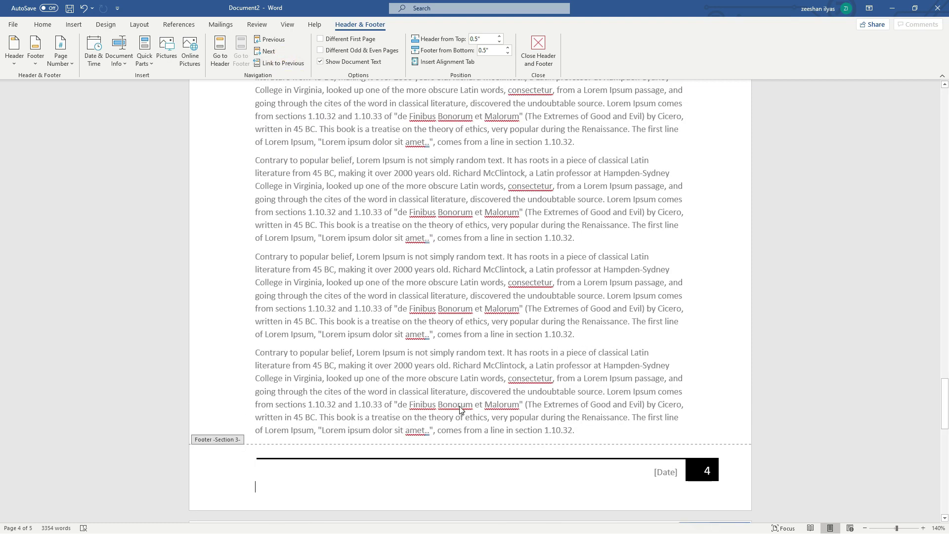
click(455, 465)
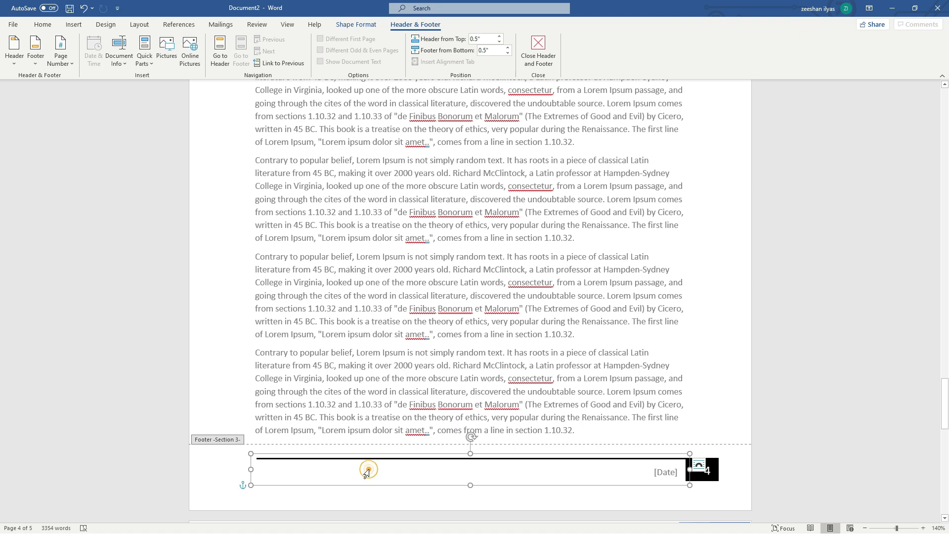
click(319, 494)
click(329, 479)
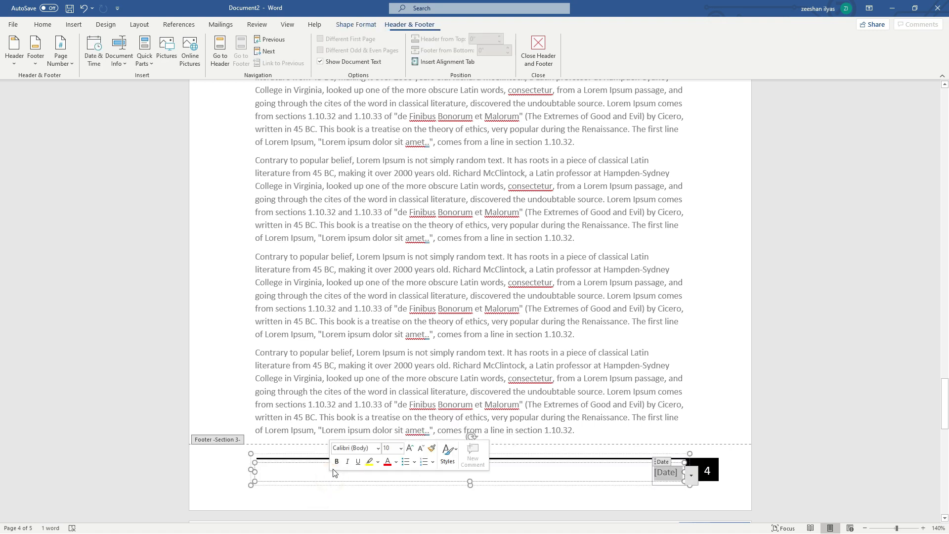
- Remove the styled footer, add a centred Plain Number 2 page number, and close the footer
click(34, 56)
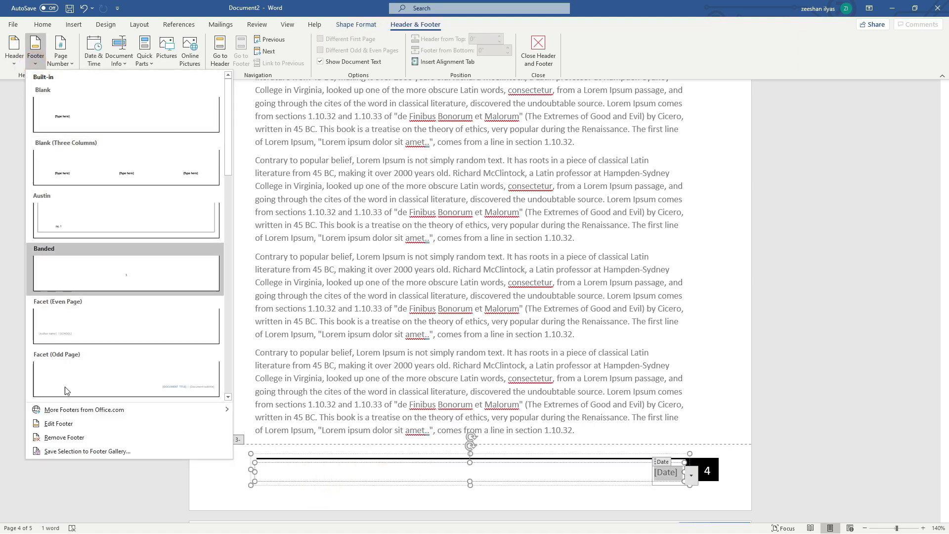
click(76, 438)
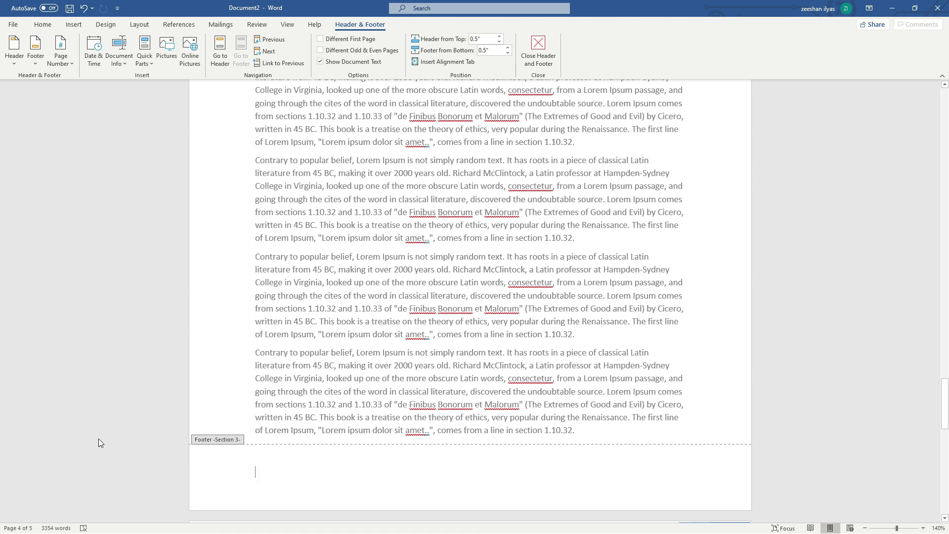
click(60, 64)
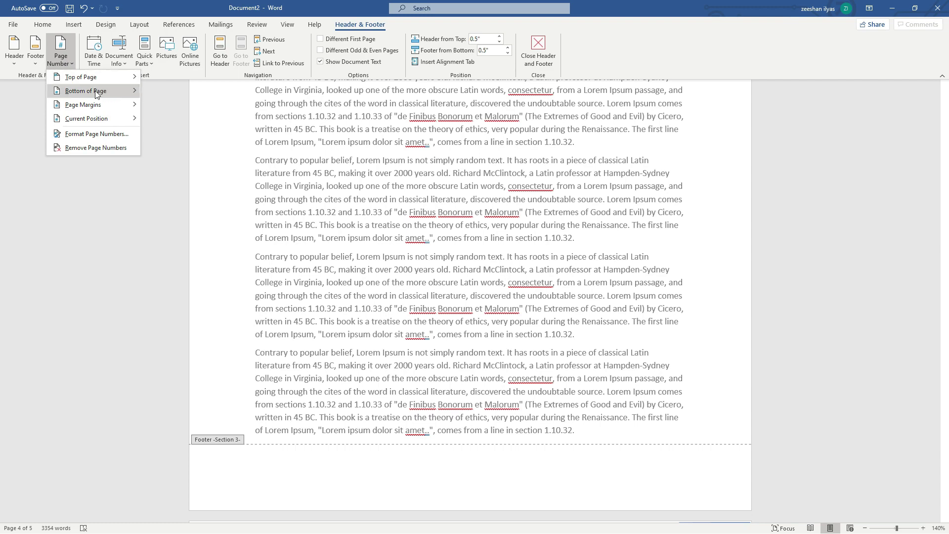
mouse_move(96, 94)
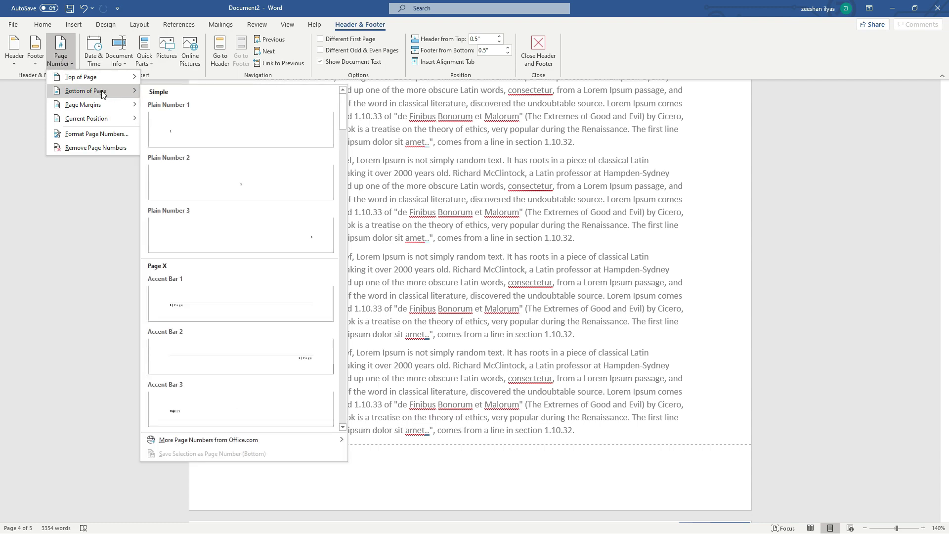
click(252, 191)
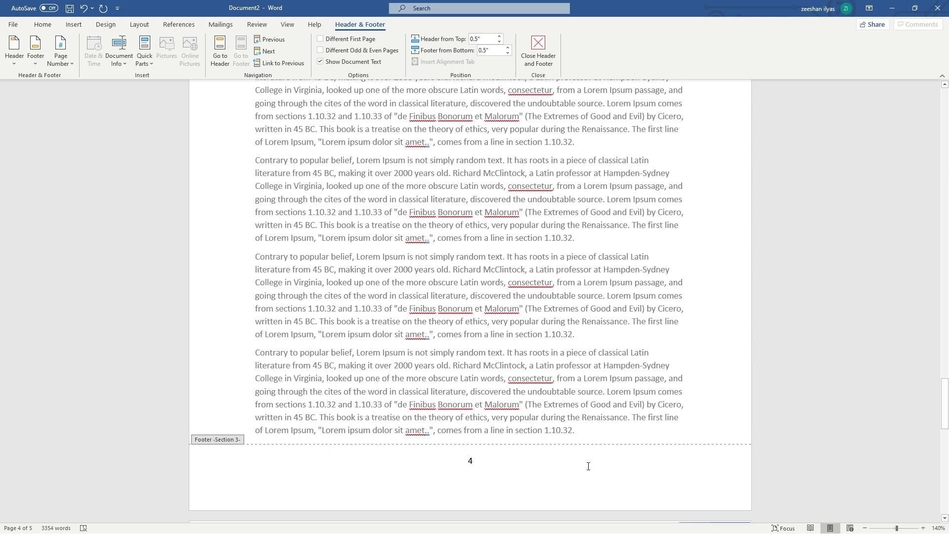
double_click(718, 411)
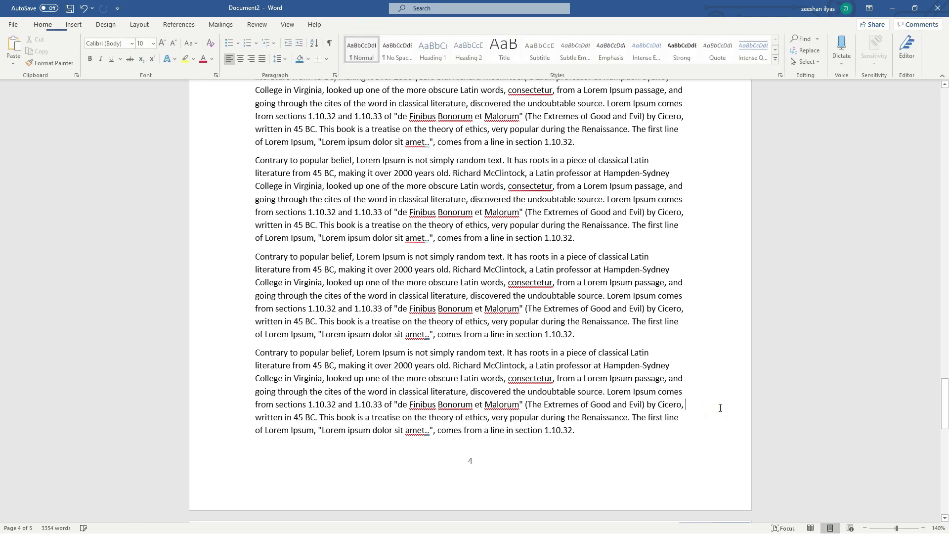
- Open page 3's footer and select its page number 3 and date shapes
scroll(720, 410, up, 7)
scroll(695, 315, up, 1)
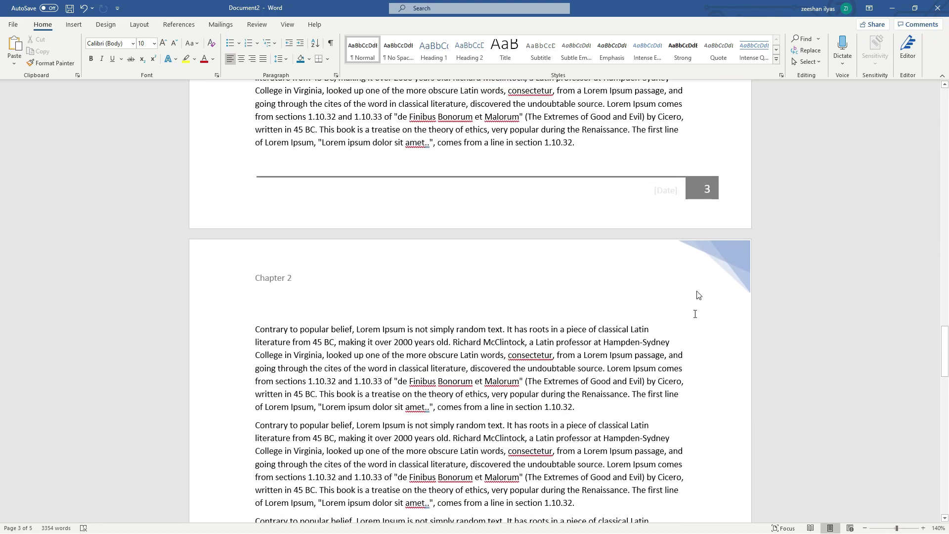
scroll(696, 259, down, 13)
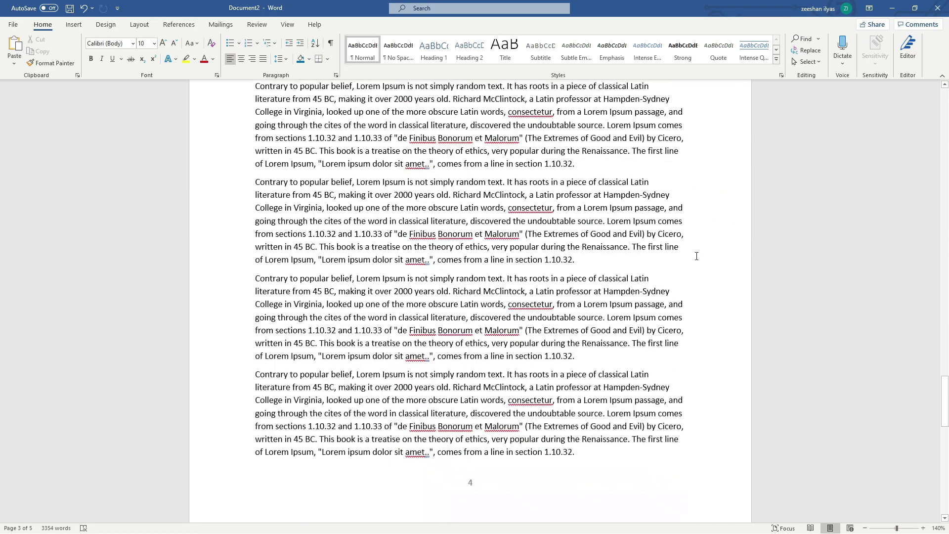
scroll(697, 256, up, 6)
scroll(696, 258, up, 6)
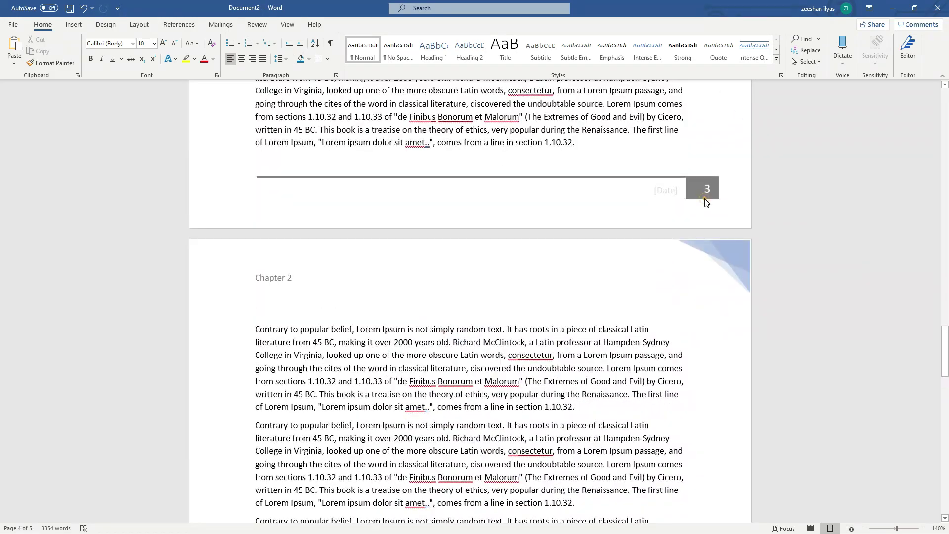
double_click(704, 195)
click(714, 192)
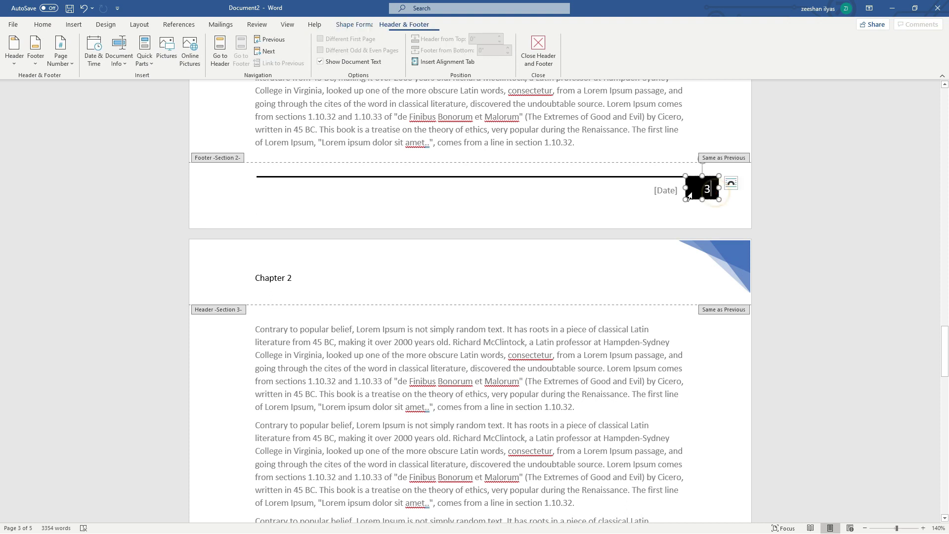
click(591, 206)
click(592, 206)
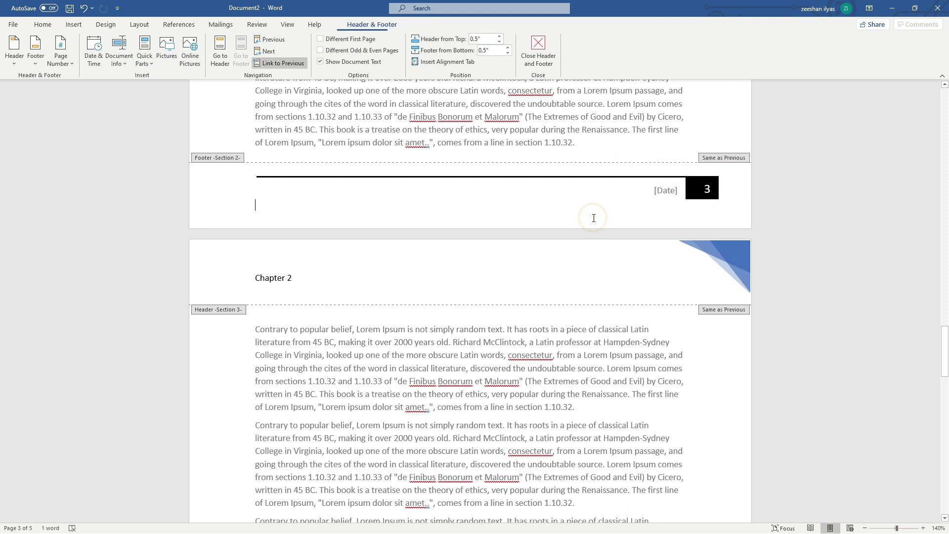
- Remove page 3's footer with its date and page number, then return to the body text
click(34, 67)
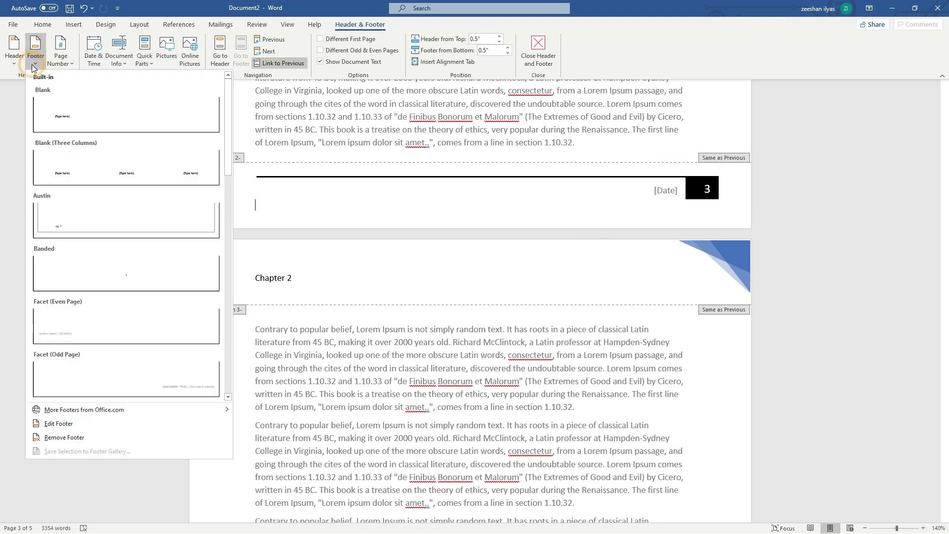
click(95, 436)
double_click(796, 219)
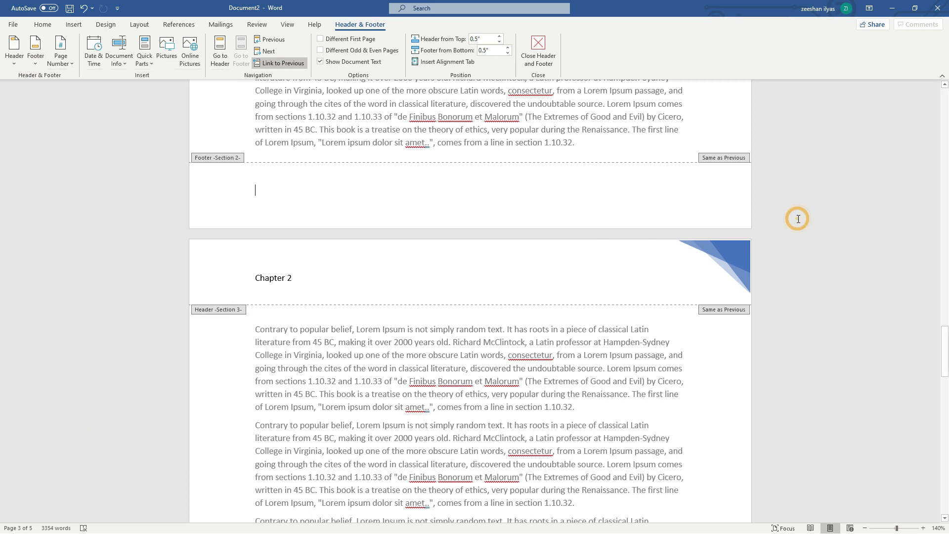
click(578, 131)
double_click(690, 130)
- Reopen page 4's footer for editing
scroll(641, 192, up, 1)
scroll(641, 192, up, 20)
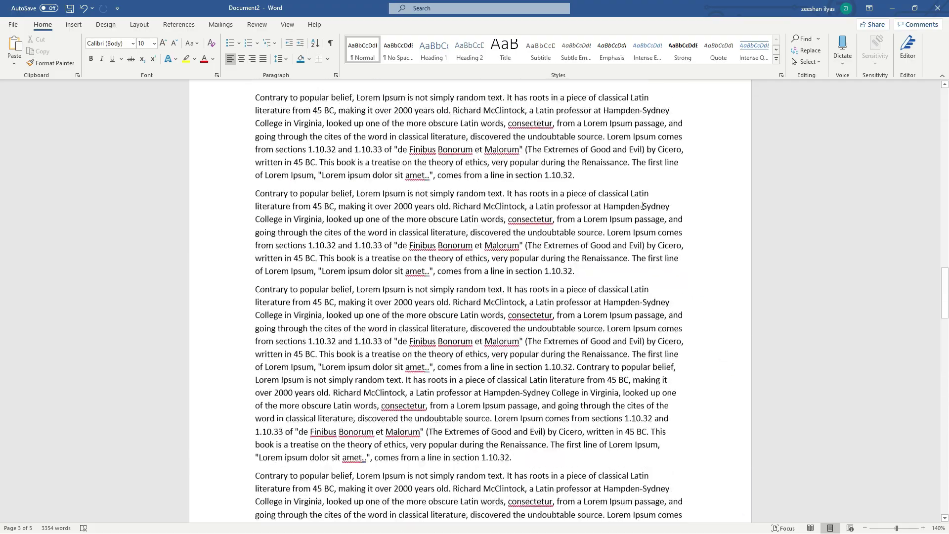
scroll(642, 208, up, 1)
scroll(642, 205, down, 16)
scroll(642, 204, down, 15)
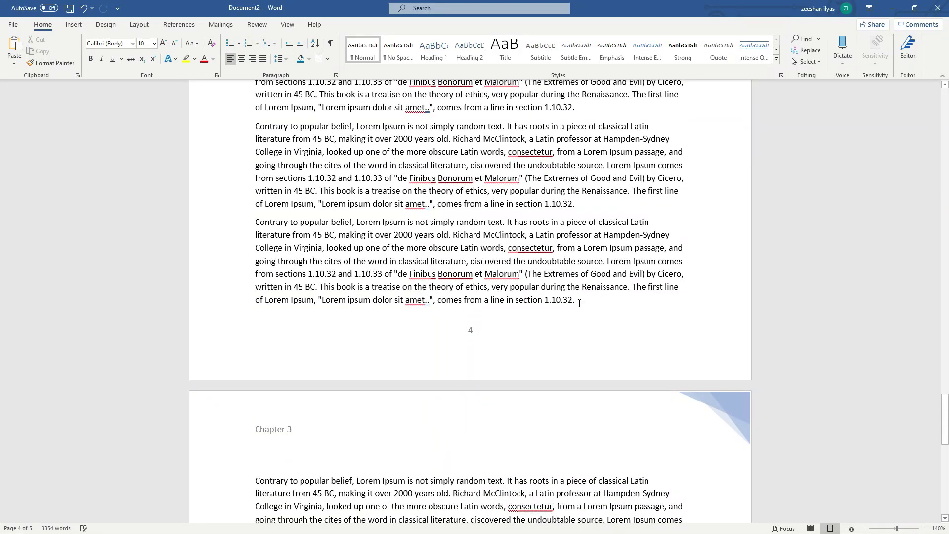
scroll(580, 305, down, 2)
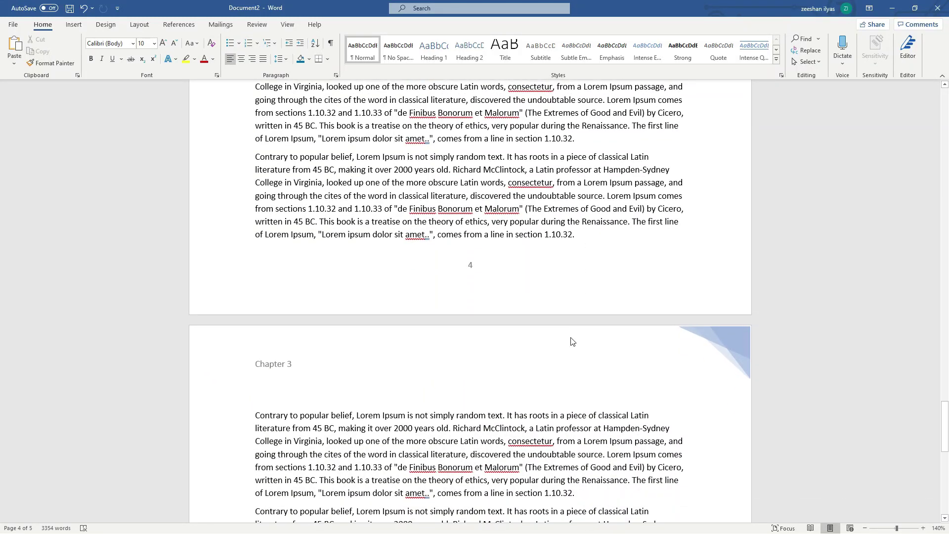
double_click(470, 268)
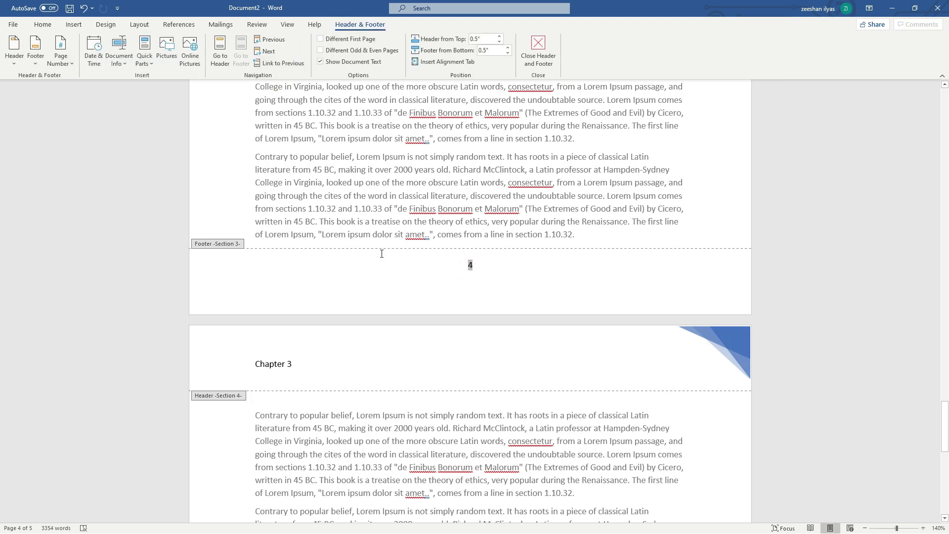
- Restart page 4's section page numbering at 1 in Format Page Numbers, then return to the body
click(61, 68)
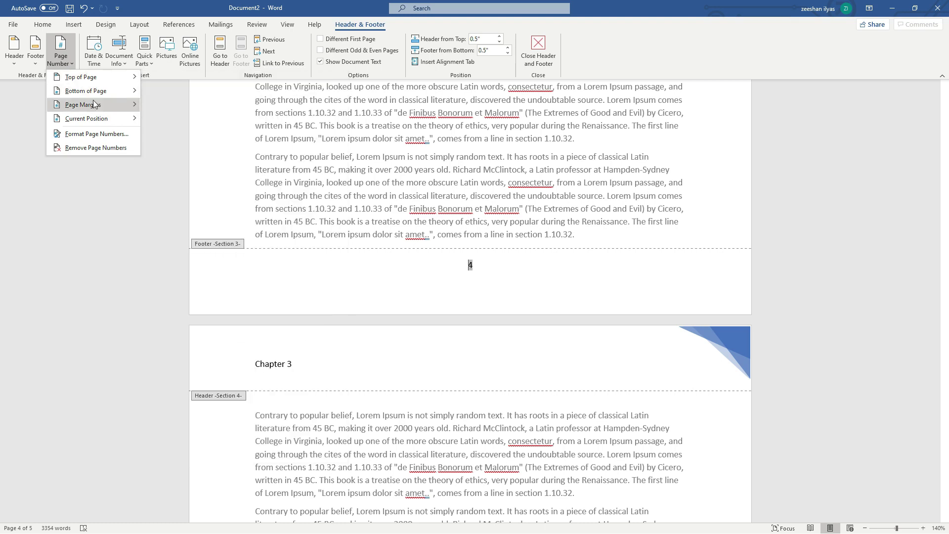
click(107, 136)
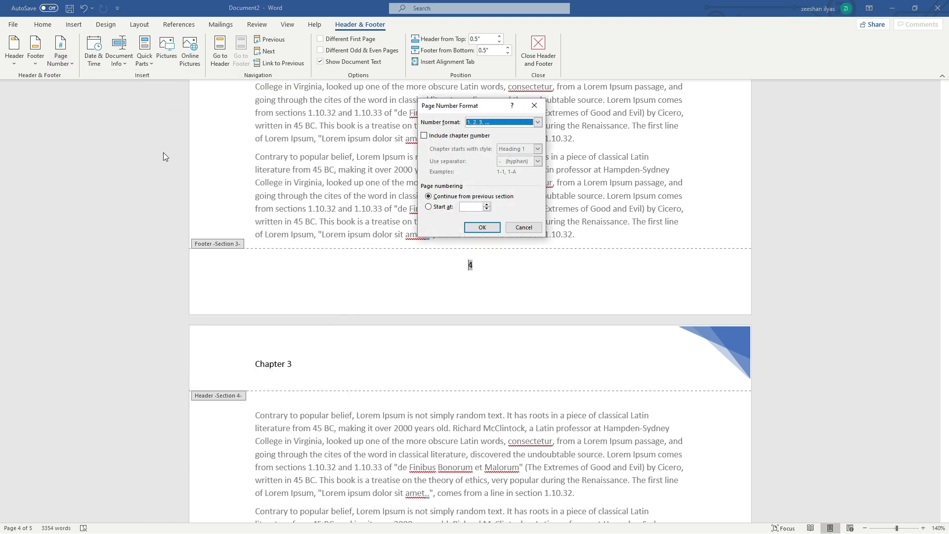
click(481, 104)
drag(482, 107, 712, 113)
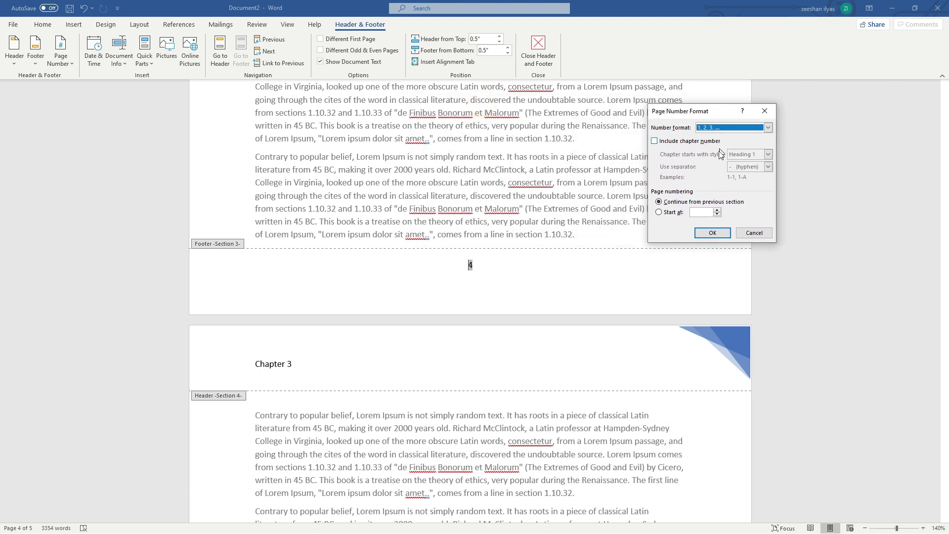
click(681, 213)
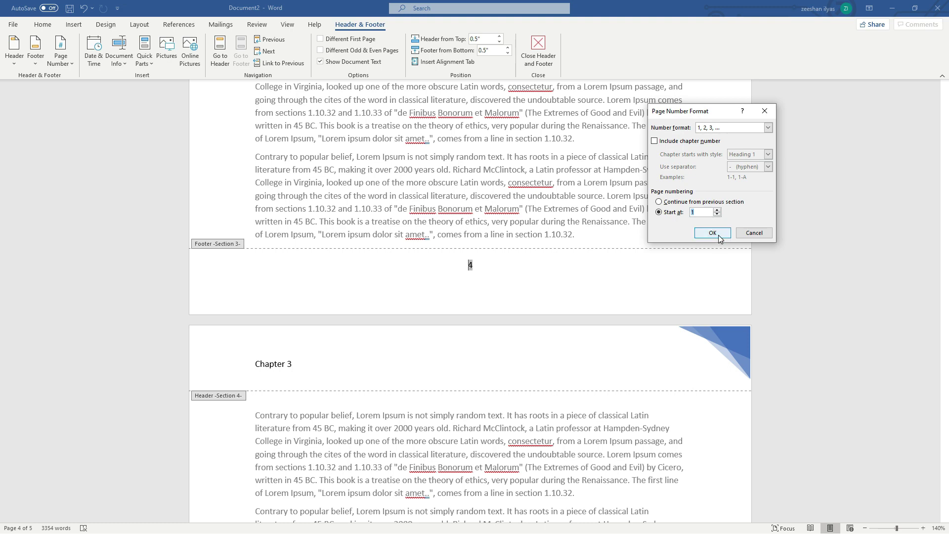
click(718, 214)
click(717, 214)
click(712, 233)
scroll(655, 248, down, 5)
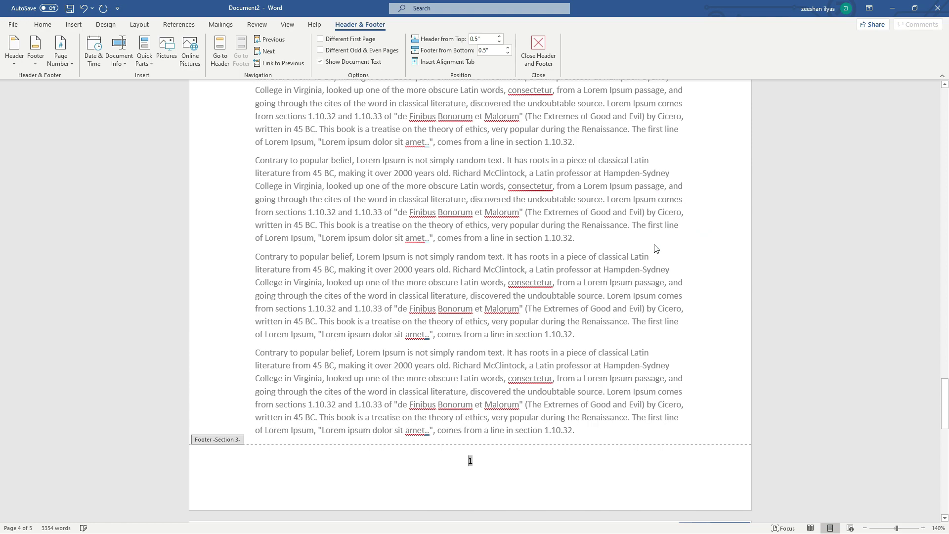
double_click(592, 241)
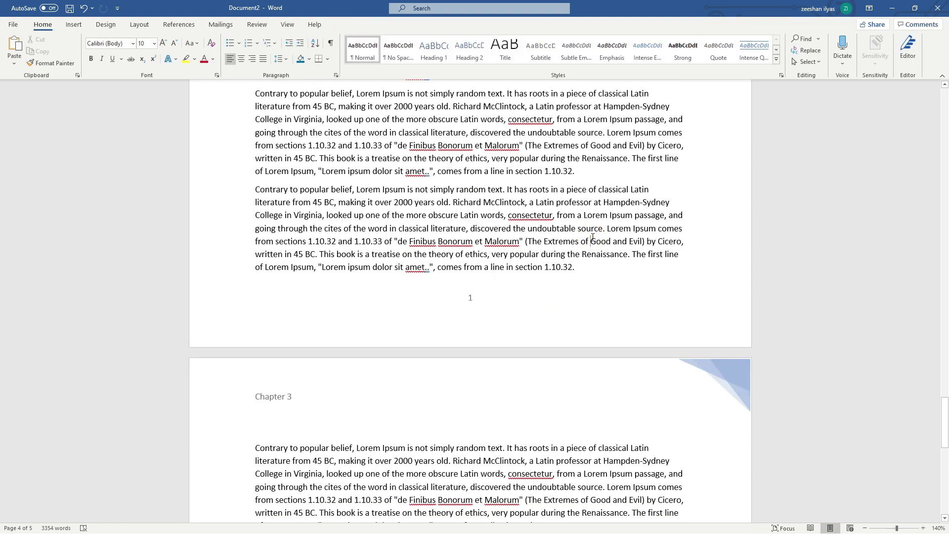
scroll(592, 237, up, 5)
scroll(592, 238, down, 8)
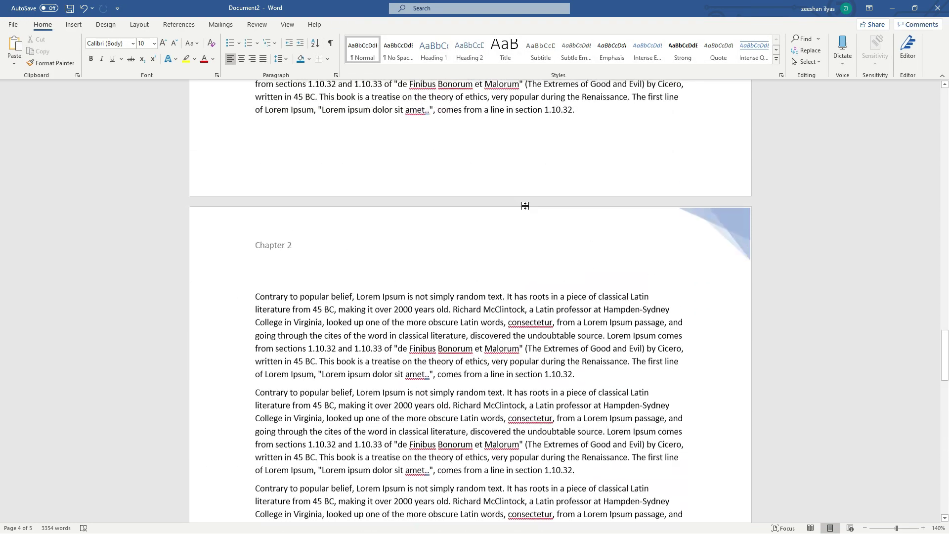
scroll(593, 173, up, 6)
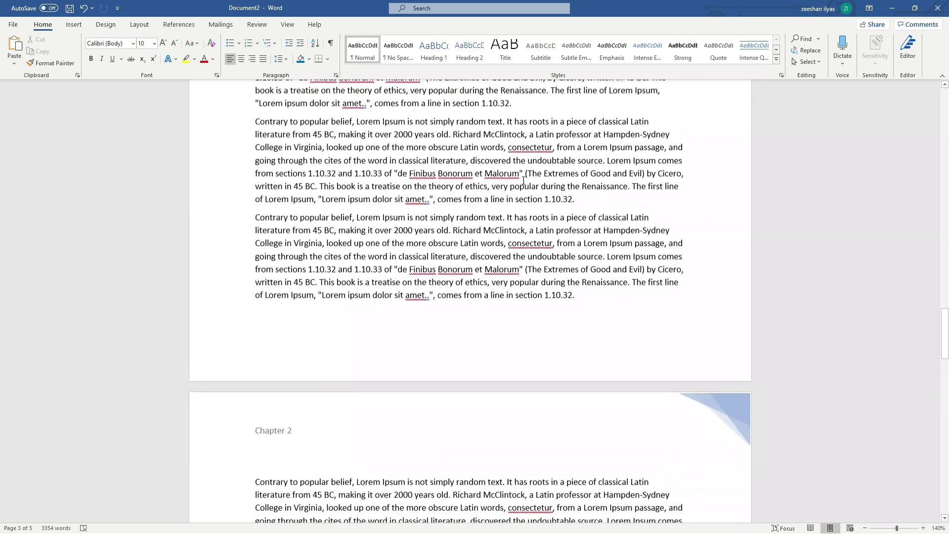
scroll(539, 183, down, 10)
scroll(538, 183, up, 5)
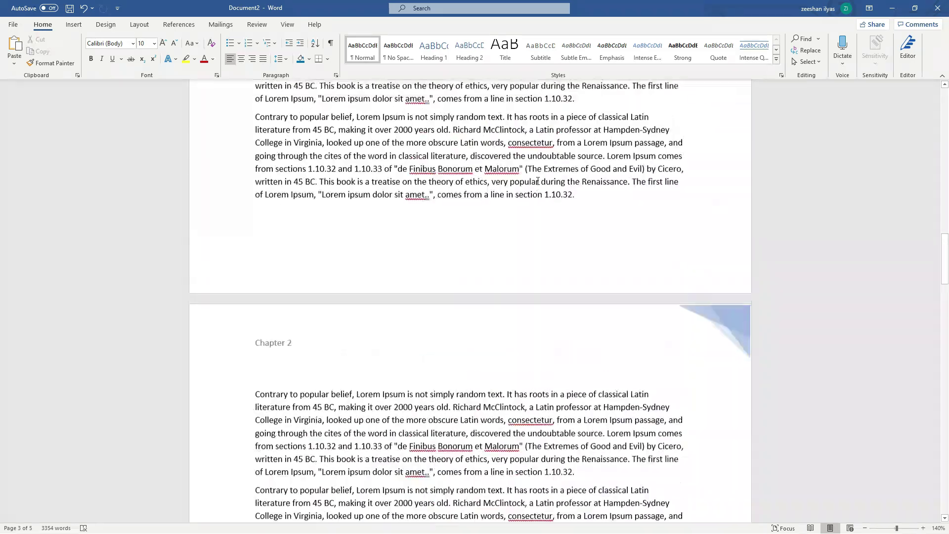
scroll(491, 185, down, 5)
scroll(490, 185, down, 3)
scroll(492, 187, up, 5)
scroll(494, 190, down, 10)
scroll(496, 192, down, 3)
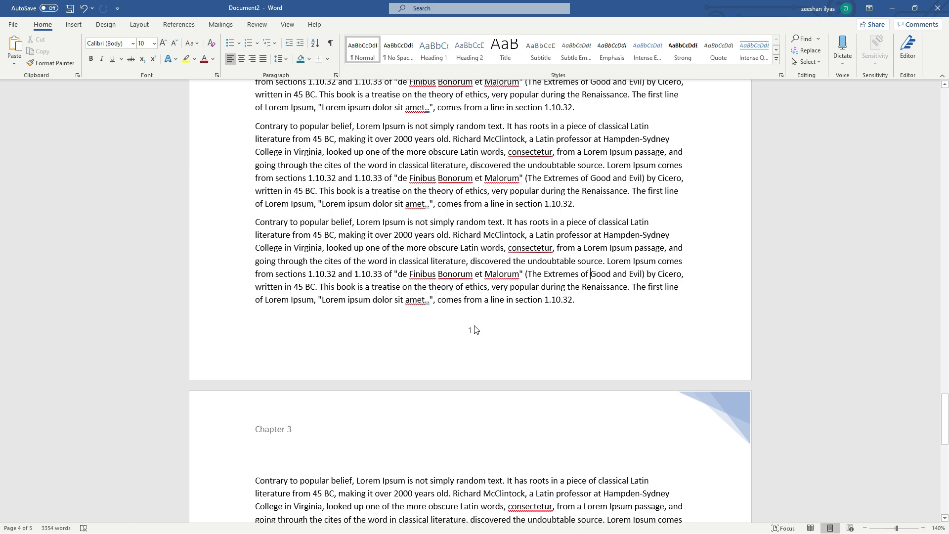
scroll(479, 306, down, 1)
scroll(496, 319, down, 9)
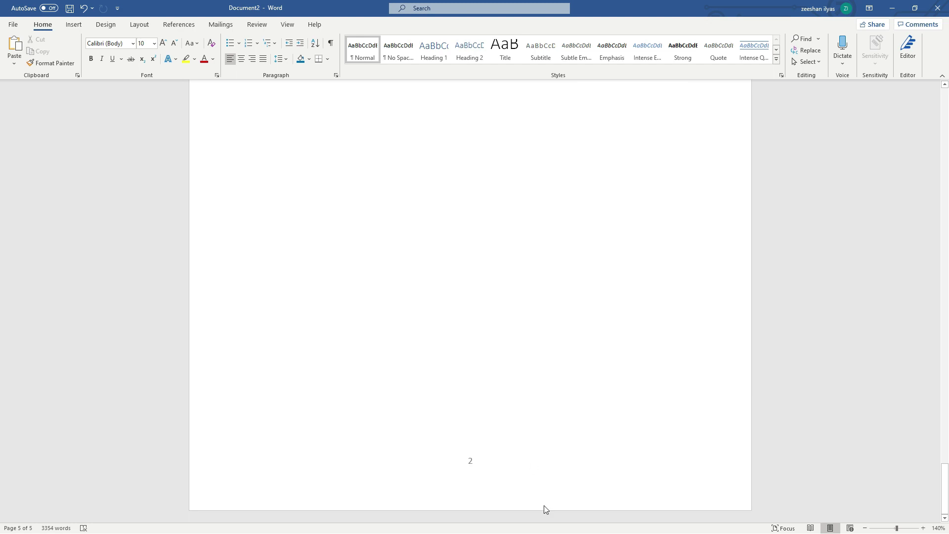
click(381, 381)
- Set page 5's section numbering to lowercase roman numerals (i, ii, iii) starting at i
double_click(411, 477)
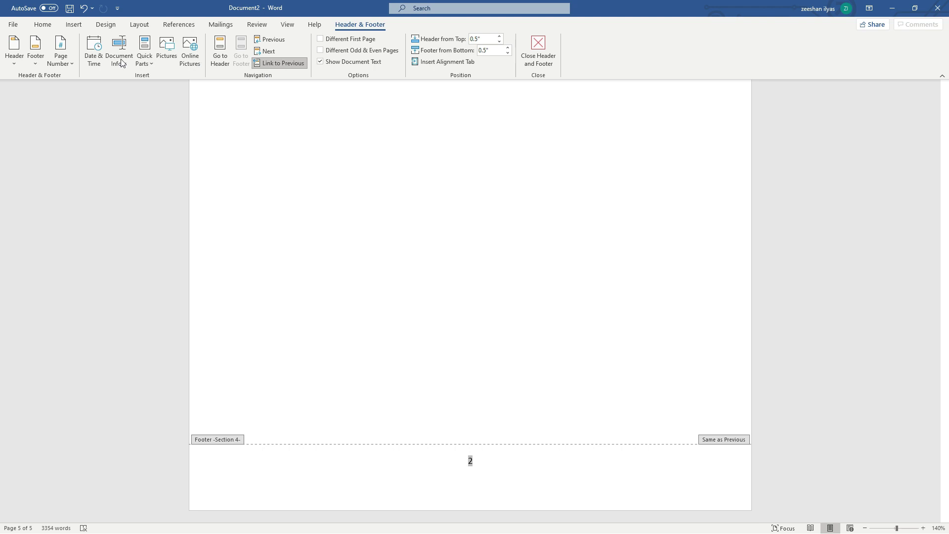
click(68, 62)
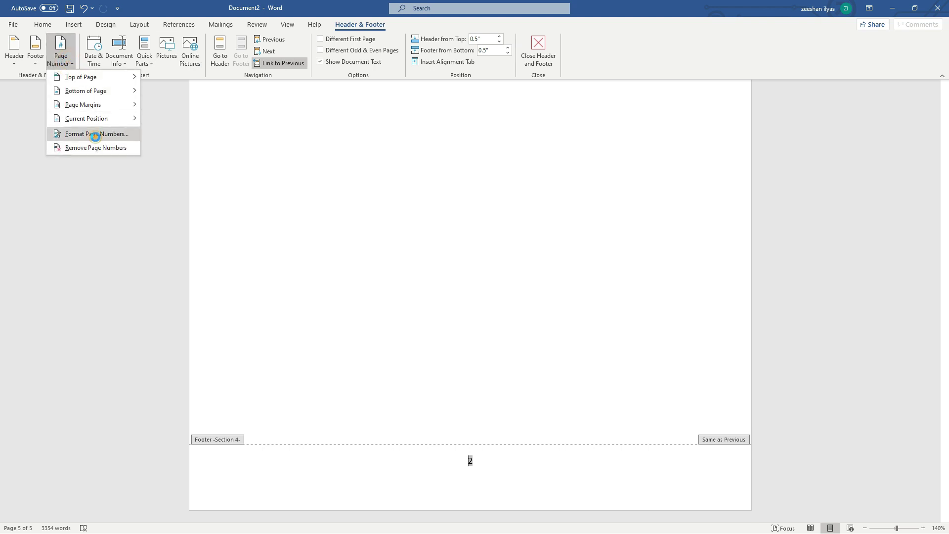
click(95, 136)
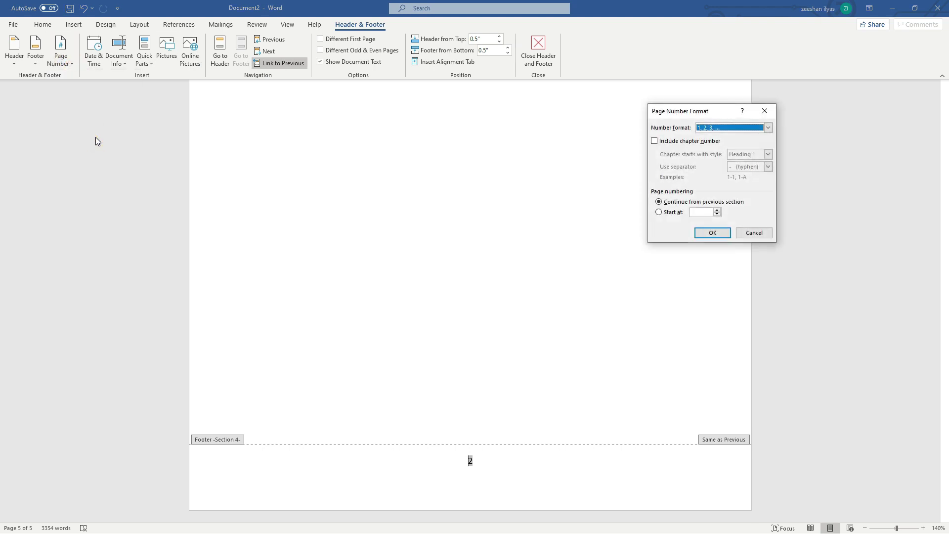
click(768, 128)
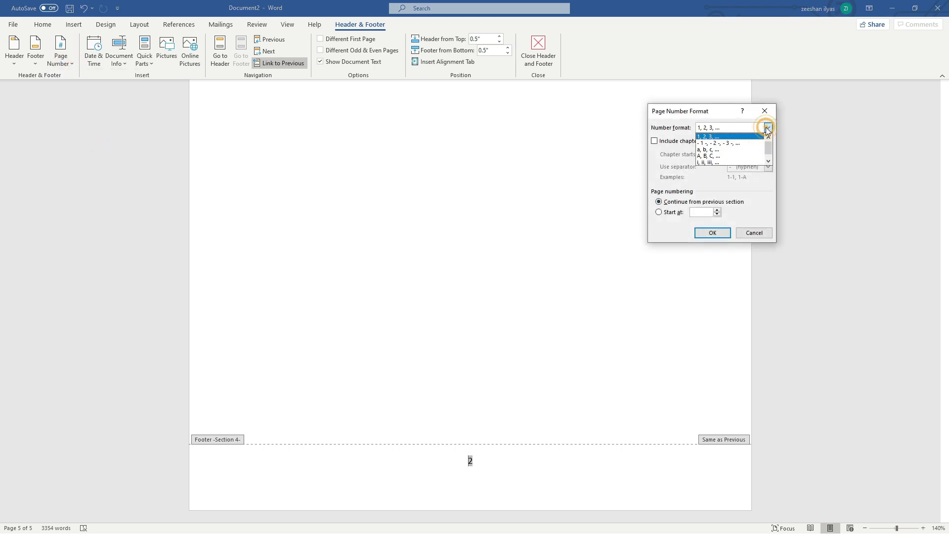
click(708, 162)
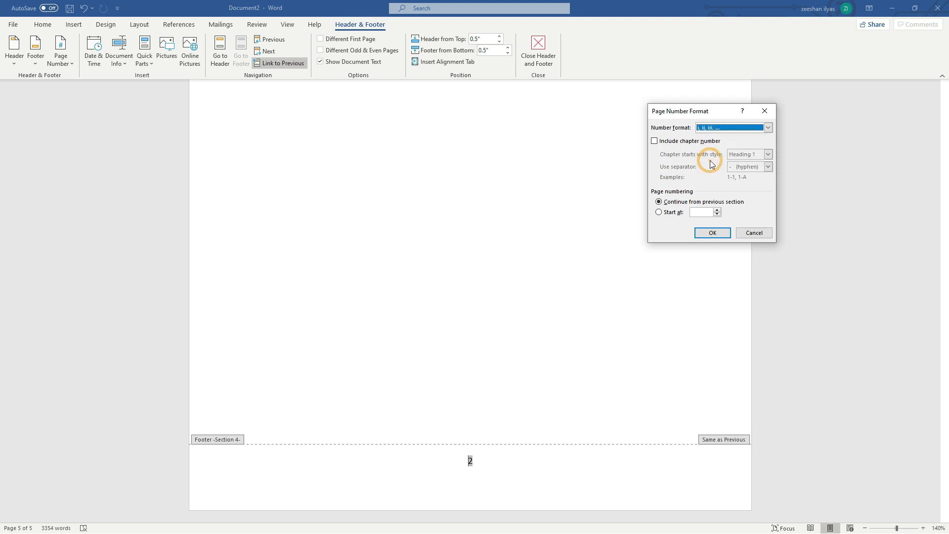
click(664, 213)
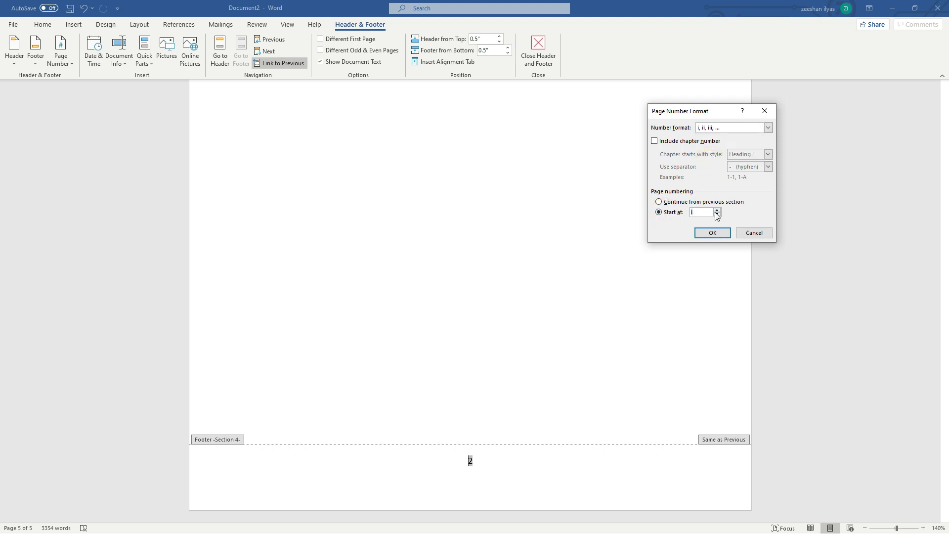
click(720, 235)
- Review the footers and leave footer editing for the body text
click(523, 464)
scroll(598, 309, up, 10)
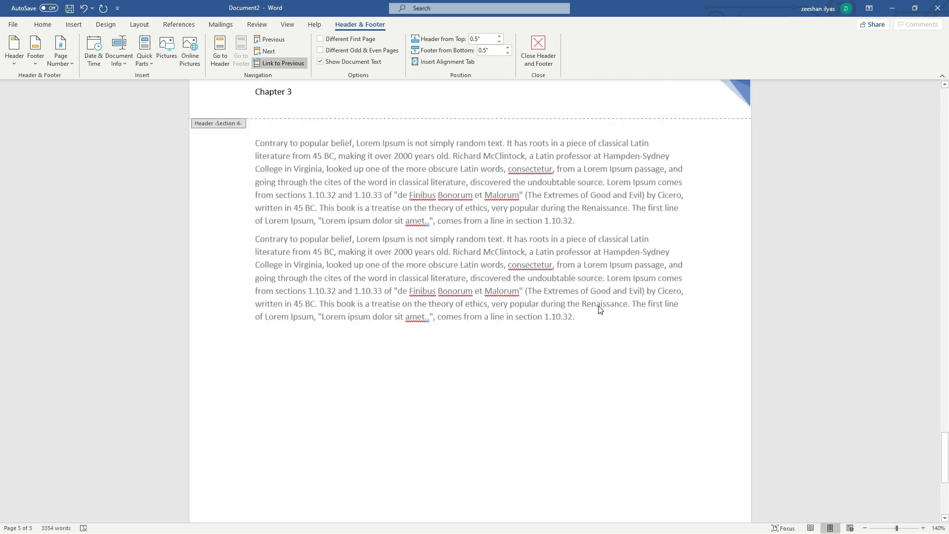
scroll(483, 184, down, 10)
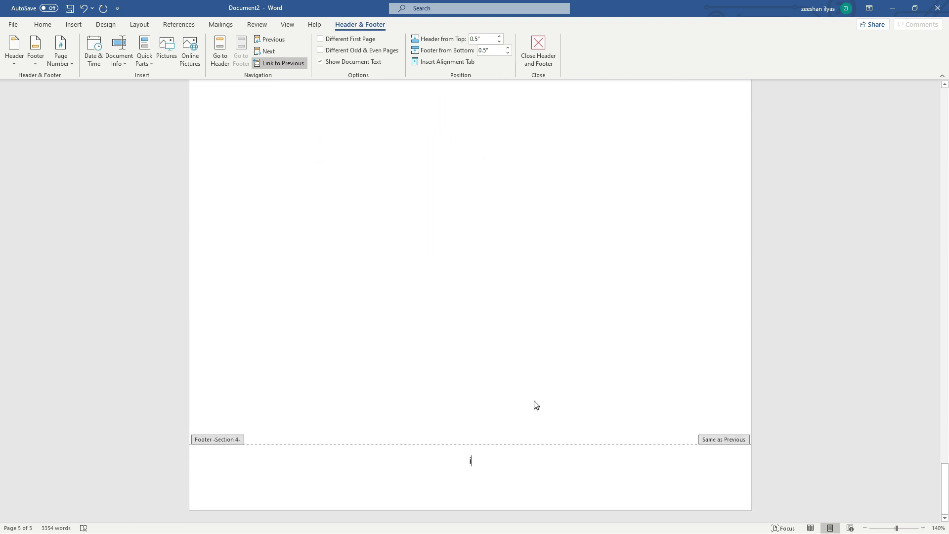
scroll(558, 317, up, 15)
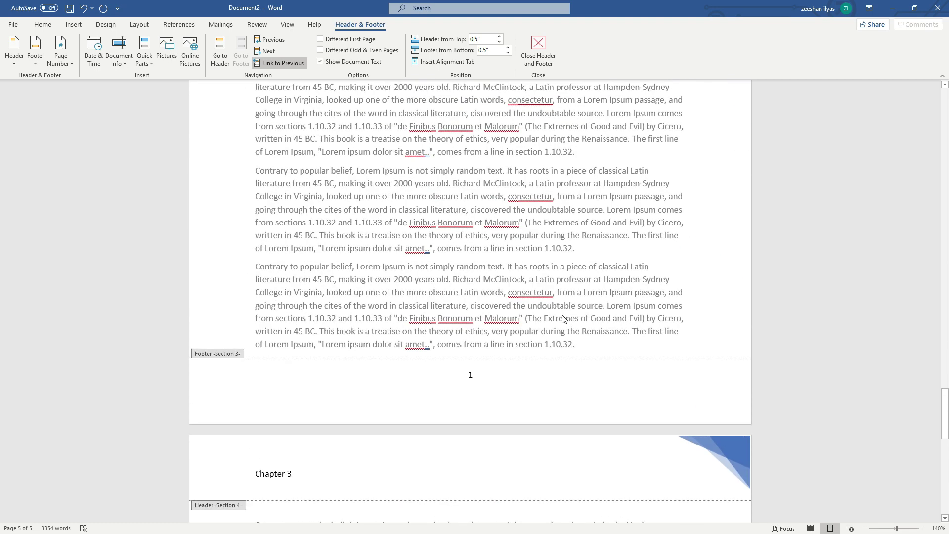
scroll(564, 317, up, 6)
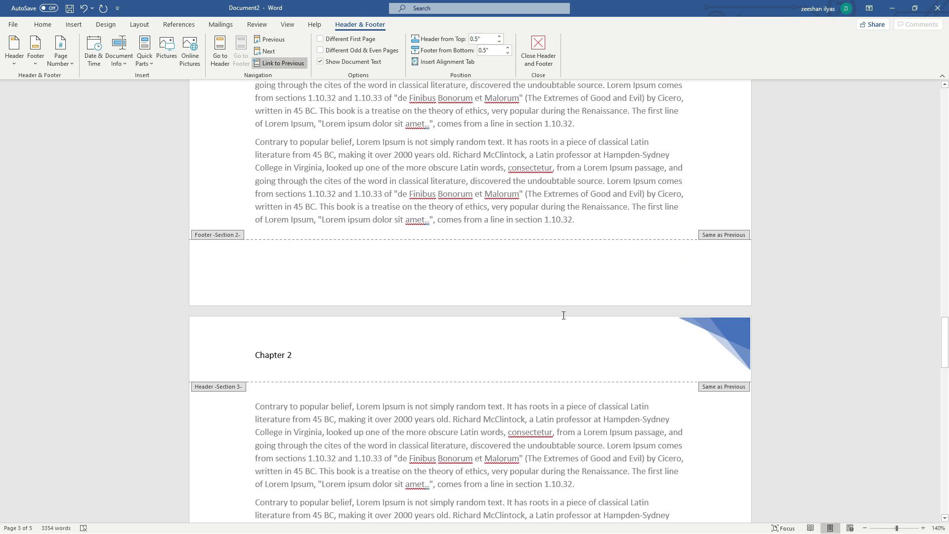
scroll(567, 315, up, 4)
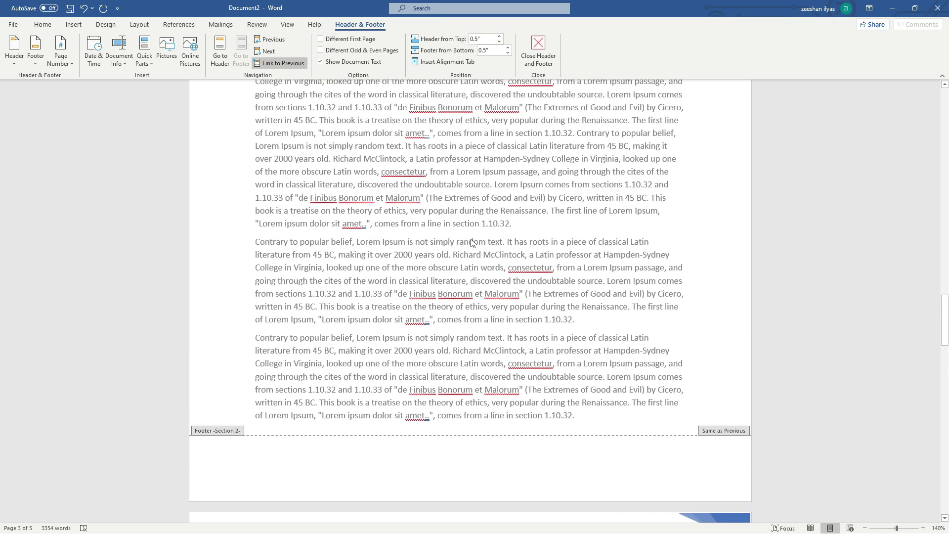
double_click(575, 261)
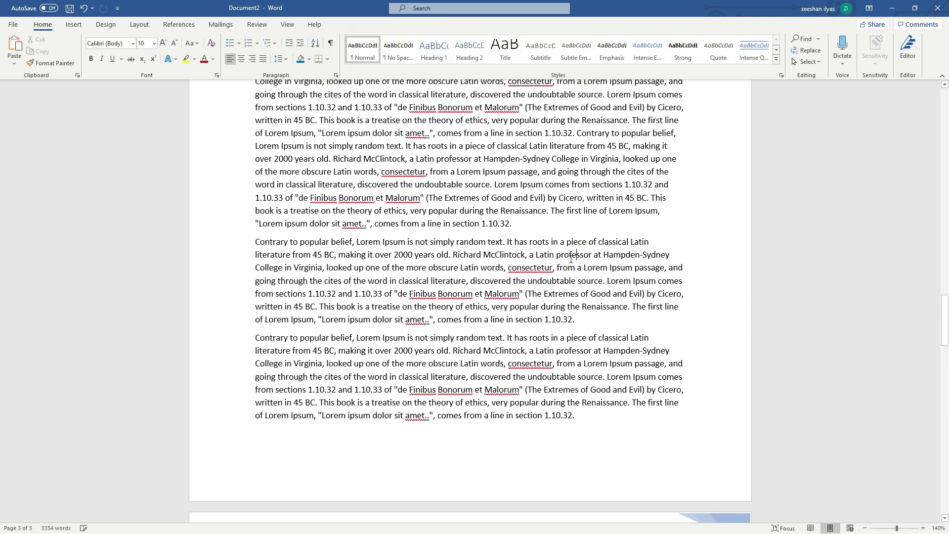
- Browse the Insert tab's page number and text box design galleries
click(74, 25)
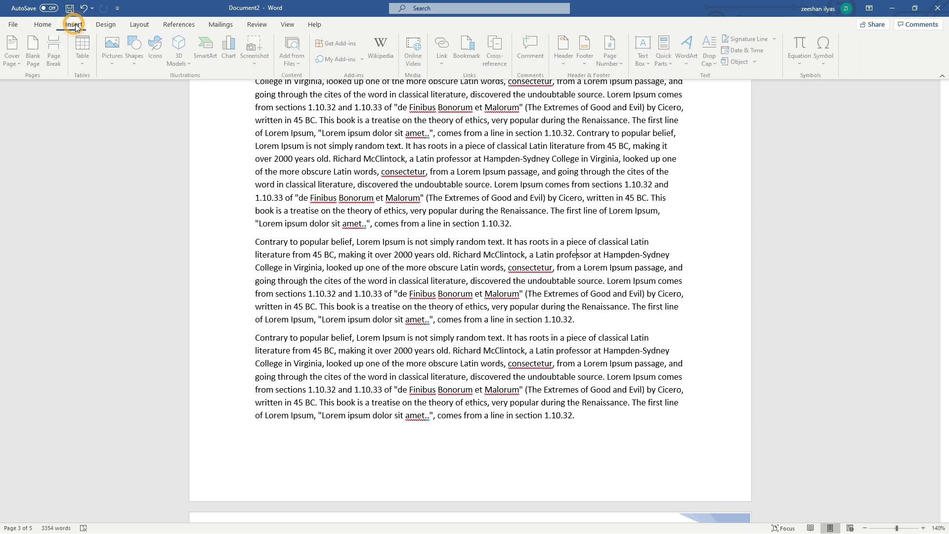
click(620, 65)
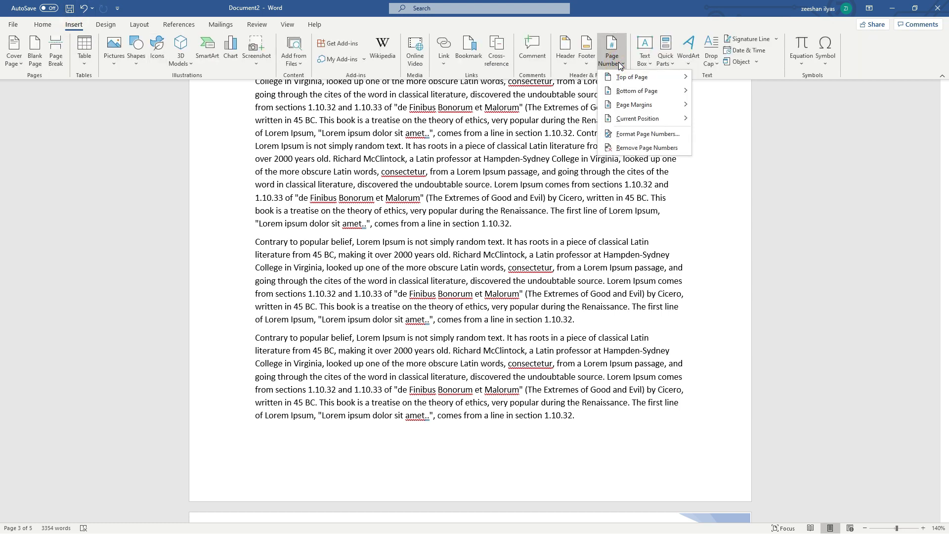
click(620, 65)
click(620, 65)
click(645, 55)
scroll(556, 164, down, 8)
scroll(556, 165, down, 20)
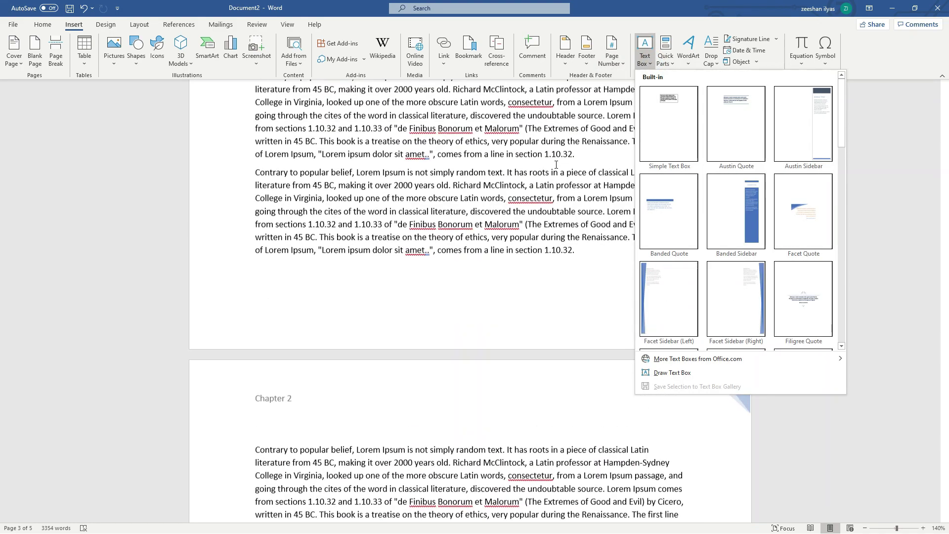
scroll(556, 165, up, 20)
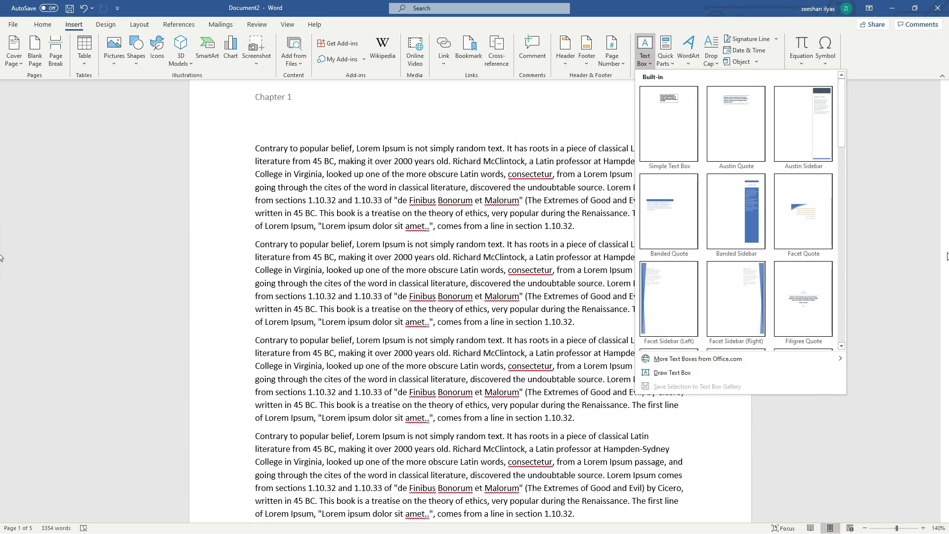
scroll(947, 256, up, 1)
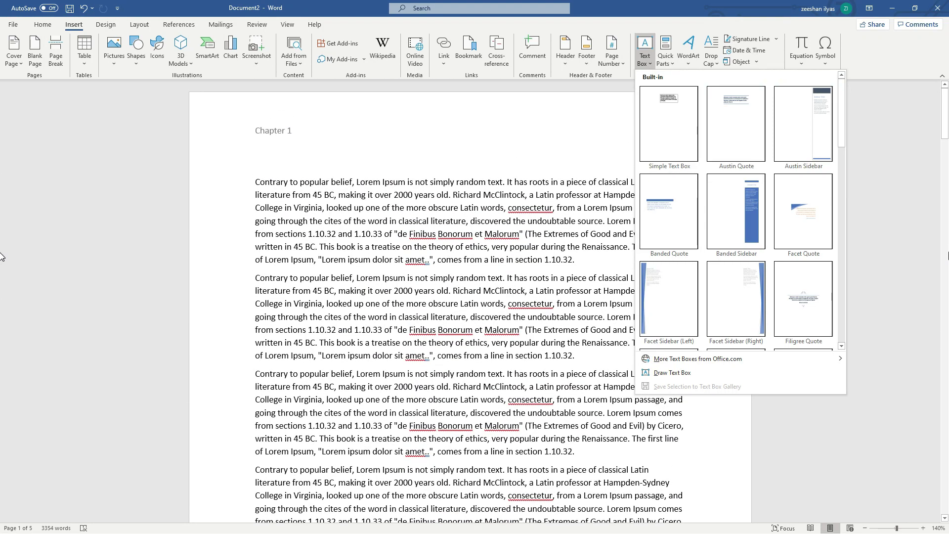
click(265, 168)
- Add a blank paragraph above the first paragraph to push the body text onto page 2
click(265, 167)
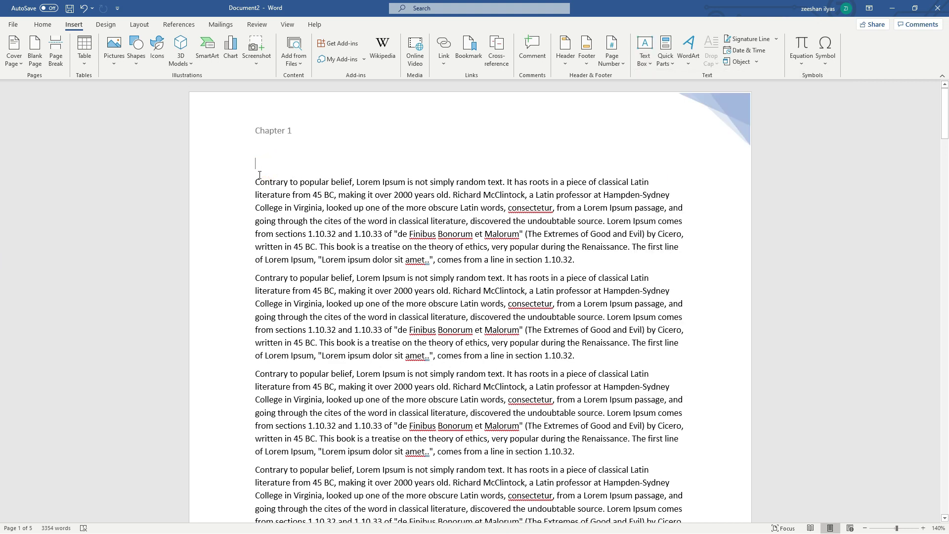
key(Return)
key(Return)
key(Return)
key(Return)
key(Return)
key(Return)
key(Return)
key(Return)
key(Return)
key(Return)
key(Return)
key(Return)
key(Return)
key(Return)
key(Return)
key(Return)
key(Return)
key(Return)
key(Return)
key(Return)
scroll(358, 173, up, 5)
- Insert a Facet Sidebar (Left) text box at the top of page 1
click(276, 180)
click(612, 57)
click(650, 62)
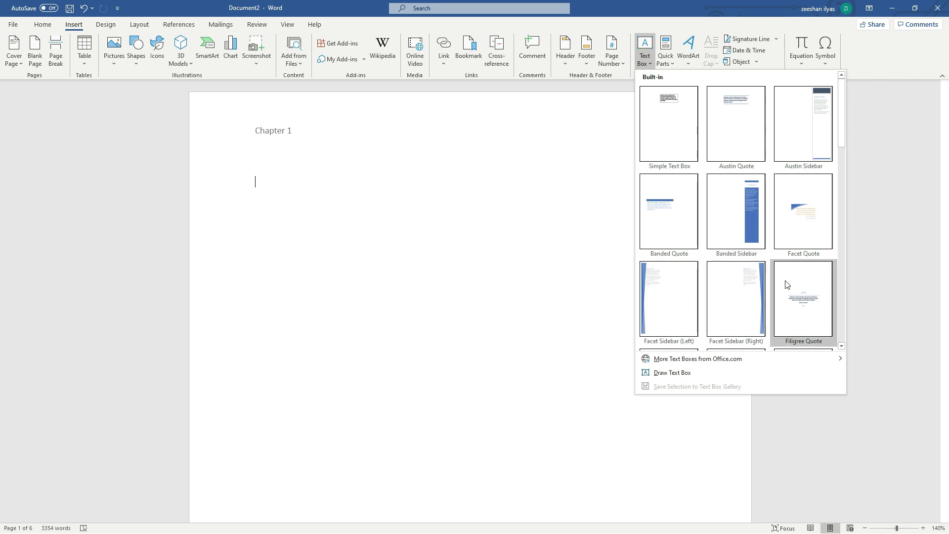
click(676, 290)
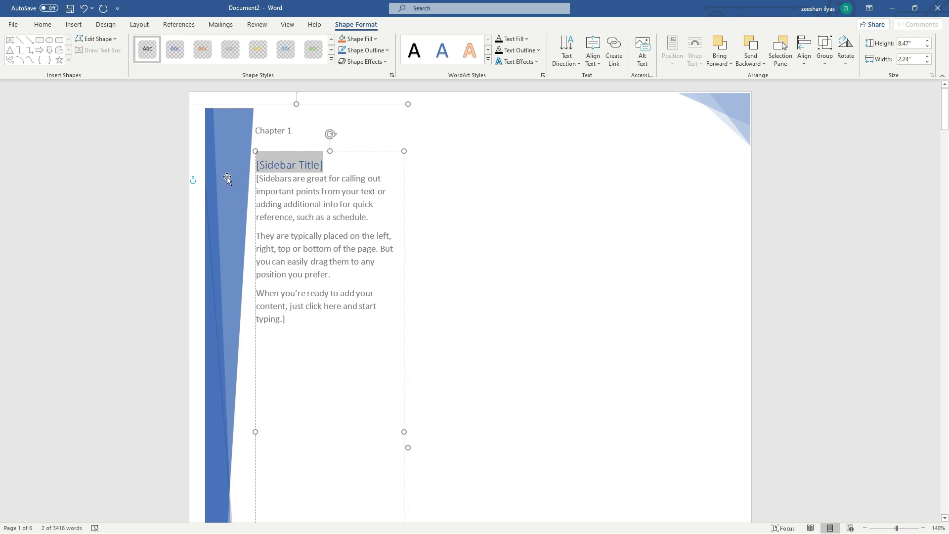
- Replace the sidebar's title placeholder with the author's name
click(527, 183)
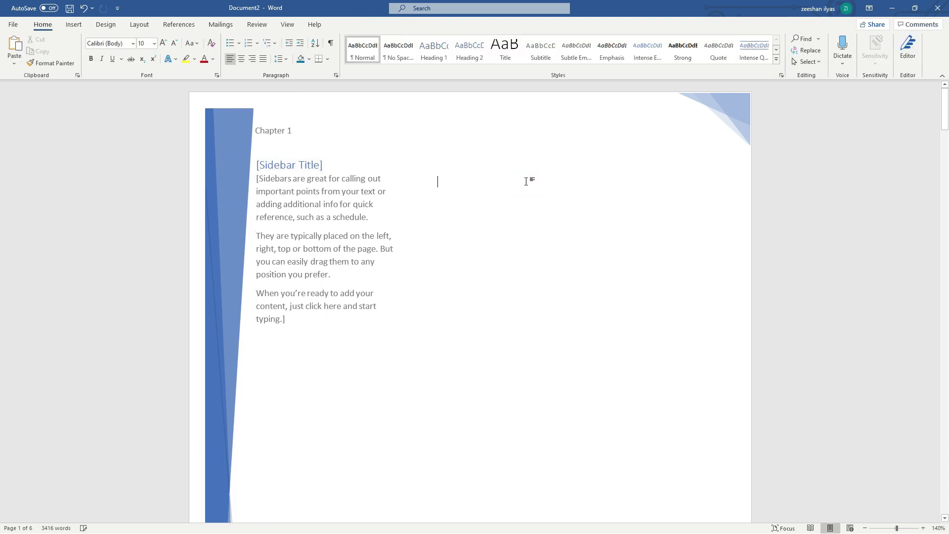
click(284, 221)
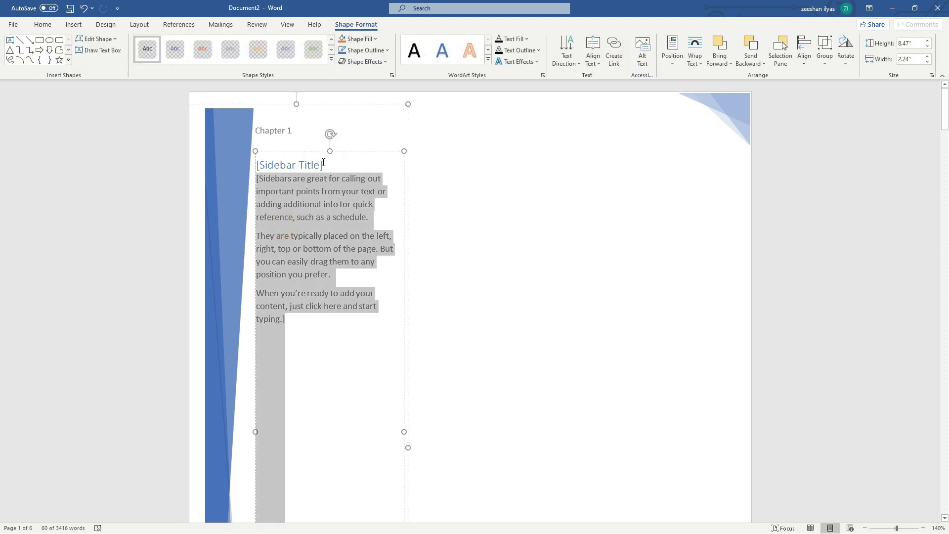
click(307, 165)
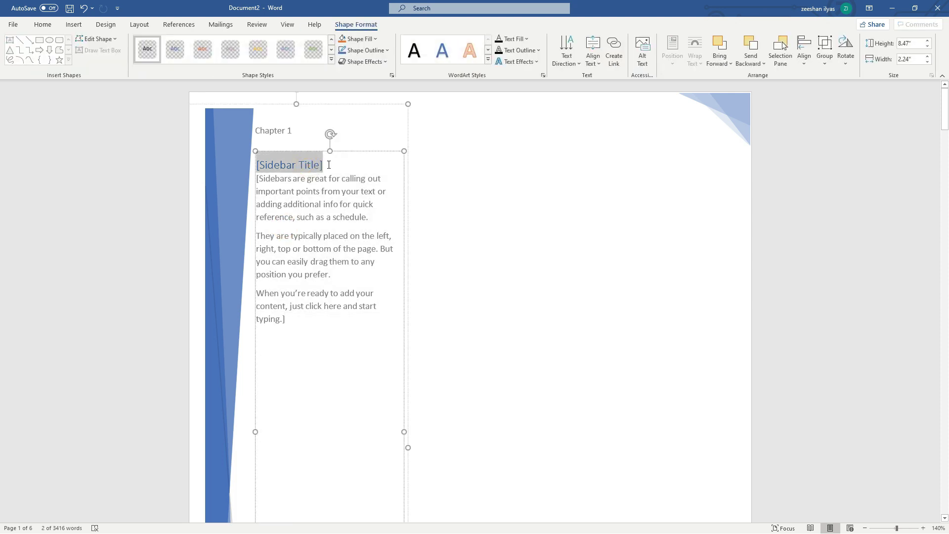
key(Delete)
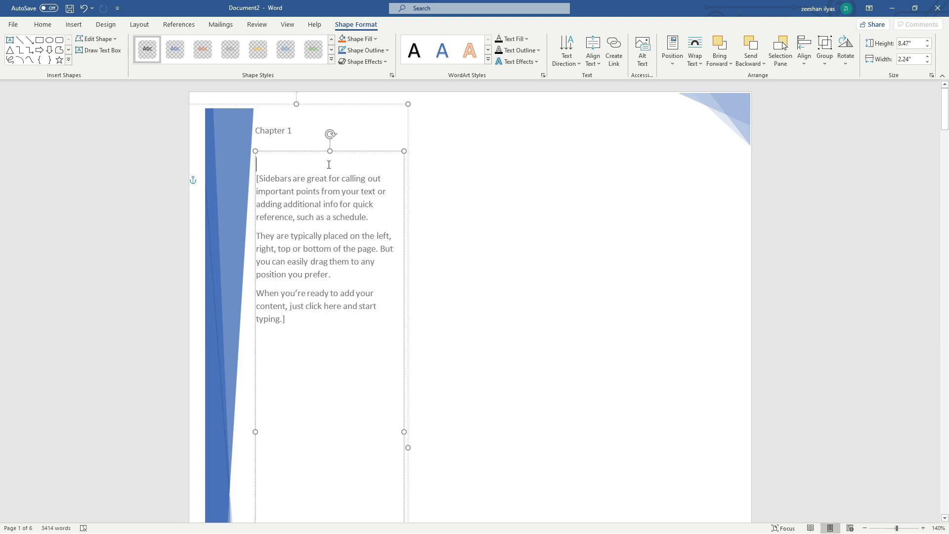
text(Zeeshan)
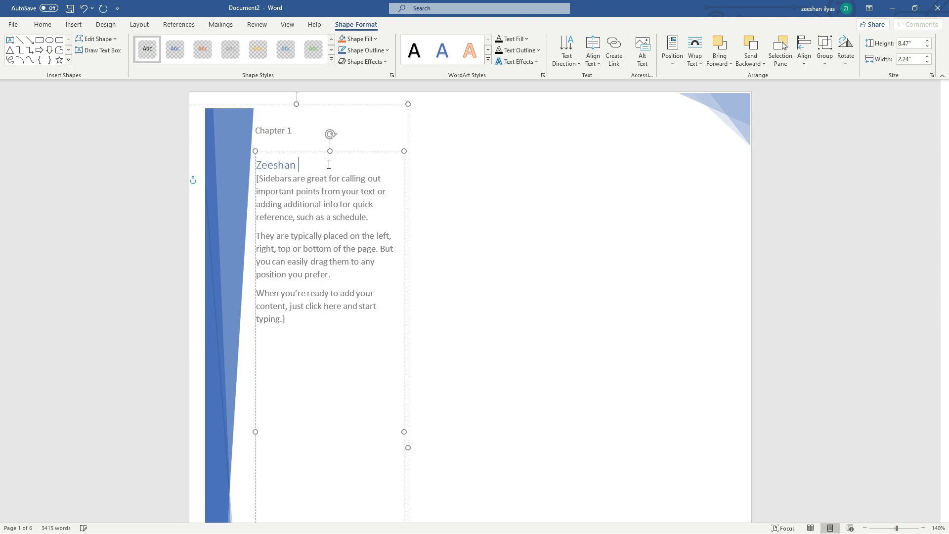
text(yas)
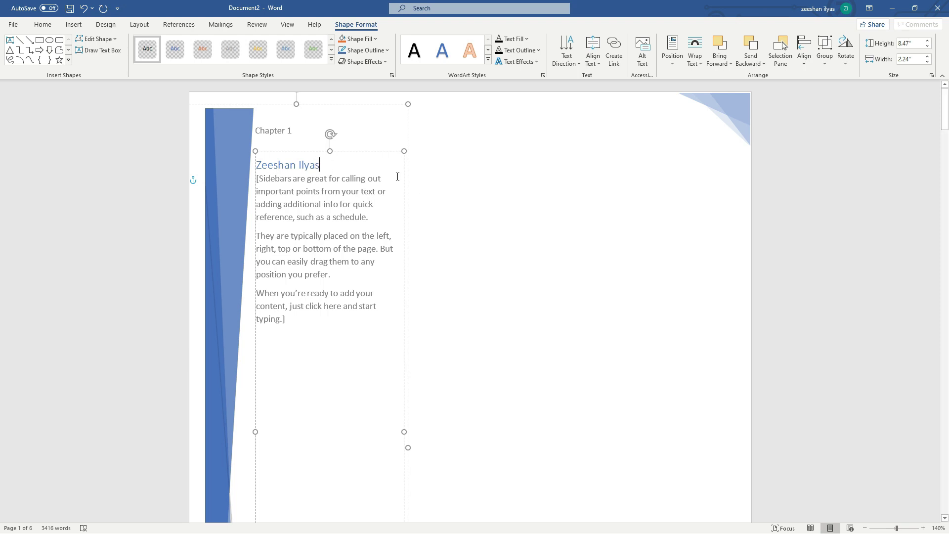
- Delete the sidebar's placeholder body text and start a new line with 'Experien'
click(257, 179)
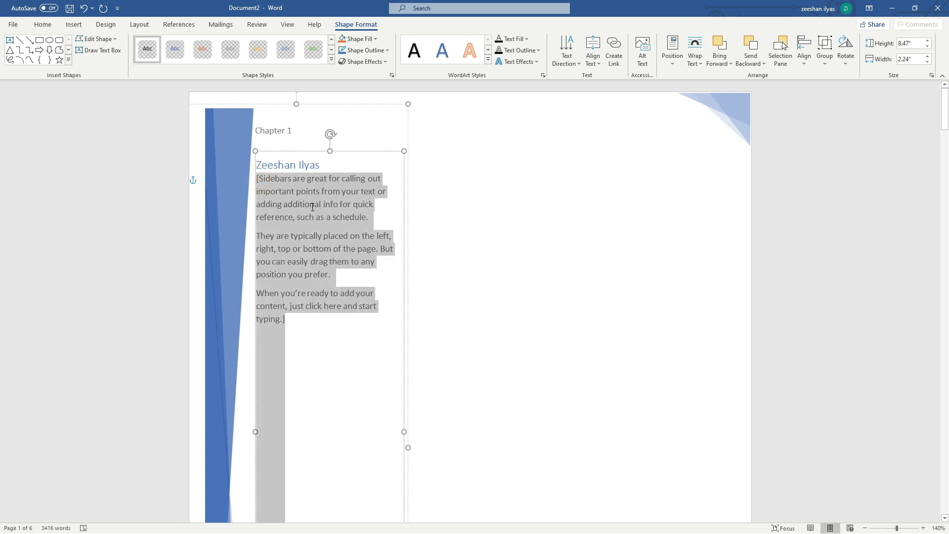
click(280, 325)
click(288, 323)
key(BackSpace)
key(BackSpace)
key(BackSpace)
text(s)
key(Return)
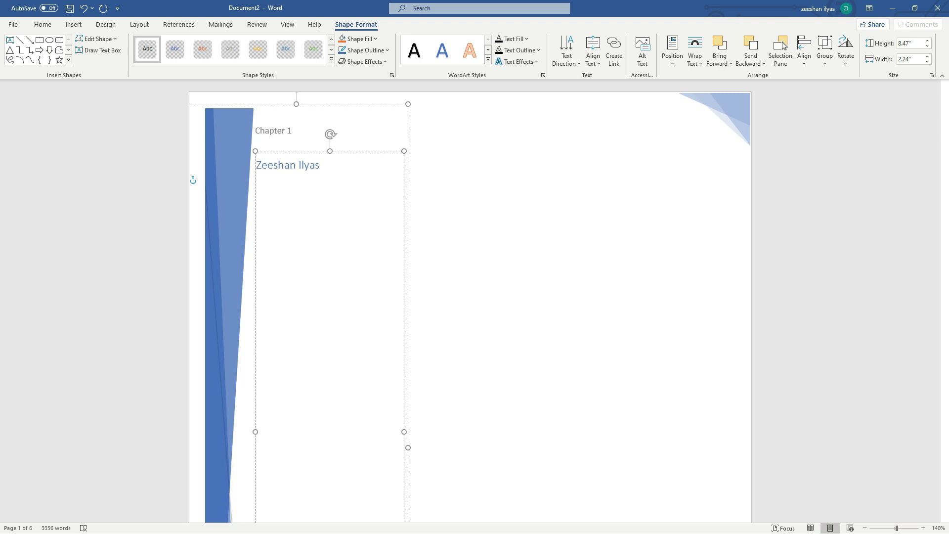
text(Experien)
- Type the sidebar labels Personal info:, Gender :, Phone:, CNIC: and Email:, then click beside the sidebar
text(personal inf)
text(gender)
text(p)
text(hone:)
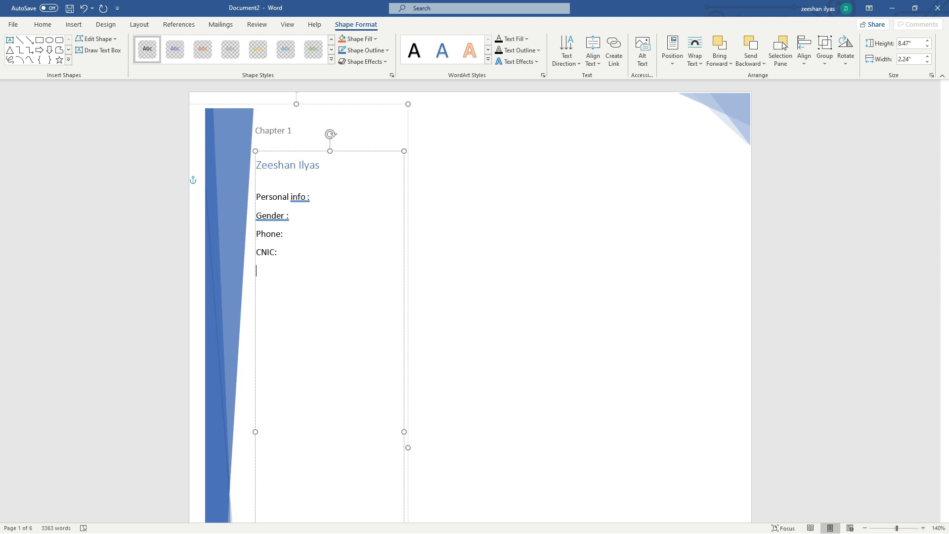
text(mail:)
click(442, 193)
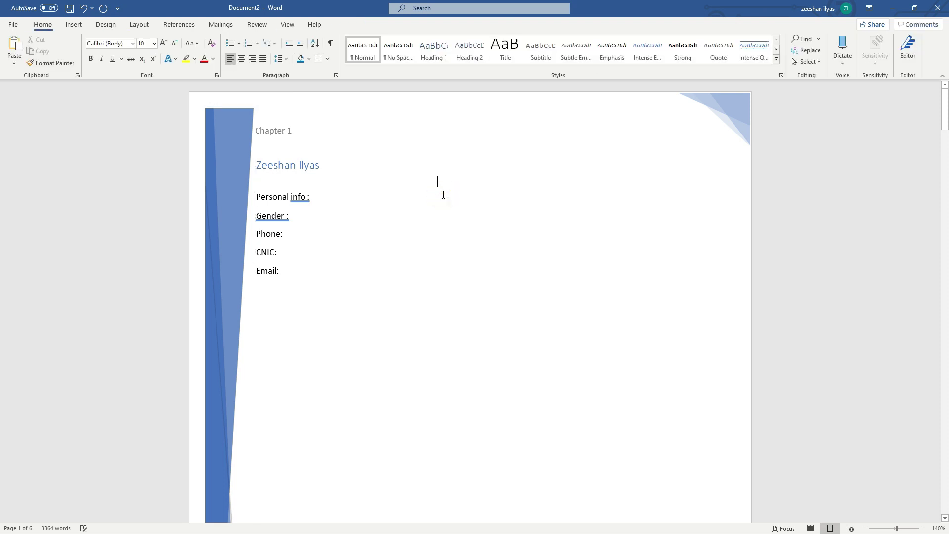
click(434, 184)
- Type 'Qualification:' beside the sidebar and give its line blue shading
text(Qua)
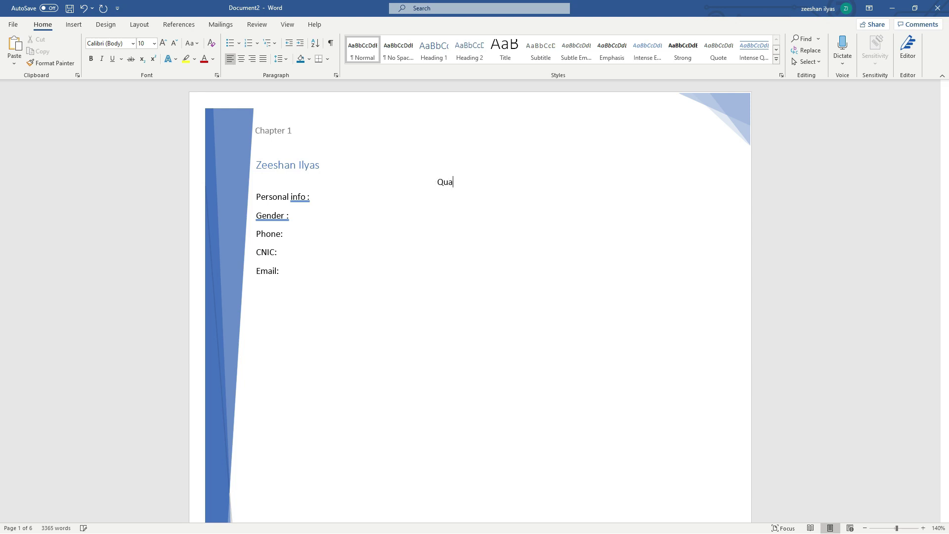
text(lification:)
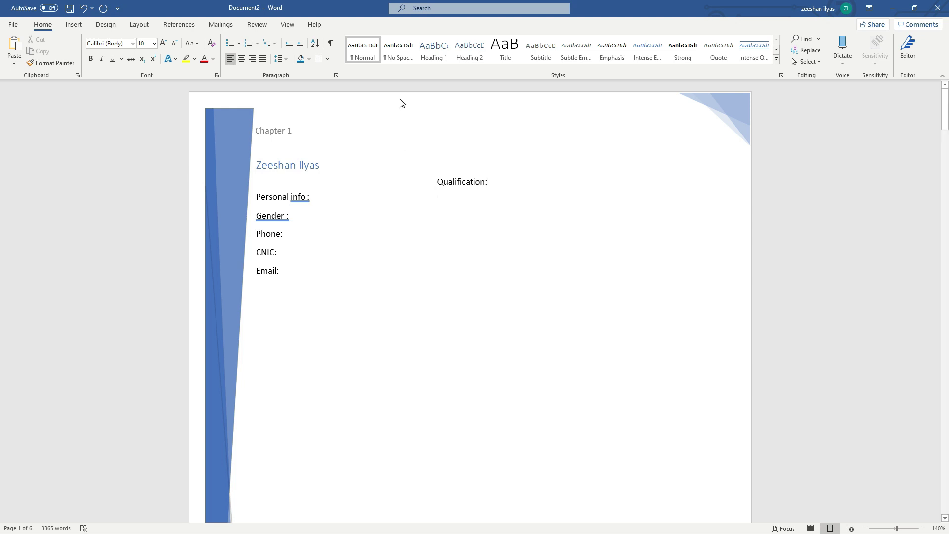
drag(440, 182, 498, 186)
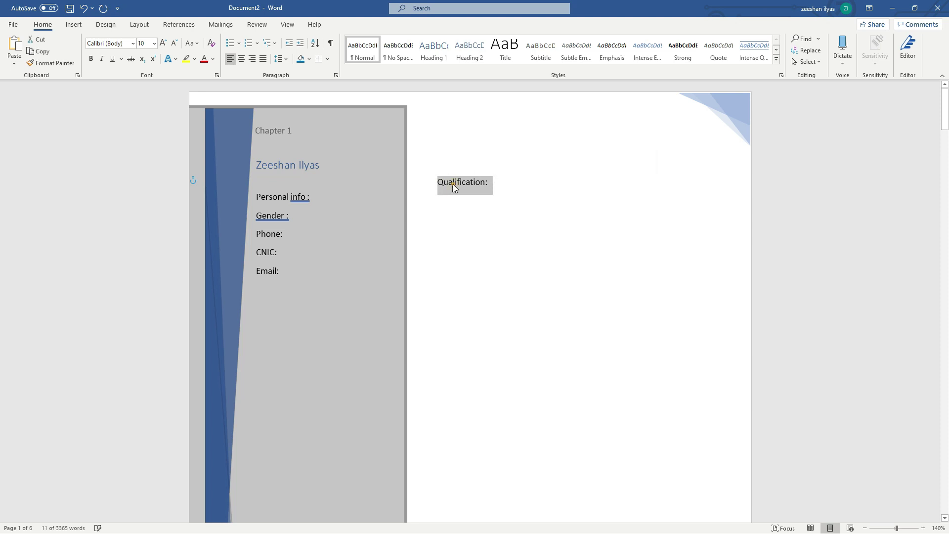
click(444, 183)
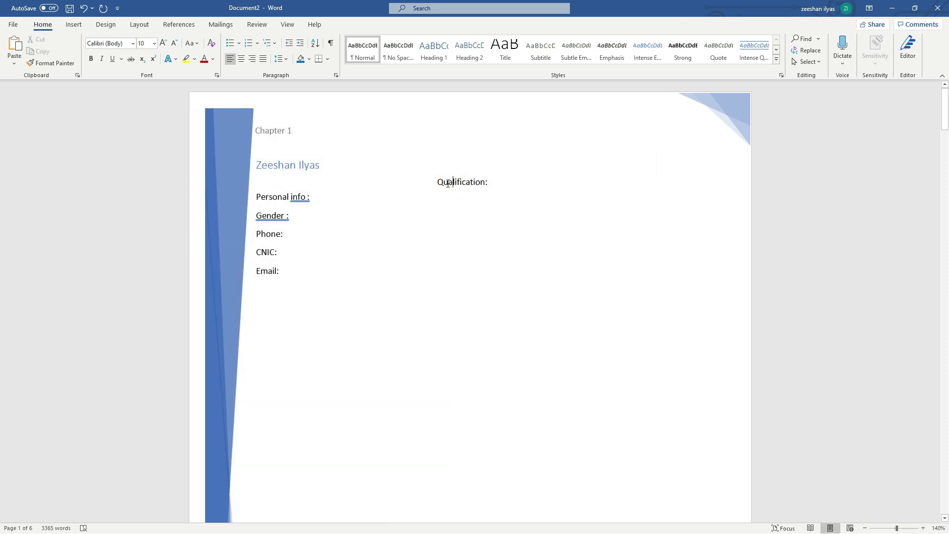
click(308, 59)
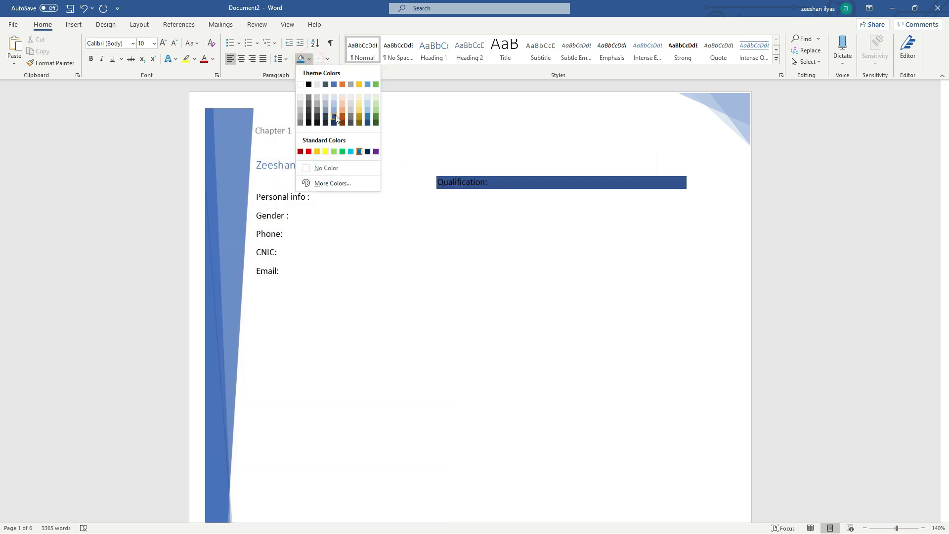
click(336, 107)
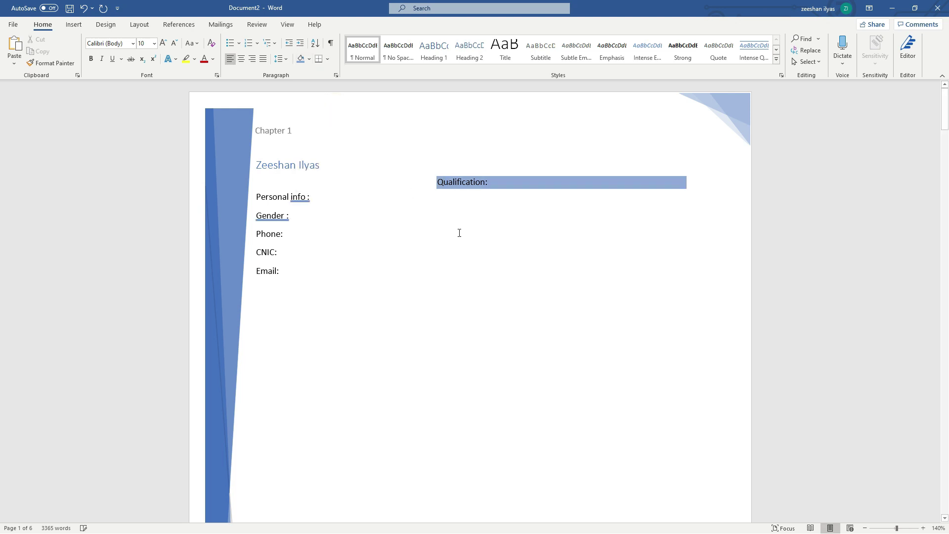
- Enlarge the word Qualification with Grow Font
mouse_move(489, 184)
mouse_down()
mouse_move(442, 183)
mouse_move(479, 183)
mouse_up()
click(446, 184)
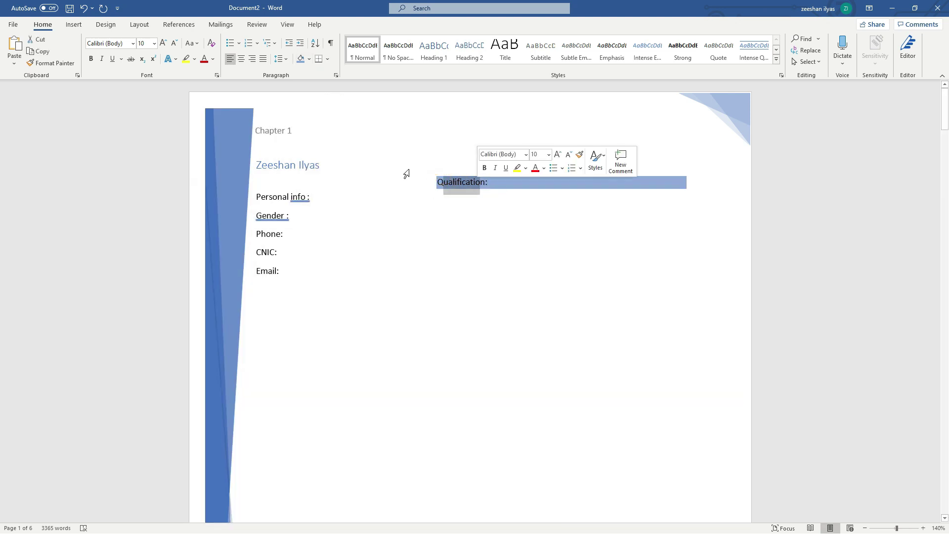
click(163, 43)
click(163, 43)
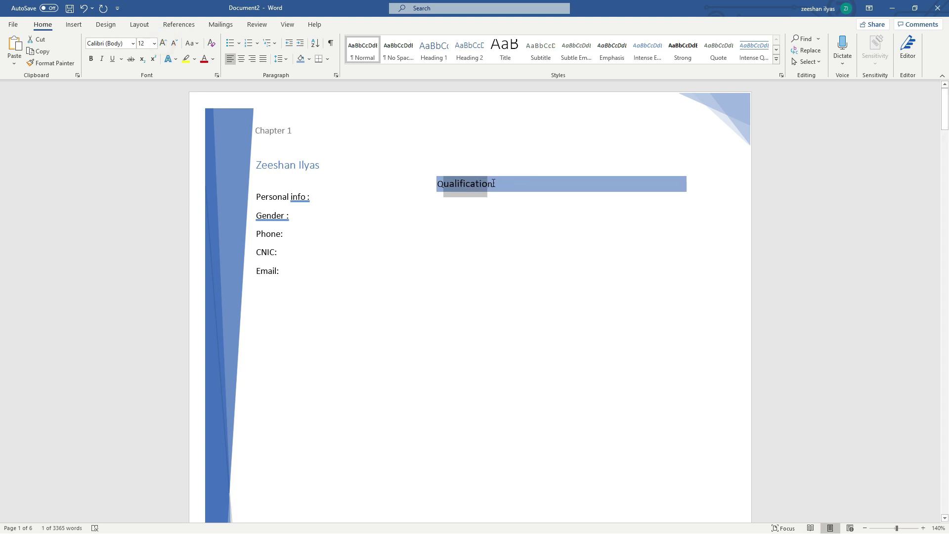
click(499, 183)
click(438, 184)
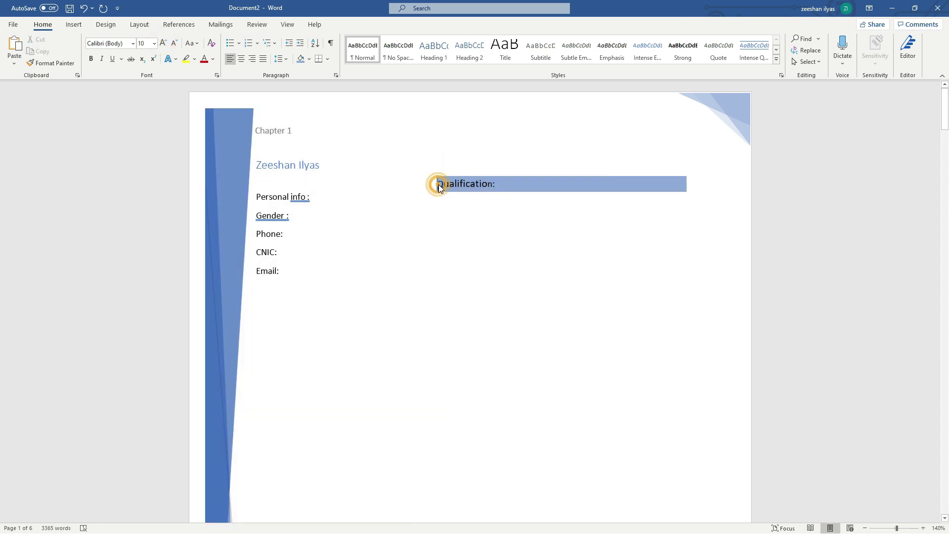
double_click(442, 185)
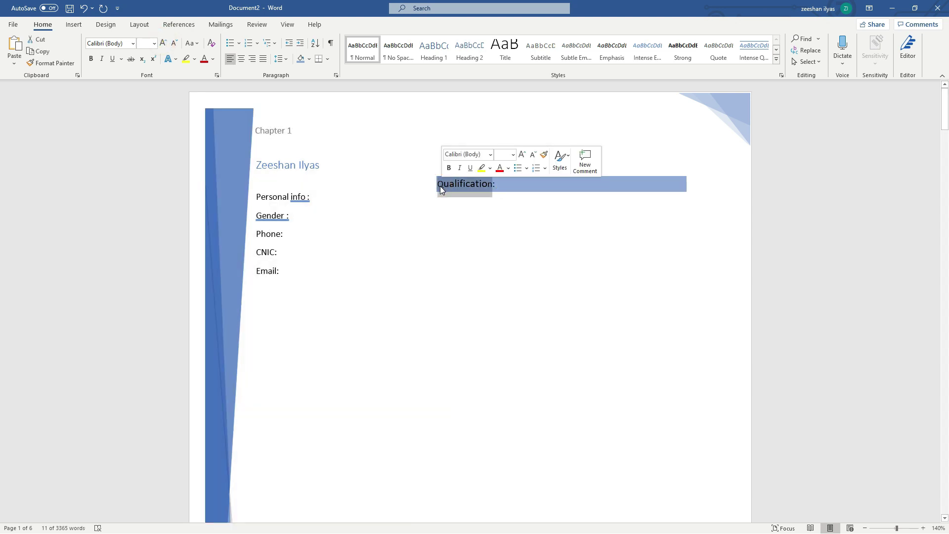
click(163, 44)
click(174, 44)
click(174, 43)
click(174, 44)
click(163, 44)
click(163, 43)
- Make the Qualification heading bold
click(93, 58)
click(94, 59)
click(96, 59)
click(506, 250)
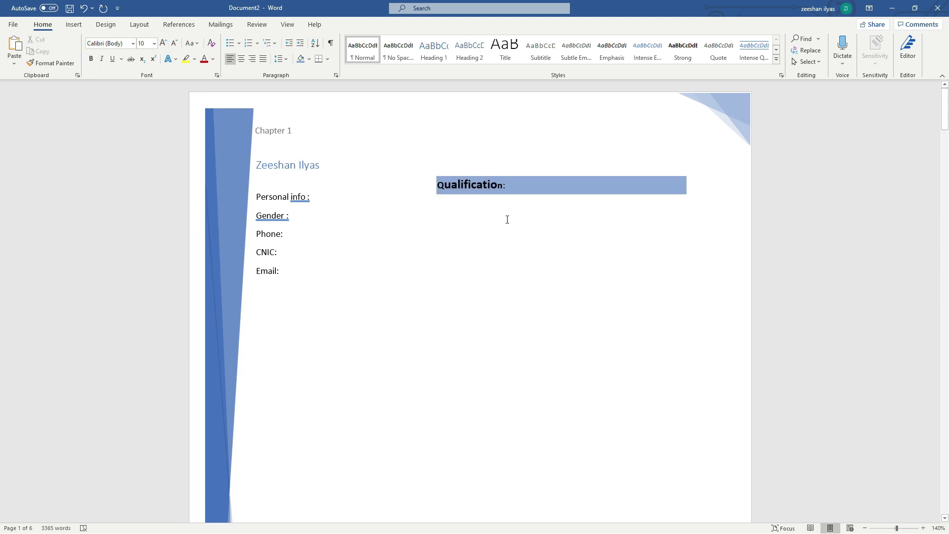
click(504, 186)
drag(513, 185, 446, 184)
- Add a filled round-bullet list with three items: sdfdf, sdfasd, asdfs
click(484, 209)
click(238, 44)
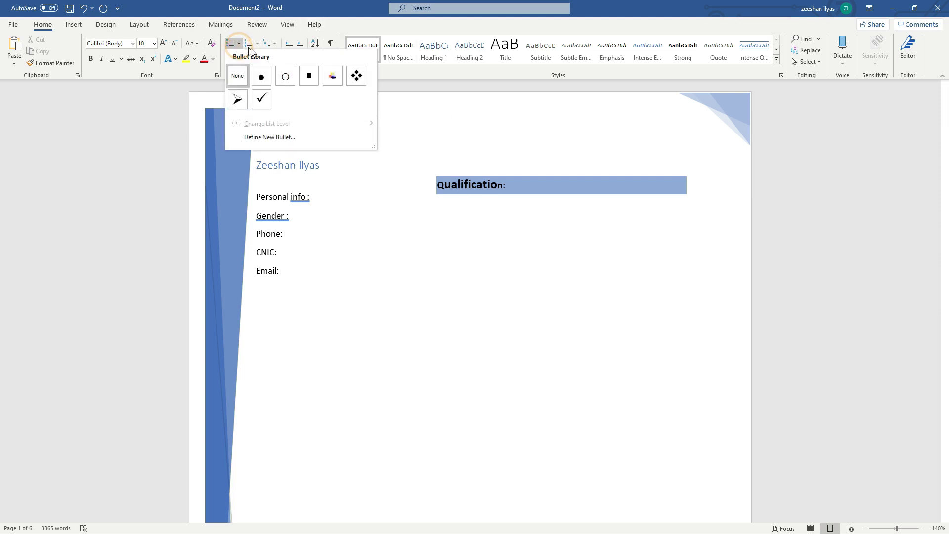
click(267, 79)
text(sdfdf)
key(Return)
text(sdfasd)
key(Return)
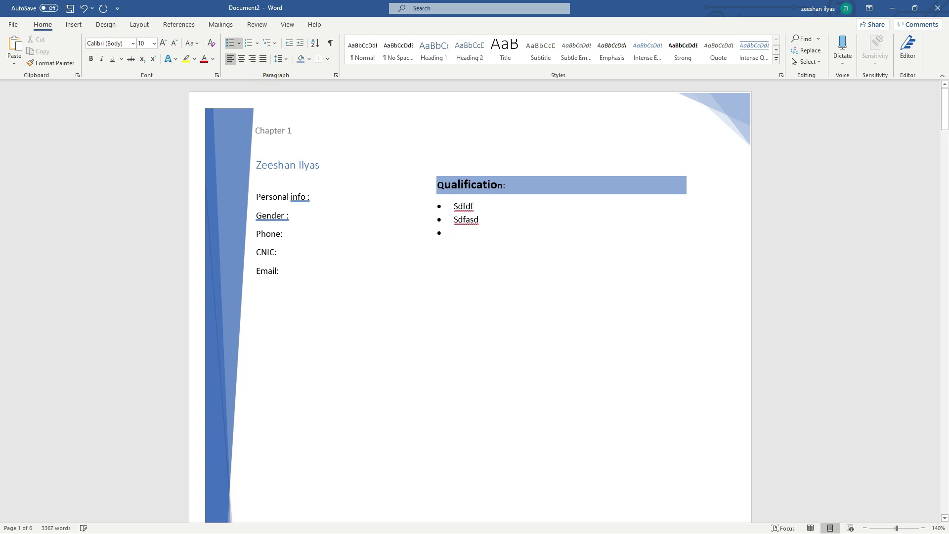
text(asdfs)
- Type 'Experiences' below the list and shade its line light blue
click(477, 272)
click(446, 264)
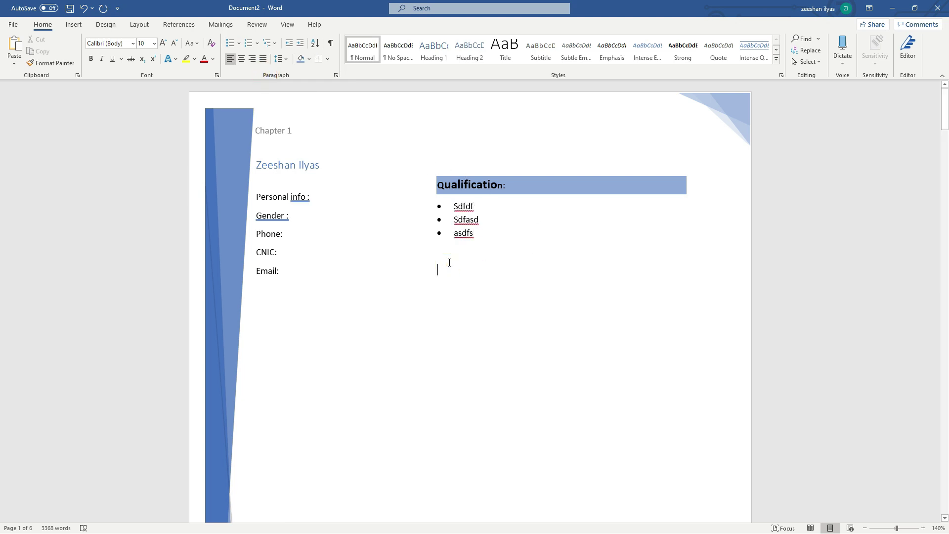
text(Exper)
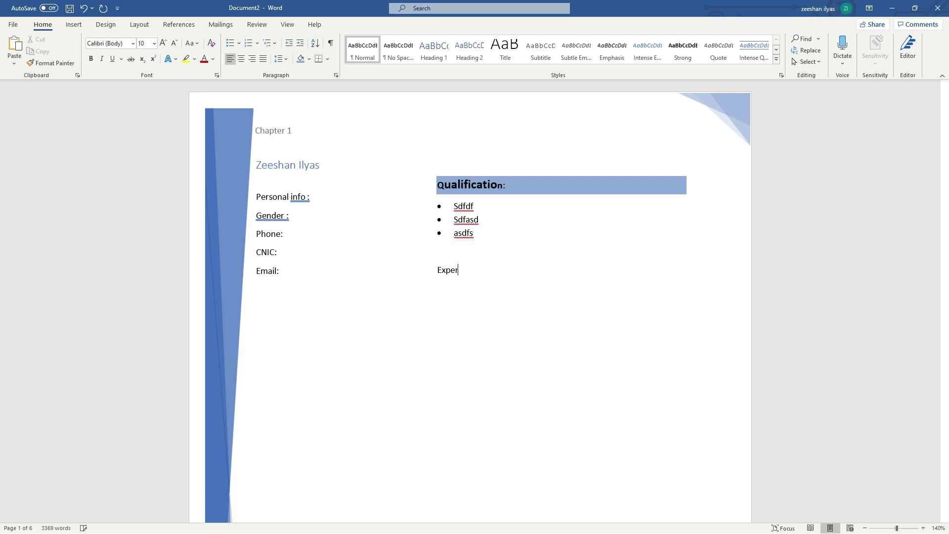
text(iences)
click(300, 58)
- Shade Experiences light green and make it bold at 16 pt
click(309, 59)
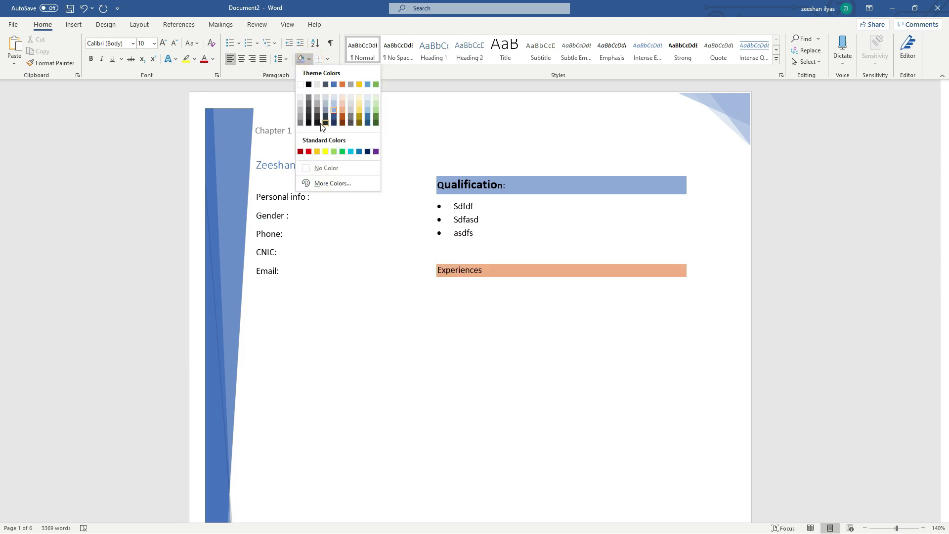
click(375, 111)
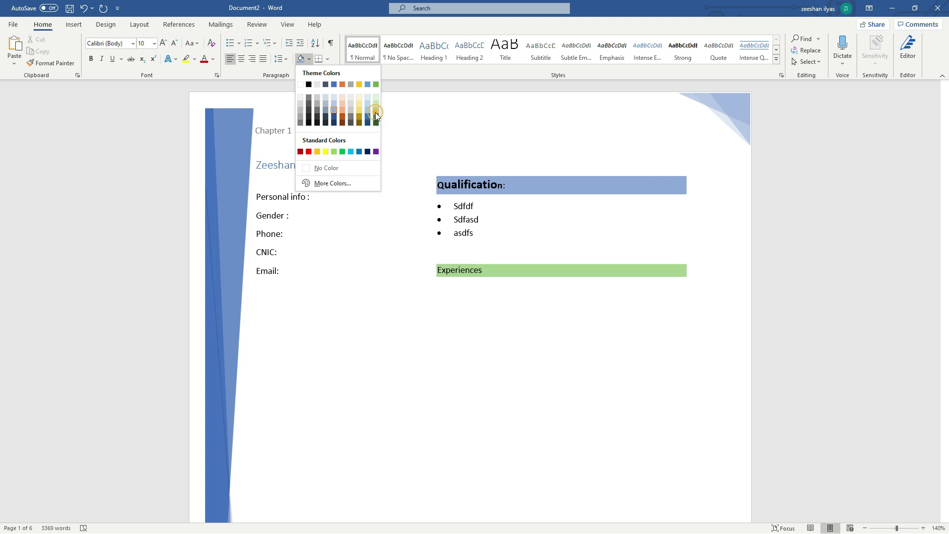
click(505, 291)
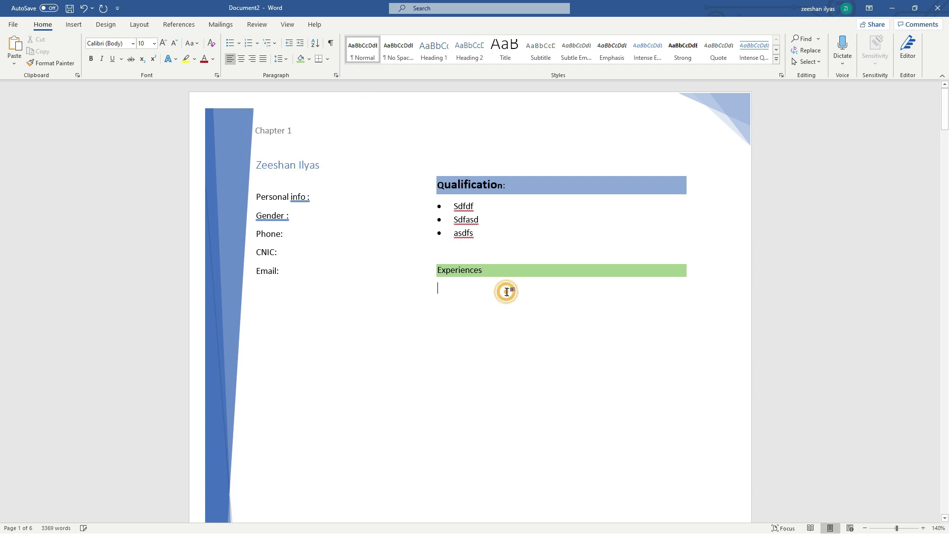
double_click(482, 270)
click(163, 44)
click(162, 44)
click(91, 59)
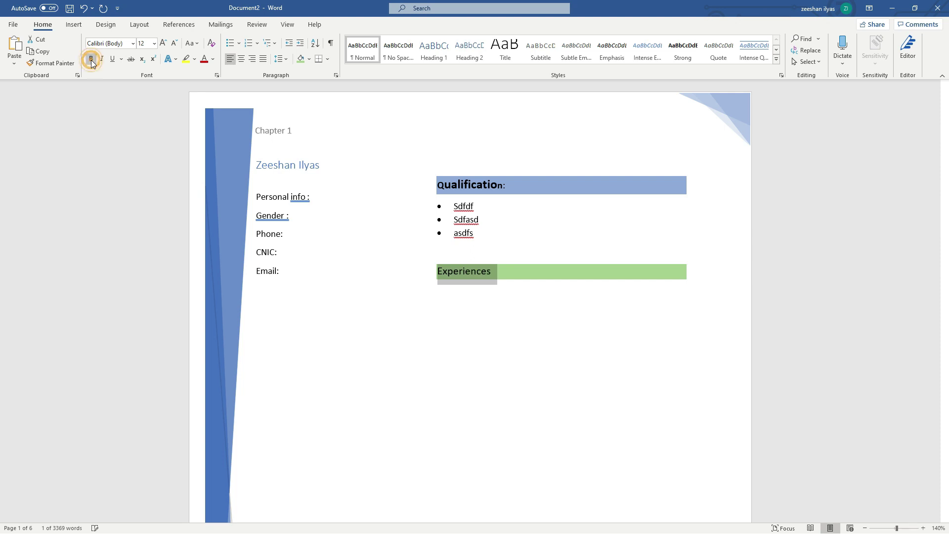
click(91, 59)
click(91, 59)
click(162, 44)
click(163, 43)
- Add a colon after Experiences and remove the extra empty shaded lines
click(451, 319)
click(520, 283)
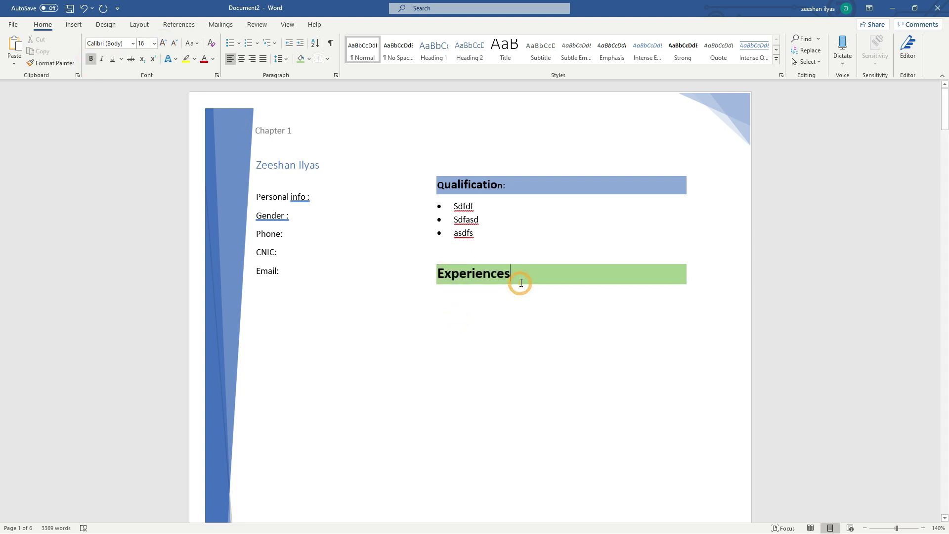
text(:)
key(Return)
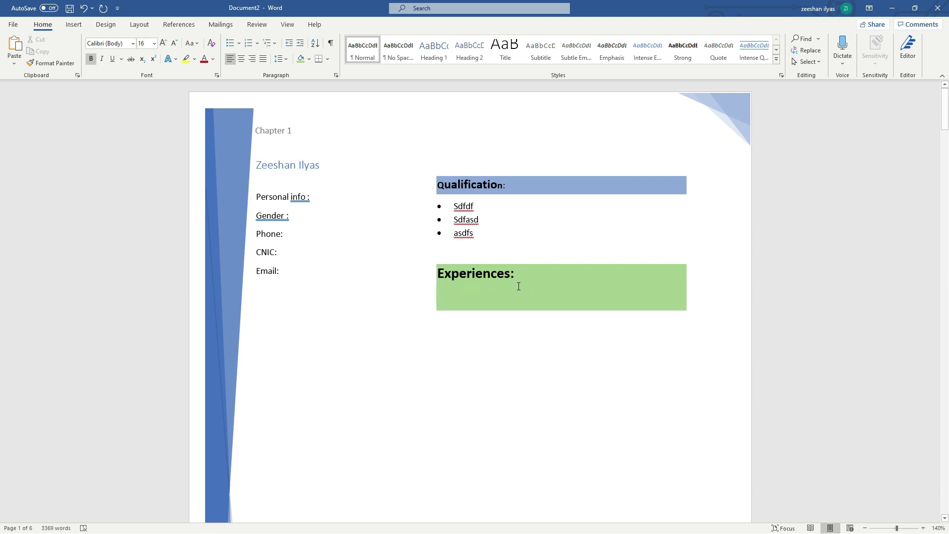
key(Return)
key(Return)
key(Return)
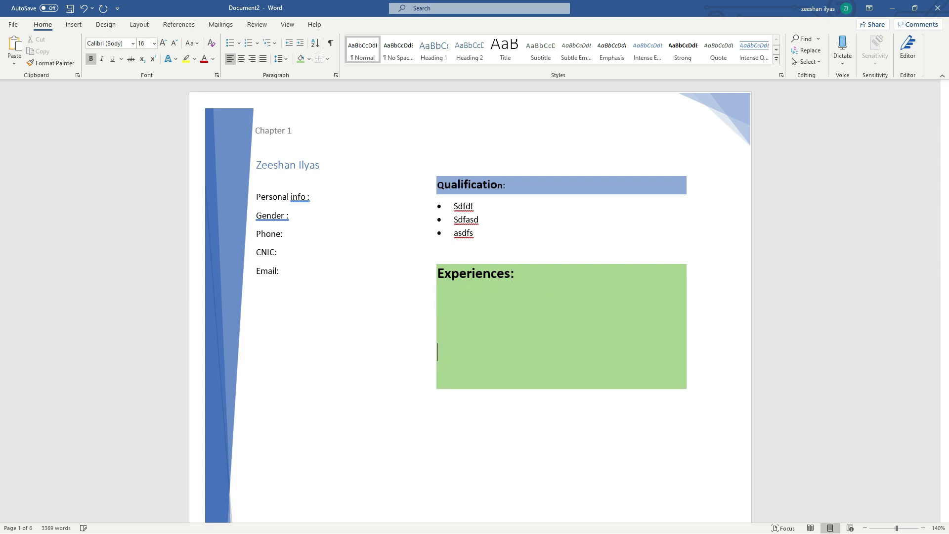
key(BackSpace)
key(BackSpace)
key(BackSpace)
key(BackSpace)
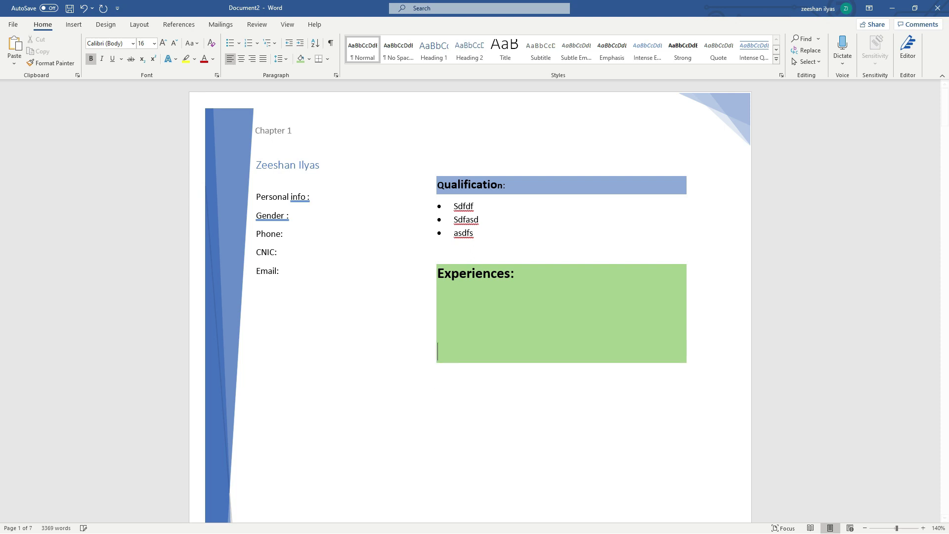
- Undo the Experiences, bullet list, Qualification, CNIC and Phone edits
click(469, 298)
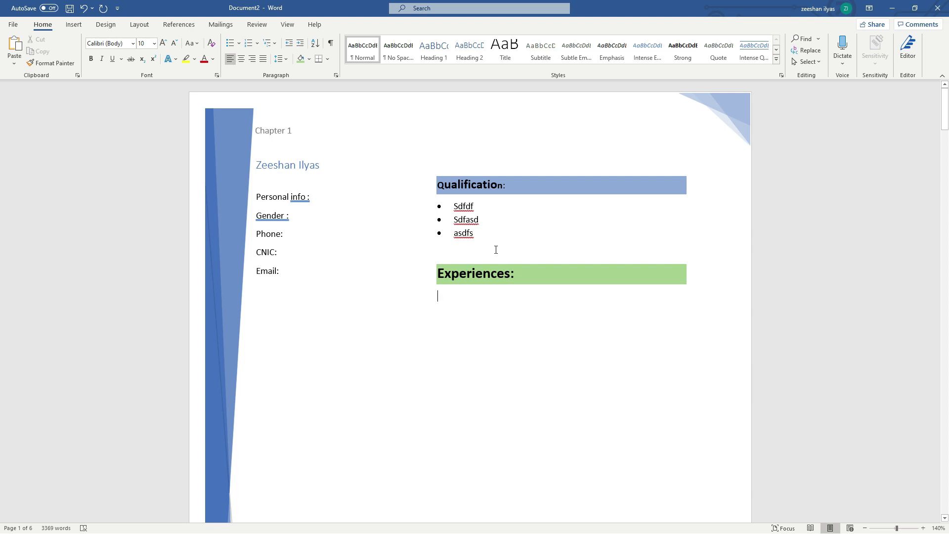
scroll(559, 299, down, 2)
scroll(558, 252, up, 2)
click(271, 193)
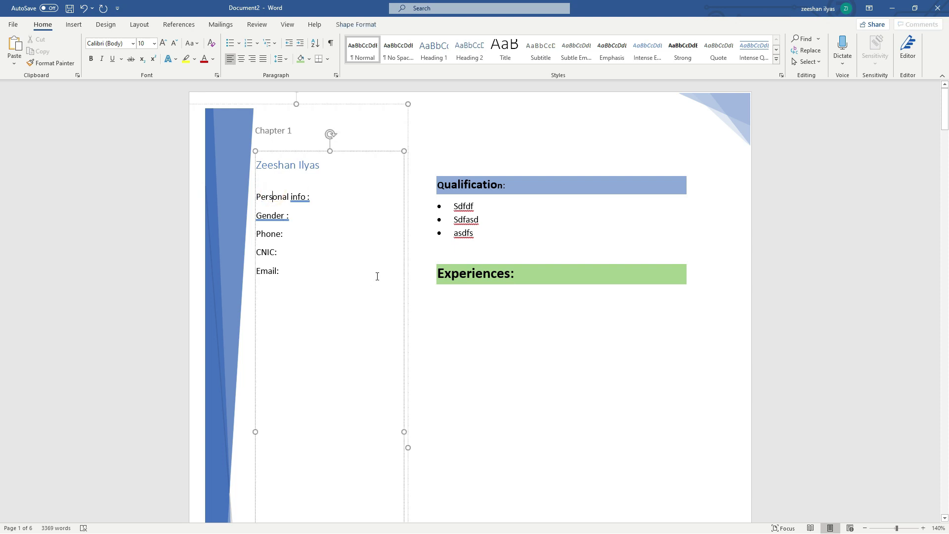
key(ctrl+z)
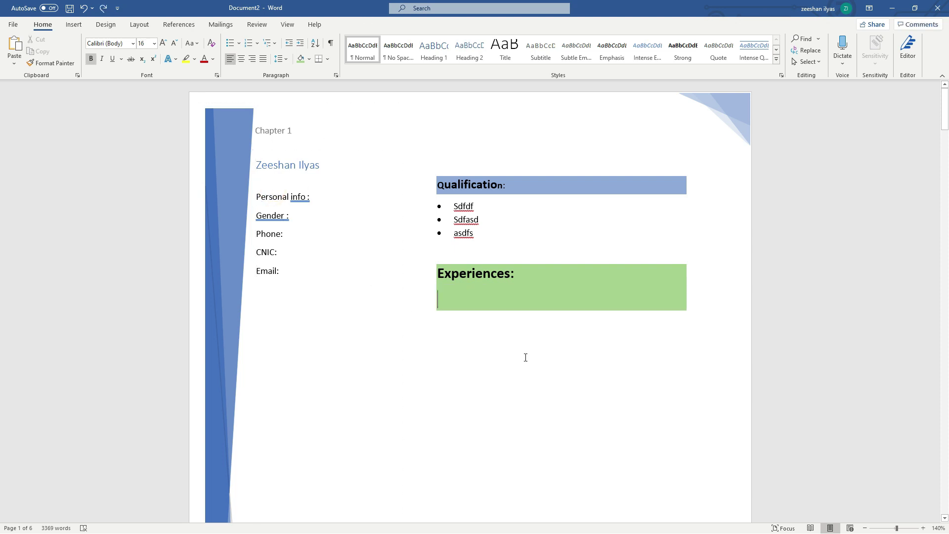
click(526, 358)
key(ctrl+z)
key(ctrl+z)
key(ctrl+z)
key(ctrl+z)
key(ctrl+z)
key(ctrl+z)
key(ctrl+z)
key(ctrl+z)
key(ctrl+z)
key(ctrl+z)
key(ctrl+z)
key(ctrl+z)
key(ctrl+z)
key(ctrl+z)
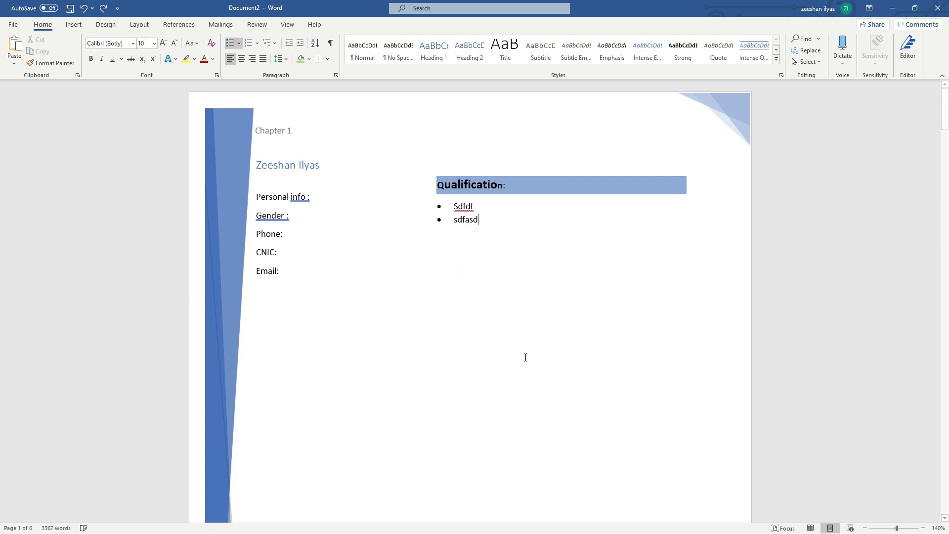
key(ctrl+y)
key(ctrl+y)
key(ctrl+y)
key(ctrl+y)
key(ctrl+y)
key(ctrl+y)
key(ctrl+y)
key(ctrl+y)
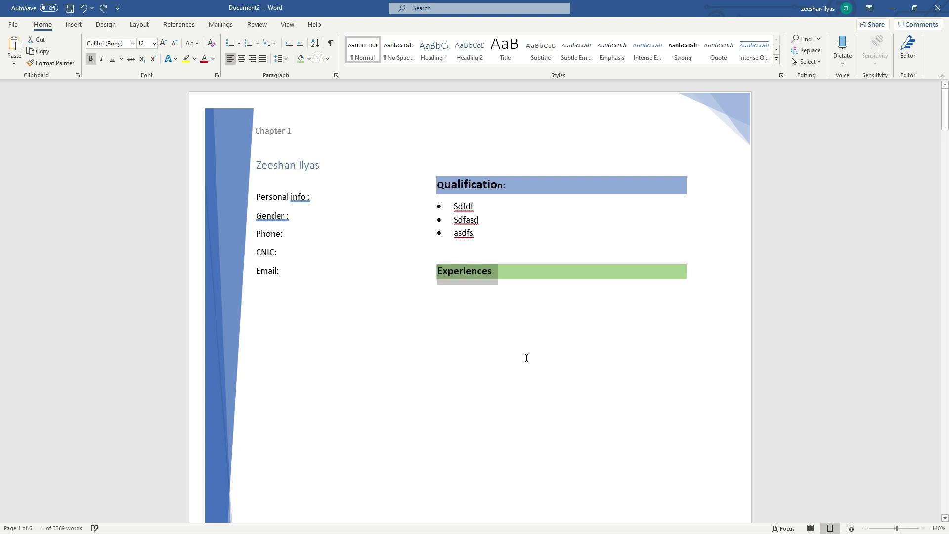
key(ctrl+z)
key(ctrl+z)
key(ctrl+z)
key(ctrl+z)
key(ctrl+z)
key(ctrl+z)
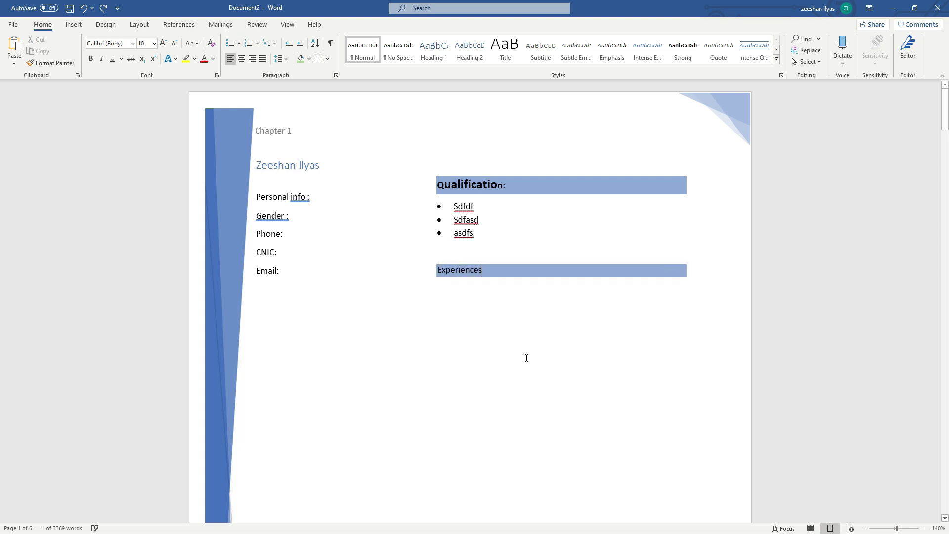
key(ctrl+z)
key(ctrl+z)
key(ctrl+z)
key(ctrl+z)
key(ctrl+z)
key(ctrl+z)
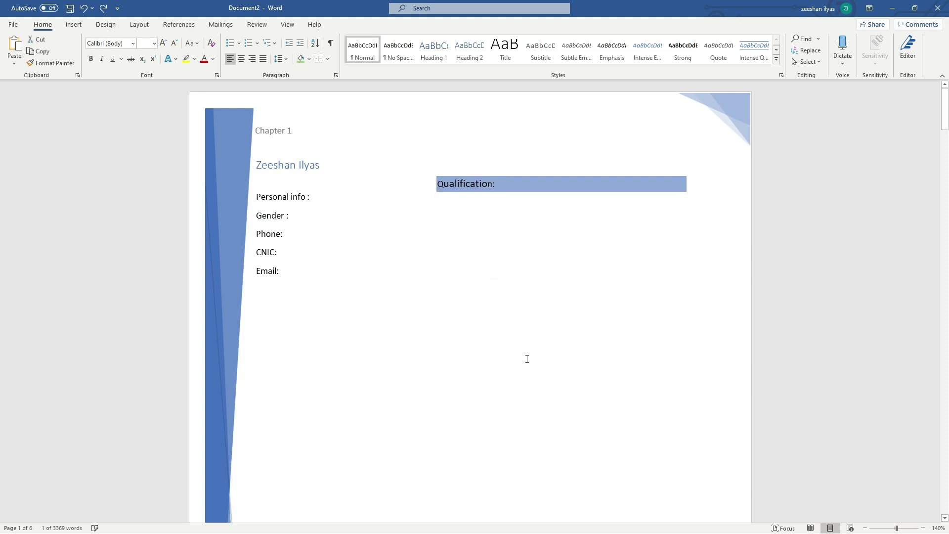
key(ctrl+z)
key(ctrl+z)
key(ctrl+z)
key(ctrl+z)
key(ctrl+z)
key(ctrl+z)
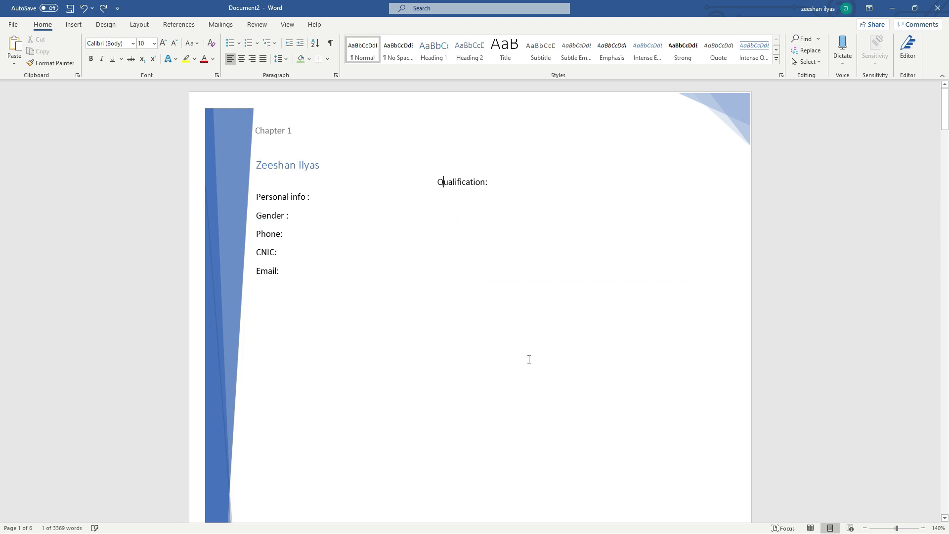
key(ctrl+z)
key(ctrl+z)
key(ctrl+z)
key(ctrl+z)
- Delete the blue sidebar picture and the personal info box
click(251, 105)
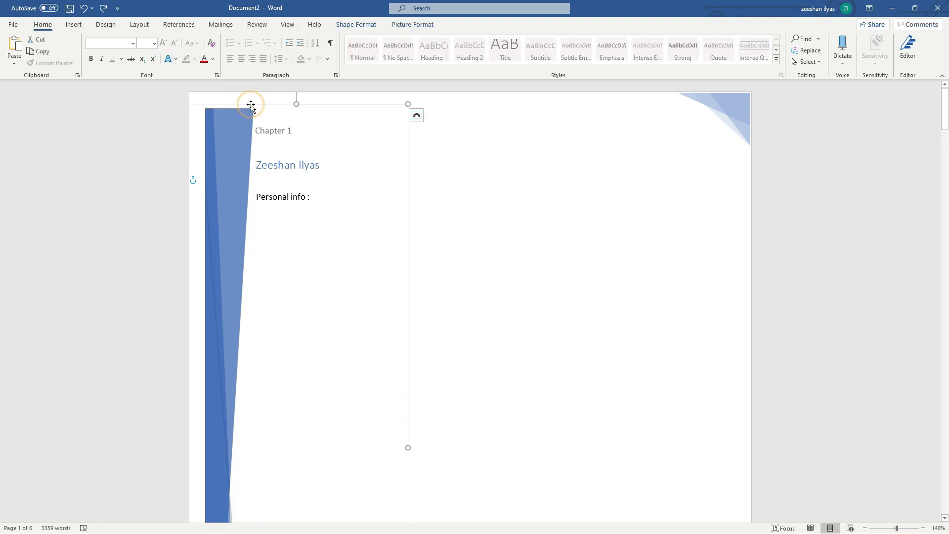
key(Delete)
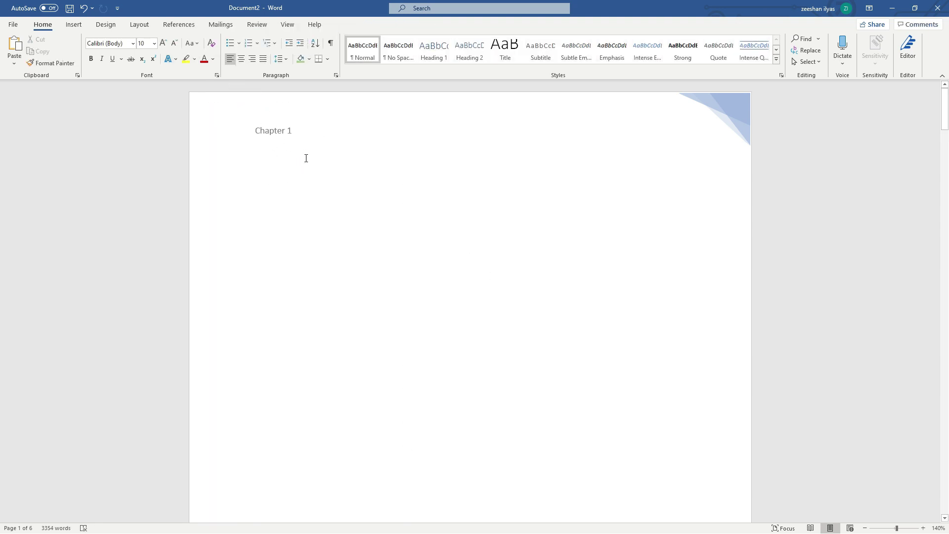
click(74, 24)
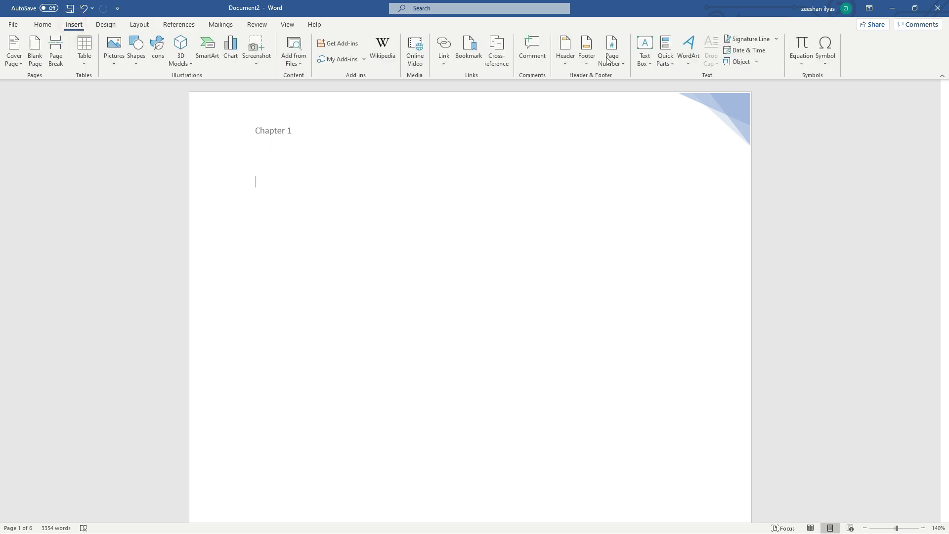
- Insert a Filigree Quote text box and move it up toward mid-page
click(645, 59)
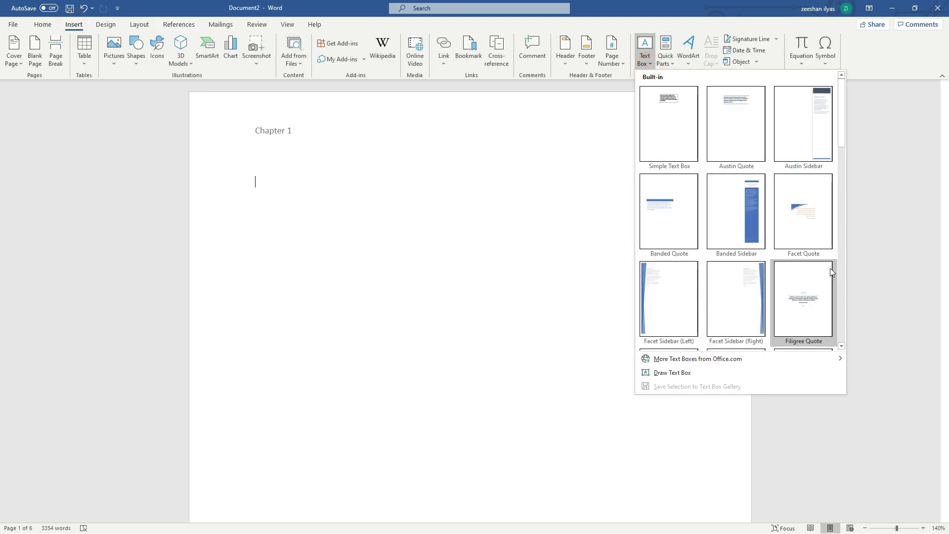
click(815, 292)
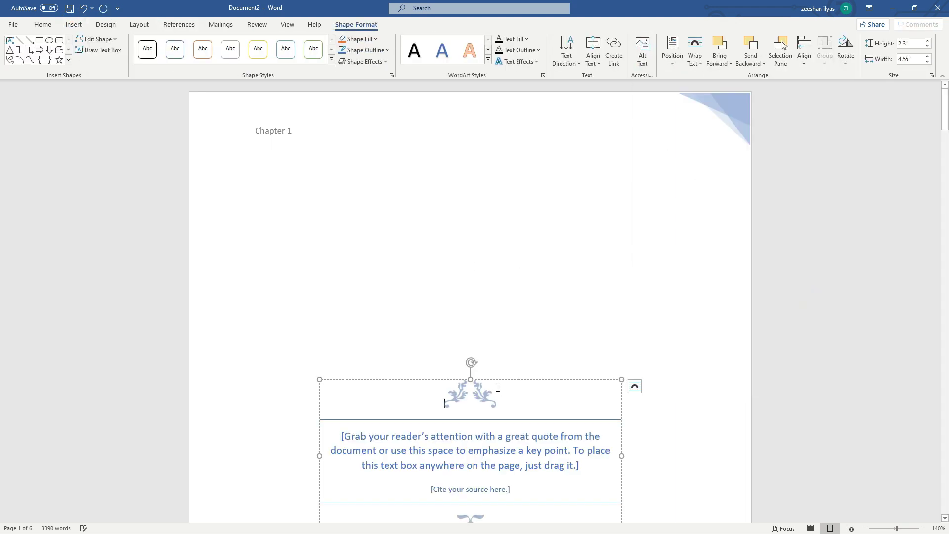
drag(499, 384, 500, 221)
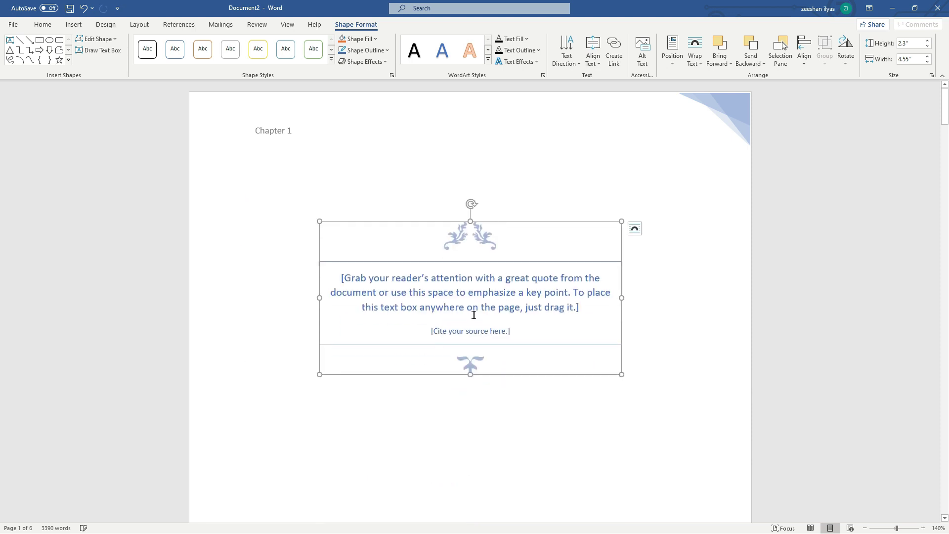
- Drag the bottom filigree ornament out of the quote box and delete it
click(474, 311)
click(470, 363)
drag(470, 364, 462, 382)
click(424, 376)
click(270, 384)
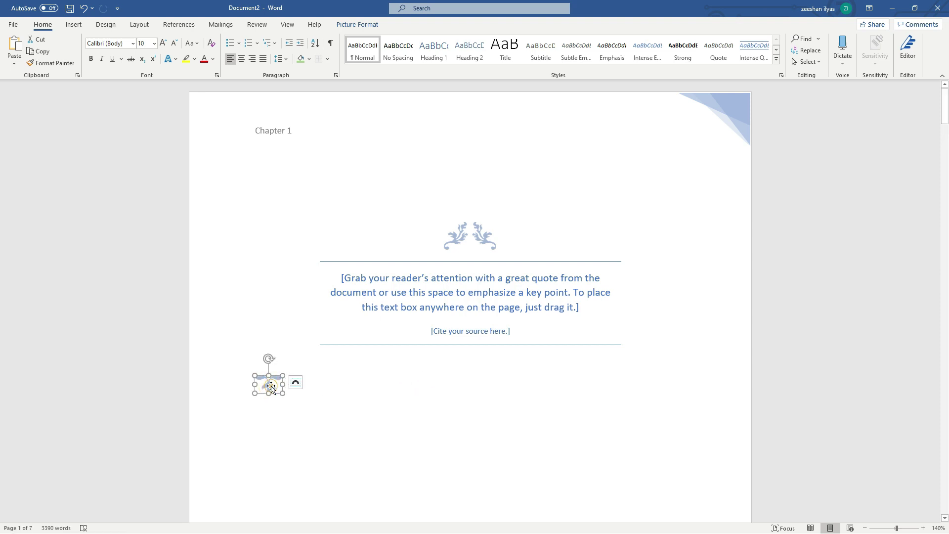
double_click(271, 385)
key(Delete)
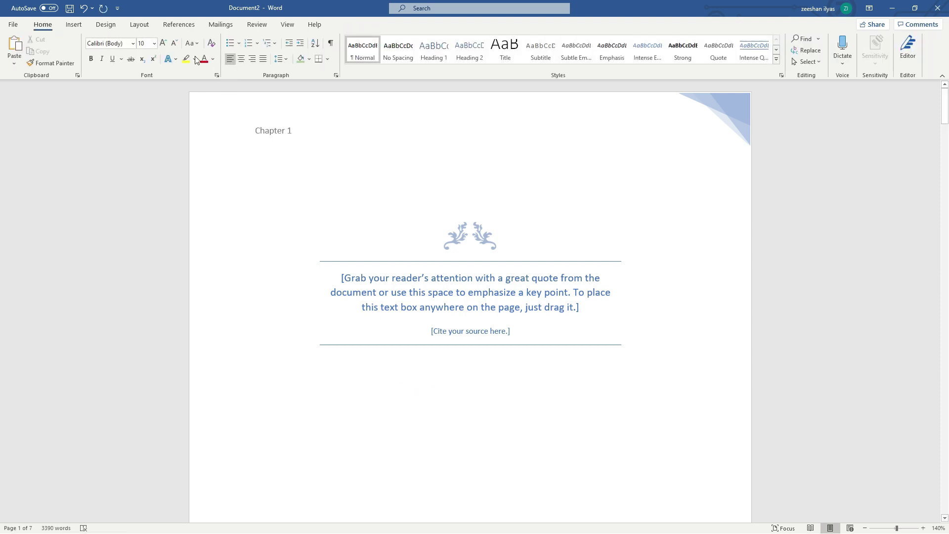
click(72, 28)
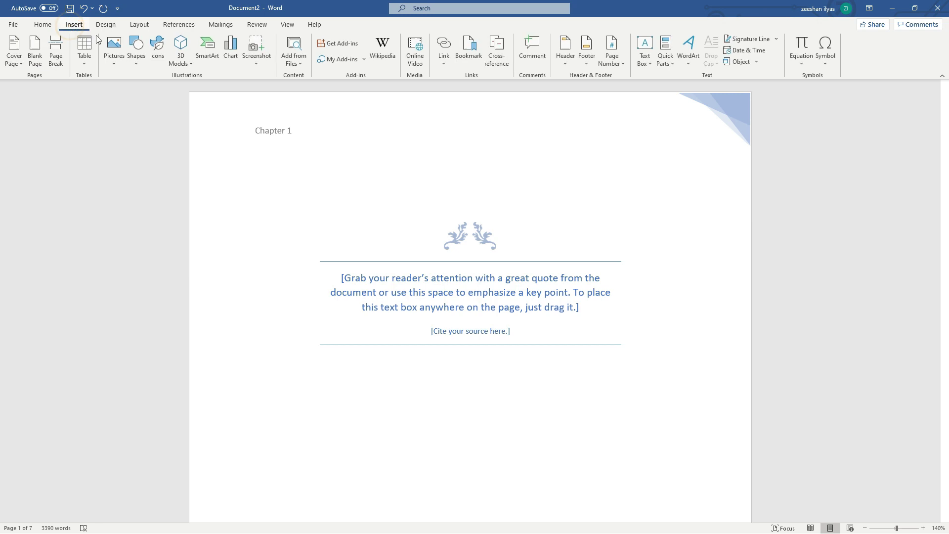
- Draw a ribbon banner below the quote box with no fill and an orange outline
click(135, 65)
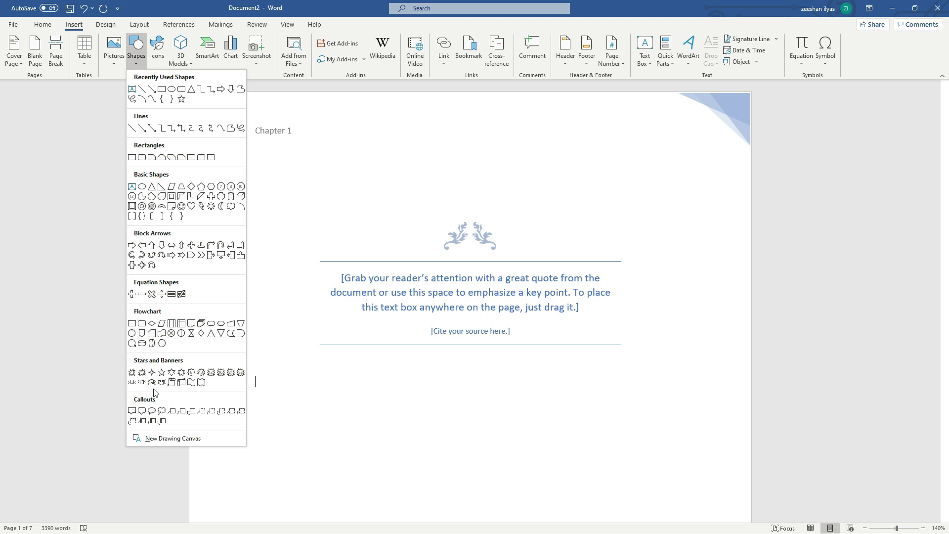
click(132, 382)
drag(438, 364, 478, 364)
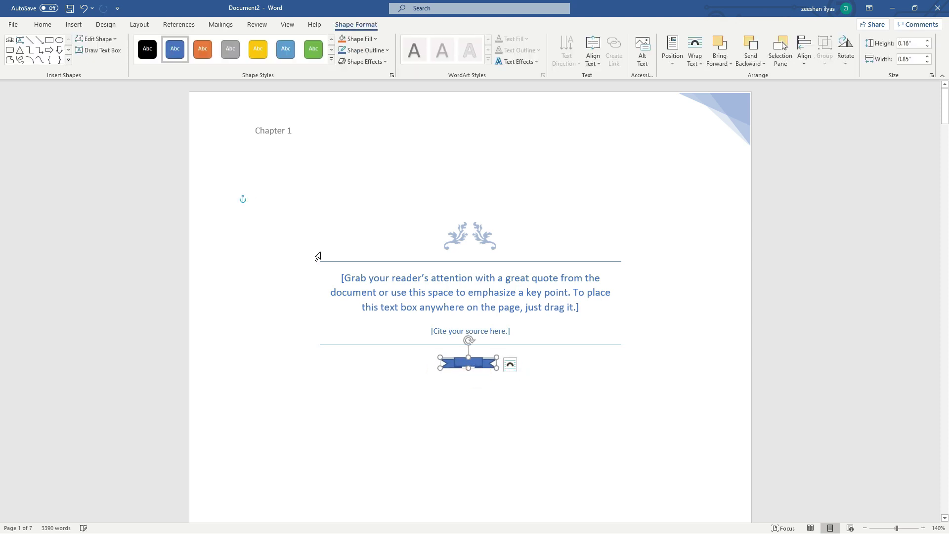
click(378, 39)
click(364, 145)
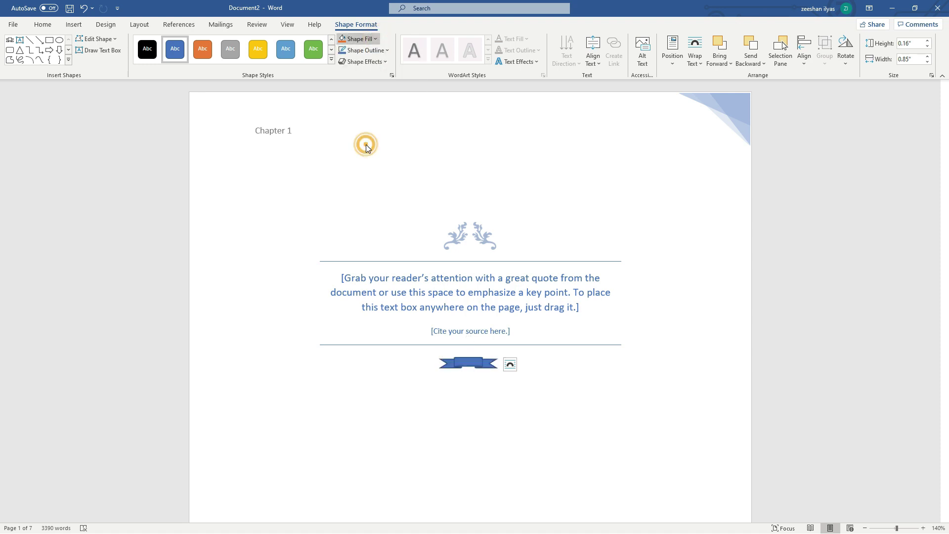
click(380, 54)
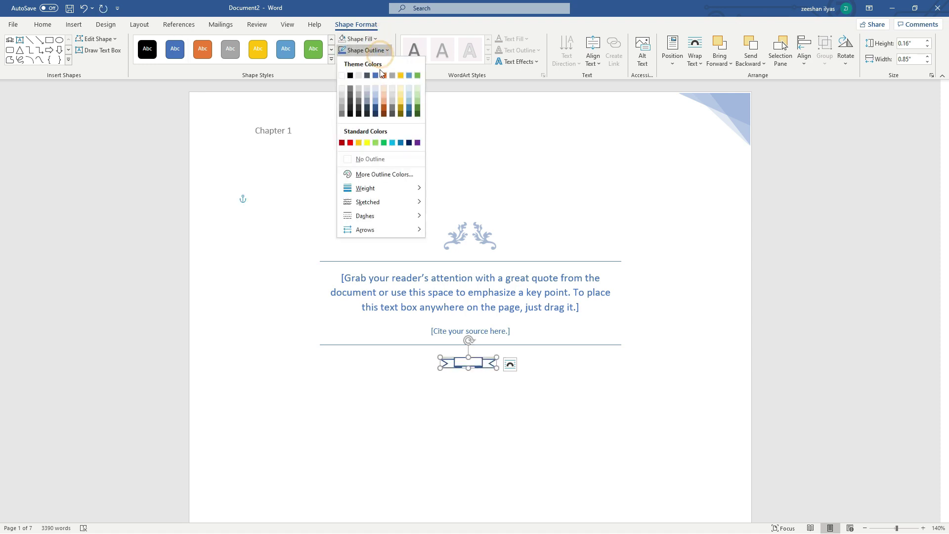
click(386, 113)
click(661, 339)
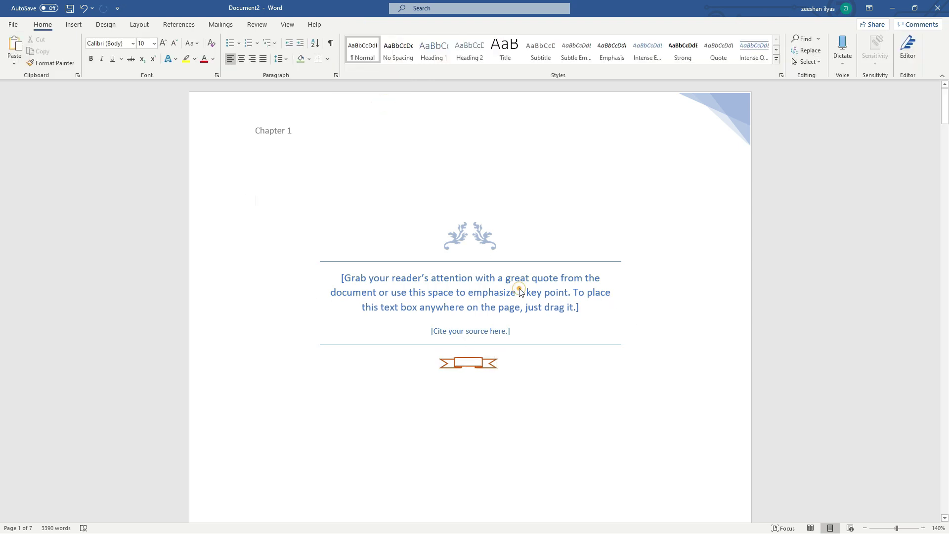
- Delete the quote text box and the banner shape
click(578, 292)
click(492, 222)
key(Delete)
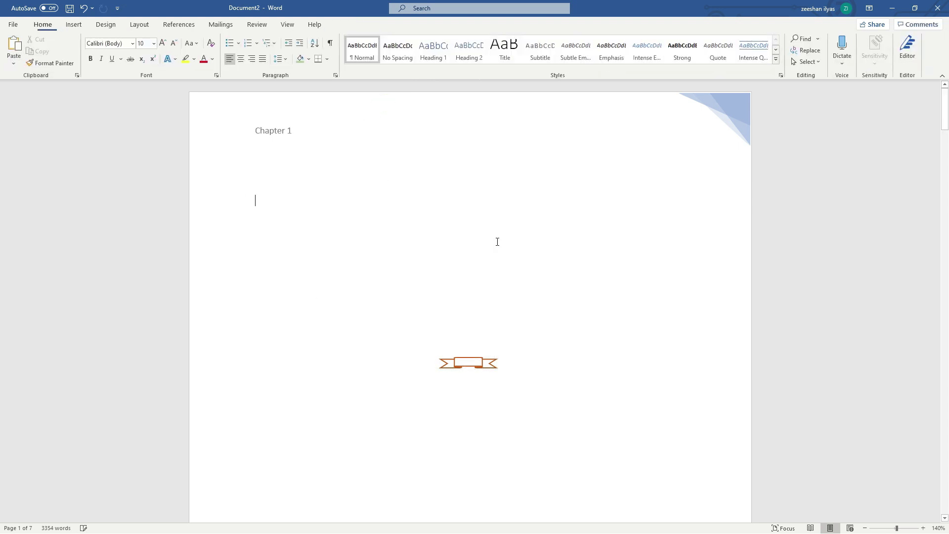
click(470, 363)
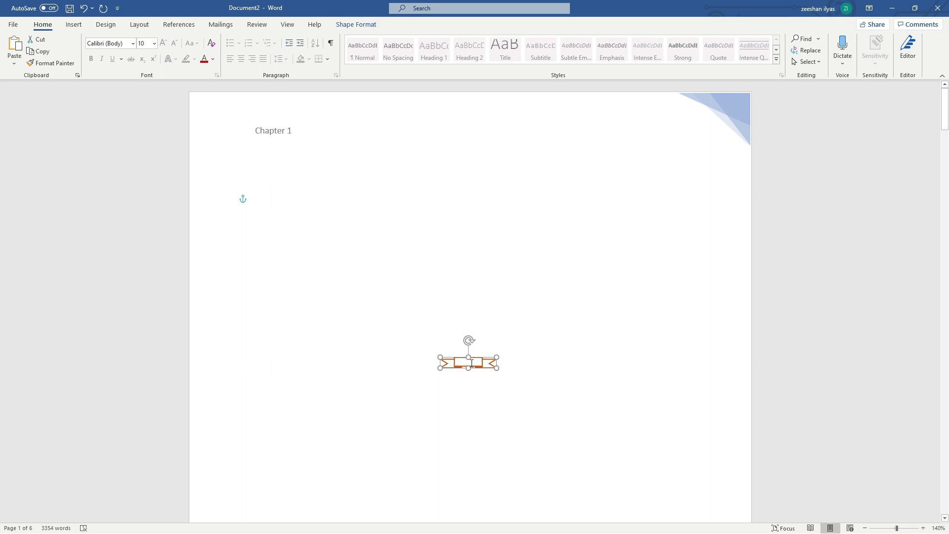
key(Delete)
click(74, 24)
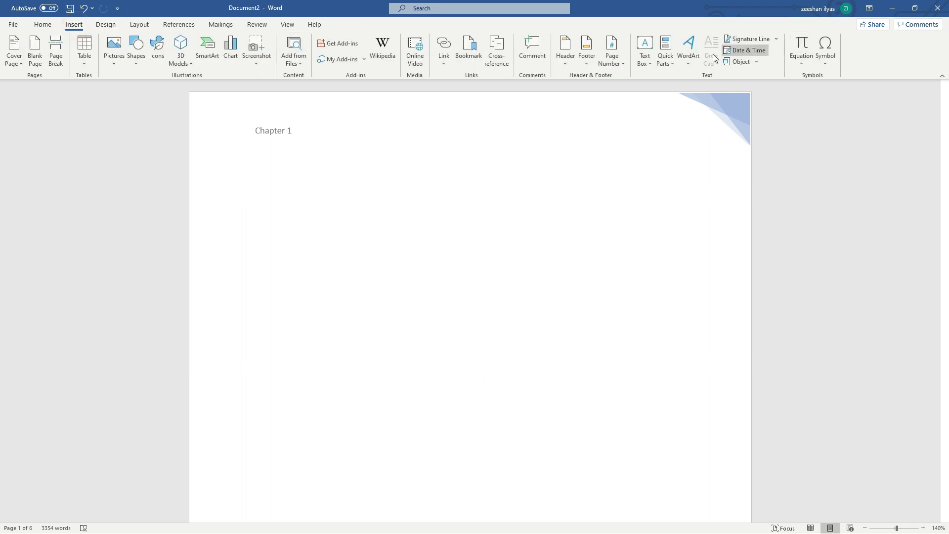
click(688, 69)
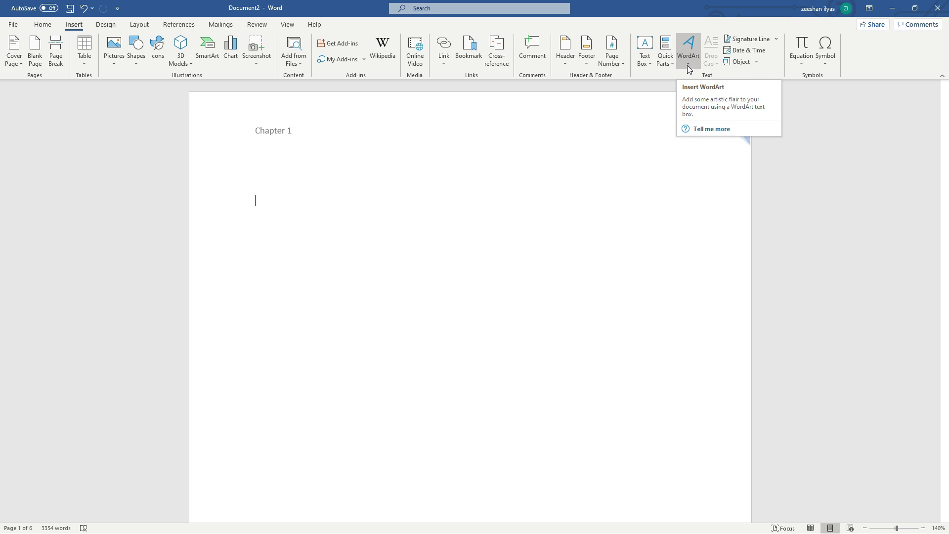
click(688, 66)
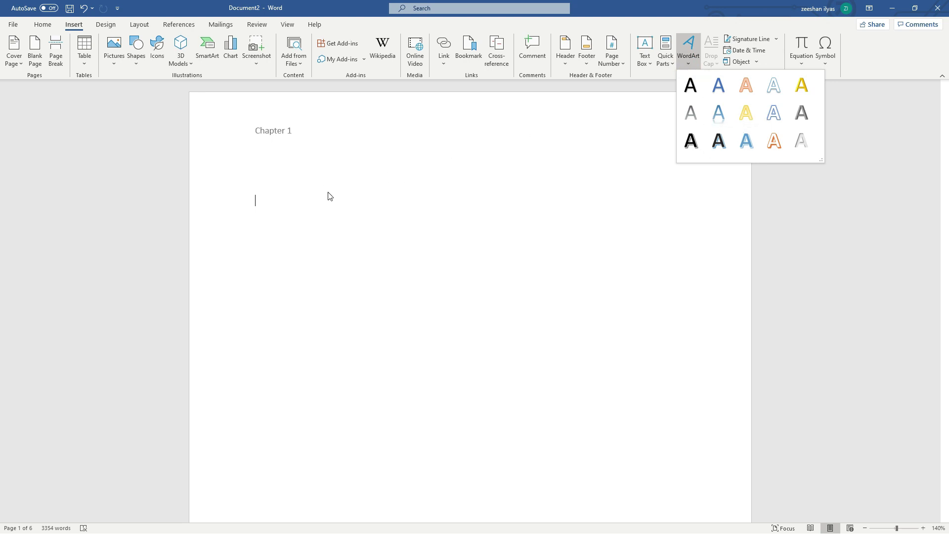
click(52, 28)
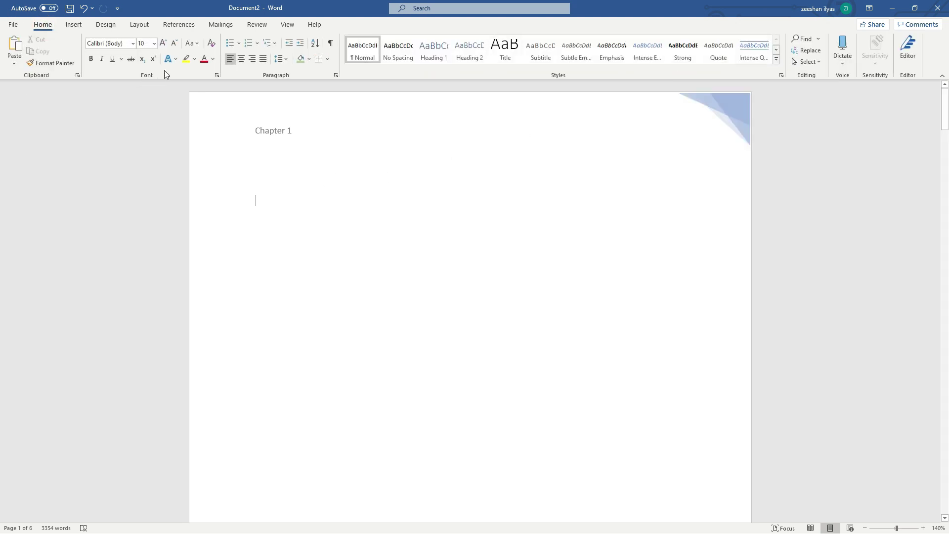
click(177, 60)
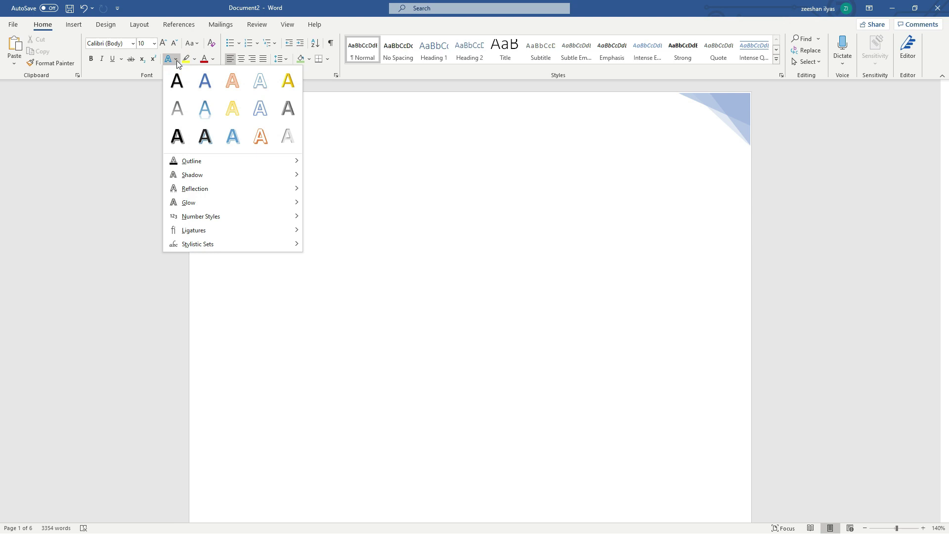
click(78, 27)
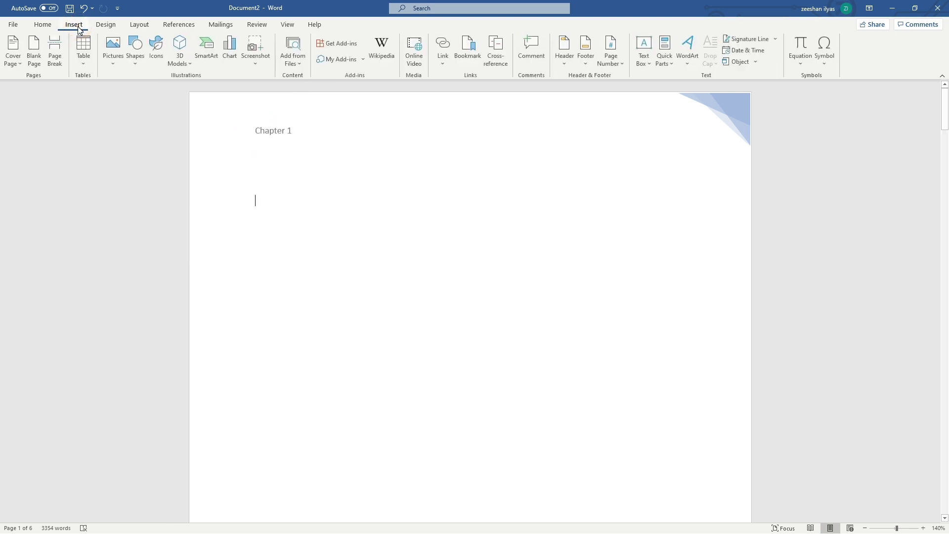
click(692, 64)
click(309, 182)
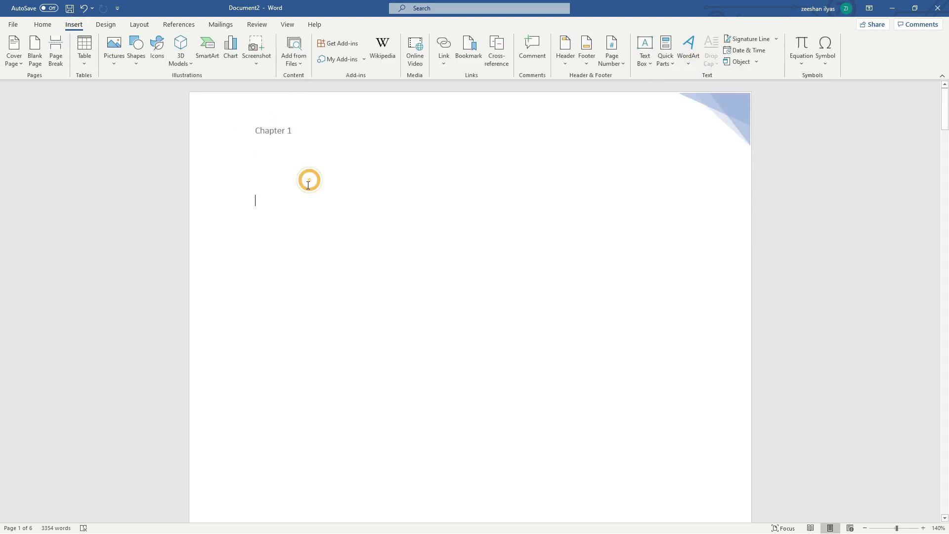
text(A)
- Type a name below Chapter 1, convert it to yellow WordArt, and drag it toward centre
key(BackSpace)
text(Zee)
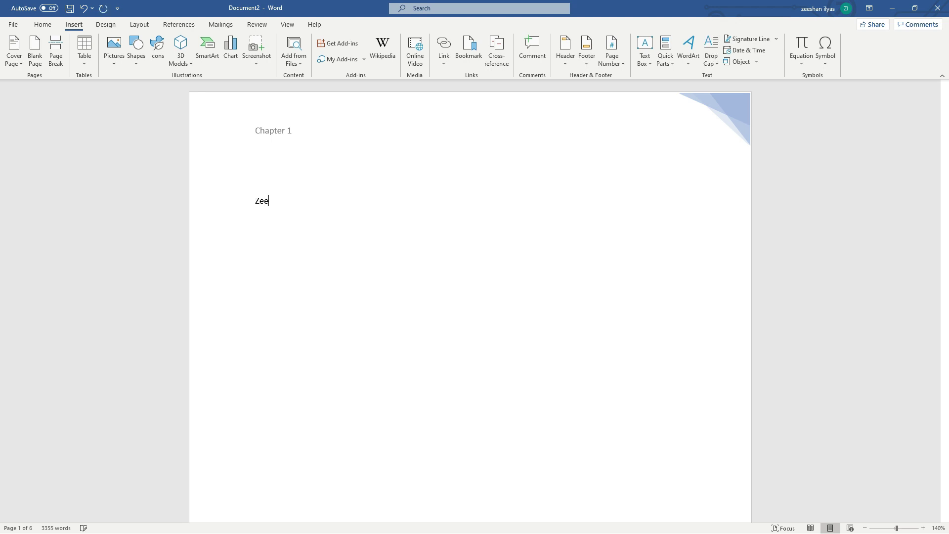
text(shan ilyas)
drag(253, 201, 317, 205)
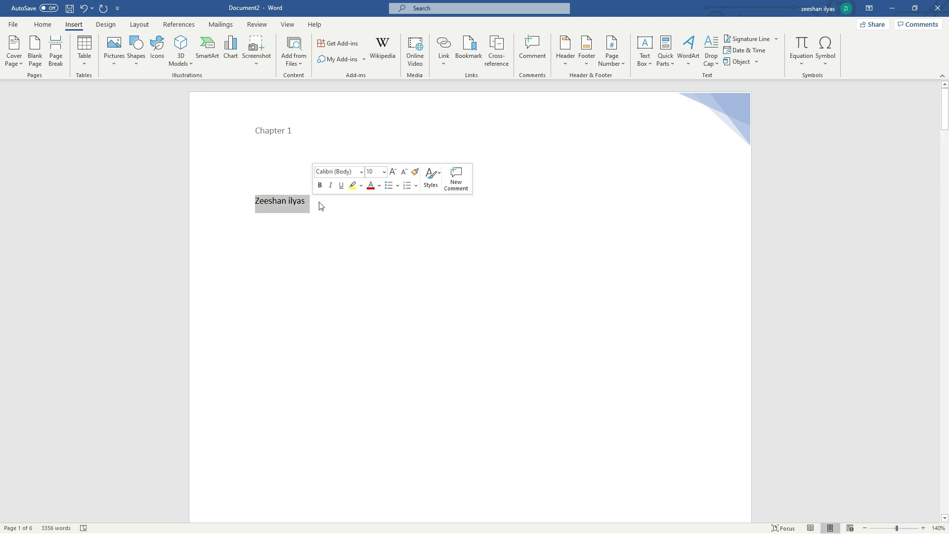
click(688, 49)
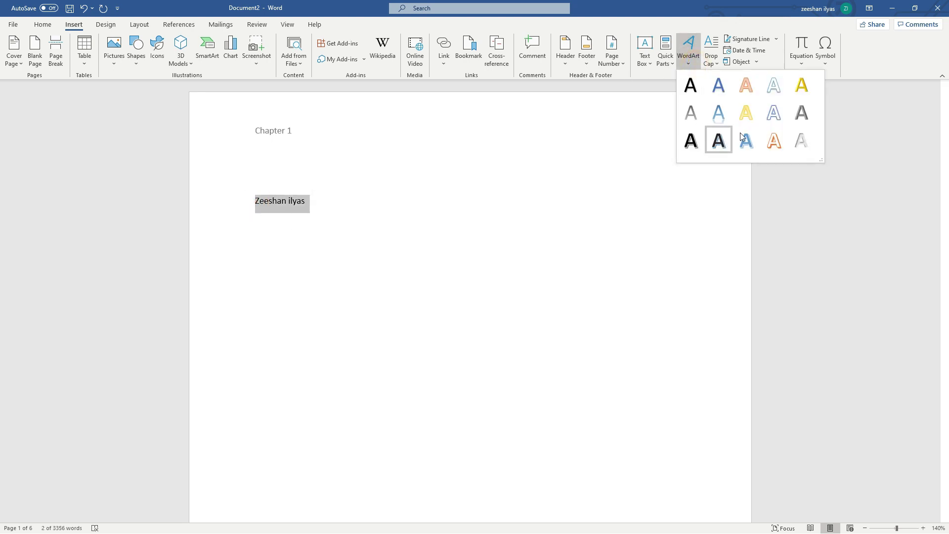
click(808, 88)
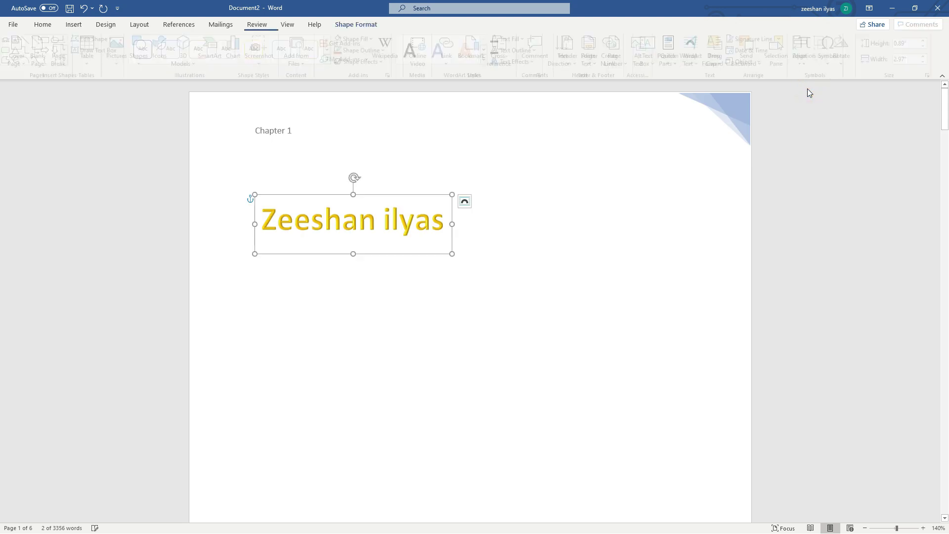
drag(417, 194, 533, 194)
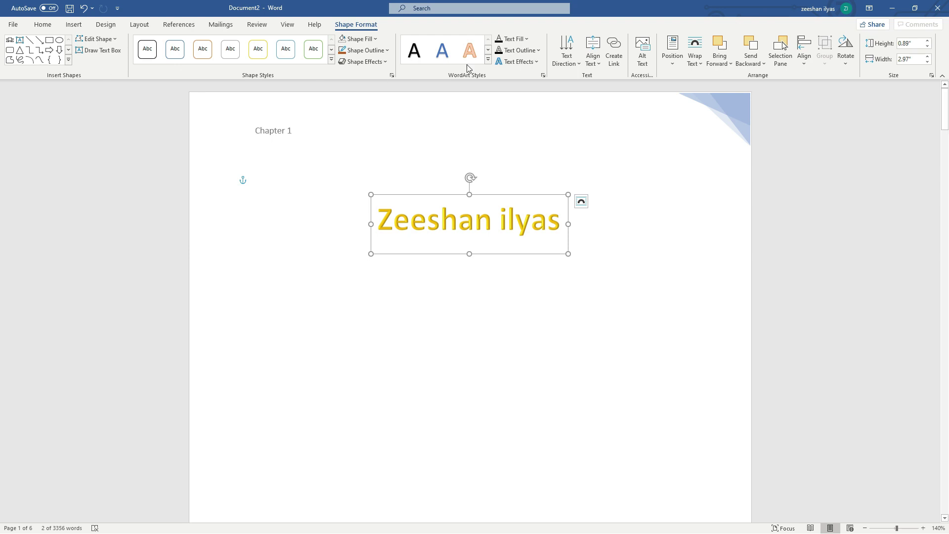
click(487, 59)
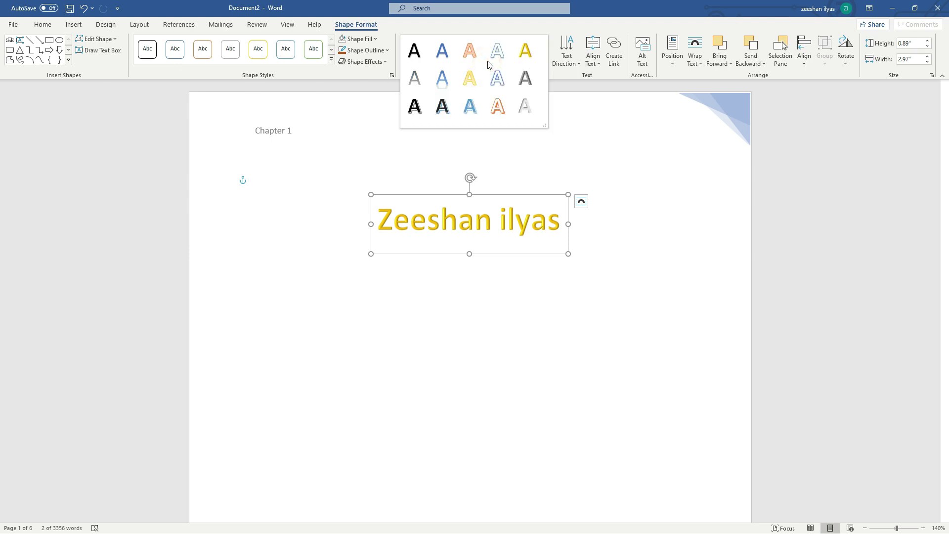
- Give the name WordArt the grey style and a green 6 pt outline
click(523, 112)
click(387, 51)
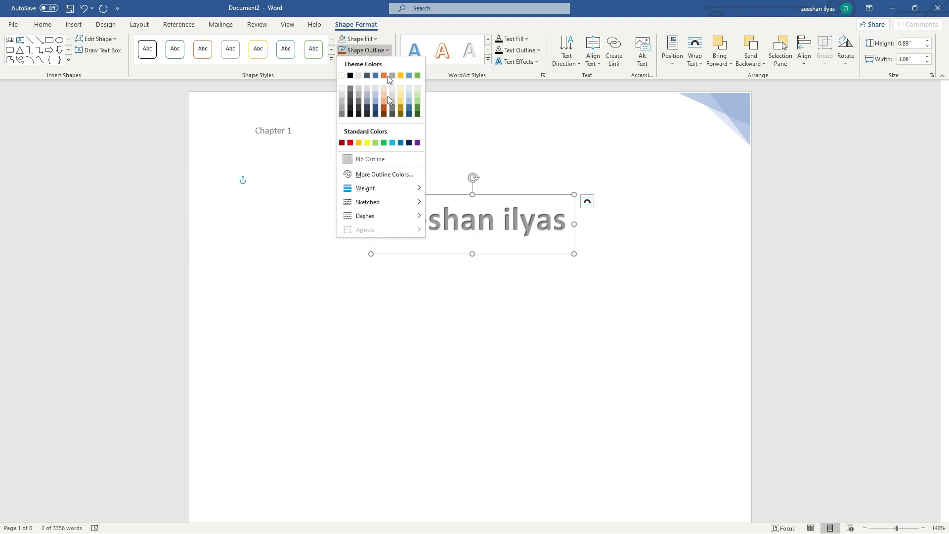
click(416, 109)
click(506, 289)
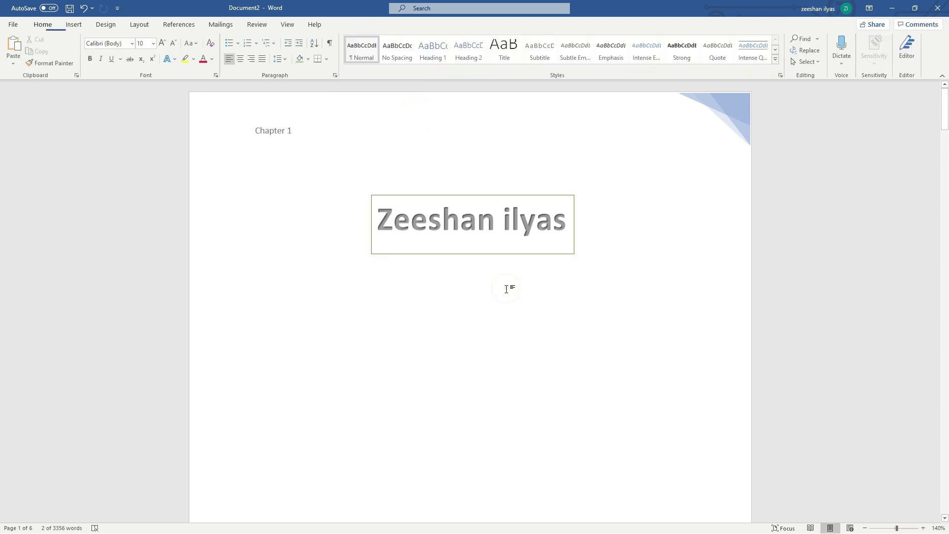
click(503, 195)
click(379, 52)
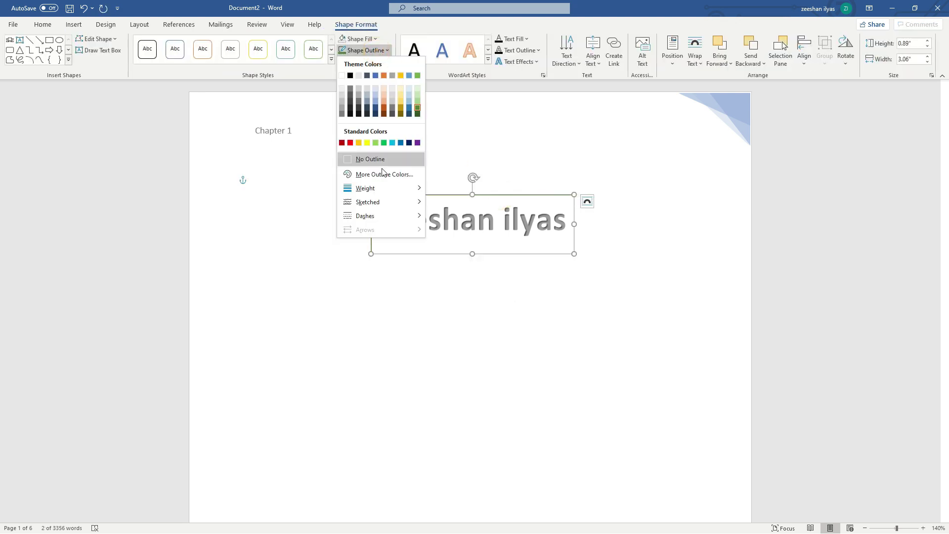
mouse_move(396, 188)
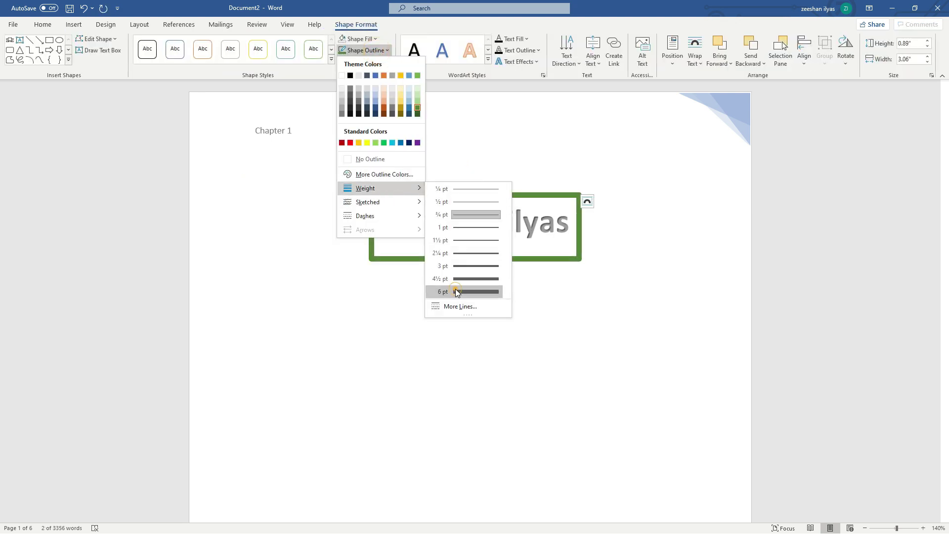
click(455, 291)
click(483, 283)
- Fill the WordArt box light green, reposition it, then delete it
click(480, 234)
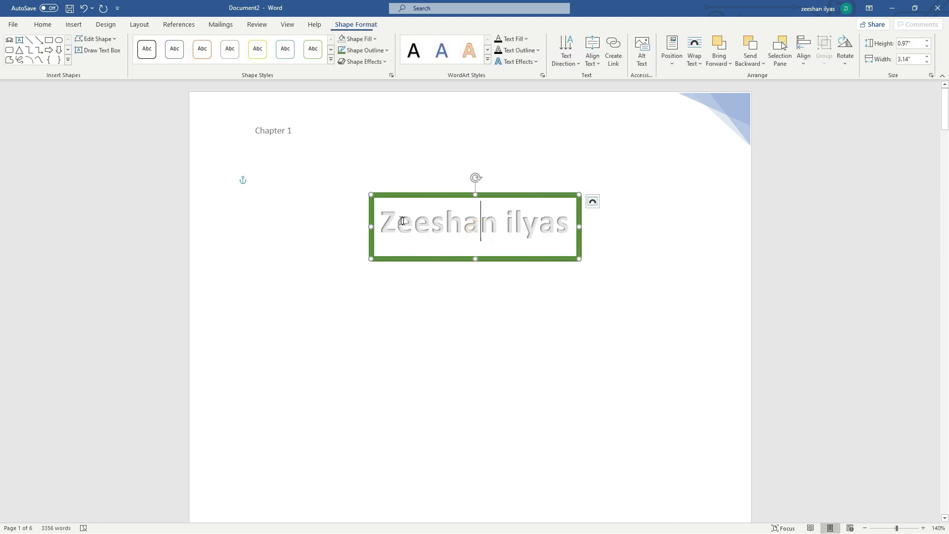
drag(380, 220, 575, 227)
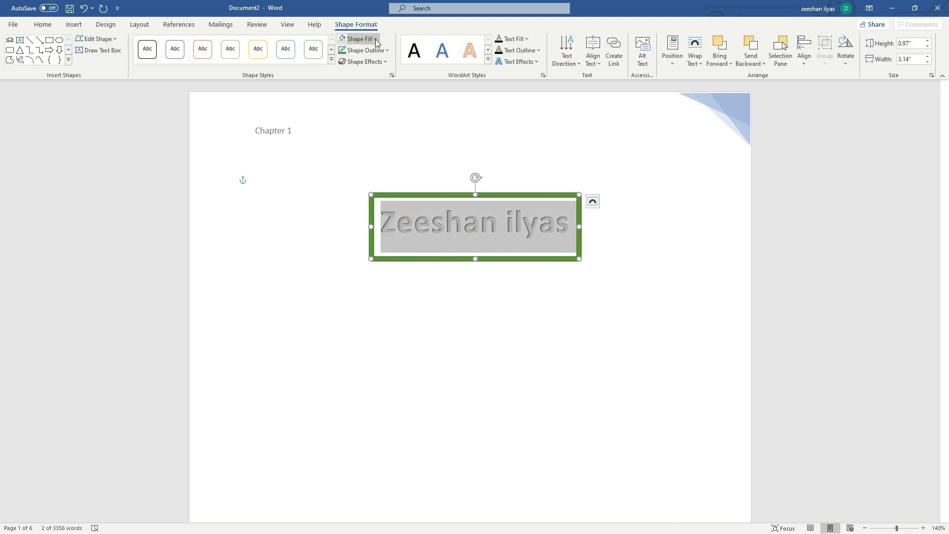
click(375, 40)
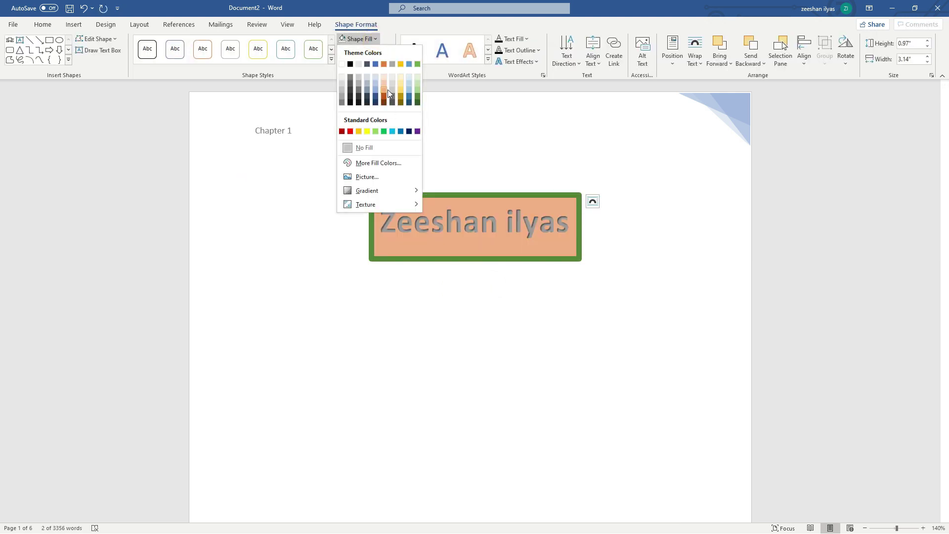
click(415, 94)
click(511, 348)
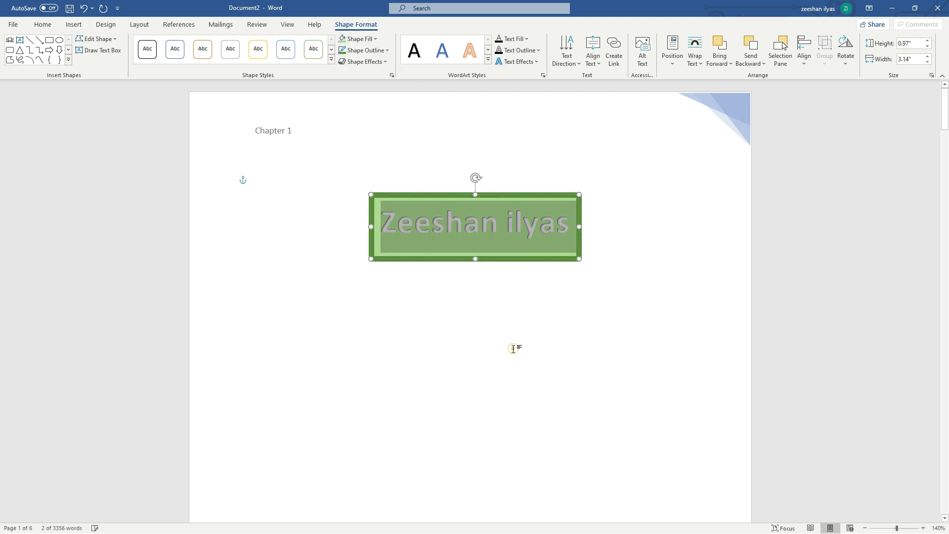
drag(515, 197, 561, 194)
click(504, 247)
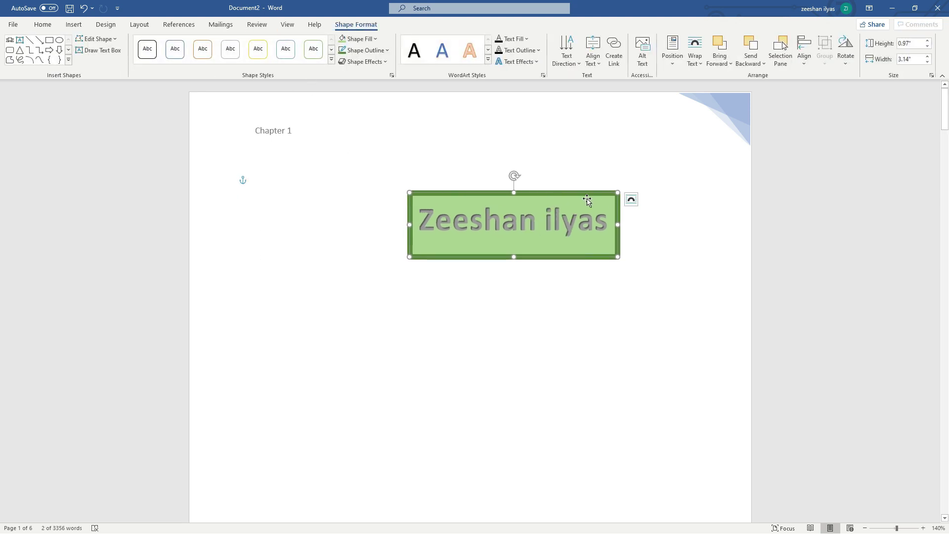
key(Delete)
click(74, 24)
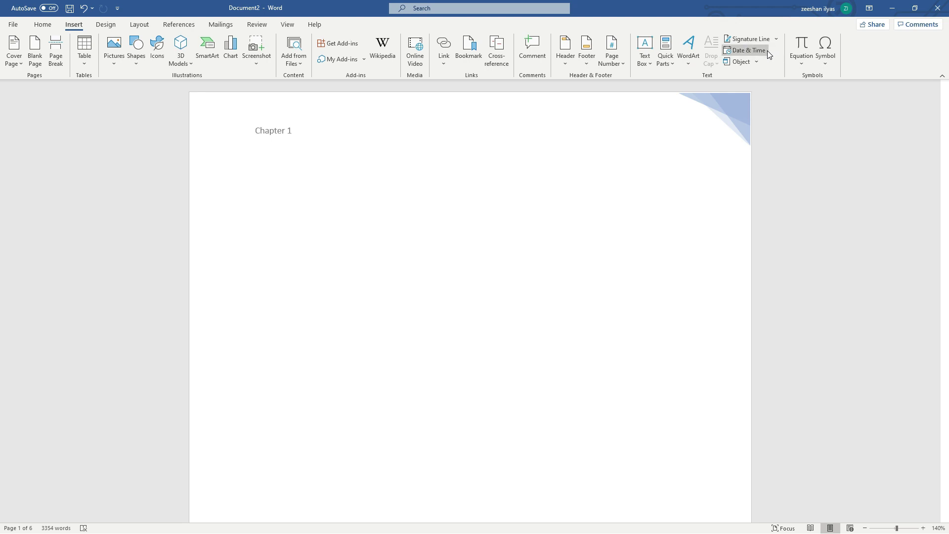
click(754, 51)
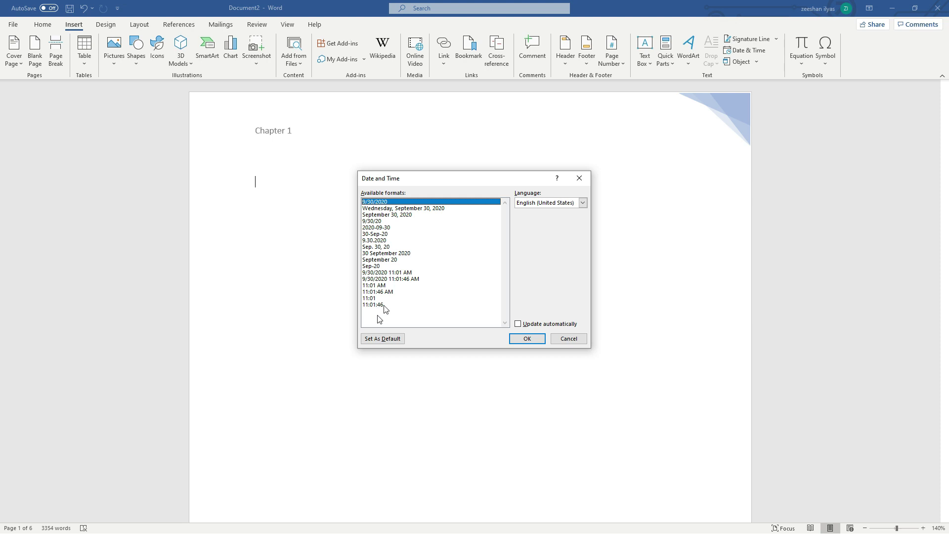
click(396, 209)
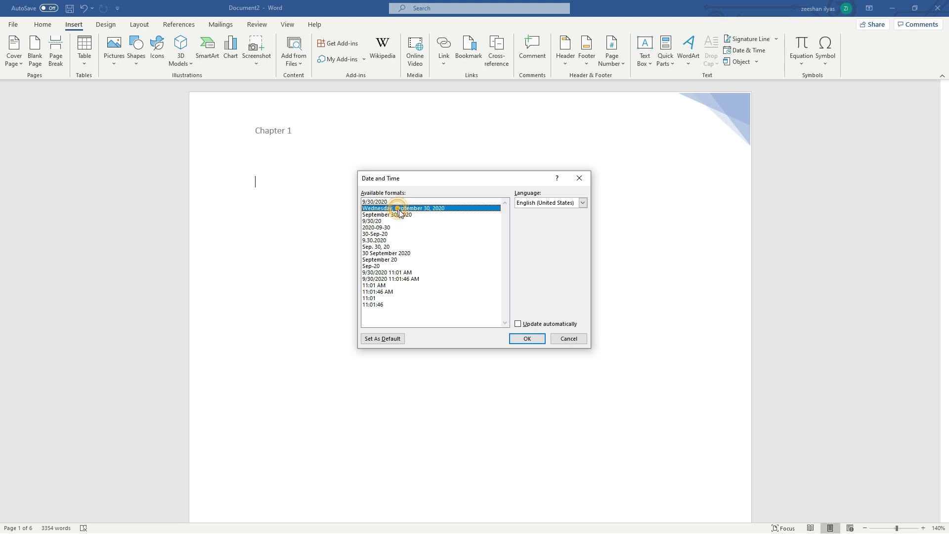
click(528, 340)
drag(383, 188, 207, 191)
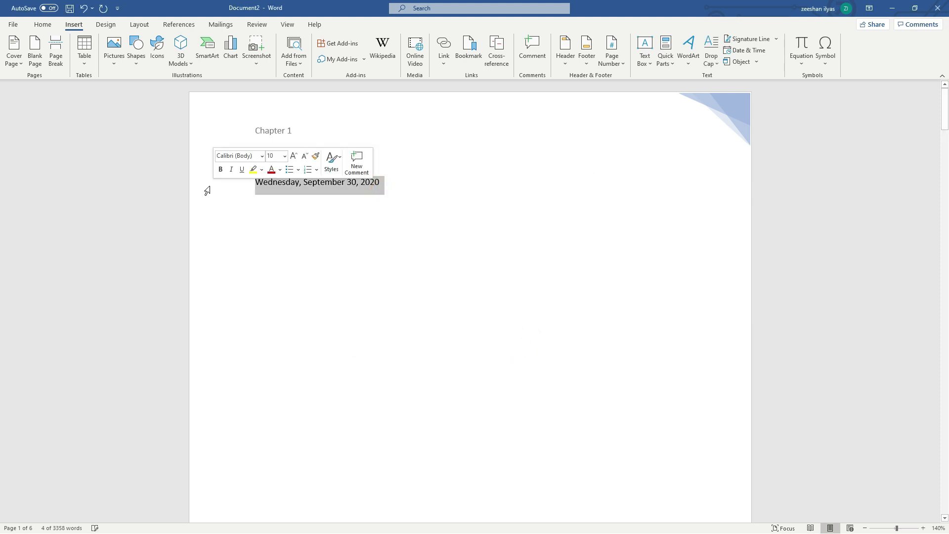
key(Delete)
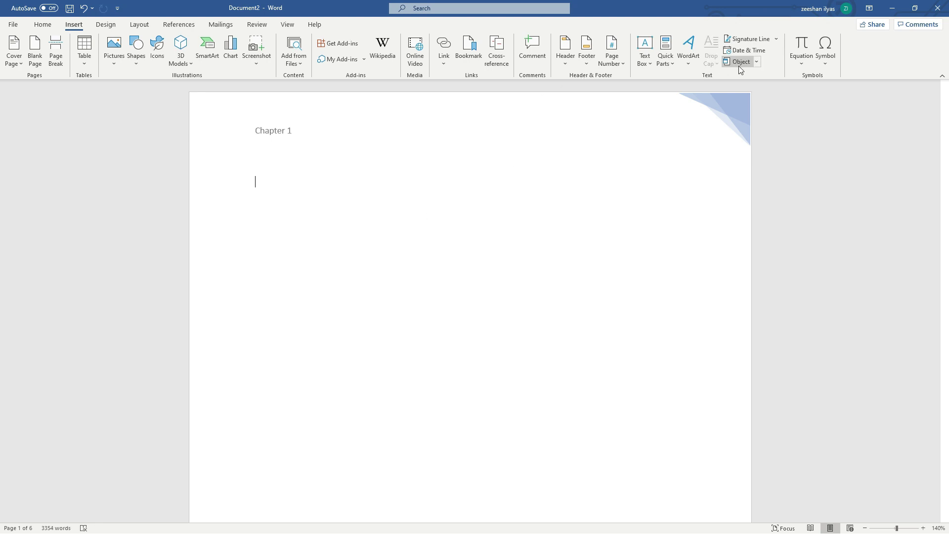
- Insert a signature line below Chapter 1, going through the signer and title fields
click(751, 40)
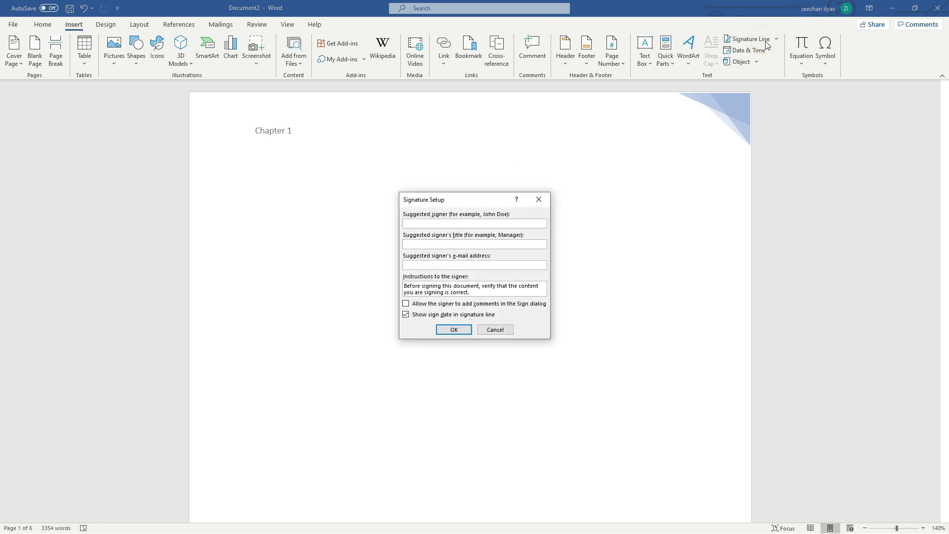
click(439, 222)
click(476, 245)
click(467, 222)
click(442, 241)
click(429, 224)
click(450, 333)
- Dismiss the save-format warning and delete the signature line block
click(316, 273)
click(271, 250)
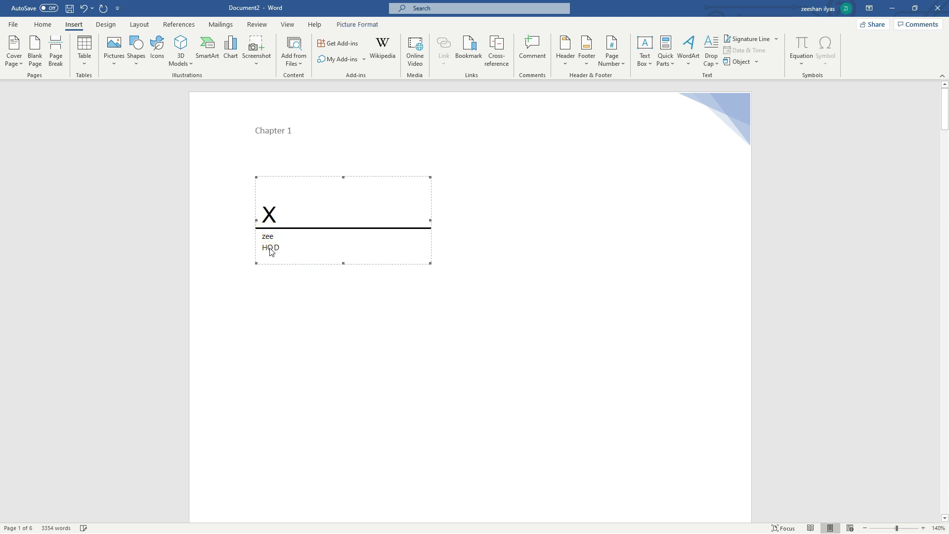
click(282, 205)
click(274, 215)
double_click(271, 215)
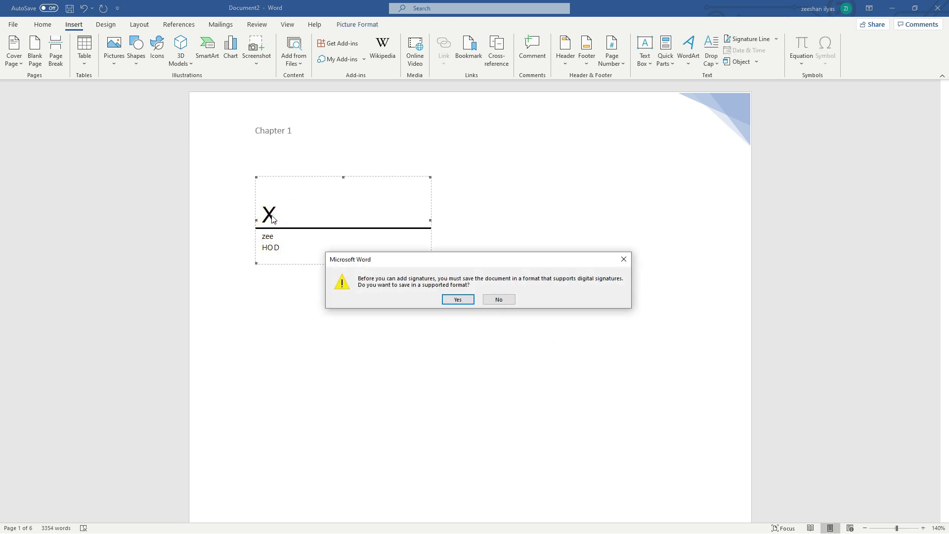
click(624, 258)
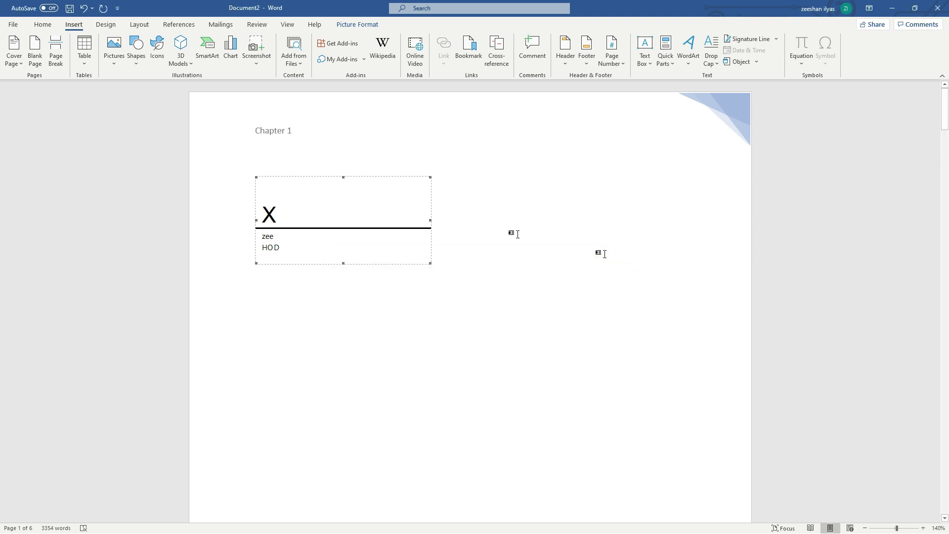
click(392, 176)
click(267, 220)
click(257, 177)
key(Delete)
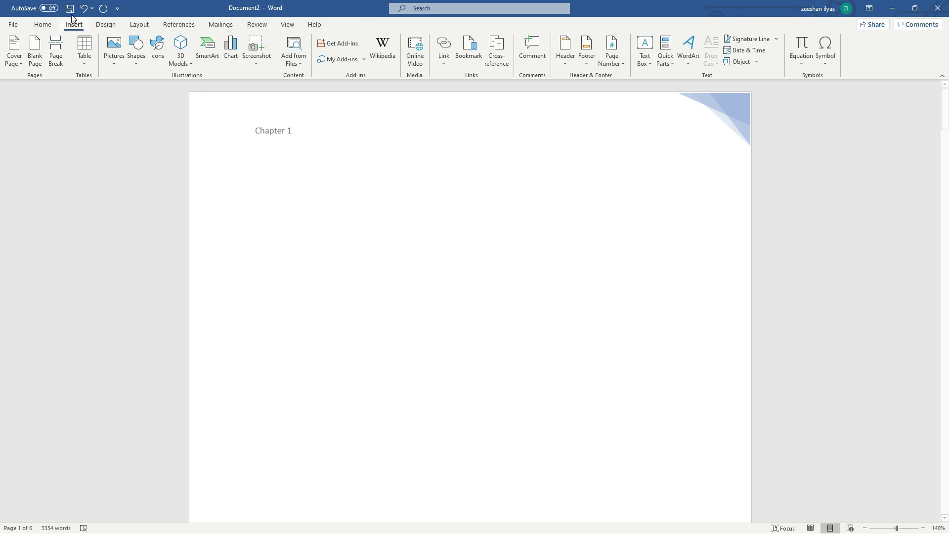
click(135, 64)
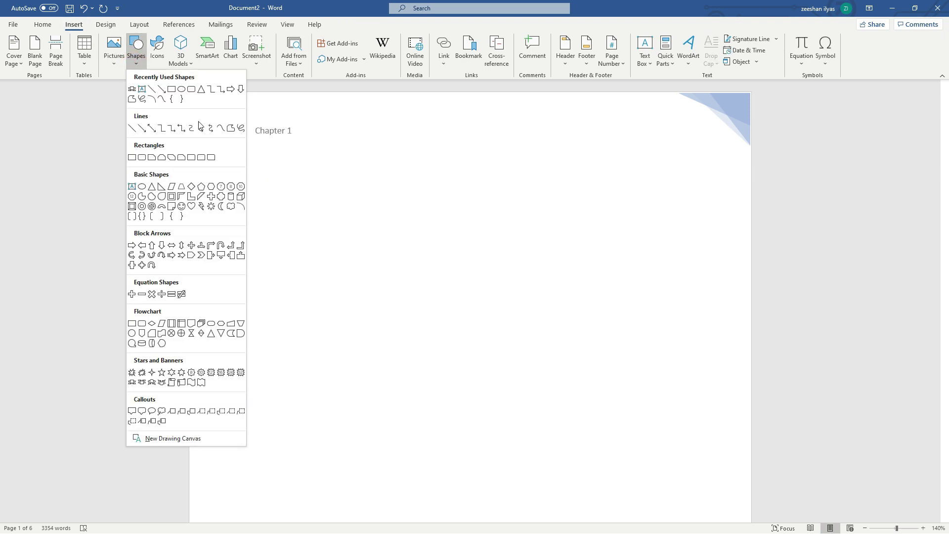
click(158, 91)
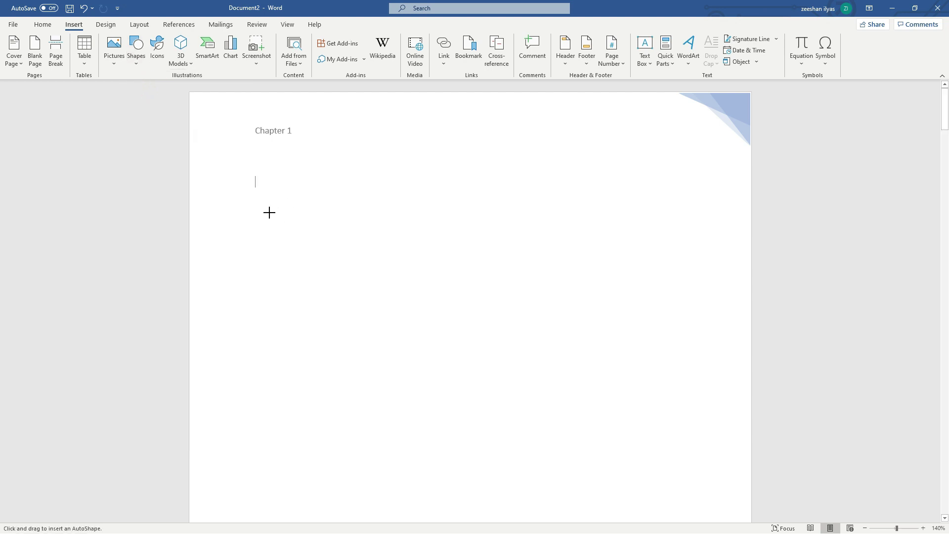
drag(269, 212, 382, 212)
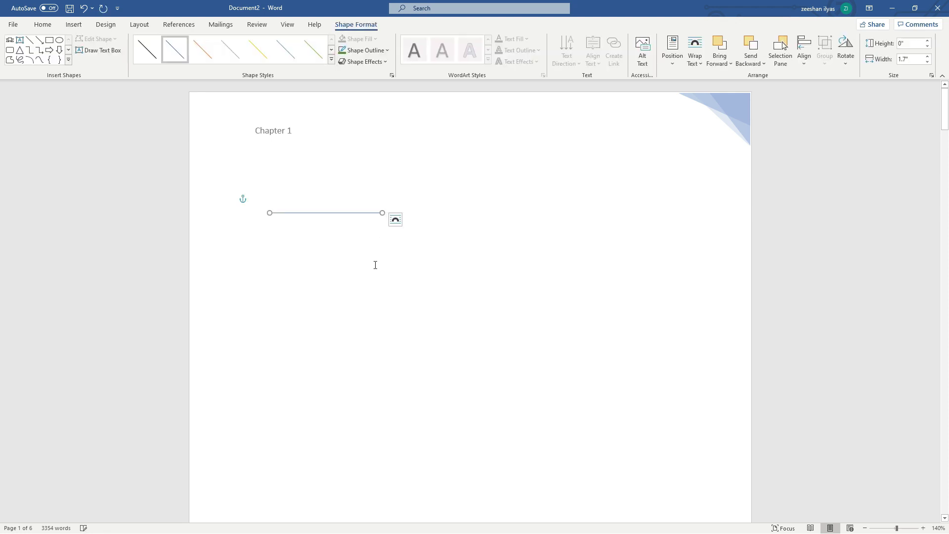
click(286, 218)
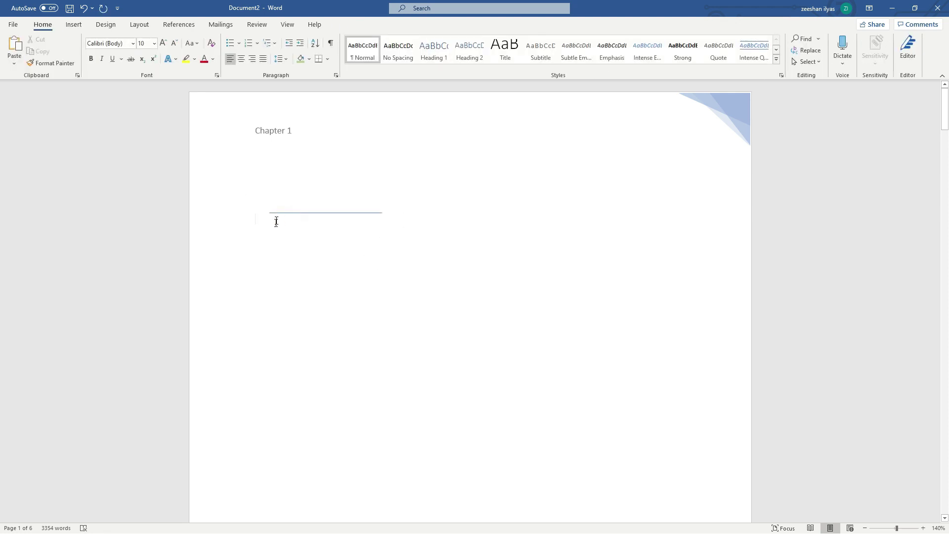
key(BackSpace)
key(BackSpace)
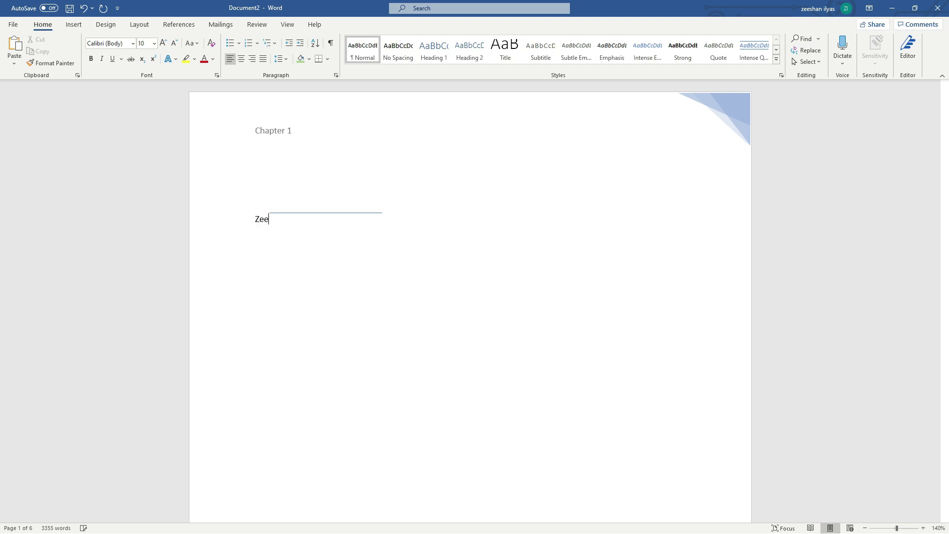
click(303, 211)
drag(303, 212, 246, 212)
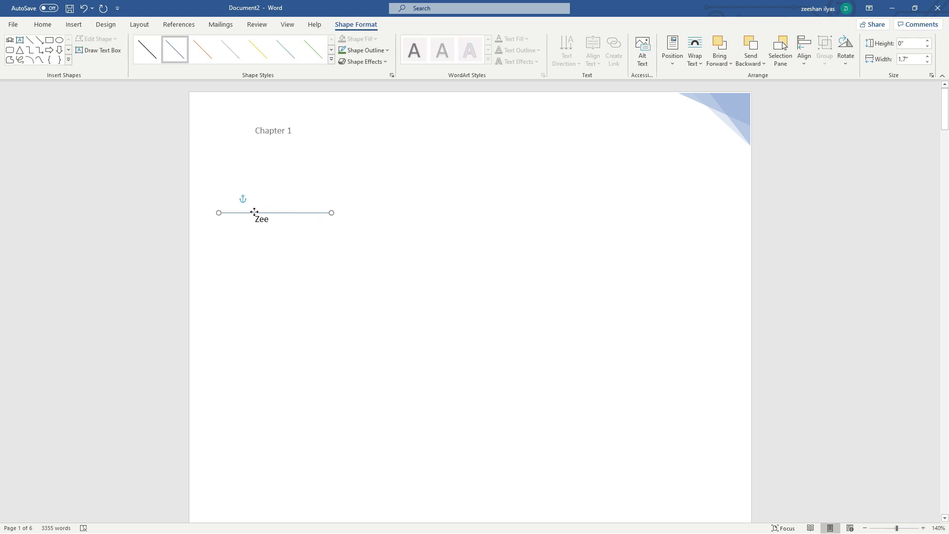
click(297, 235)
click(288, 211)
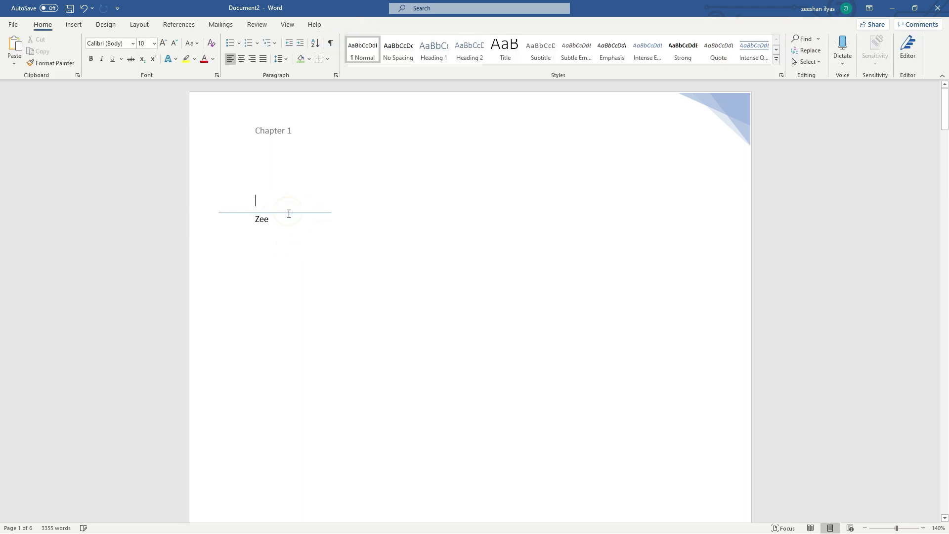
key(ctrl+z)
key(ctrl+z)
key(ctrl+z)
key(ctrl+z)
click(74, 25)
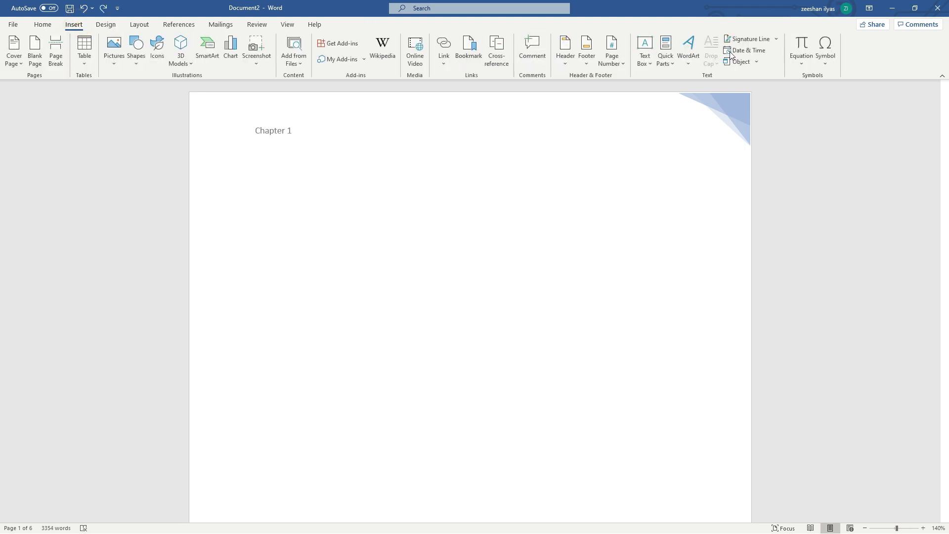
- Show the built-in equation gallery via the Object and Equation dropdowns
click(758, 62)
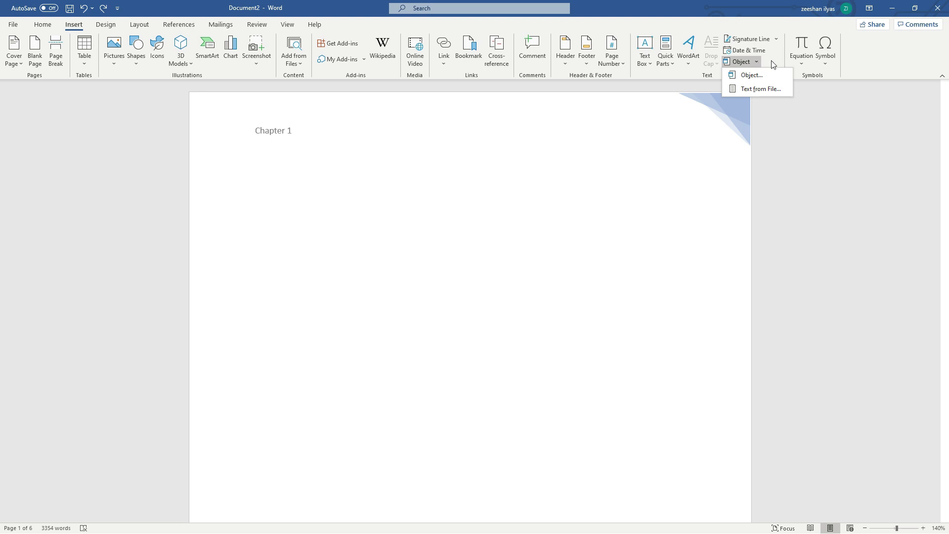
click(802, 61)
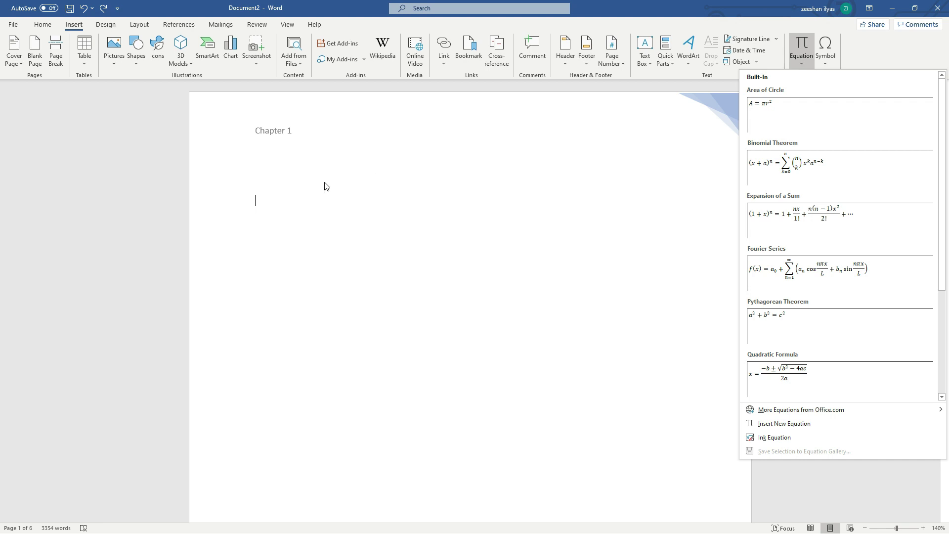
- Left-align and then delete the empty equation, and type 'Q:1 sol' at the line start
click(278, 200)
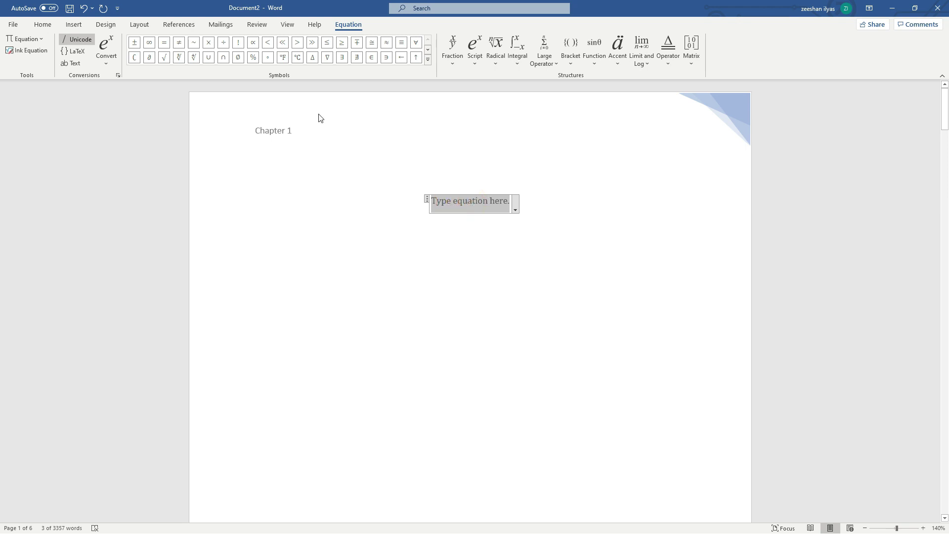
click(42, 24)
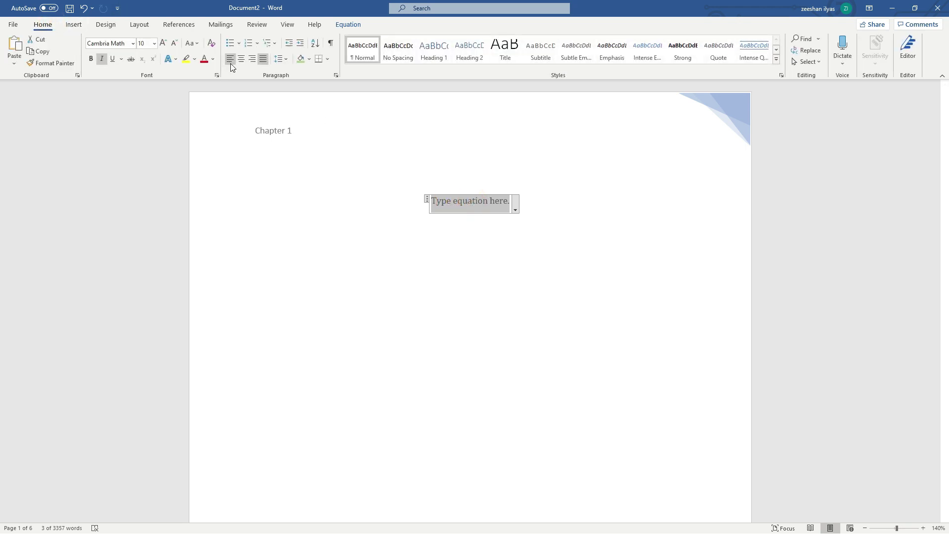
click(230, 59)
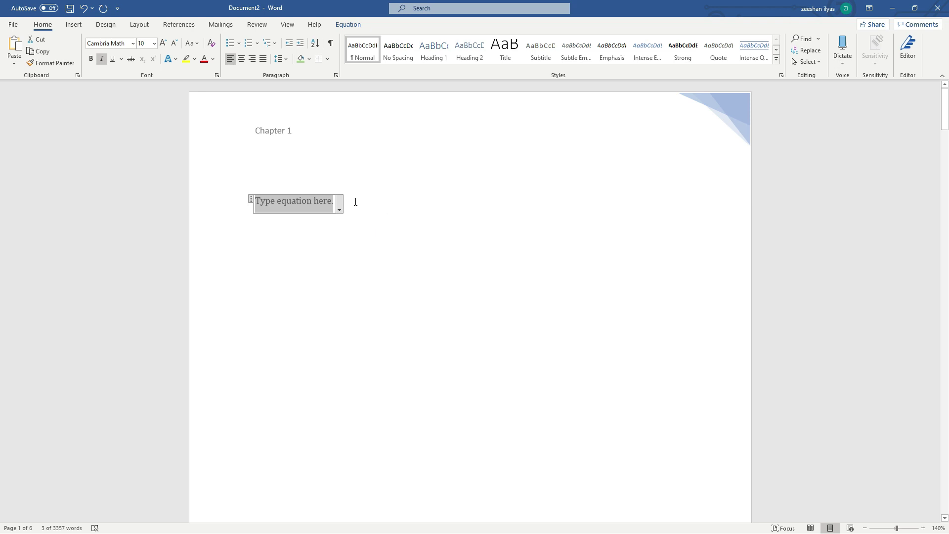
key(Delete)
text(Q:1  )
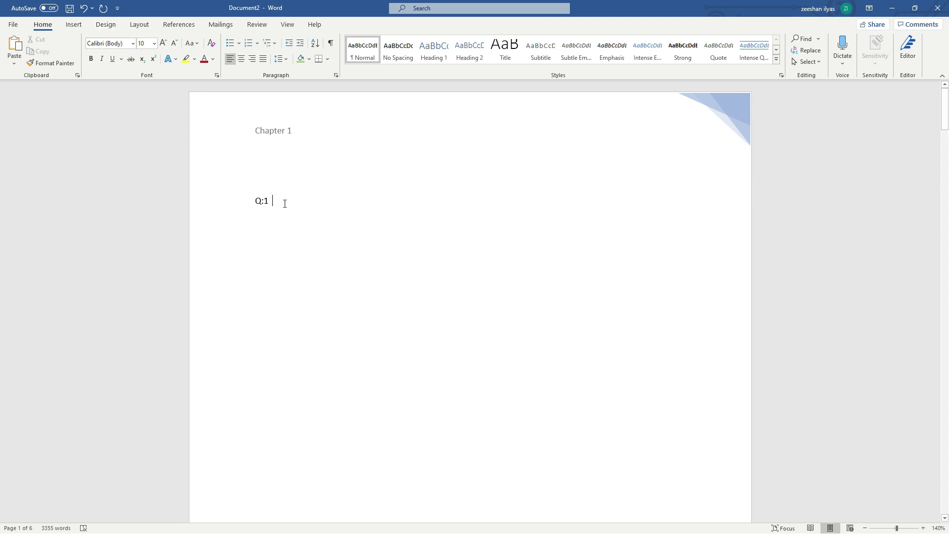
text(solve th)
- Insert a new equation after the question text and enter x²
key(alt+equal)
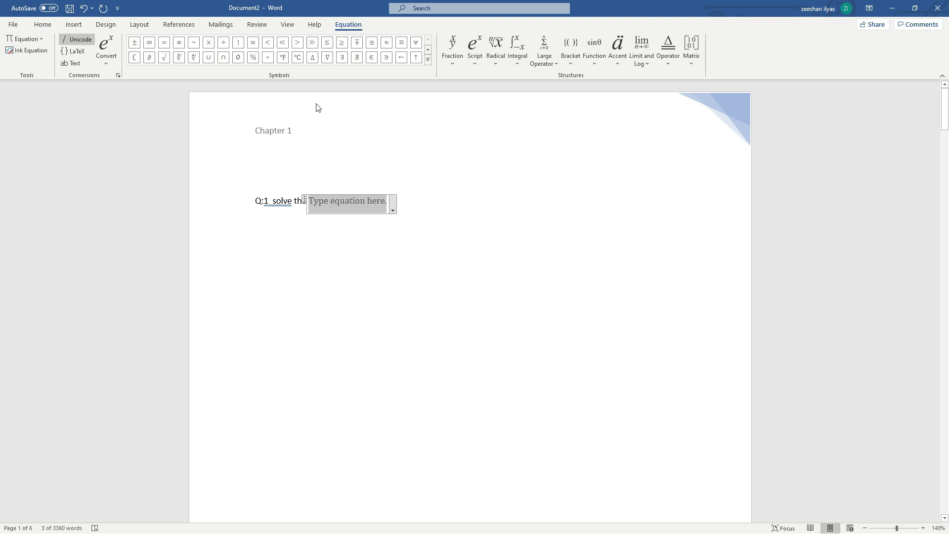
click(476, 66)
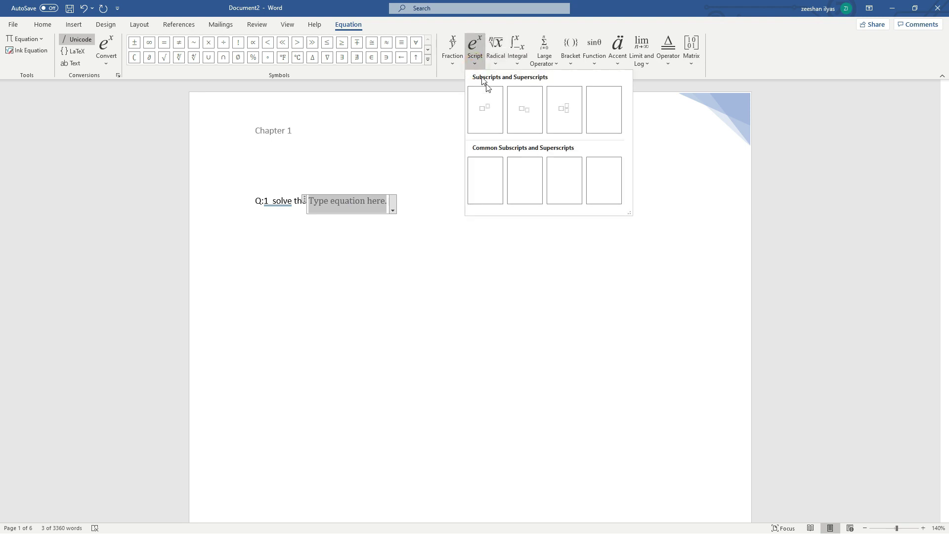
click(484, 114)
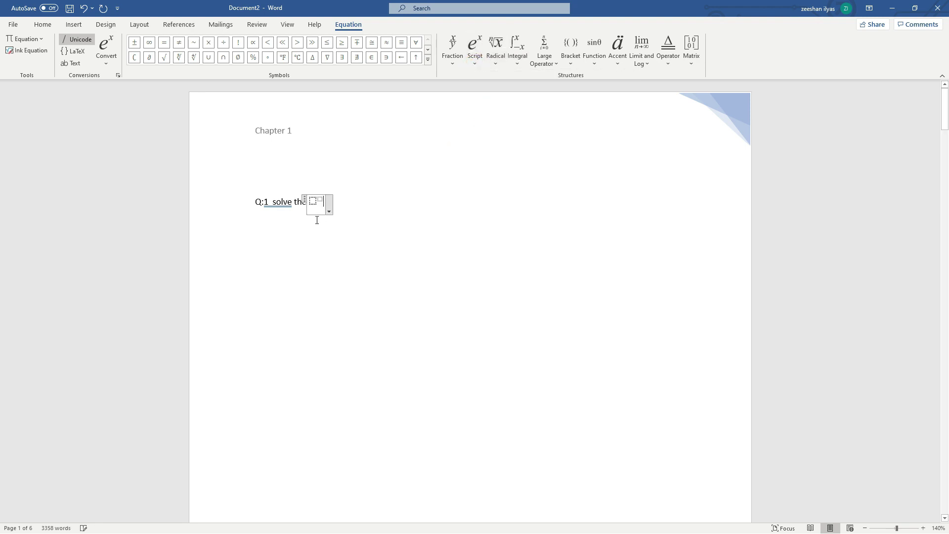
click(314, 201)
text(x)
click(317, 200)
text(2)
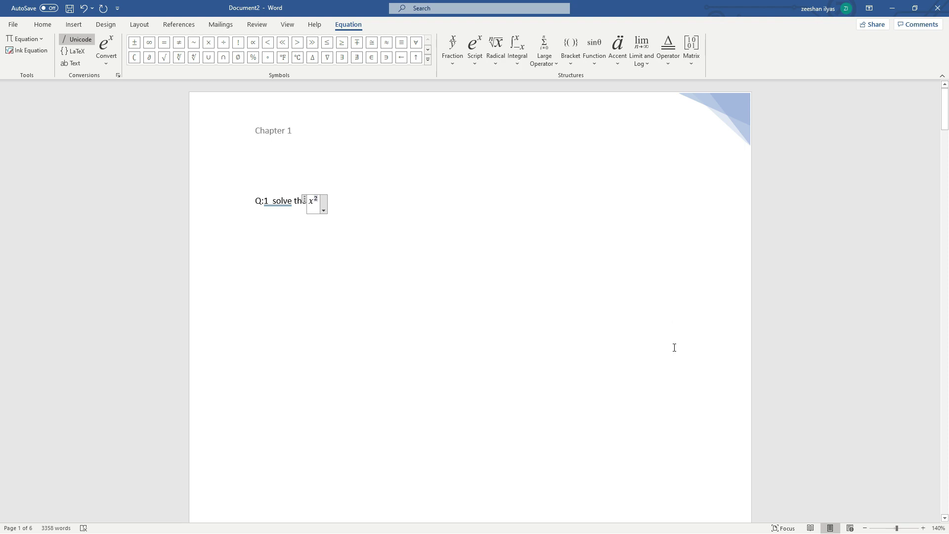
click(922, 528)
click(923, 528)
click(922, 528)
click(923, 528)
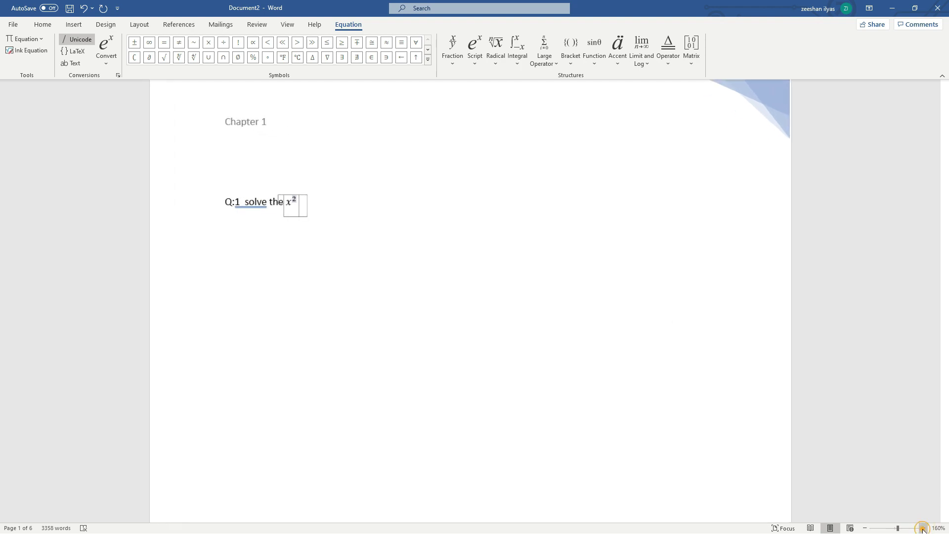
click(922, 528)
click(923, 528)
click(923, 528)
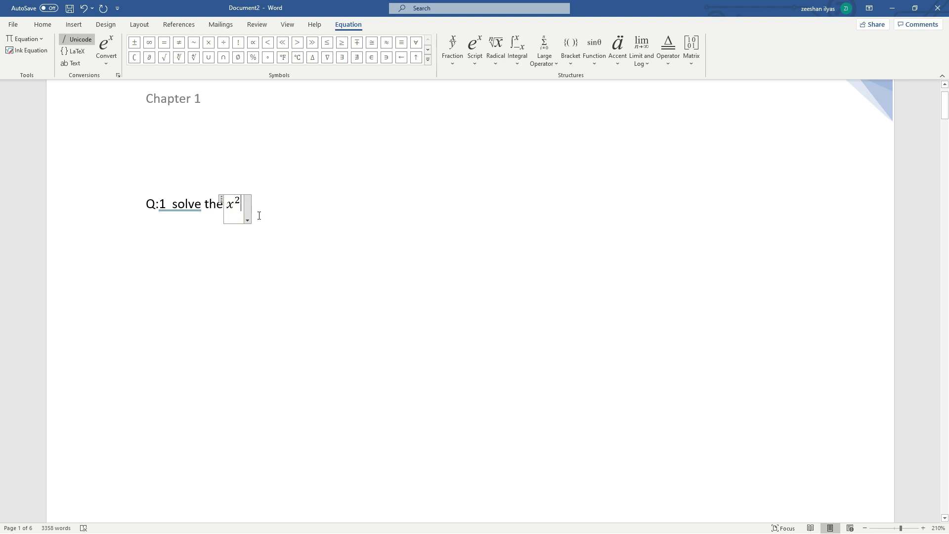
- Add + 2/5 as a stacked fraction, followed by x−
text(+)
click(450, 63)
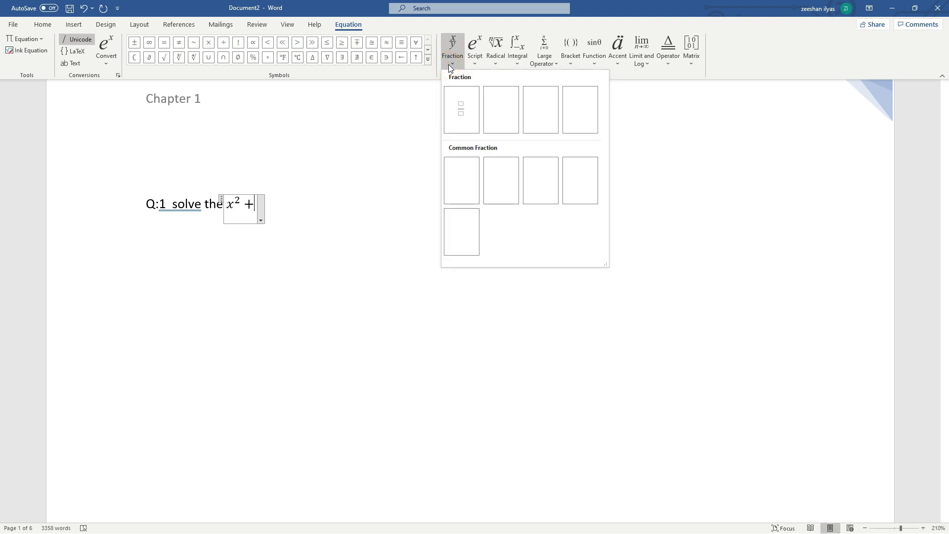
click(464, 108)
click(263, 200)
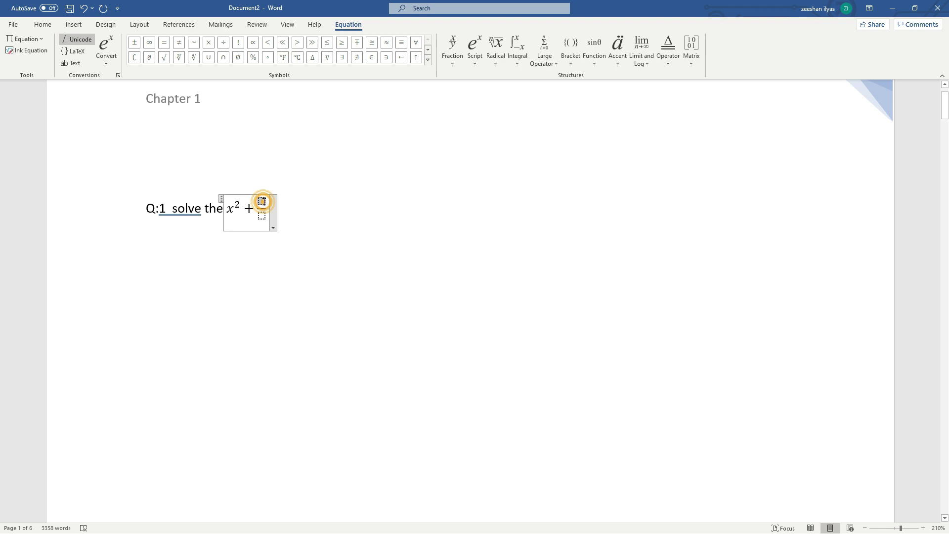
text(2)
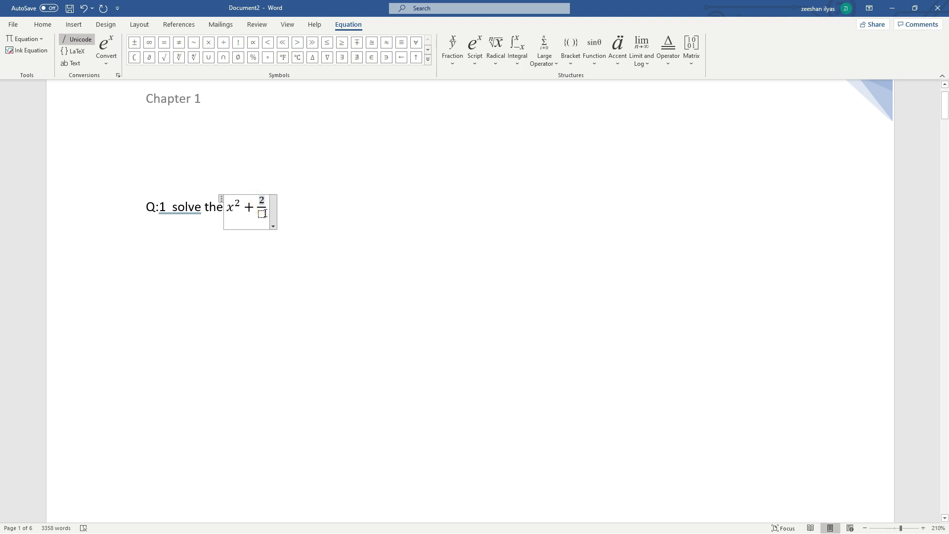
click(263, 216)
text(5)
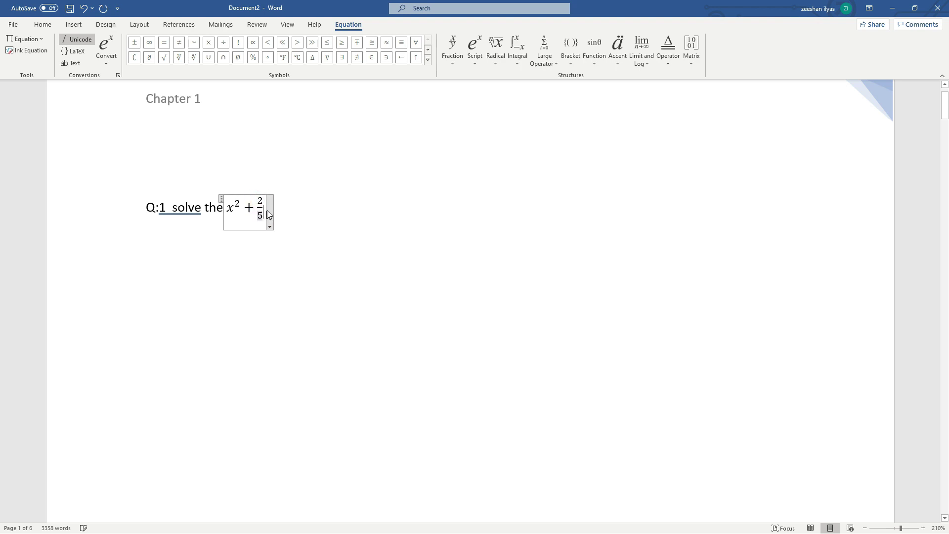
key(Right)
text(x)
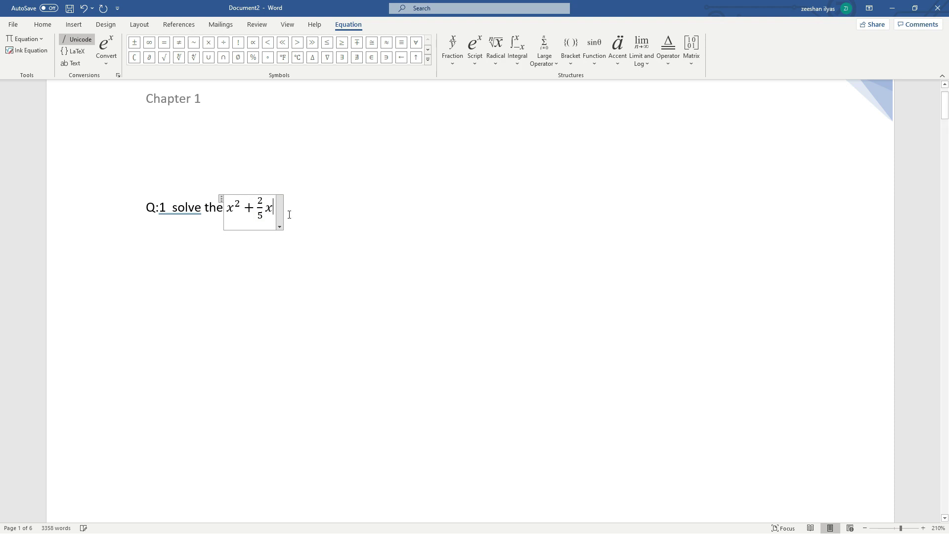
text(-)
- Append a radical with degree 2 and radicand 6, then select the whole equation
click(475, 49)
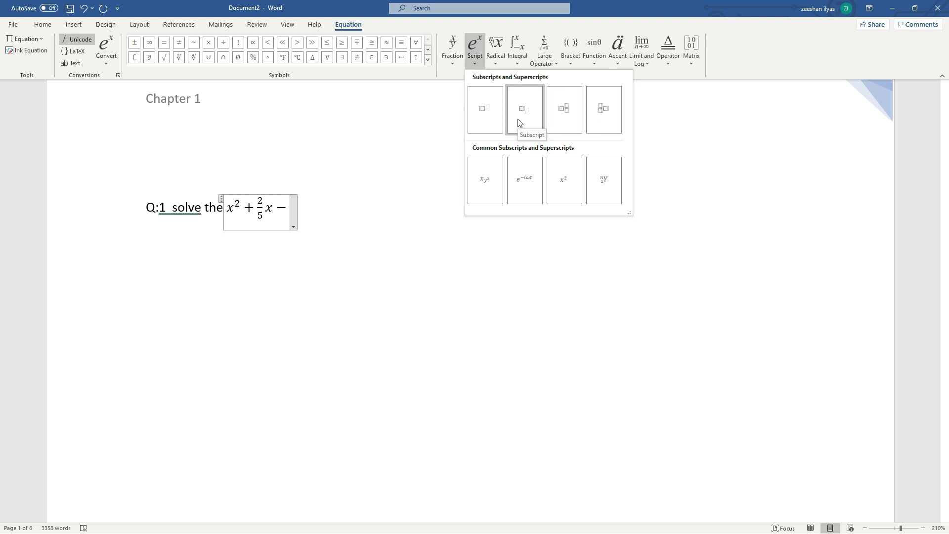
click(452, 61)
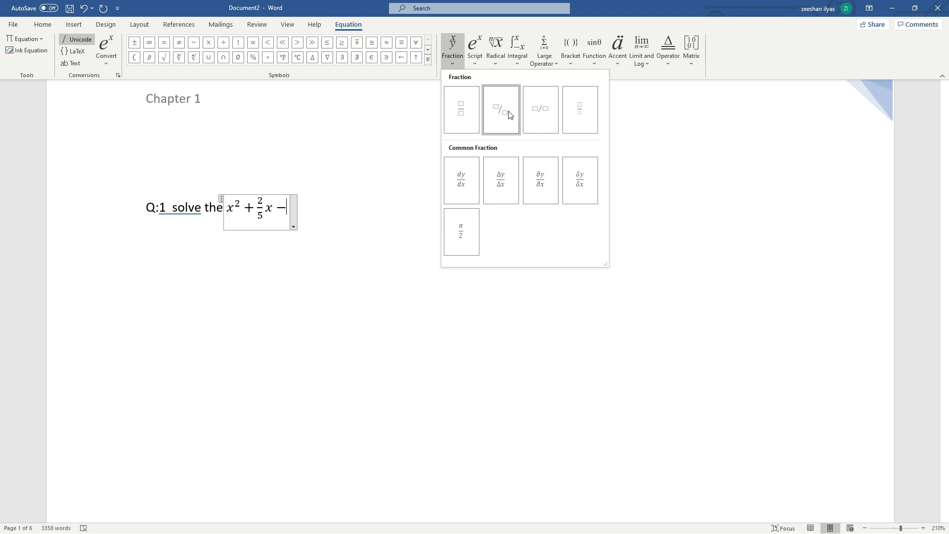
click(498, 60)
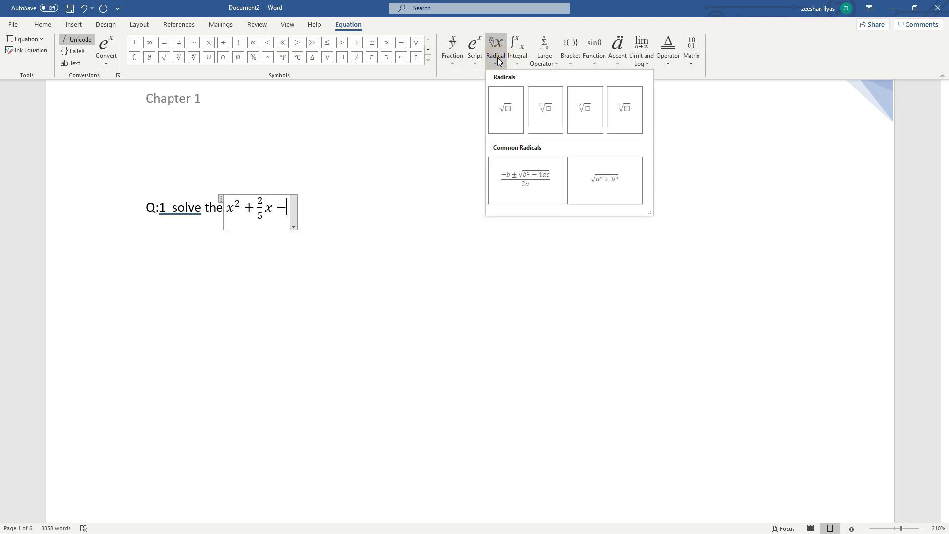
click(551, 110)
click(294, 199)
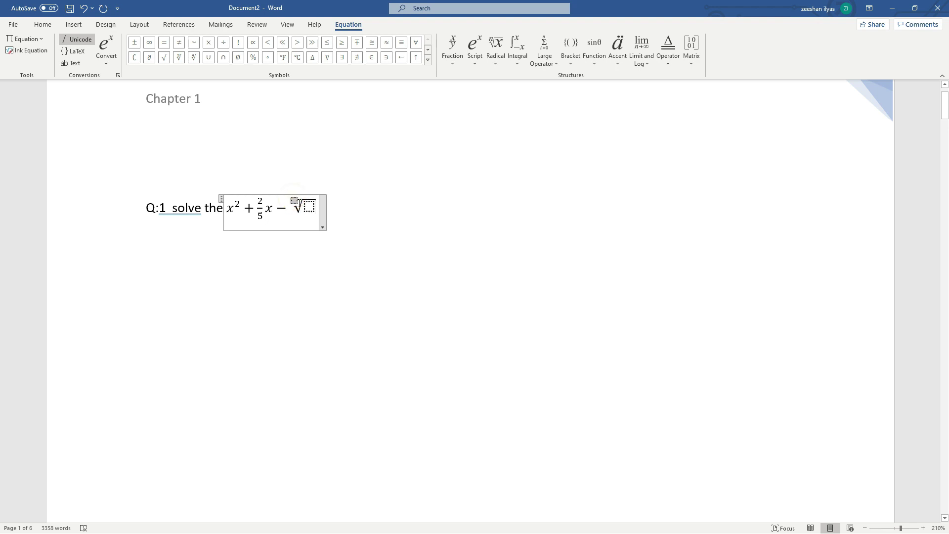
text(2)
click(307, 205)
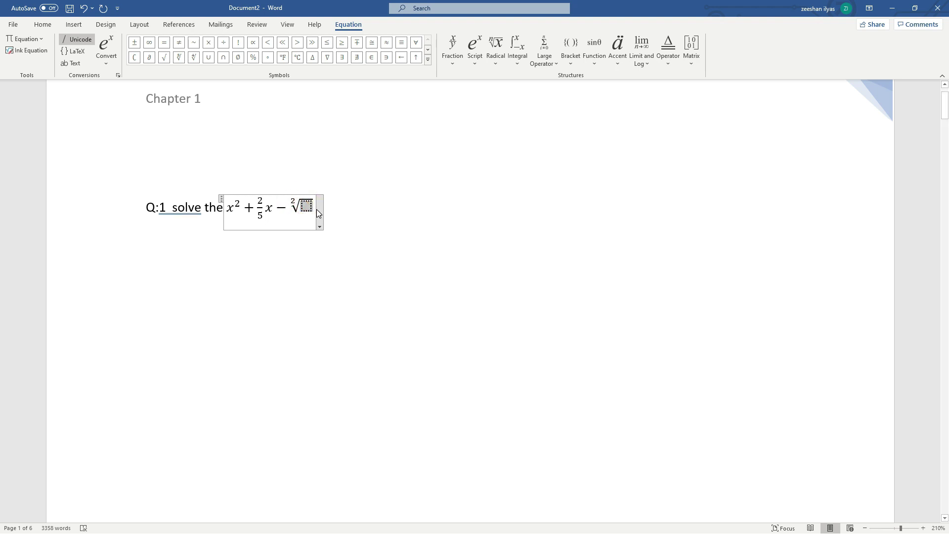
text(6)
click(309, 237)
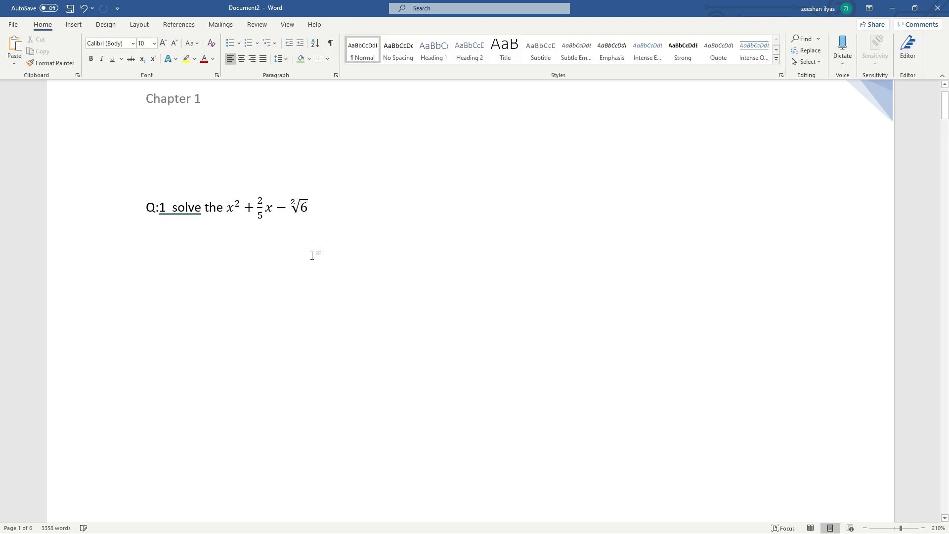
click(306, 213)
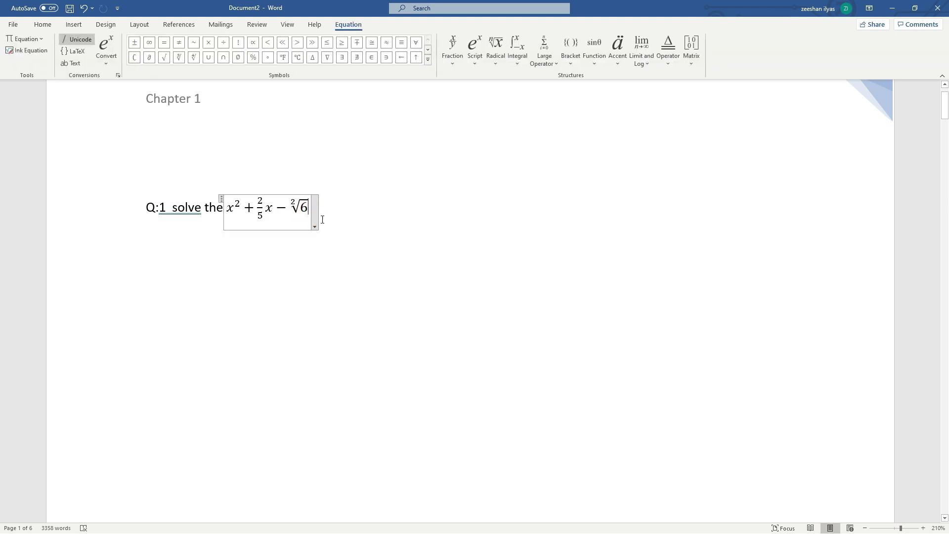
drag(307, 214, 233, 220)
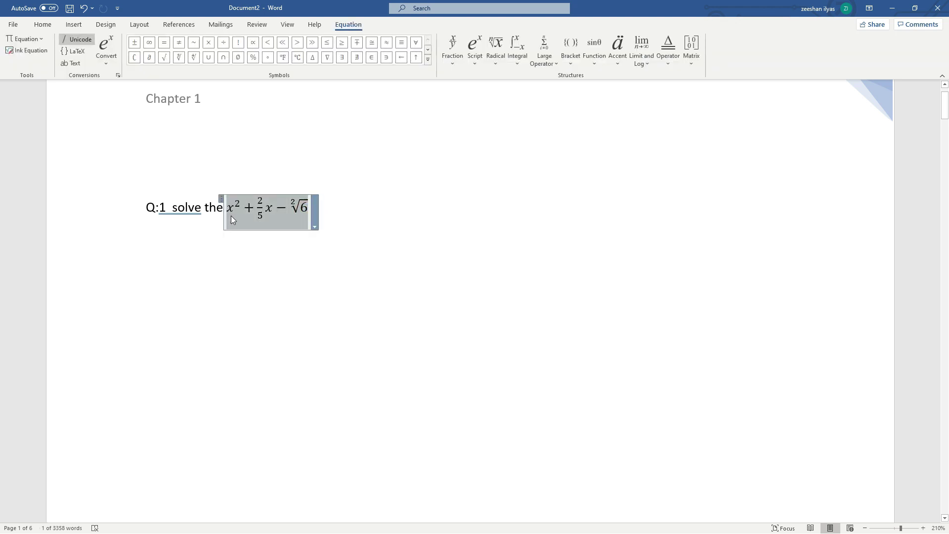
click(294, 217)
- Delete the x² + 2/5 x − ²√6 equation and insert an empty equation in its place
drag(306, 209, 225, 215)
key(Delete)
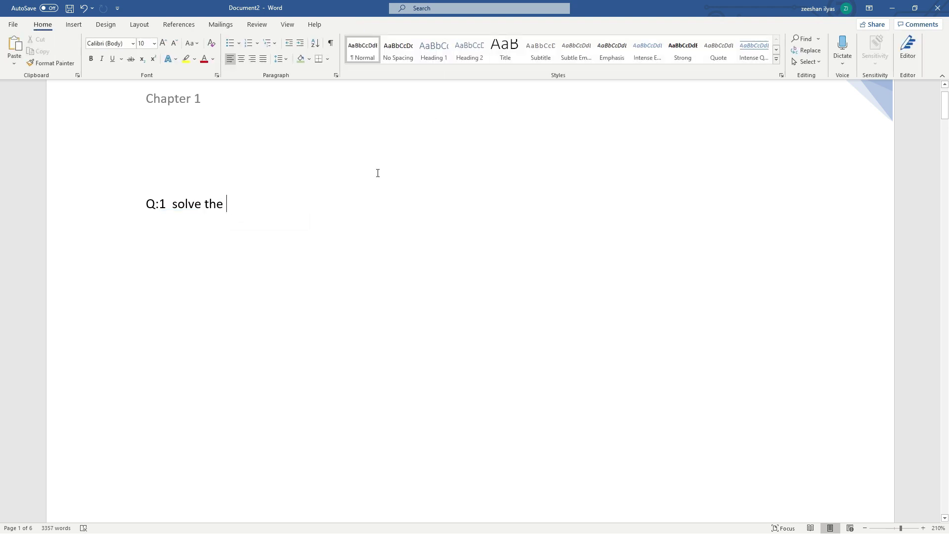
key(alt+equal)
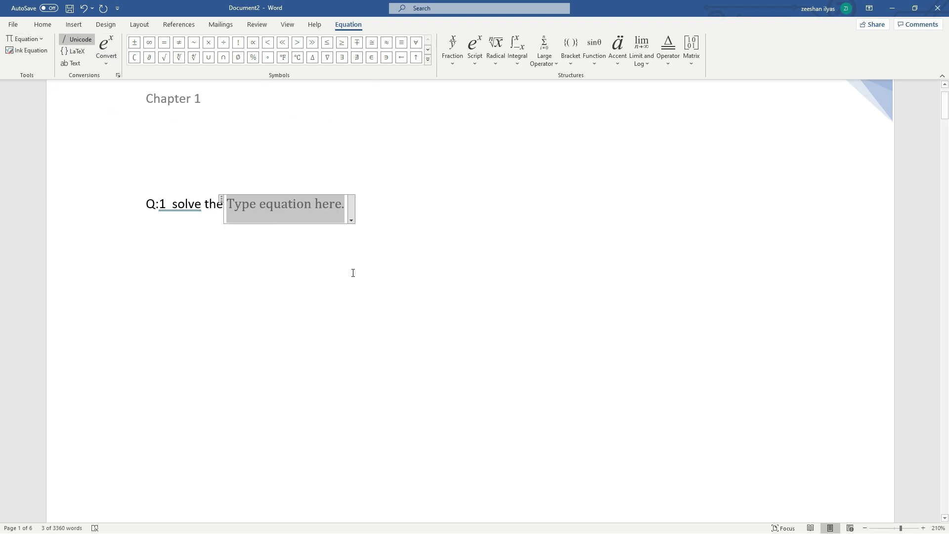
- Enter sin θ followed by a plus sign in the equation
click(428, 59)
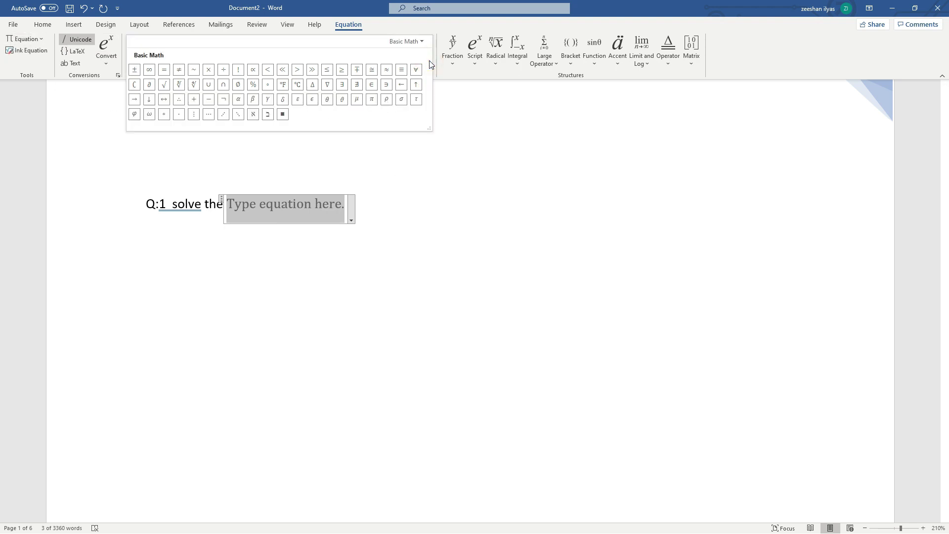
click(475, 188)
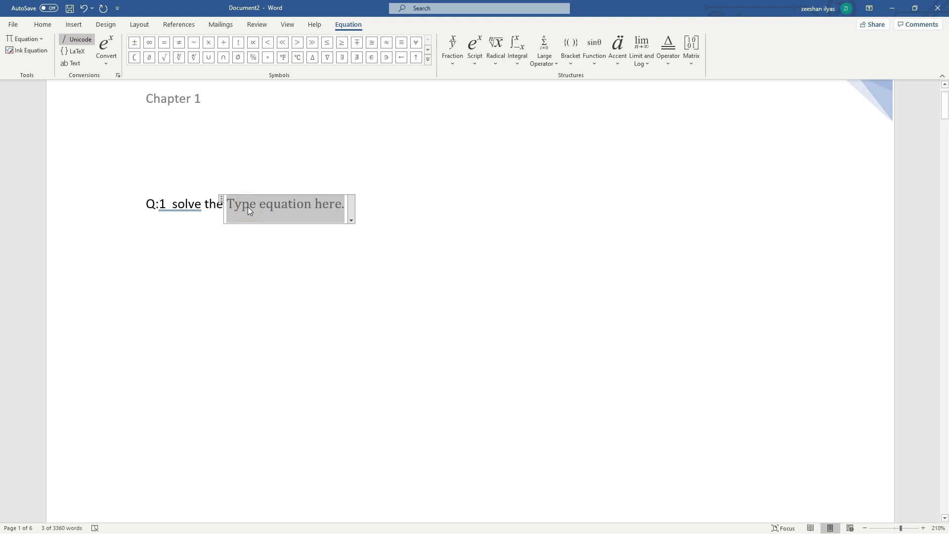
click(596, 62)
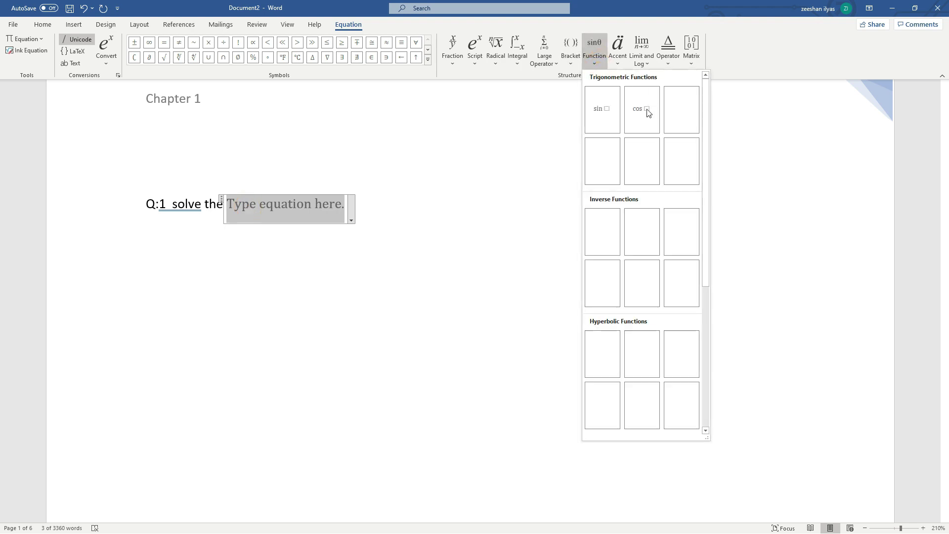
click(599, 119)
click(251, 205)
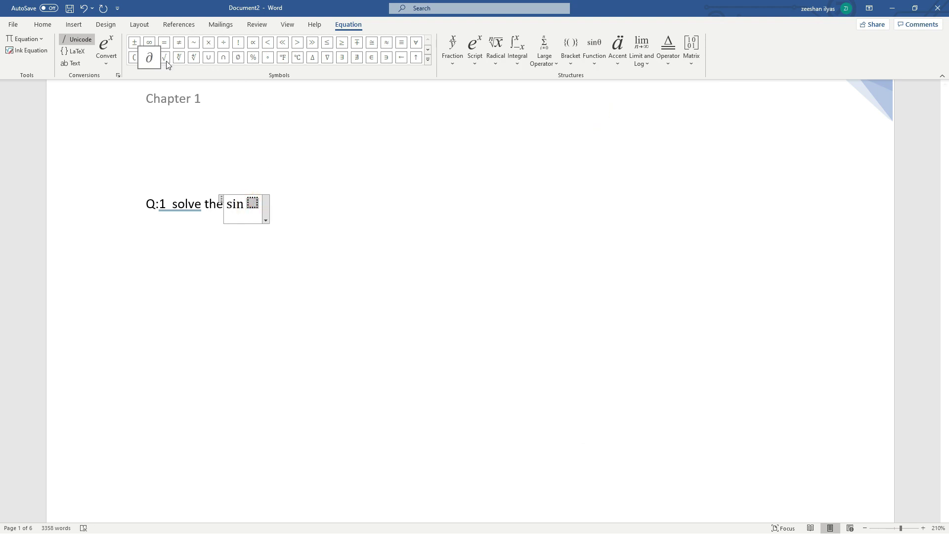
click(428, 59)
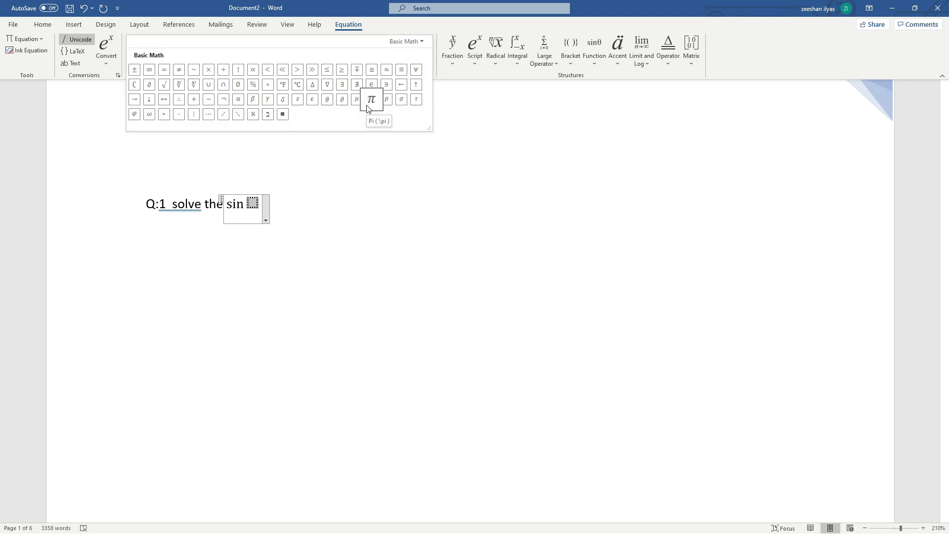
click(327, 99)
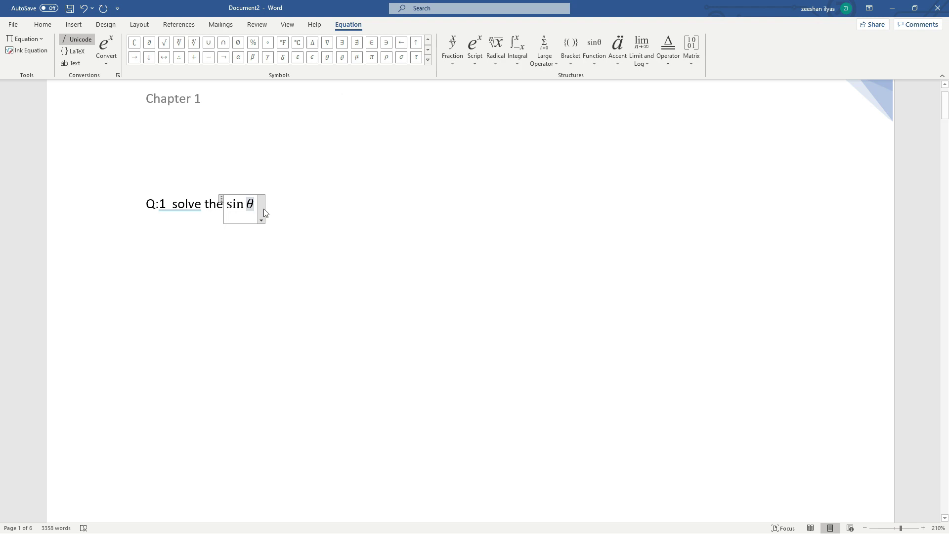
text(+)
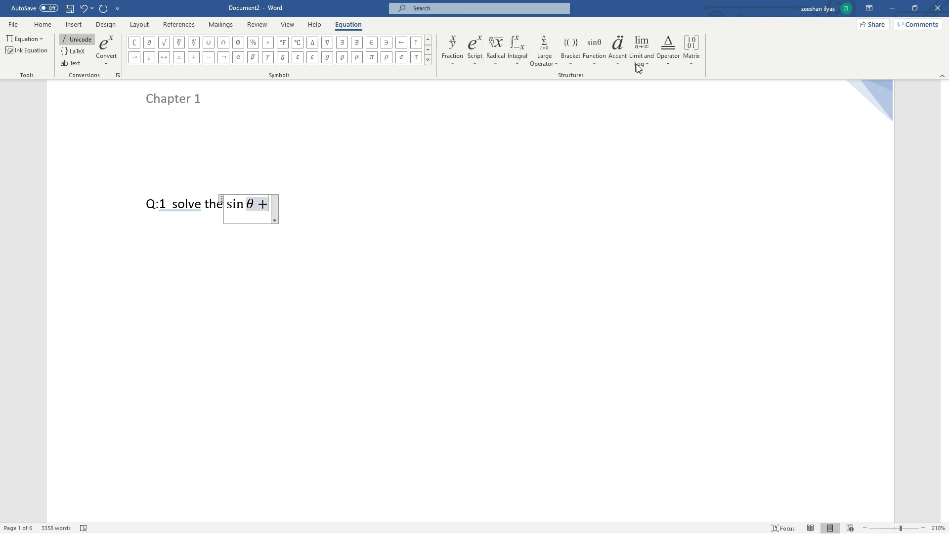
- Add a stacked fraction with sin θ as its numerator
click(449, 61)
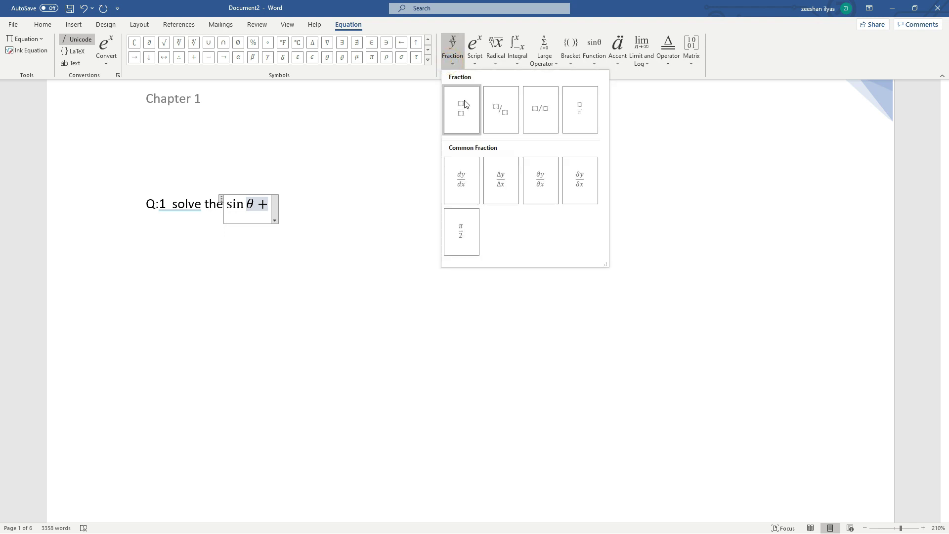
click(457, 100)
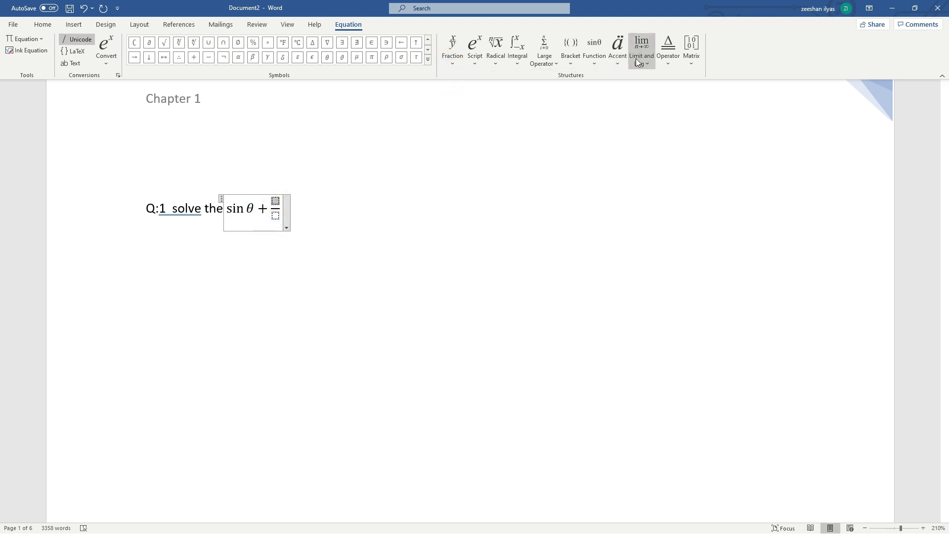
click(603, 64)
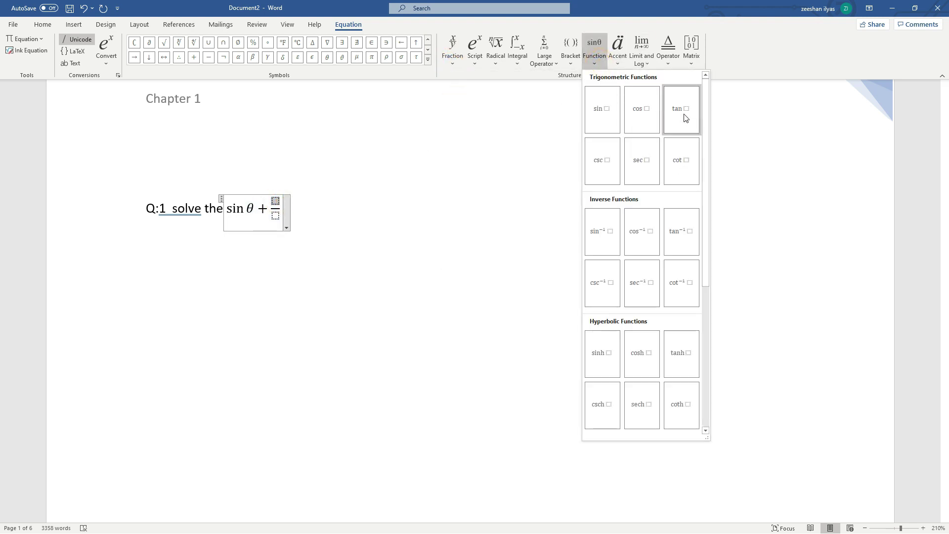
click(606, 113)
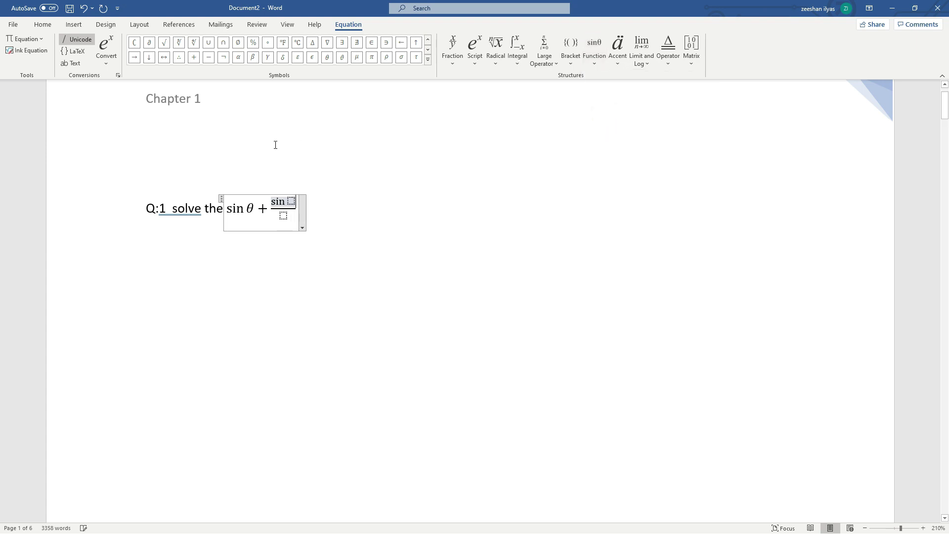
click(290, 202)
click(327, 58)
click(282, 215)
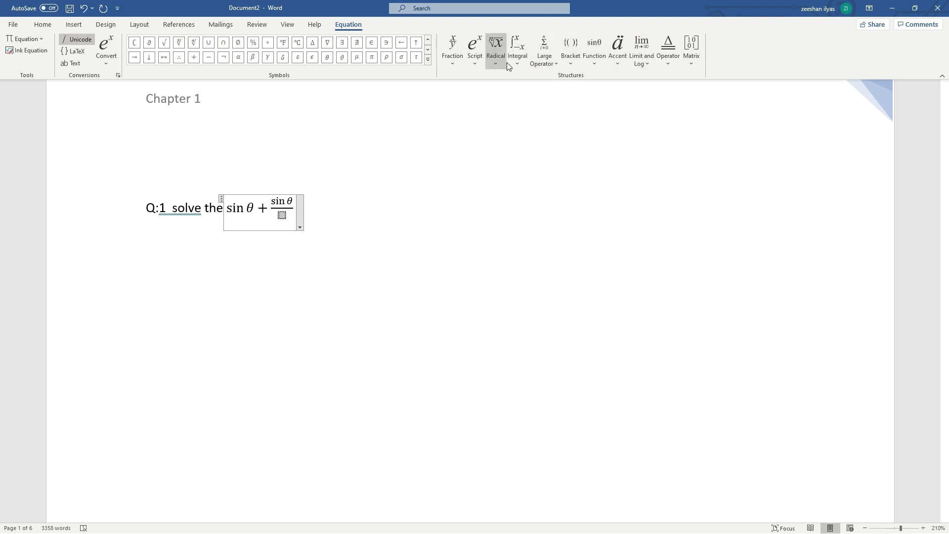
- Put cos θ in the fraction's denominator to complete sin θ / cos θ
click(594, 52)
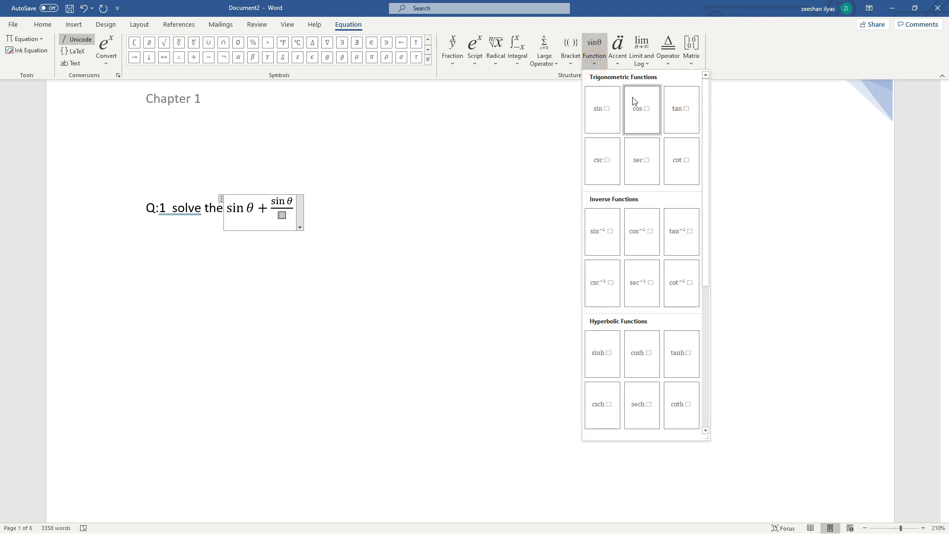
click(648, 111)
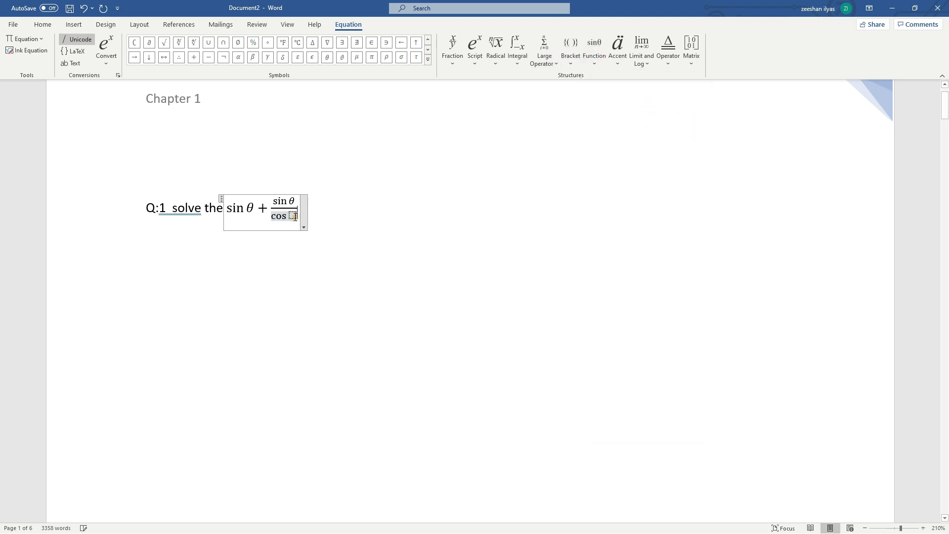
click(326, 57)
click(295, 208)
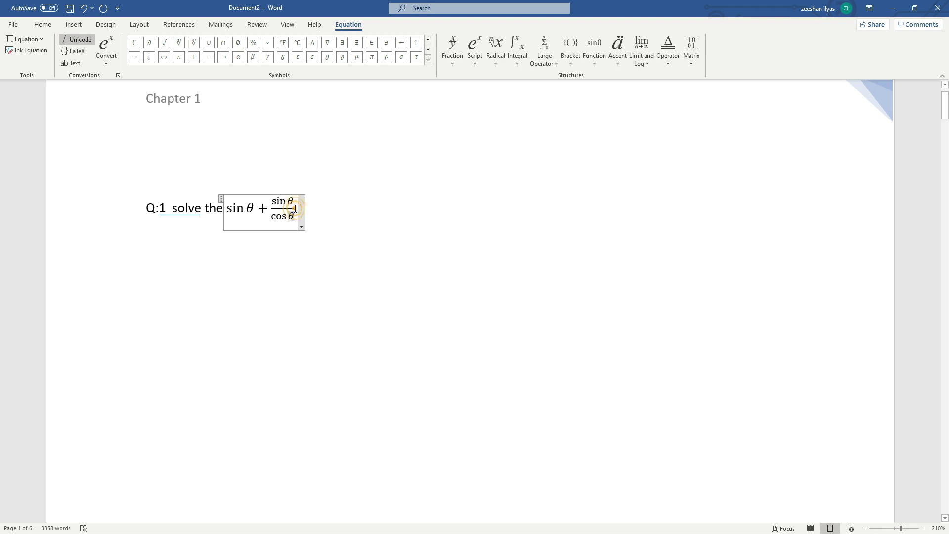
click(328, 211)
click(254, 211)
click(324, 209)
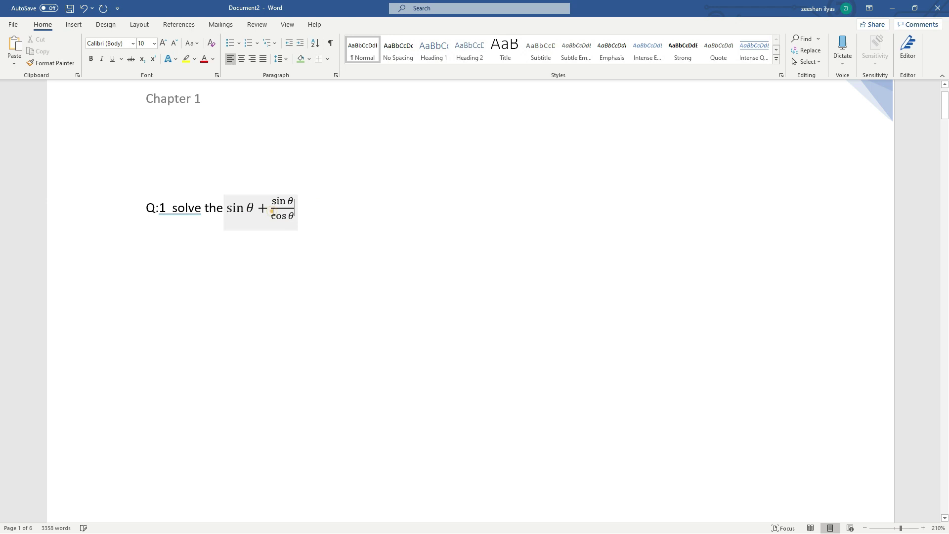
click(286, 216)
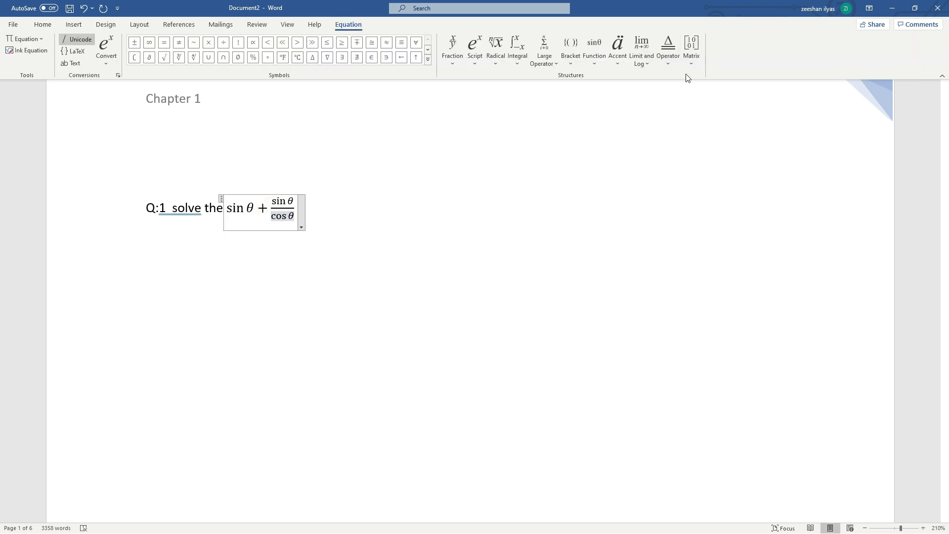
- Insert a new empty equation on the line below the Q:1 equation
click(695, 63)
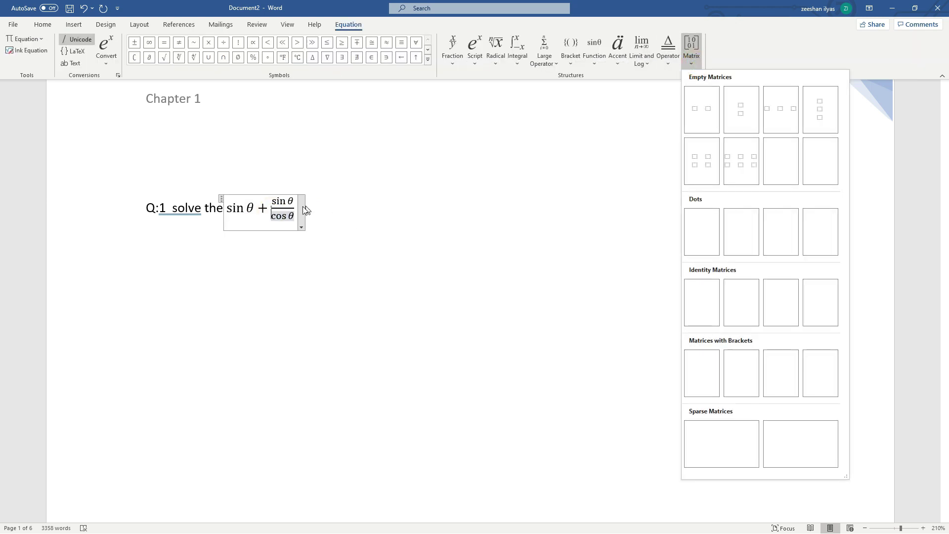
click(341, 214)
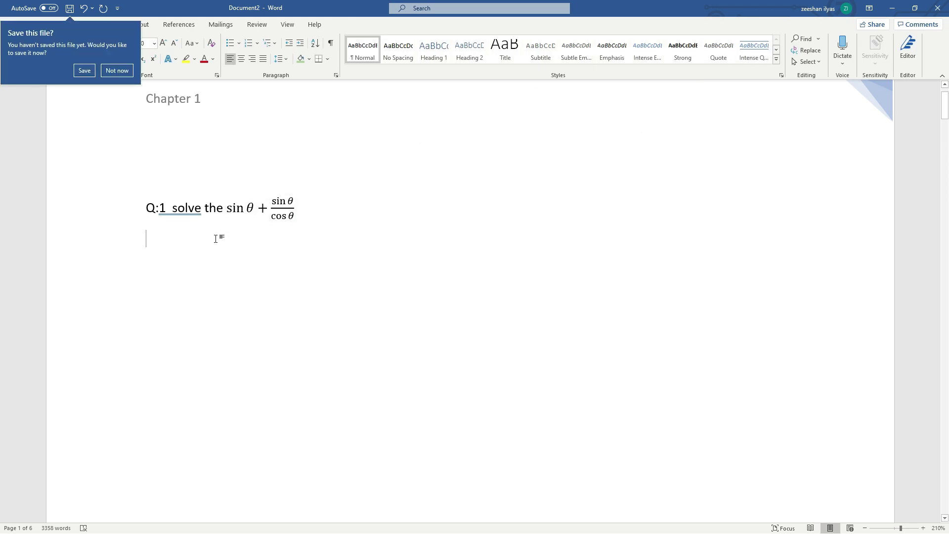
key(alt+equal)
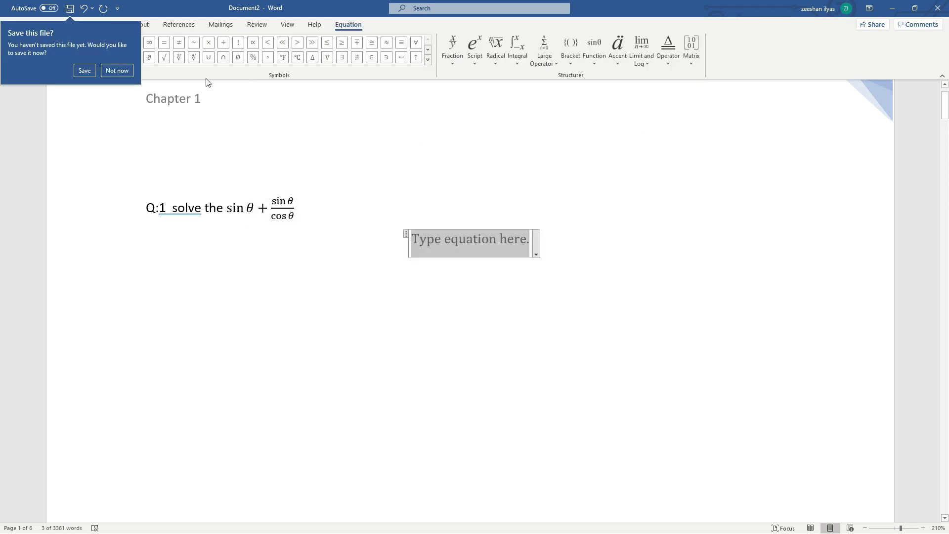
click(312, 137)
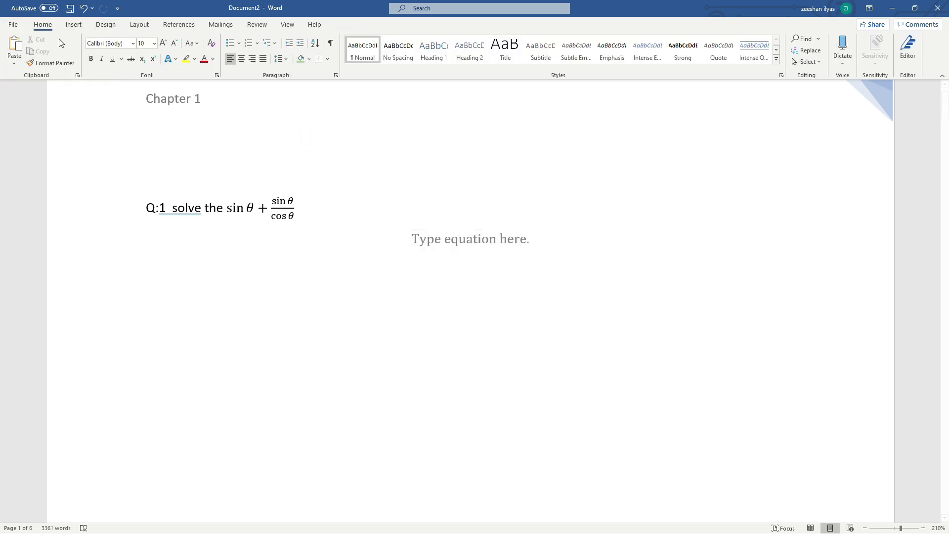
click(466, 237)
- Left-align the new equation placeholder, deleting it and restoring it with undo twice
click(49, 26)
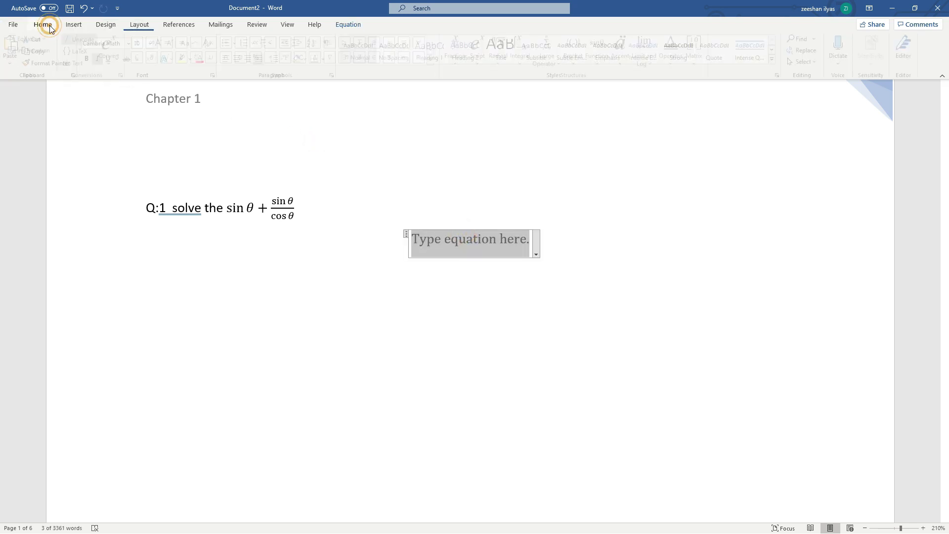
click(230, 59)
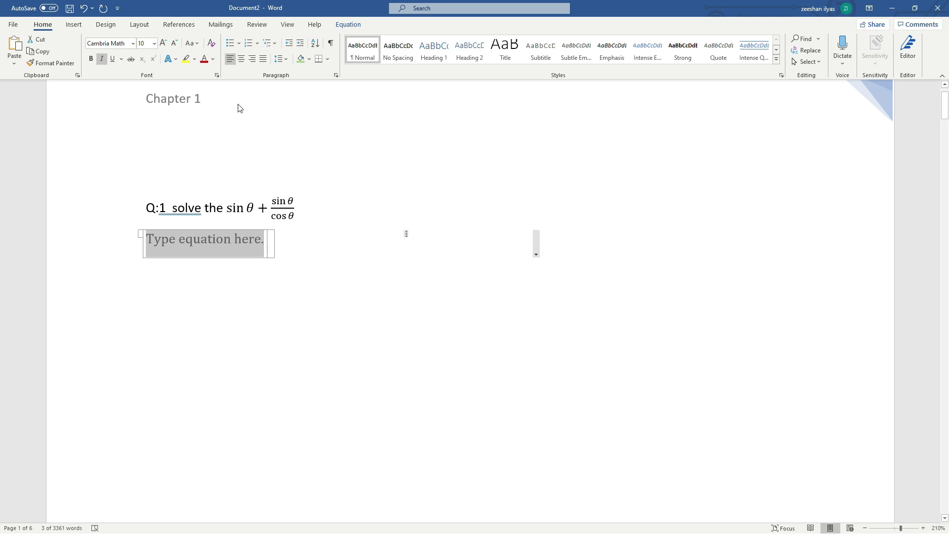
key(Delete)
key(ctrl+z)
key(Delete)
key(ctrl+z)
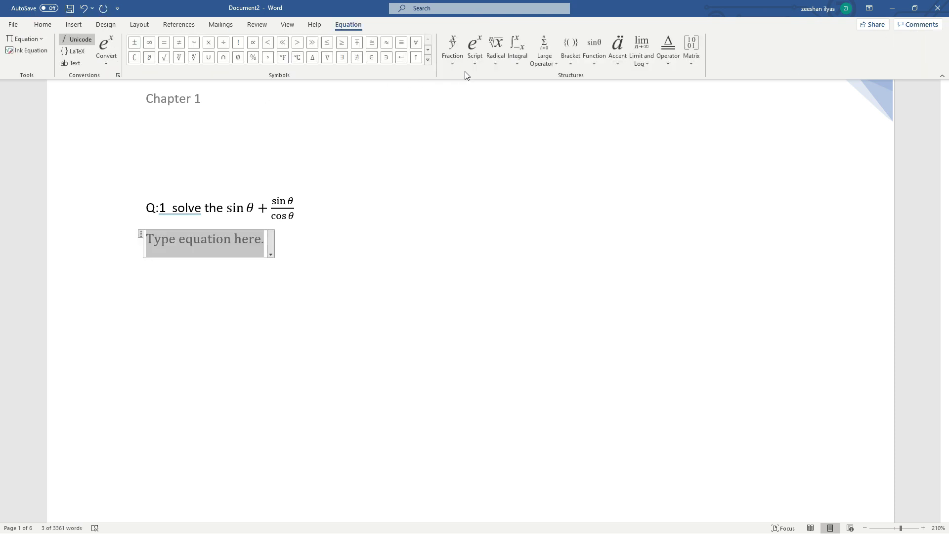
click(690, 62)
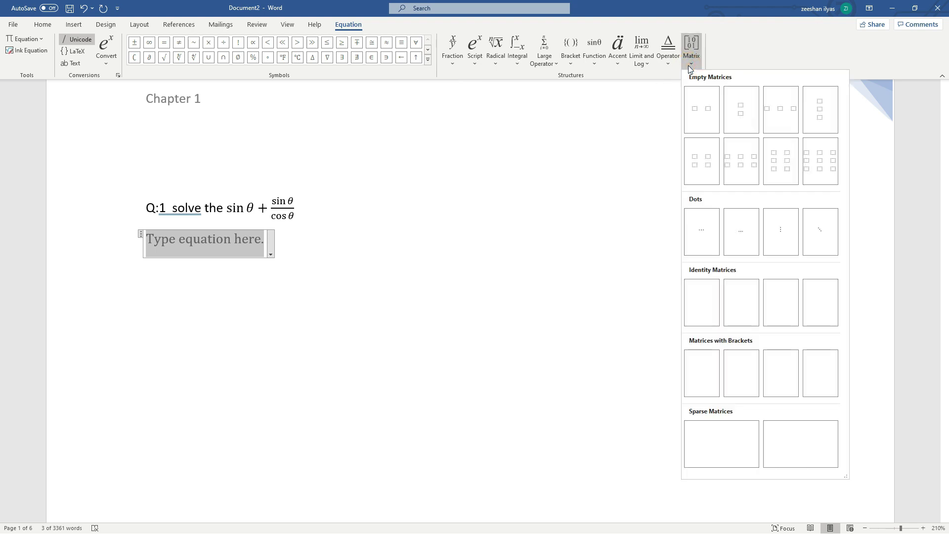
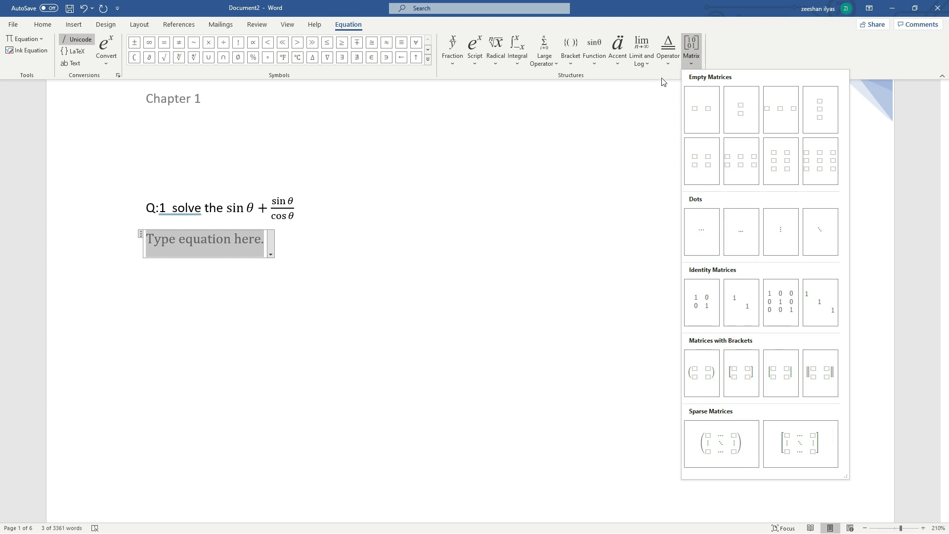
- Insert square brackets holding an empty 3×3 matrix into the equation
click(570, 65)
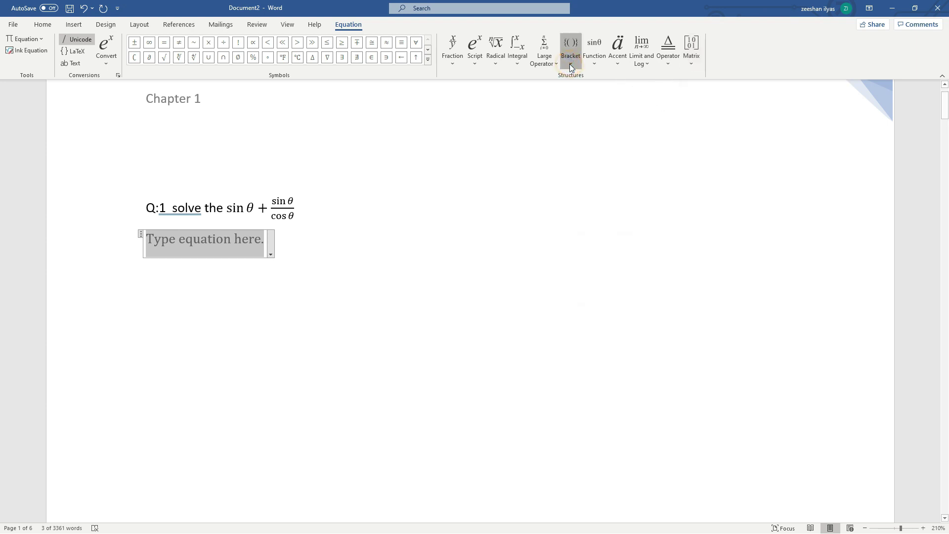
click(570, 65)
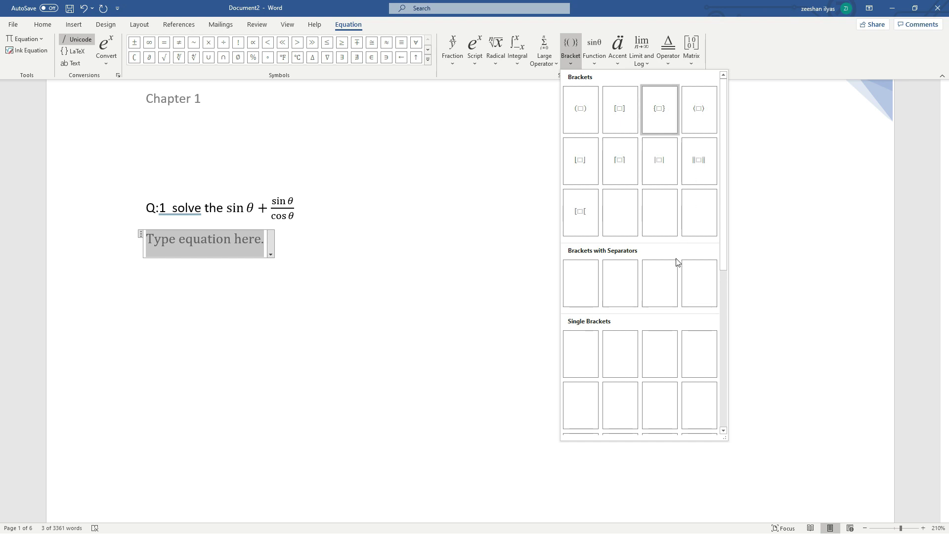
click(621, 109)
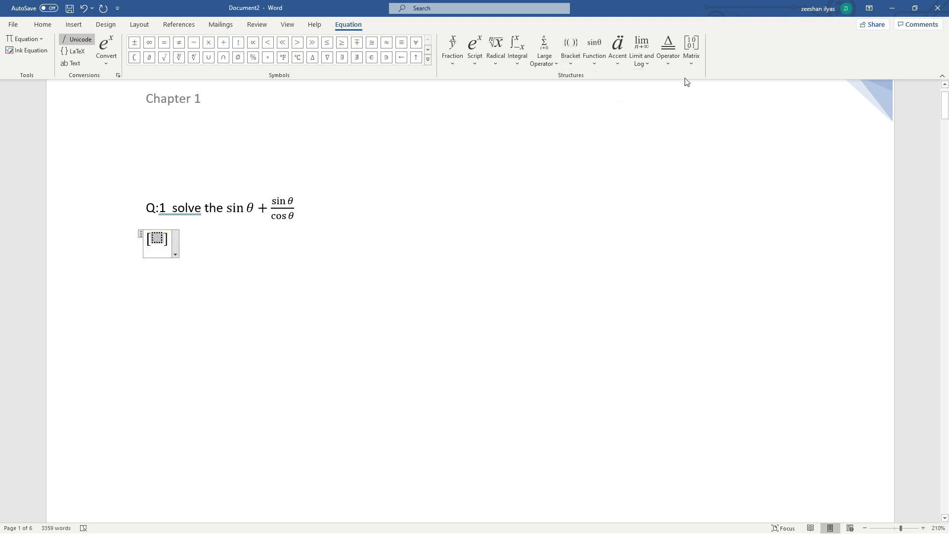
click(691, 57)
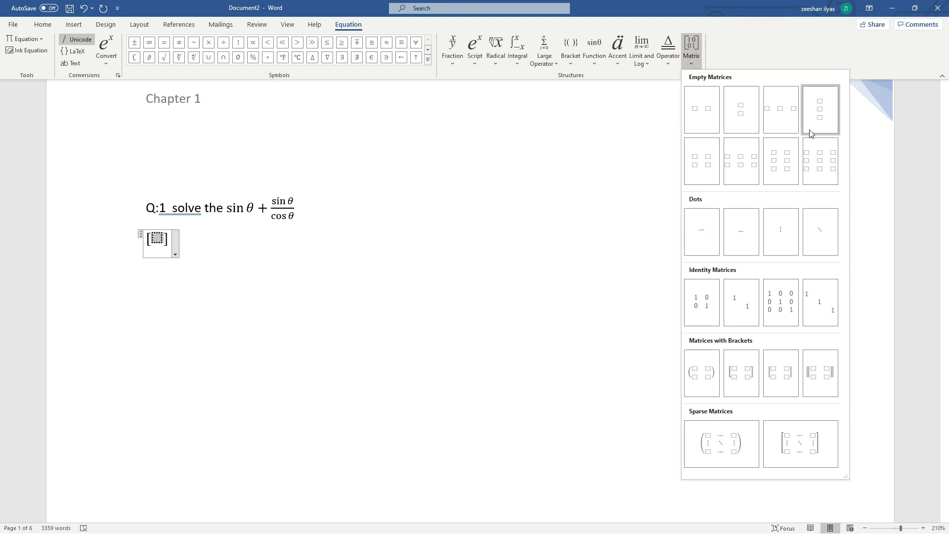
click(815, 161)
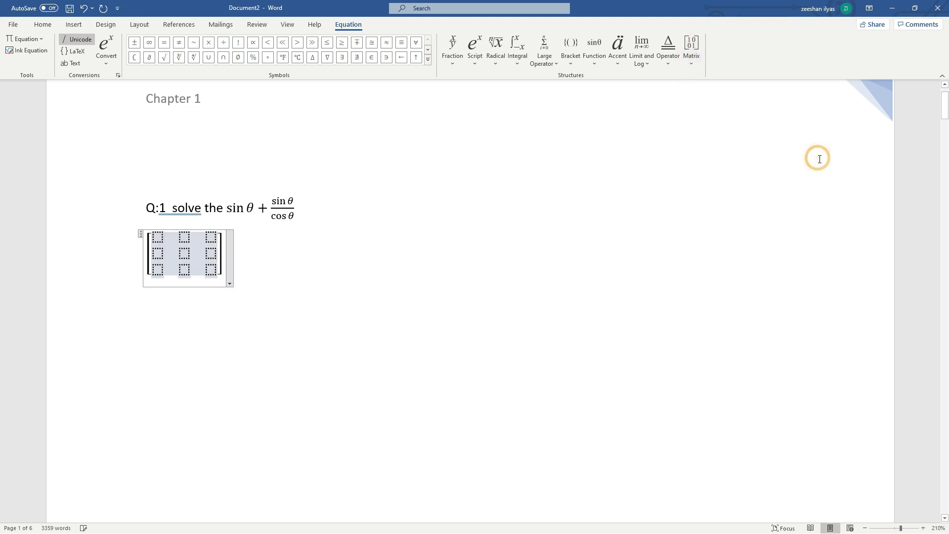
- Fill the matrix cells with 2, 3, 8 / 8, d, 4 / 0, 66, 8h
click(162, 237)
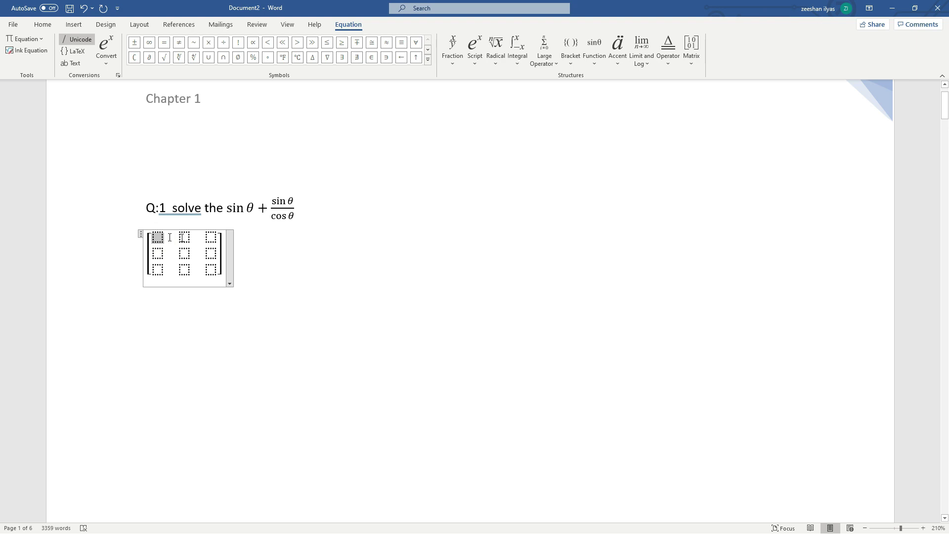
click(180, 237)
click(184, 256)
text(d)
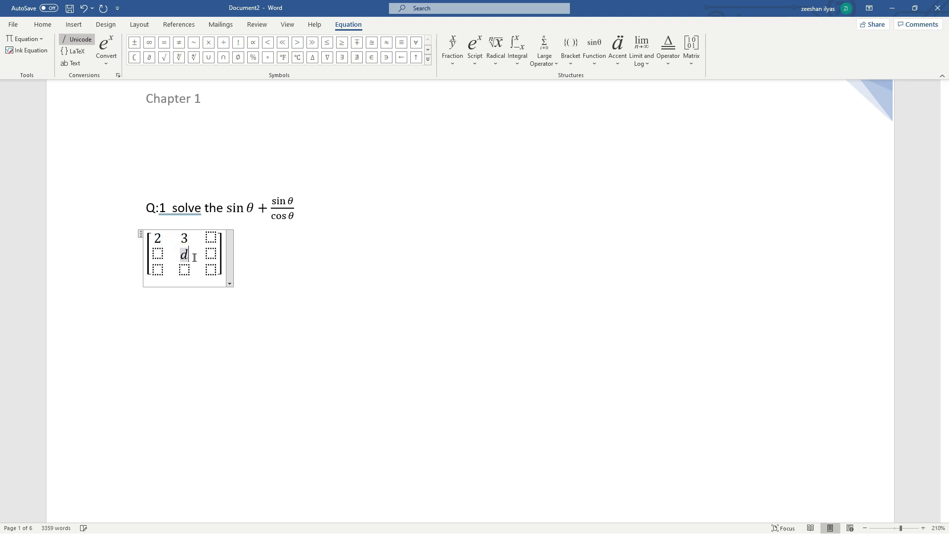
click(212, 241)
text(8)
click(210, 268)
text(8h)
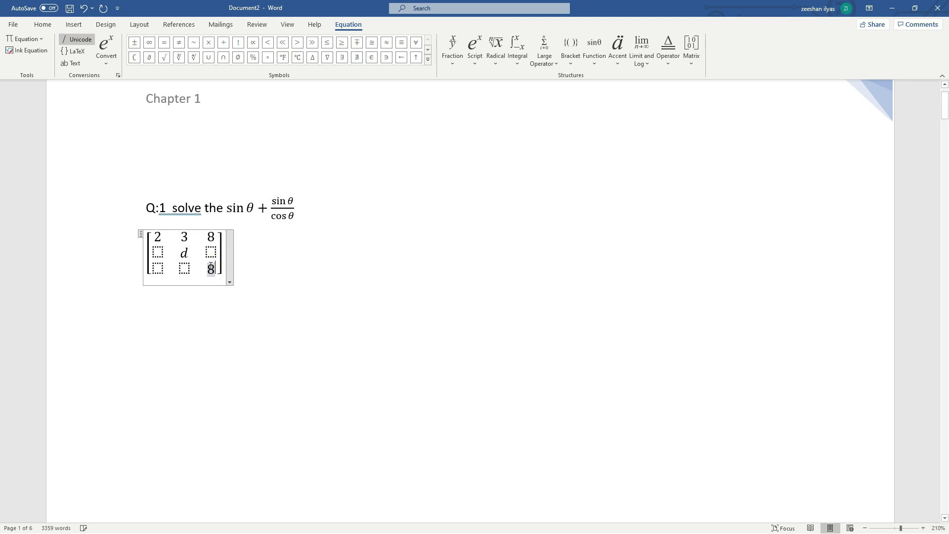
click(185, 268)
text(66)
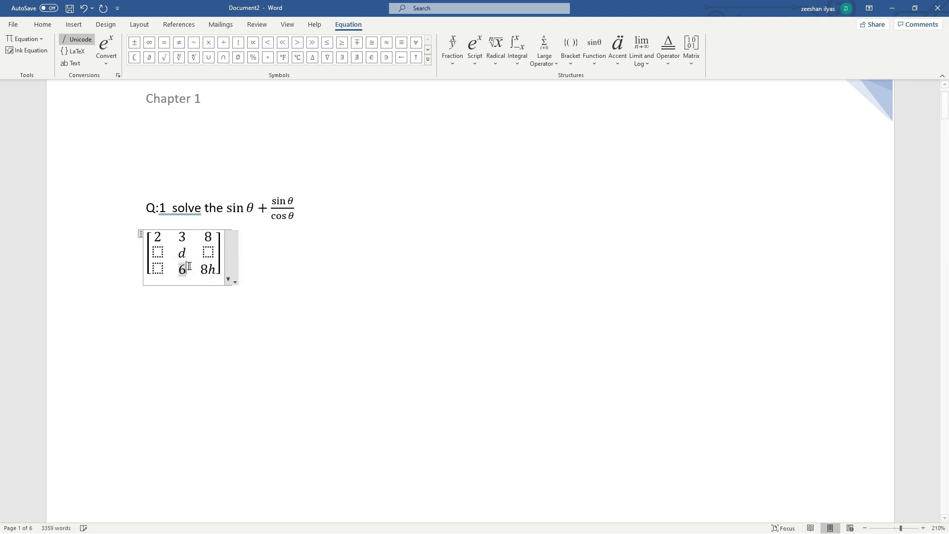
click(158, 268)
text(0)
click(157, 252)
text(8 d )
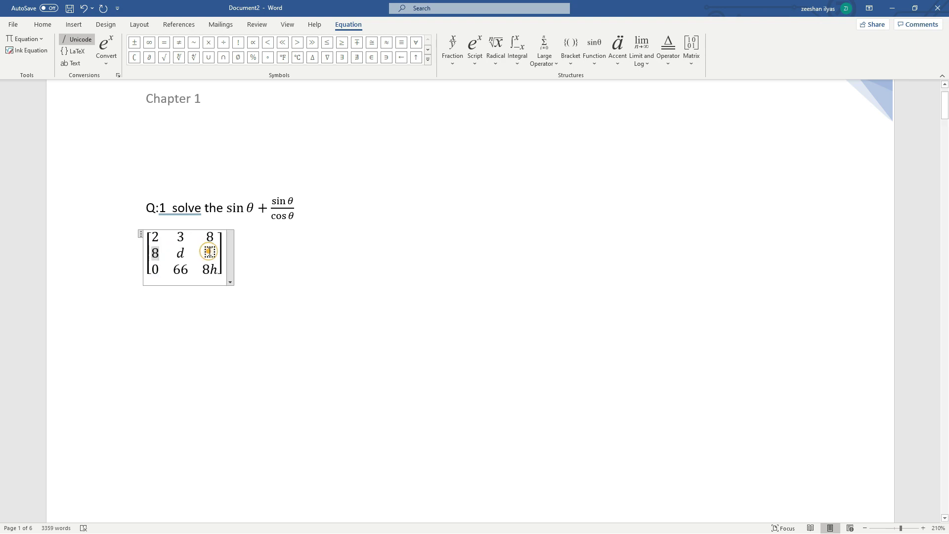
text(4)
click(296, 250)
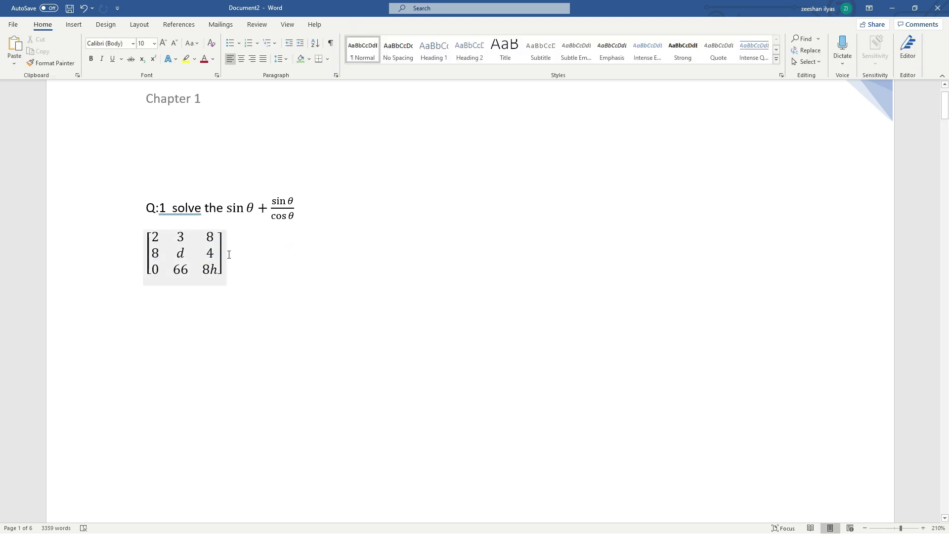
- Select the whole matrix equation and delete it
click(167, 244)
drag(150, 241, 215, 279)
key(Delete)
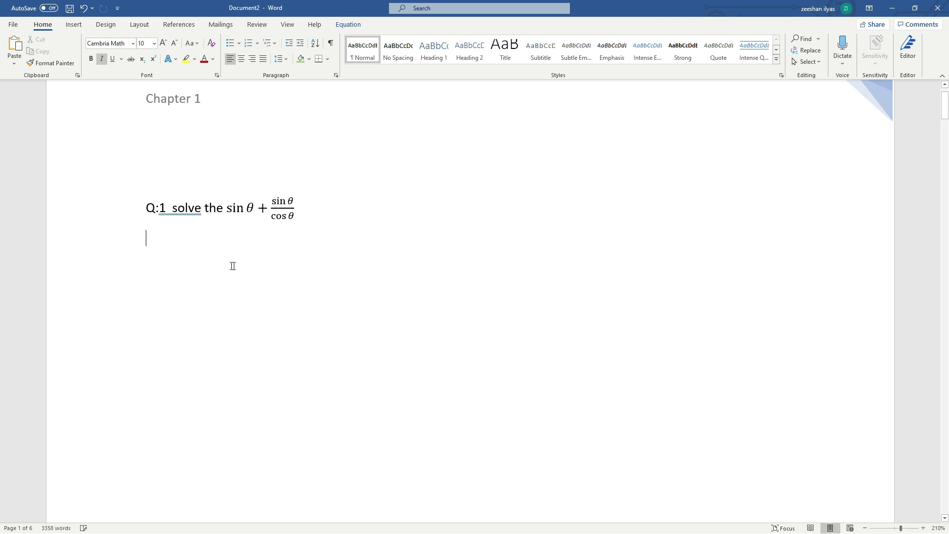
- Browse the Symbol and built-in Equation galleries on the Insert tab without inserting anything
click(78, 27)
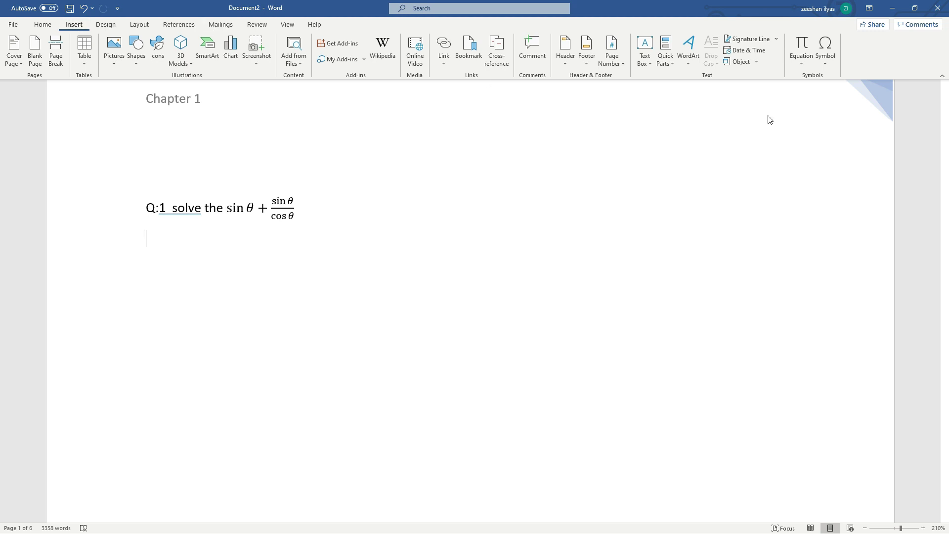
click(833, 69)
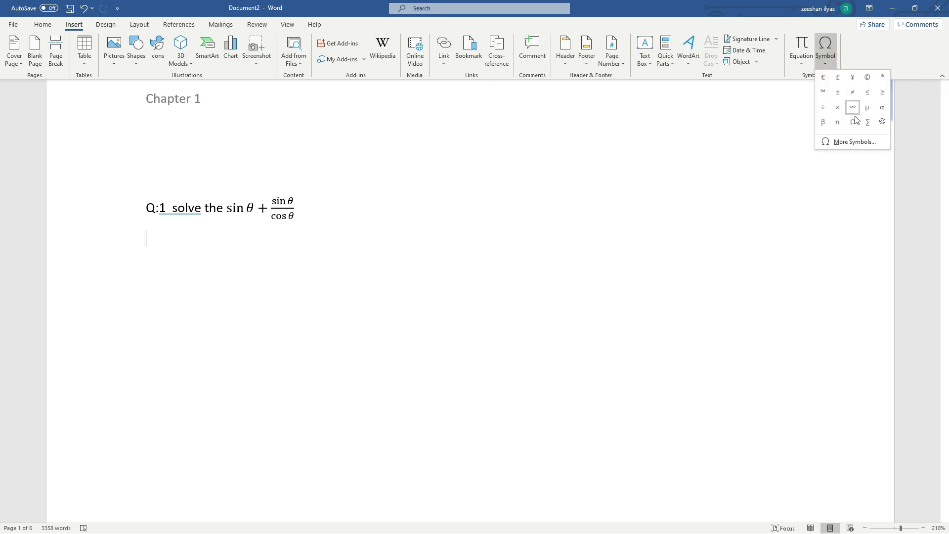
click(802, 63)
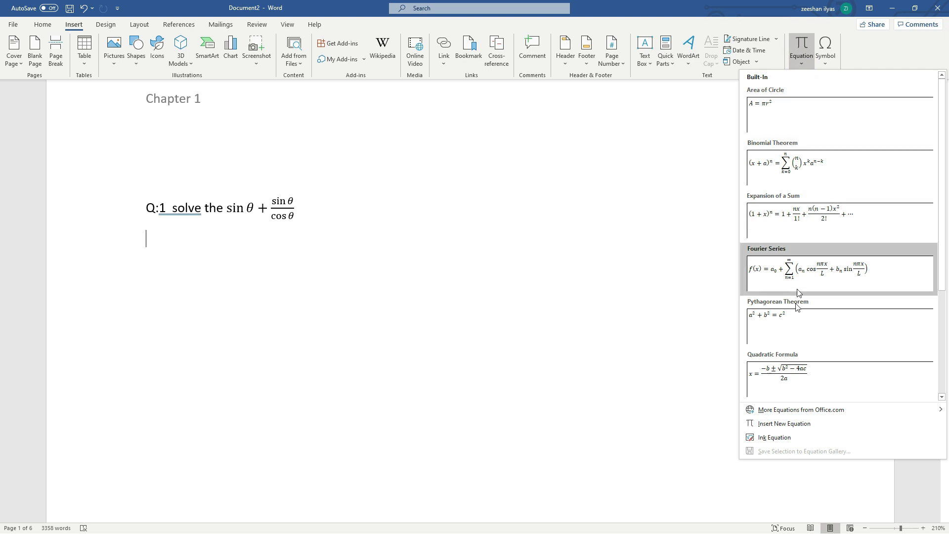
click(801, 49)
click(105, 24)
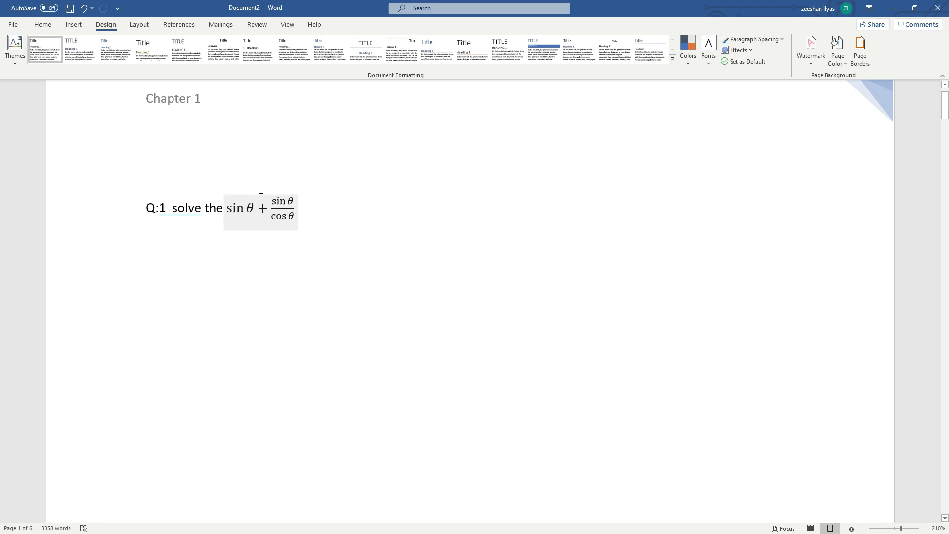
- Type 'Introduction' above the first paragraph and format it as Heading 1
scroll(303, 201, down, 8)
scroll(234, 189, up, 3)
scroll(234, 188, up, 1)
click(196, 210)
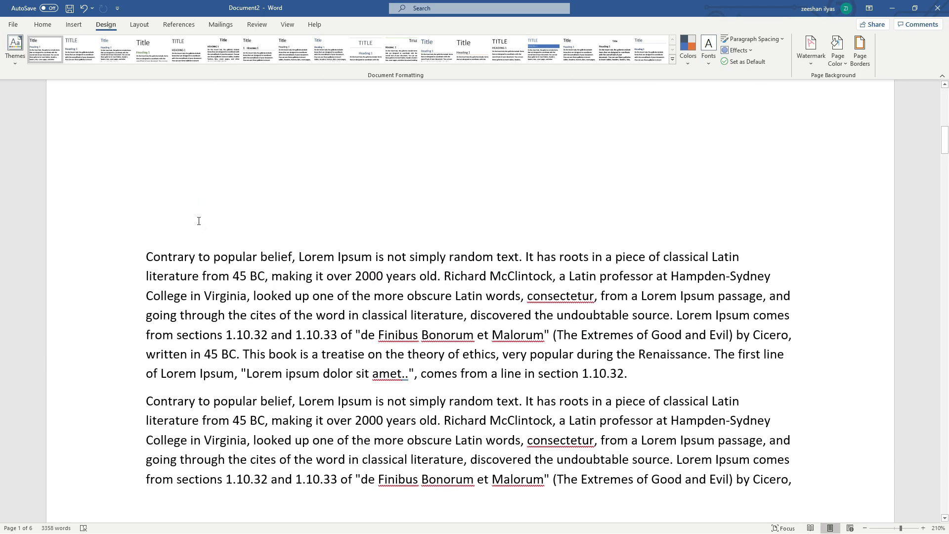
text(introd)
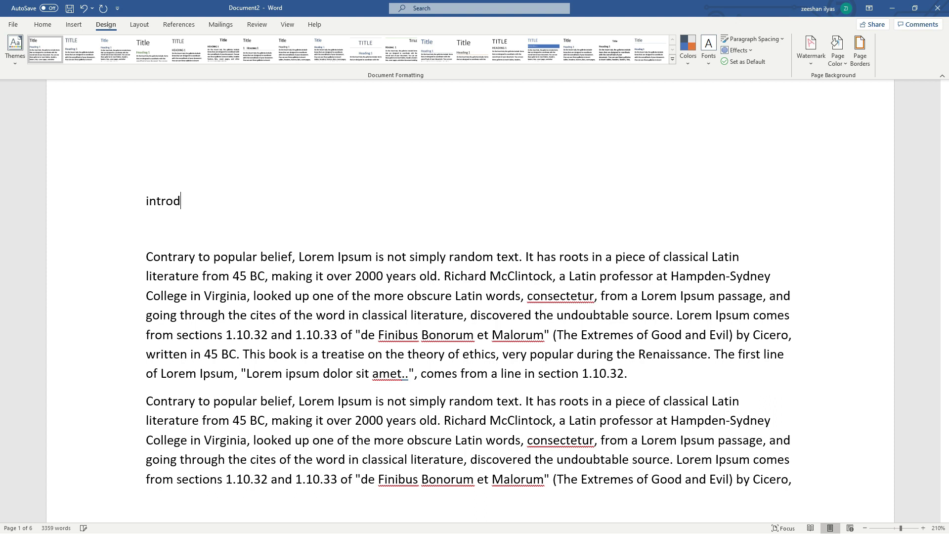
text(uction)
drag(220, 200, 128, 203)
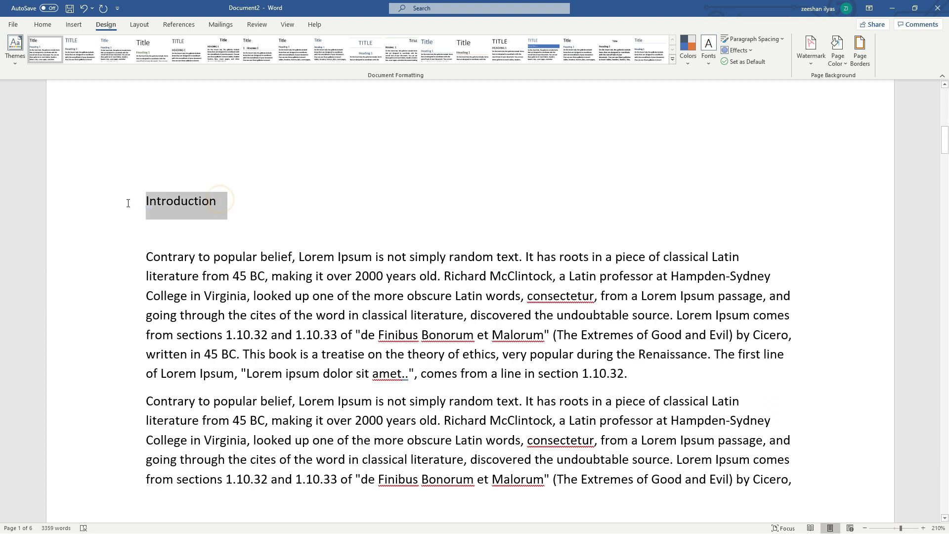
click(50, 25)
click(434, 50)
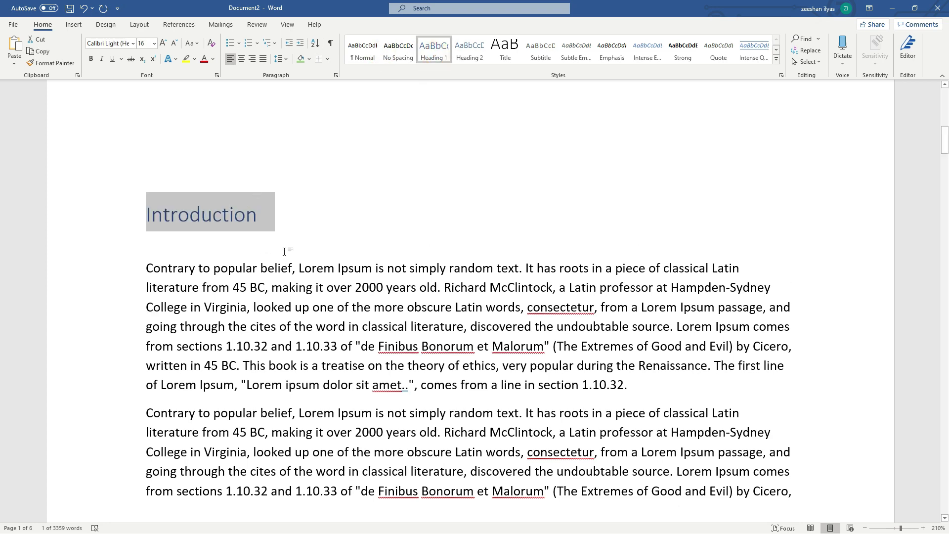
- Add a 'My data' line below Chapter 1 formatted as Heading 2
scroll(284, 232, down, 10)
click(231, 200)
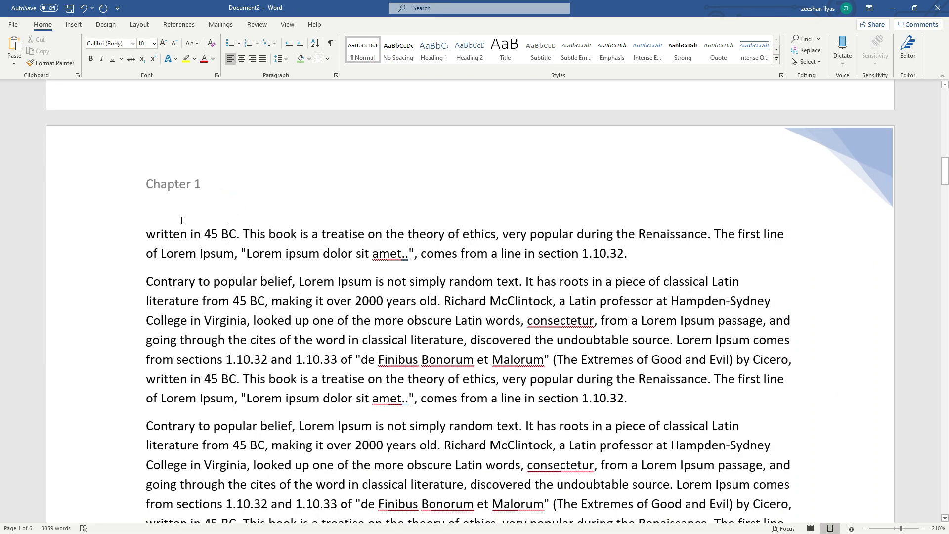
click(146, 234)
click(164, 226)
click(145, 234)
key(Return)
click(164, 232)
text(My data)
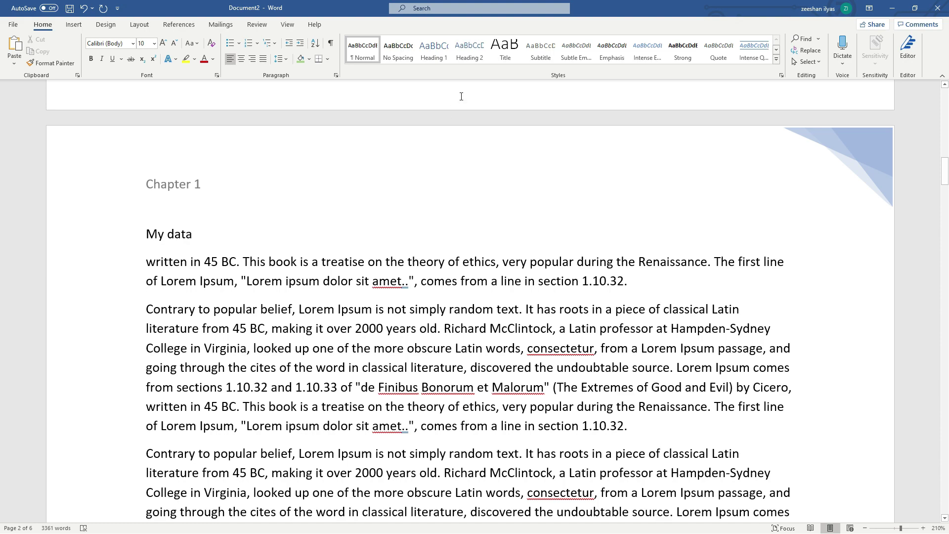
click(470, 52)
- Add a 'file' line after a Lorem Ipsum paragraph formatted as Heading 3
scroll(268, 262, down, 10)
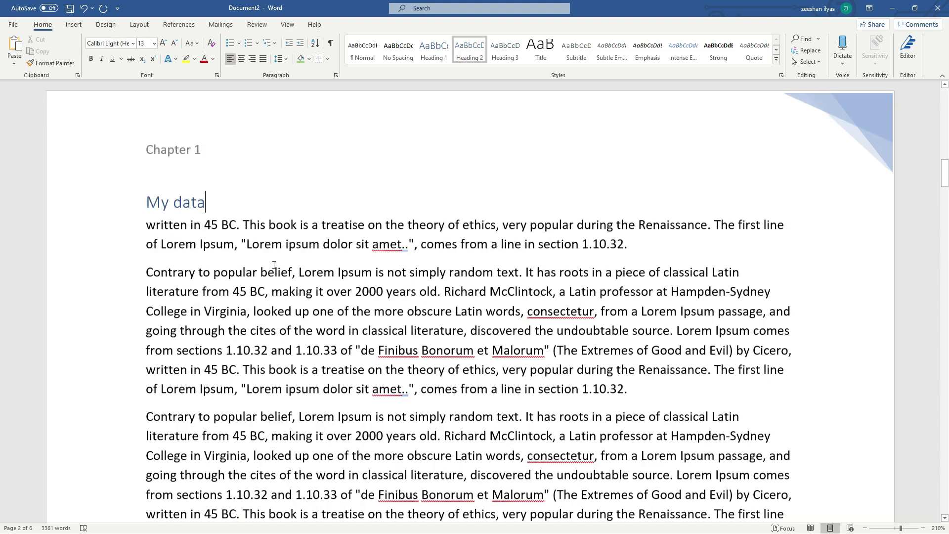
click(171, 287)
key(Return)
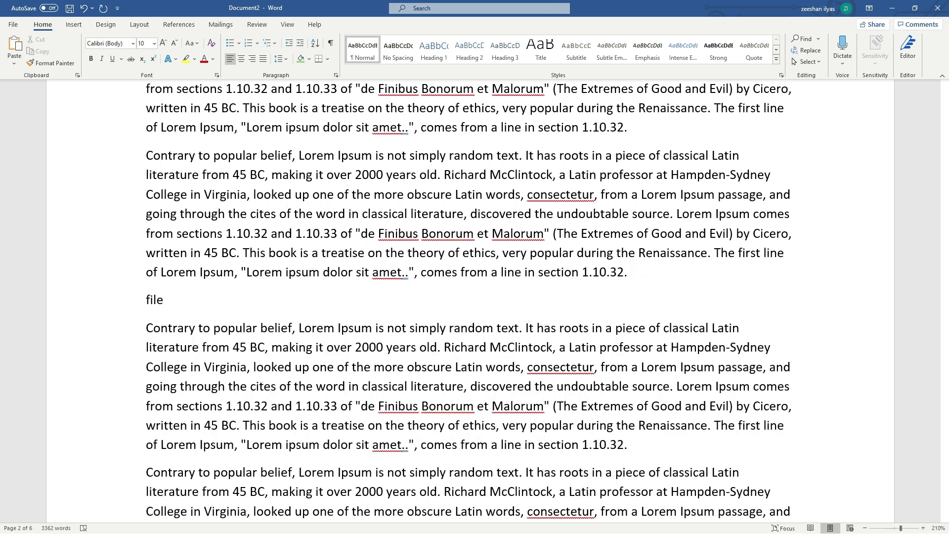
click(505, 49)
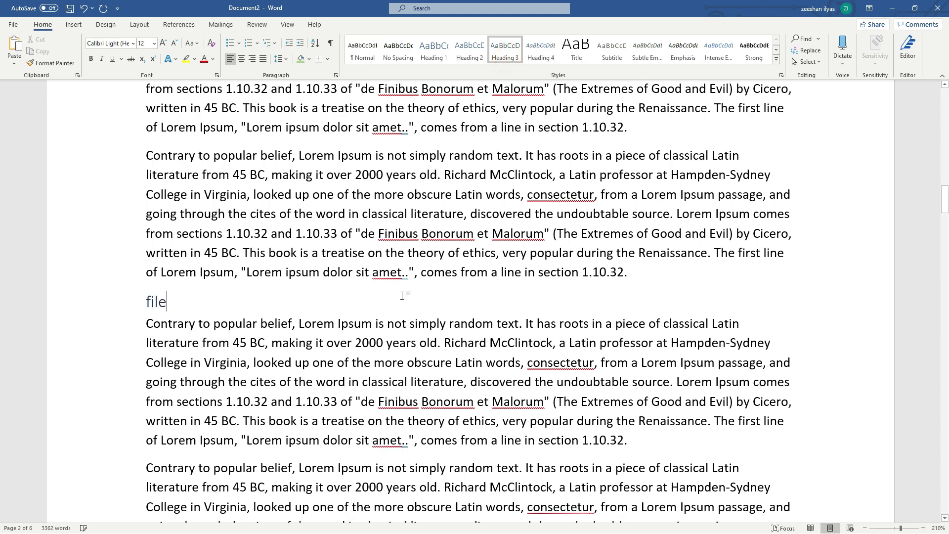
scroll(410, 315, up, 15)
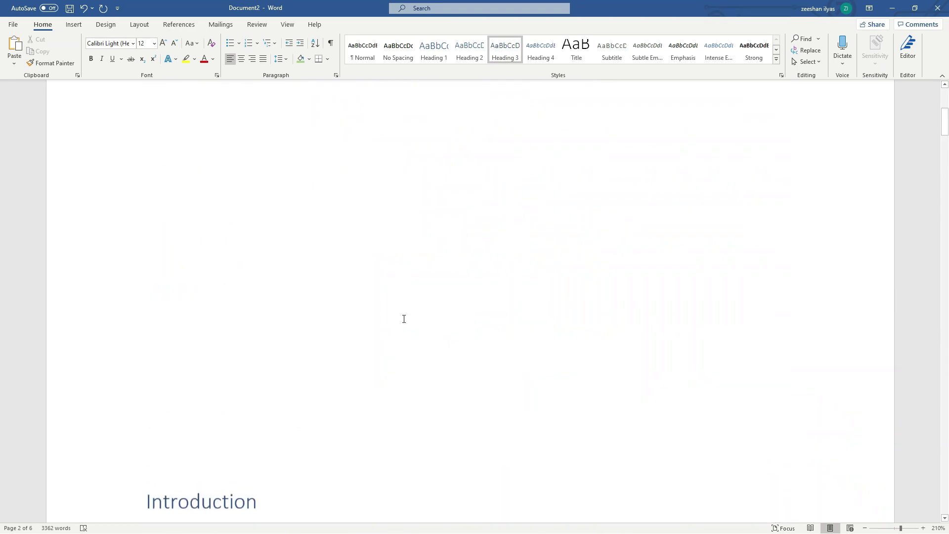
scroll(301, 315, down, 7)
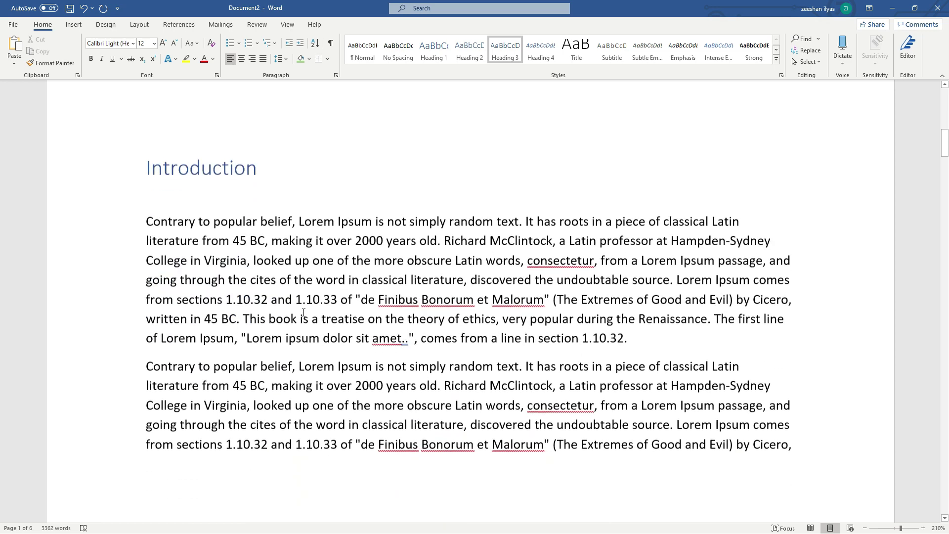
click(106, 24)
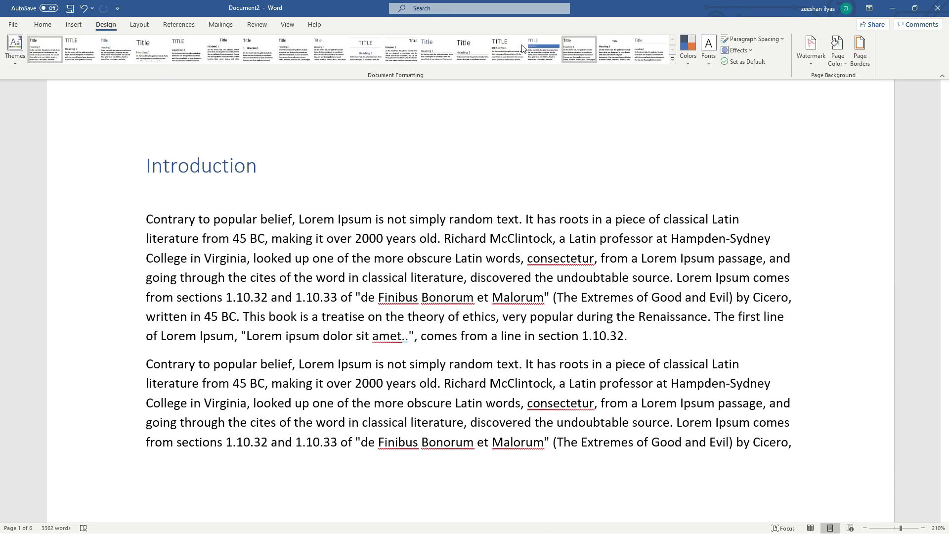
- Apply a built-in Design style set that renders headings like MY DATA and FILE in capitals
click(268, 180)
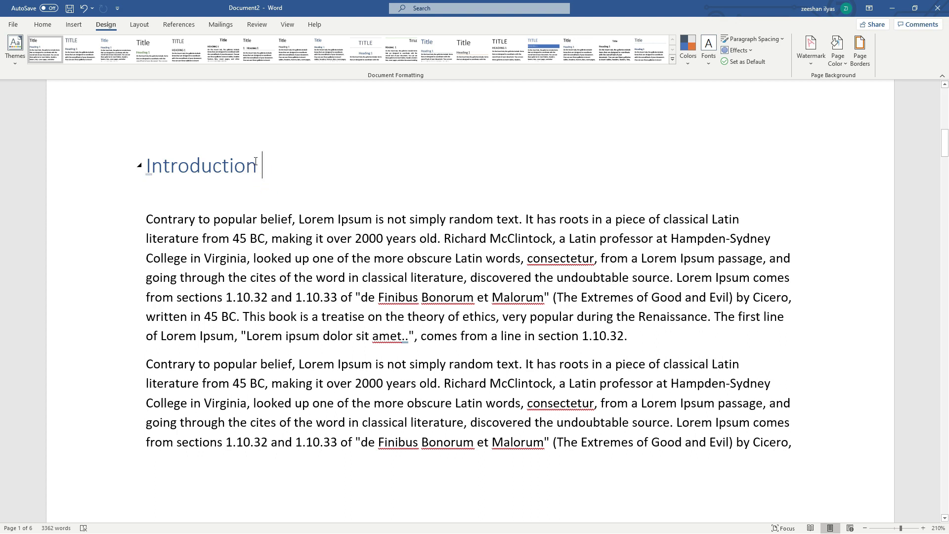
click(80, 49)
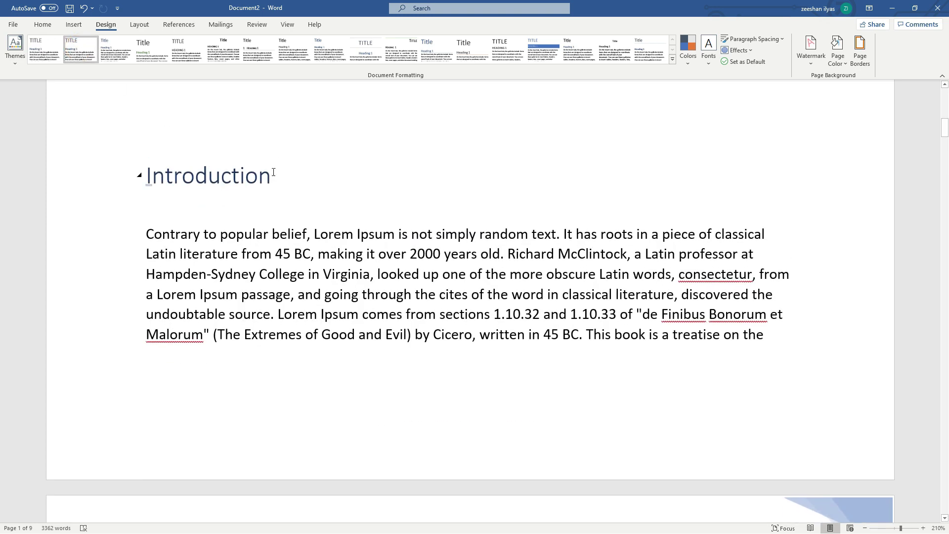
scroll(304, 178, down, 10)
scroll(303, 178, down, 10)
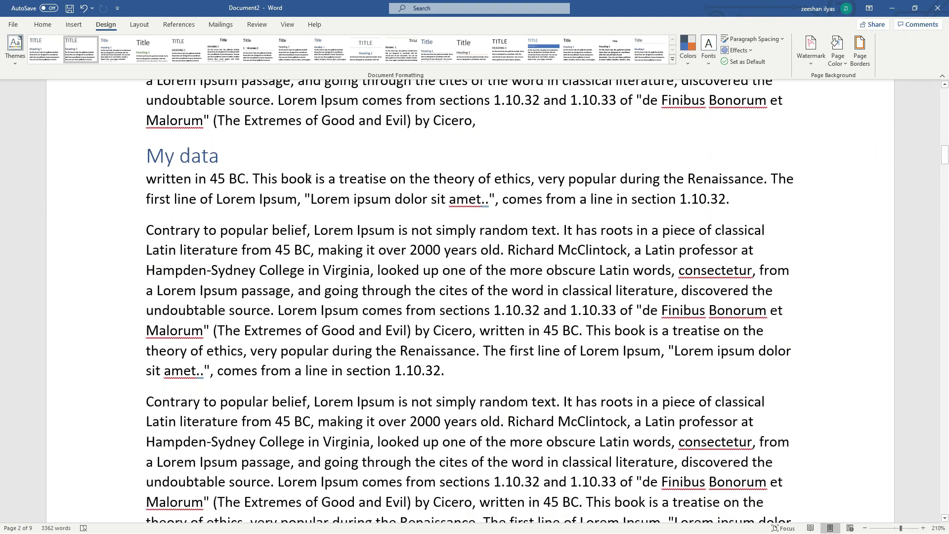
scroll(313, 179, up, 3)
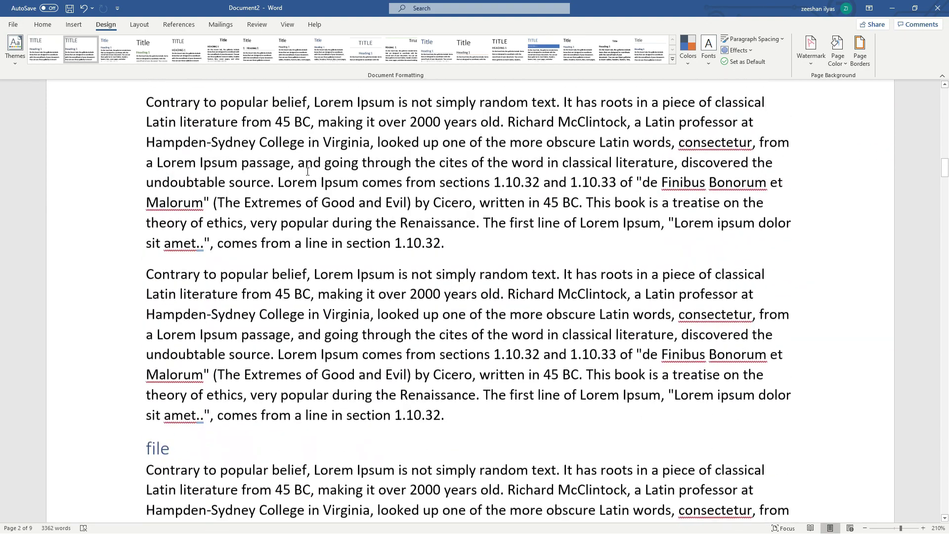
click(538, 56)
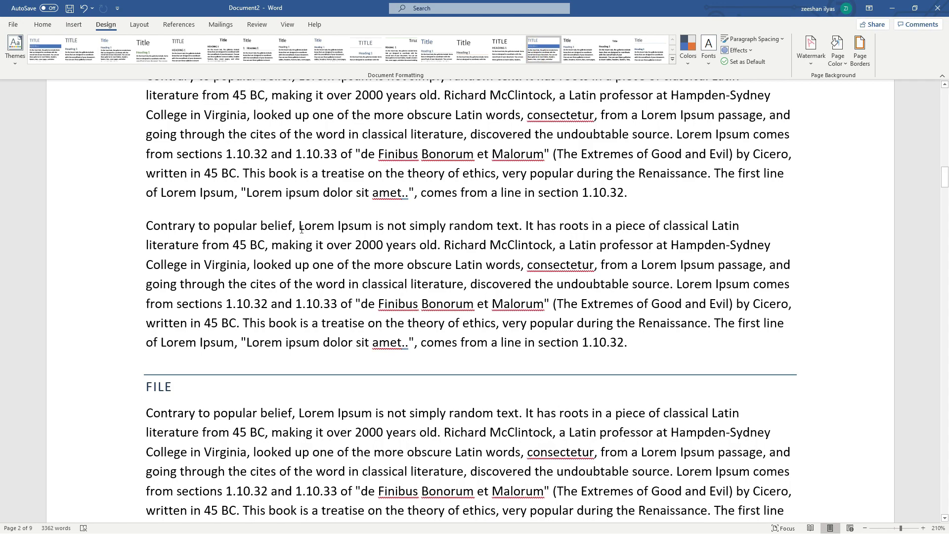
scroll(301, 229, up, 10)
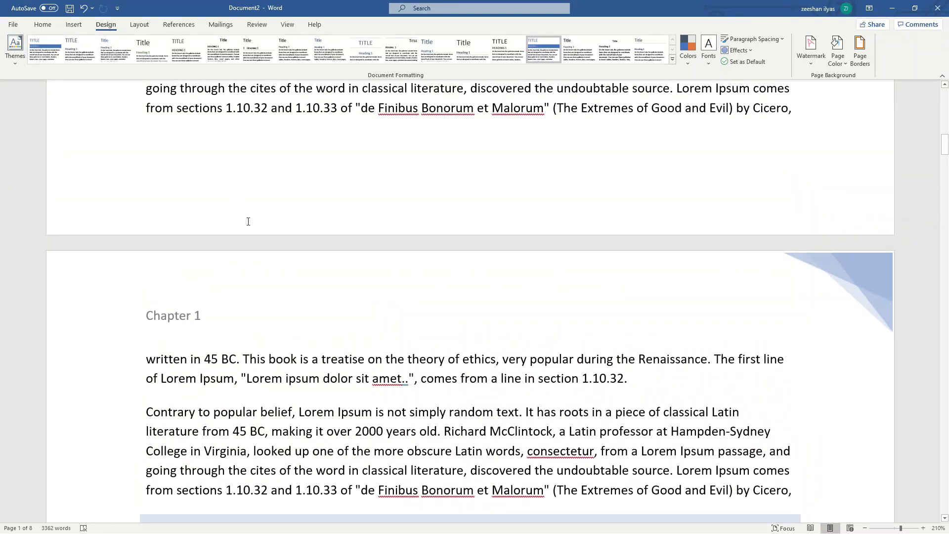
scroll(248, 221, up, 4)
scroll(343, 214, down, 7)
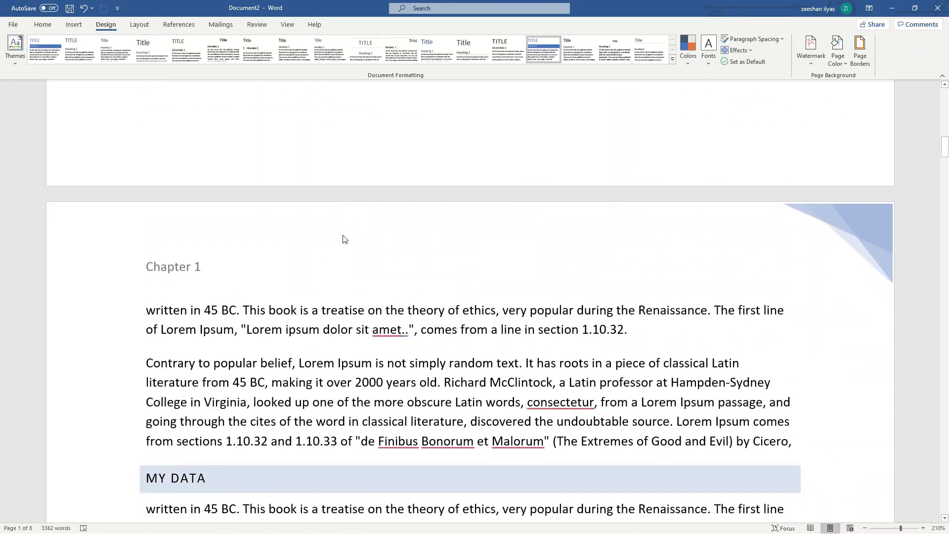
scroll(261, 334, down, 10)
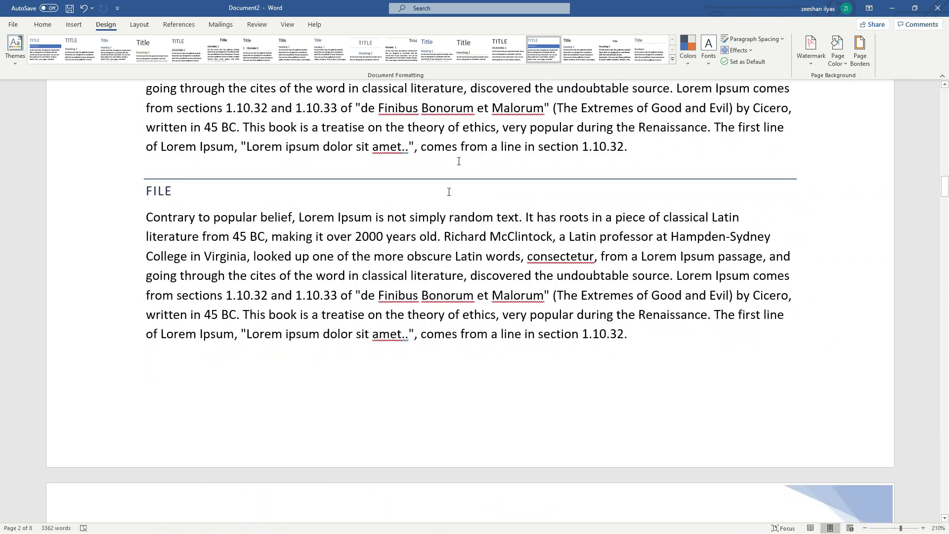
- Switch the theme colours to Red and apply the last built-in style set
click(693, 64)
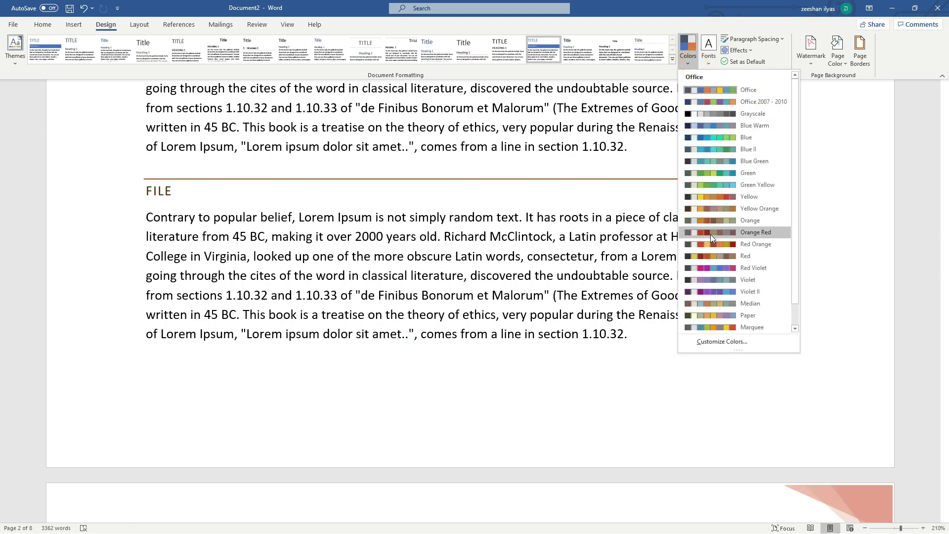
click(711, 259)
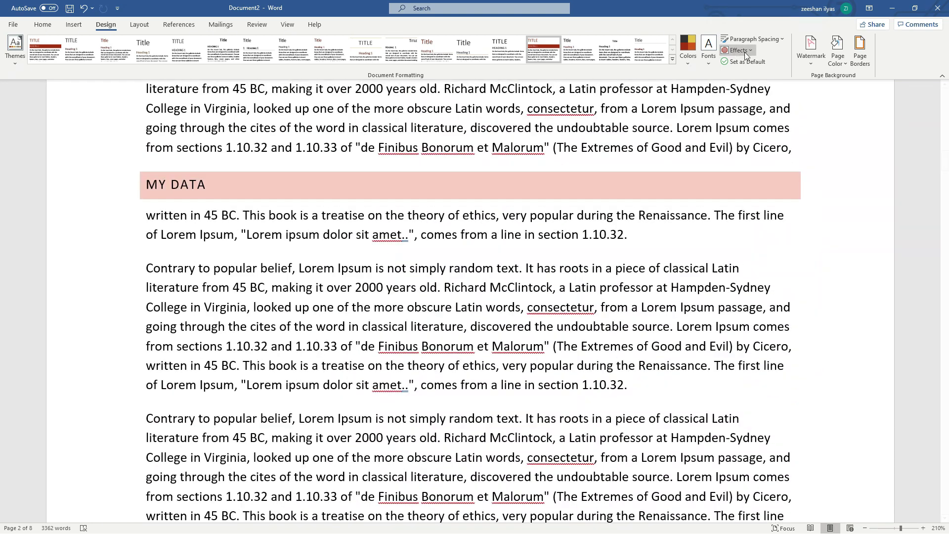
click(672, 60)
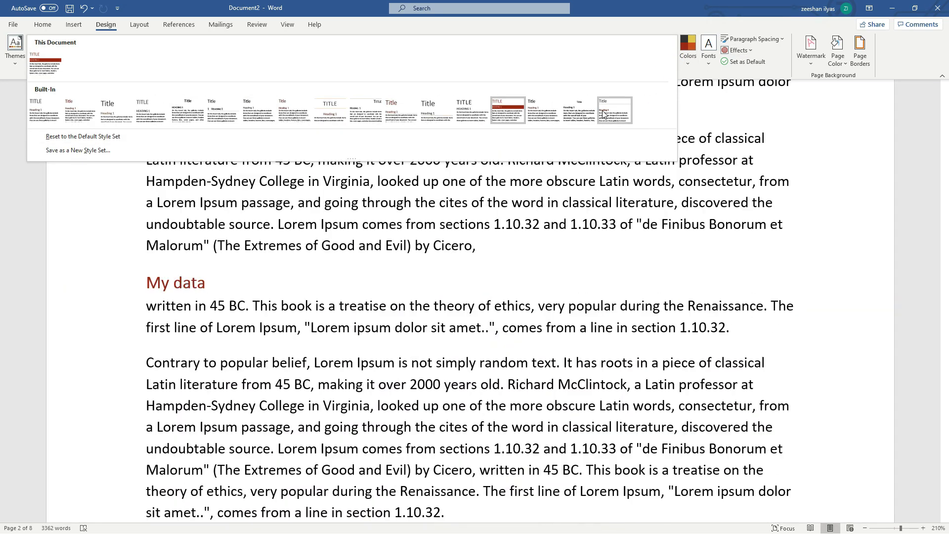
click(603, 114)
- Set the theme fonts to Century Schoolbook
click(708, 52)
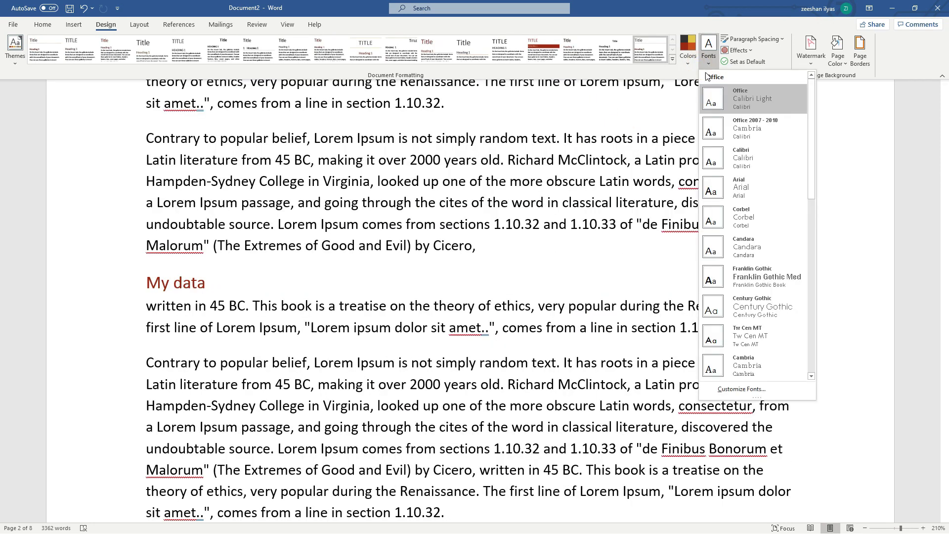
click(689, 61)
click(741, 137)
click(709, 64)
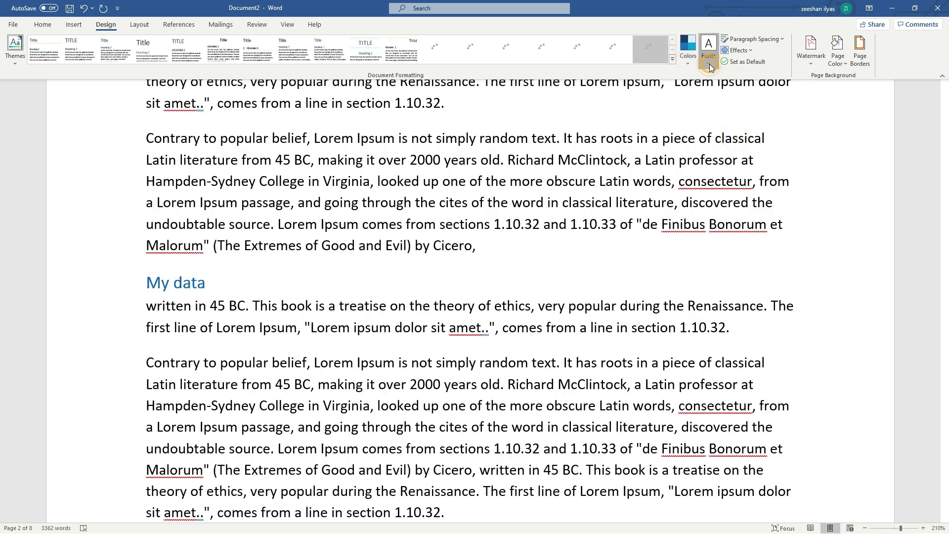
scroll(758, 157, down, 3)
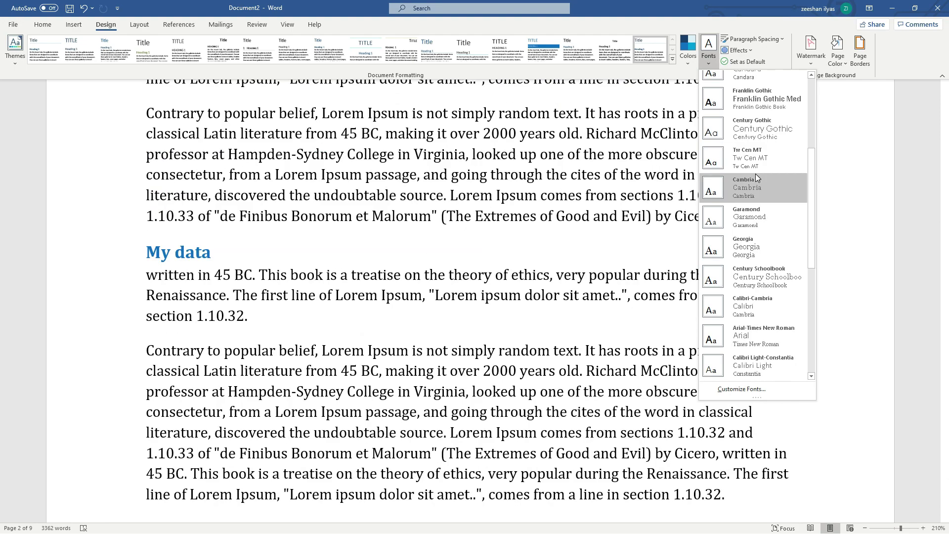
click(757, 272)
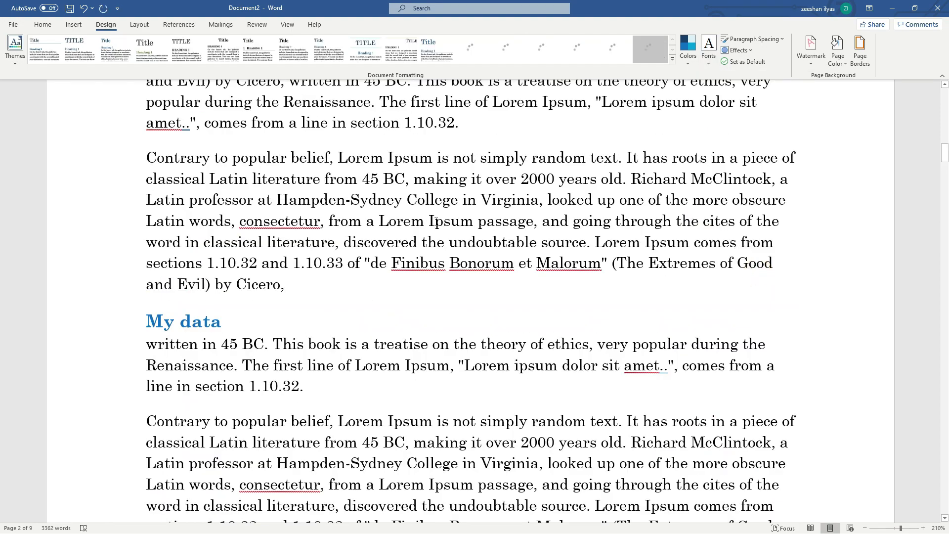
scroll(436, 221, up, 10)
- Apply the Droplet theme to the document
click(322, 243)
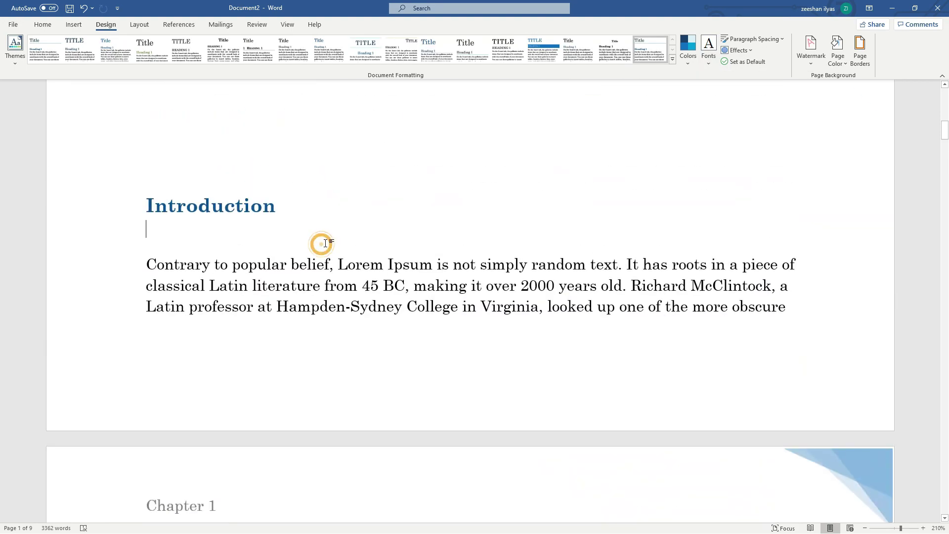
scroll(606, 175, up, 1)
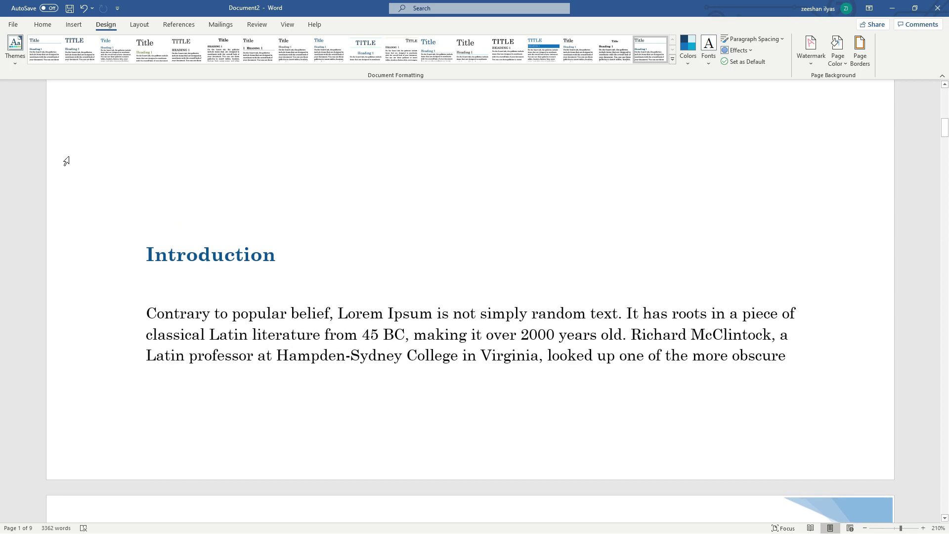
click(14, 67)
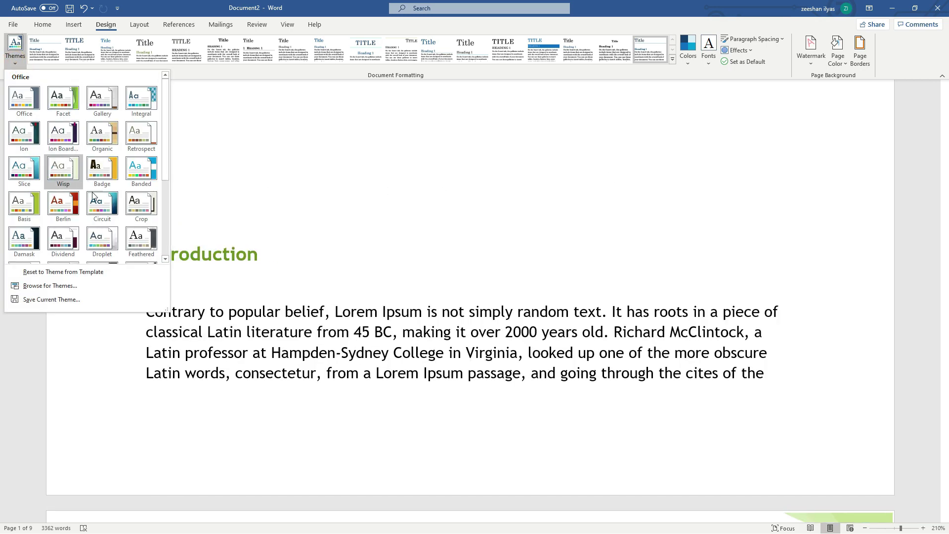
click(102, 232)
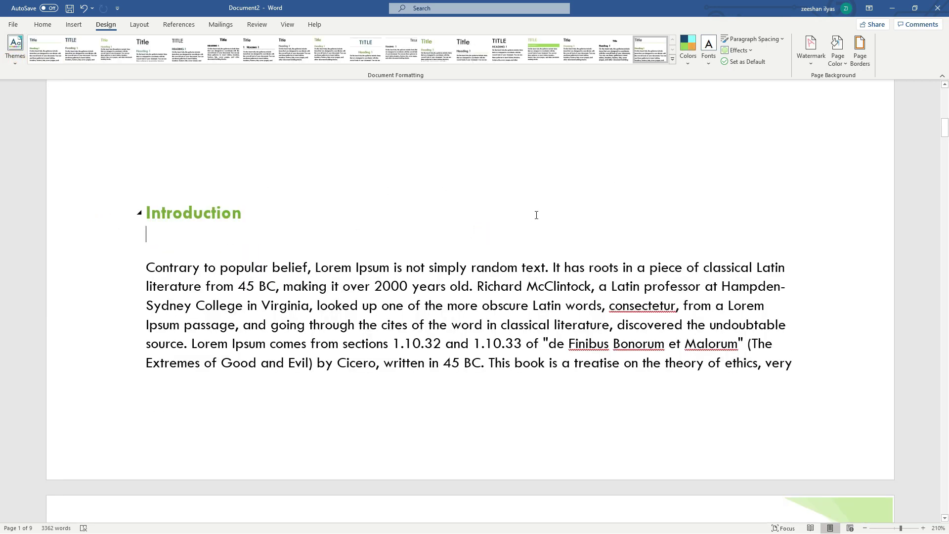
click(708, 63)
click(708, 63)
scroll(418, 270, down, 10)
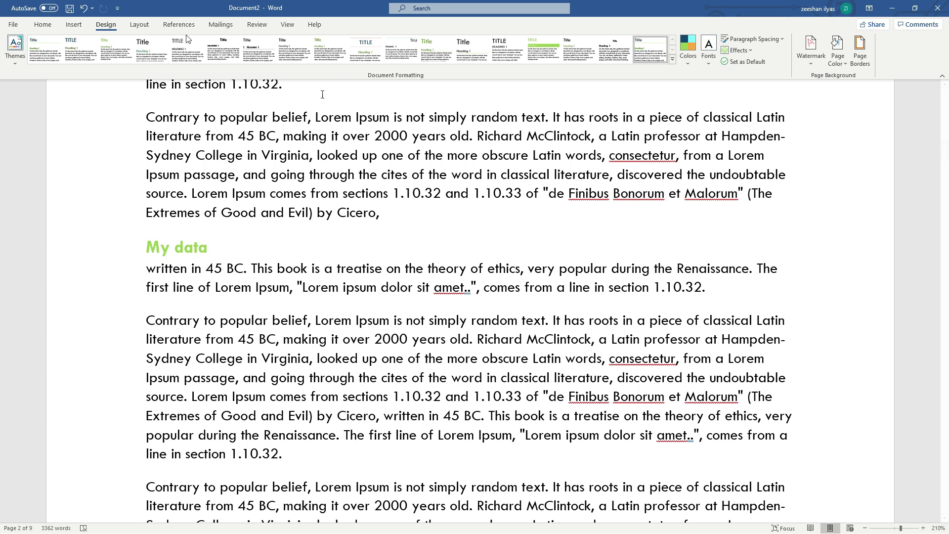
- Undo and redo the recent formatting changes with Ctrl+Z and Ctrl+Y
key(ctrl+z)
key(ctrl+z)
key(ctrl+z)
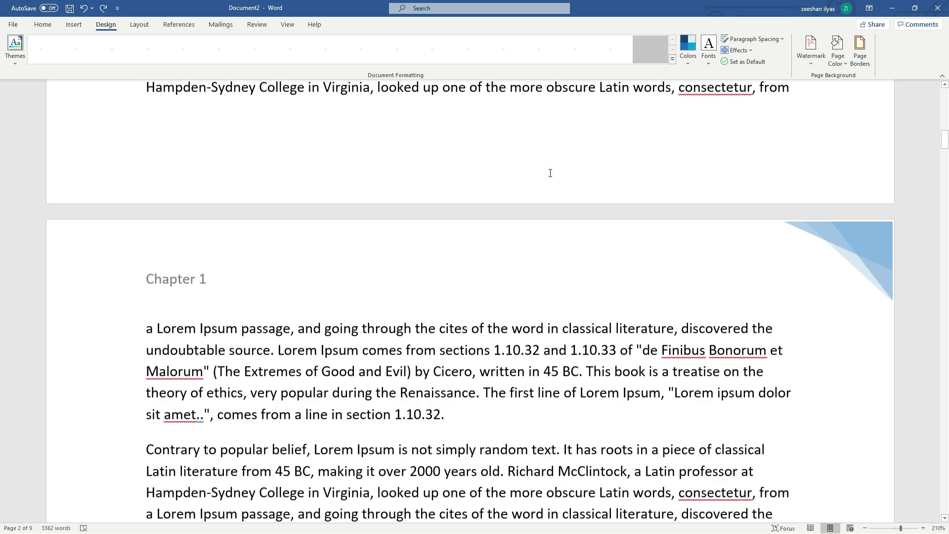
key(ctrl+y)
key(ctrl+y)
key(ctrl+y)
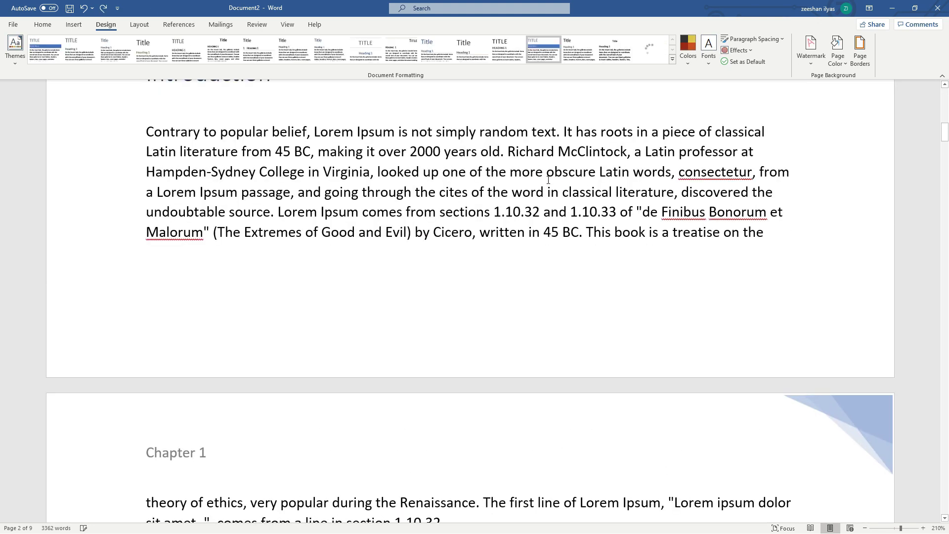
key(ctrl+z)
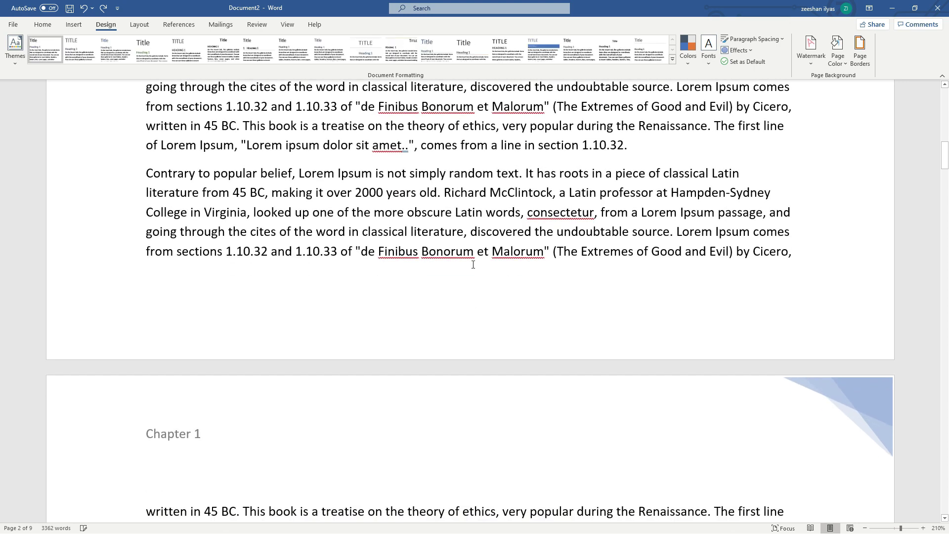
scroll(380, 207, up, 4)
scroll(380, 207, down, 2)
drag(147, 128, 792, 349)
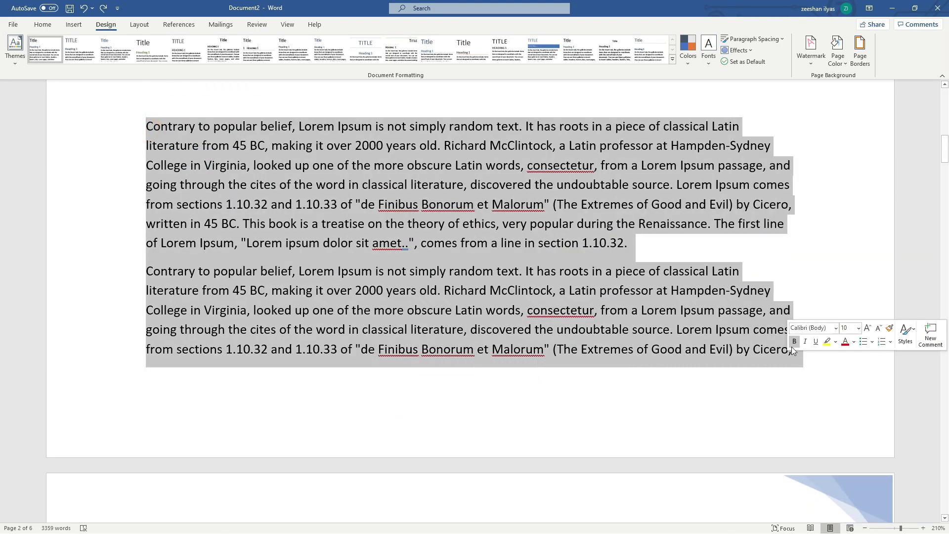
click(781, 39)
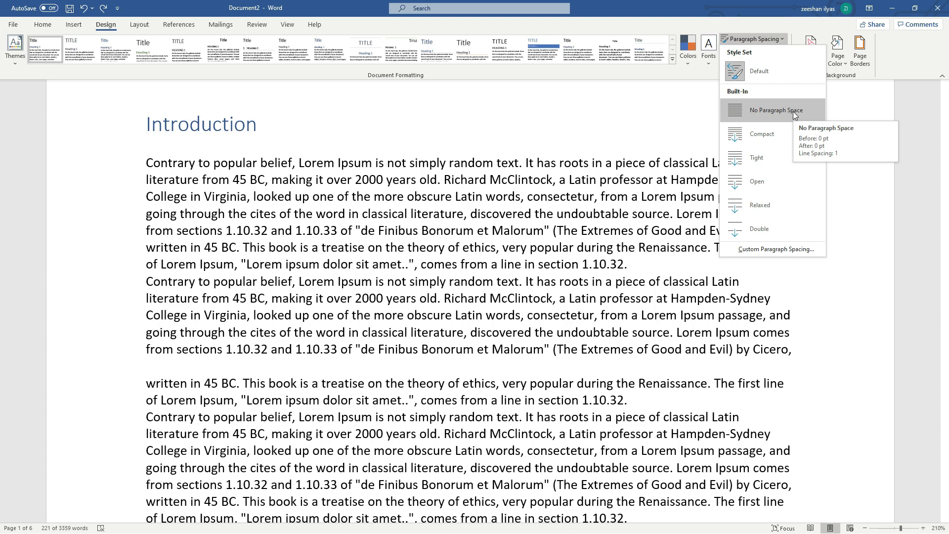
click(793, 111)
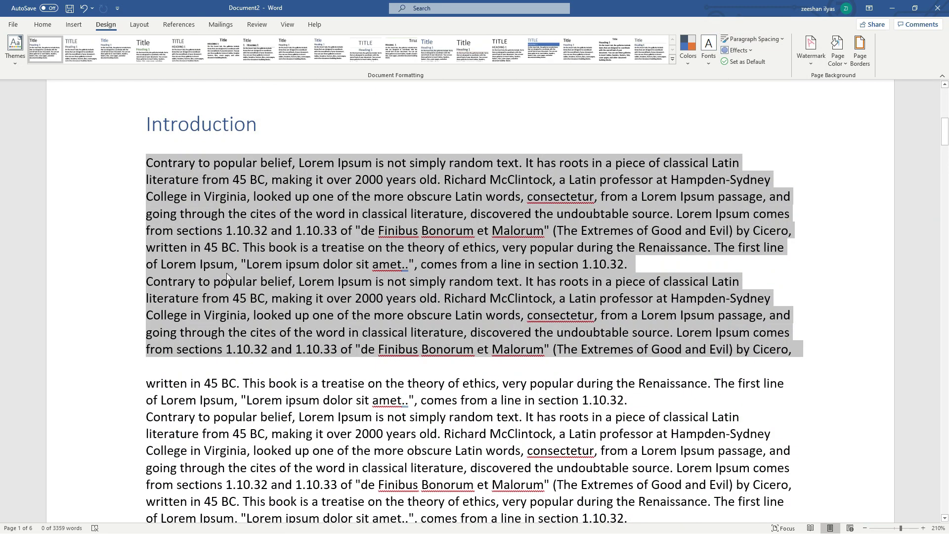
click(177, 263)
drag(147, 265, 542, 293)
click(526, 284)
drag(148, 281, 402, 317)
click(271, 180)
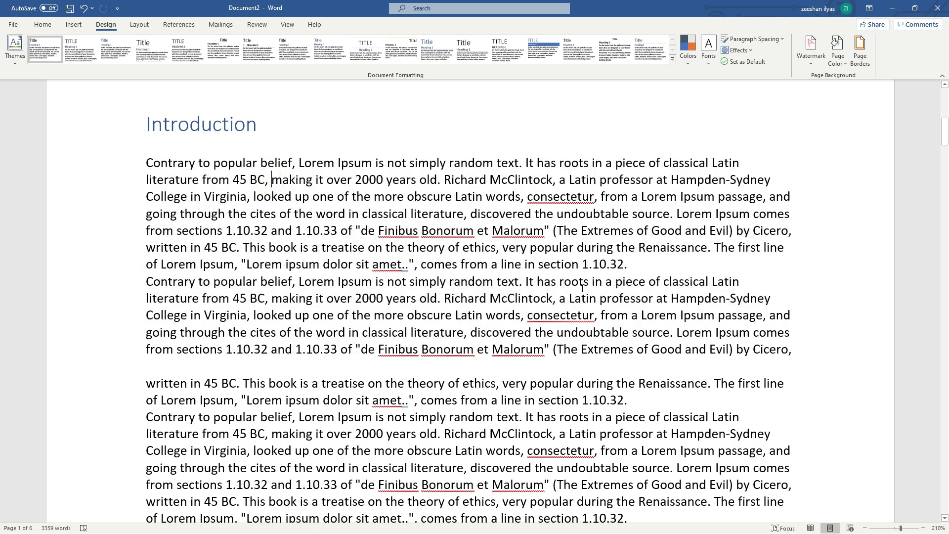
drag(137, 161, 137, 349)
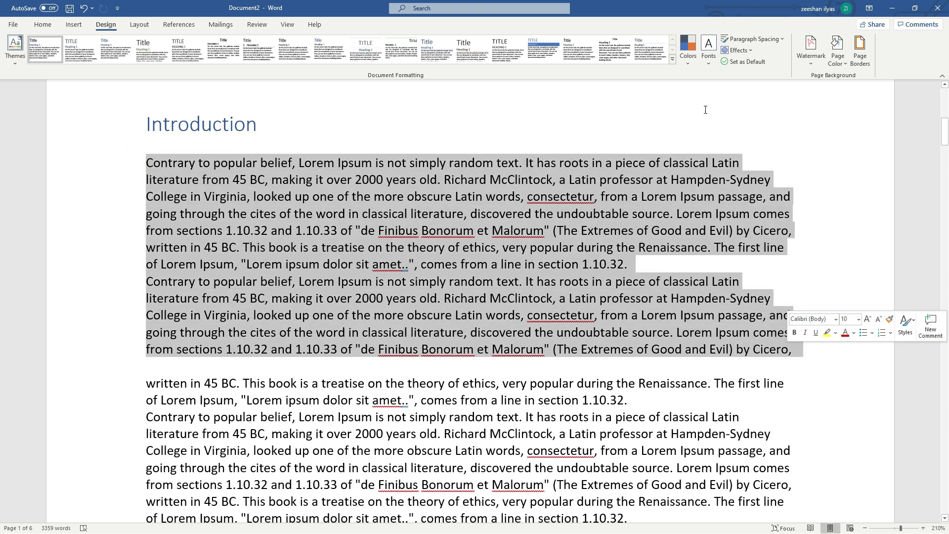
click(780, 40)
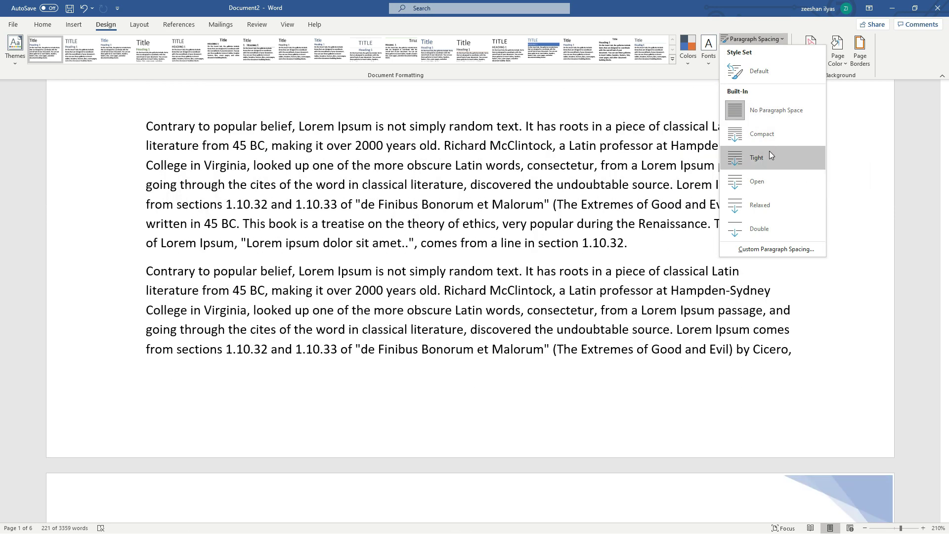
click(751, 182)
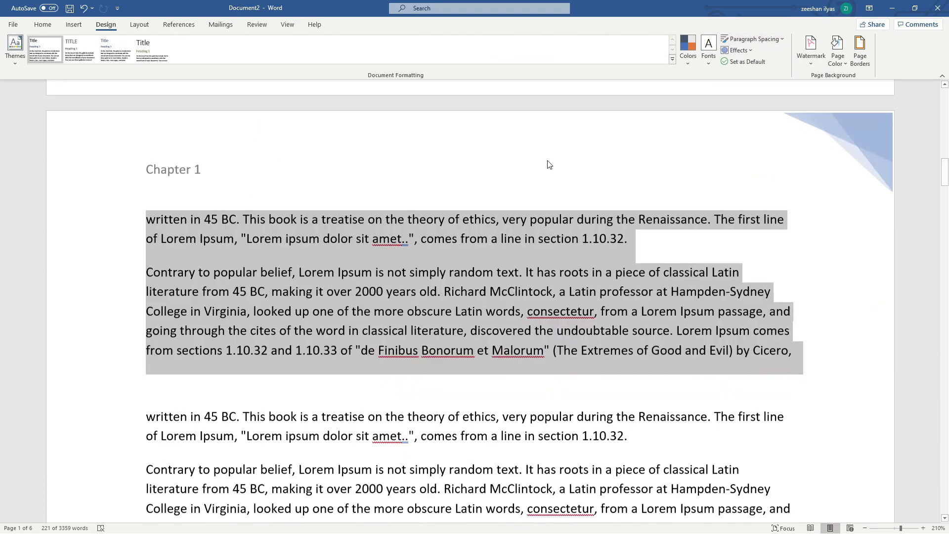
scroll(482, 187, up, 5)
scroll(485, 187, up, 1)
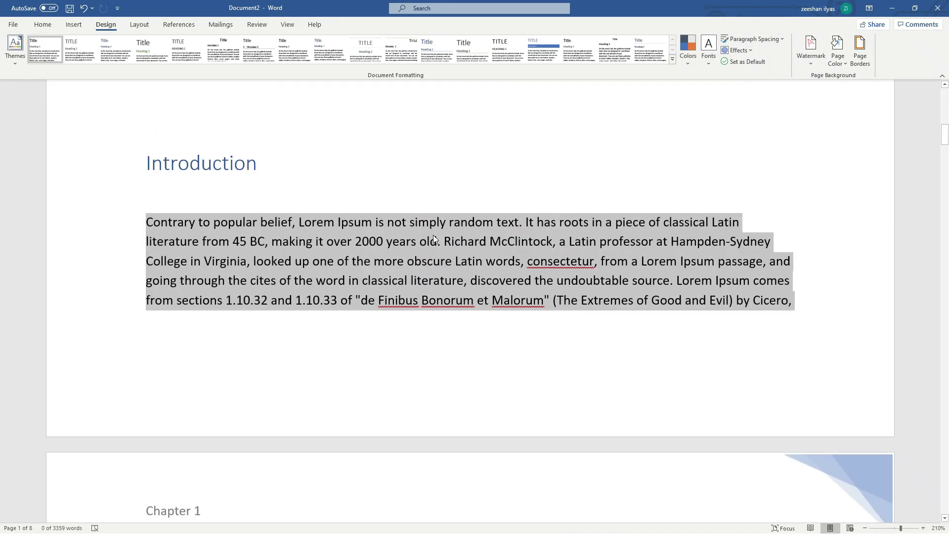
scroll(420, 196, down, 5)
scroll(420, 196, up, 3)
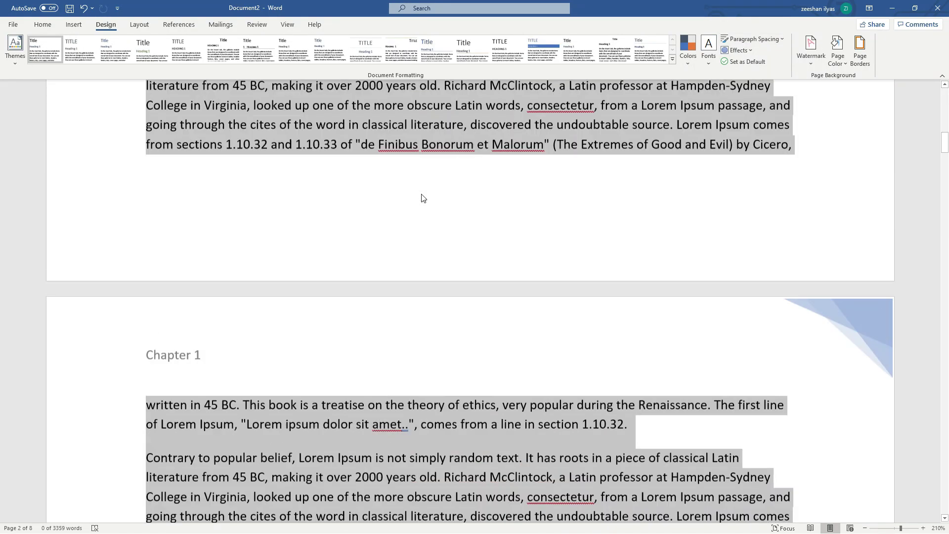
scroll(178, 153, up, 2)
click(168, 180)
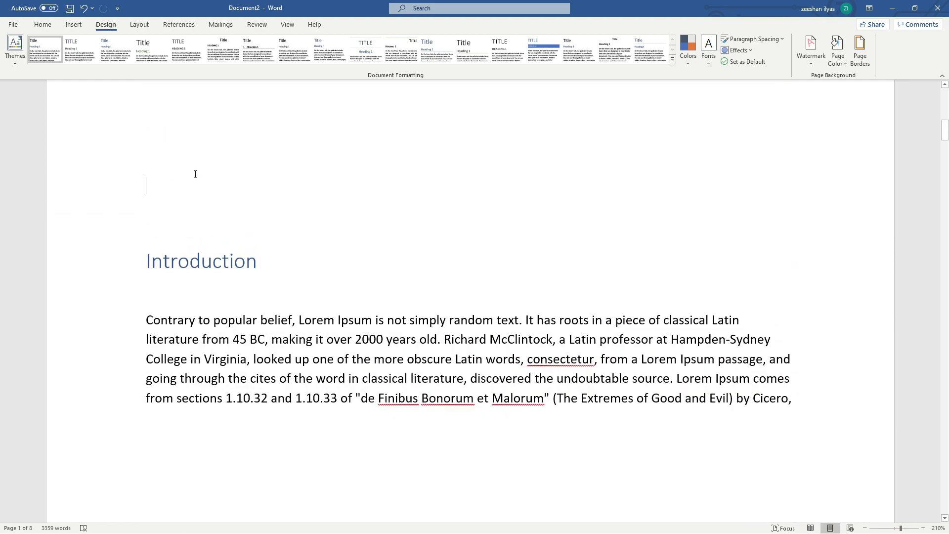
scroll(168, 179, up, 1)
key(ctrl+z)
key(ctrl+z)
key(ctrl+z)
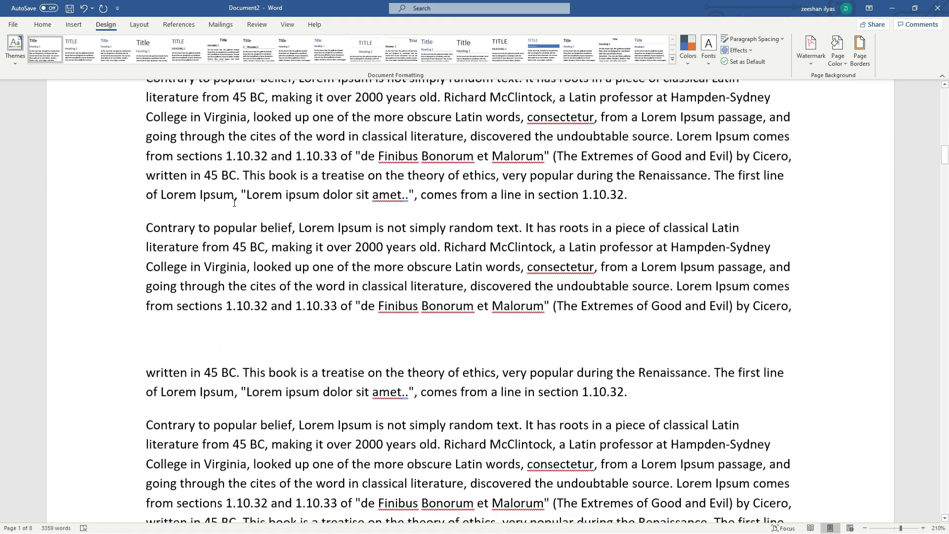
scroll(158, 205, up, 2)
drag(144, 217, 811, 445)
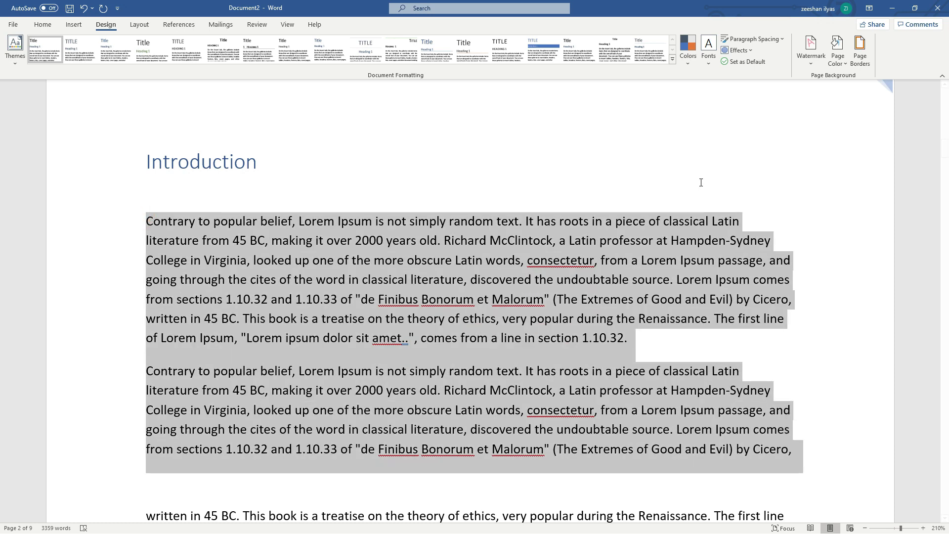
click(782, 42)
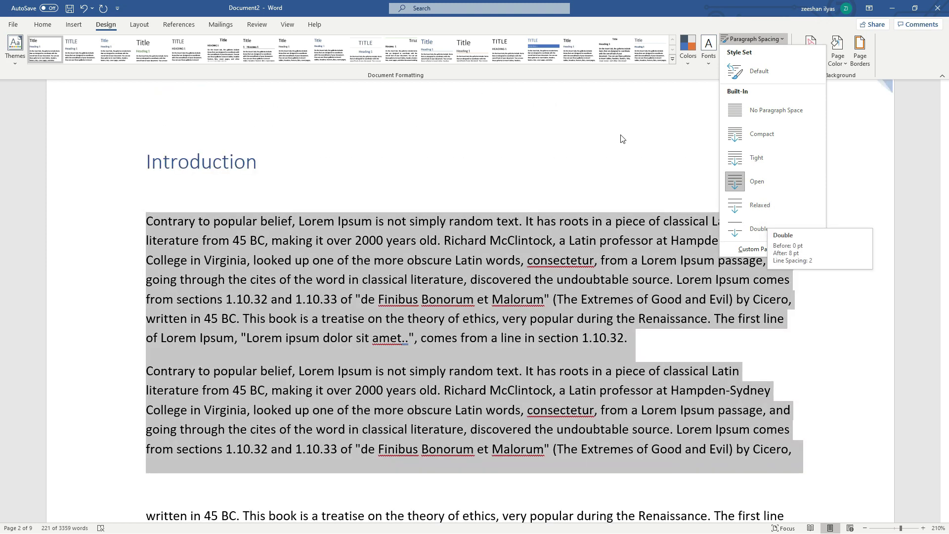
click(564, 245)
click(578, 239)
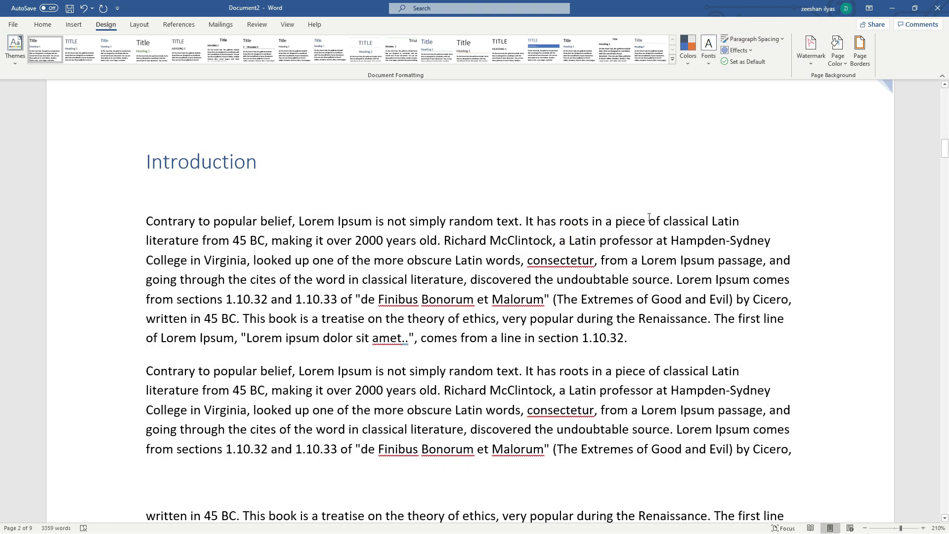
scroll(590, 221, up, 10)
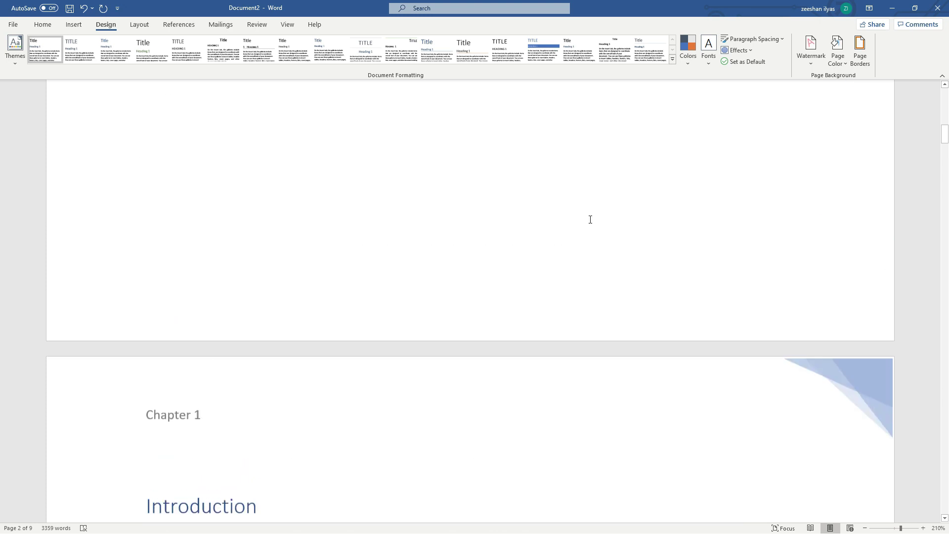
- Preview the theme effects and watermark choices without applying any
click(752, 51)
click(753, 51)
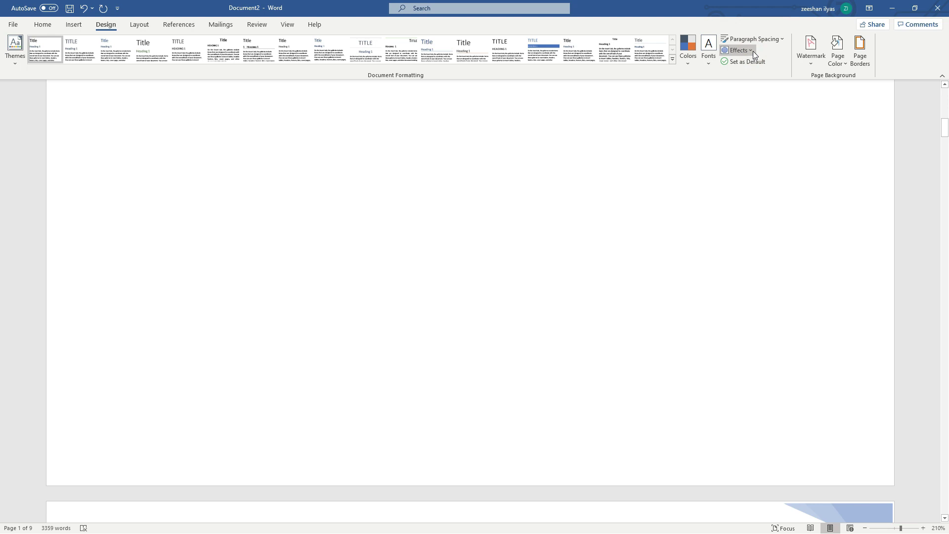
click(808, 62)
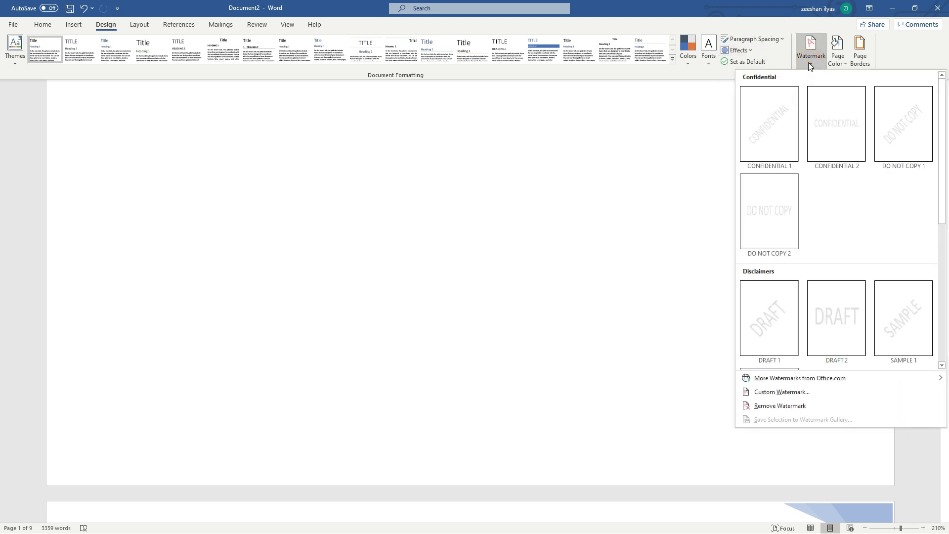
scroll(342, 203, up, 3)
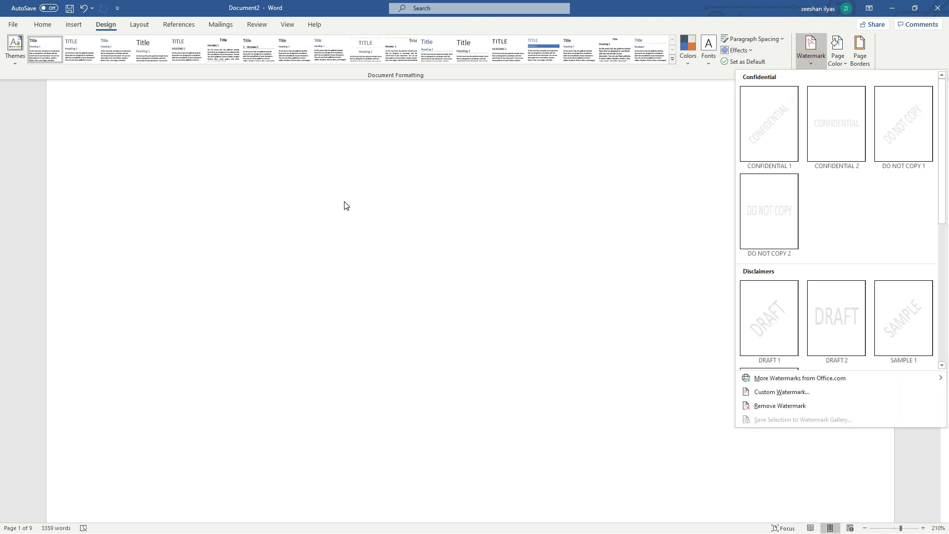
scroll(346, 201, up, 1)
scroll(344, 204, down, 2)
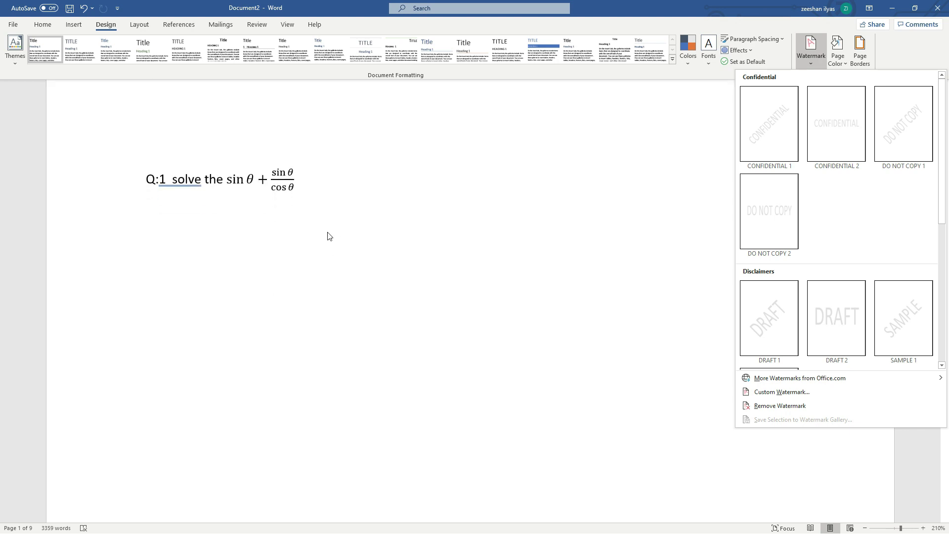
click(295, 179)
- Select the sin θ equation line and delete it
drag(299, 182, 139, 183)
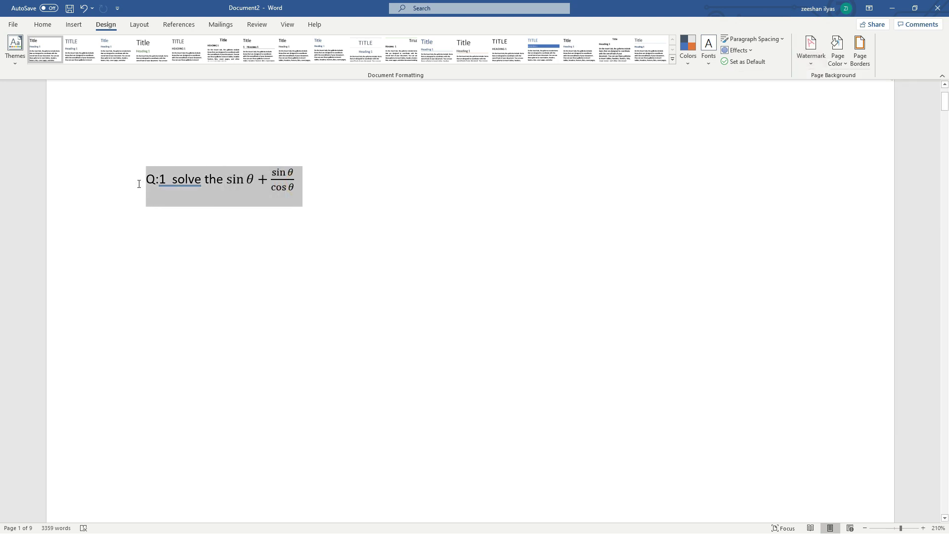
key(BackSpace)
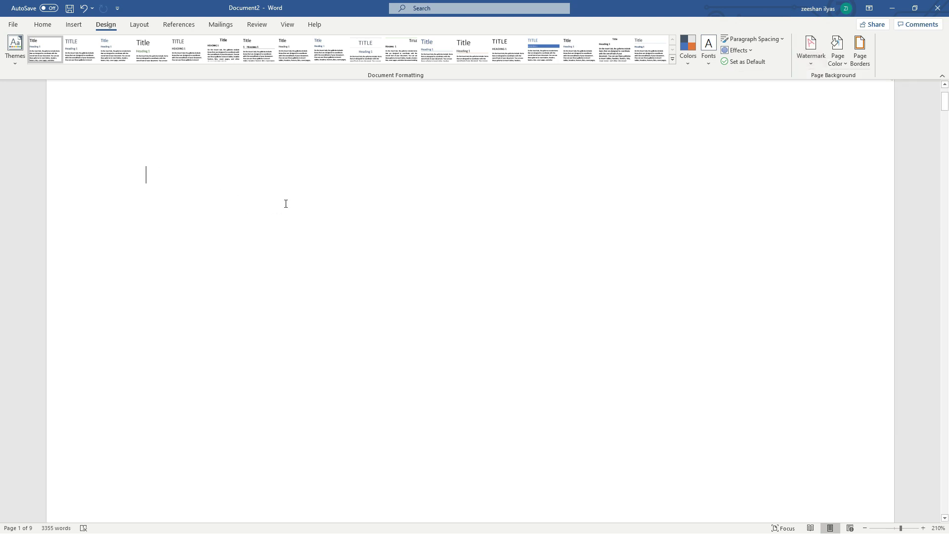
scroll(351, 196, up, 5)
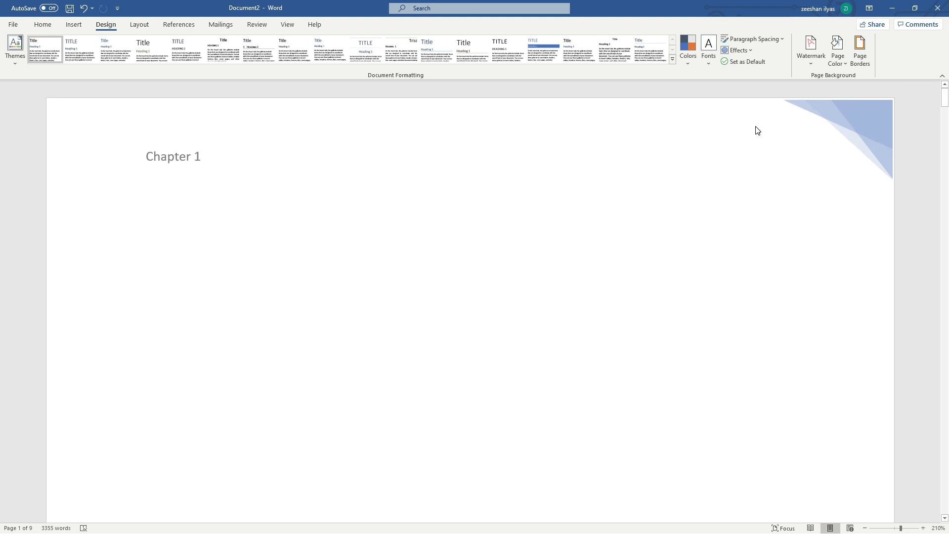
- Apply the CONFIDENTIAL 2 watermark to the document
click(811, 66)
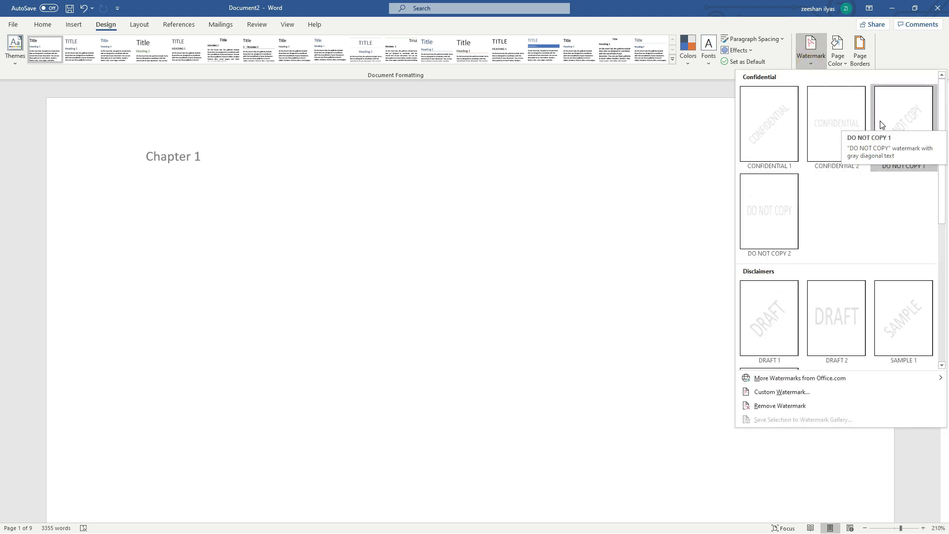
click(838, 130)
scroll(495, 182, down, 3)
scroll(660, 342, down, 2)
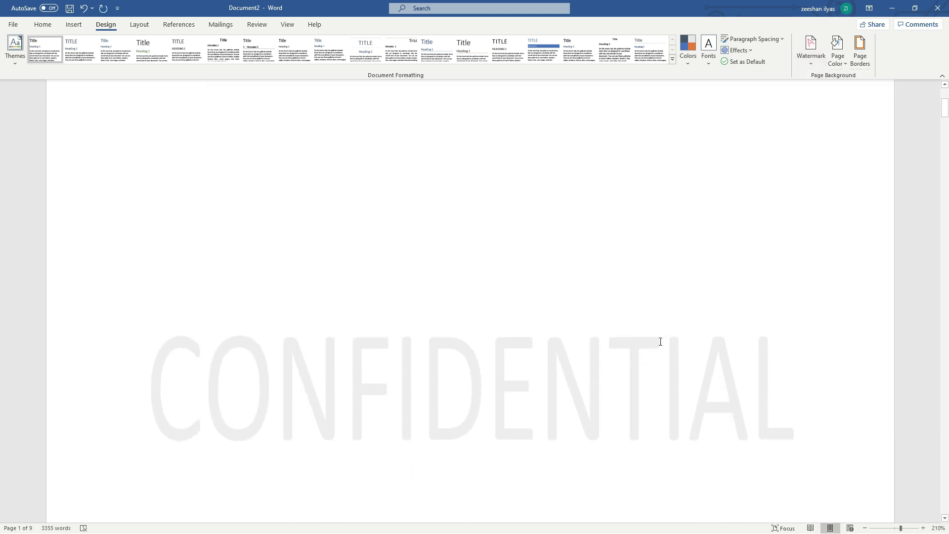
scroll(569, 291, down, 10)
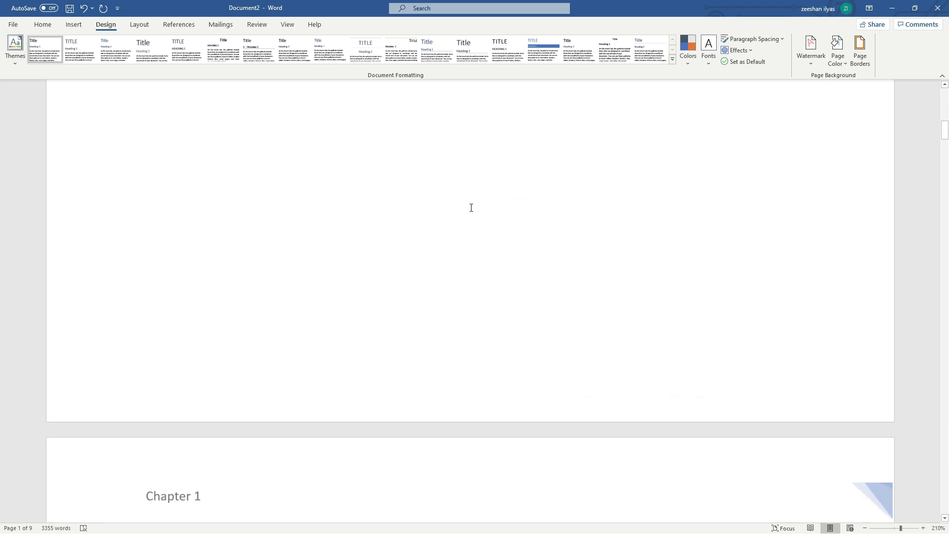
scroll(471, 208, down, 5)
drag(397, 224, 519, 216)
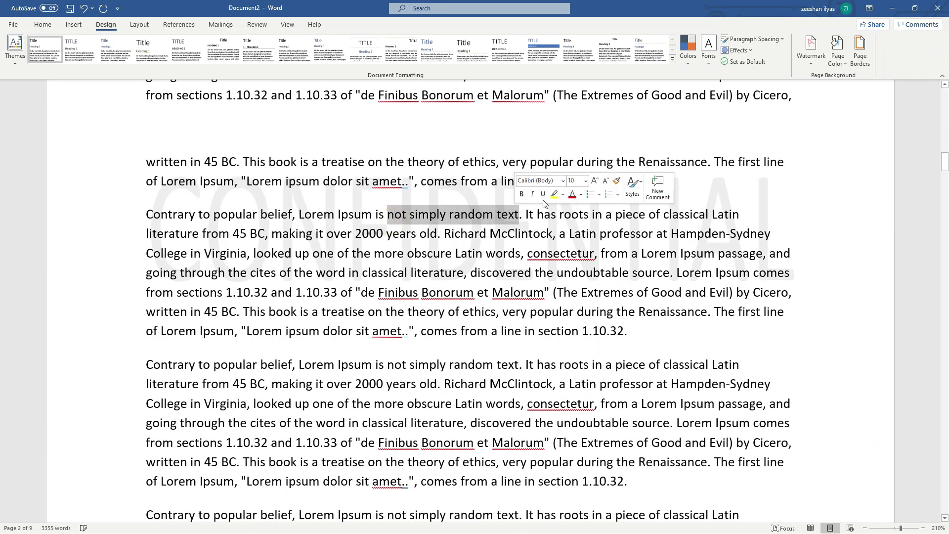
click(421, 200)
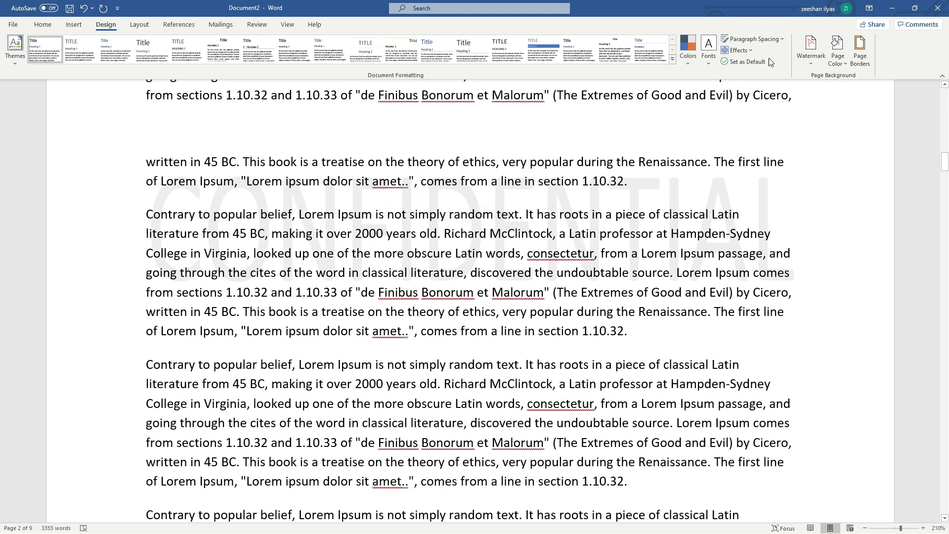
- Replace the watermark with DO NOT COPY 1
click(809, 63)
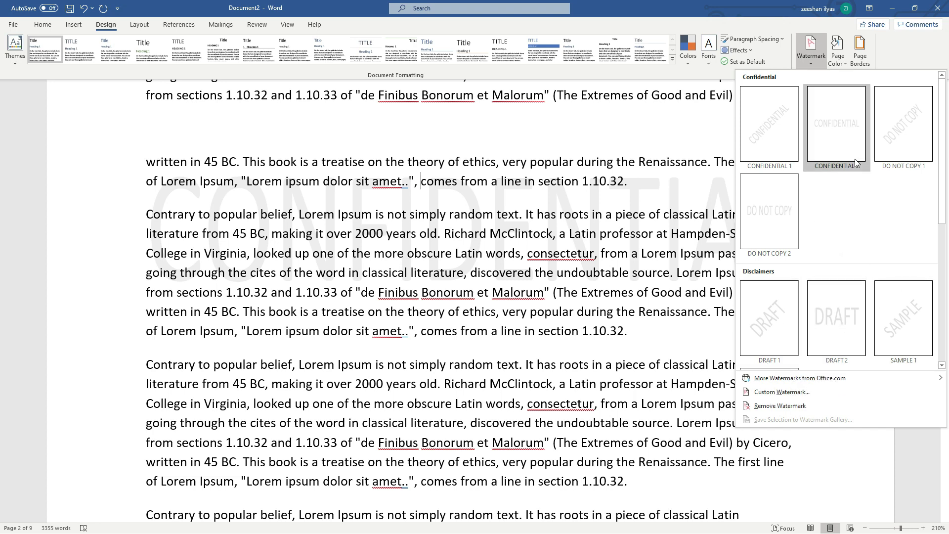
click(908, 143)
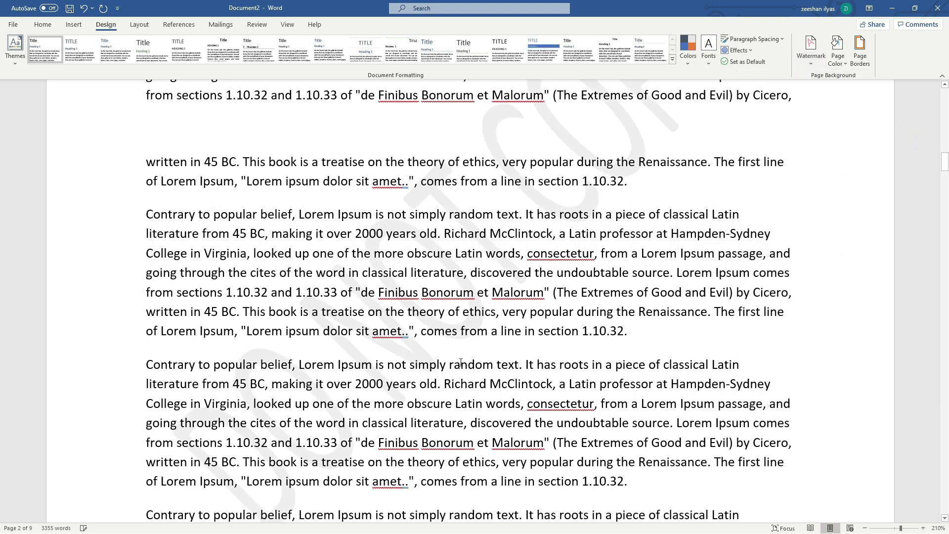
scroll(293, 364, up, 10)
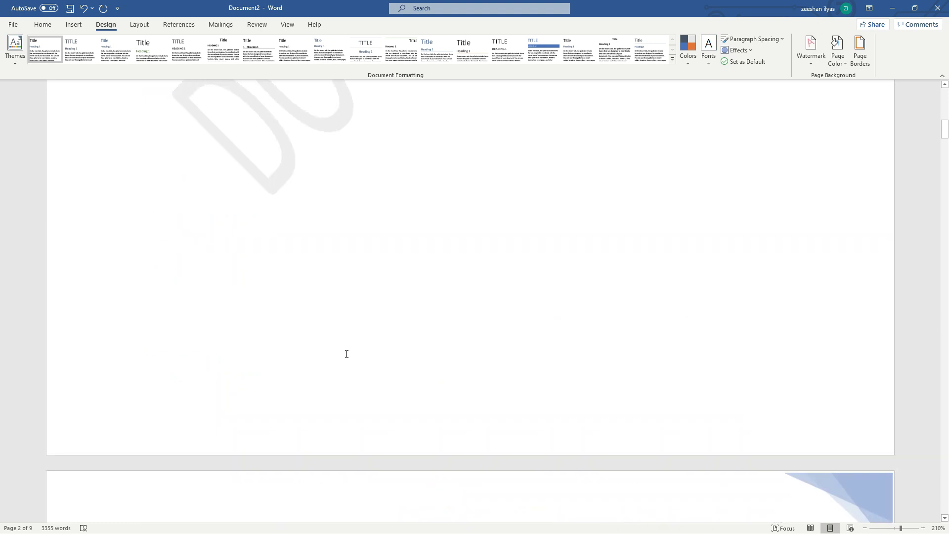
scroll(578, 255, down, 3)
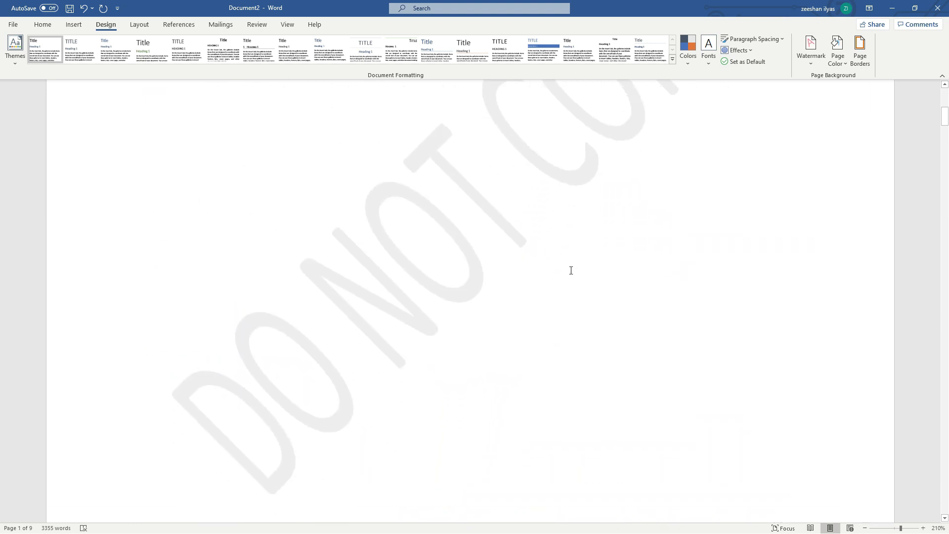
- Type test characters on a blank line and delete them again
click(447, 203)
text(dfsafasdfffffffffffffffffffffffffffffffffffffffffffffffffffffffffff)
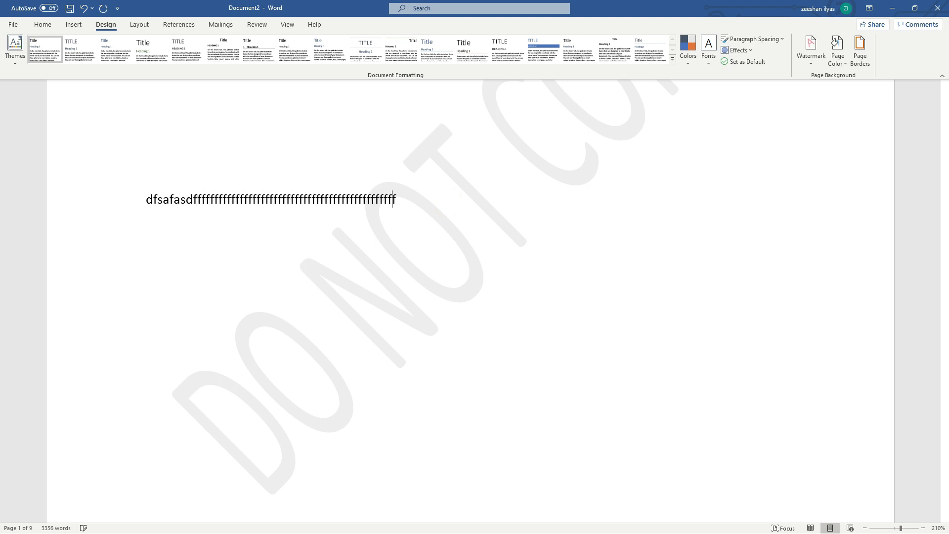
key(BackSpace)
key(BackSpace)
key(BackSpace)
key(BackSpace)
key(BackSpace)
key(BackSpace)
key(BackSpace)
key(BackSpace)
key(BackSpace)
key(BackSpace)
key(BackSpace)
key(BackSpace)
key(BackSpace)
key(BackSpace)
key(BackSpace)
key(BackSpace)
key(BackSpace)
key(BackSpace)
key(BackSpace)
key(BackSpace)
key(BackSpace)
key(BackSpace)
key(BackSpace)
key(BackSpace)
key(BackSpace)
key(BackSpace)
key(BackSpace)
key(BackSpace)
key(BackSpace)
key(BackSpace)
key(BackSpace)
key(BackSpace)
key(BackSpace)
key(BackSpace)
key(BackSpace)
key(BackSpace)
key(BackSpace)
key(BackSpace)
key(BackSpace)
key(BackSpace)
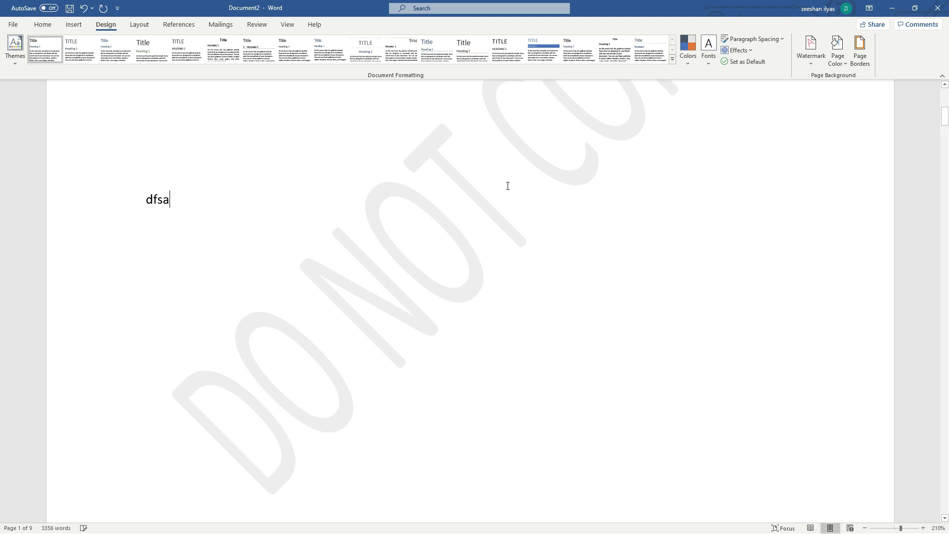
key(BackSpace)
key(BackSpace)
click(811, 53)
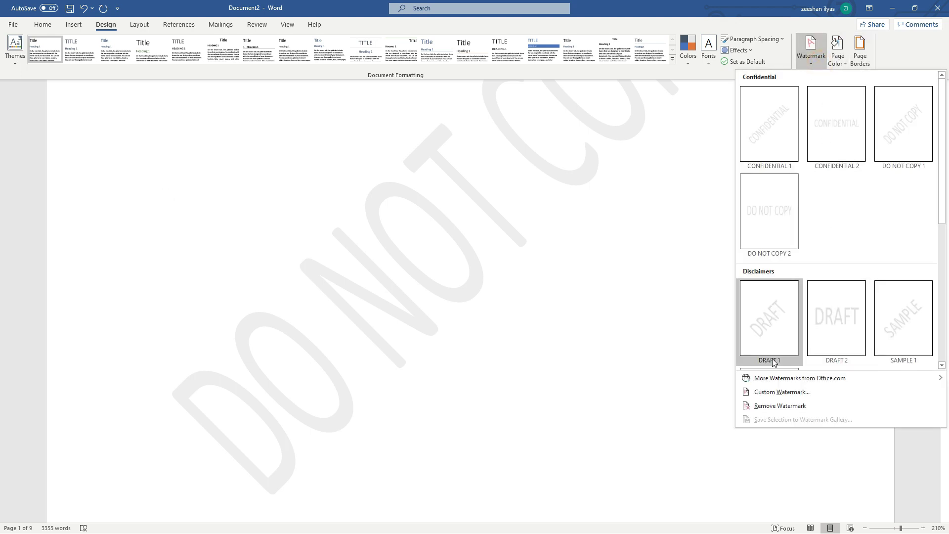
- In Custom Watermark, change the text to Kacs in Calibri Light
click(761, 391)
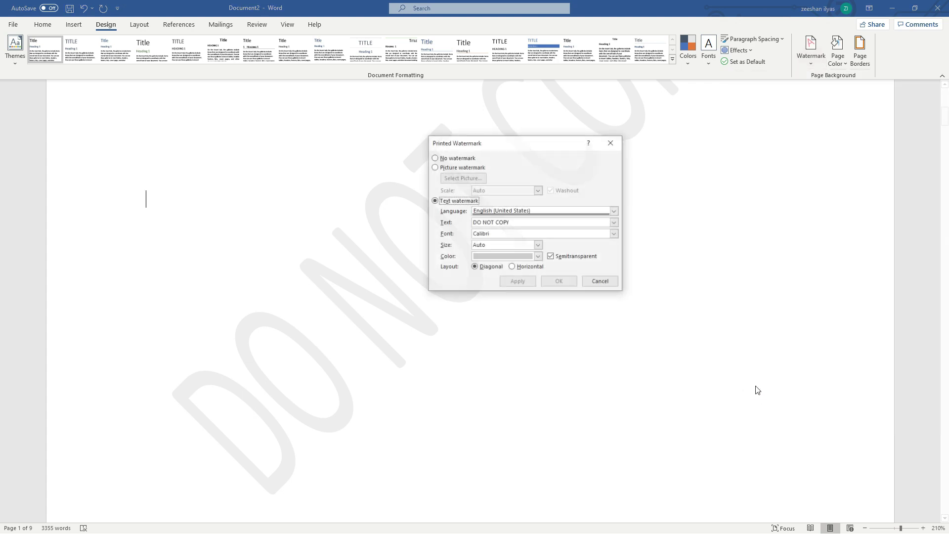
drag(515, 223, 447, 224)
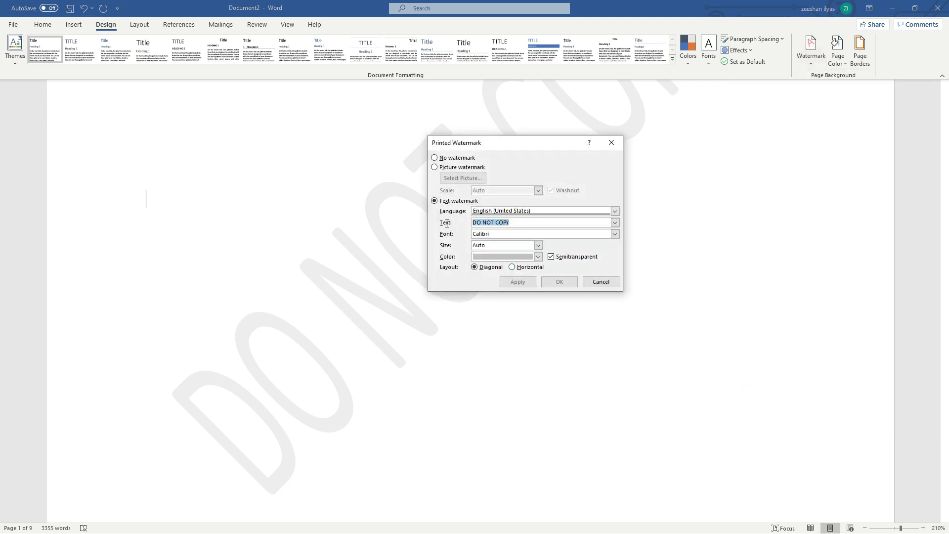
key(BackSpace)
text(Kacs)
click(616, 234)
click(504, 249)
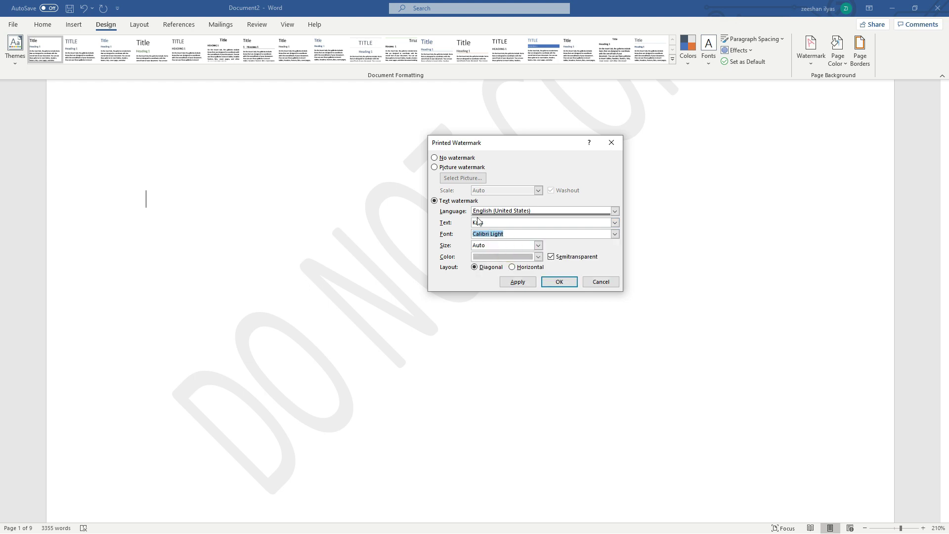
- Try picture and no-watermark options, then return to a diagonal text watermark
click(463, 169)
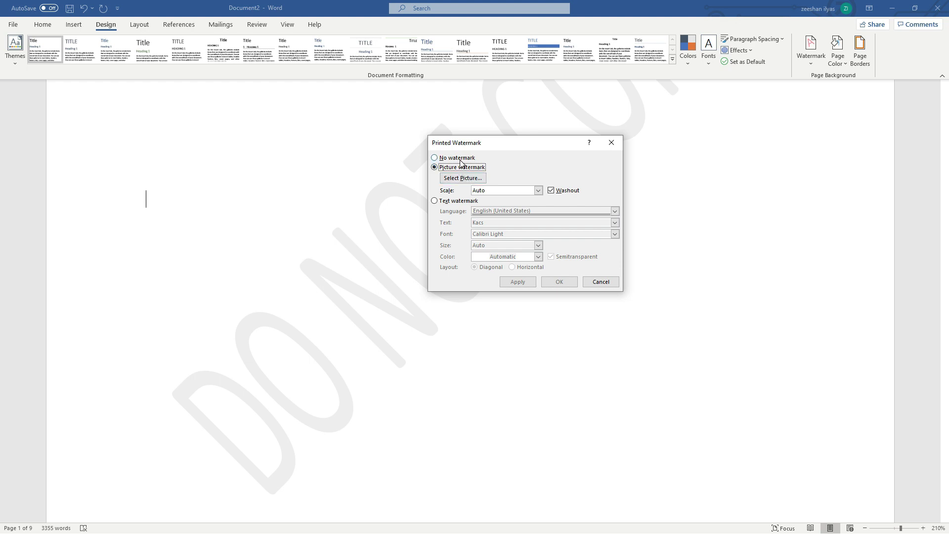
click(457, 158)
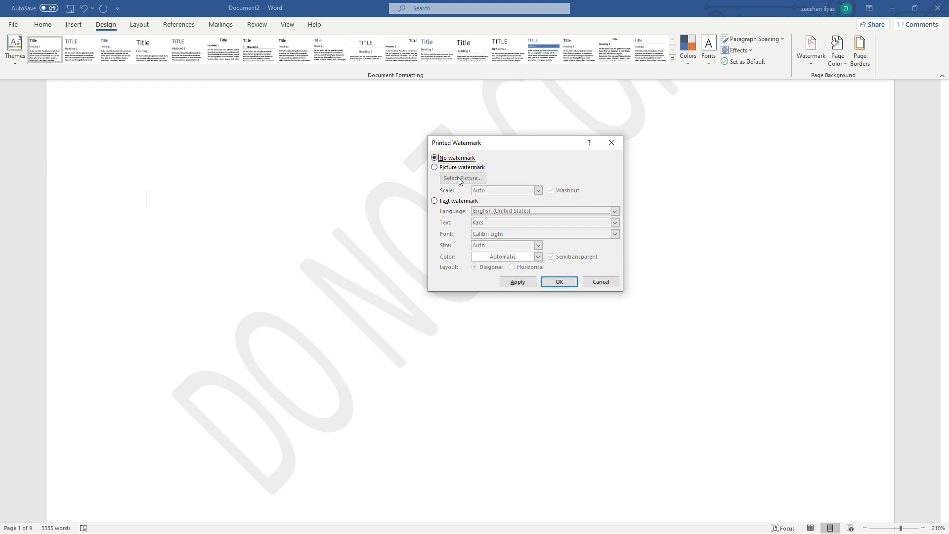
click(447, 168)
click(441, 201)
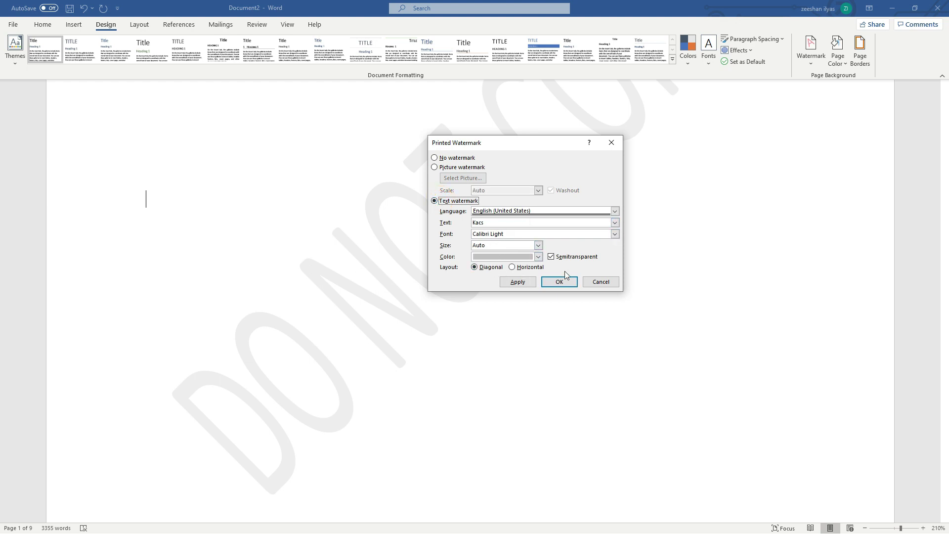
click(527, 269)
click(496, 268)
- Colour the Kacs watermark dark blue and apply it
click(538, 256)
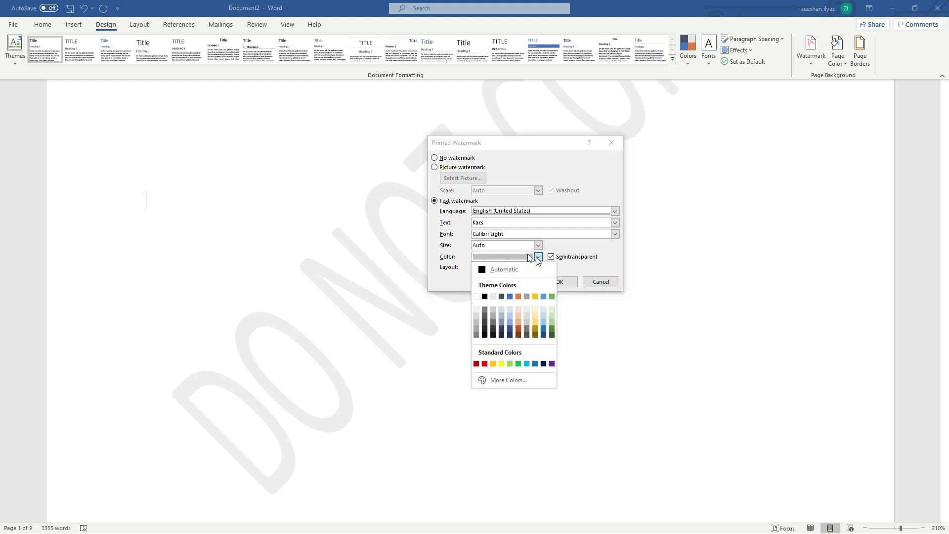
click(510, 329)
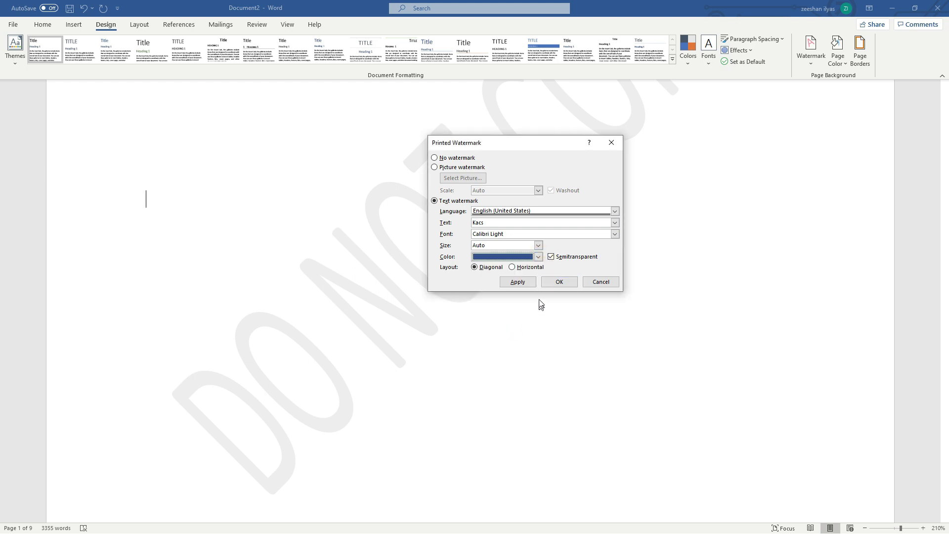
click(518, 282)
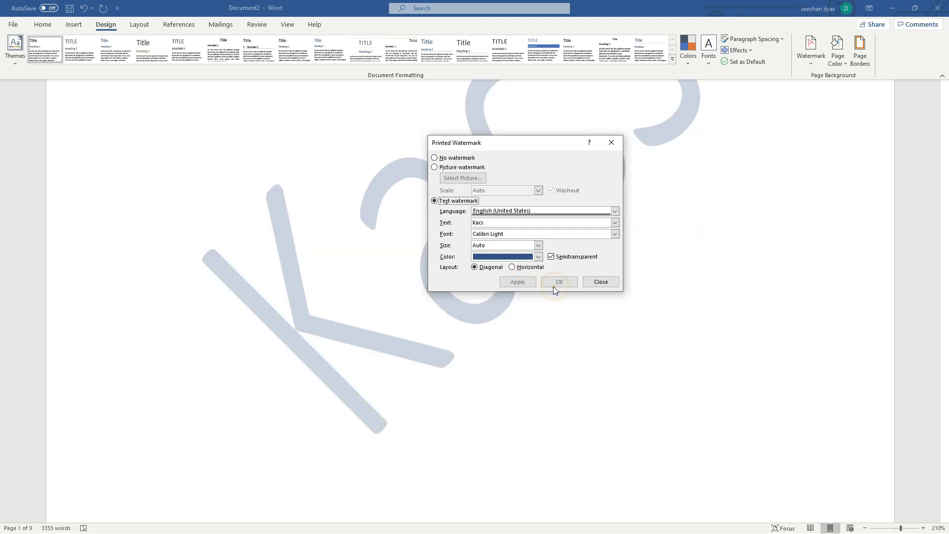
click(601, 281)
scroll(604, 279, up, 4)
- Zoom to 120% and set the page colour to Blue, Accent 5, Darker 25%
scroll(604, 279, down, 12)
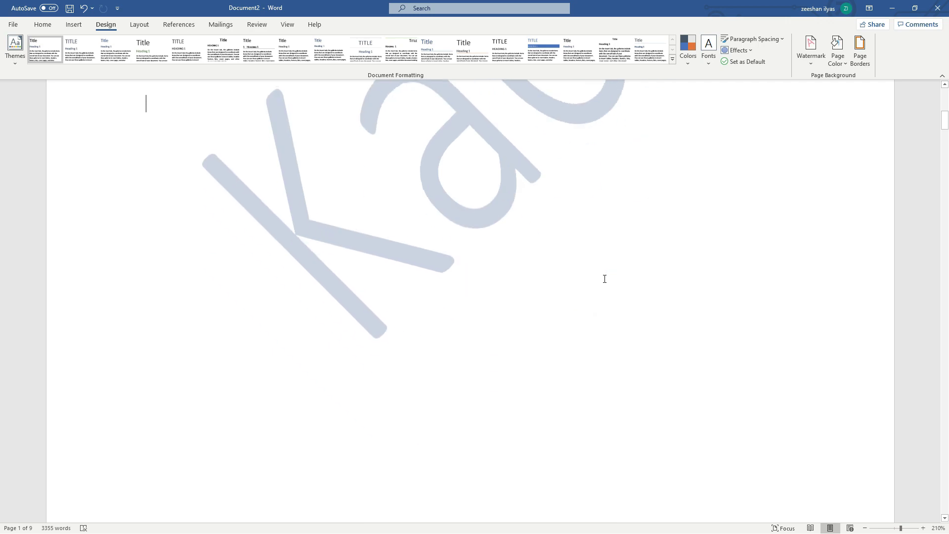
scroll(604, 279, down, 15)
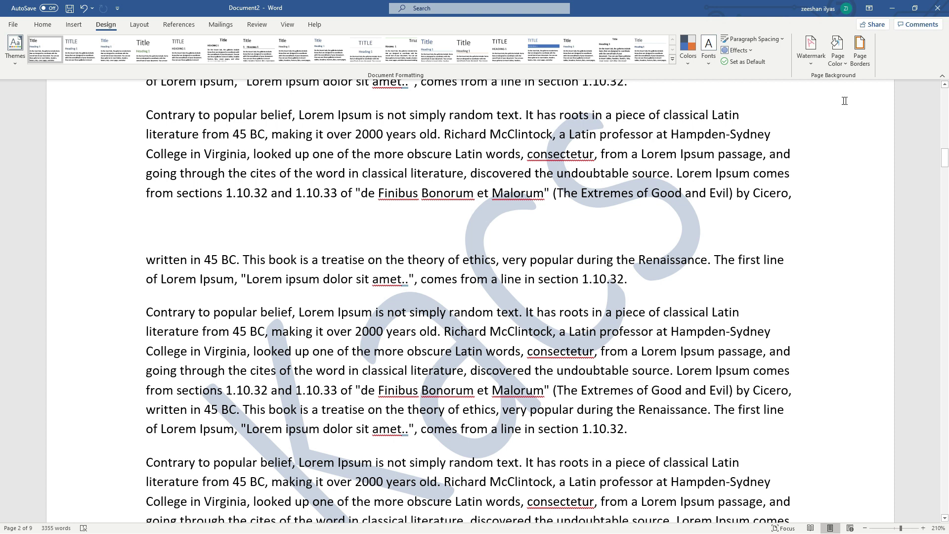
click(842, 69)
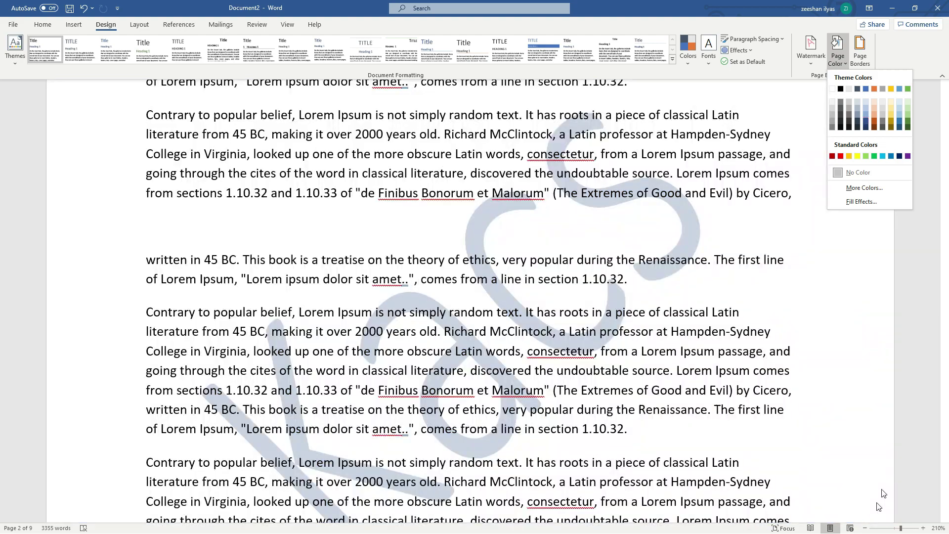
click(865, 529)
click(864, 529)
click(865, 528)
click(864, 528)
click(865, 529)
click(864, 528)
click(865, 529)
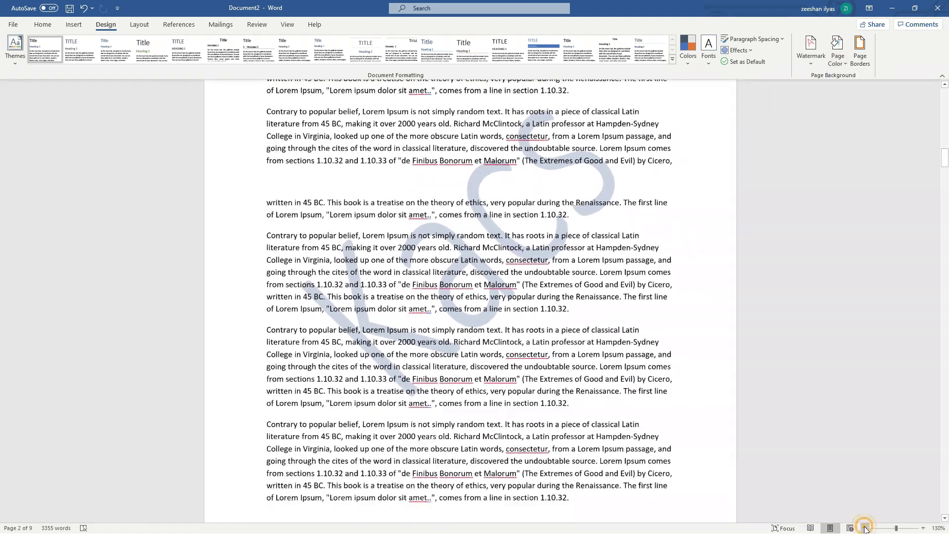
click(865, 528)
scroll(808, 237, up, 2)
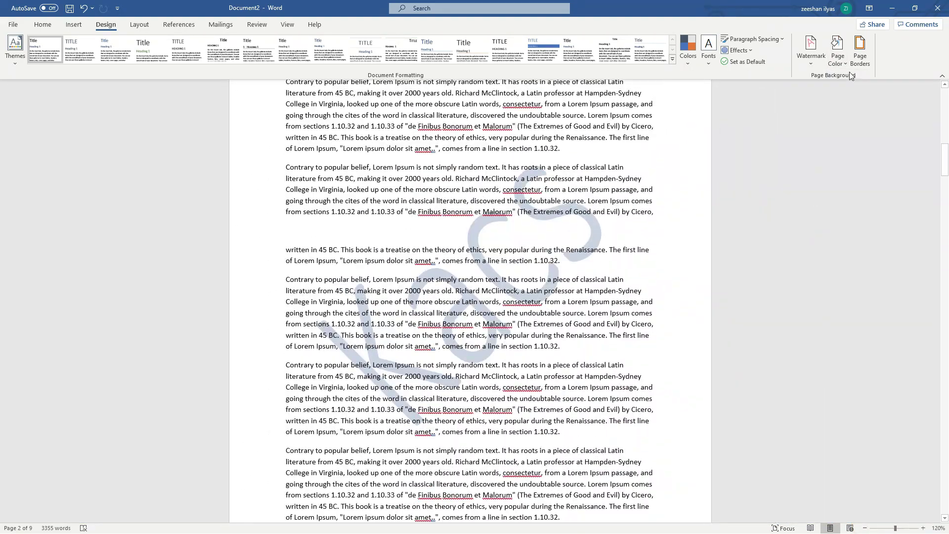
click(845, 64)
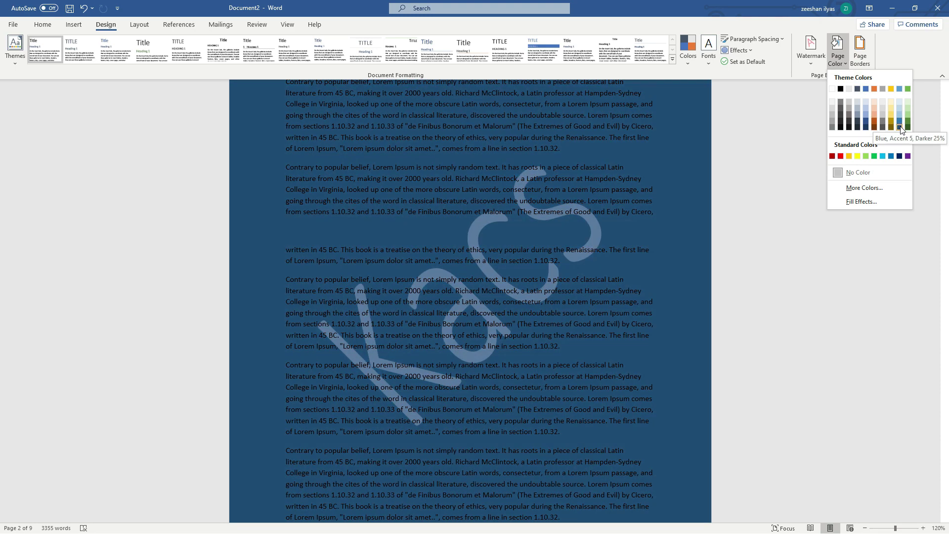
click(900, 127)
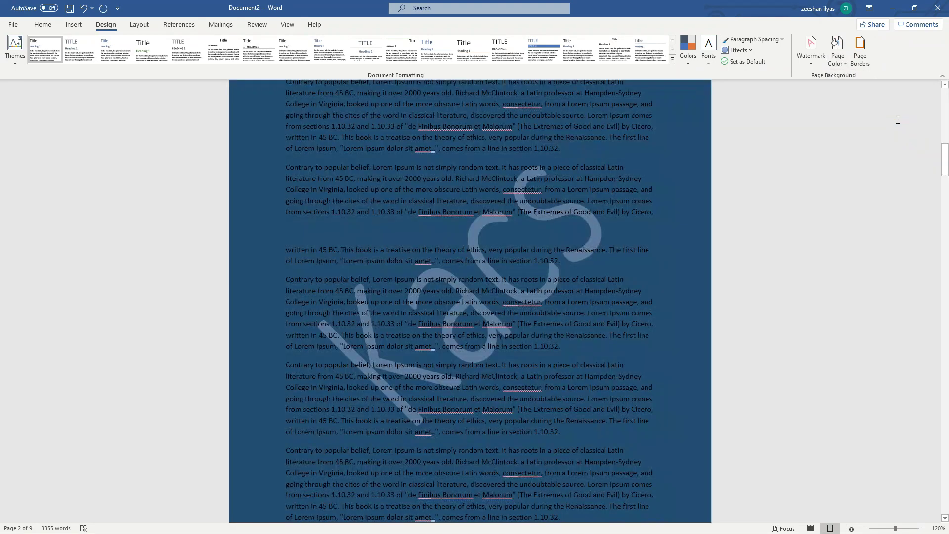
- Add a thick-line 3-D border, 3 pt, around every page
click(863, 63)
click(547, 210)
click(547, 232)
scroll(641, 202, down, 5)
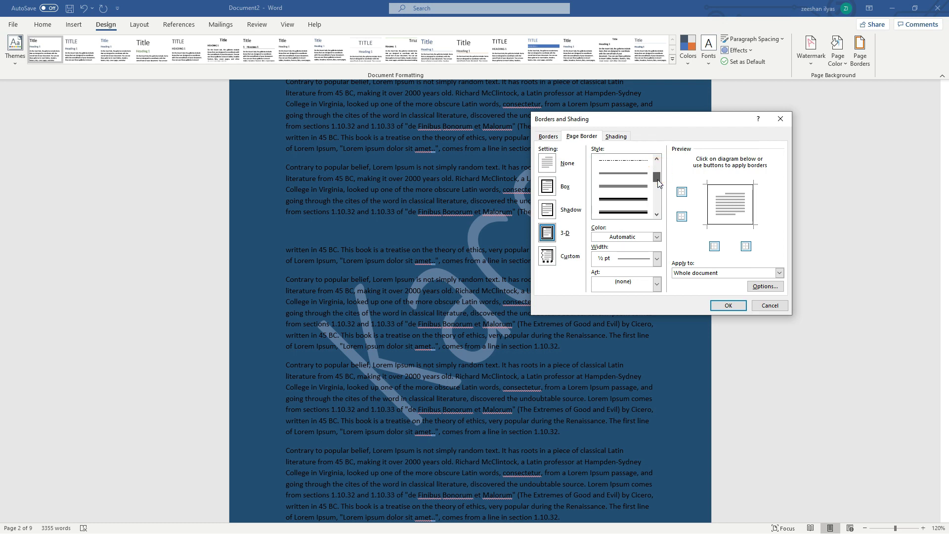
click(635, 188)
click(722, 304)
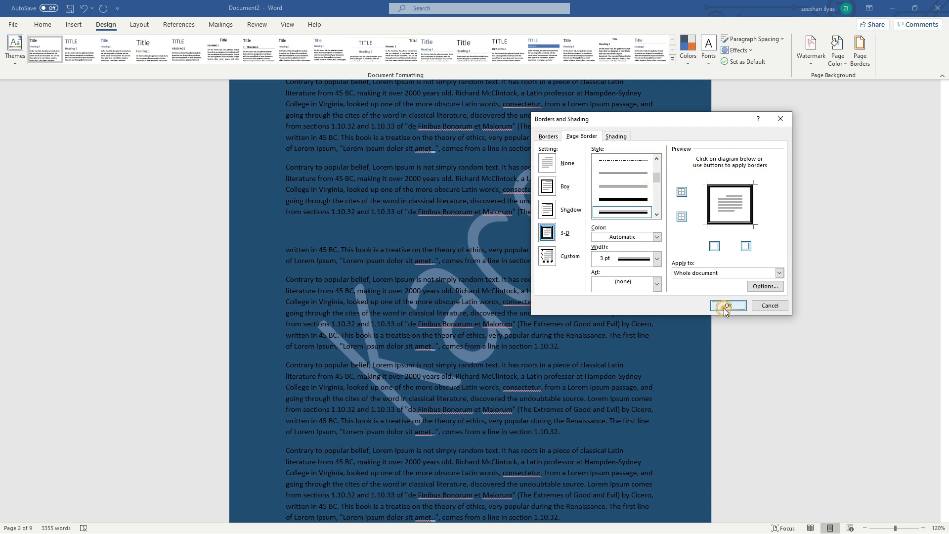
scroll(687, 248, down, 8)
scroll(709, 230, up, 1)
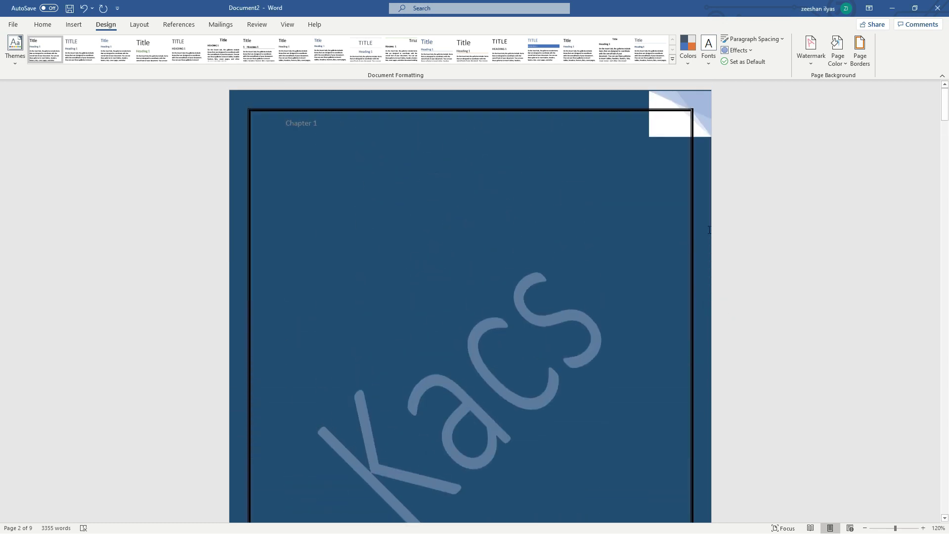
- Delete the corner picture from the page header and return to the document body
click(682, 123)
click(674, 111)
double_click(688, 106)
click(689, 106)
key(Delete)
click(643, 194)
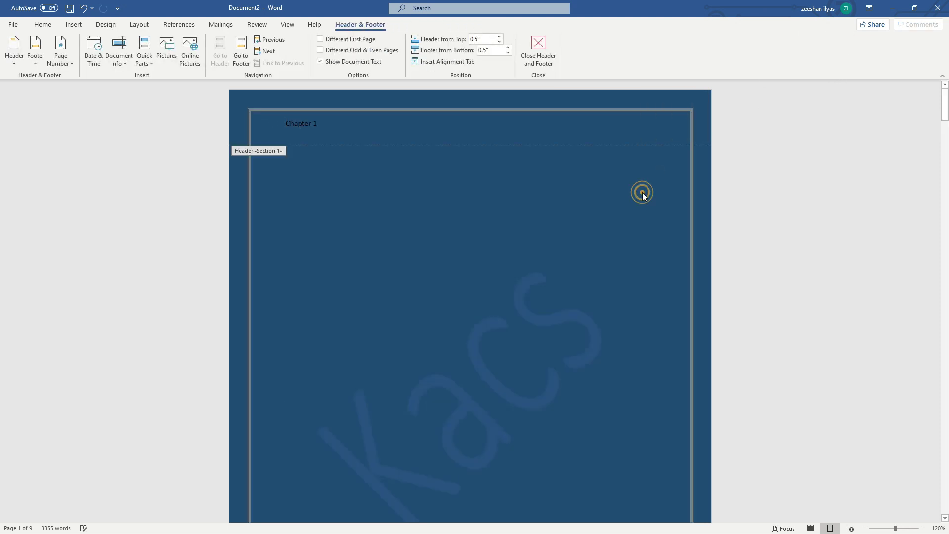
double_click(626, 194)
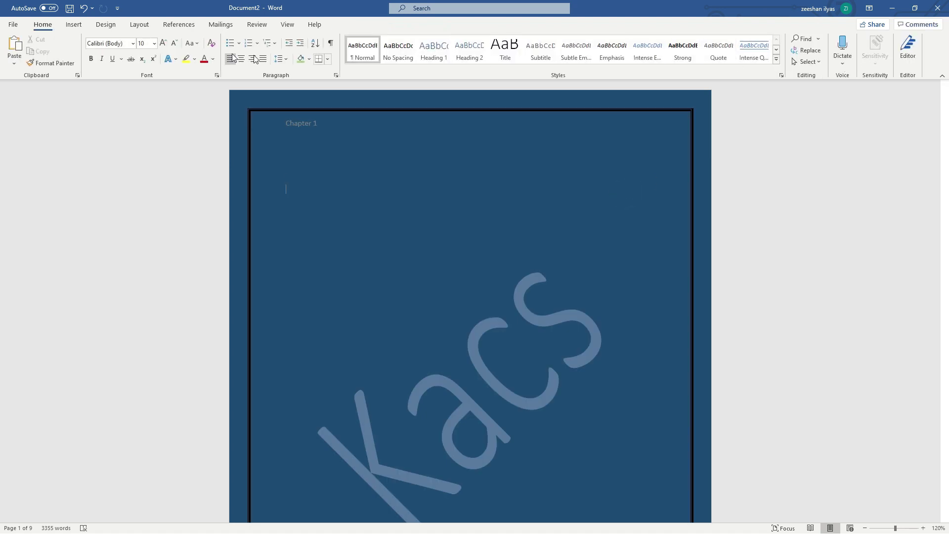
click(118, 23)
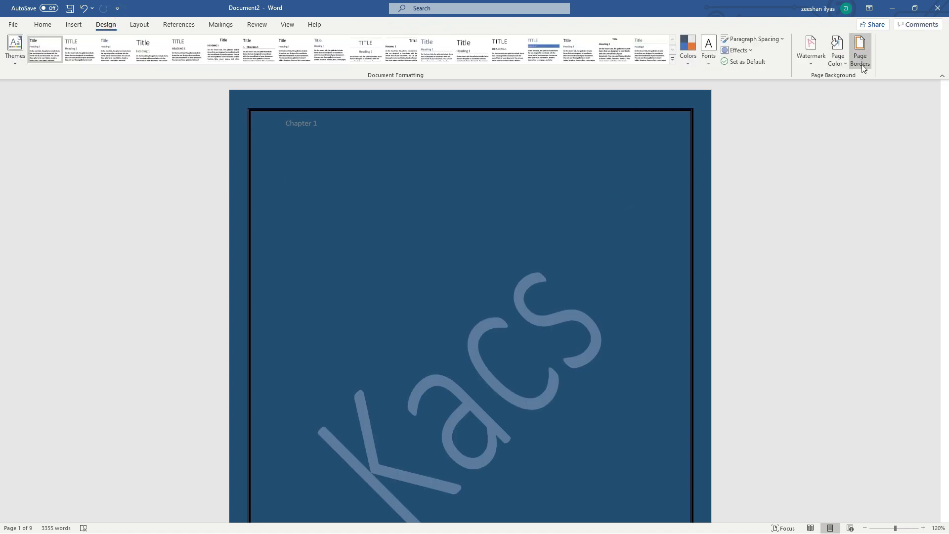
scroll(695, 218, down, 10)
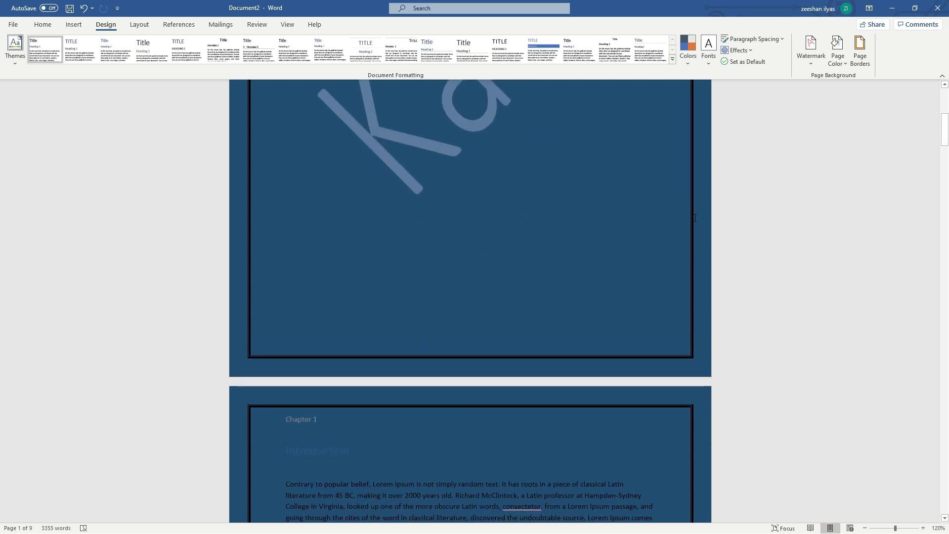
scroll(695, 218, down, 3)
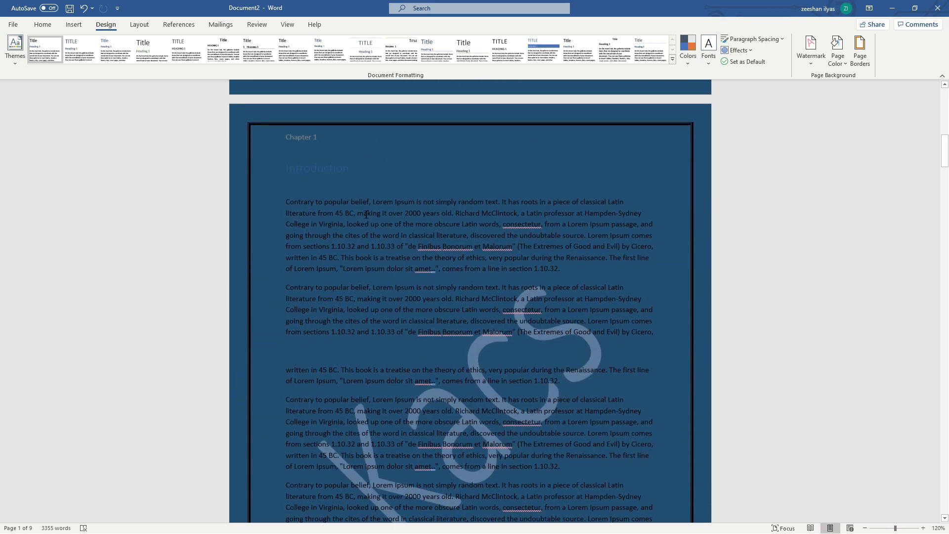
- Save a copy as Introduction.pdf in the Desktop folder, with PDF chosen as the file type
click(19, 25)
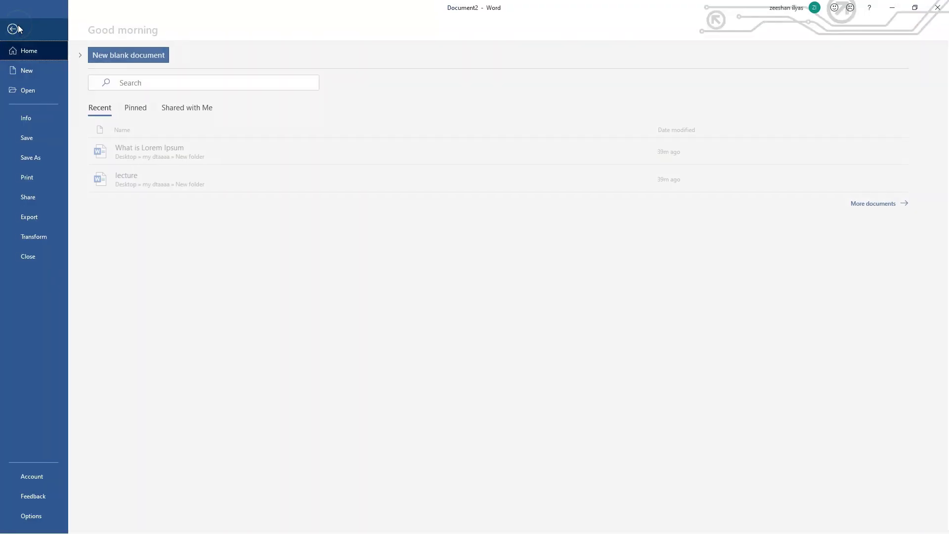
click(35, 157)
click(126, 189)
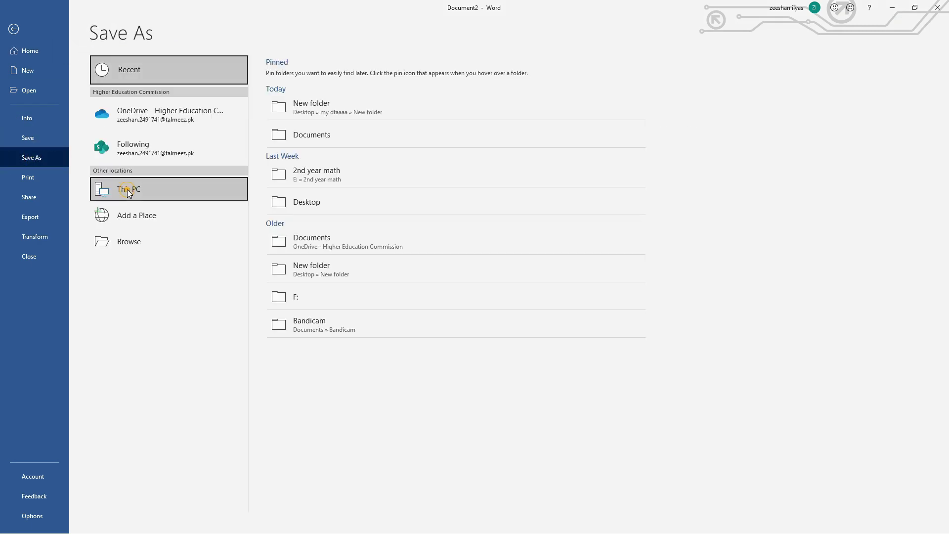
click(126, 189)
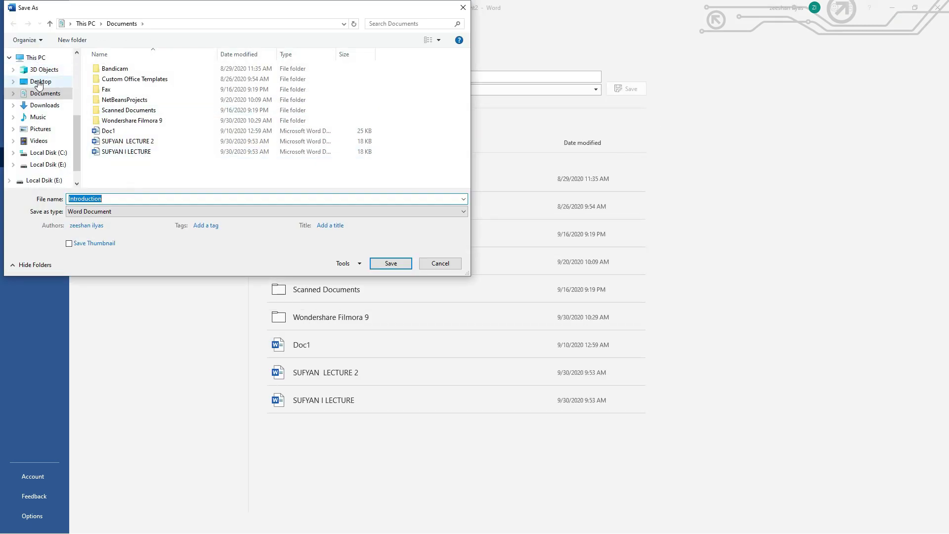
click(38, 83)
click(112, 198)
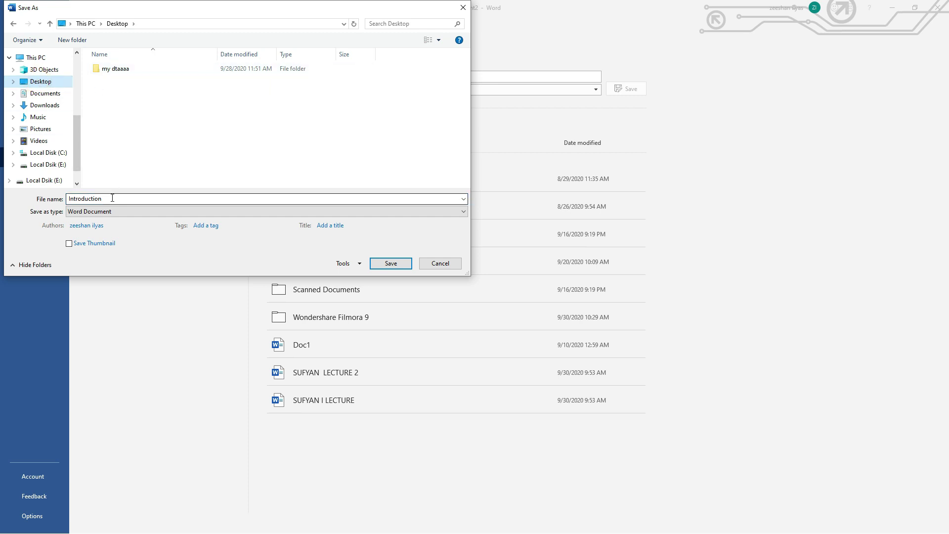
click(113, 199)
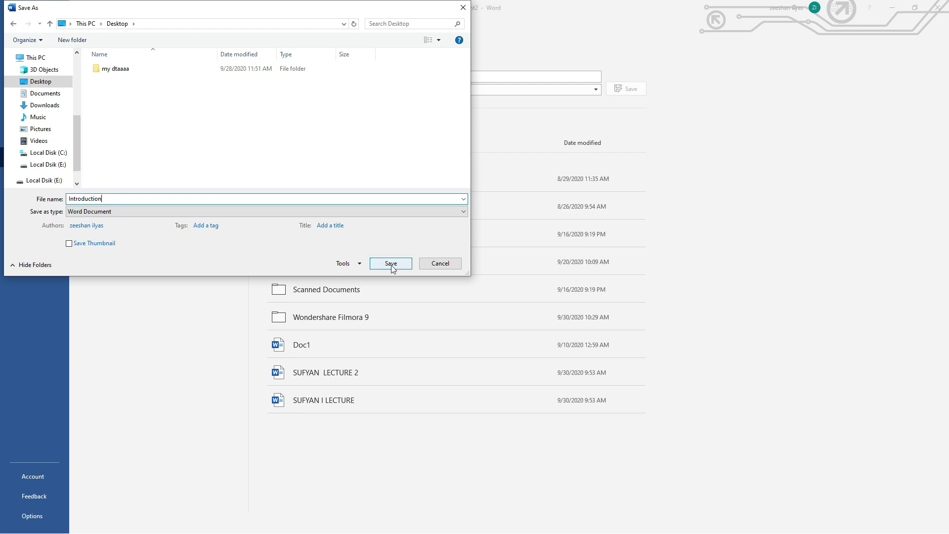
click(353, 216)
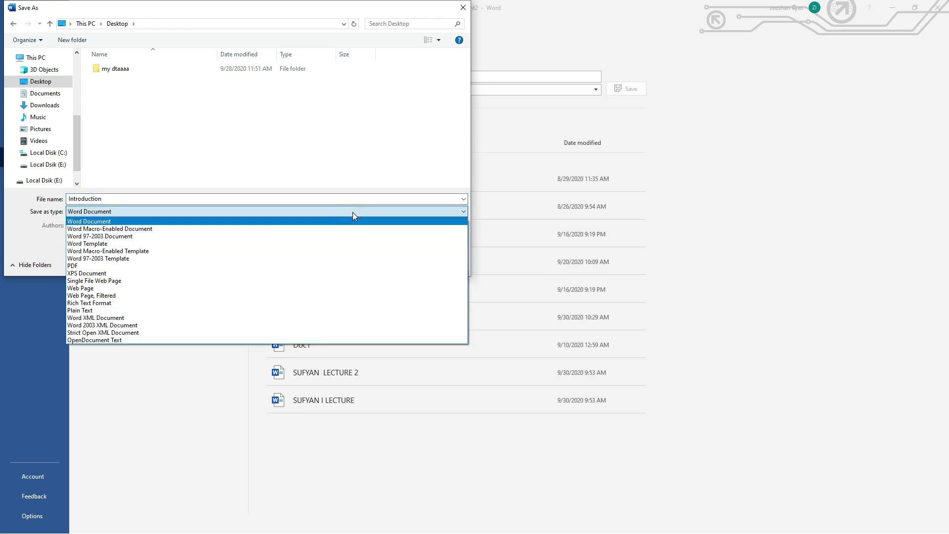
click(106, 266)
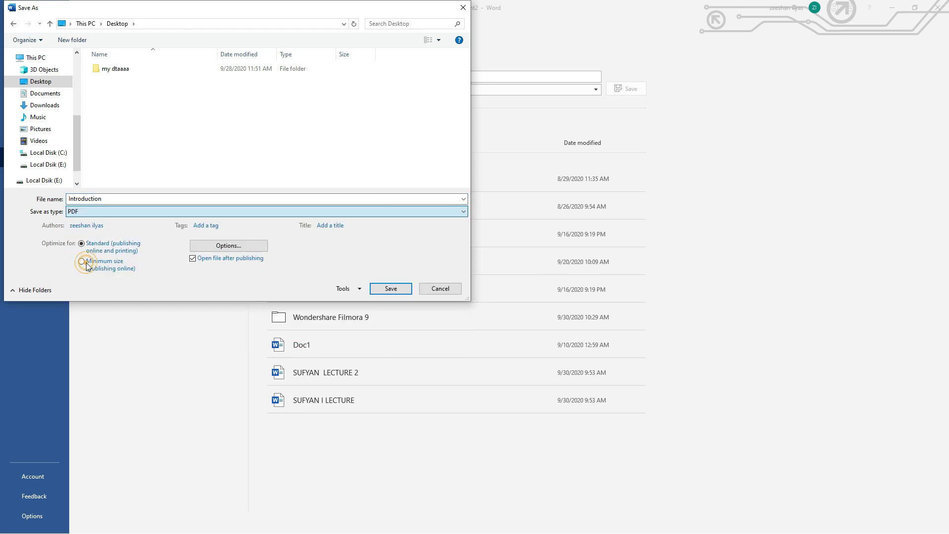
click(398, 295)
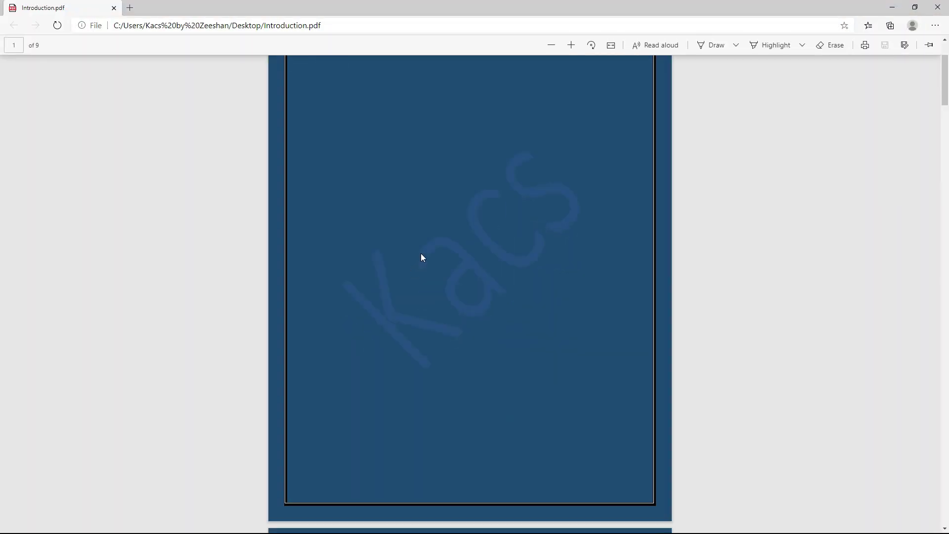
- Scroll through the 9 pages of Introduction.pdf in Edge, then switch back to Word
scroll(423, 258, down, 15)
scroll(423, 253, down, 2)
drag(423, 174, 513, 267)
drag(422, 267, 504, 346)
scroll(504, 346, down, 14)
scroll(505, 343, down, 15)
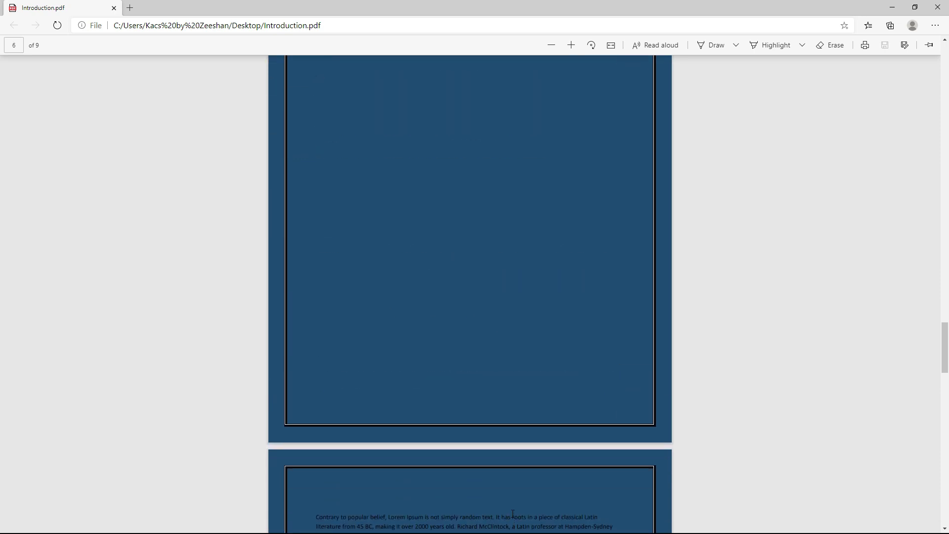
key(super)
click(352, 527)
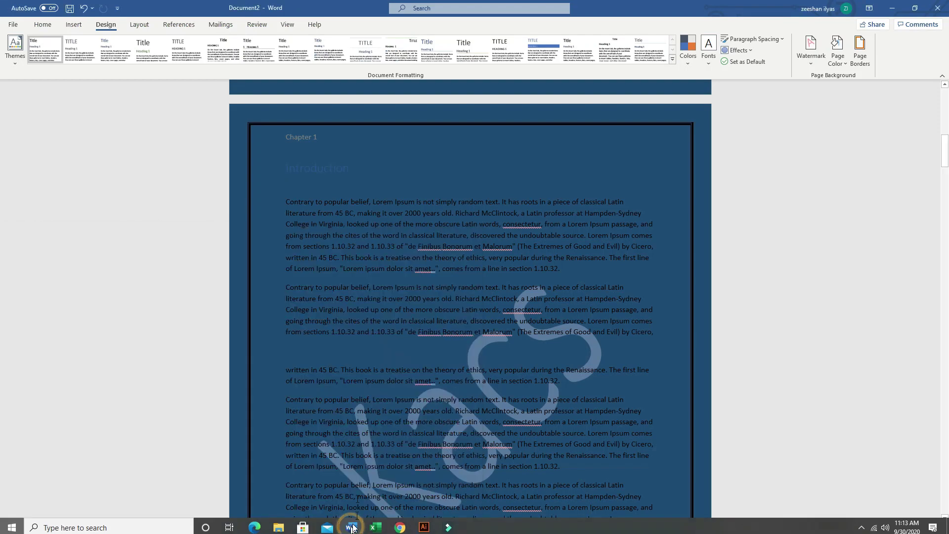
- Change the page color from dark blue to pale grey
click(837, 49)
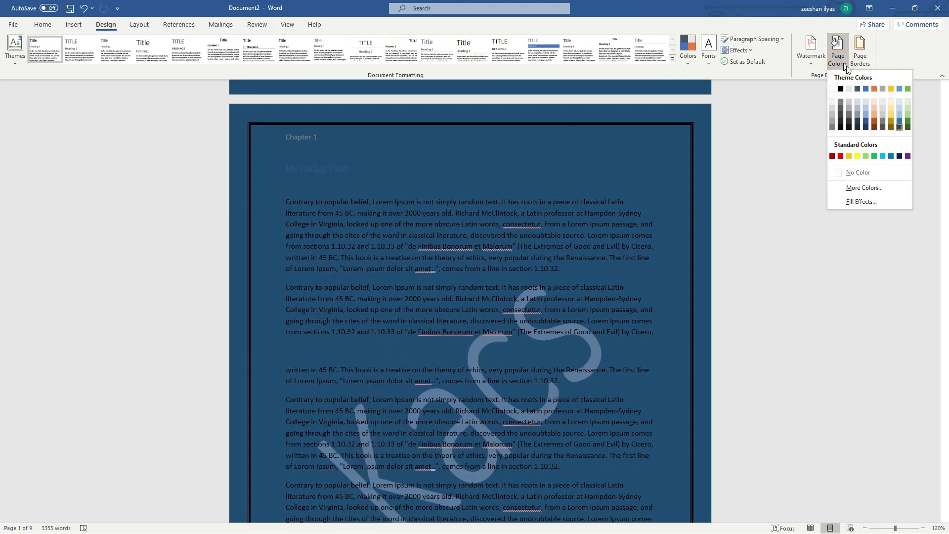
click(850, 89)
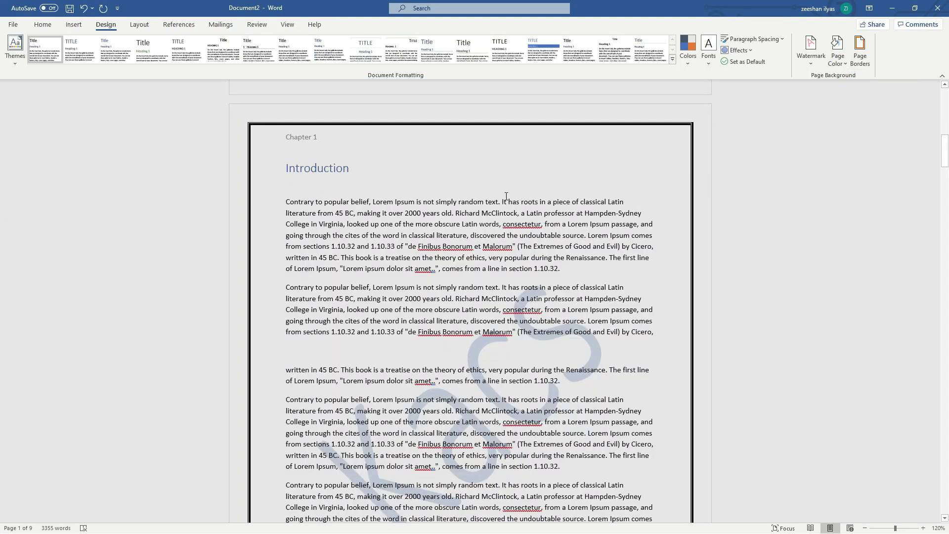
key(ctrl+s)
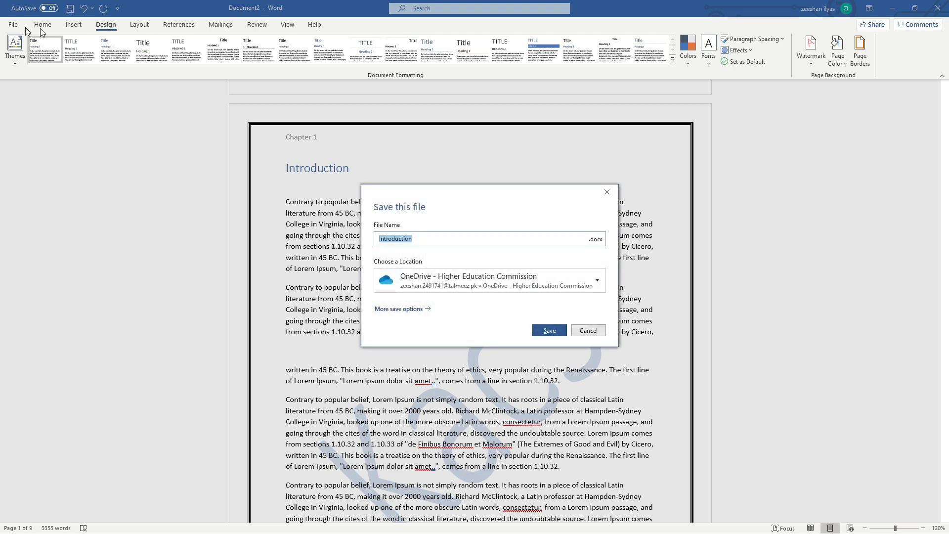
click(606, 192)
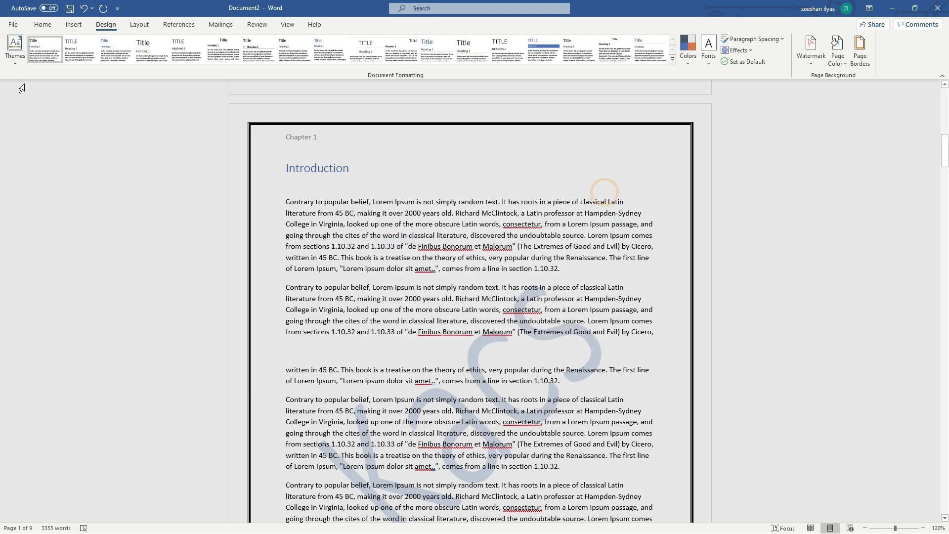
- Save the document to the Desktop as a PDF named Introduction
click(13, 24)
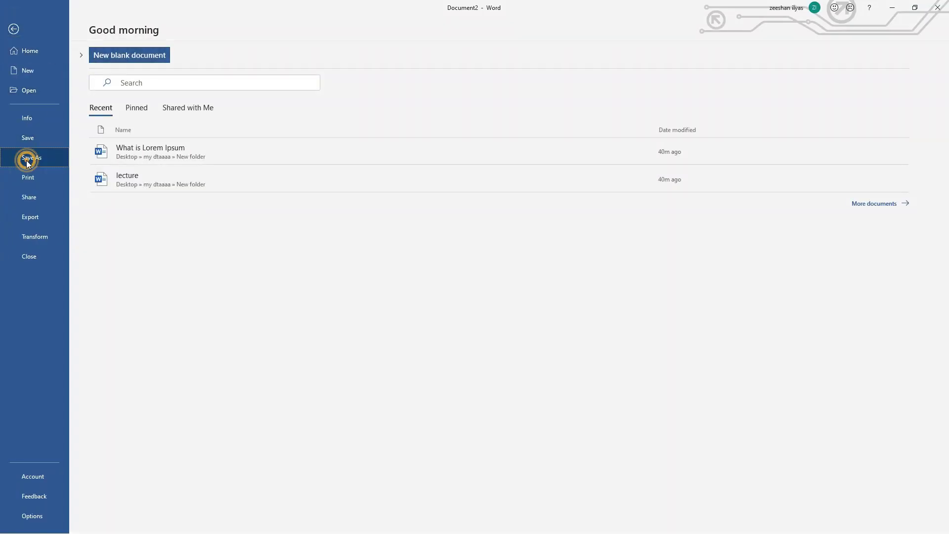
click(26, 159)
click(133, 184)
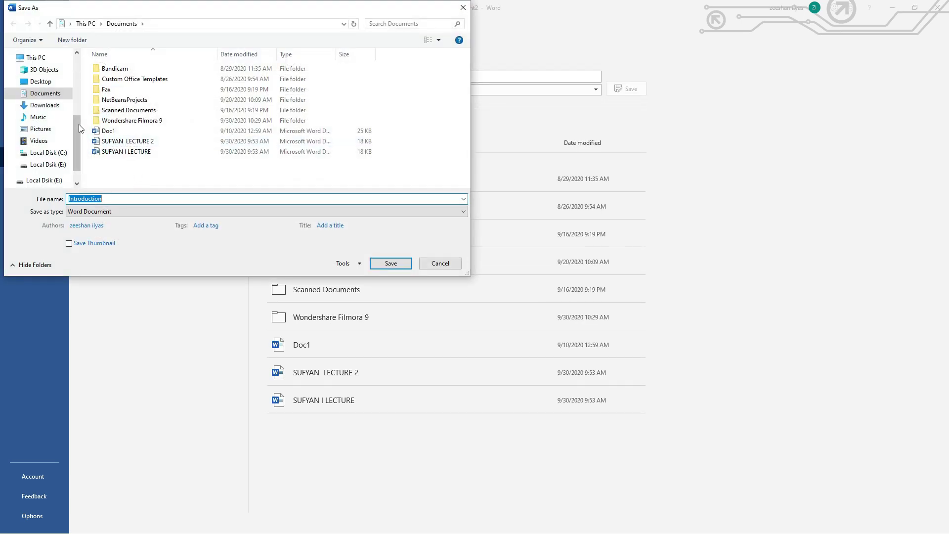
click(40, 81)
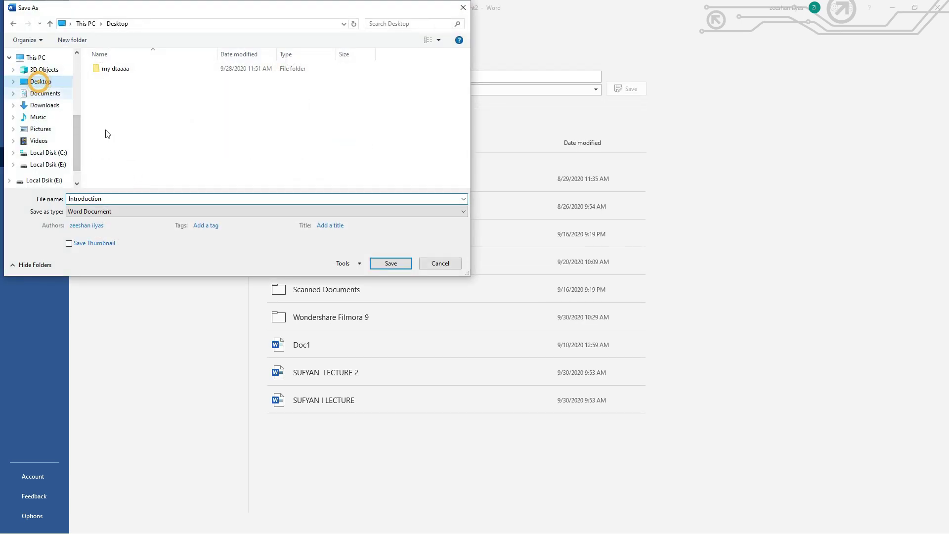
click(113, 211)
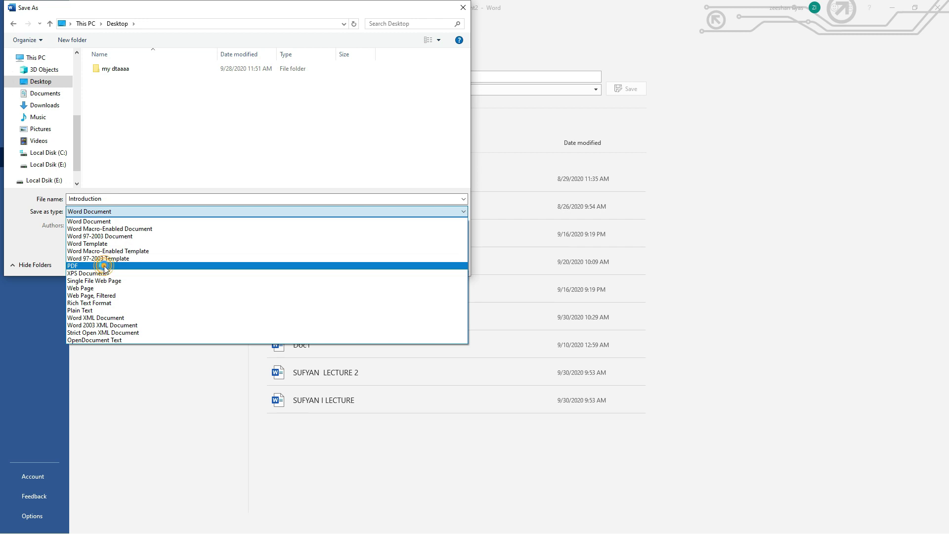
click(142, 265)
double_click(116, 199)
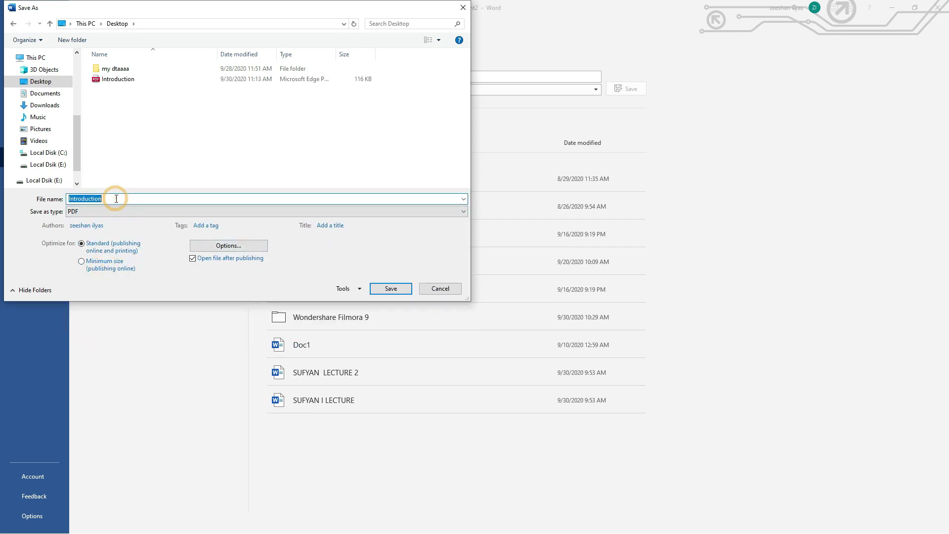
click(116, 199)
click(391, 289)
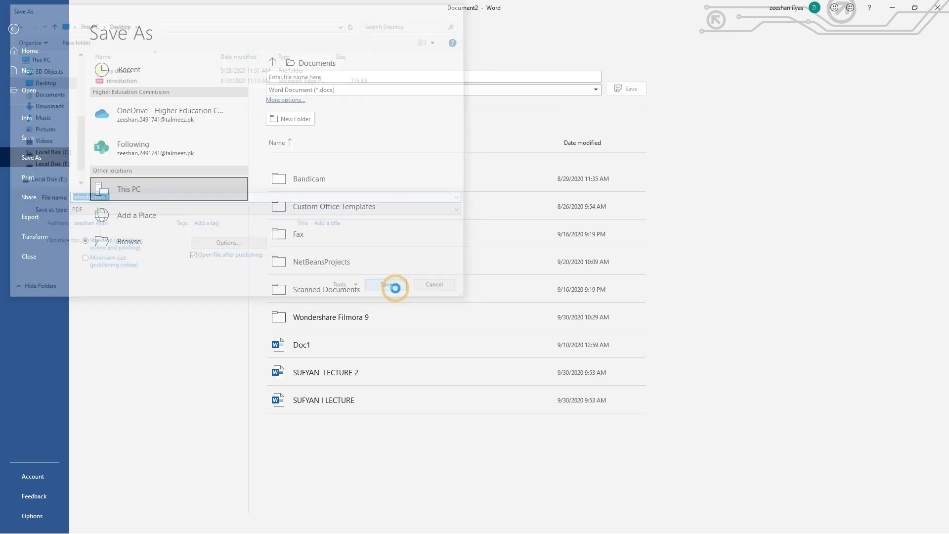
- Scroll through Introduction 1.pdf's pale grey, Kacs-watermarked pages, then Alt+Tab back to Word
scroll(457, 225, down, 15)
scroll(460, 222, down, 7)
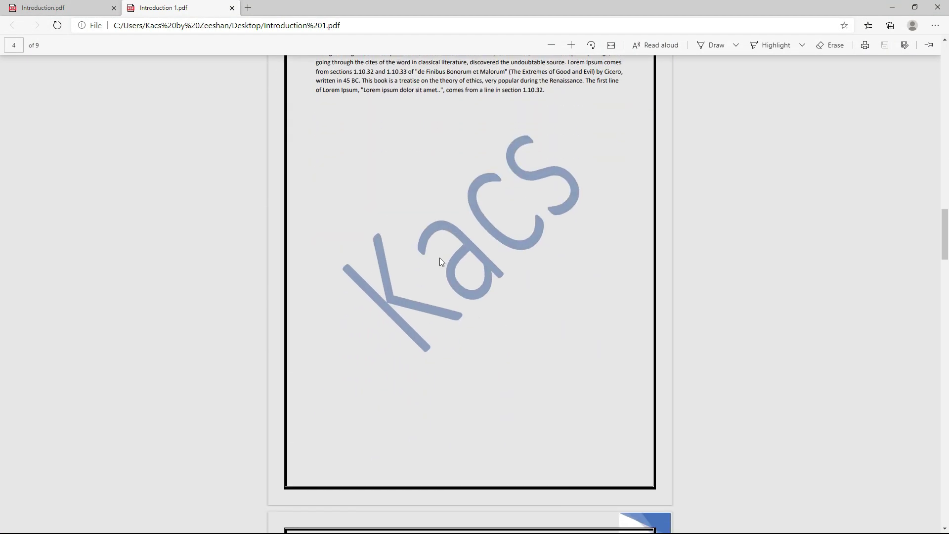
scroll(398, 242, down, 15)
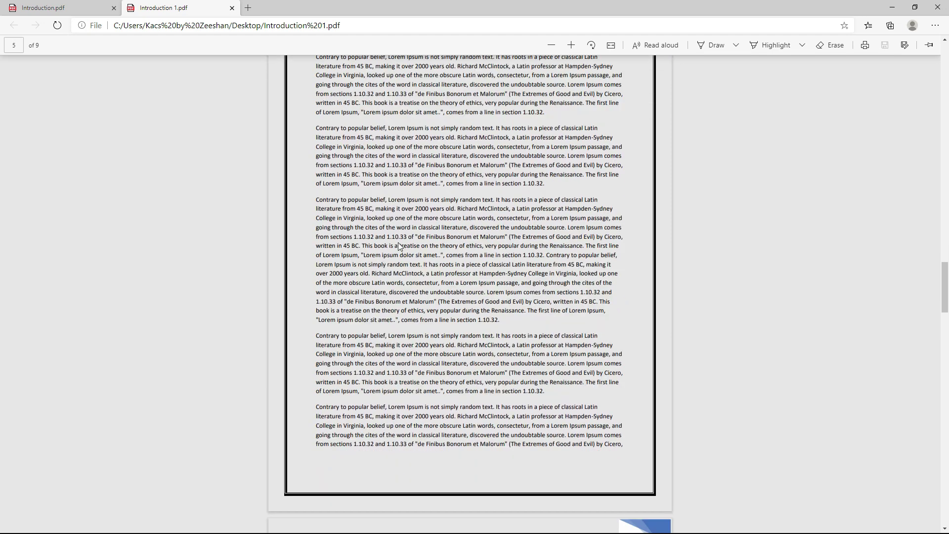
scroll(399, 242, down, 13)
scroll(398, 241, up, 2)
scroll(398, 241, down, 3)
scroll(398, 241, up, 2)
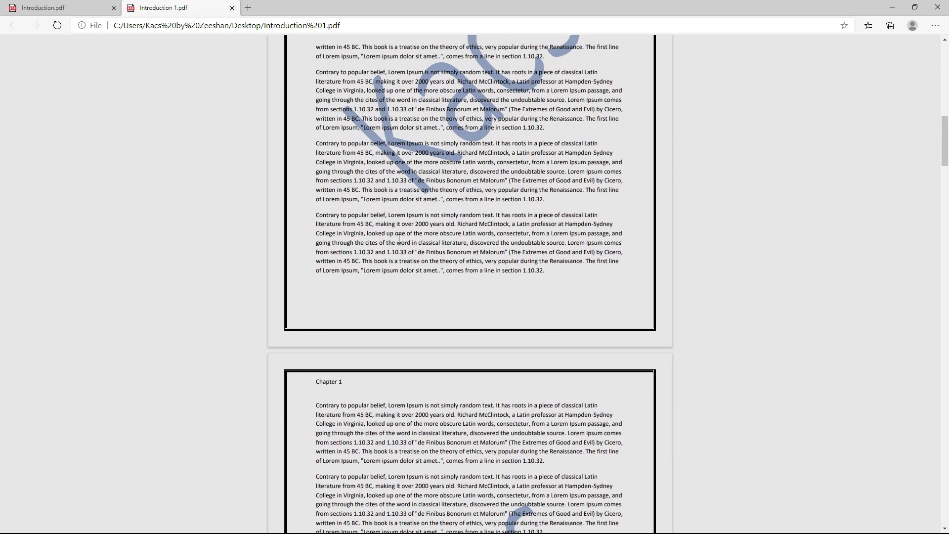
scroll(398, 241, down, 6)
scroll(399, 240, down, 10)
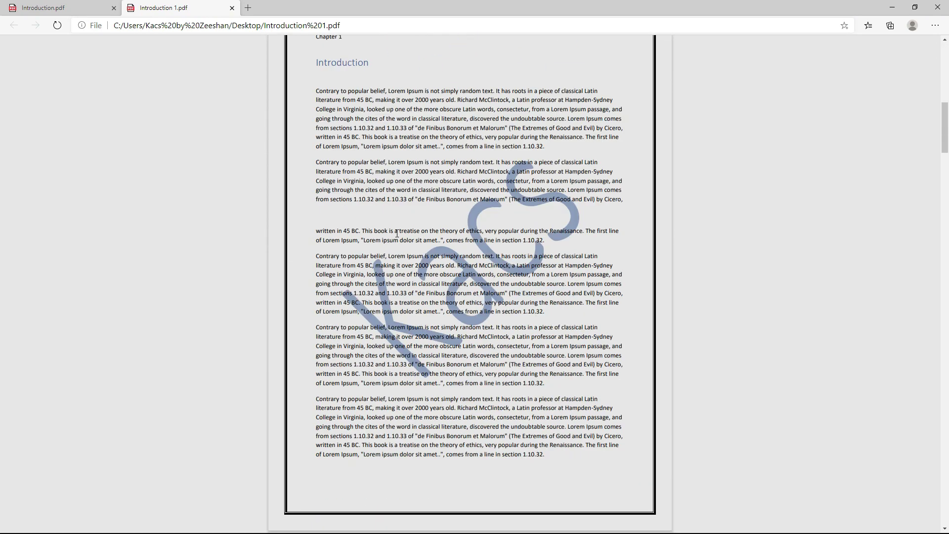
scroll(397, 233, down, 10)
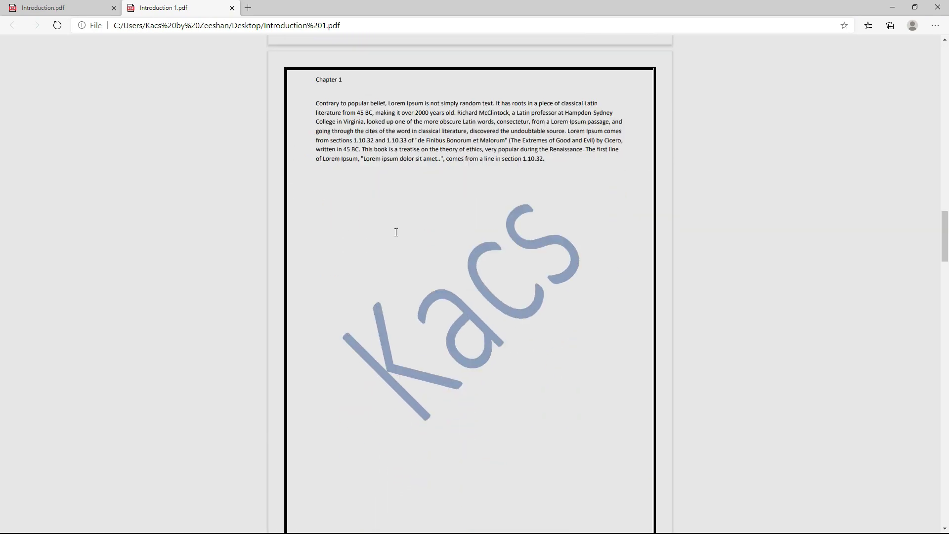
scroll(396, 231, down, 15)
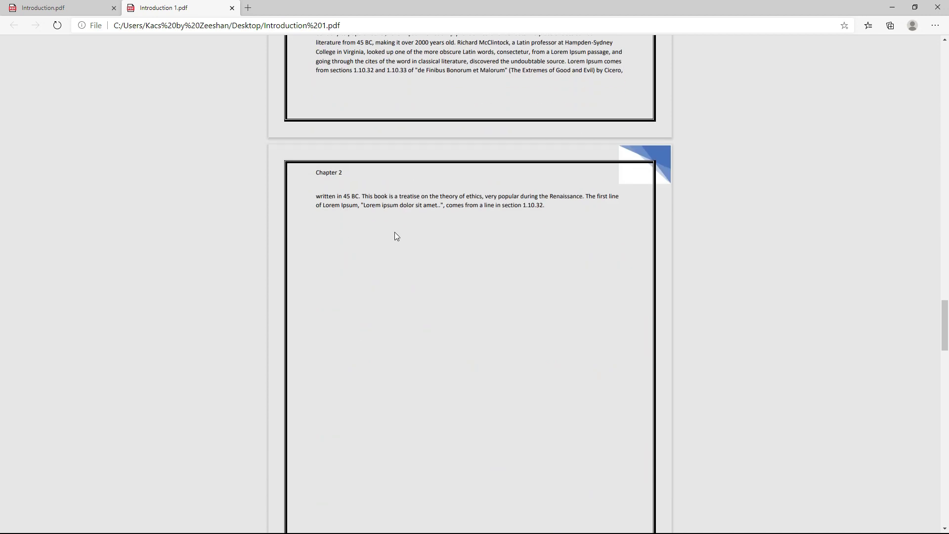
scroll(395, 233, down, 15)
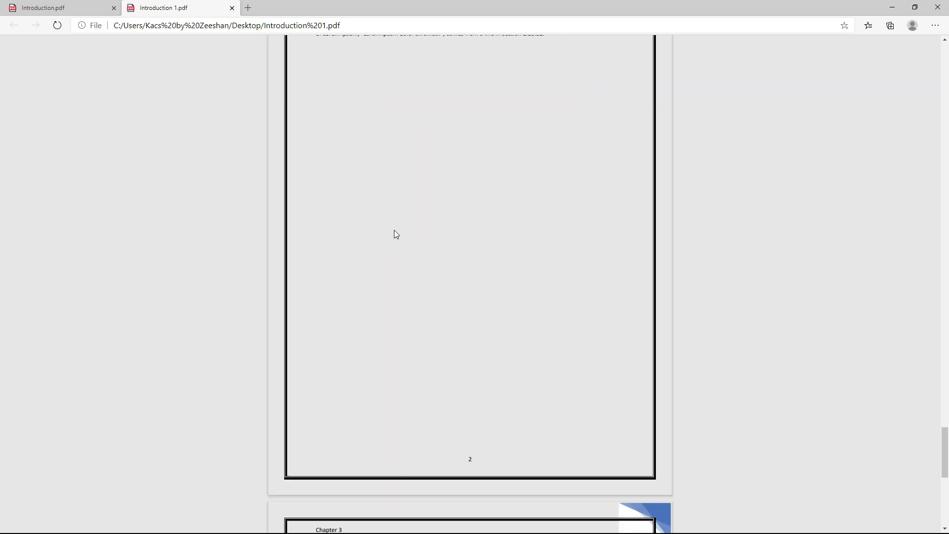
scroll(396, 234, up, 20)
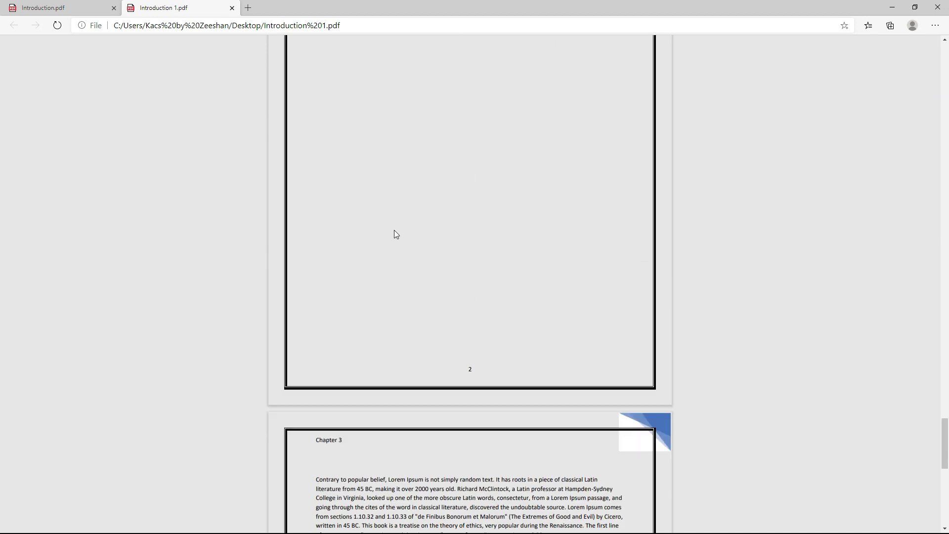
scroll(395, 233, up, 10)
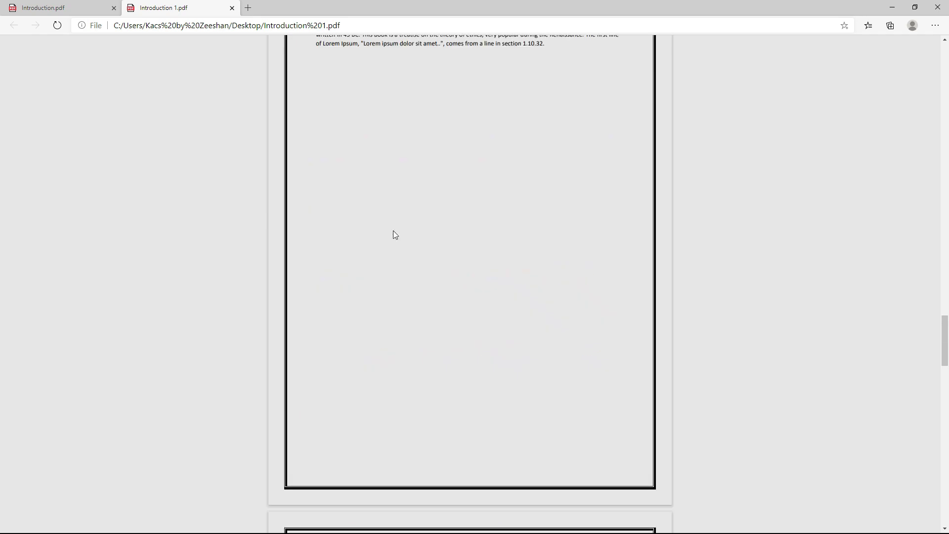
scroll(393, 231, up, 10)
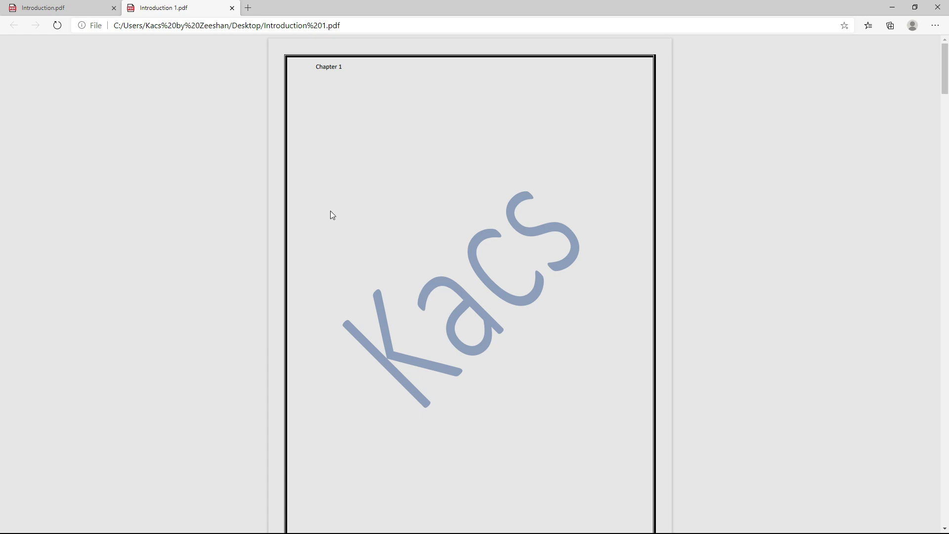
scroll(376, 192, down, 2)
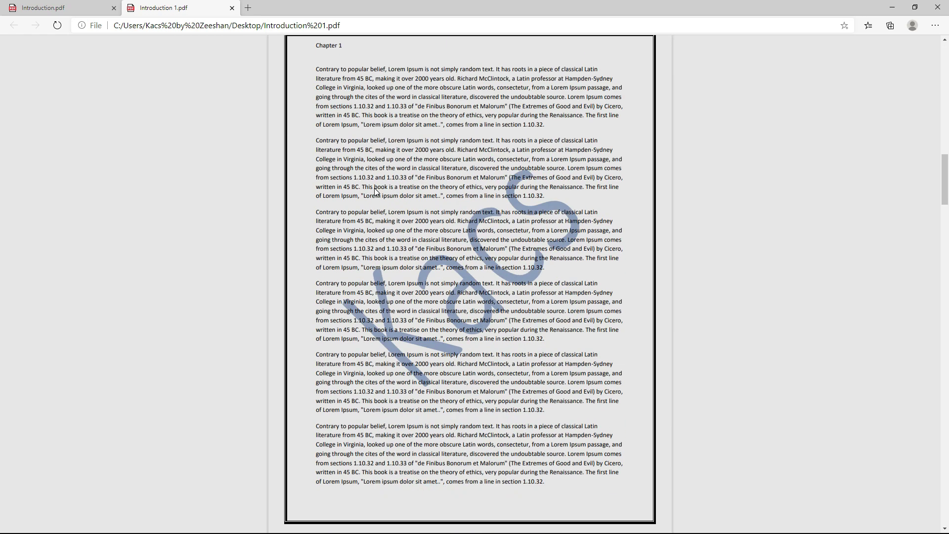
scroll(374, 188, down, 1)
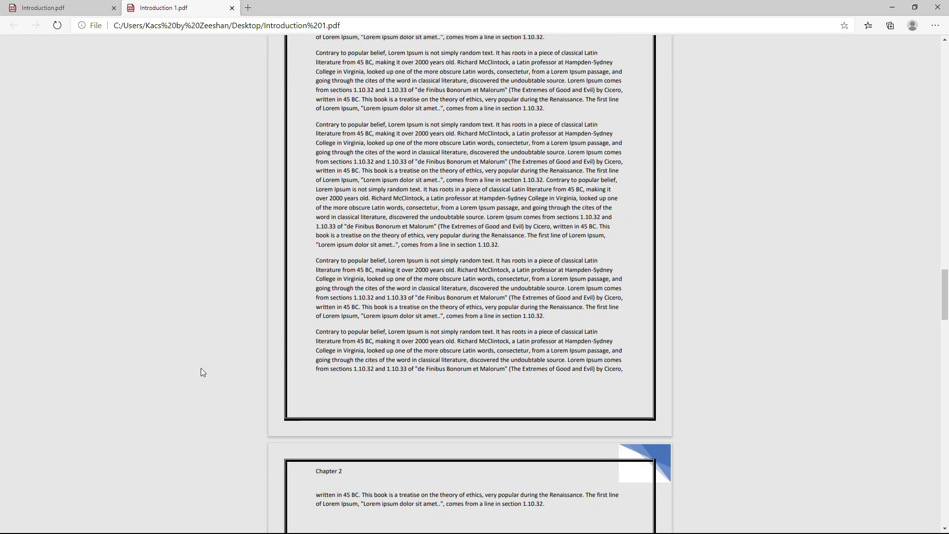
key(alt+Tab)
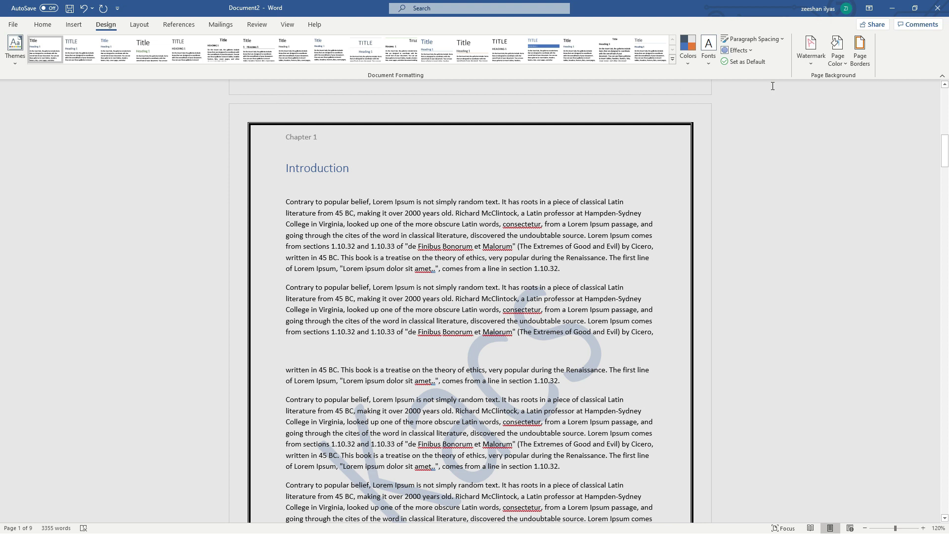
- Apply Narrow half-inch margins to the document
click(138, 24)
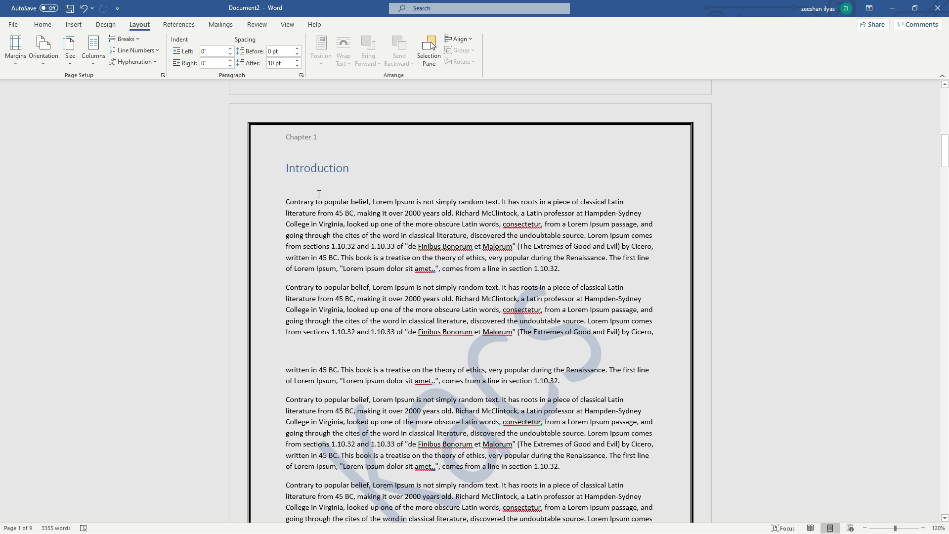
scroll(319, 194, down, 1)
drag(287, 159, 635, 219)
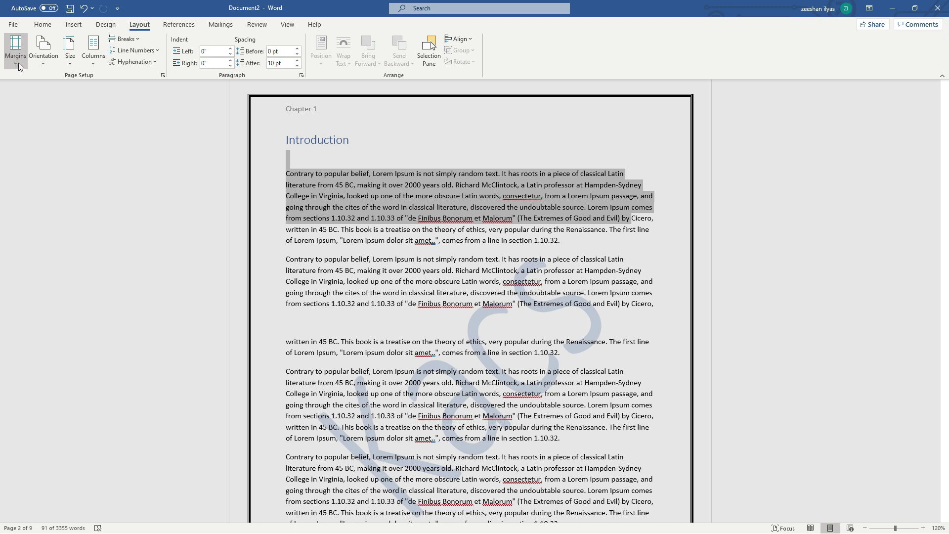
click(275, 196)
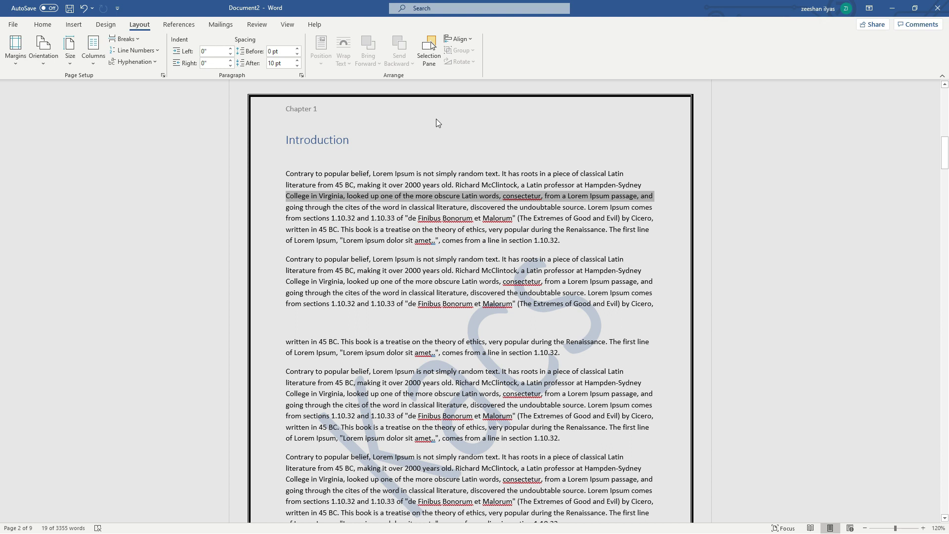
click(15, 50)
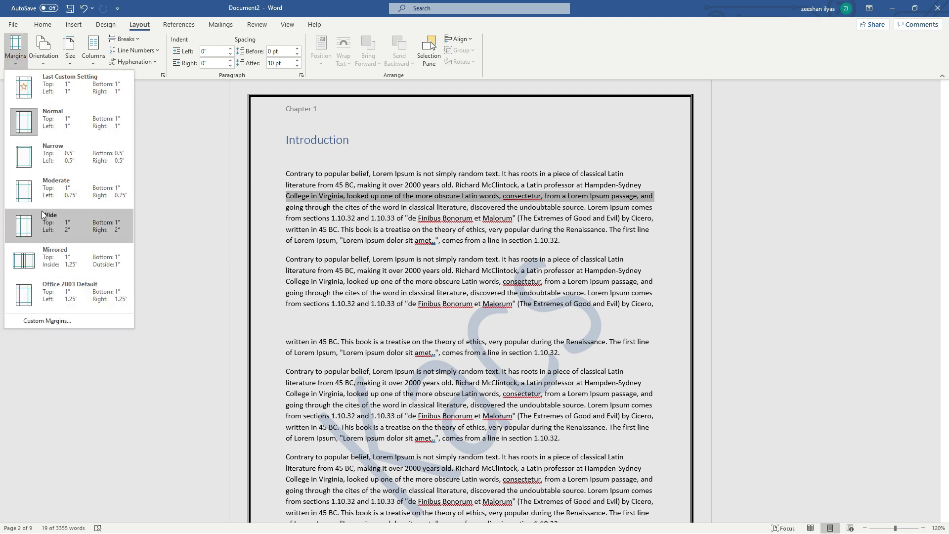
click(54, 156)
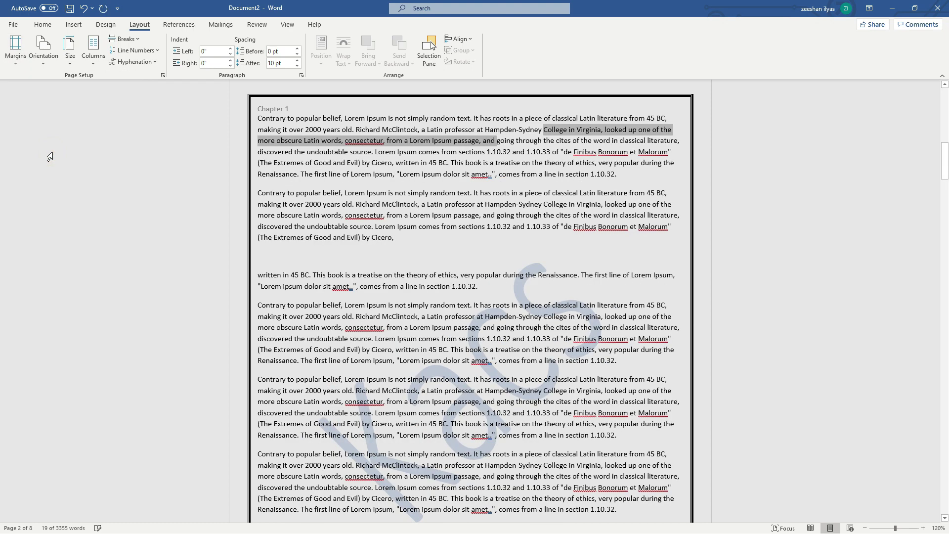
- Try Moderate and Wide margins, then restore Normal 1-inch margins
scroll(337, 233, down, 2)
scroll(336, 233, up, 2)
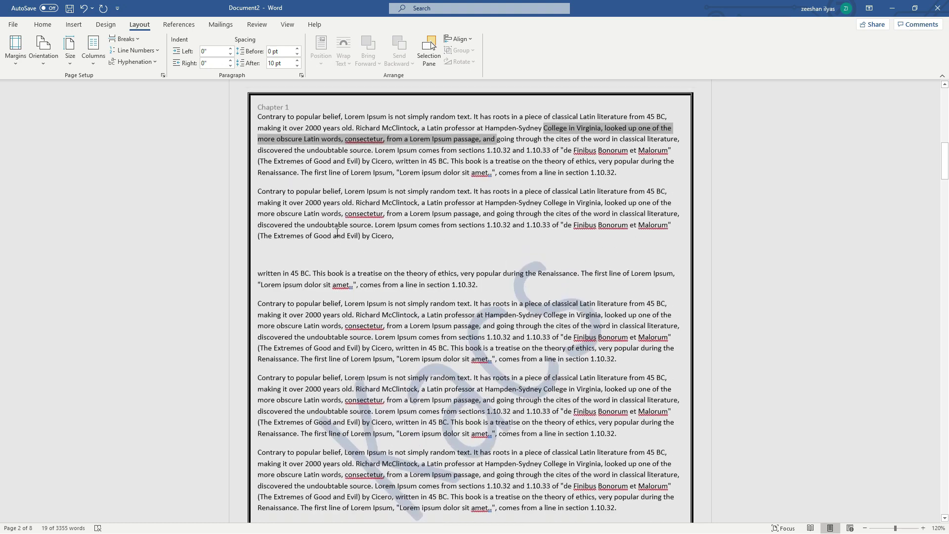
click(16, 48)
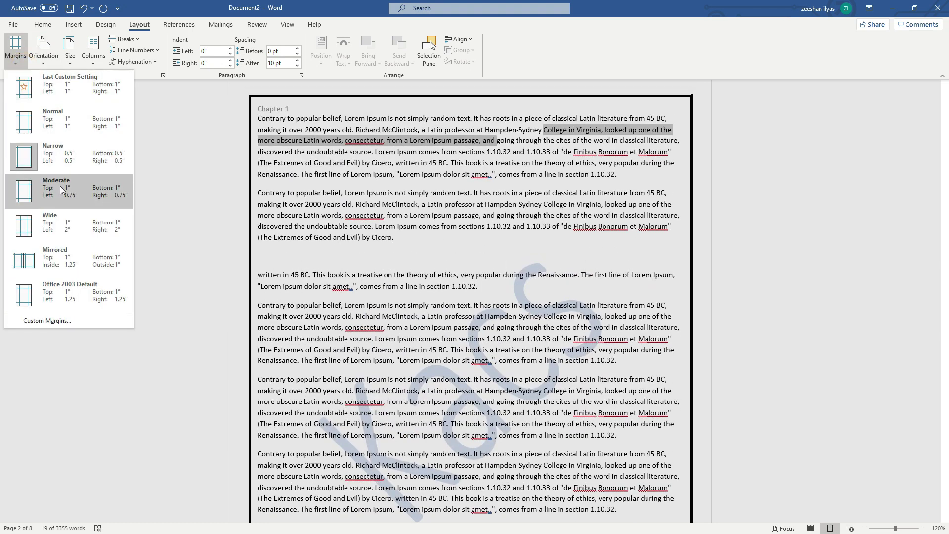
click(58, 187)
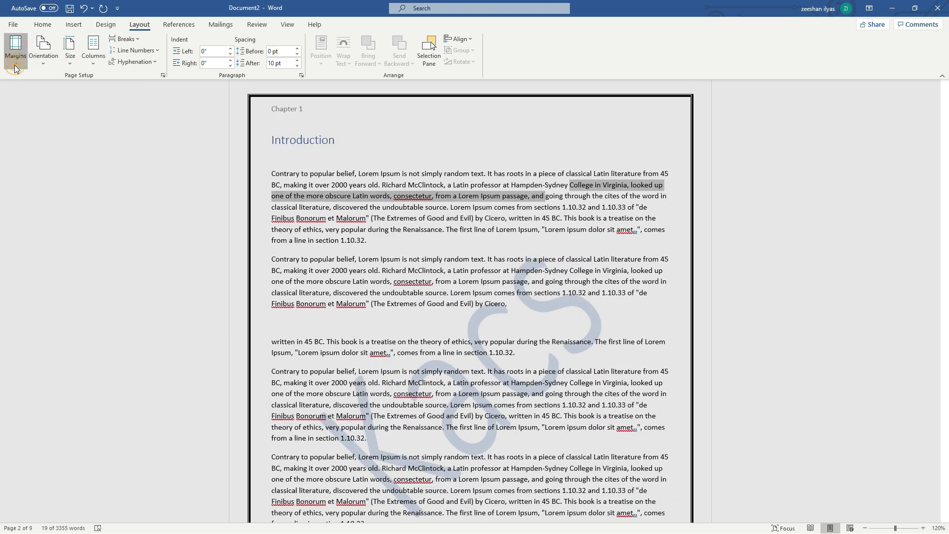
click(15, 49)
click(52, 217)
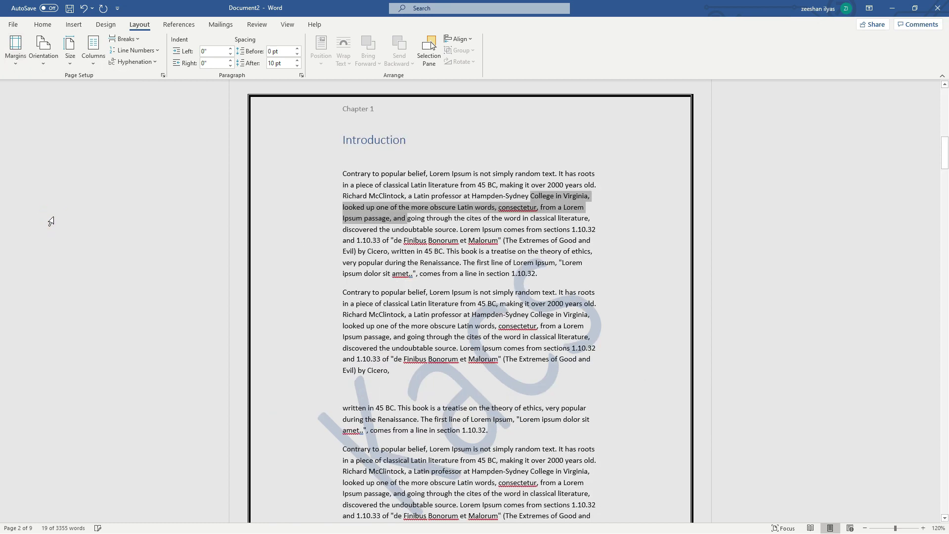
click(16, 48)
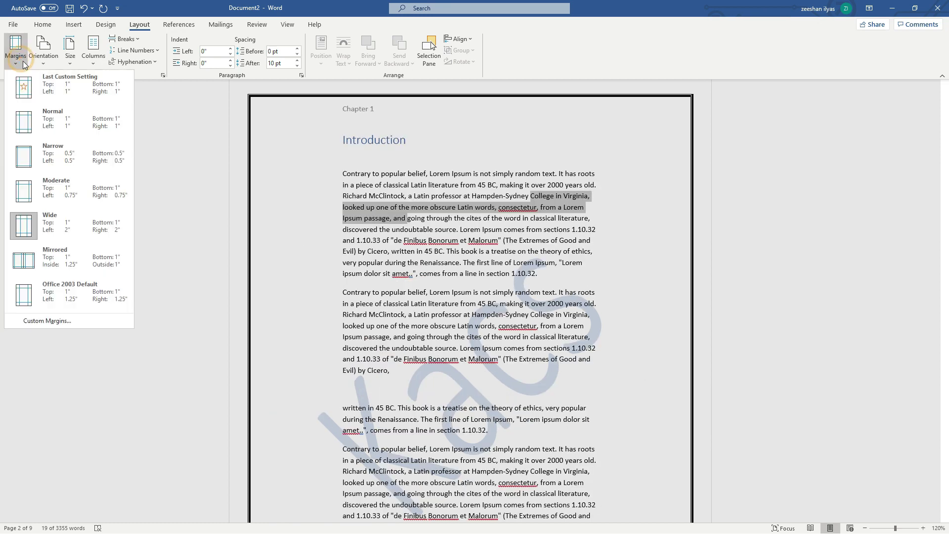
click(44, 122)
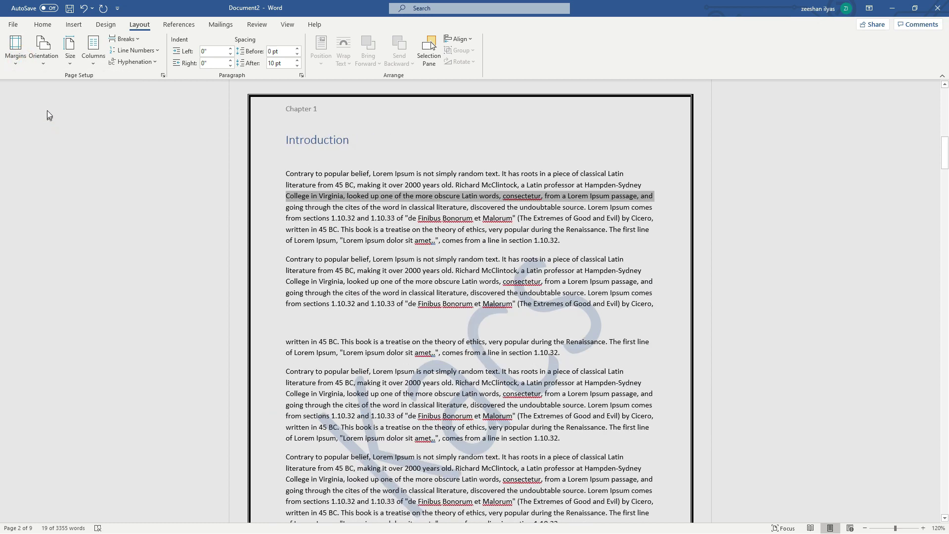
click(42, 59)
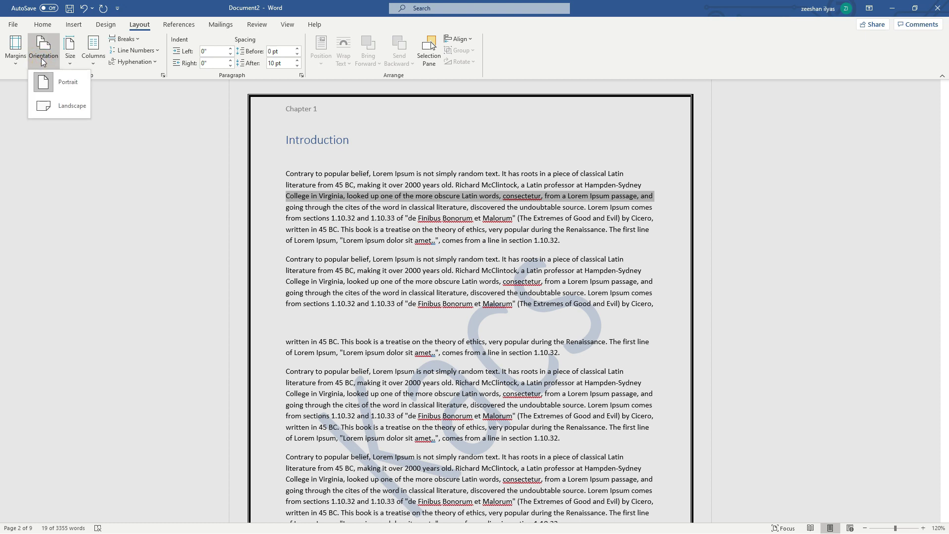
- Switch the pages to landscape orientation, then back to portrait
click(56, 106)
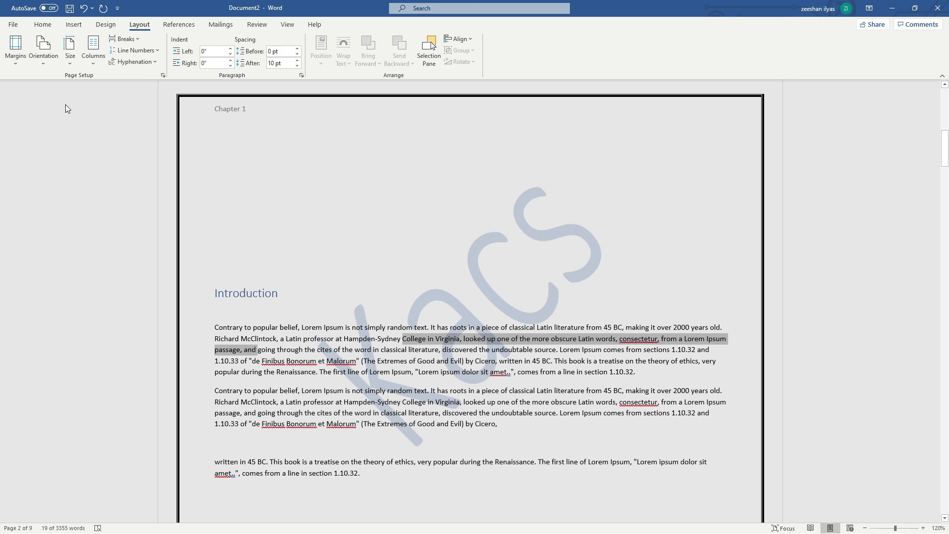
scroll(64, 108, up, 3)
scroll(66, 104, down, 1)
click(42, 63)
click(55, 85)
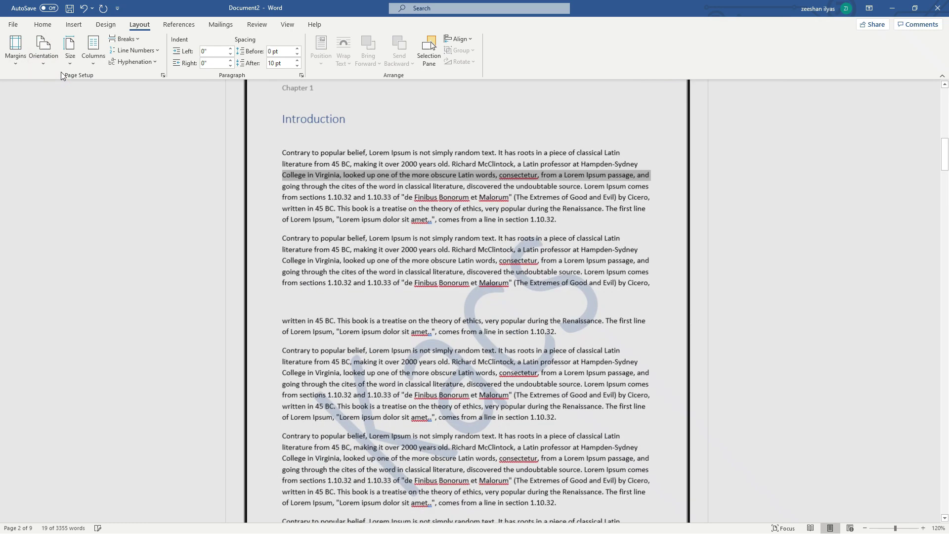
click(68, 67)
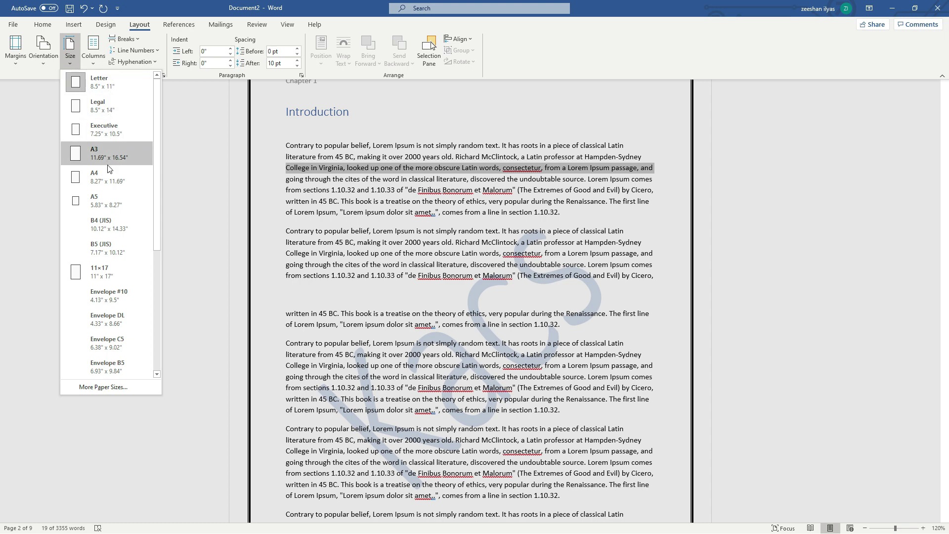
- Set the paper size to Legal
click(114, 114)
scroll(116, 156, up, 7)
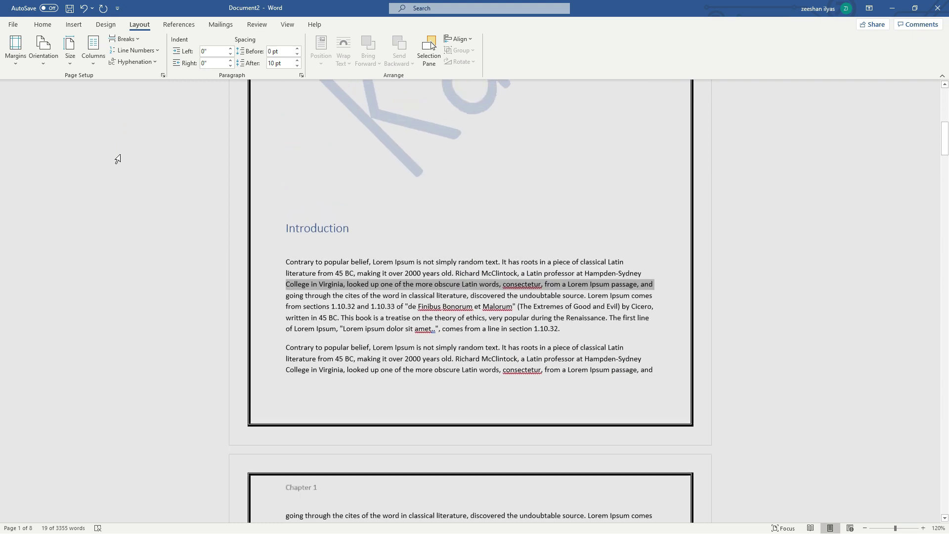
click(71, 64)
click(71, 66)
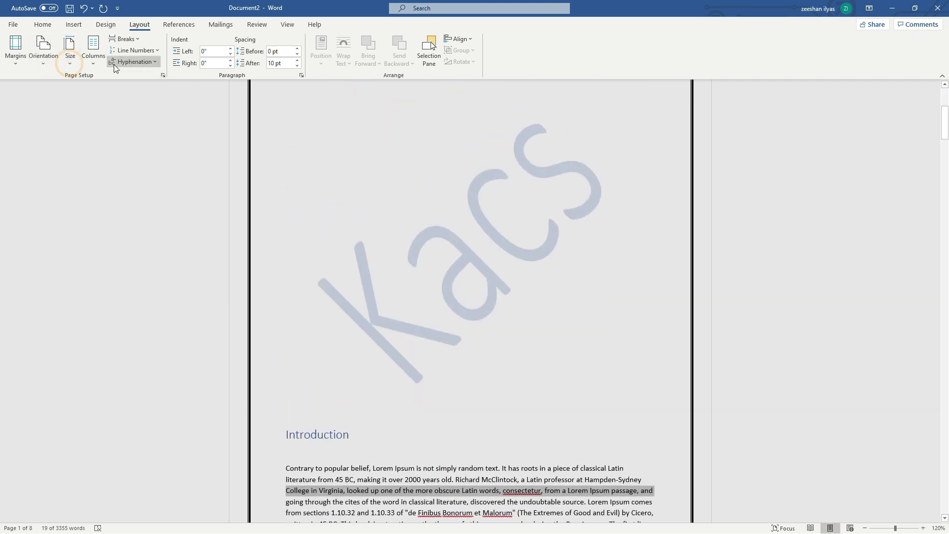
scroll(159, 157, down, 2)
scroll(159, 157, down, 6)
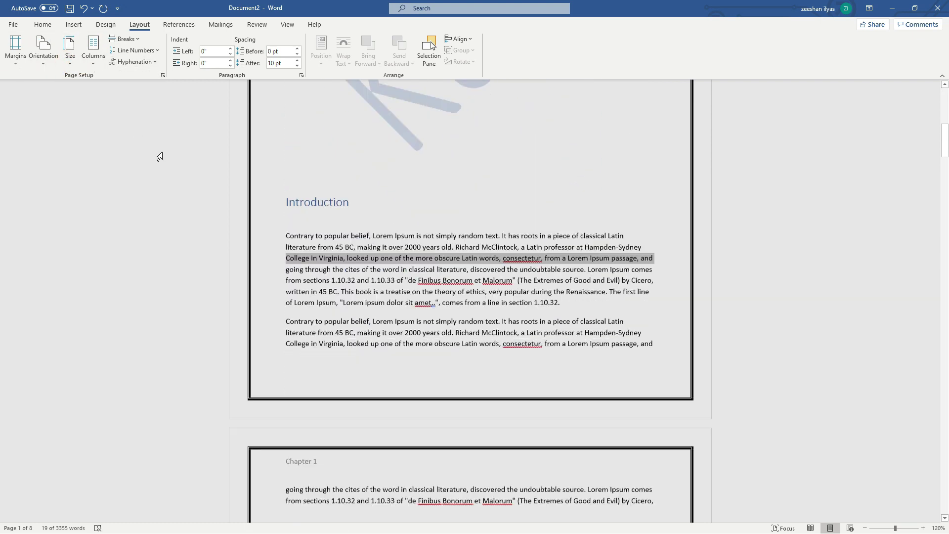
scroll(158, 155, up, 7)
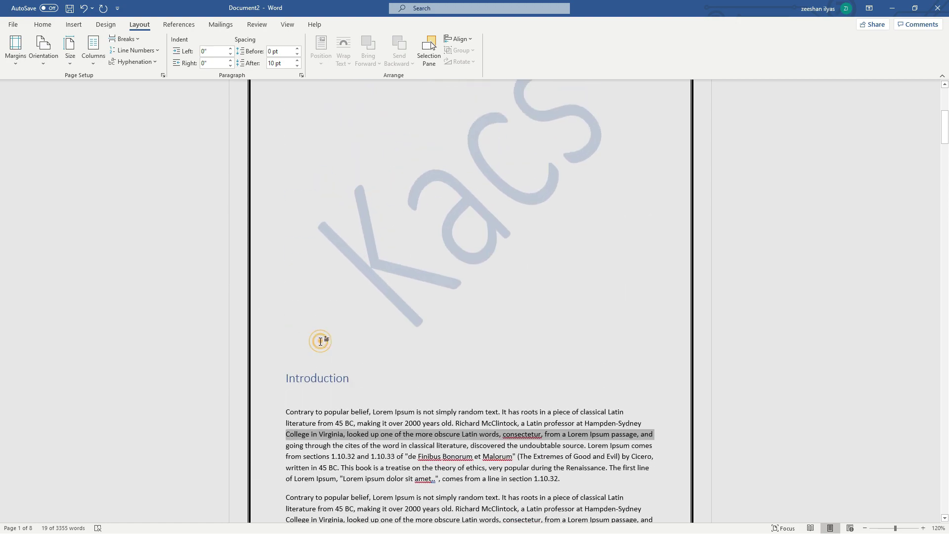
- Delete the blank lines above the Introduction heading, shrinking the document to 7 pages
click(324, 340)
key(BackSpace)
key(BackSpace)
key(BackSpace)
key(BackSpace)
key(BackSpace)
key(BackSpace)
key(BackSpace)
key(BackSpace)
key(BackSpace)
key(BackSpace)
key(BackSpace)
key(BackSpace)
key(BackSpace)
key(BackSpace)
key(BackSpace)
key(BackSpace)
key(BackSpace)
key(BackSpace)
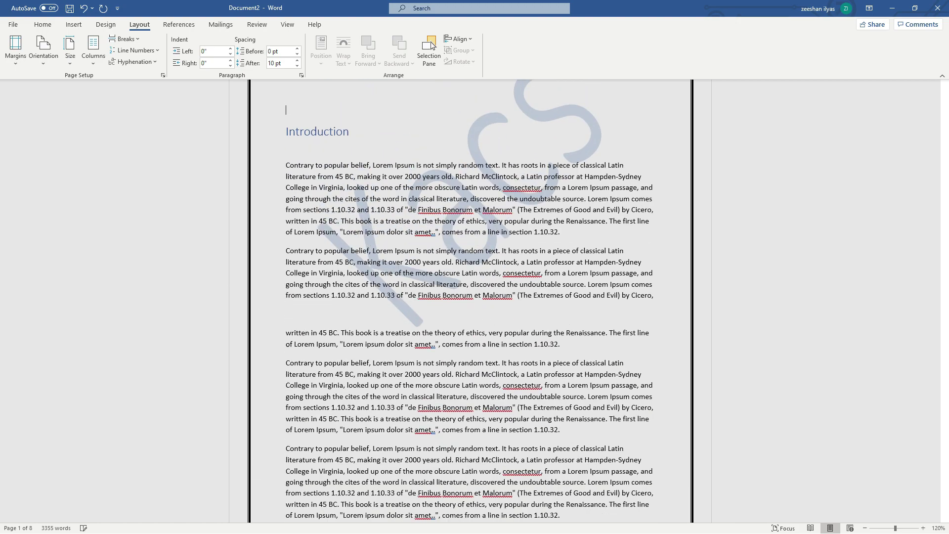
scroll(269, 318, up, 4)
key(BackSpace)
key(BackSpace)
key(BackSpace)
key(BackSpace)
key(BackSpace)
key(BackSpace)
key(BackSpace)
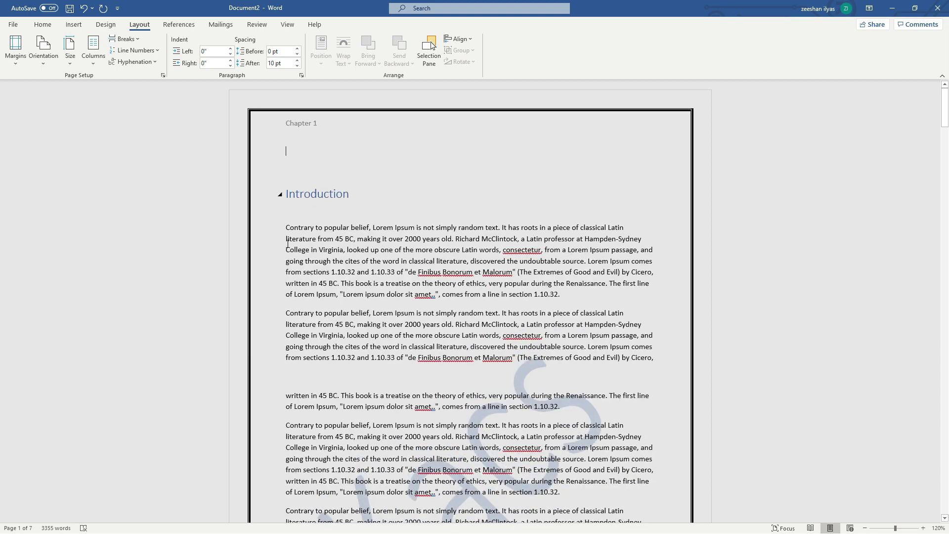
drag(290, 231, 543, 410)
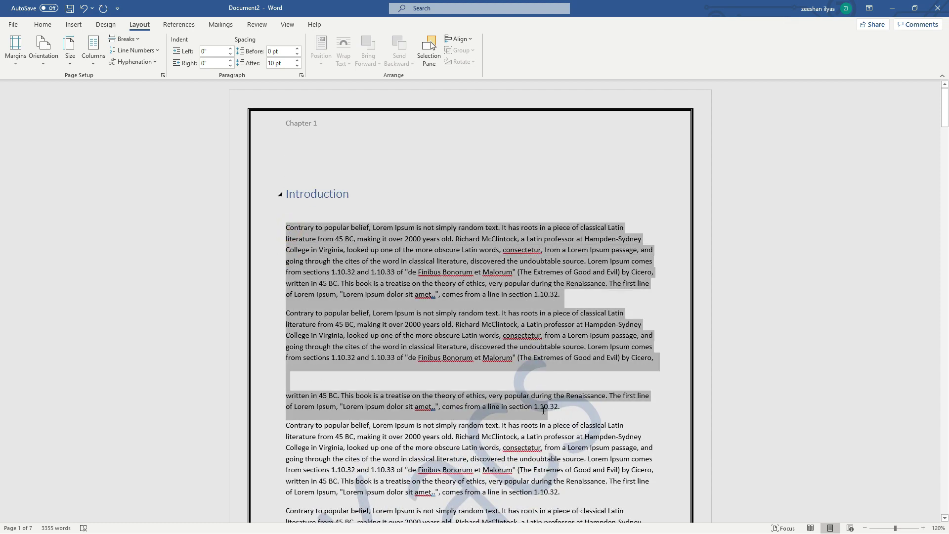
- Try Two and Left column layouts on the Introduction text, ending with Three columns
drag(580, 459, 592, 475)
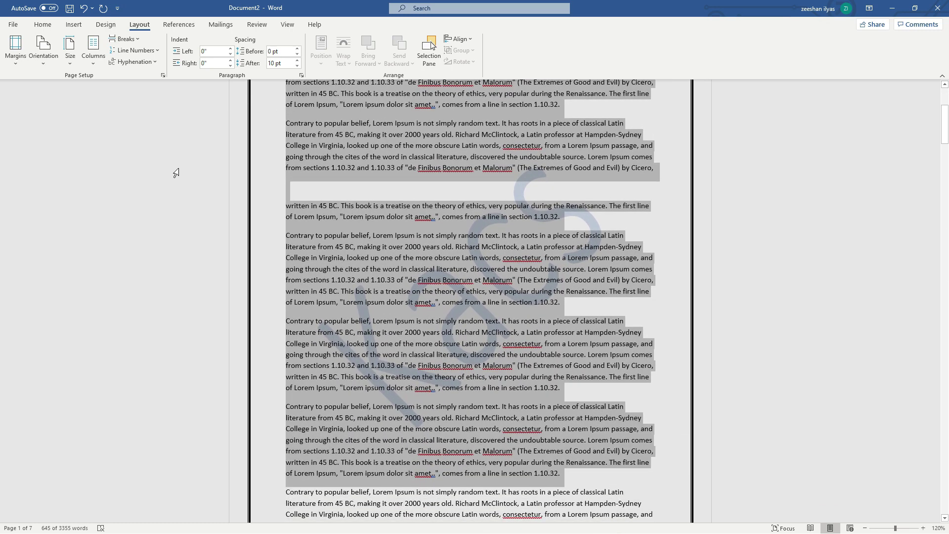
click(97, 63)
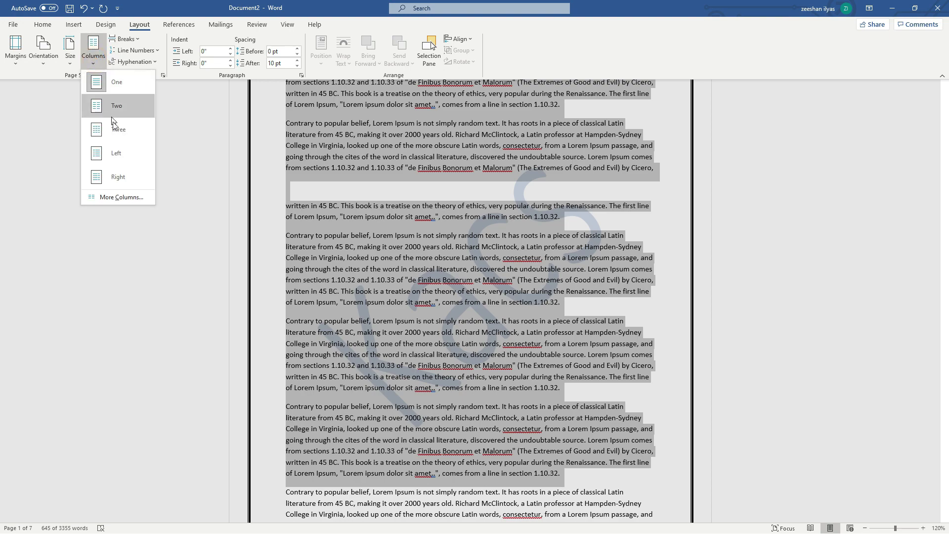
click(117, 108)
scroll(300, 253, down, 3)
scroll(298, 253, up, 9)
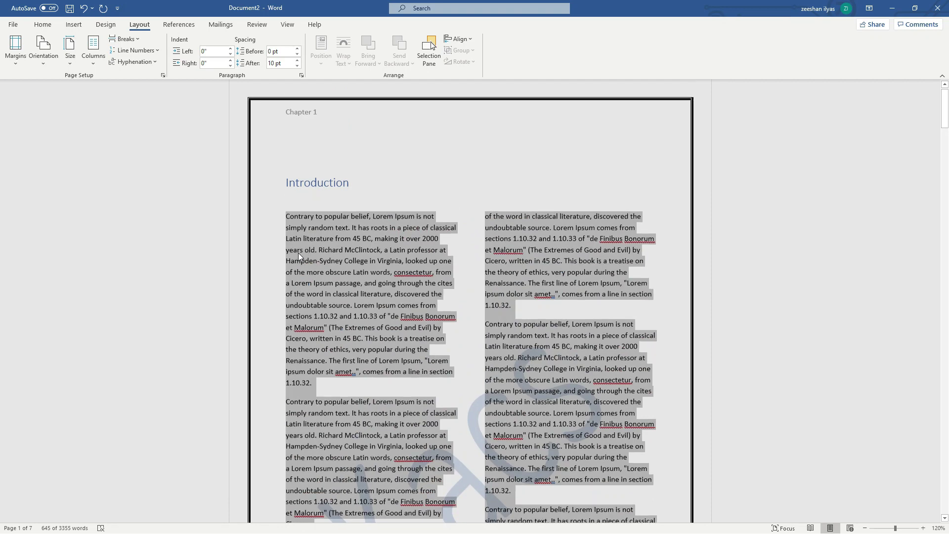
scroll(298, 253, down, 3)
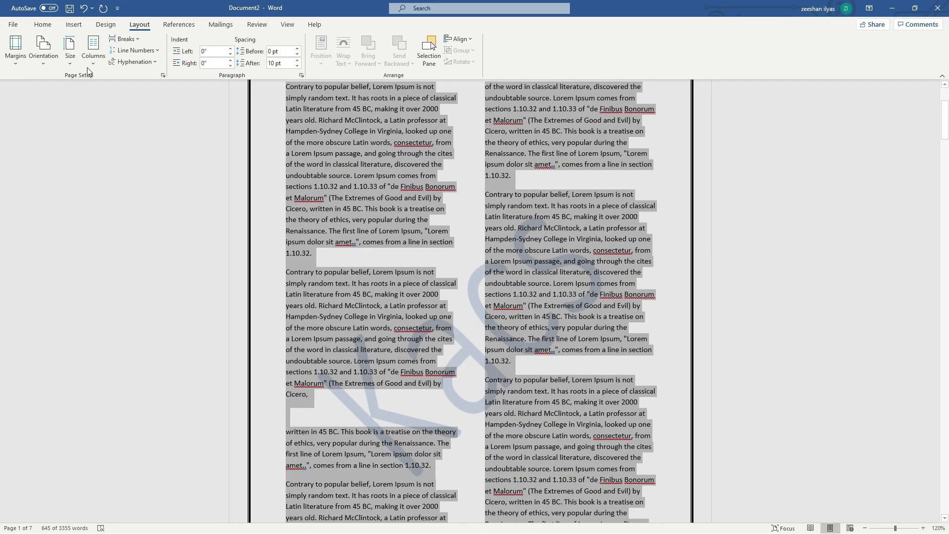
click(94, 52)
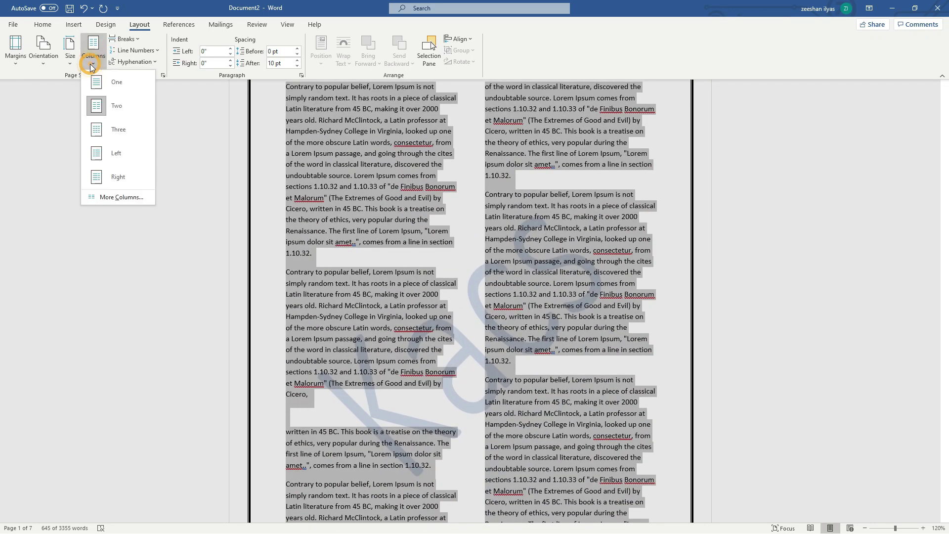
click(117, 162)
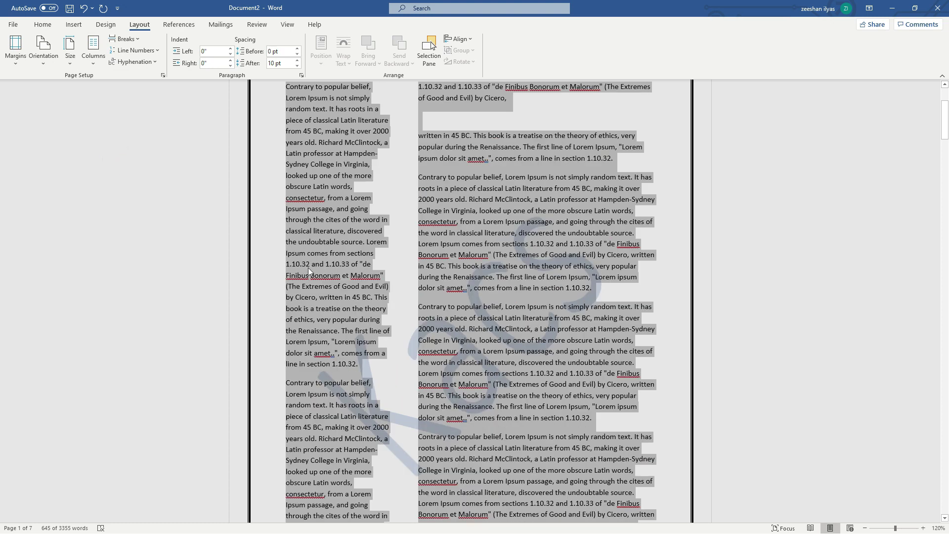
scroll(363, 332, up, 3)
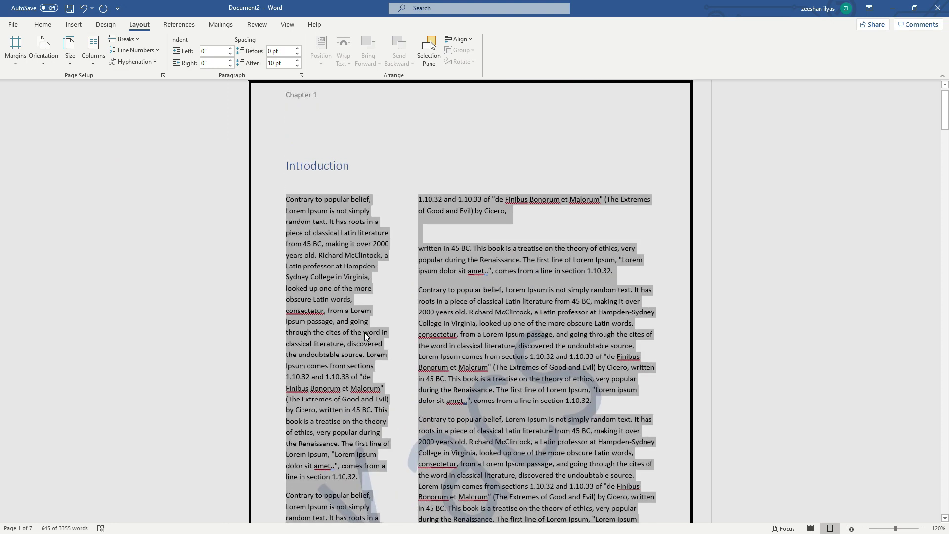
click(94, 59)
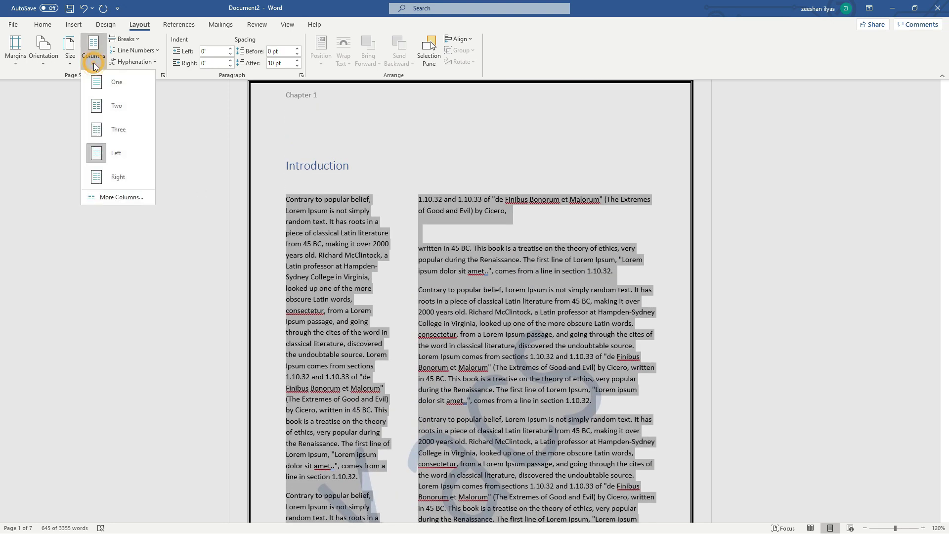
click(117, 129)
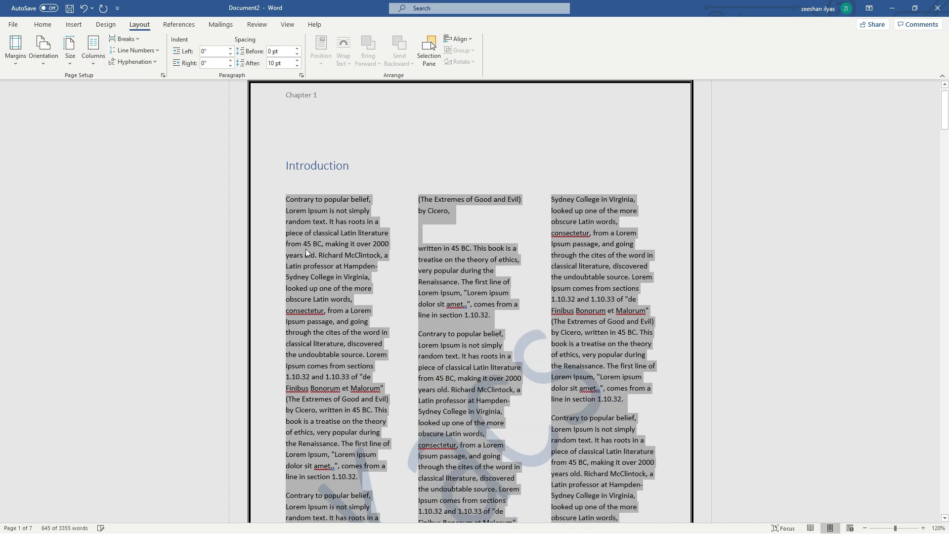
scroll(387, 276, down, 5)
scroll(326, 158, up, 2)
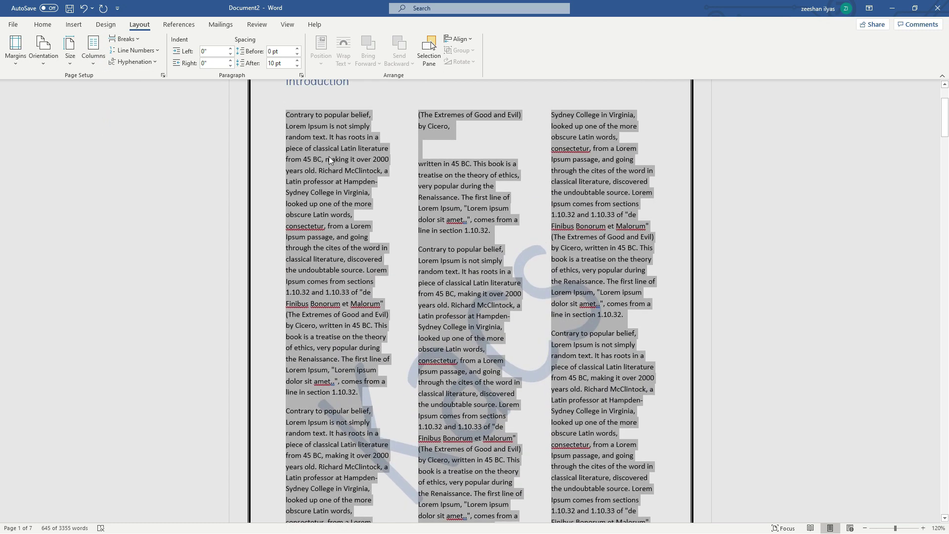
- Select the text across all three columns and clear all its formatting
click(311, 227)
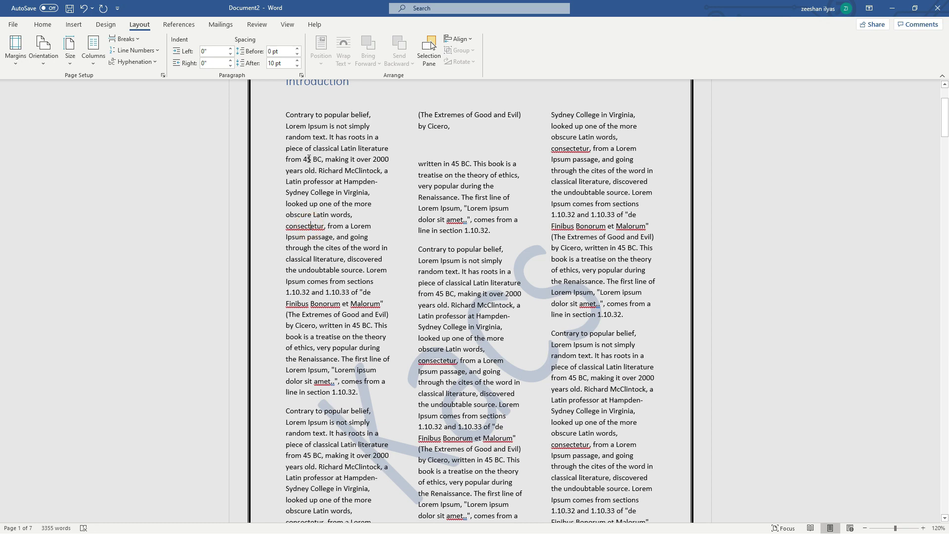
drag(293, 121, 338, 367)
drag(341, 421, 339, 444)
scroll(349, 441, down, 6)
click(381, 431)
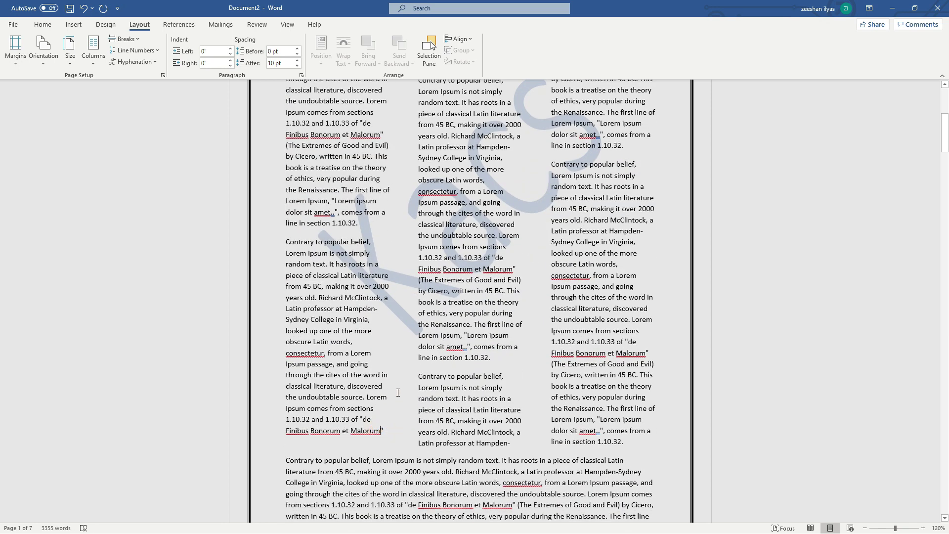
scroll(405, 200, up, 7)
drag(286, 142, 632, 450)
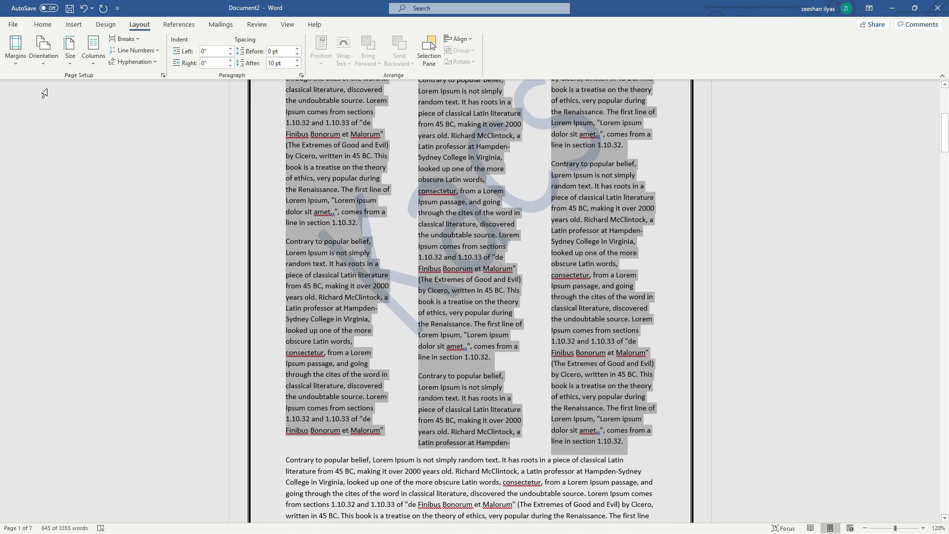
click(42, 25)
click(211, 44)
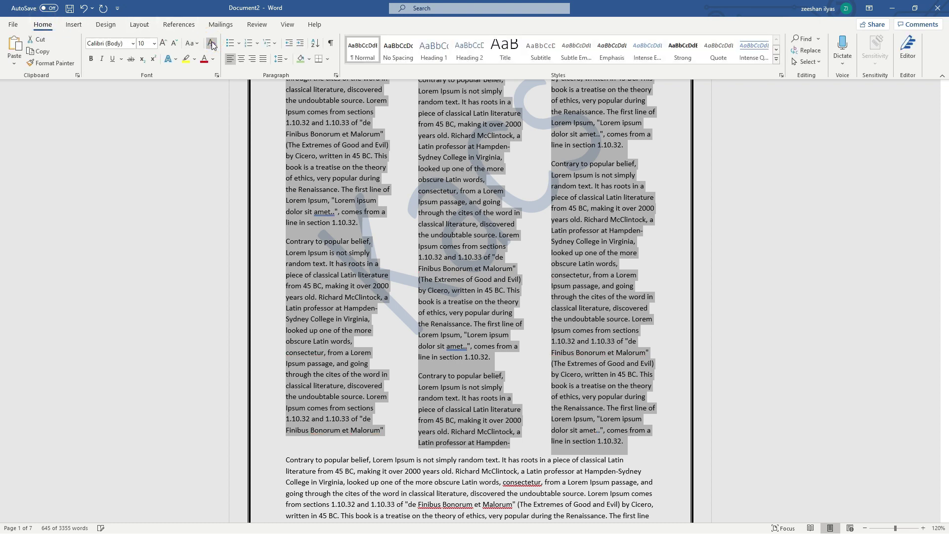
click(139, 25)
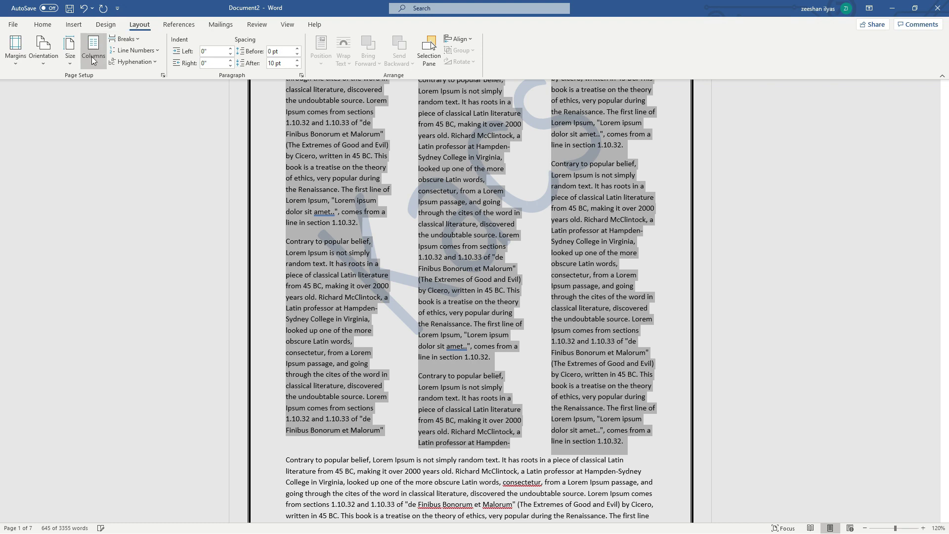
click(90, 65)
click(109, 87)
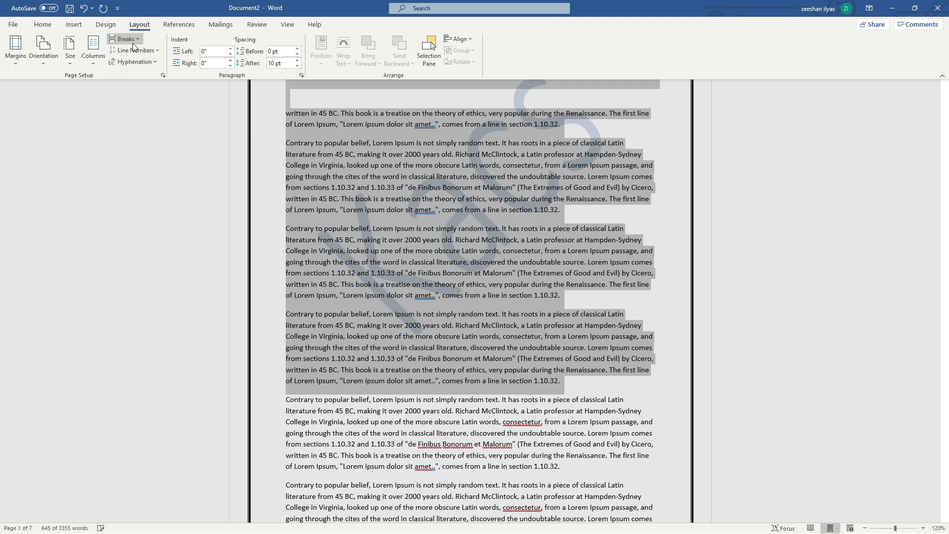
click(125, 38)
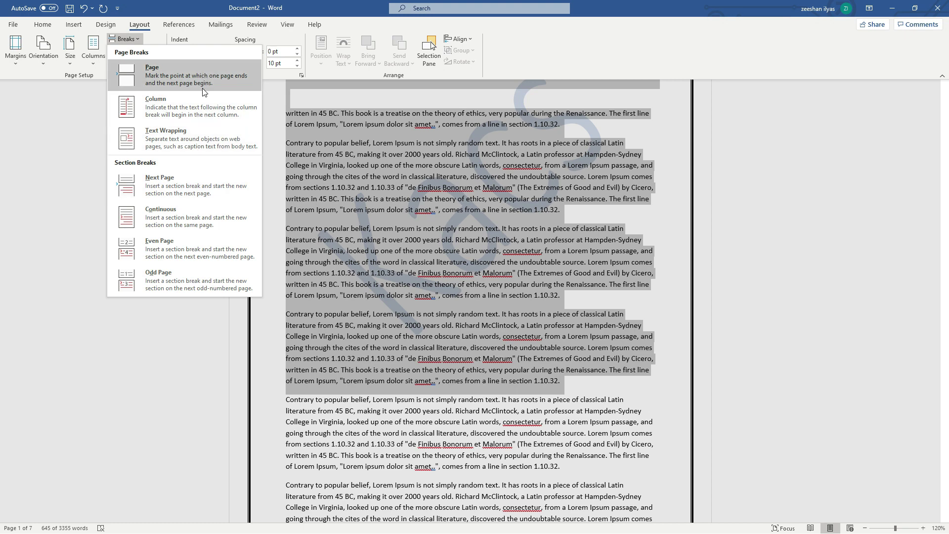
click(210, 43)
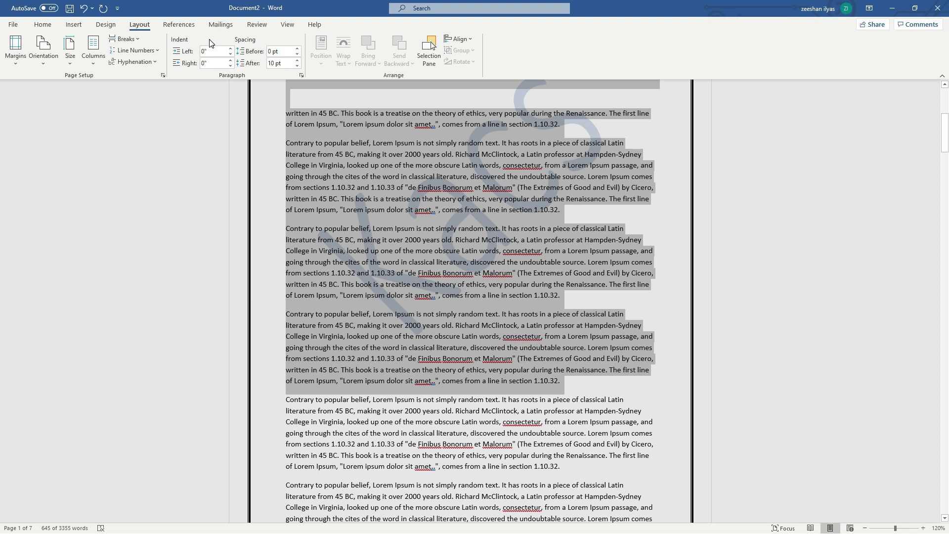
click(158, 51)
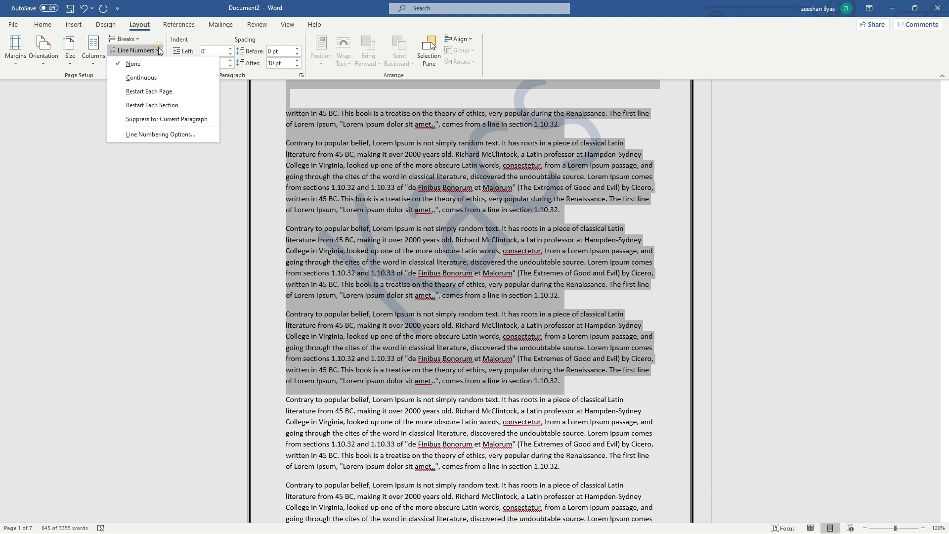
click(160, 50)
click(156, 59)
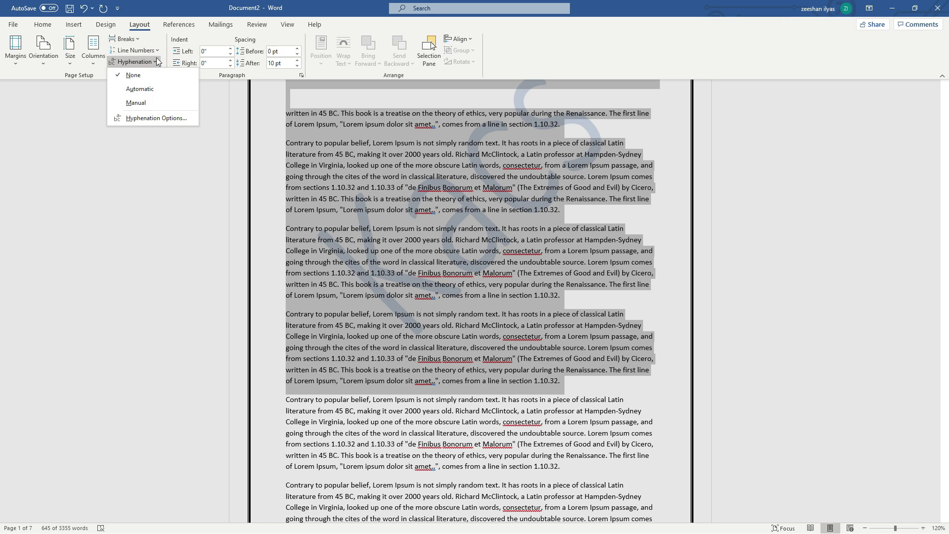
click(157, 59)
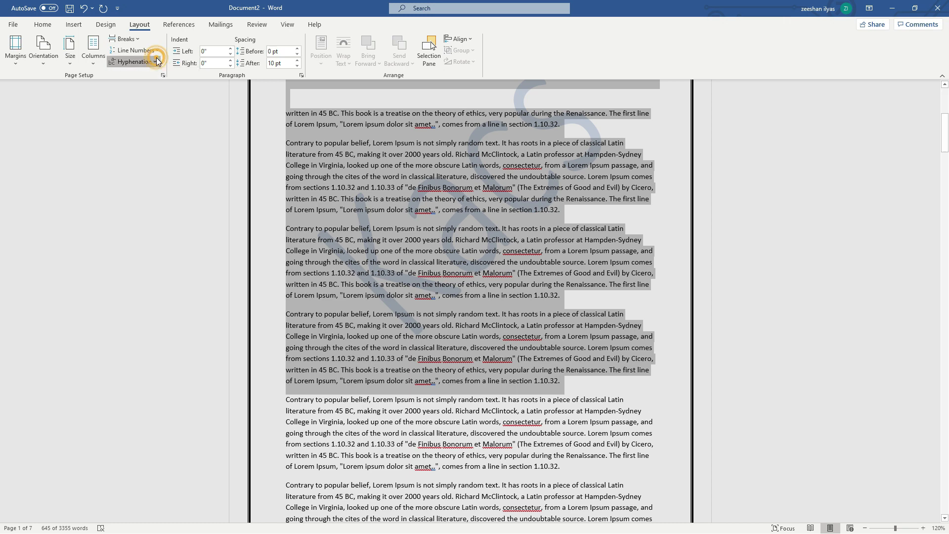
click(157, 51)
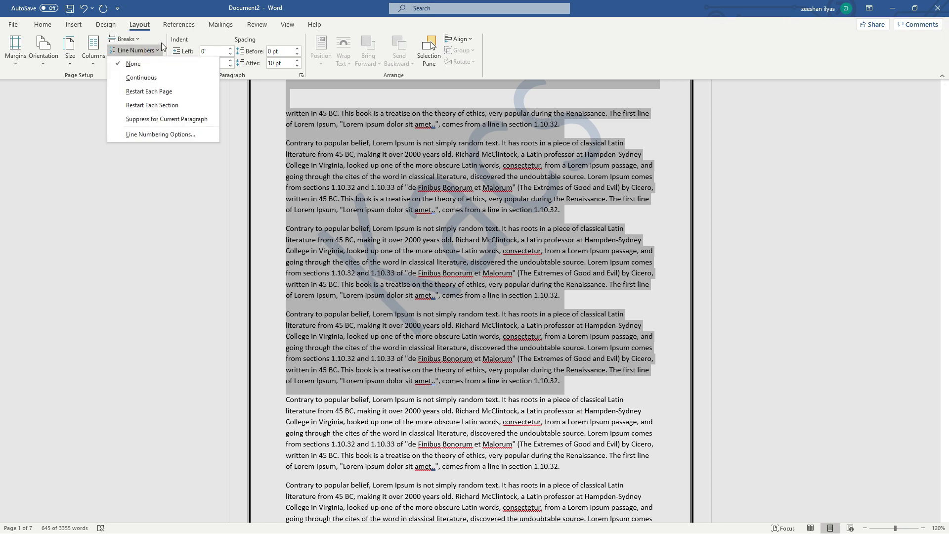
click(157, 51)
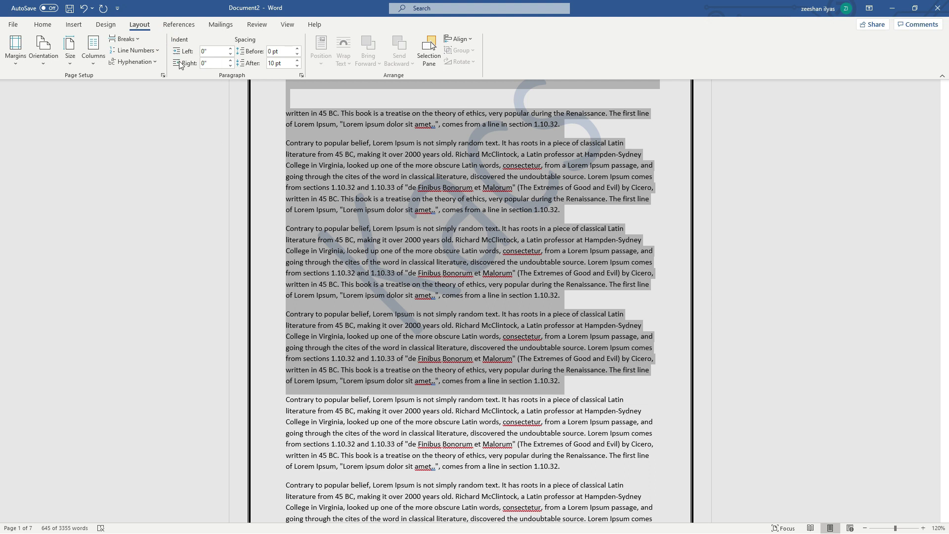
click(252, 51)
- Select the next Lorem Ipsum paragraph and set its left indent to 0.1"
drag(286, 114, 387, 118)
drag(286, 143, 575, 207)
click(230, 48)
click(230, 49)
click(230, 48)
click(230, 48)
click(229, 49)
click(230, 55)
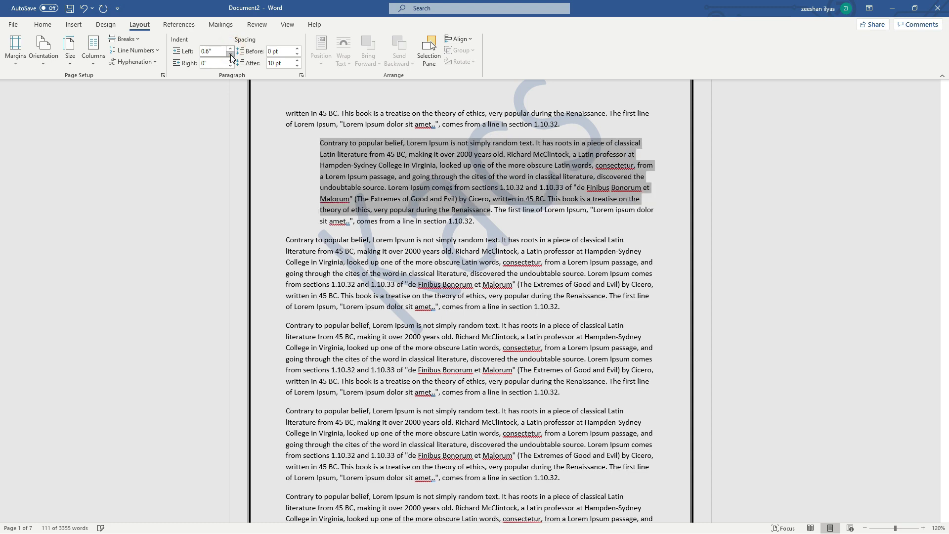
click(230, 55)
click(230, 55)
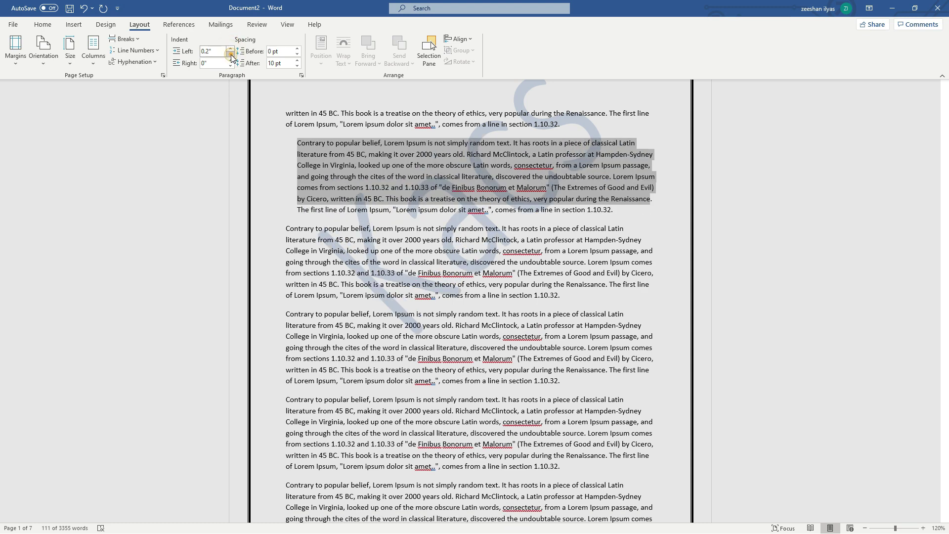
click(230, 56)
- Set the paragraph's right indent to 0.5"
click(230, 61)
click(231, 61)
click(230, 61)
click(231, 61)
click(231, 60)
click(231, 61)
click(231, 60)
click(230, 61)
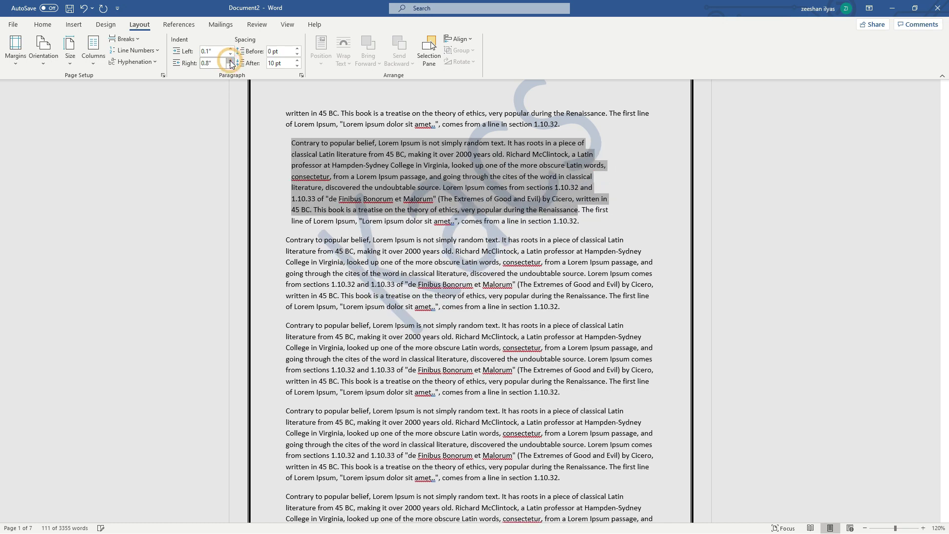
click(230, 61)
click(230, 65)
click(231, 65)
click(230, 65)
click(230, 65)
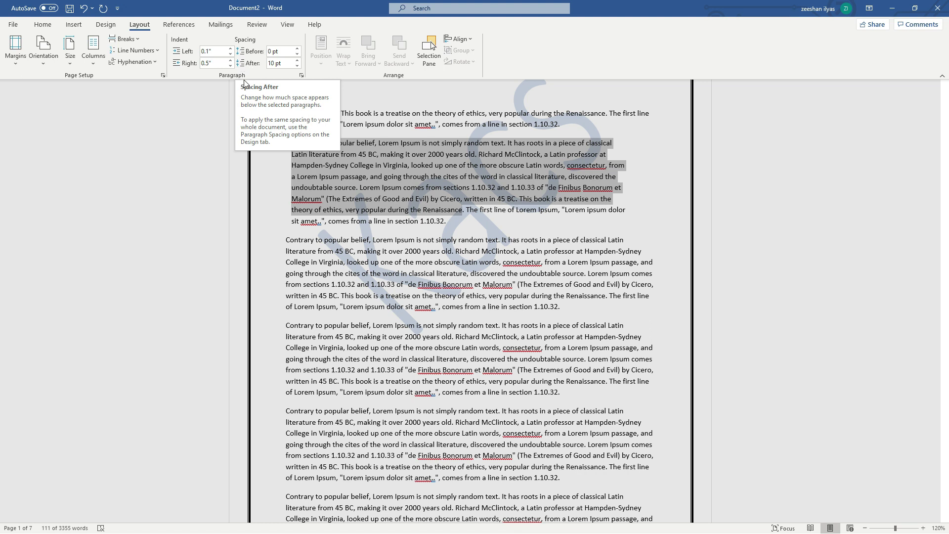
- Raise the spacing before the paragraph to 90 pt
click(298, 49)
click(298, 48)
click(298, 48)
click(298, 48)
click(298, 49)
click(298, 48)
click(297, 48)
click(297, 48)
click(297, 49)
click(298, 49)
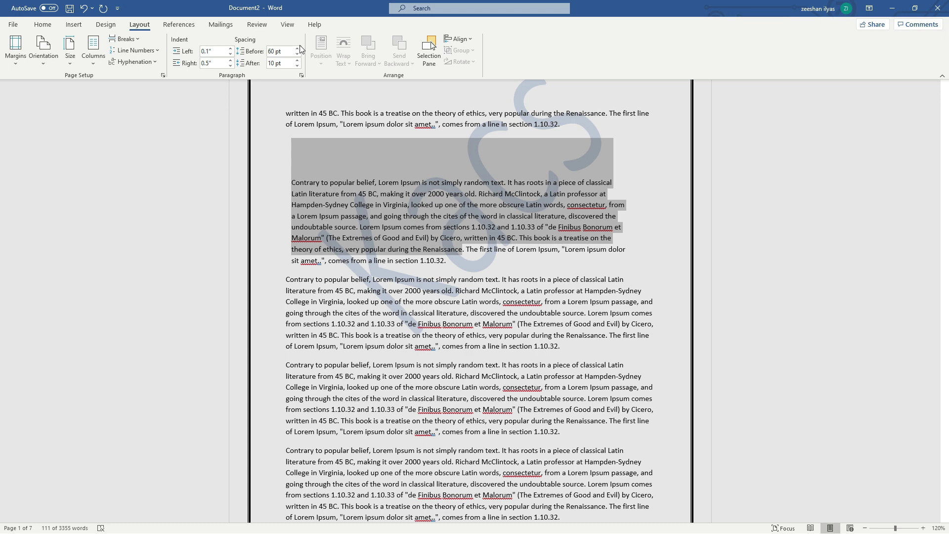
click(296, 48)
click(296, 48)
click(295, 48)
click(295, 48)
click(295, 48)
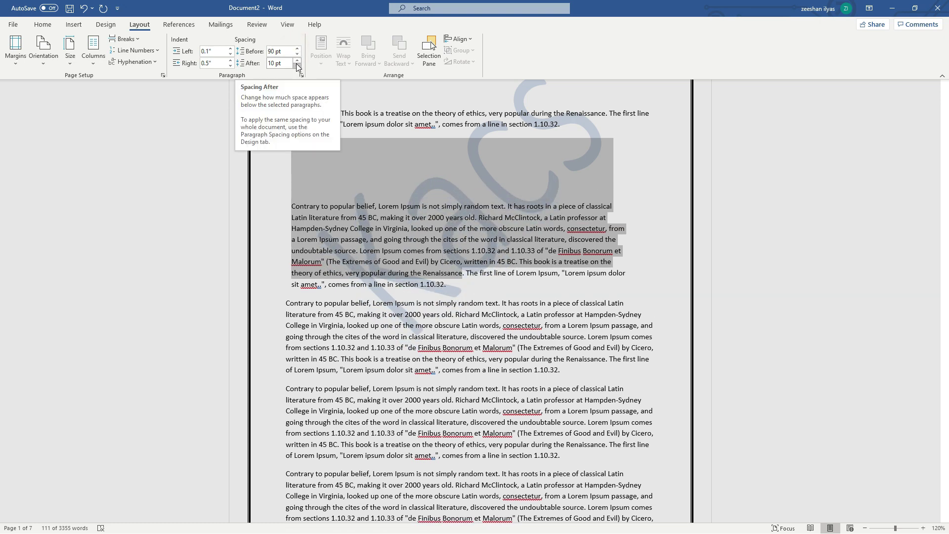
- Set 96 pt spacing after the paragraph and check the resulting gaps
click(297, 61)
click(297, 60)
click(297, 60)
click(297, 60)
click(297, 60)
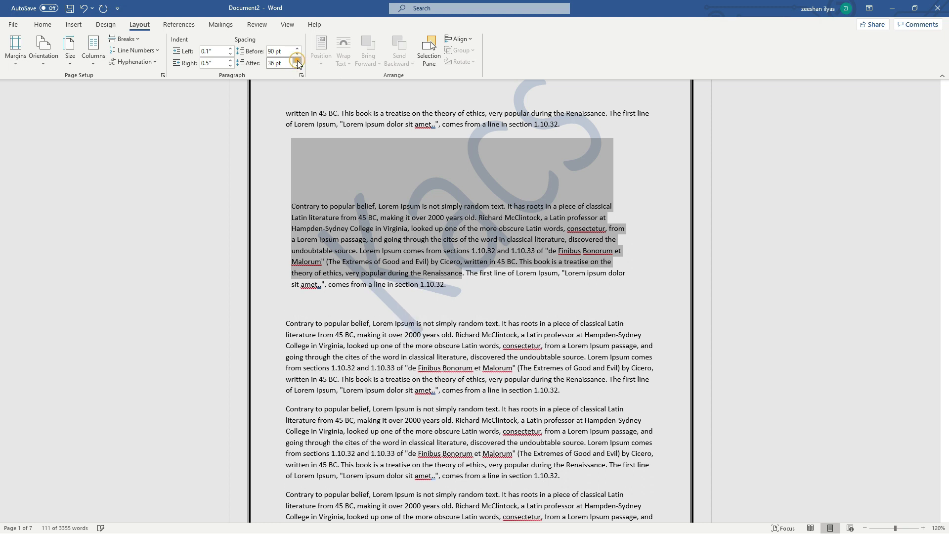
click(298, 60)
click(297, 60)
click(297, 61)
click(297, 60)
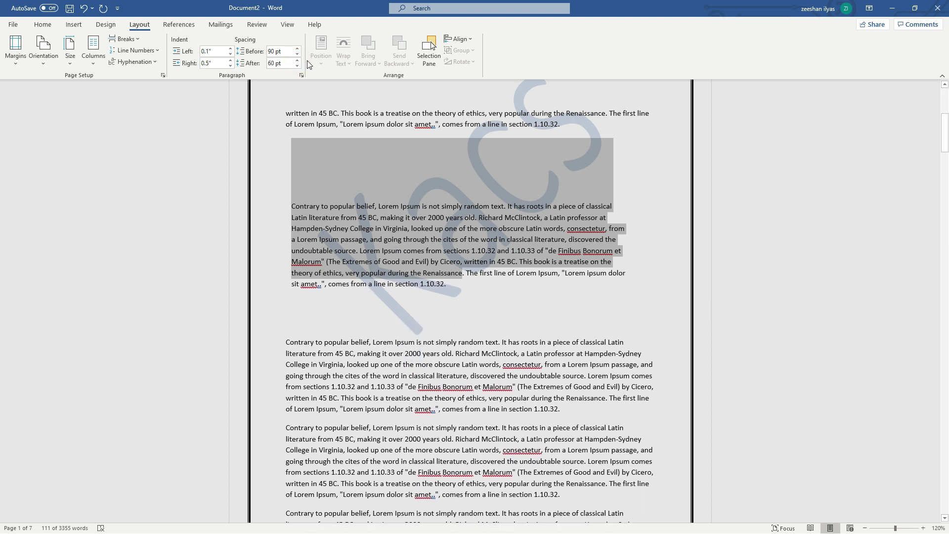
click(297, 60)
click(297, 61)
click(297, 60)
click(297, 61)
click(297, 60)
click(297, 60)
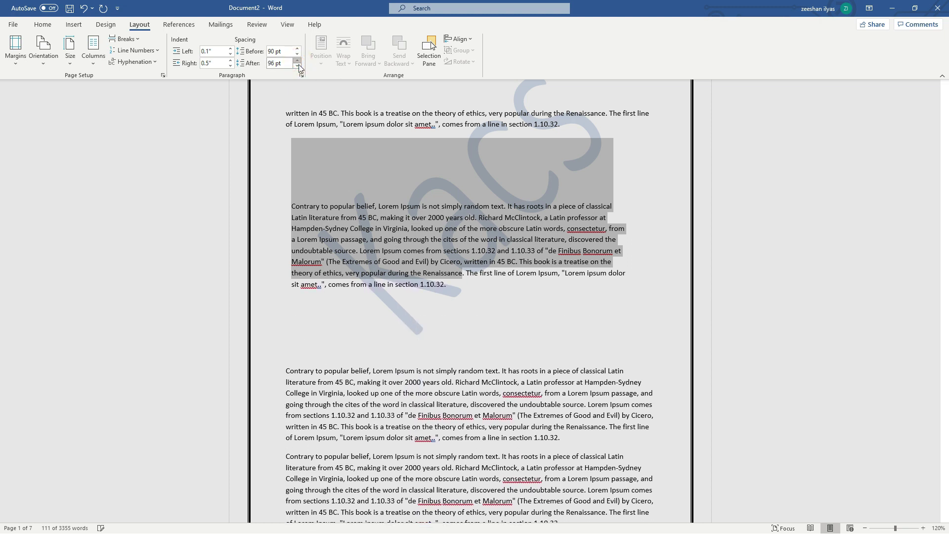
click(301, 324)
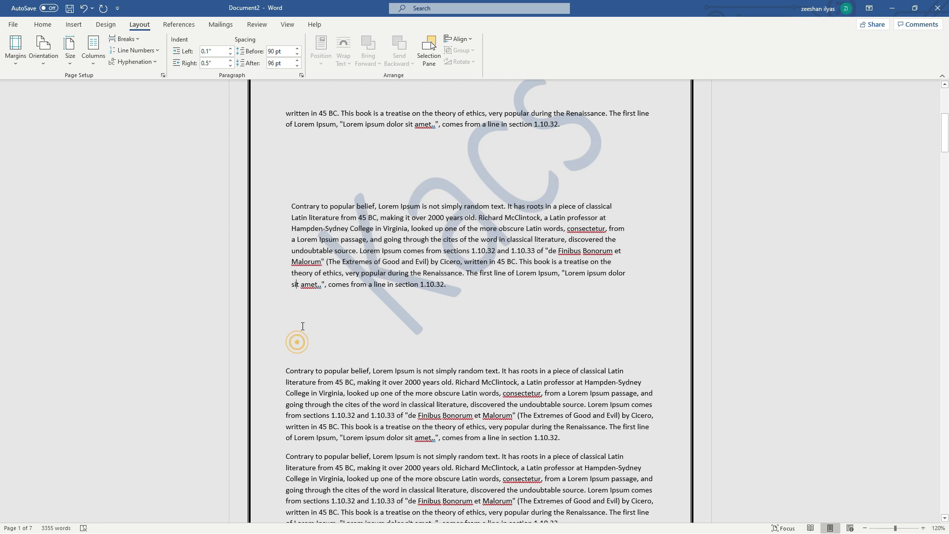
click(303, 324)
click(342, 168)
click(357, 176)
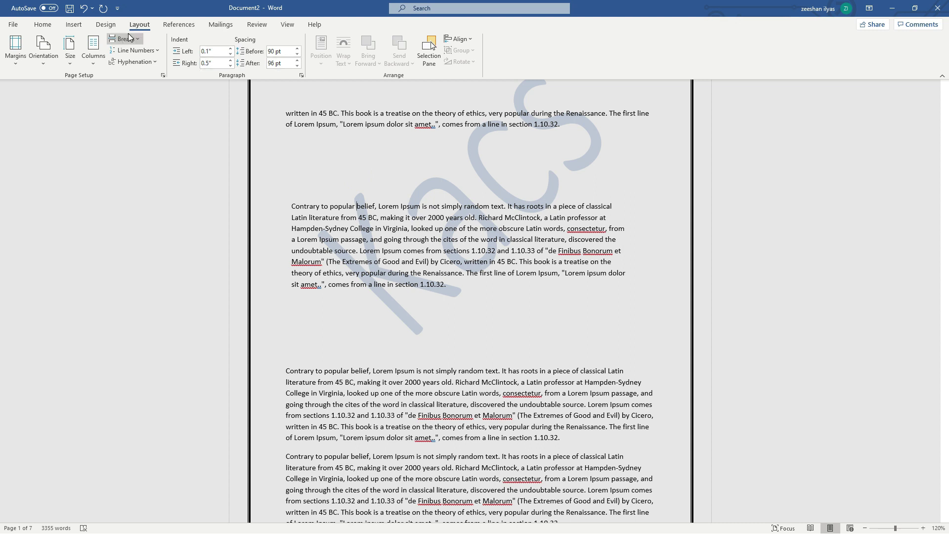
- Insert a footnote after the word "popular" in the first paragraph
click(179, 24)
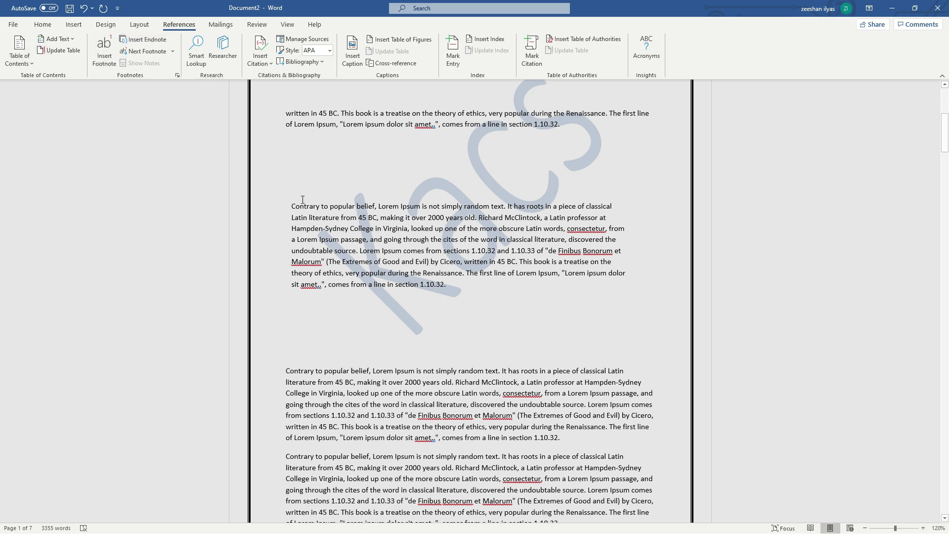
scroll(296, 207, up, 6)
click(287, 230)
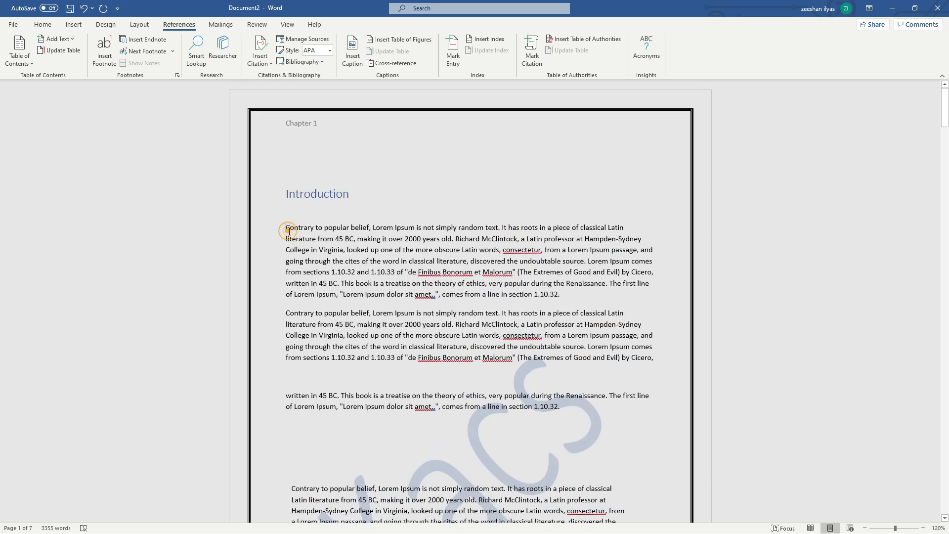
click(329, 233)
click(350, 229)
click(108, 64)
- Enter "For songs" as the text of footnote 1
scroll(359, 236, up, 3)
scroll(360, 237, up, 3)
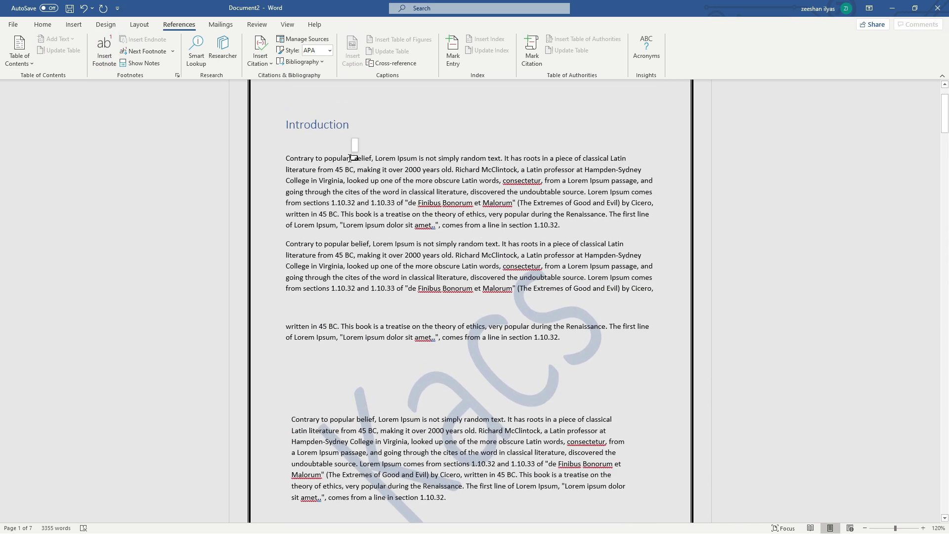
scroll(357, 226, down, 4)
scroll(357, 227, down, 6)
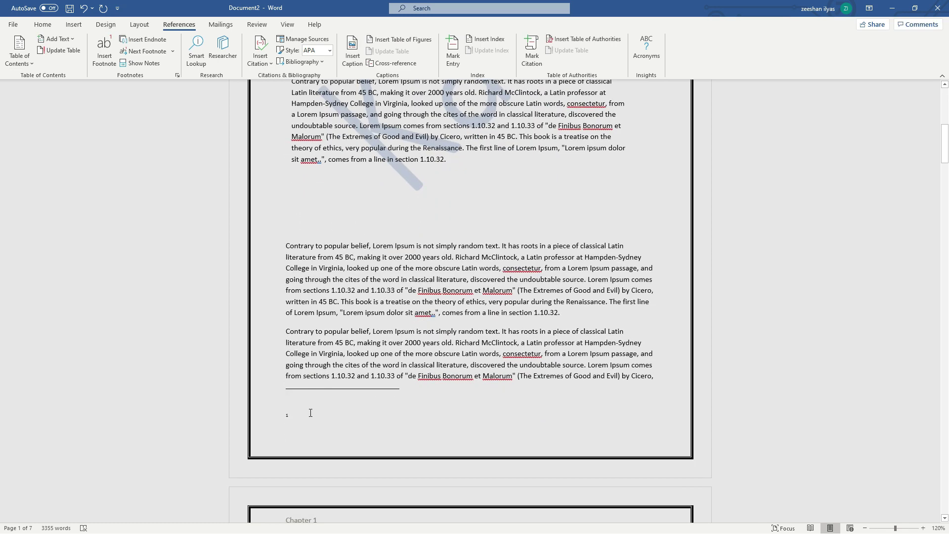
scroll(297, 412, down, 1)
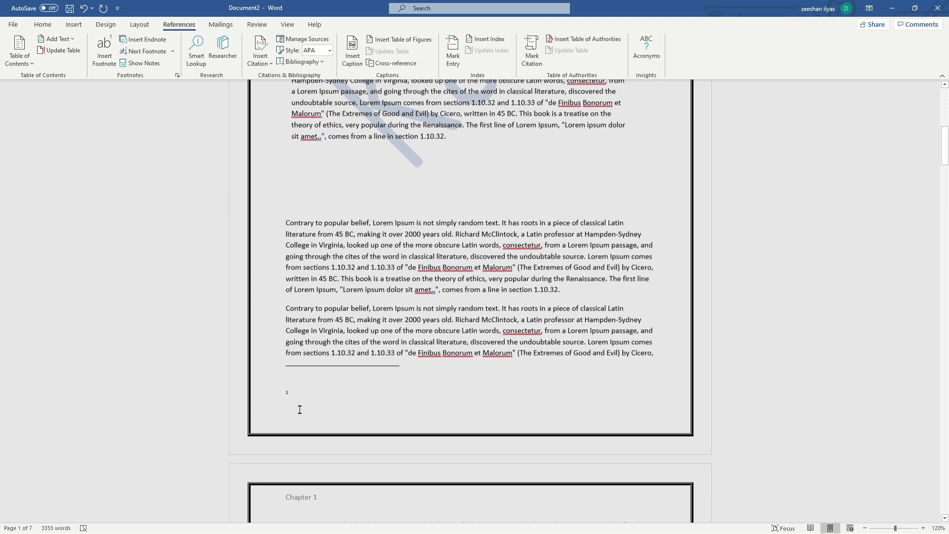
click(301, 387)
text(fsdf)
key(BackSpace)
key(BackSpace)
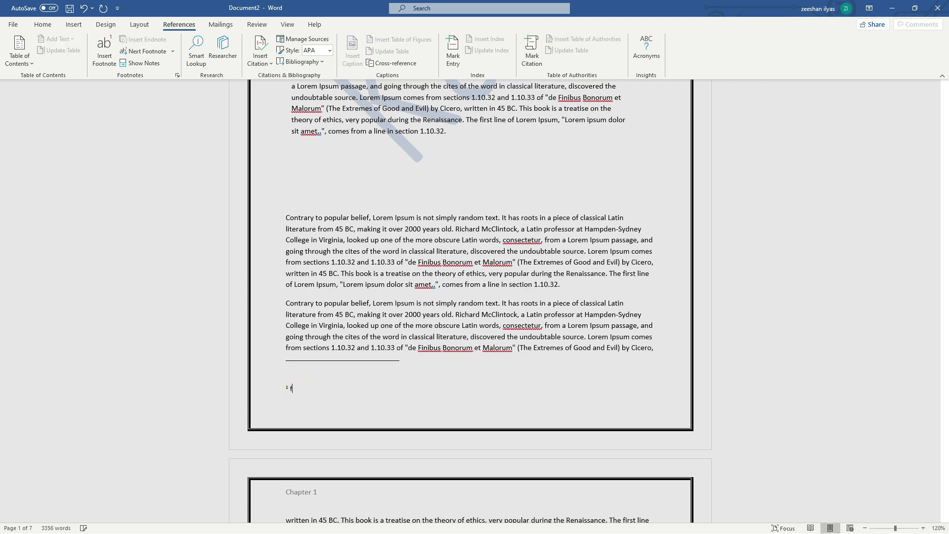
text(For songs)
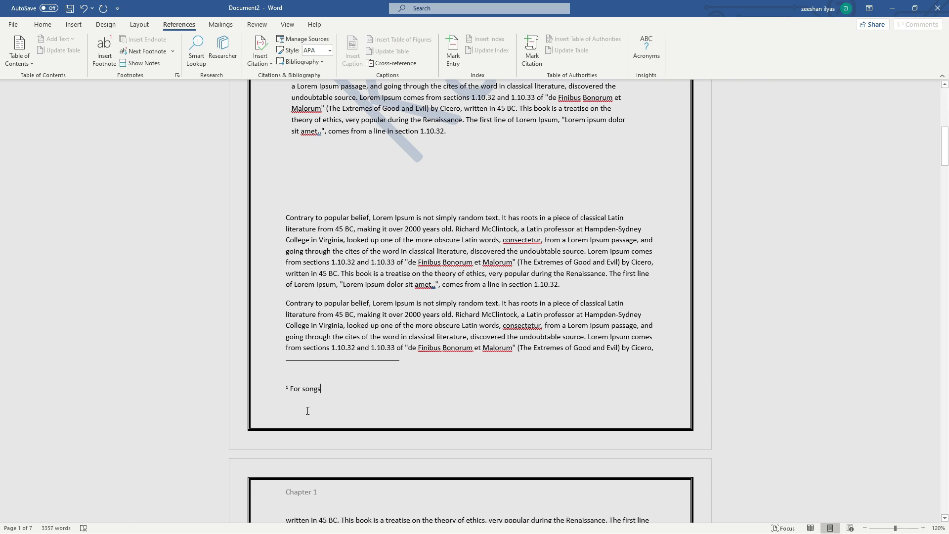
- Insert a second footnote after the word "classical"
scroll(307, 210, up, 8)
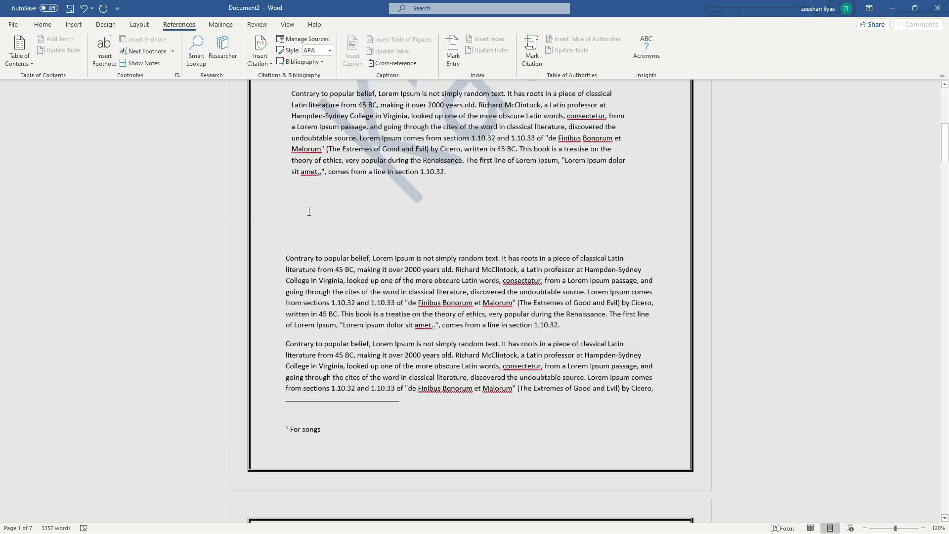
scroll(369, 215, up, 4)
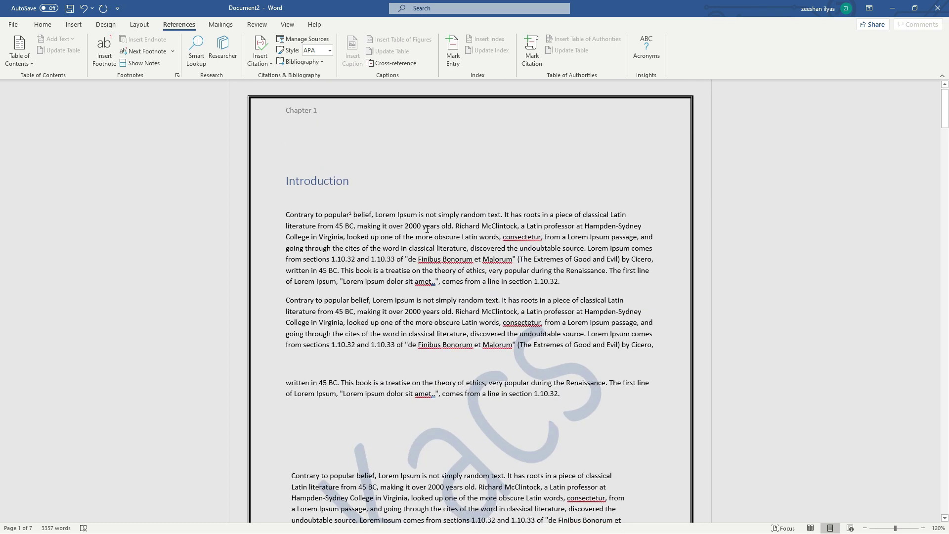
click(435, 248)
click(111, 64)
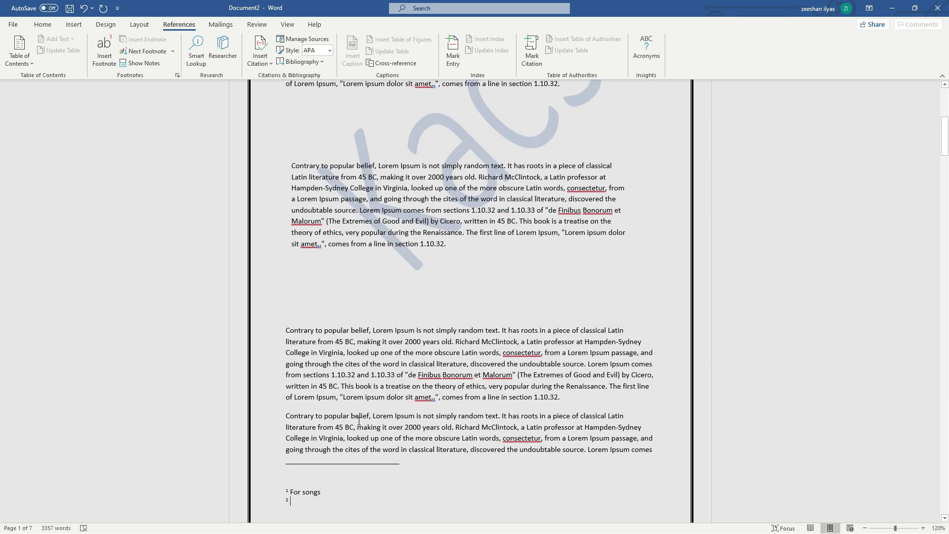
- Step through the footnote marks with Next Footnote
scroll(341, 406, down, 1)
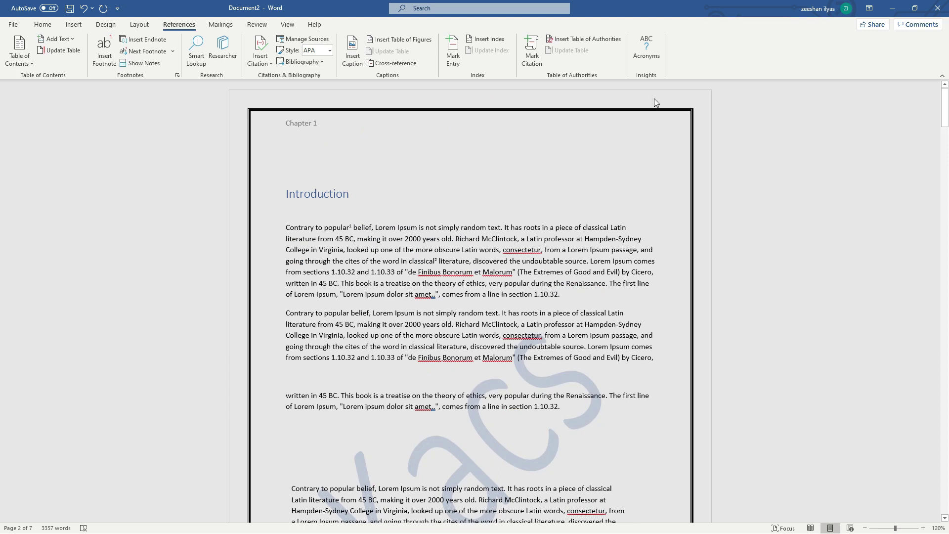
click(160, 53)
click(161, 51)
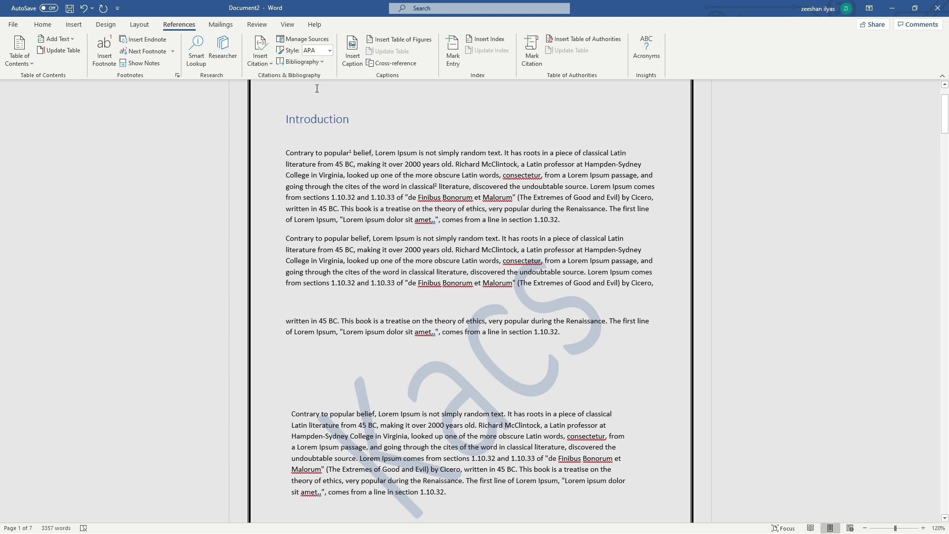
- Check the Insert Citation dropdown without adding a source, then switch to Mailings
click(271, 65)
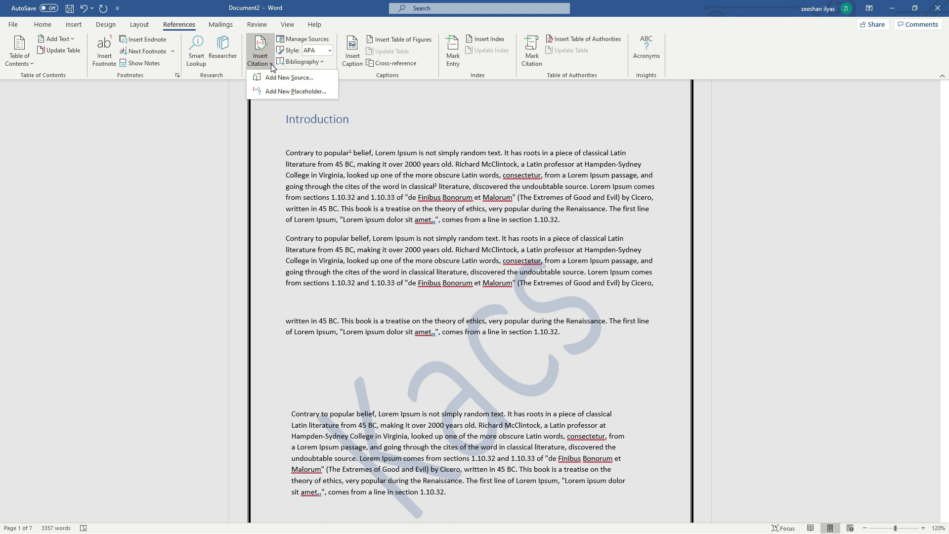
click(272, 65)
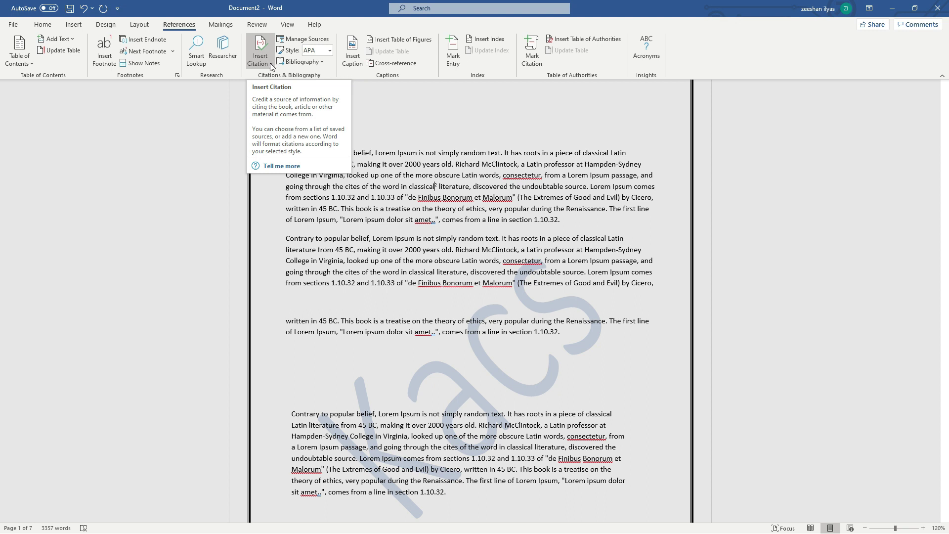
click(270, 64)
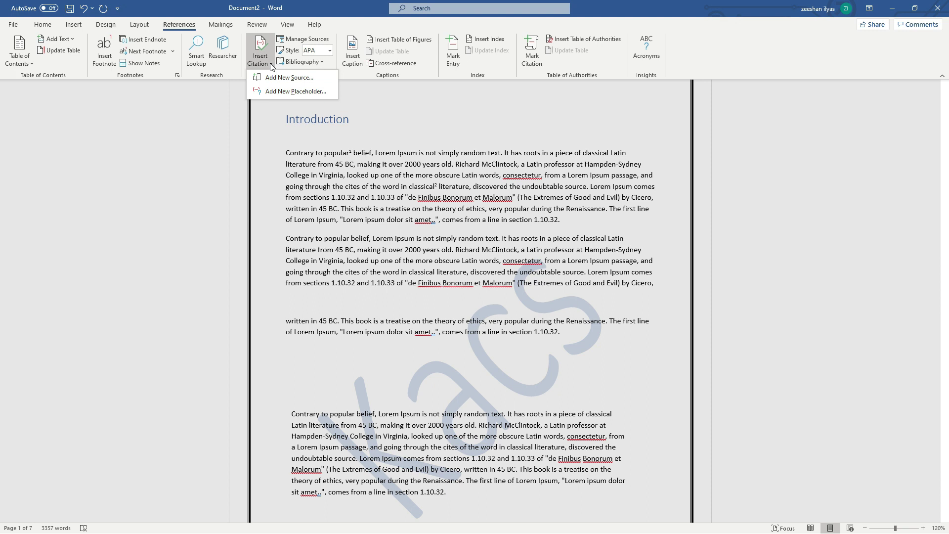
click(270, 63)
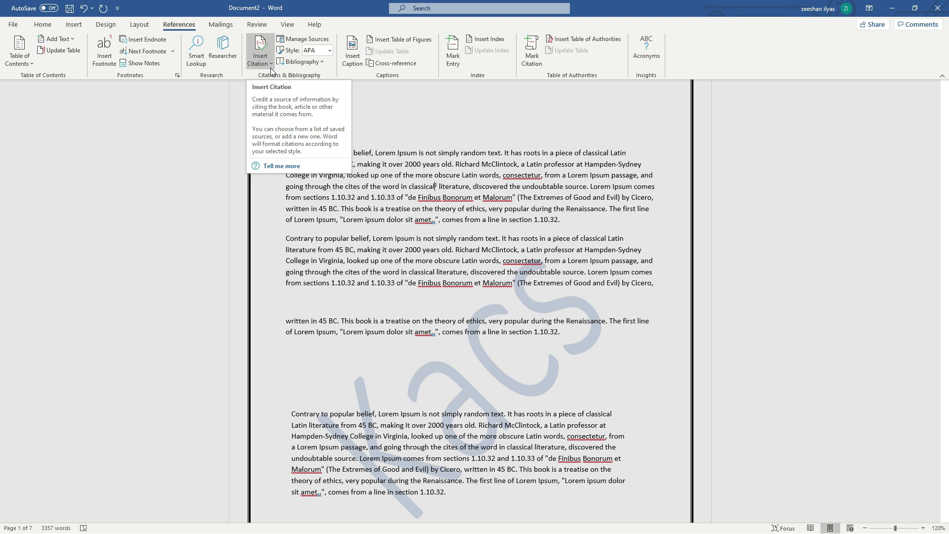
click(216, 26)
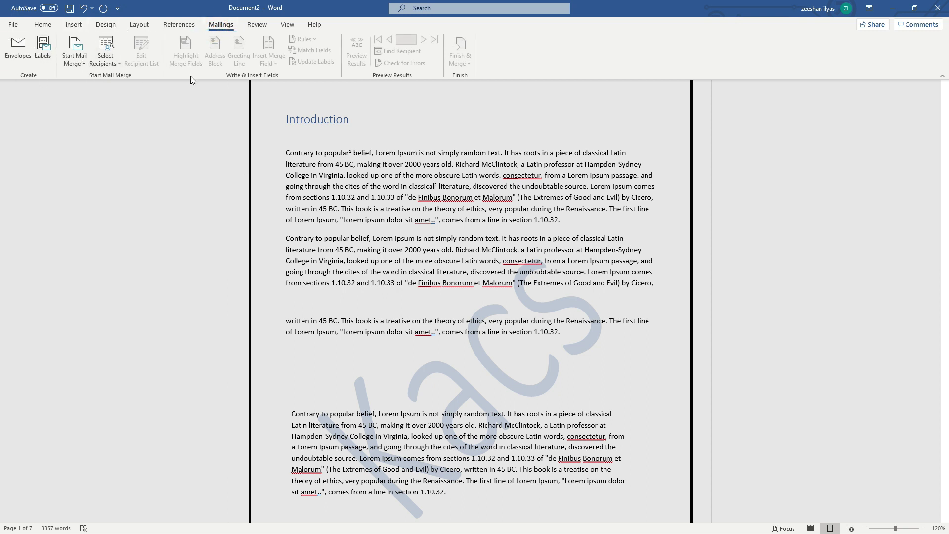
- Add a comment on "popular", then scroll back to the top of Chapter 1
click(258, 24)
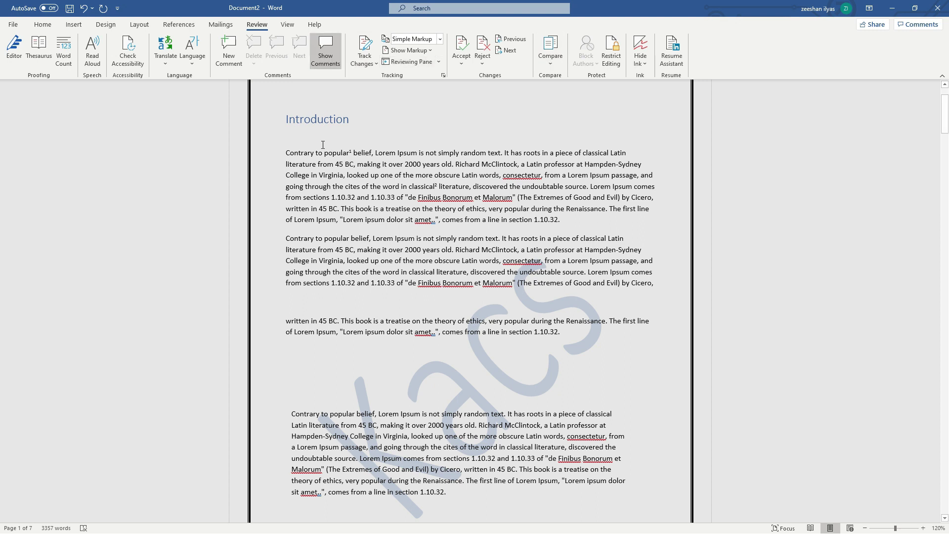
click(347, 152)
click(238, 54)
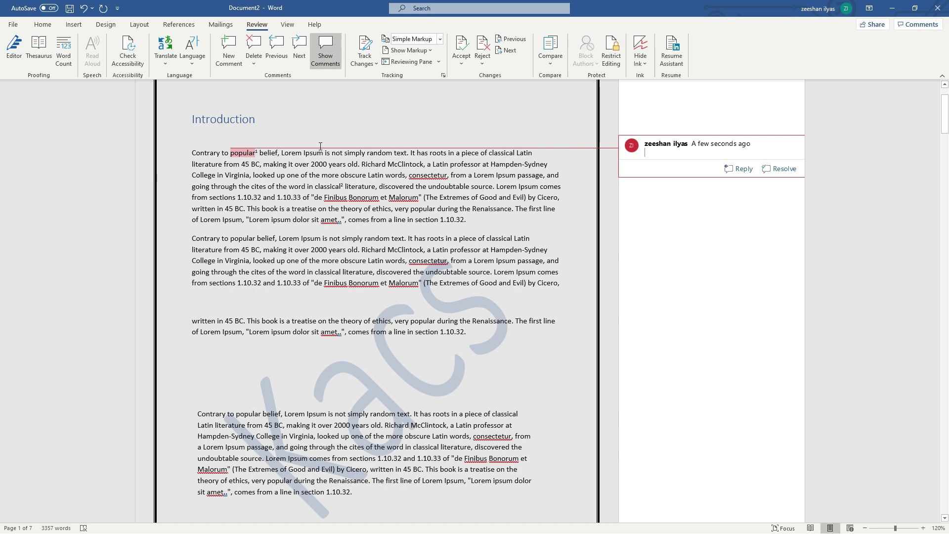
click(261, 157)
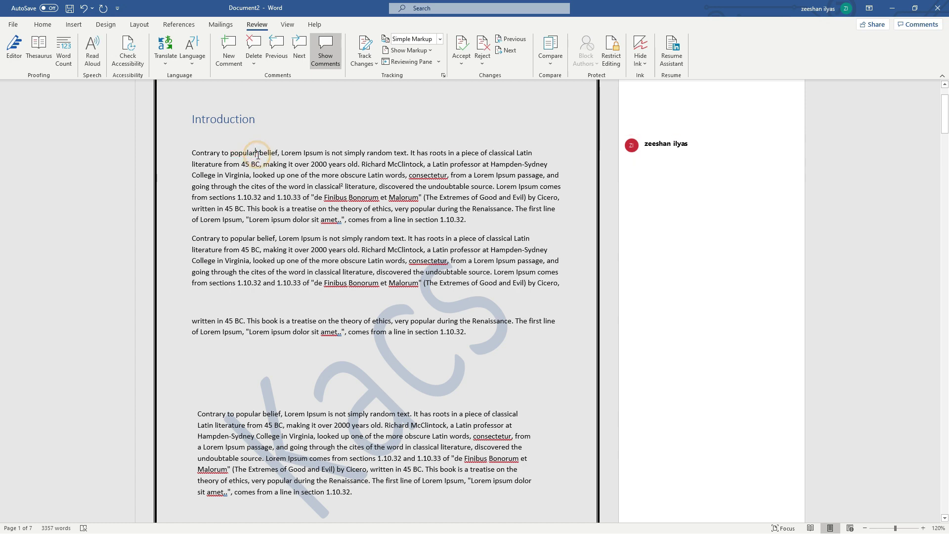
click(286, 152)
scroll(369, 186, up, 3)
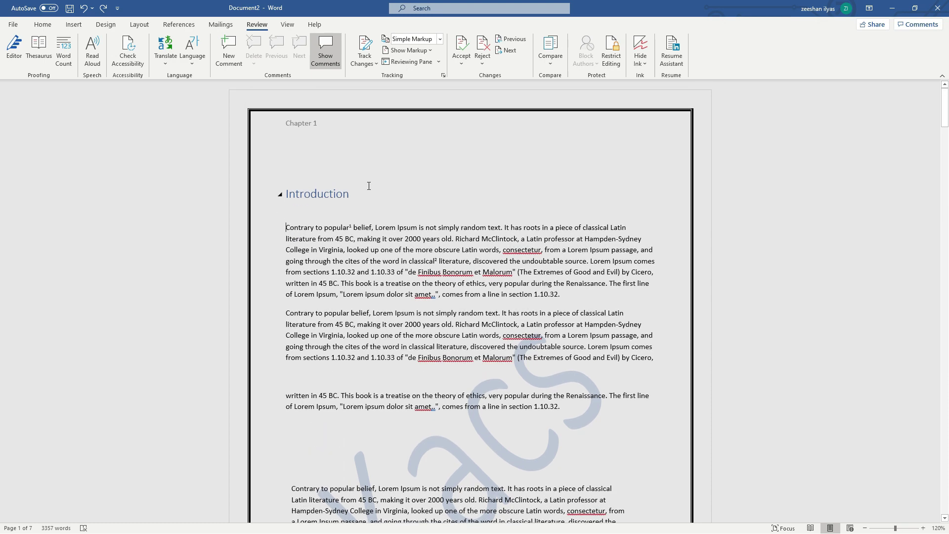
click(294, 28)
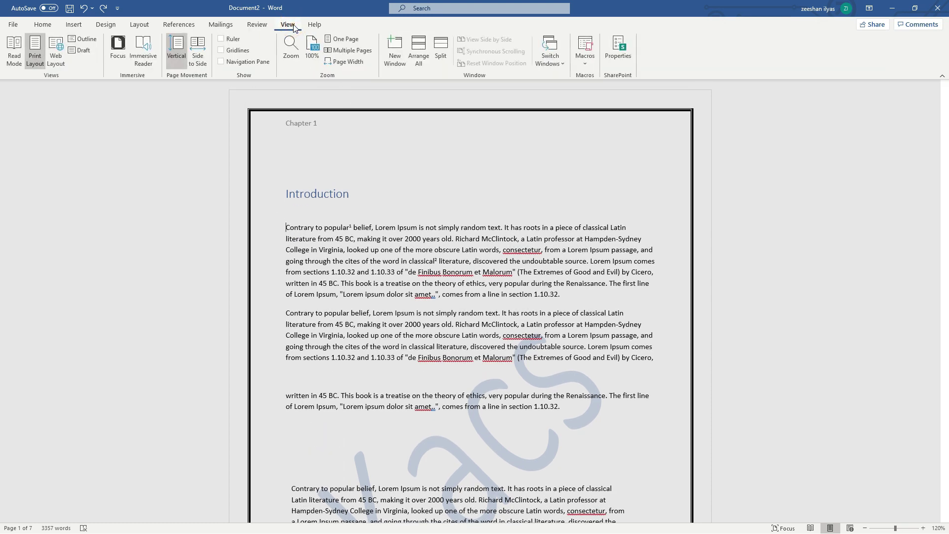
- Open File > New, browse the template gallery, and click the online template search
click(14, 24)
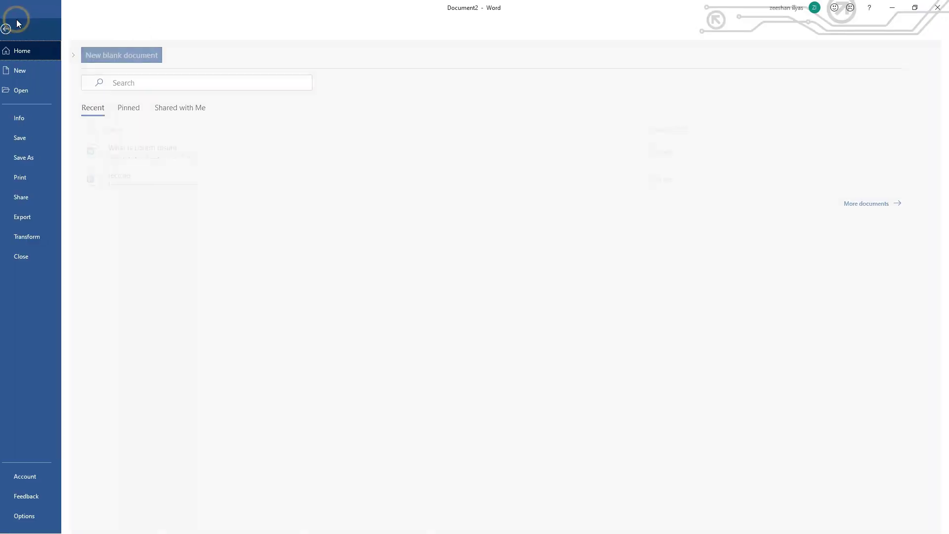
click(26, 71)
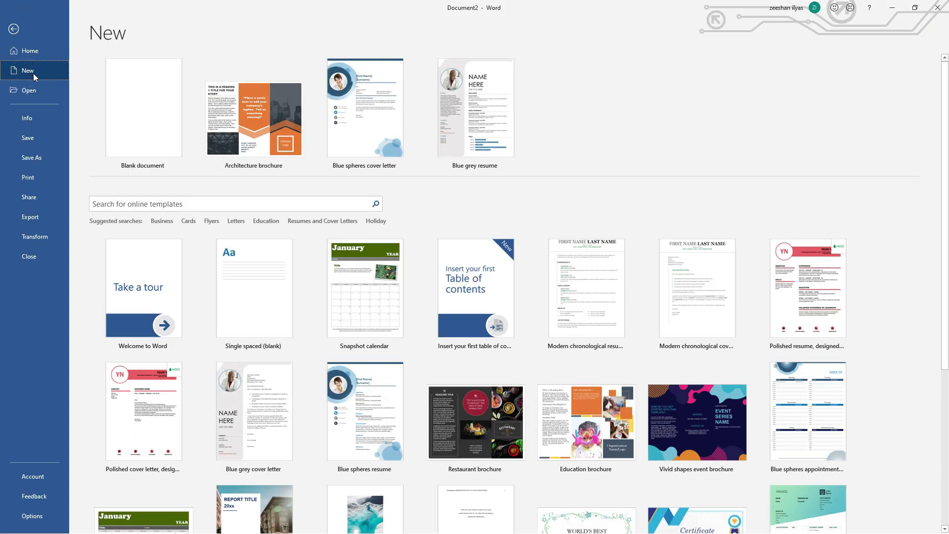
scroll(286, 132, down, 3)
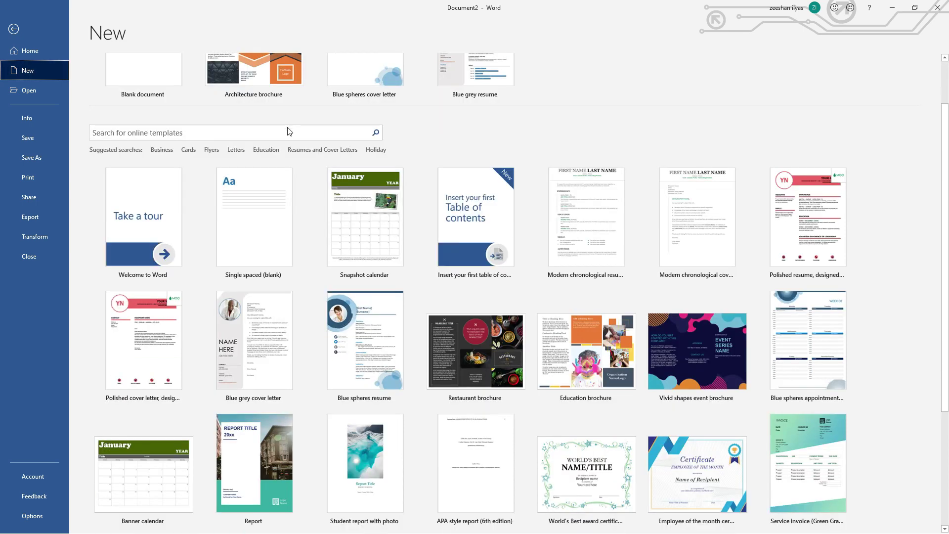
scroll(351, 209, down, 3)
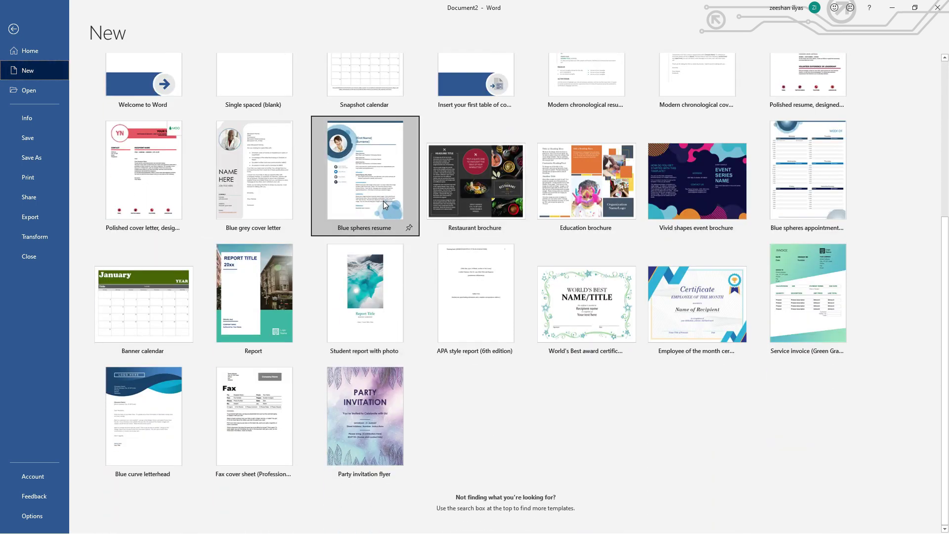
scroll(310, 245, up, 3)
scroll(186, 100, up, 3)
click(177, 153)
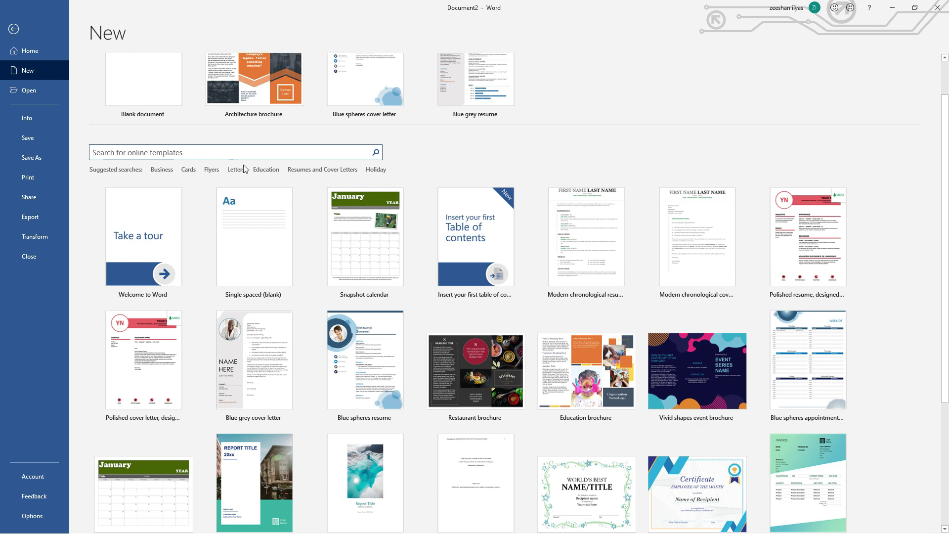
- Search Resumes and Cover Letters templates and create a document from Photo resume
click(328, 170)
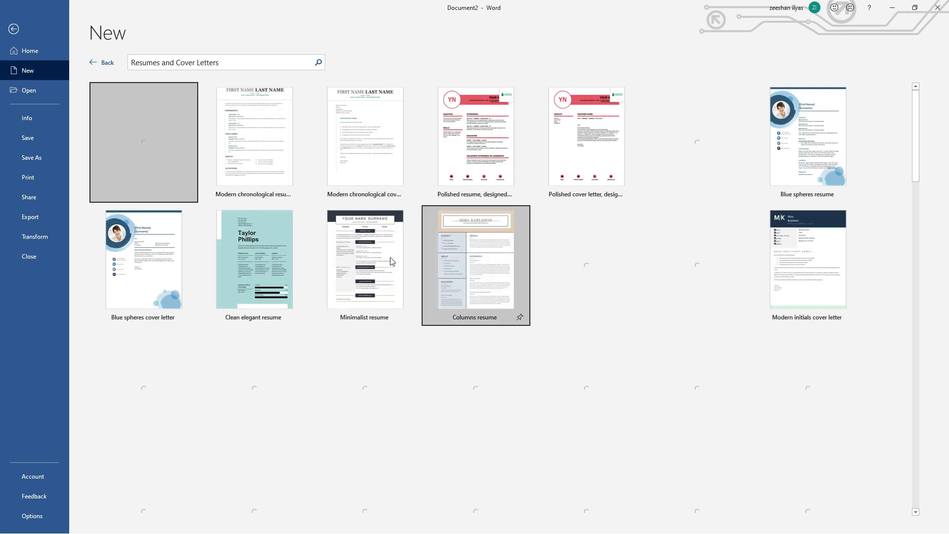
scroll(413, 244, down, 1)
scroll(322, 316, down, 2)
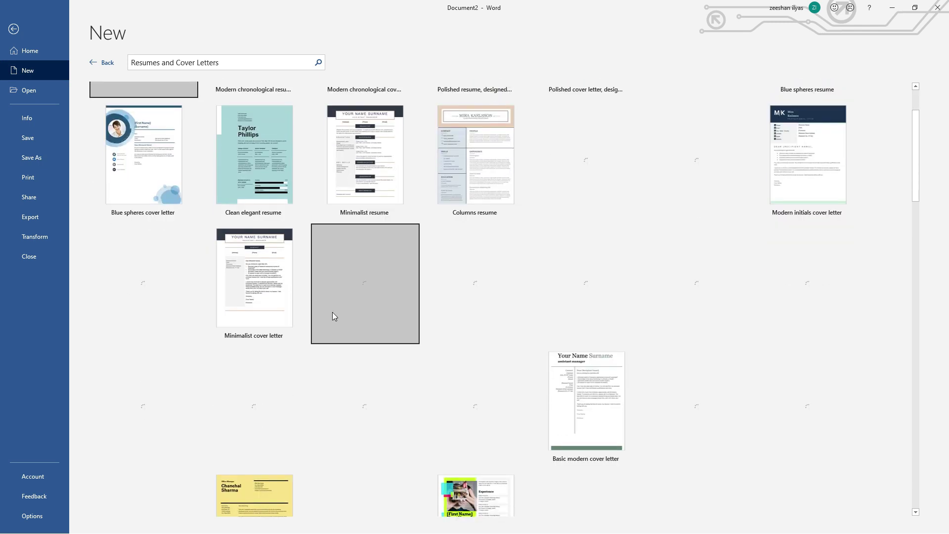
scroll(397, 316, up, 3)
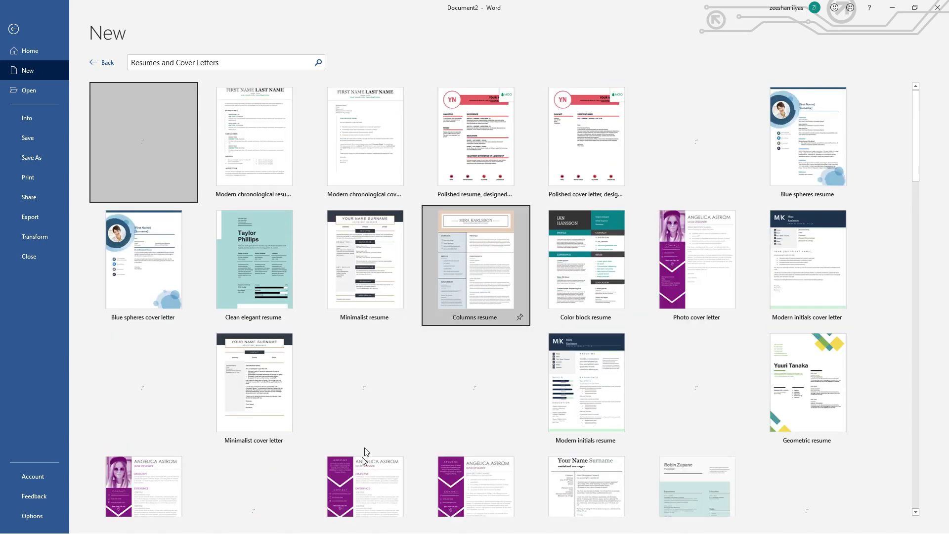
scroll(157, 480, down, 3)
click(157, 479)
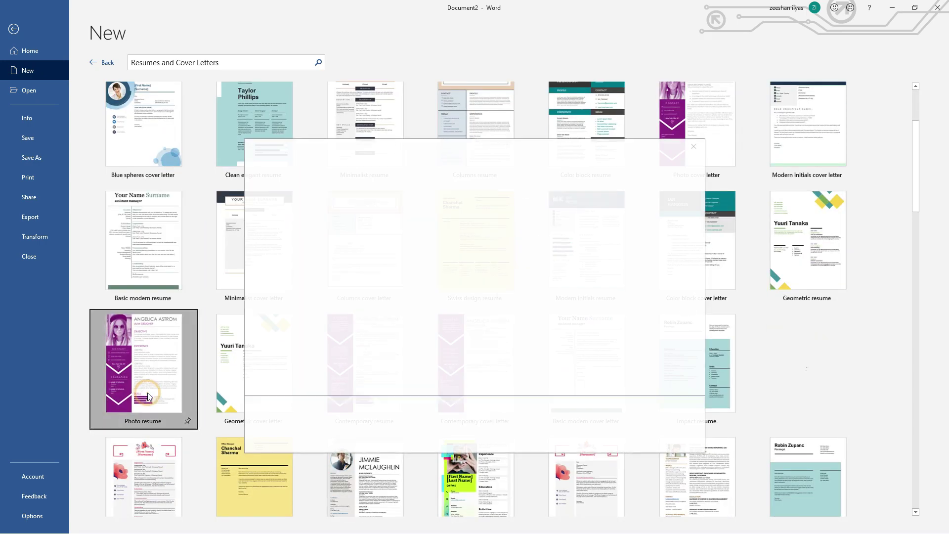
click(548, 265)
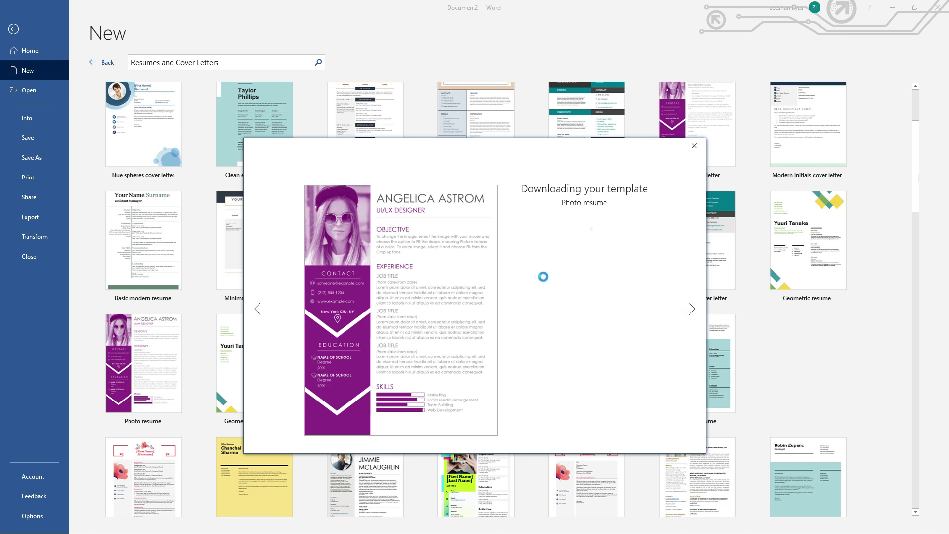
- Click through the resume's Objective, Job Title and contact fields
scroll(408, 210, down, 3)
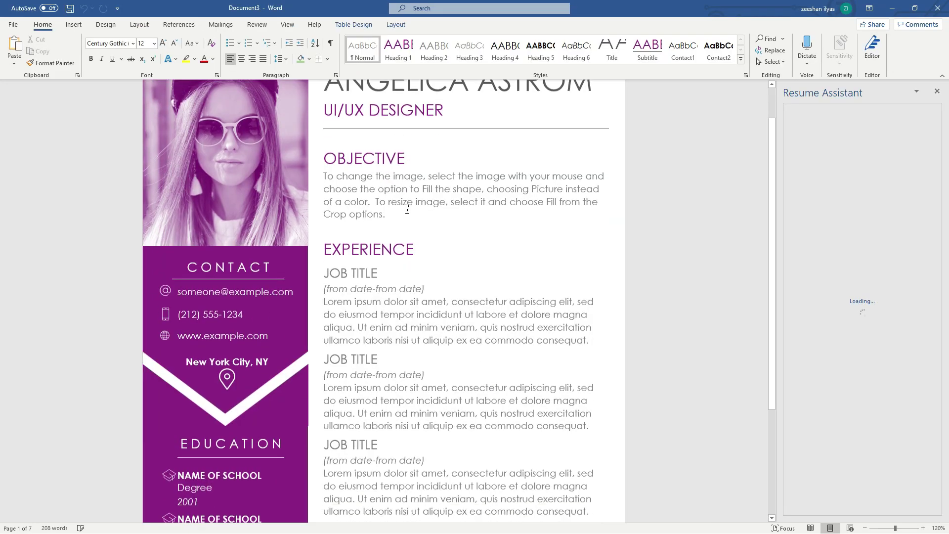
scroll(413, 259, up, 3)
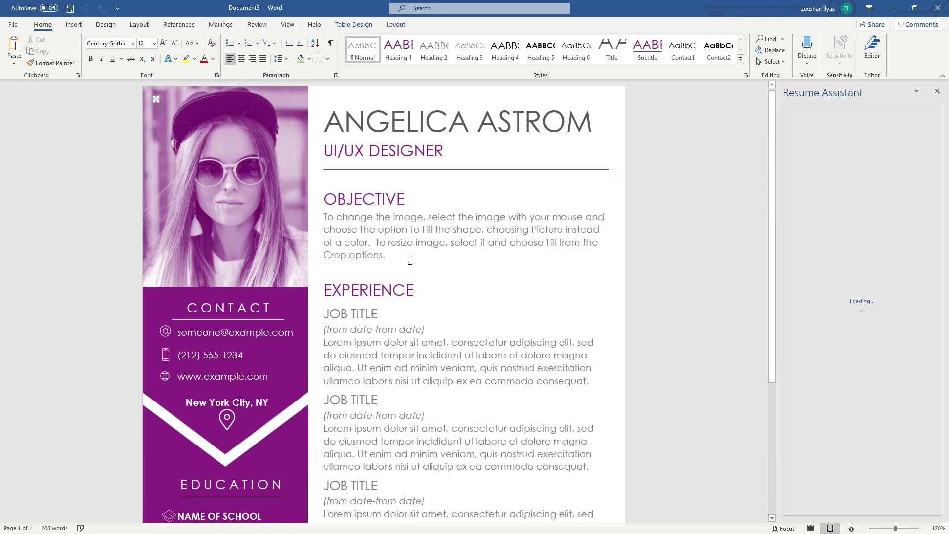
click(398, 206)
click(402, 251)
scroll(406, 266, down, 2)
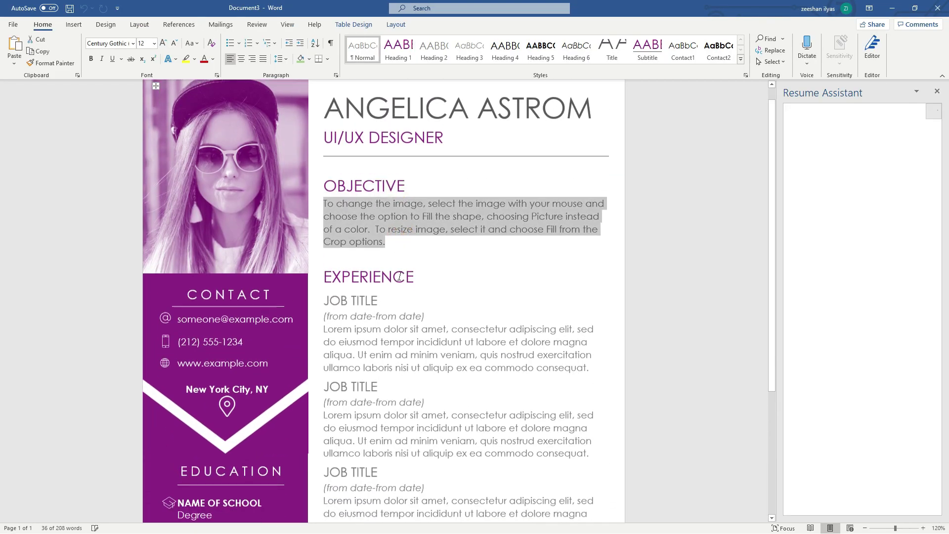
click(398, 276)
click(363, 319)
click(362, 404)
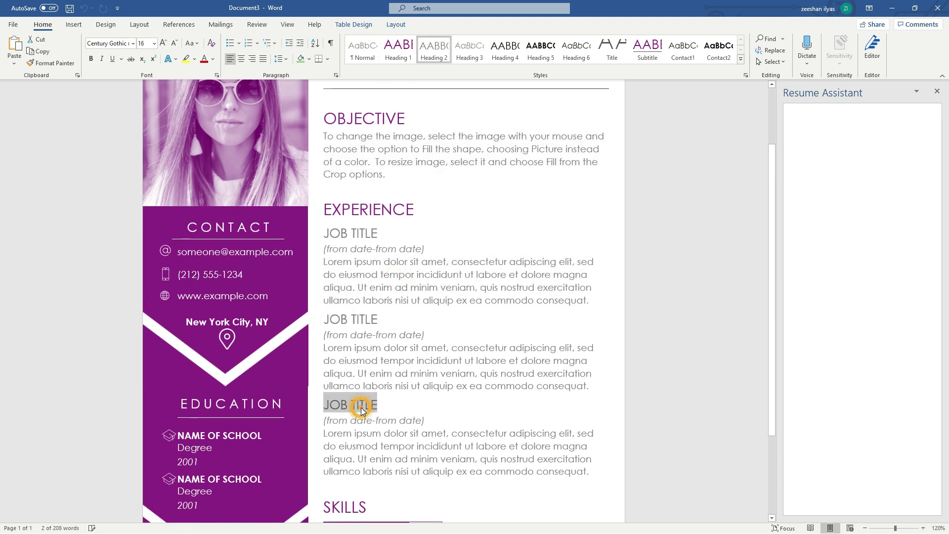
scroll(383, 299, down, 1)
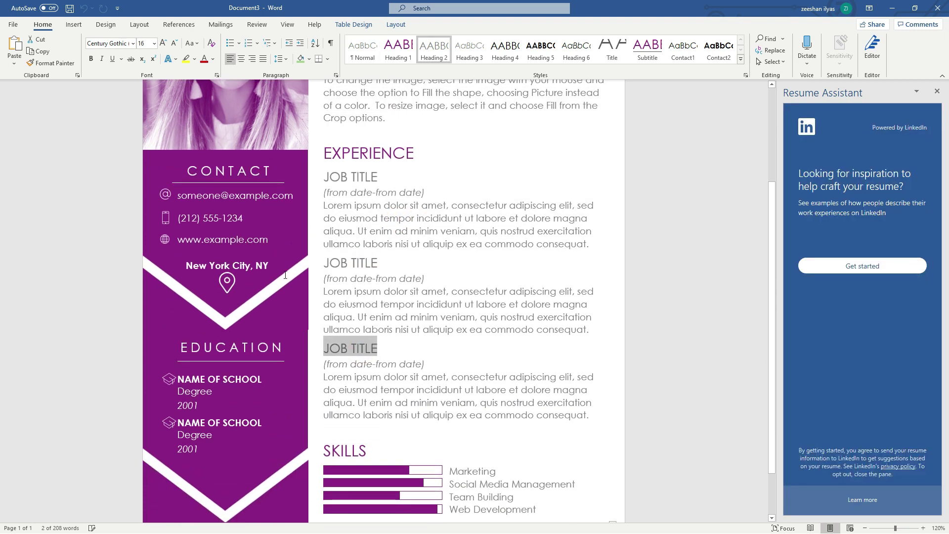
click(222, 195)
click(224, 238)
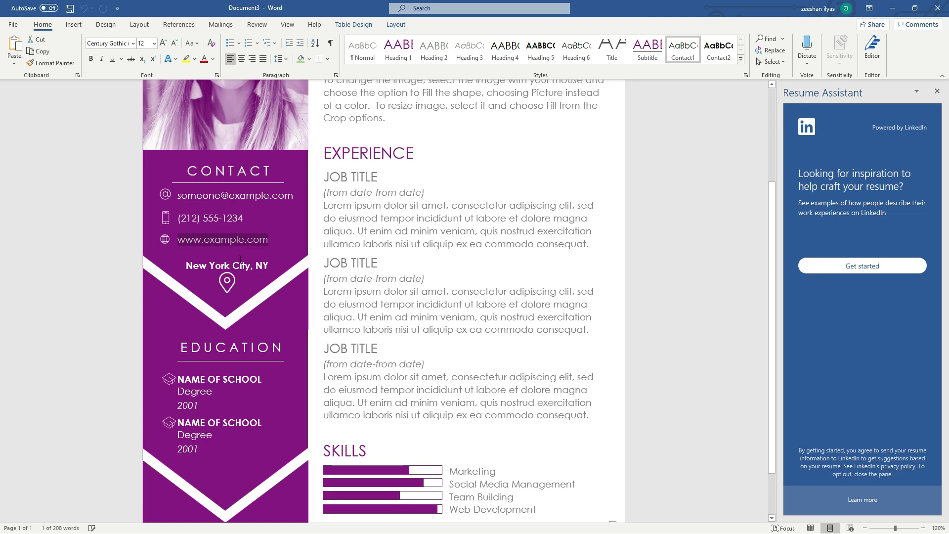
scroll(253, 331, up, 3)
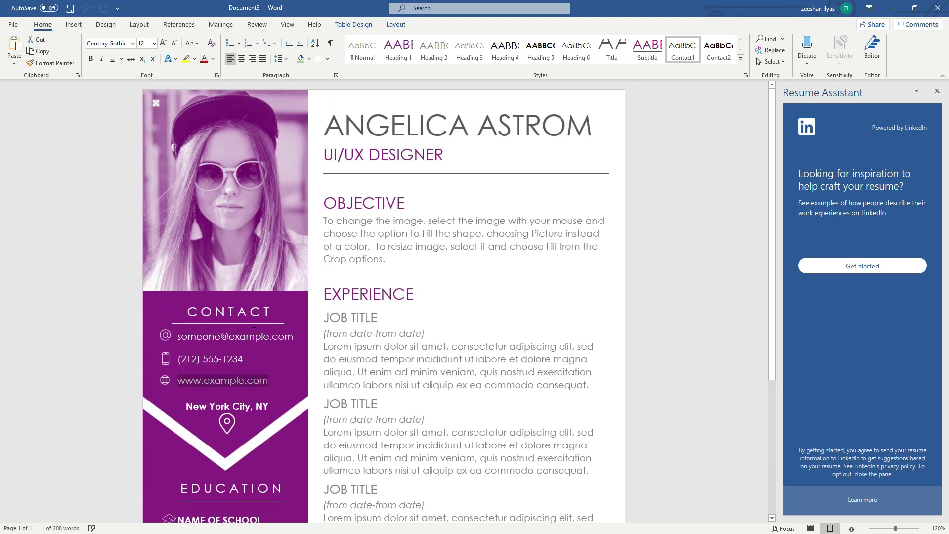
- Nudge the resume photo slightly, then return to the File area
click(218, 182)
mouse_move(231, 194)
mouse_down()
mouse_move(259, 212)
mouse_move(228, 184)
mouse_up()
click(13, 25)
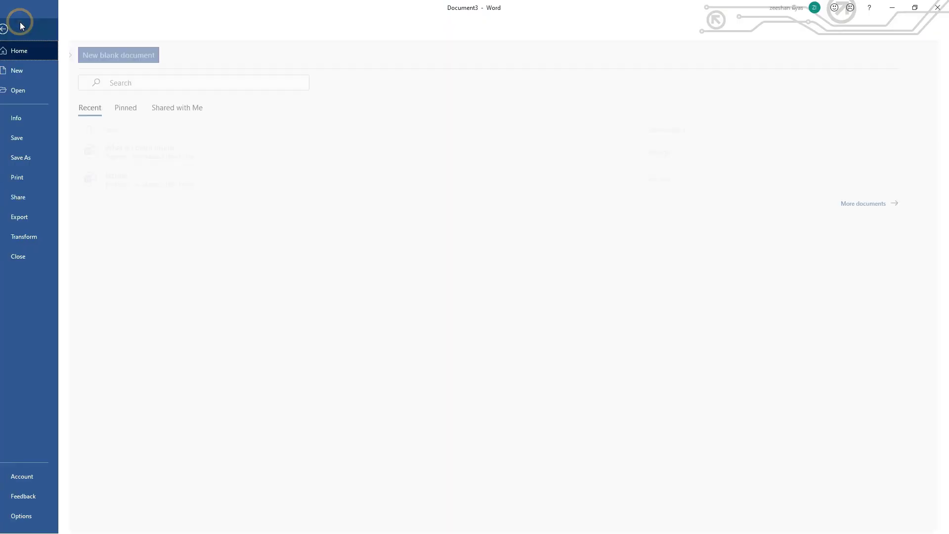
- Browse Cards template results such as Sympathy card and Hexagon business cards
click(43, 70)
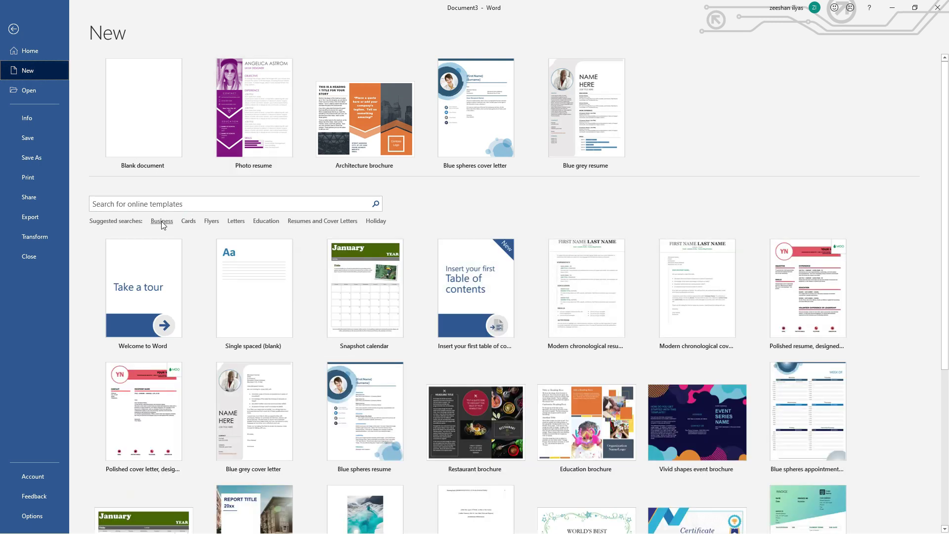
click(188, 221)
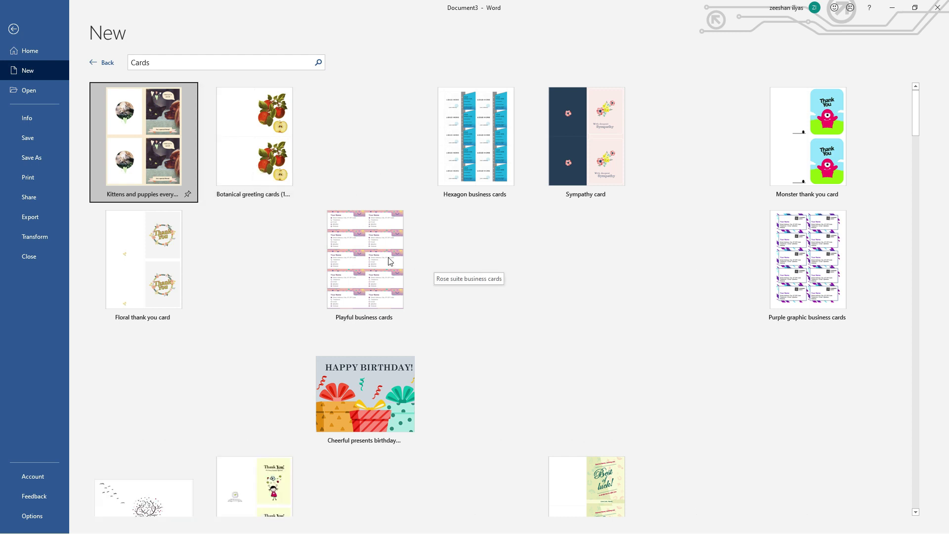
scroll(563, 326, down, 2)
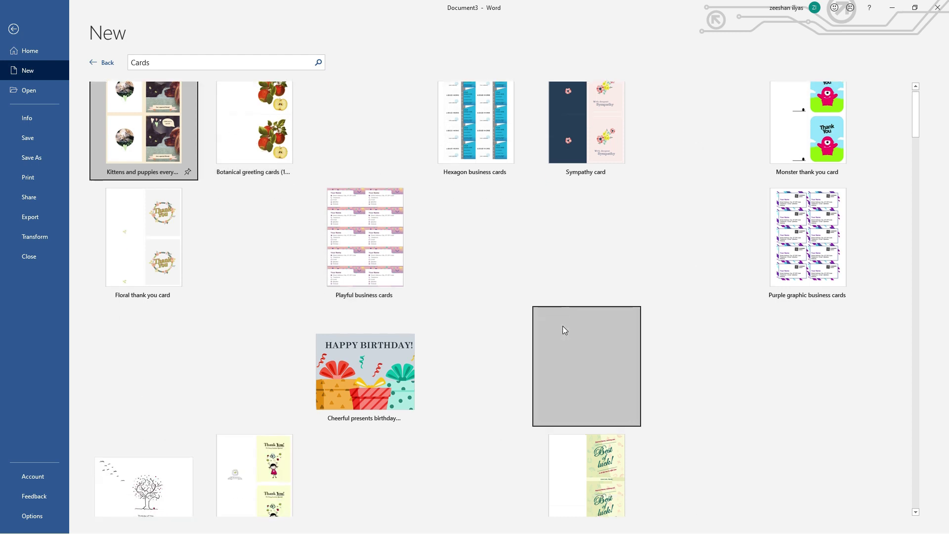
scroll(113, 89, up, 2)
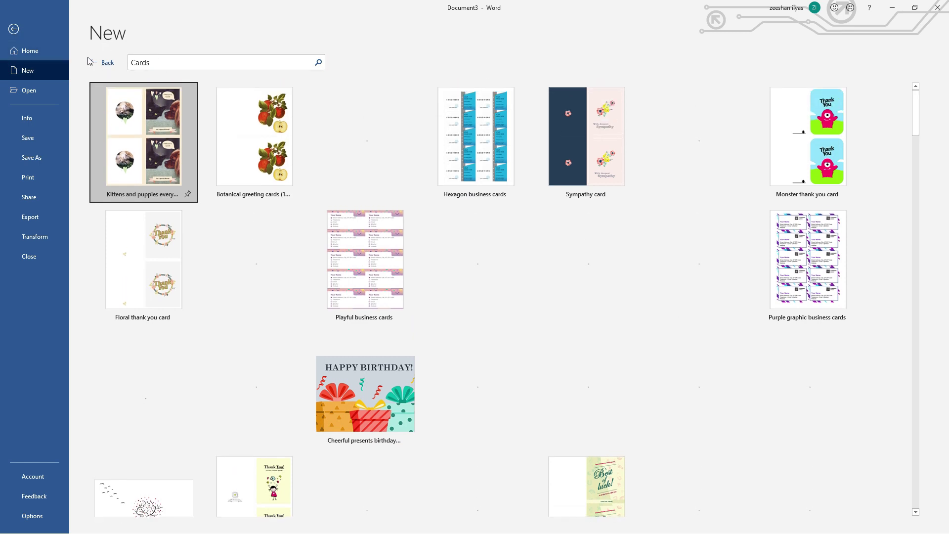
- Return to Document3, close the Resume Assistant pane, and select the UI/UX DESIGNER line
click(14, 30)
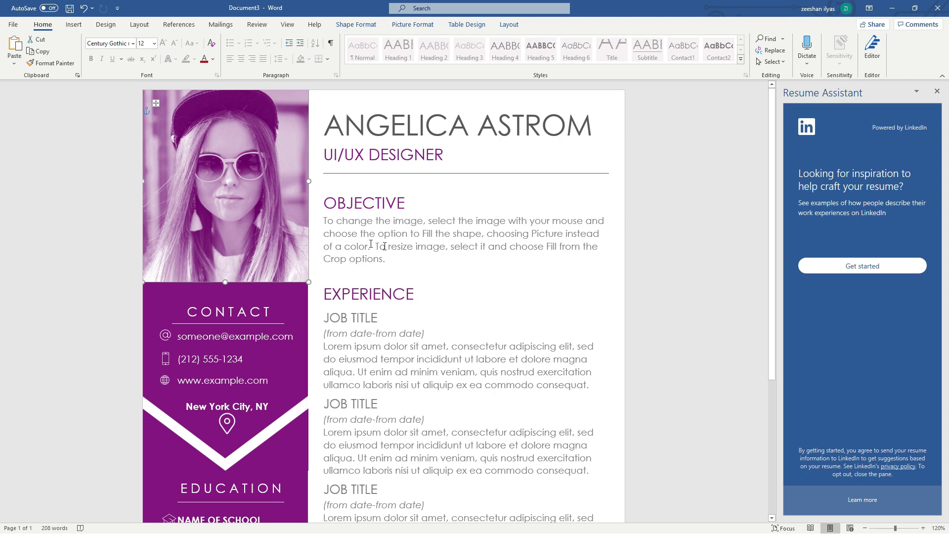
triple_click(449, 239)
click(937, 93)
triple_click(515, 148)
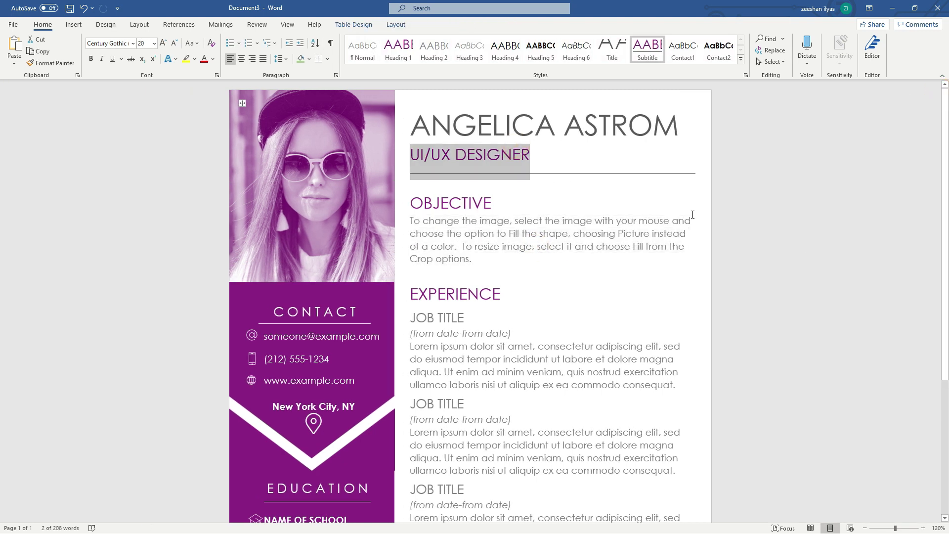